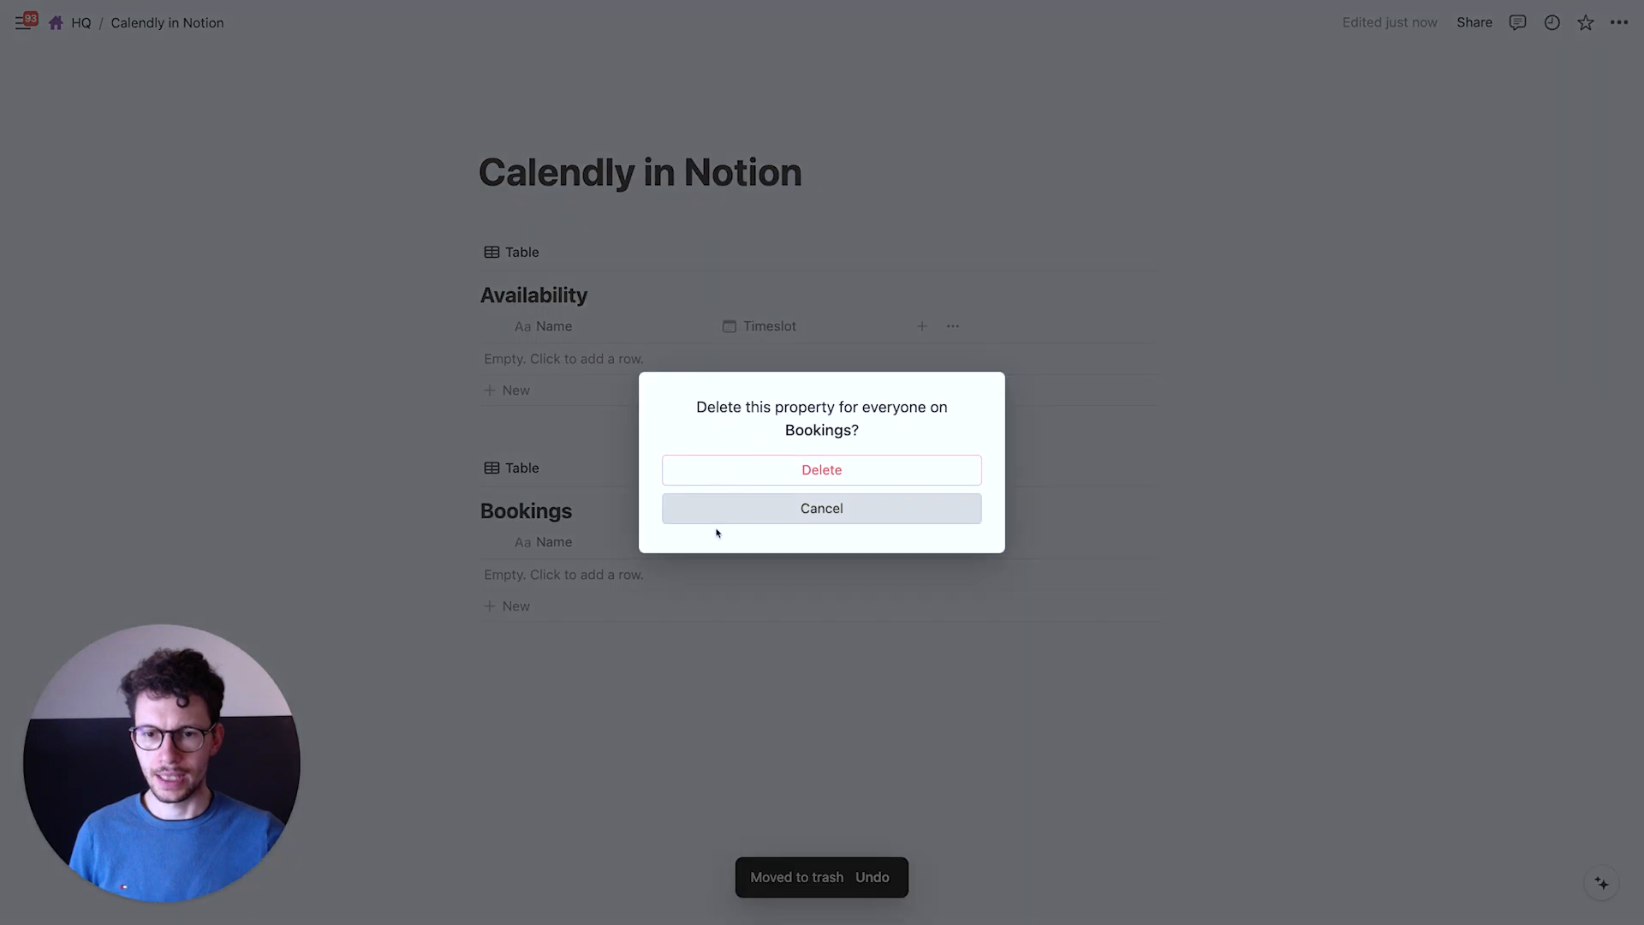
Delete the Tags column from Bookings and add an Email property
click(768, 470)
click(683, 540)
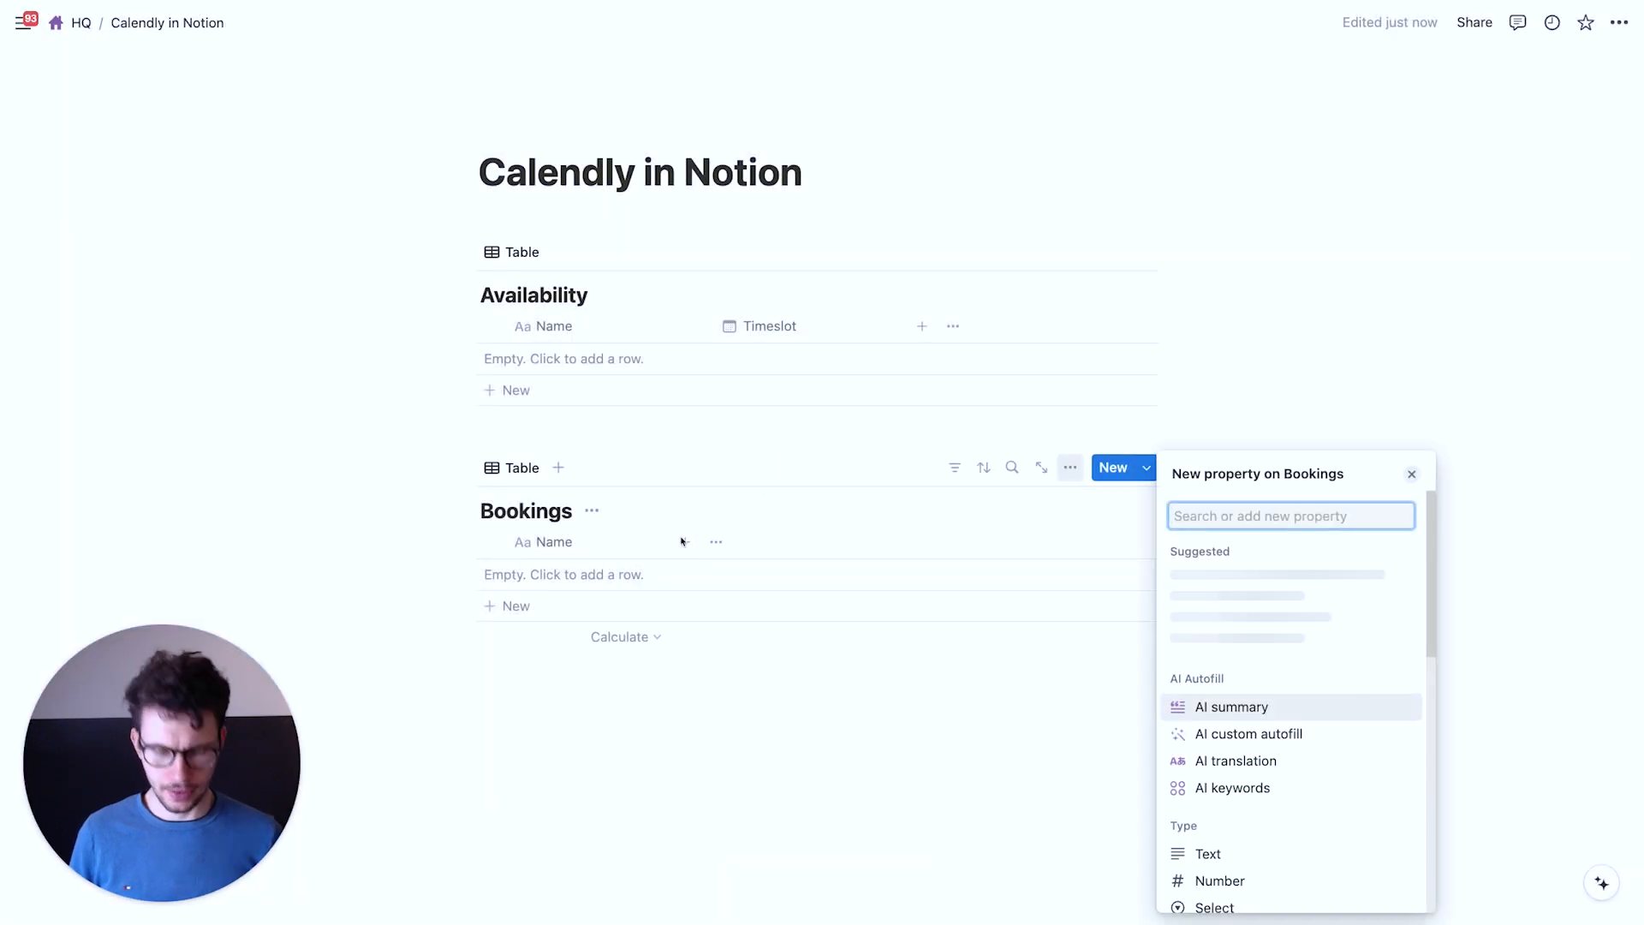
text(em)
key(Return)
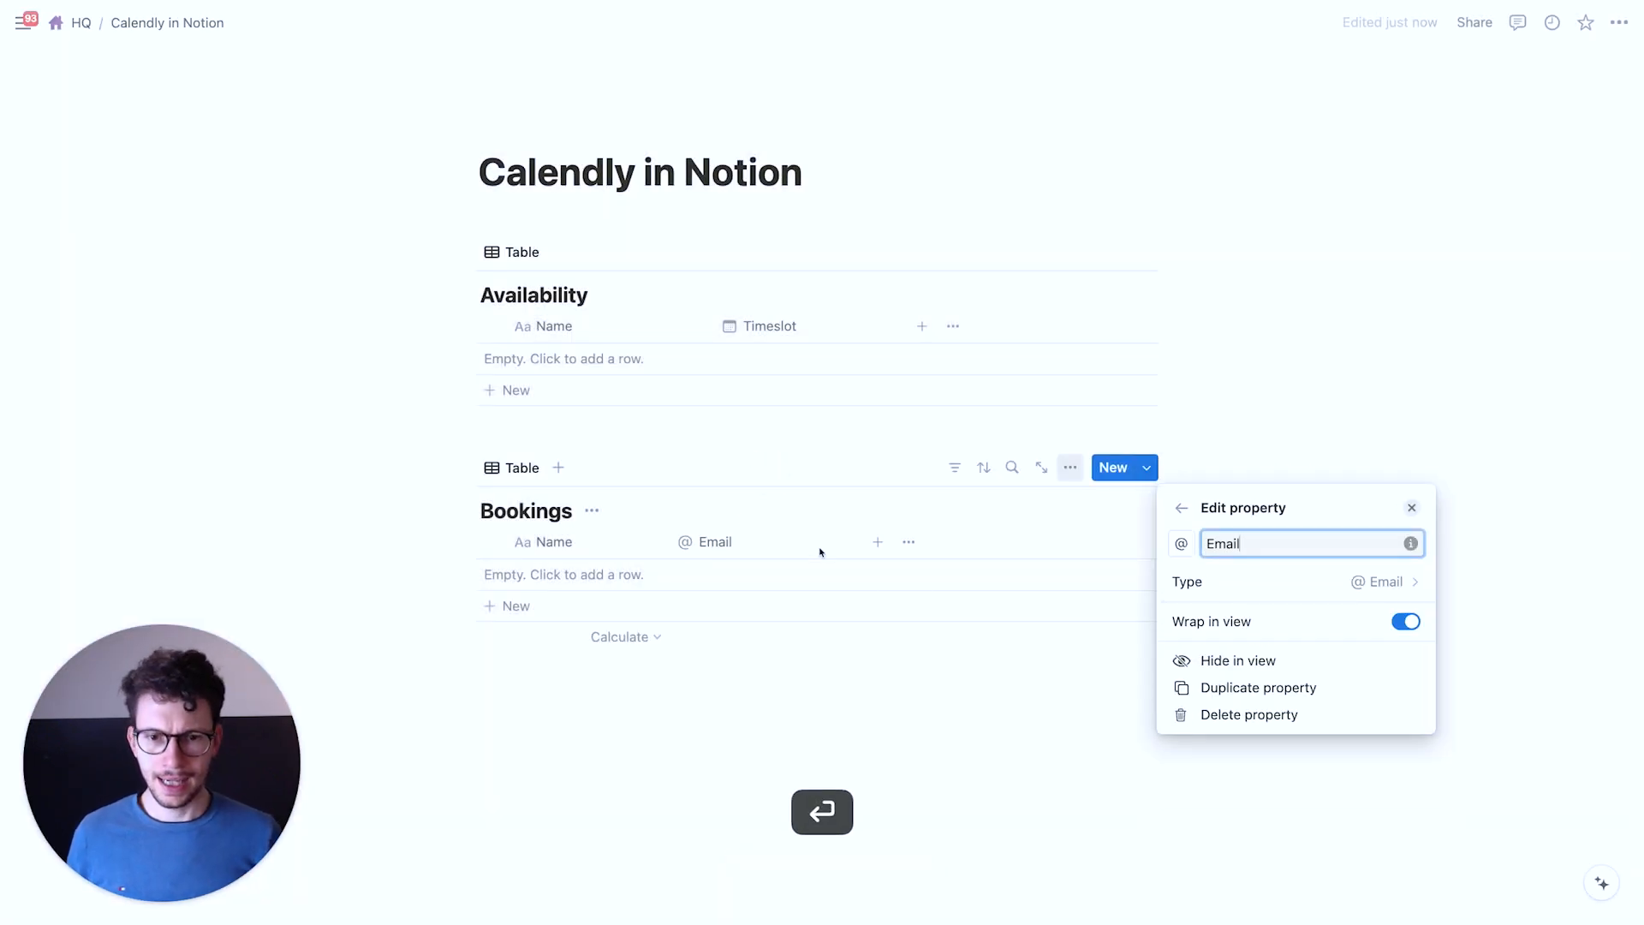
click(874, 540)
Add a two-way Relation to Availability, shown on Availability as Bookings
click(881, 541)
text(rel)
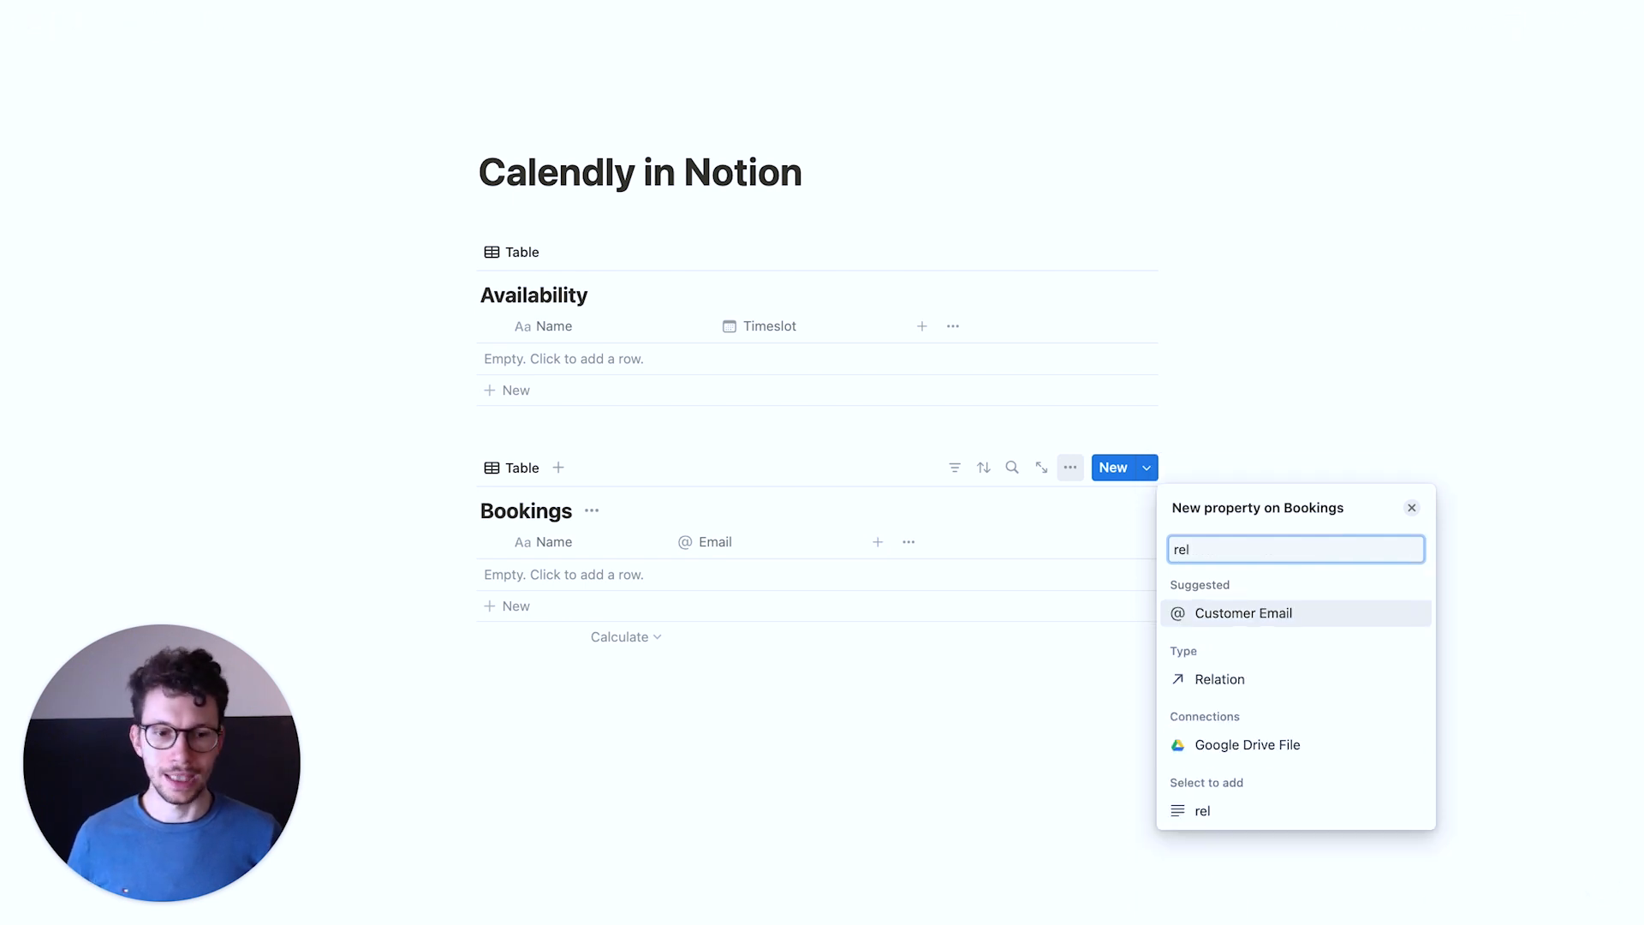
click(1206, 682)
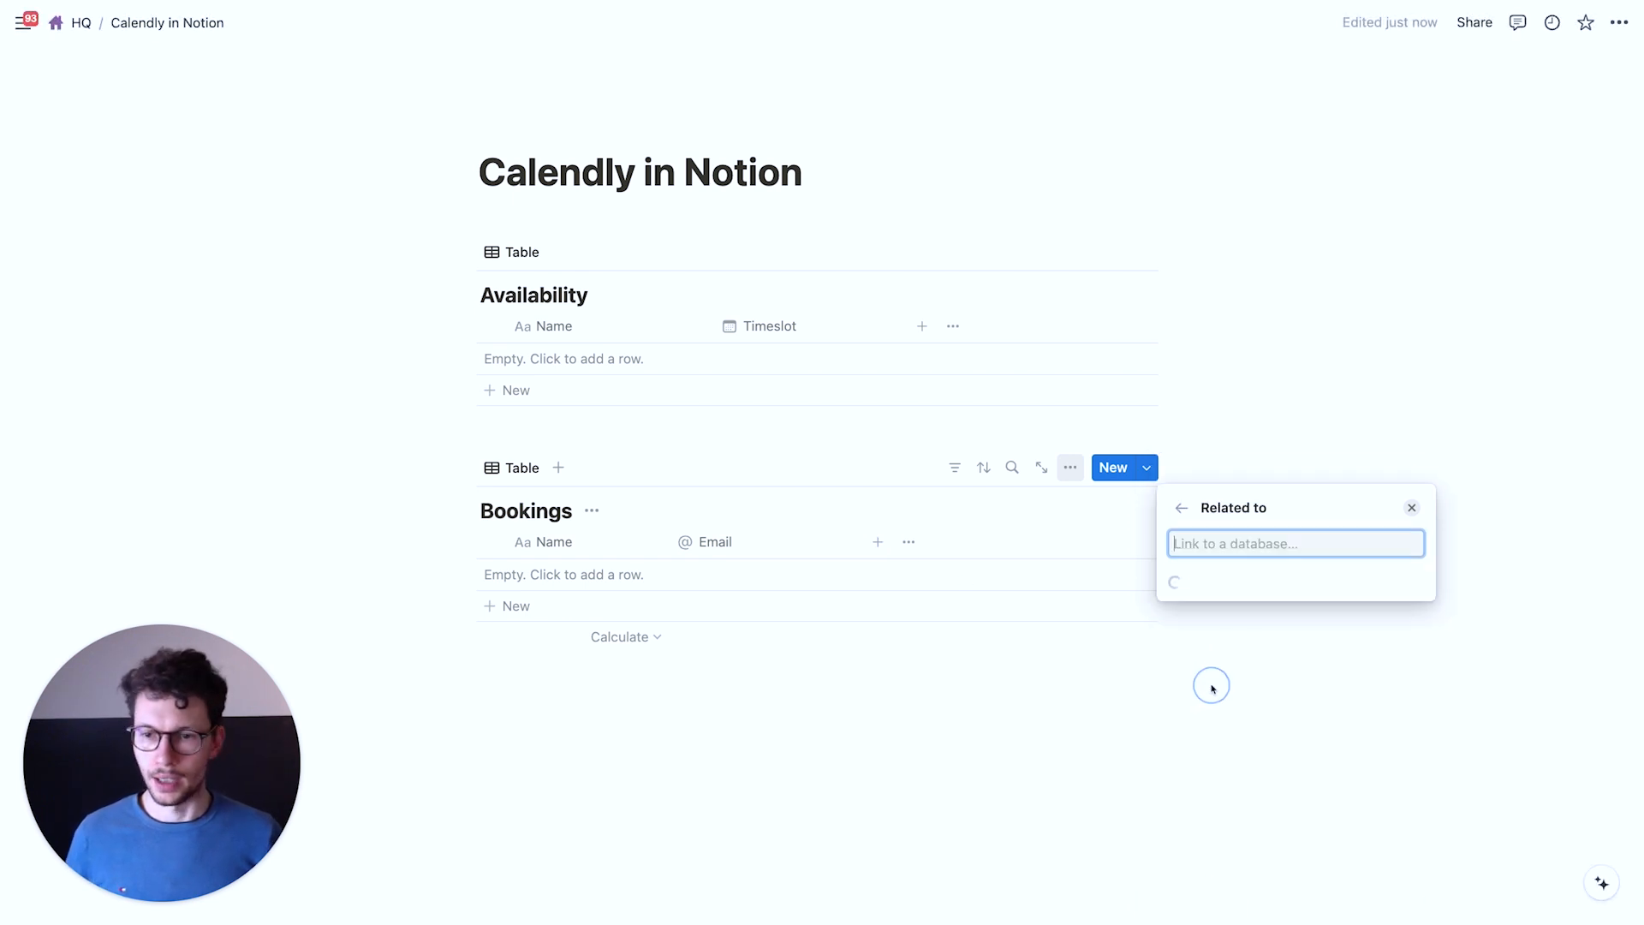
key(Down)
key(Return)
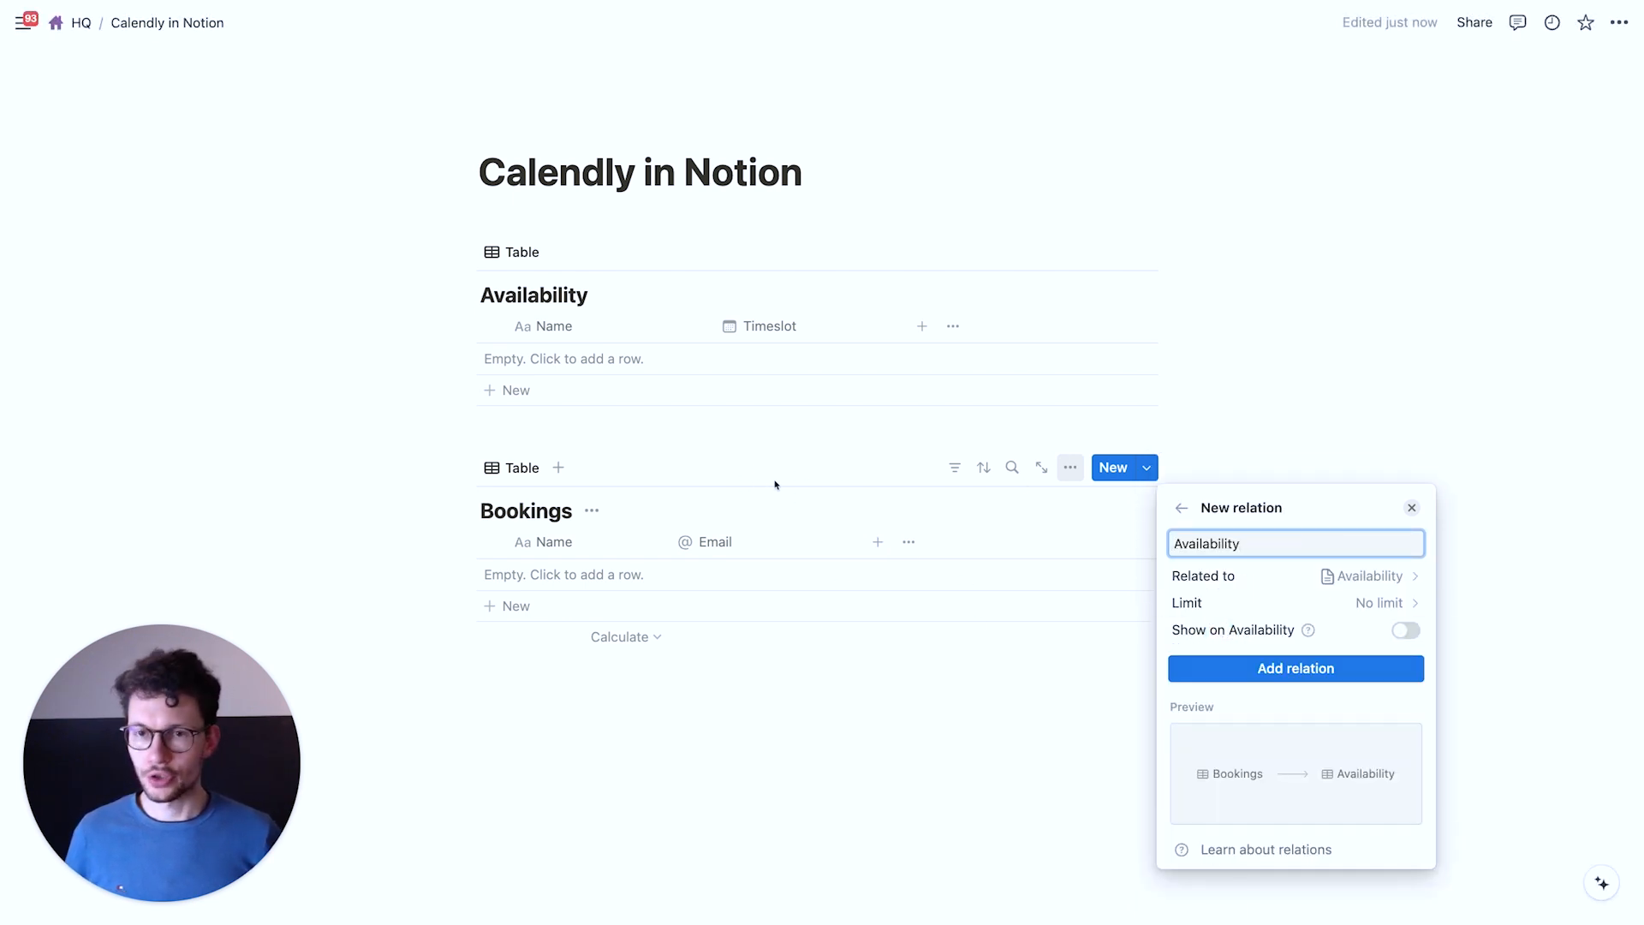
click(1406, 631)
click(1301, 670)
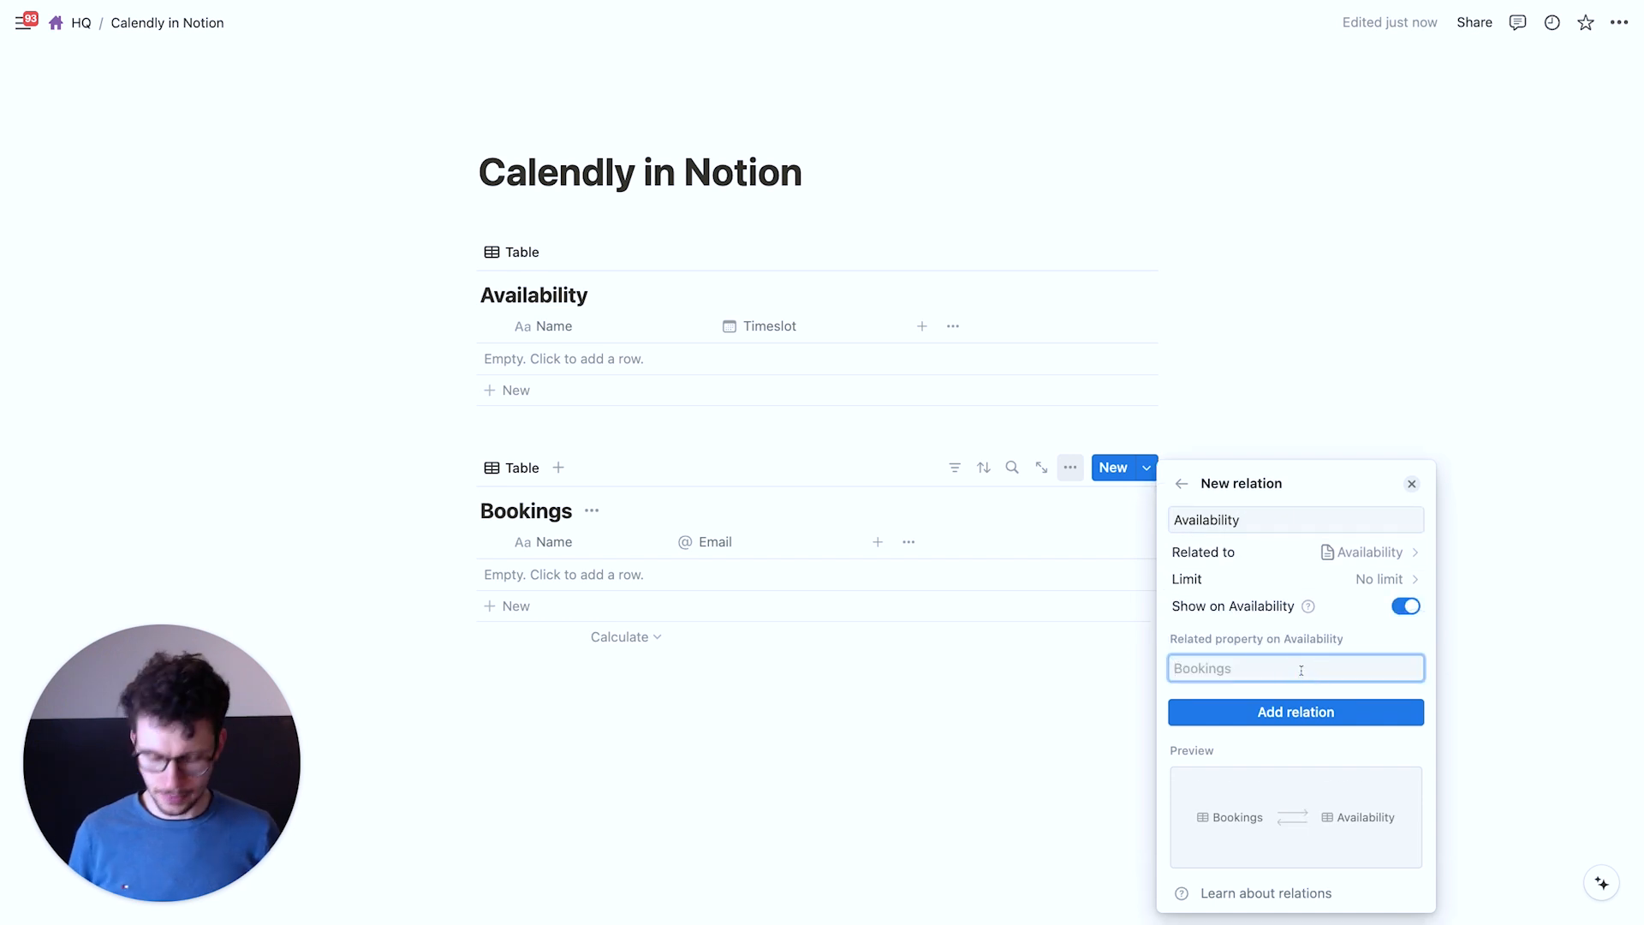
text(B)
key(BackSpace)
click(1299, 719)
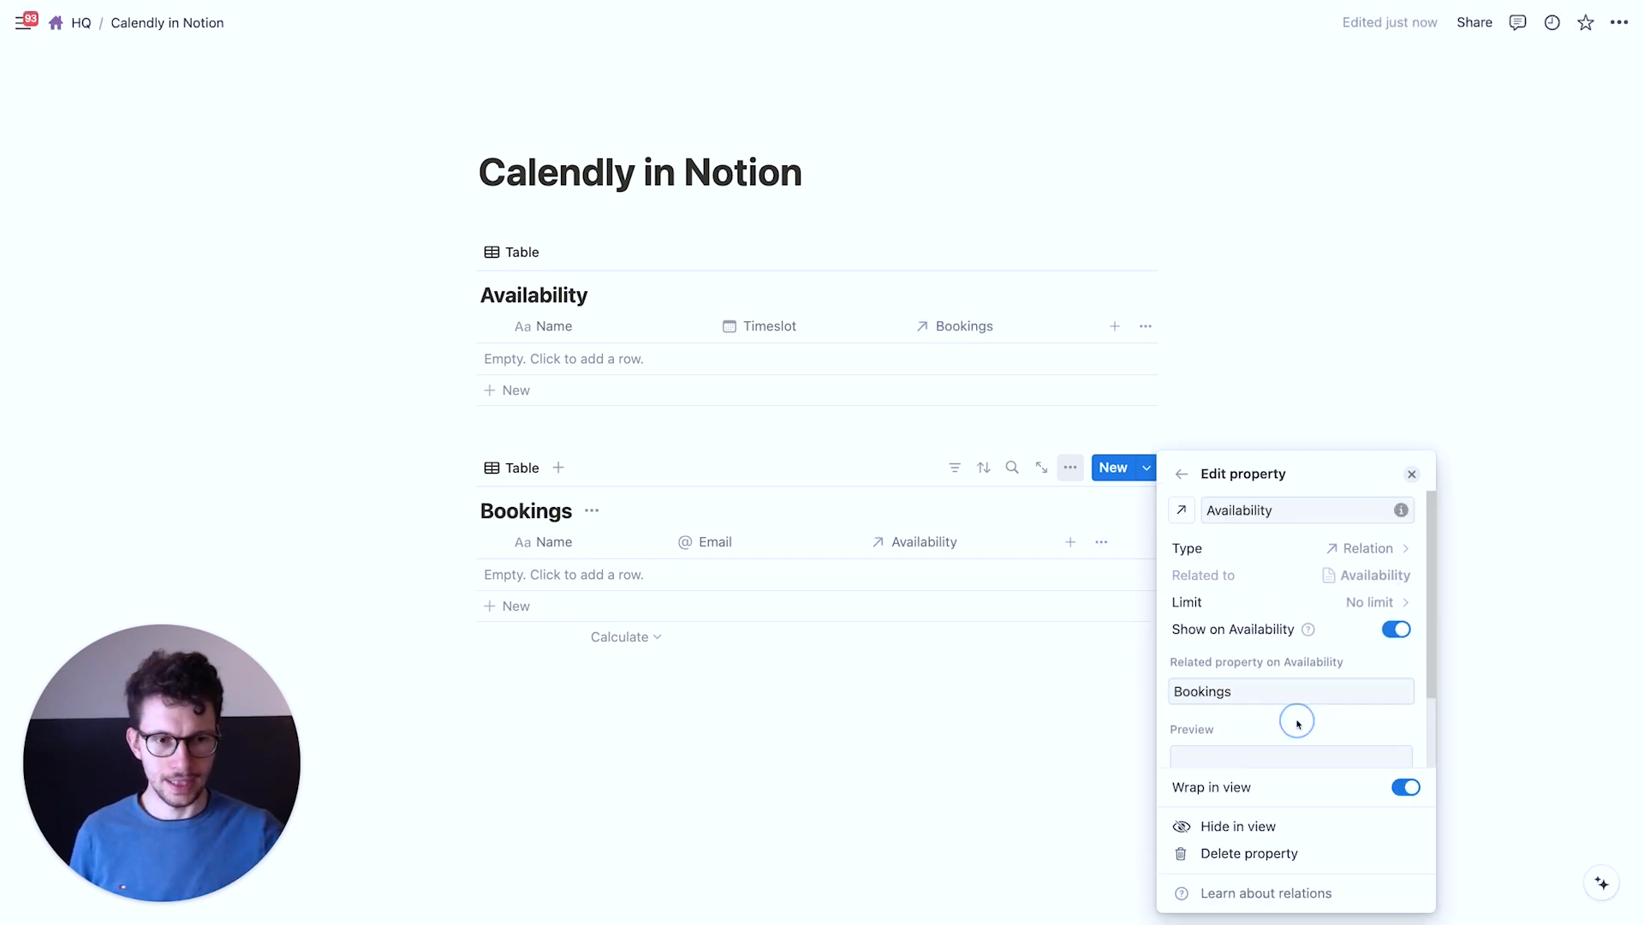
click(1006, 737)
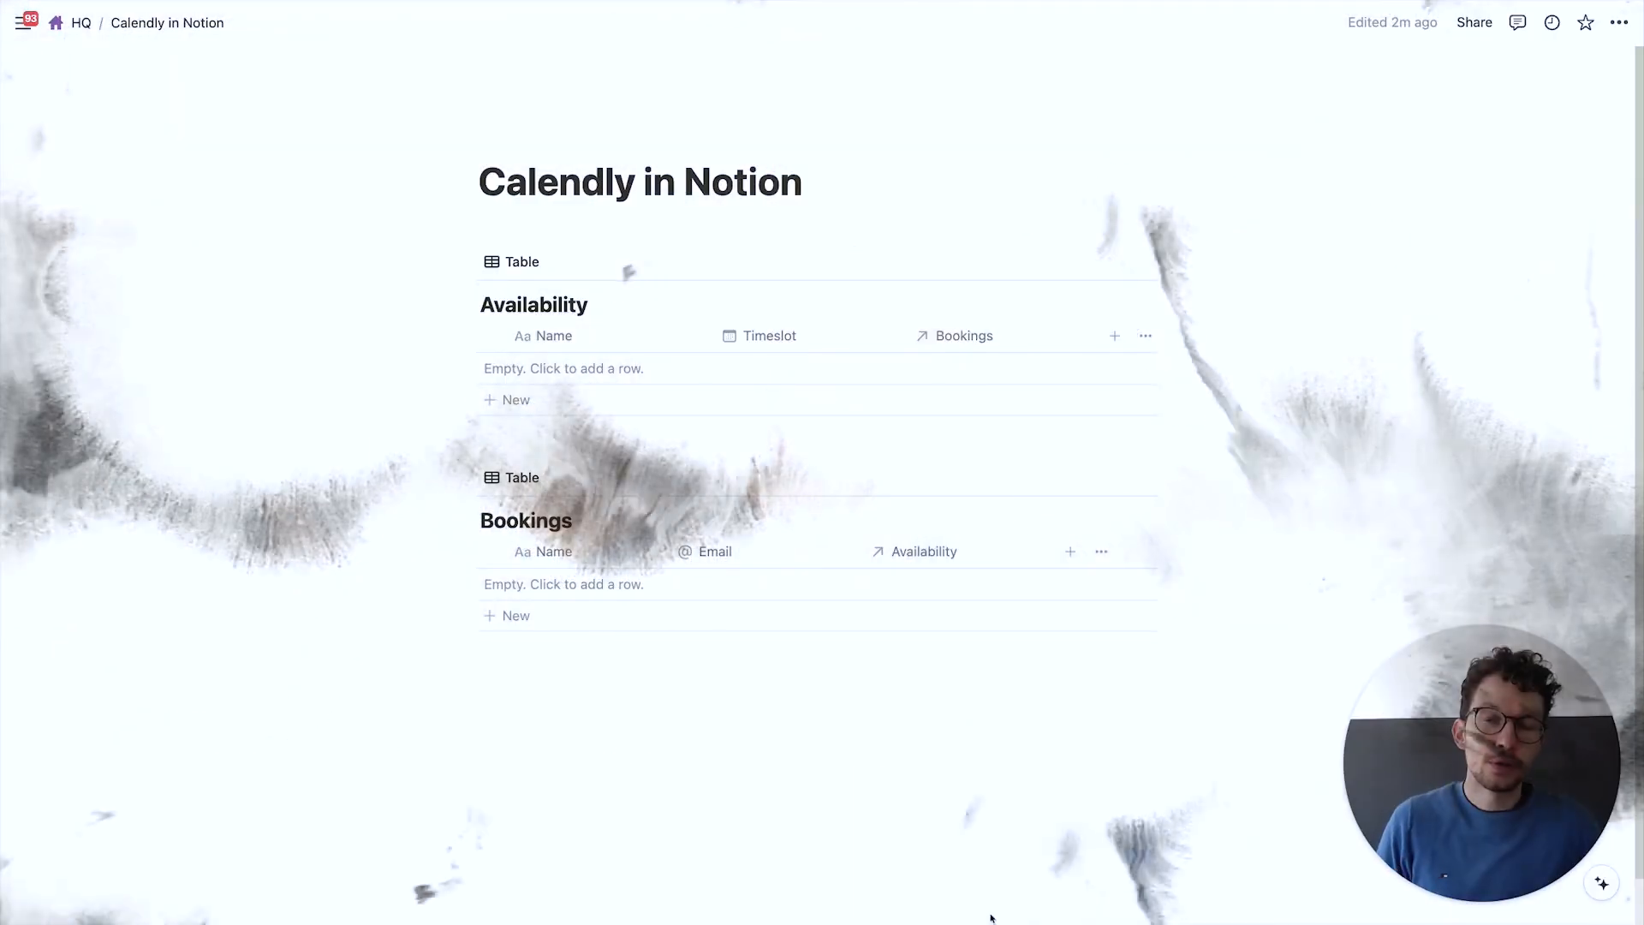
Add a 'Slot 1' row to the Availability table, then go to the Make editor
click(577, 365)
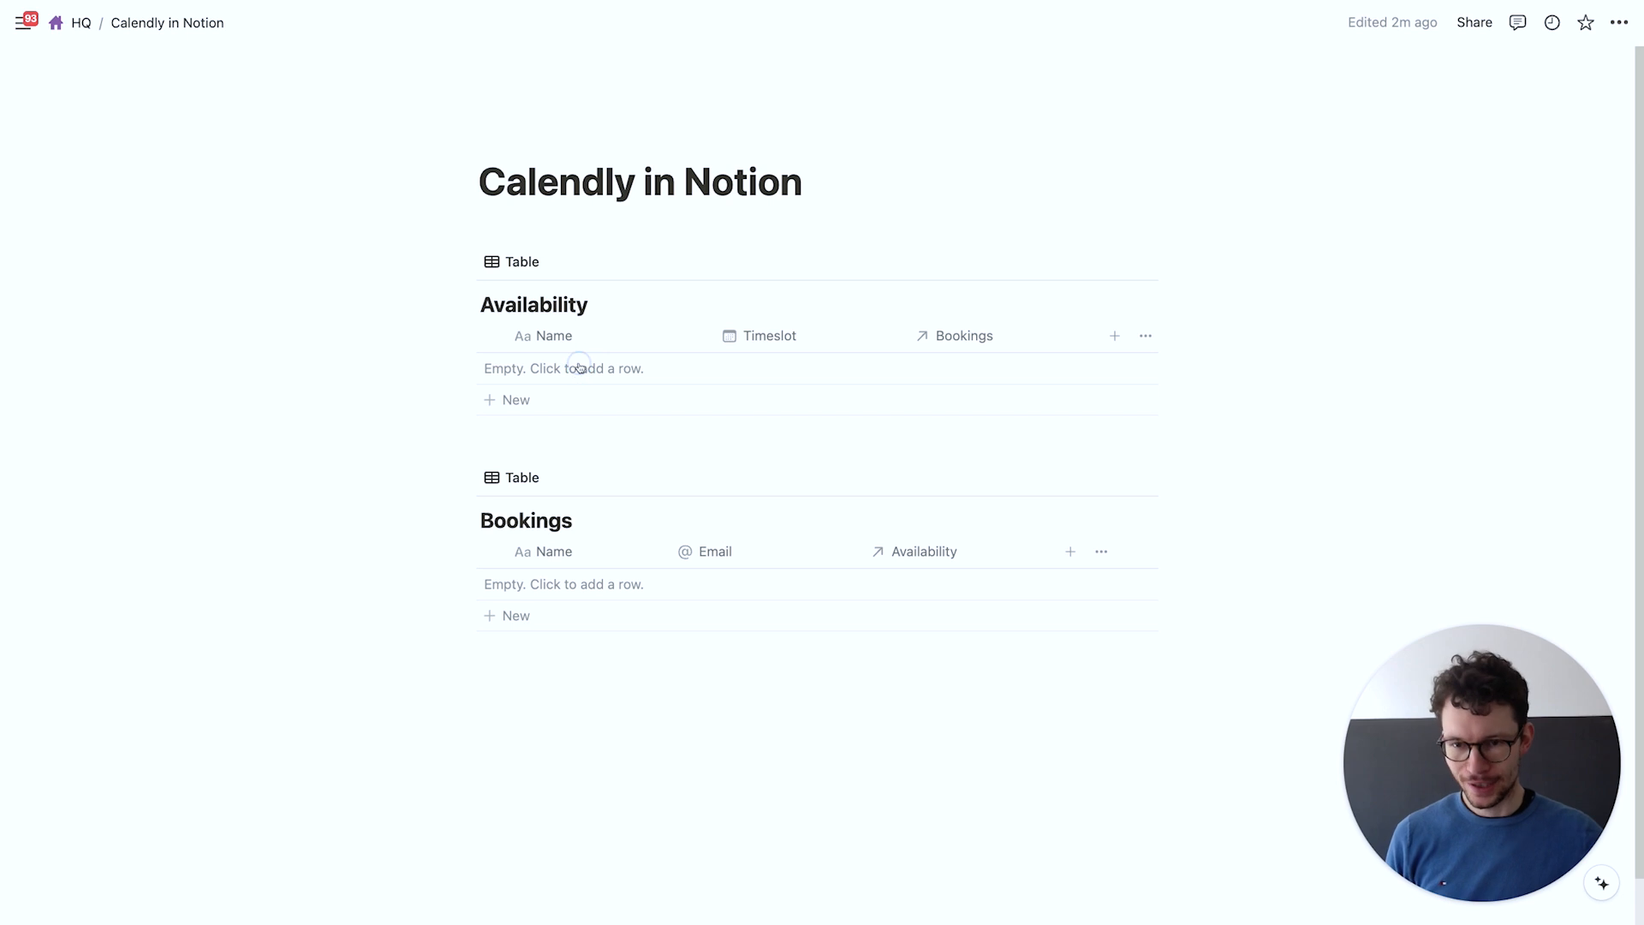
text(Slot 1)
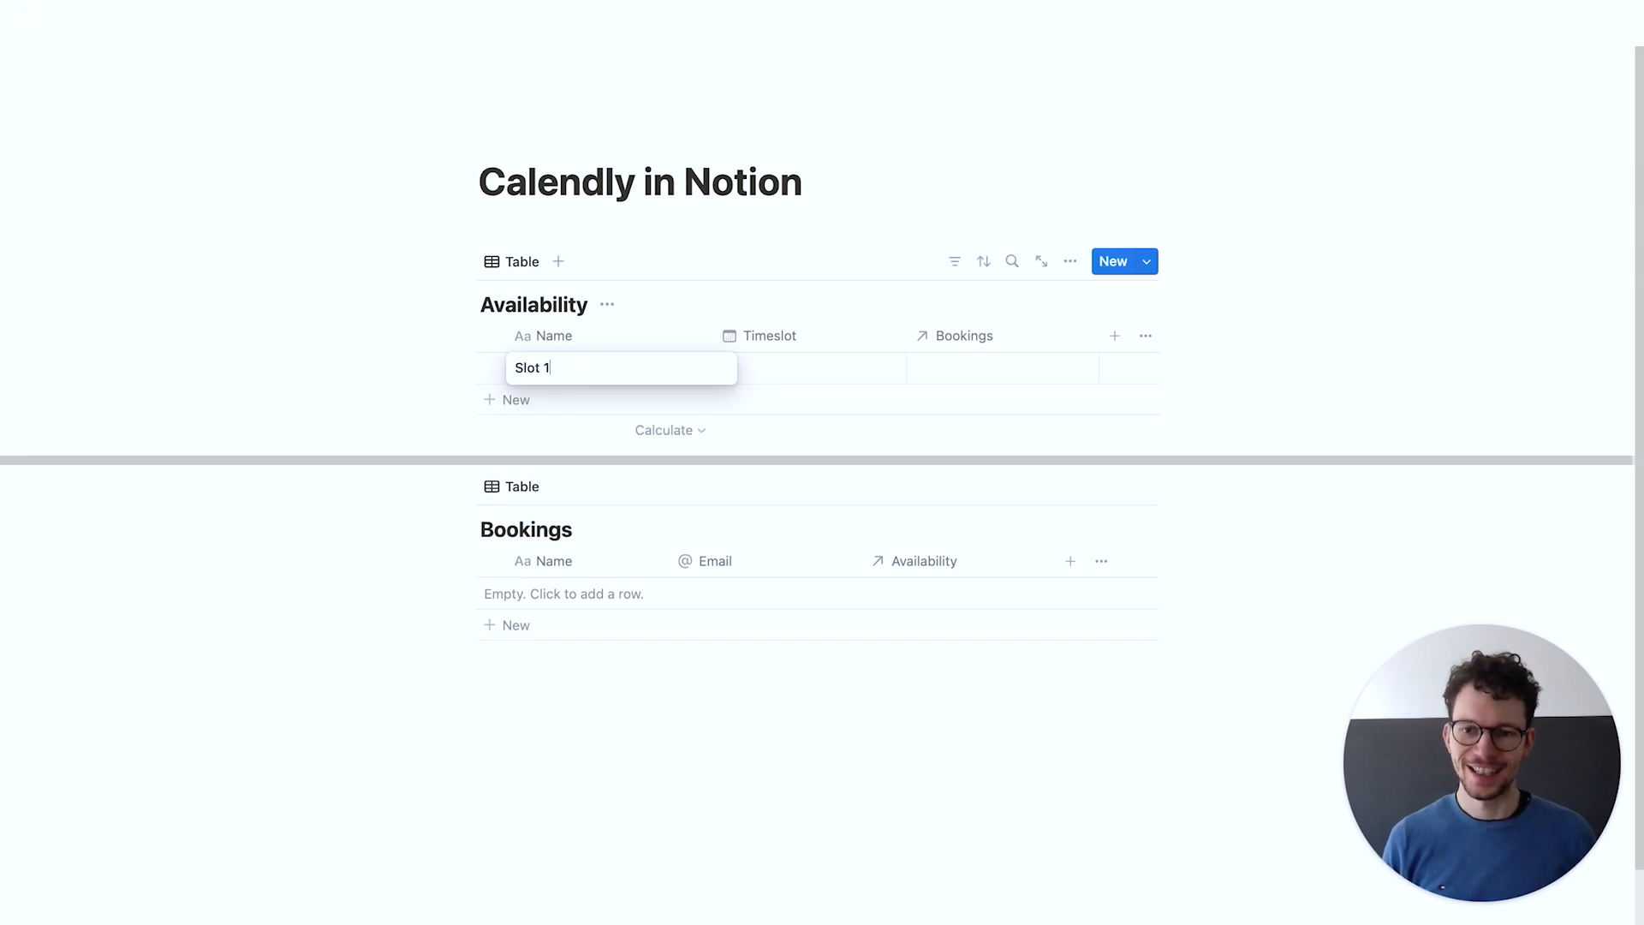
key(Return)
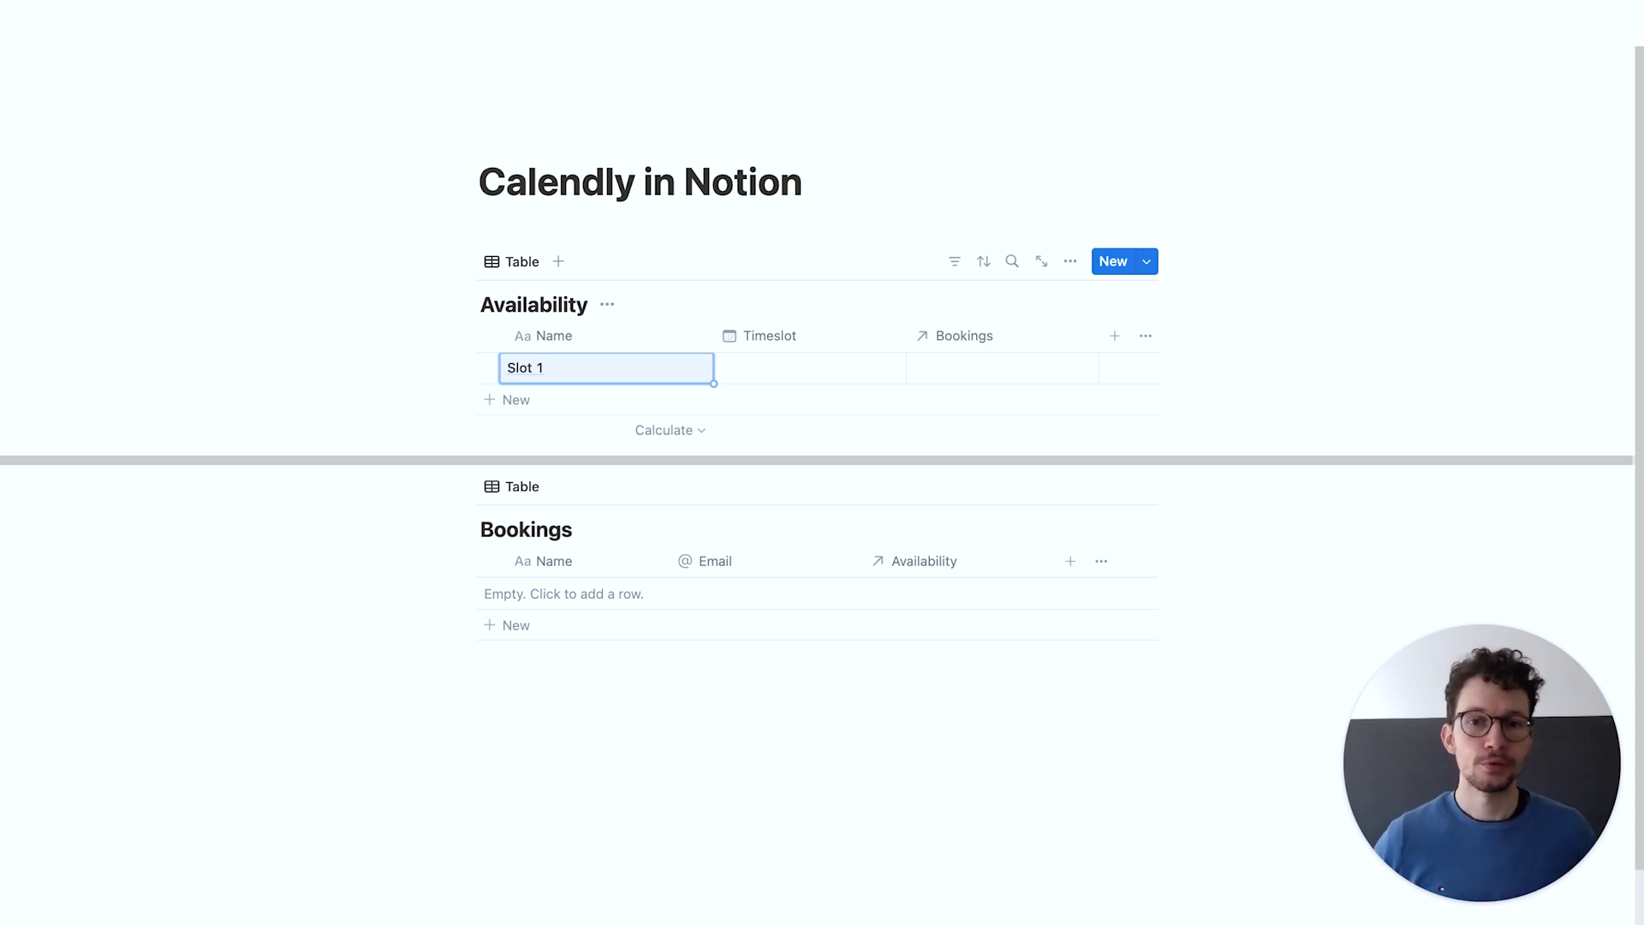
key(ctrl+Right)
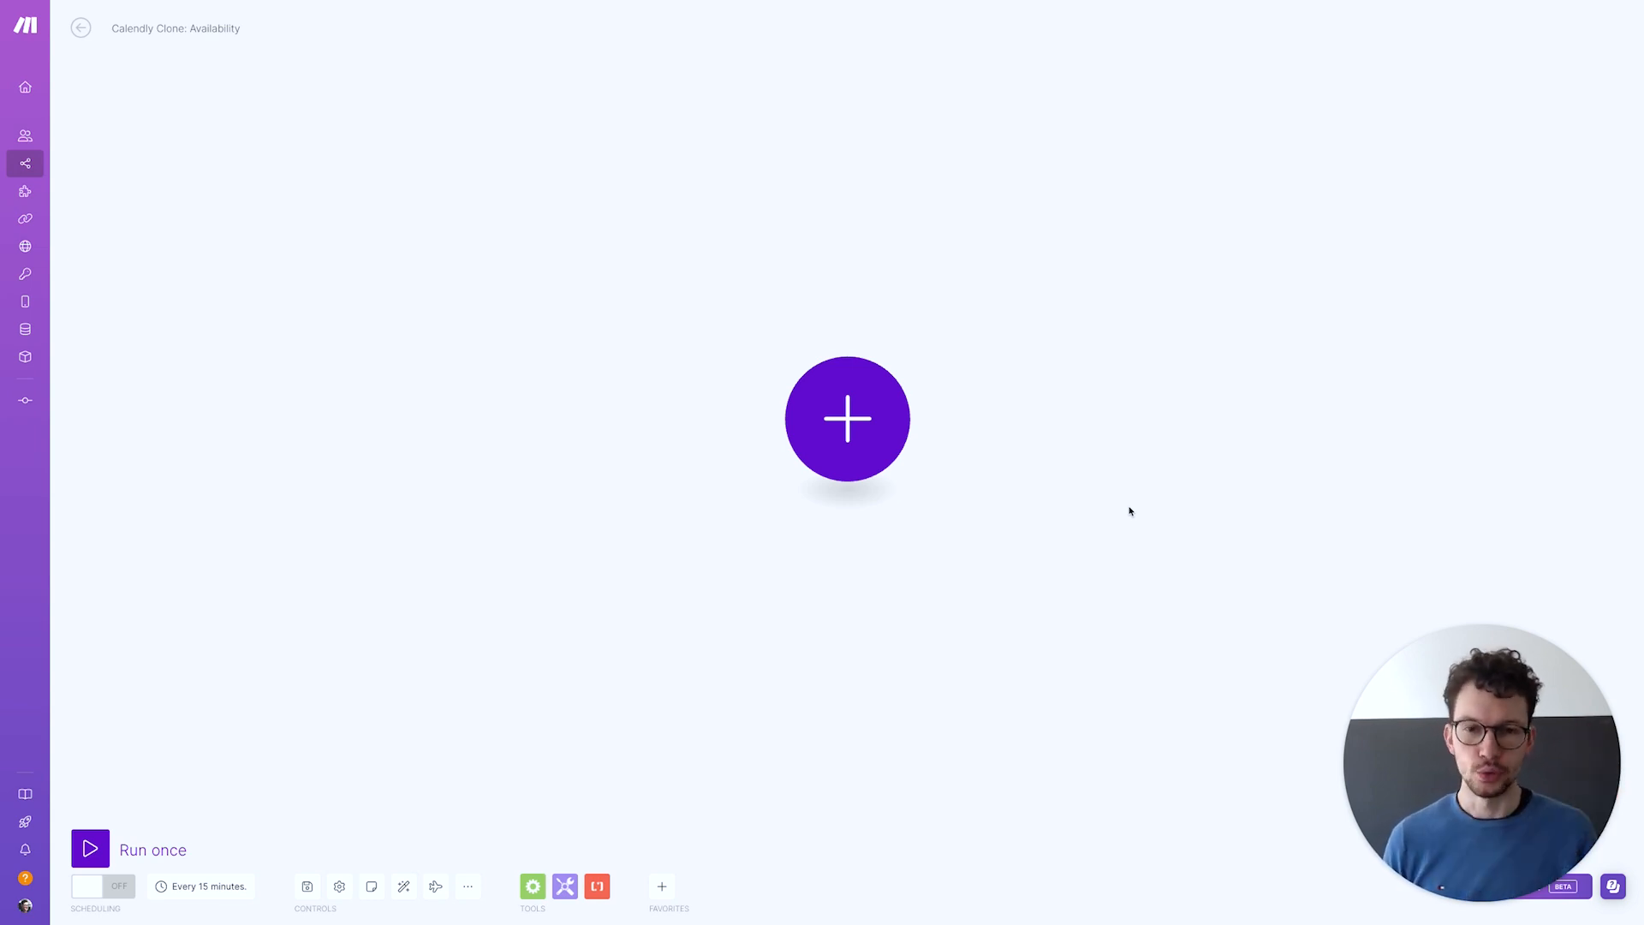
Make Tools > Set multiple variables the scenario's first module
click(839, 425)
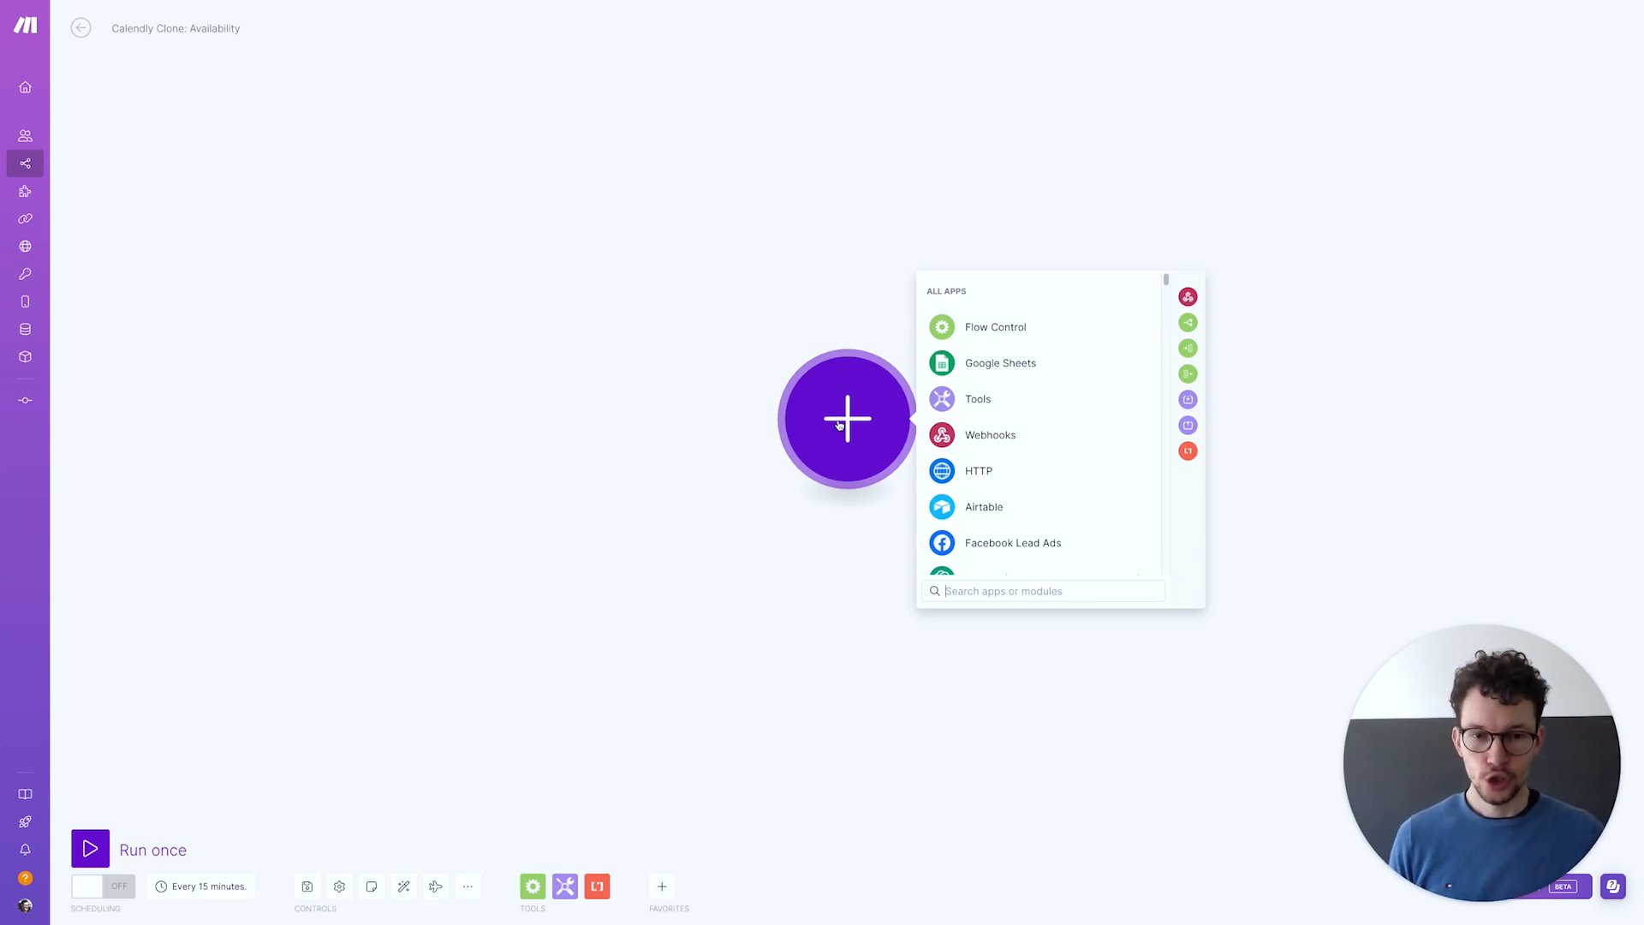
click(965, 398)
scroll(985, 454, down, 1)
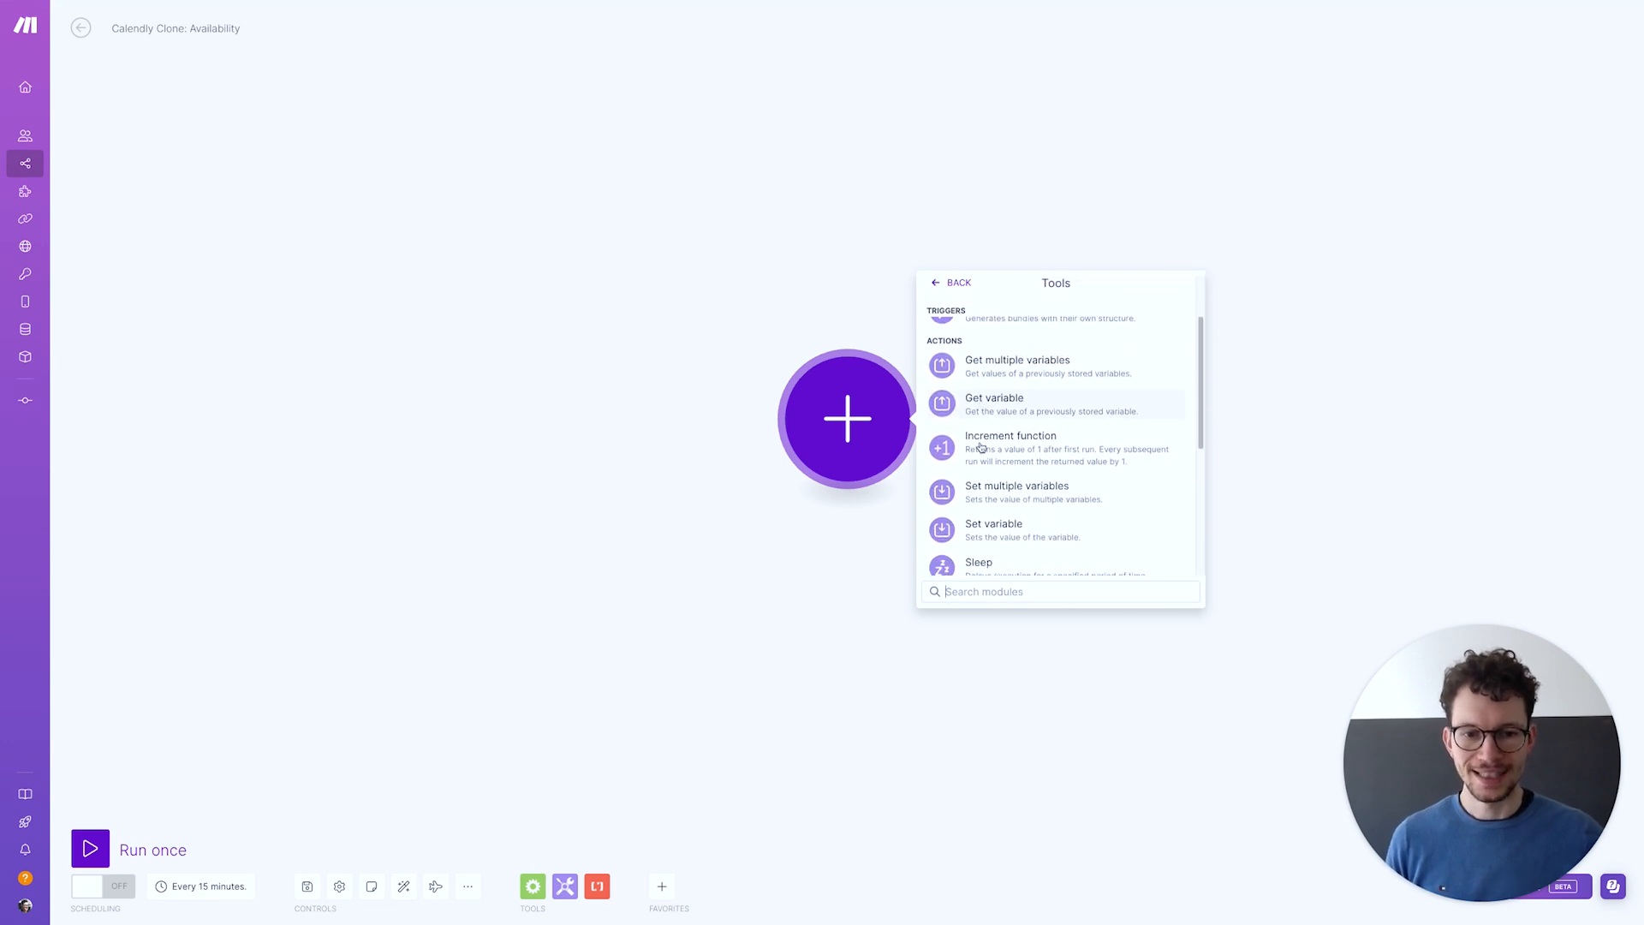
click(1019, 498)
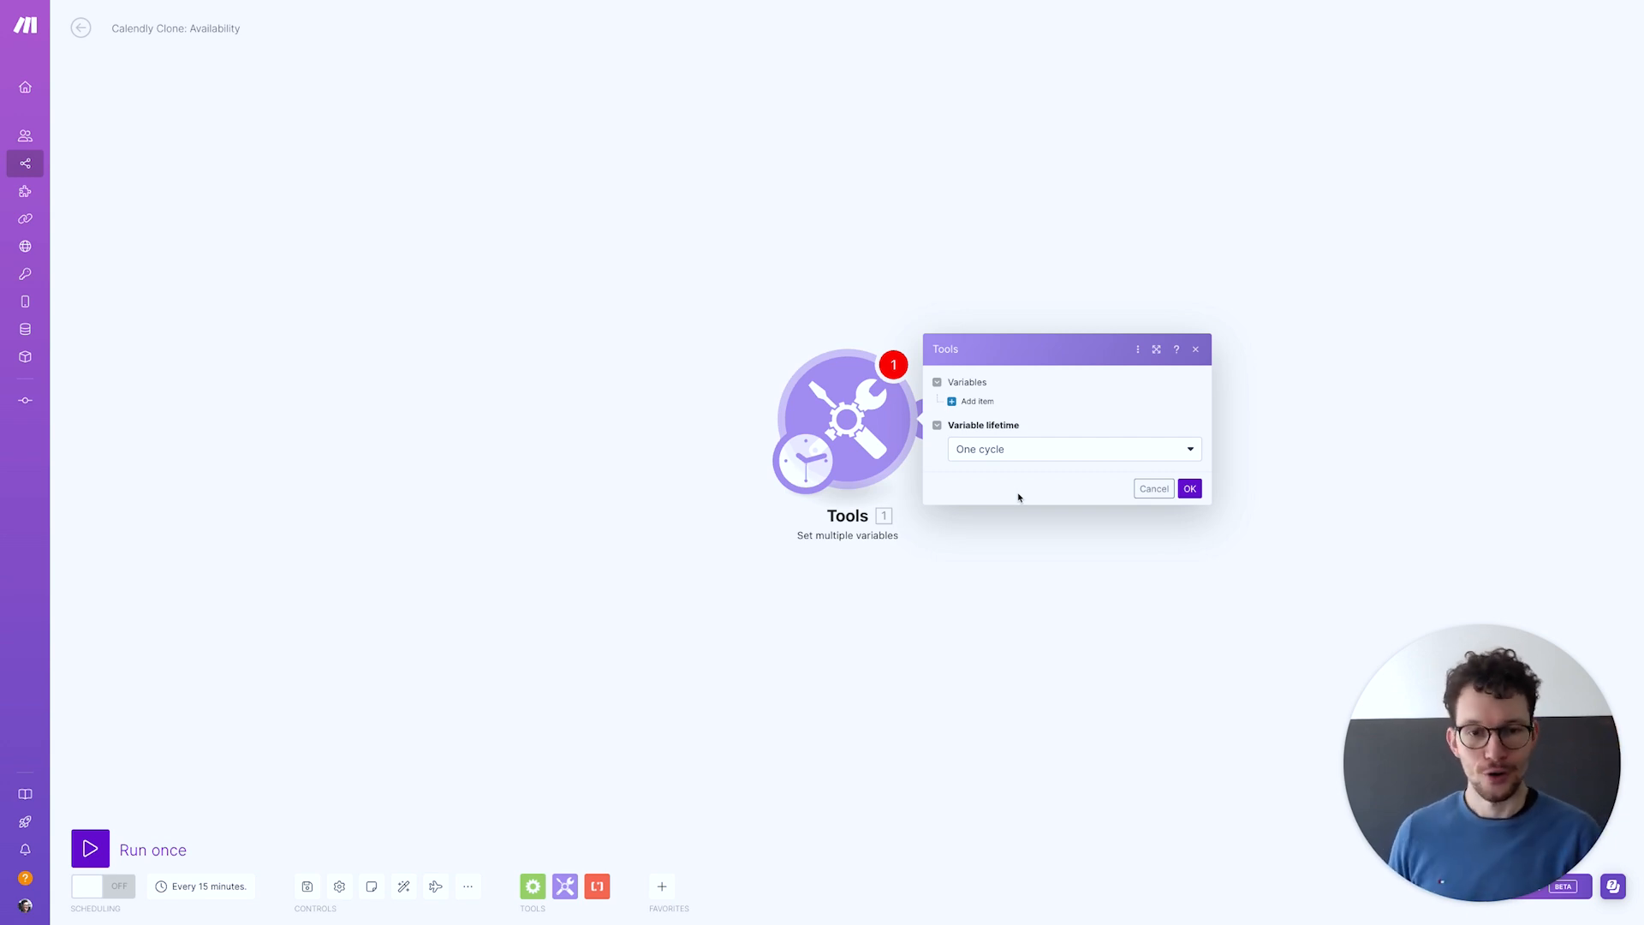
Define variable Duration with value 30 and add a second variable item
click(973, 402)
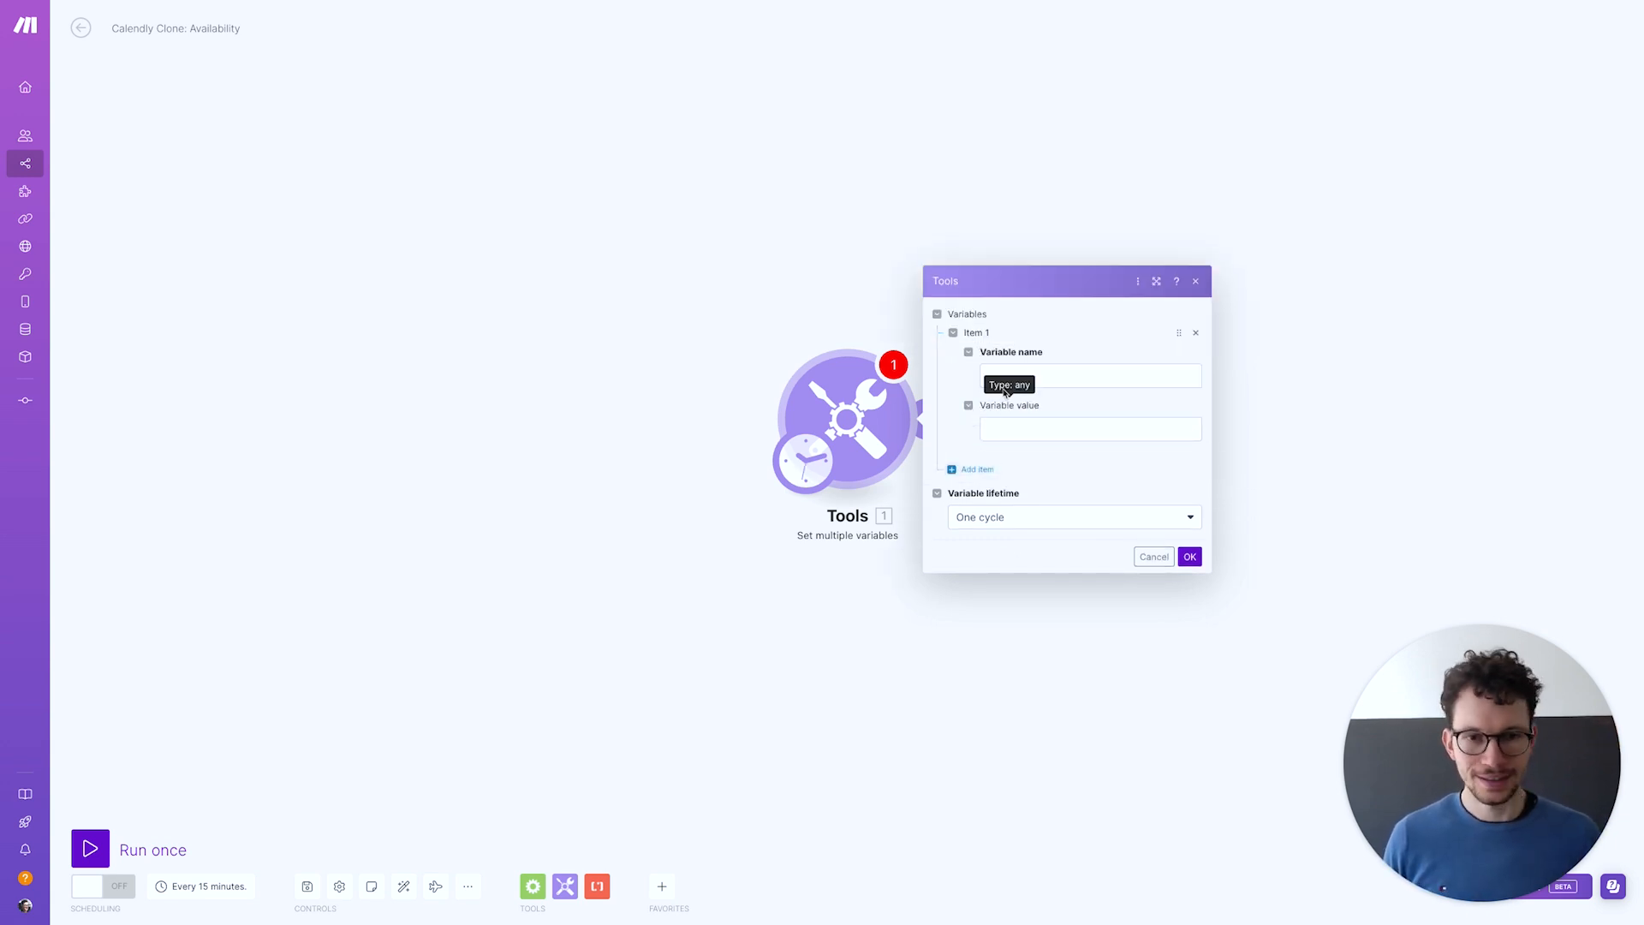
click(1002, 377)
text(Duration)
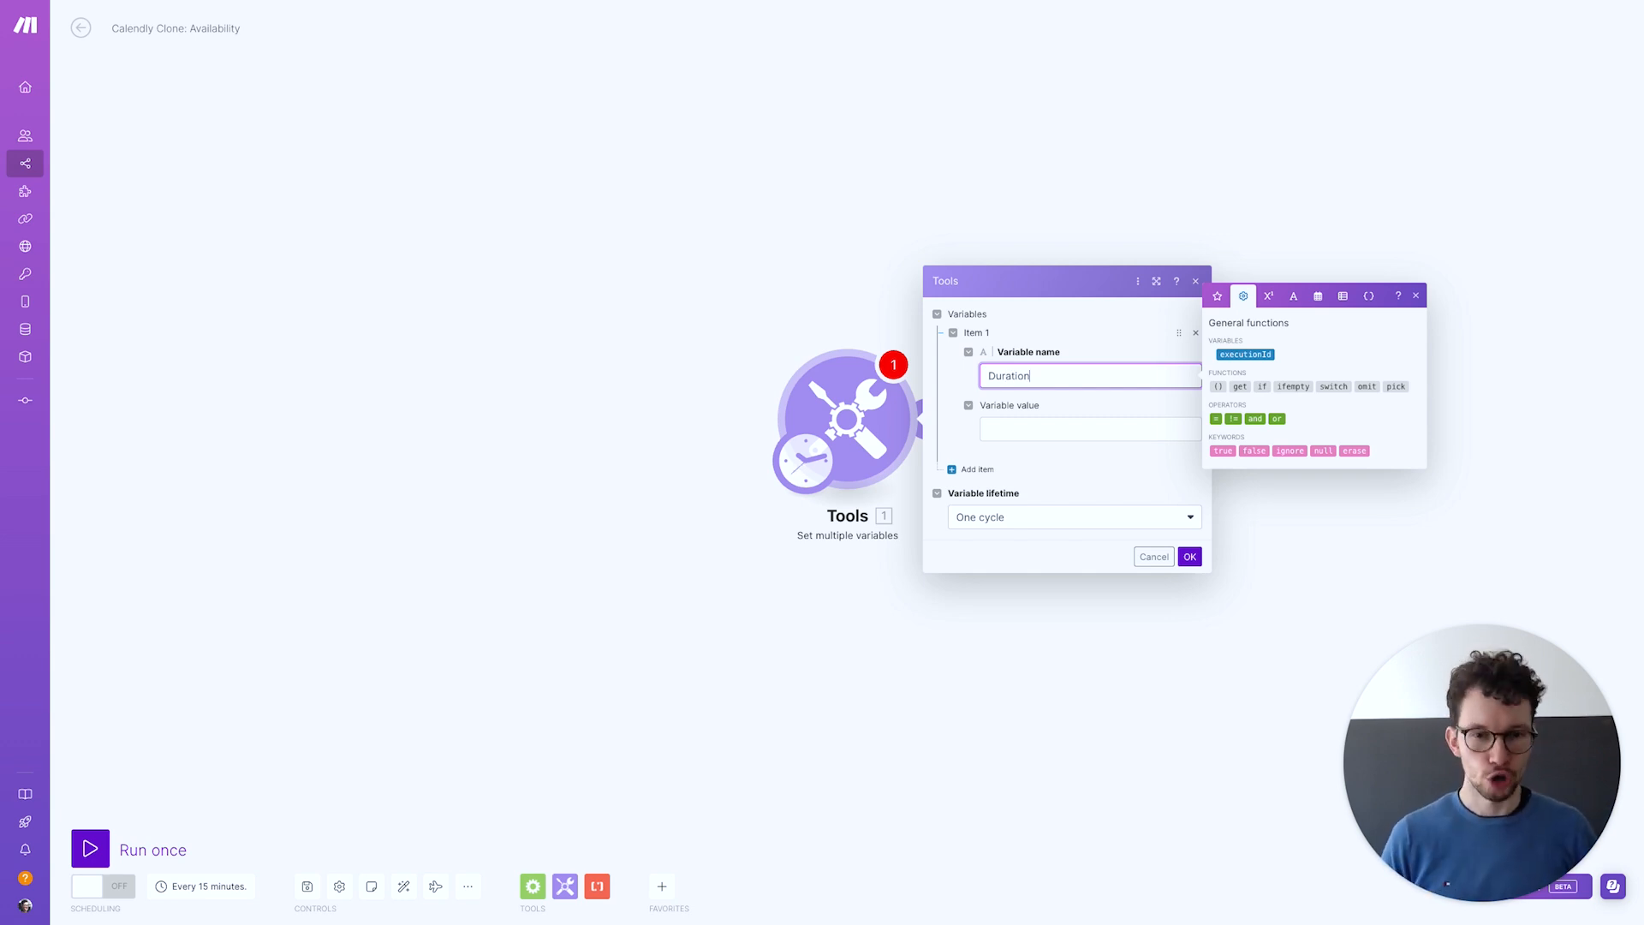
click(994, 429)
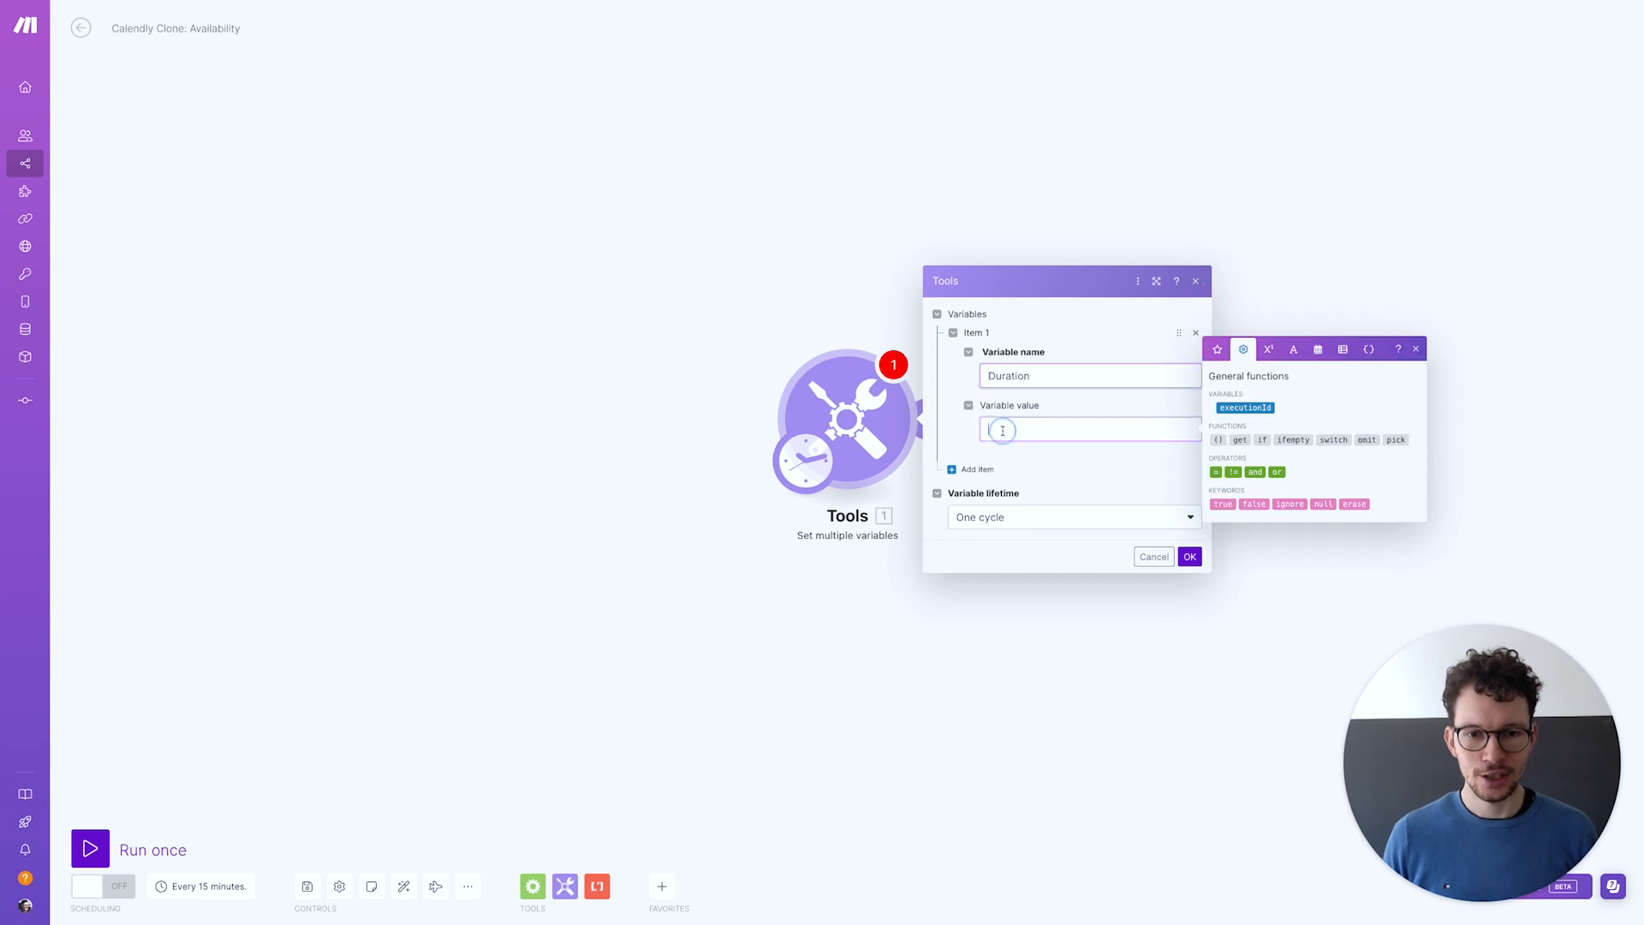
text(30)
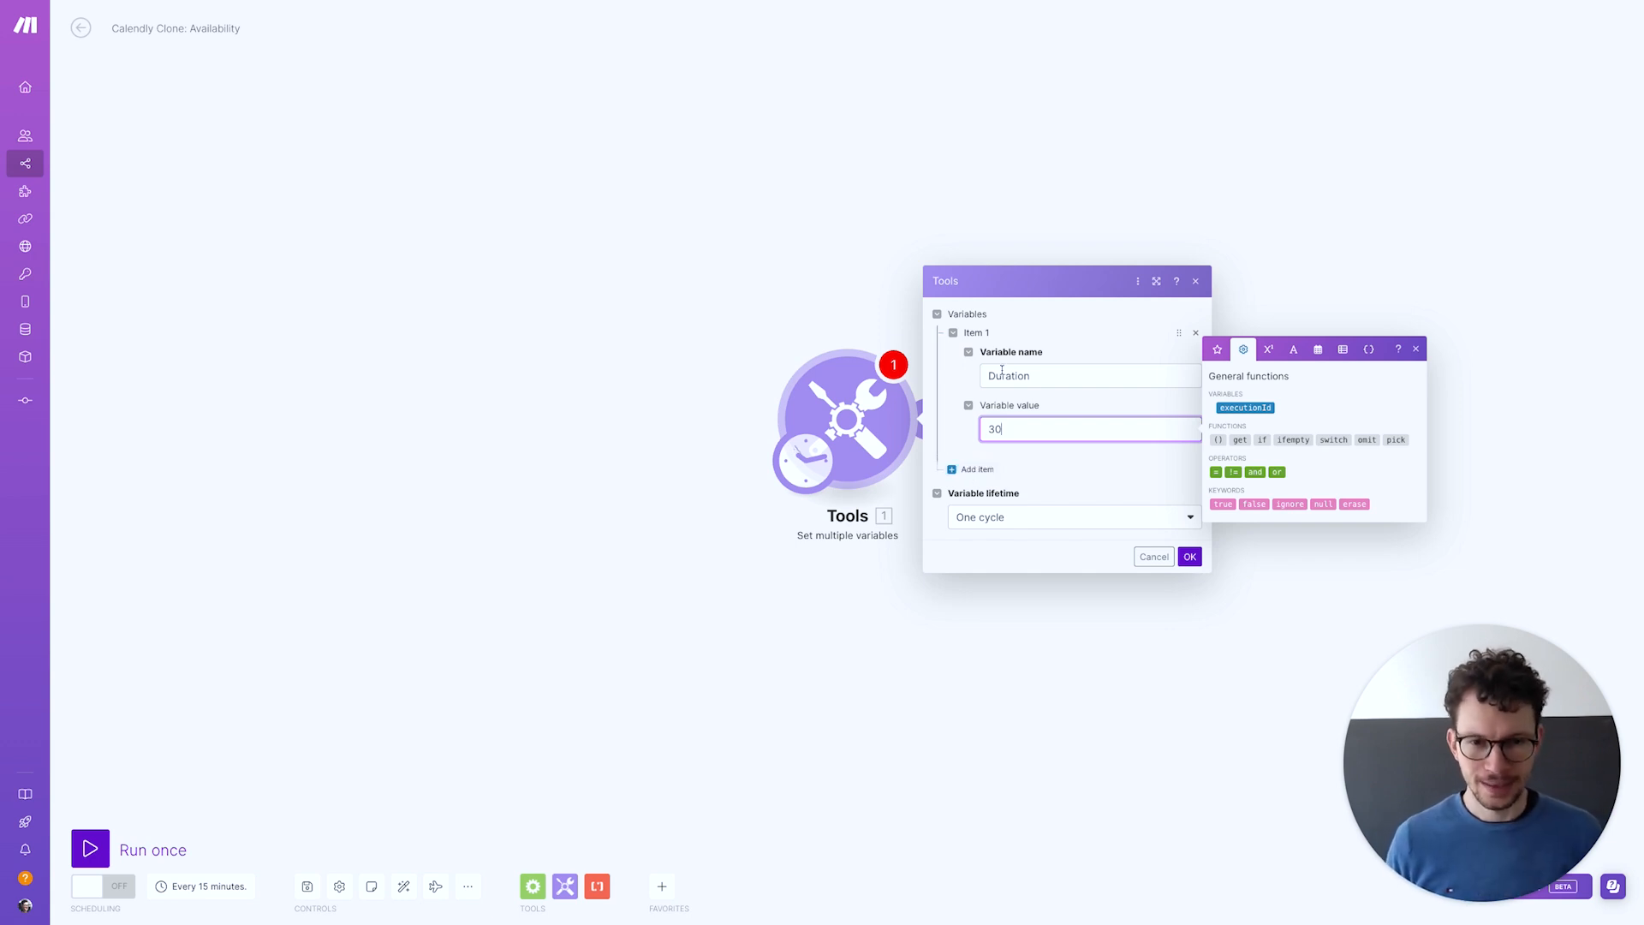
click(991, 474)
click(1001, 445)
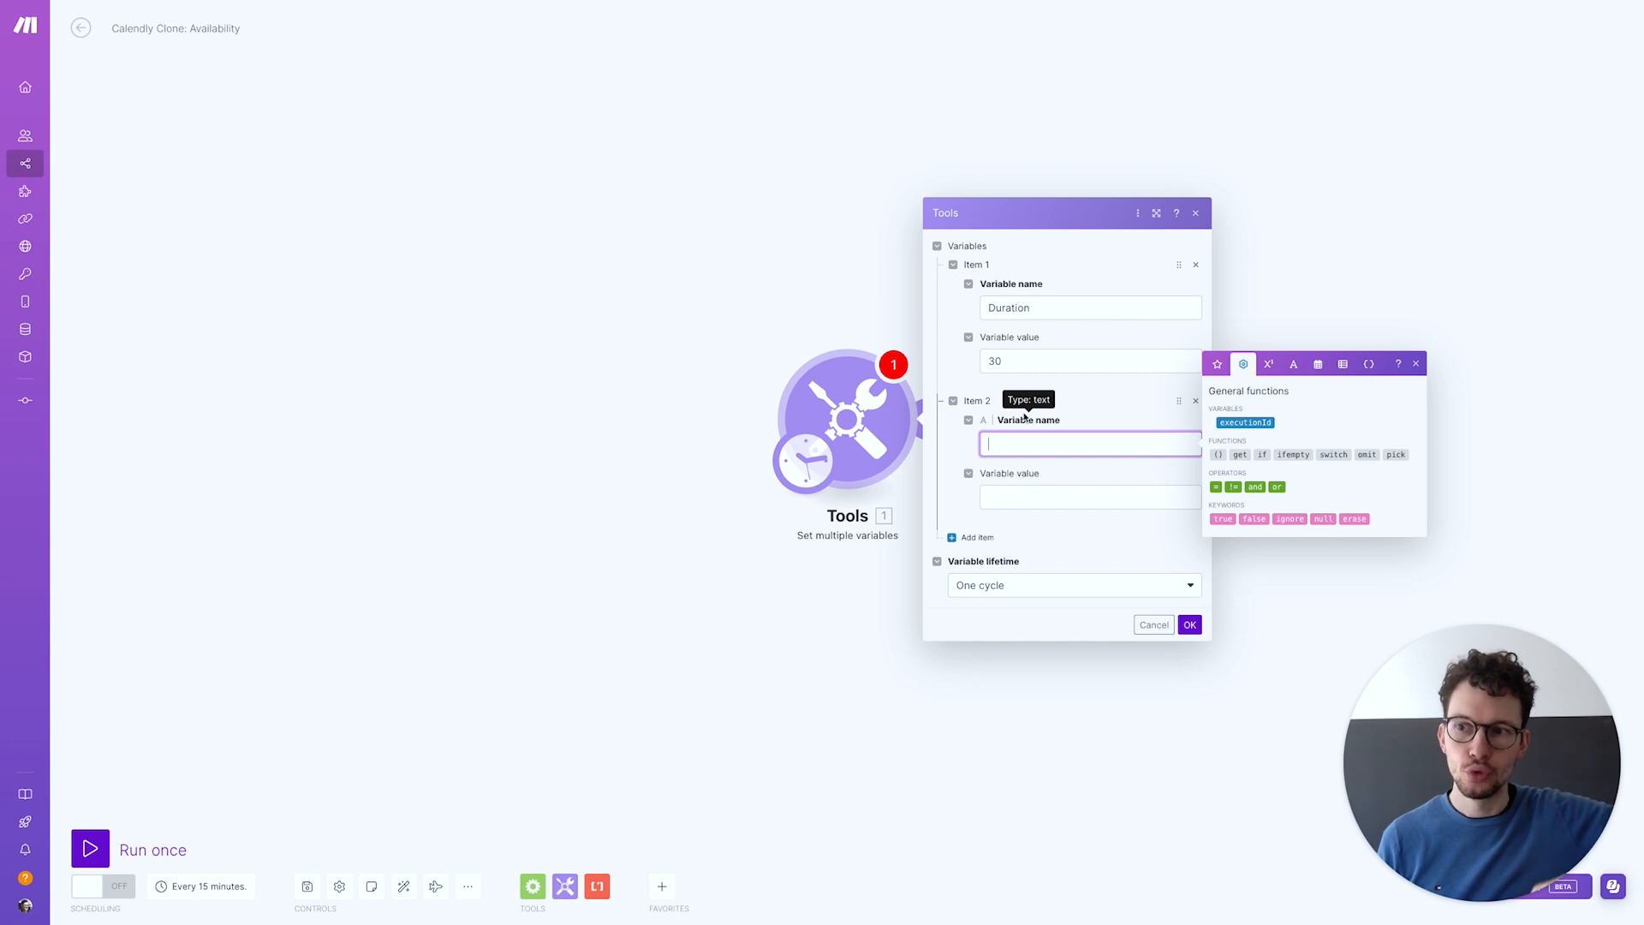
Correct the second variable to name Start, value 14, and add a third item
text(14)
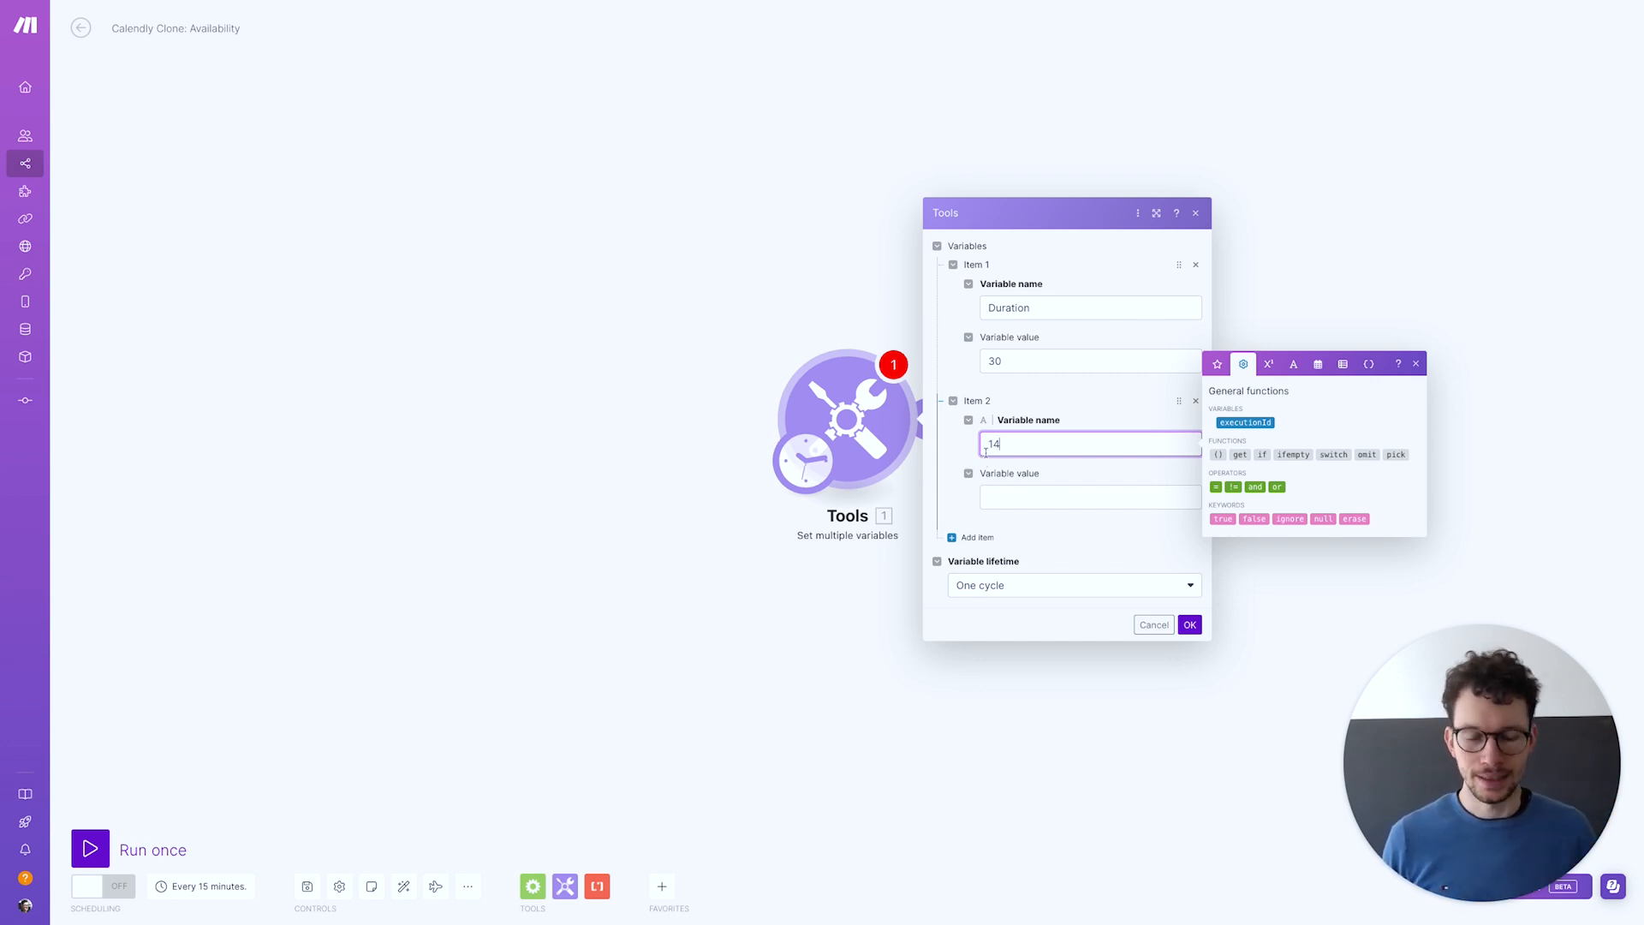
click(977, 520)
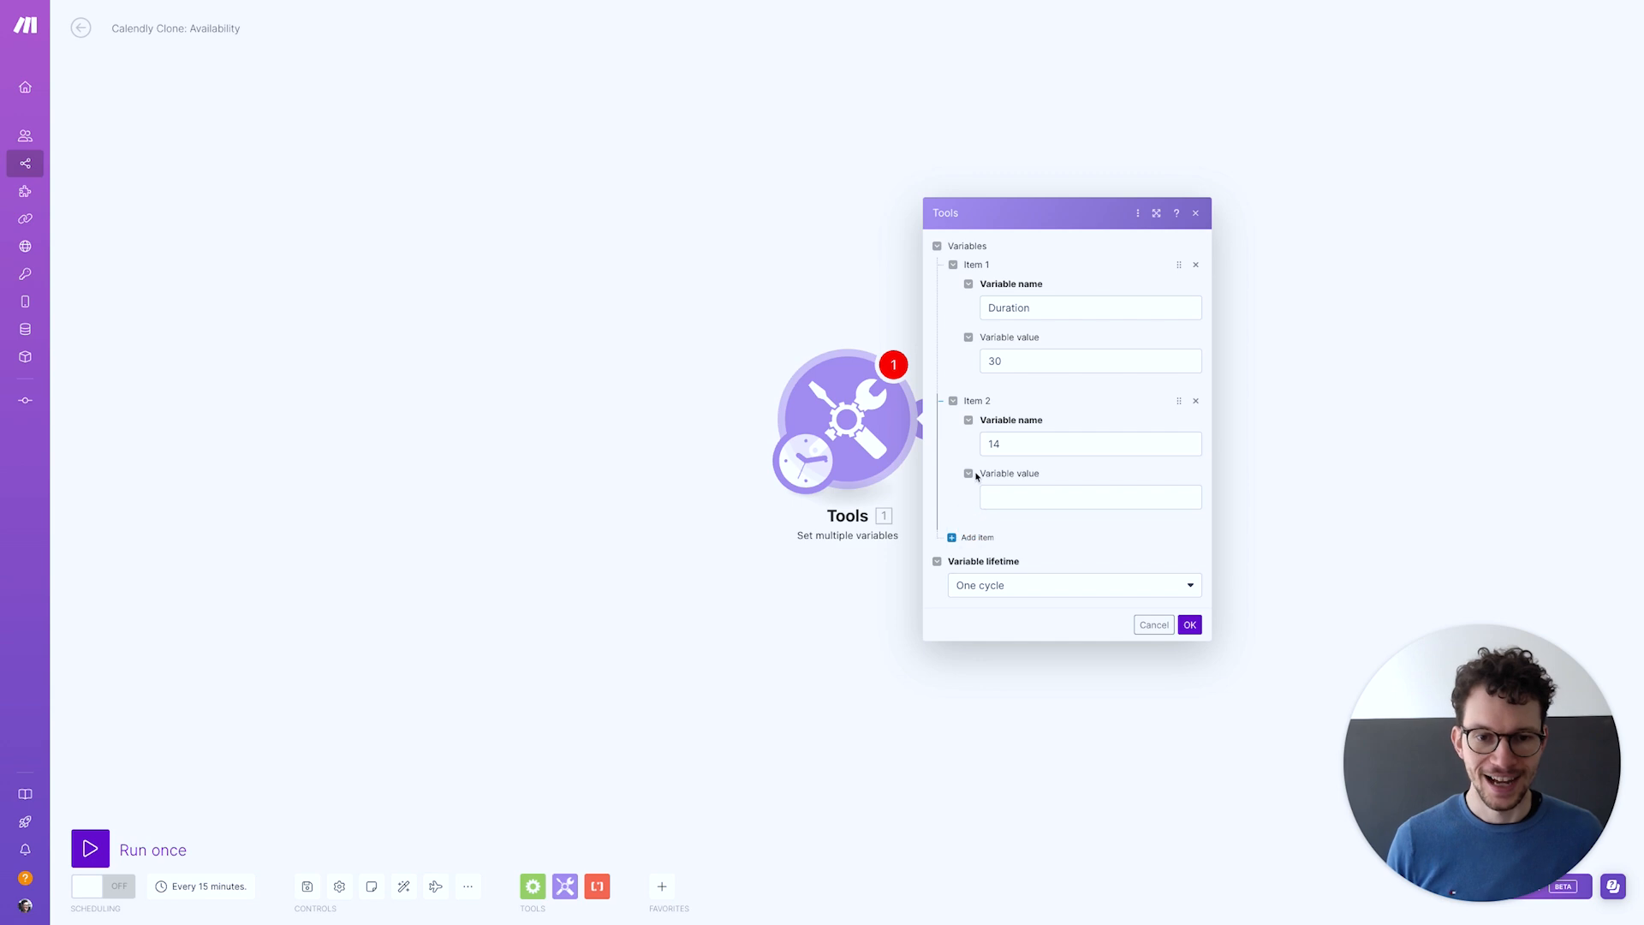
click(1007, 445)
key(super+a)
text(Start)
key(Tab)
text(14)
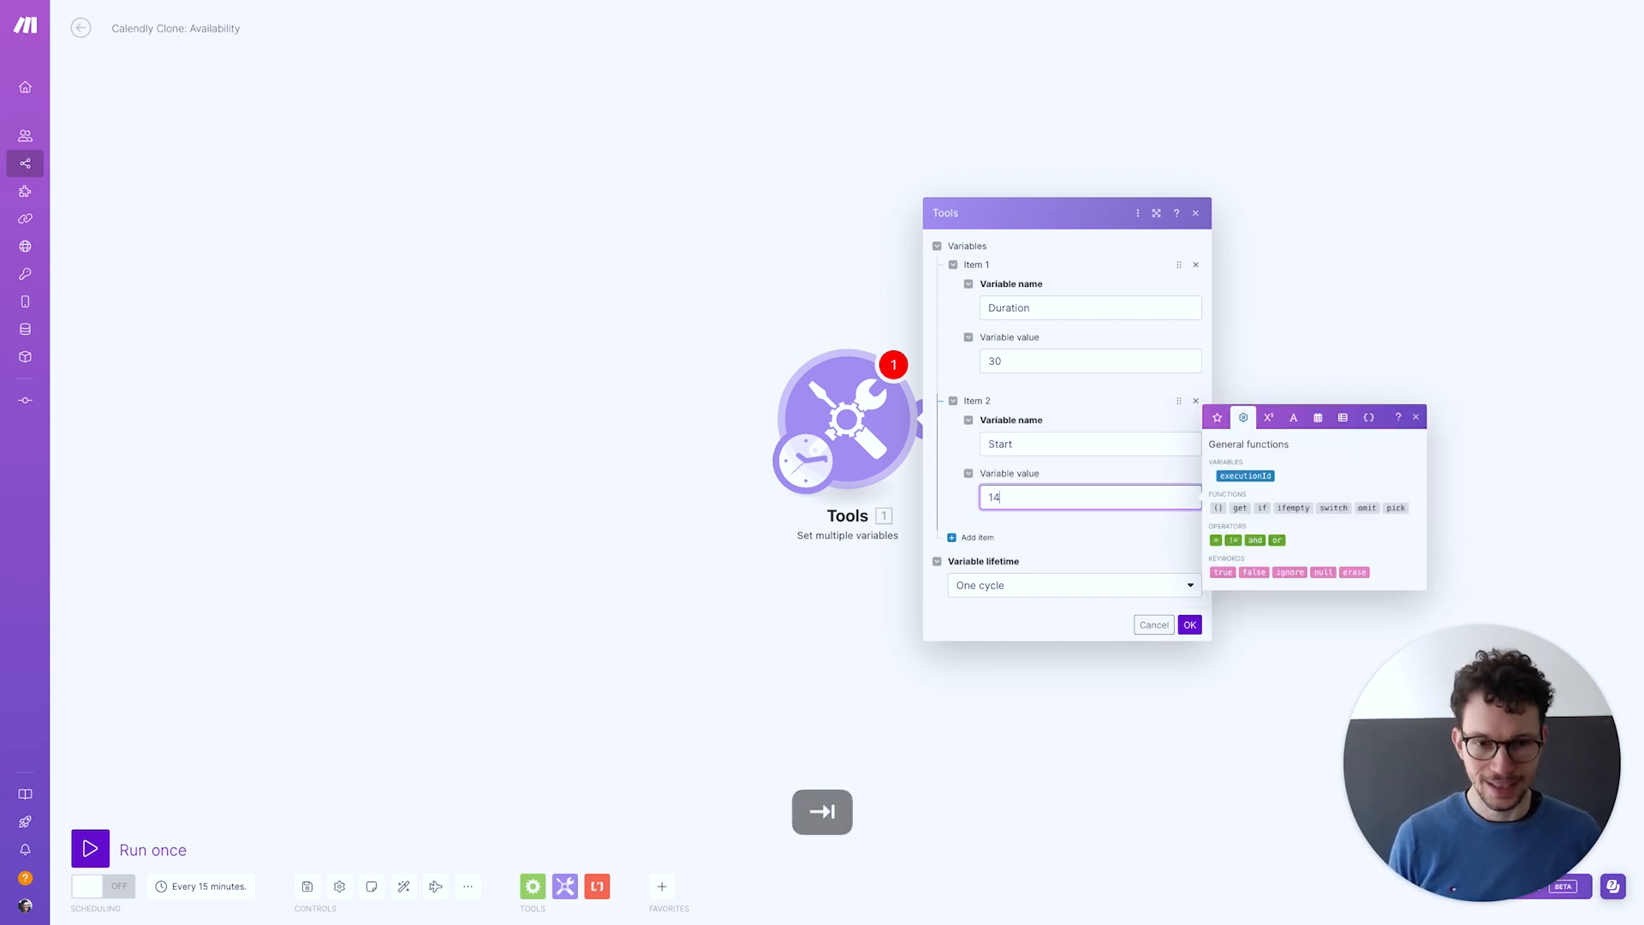
click(971, 538)
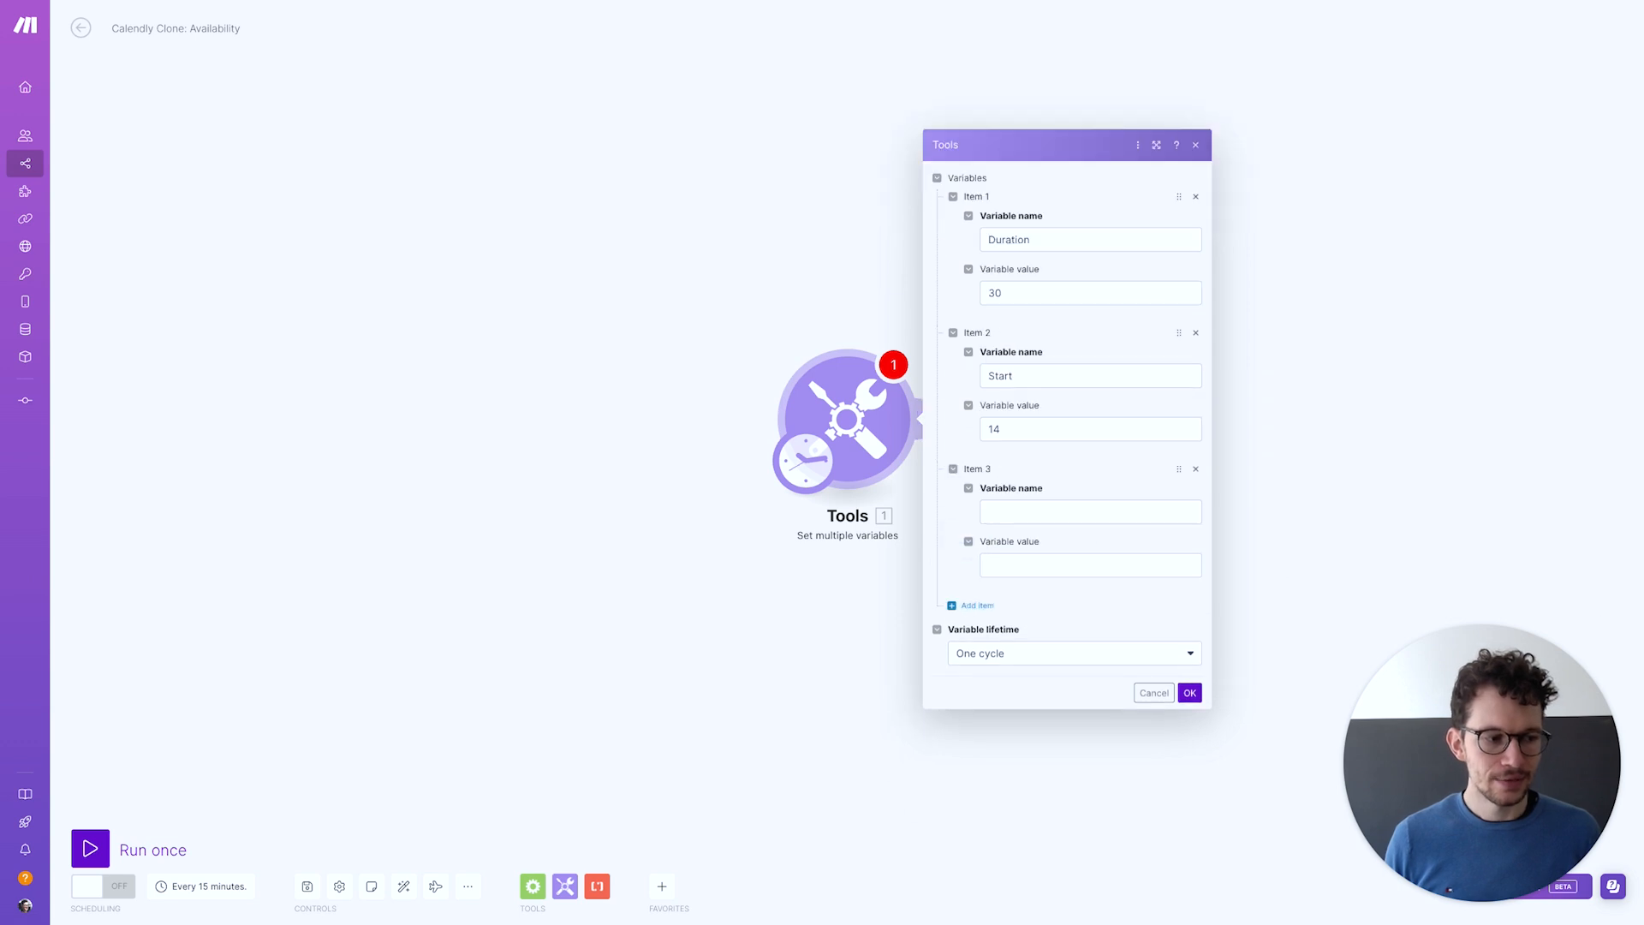
click(1024, 511)
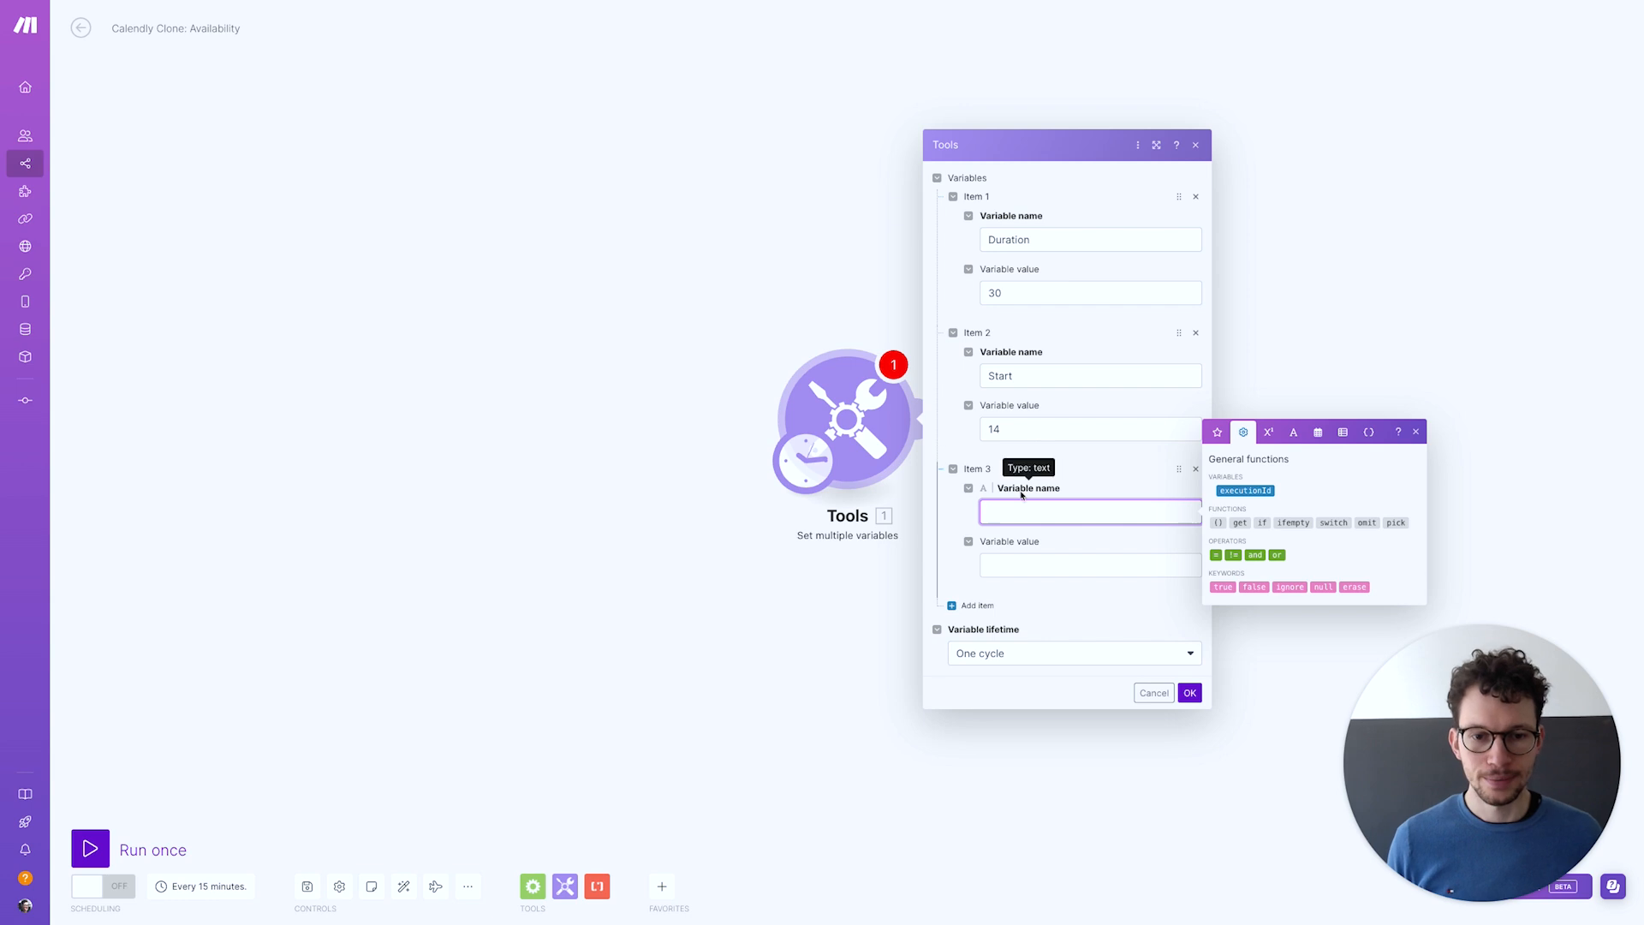
Name the third variable Slots with value 8
text(B)
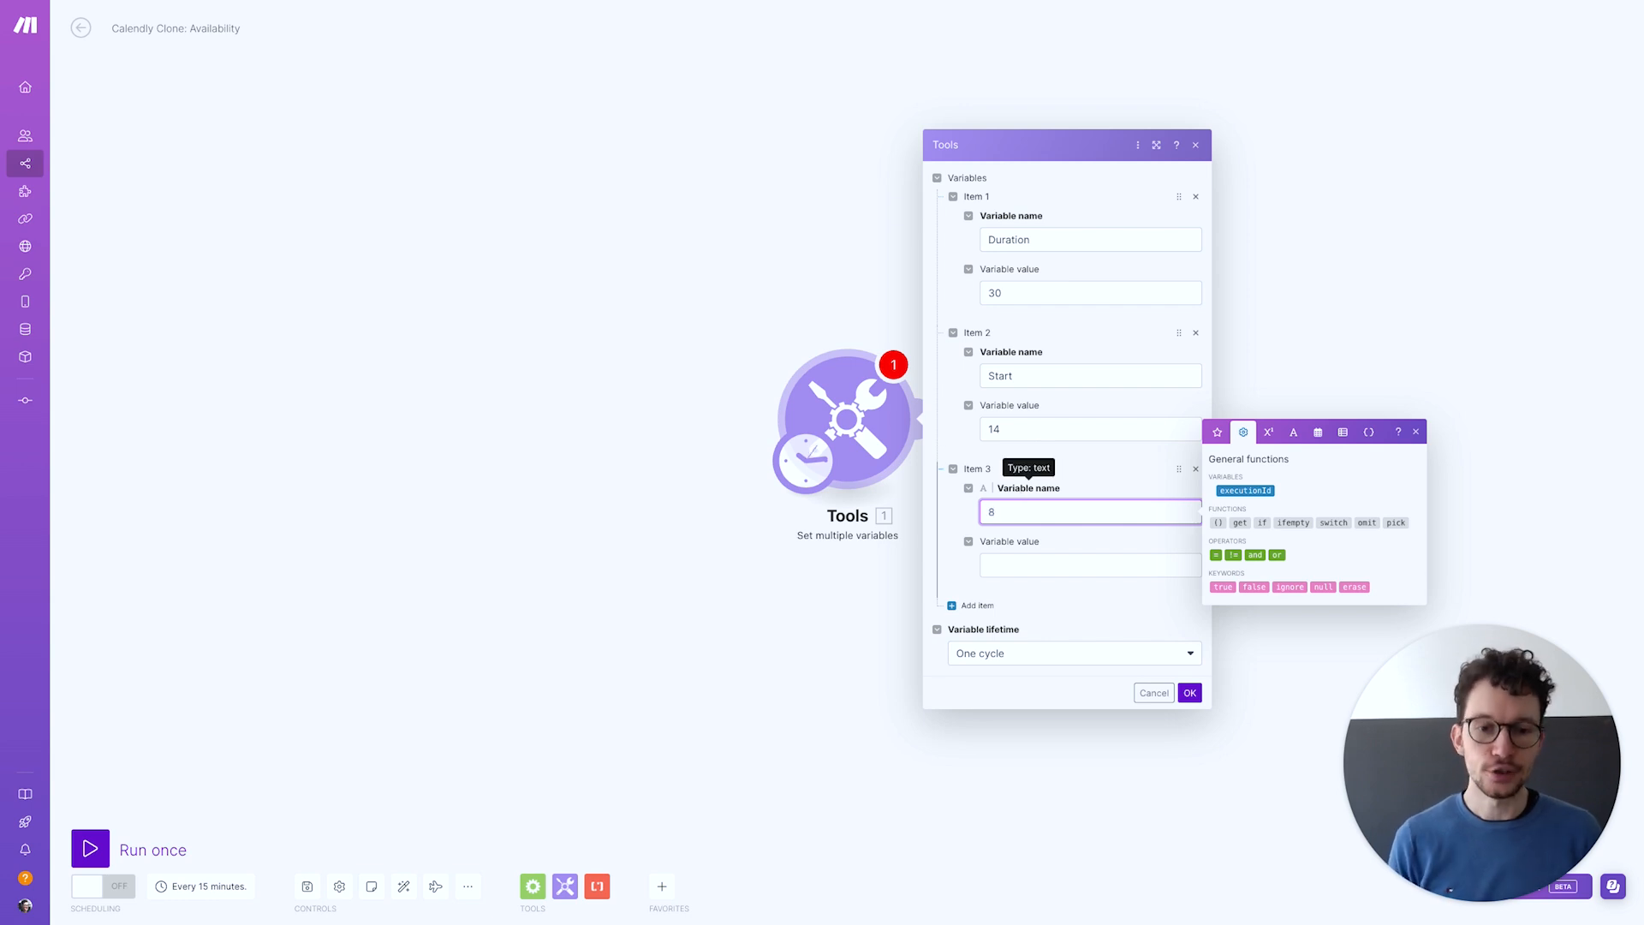
key(super+a)
text(Slots)
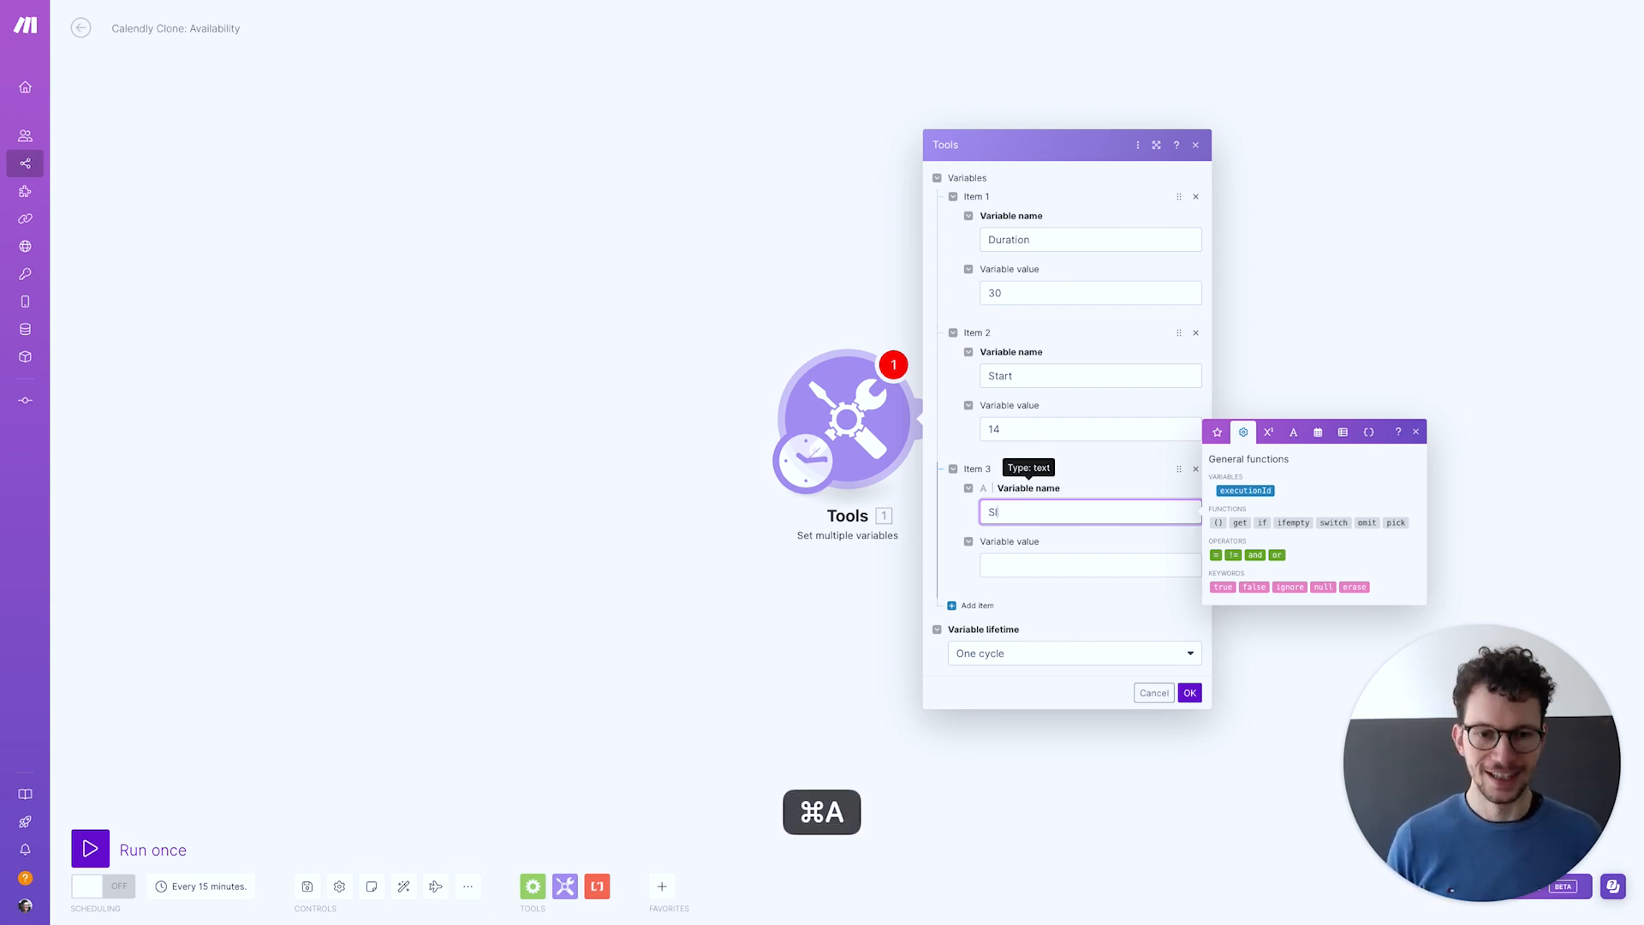
key(Tab)
text(8)
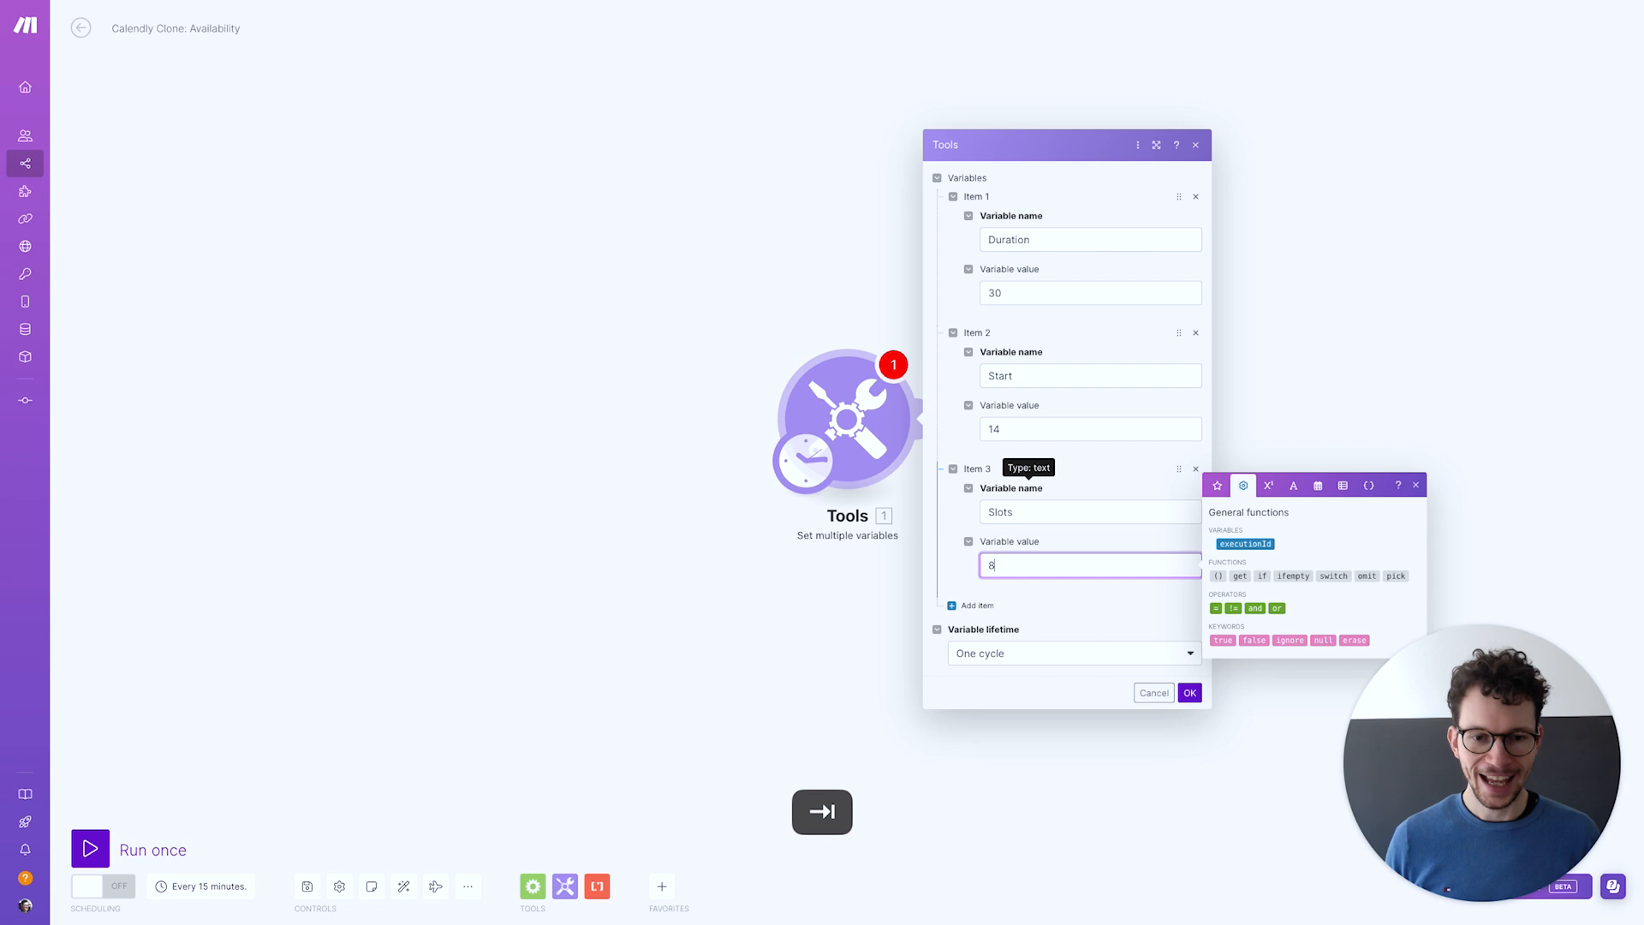
Add a fourth variable Minutes with value 0 and save the module
click(975, 606)
click(994, 580)
text(Minutes)
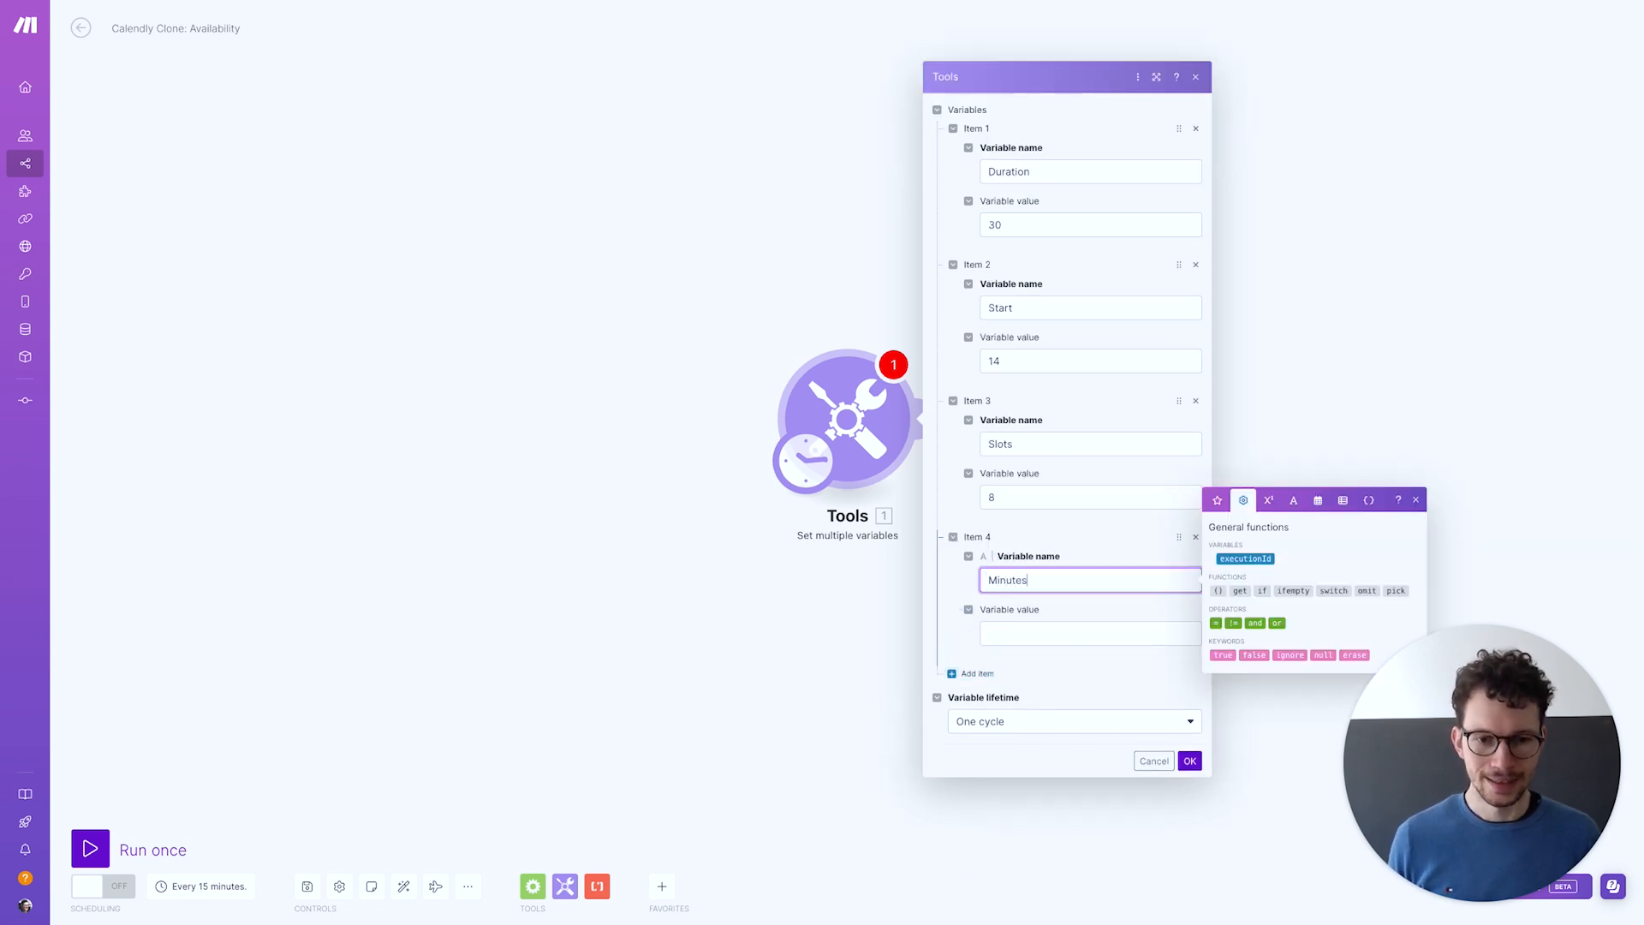
click(1030, 638)
text(0)
click(968, 653)
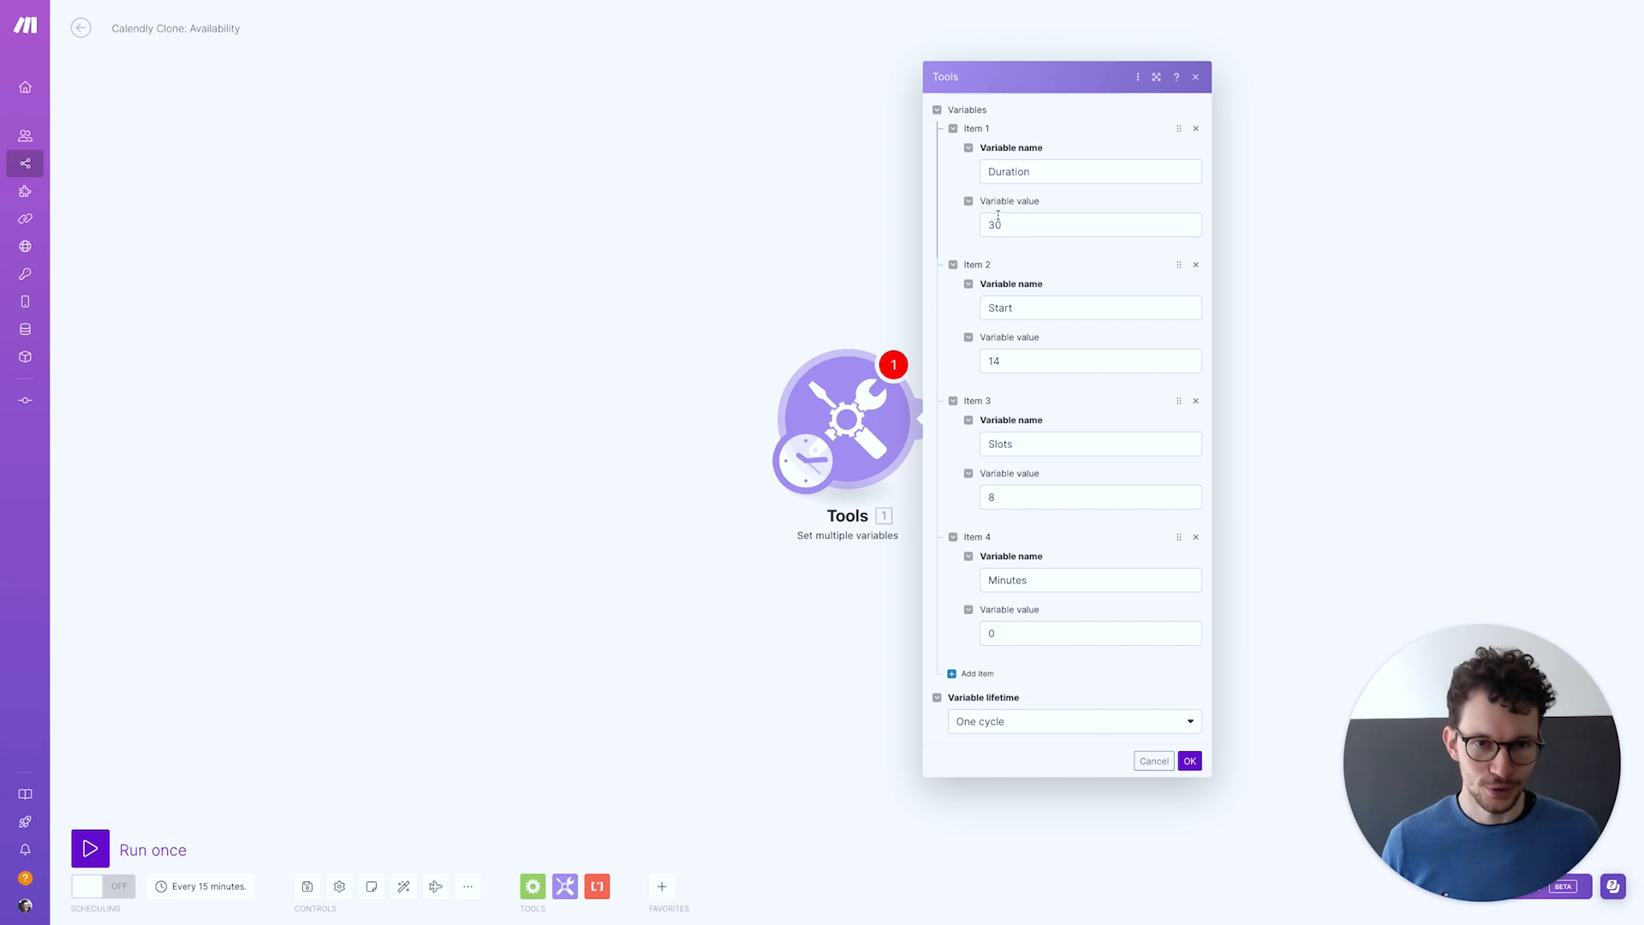
click(1195, 768)
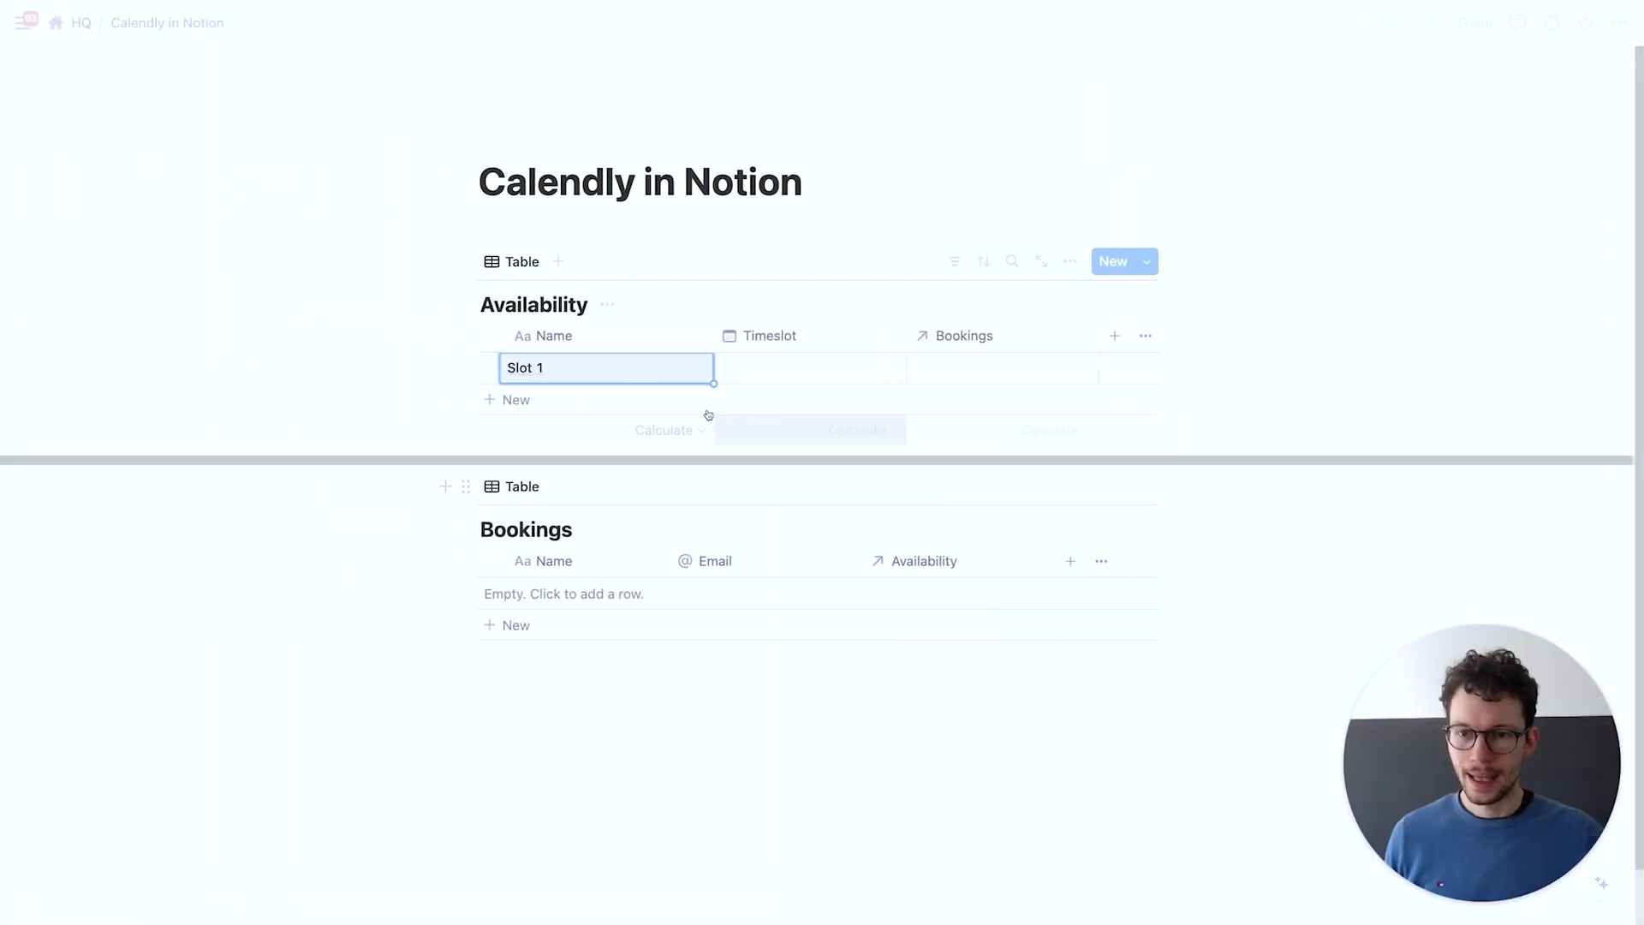
Set Slot 1's Timeslot to April 23, 2024, then return to Make
click(778, 370)
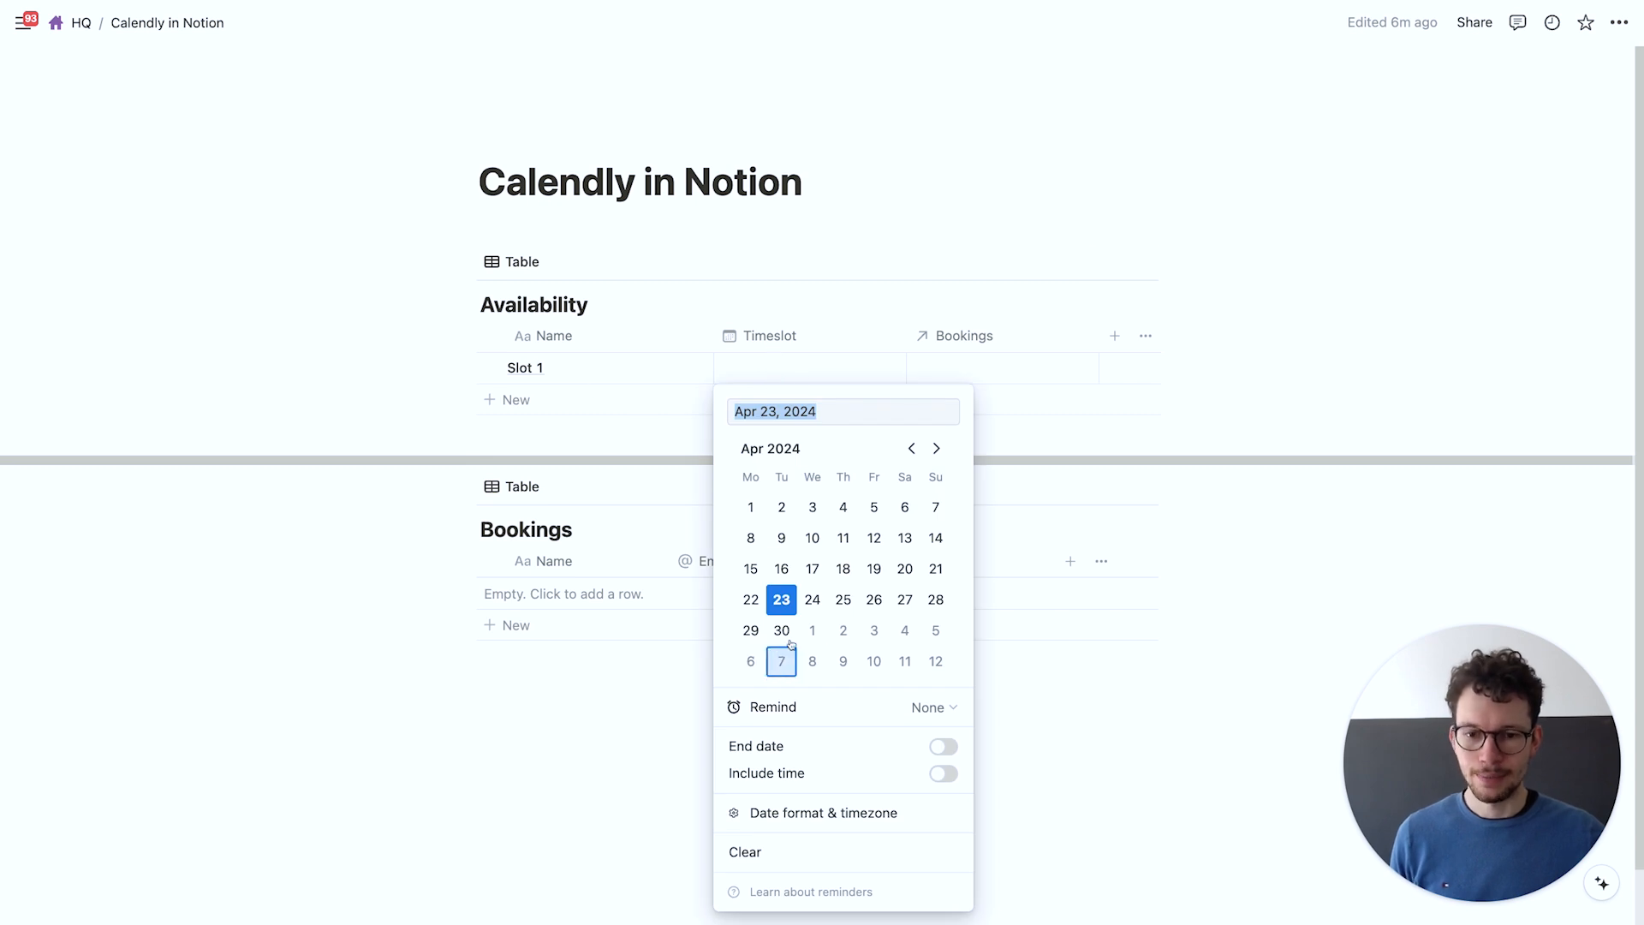
click(786, 602)
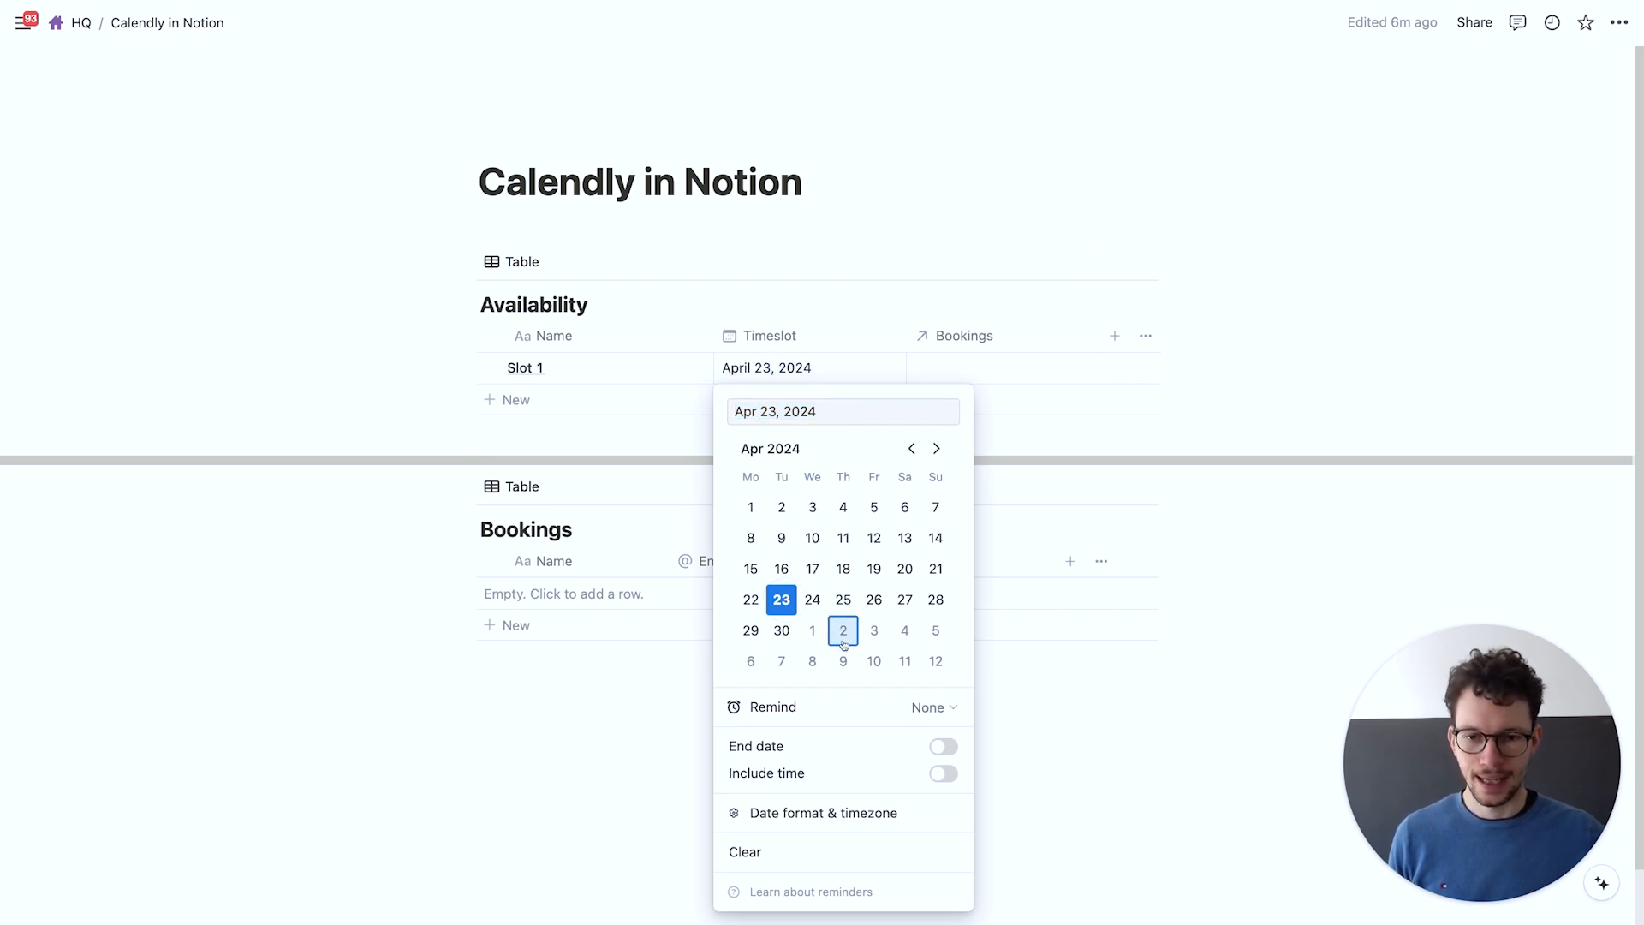
click(625, 713)
key(ctrl+Right)
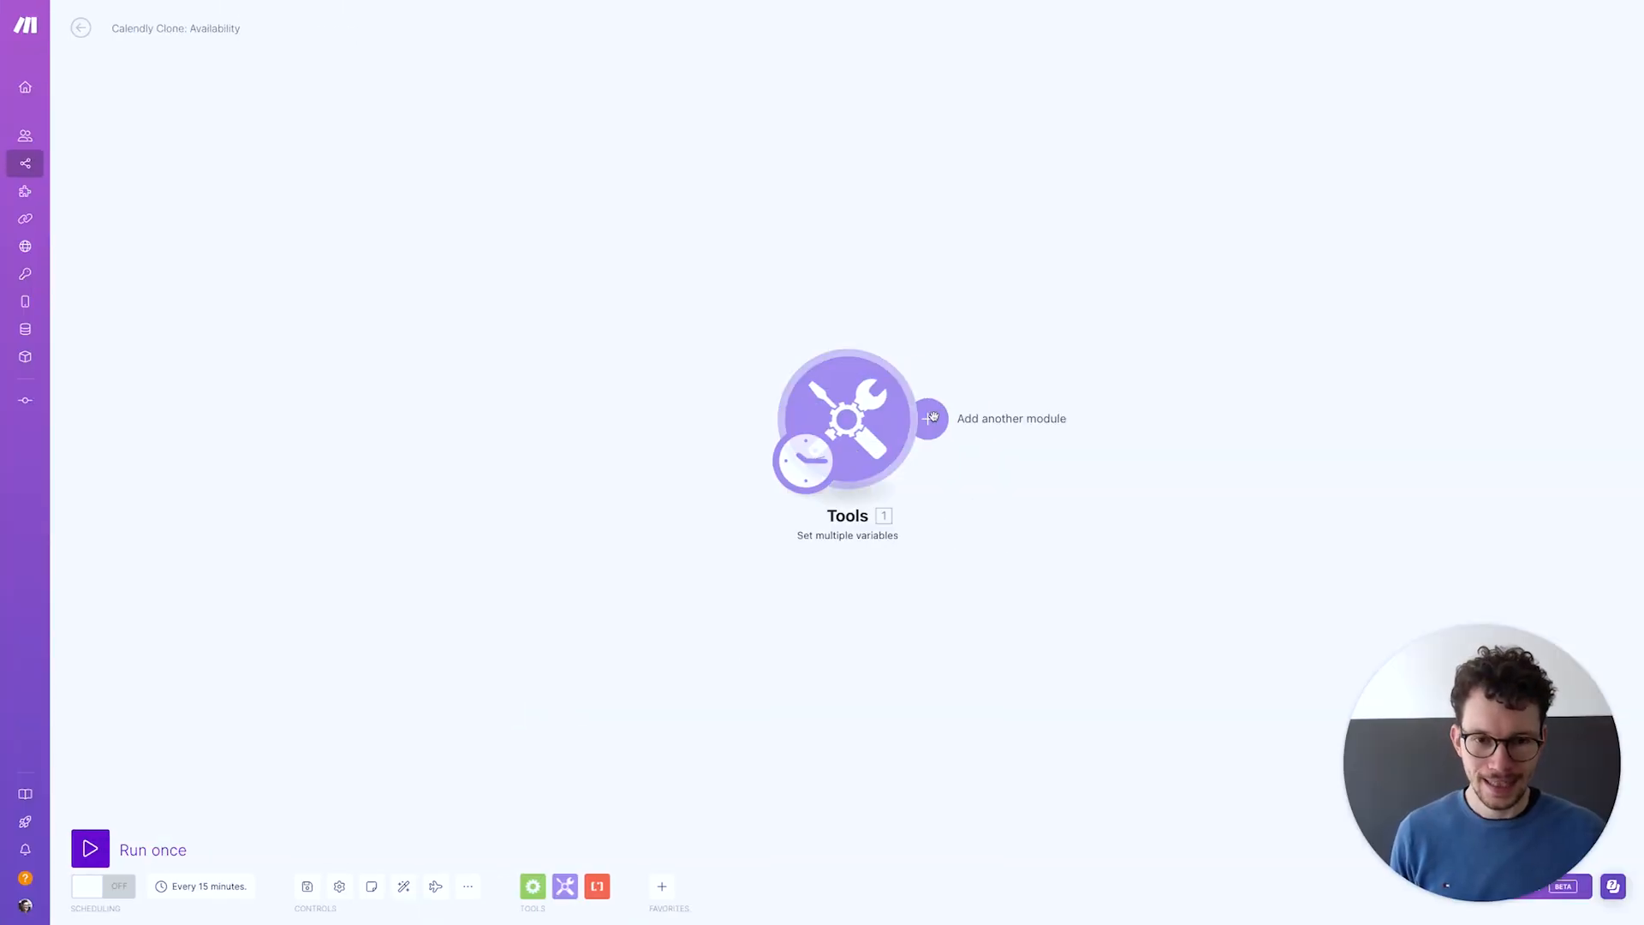
Add a Notion Search Objects module after Tools using My Notion connection (Sandbox)
click(932, 417)
text(notion)
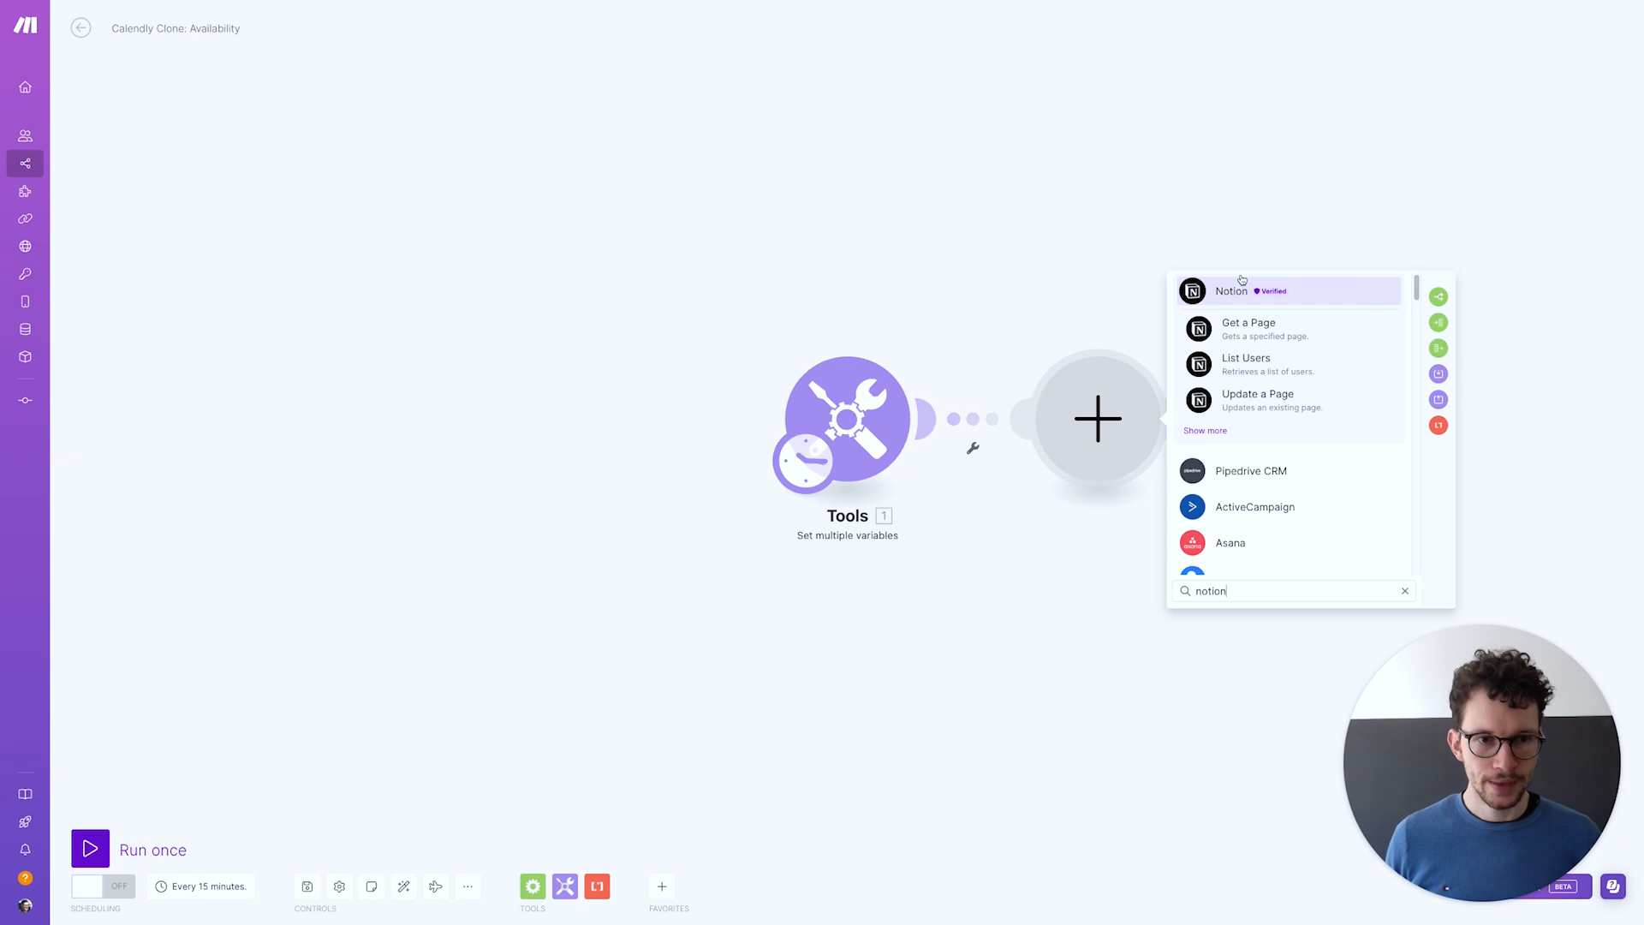
click(1233, 300)
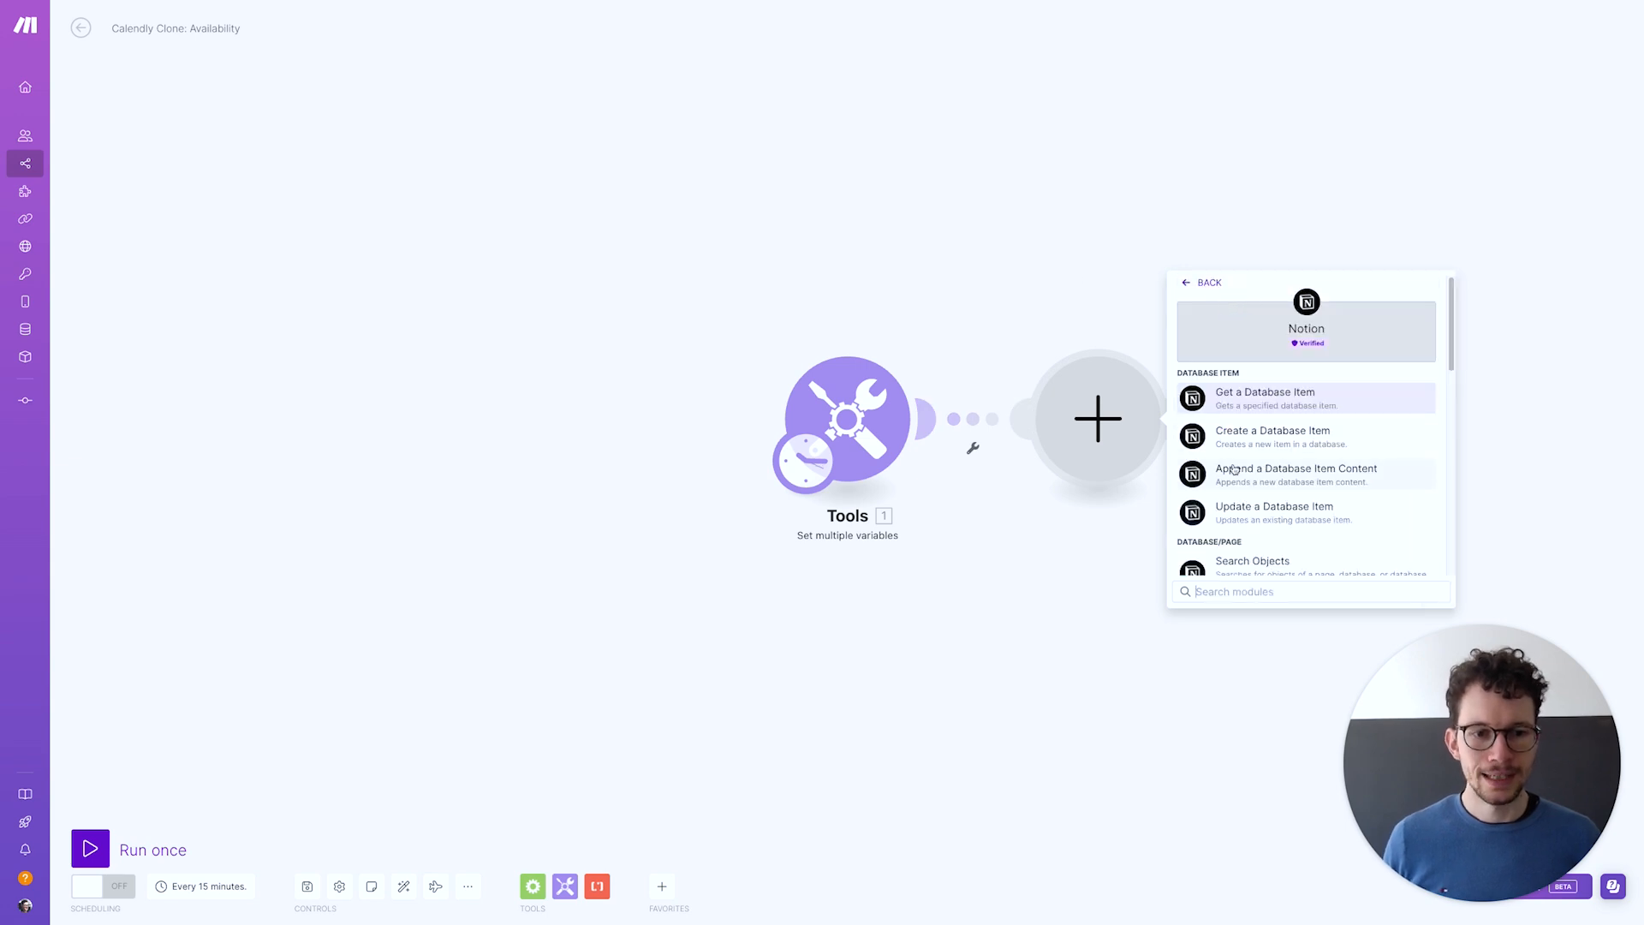
click(1252, 561)
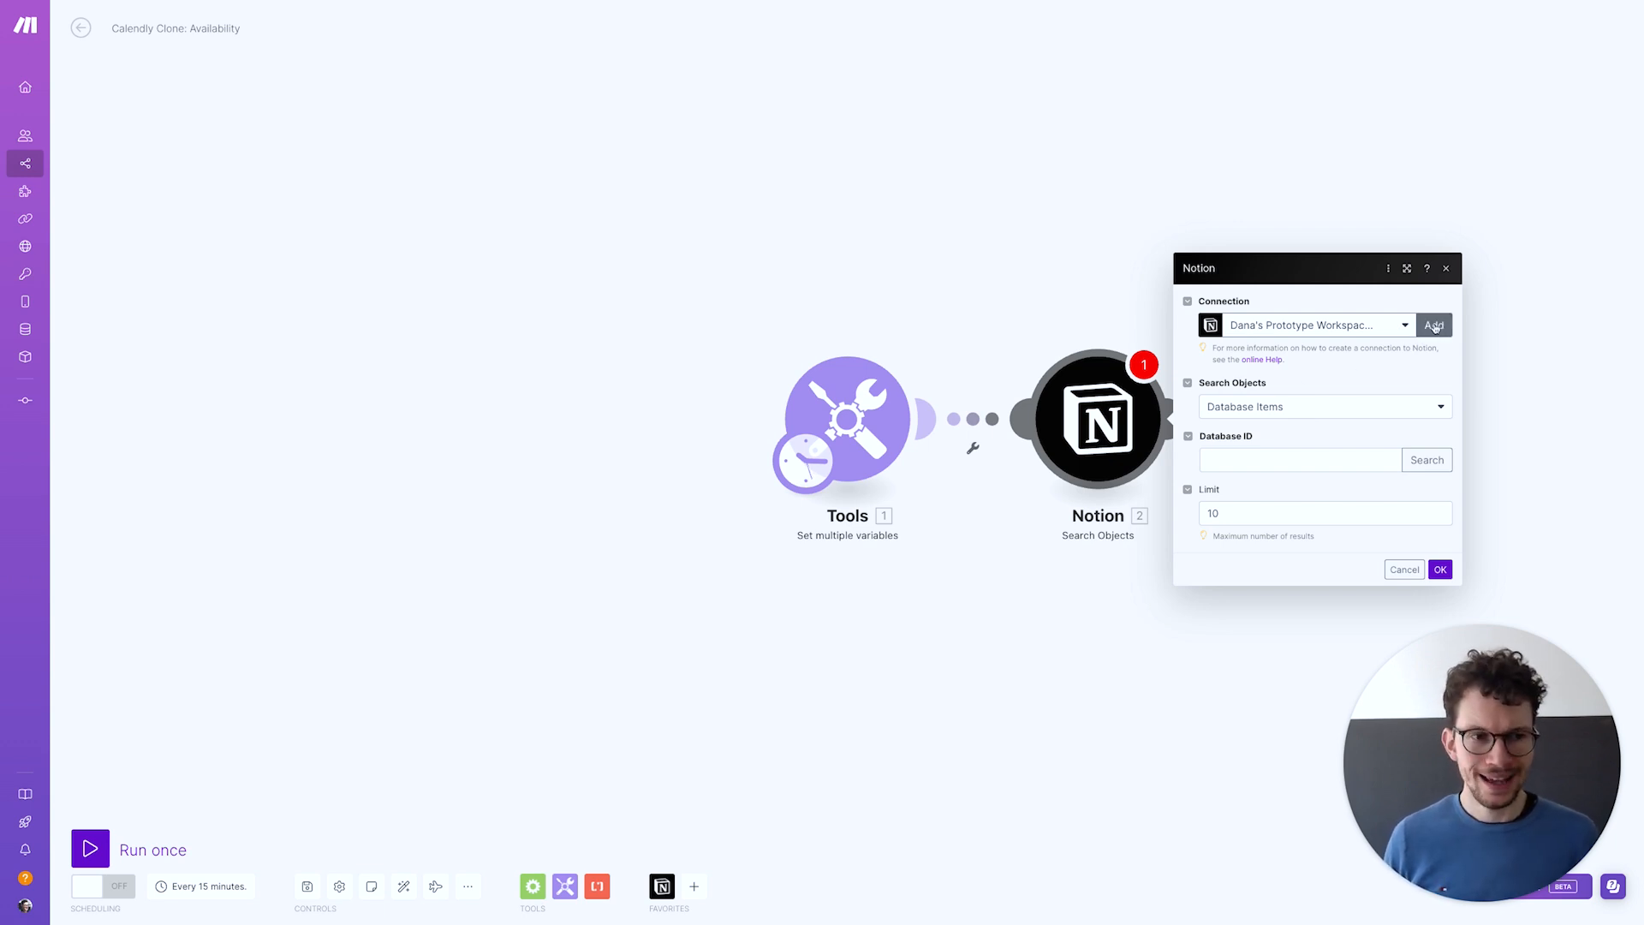
click(1384, 332)
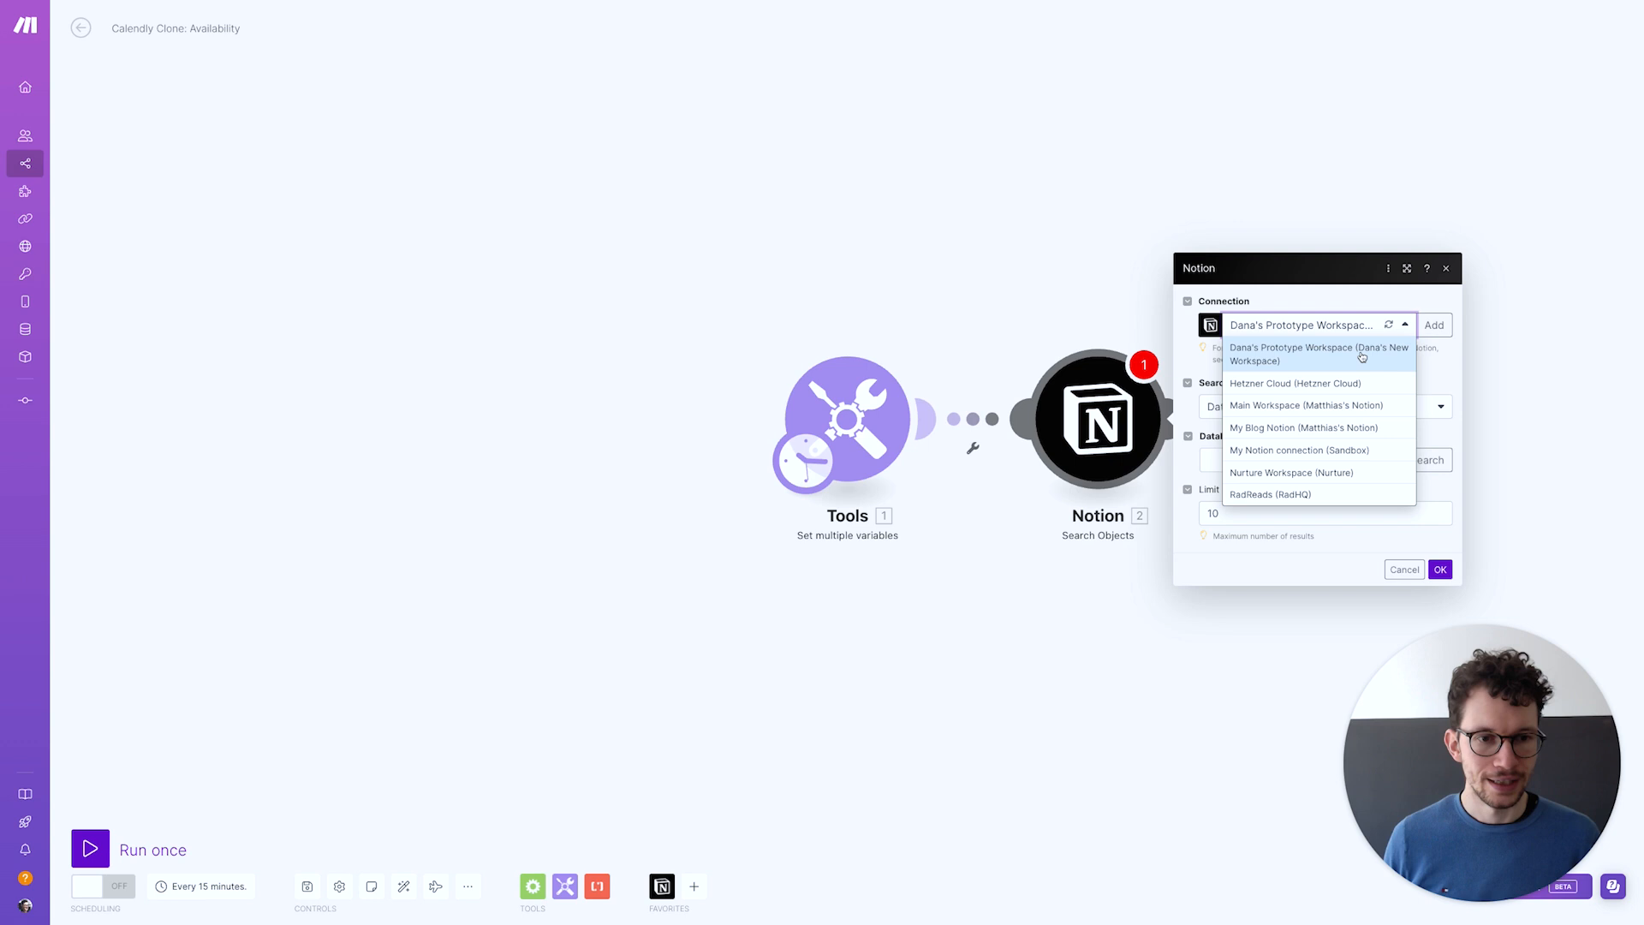
click(1306, 452)
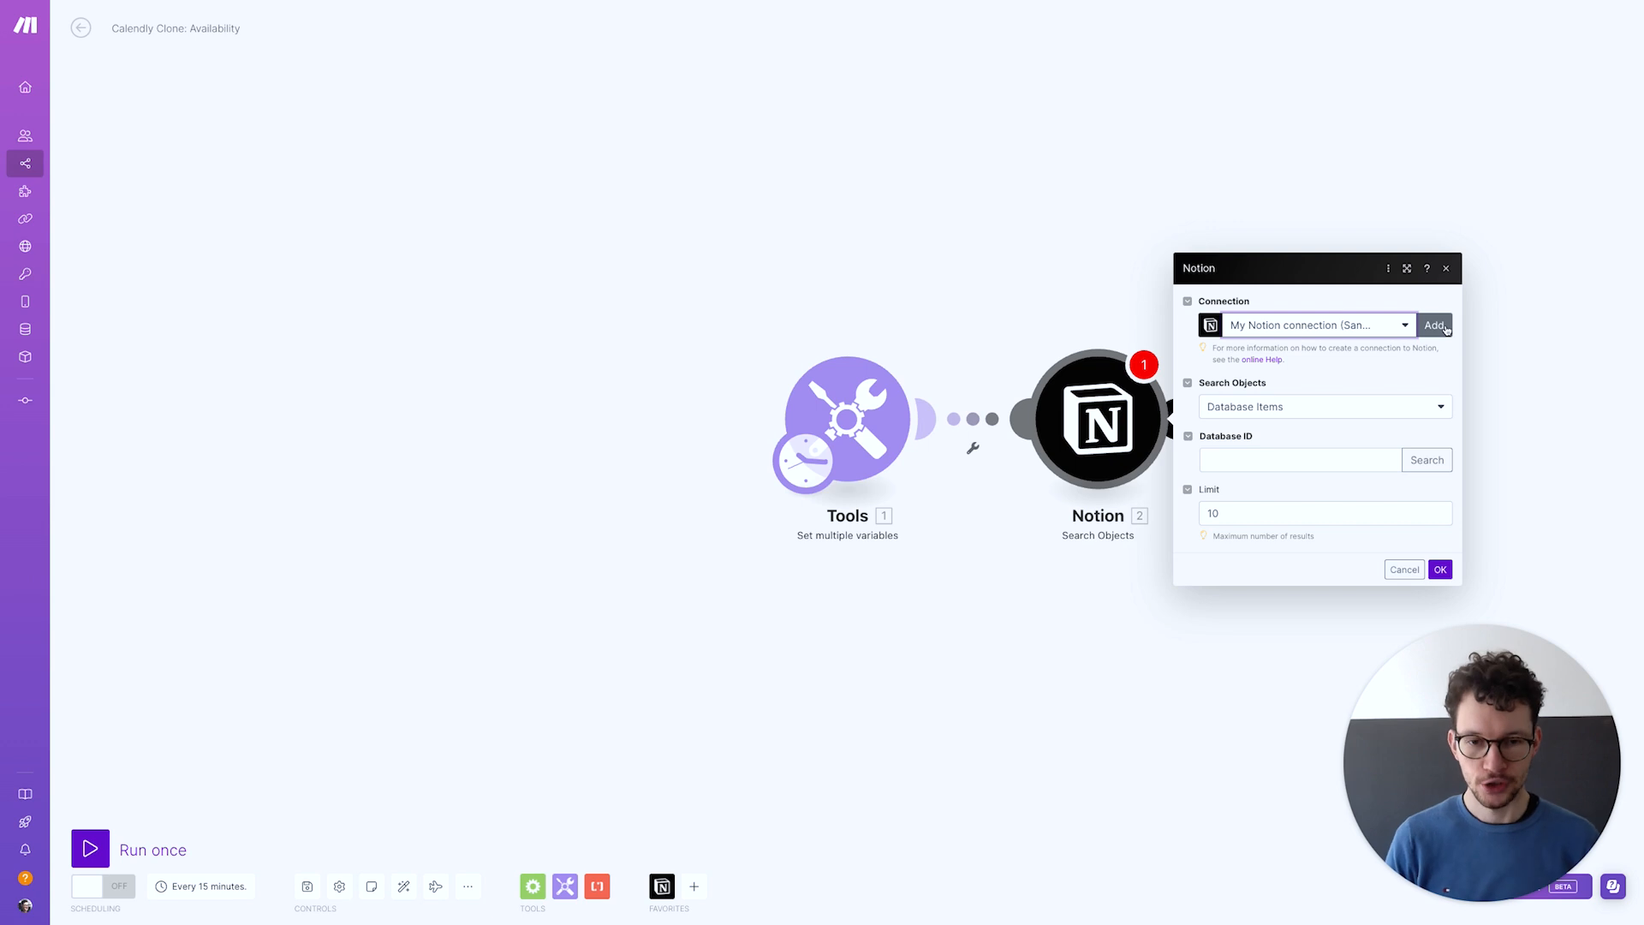
Confirm the Integromat connection has read, insert and update permissions on the page
key(ctrl+Left)
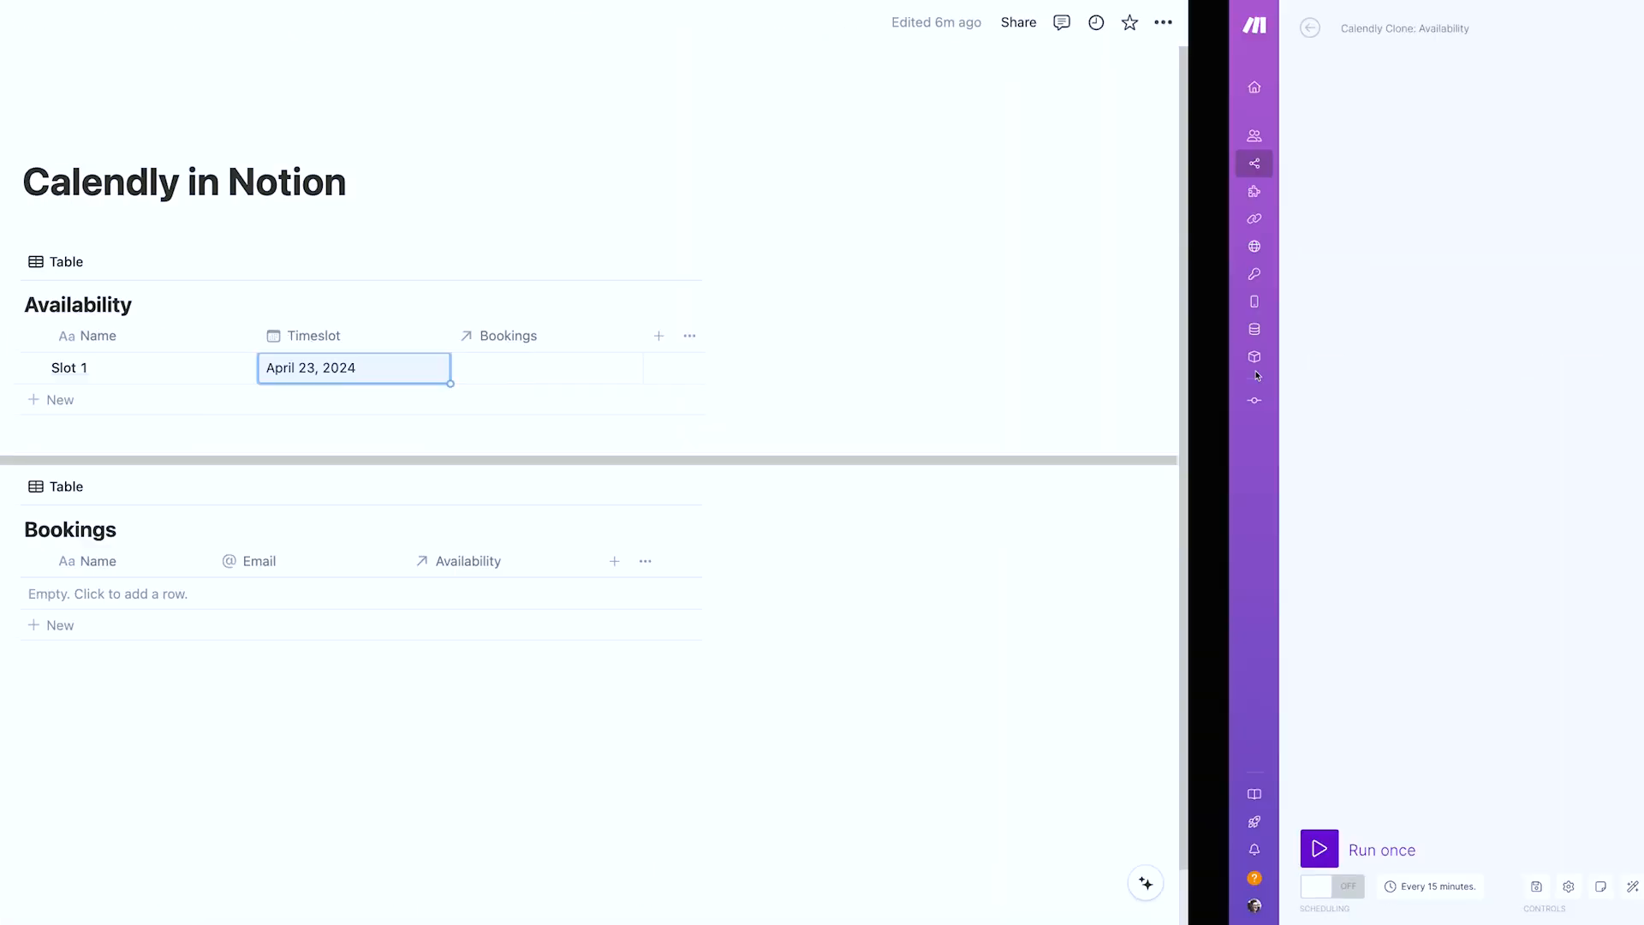
click(603, 175)
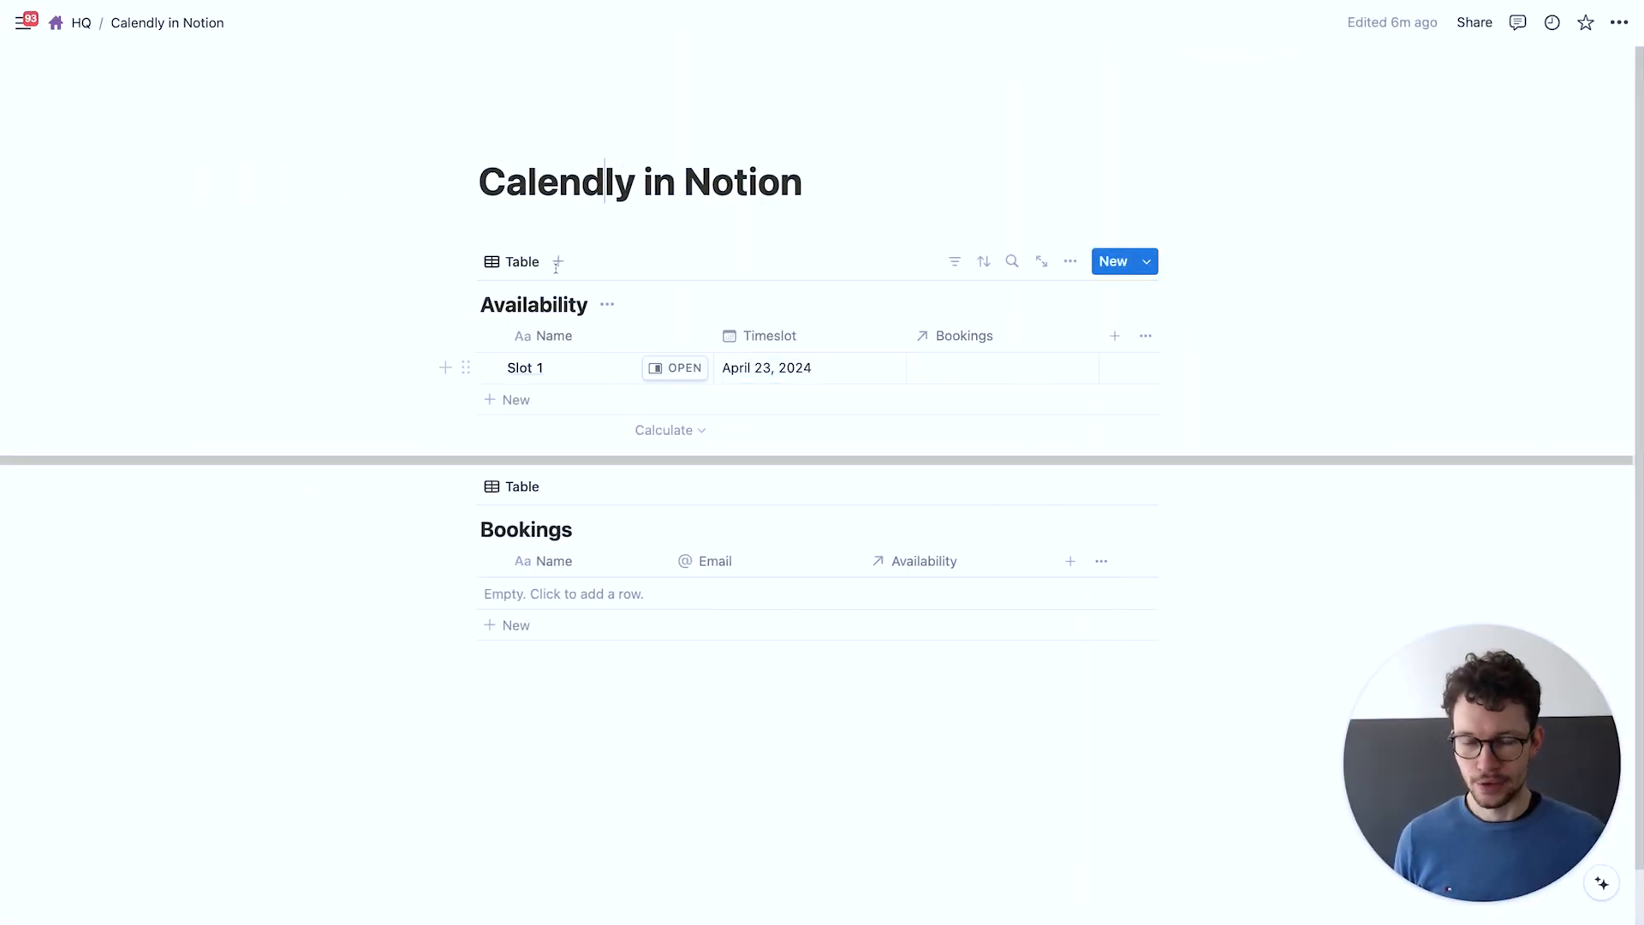
click(658, 696)
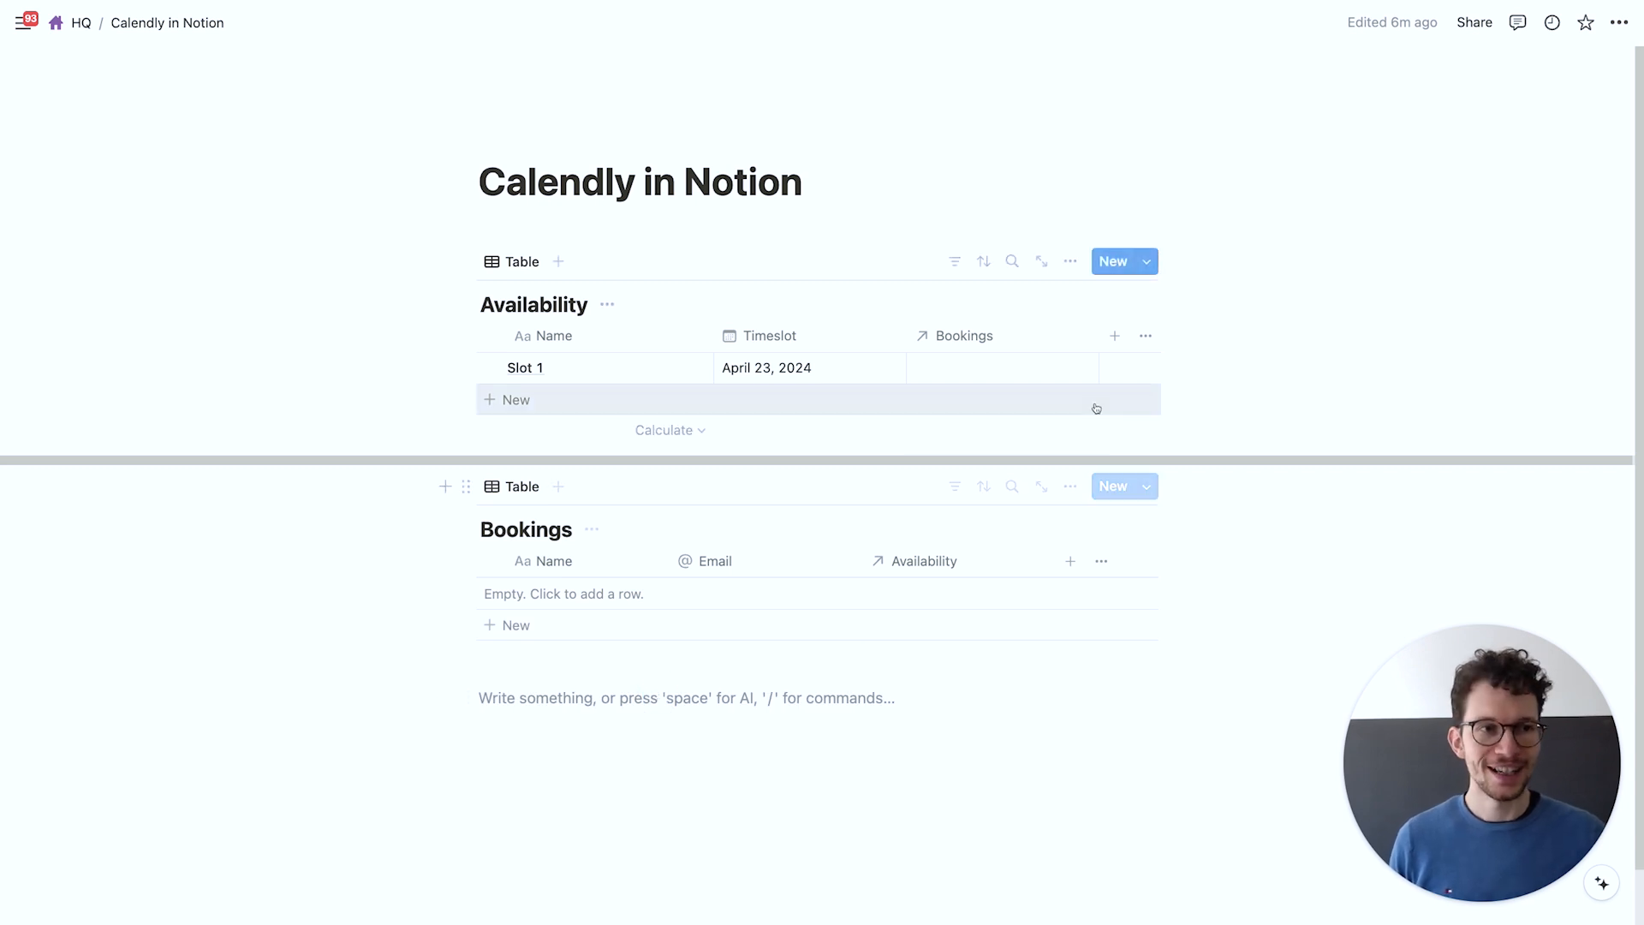
click(1615, 25)
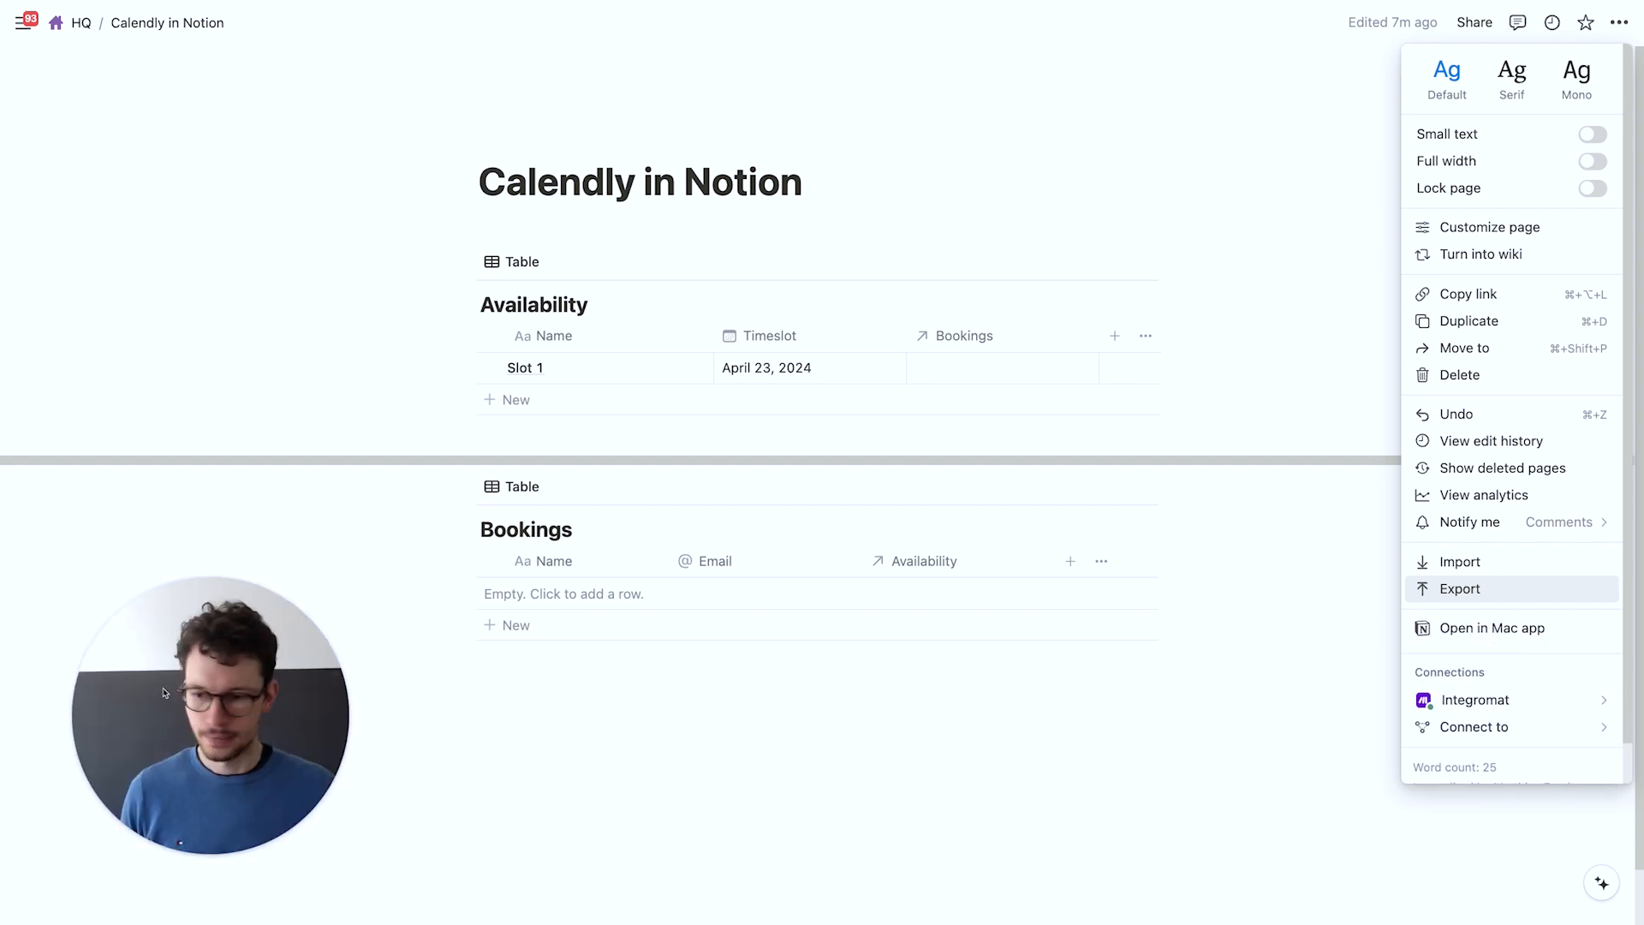
mouse_move(1464, 737)
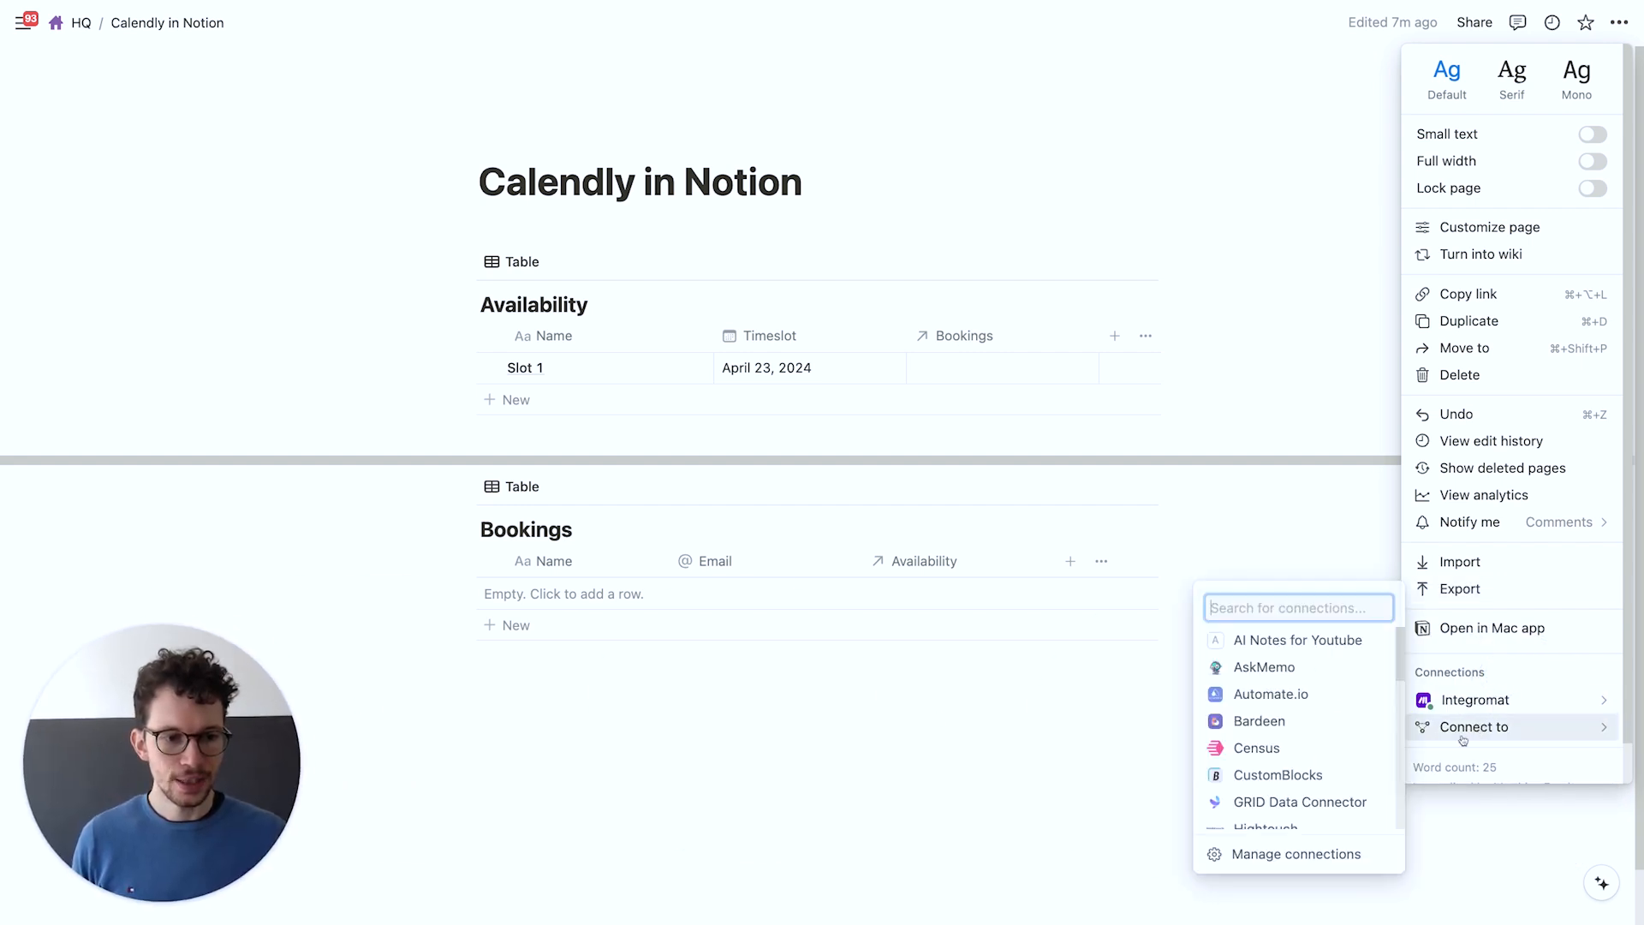
text(make)
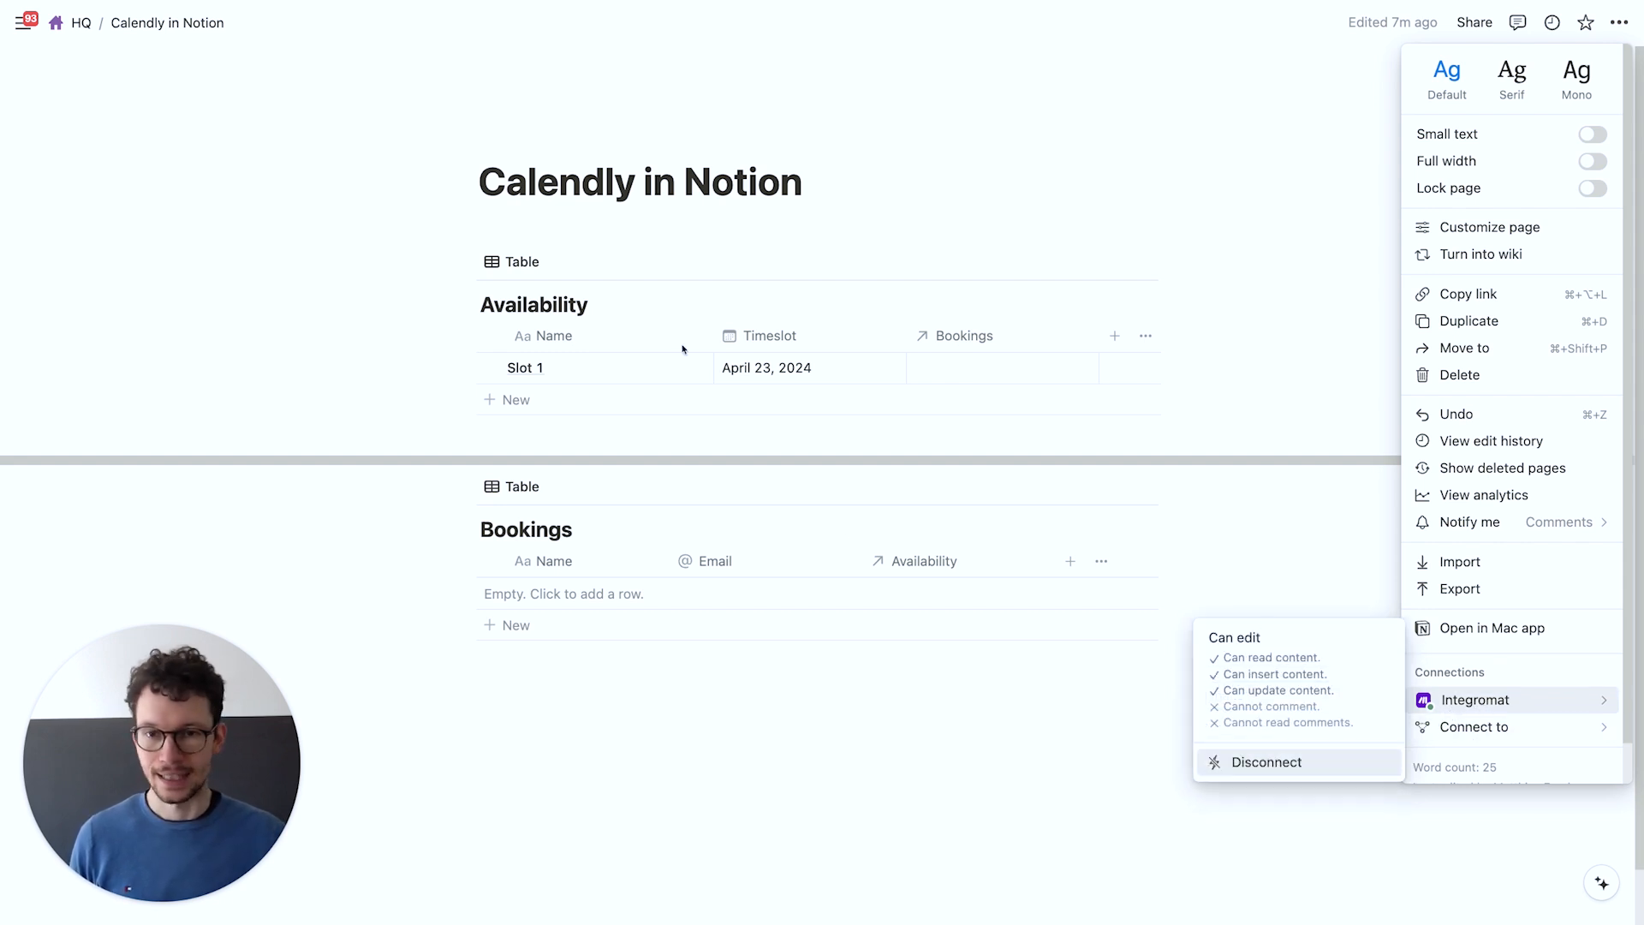
click(558, 767)
Set the Notion search's database to Availability by searching for it
drag(268, 742, 1527, 734)
key(ctrl+Right)
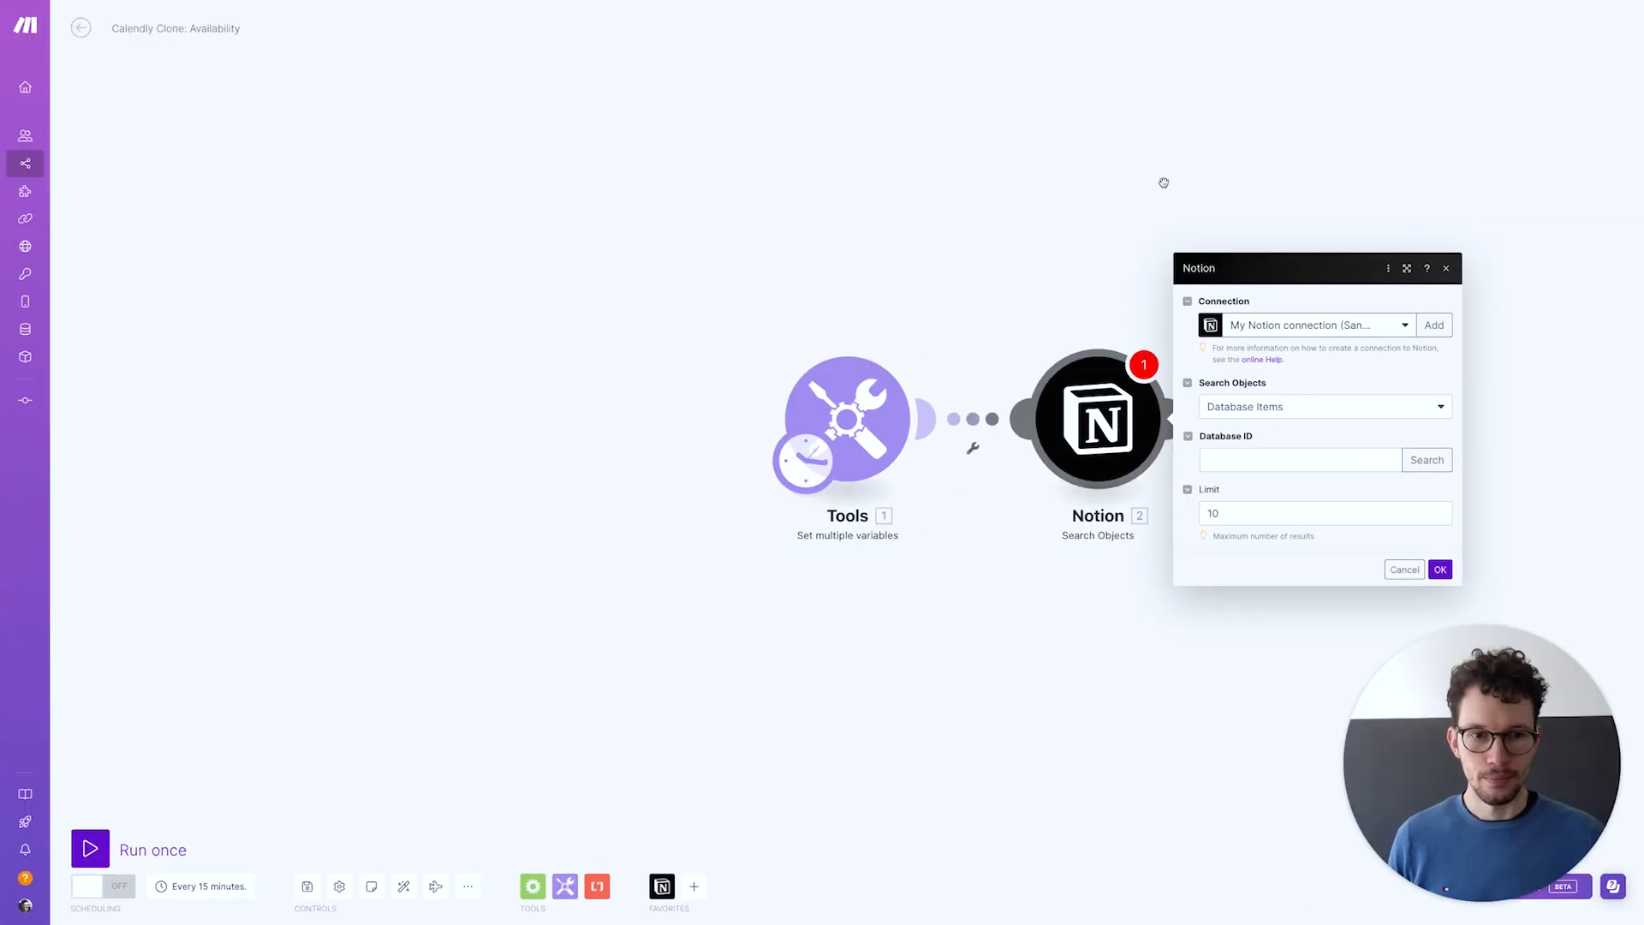
click(1426, 460)
click(1285, 460)
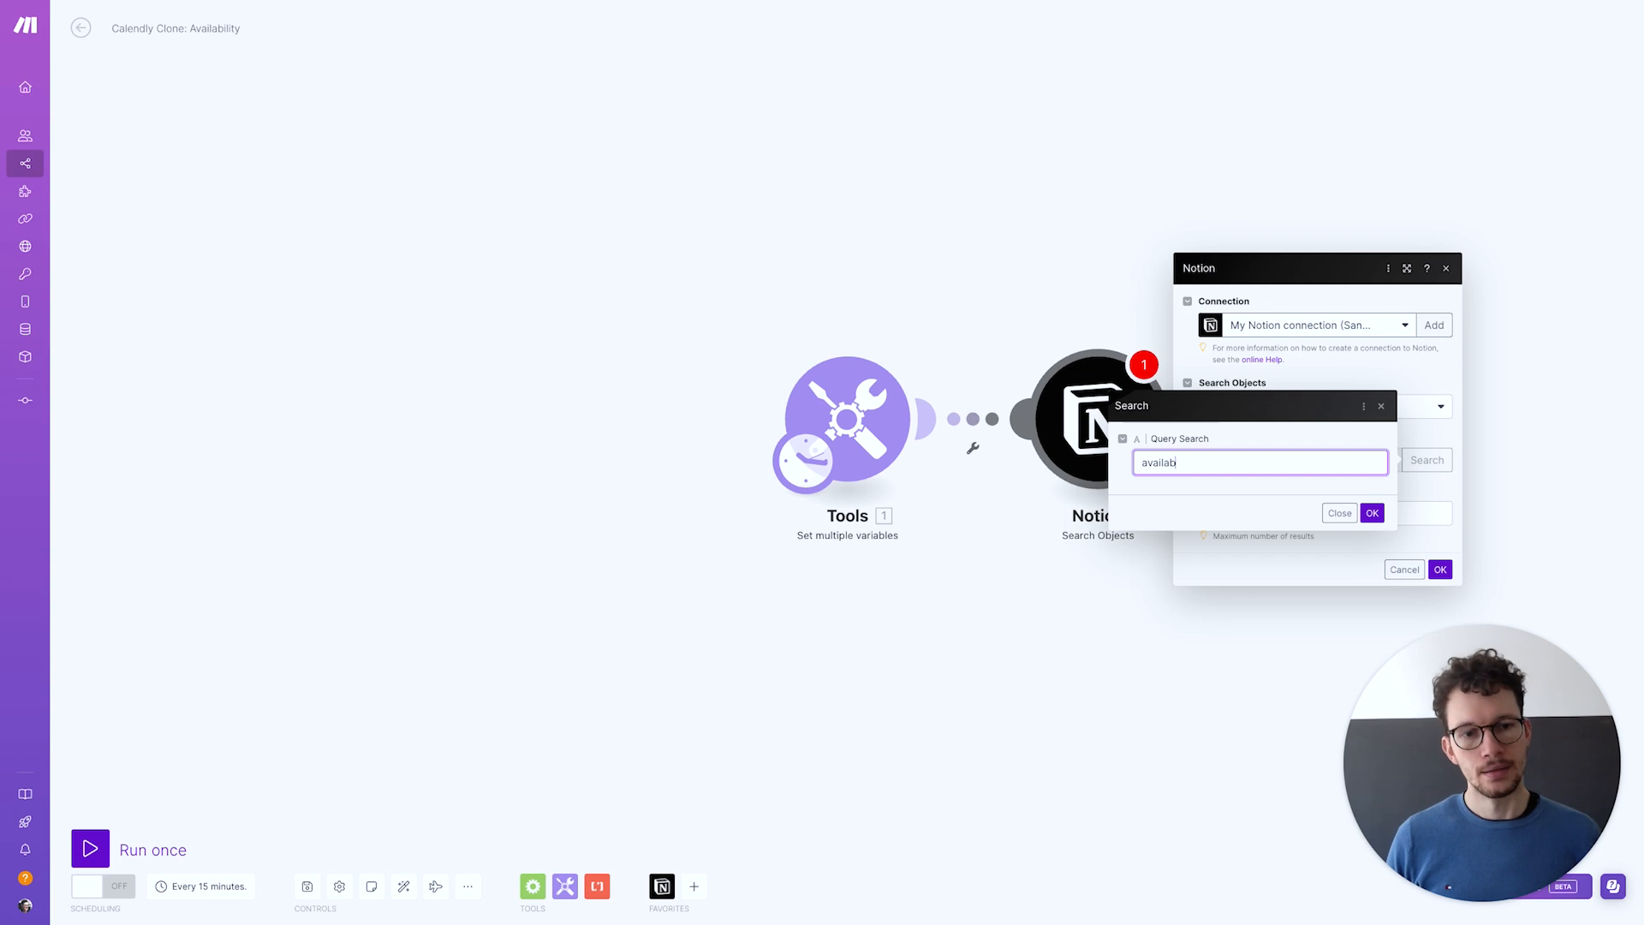
click(1371, 513)
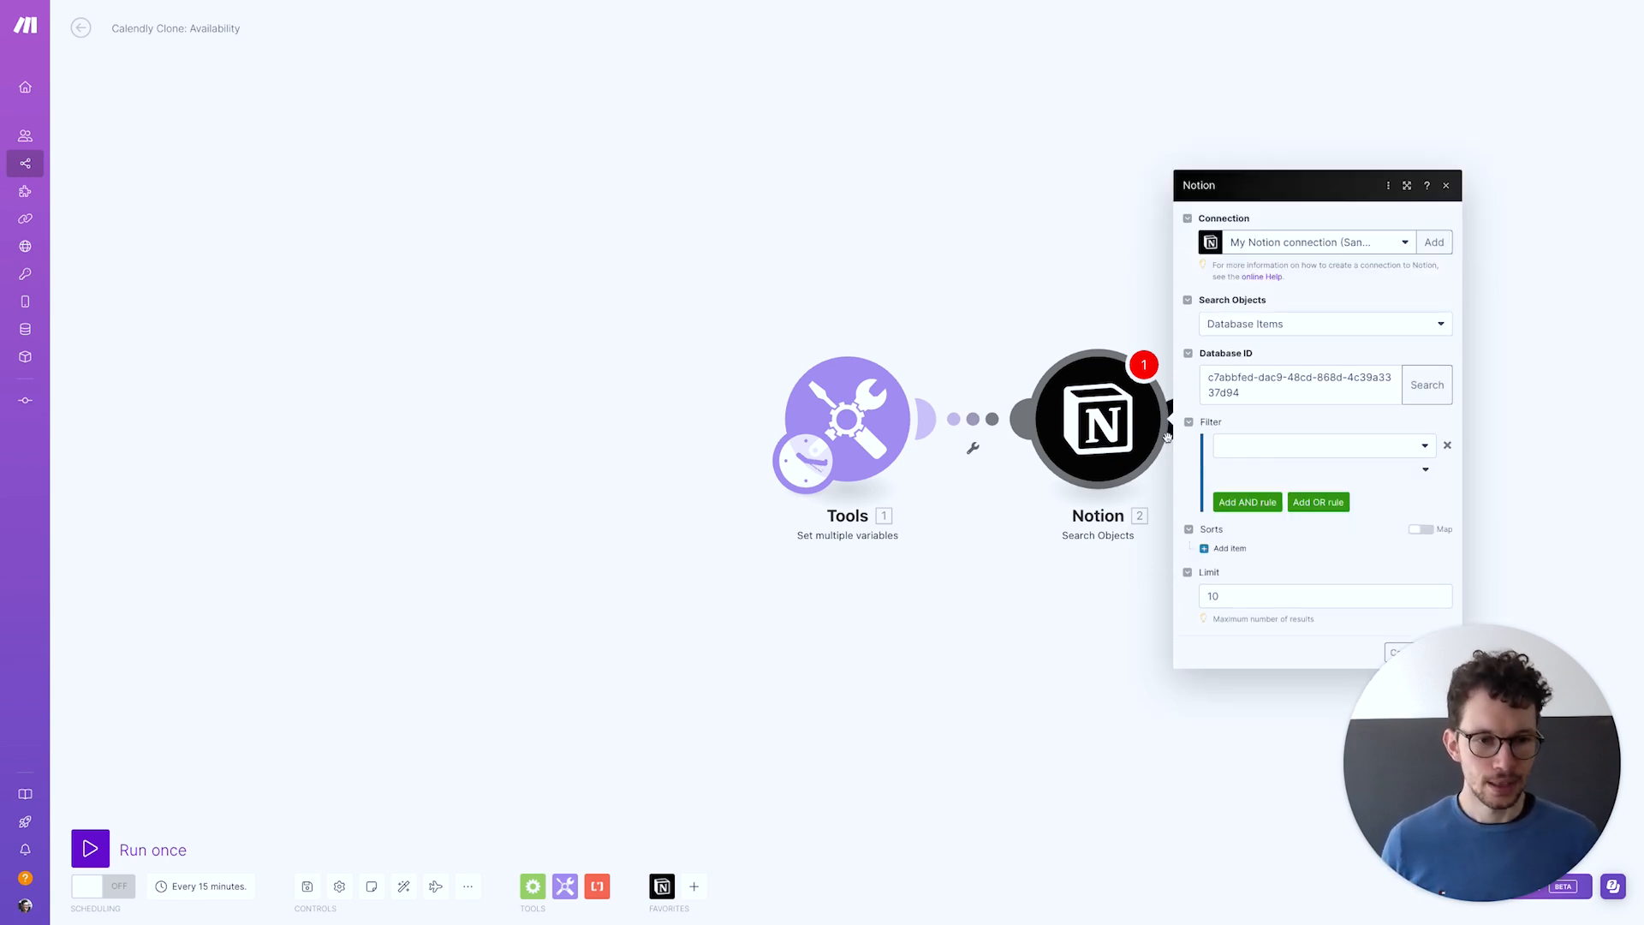
Sort by Timeslot (Date) descending, limit results to 1, and save the module
click(1225, 549)
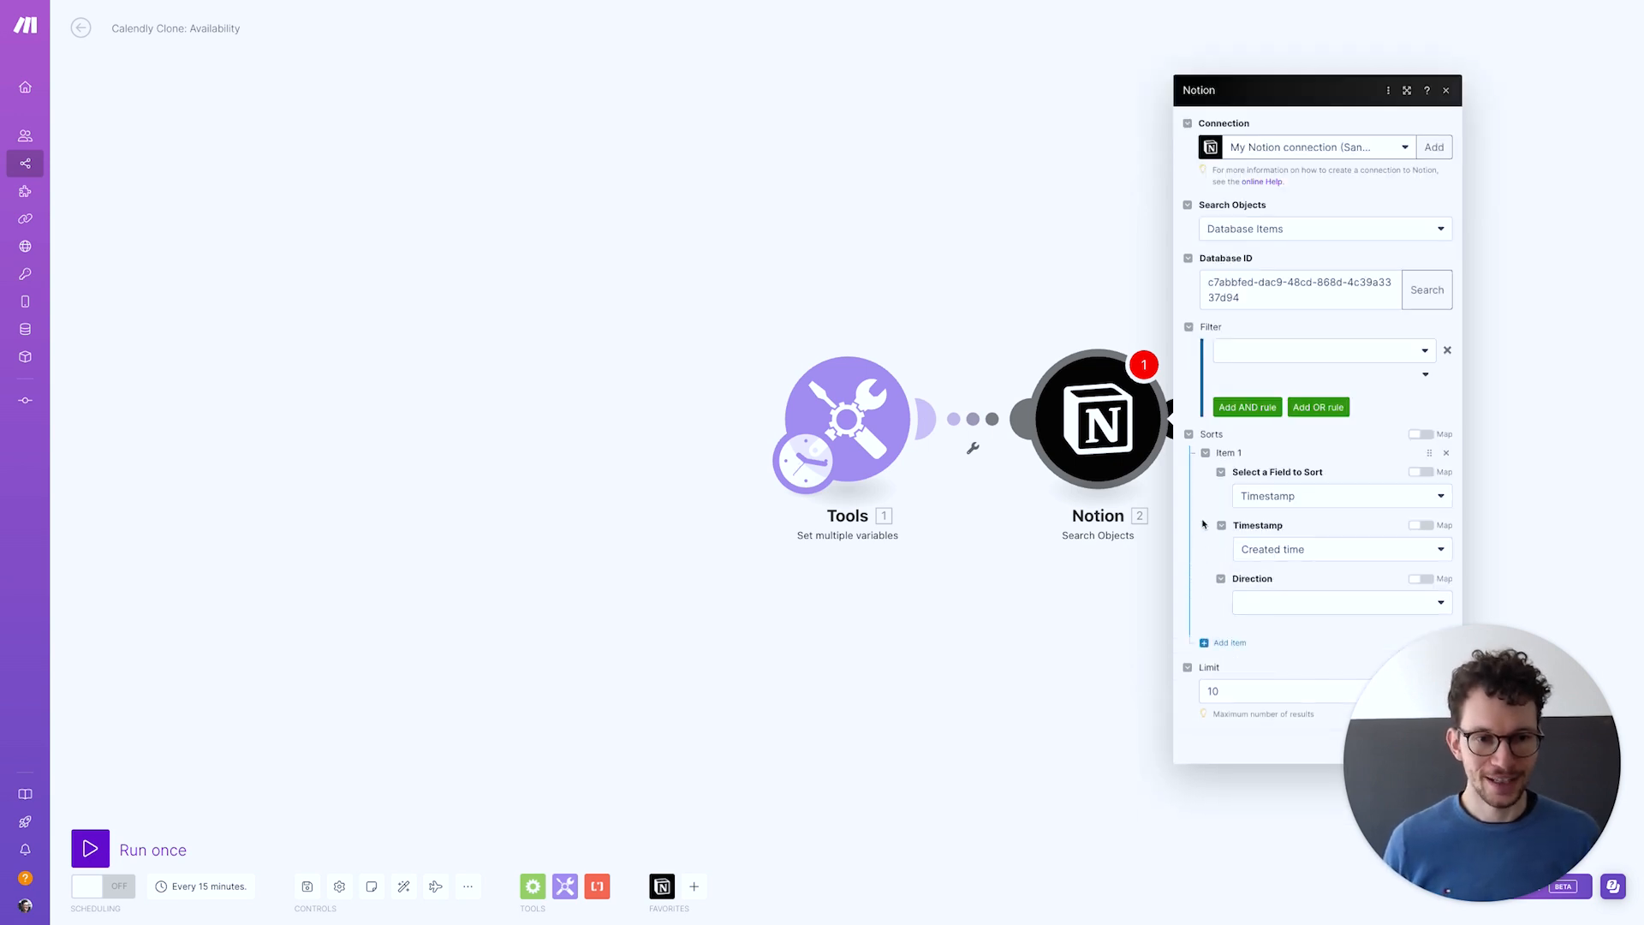
click(1266, 496)
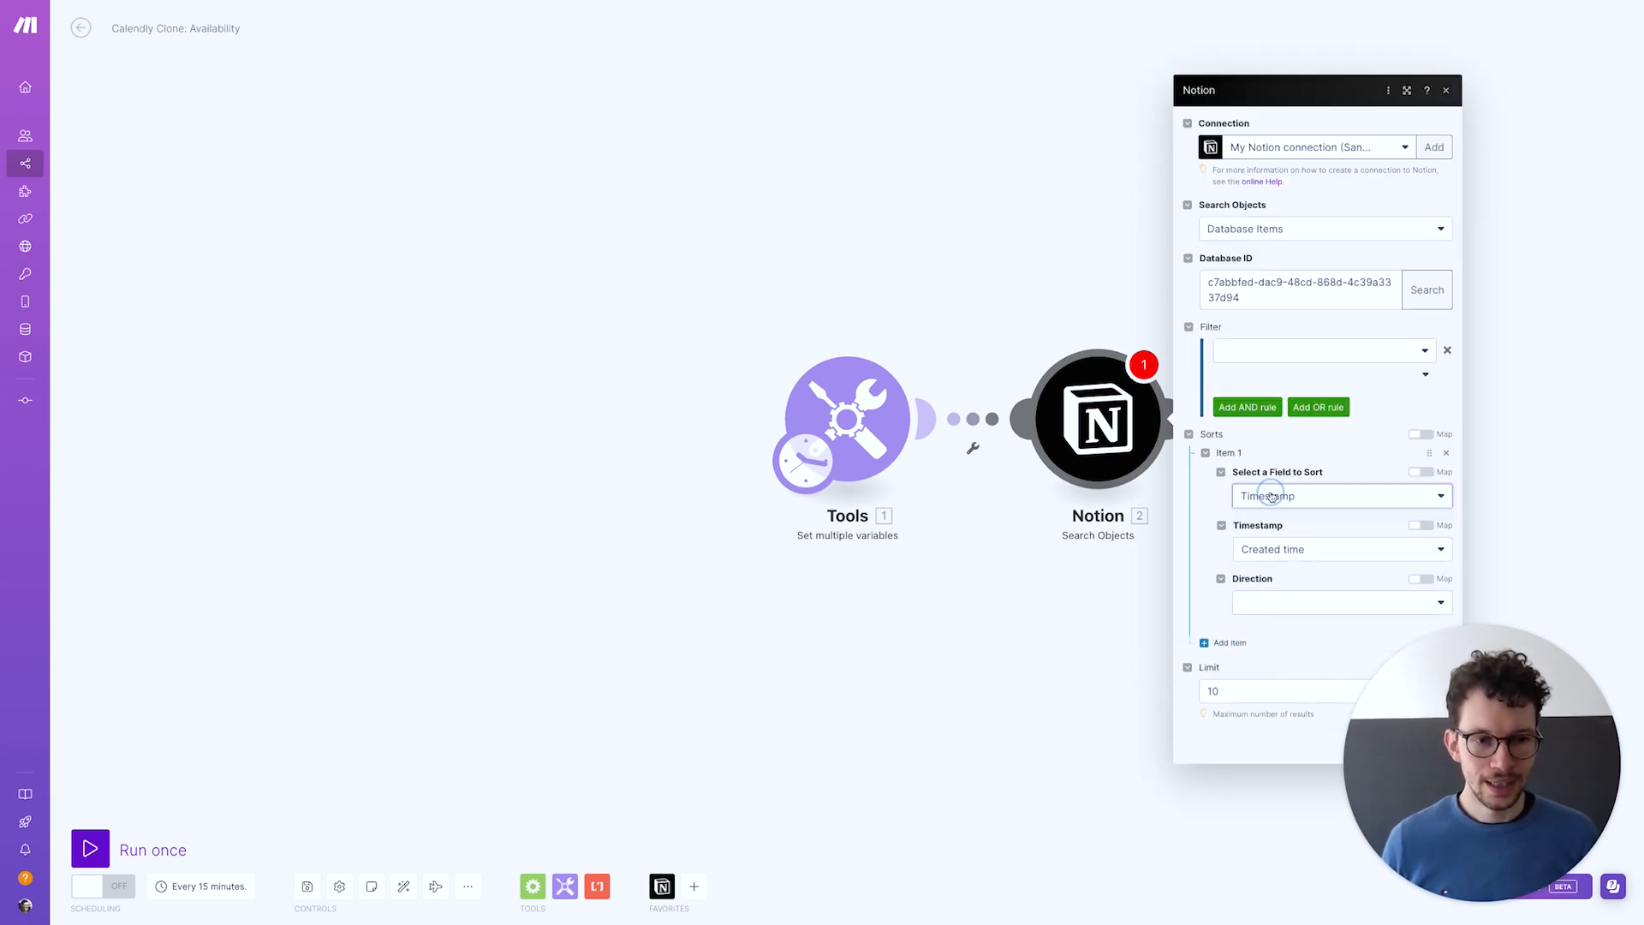
click(1264, 517)
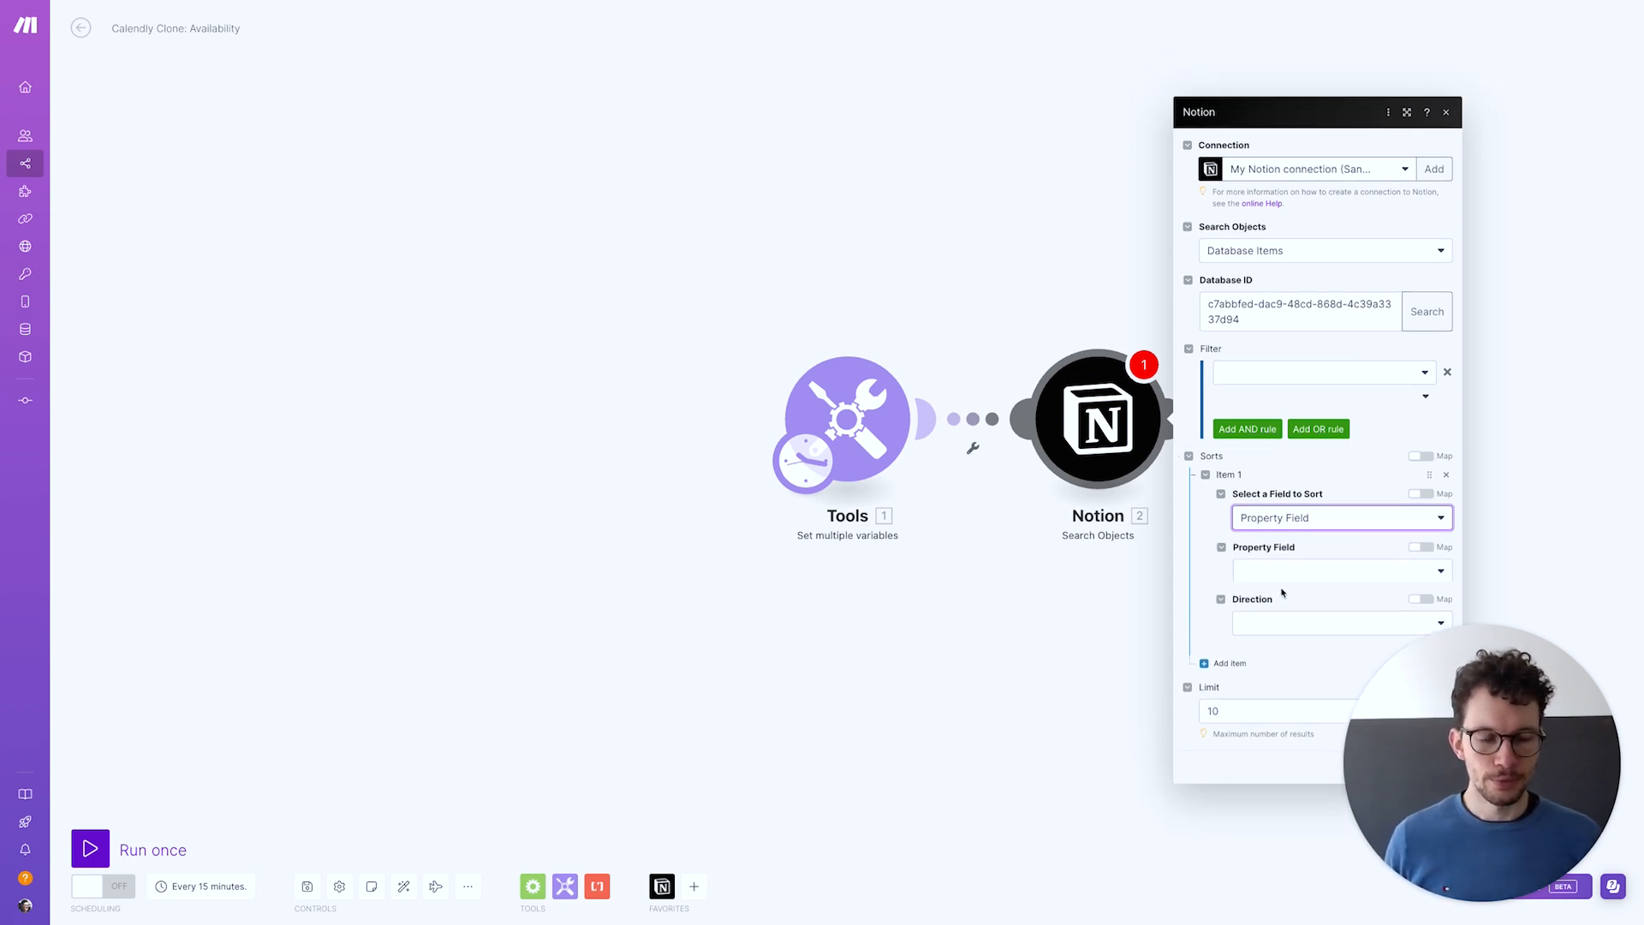
click(1271, 551)
click(1264, 593)
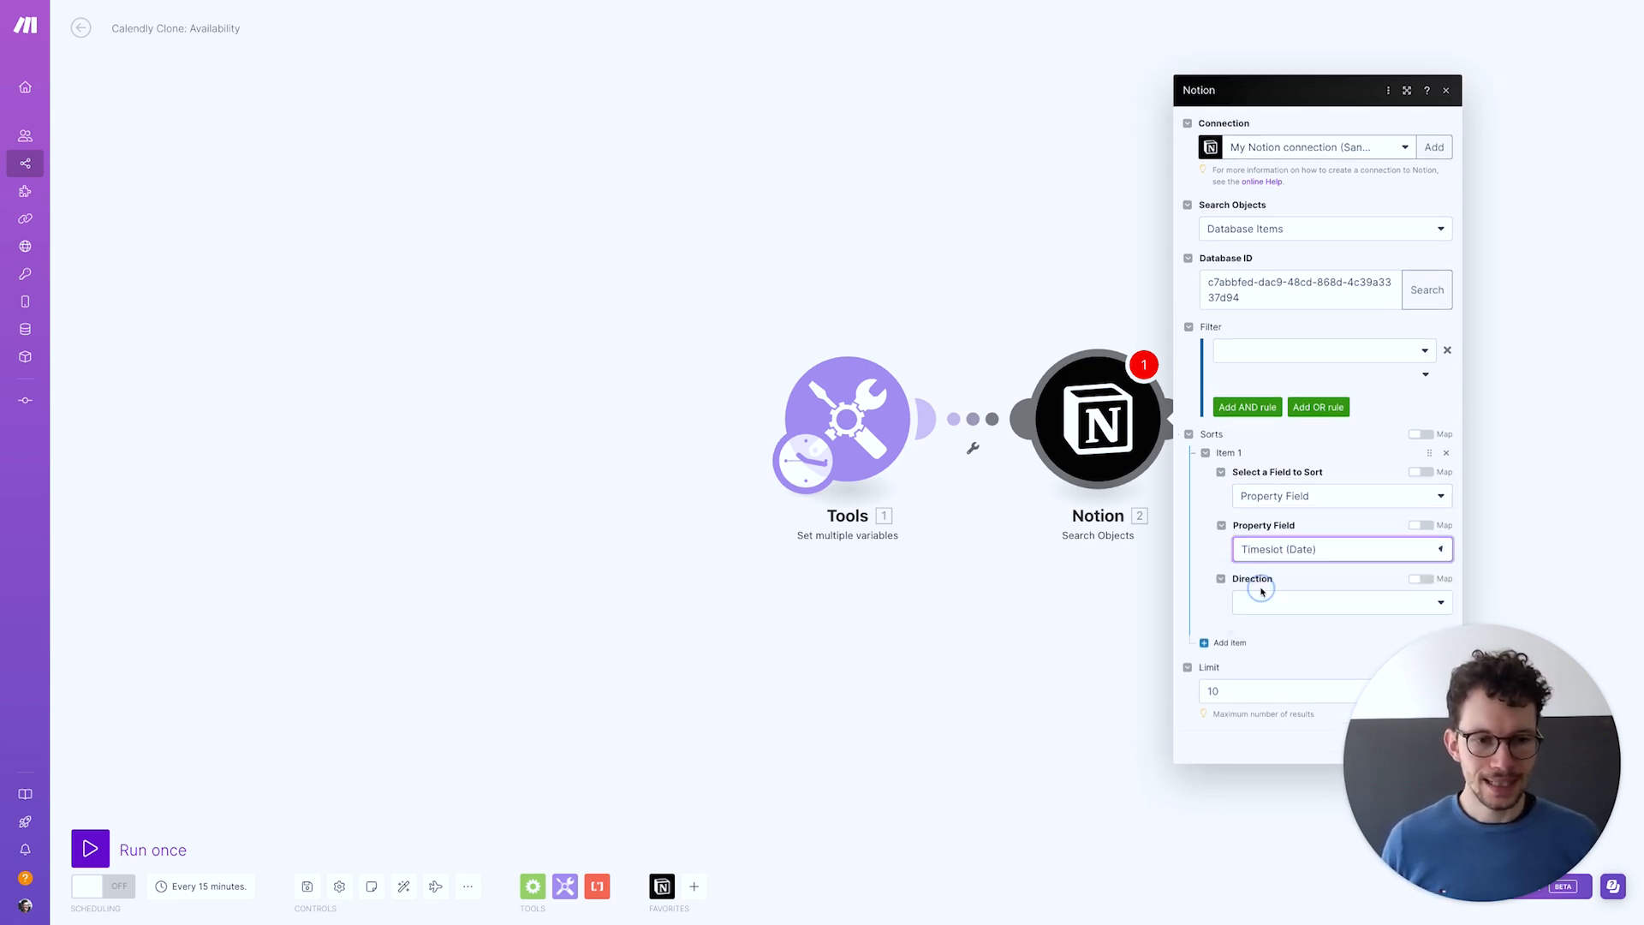
click(1280, 602)
click(1263, 648)
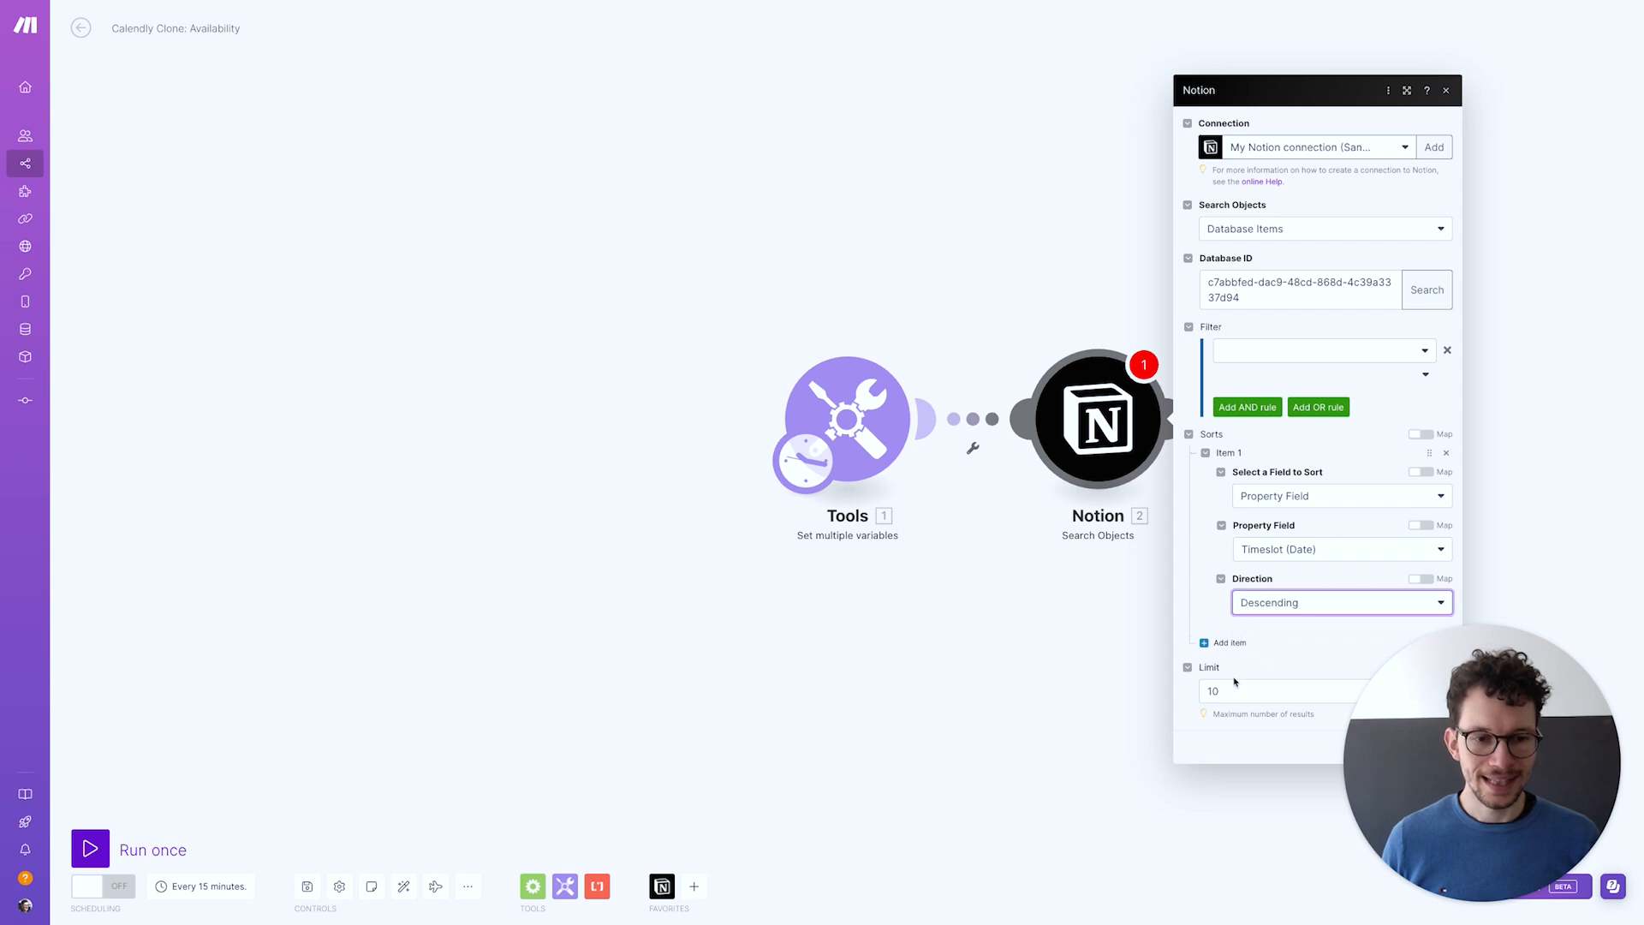
click(1238, 682)
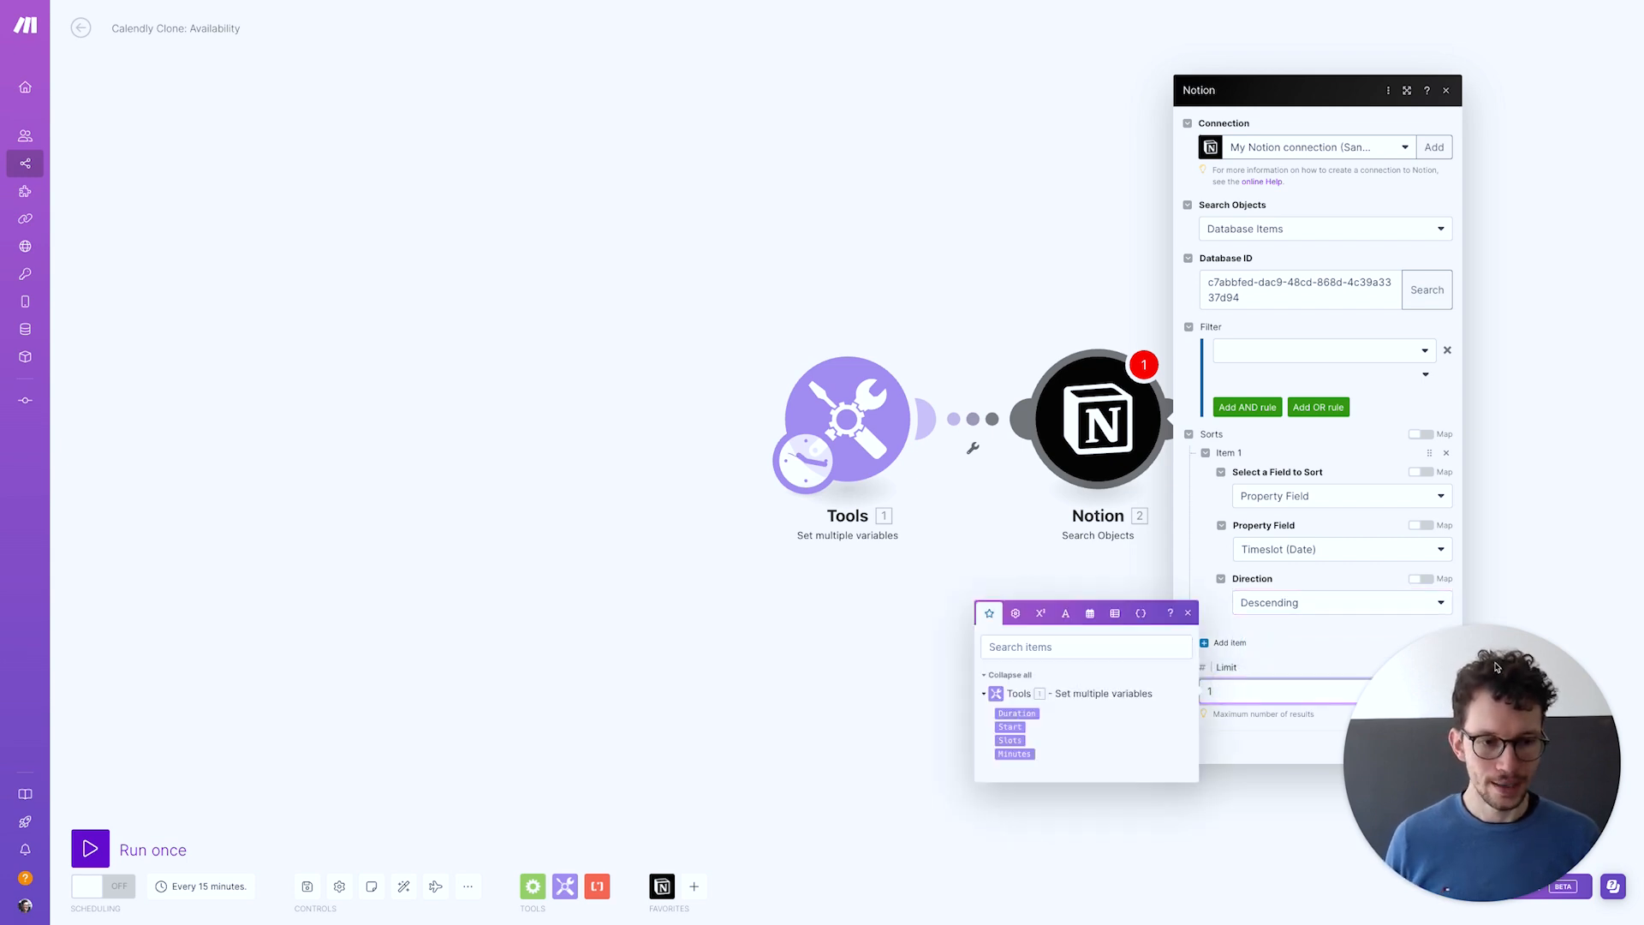
click(1295, 657)
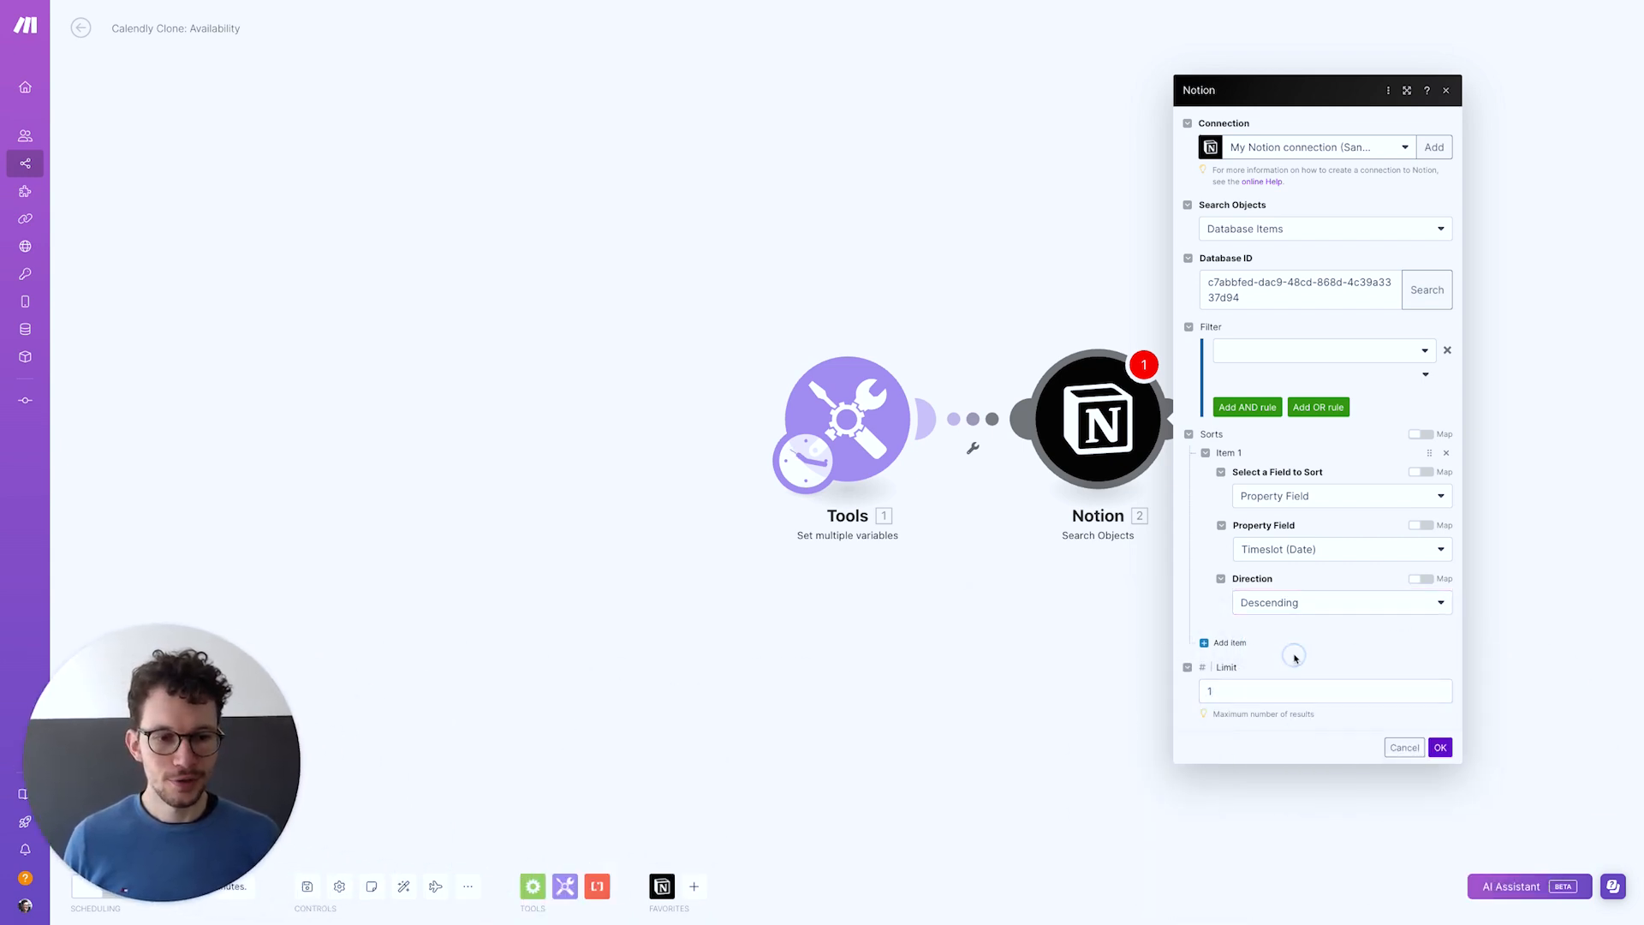
click(1440, 746)
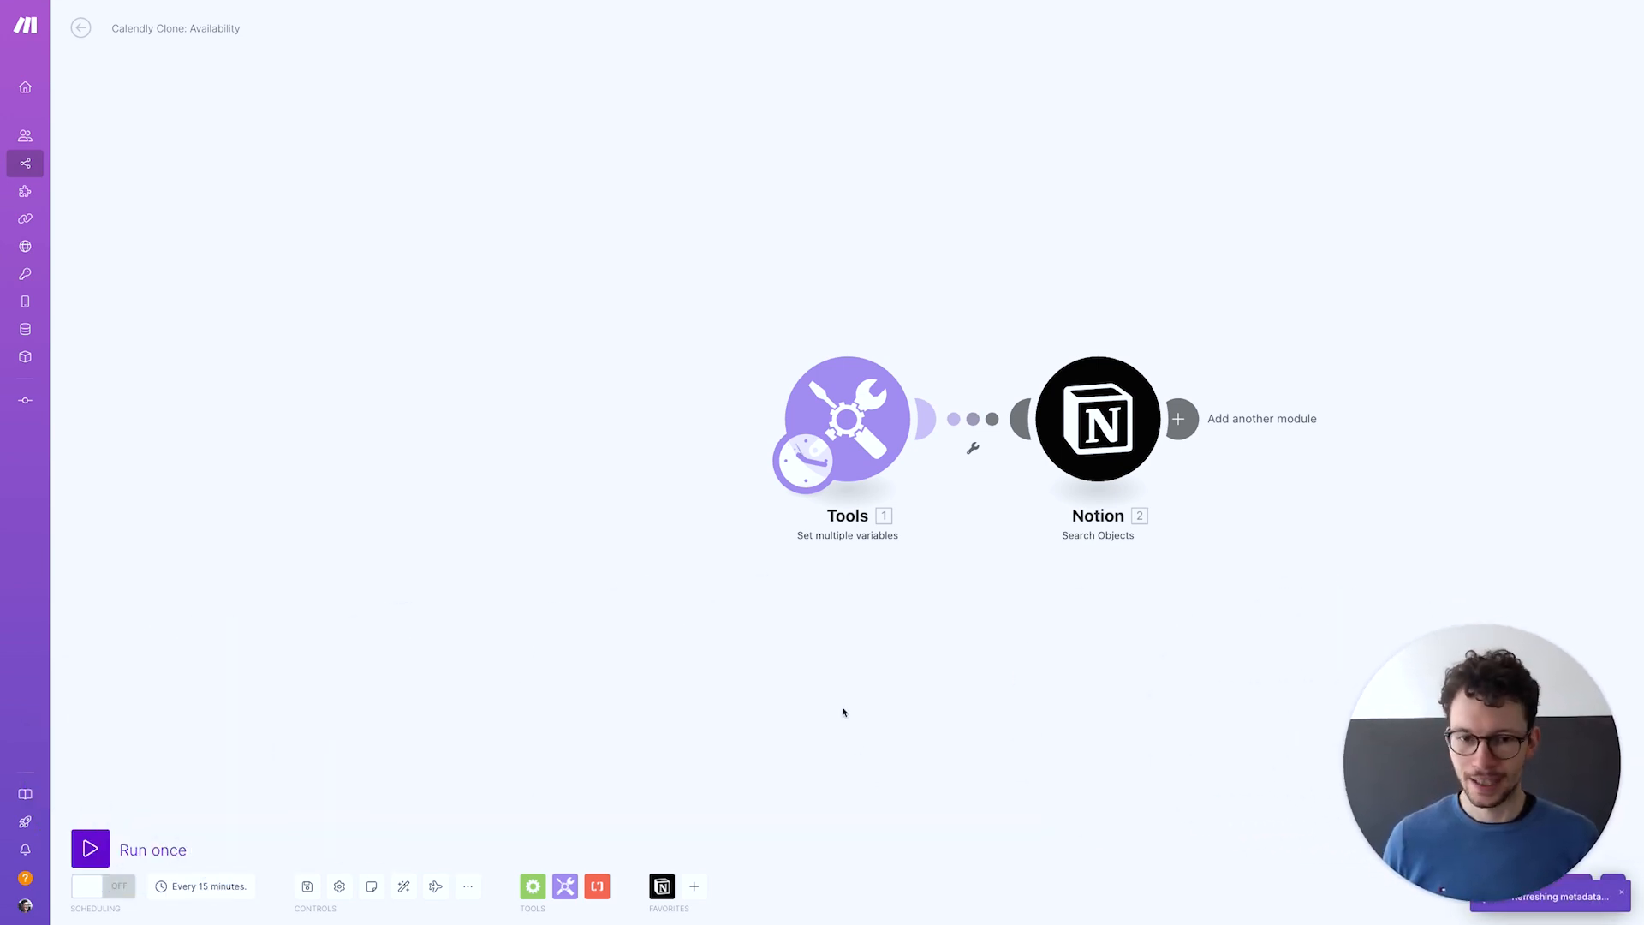
Save the scenario, run it once, and review the Tools module's output values
click(308, 886)
click(90, 847)
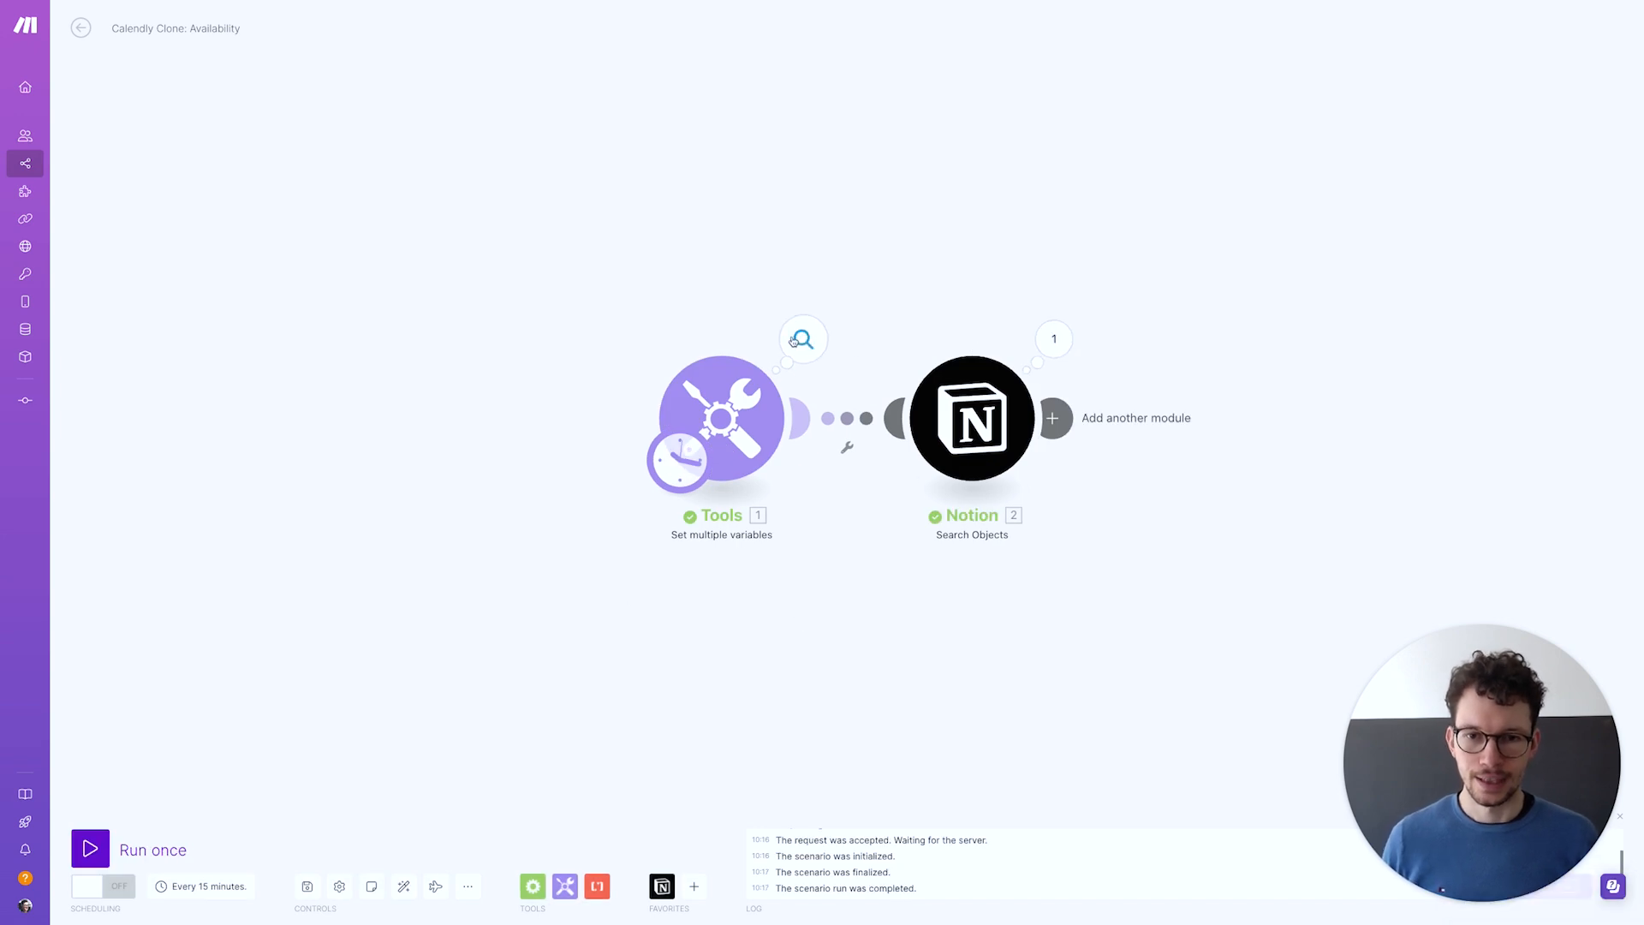
click(799, 340)
drag(925, 383, 927, 423)
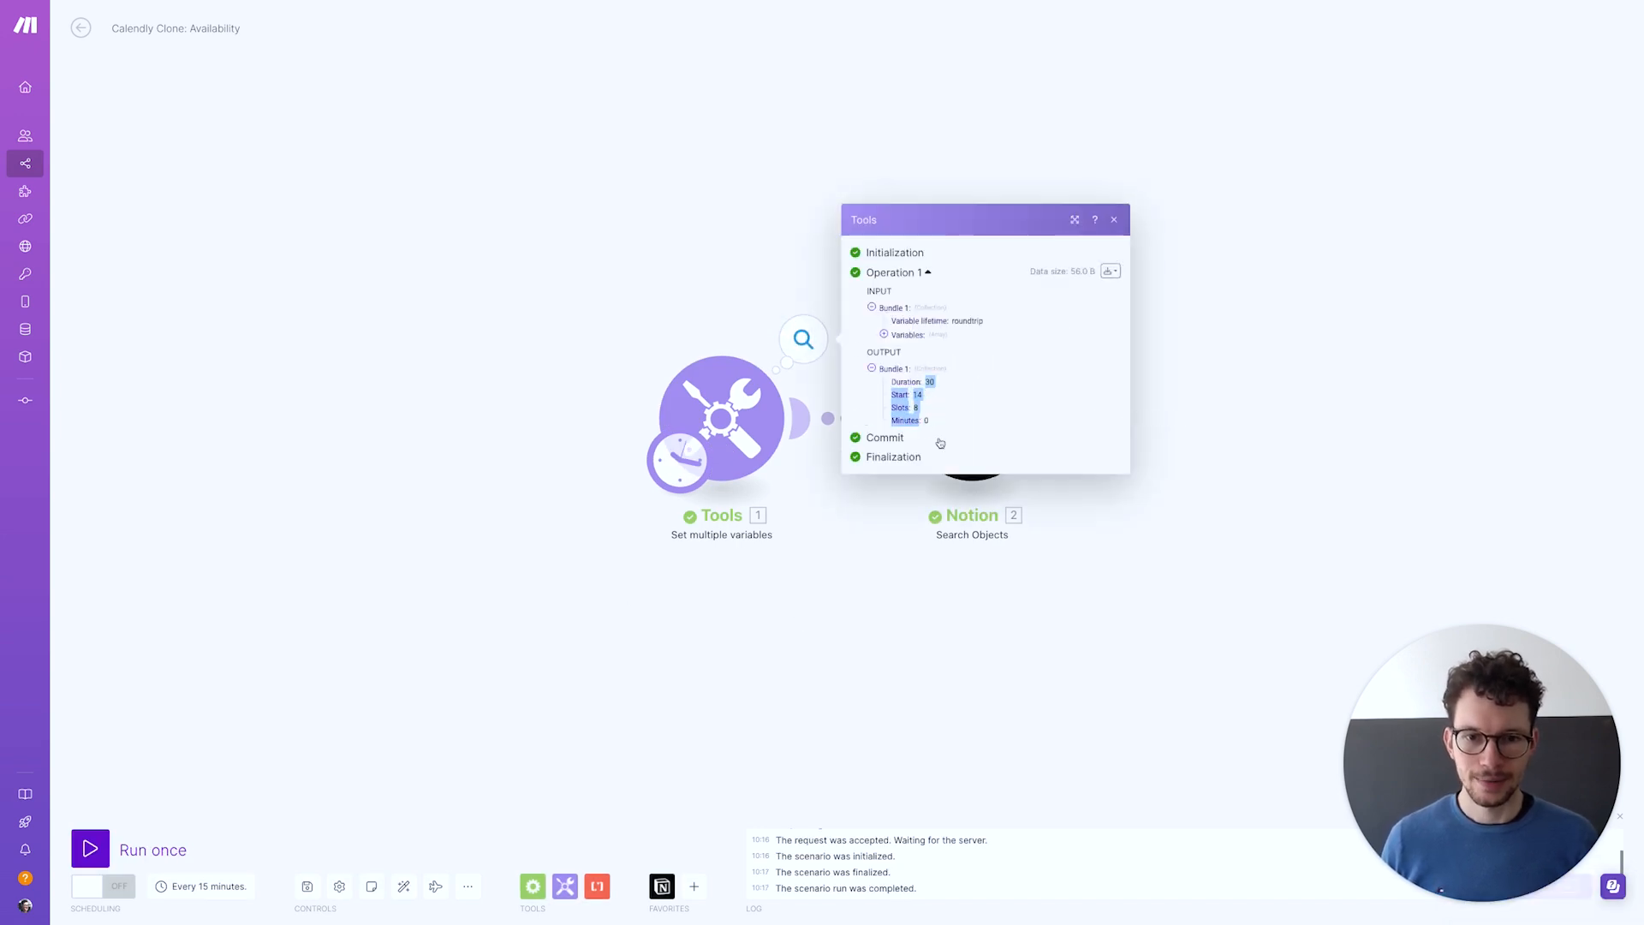
click(977, 549)
Inspect the Notion search result, expanding the found page's Name property to its text
click(1054, 338)
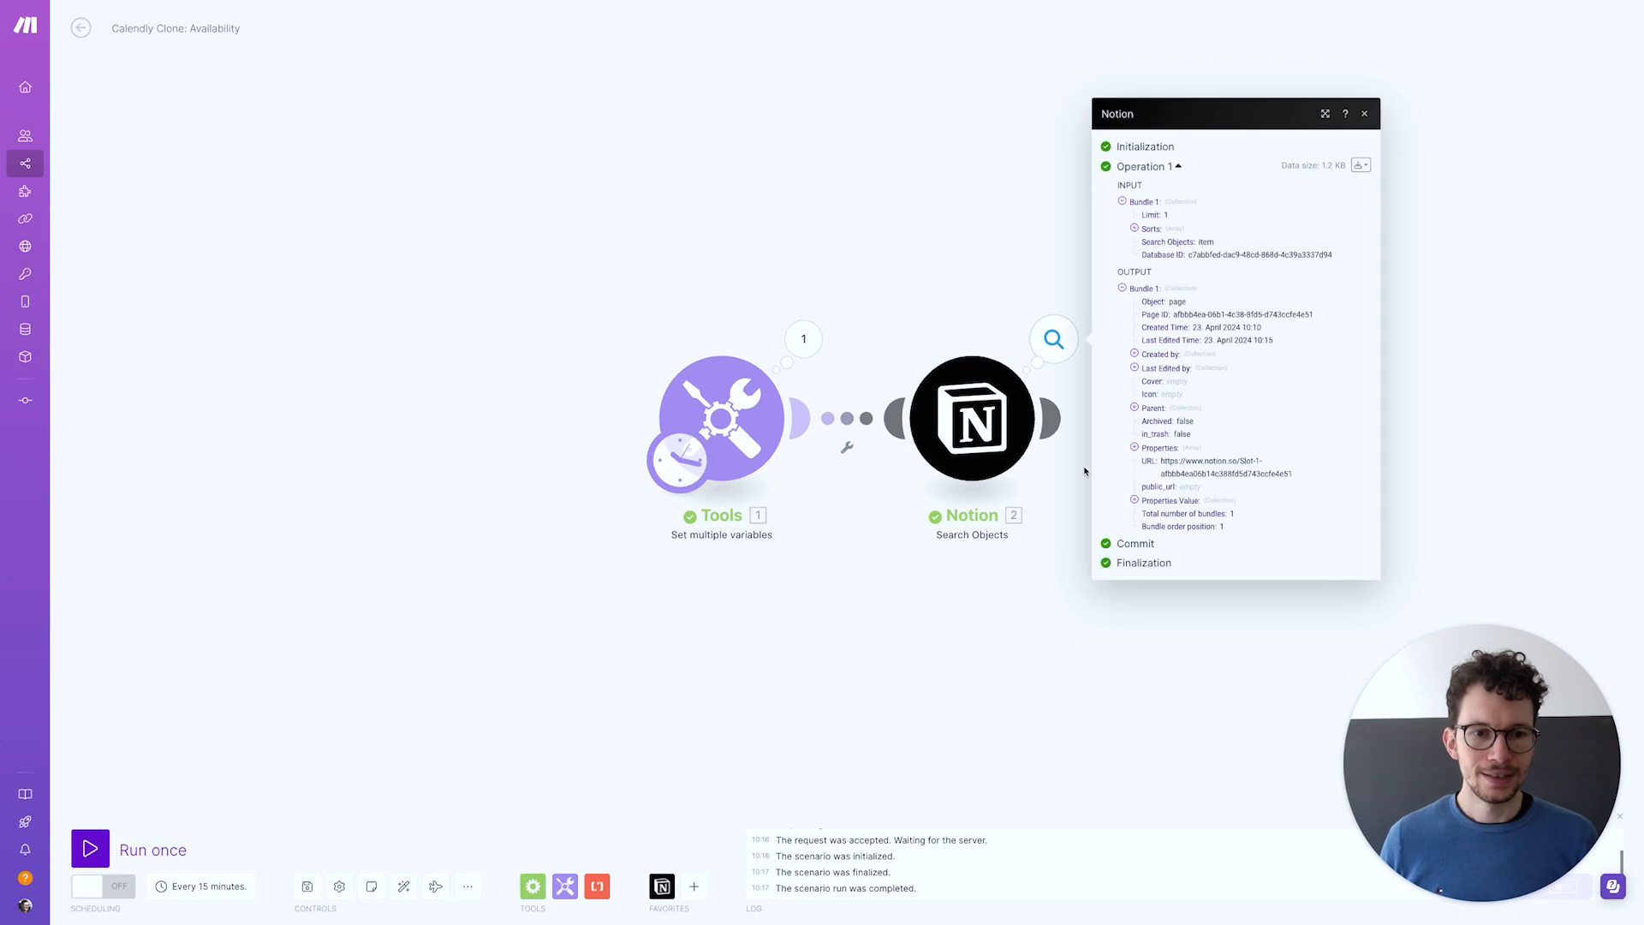
click(1135, 500)
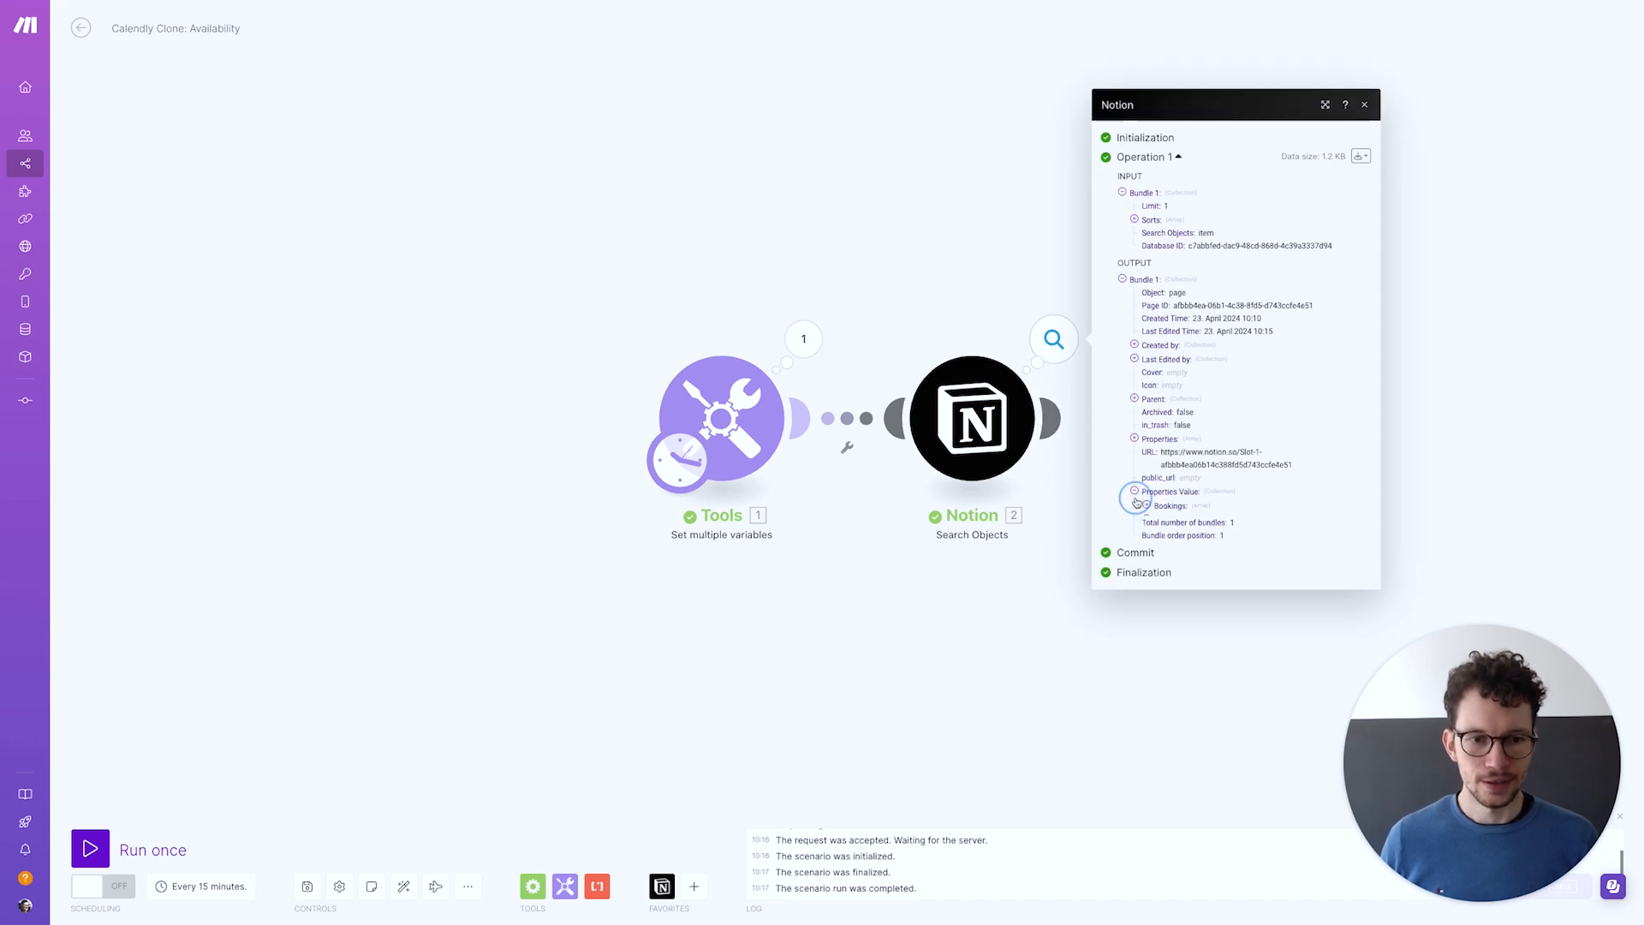
click(1148, 517)
click(1160, 529)
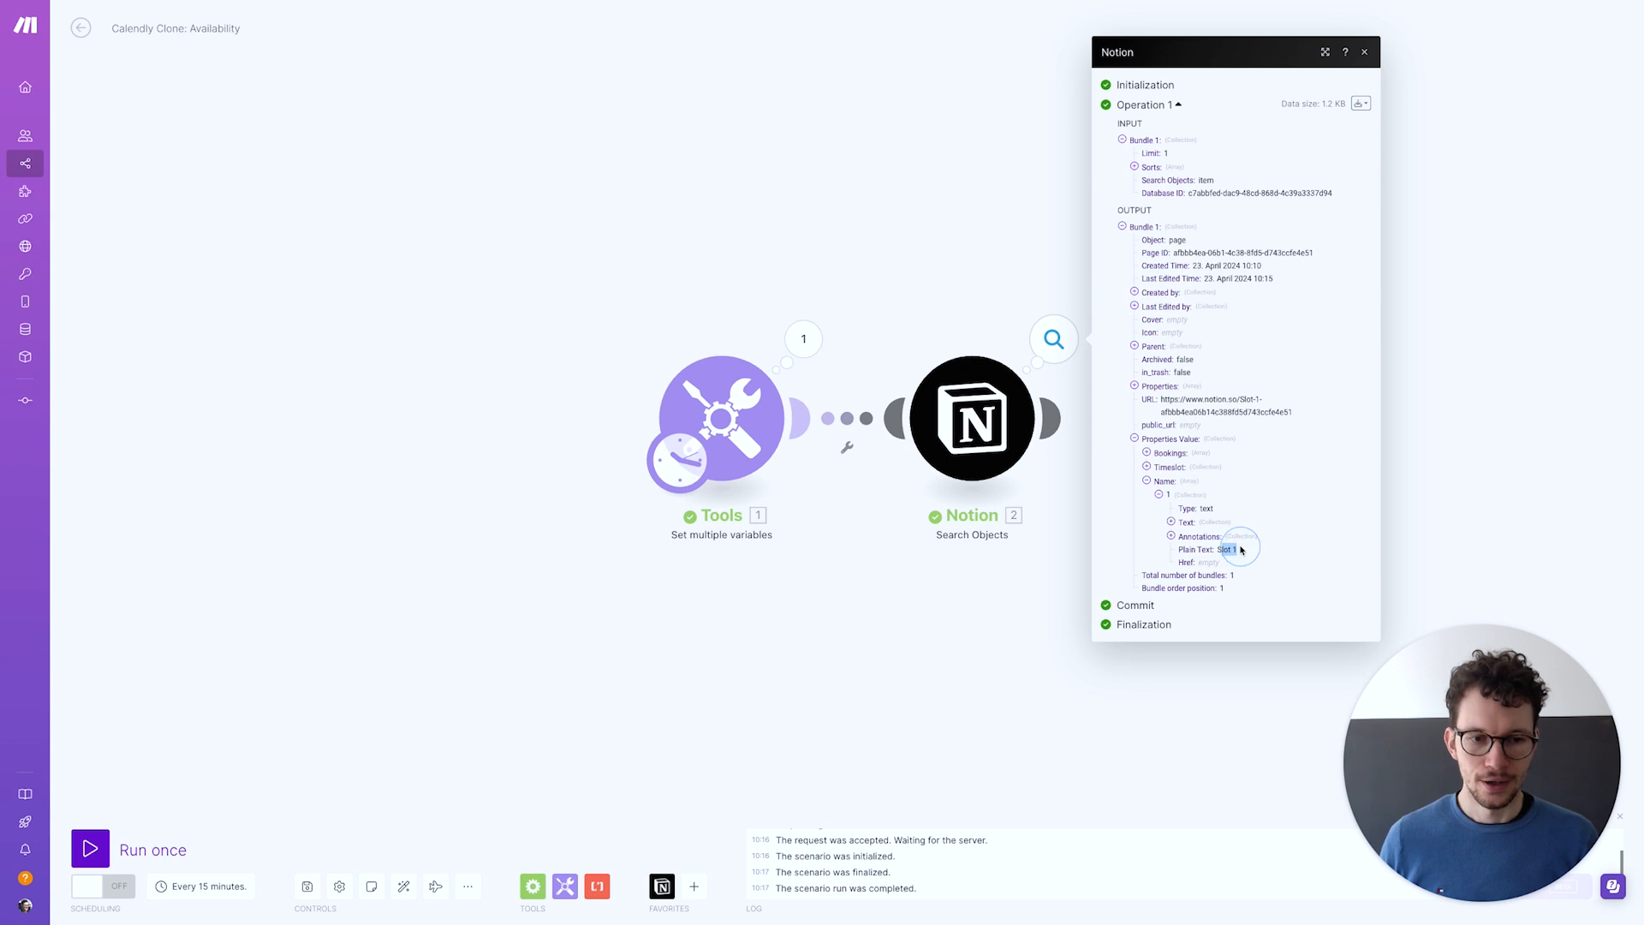
click(976, 574)
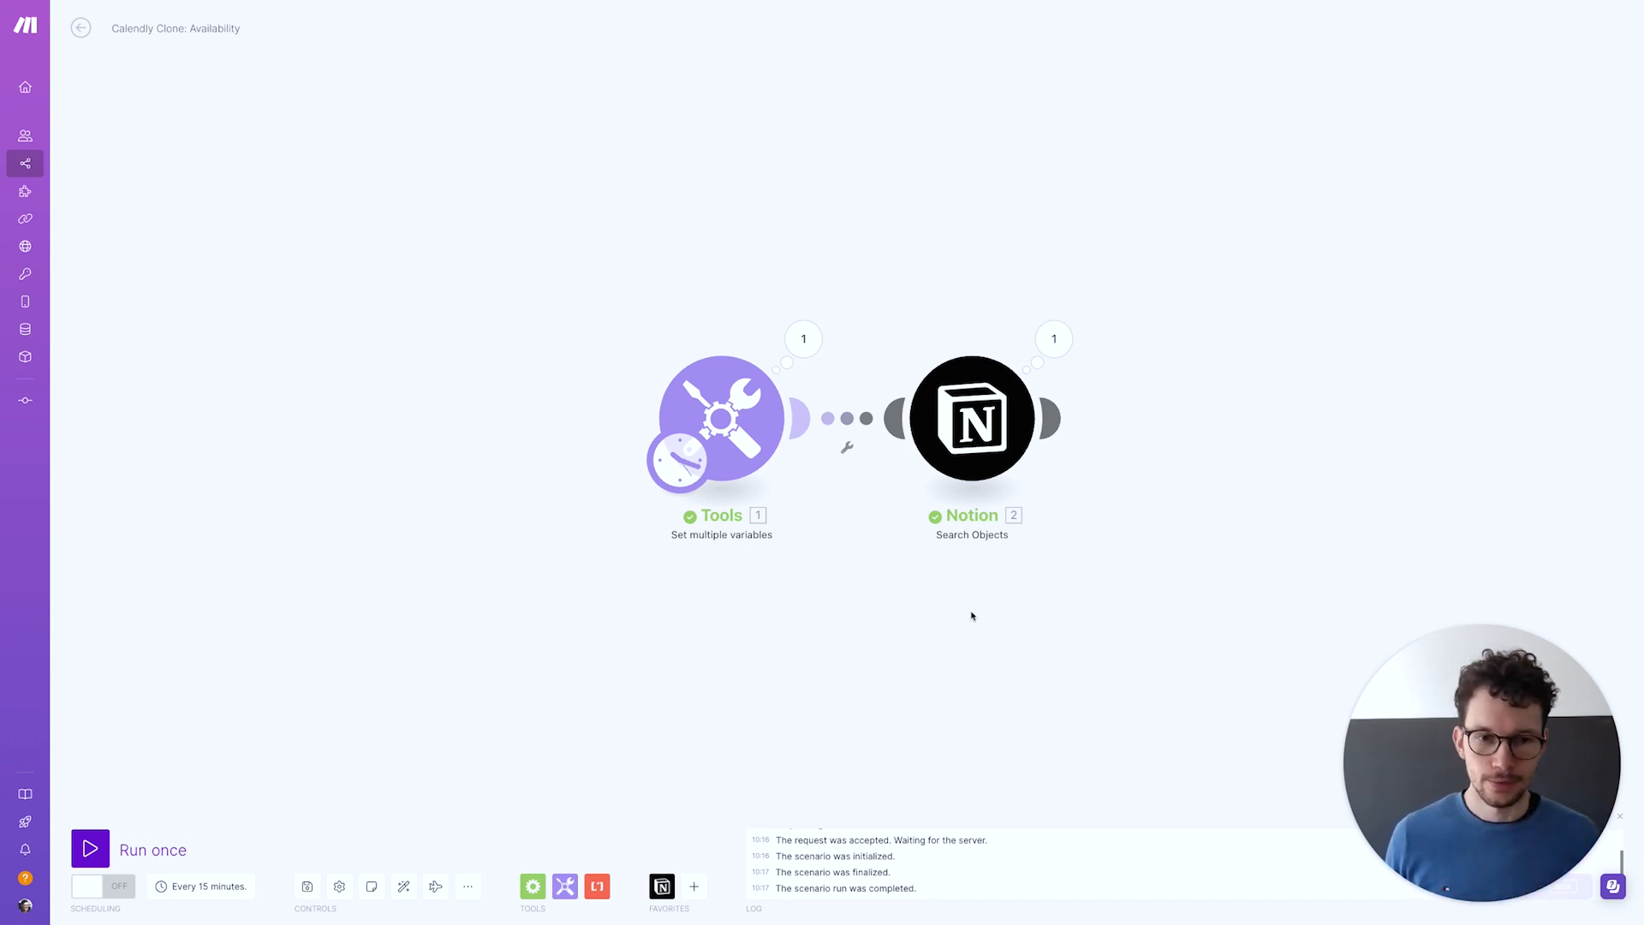
Add a Repeater after the Notion search with Initial value 1 and Repeats mapped to Tools 1 Slots
click(1059, 423)
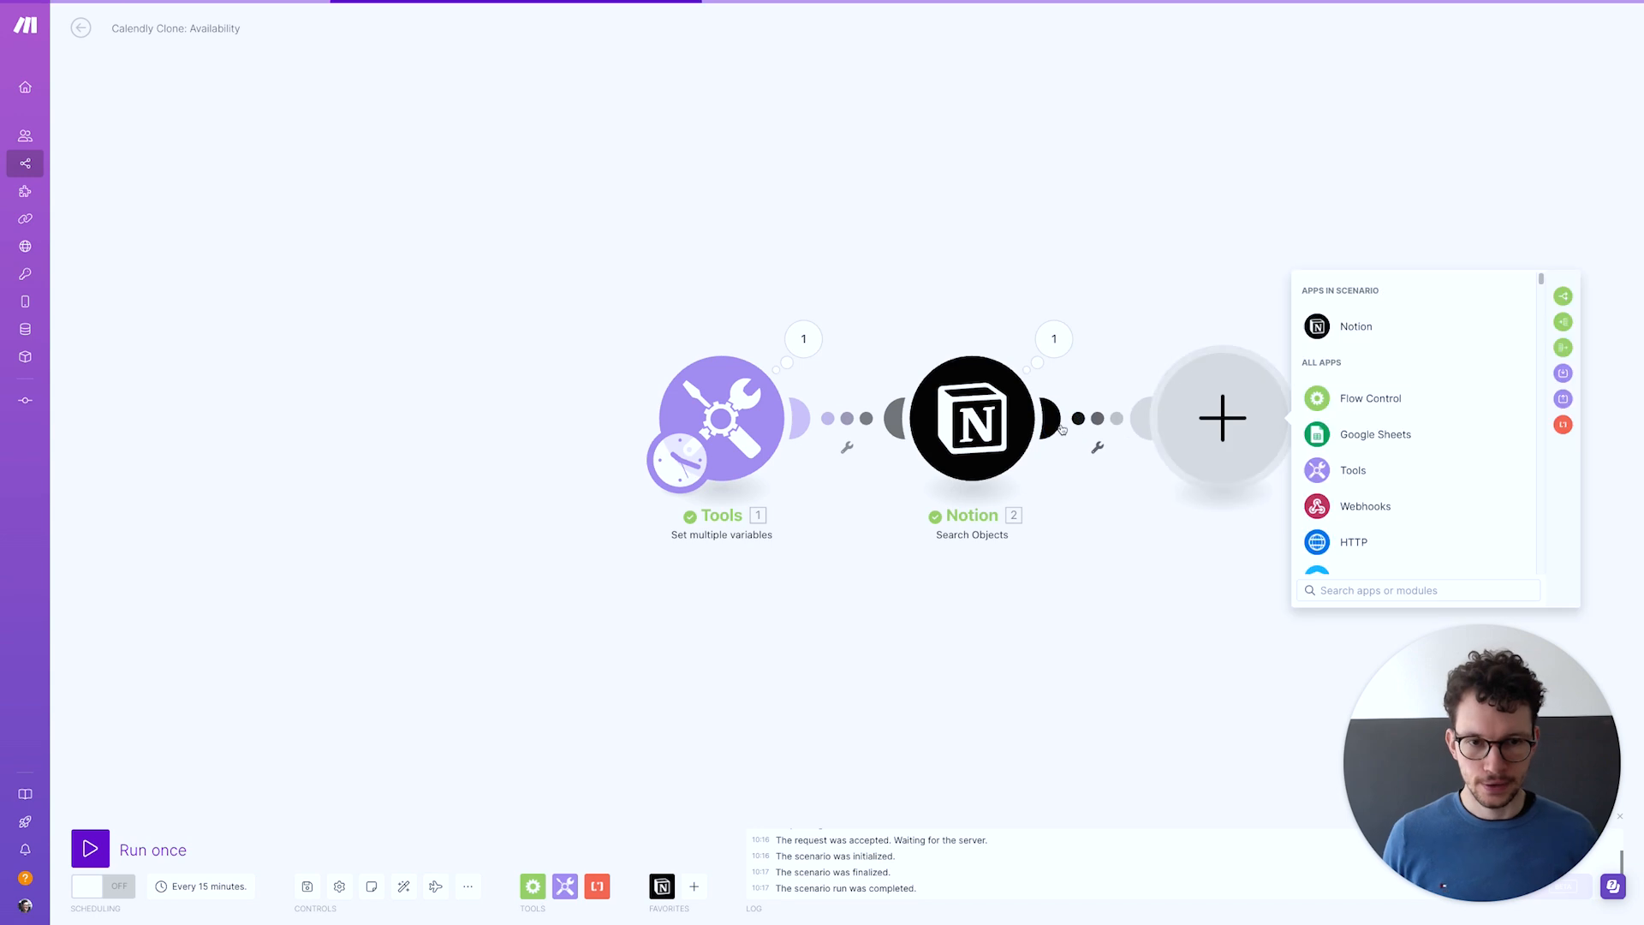
text(repea)
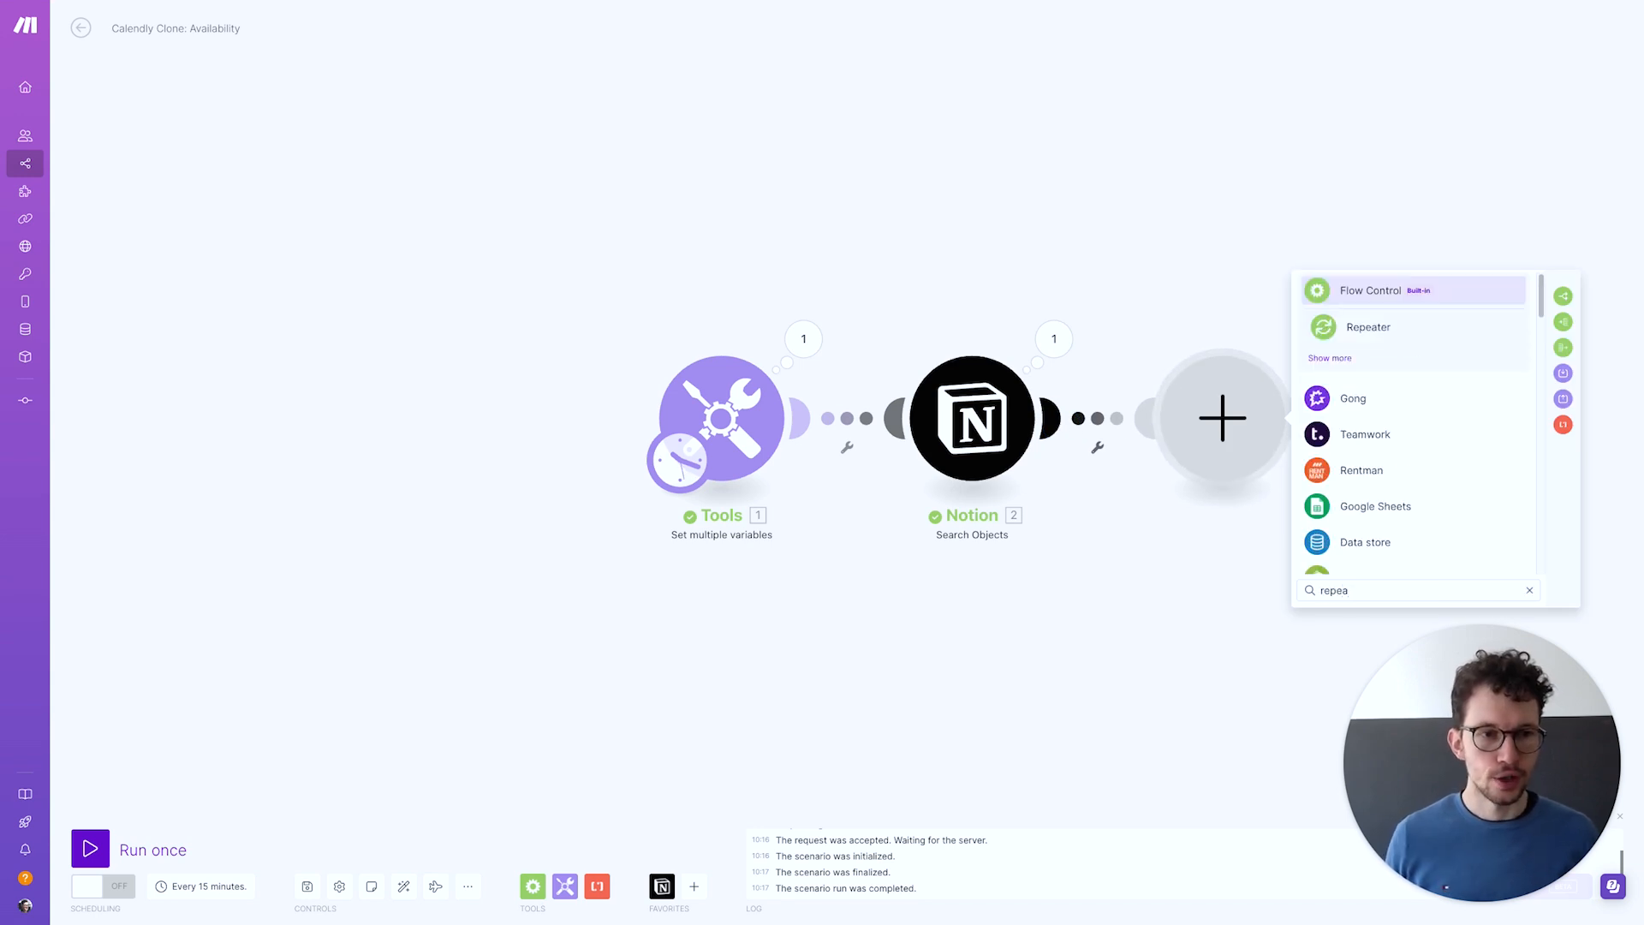
click(1413, 329)
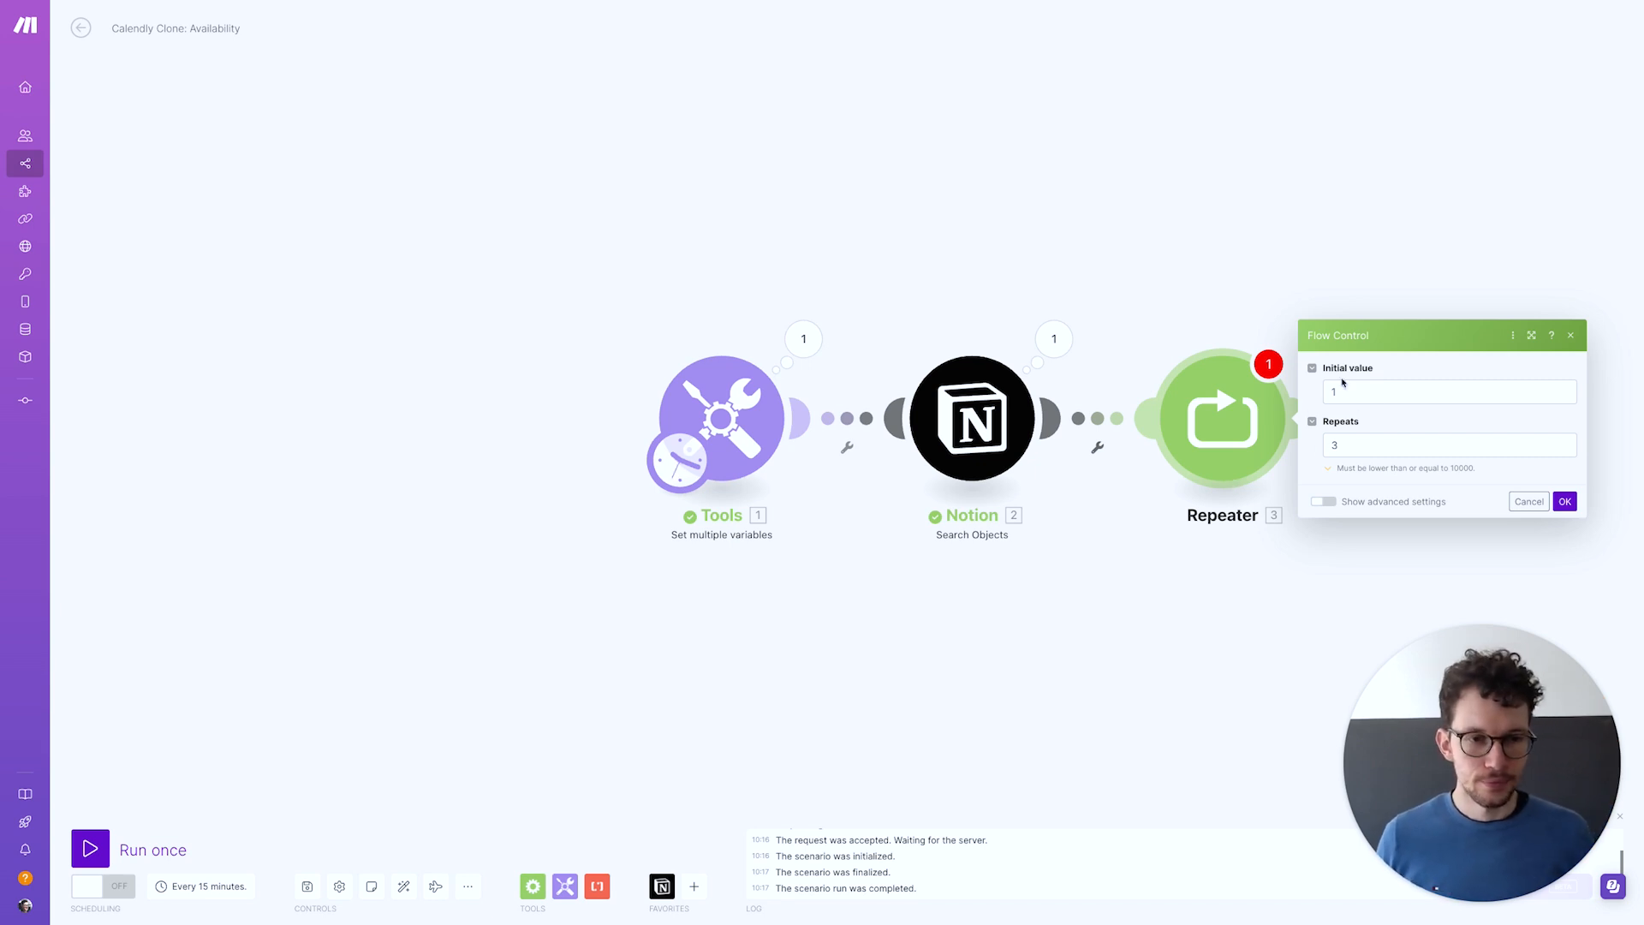
click(1365, 441)
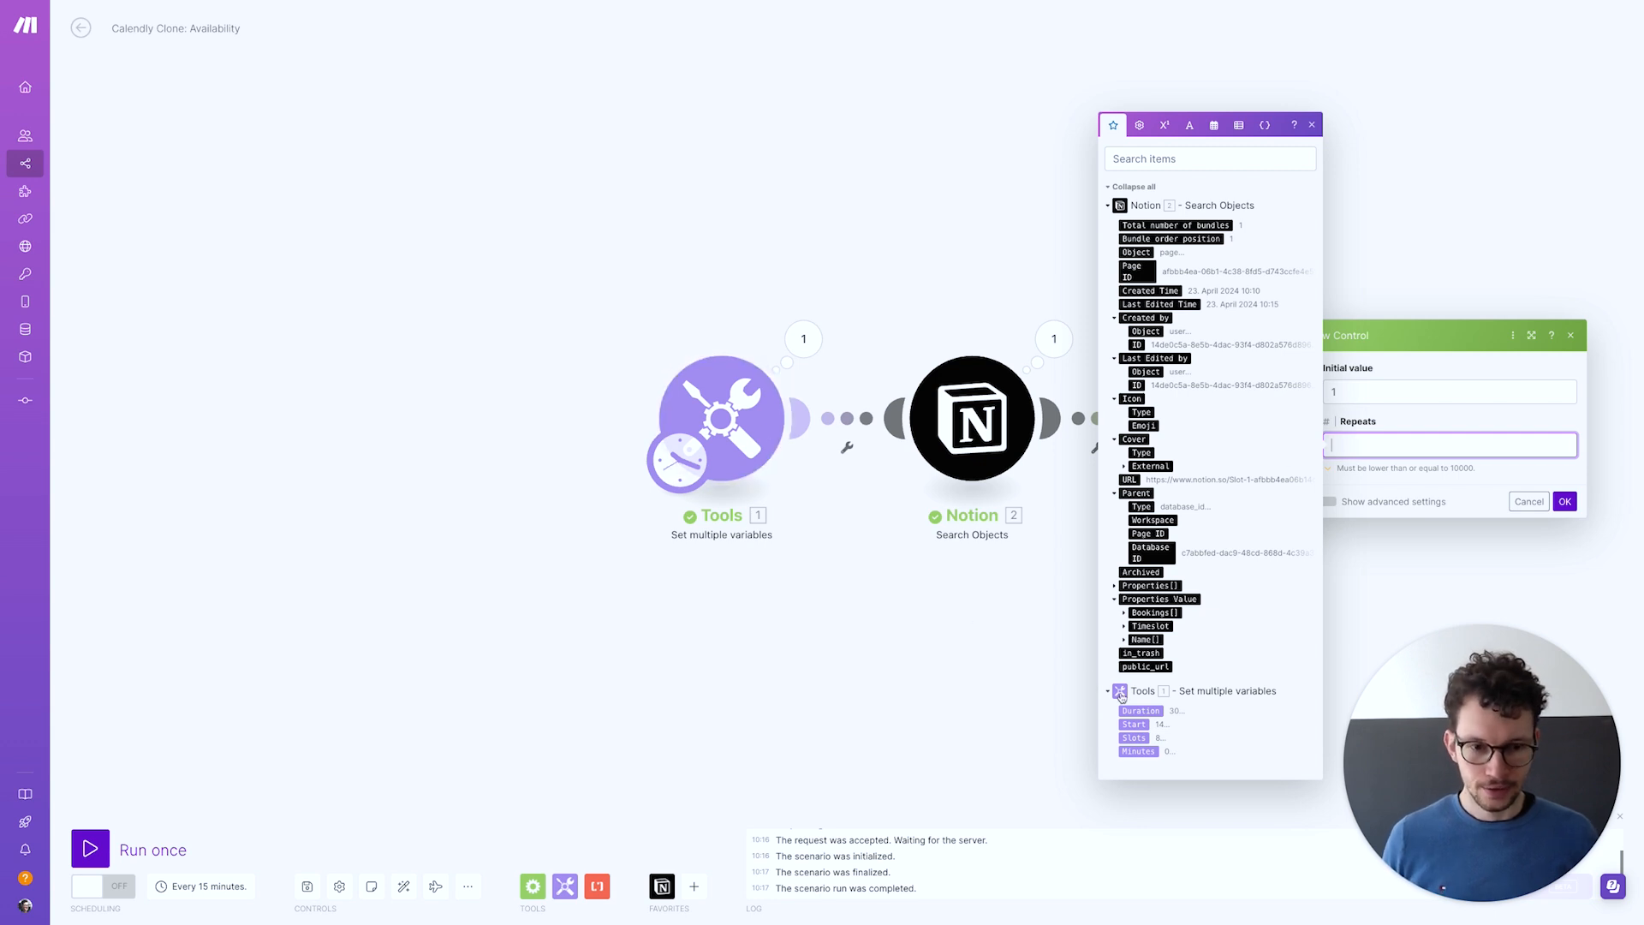
click(1135, 738)
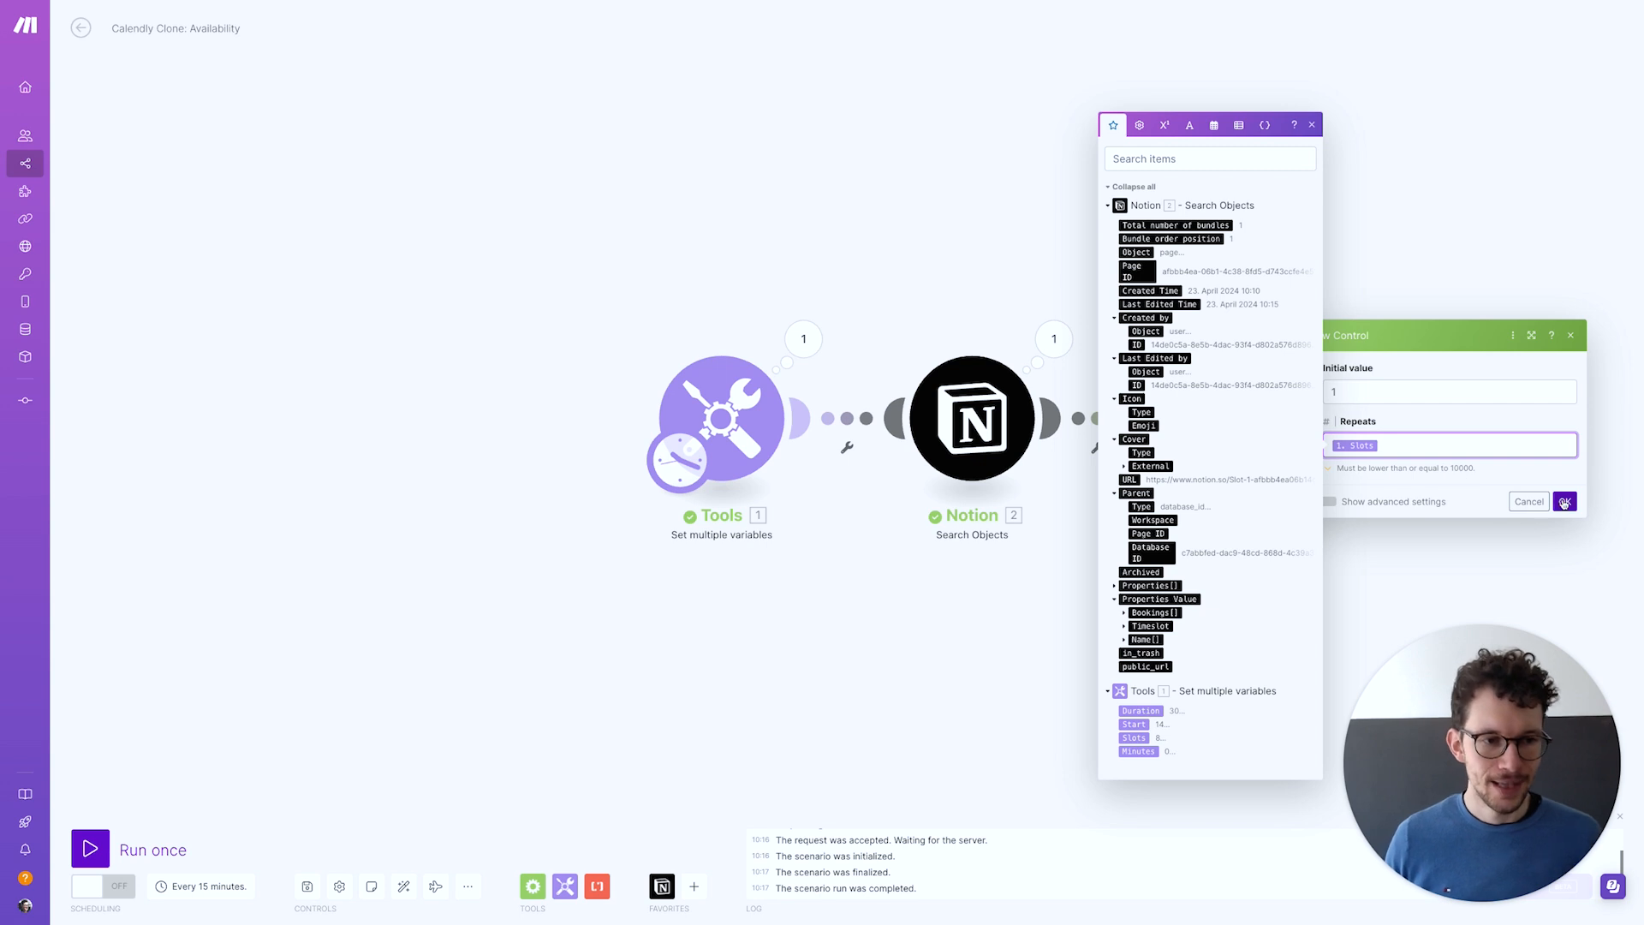
click(1564, 502)
drag(1299, 648, 855, 645)
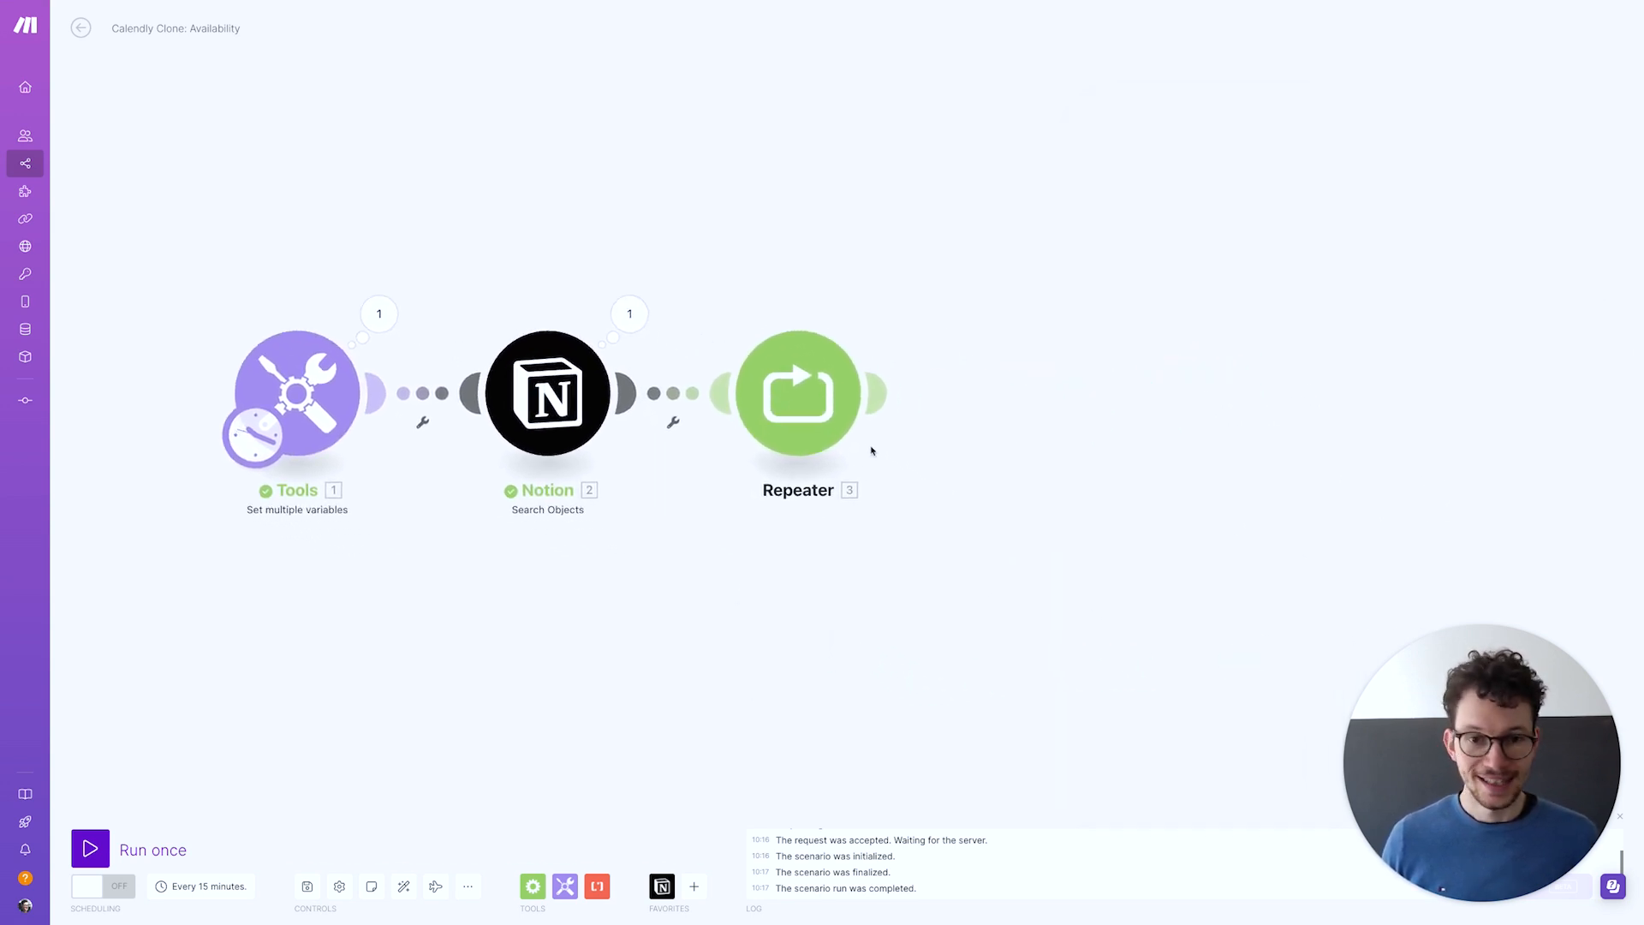
Add a Tools Get multiple variables step retrieving Start and Minutes, then check Tools 1's variables
mouse_move(883, 417)
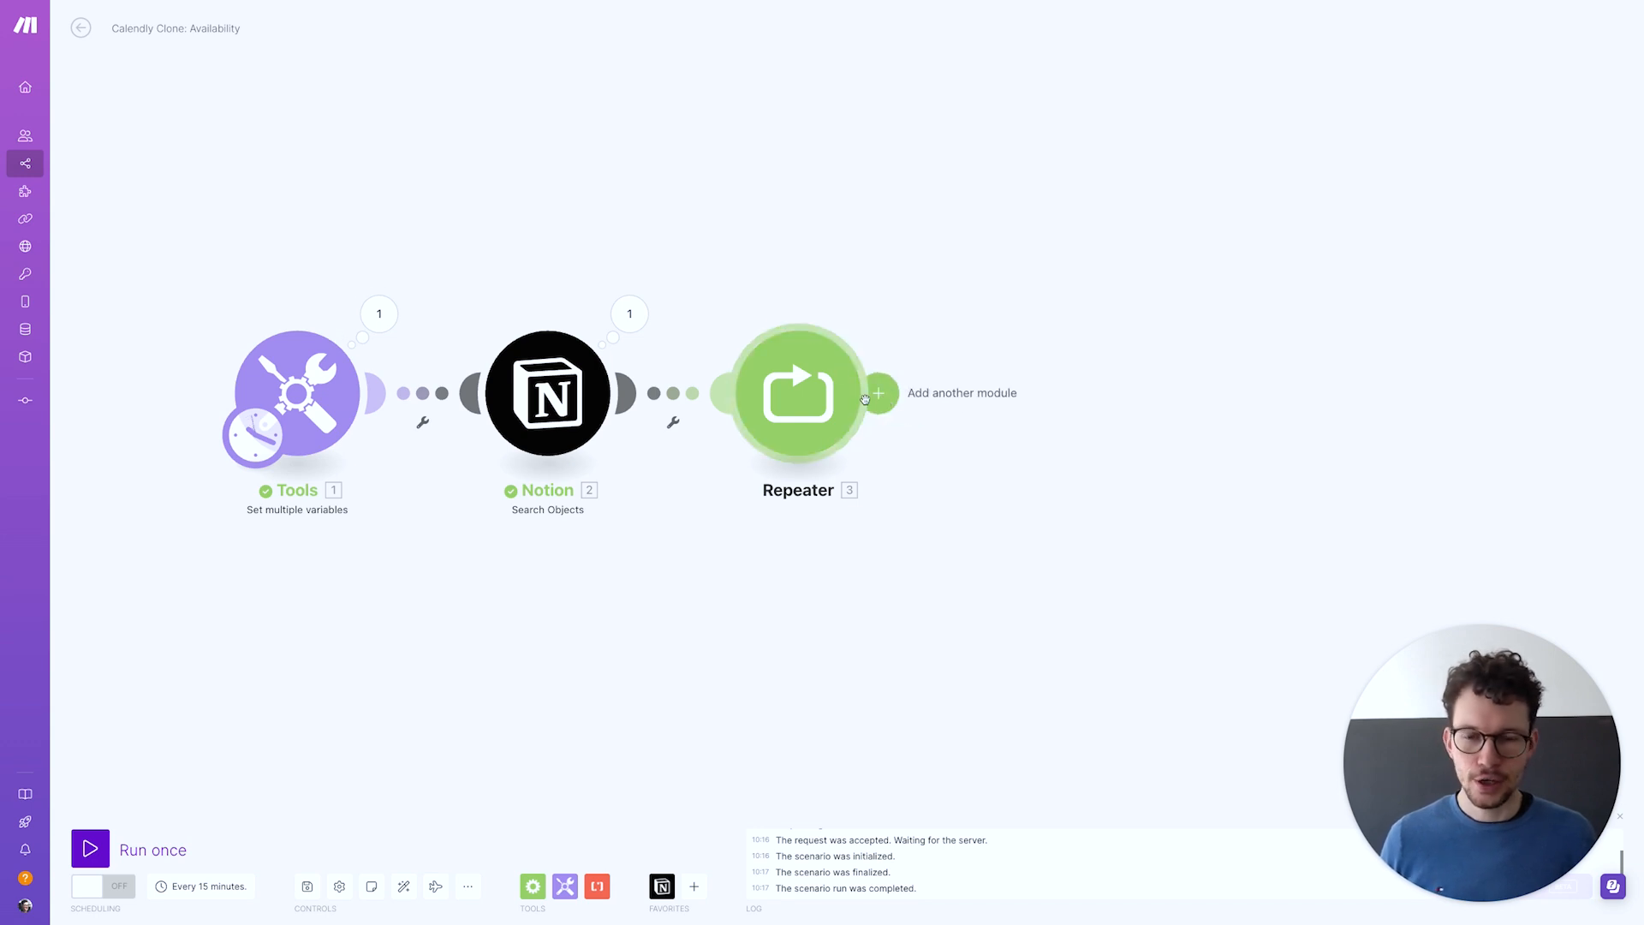
click(877, 394)
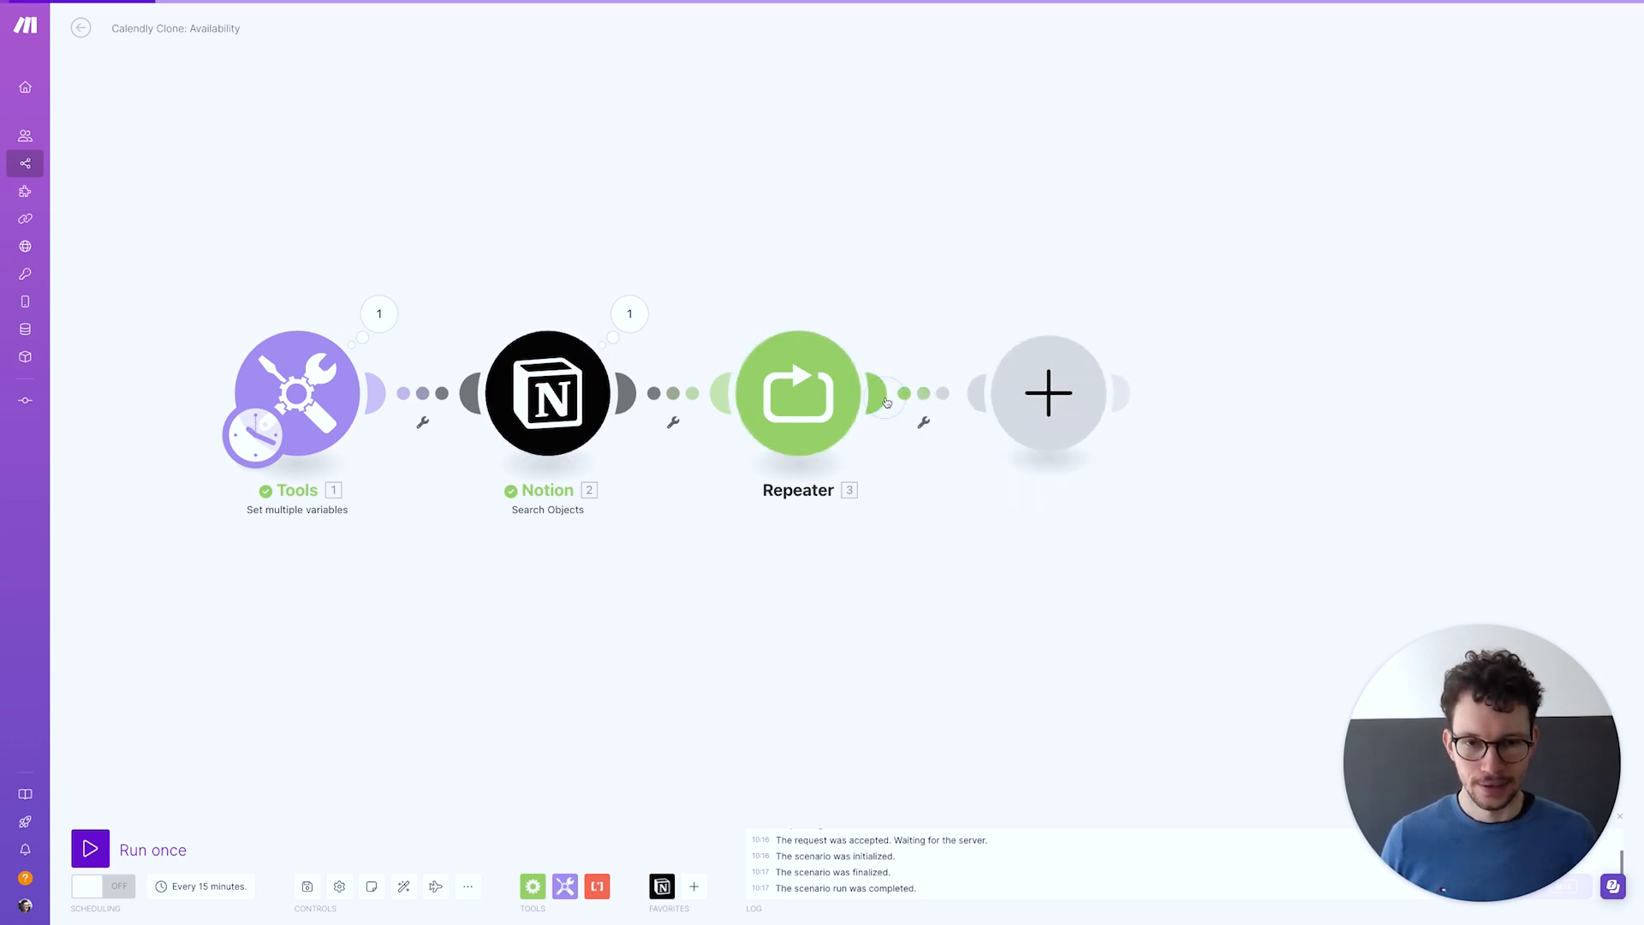
click(1145, 445)
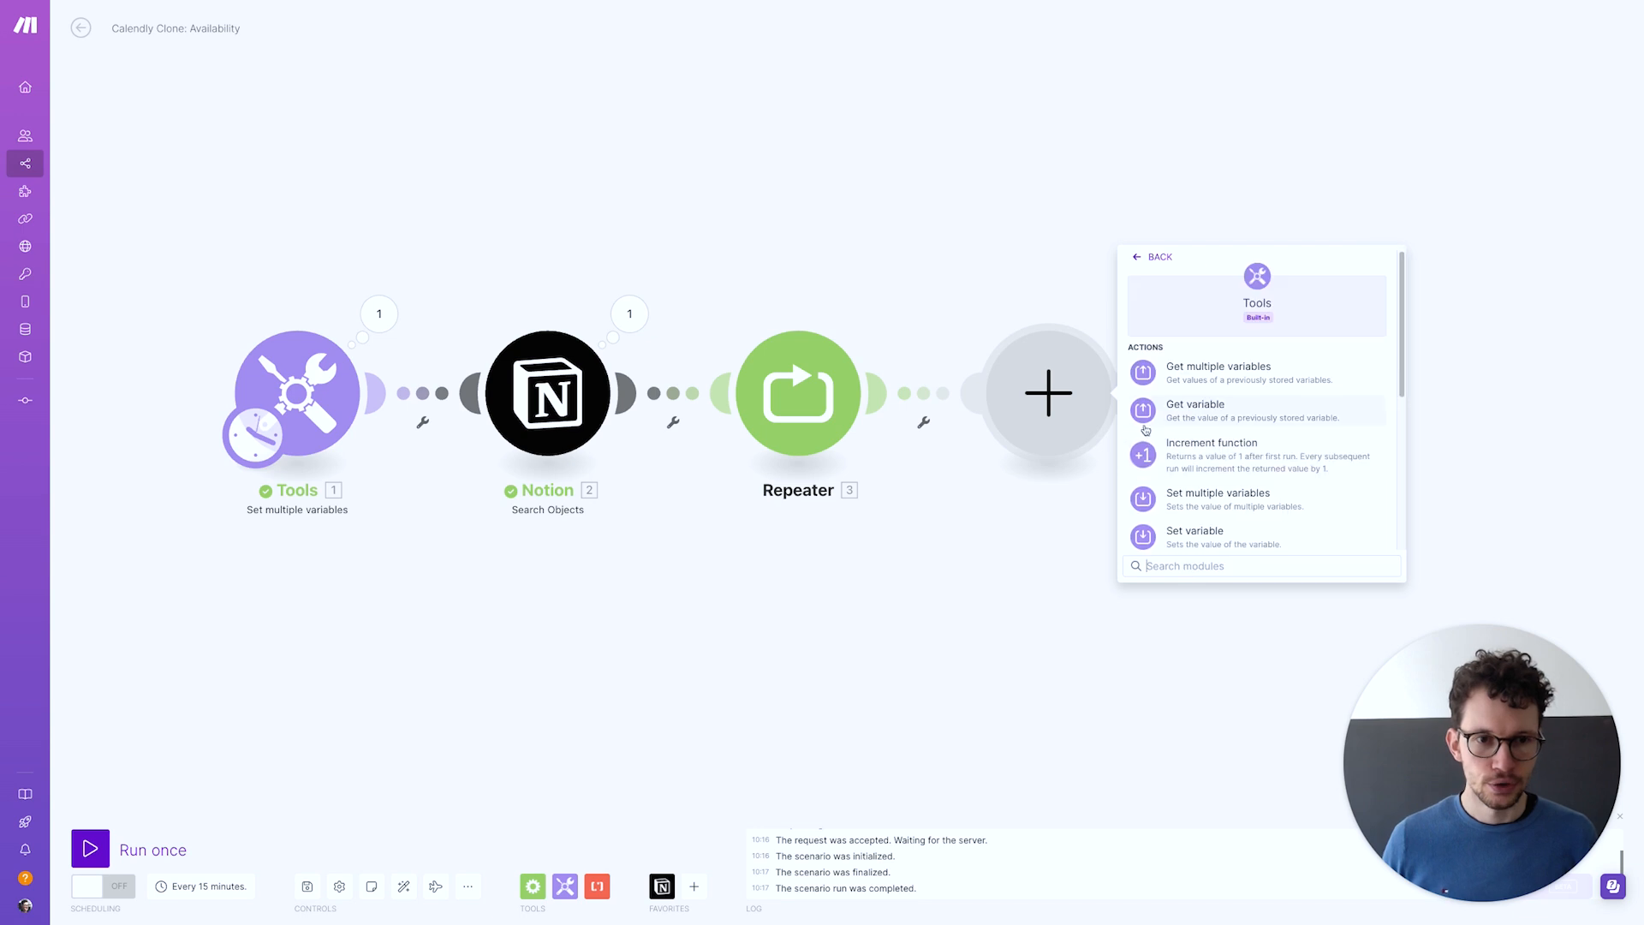
click(1156, 374)
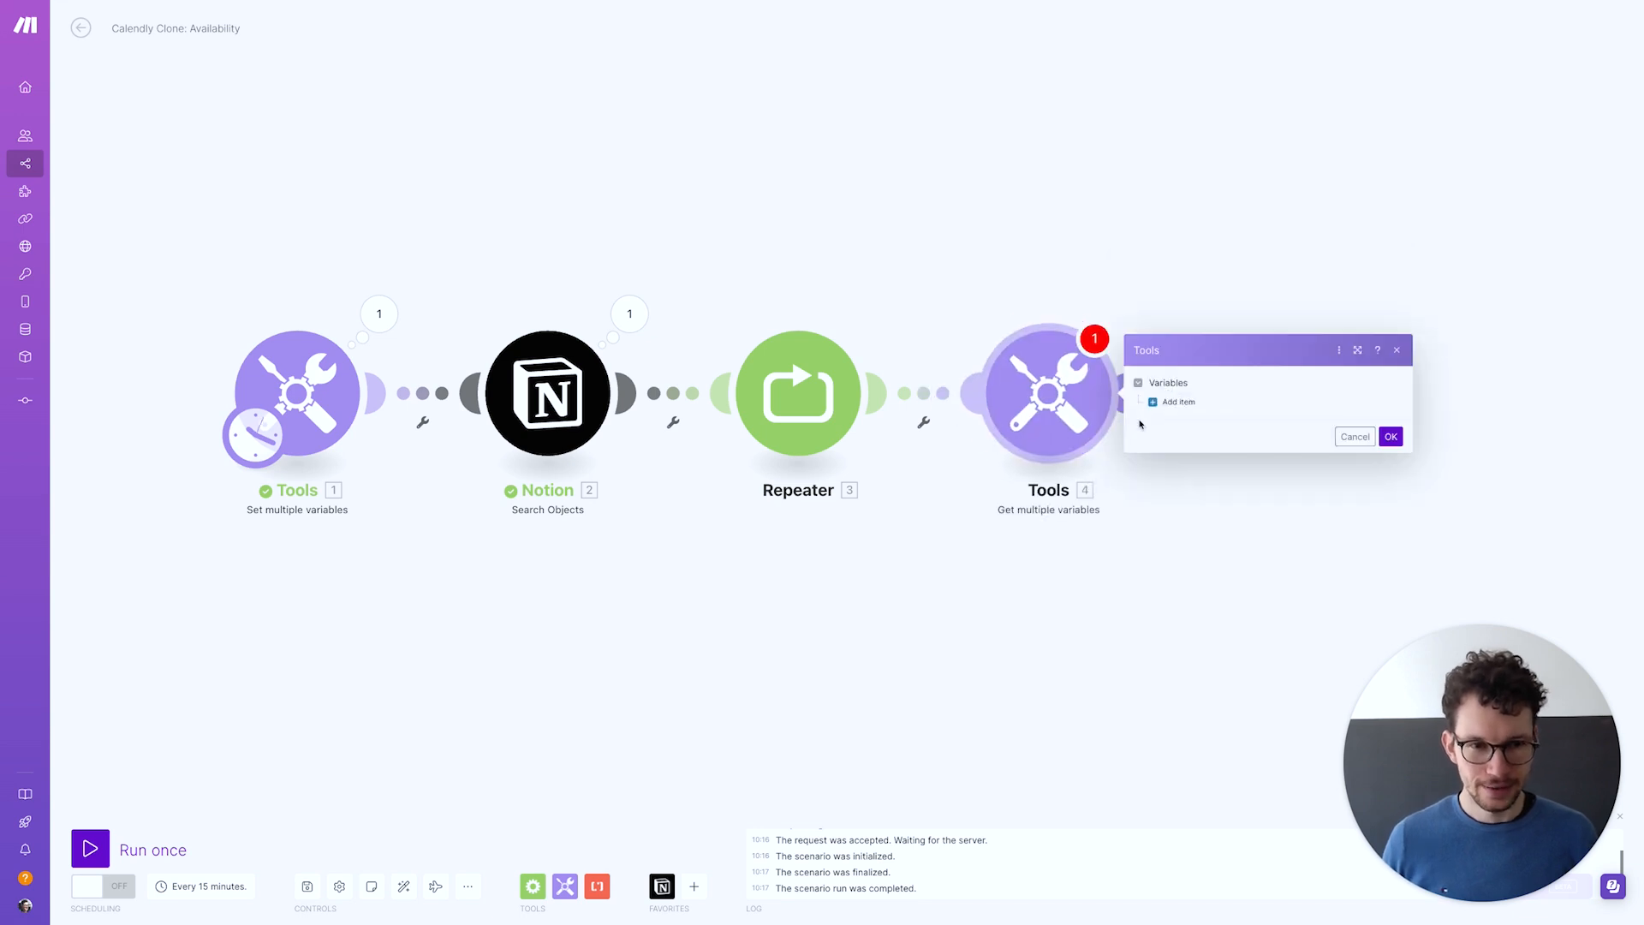
click(1165, 406)
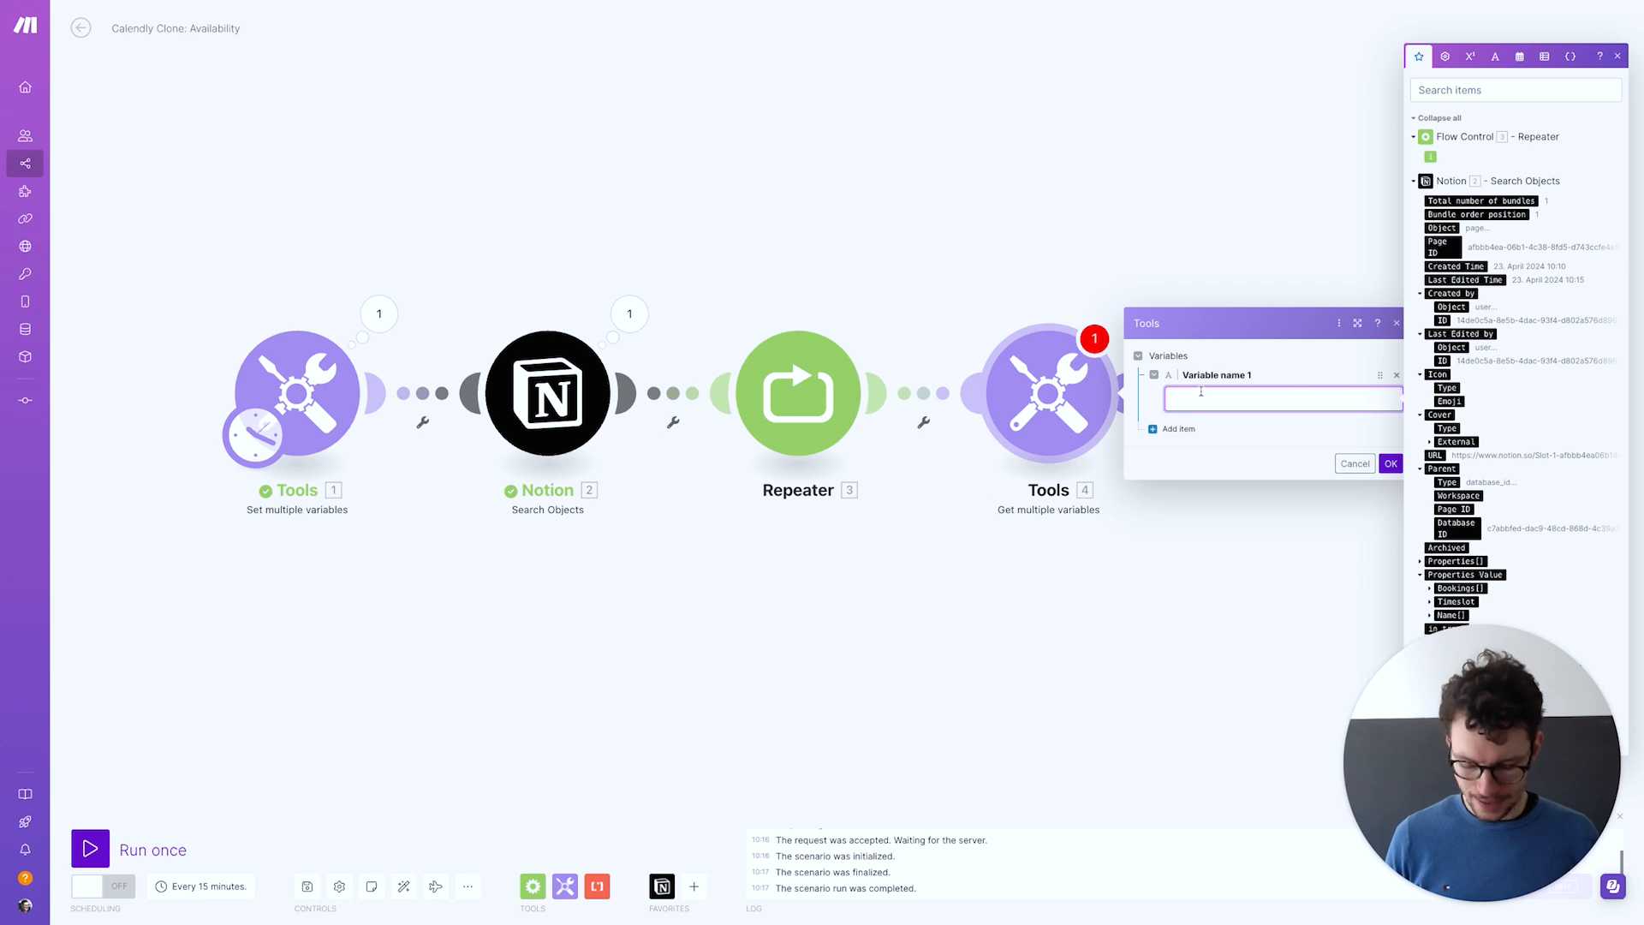
click(1173, 429)
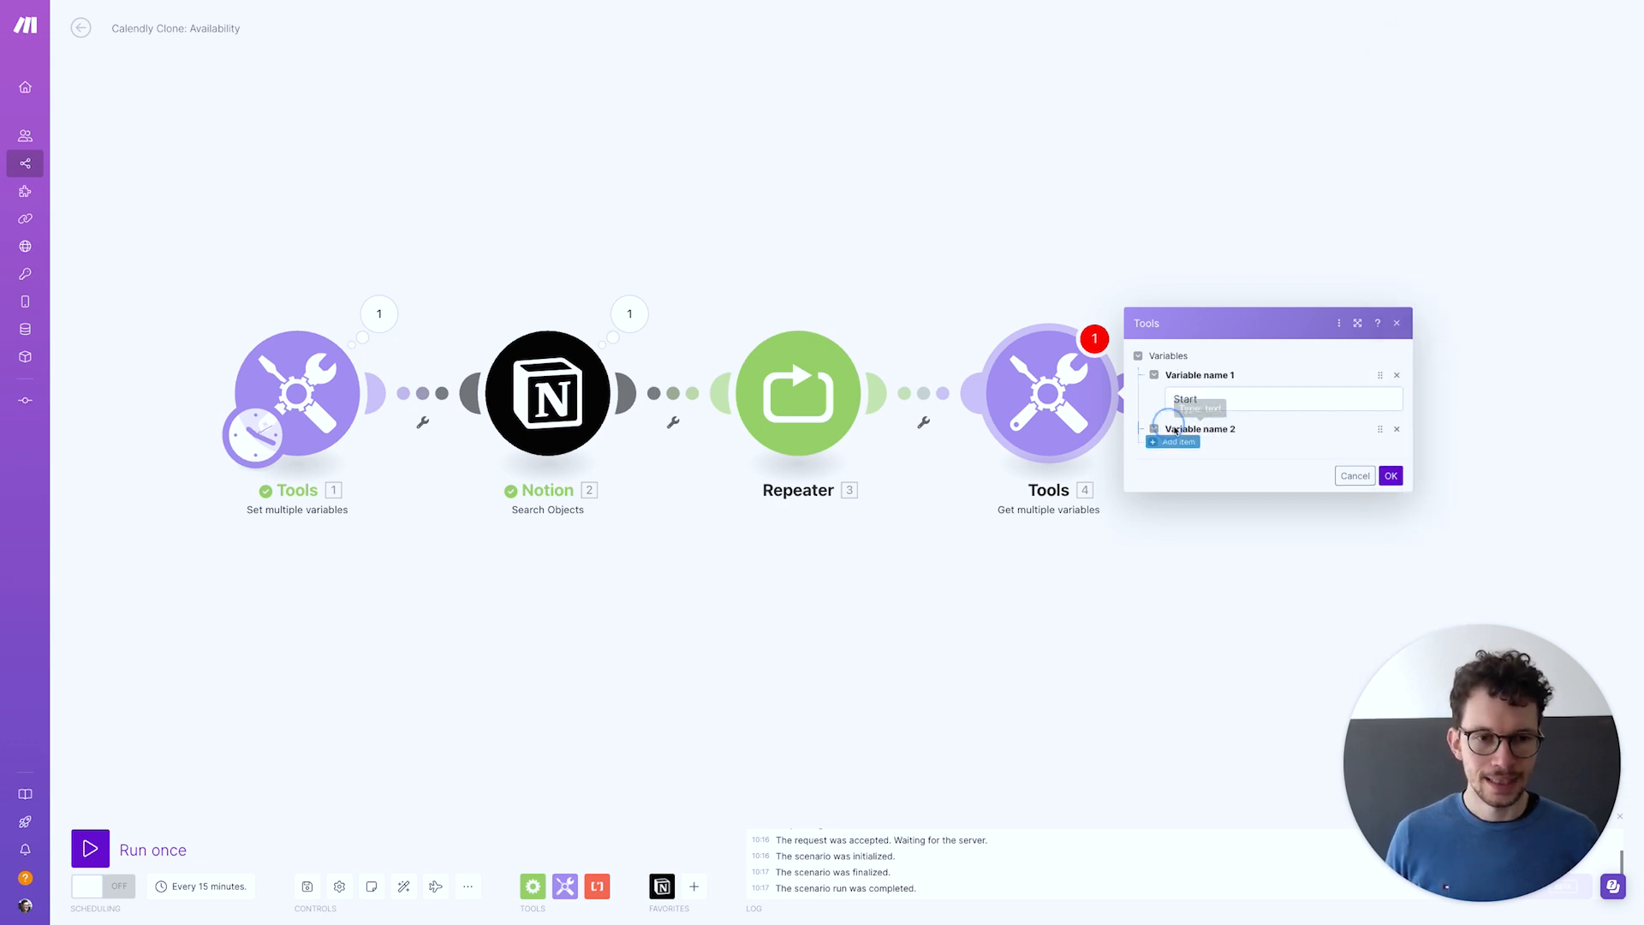
text(tes)
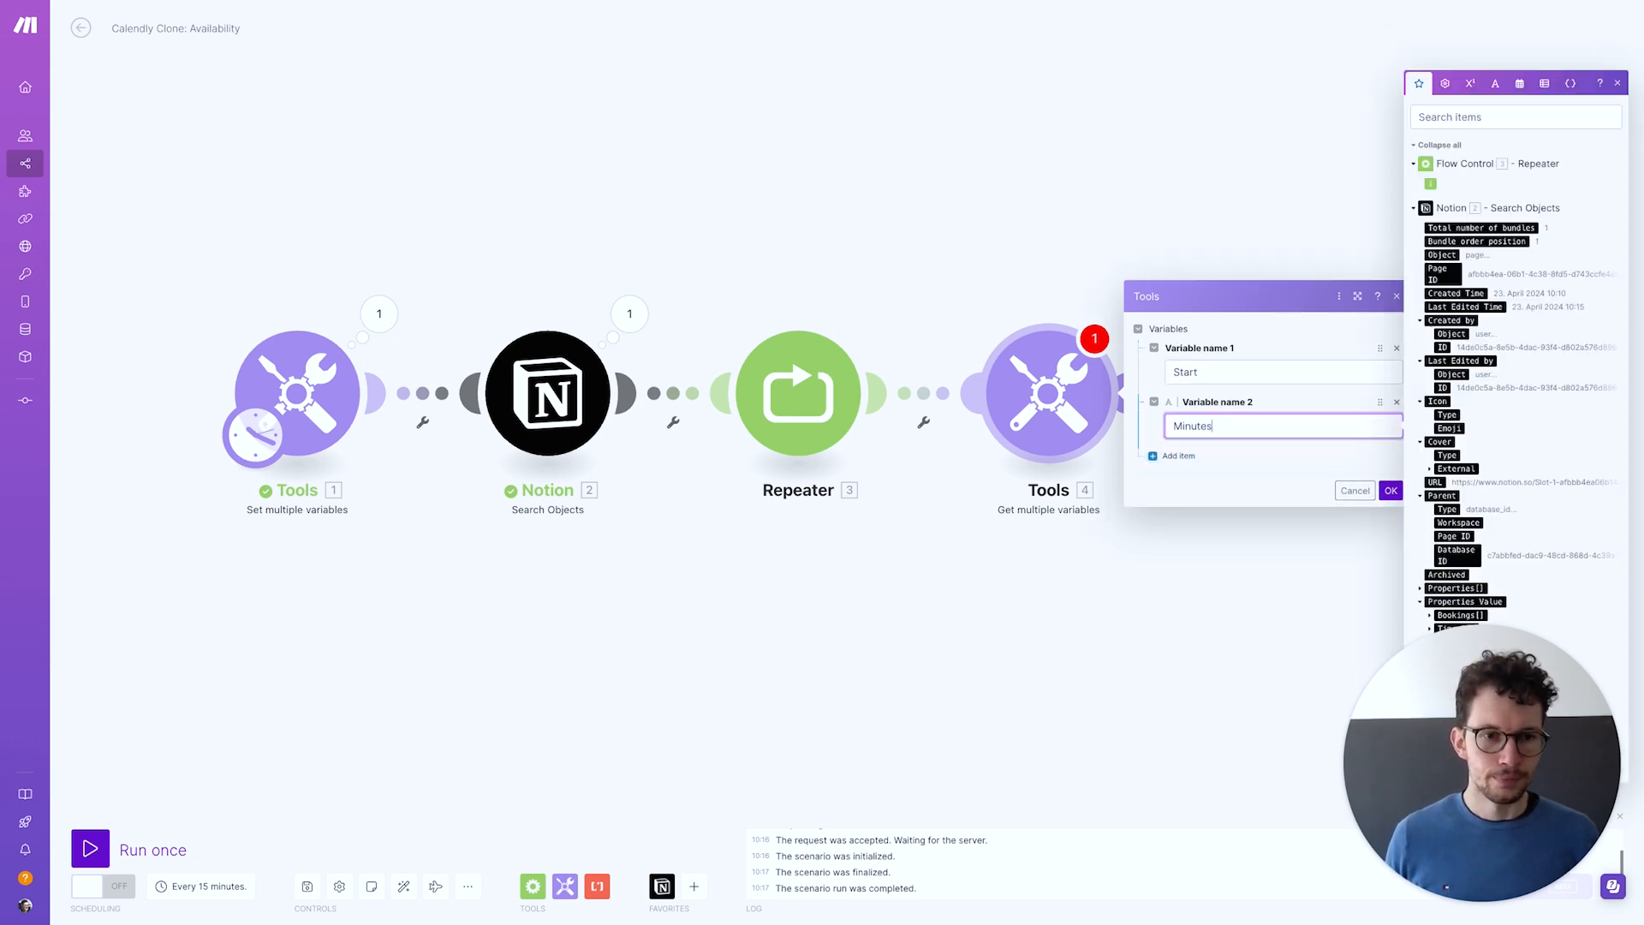
click(1391, 490)
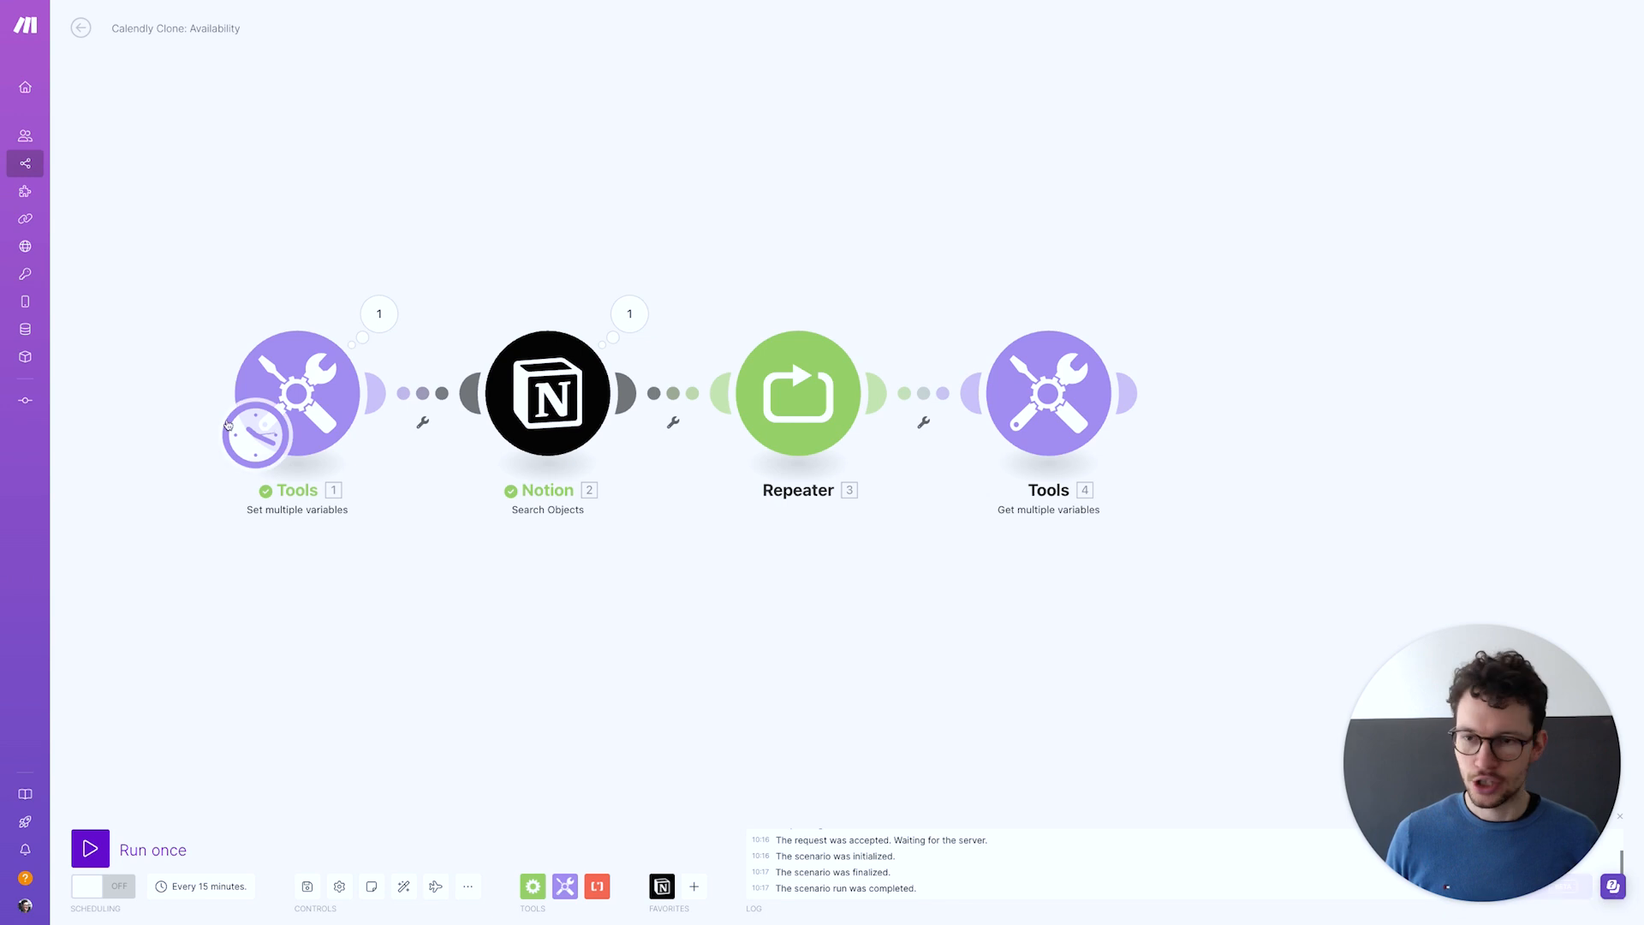
click(314, 367)
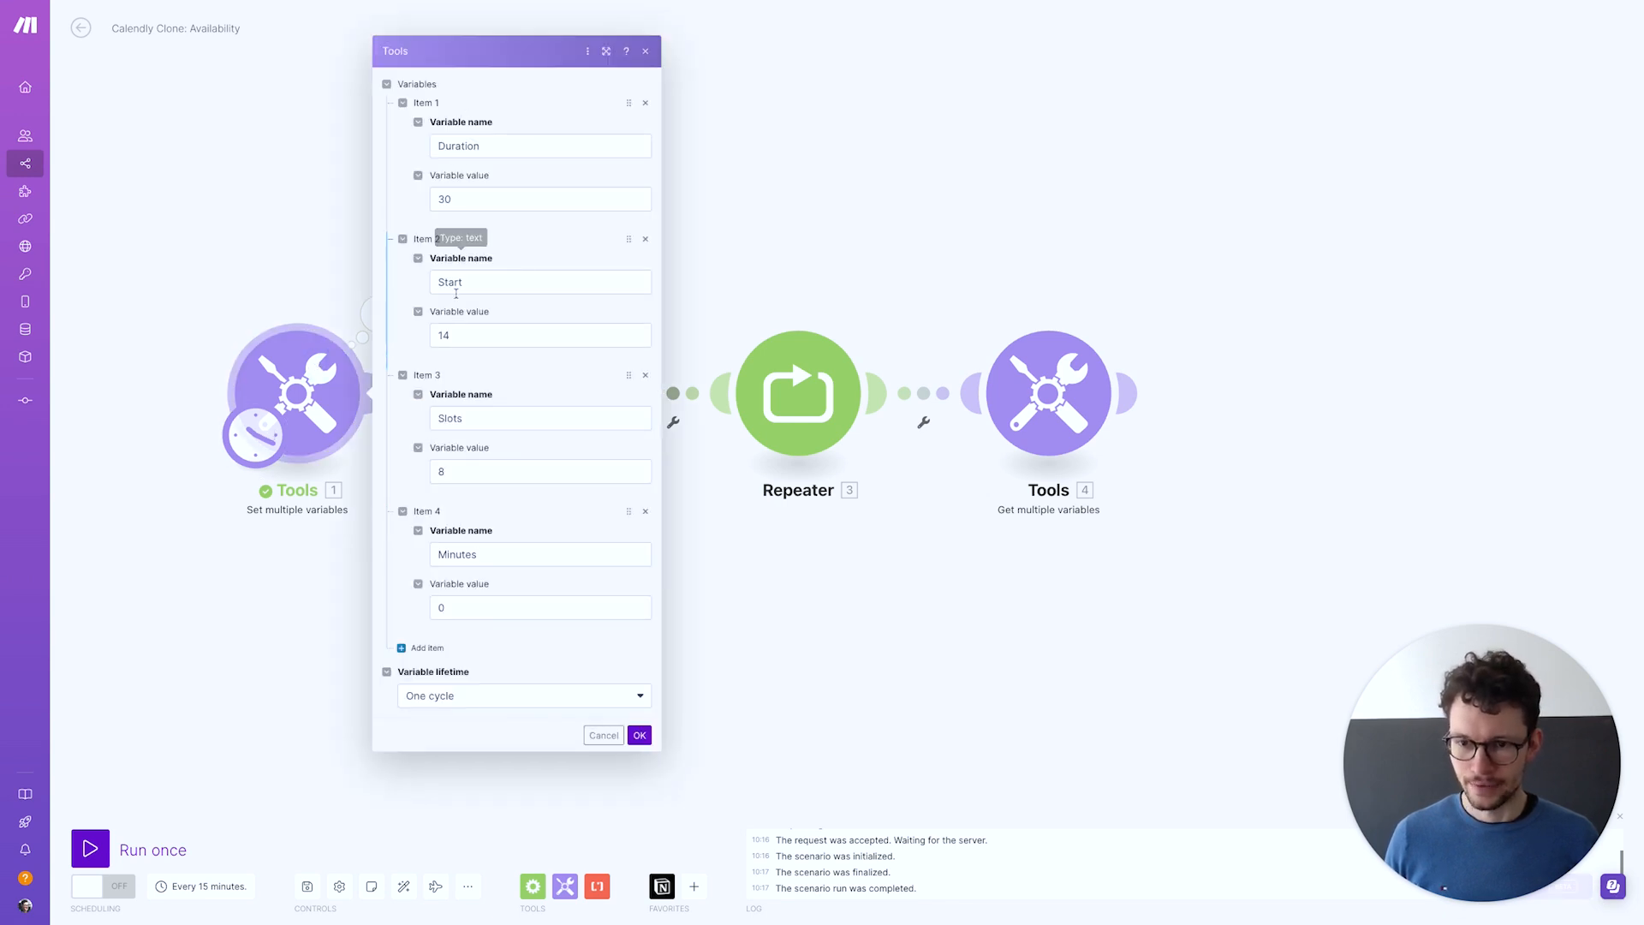
click(640, 735)
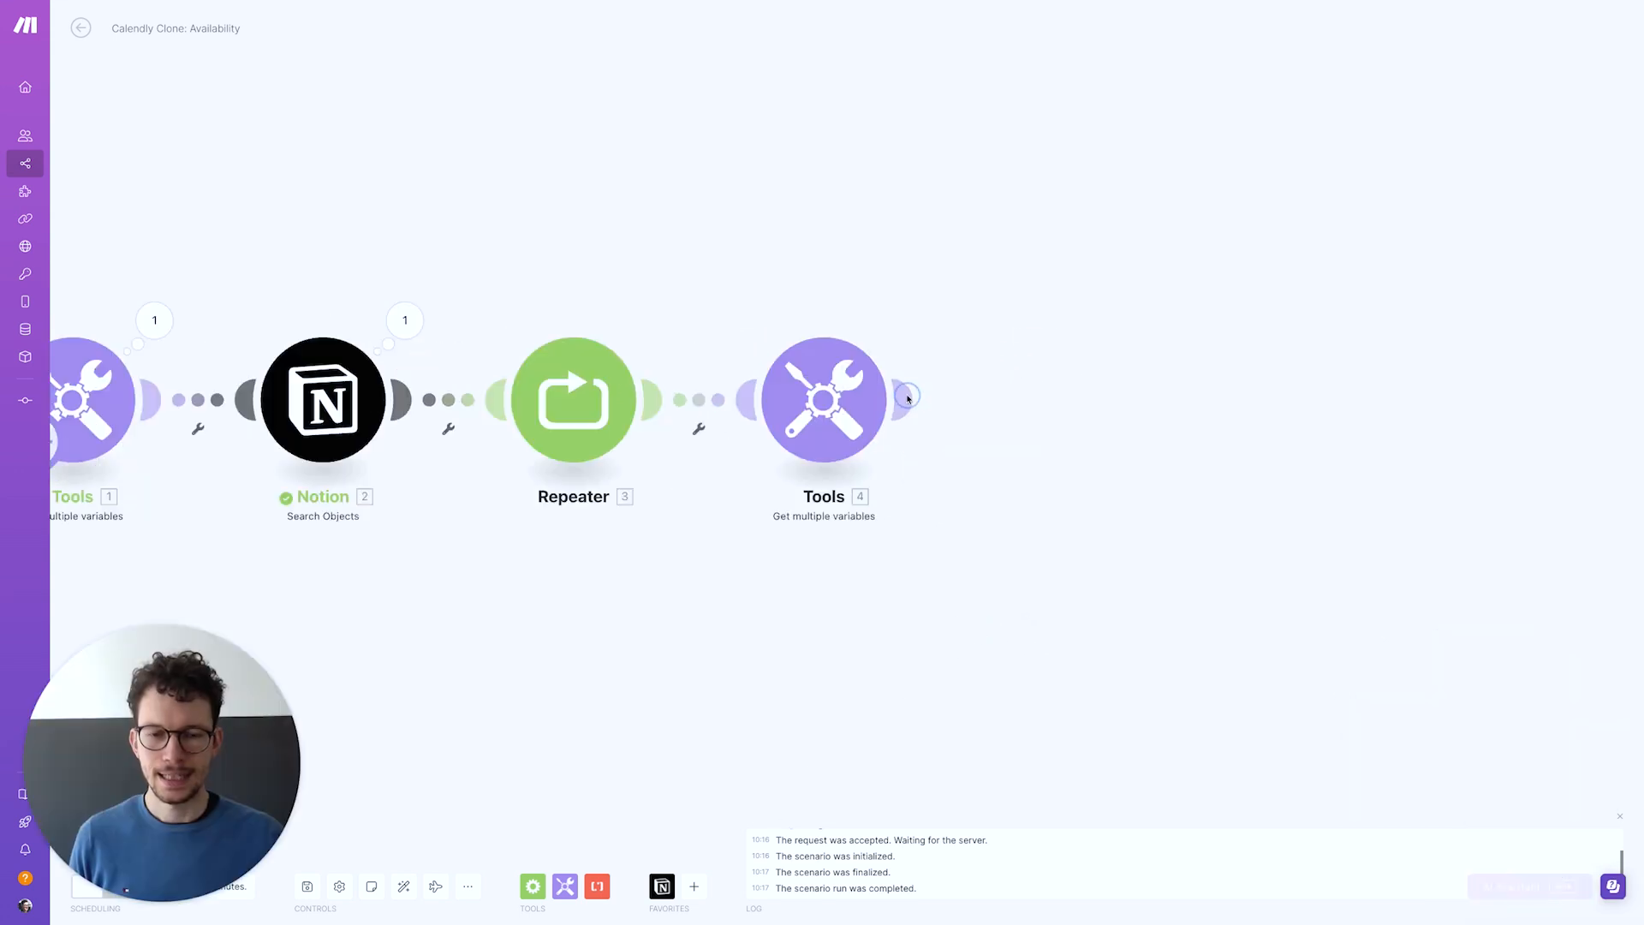
Add a Notion Create a Database Item module targeting the Availability database found by searching 'avail'
click(907, 402)
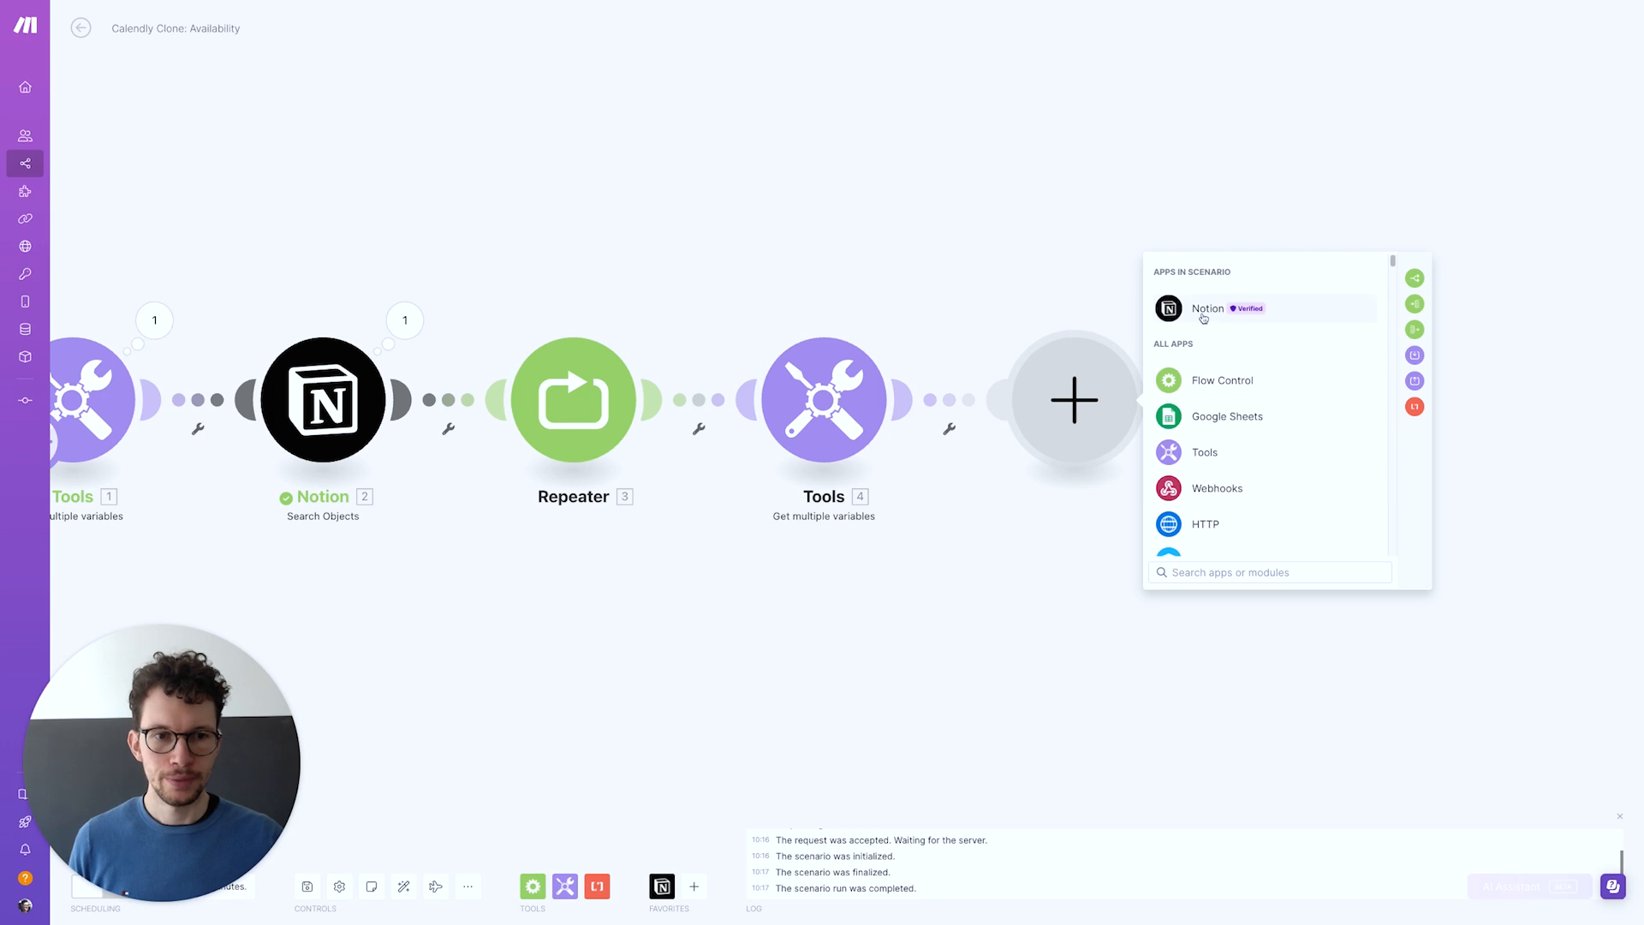
click(1203, 310)
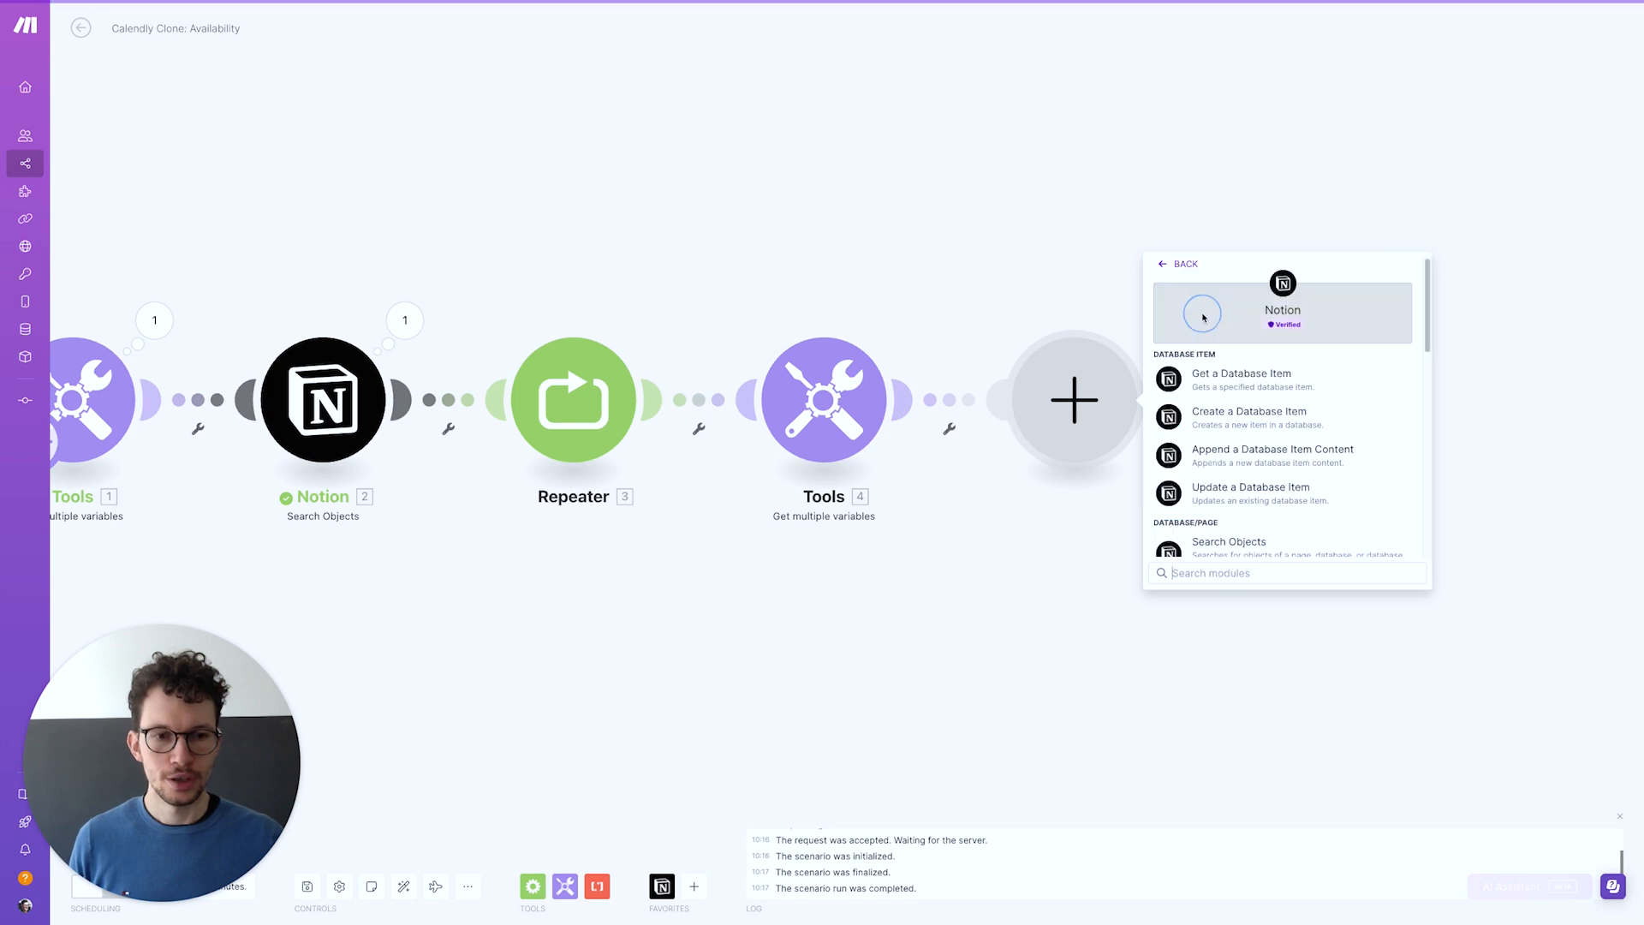
click(1230, 417)
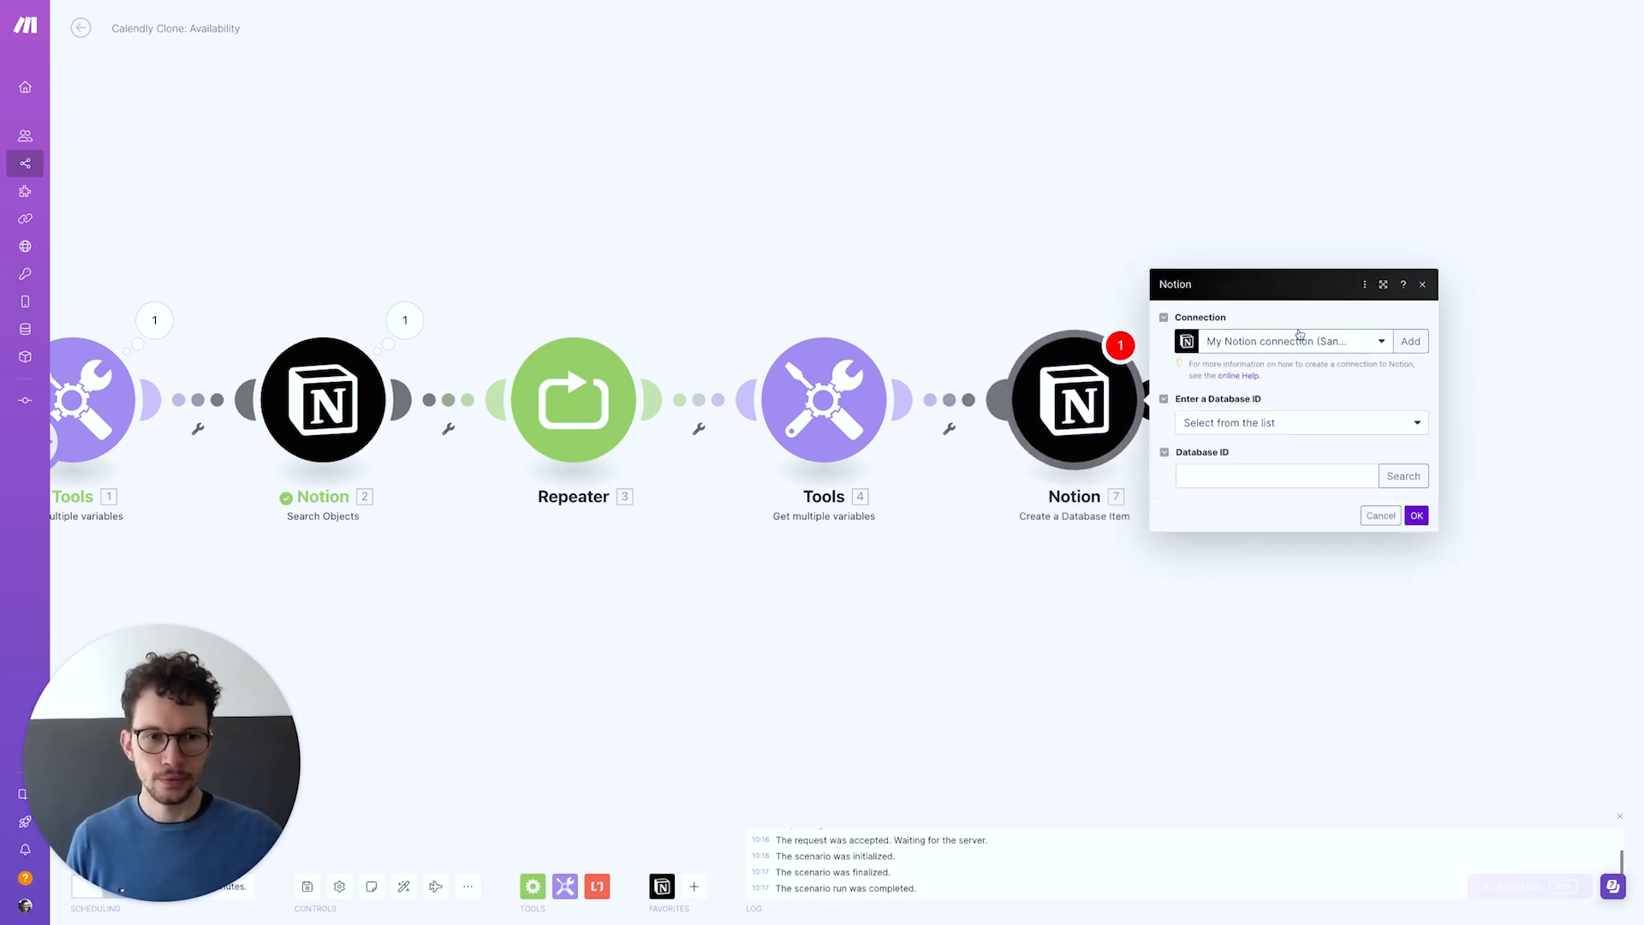
click(1403, 476)
text(a)
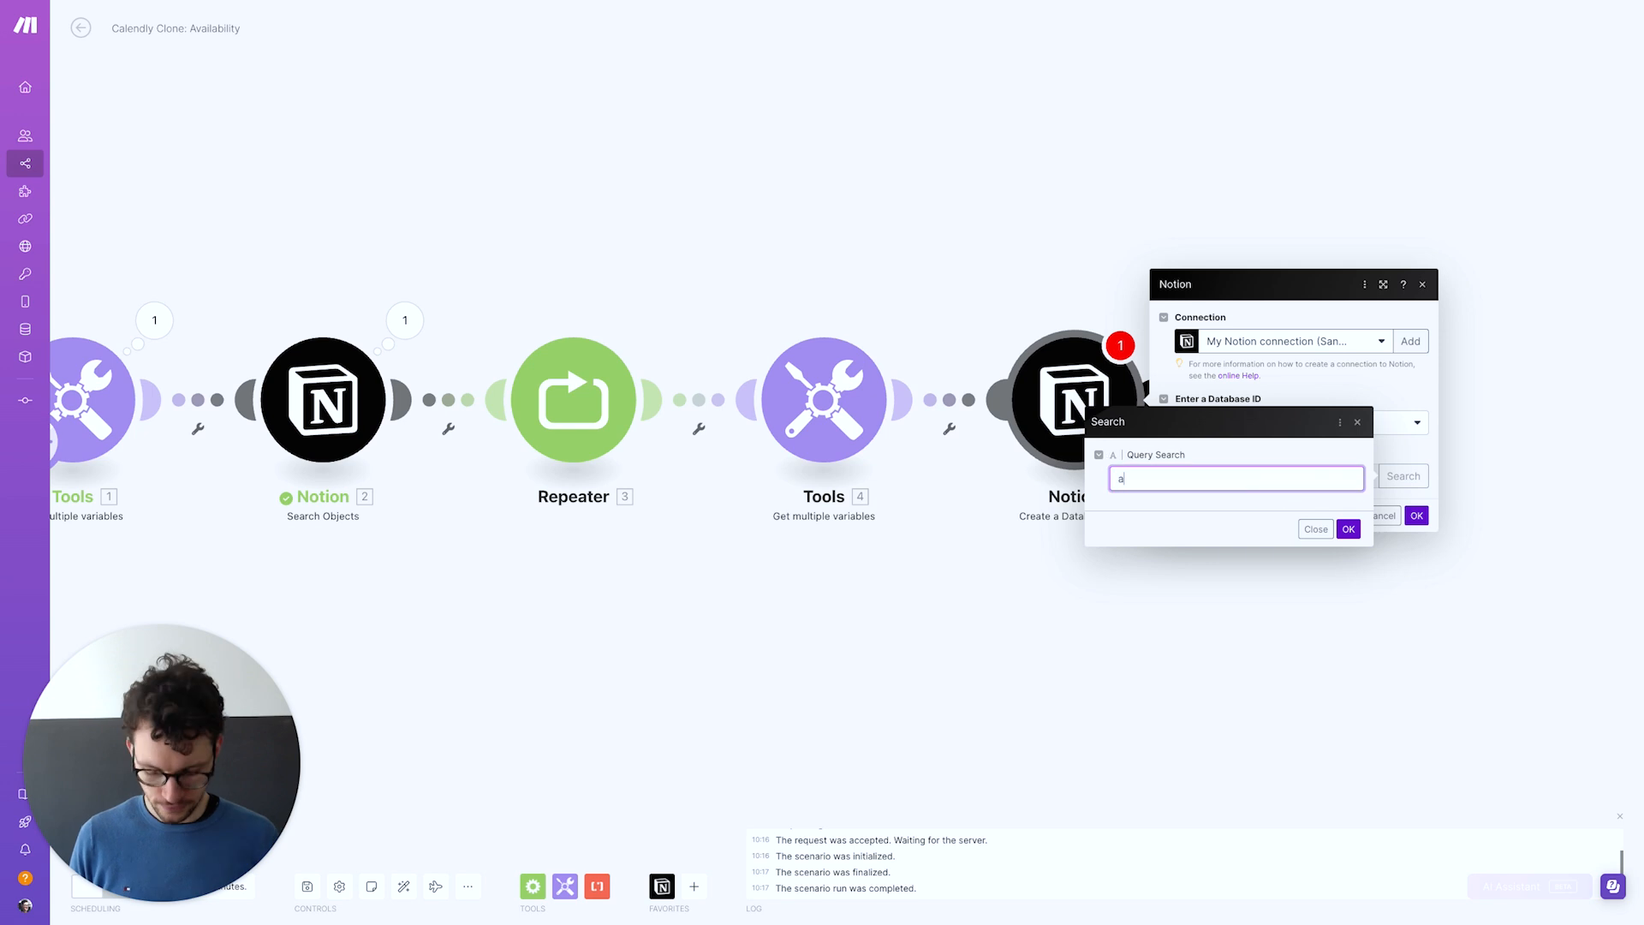
text(vailability)
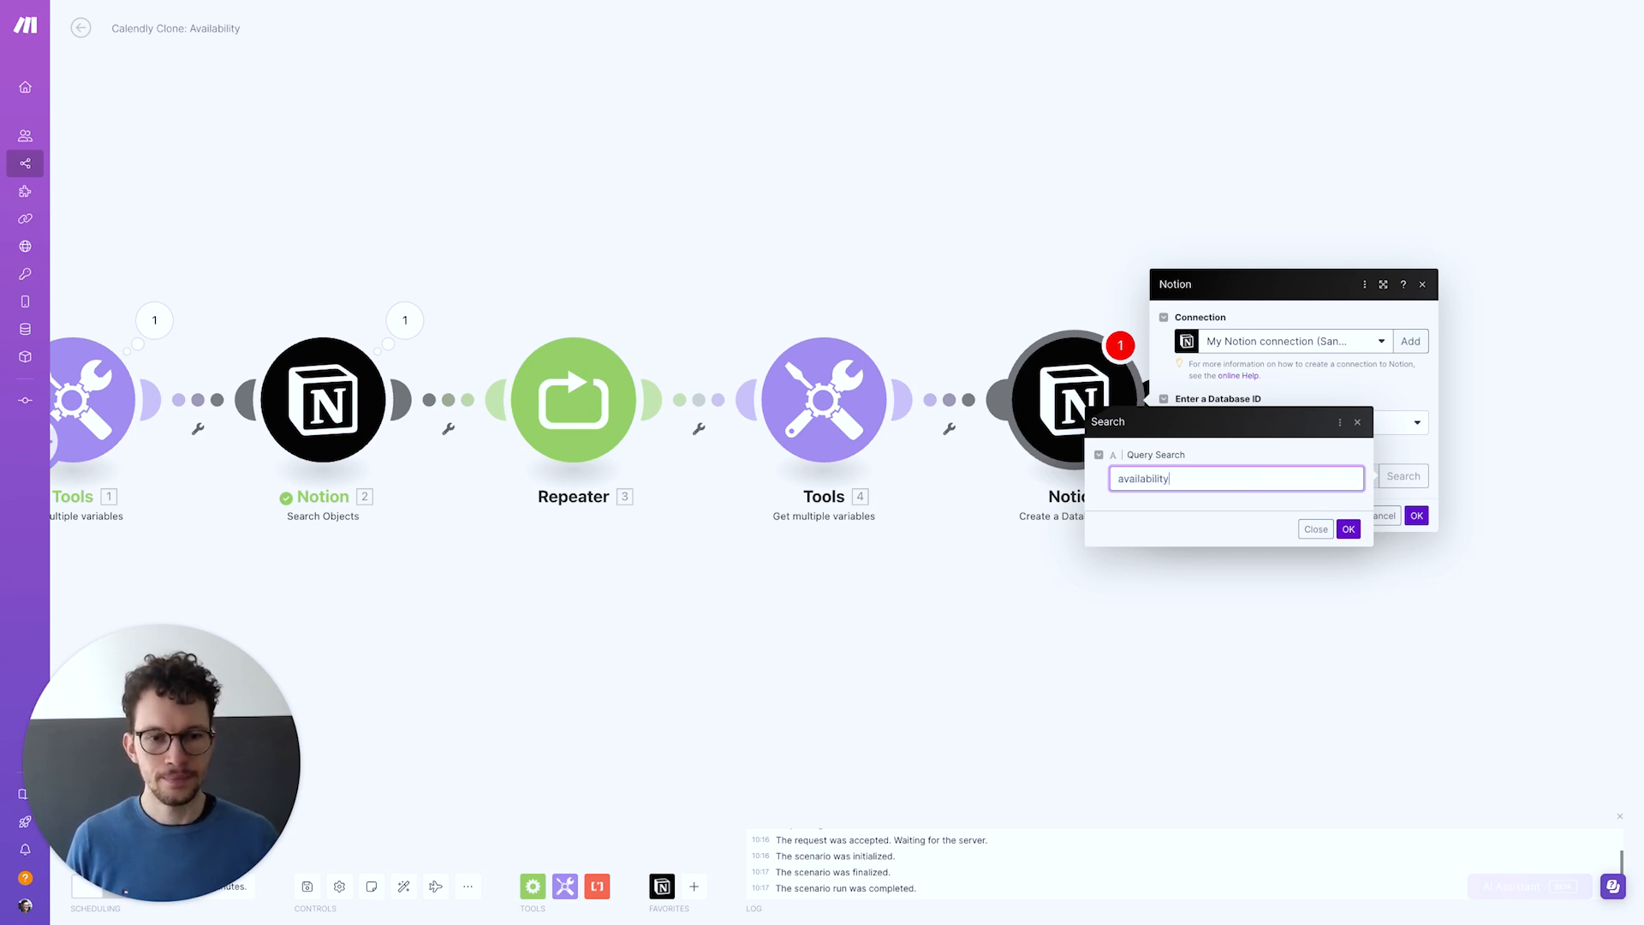
click(1348, 528)
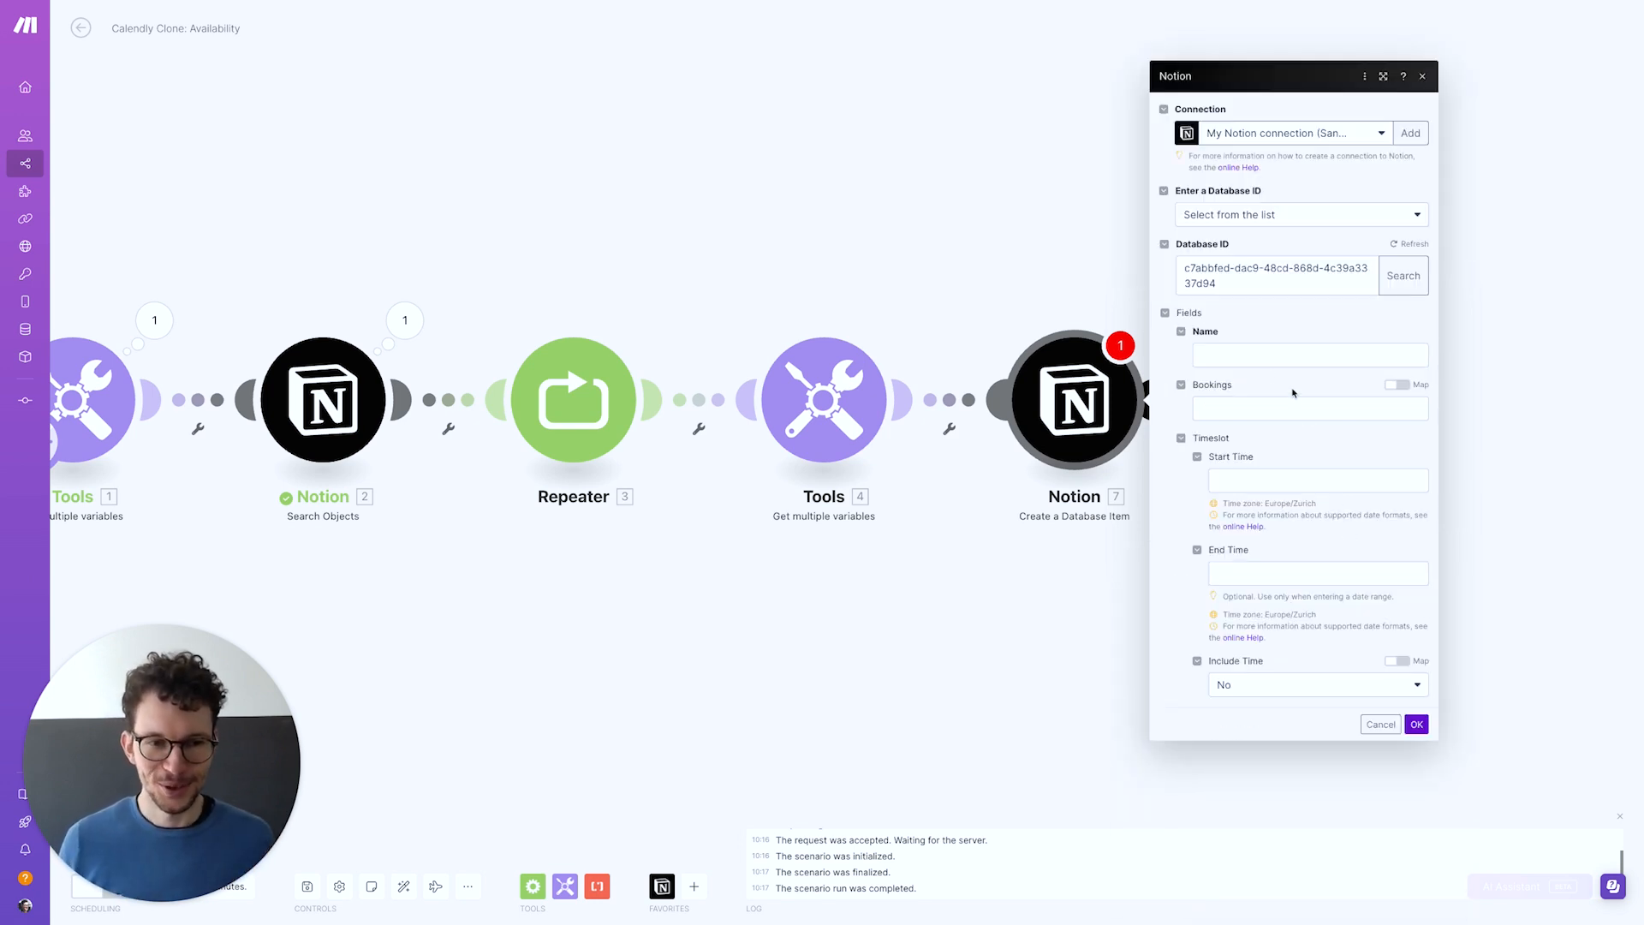
click(1293, 355)
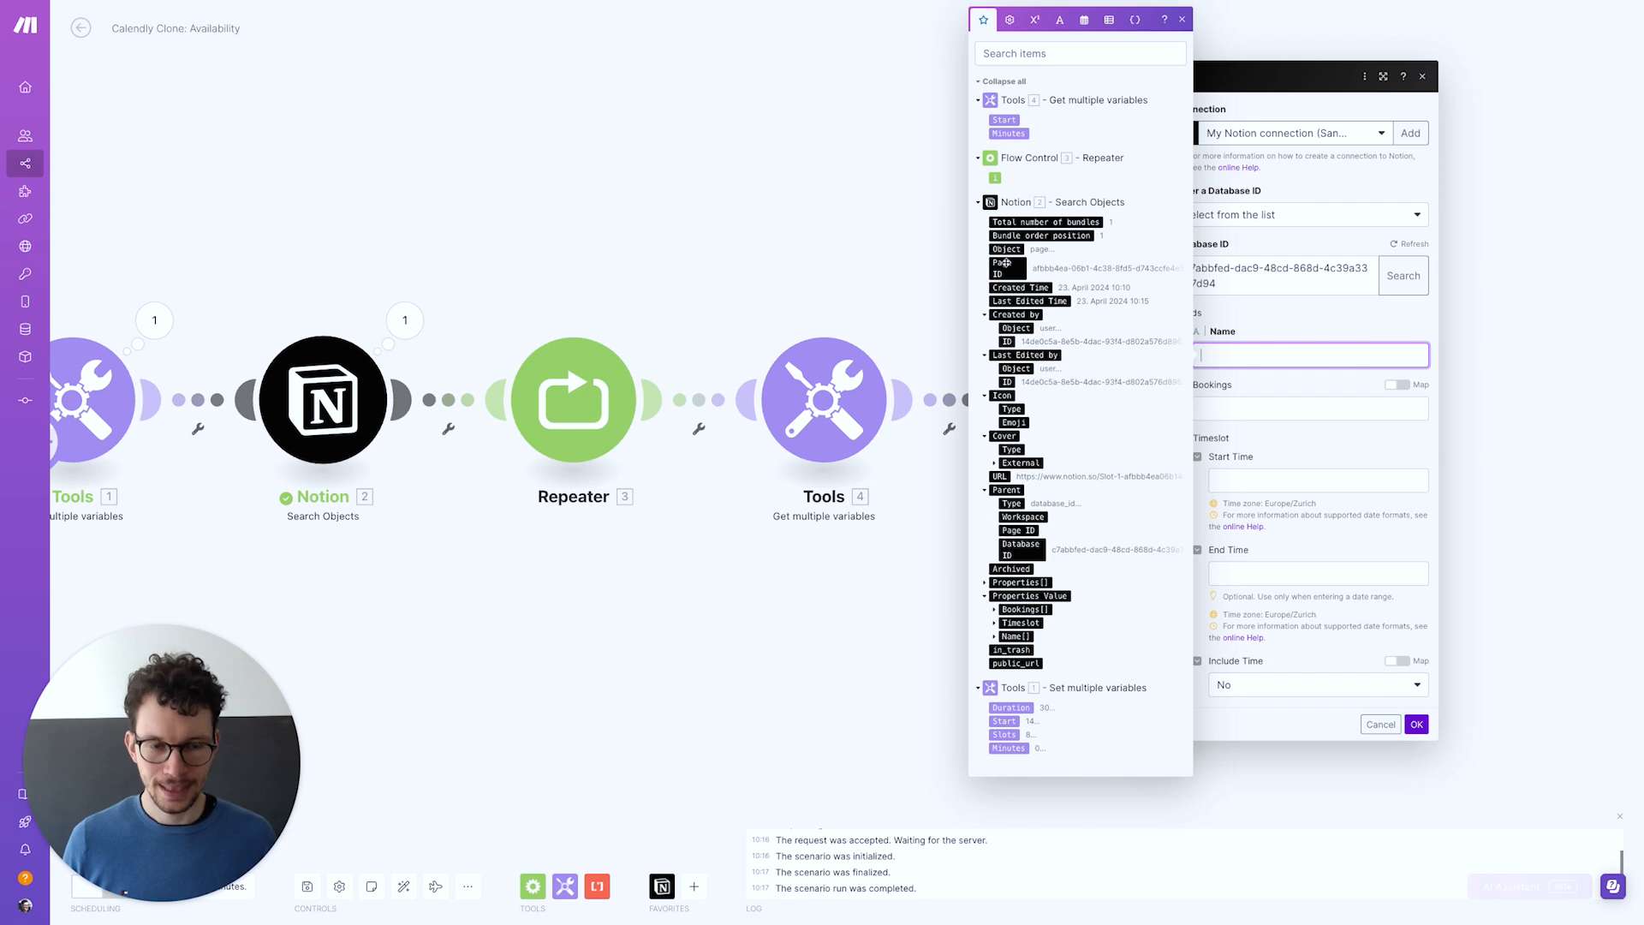
Set the item Name to 'Slot' plus the Repeater counter and insert addDays into Start Time
text(Slot)
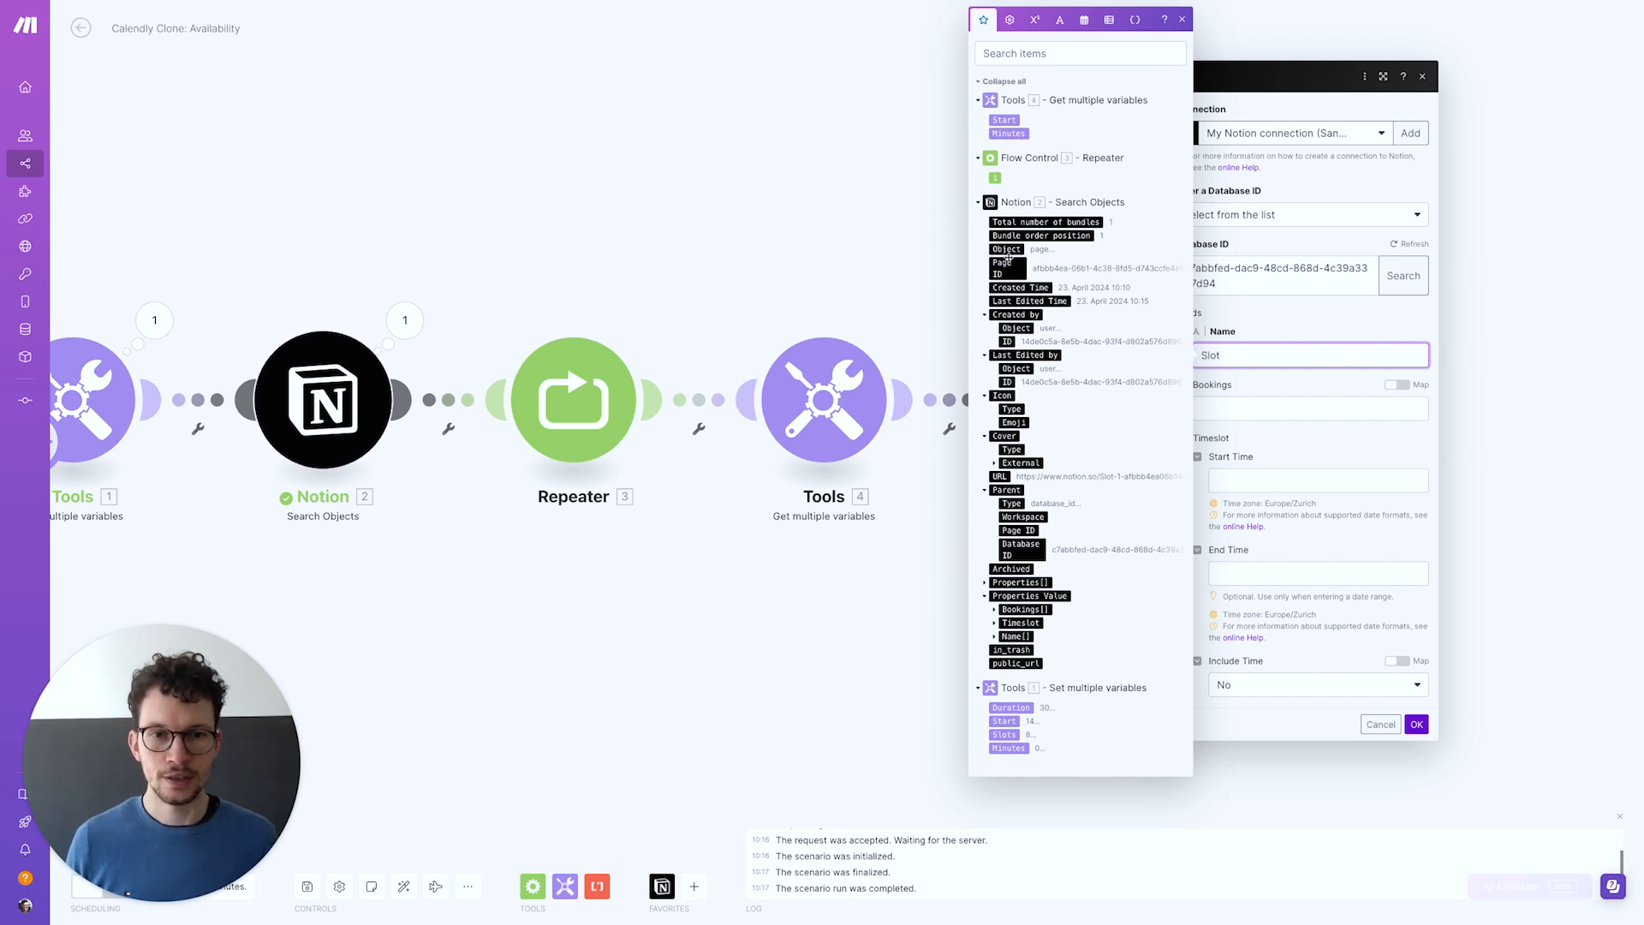
click(995, 179)
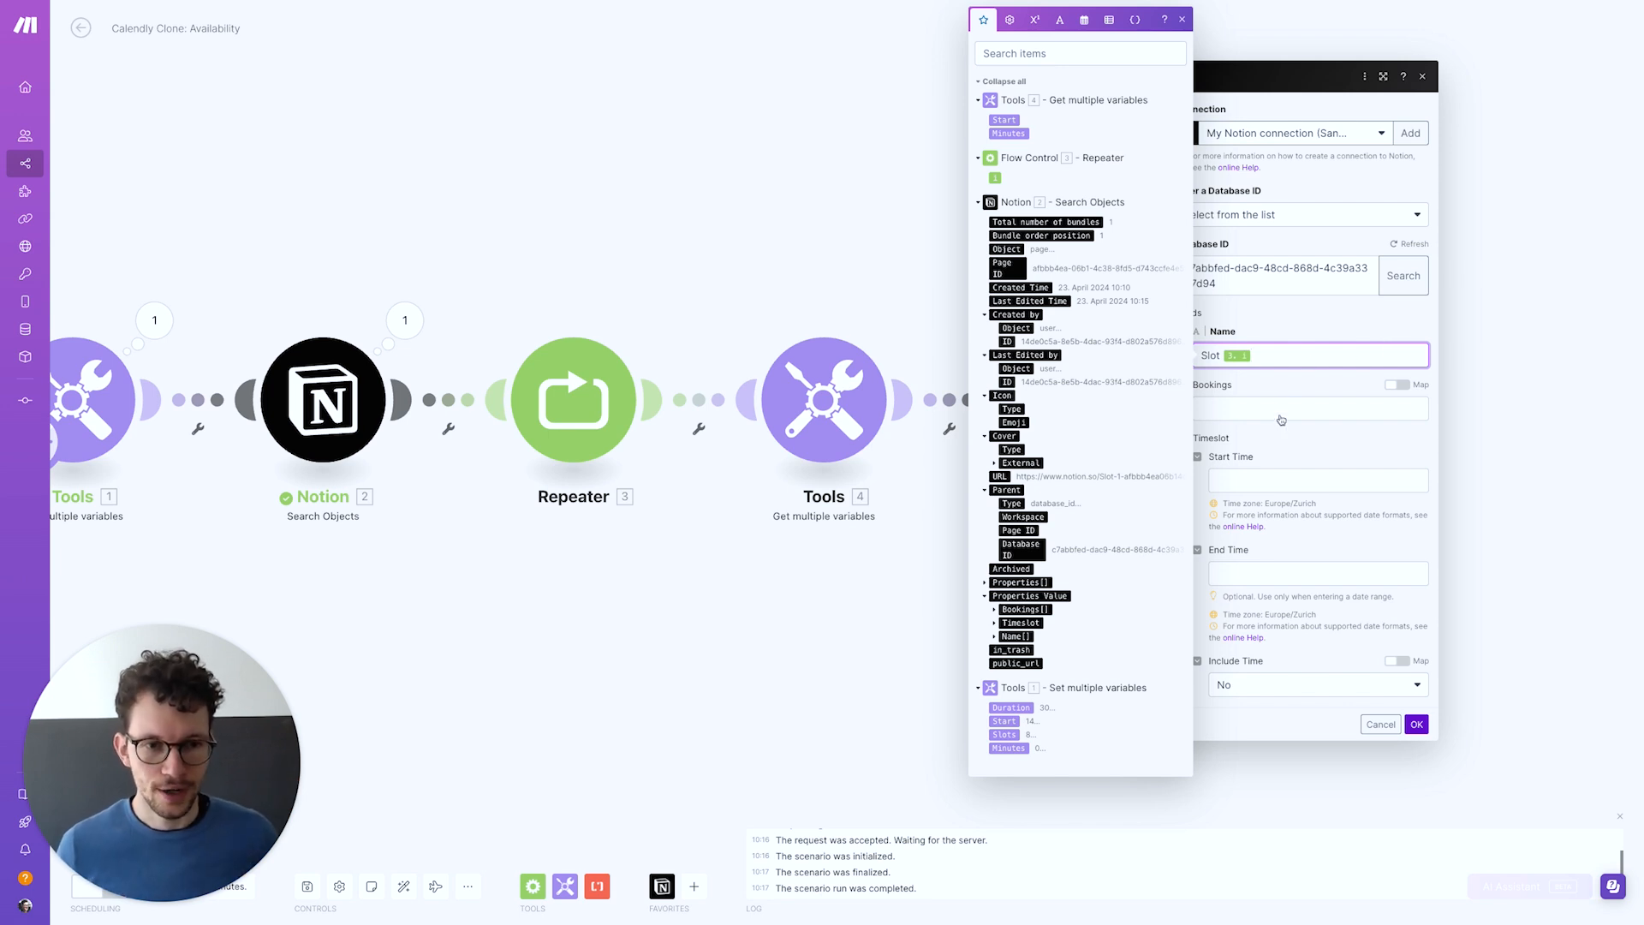
click(1234, 464)
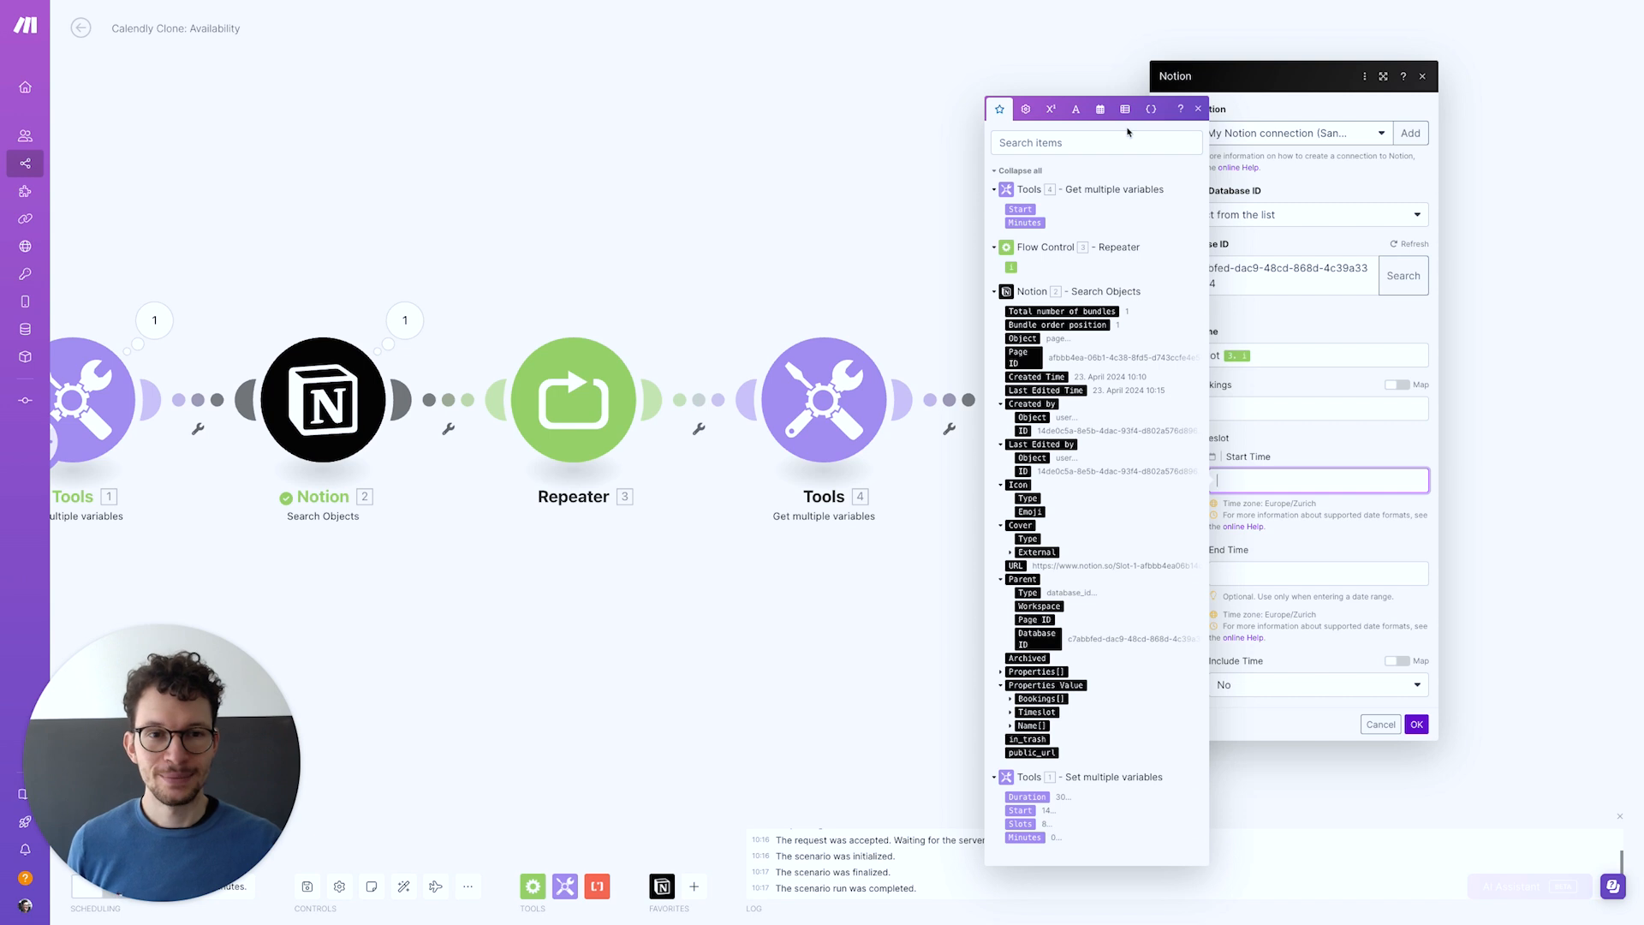
click(1101, 110)
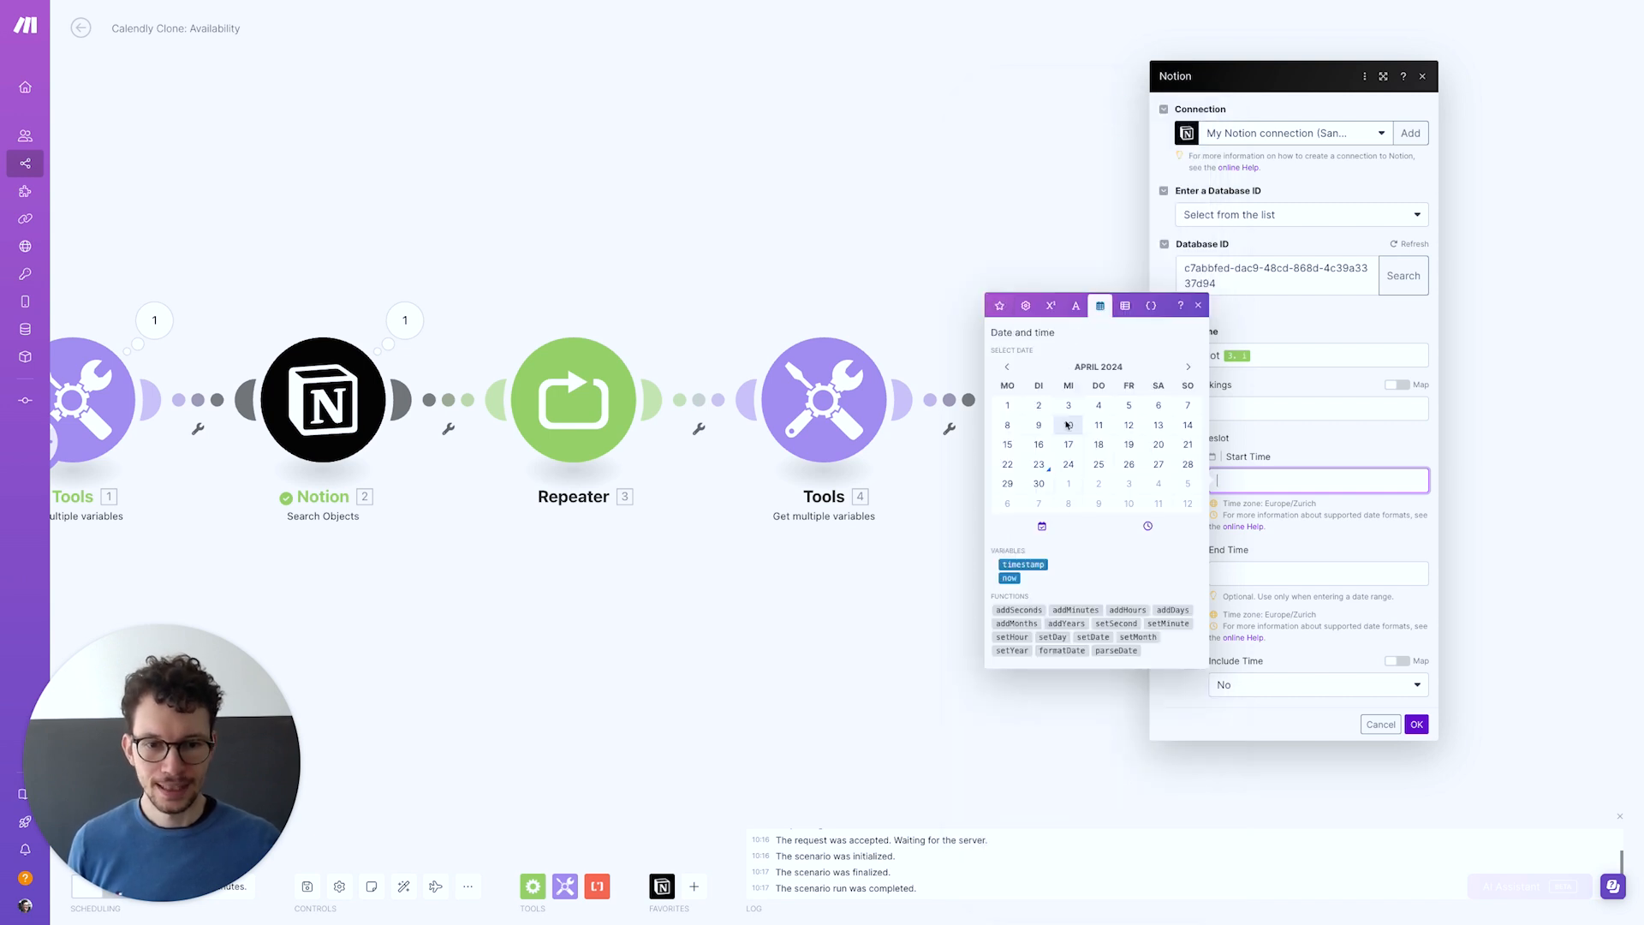
click(1165, 609)
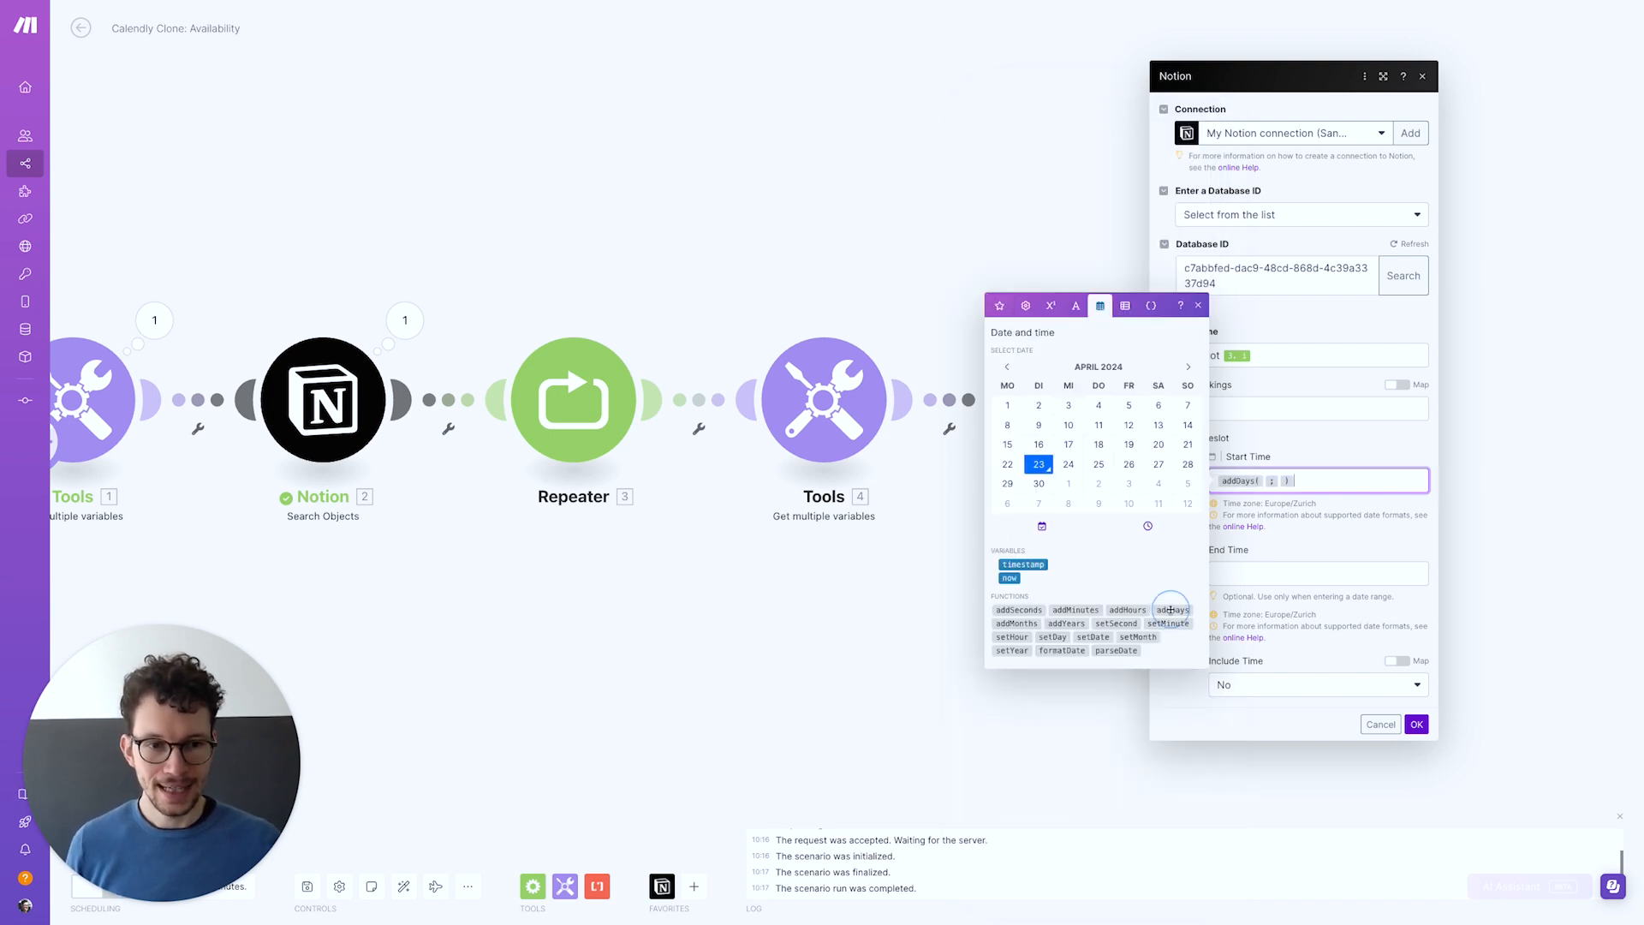
Fill addDays with the found page's Timeslot Start and 1, then cut the whole formula
click(1267, 478)
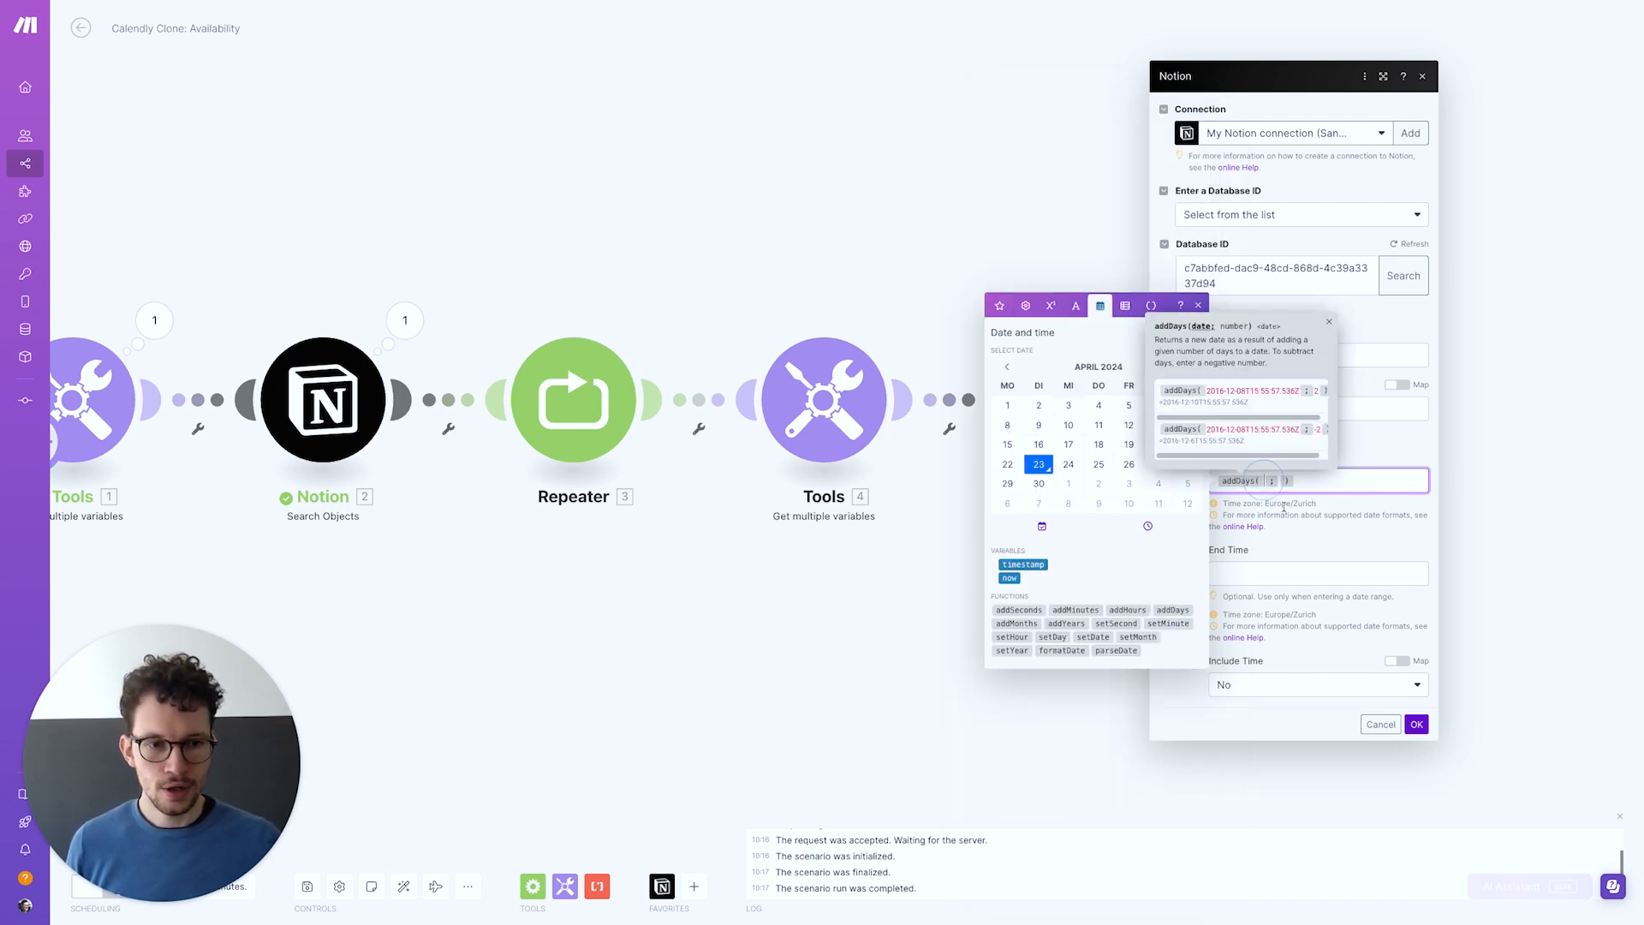
click(999, 306)
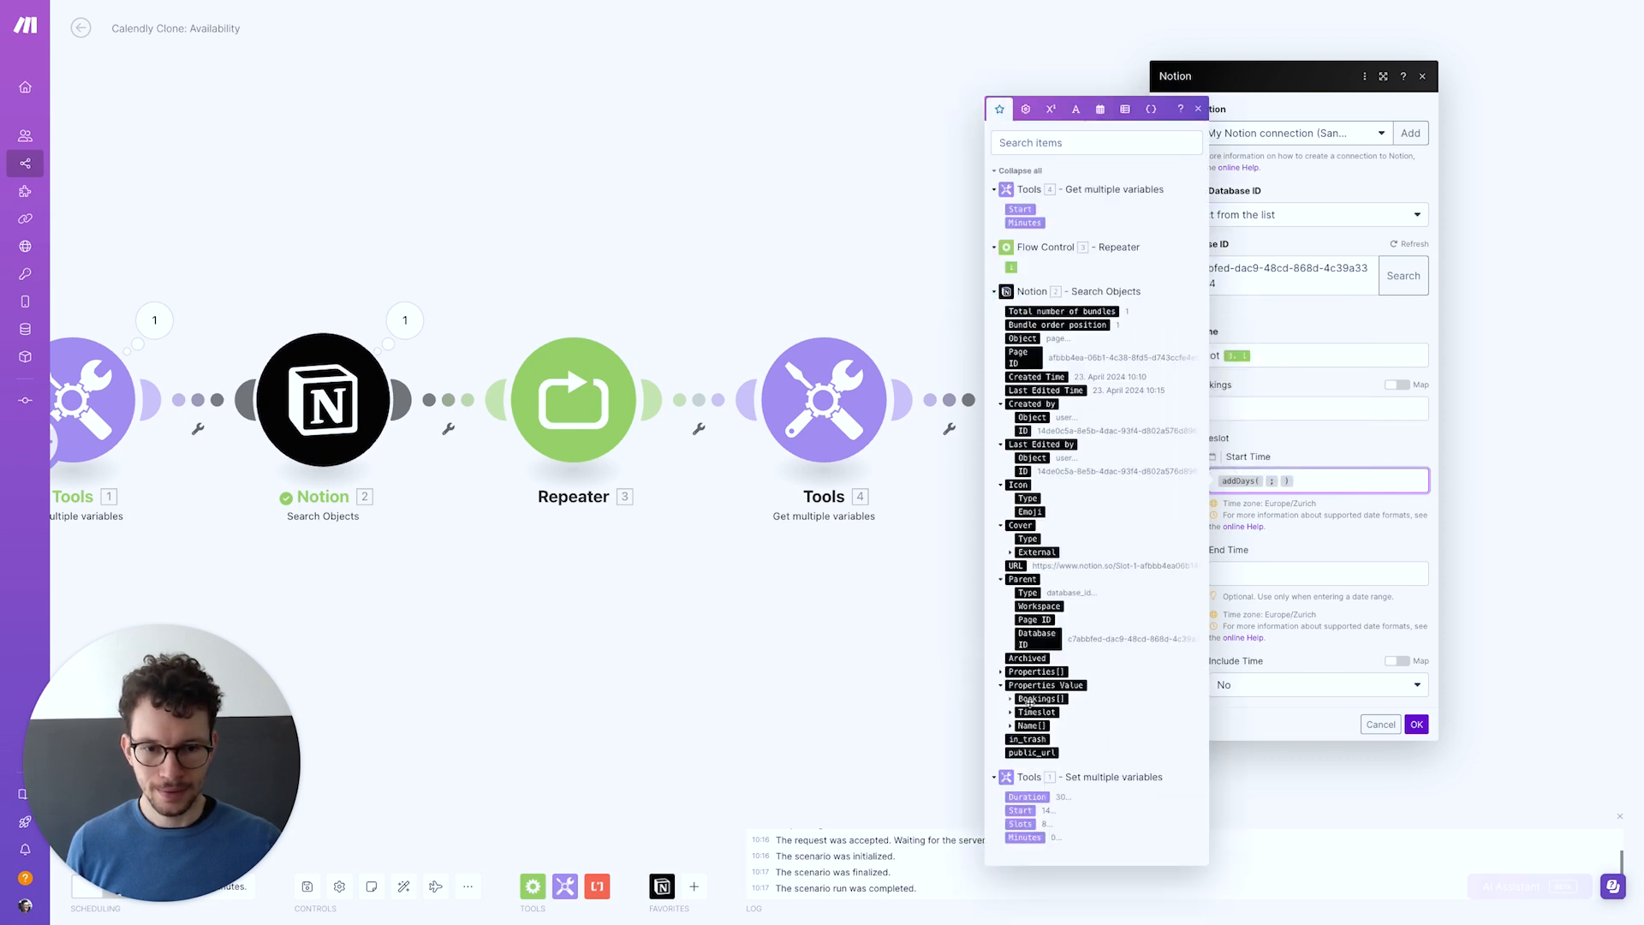
click(1012, 713)
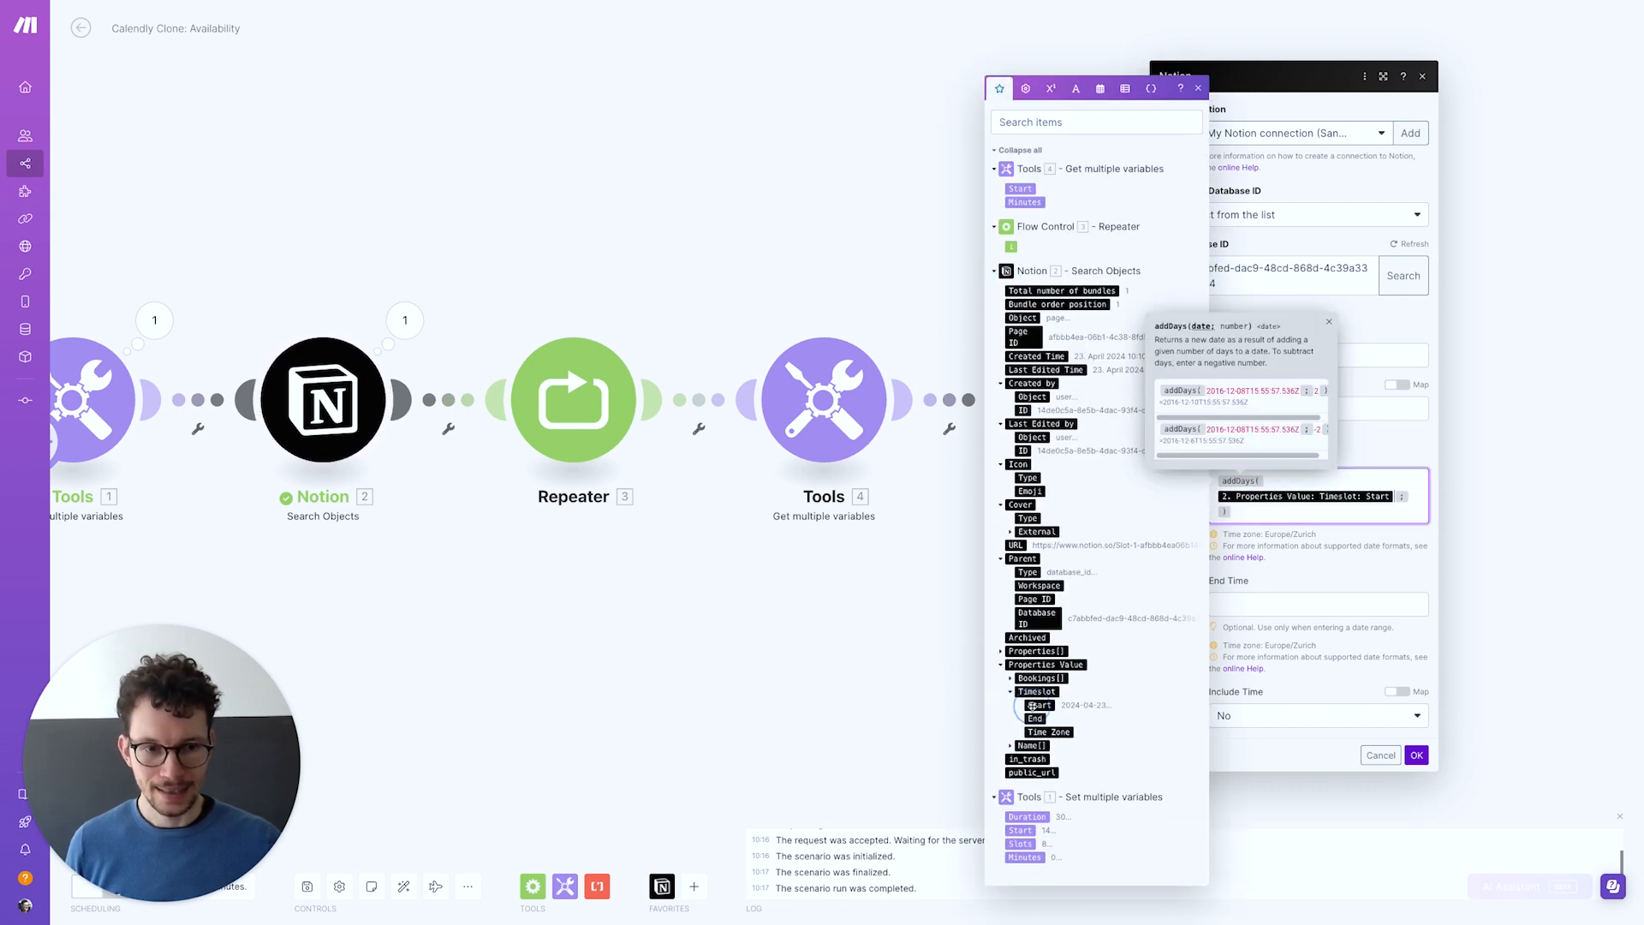
click(1036, 705)
text(1)
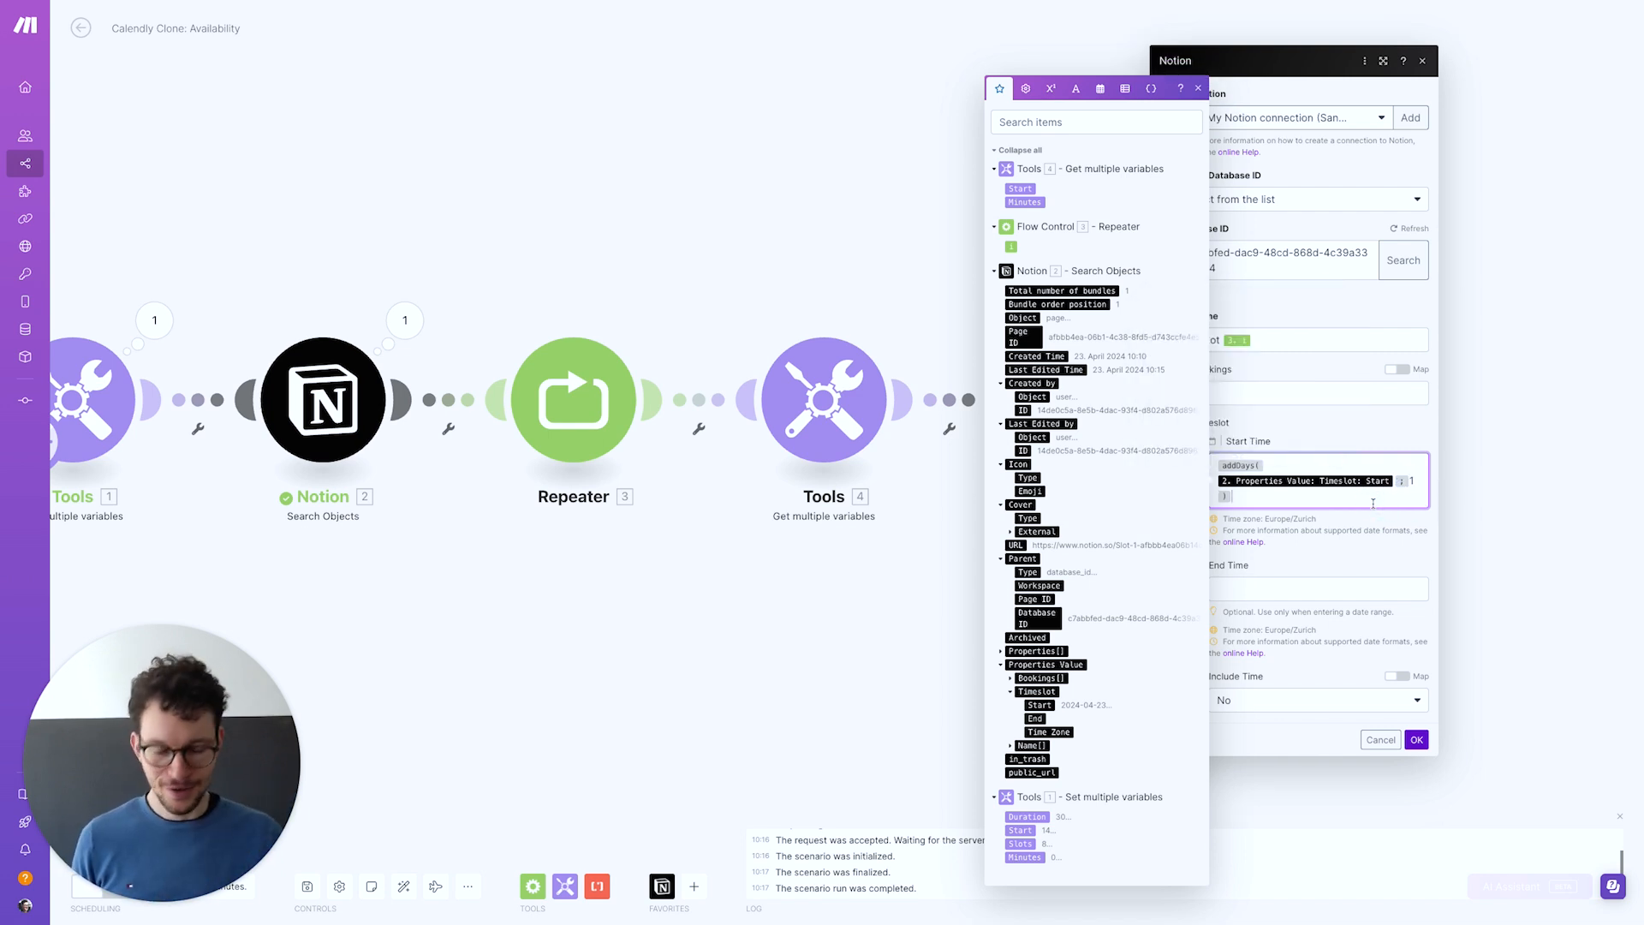
key(super+a)
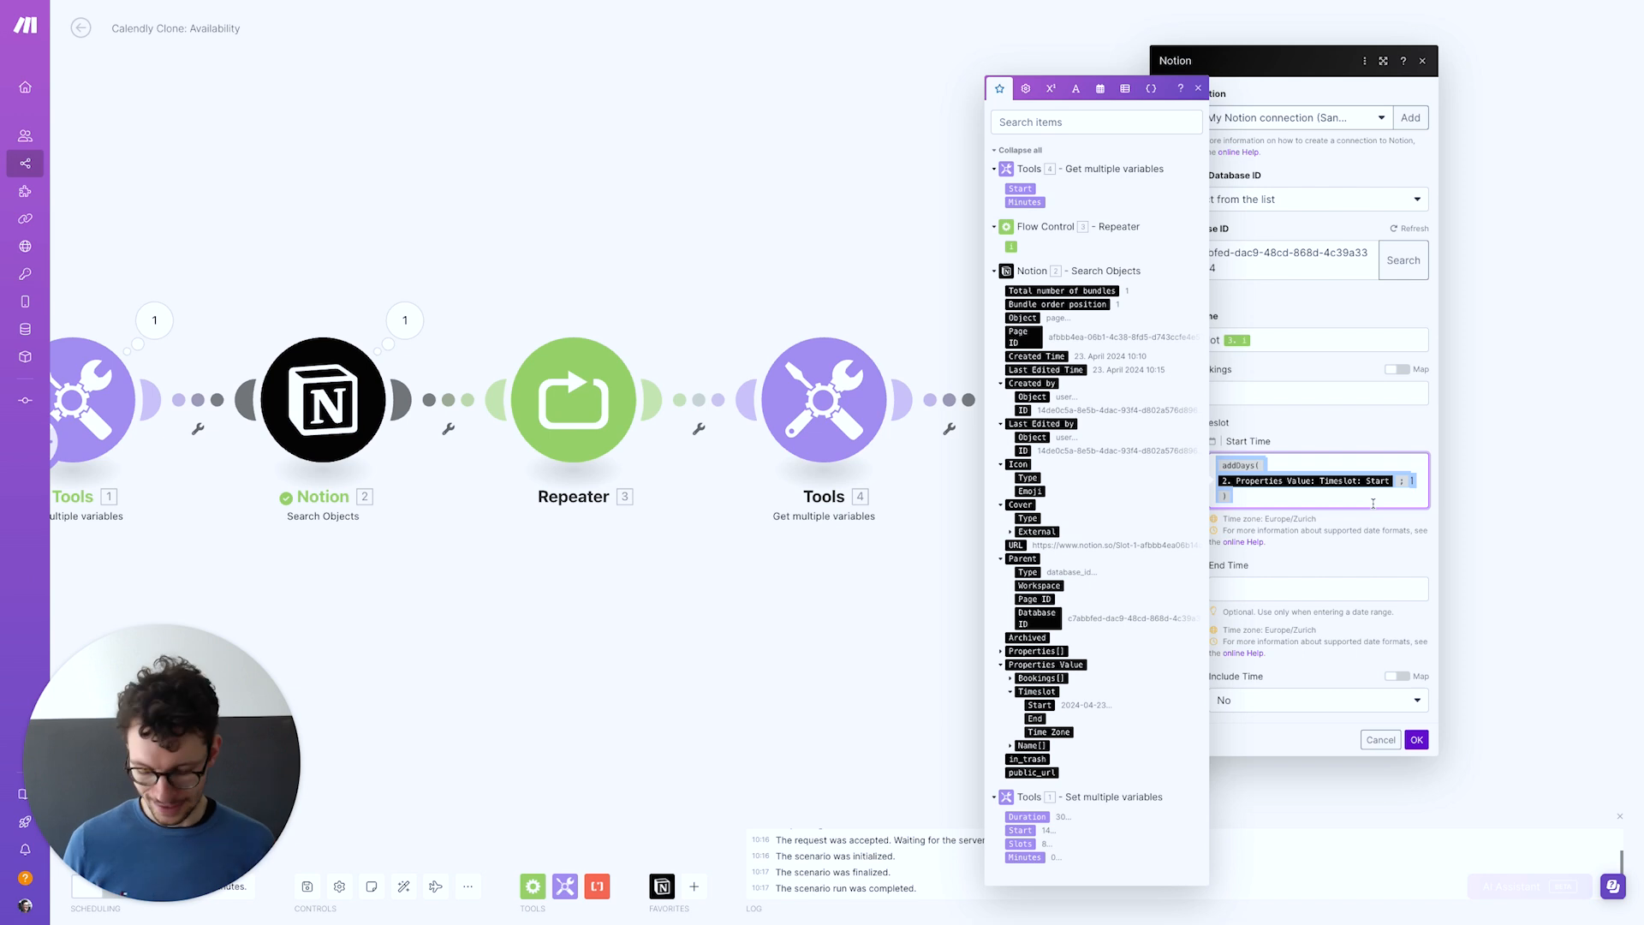
key(super+x)
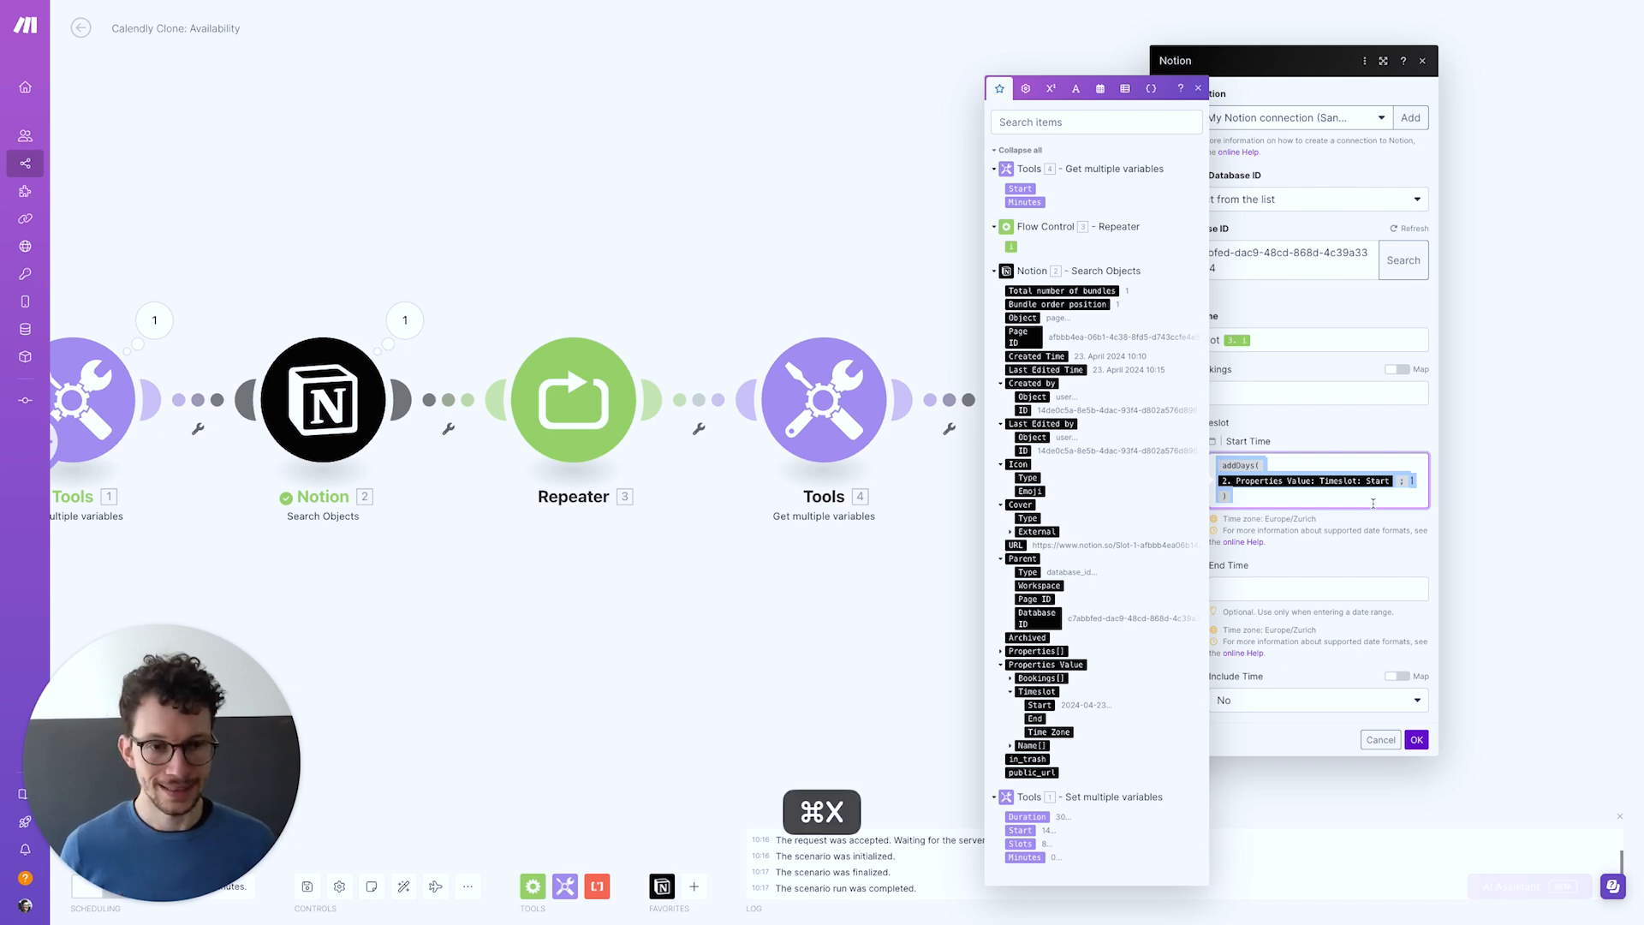
Wrap the addDays formula in setHour using the Tools step's Start, then cut it
click(1103, 90)
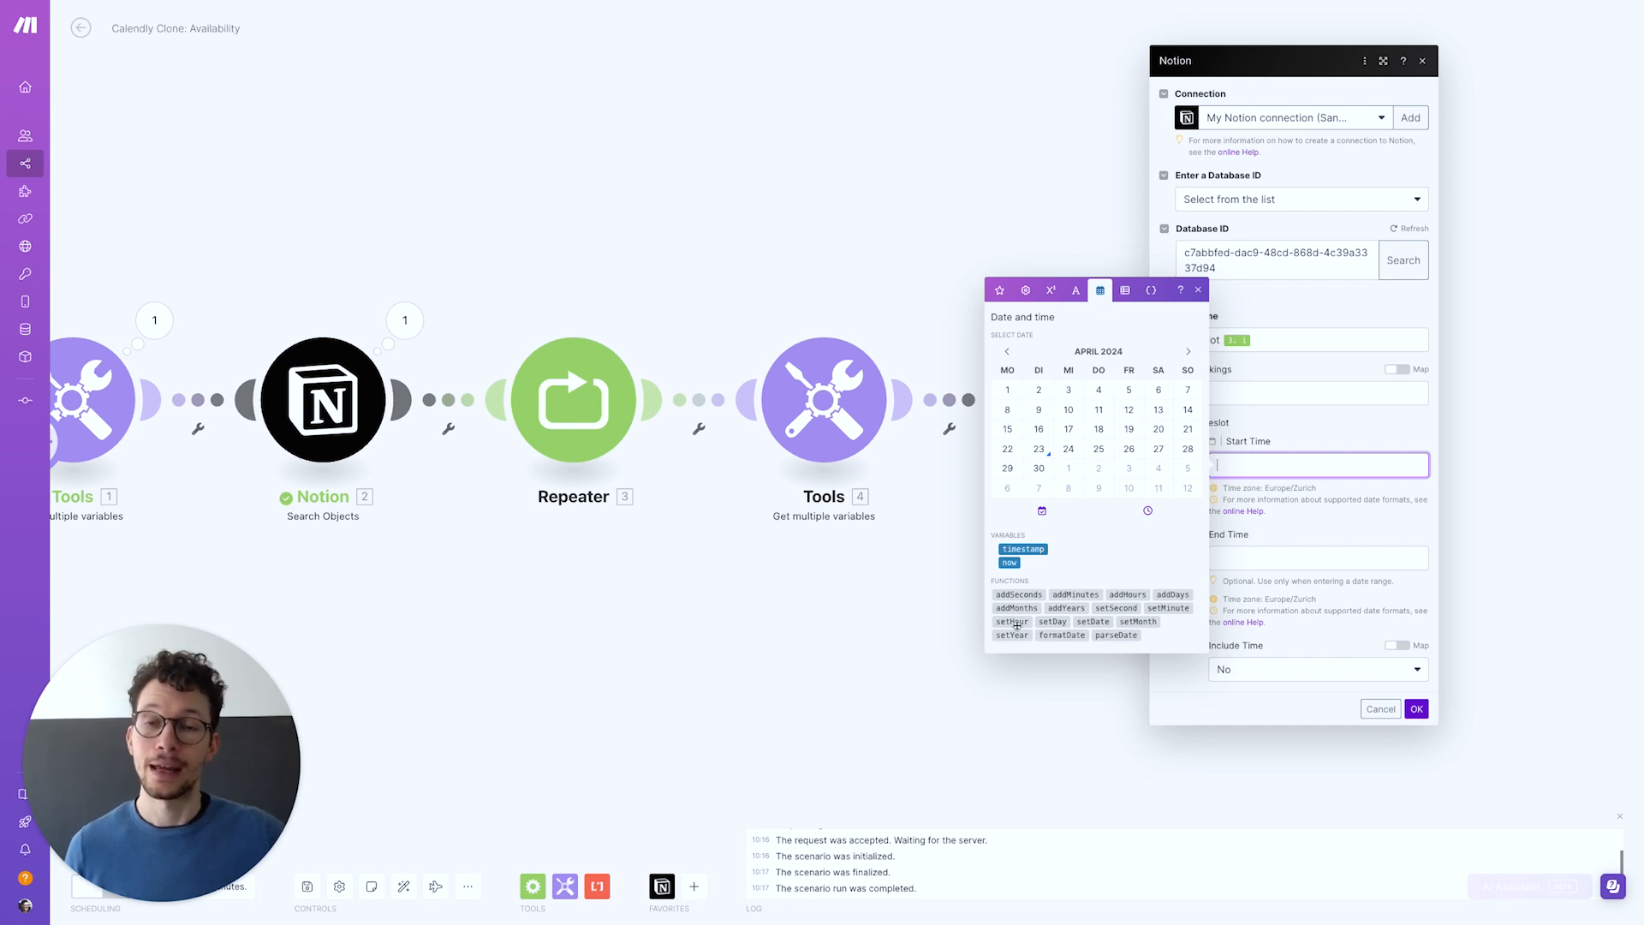
mouse_move(1016, 625)
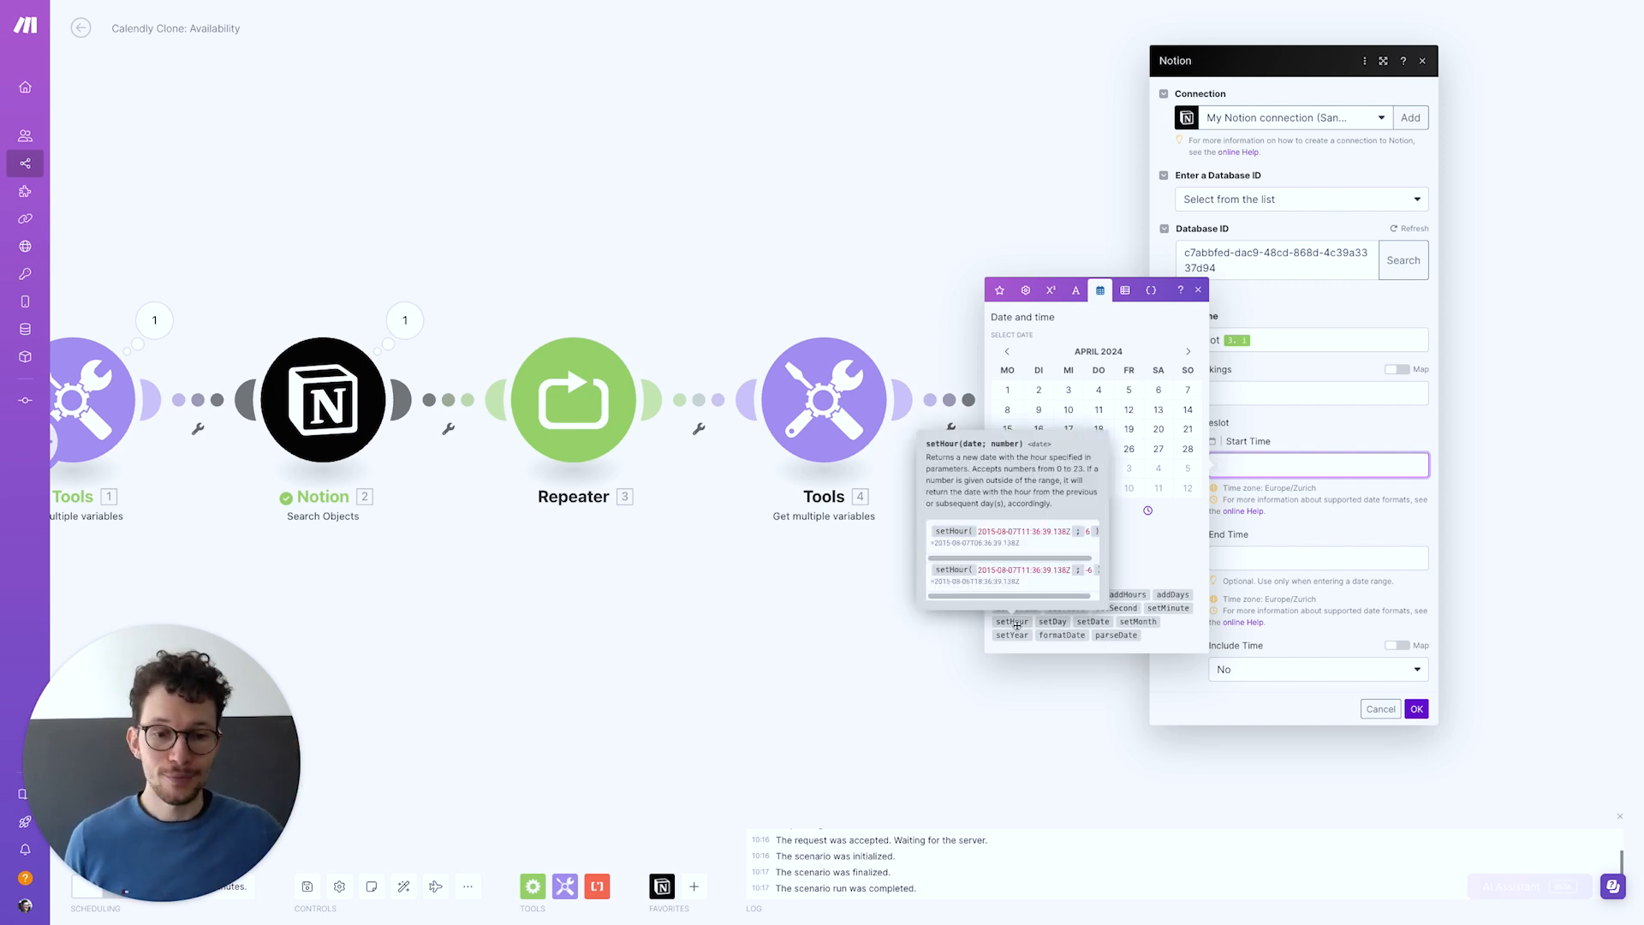
click(1017, 625)
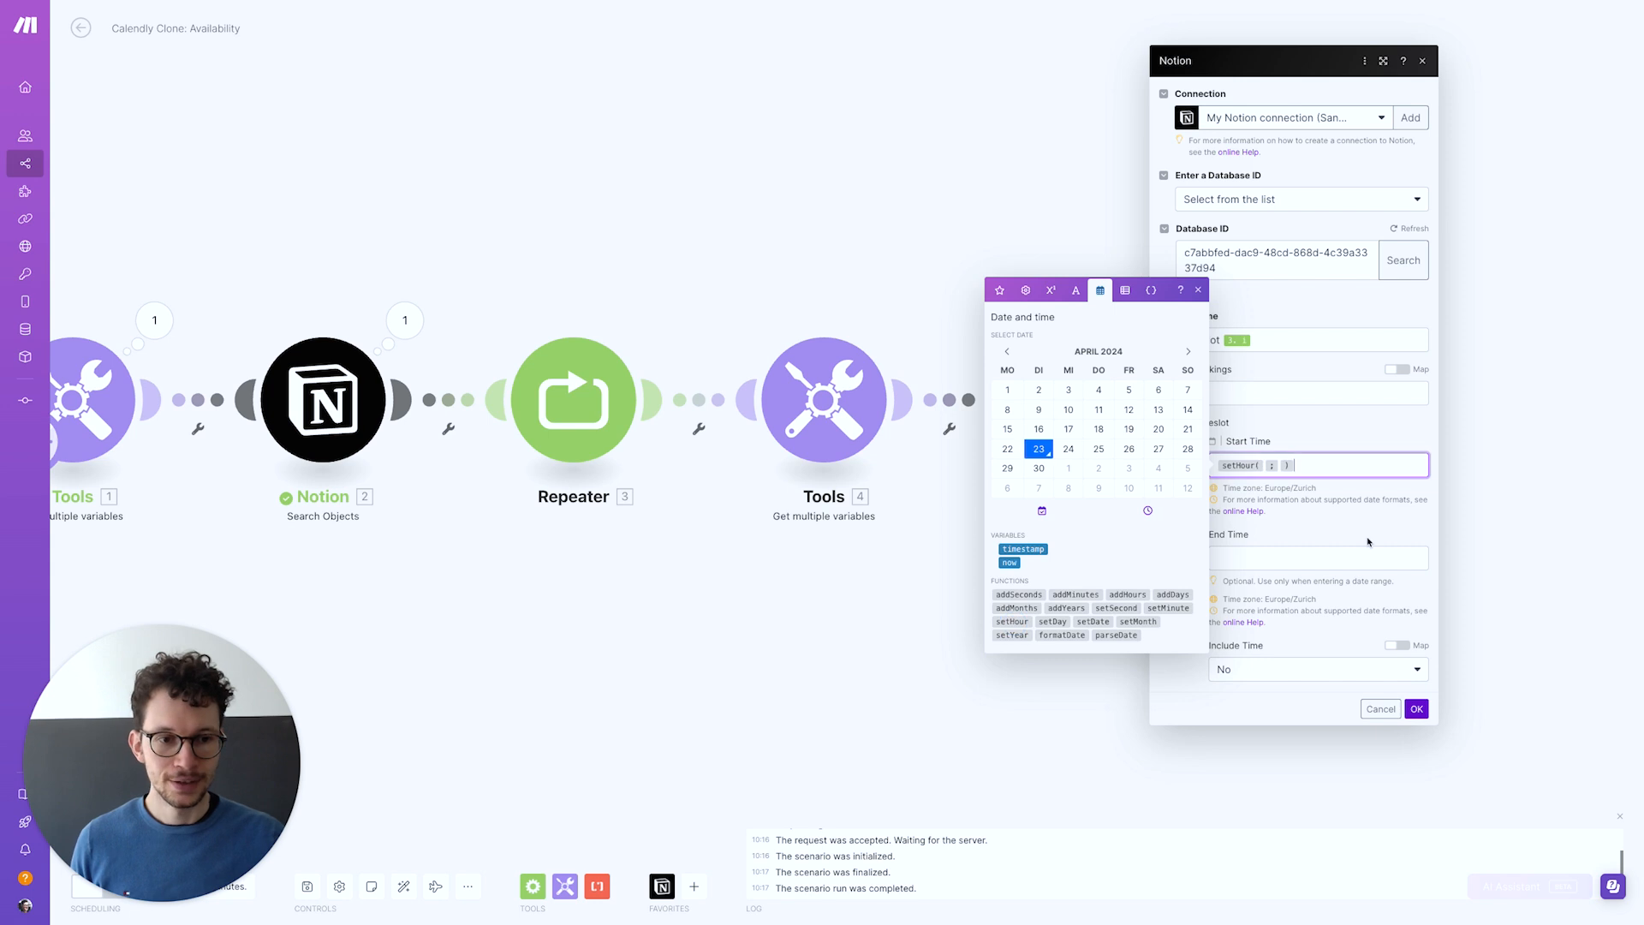
click(1266, 465)
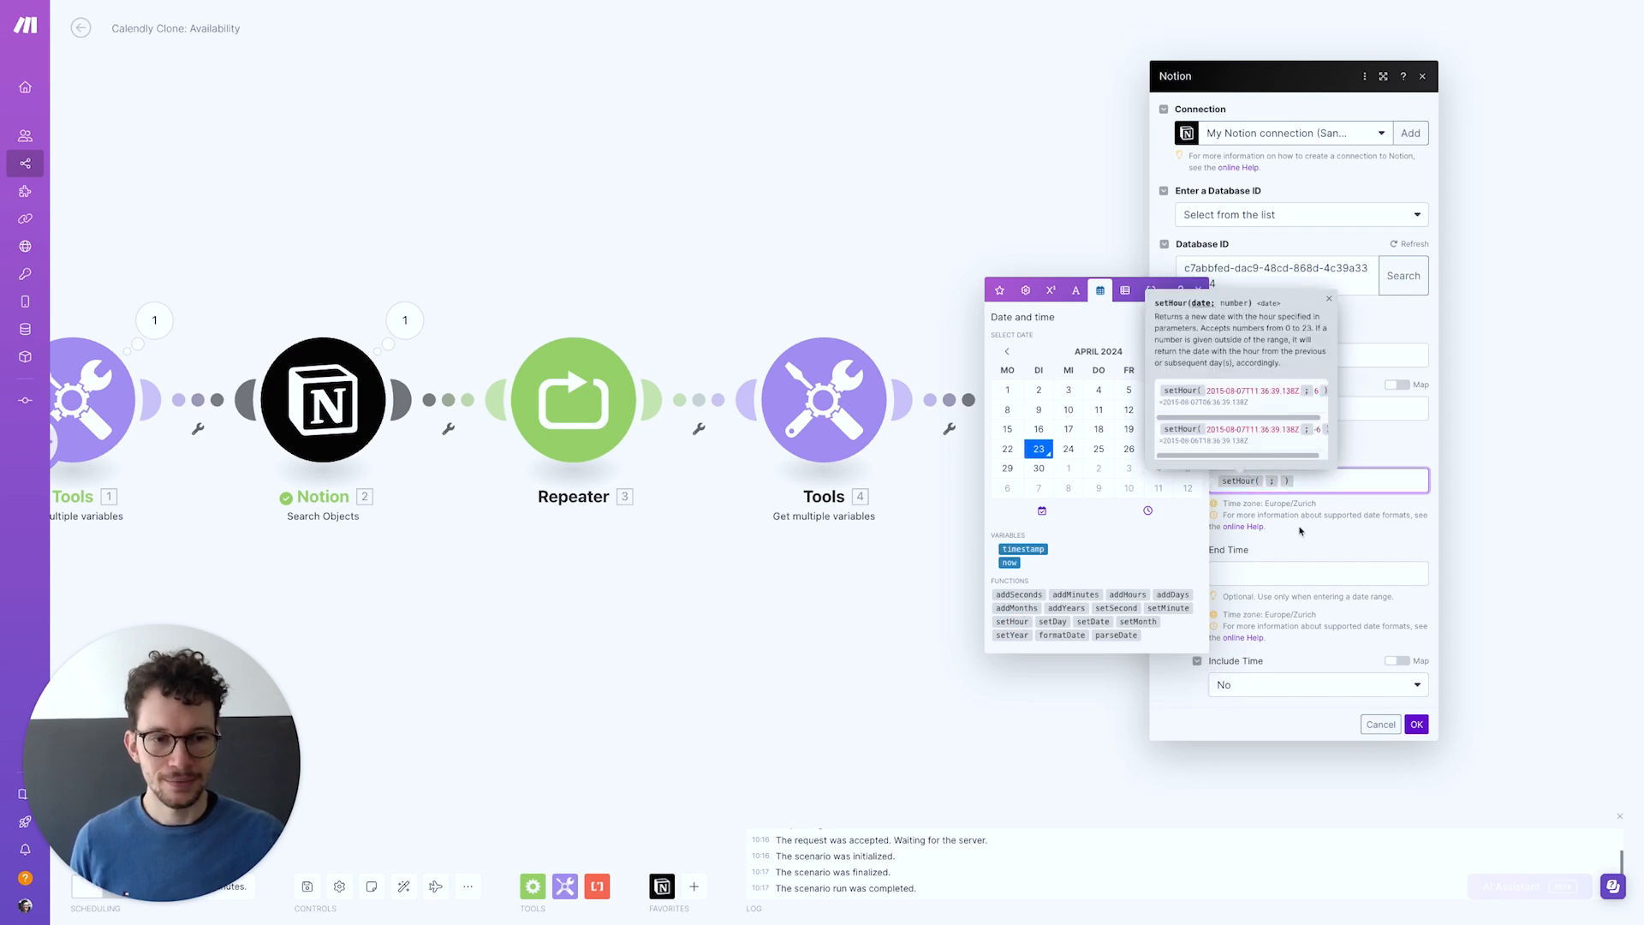
key(super+v)
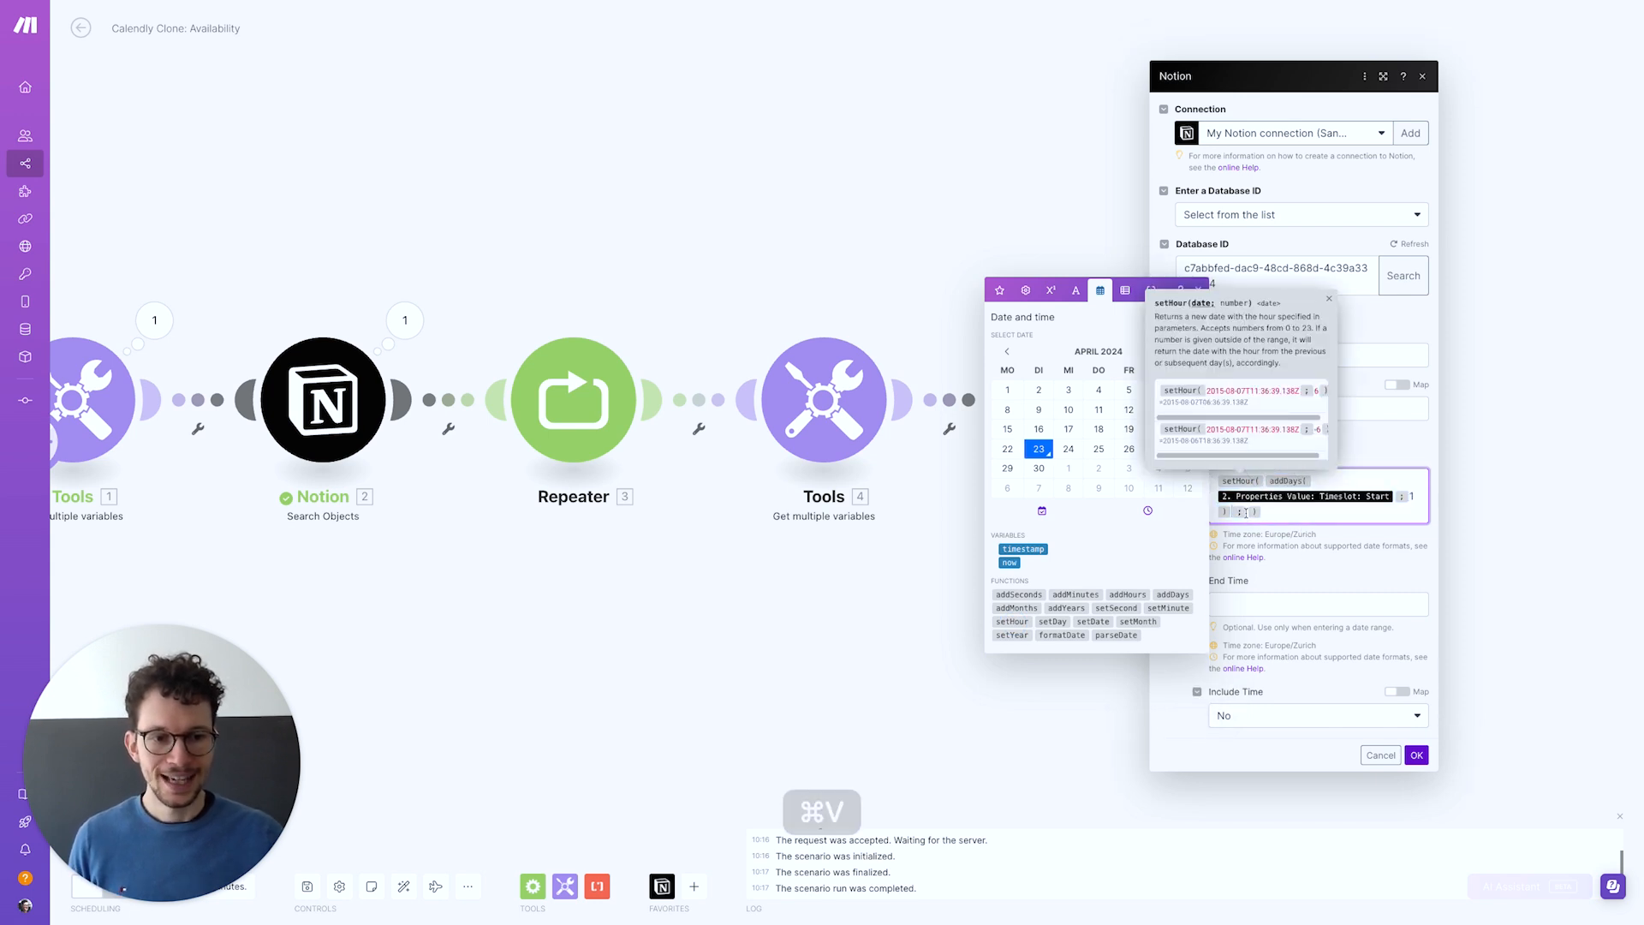
click(1000, 289)
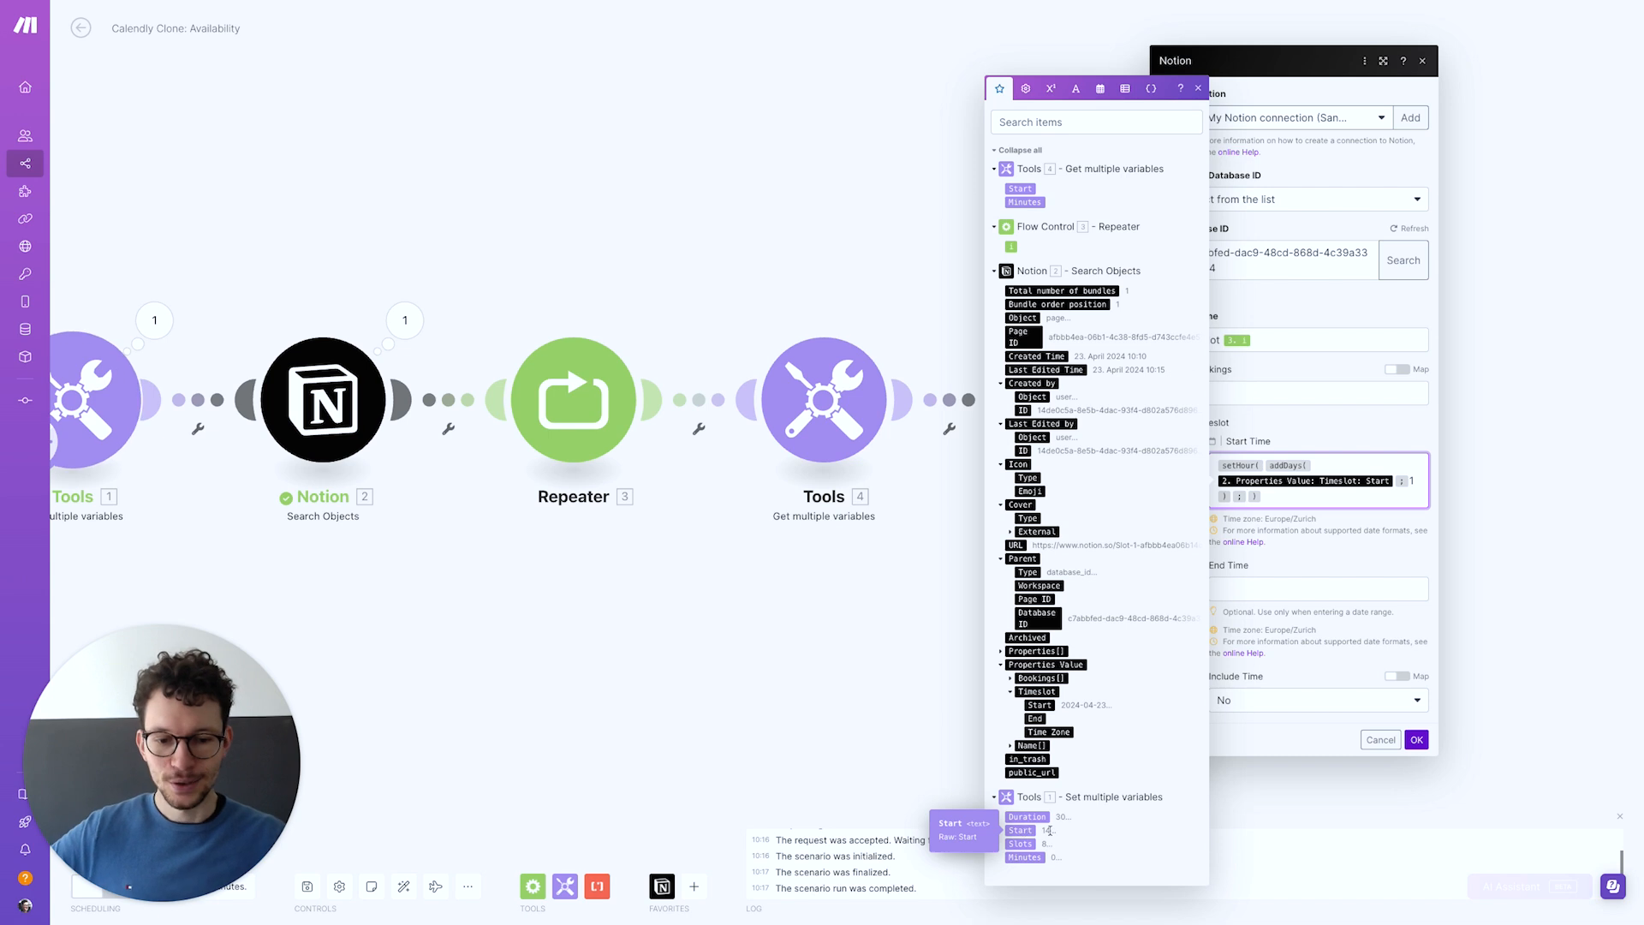
click(1023, 189)
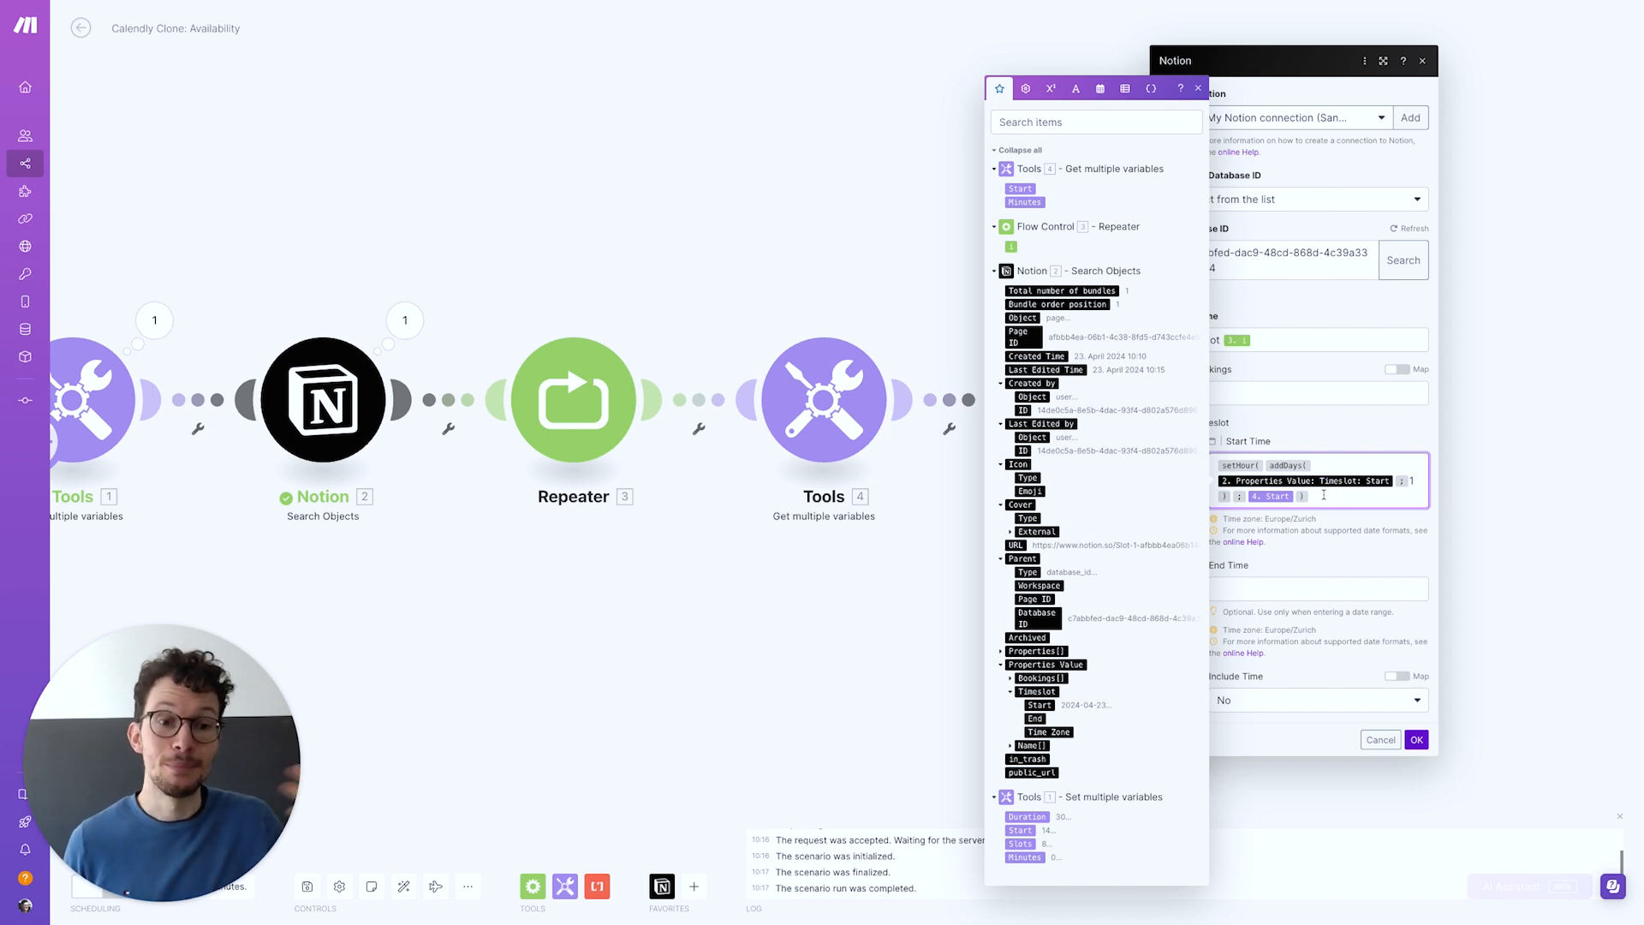
key(super+a)
key(super+x)
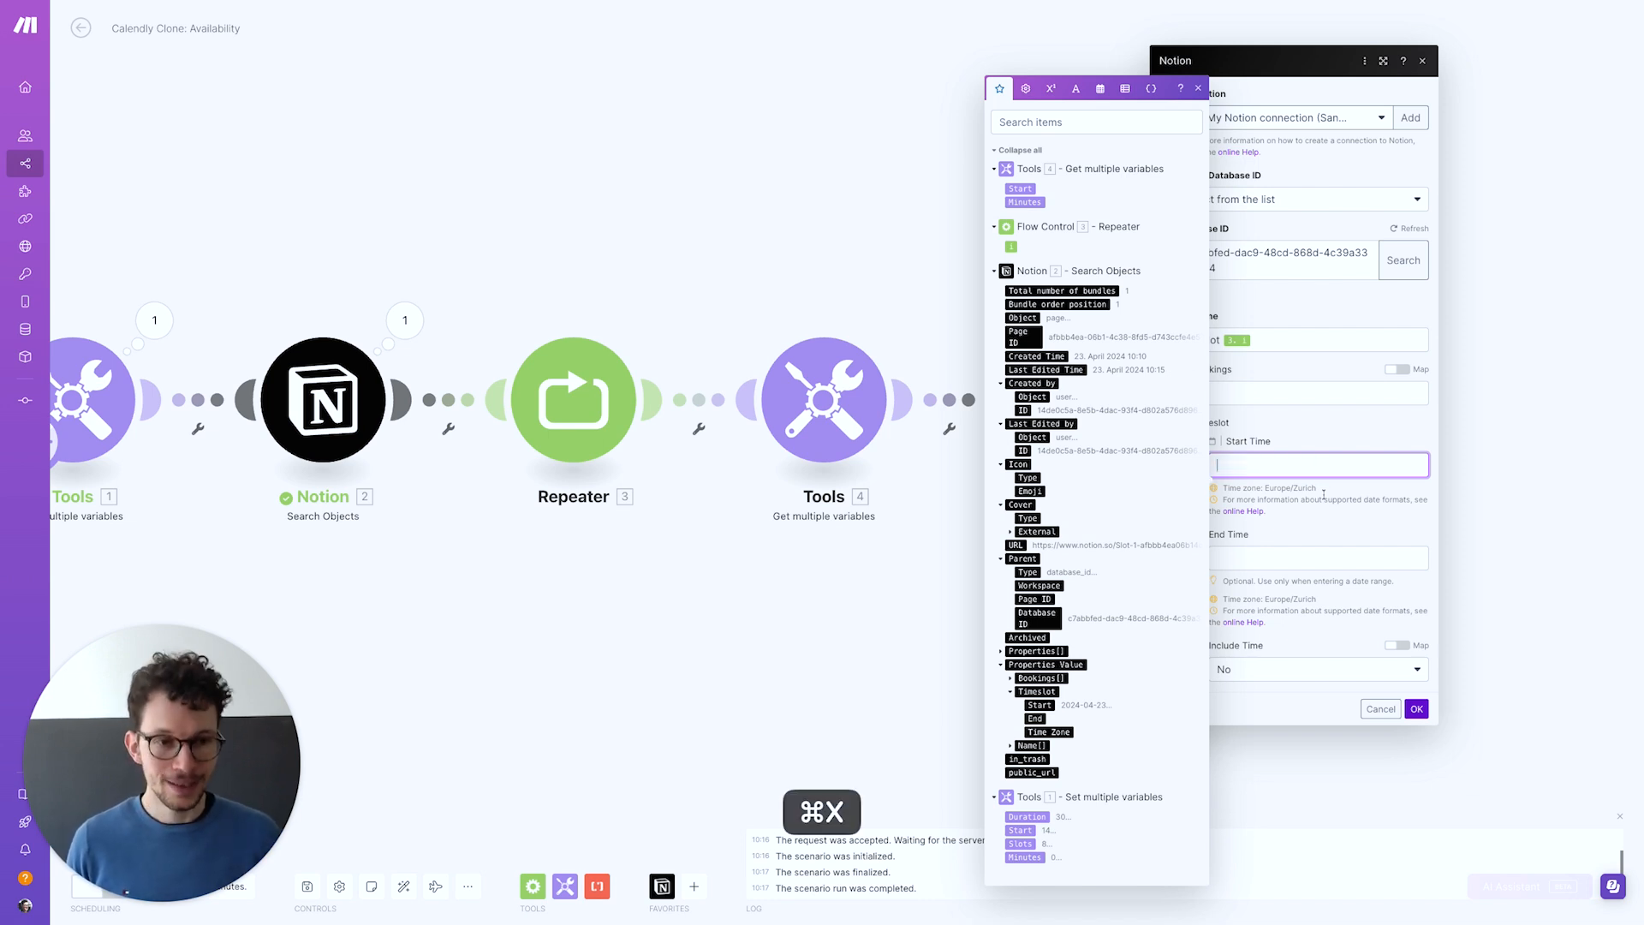
Wrap the setHour formula in setMinute using the Tools step's Minutes
click(1101, 88)
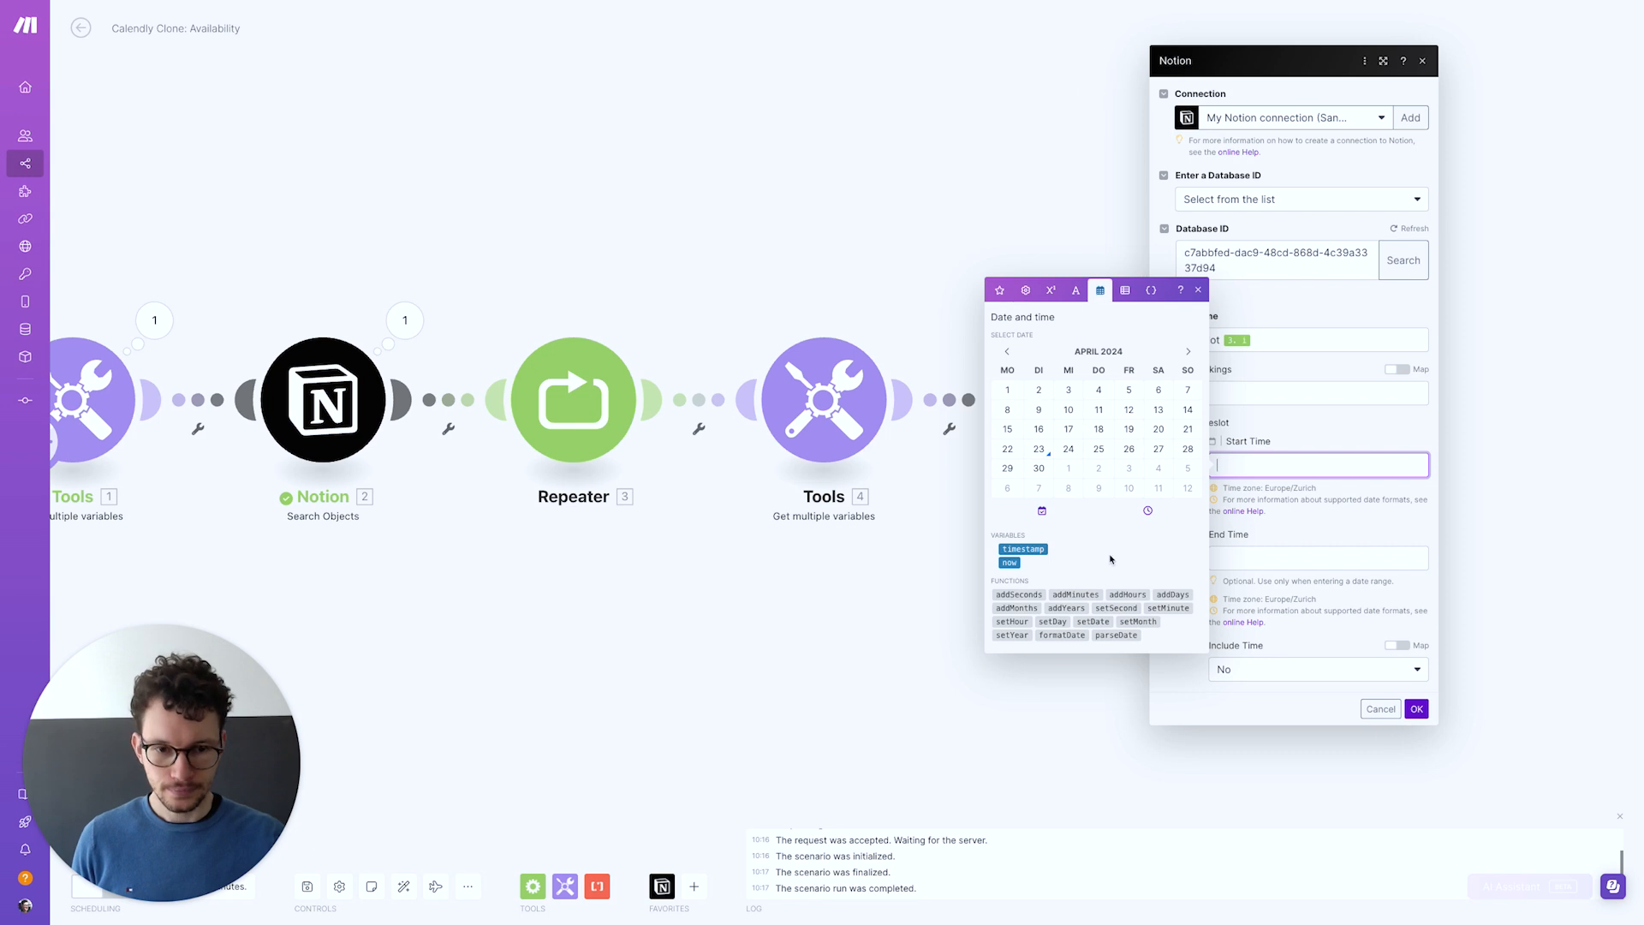
click(1169, 608)
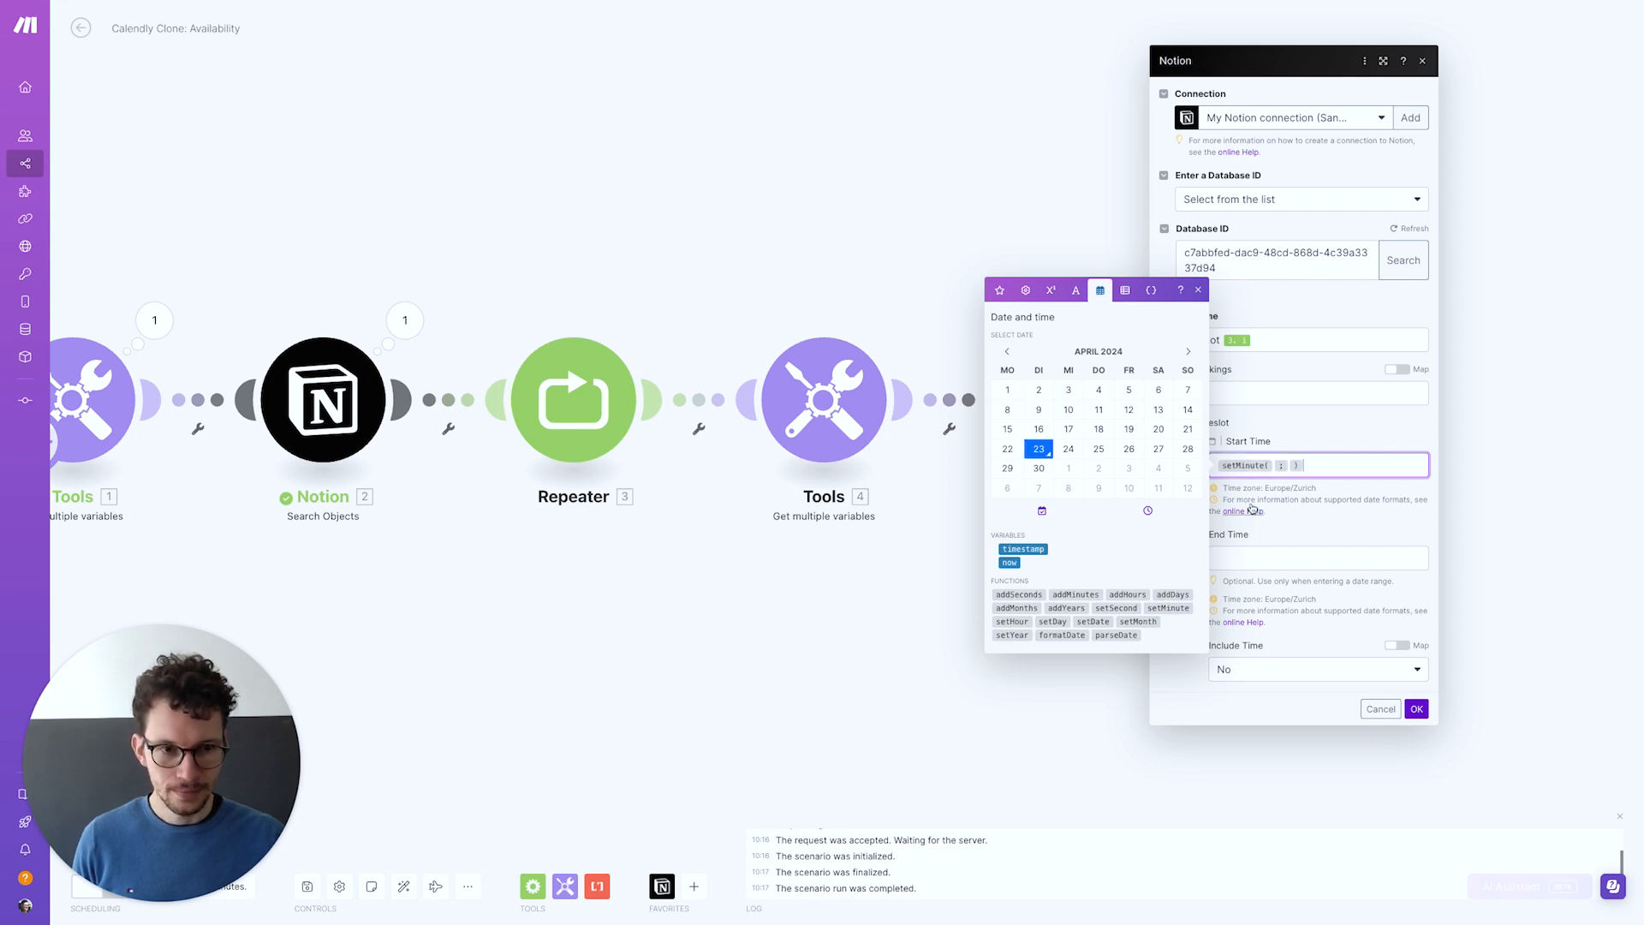
click(1281, 470)
key(super+v)
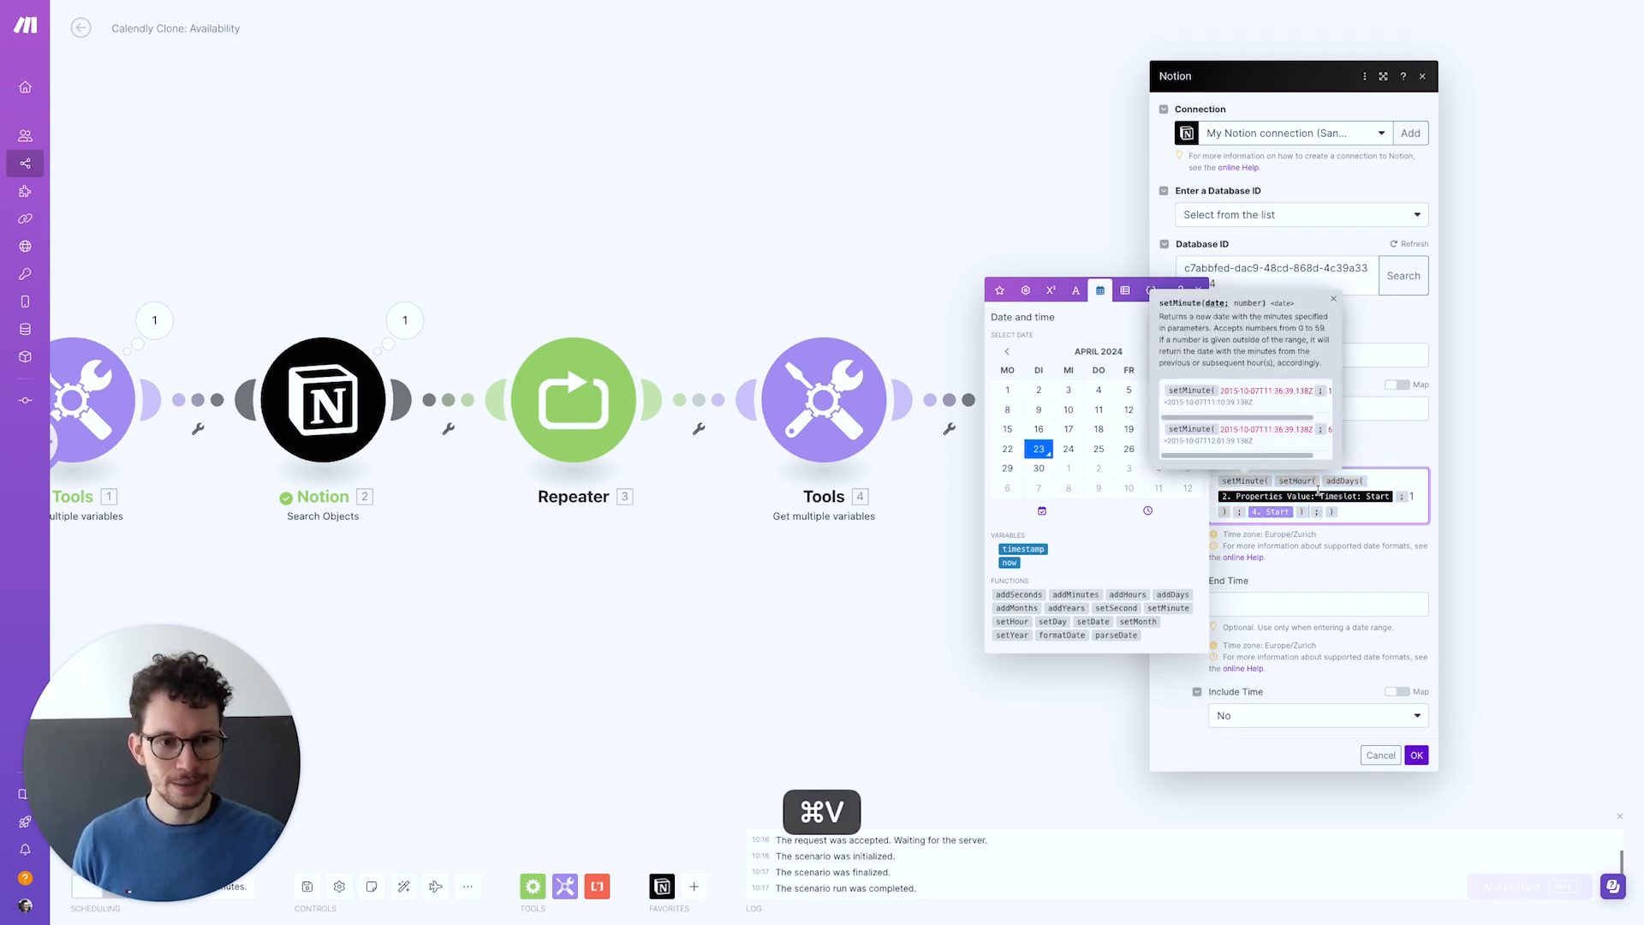
click(1321, 497)
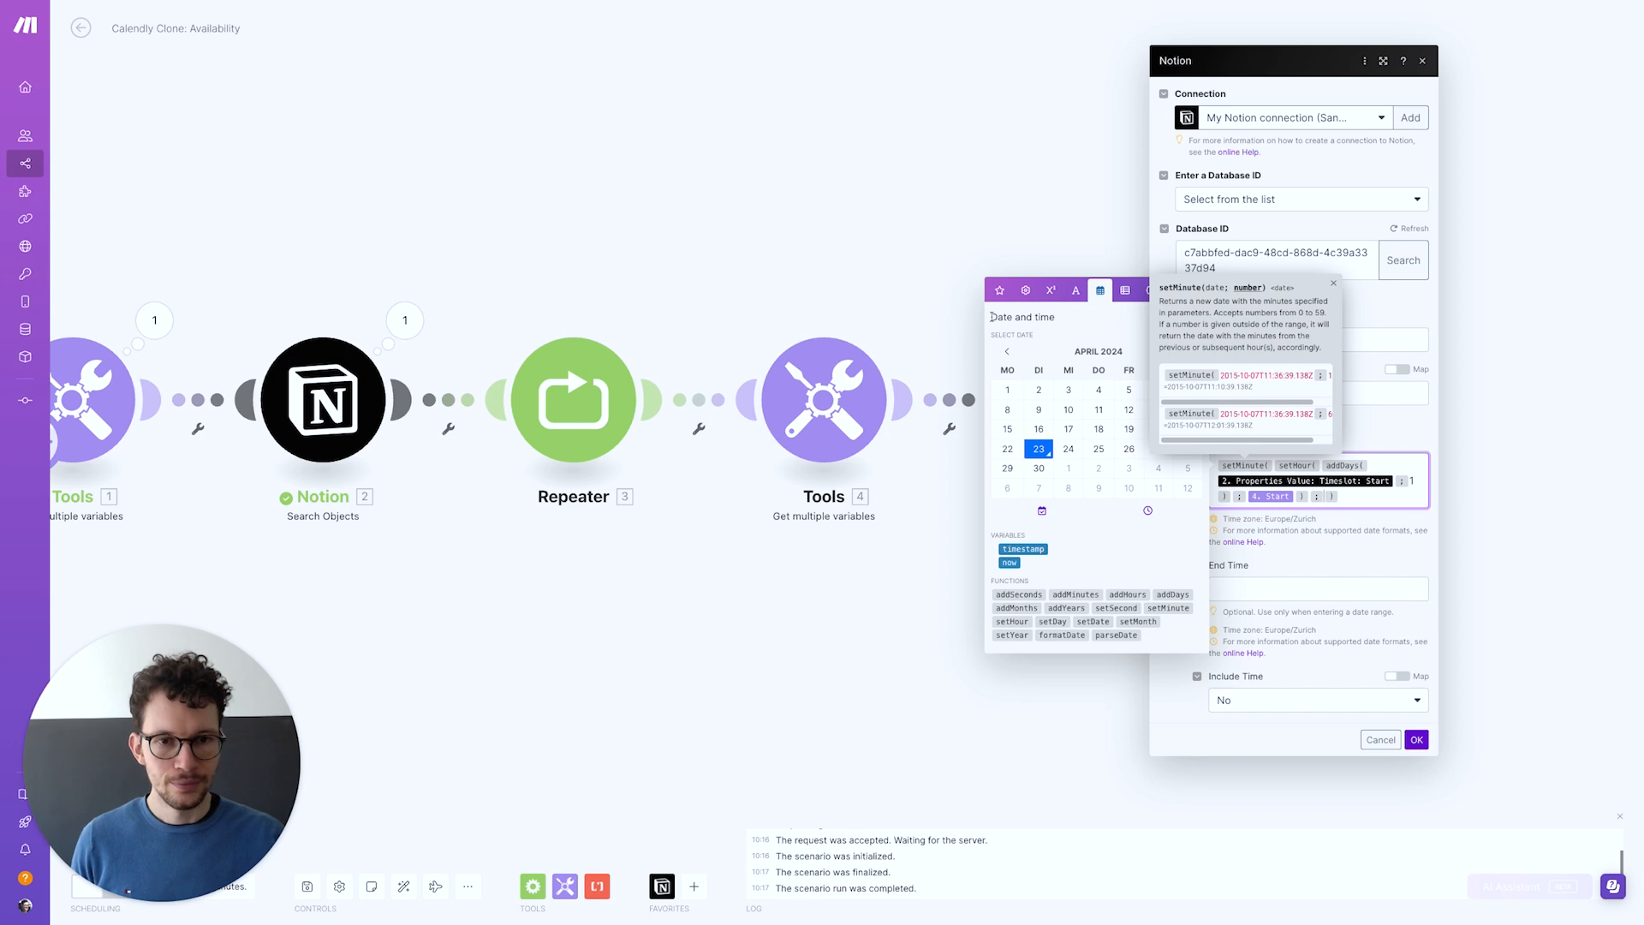
click(1001, 291)
click(1023, 202)
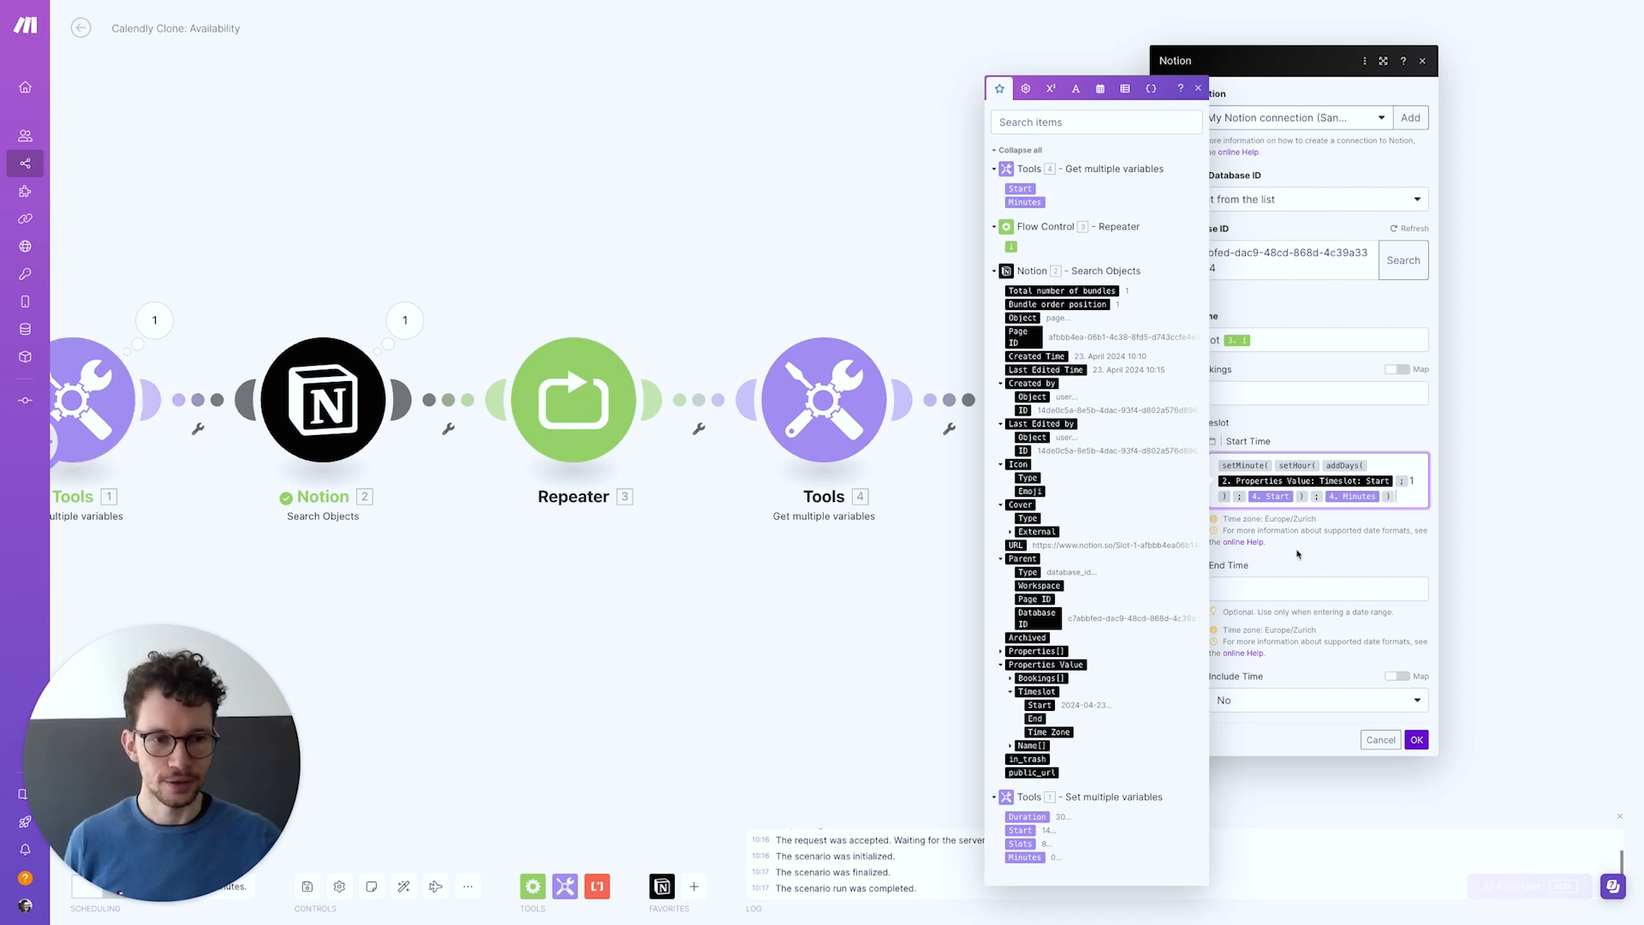
Set End Time to addMinutes of the copied Start Time formula plus 1. Duration
key(super+a)
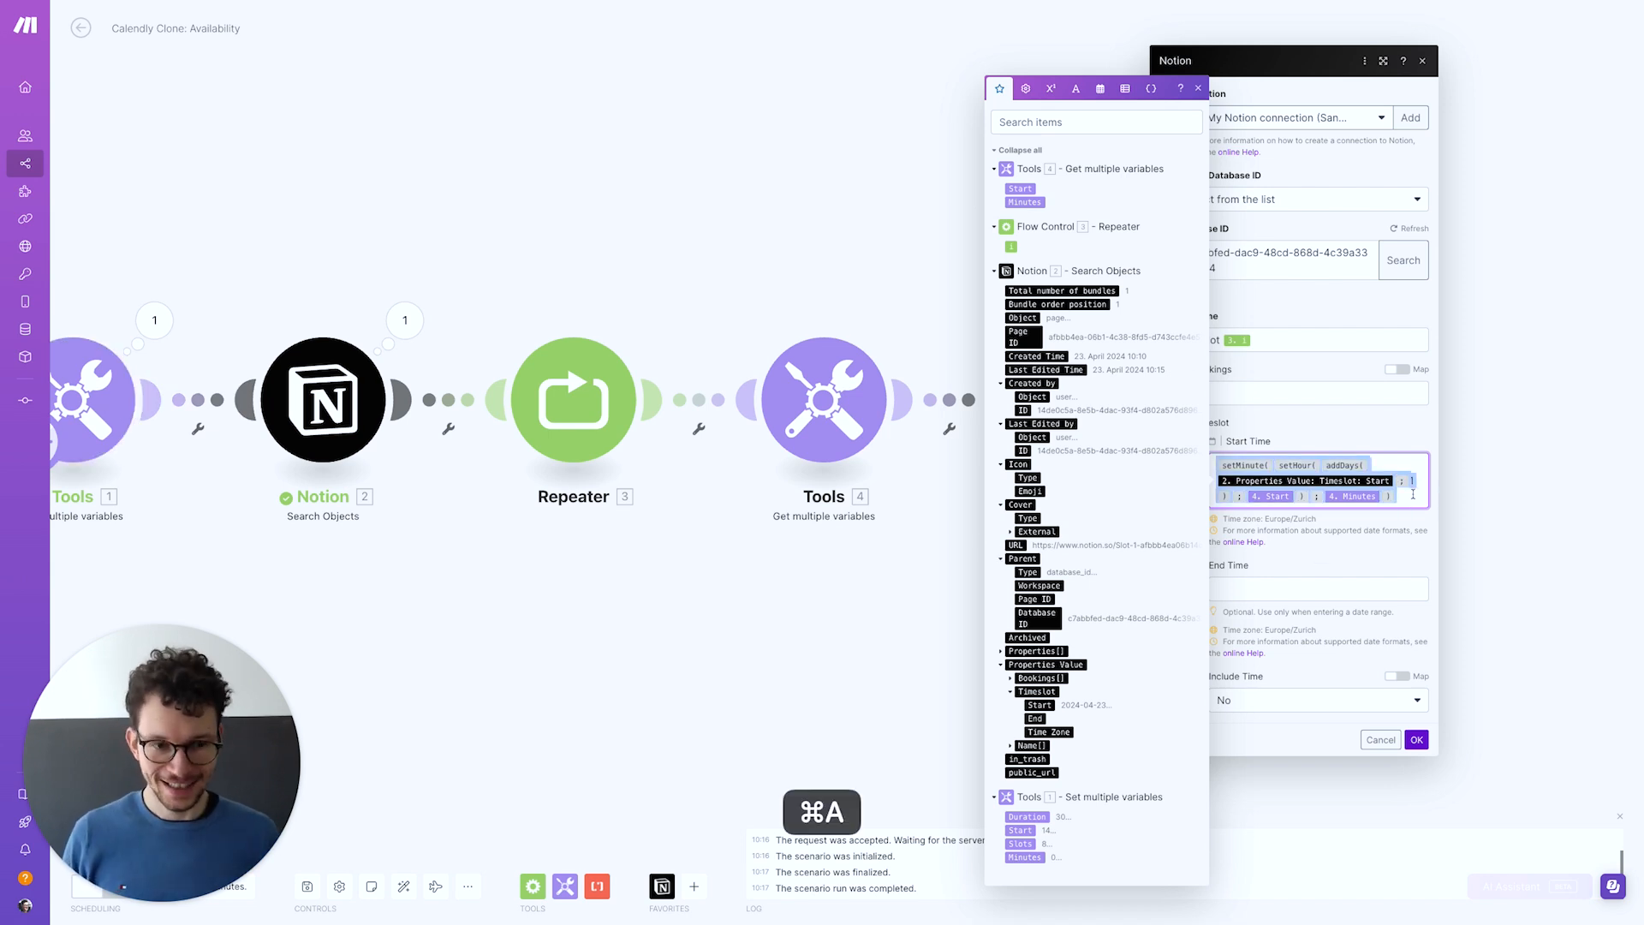
key(super+c)
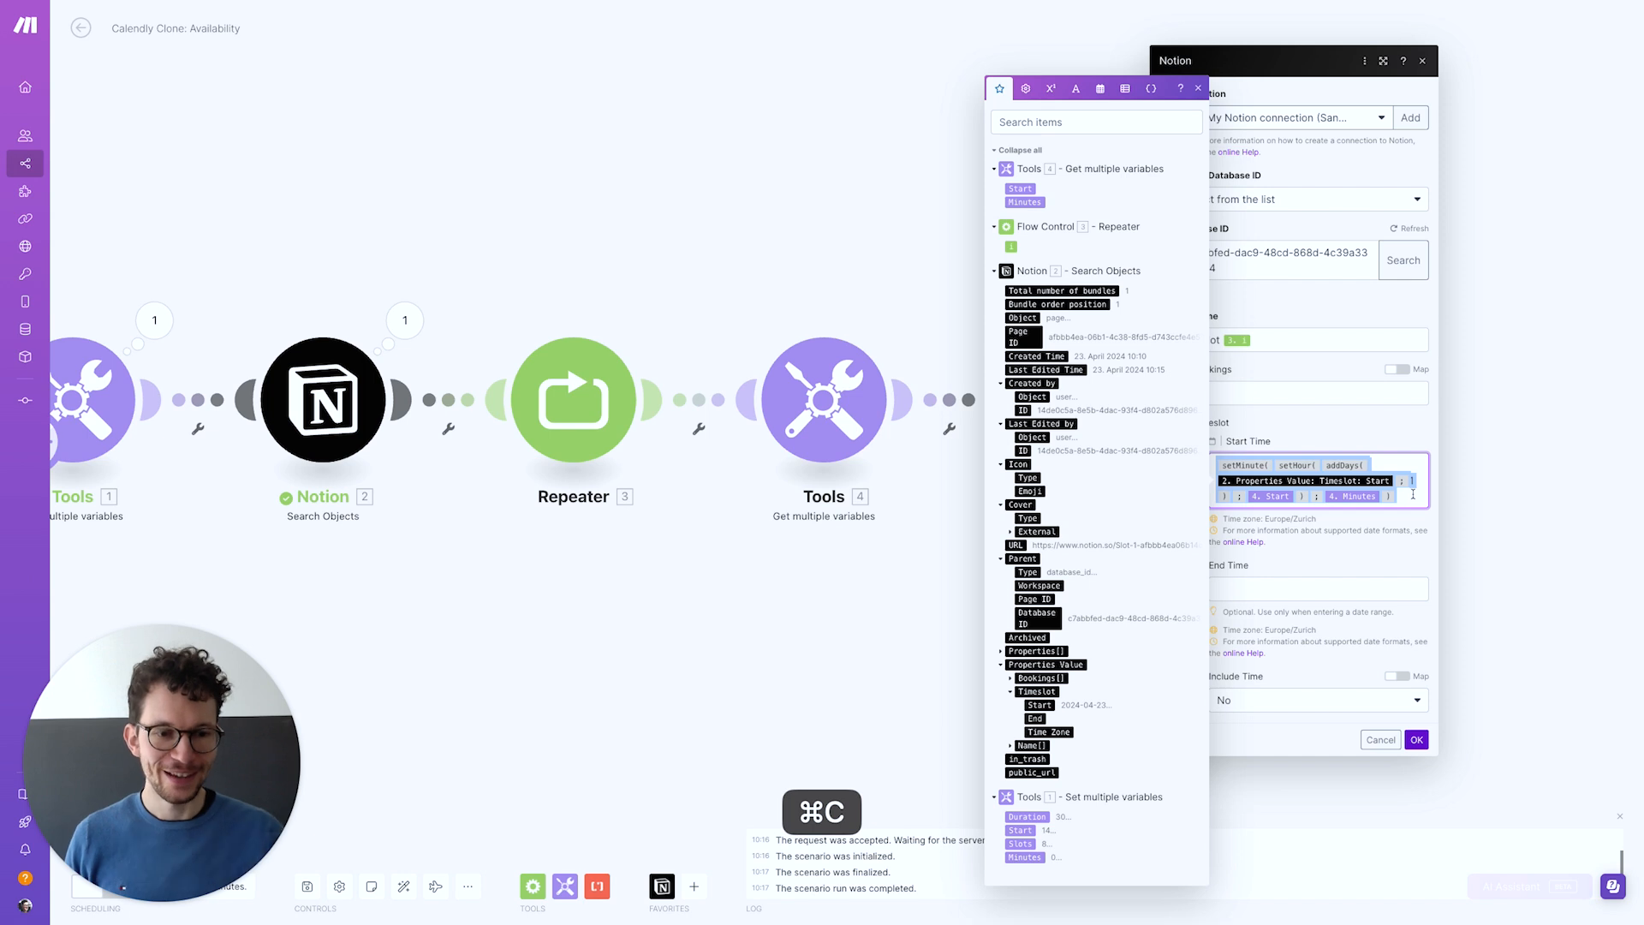
click(1304, 583)
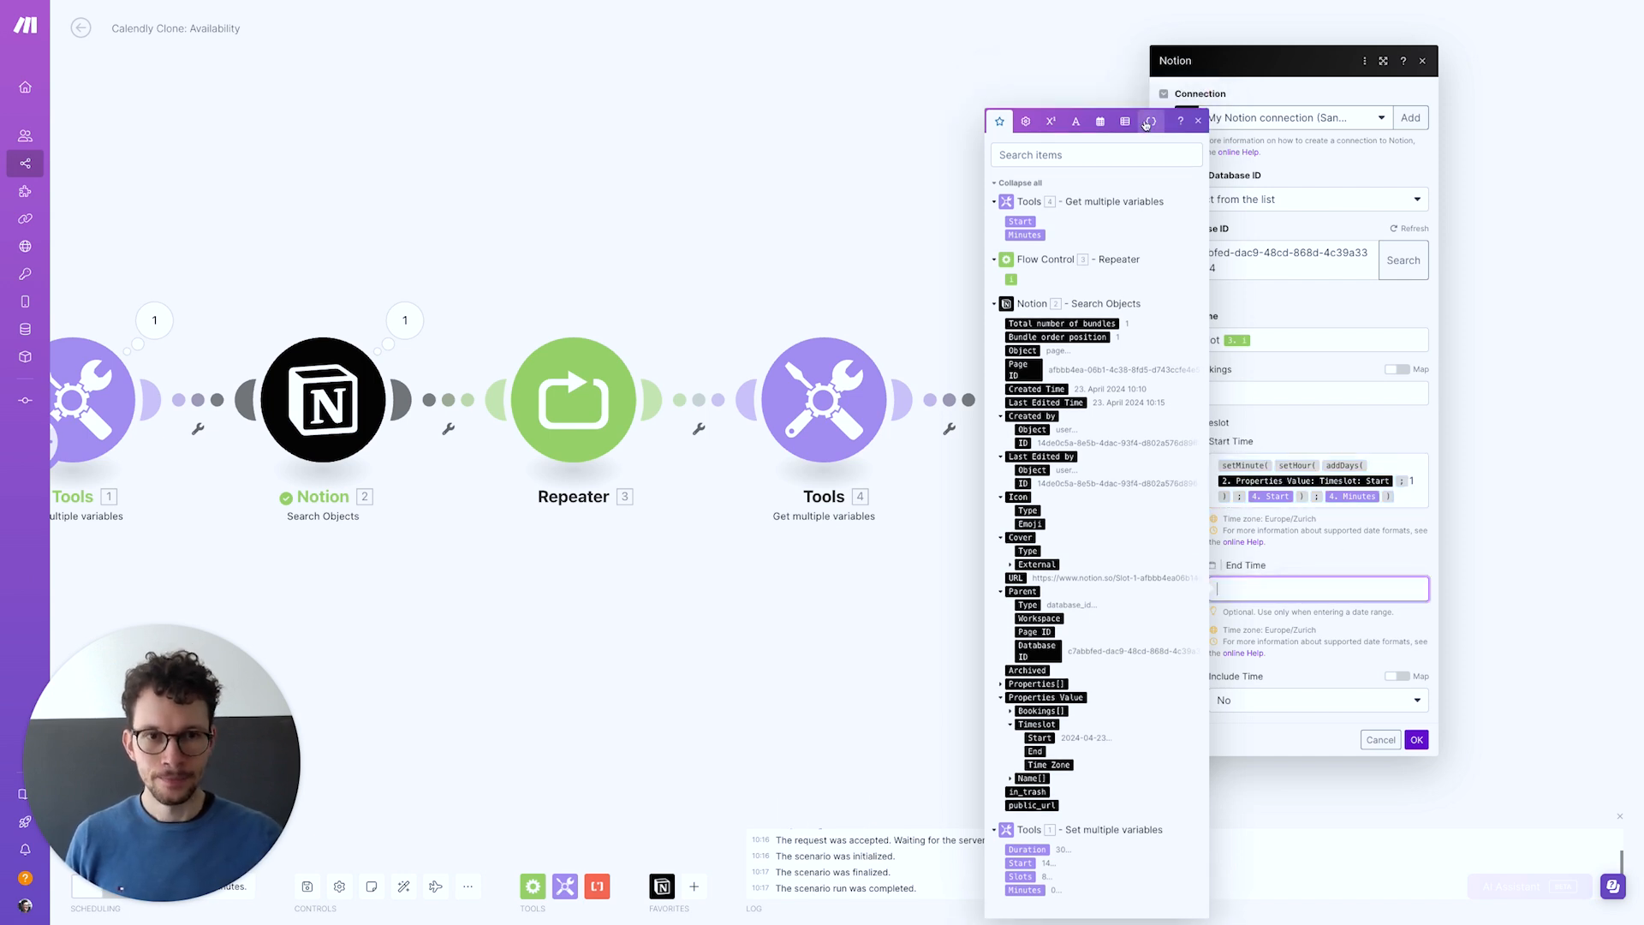
click(1102, 125)
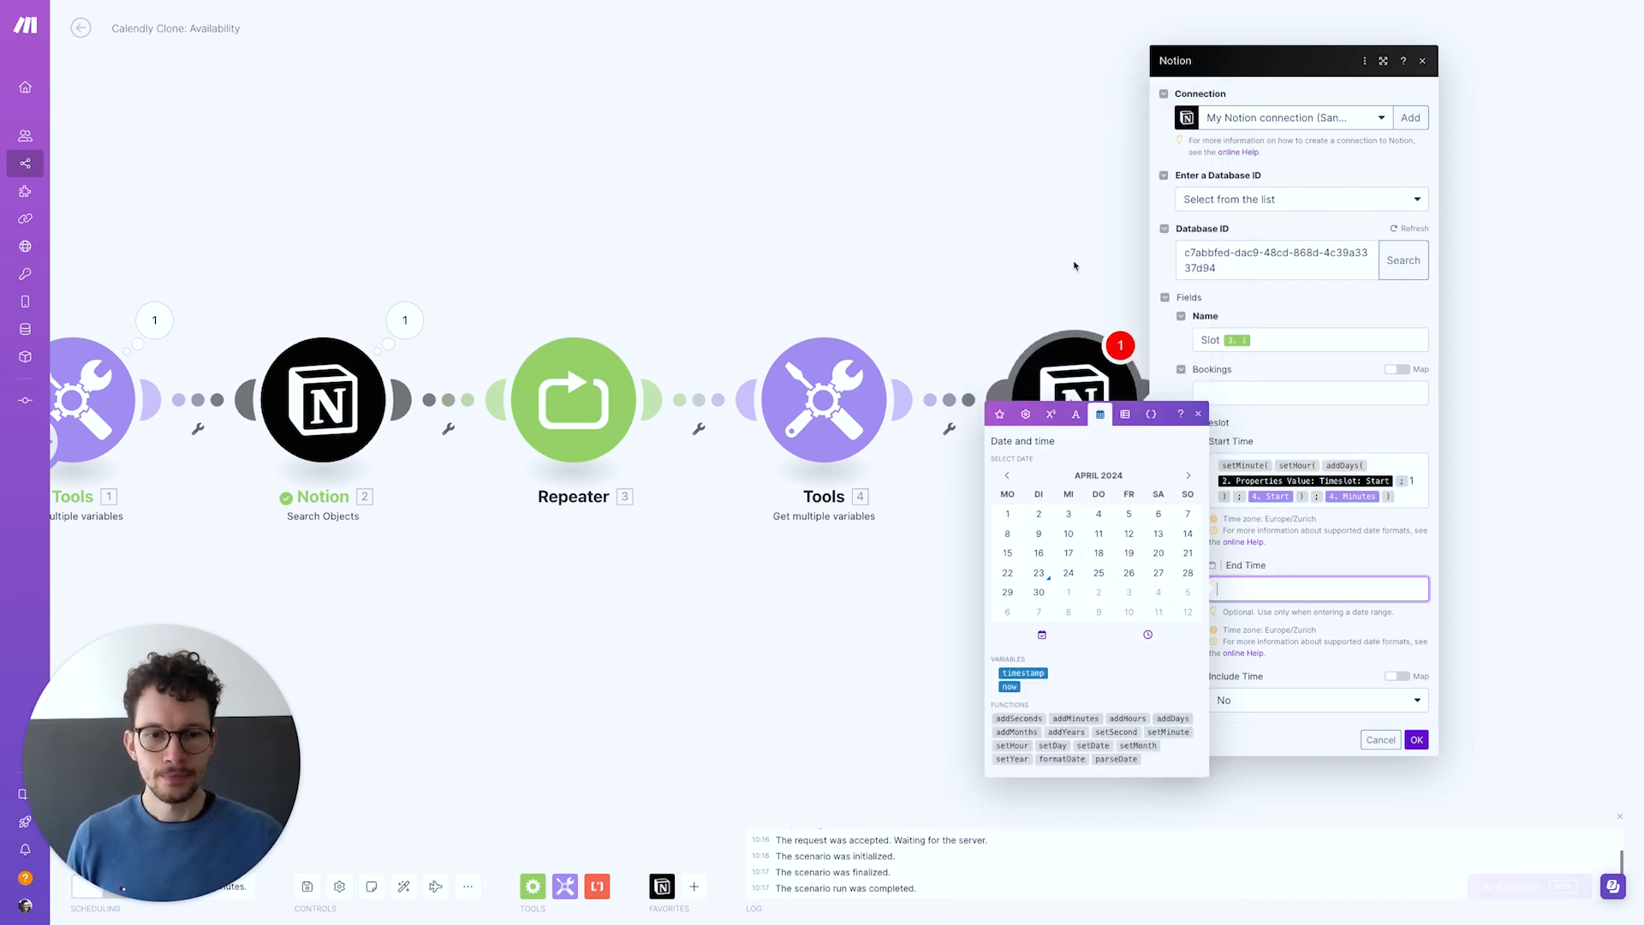
click(1073, 718)
click(1278, 589)
key(super+v)
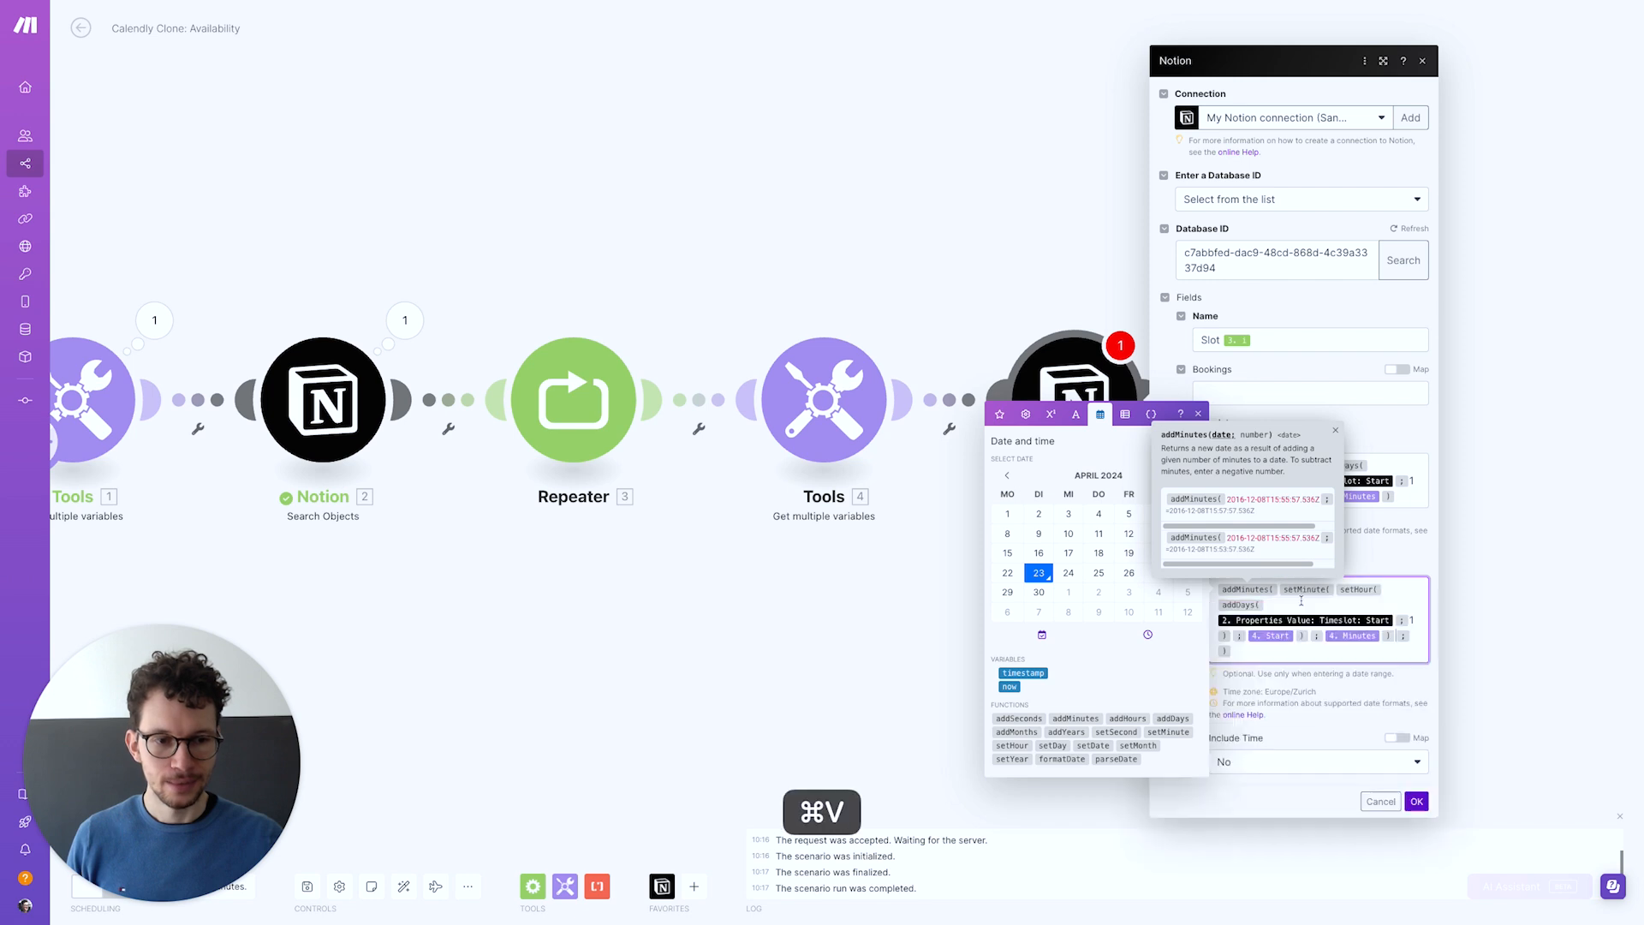
click(1422, 632)
click(1000, 415)
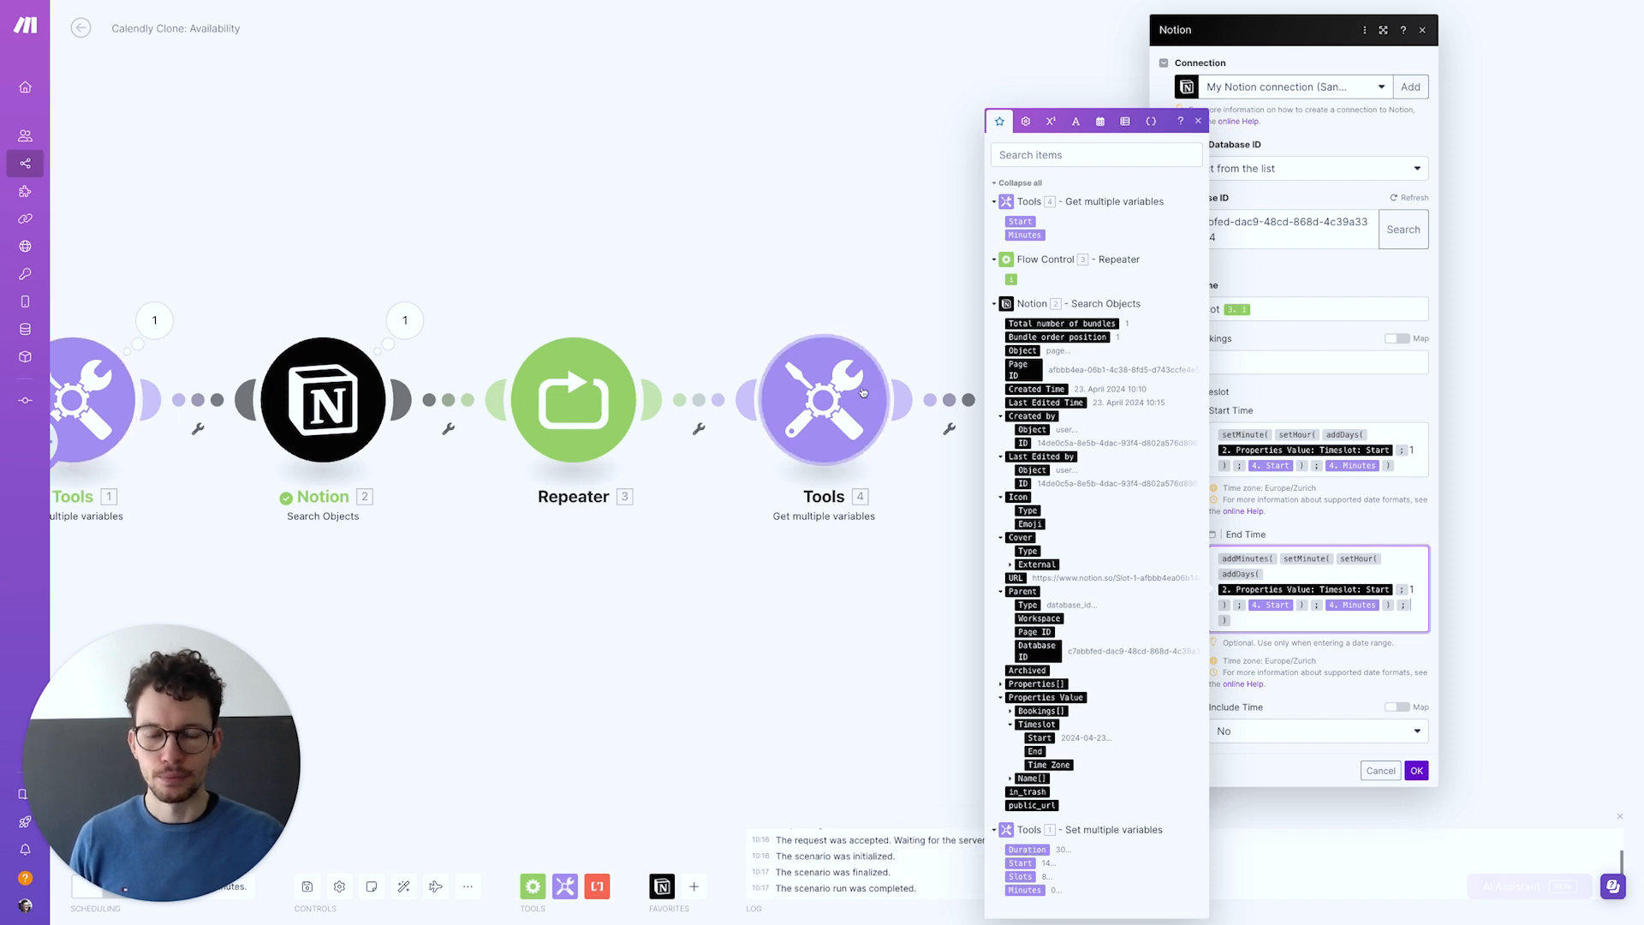
click(1041, 849)
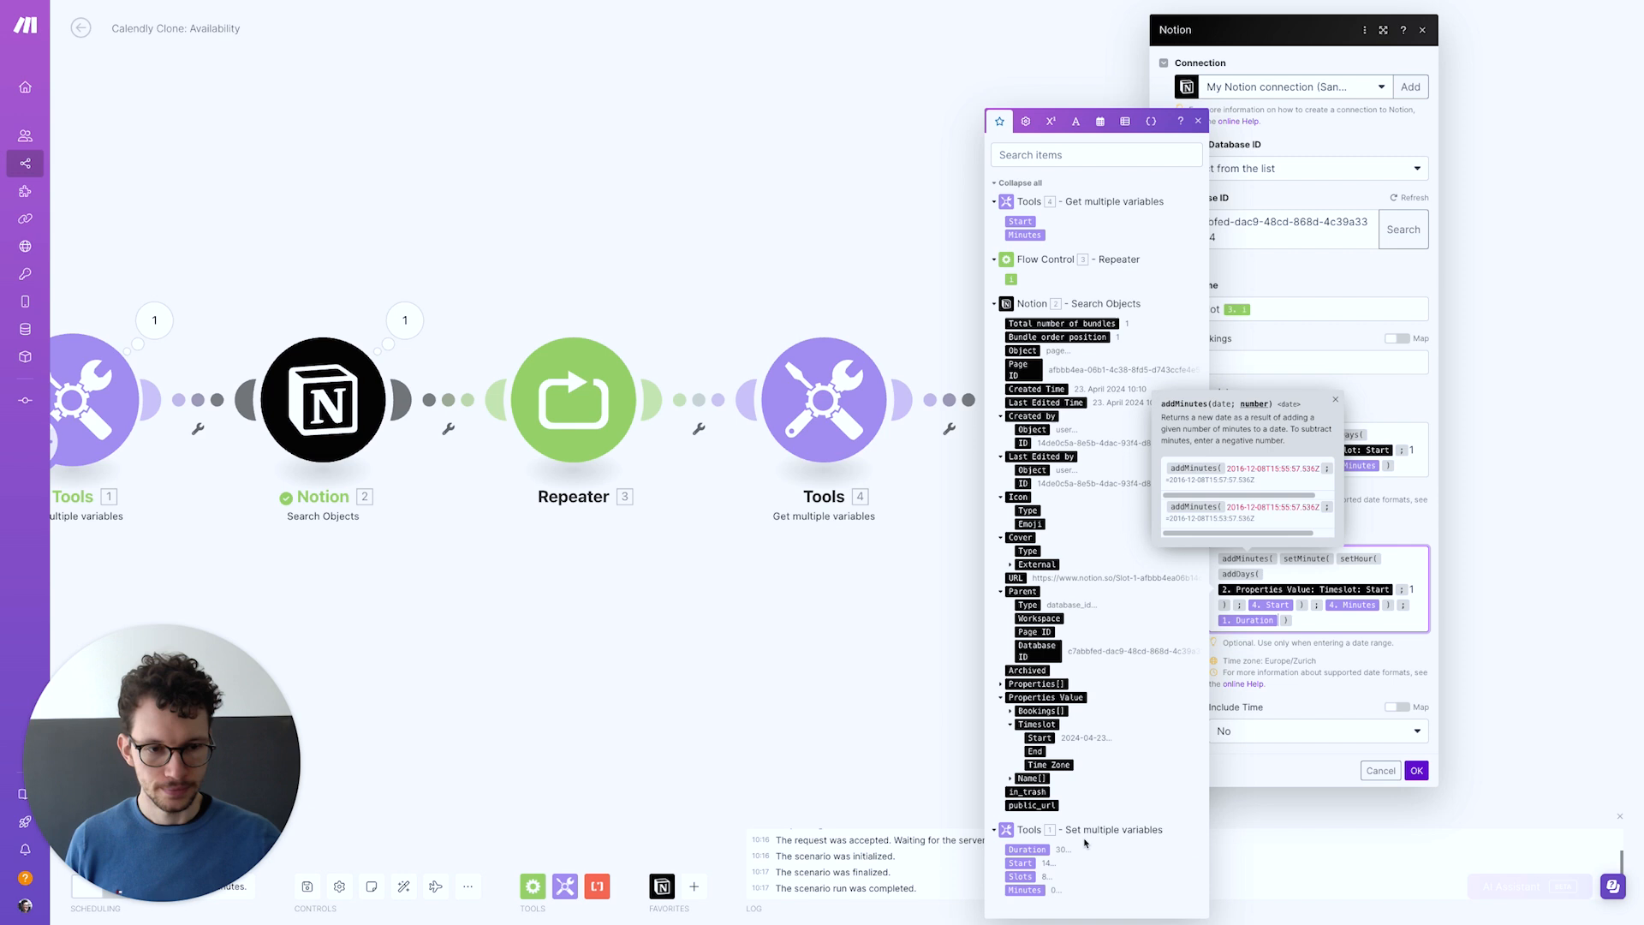
Set Include Time to Yes and save the Notion database item settings
click(1313, 696)
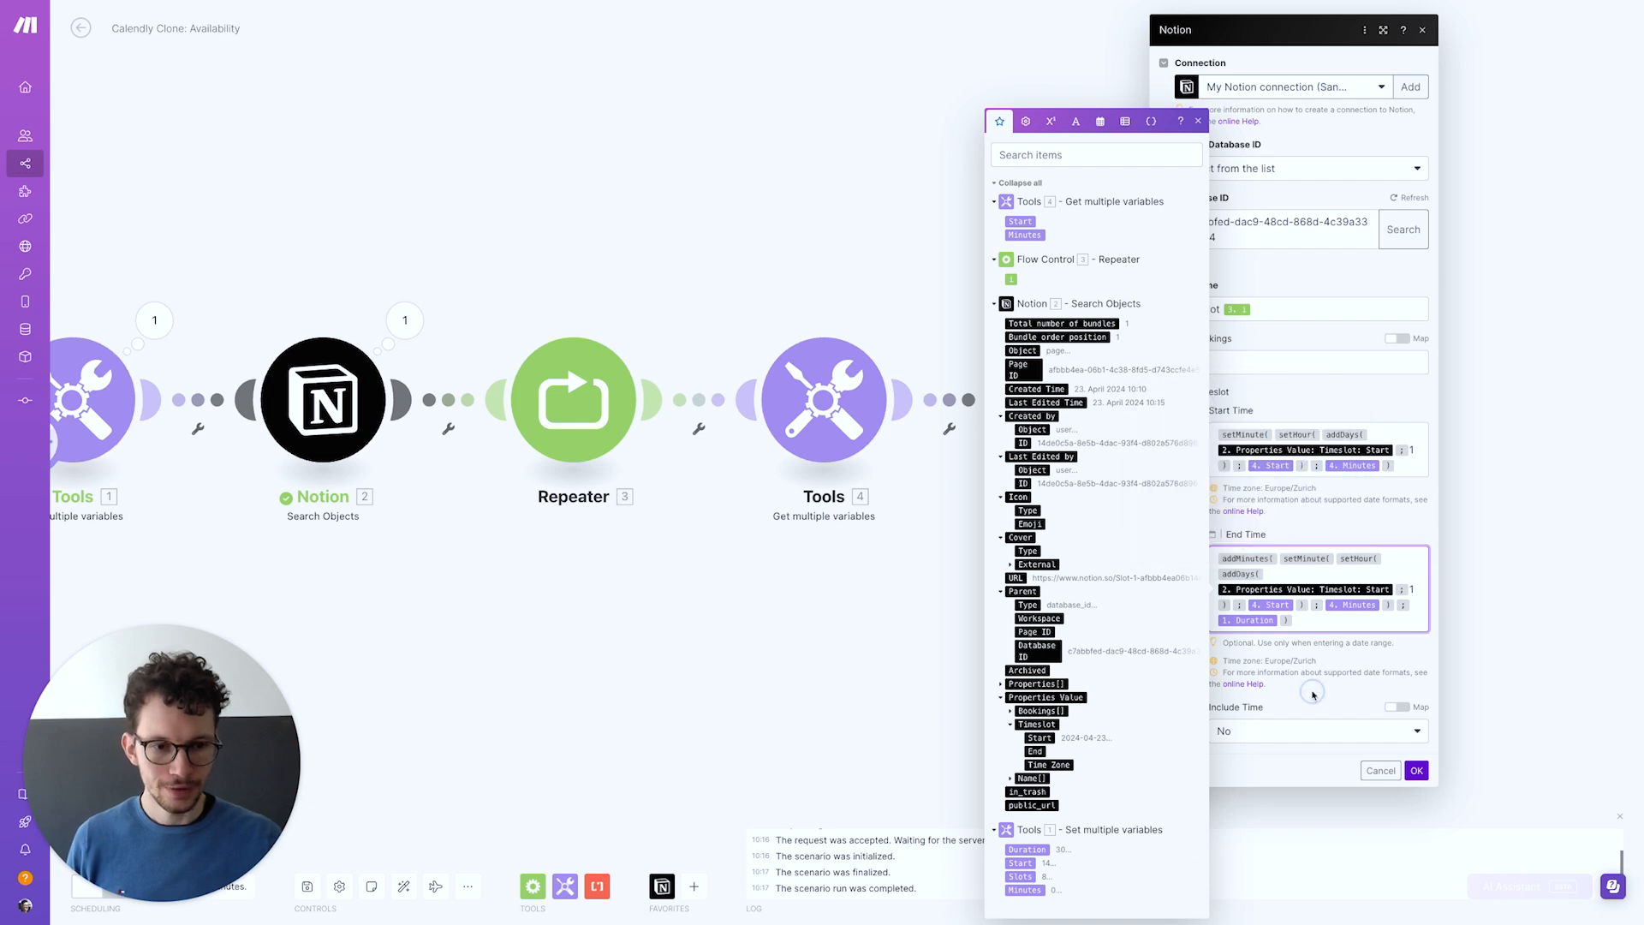
click(1263, 726)
click(1235, 769)
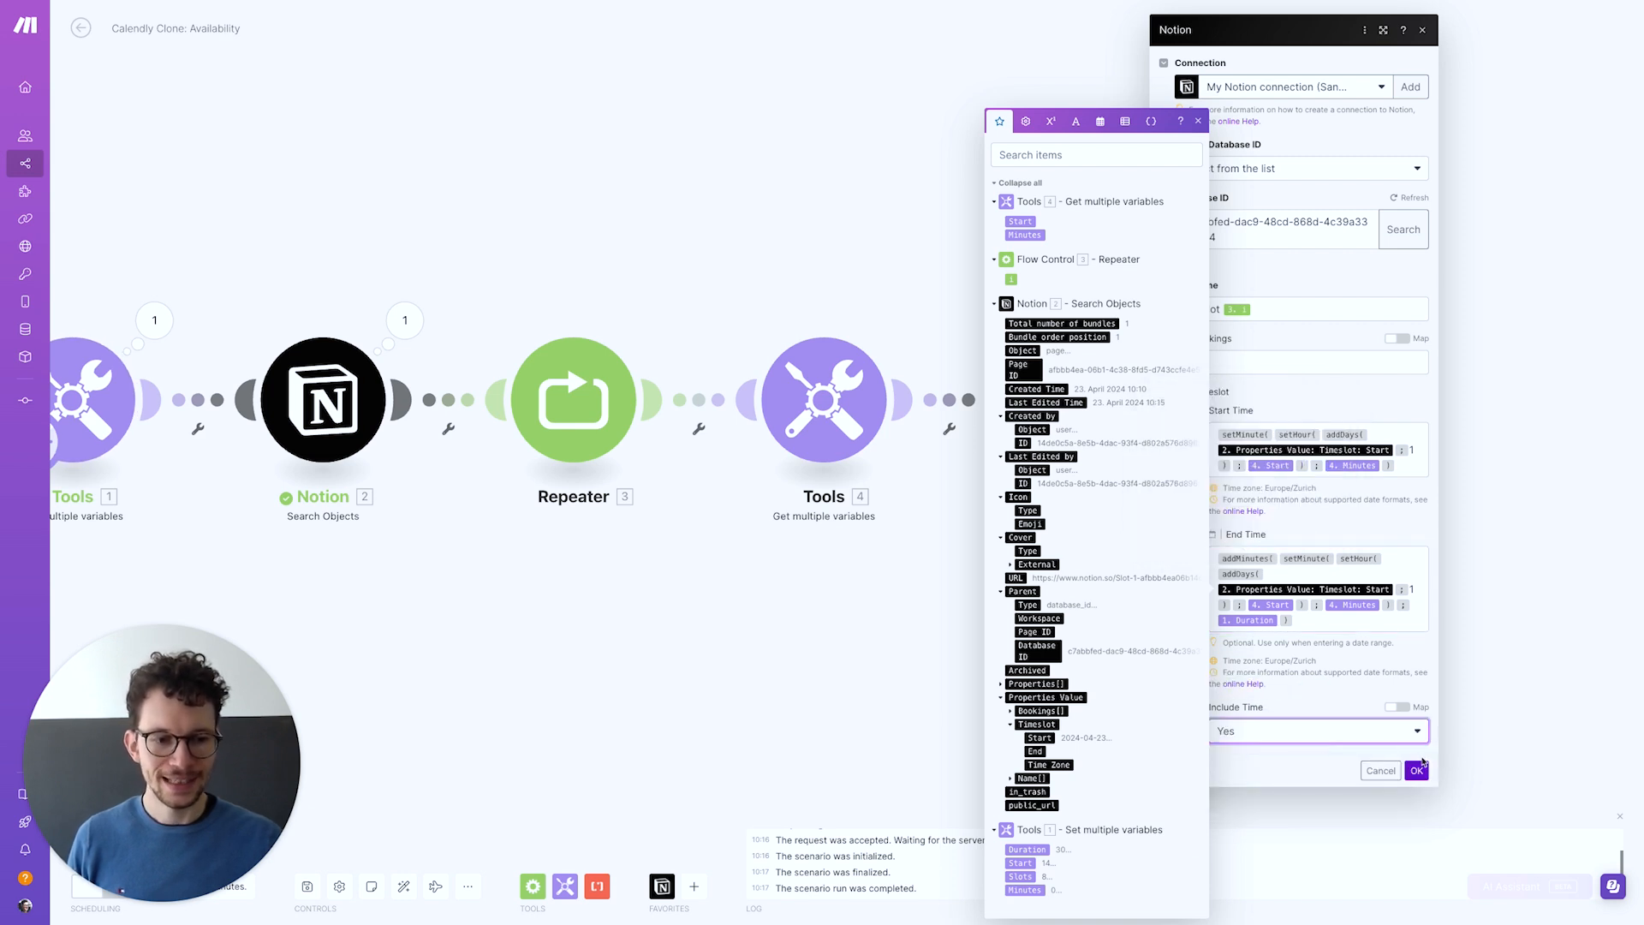
click(1417, 773)
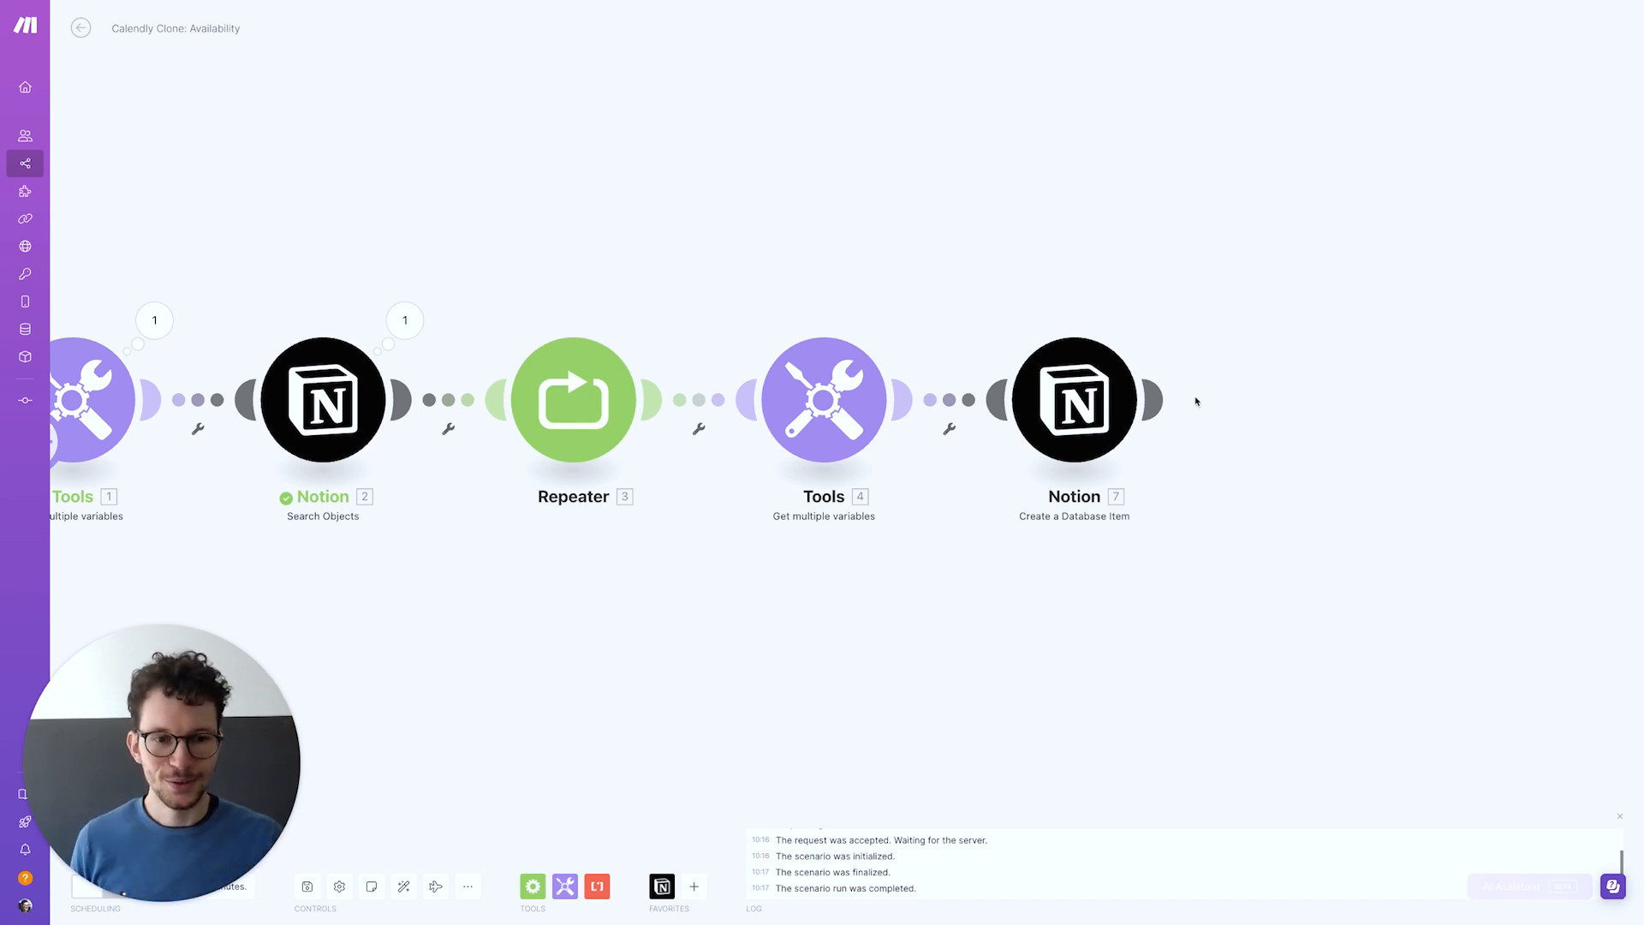
Add a Tools Set multiple variables module after Notion and name its first variable 'Start'
mouse_move(1145, 404)
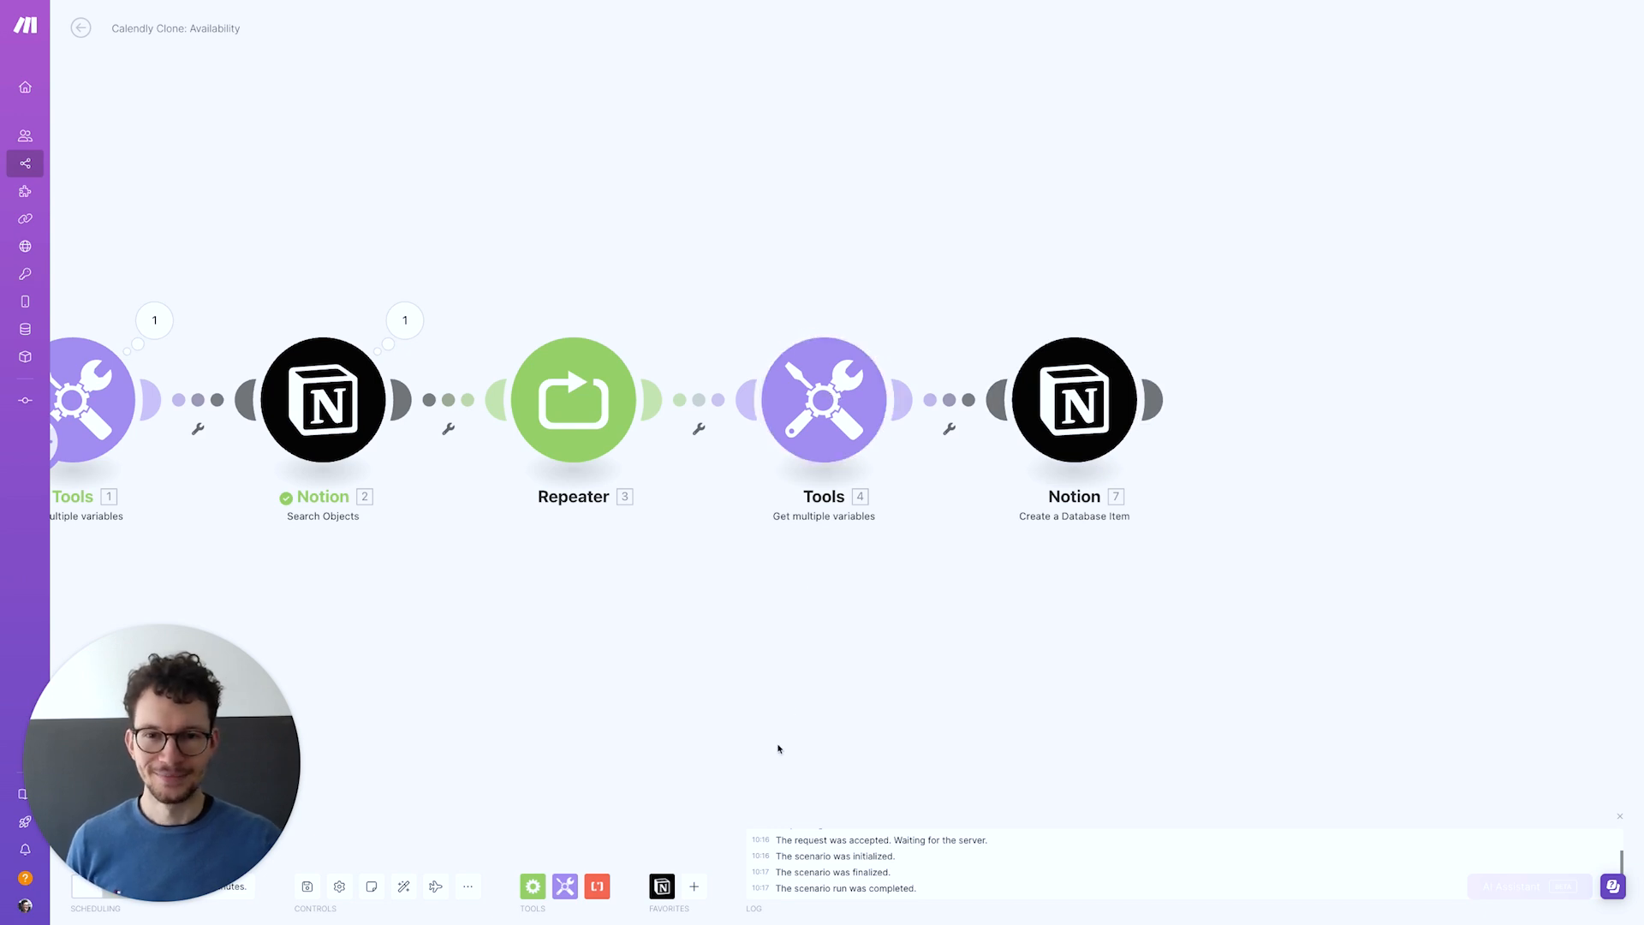
click(1156, 403)
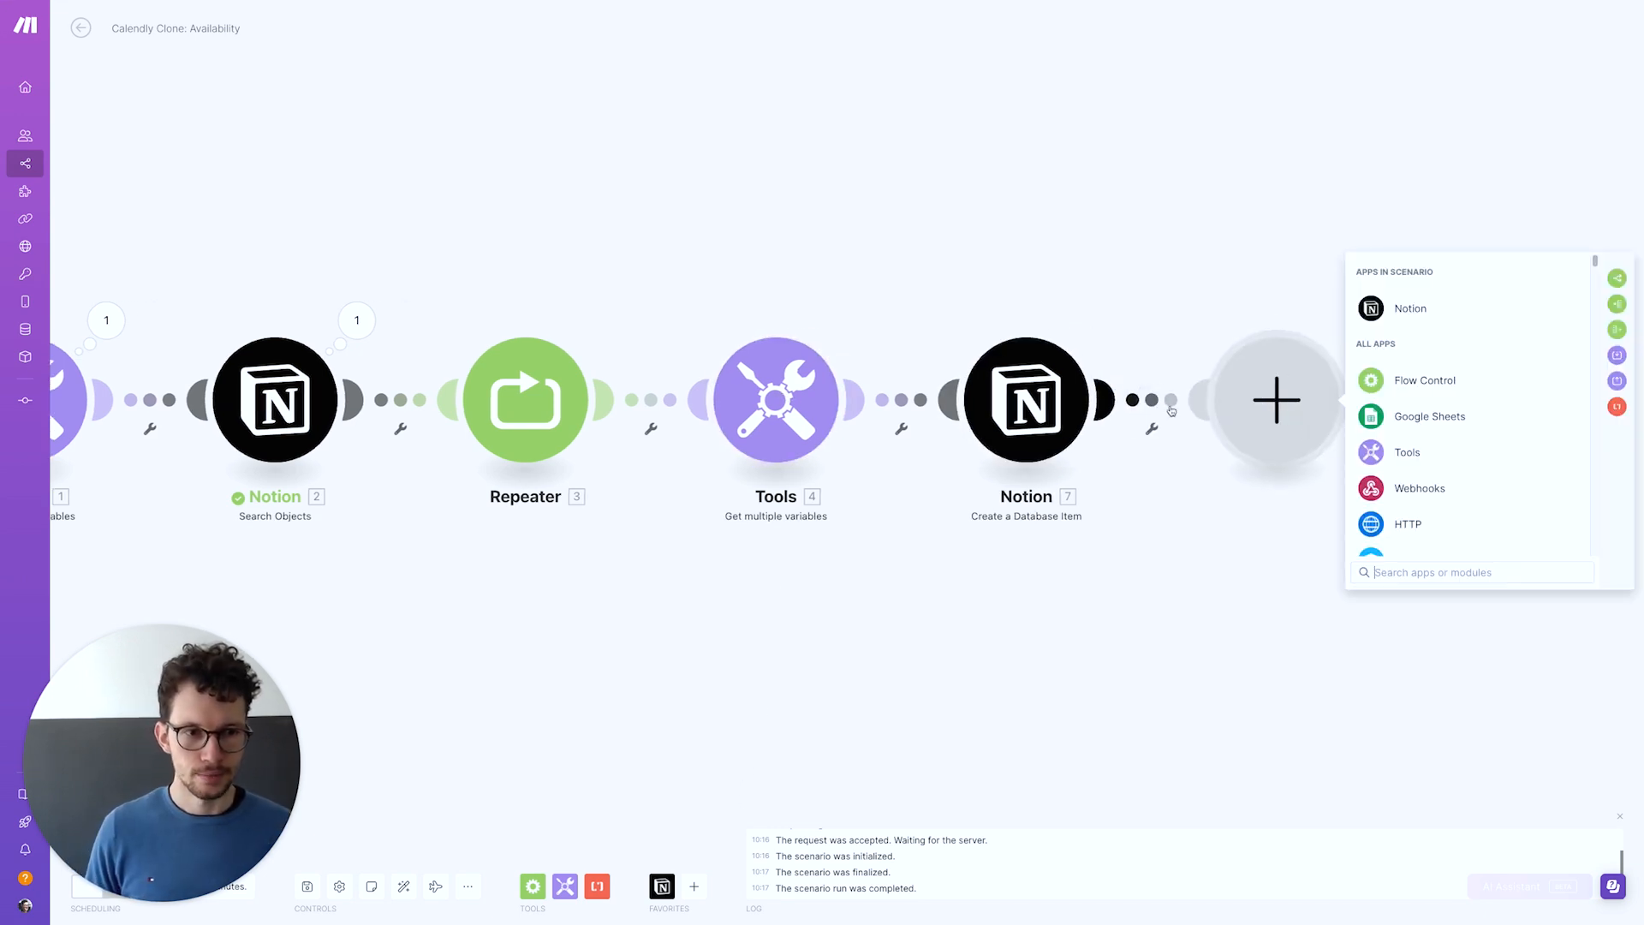
click(1375, 456)
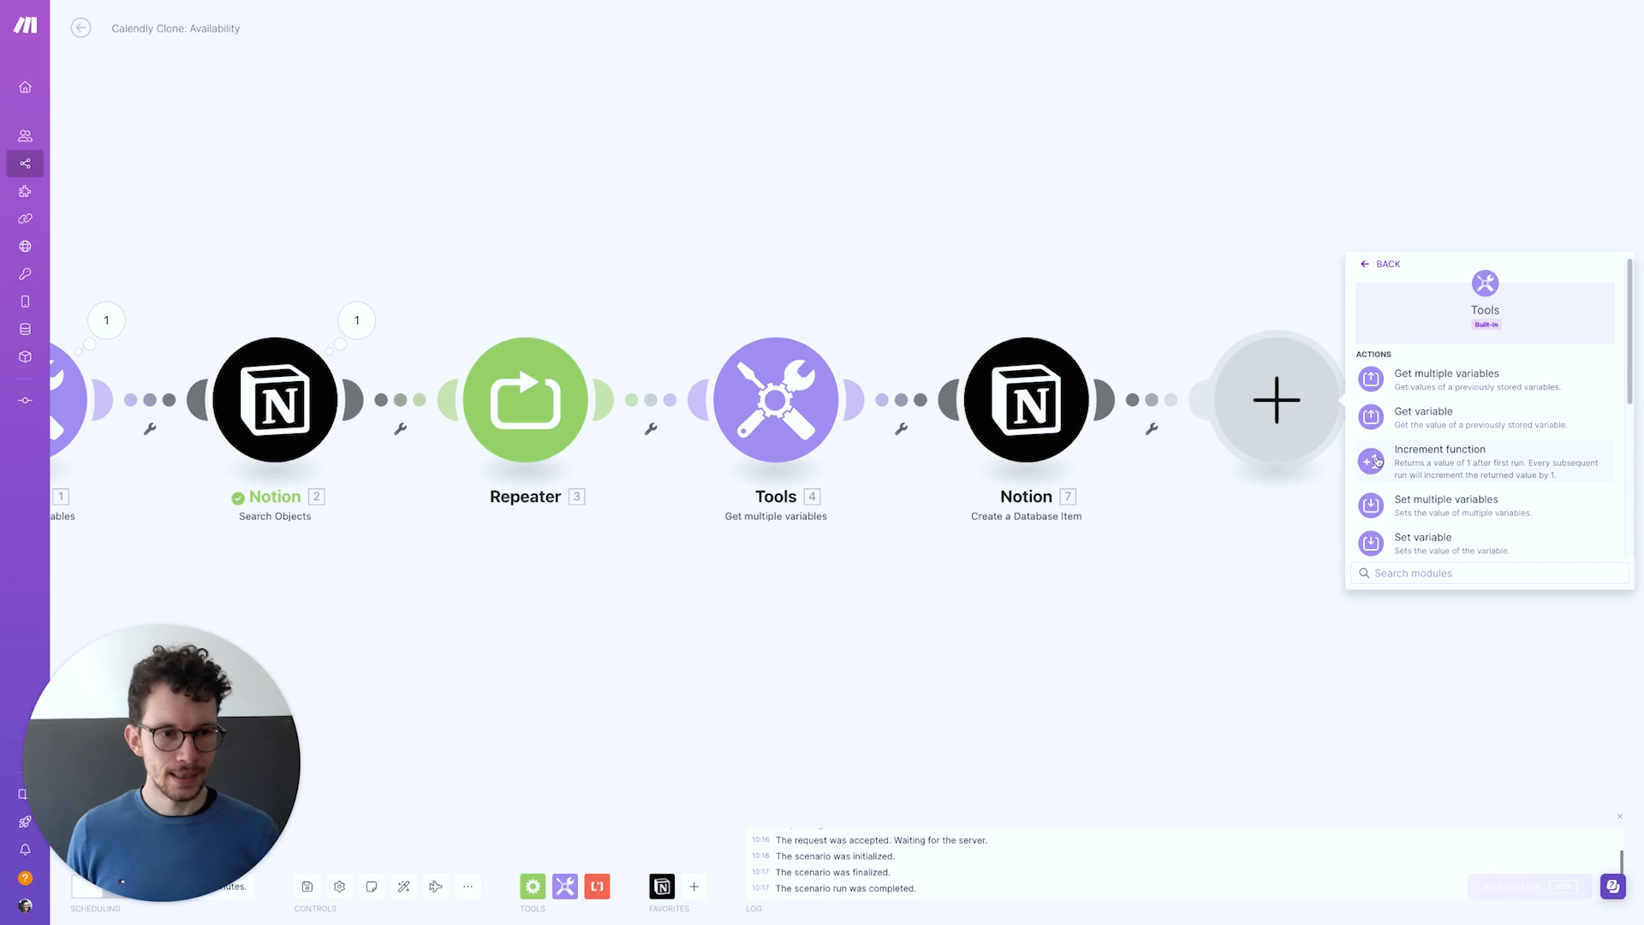
click(1418, 506)
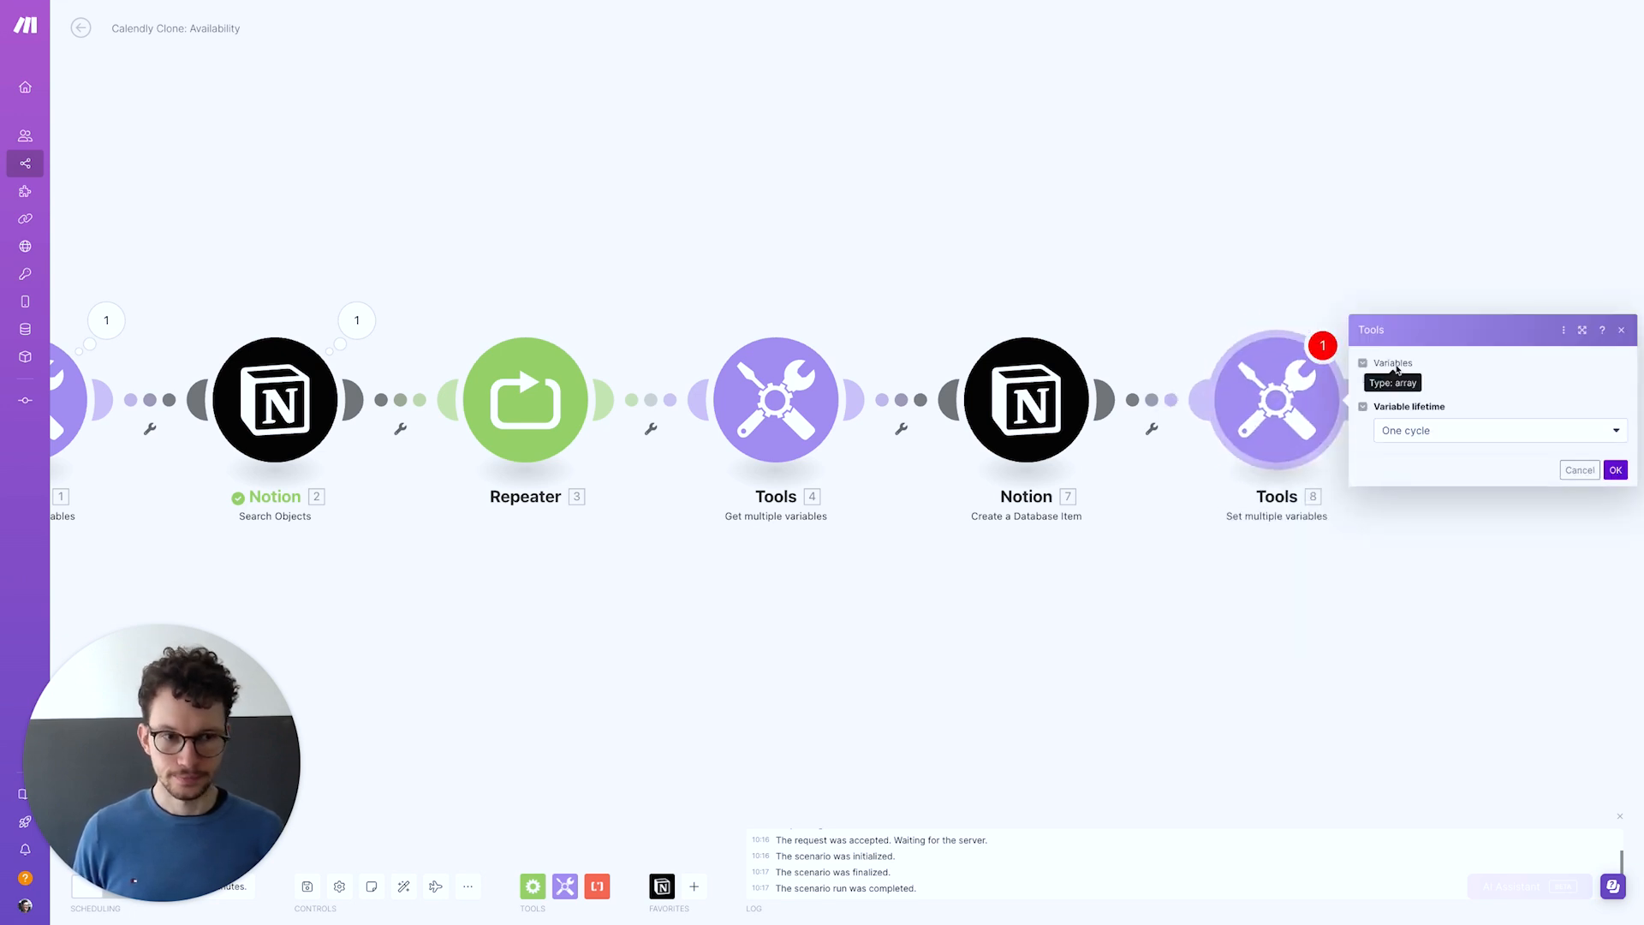
click(1457, 364)
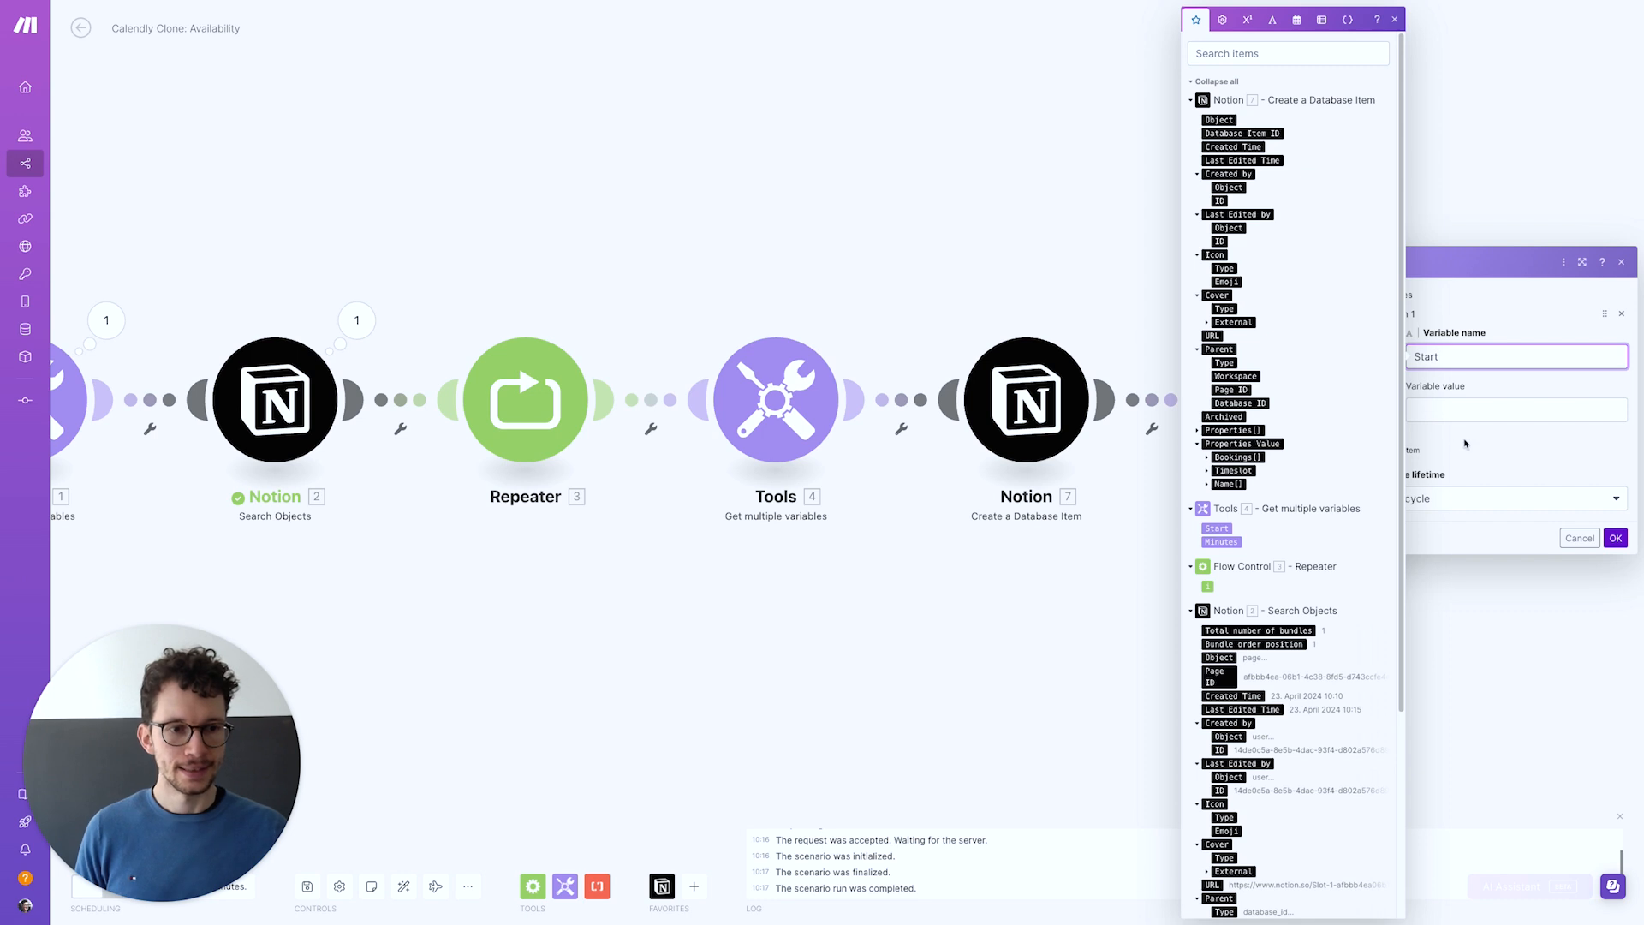
Add a second variable 'Minutes' and set Start's value to formatDate(Timeslot: End; hh)
click(1468, 445)
click(1391, 450)
click(1450, 428)
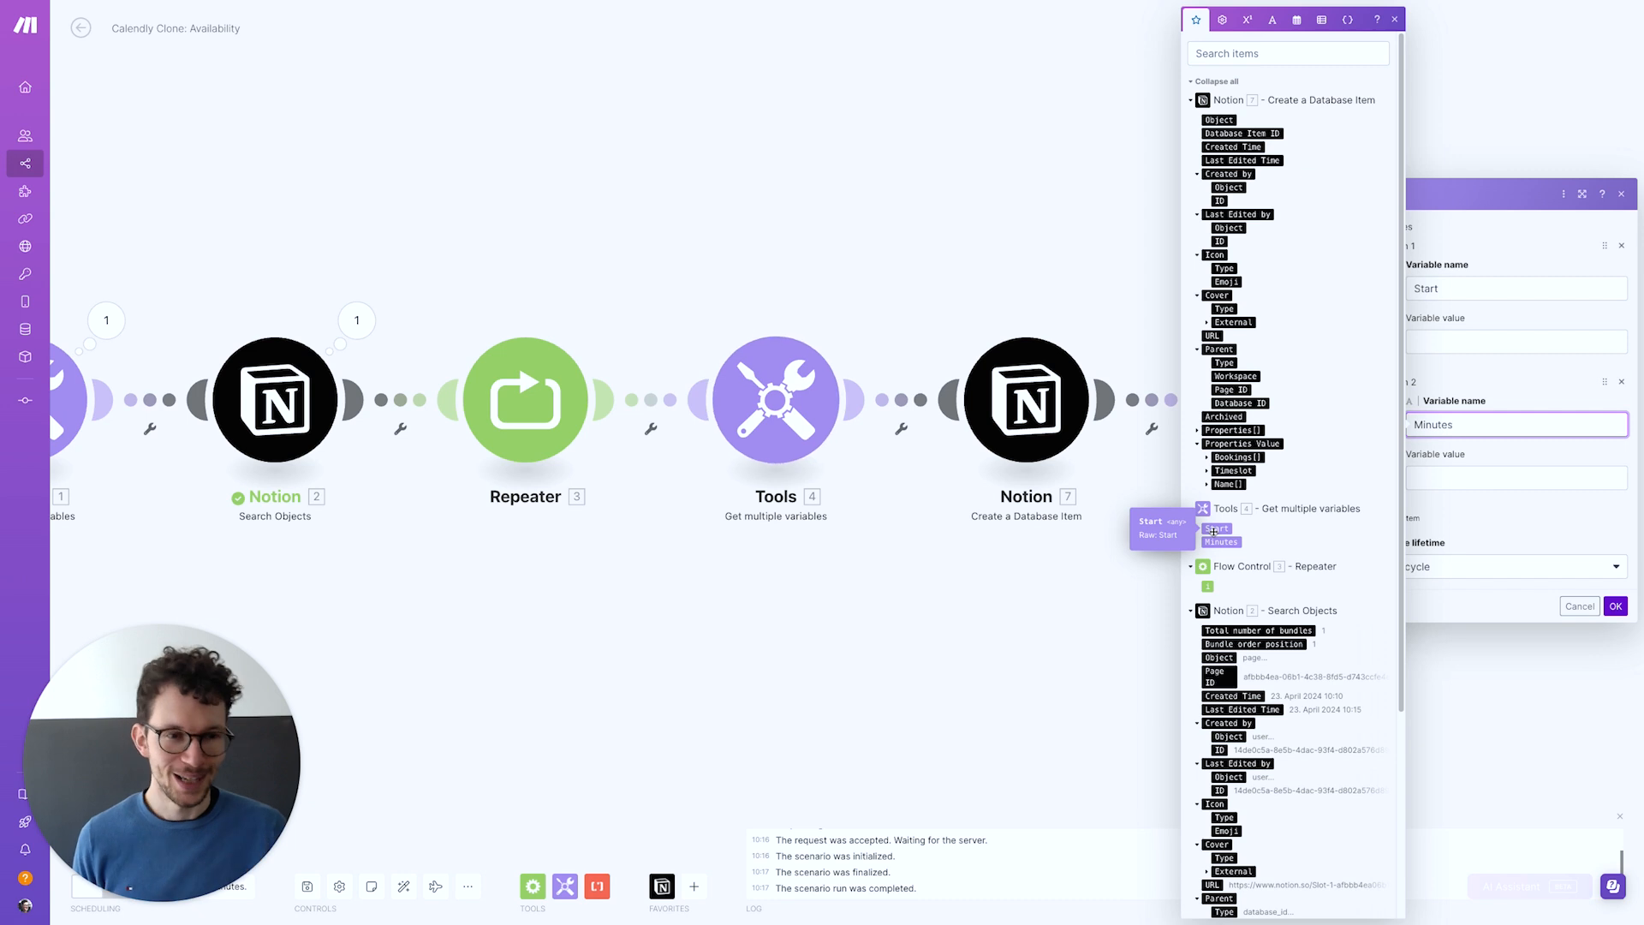
click(1432, 336)
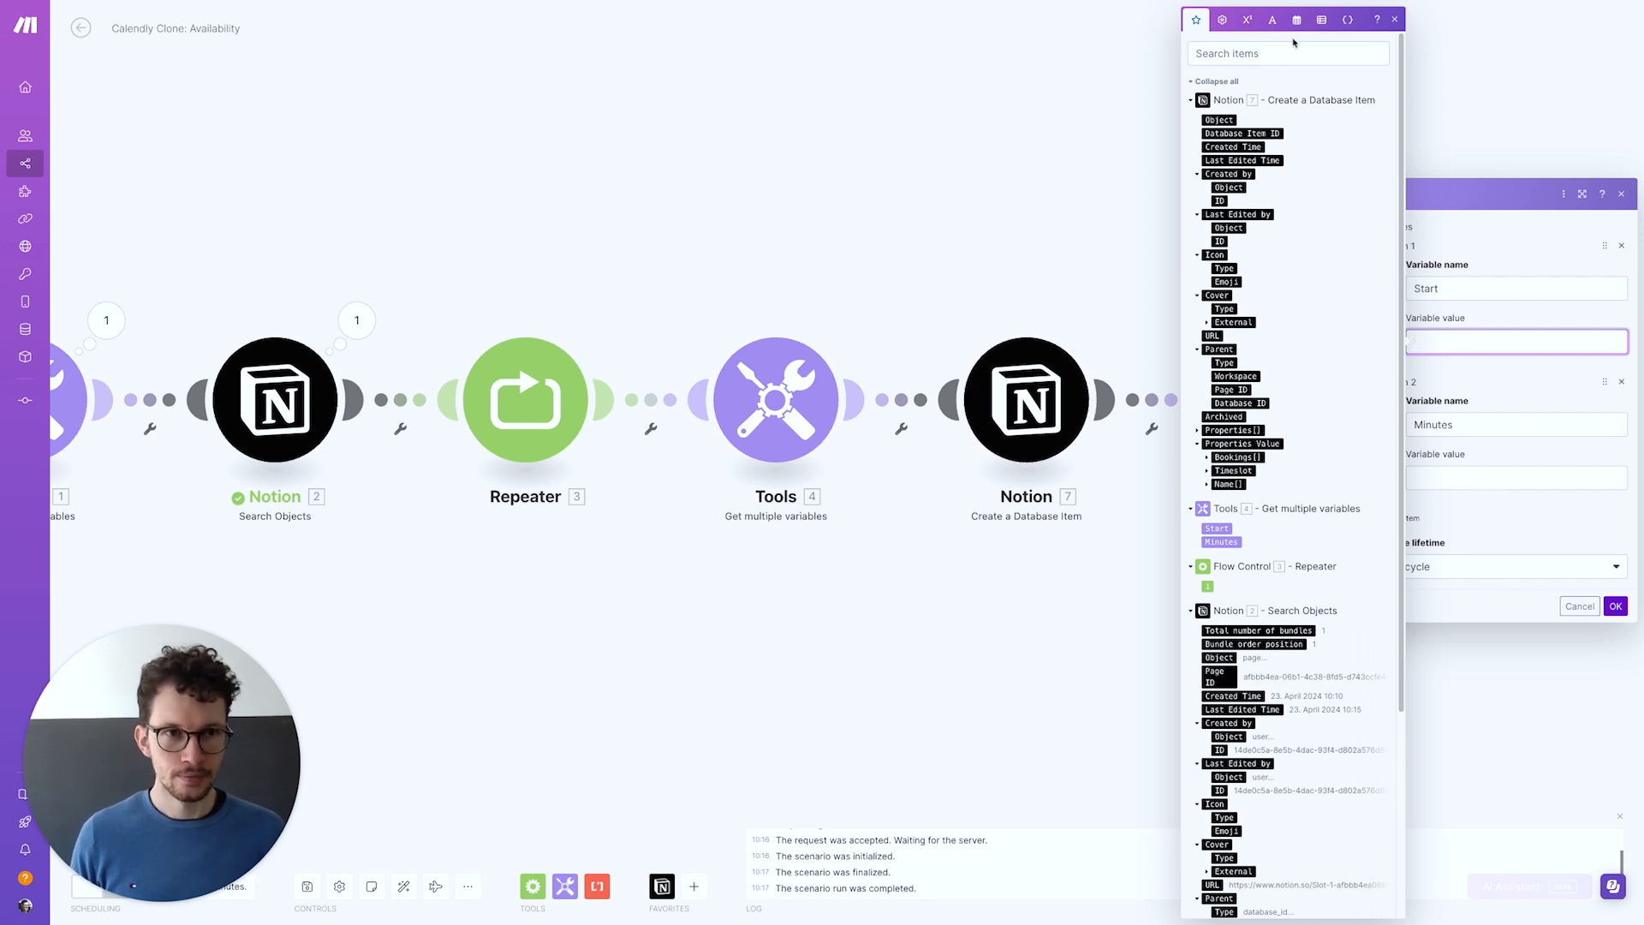
click(1298, 21)
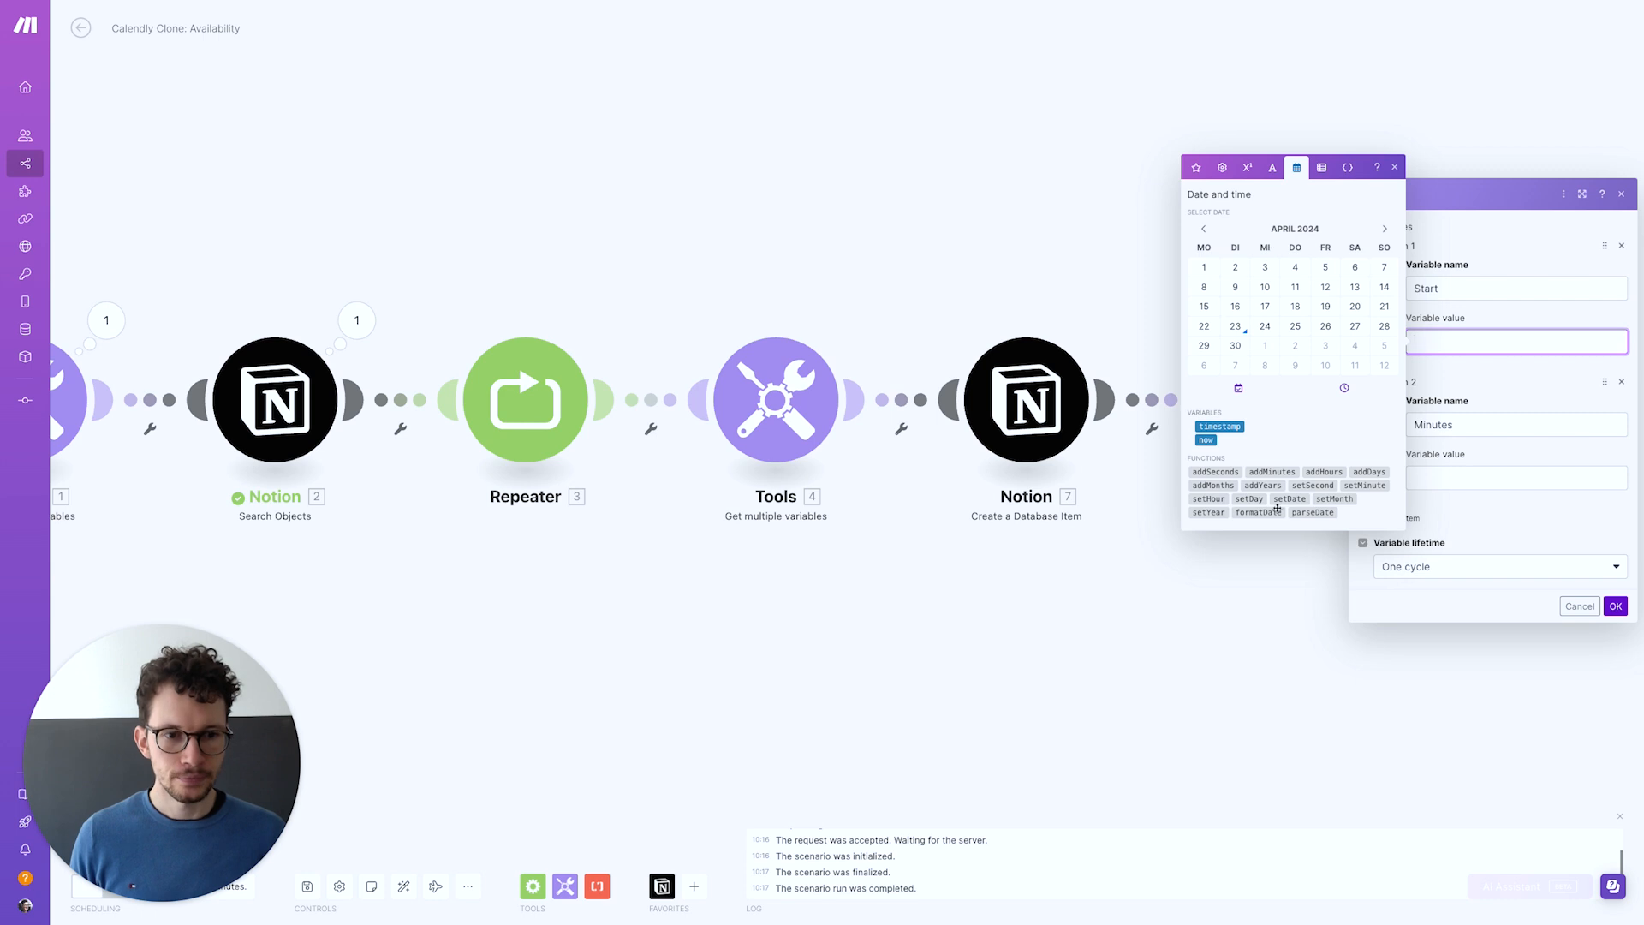
click(1261, 514)
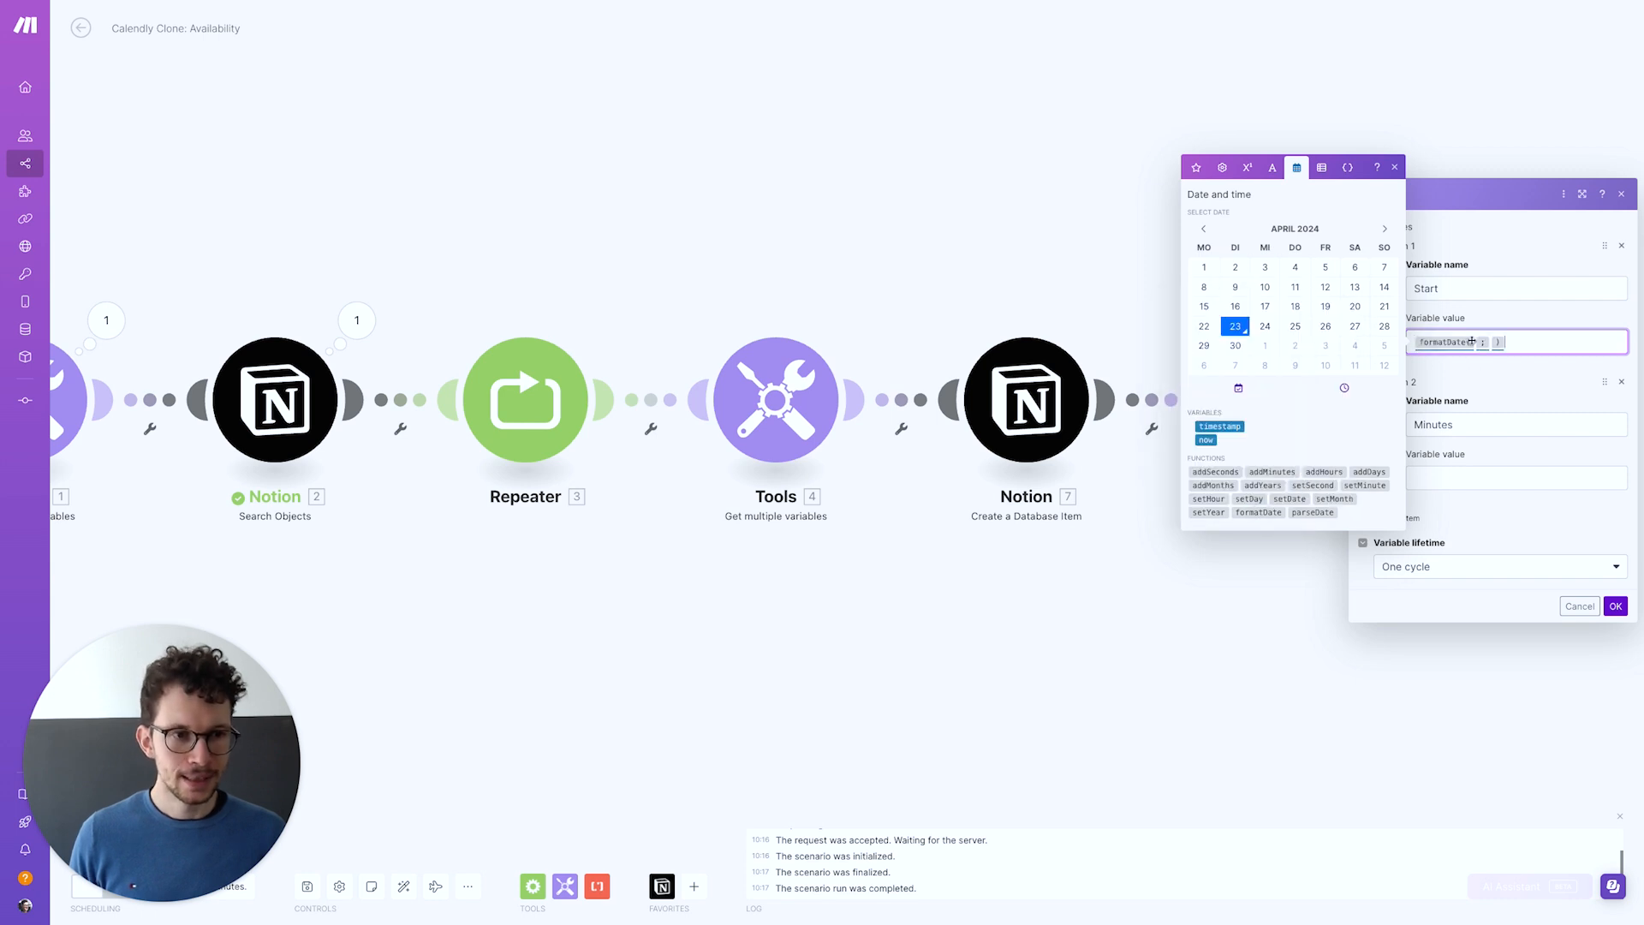
click(1476, 341)
click(1196, 167)
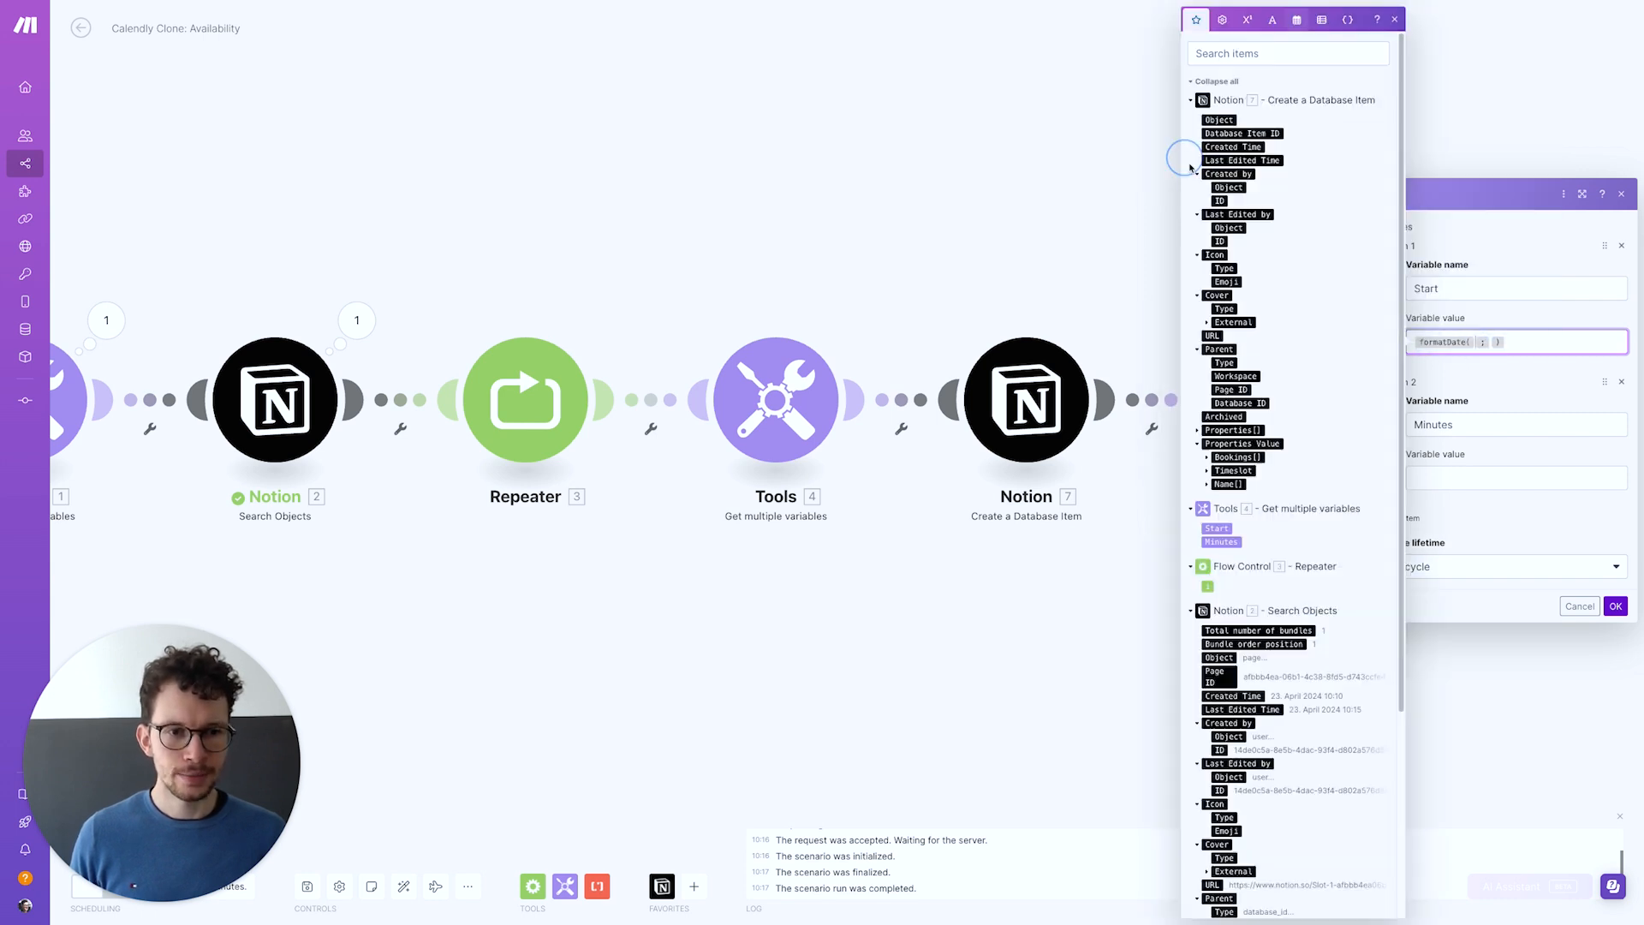
click(1208, 471)
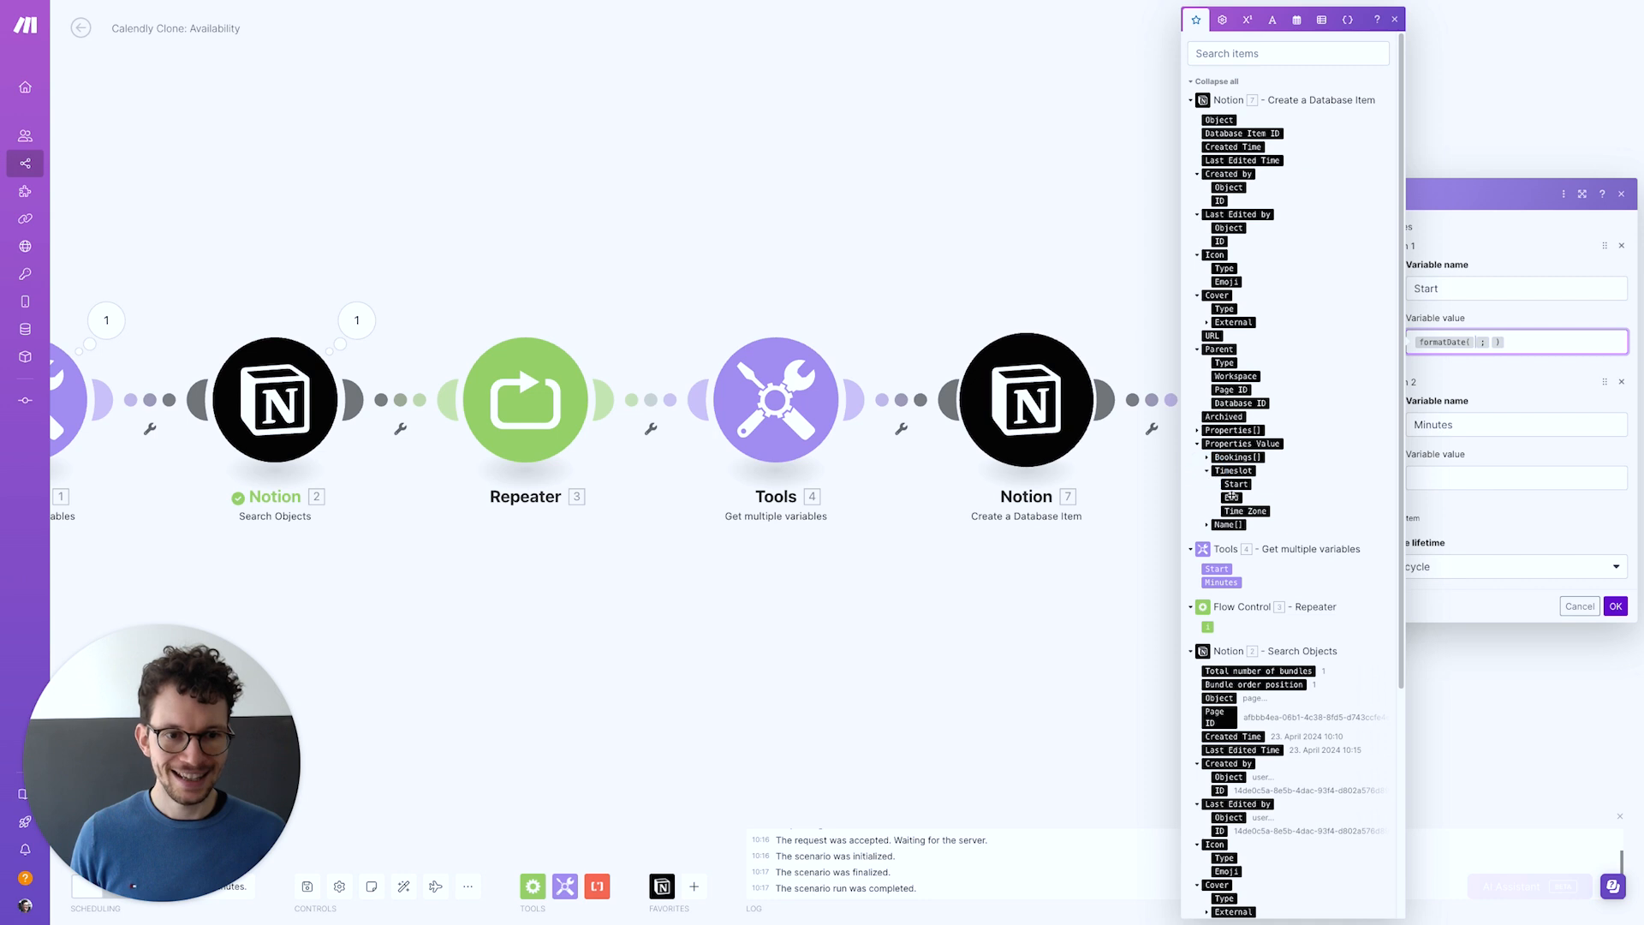
click(1234, 498)
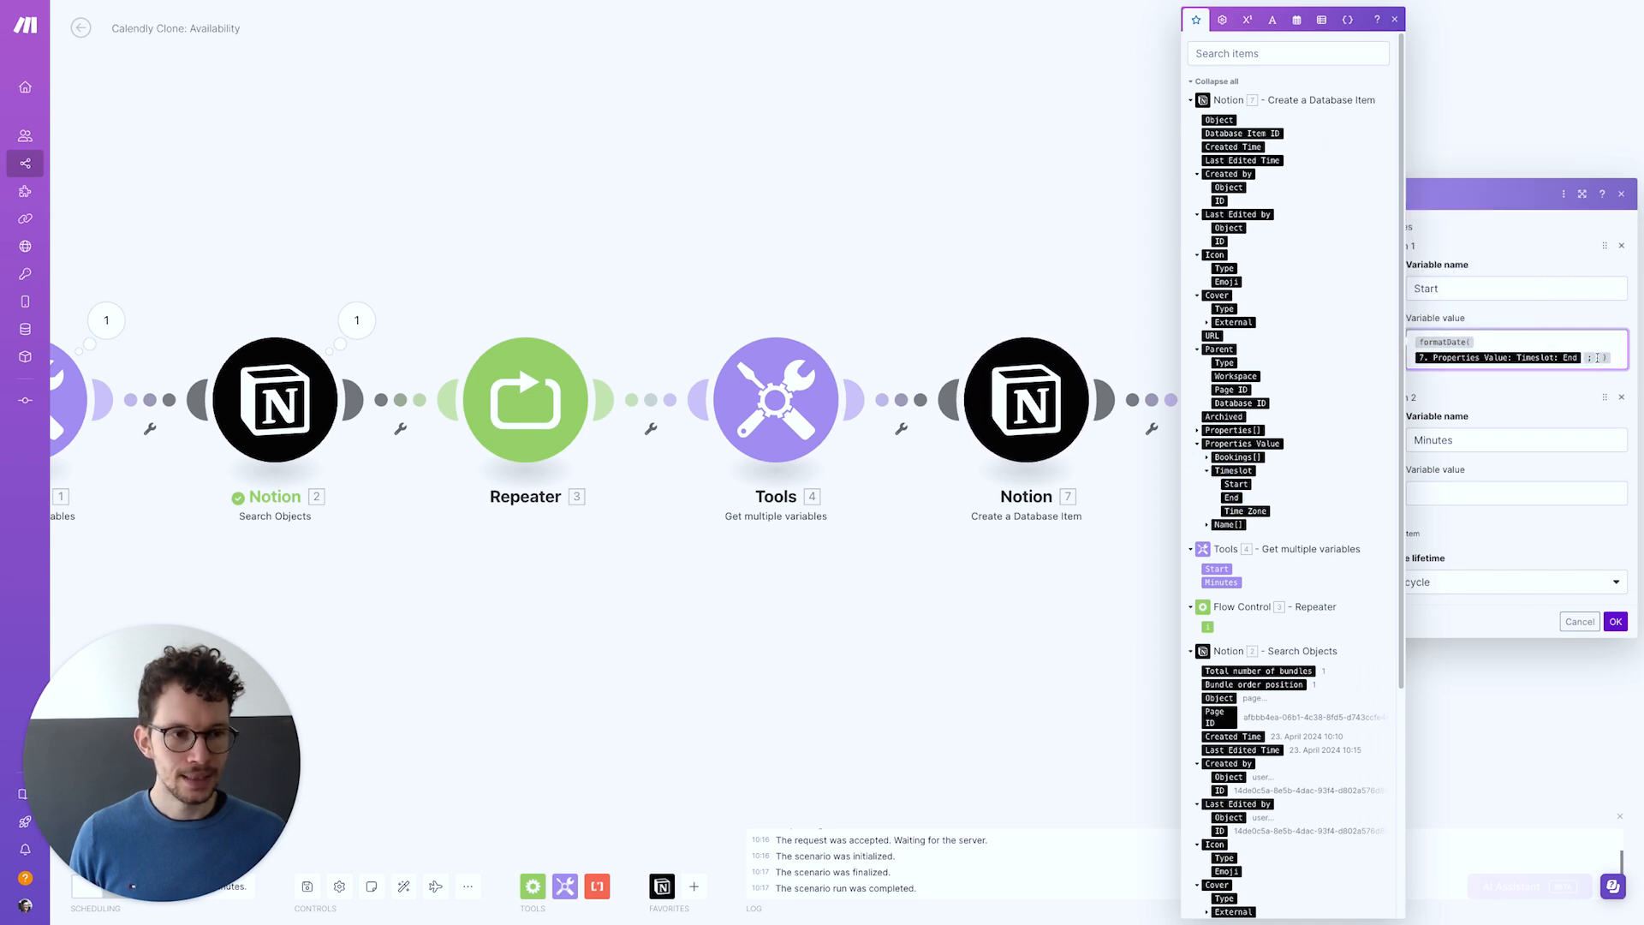
click(1608, 366)
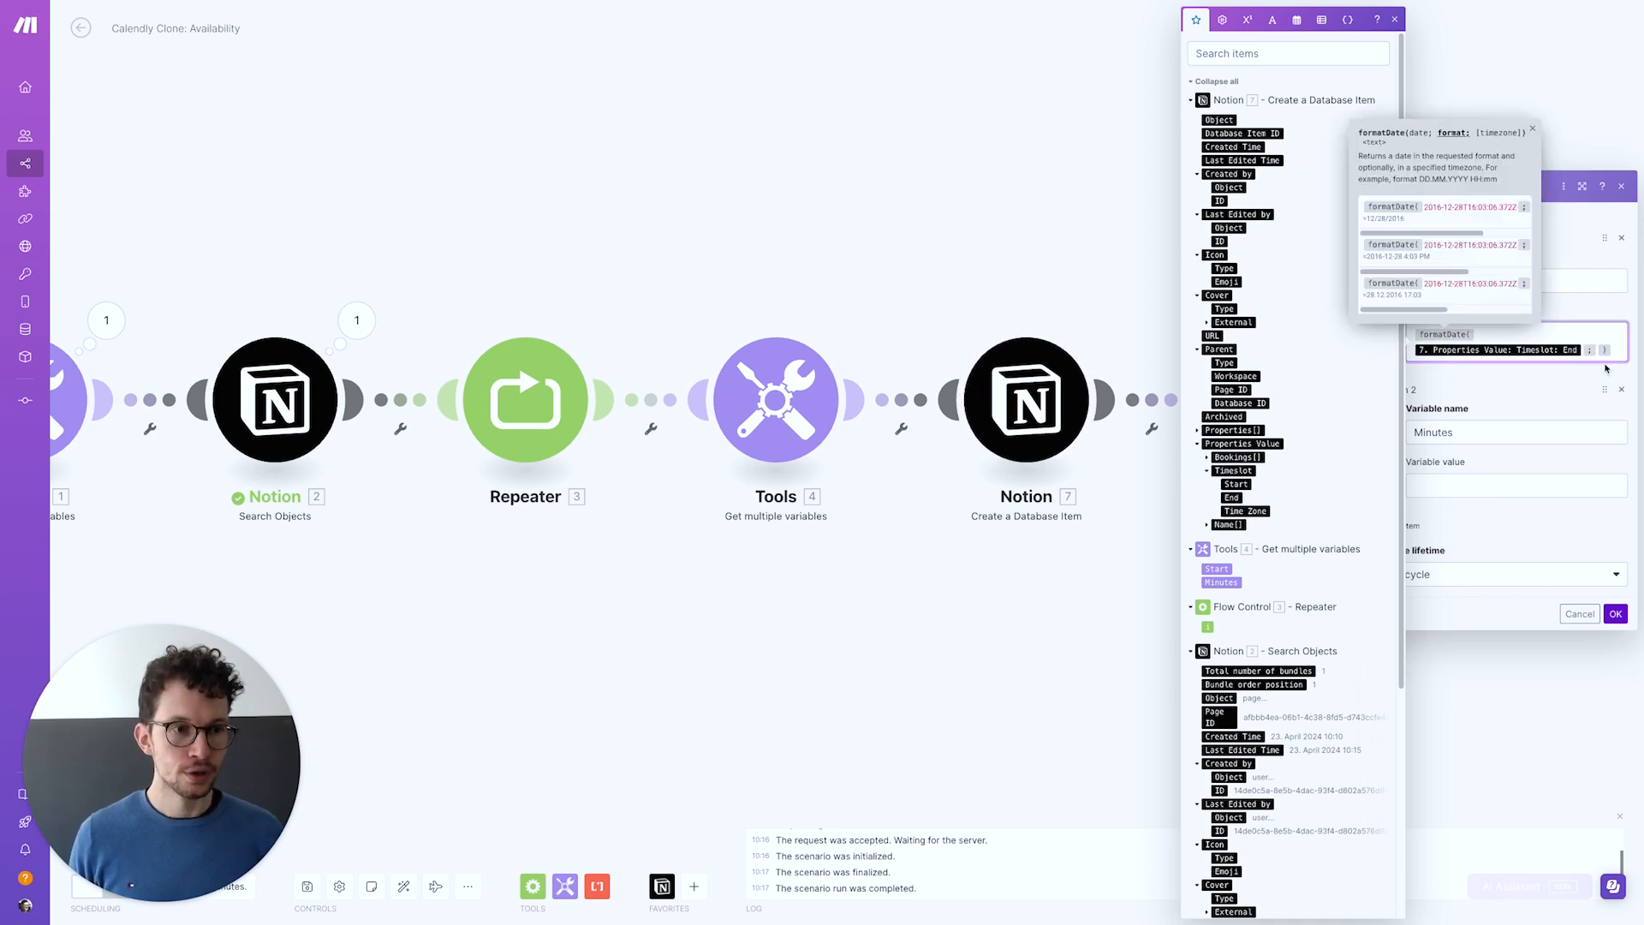
text(hh)
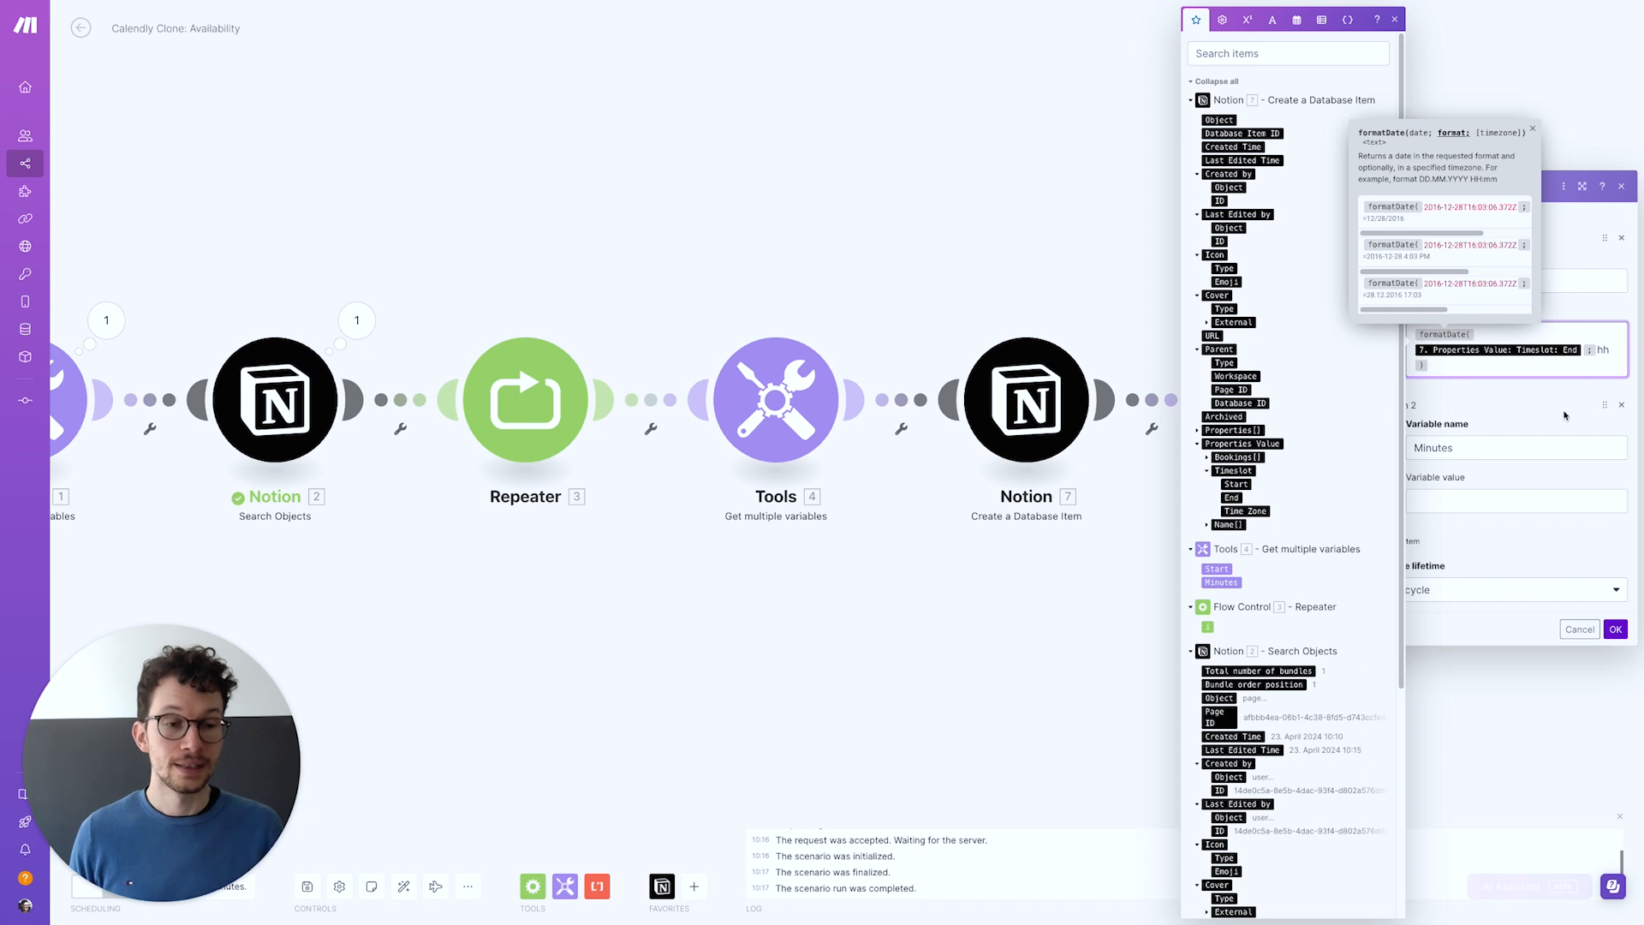
Set Minutes' value to formatDate(Timeslot: End; mm) and confirm the variables step
click(1491, 501)
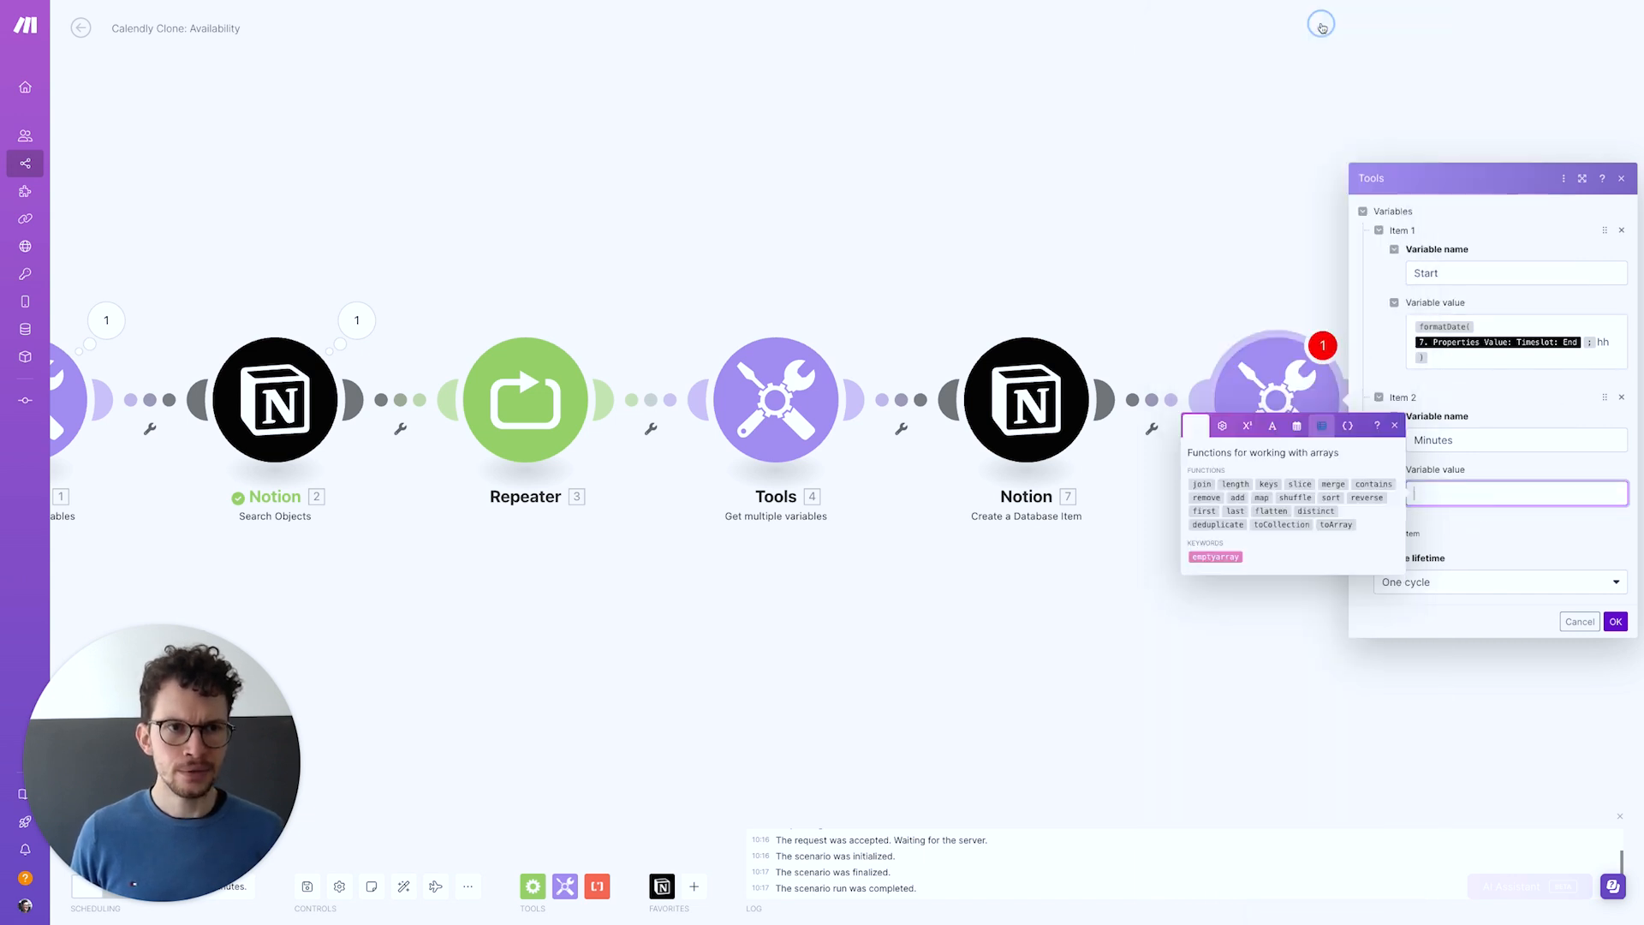
click(1297, 426)
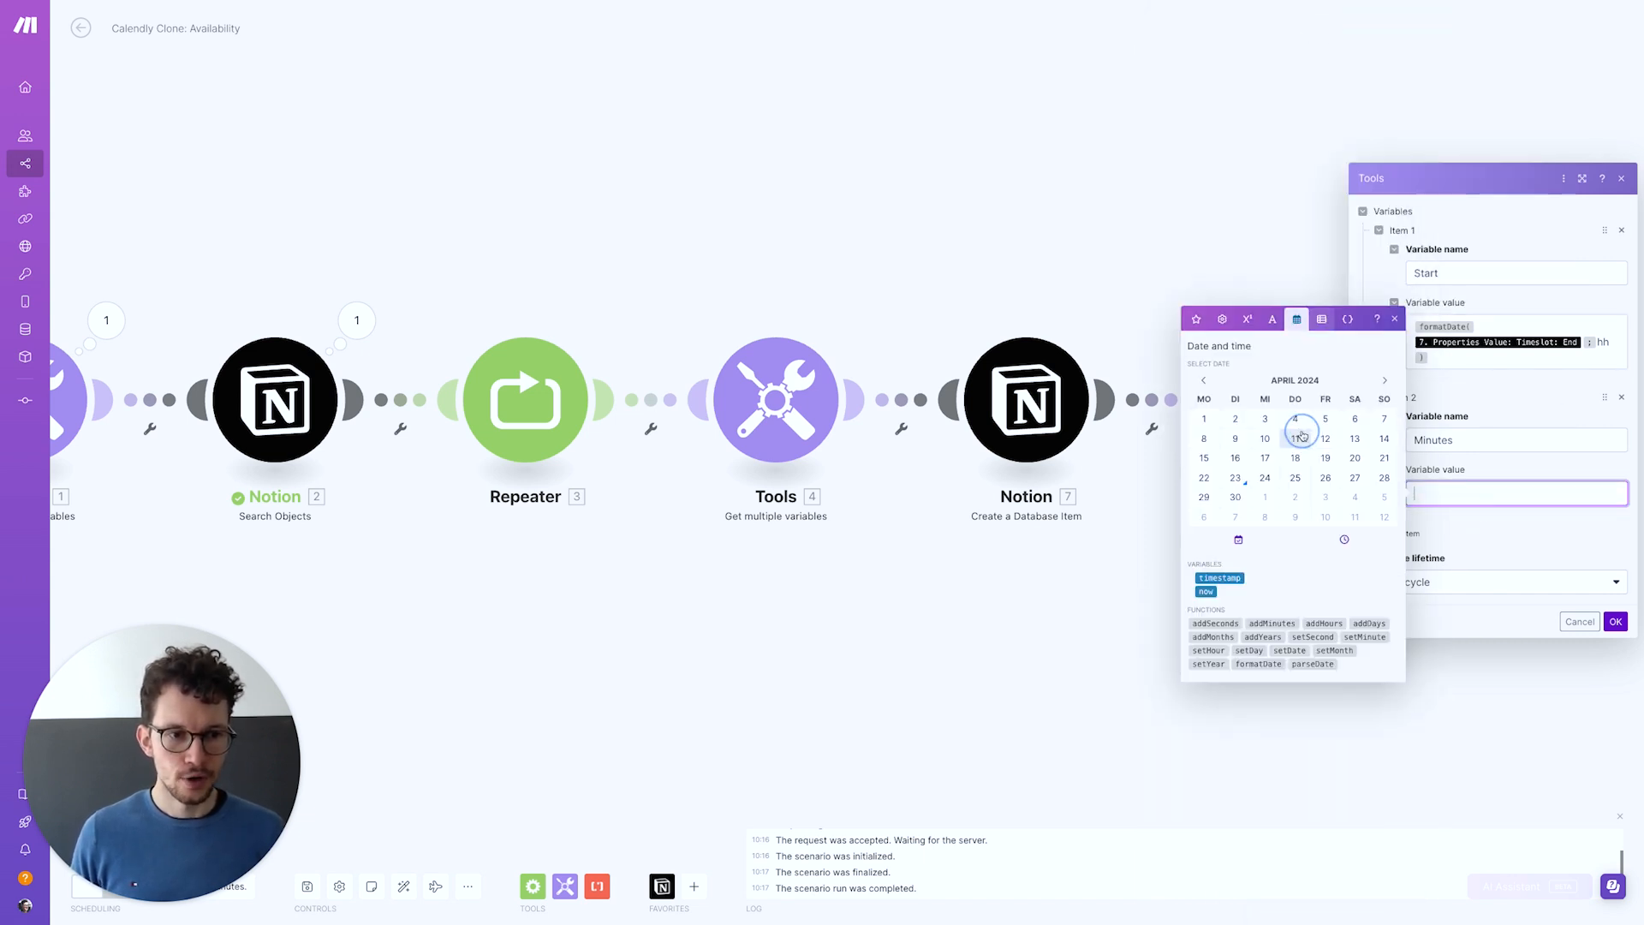
click(1258, 661)
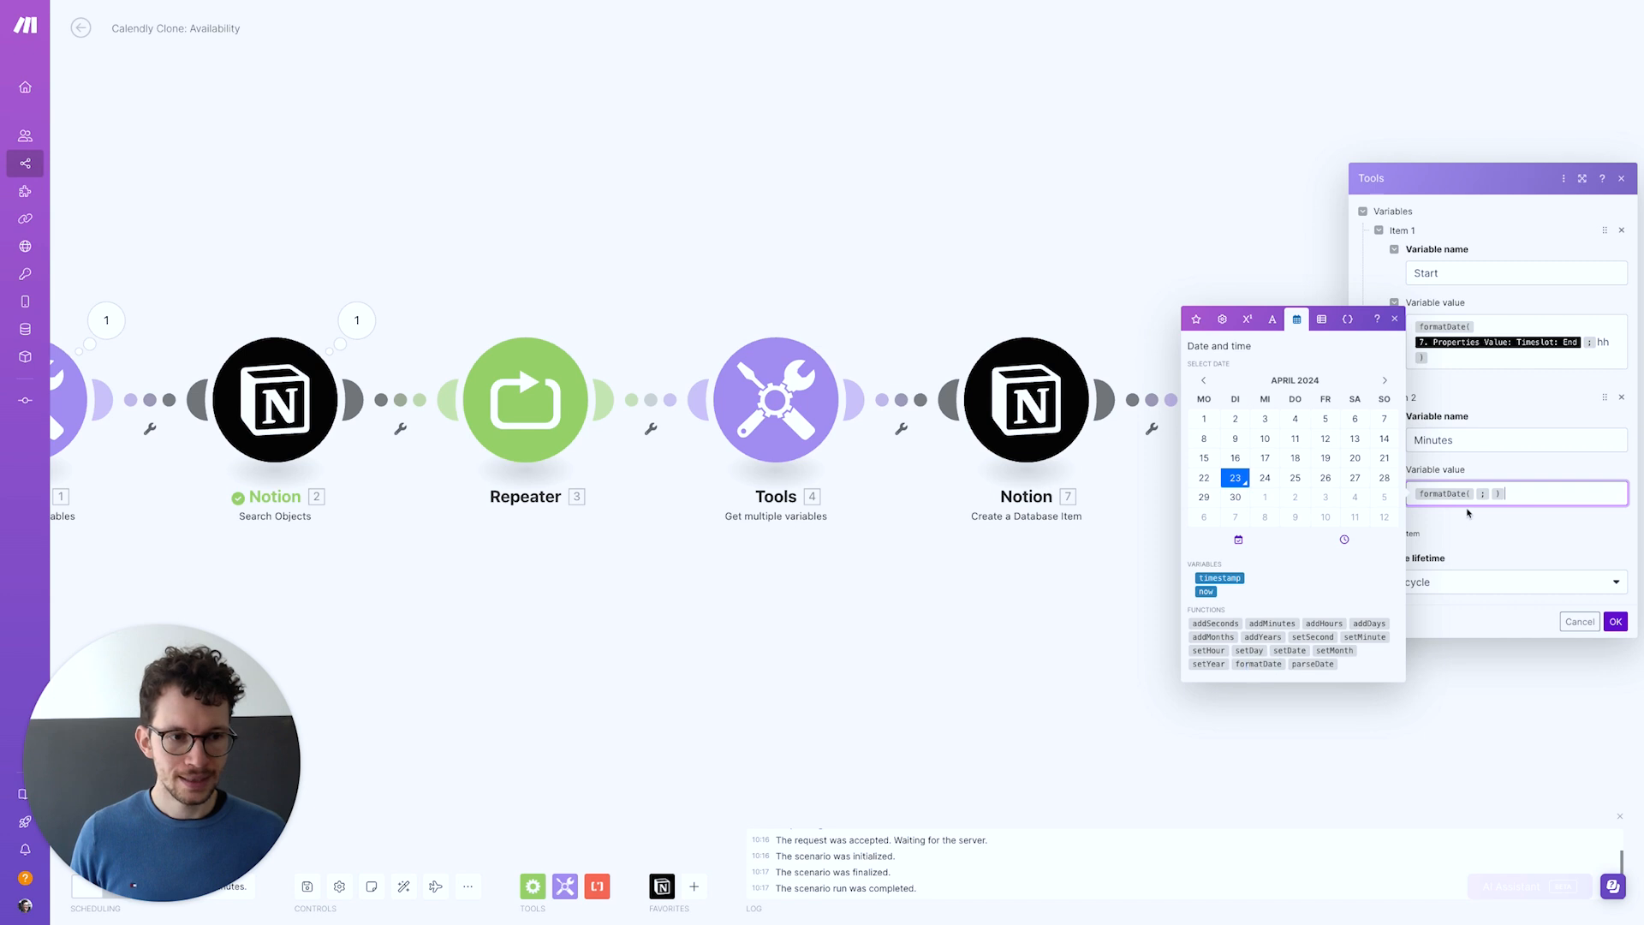
click(1475, 493)
click(1197, 319)
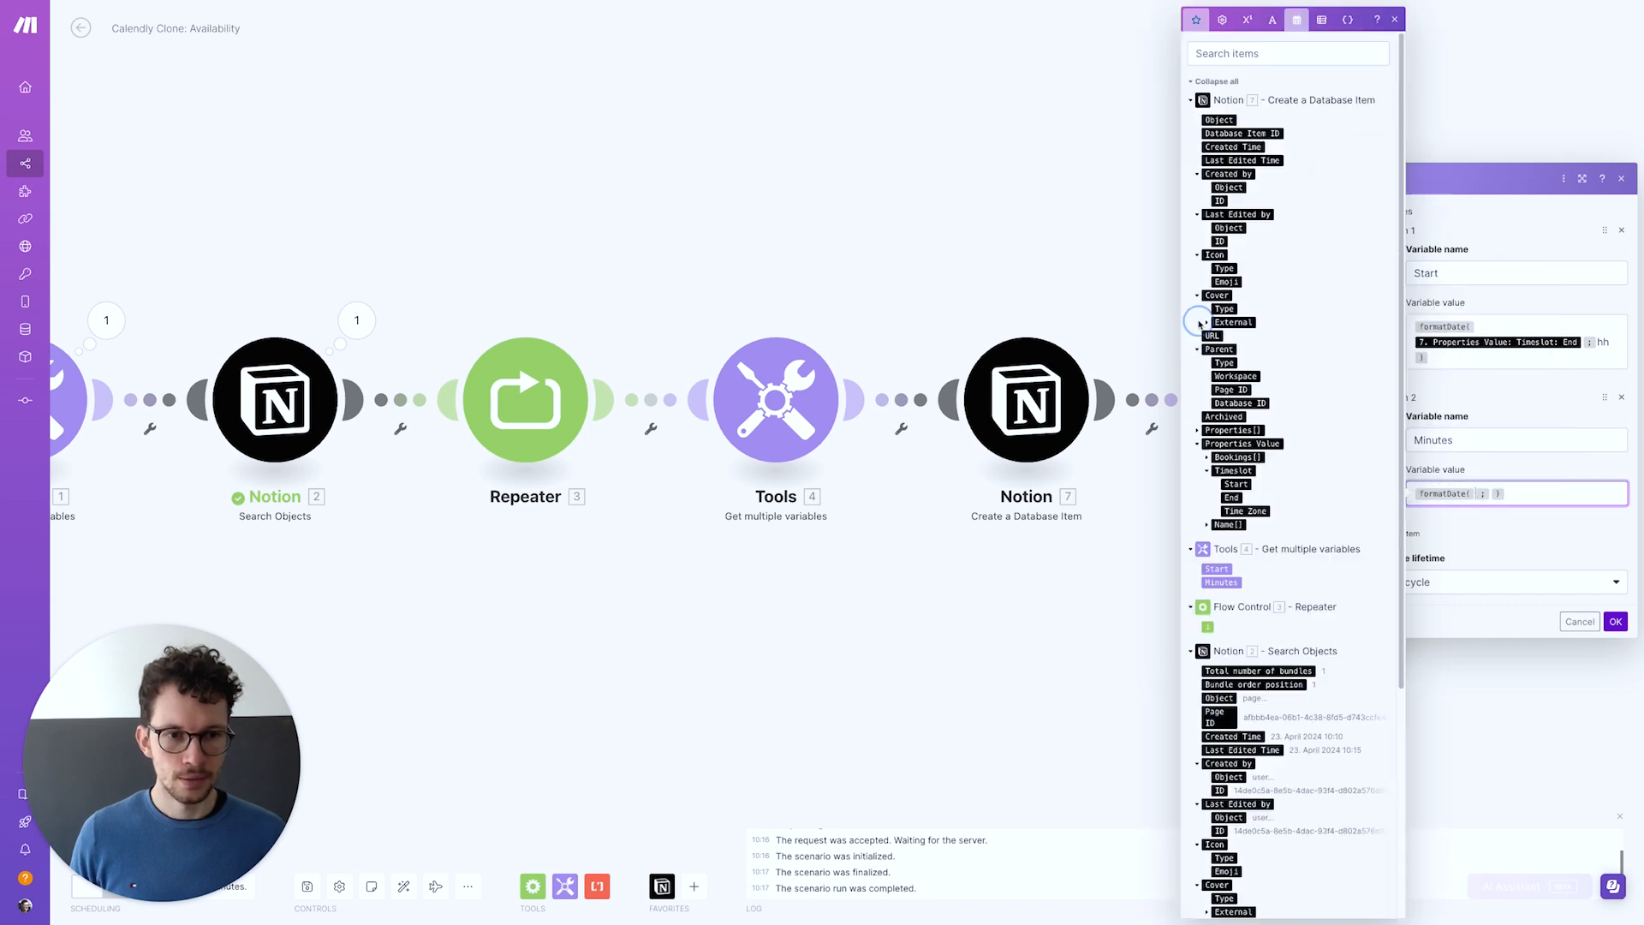
click(1232, 498)
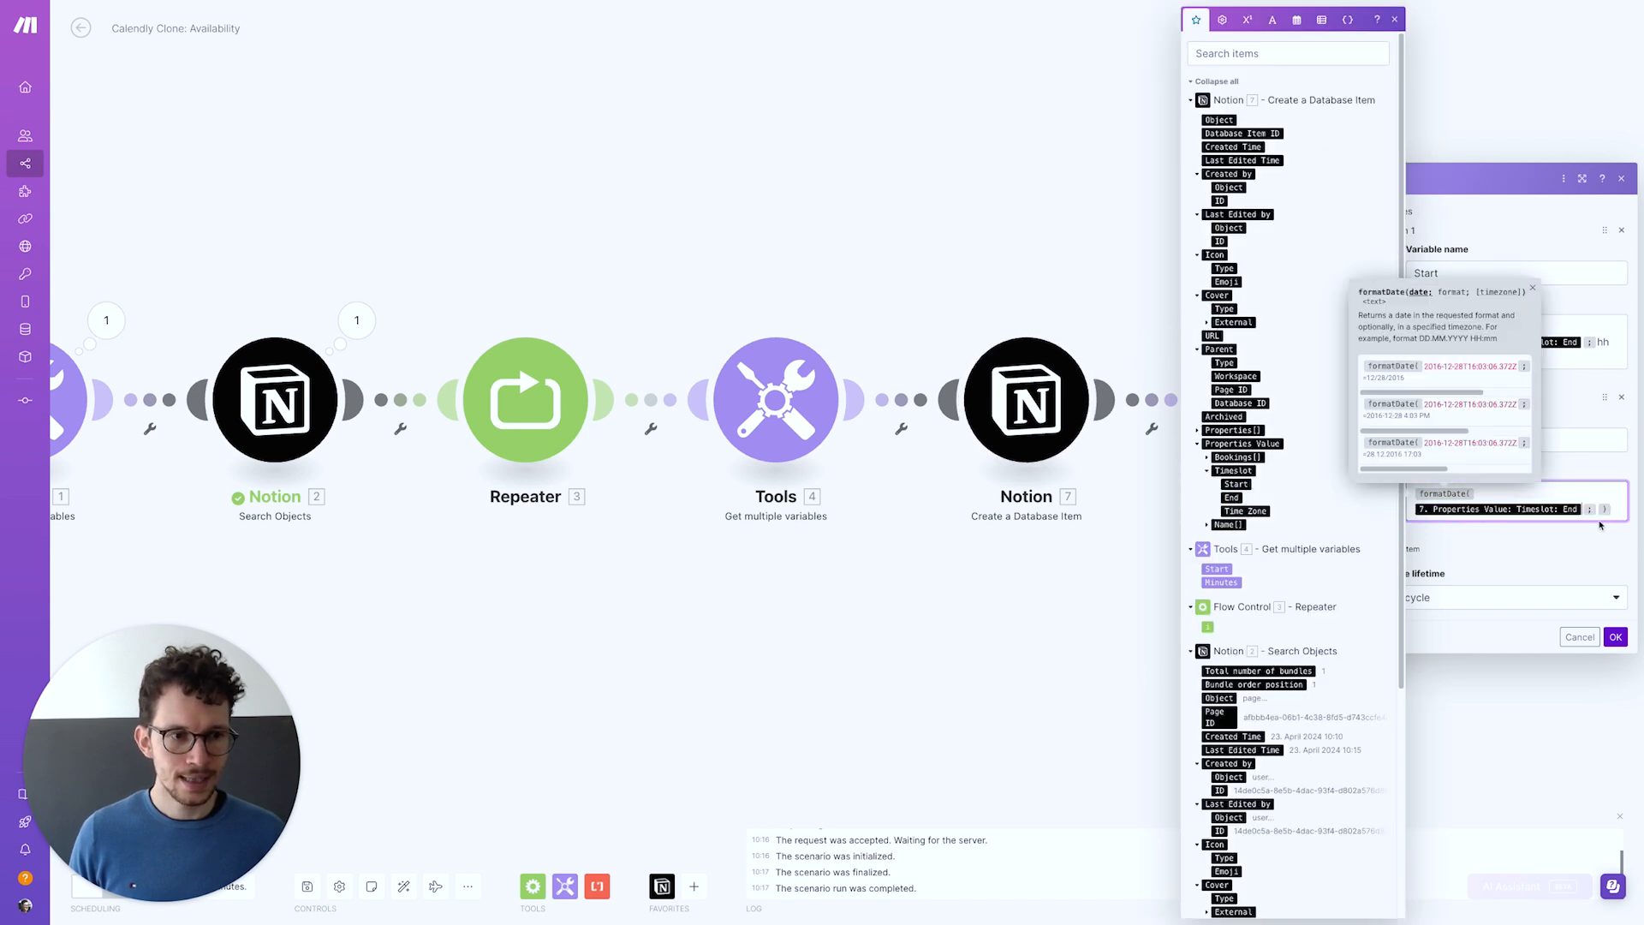
click(1594, 510)
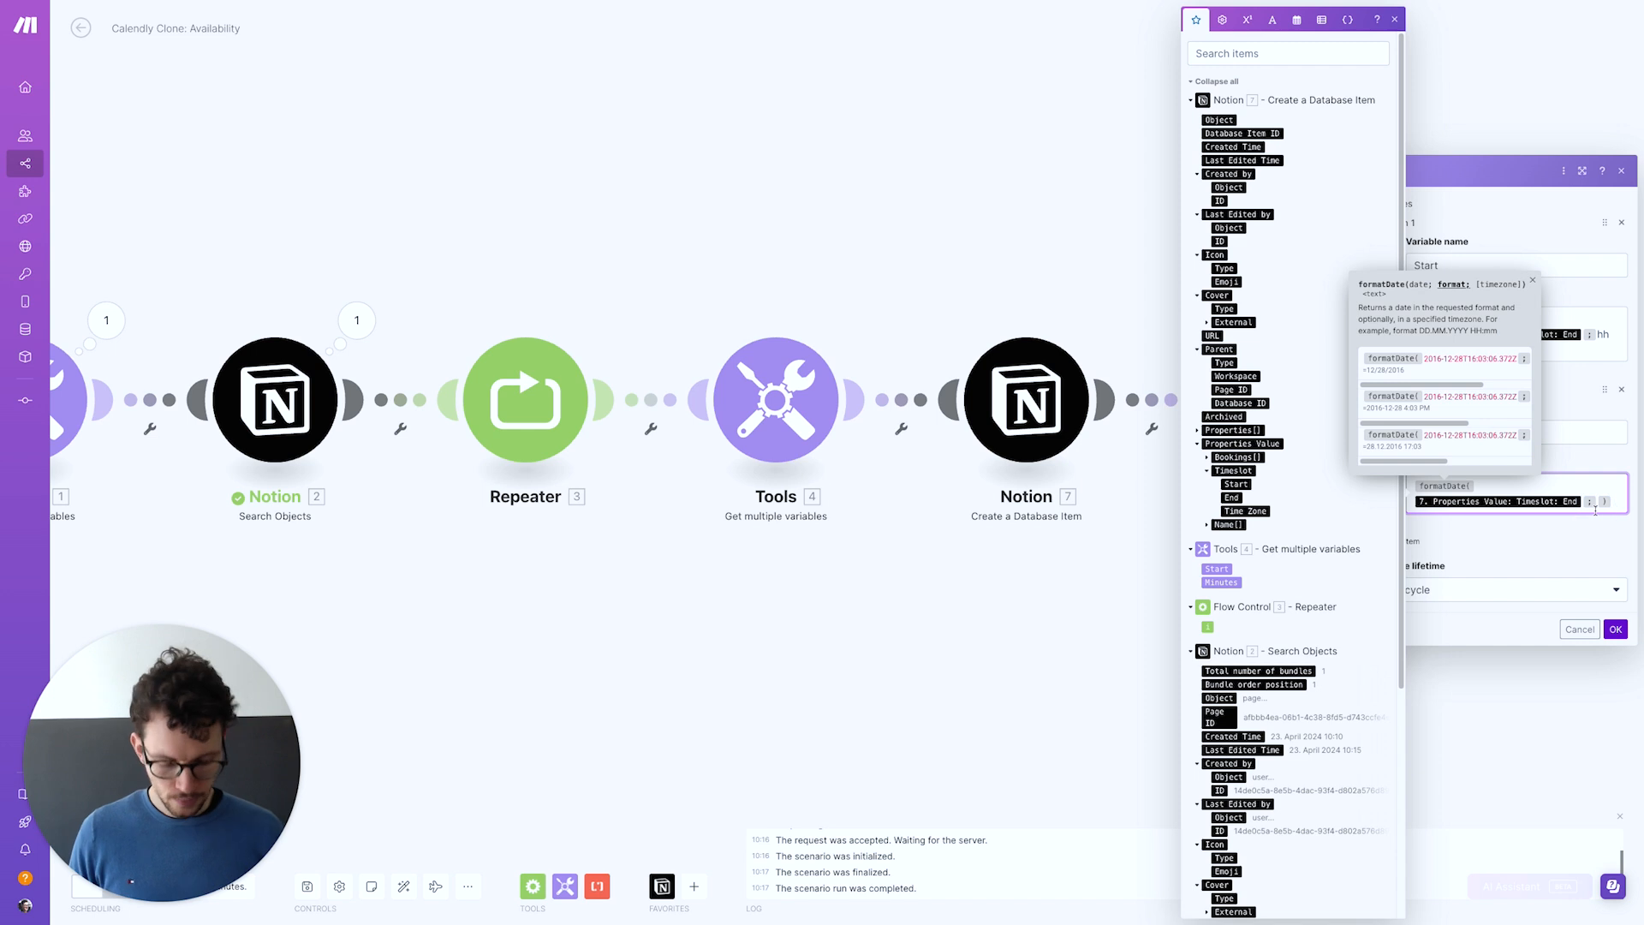
text(mm)
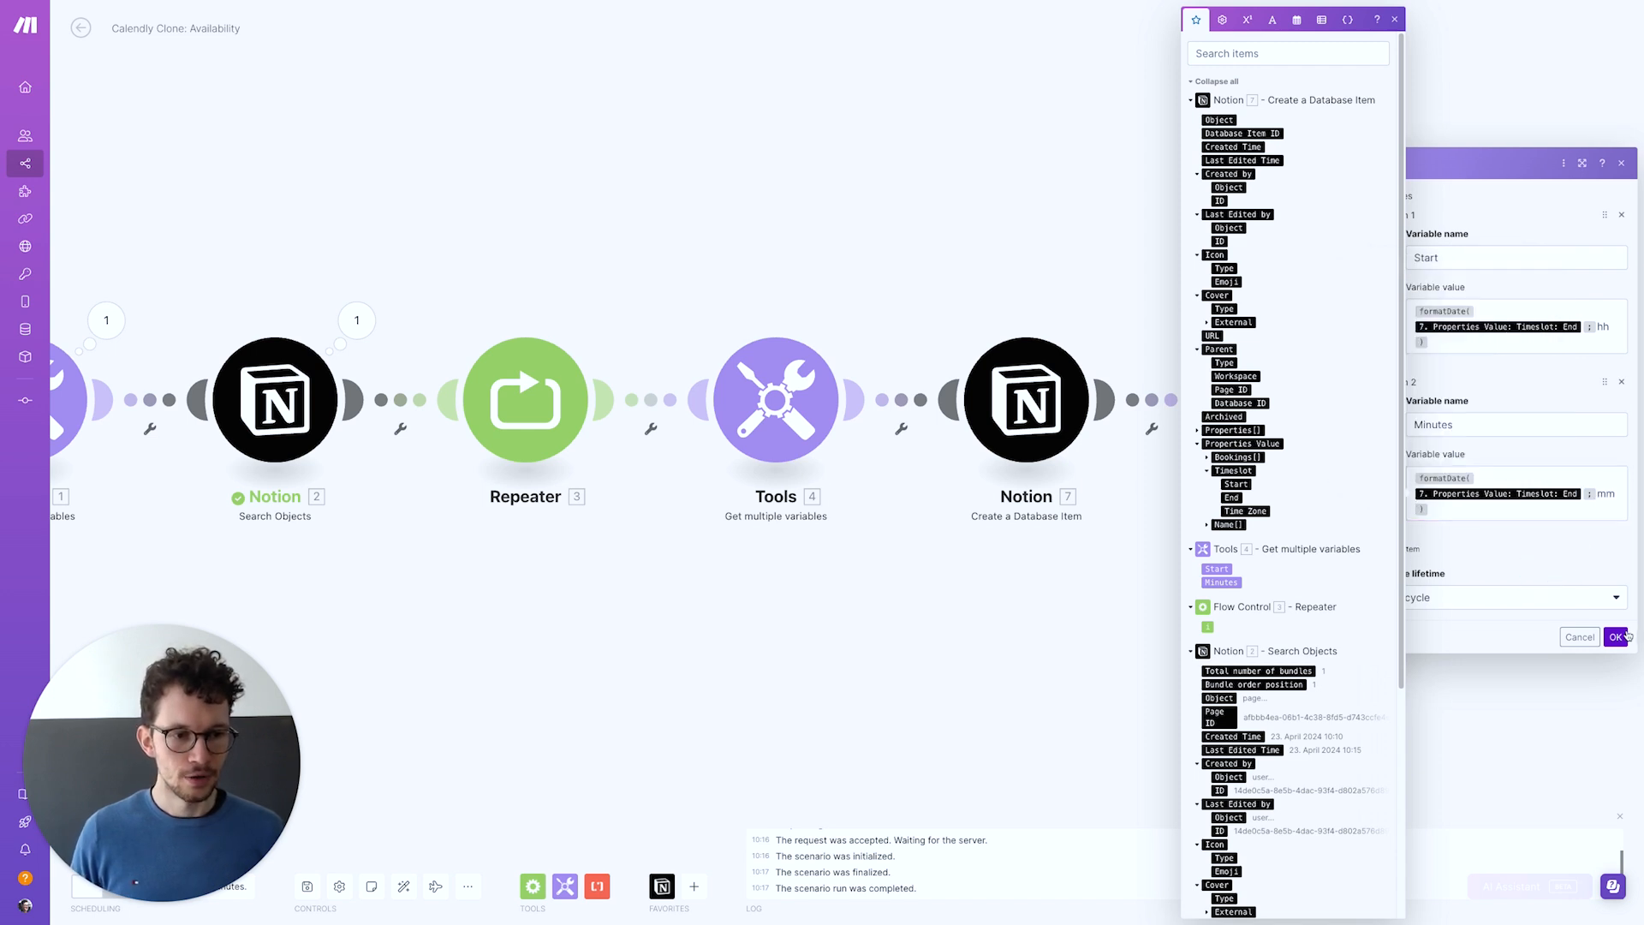
click(1615, 636)
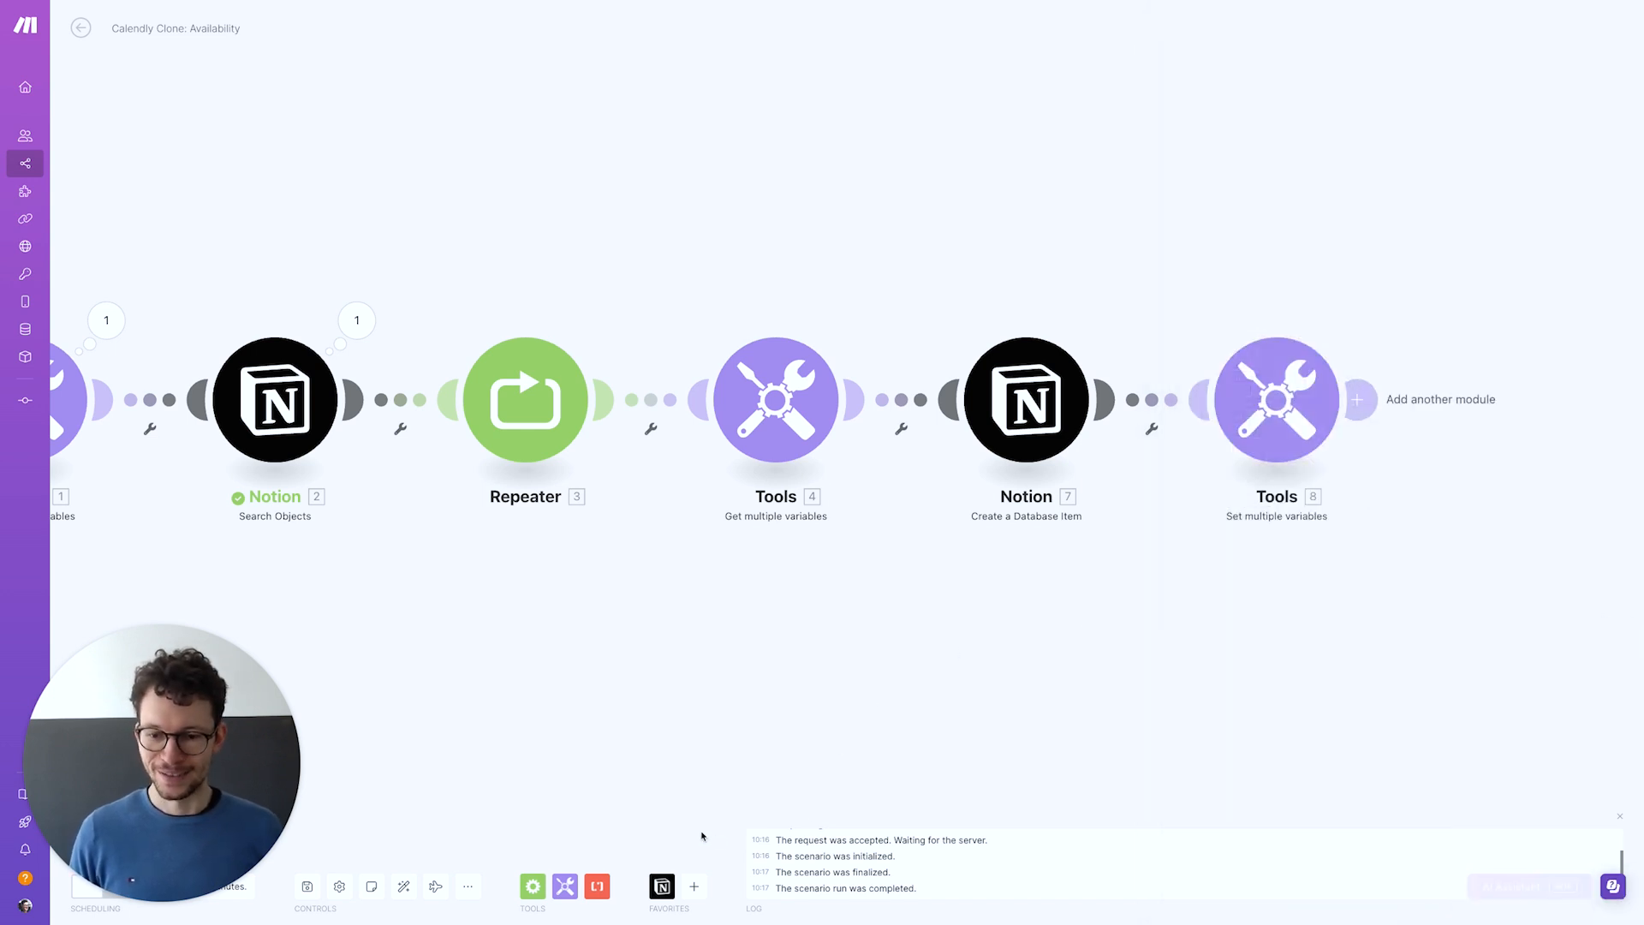
Auto-arrange, save and test-run the scenario, then reopen Tools 8's Minutes value
click(403, 886)
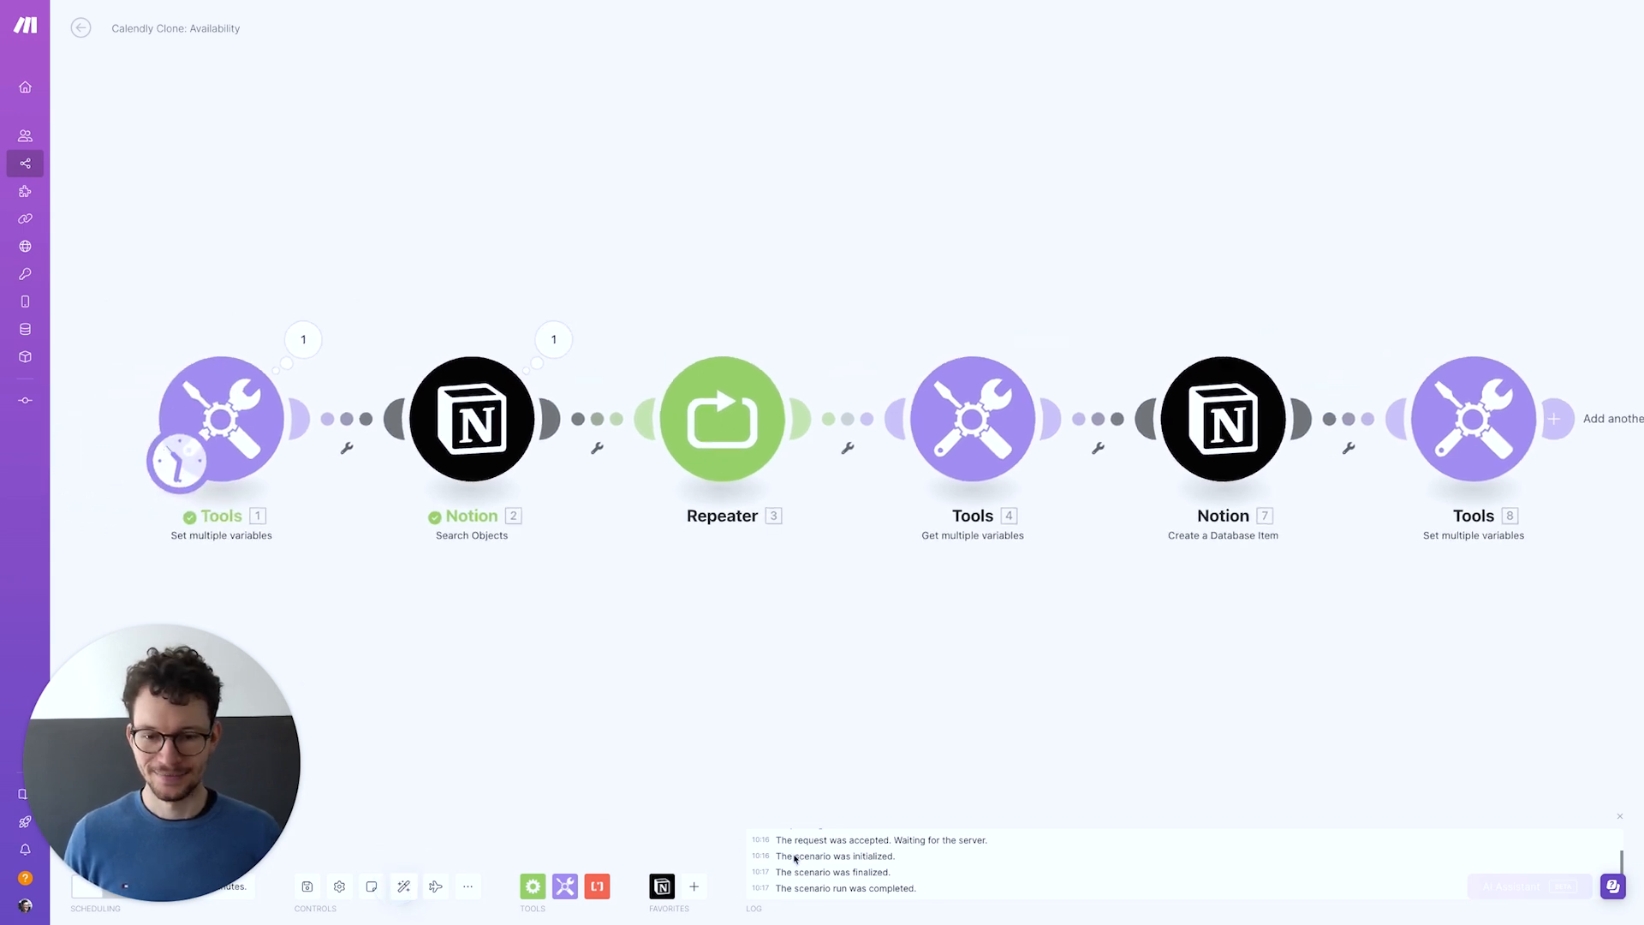
click(306, 895)
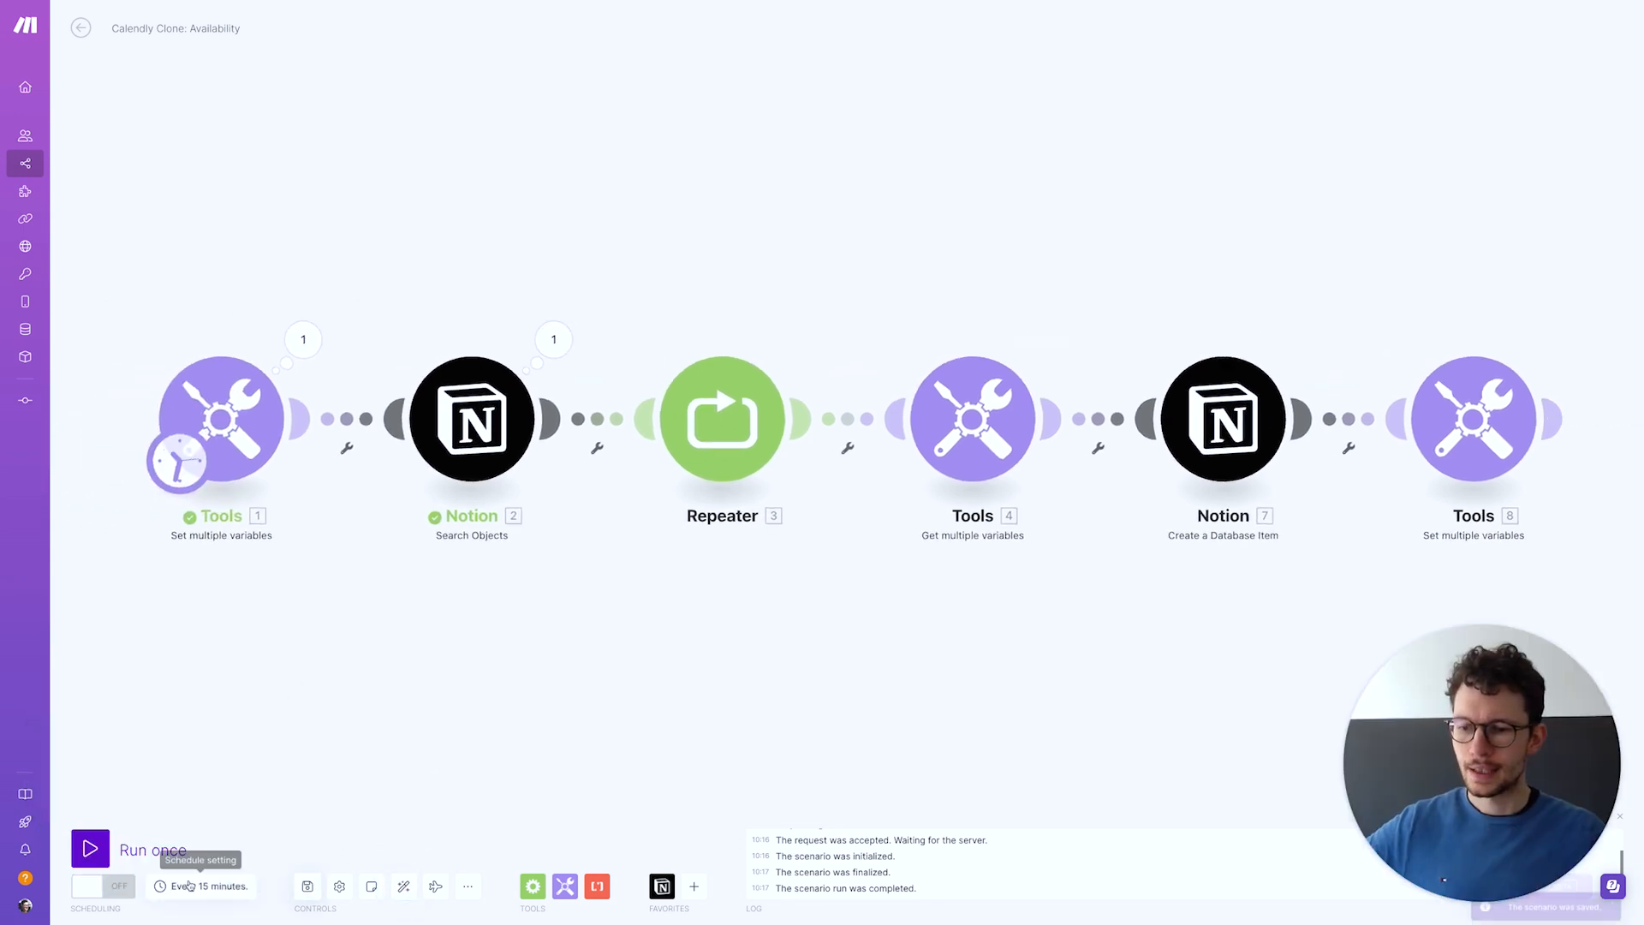
click(92, 853)
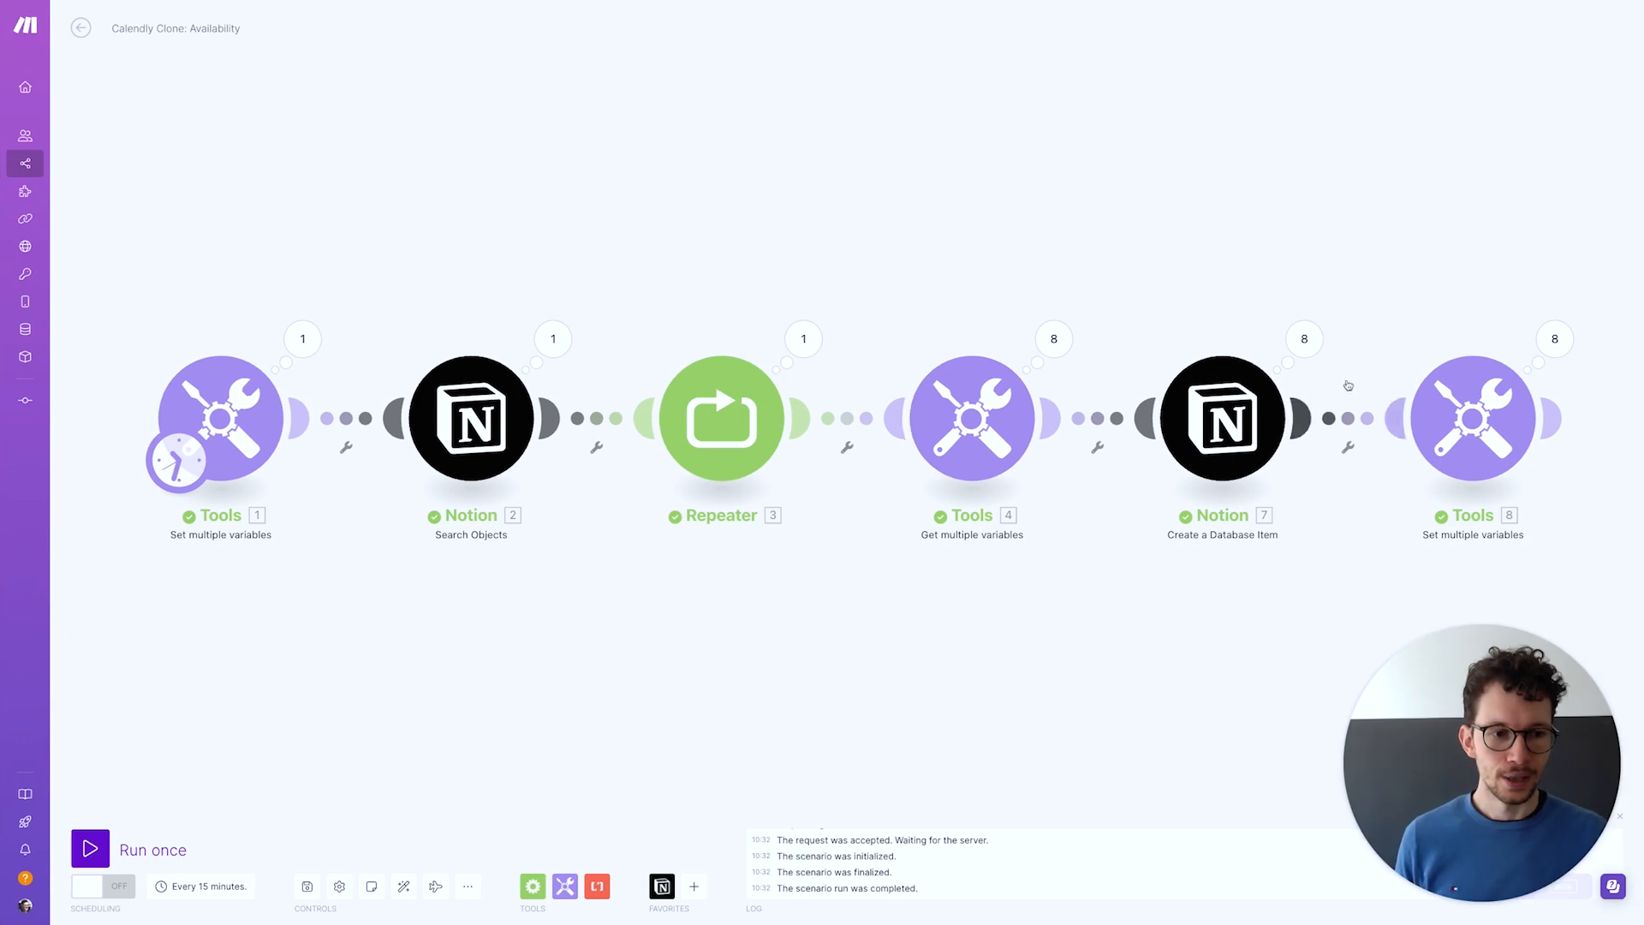
click(1471, 429)
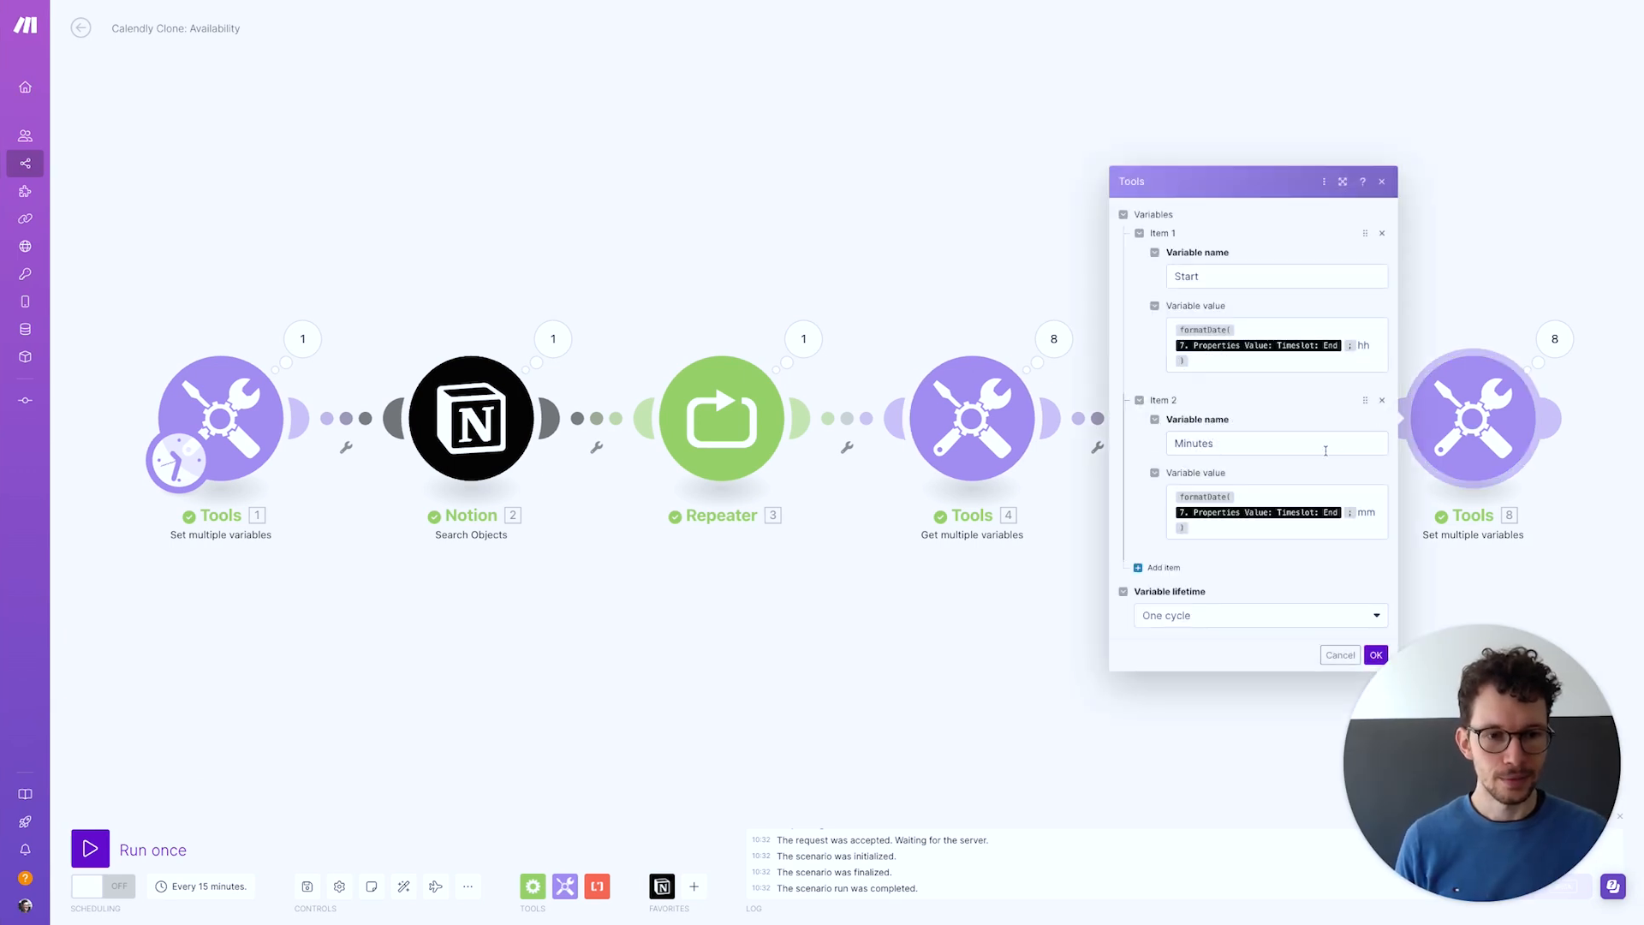
click(1360, 529)
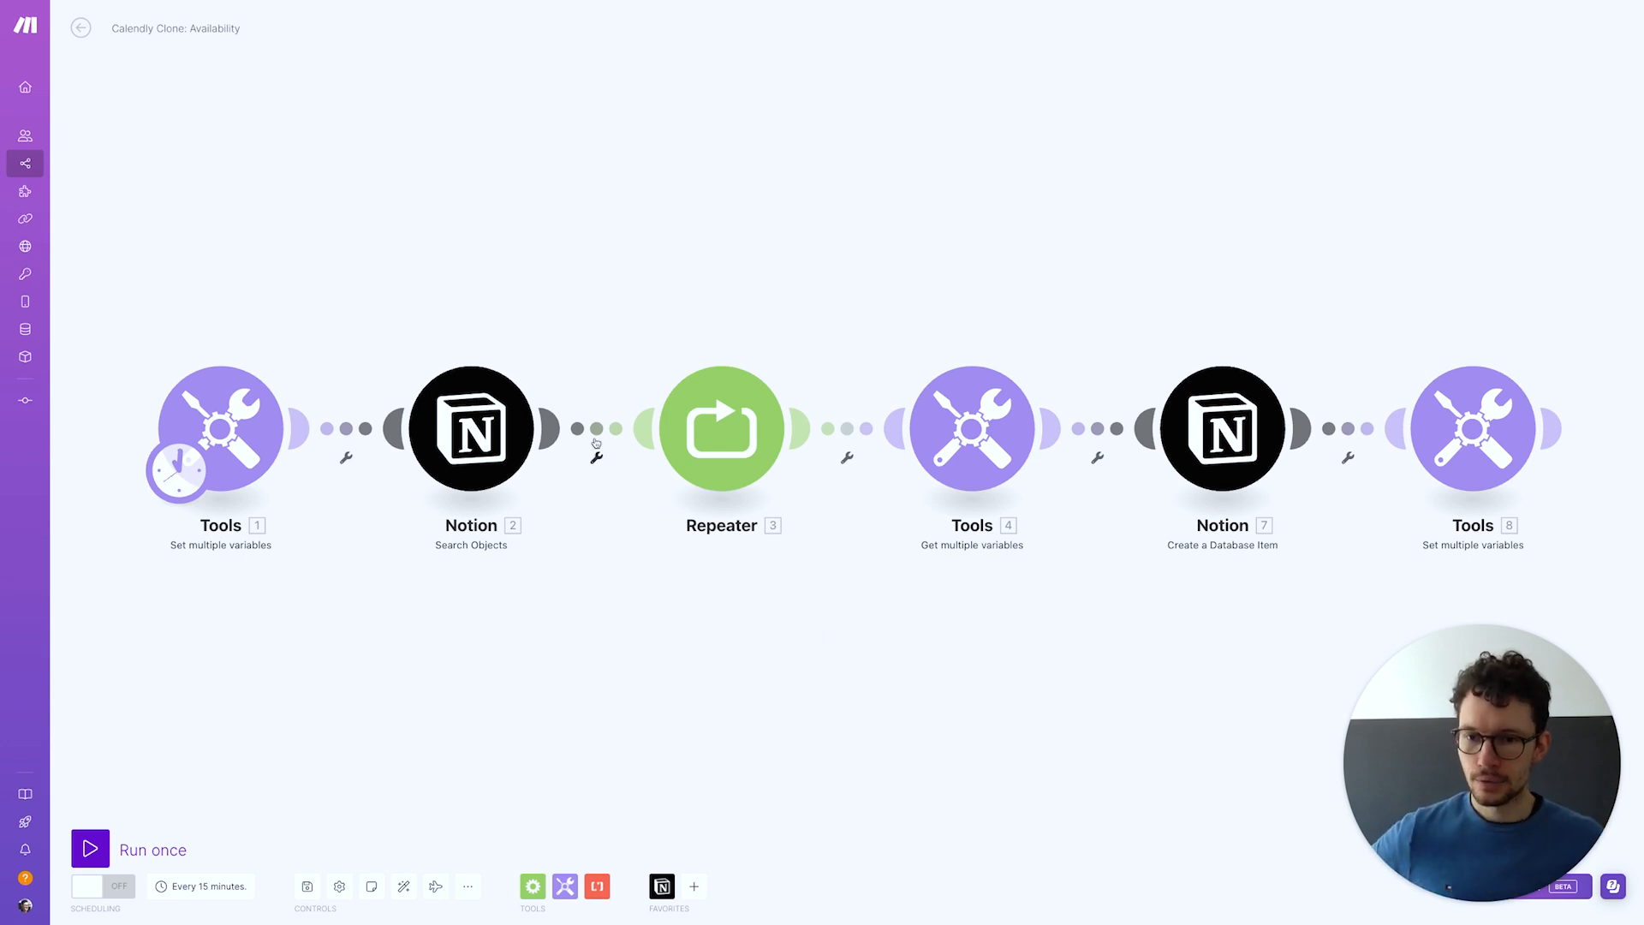
Insert a Router between the Notion search and the Repeater, add an empty second route, and auto-align
click(621, 447)
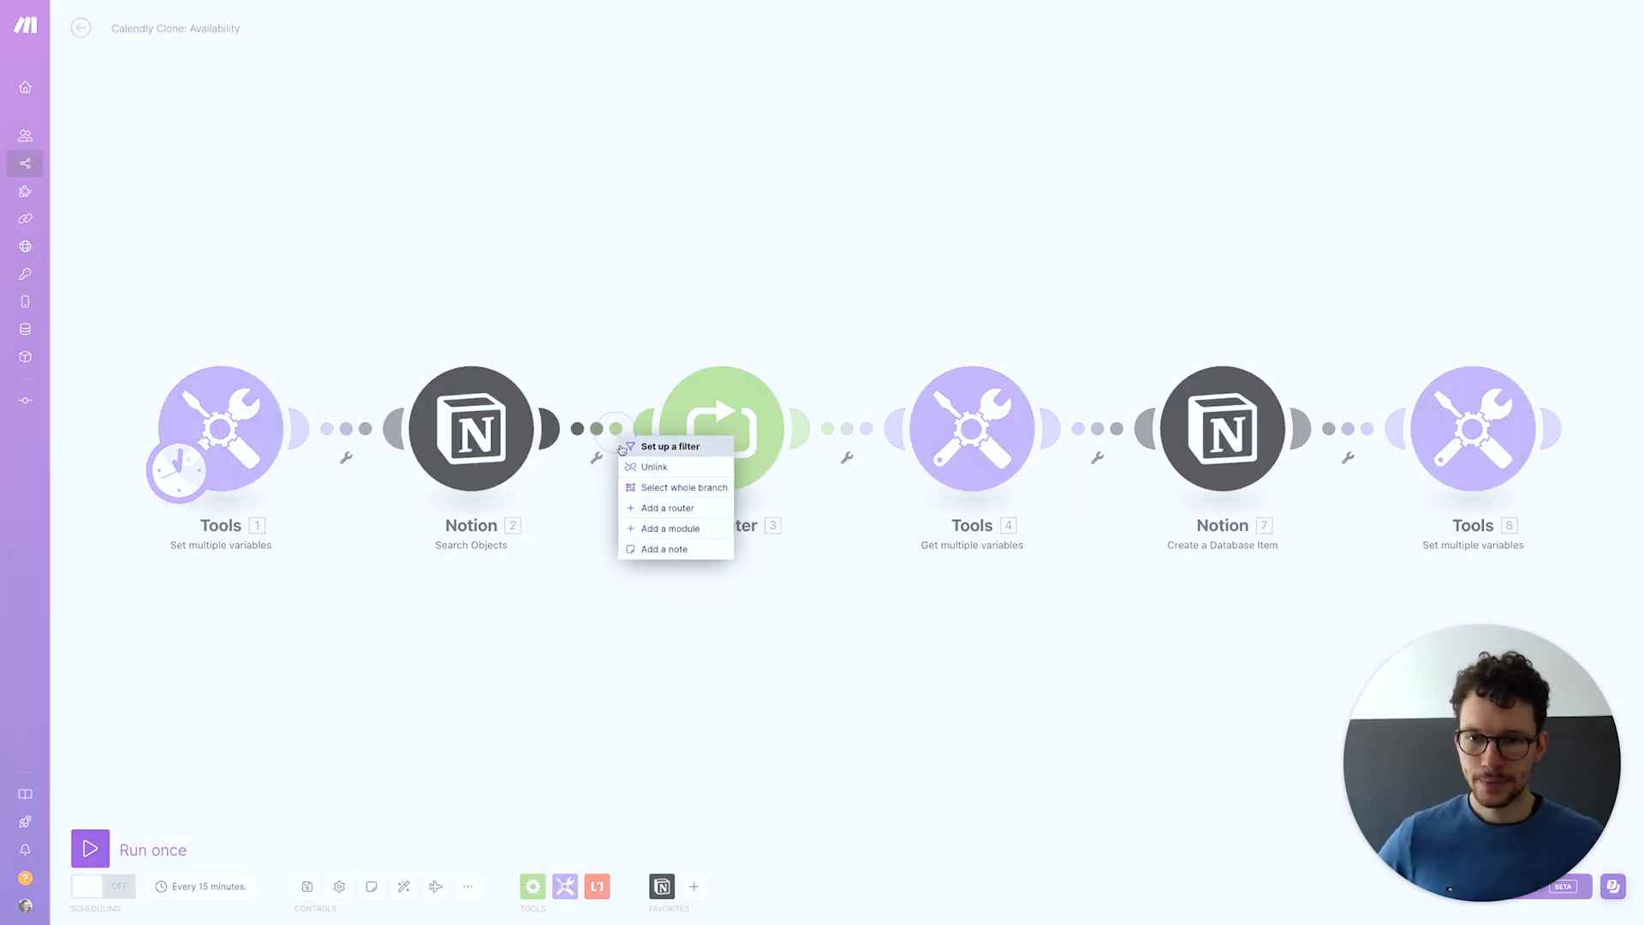
click(667, 509)
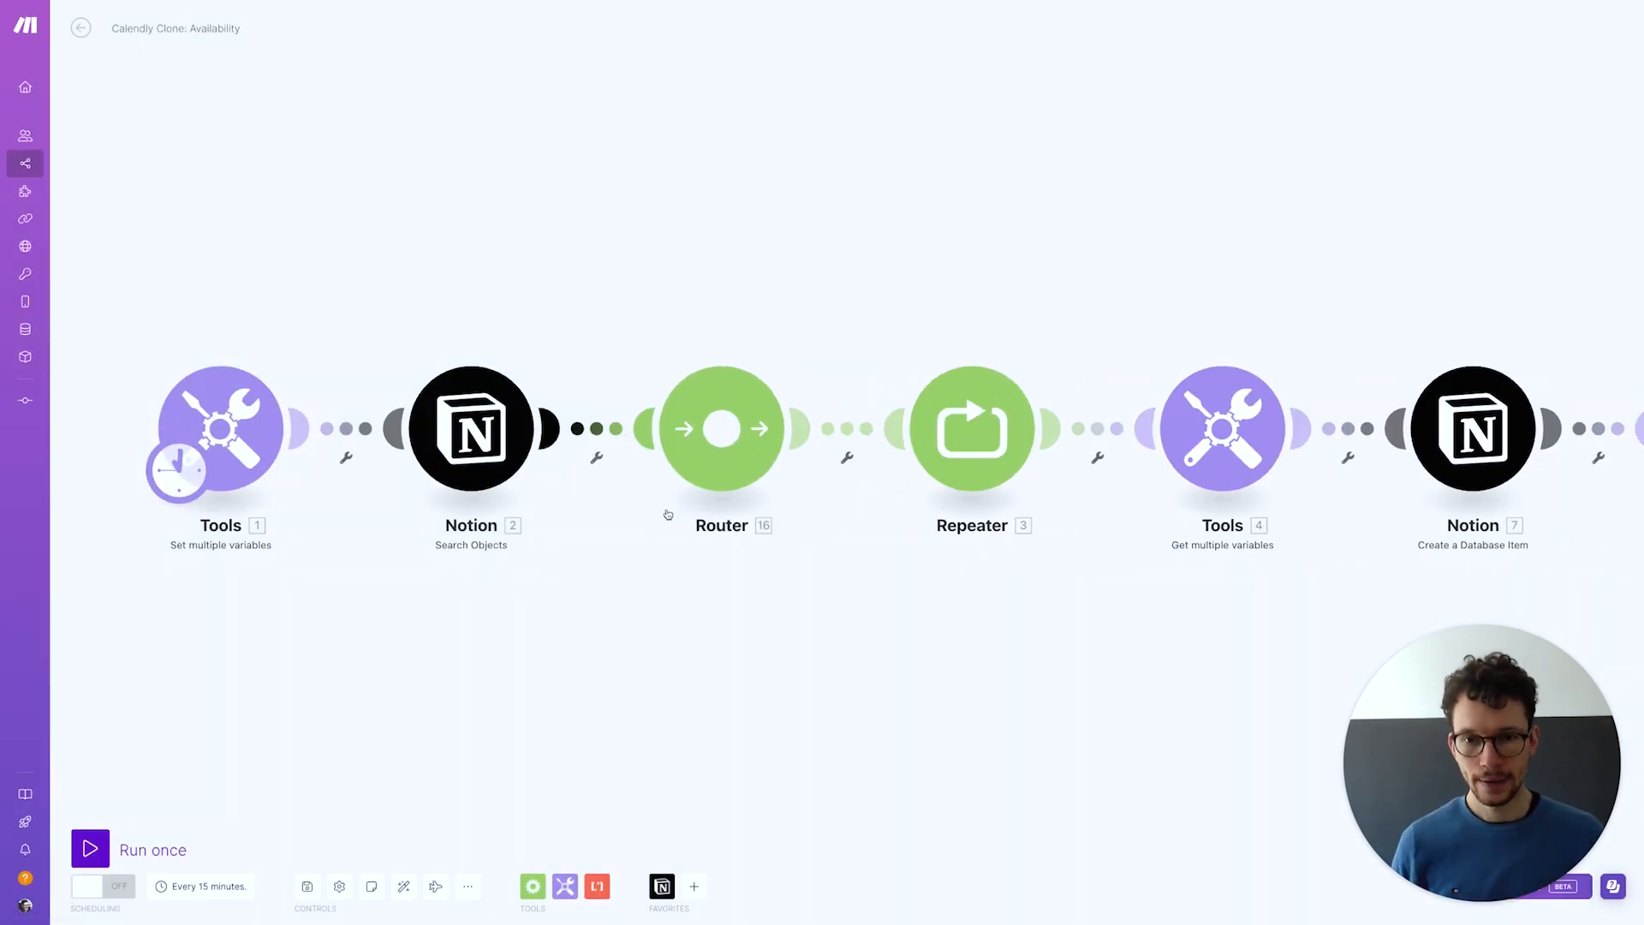
click(711, 454)
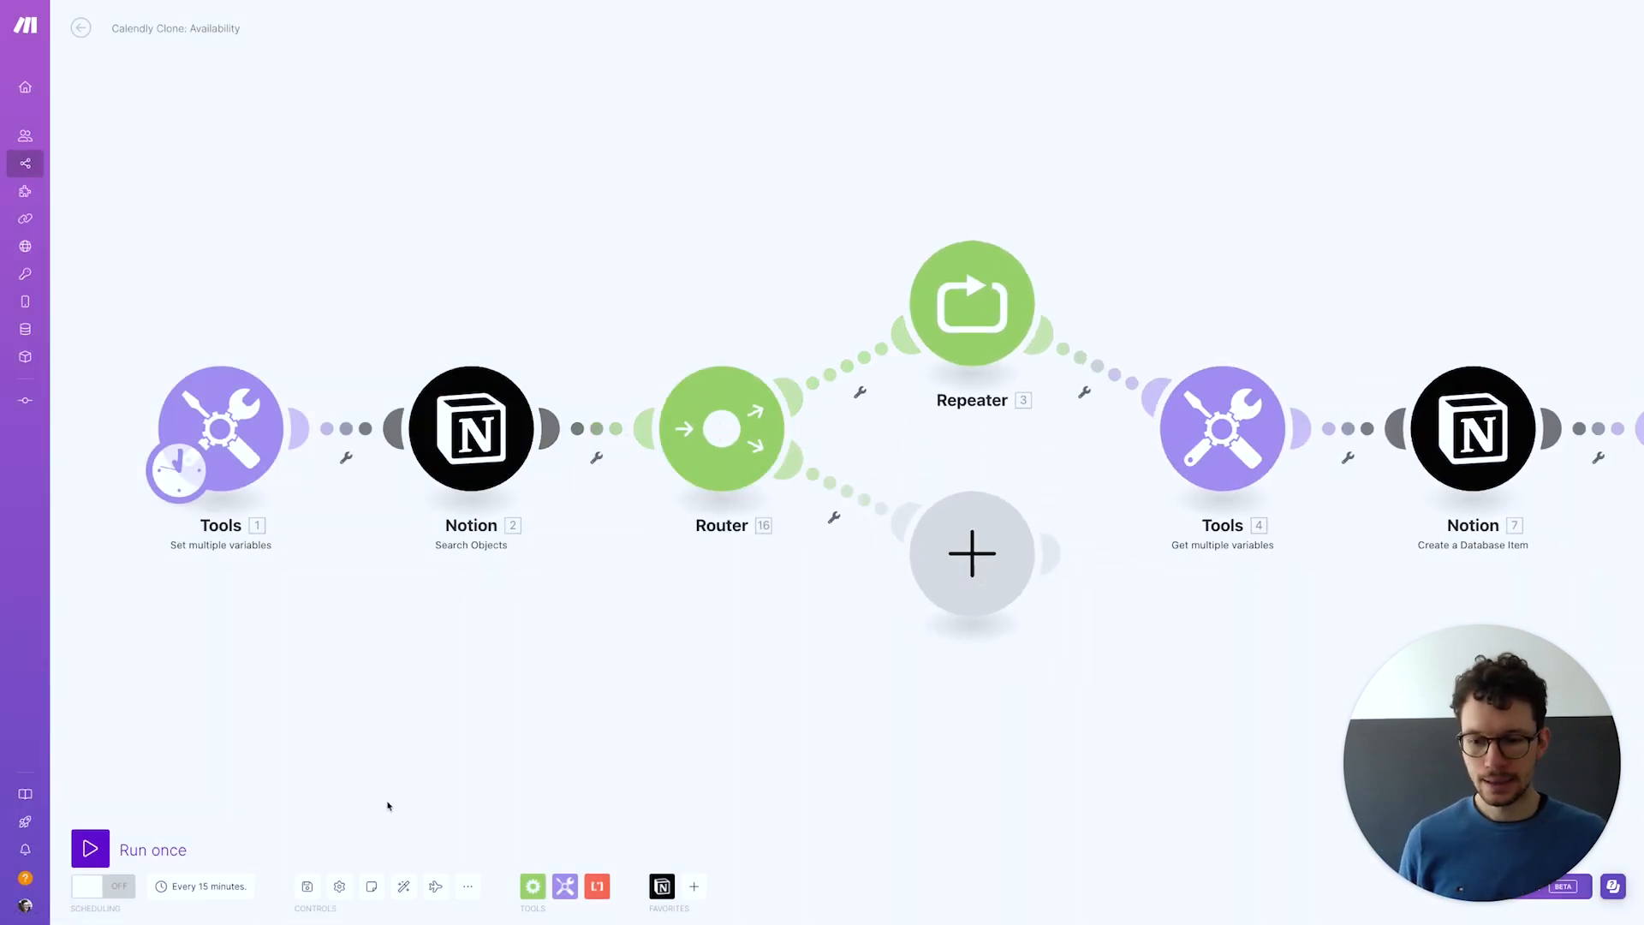
click(403, 885)
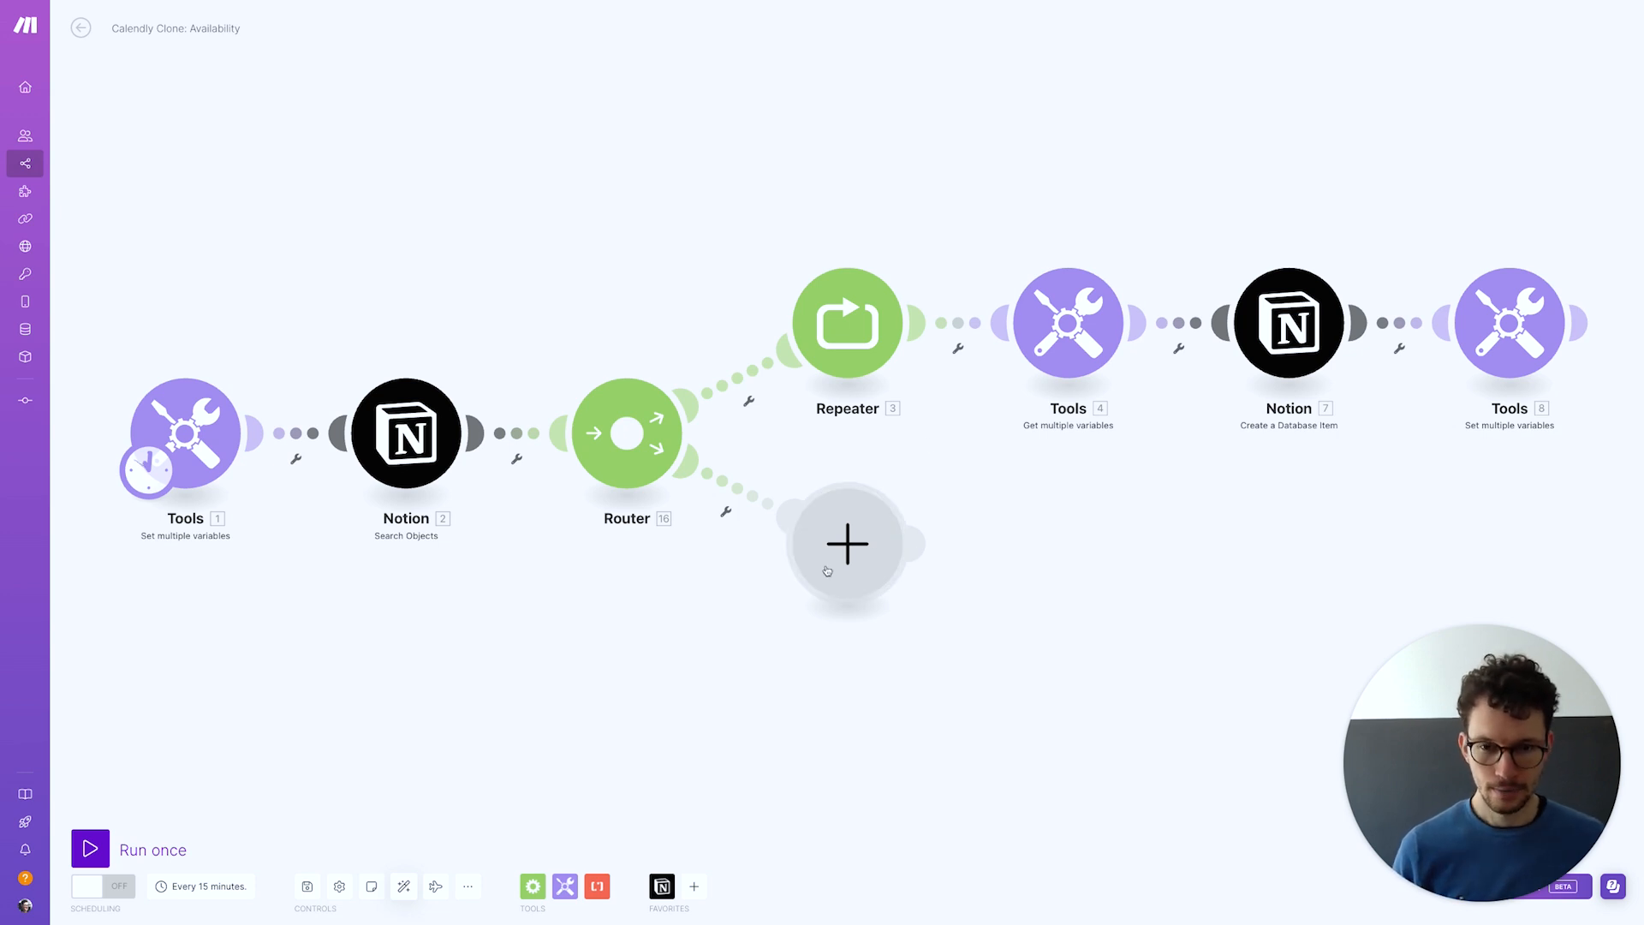
Check the Notion Availability timeslots, then bring up the app list on the router's empty route
key(ctrl+Left)
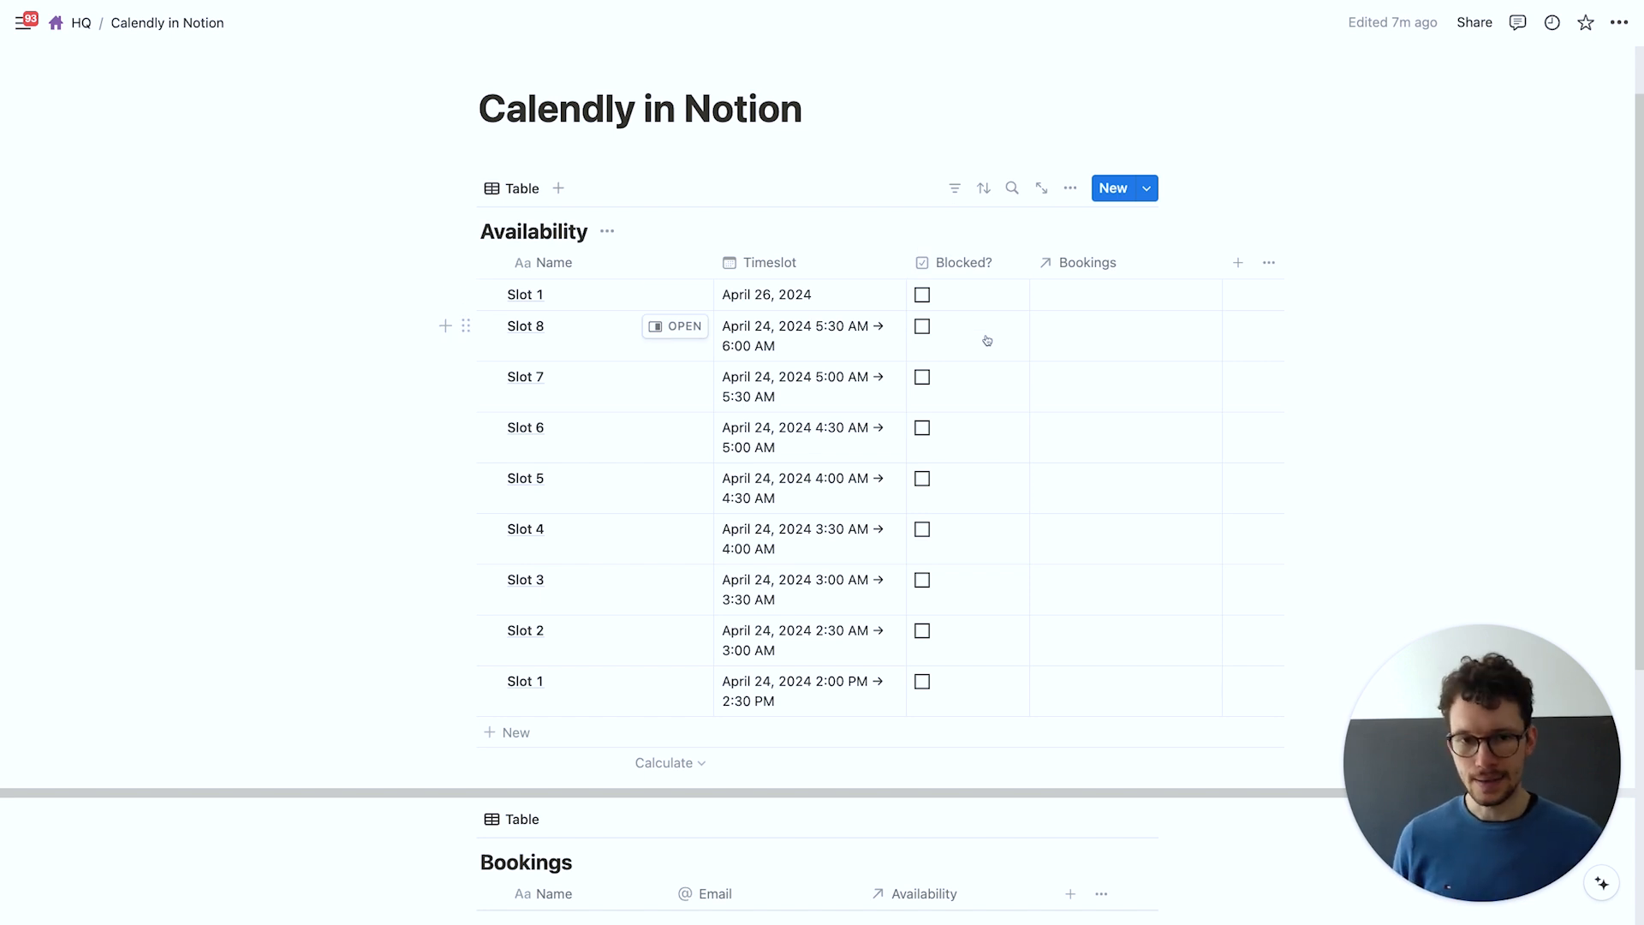
key(ctrl+Right)
click(848, 555)
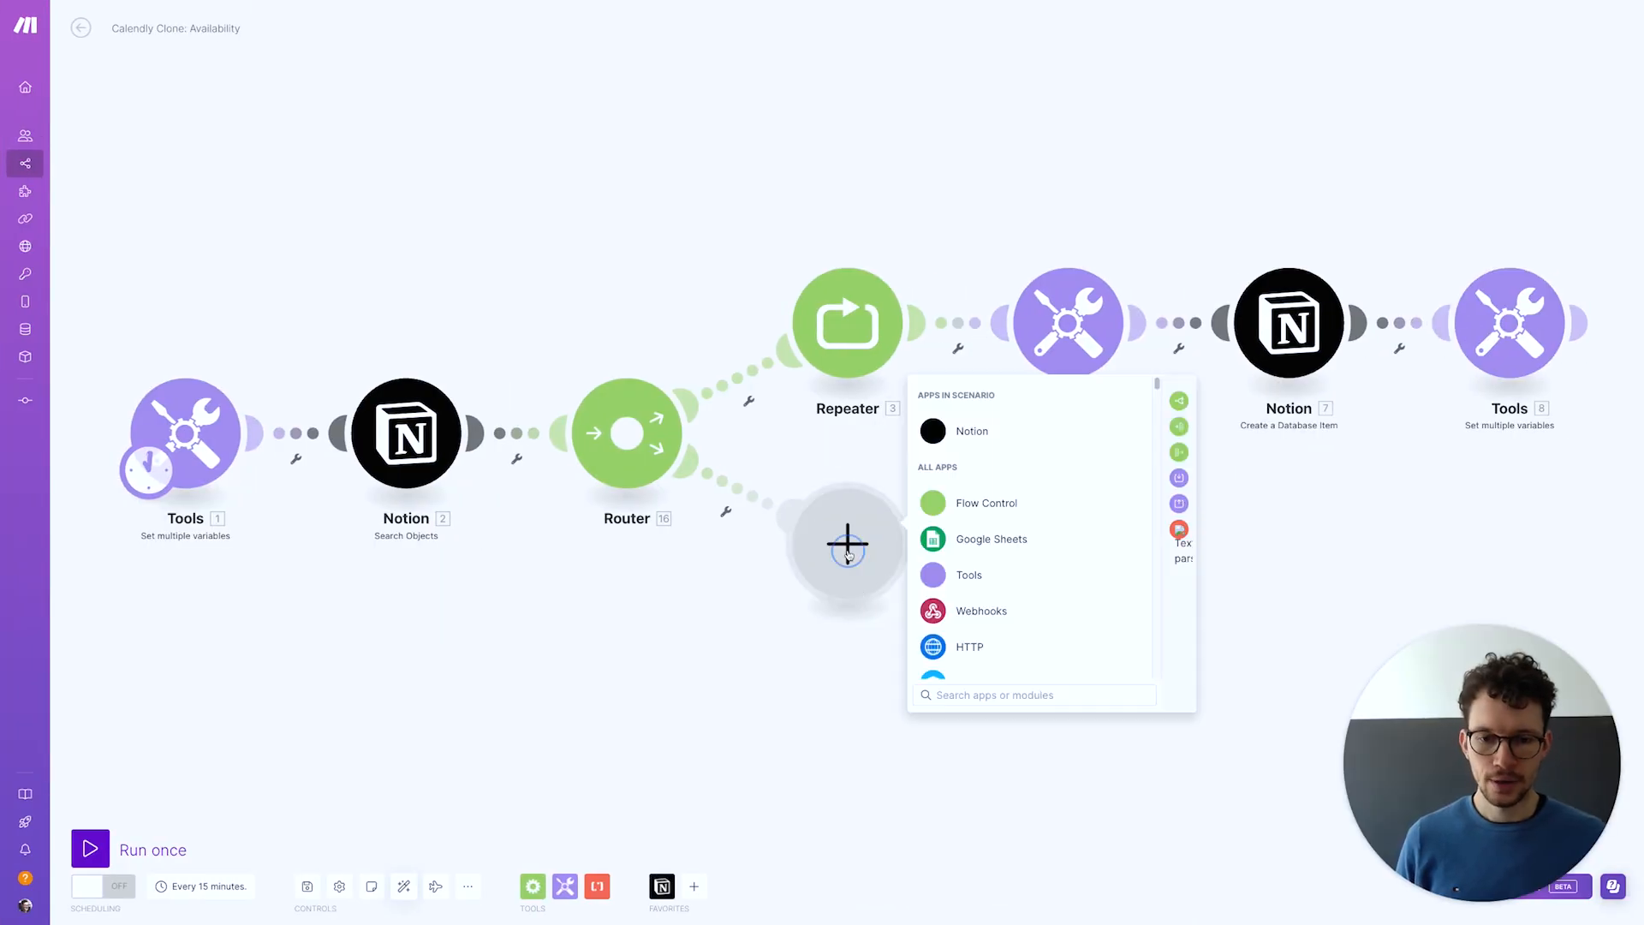
Add a Notion Create a Database Item module that targets the 'availability' database
click(951, 441)
click(996, 543)
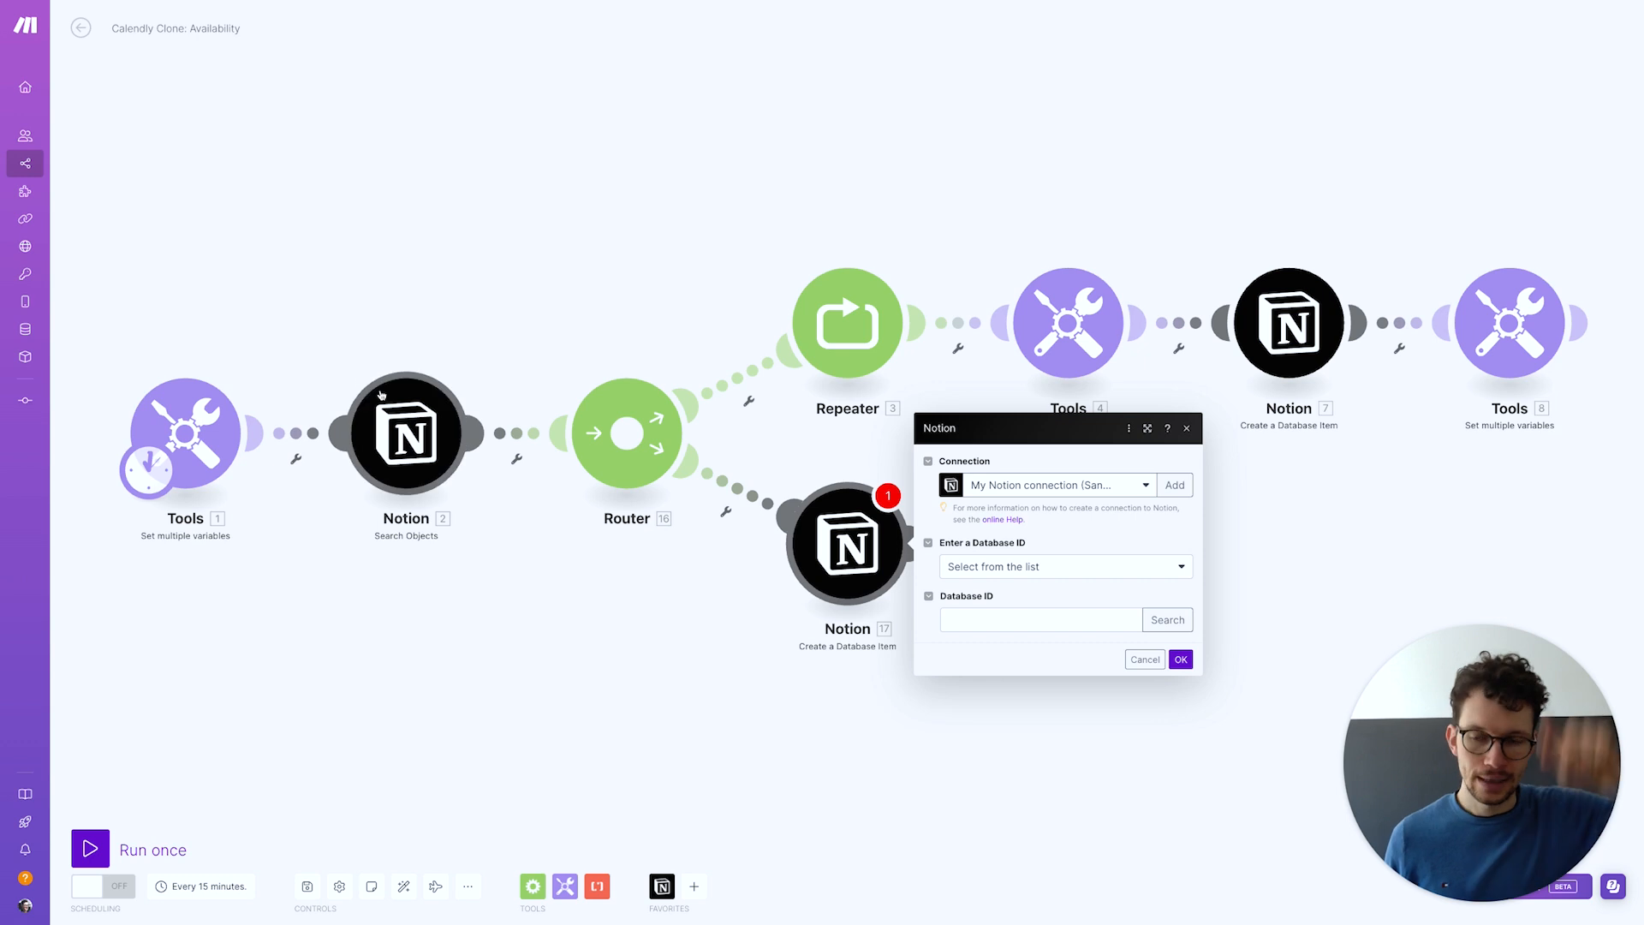
click(1168, 619)
click(1255, 620)
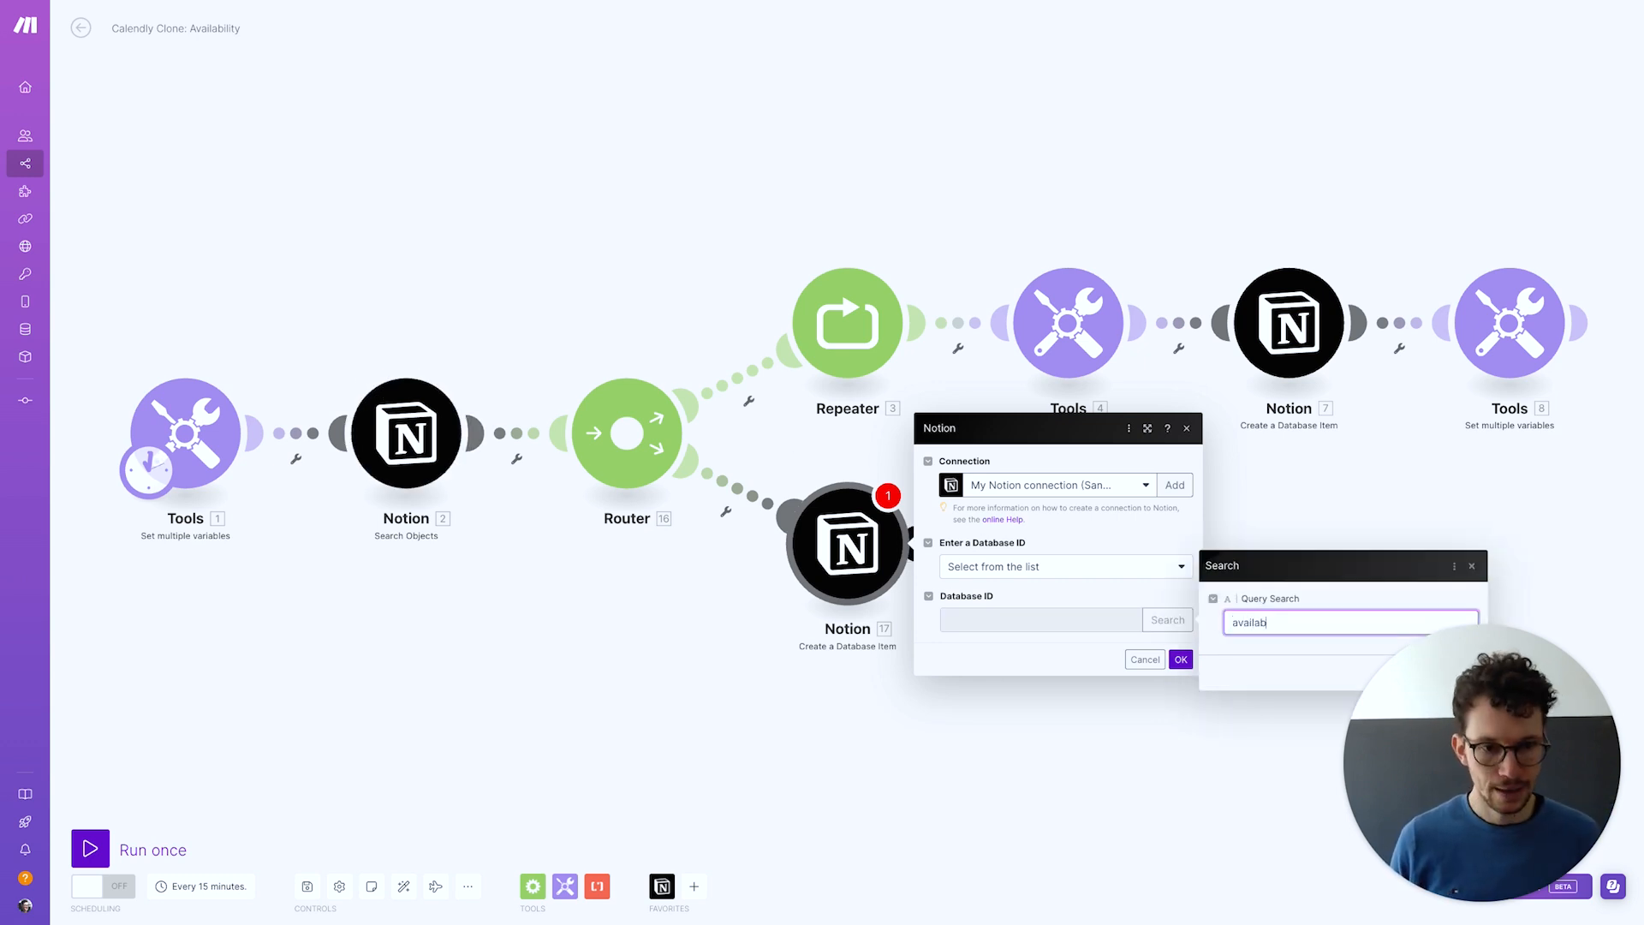
key(Return)
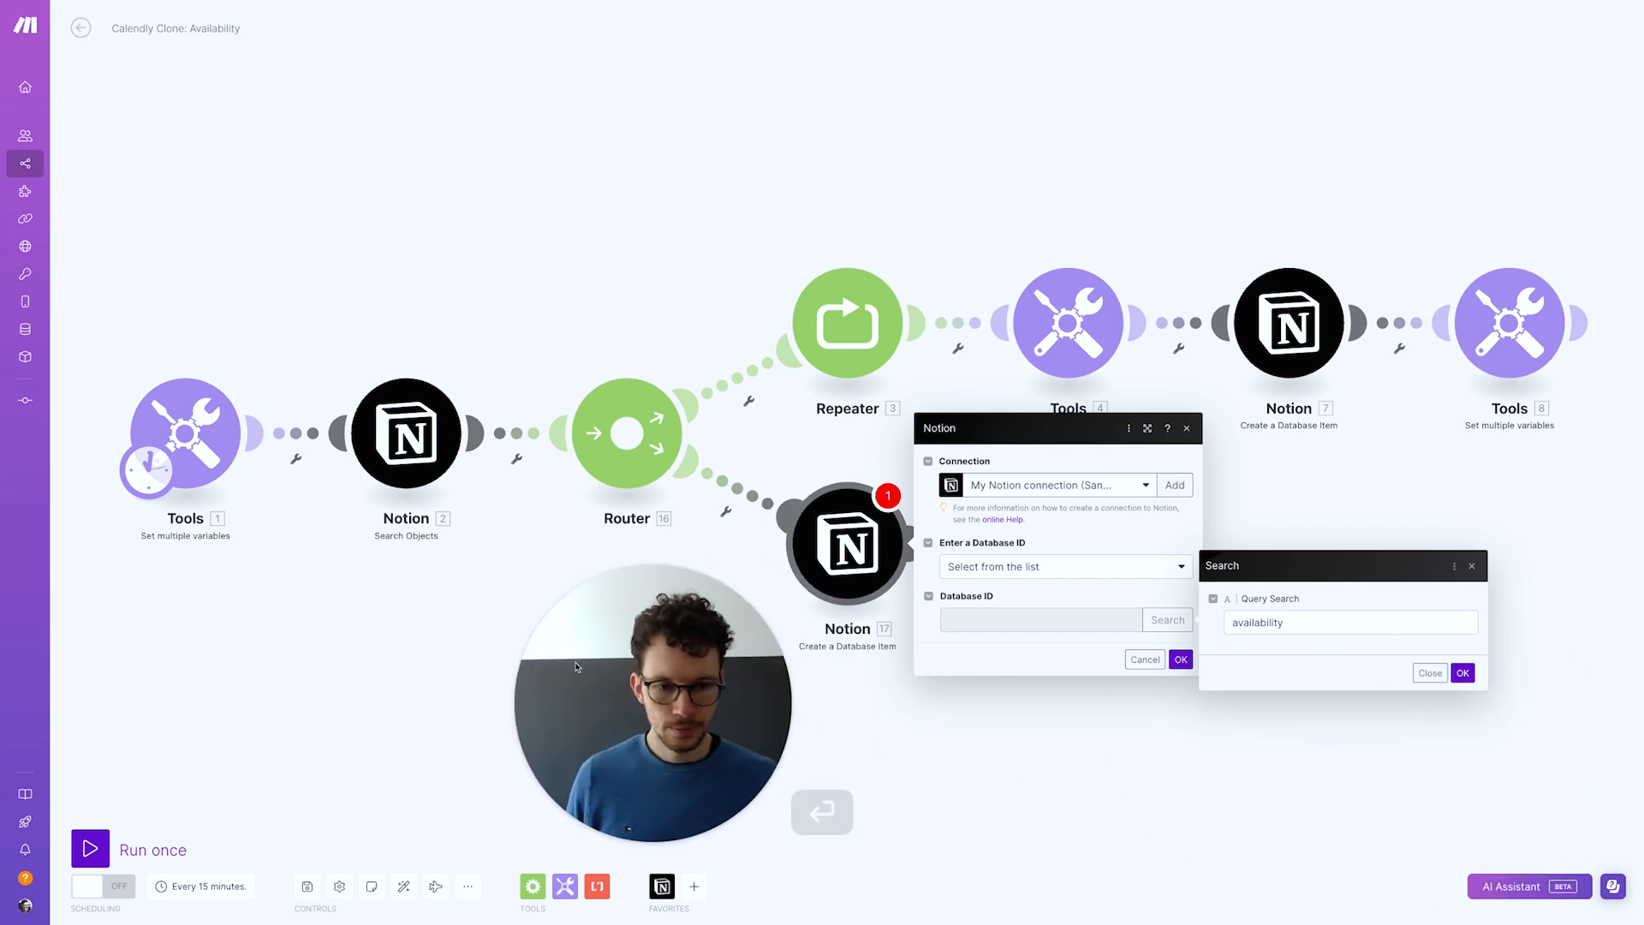
click(1463, 672)
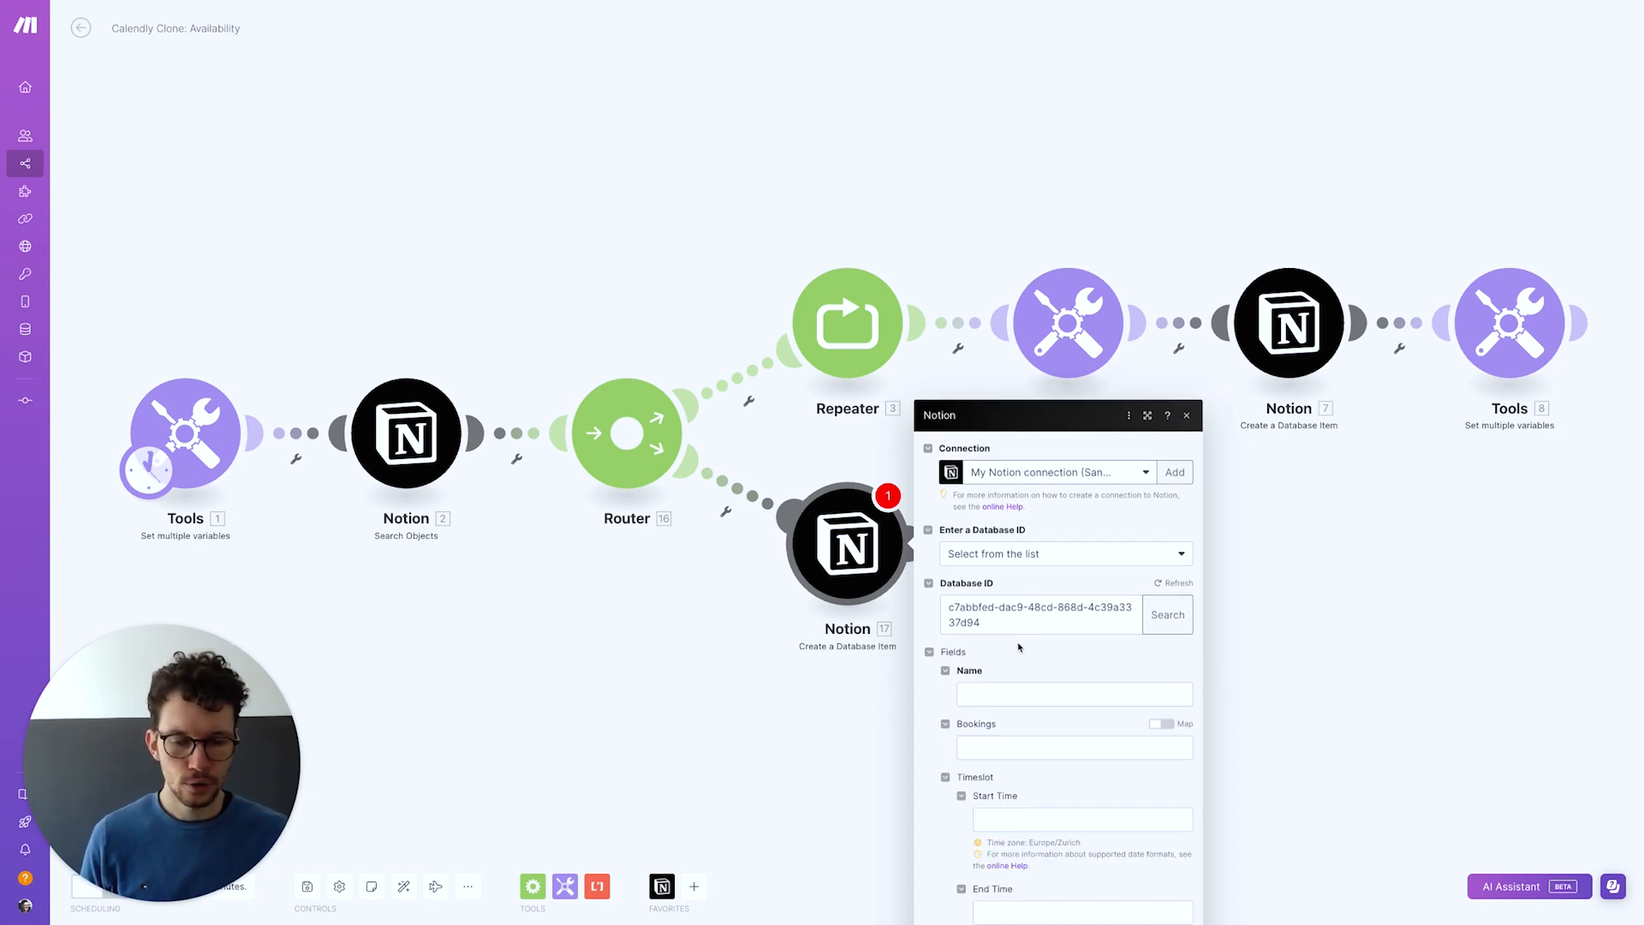
Name the item BLOCKED and map addDays(Timeslot Start) into the Start Time field
click(977, 479)
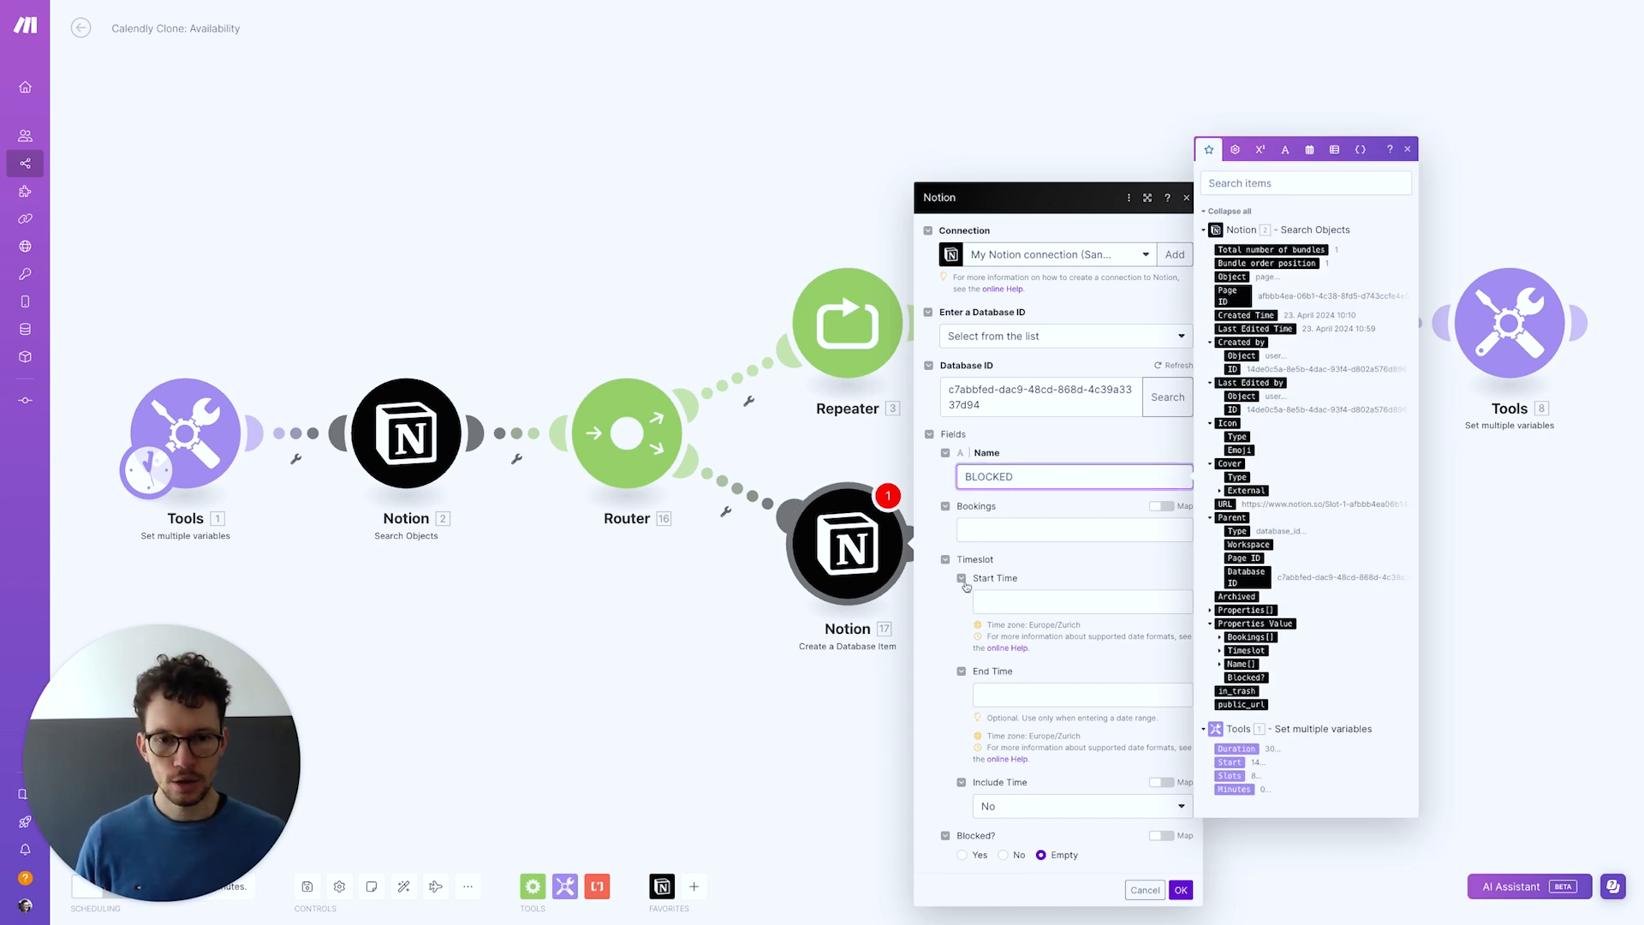
click(1027, 601)
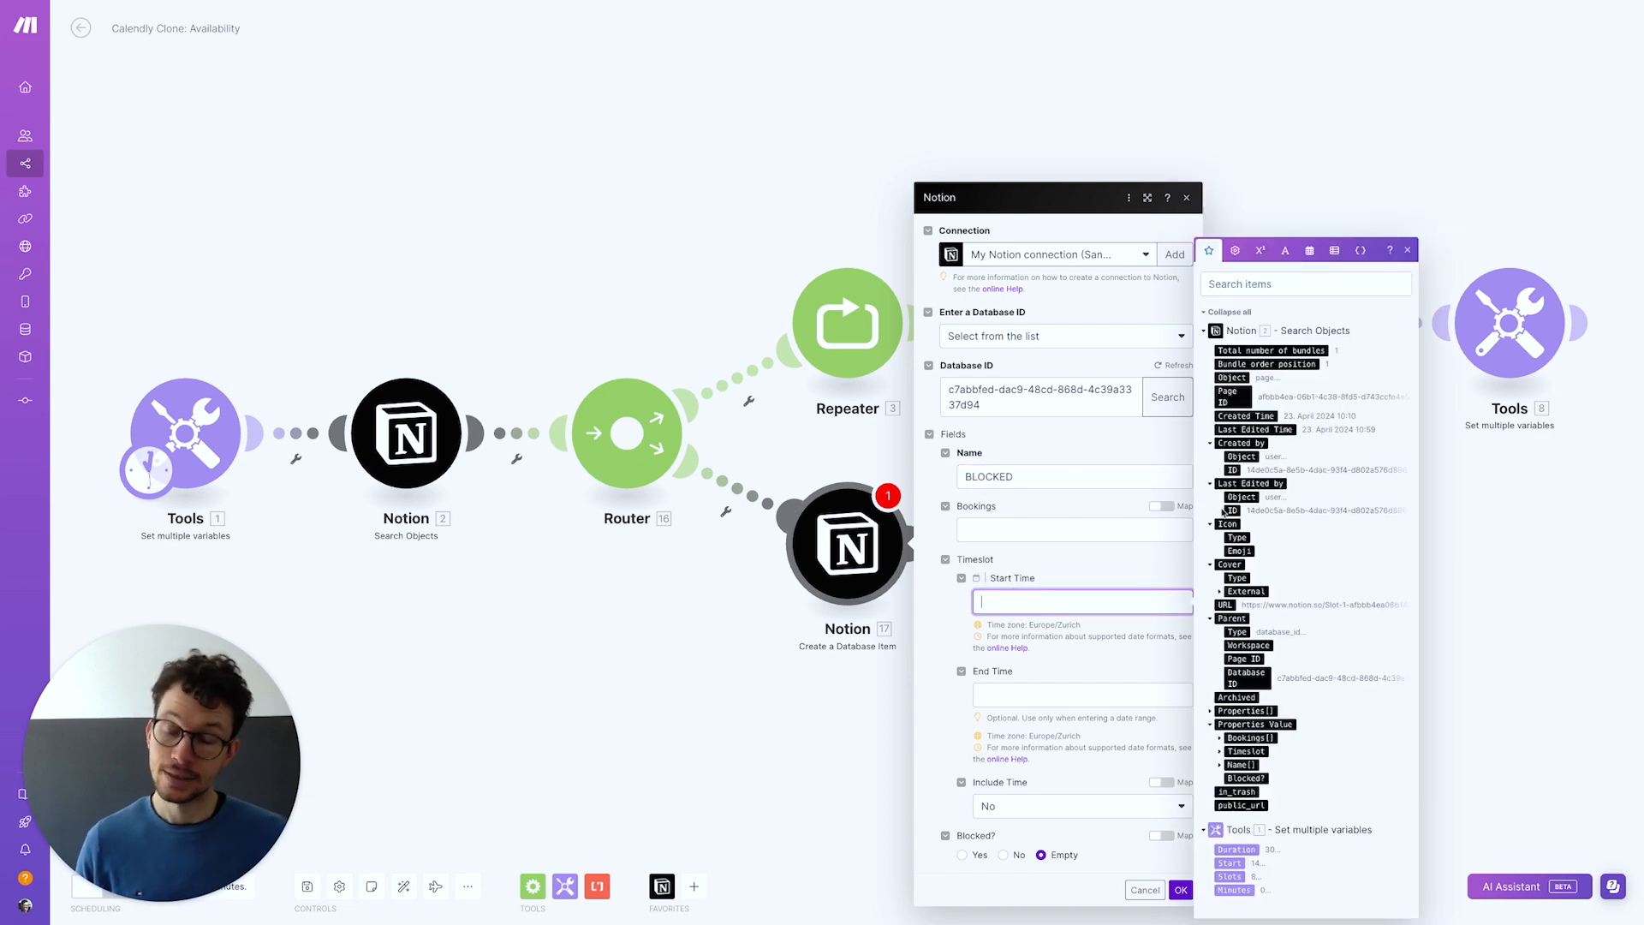
click(1308, 250)
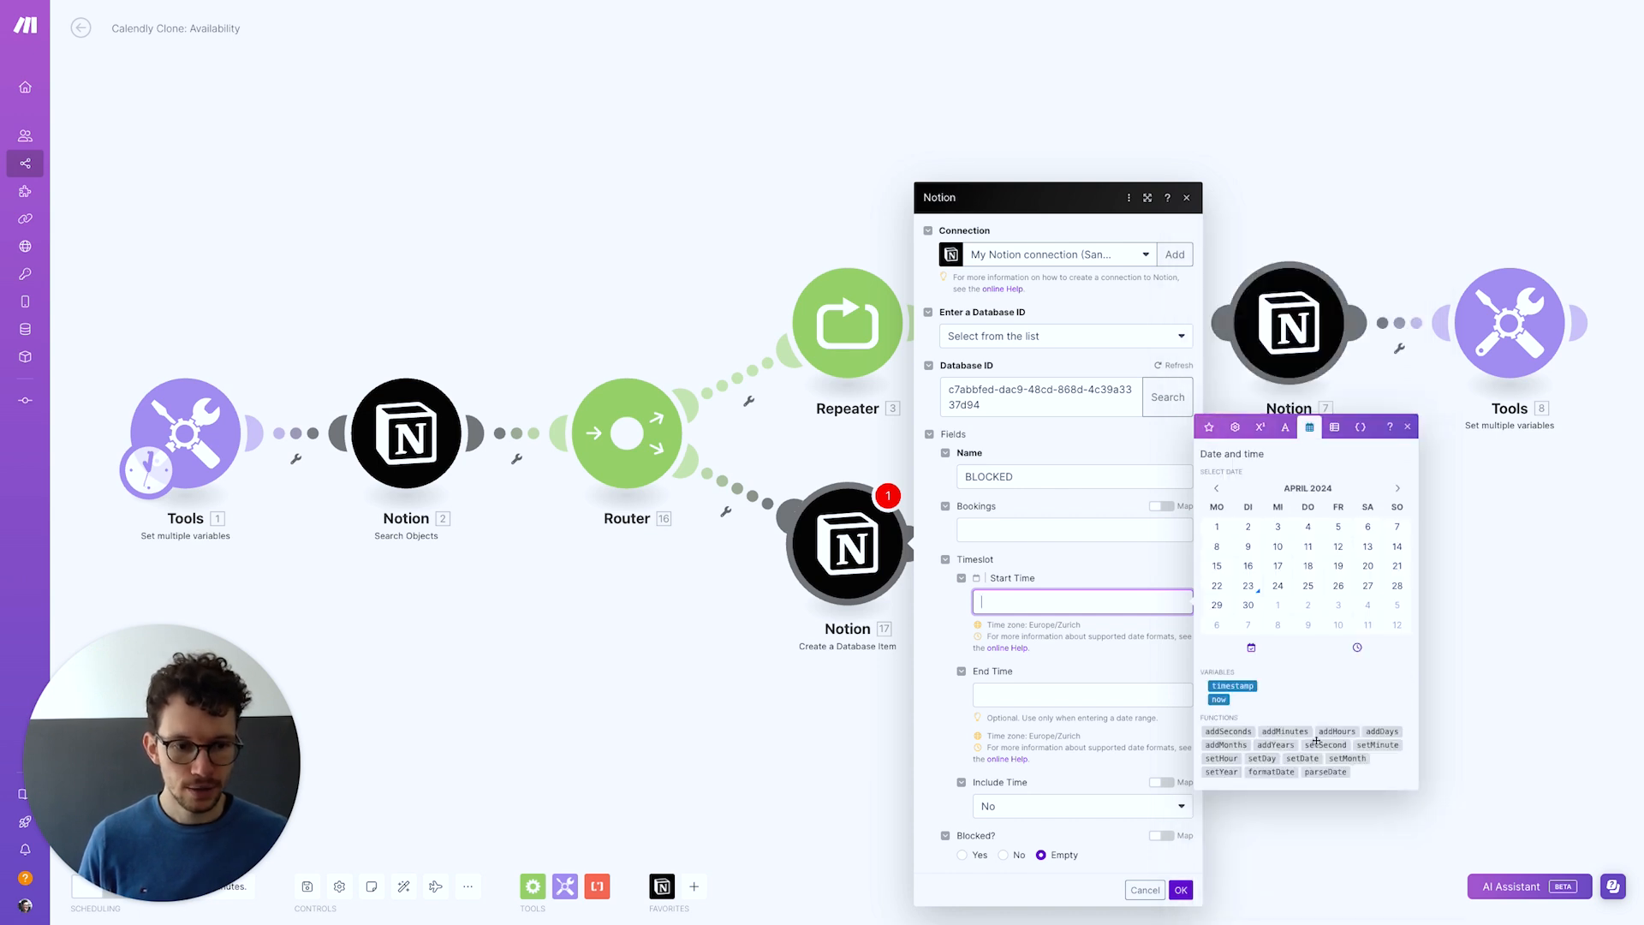
click(1373, 733)
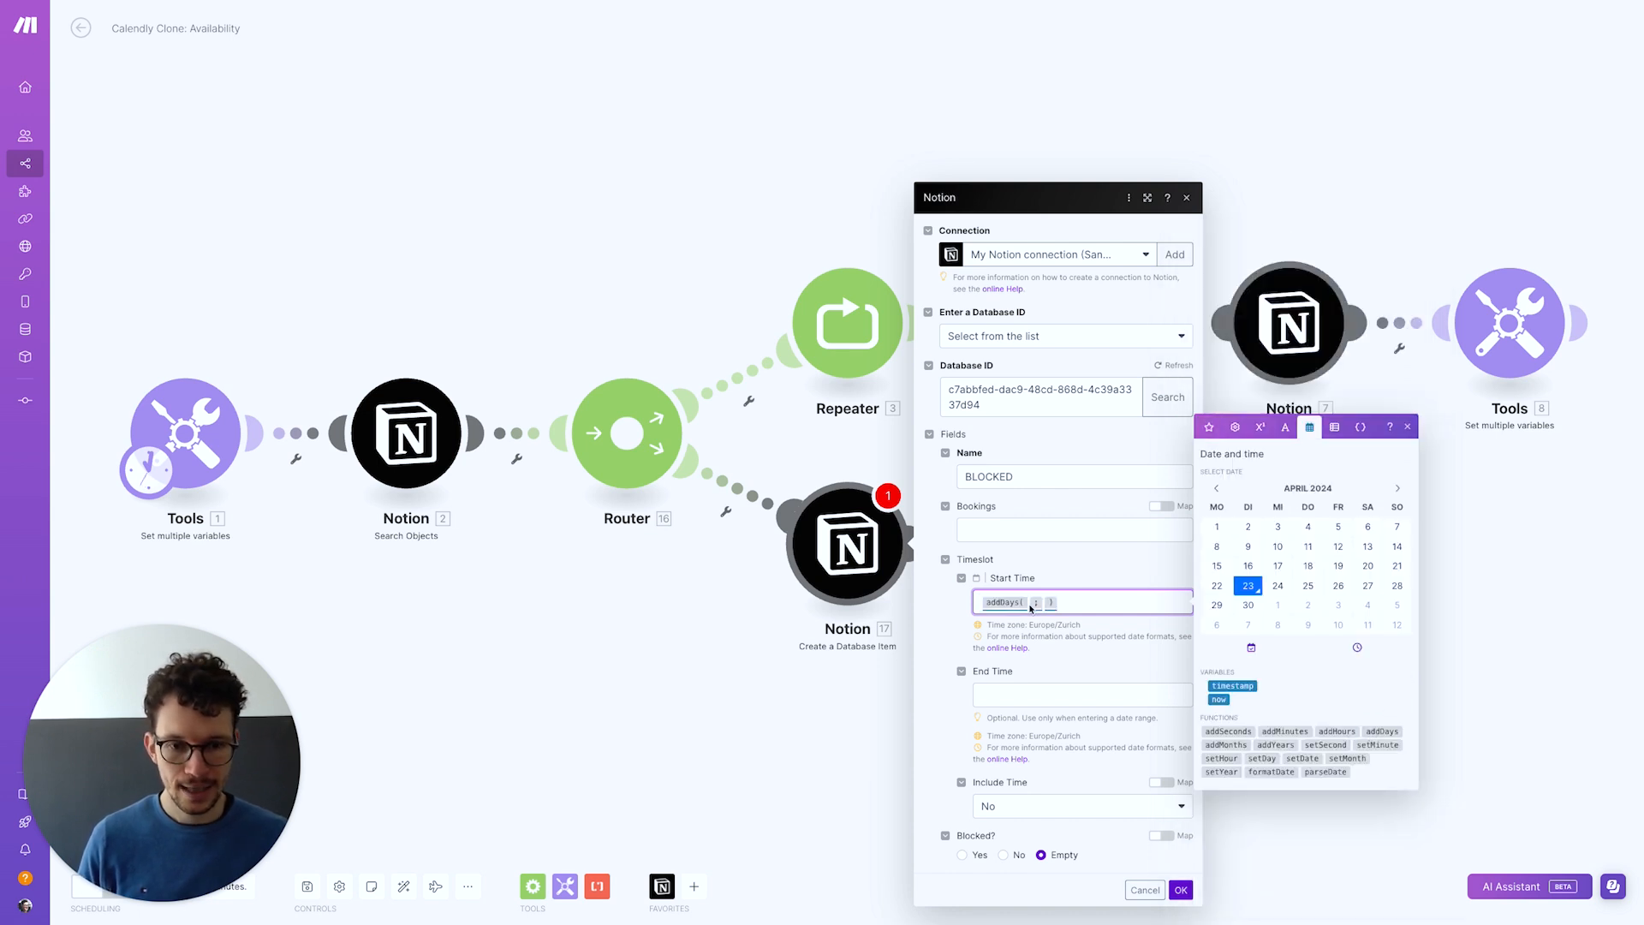
click(1208, 426)
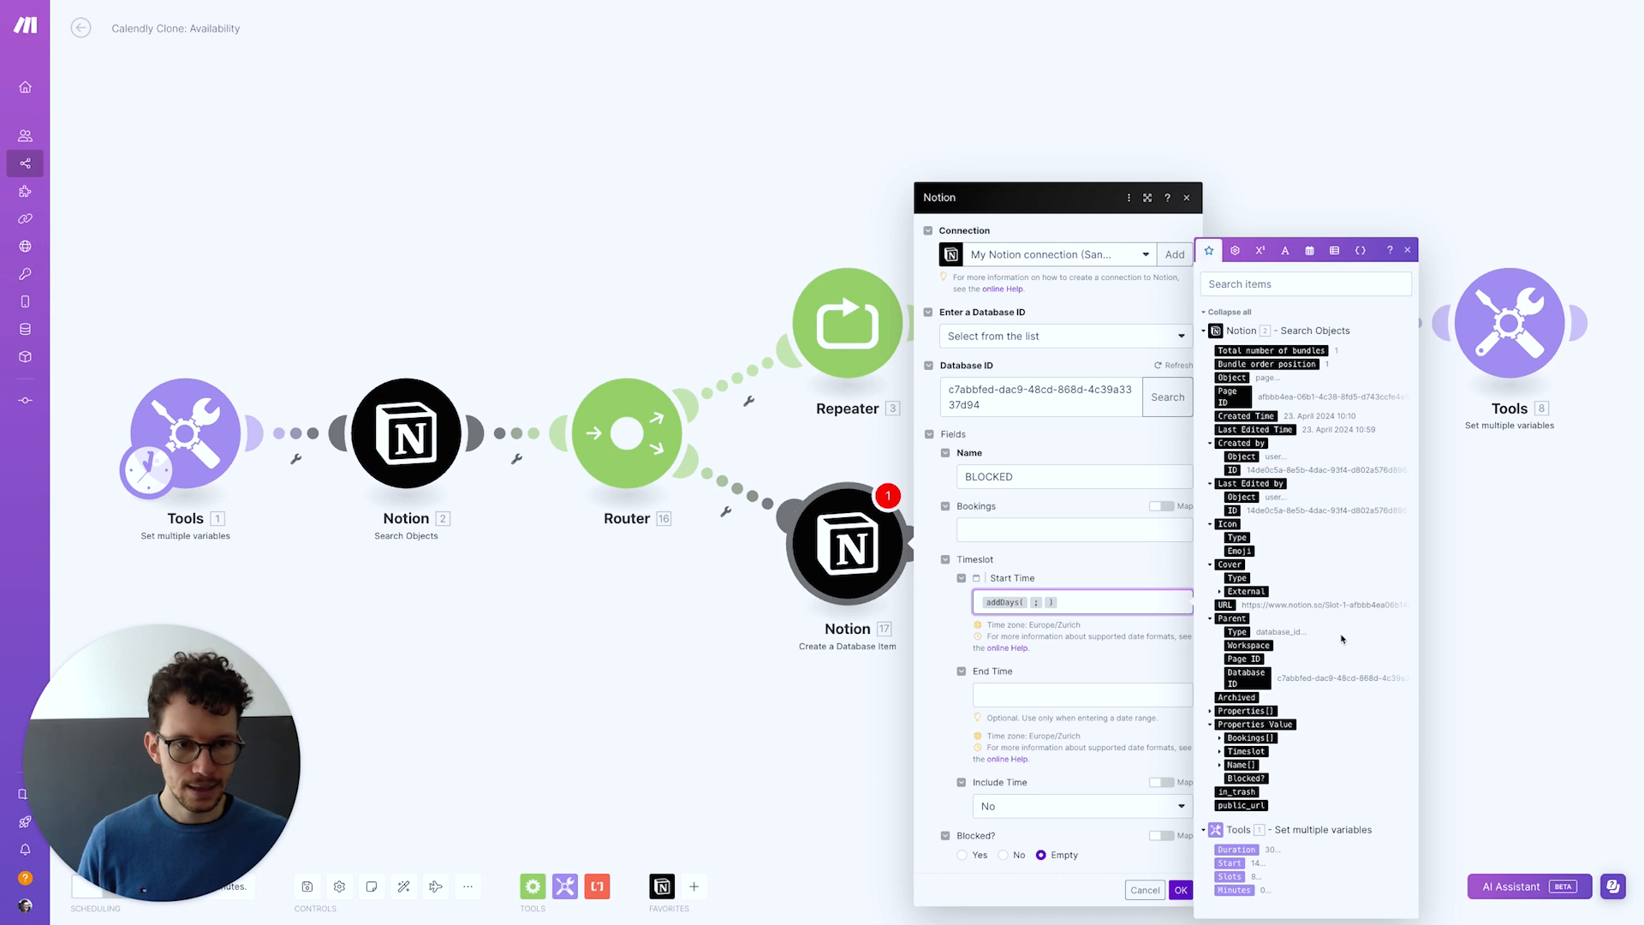
click(1220, 751)
click(1248, 725)
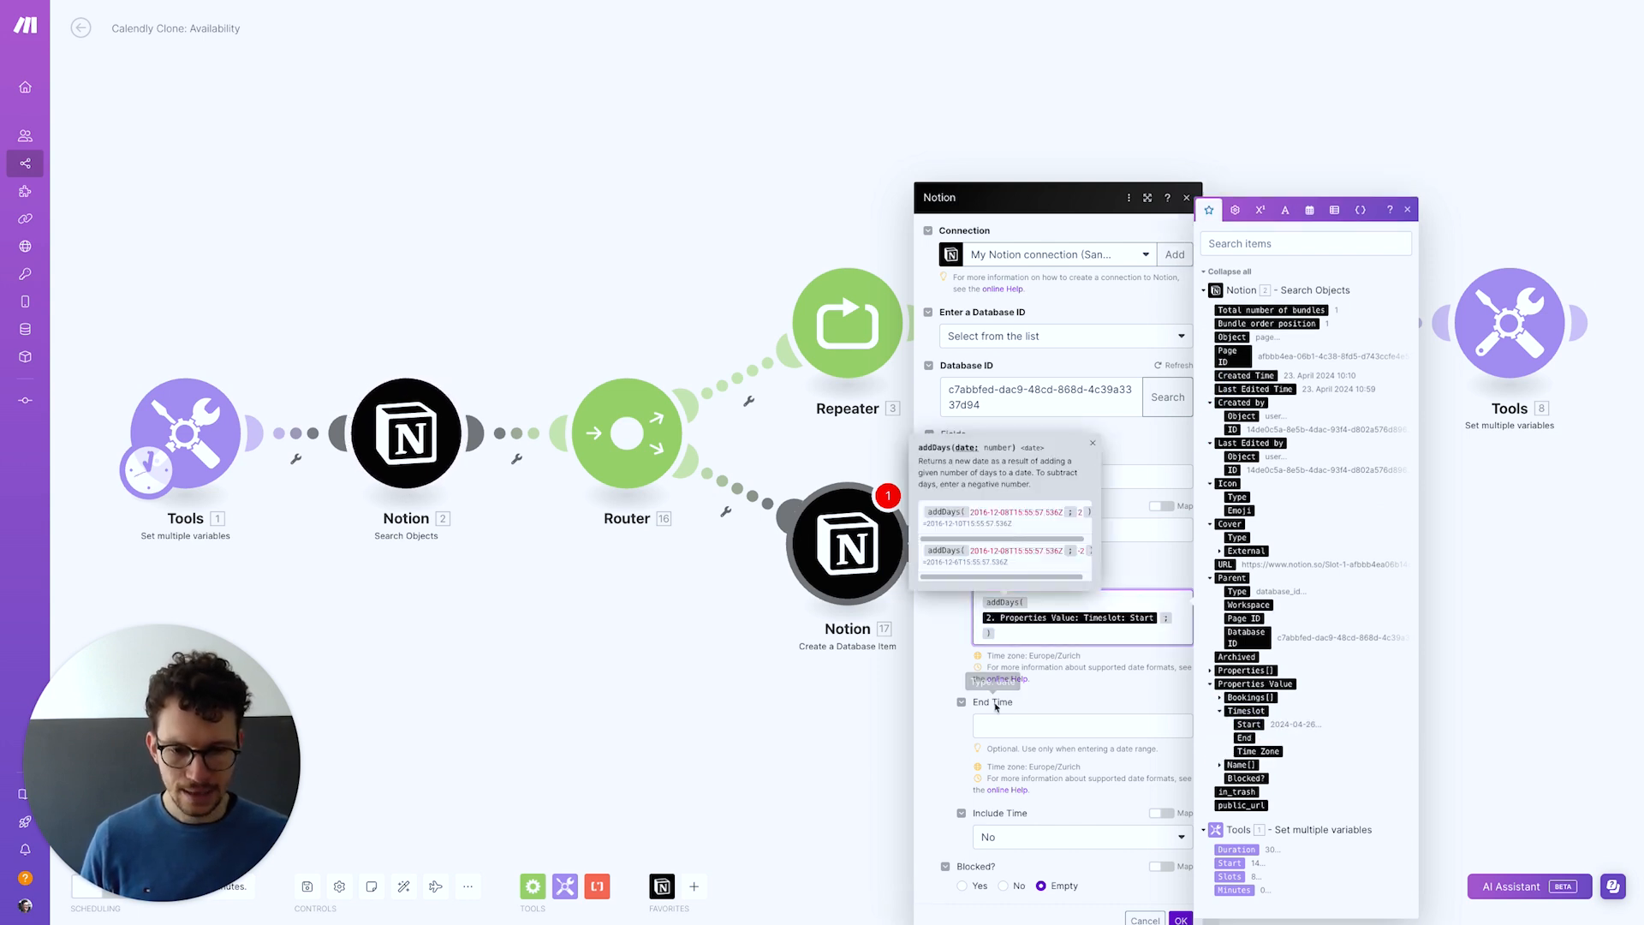
click(943, 772)
Set Blocked? to Yes, give addDays 1 day, and save the Notion module
click(962, 867)
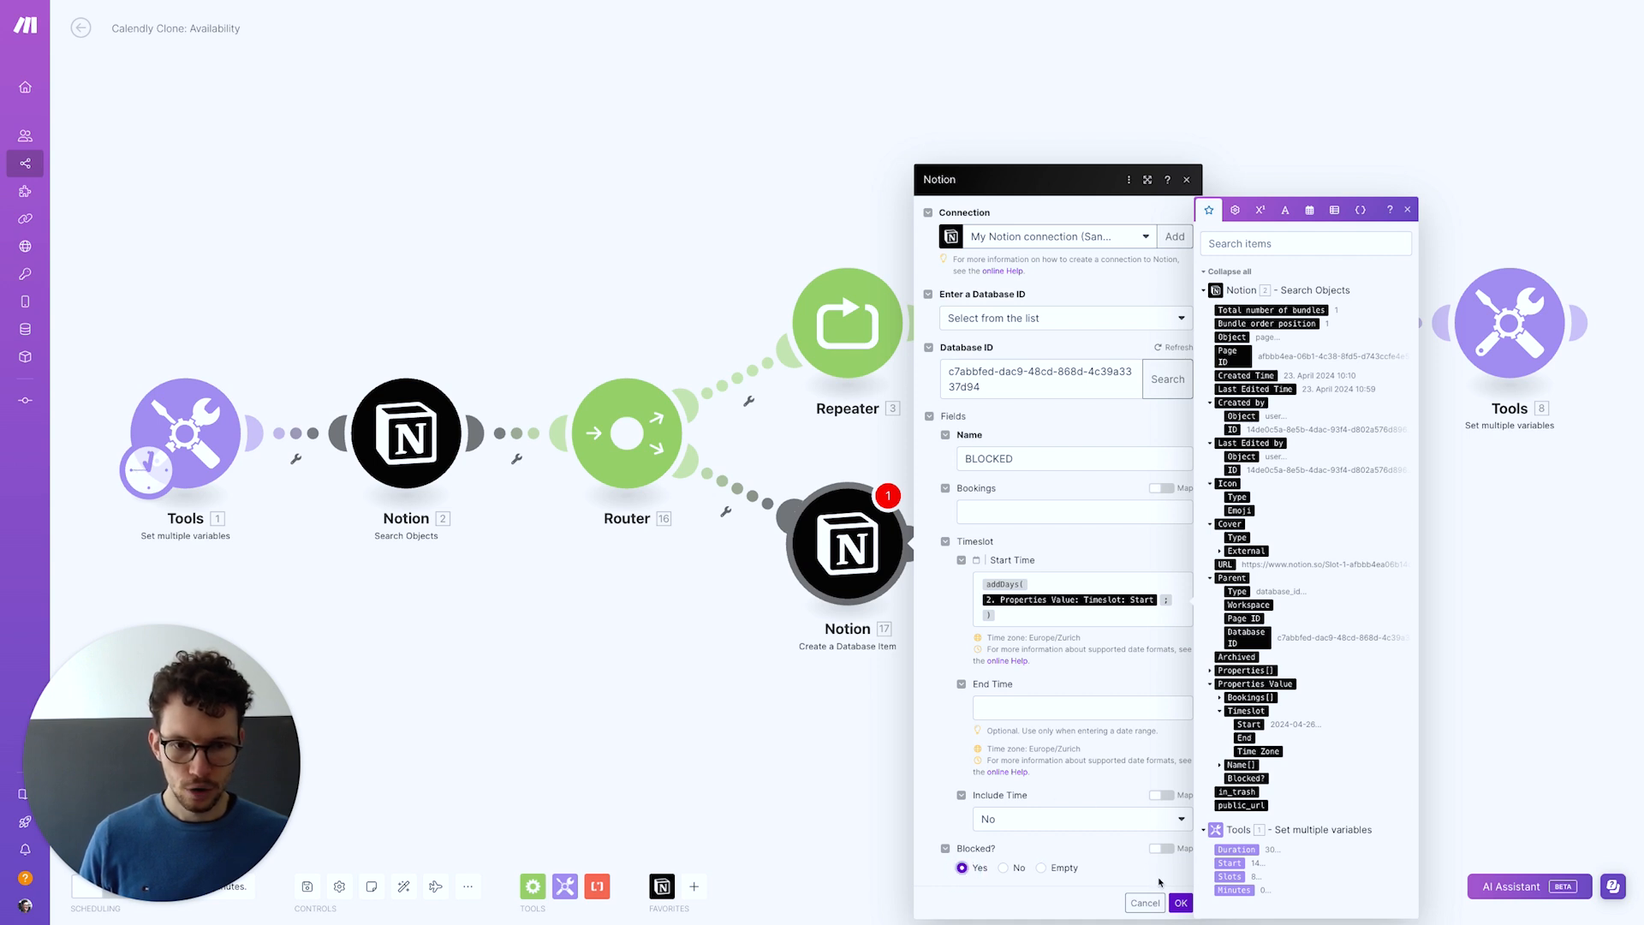
click(1171, 600)
text(1)
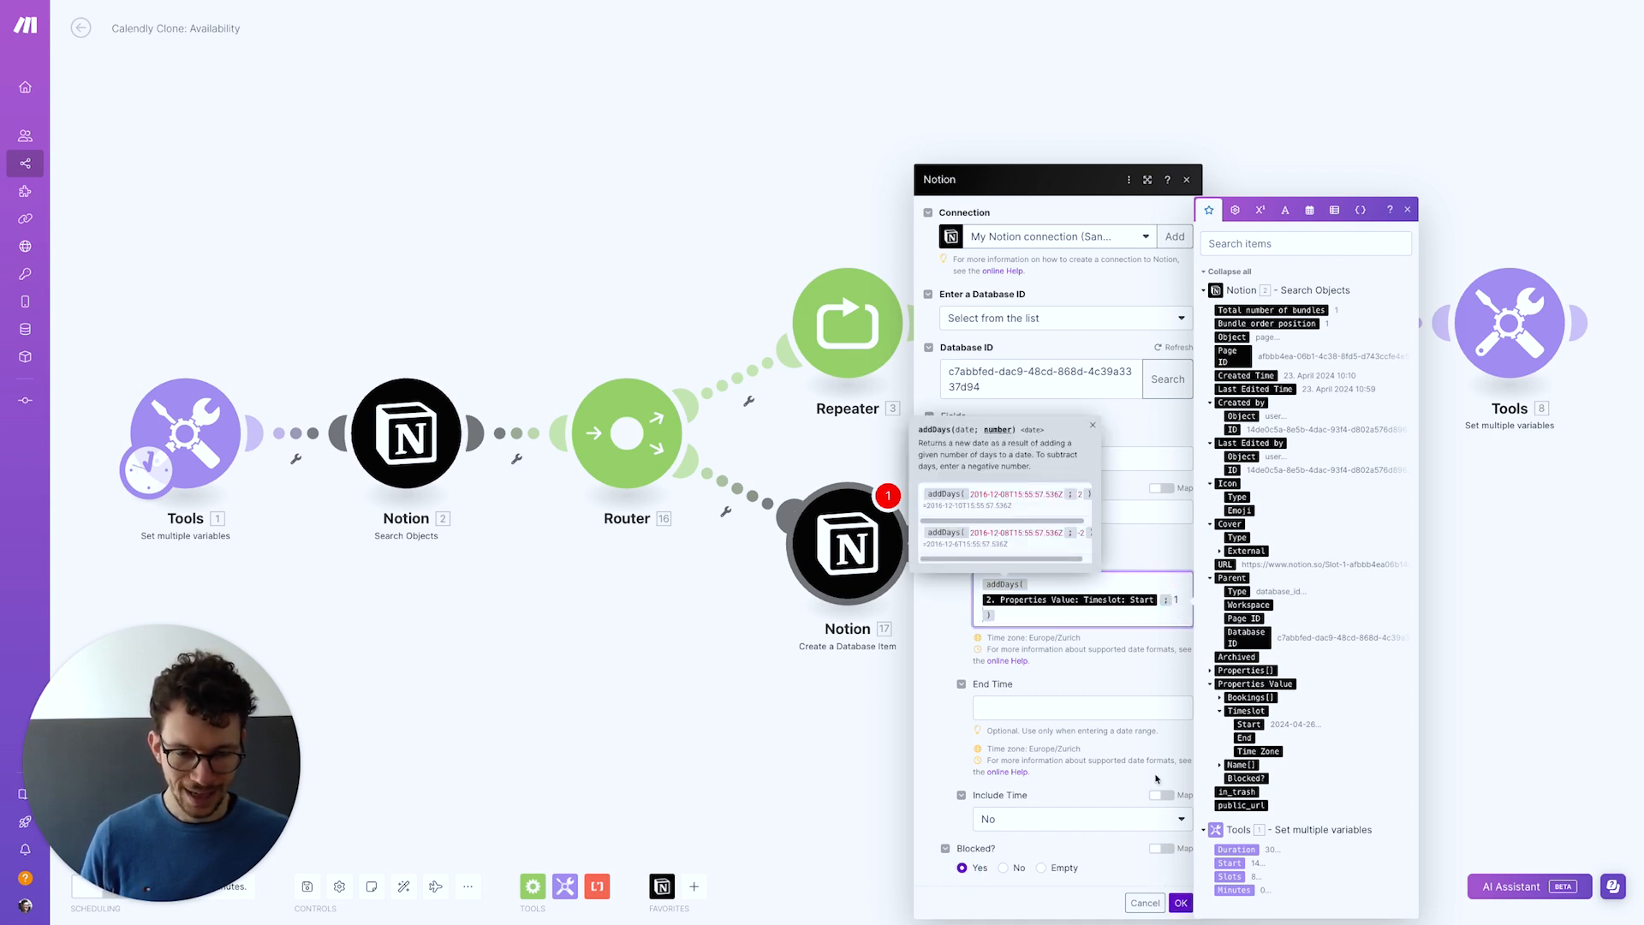
click(1181, 903)
drag(1291, 710, 1469, 766)
click(722, 564)
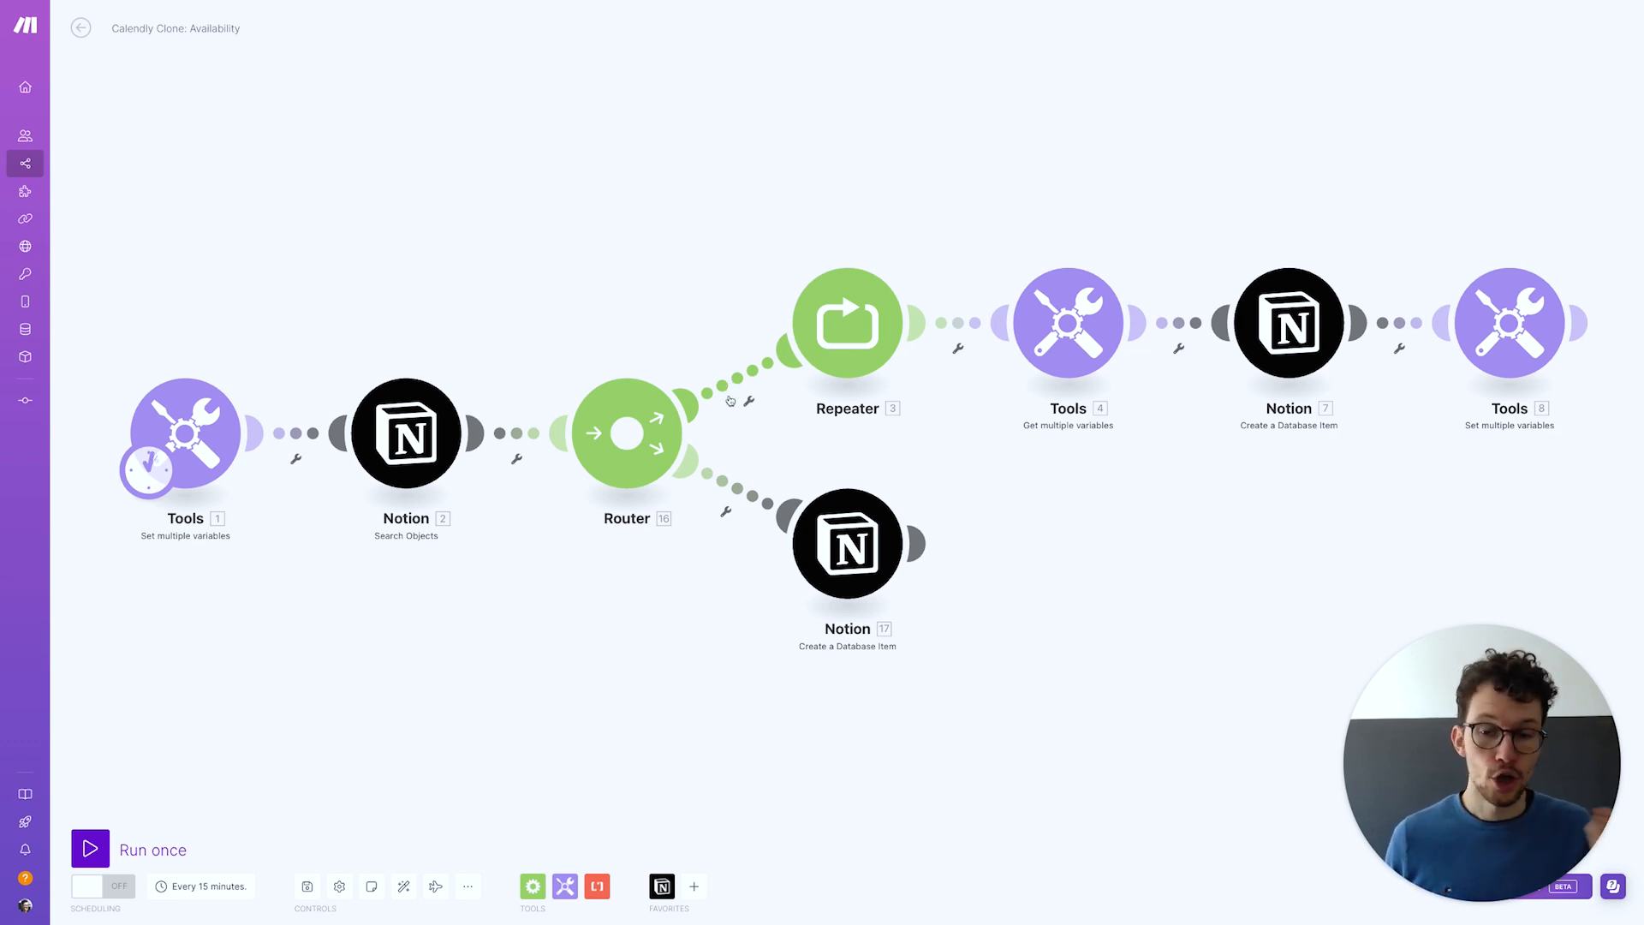
Label the lower route Block Day and start its condition with addDays(Timeslot Start; 1)
click(715, 477)
click(838, 390)
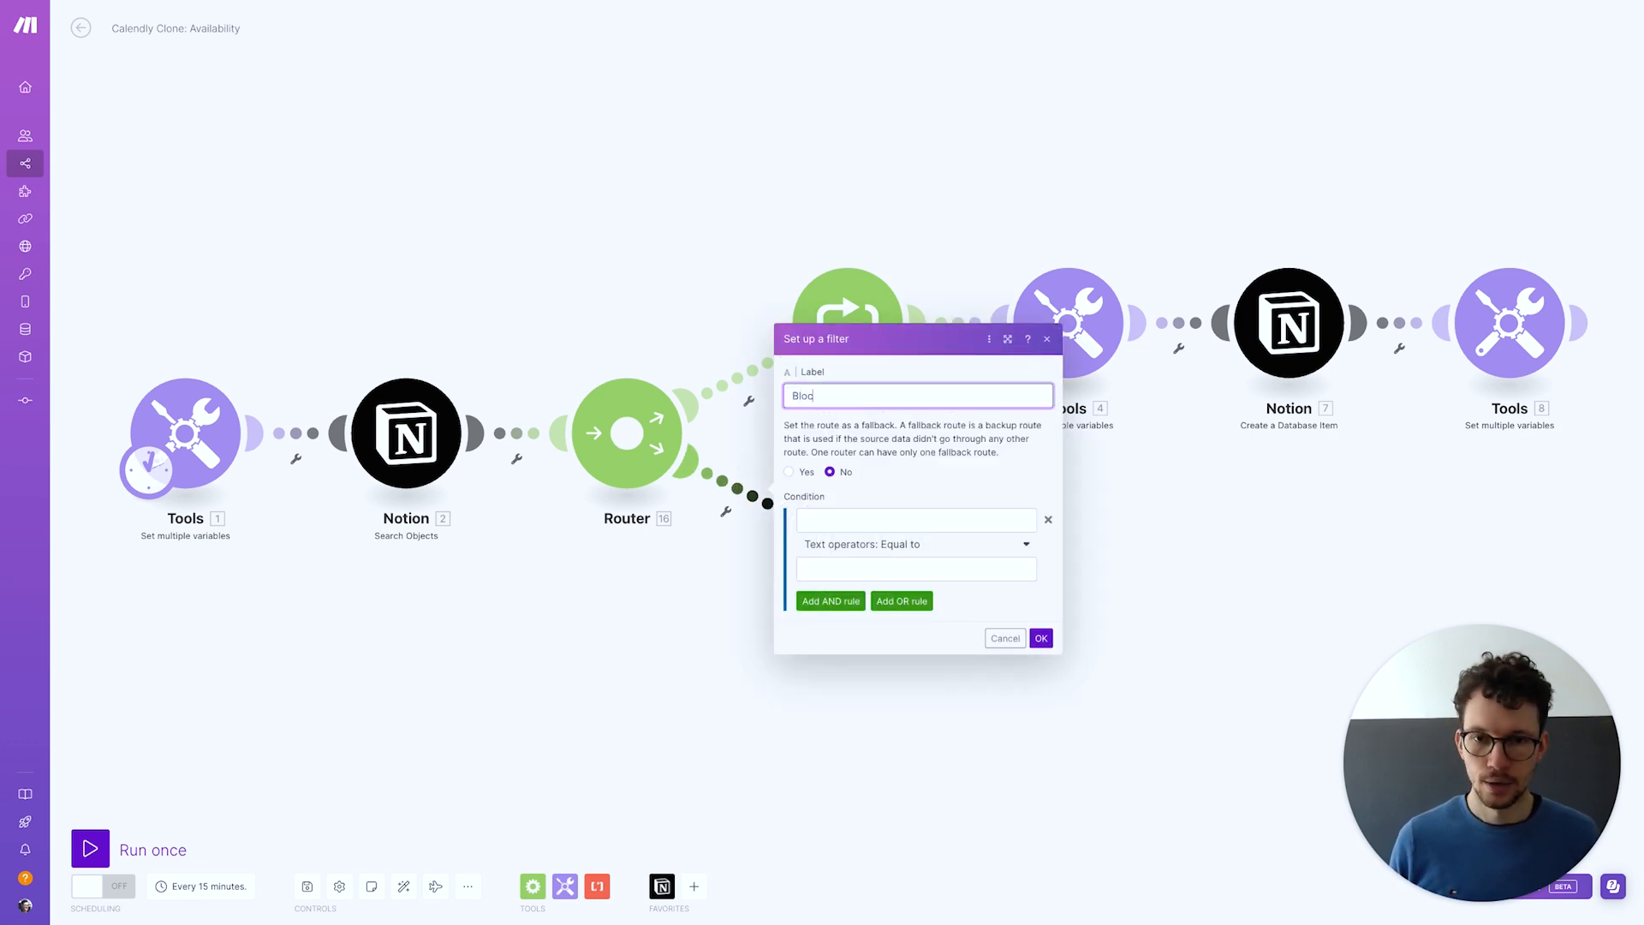
click(825, 519)
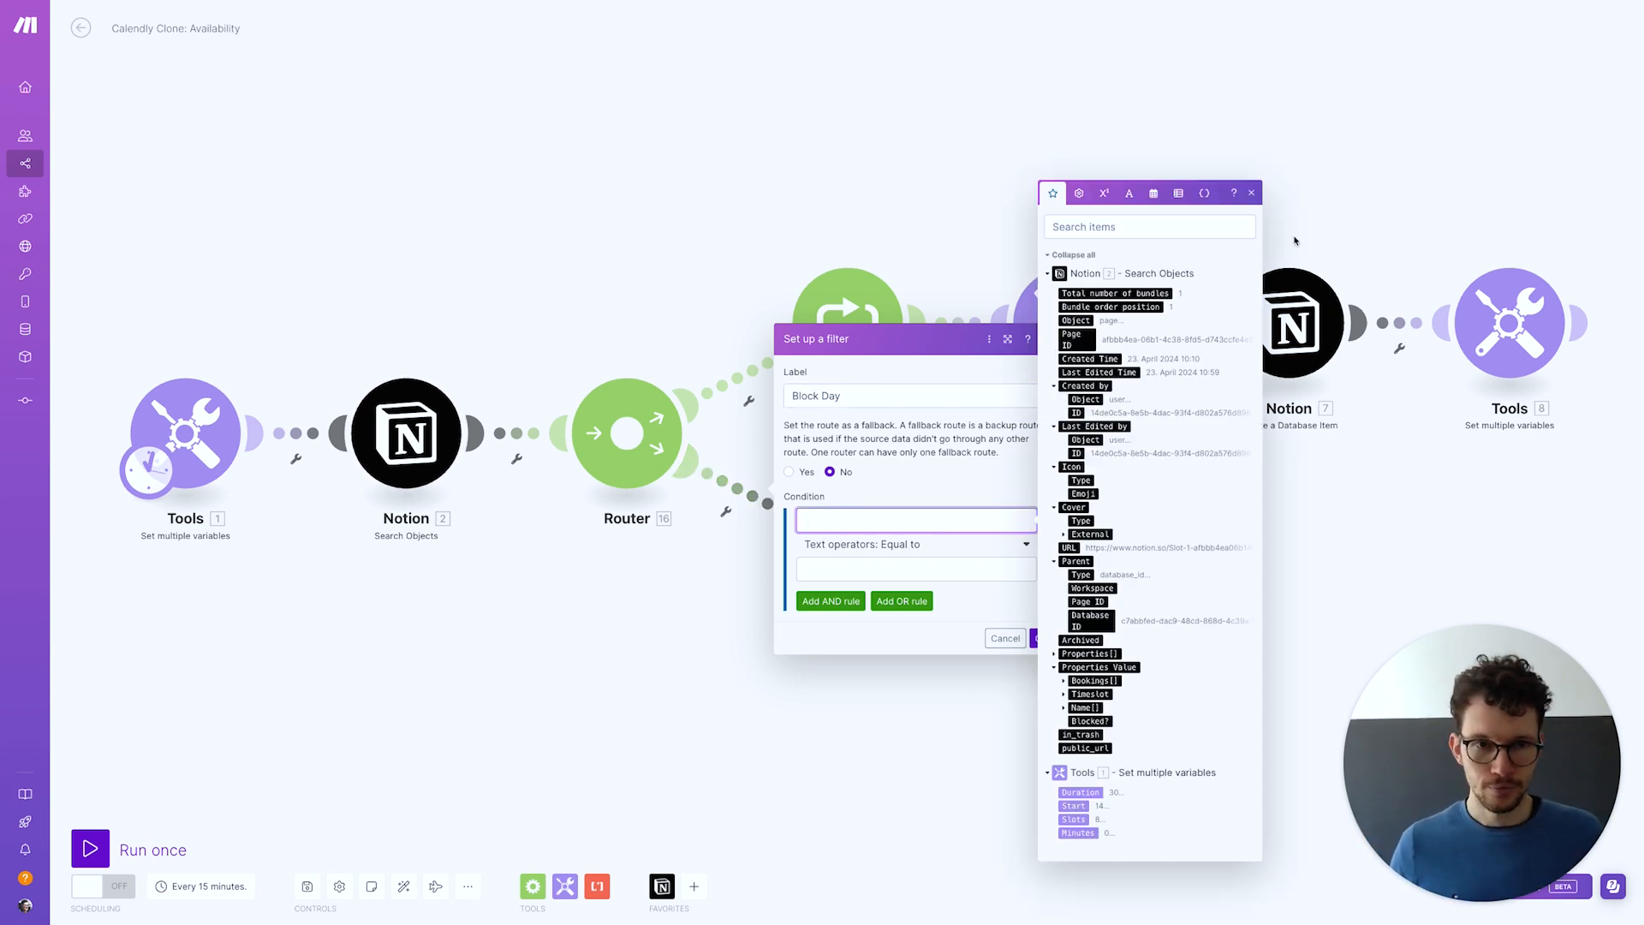
click(1152, 194)
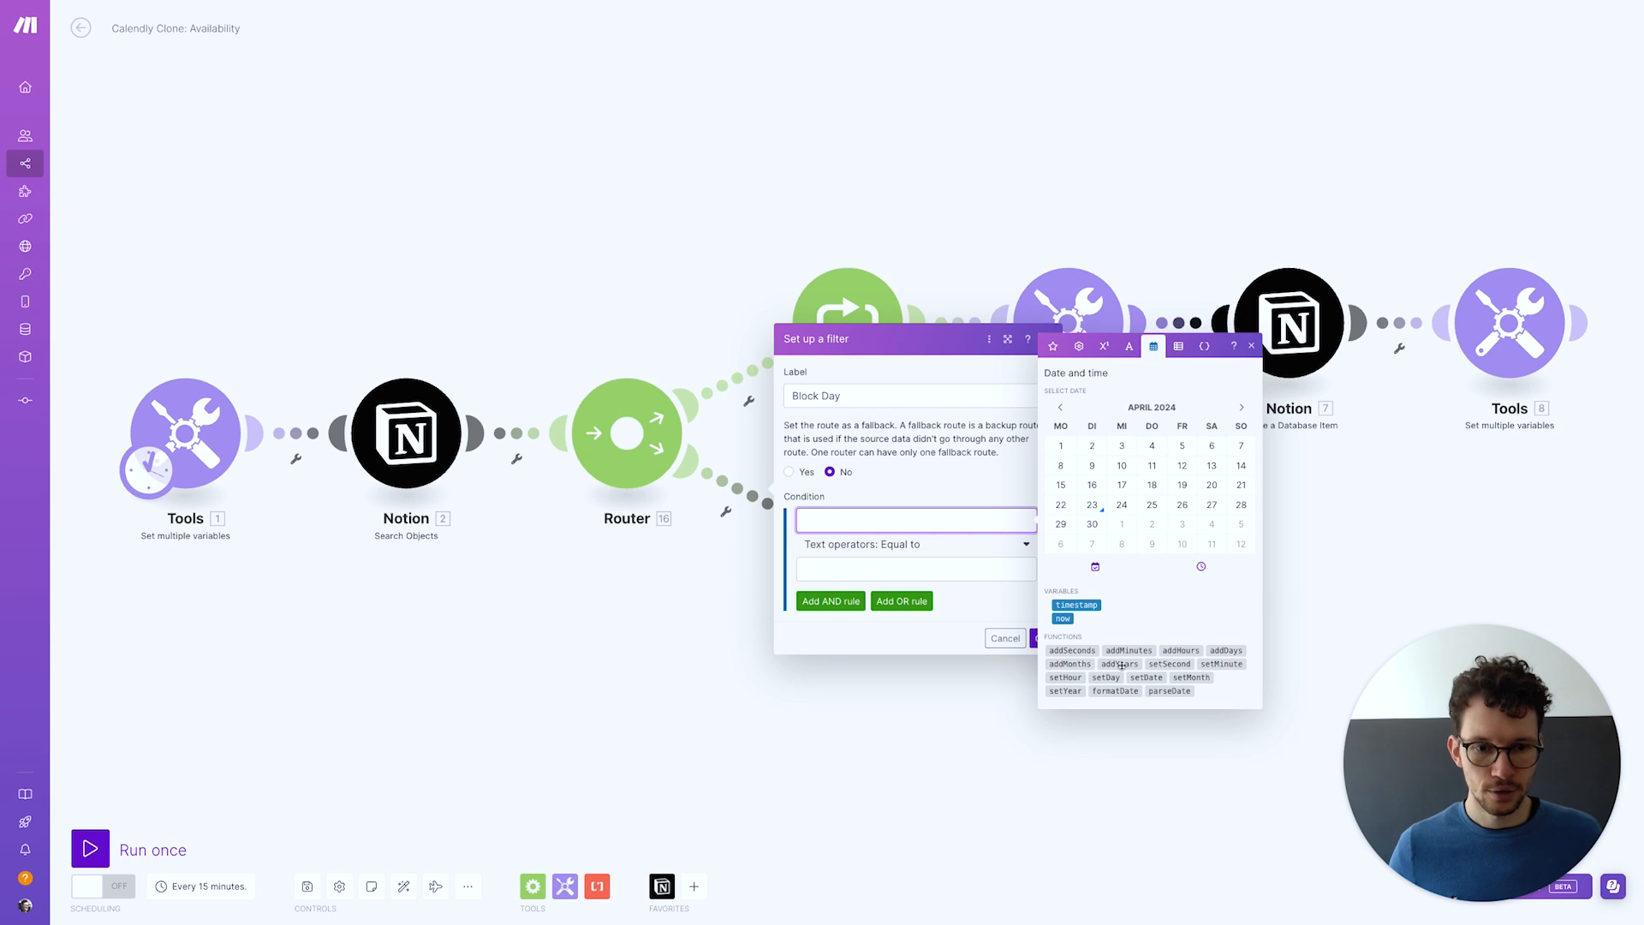
click(1226, 650)
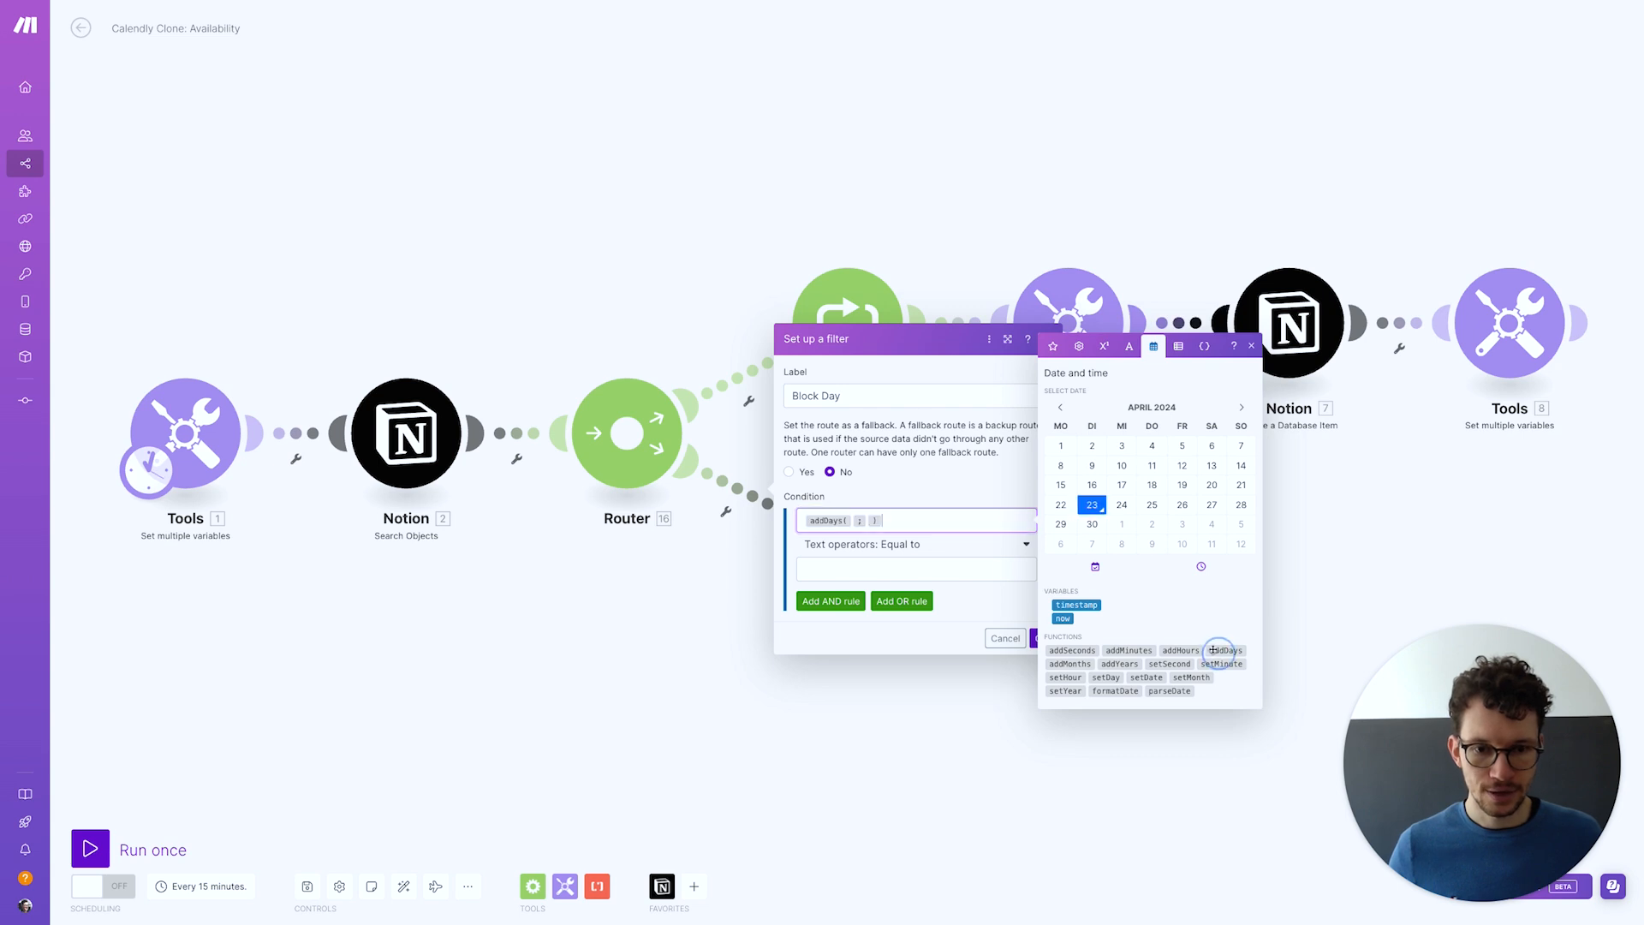
click(852, 520)
click(1053, 346)
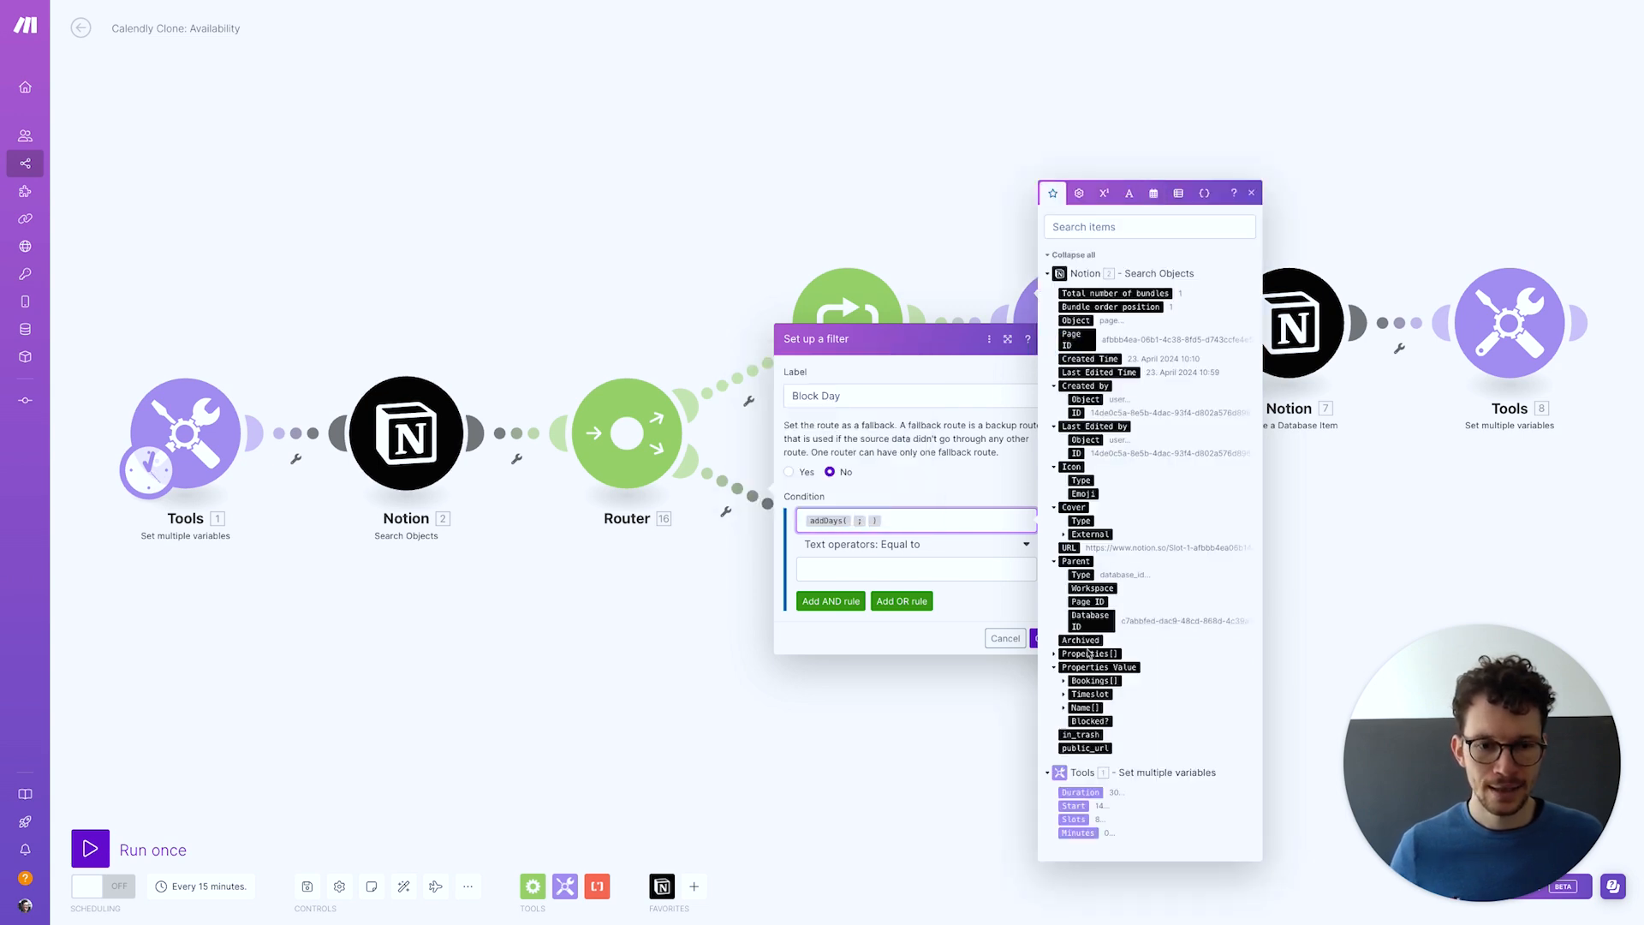
click(1063, 695)
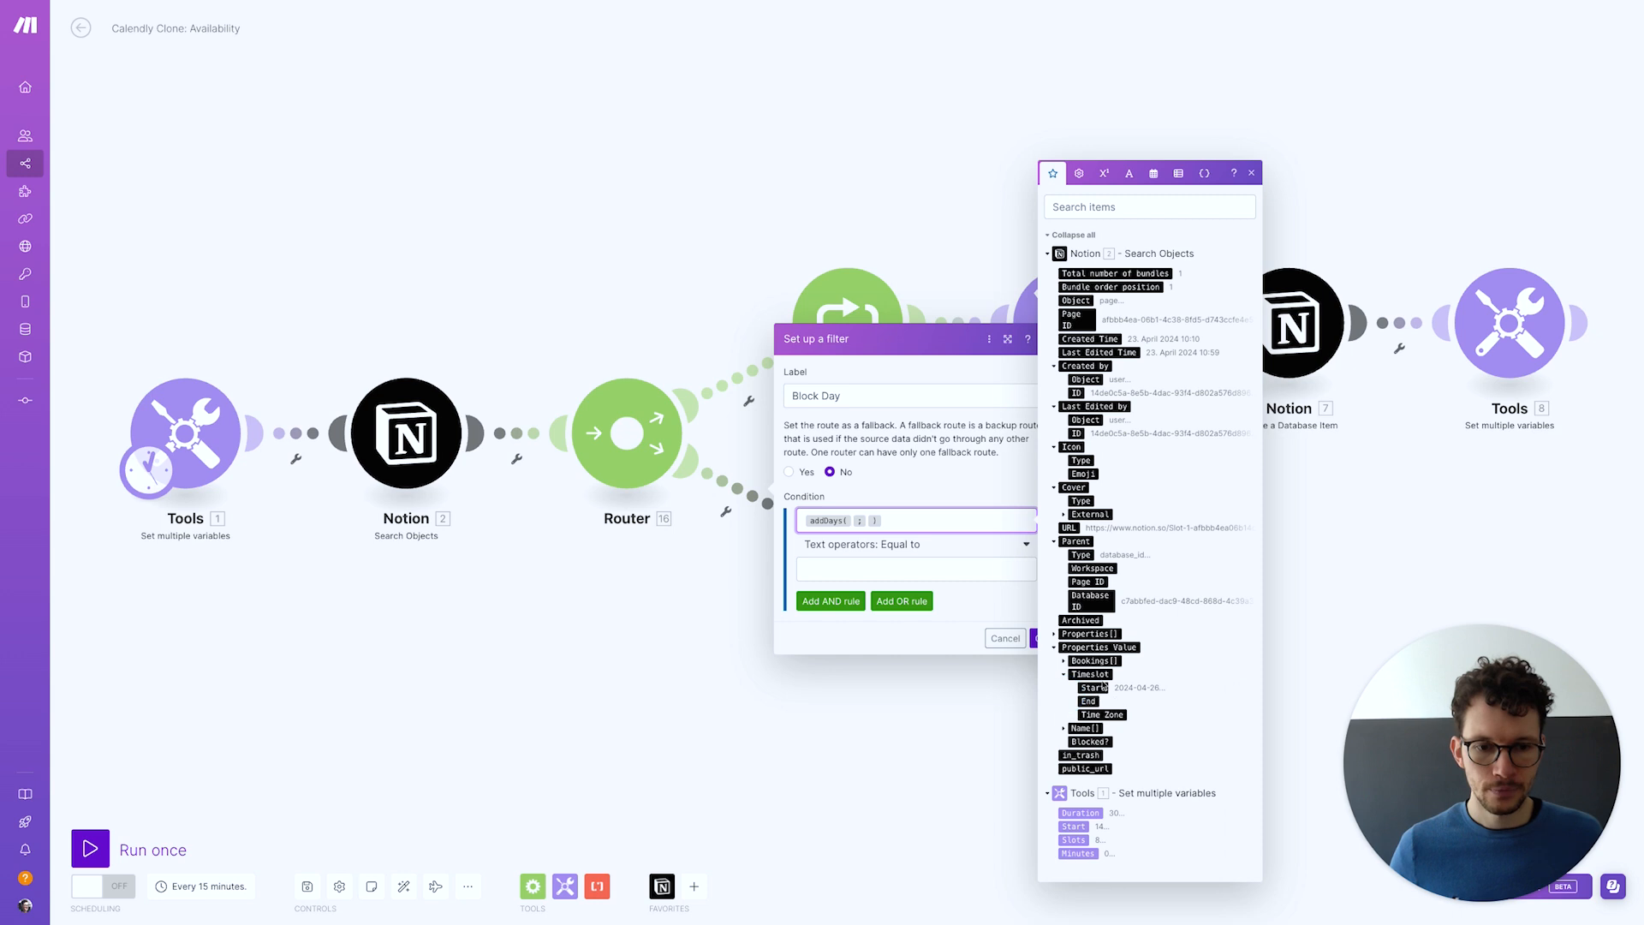
click(1094, 687)
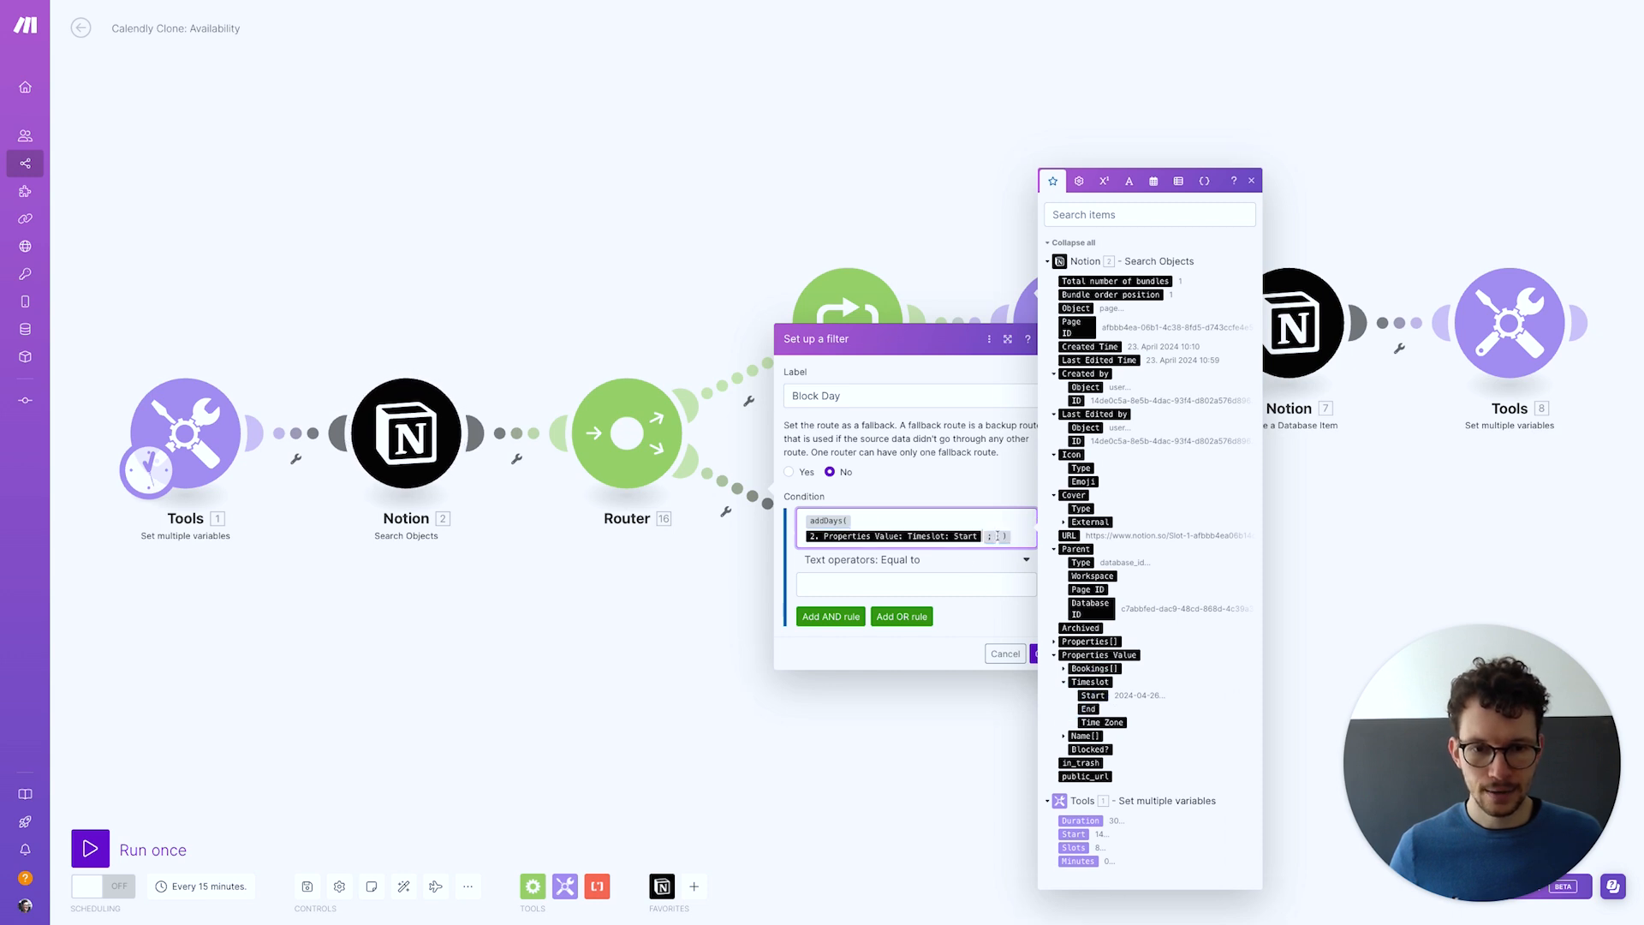
click(998, 531)
Wrap the addDays expression in formatDate with format d to get the weekday number
key(super+a)
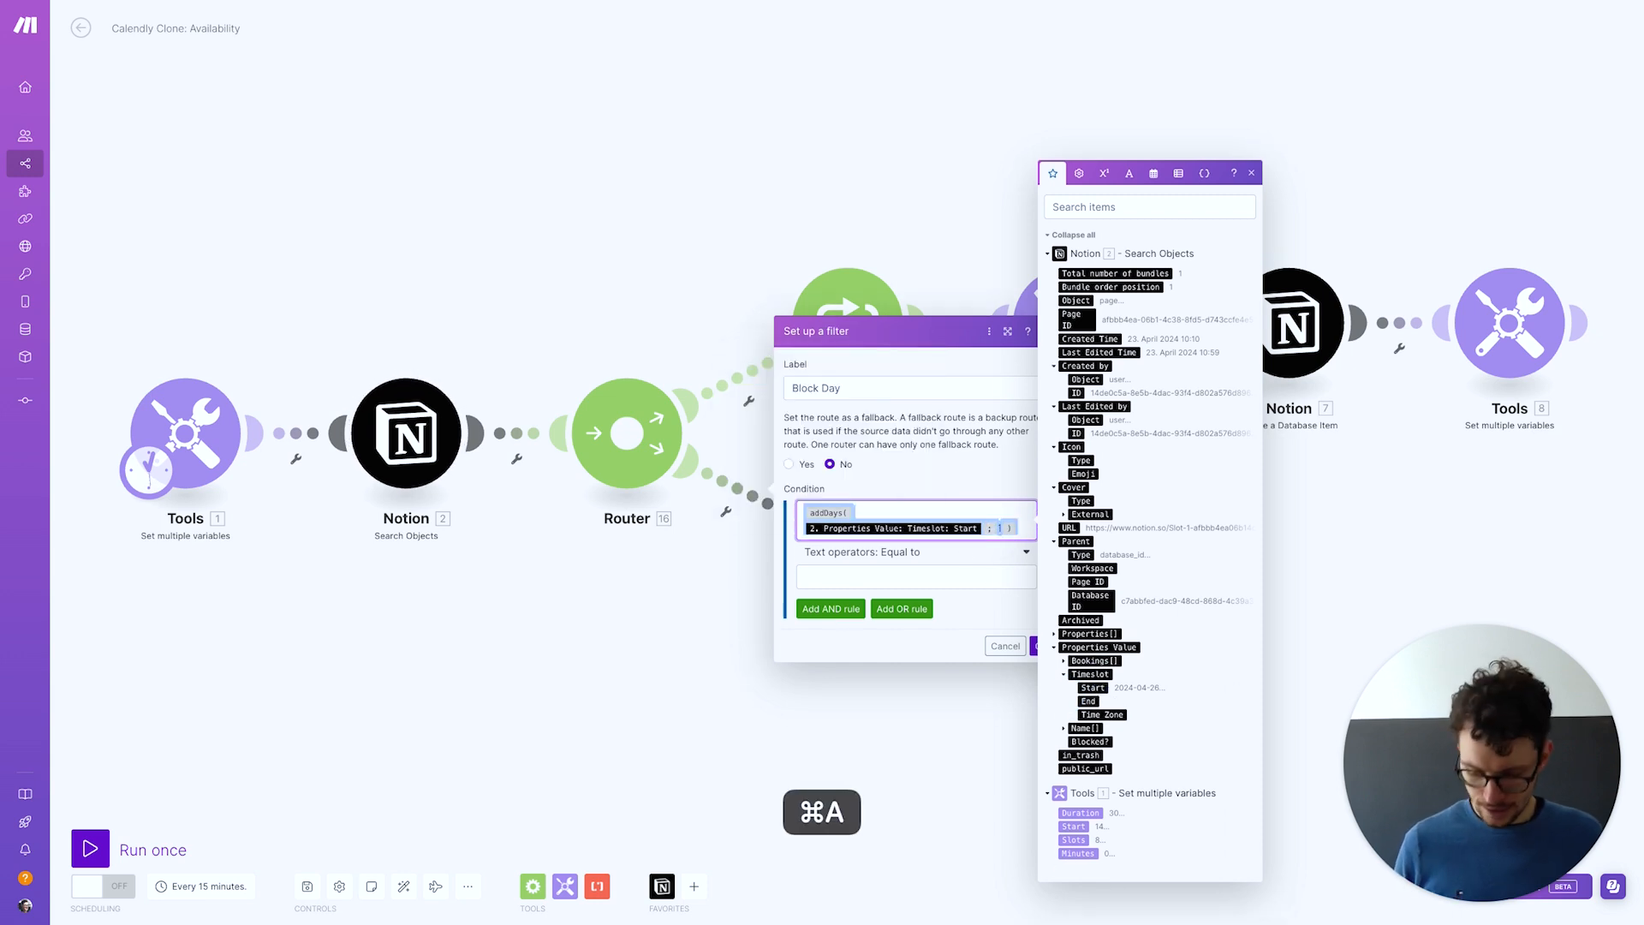
key(super+x)
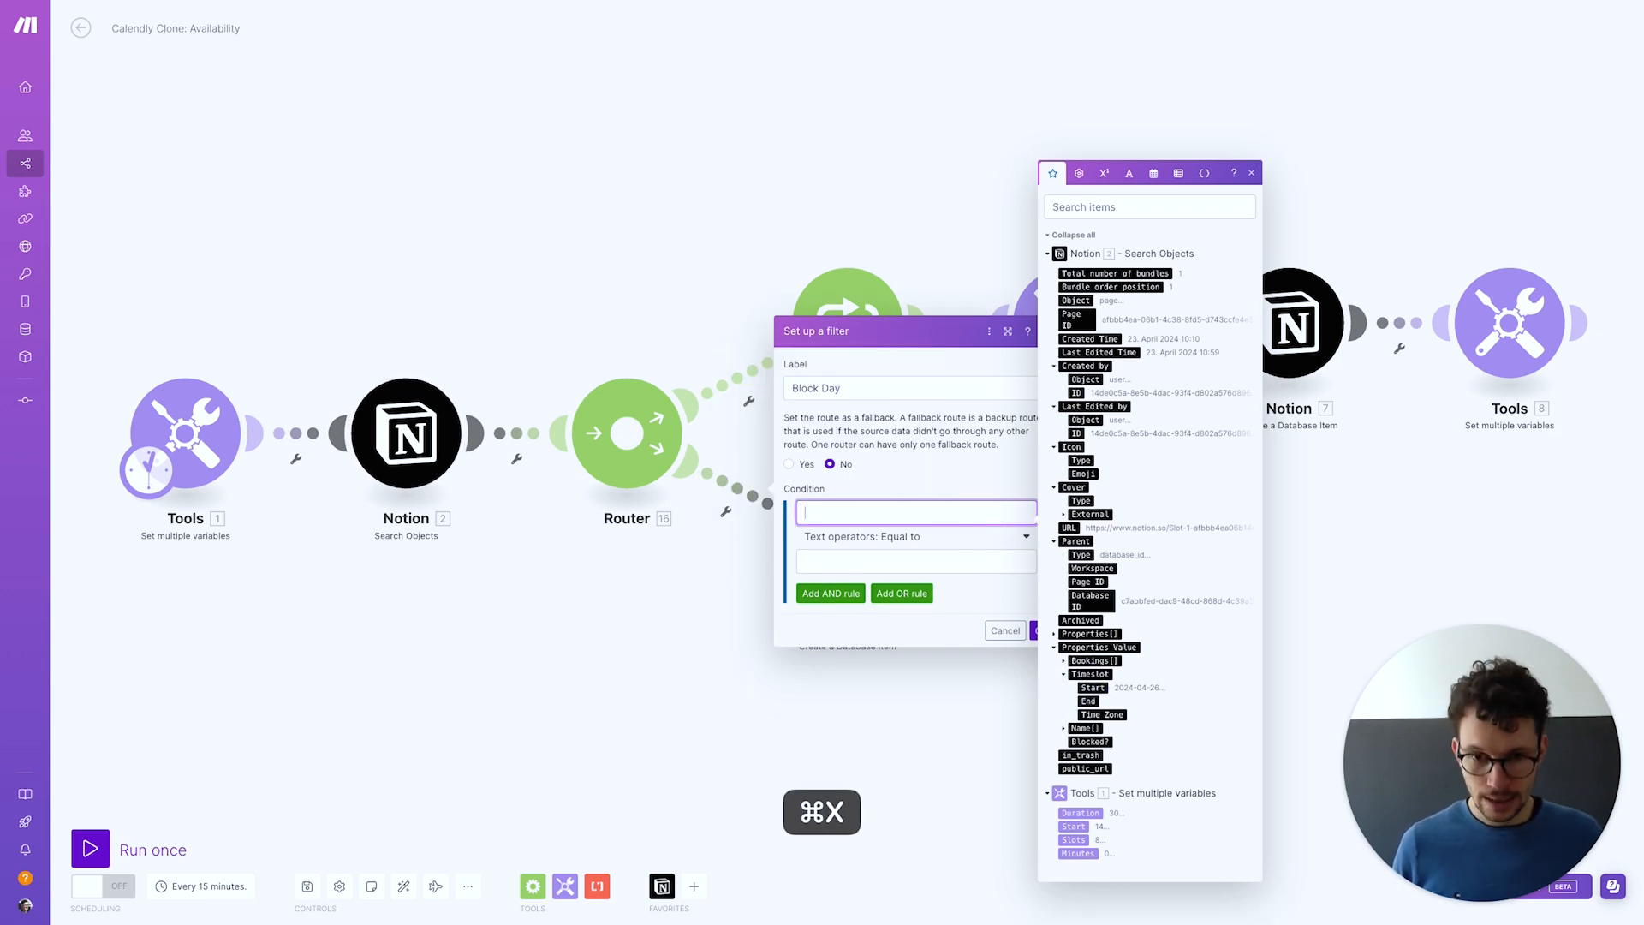
click(1154, 173)
click(1115, 684)
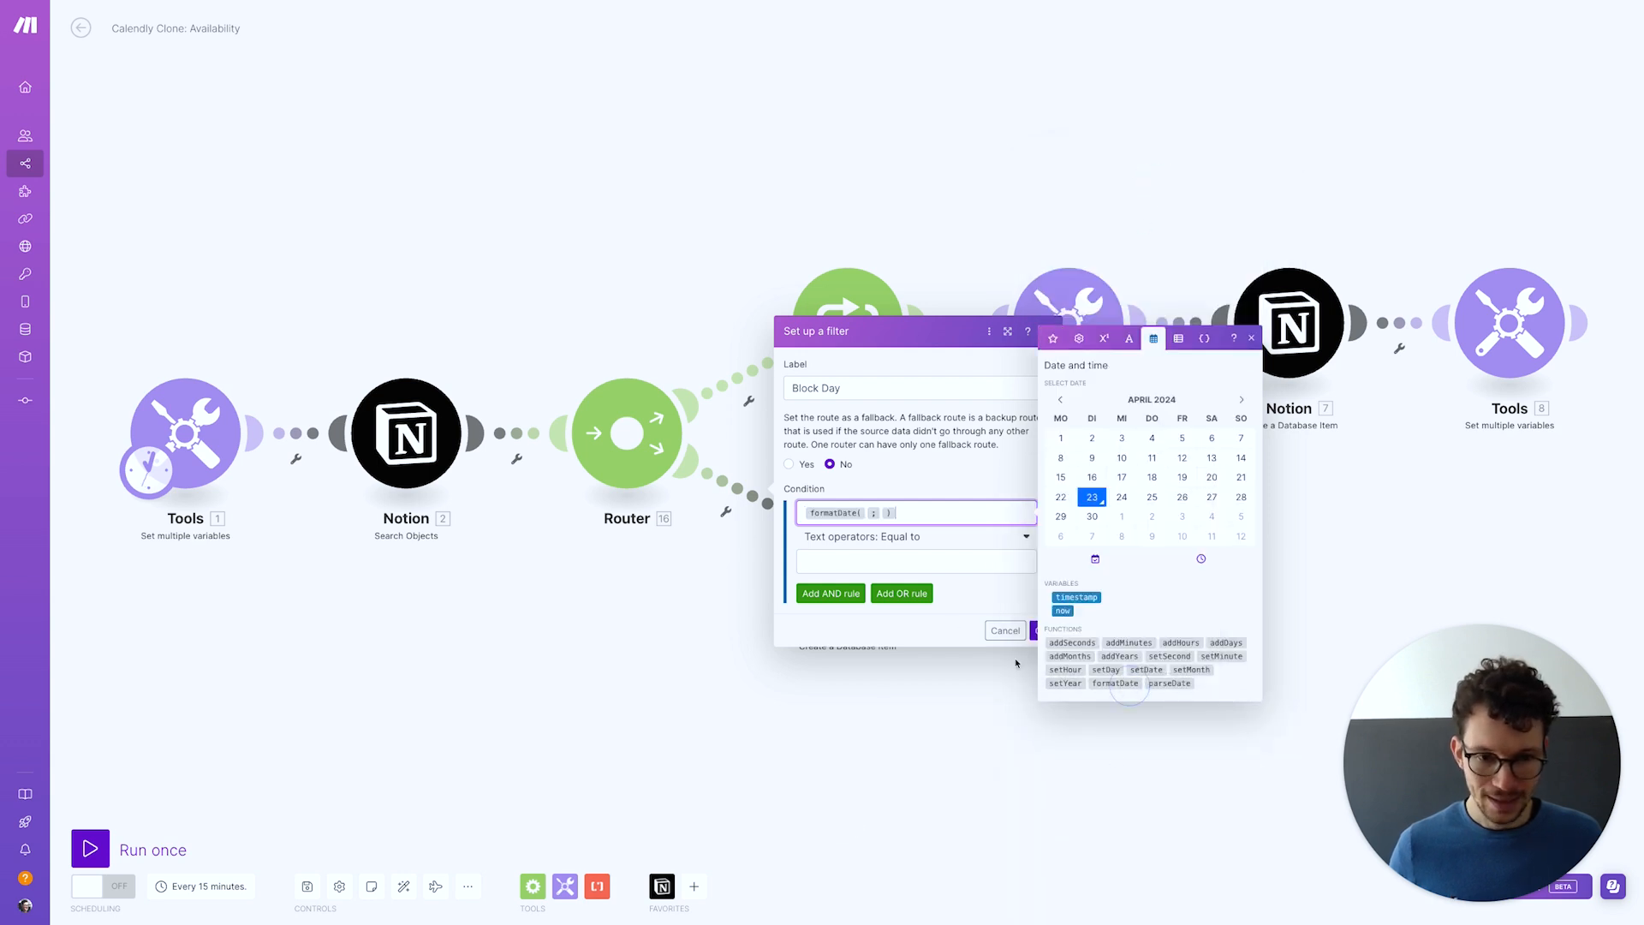
click(868, 514)
key(super+v)
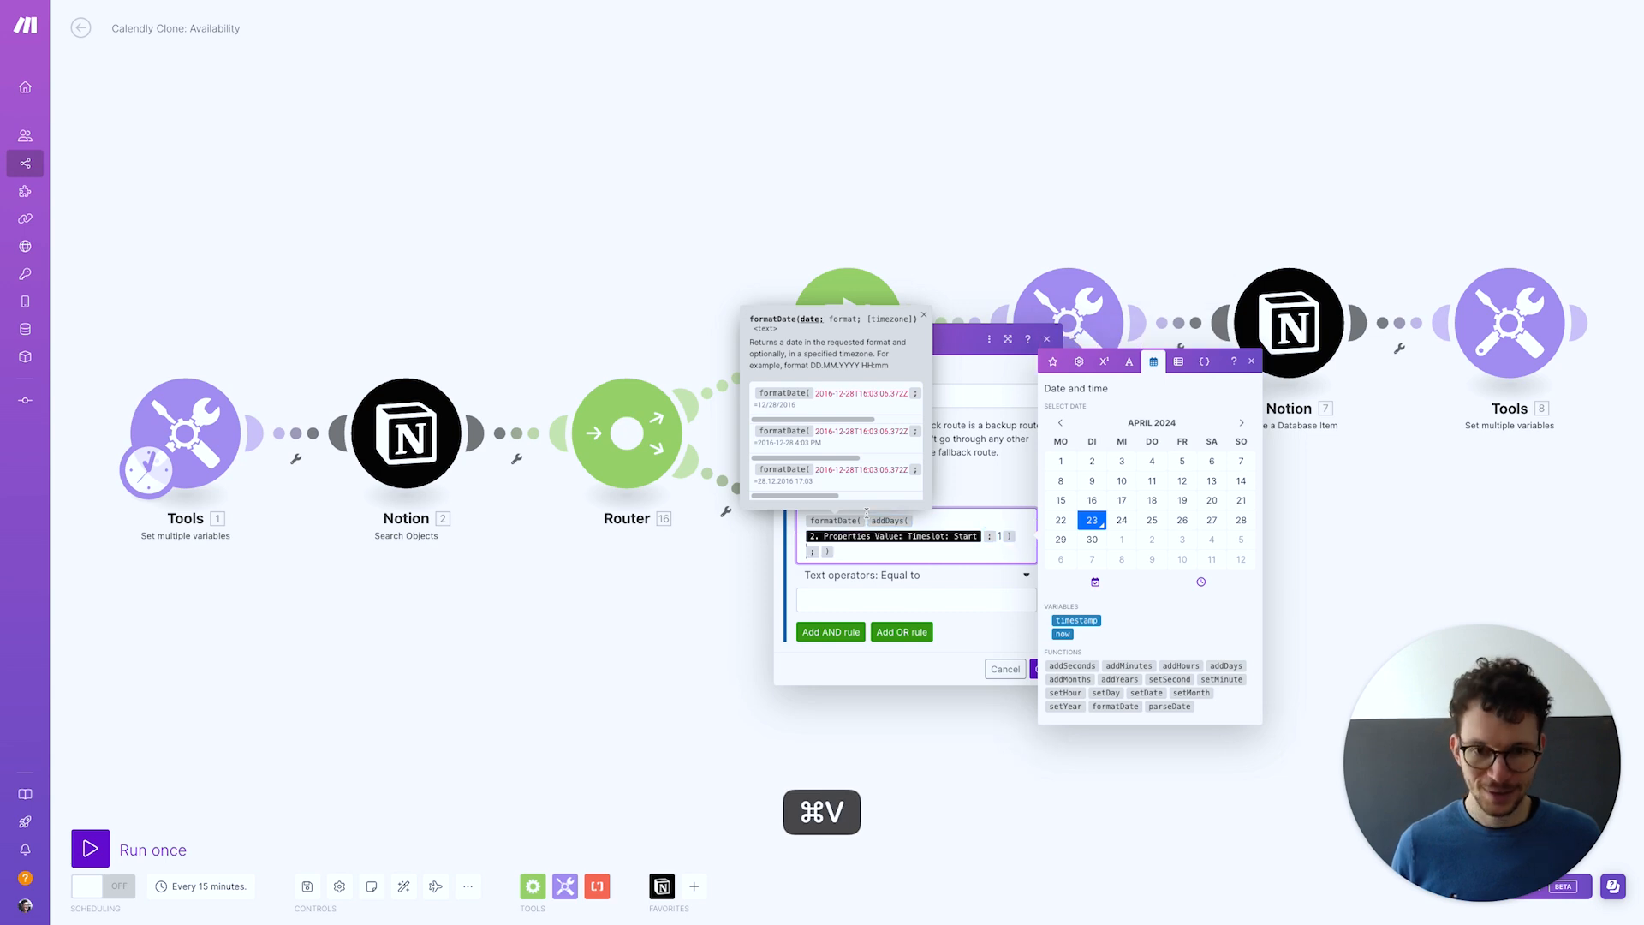
click(821, 553)
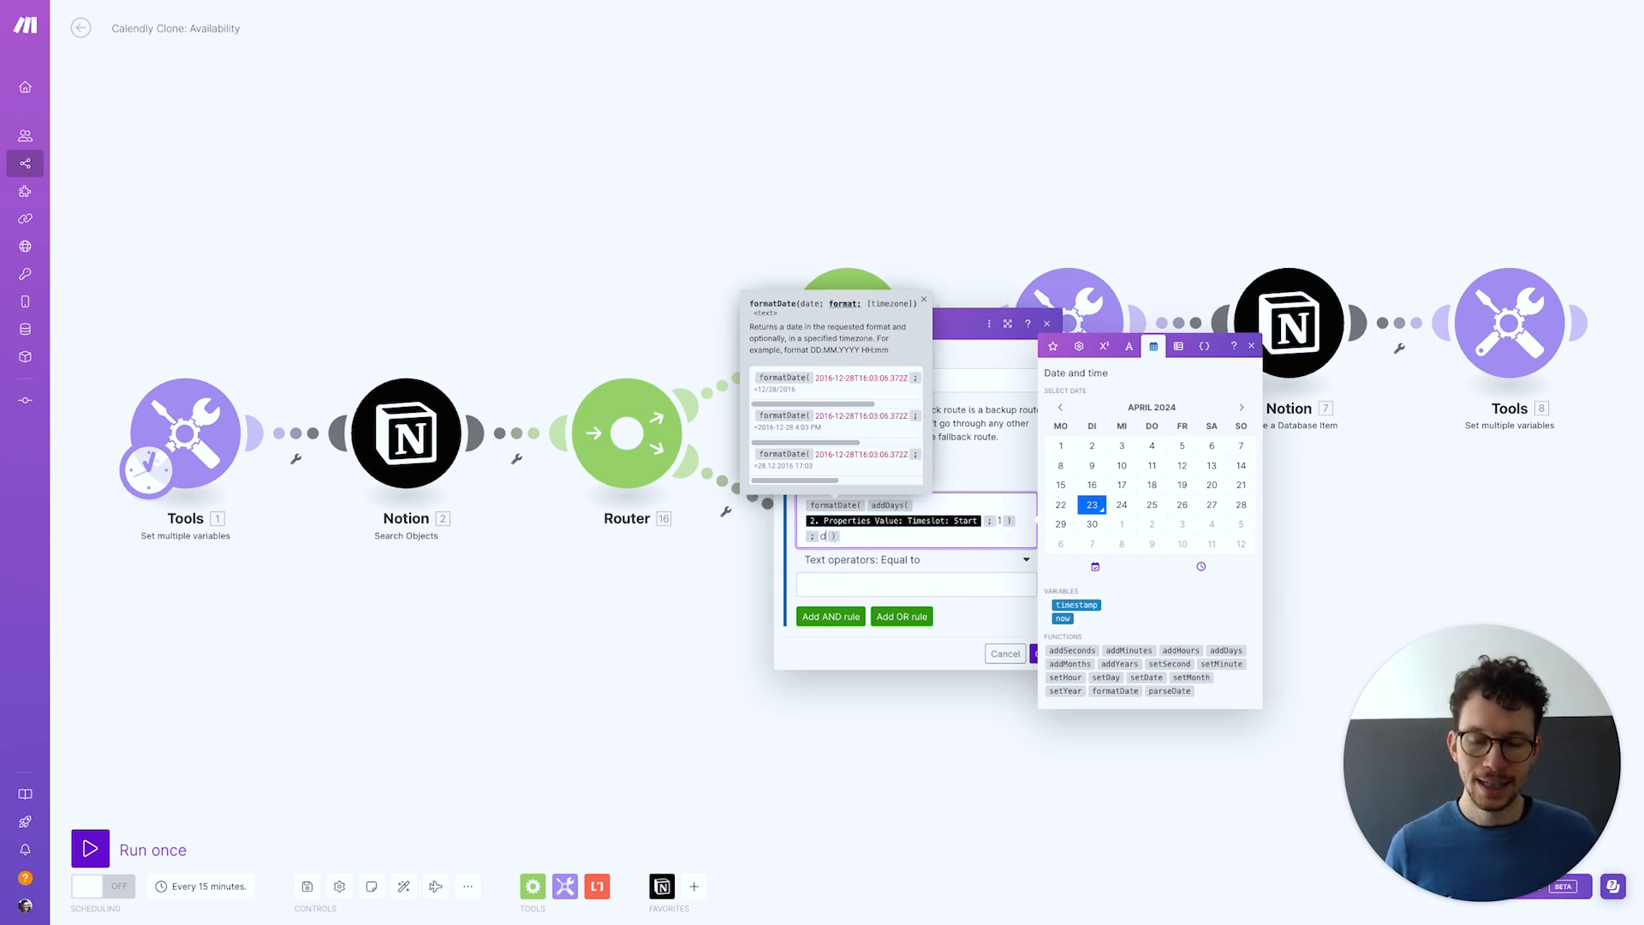
click(993, 483)
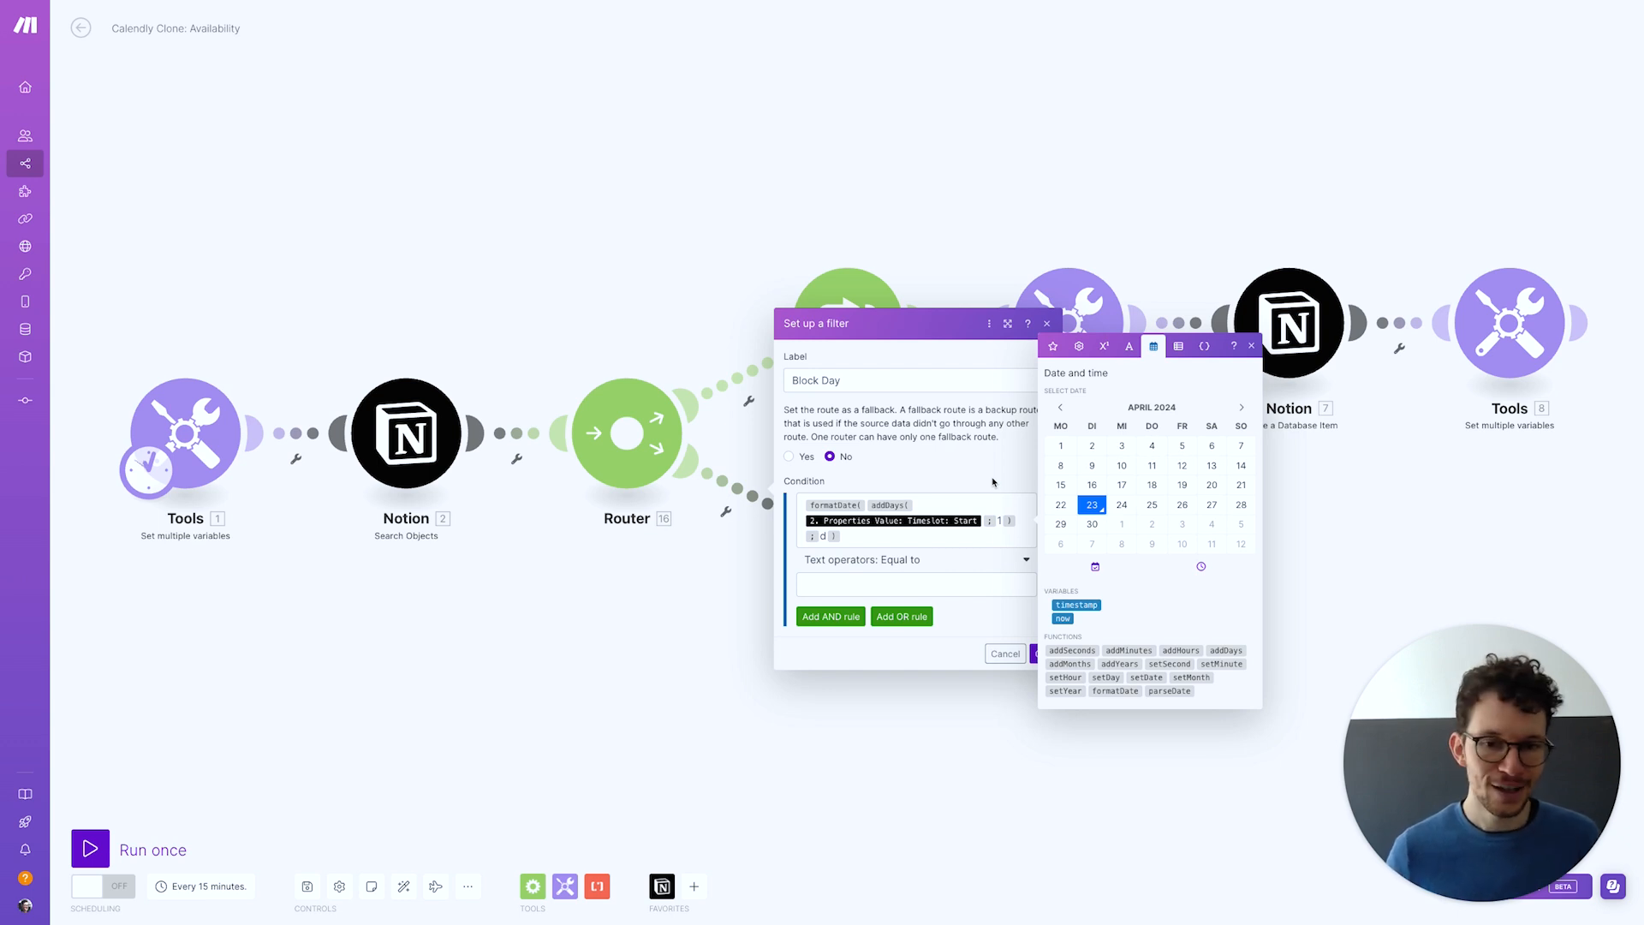
Set the condition's operator to Numeric Equal to 0
click(940, 565)
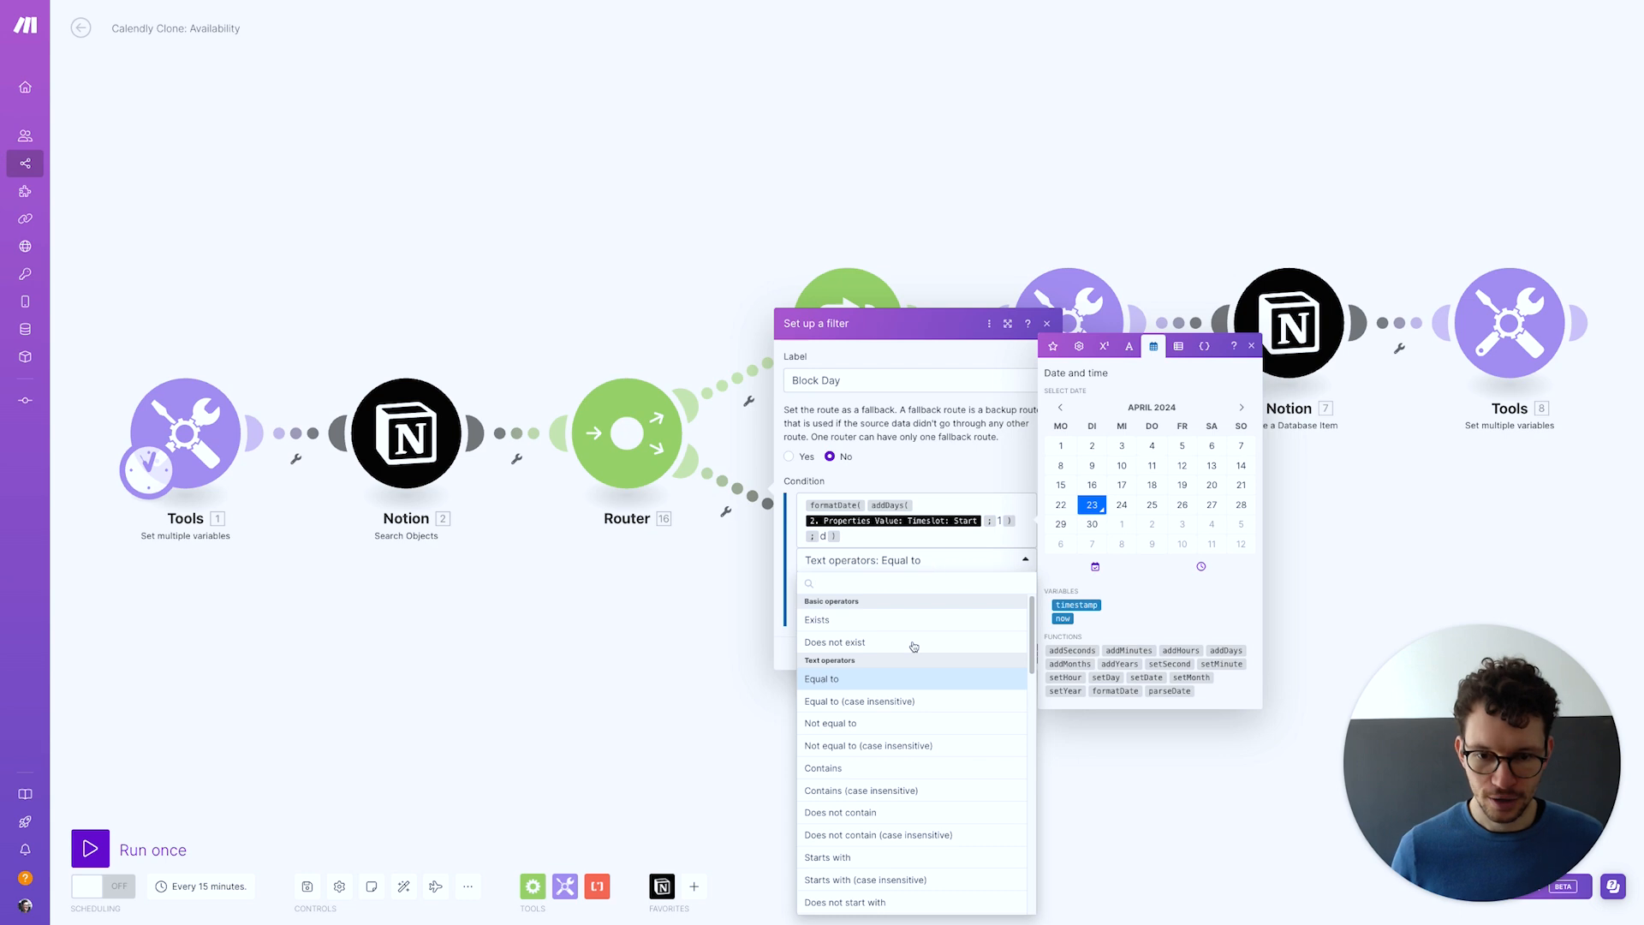
scroll(915, 658, down, 5)
click(890, 720)
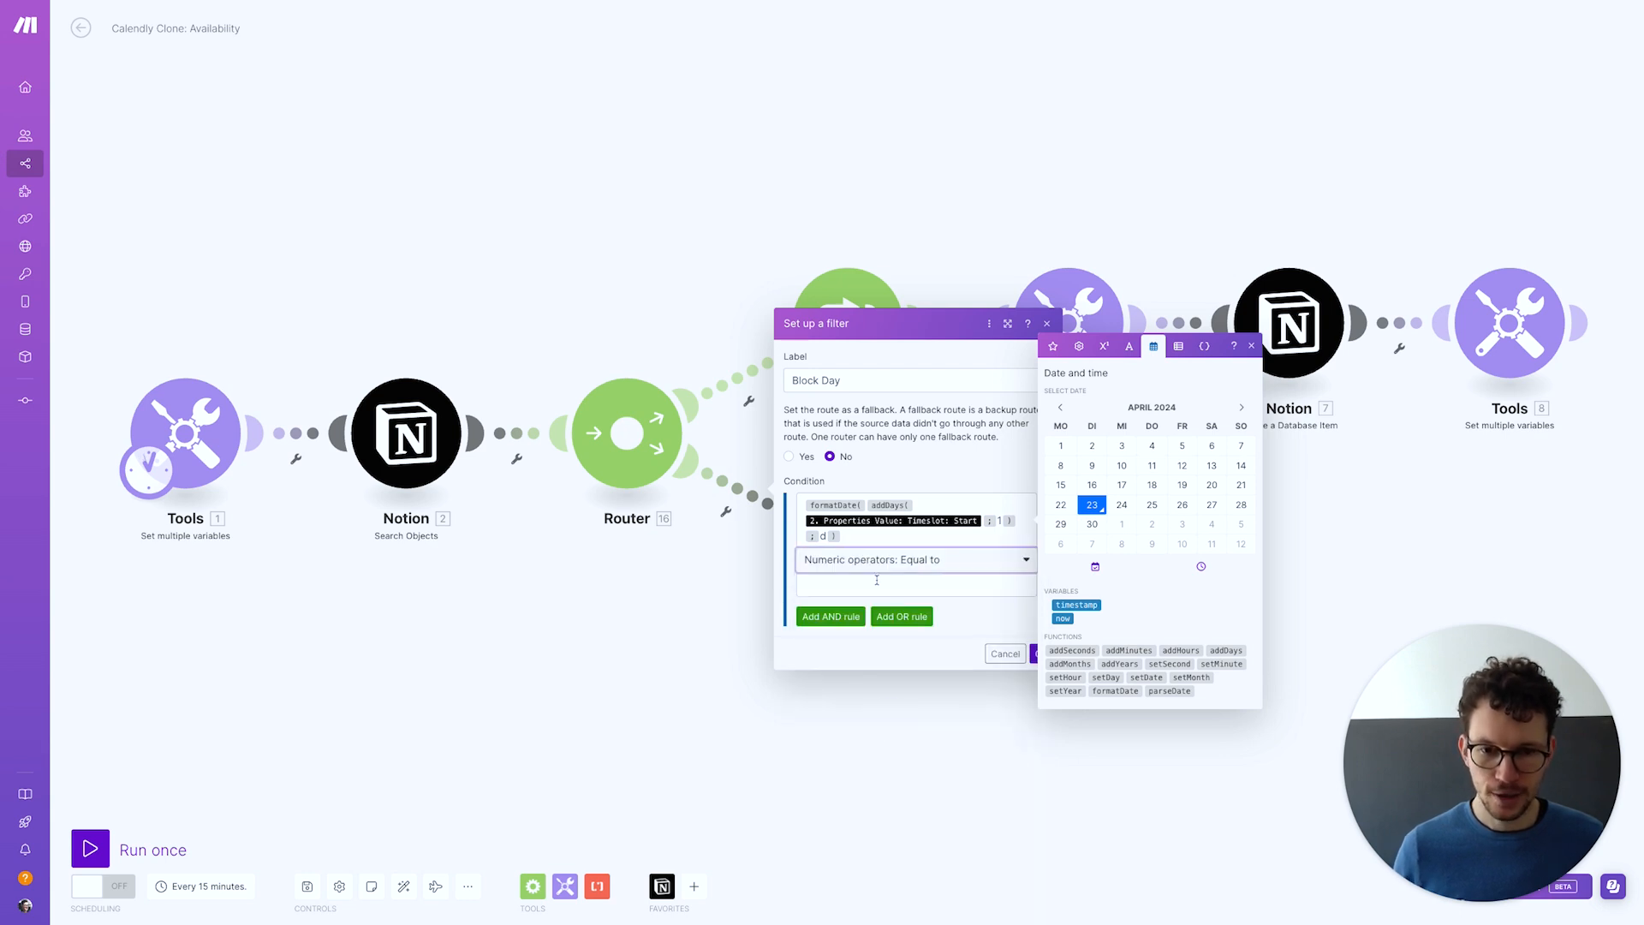
click(877, 581)
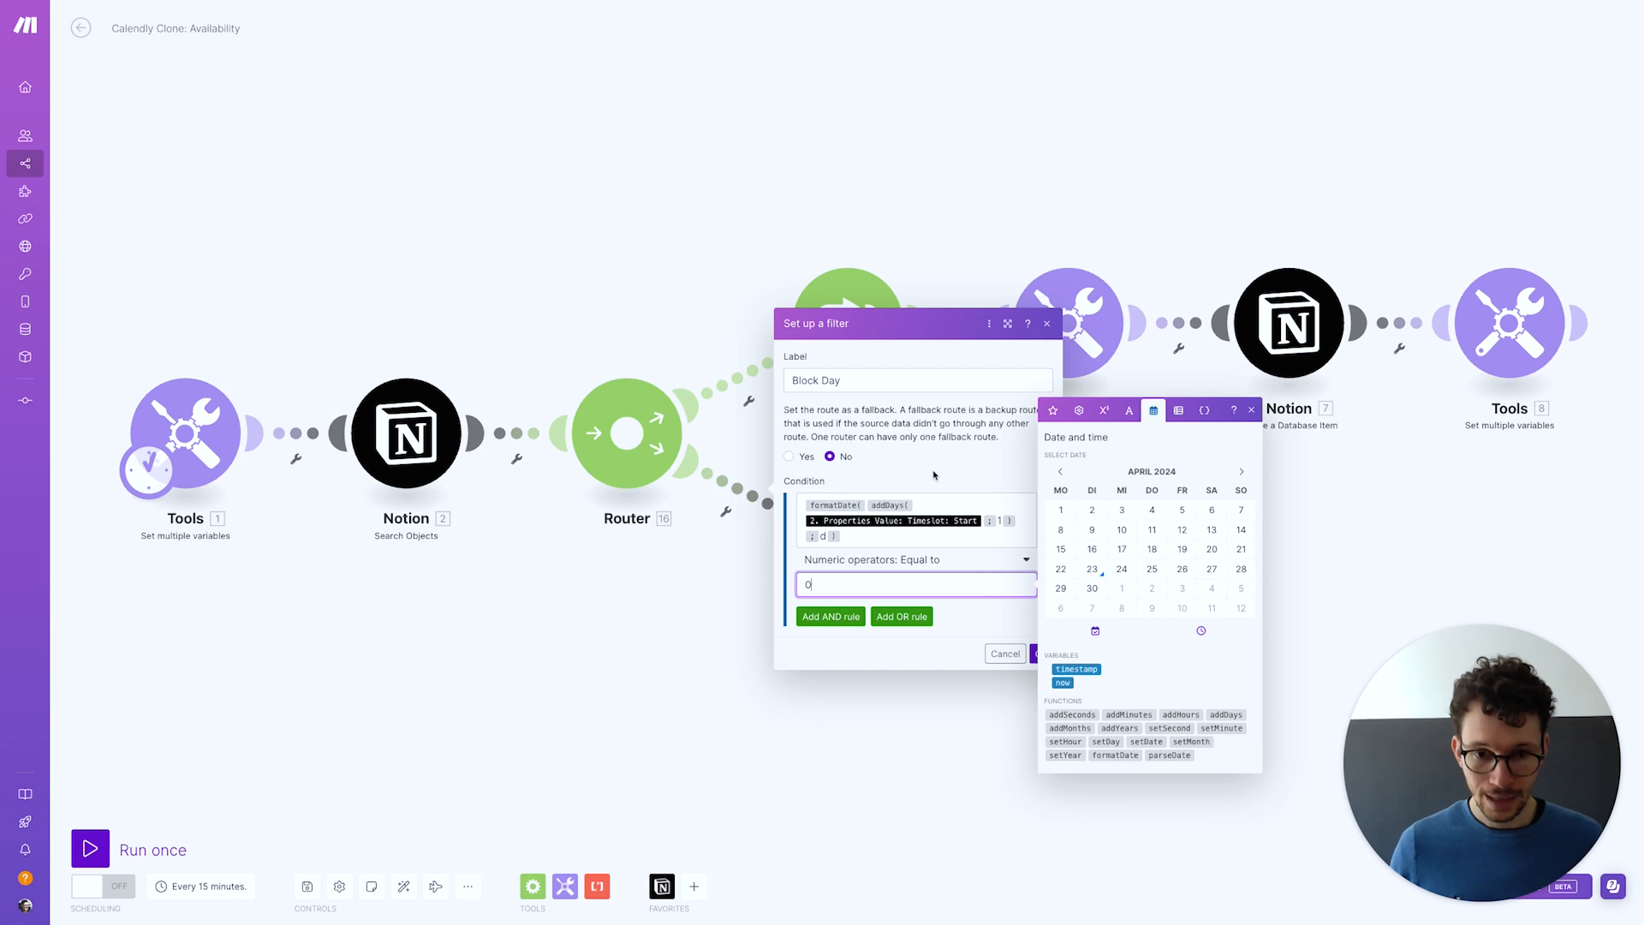
text(0)
click(936, 471)
Add an OR rule with the same weekday formula, Numeric Equal to 6, and save the filter
click(902, 617)
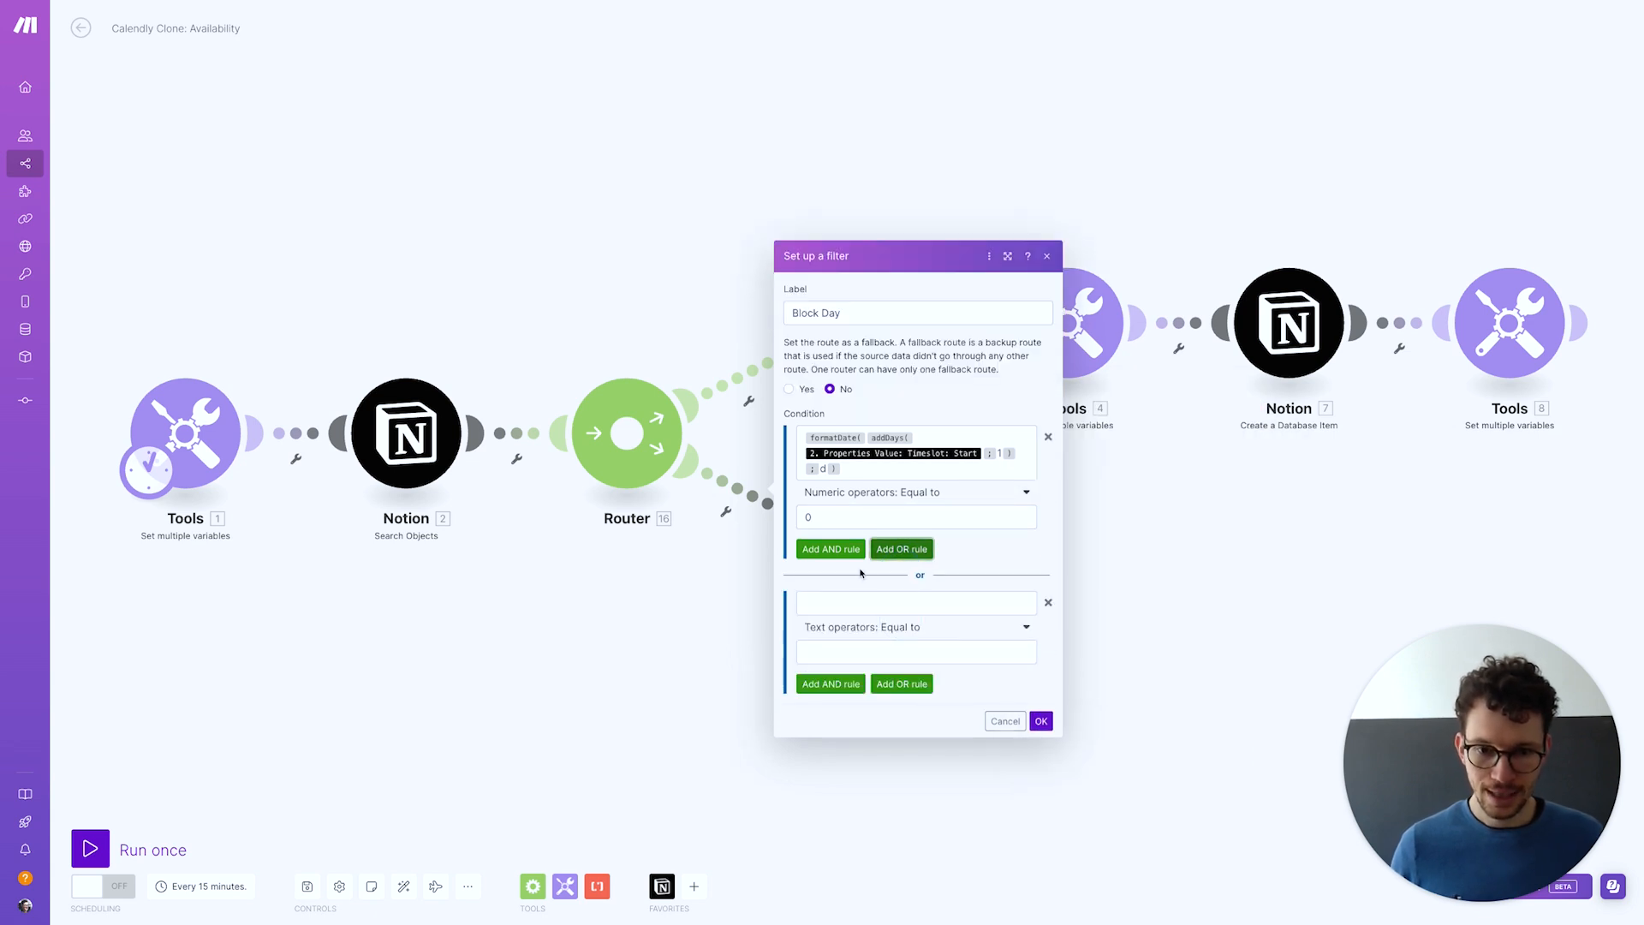
click(893, 466)
key(super+a)
key(super+c)
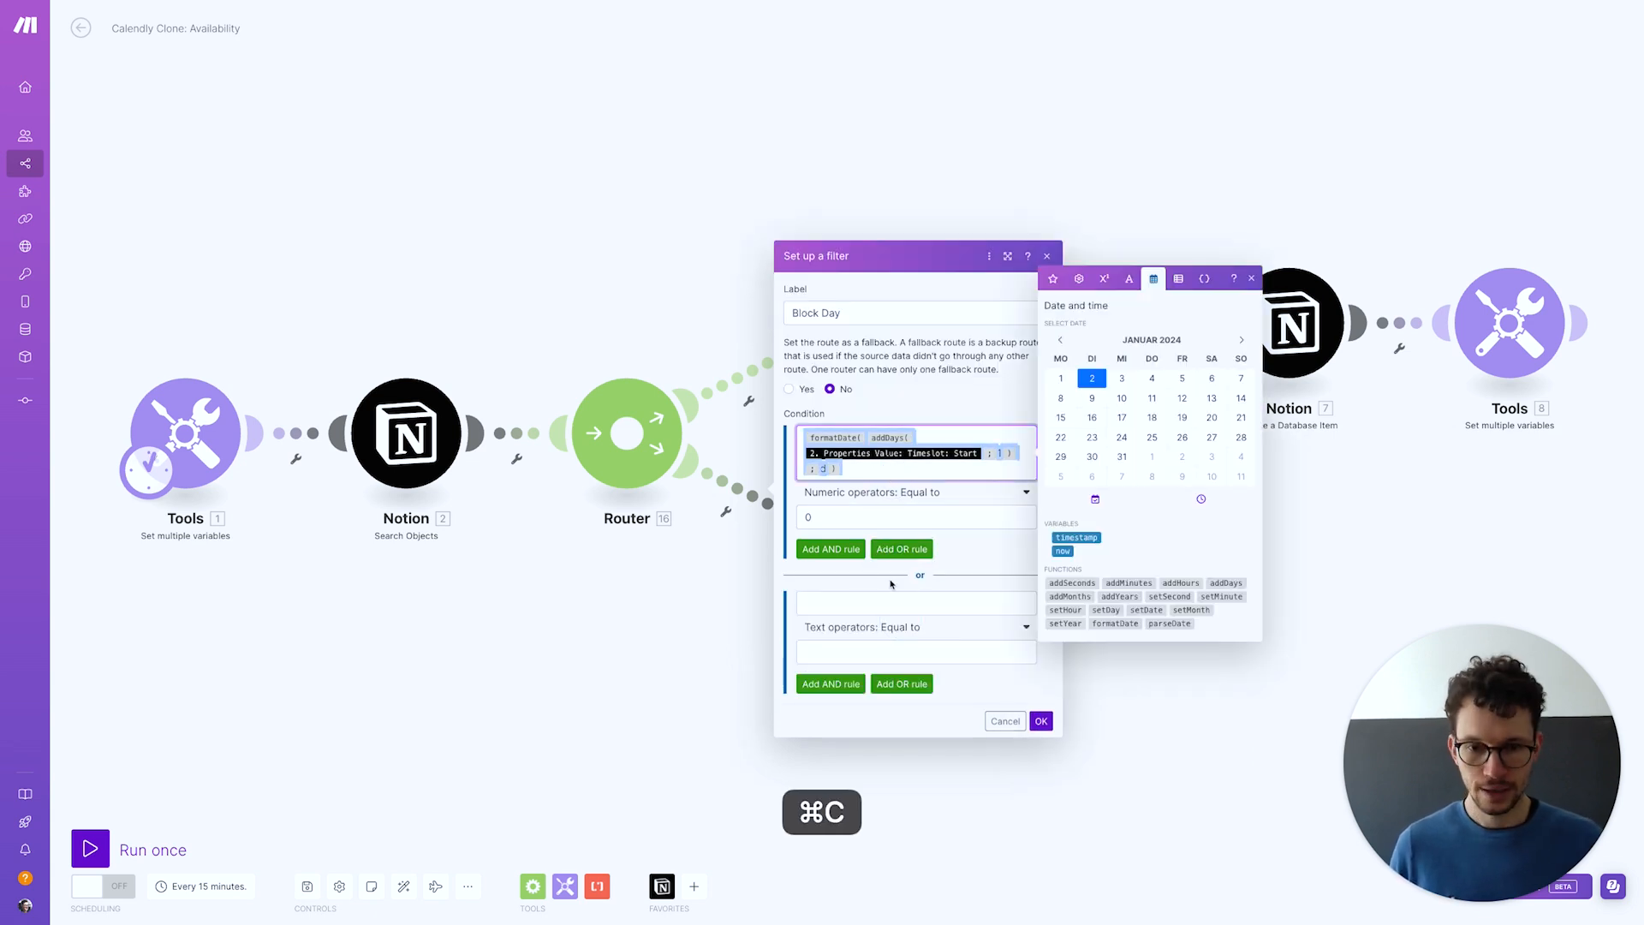
click(872, 604)
key(super+v)
click(871, 662)
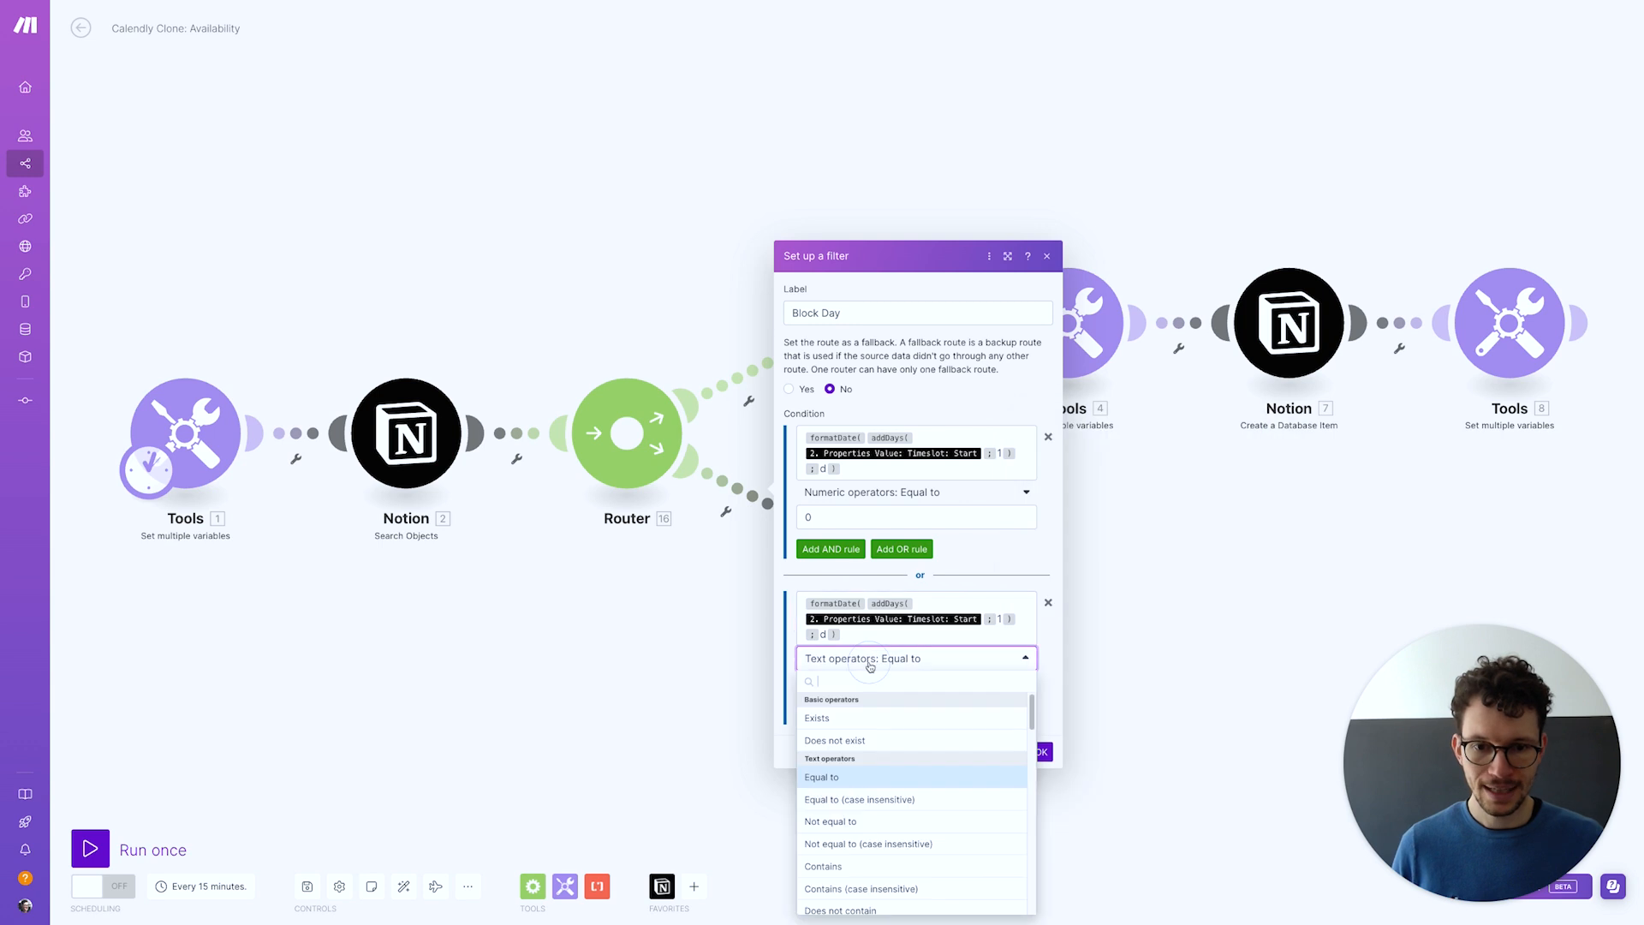
scroll(887, 728, down, 5)
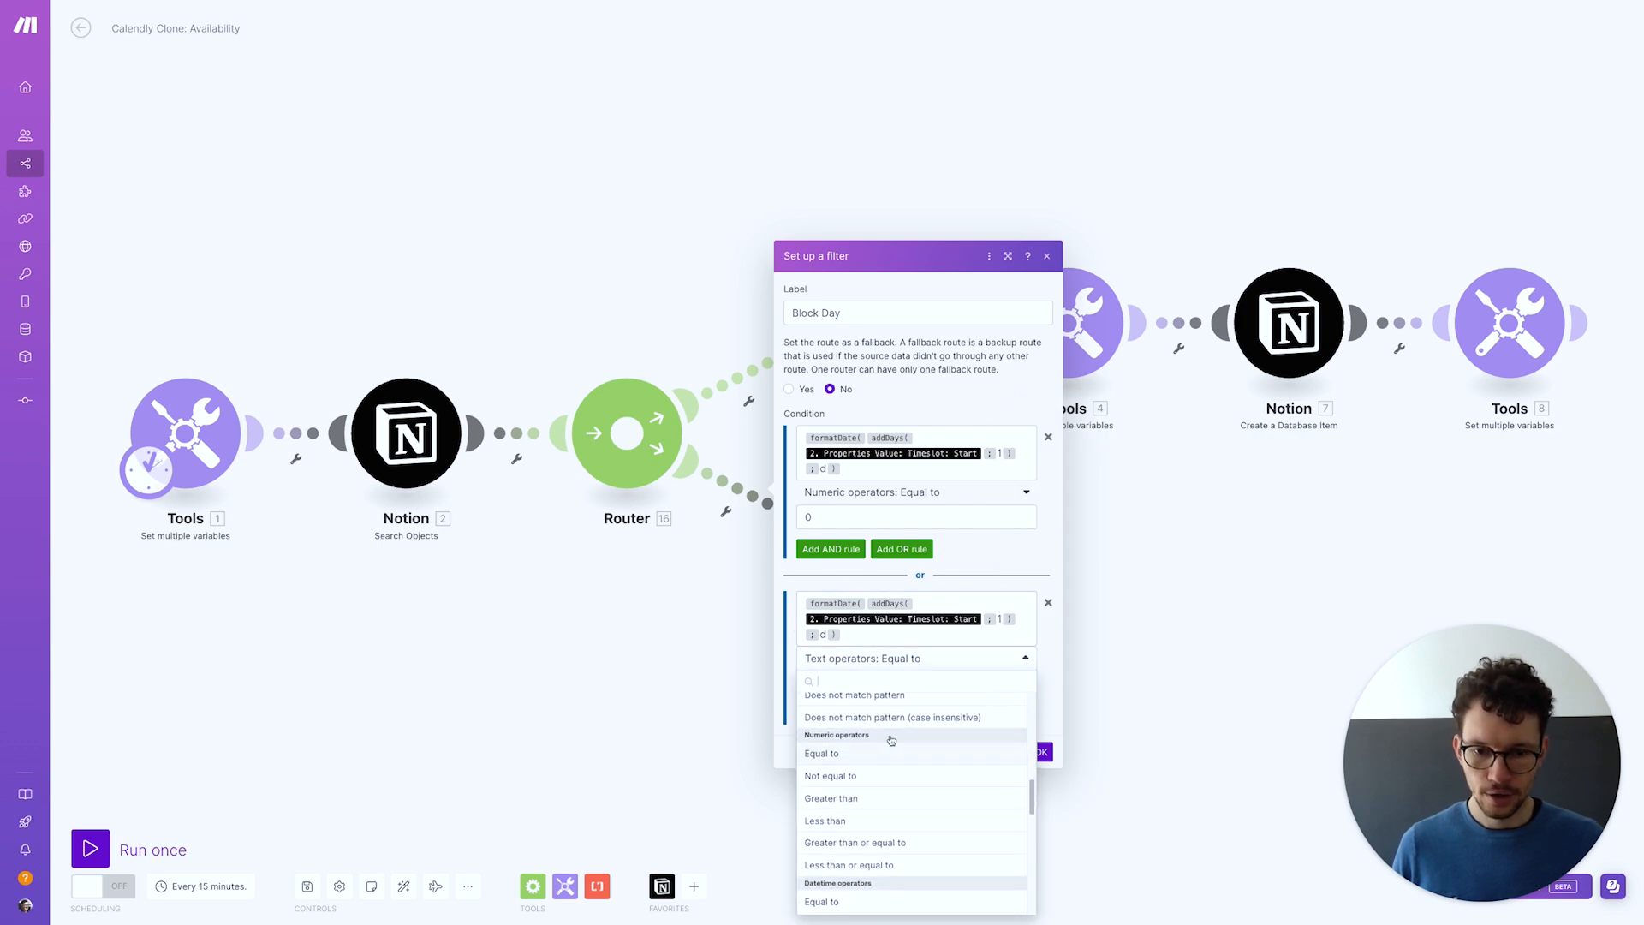
click(865, 755)
click(833, 685)
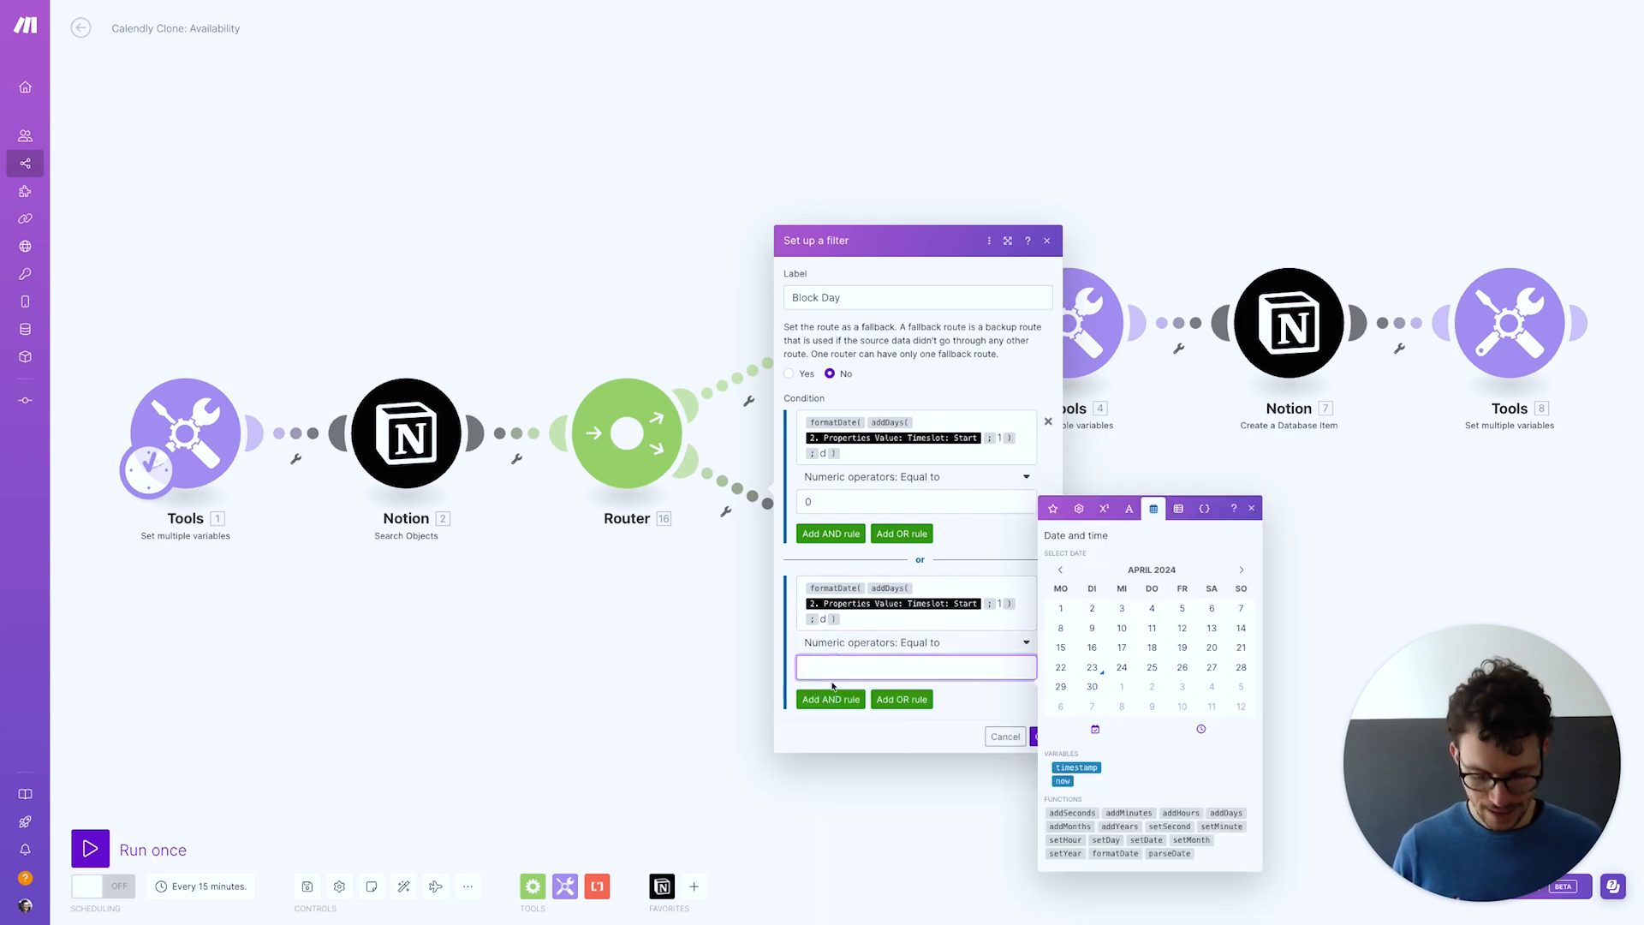
click(964, 699)
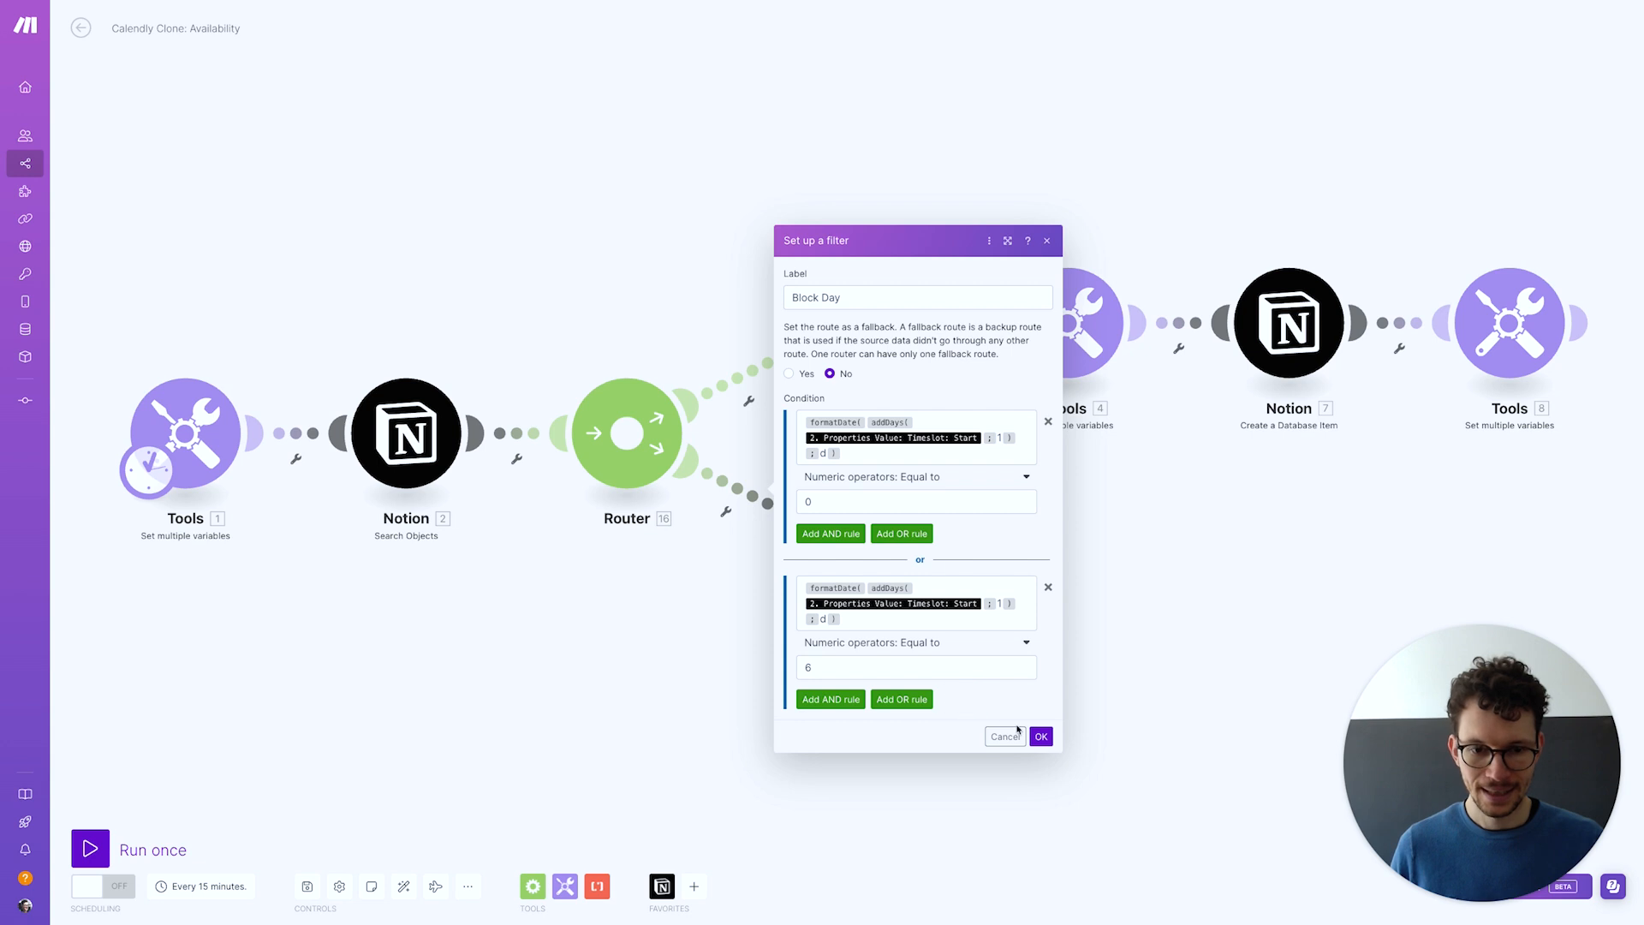
click(1042, 737)
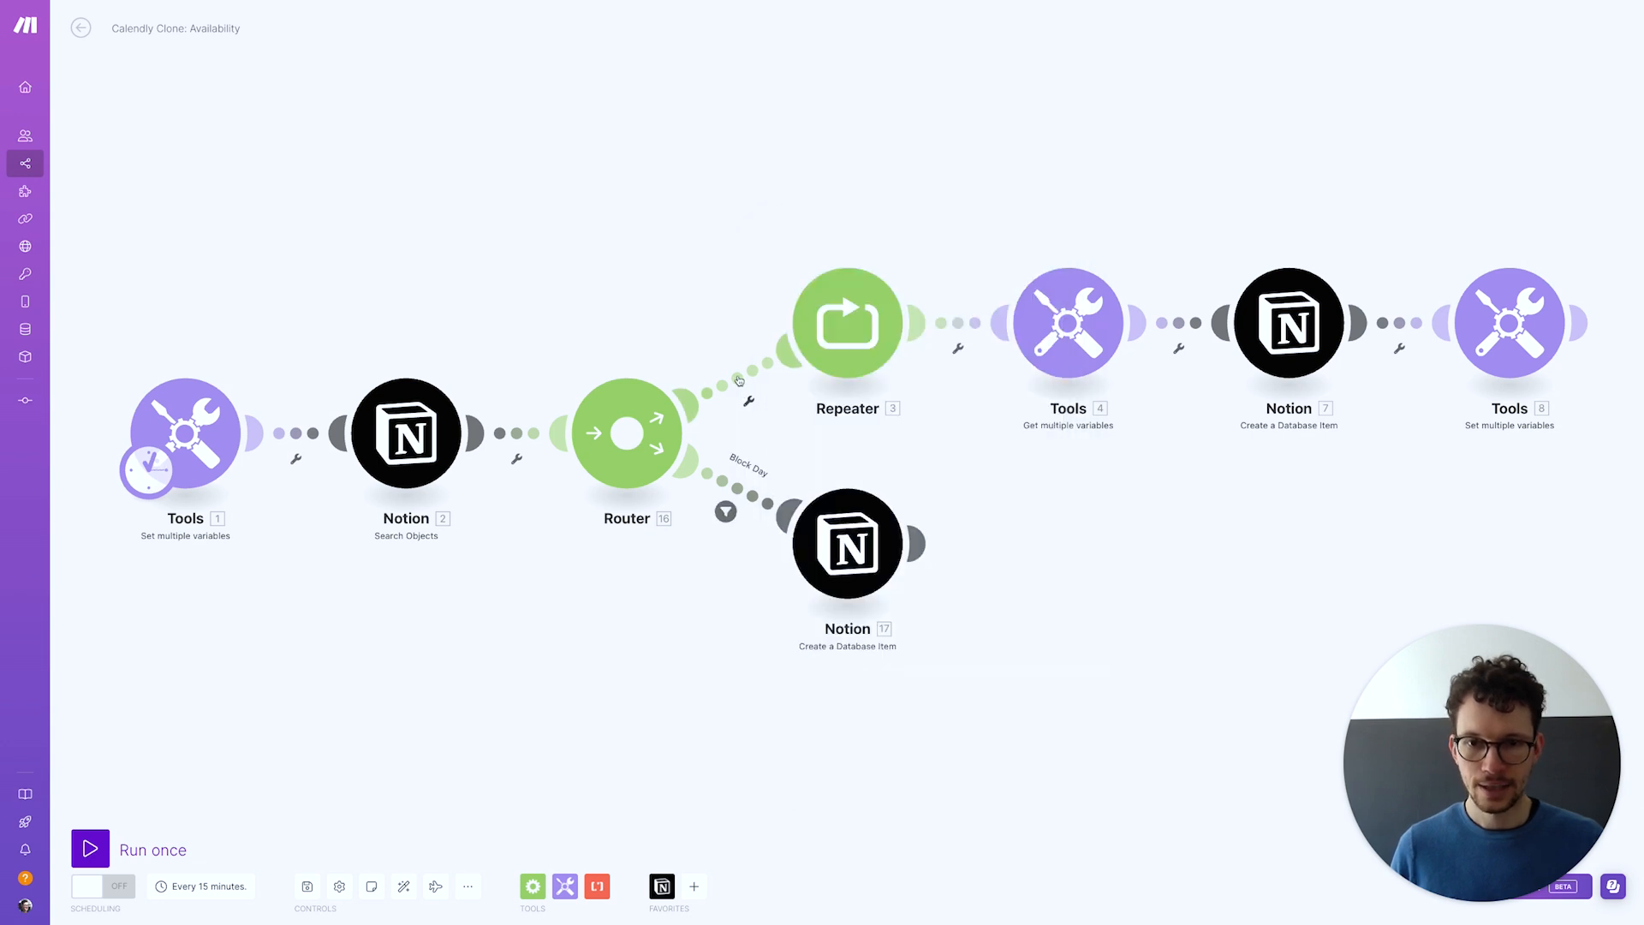
Label the Repeater route Call Day and make it the fallback route
click(745, 399)
click(842, 283)
text(Call)
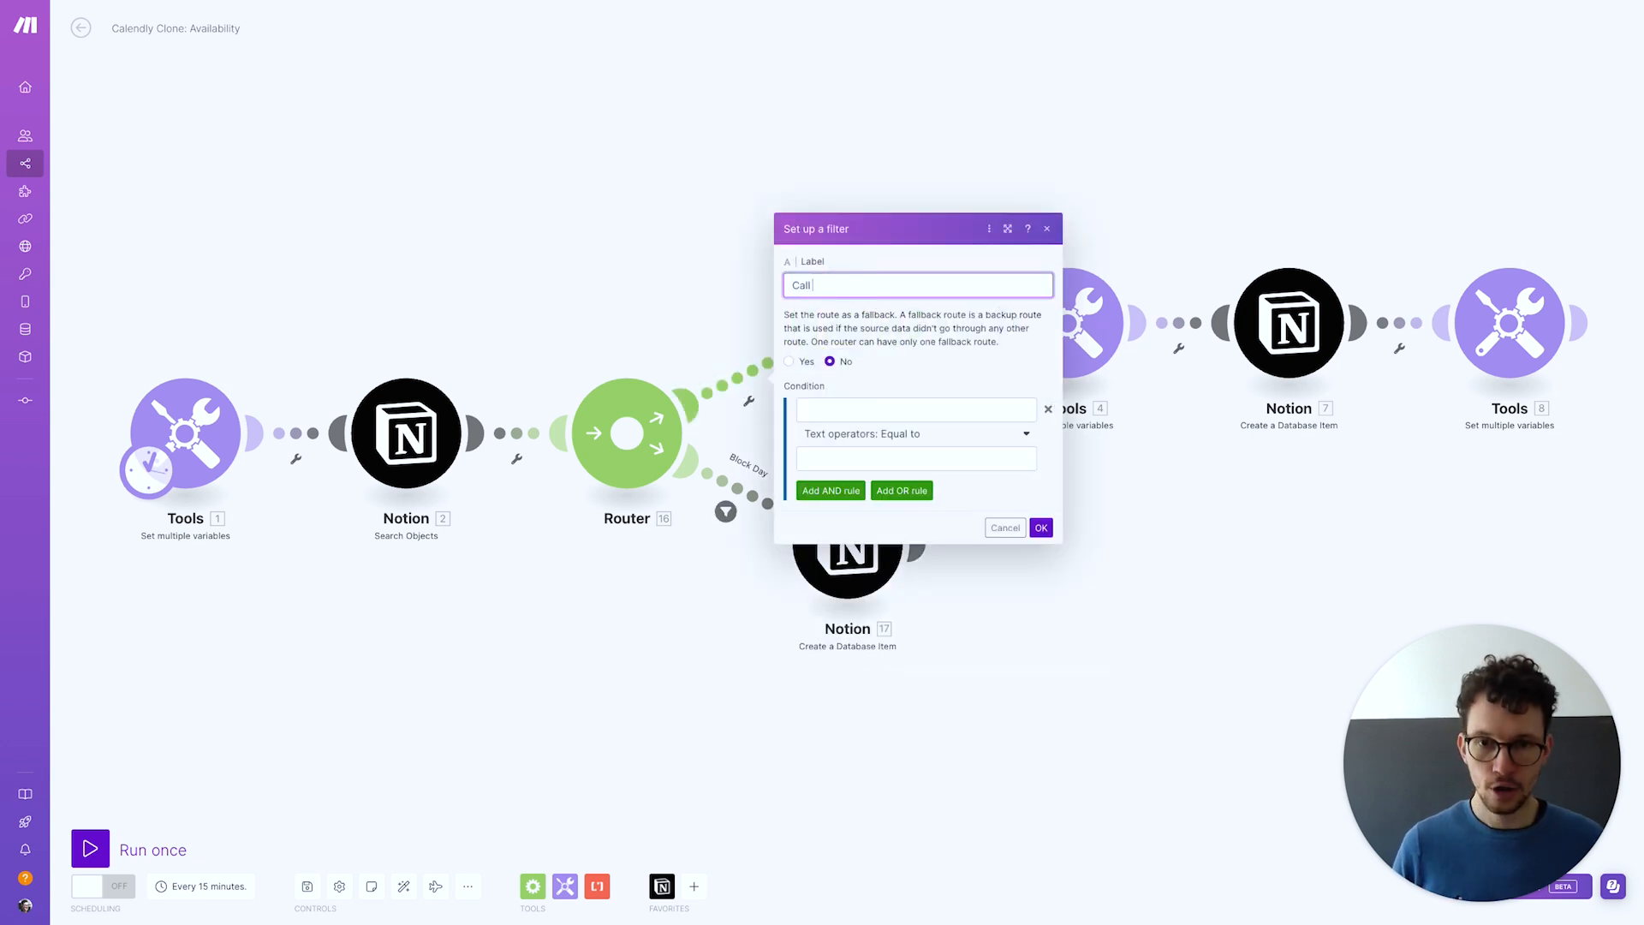
text( Day)
click(789, 362)
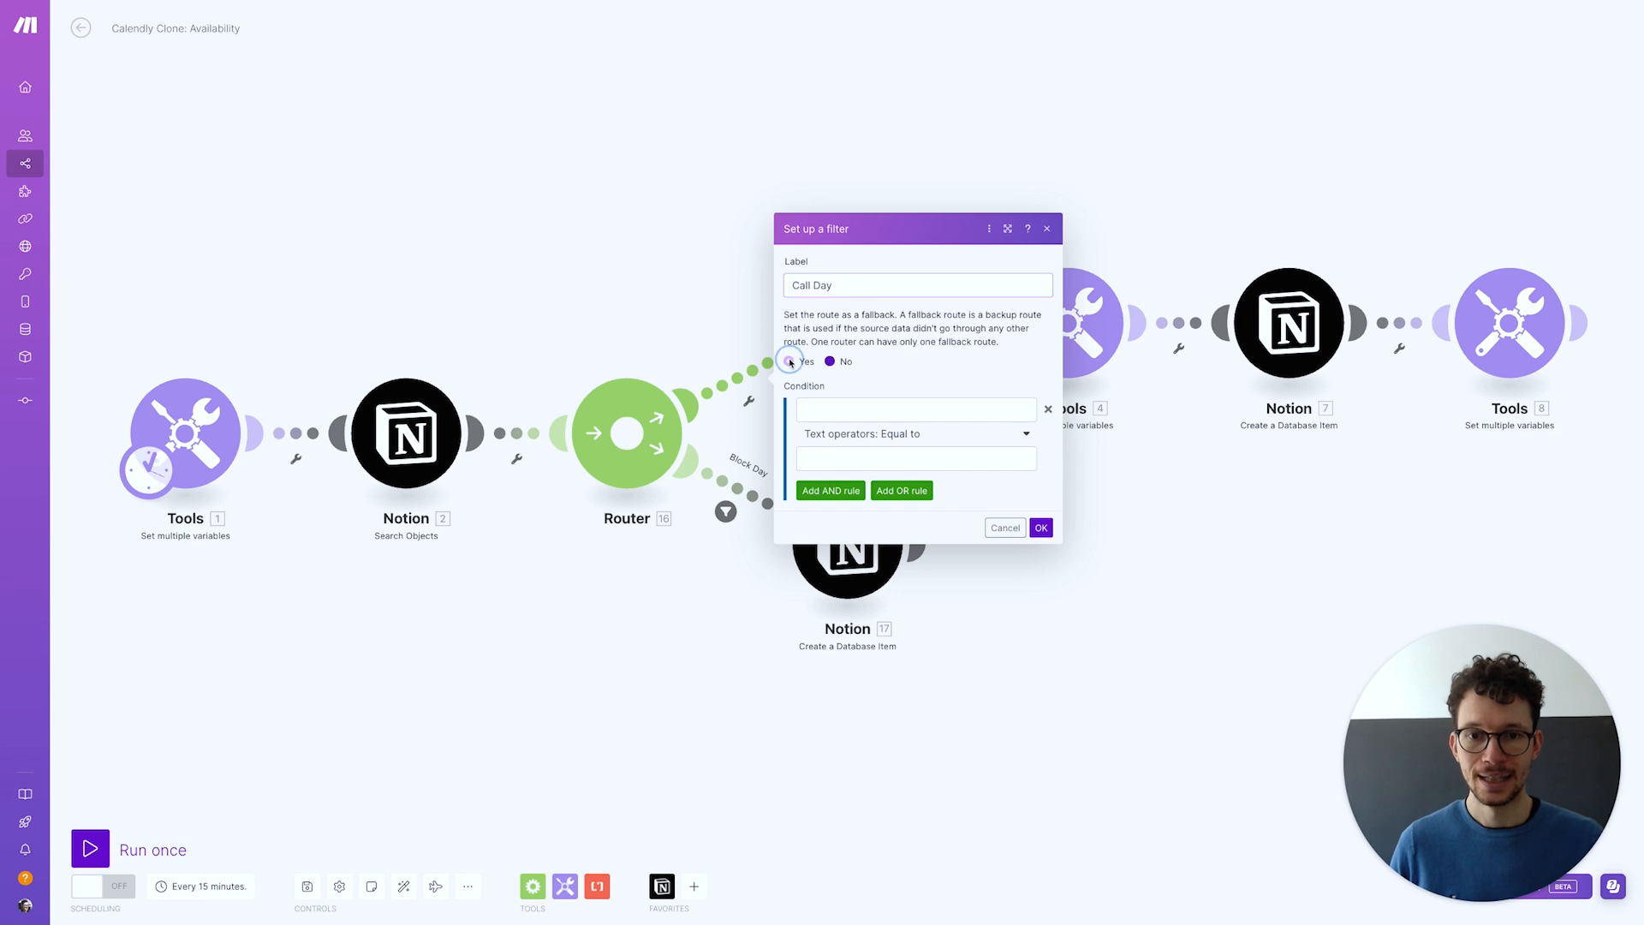
click(1042, 527)
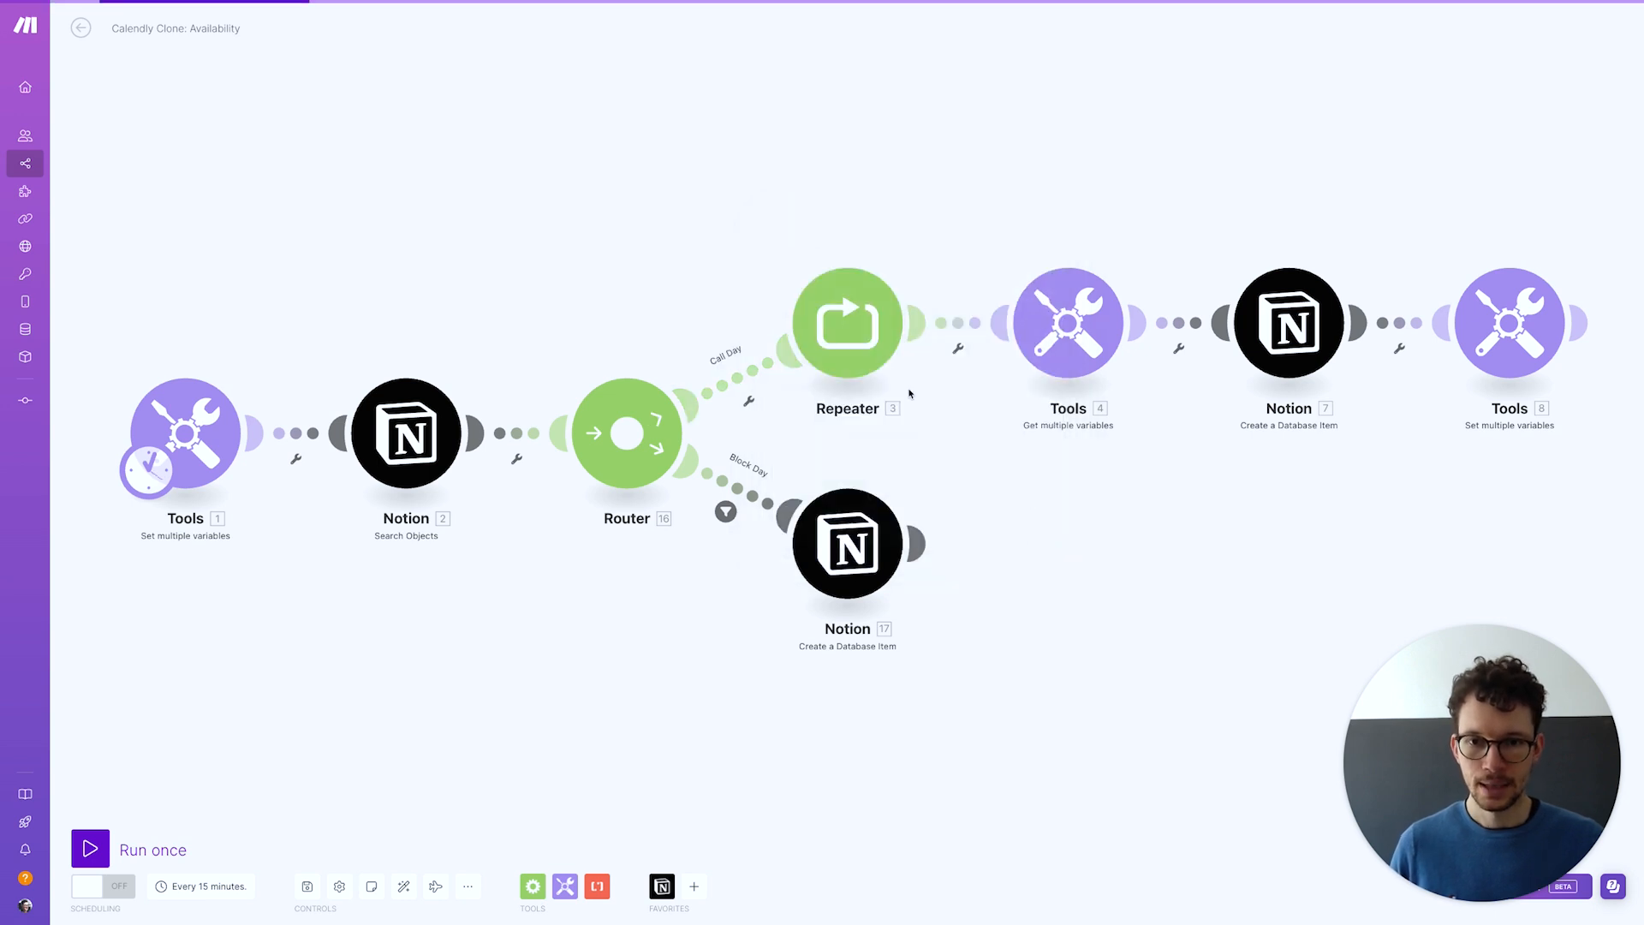
Confirm the Repeater settings unchanged and save the scenario
click(842, 313)
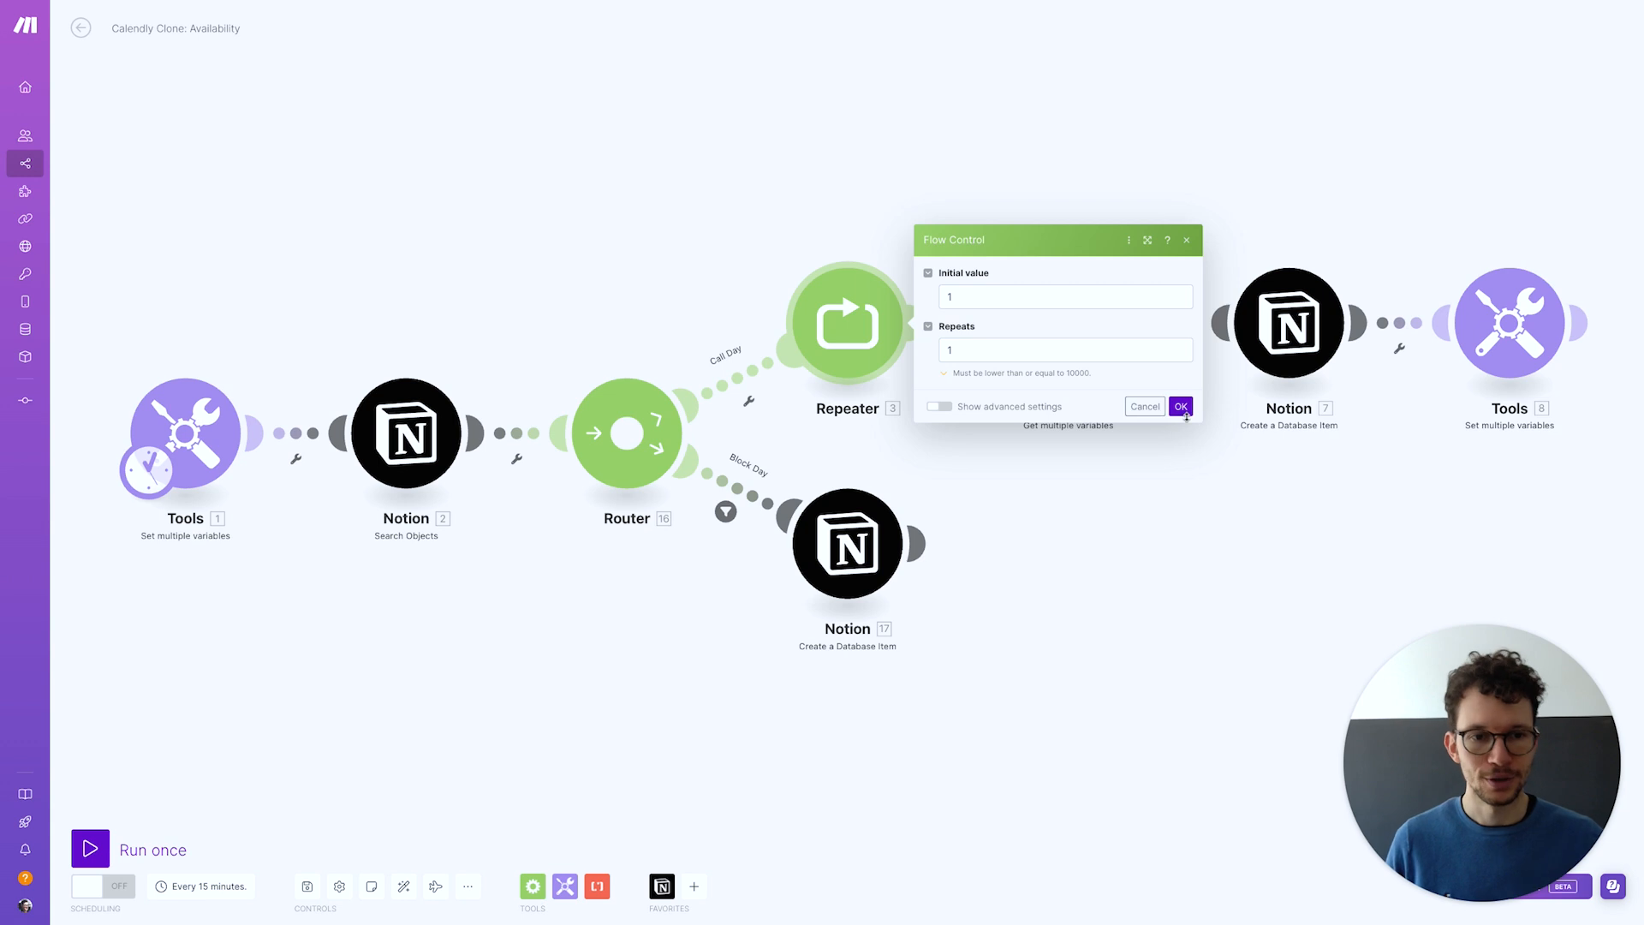
click(1181, 407)
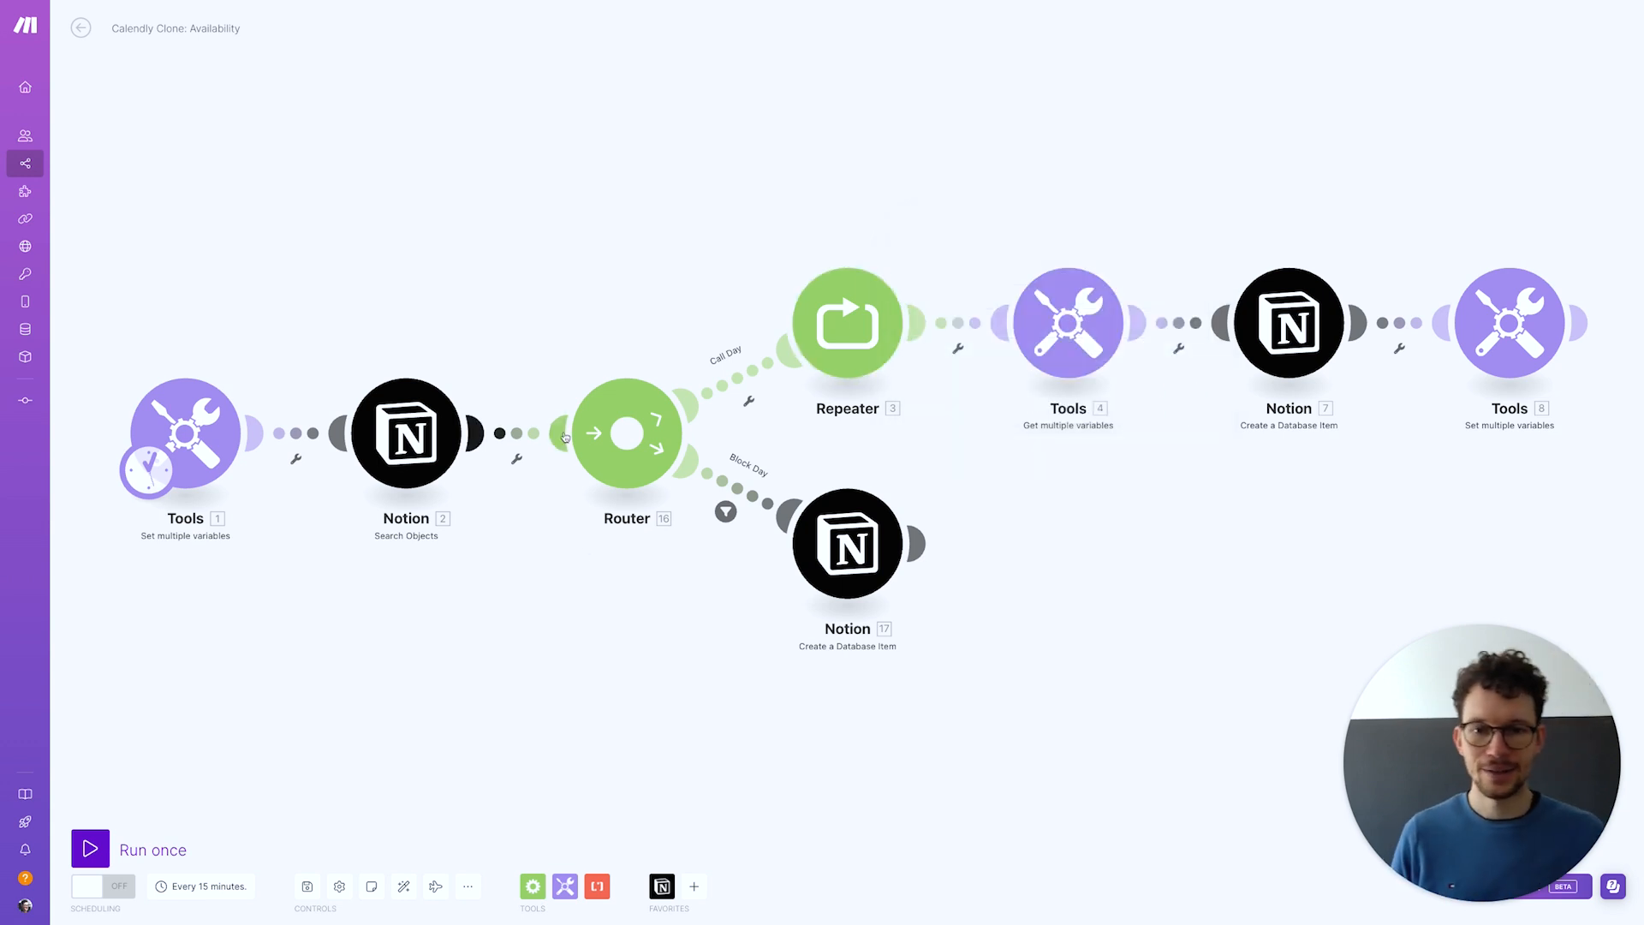
mouse_move(457, 894)
click(308, 887)
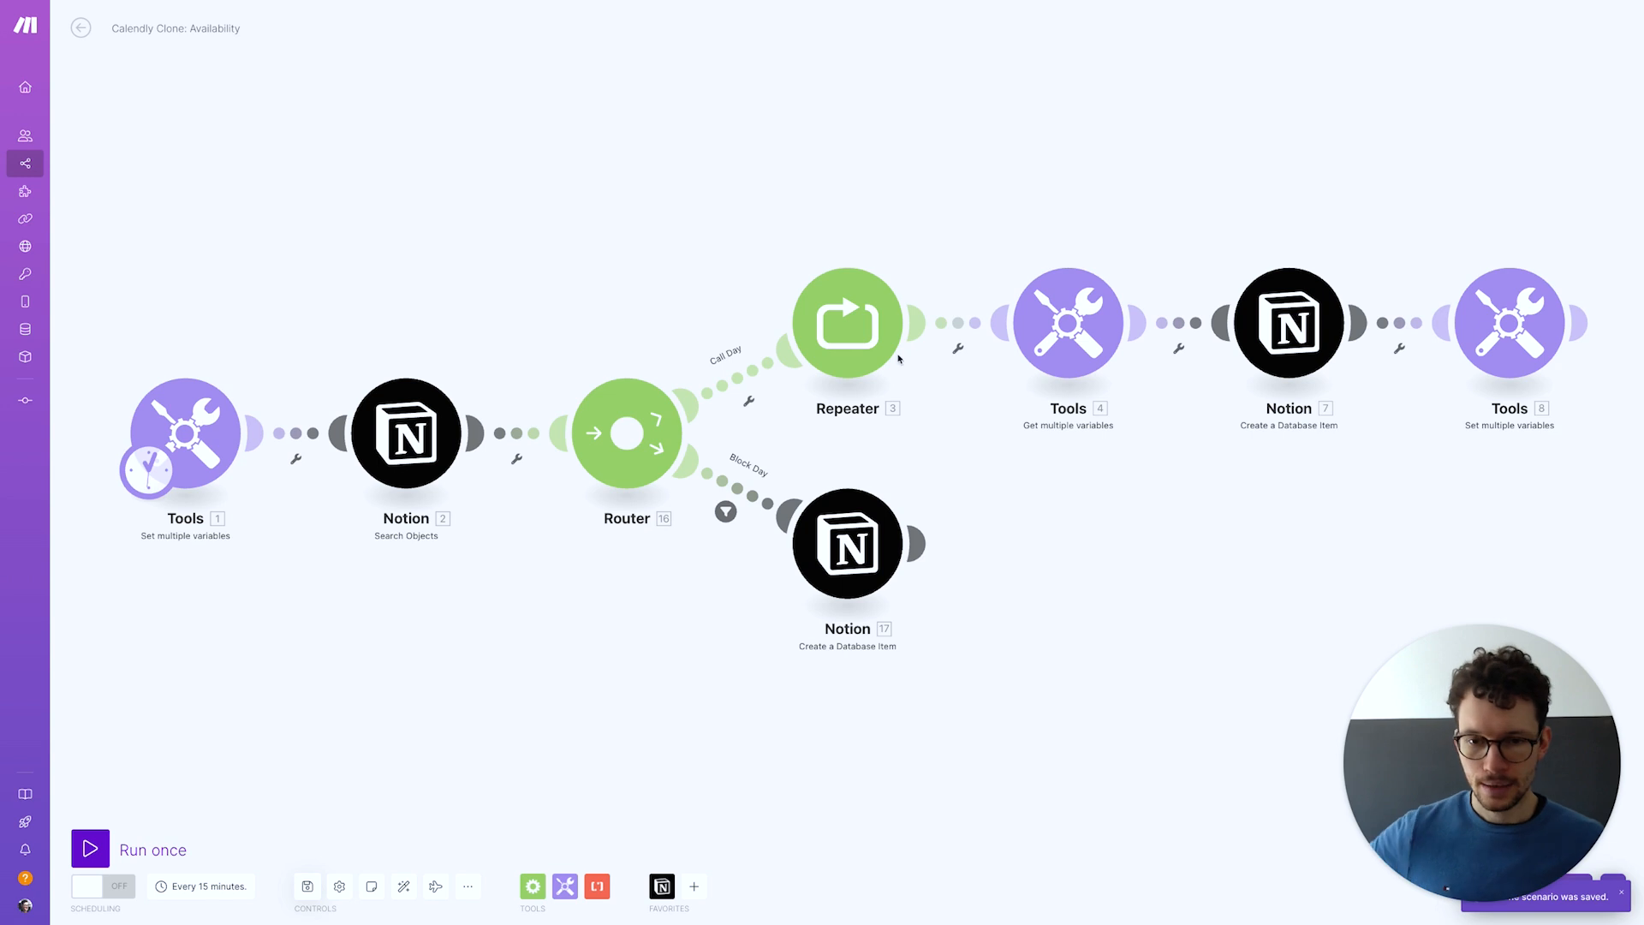
Change the first Slot 1 date to April 24, 2024, then save and run the scenario once
key(ctrl+Left)
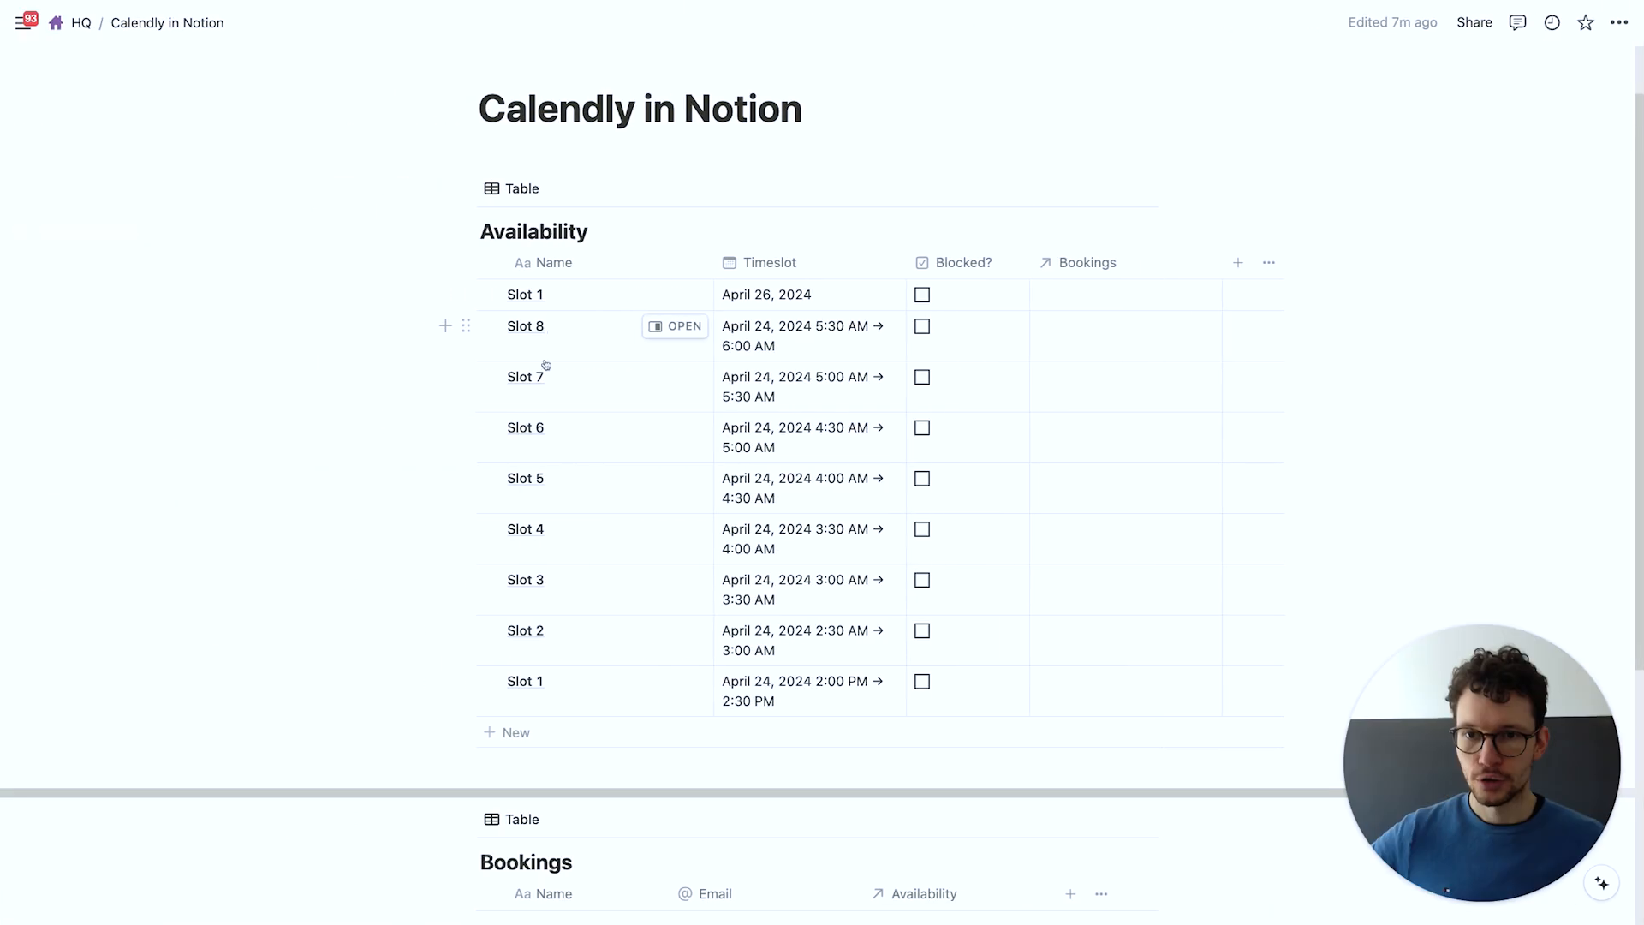
click(765, 295)
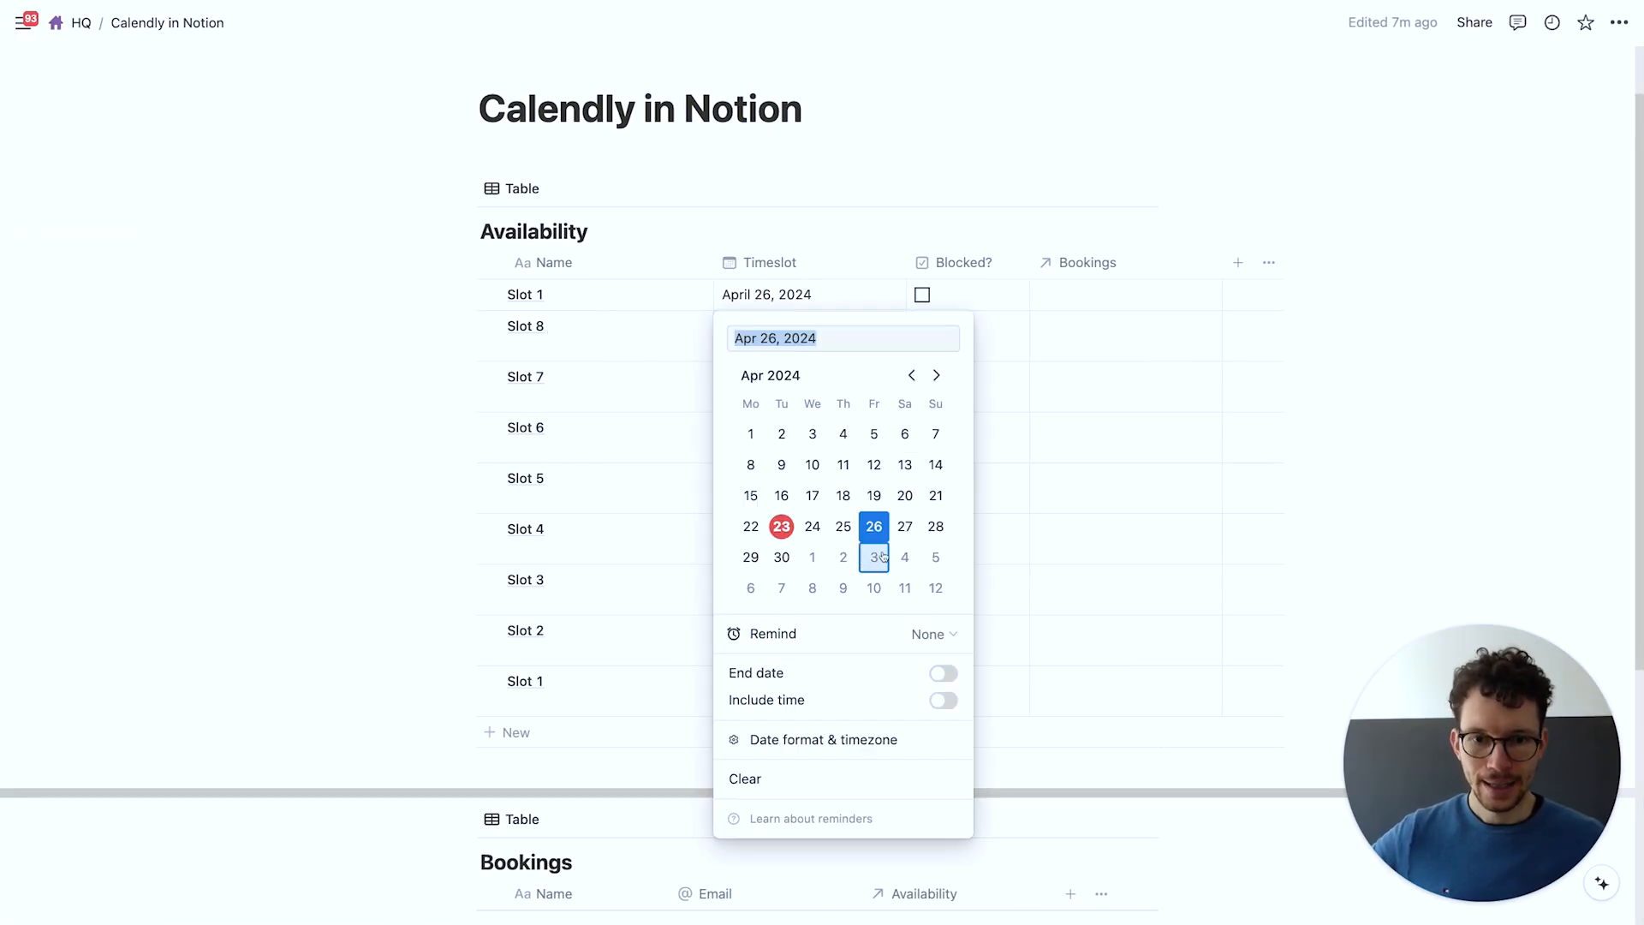
click(812, 526)
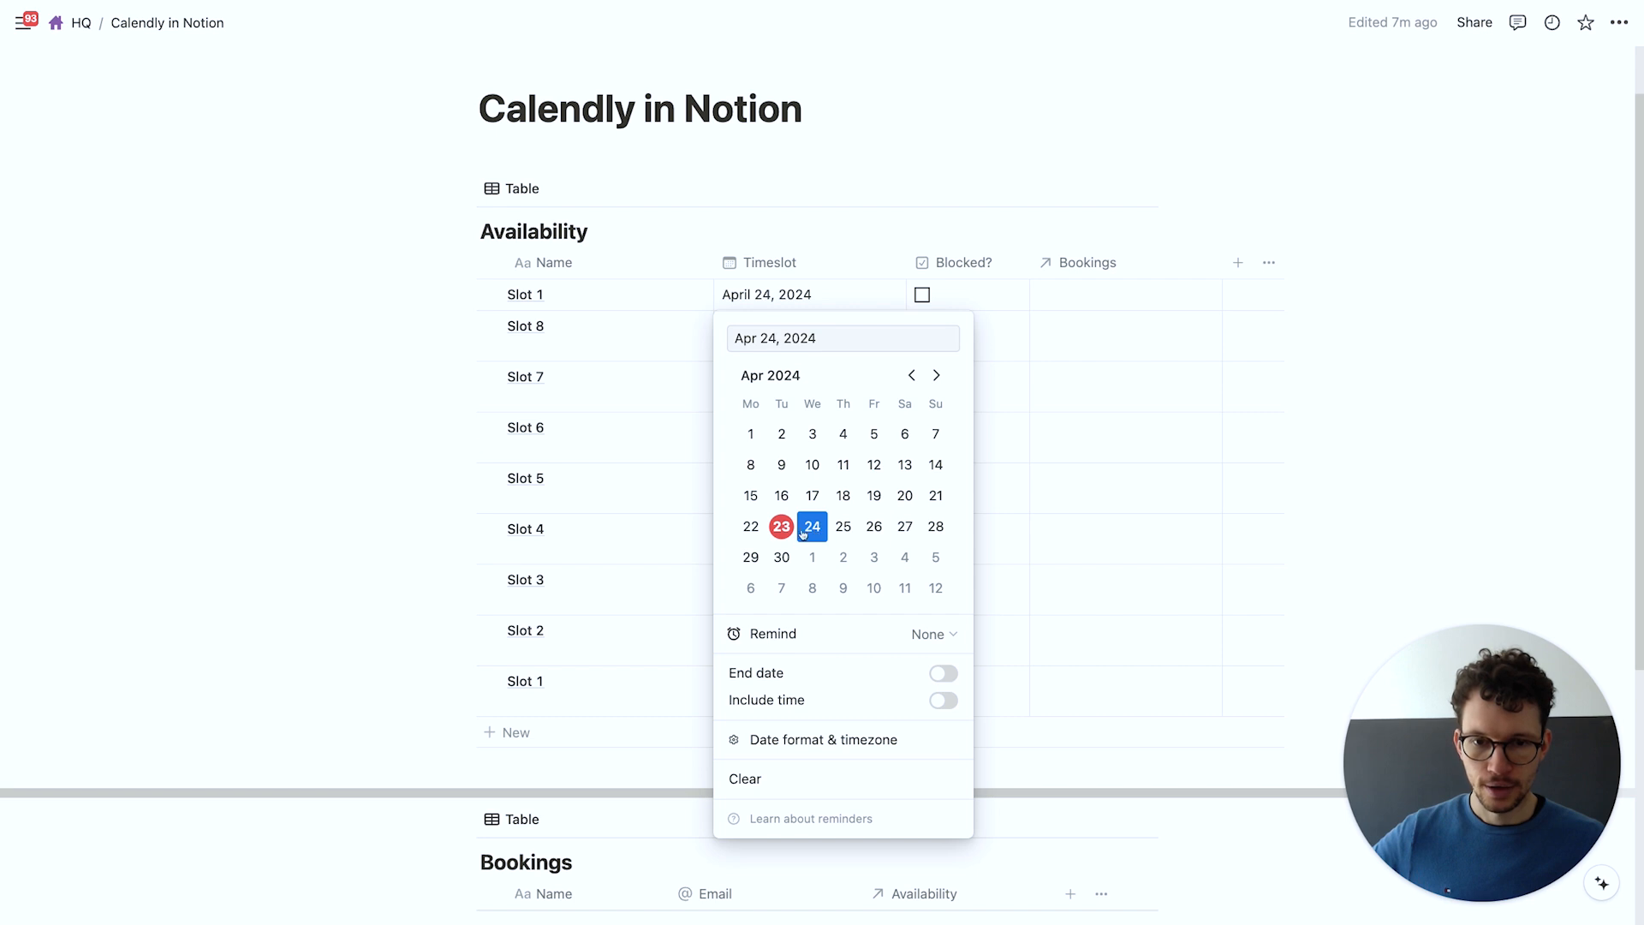
click(372, 412)
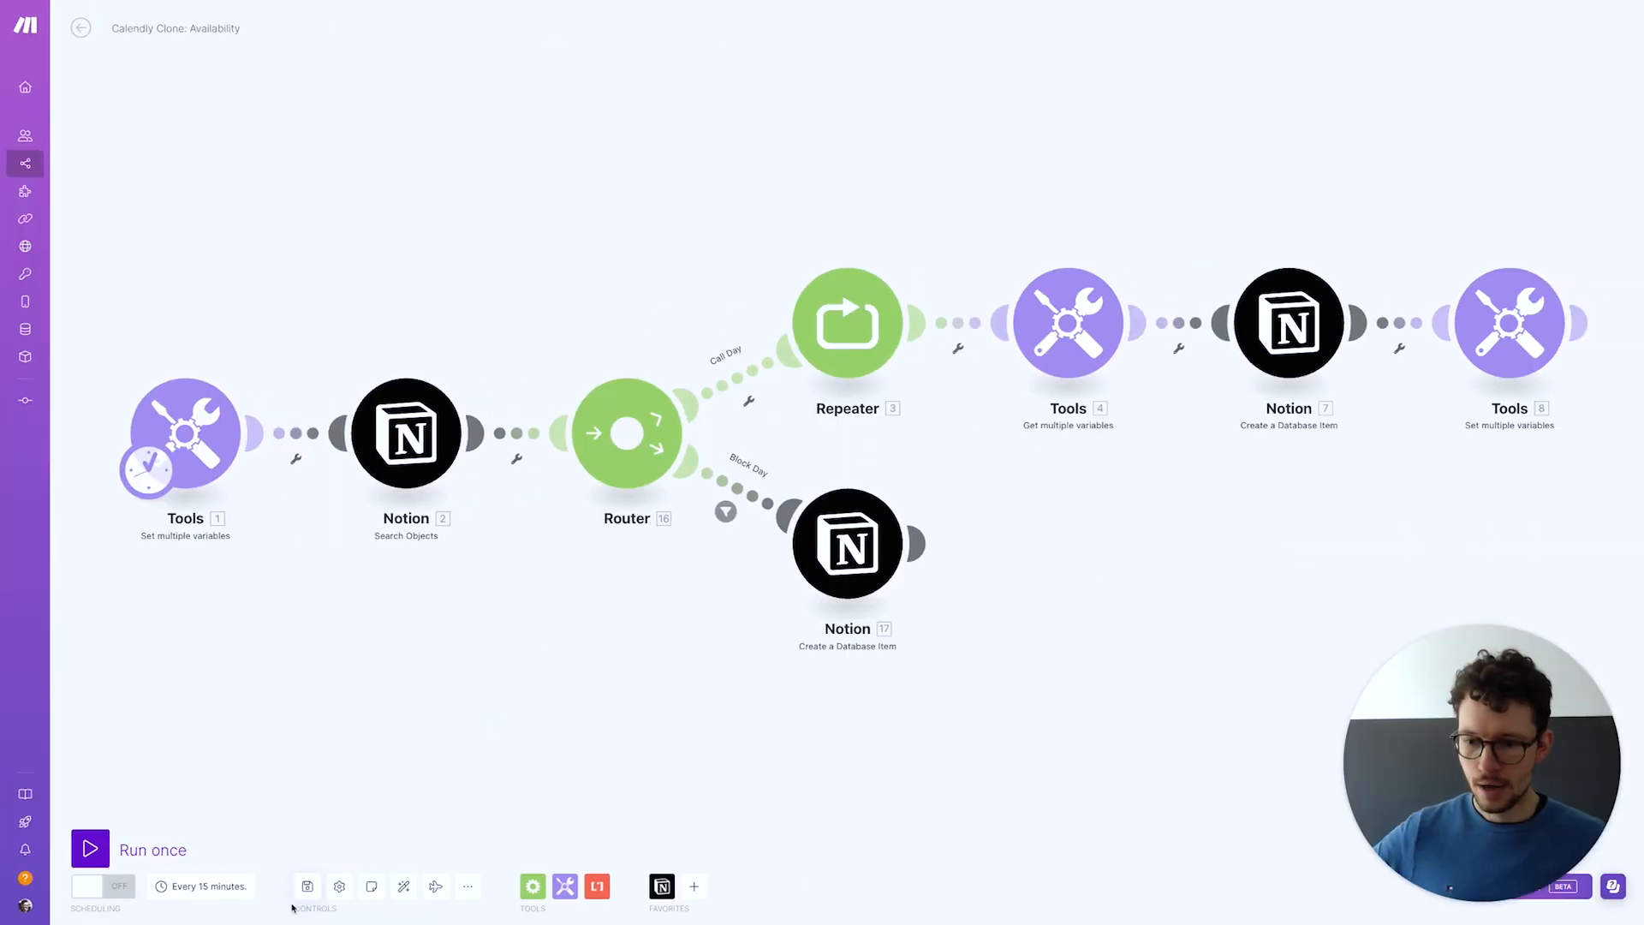
click(306, 887)
click(90, 849)
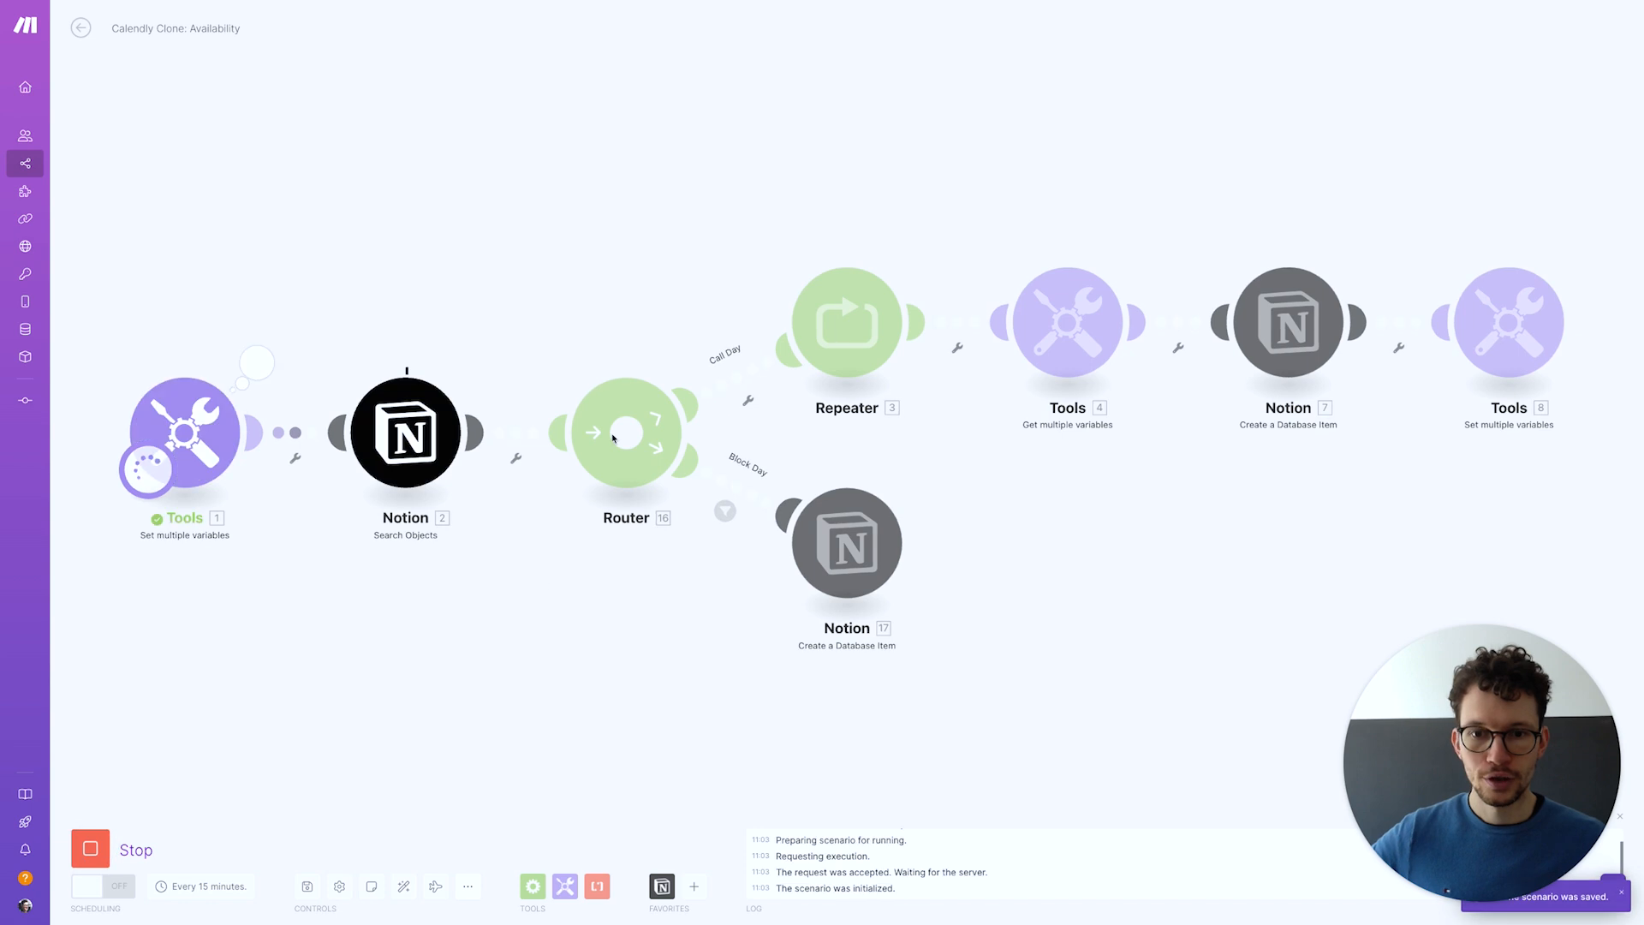
Make the new Slot 1 timeslot a single date, April 26, 2024 2:30 PM, without end time
key(ctrl+Left)
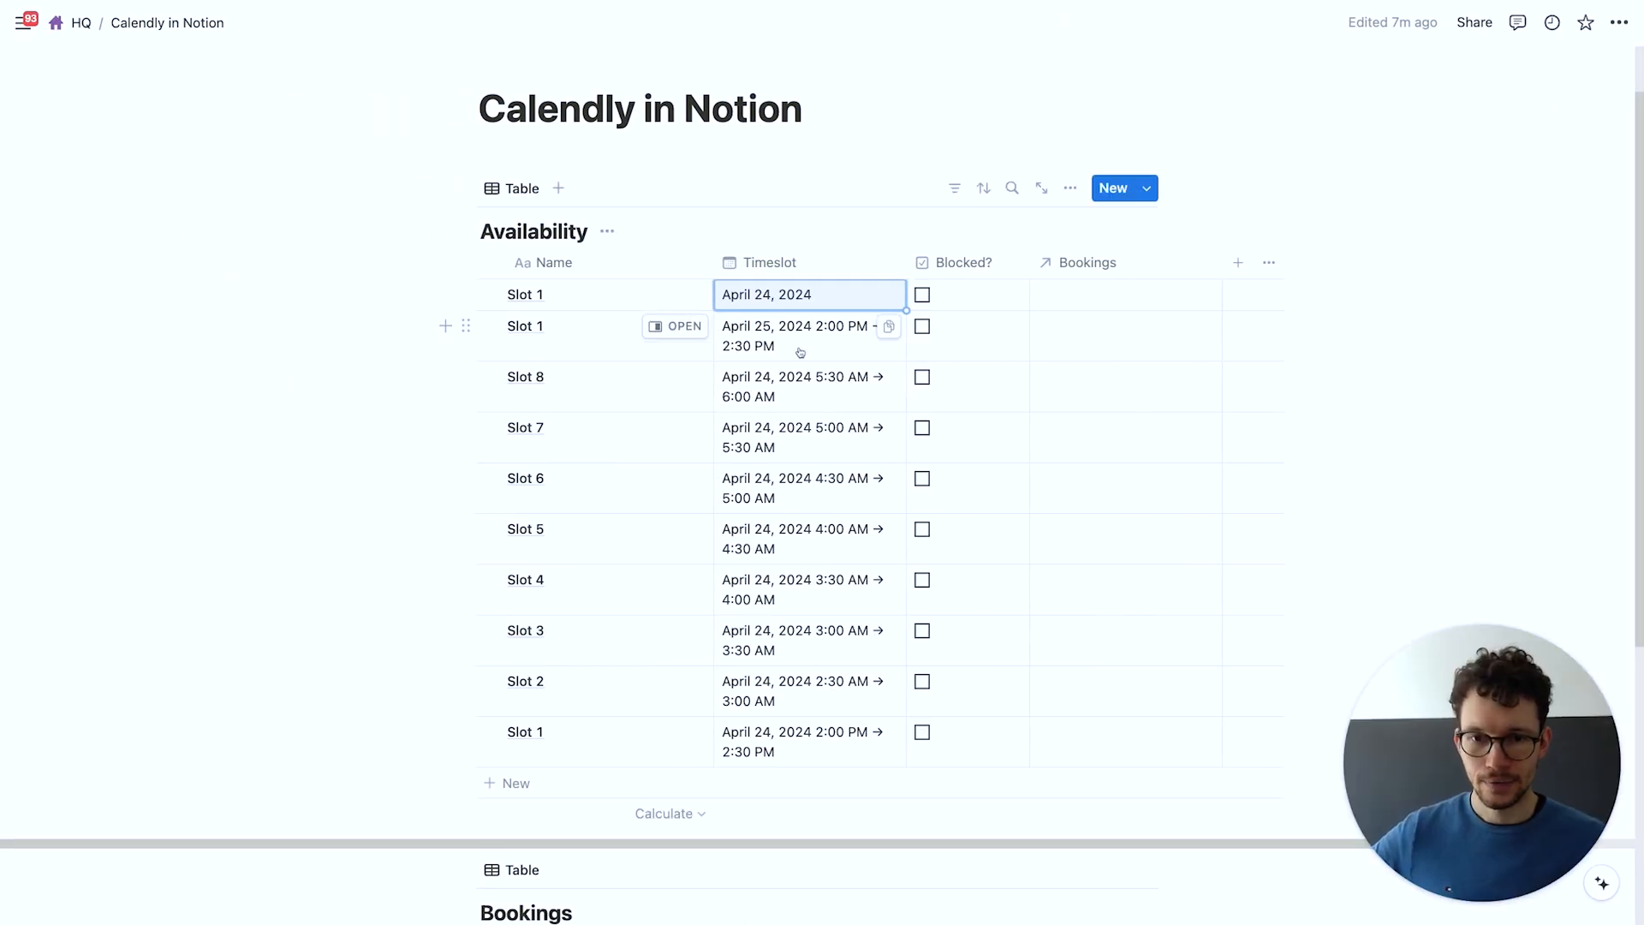
click(793, 350)
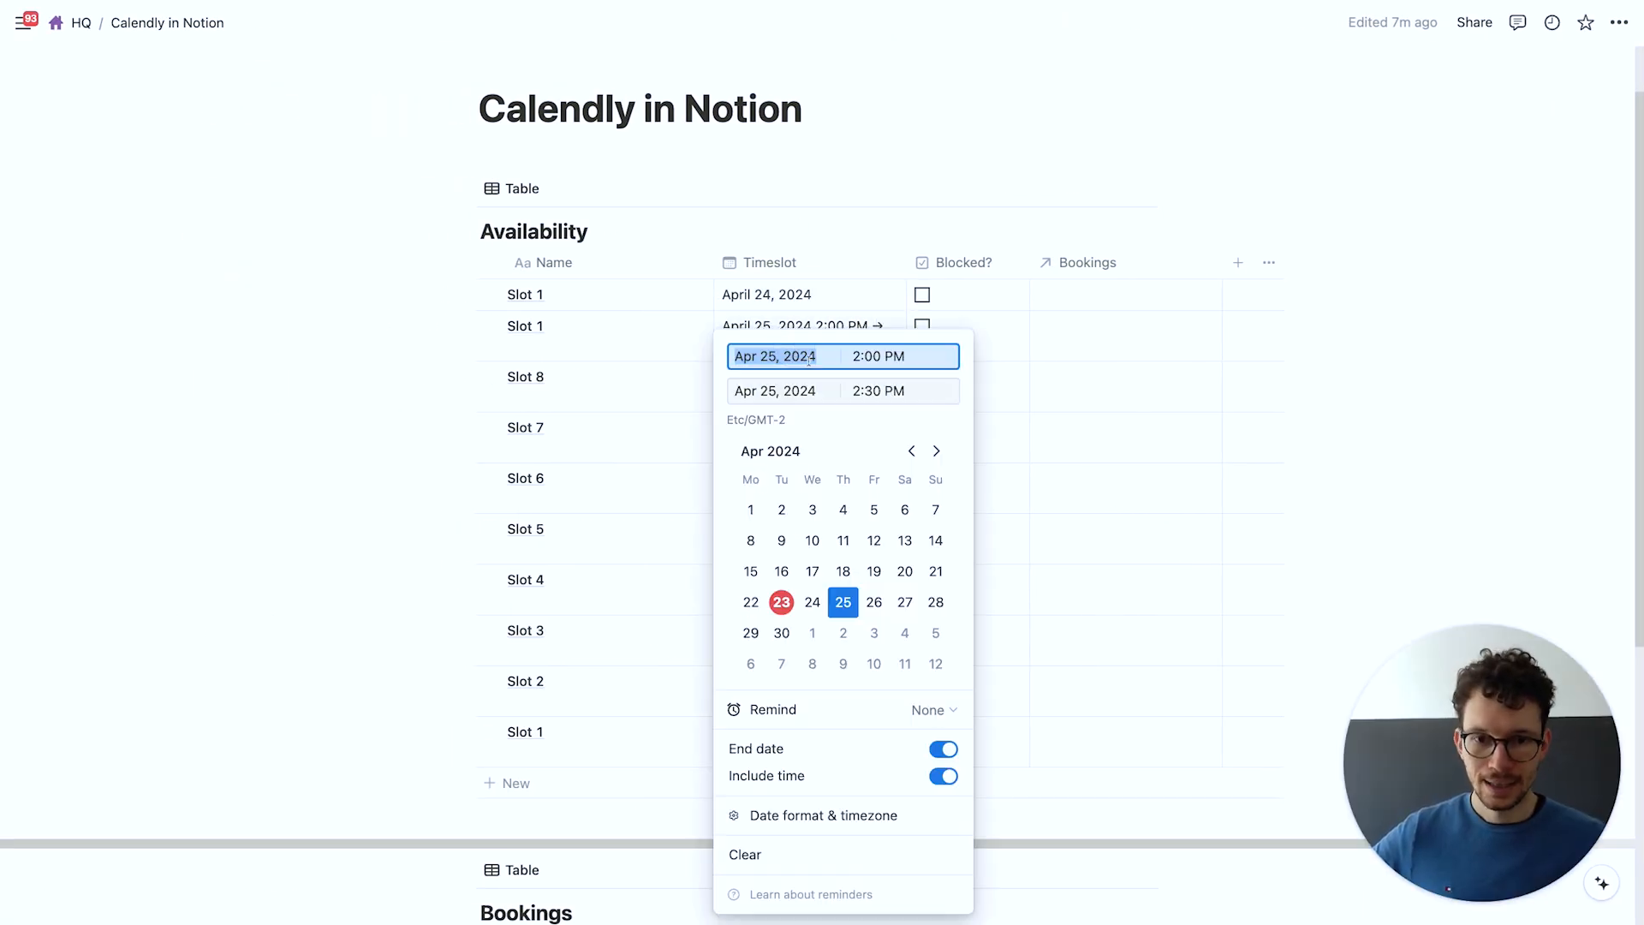
click(875, 604)
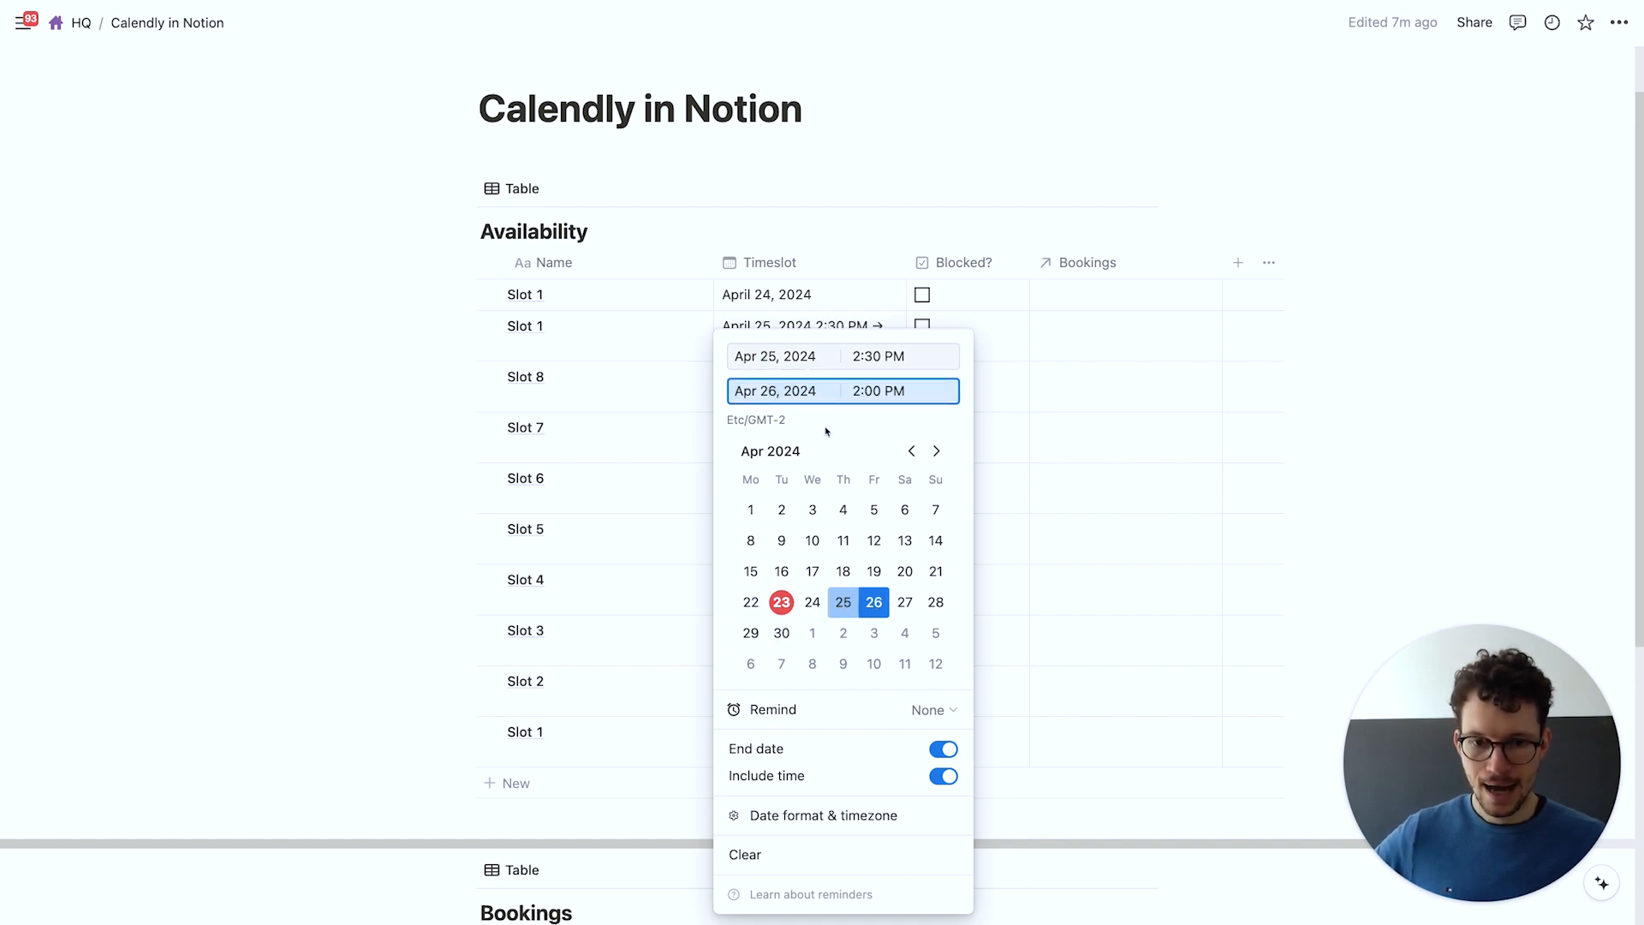
click(944, 750)
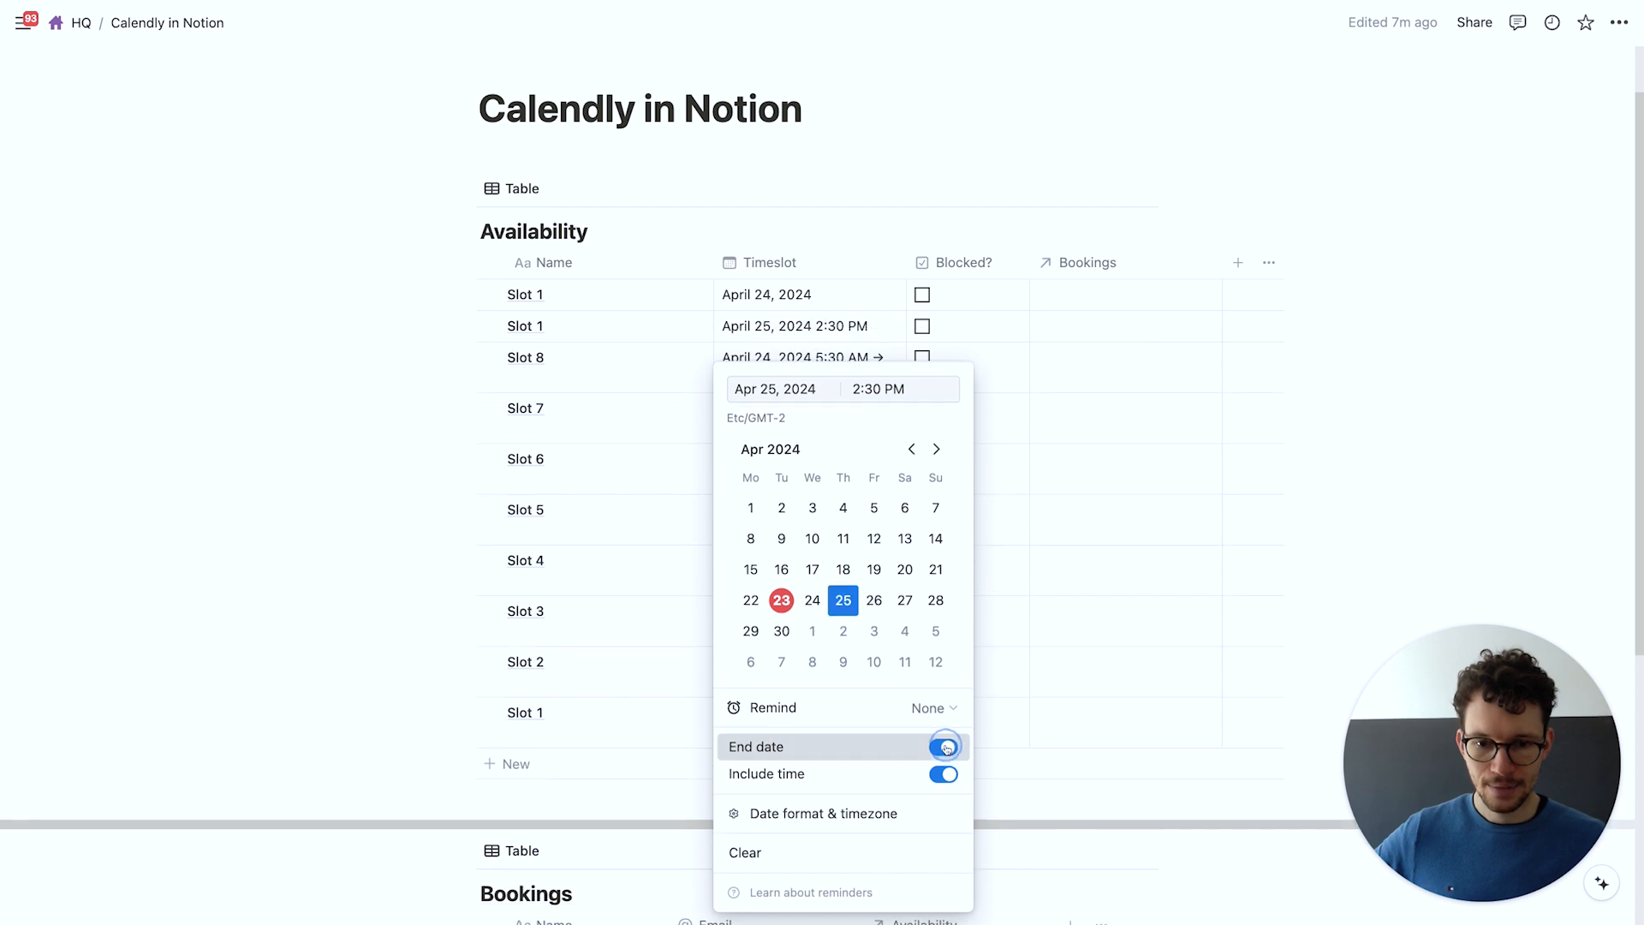
click(874, 602)
key(Escape)
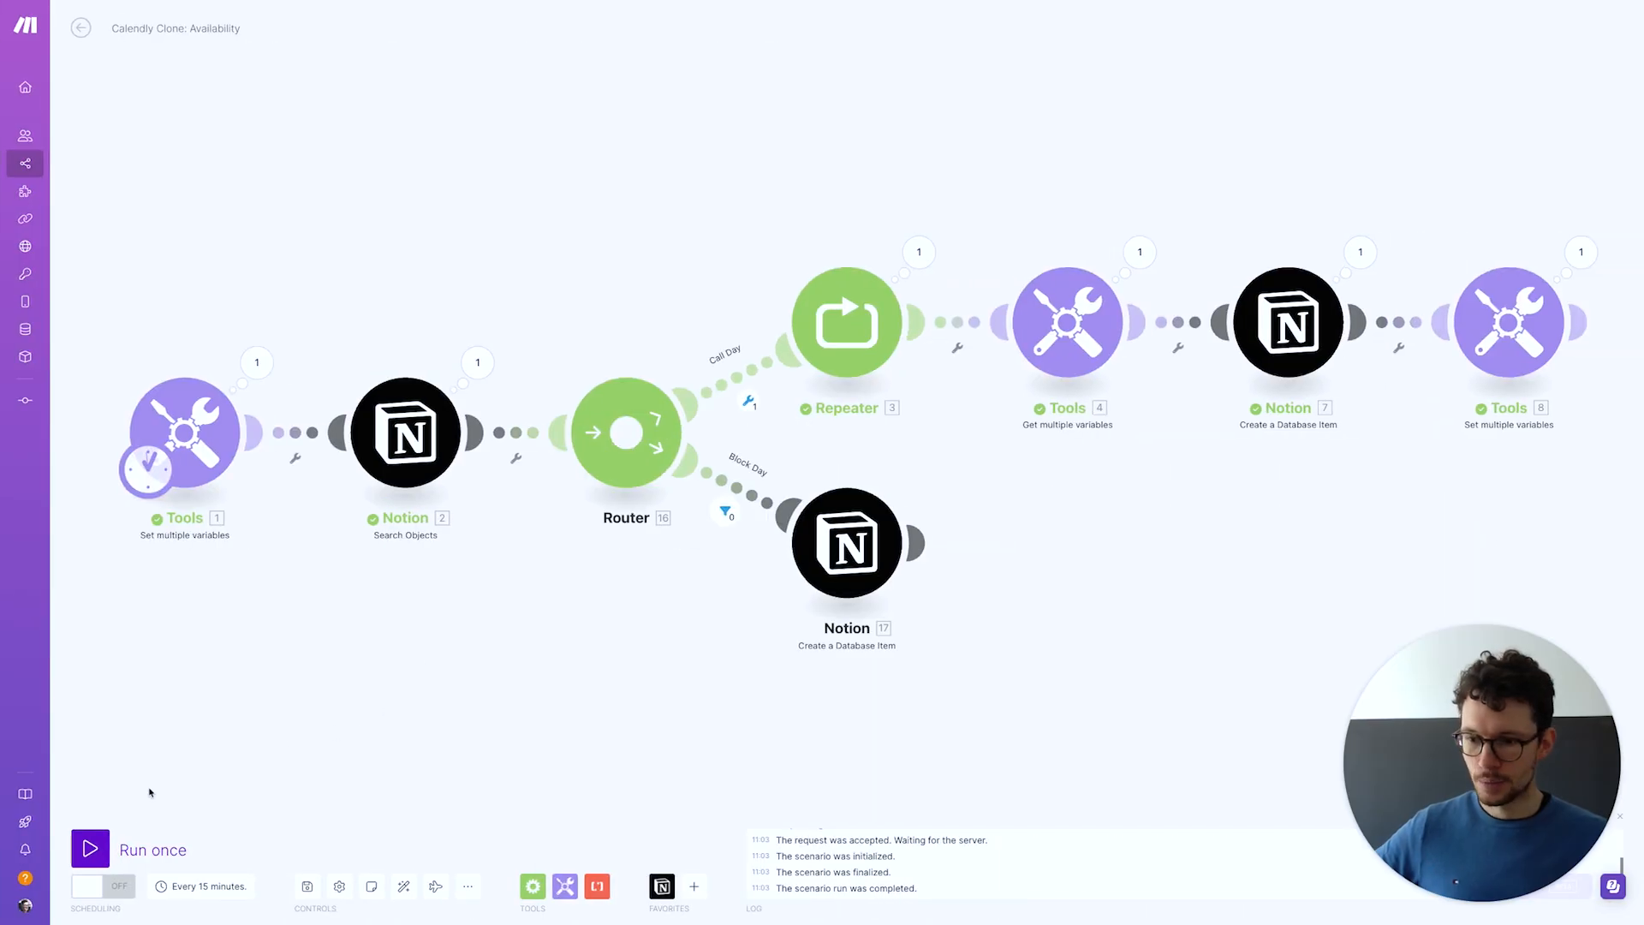
Run the scenario until Call Day creates 20 Notion items and Block Day creates 2, then review the Call Day filter
click(90, 848)
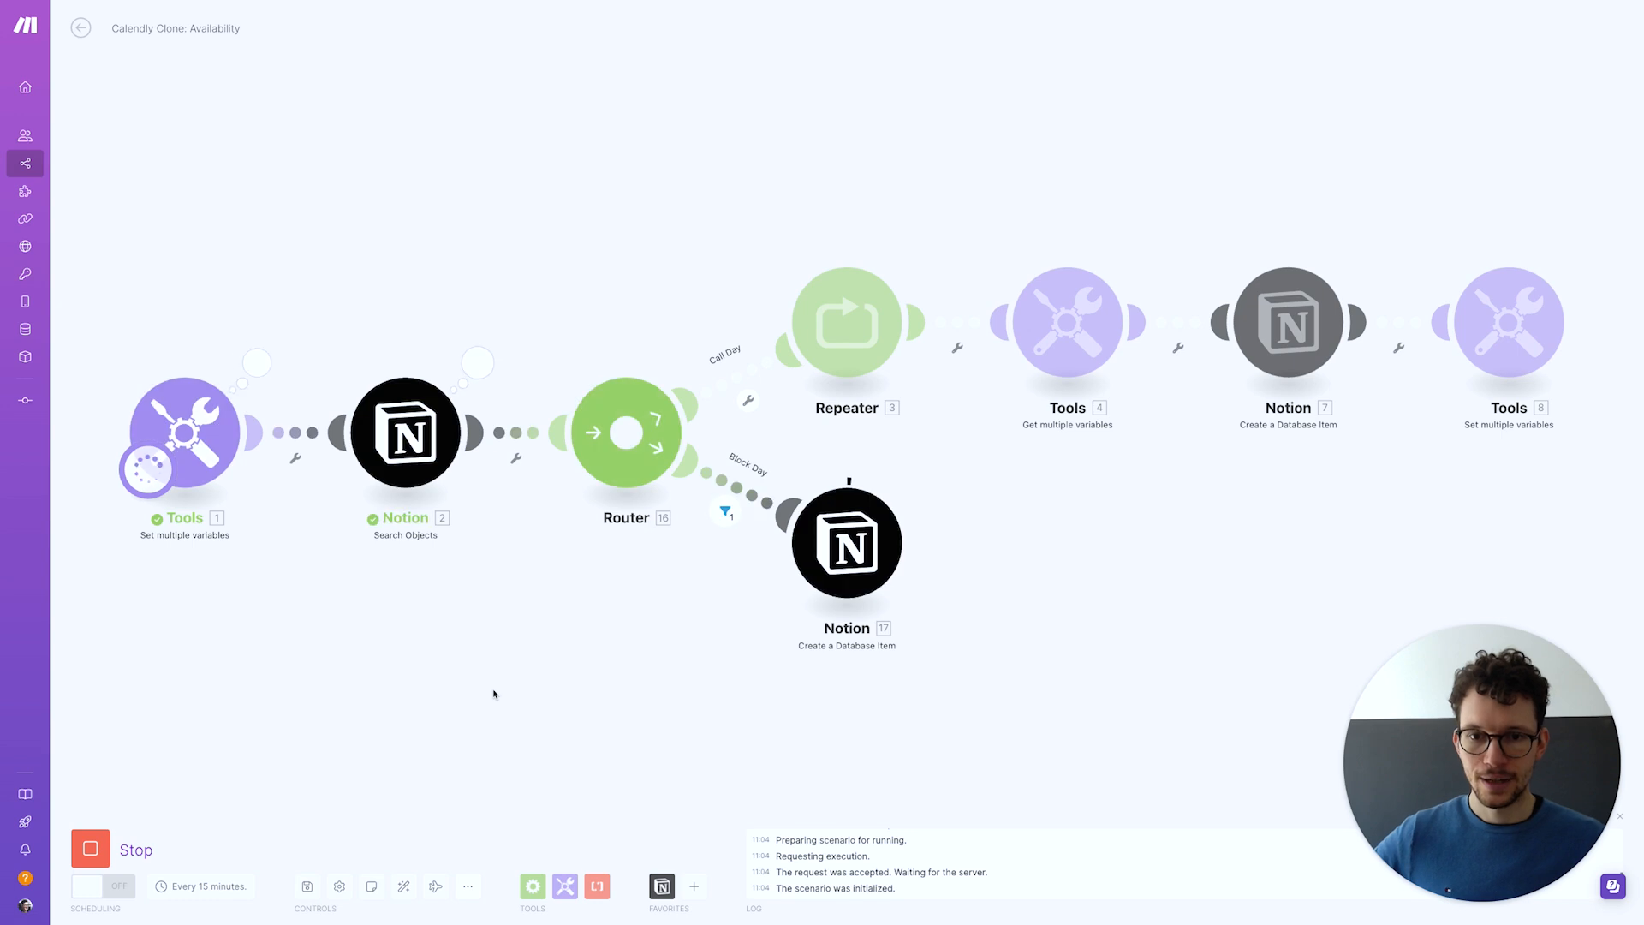
key(ctrl+Left)
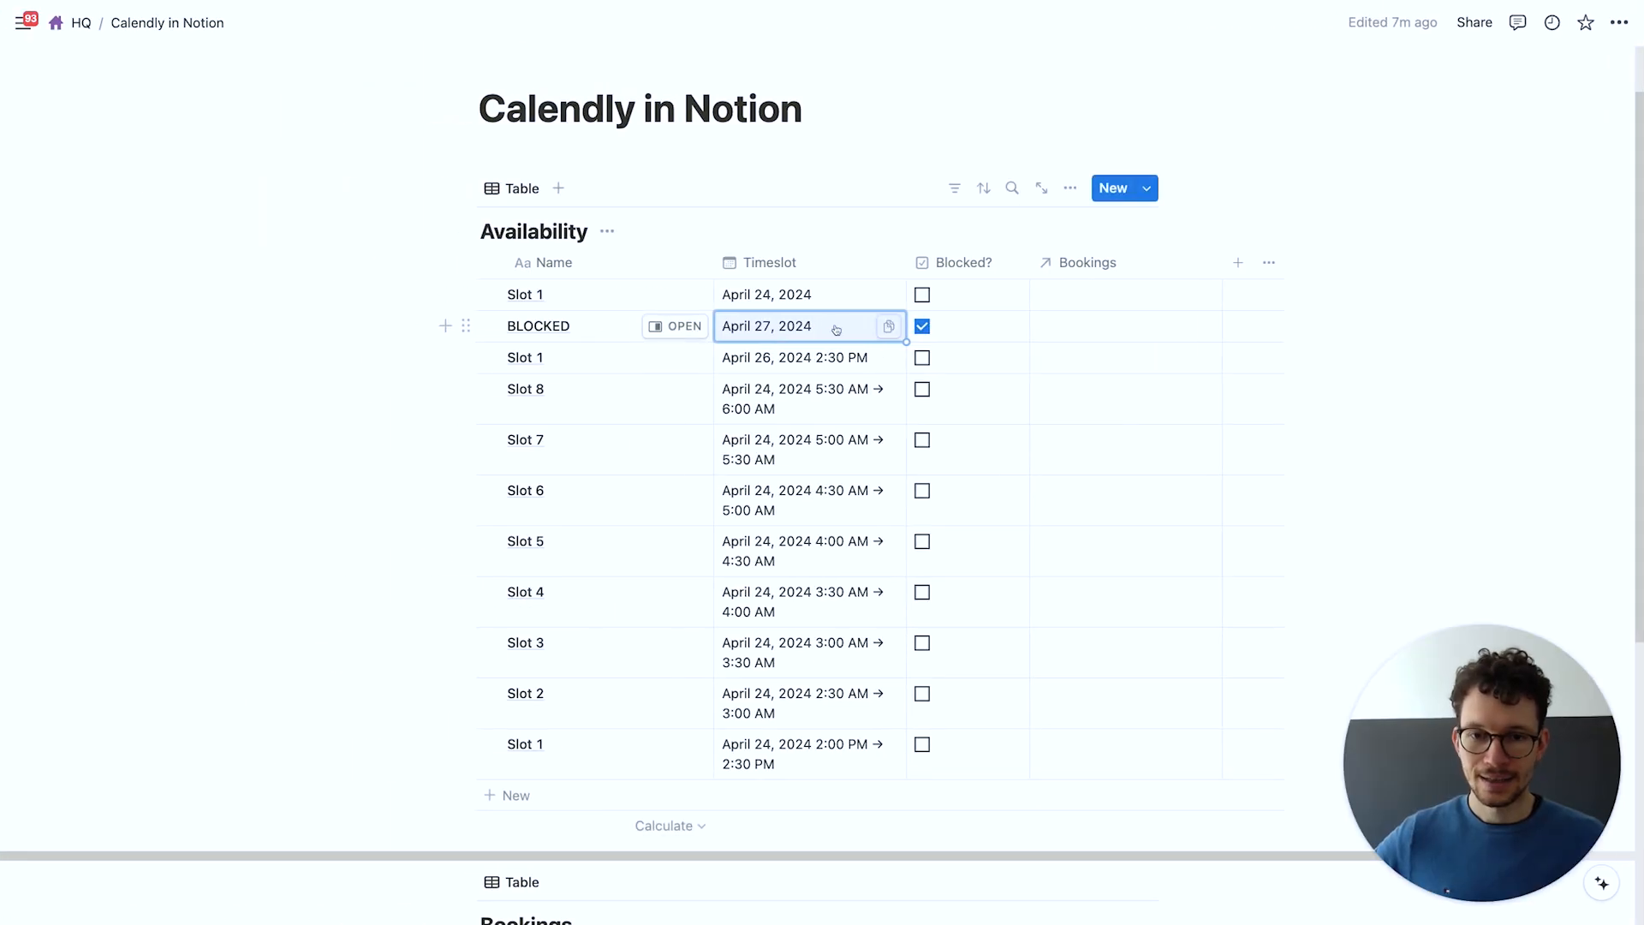
key(ctrl+Right)
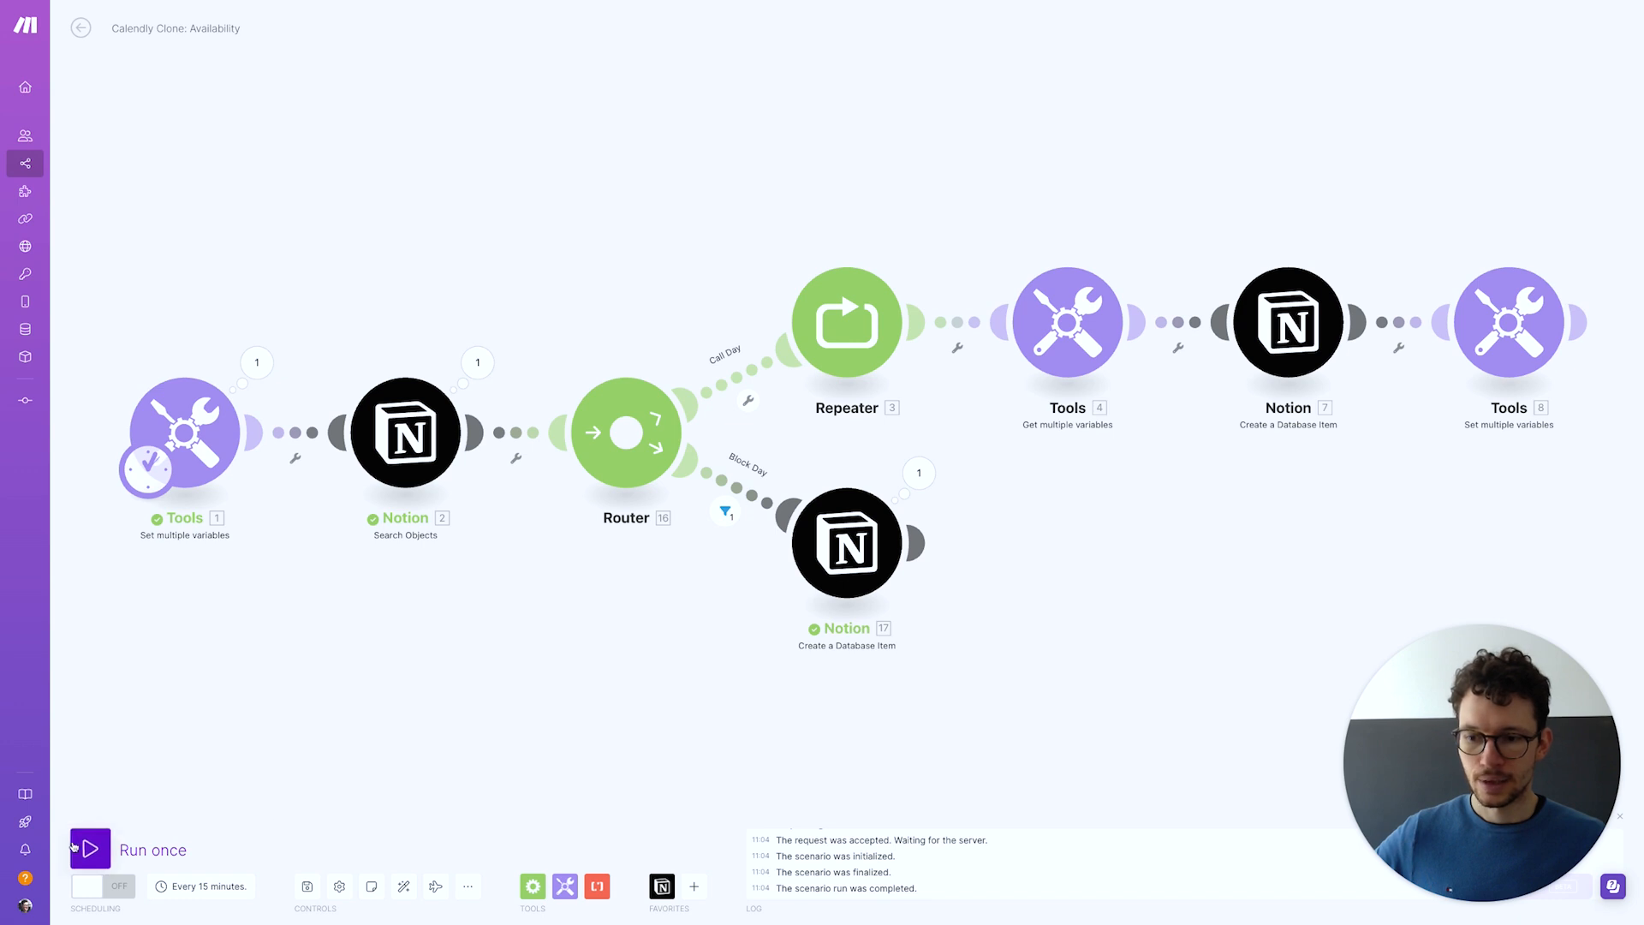
click(86, 848)
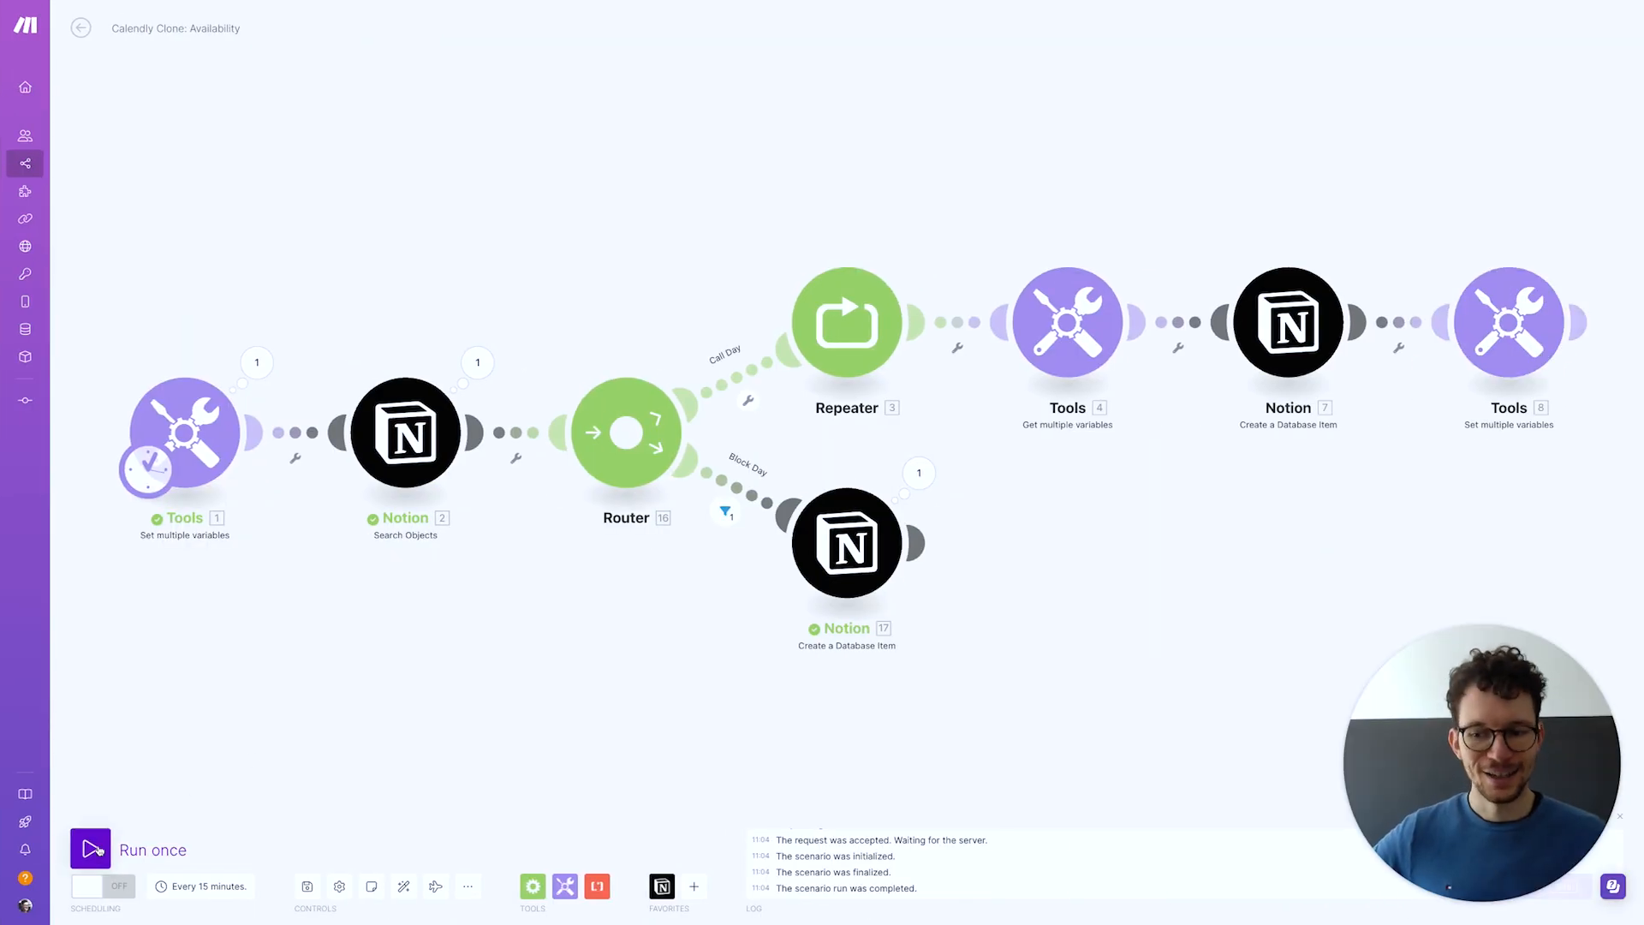
click(99, 849)
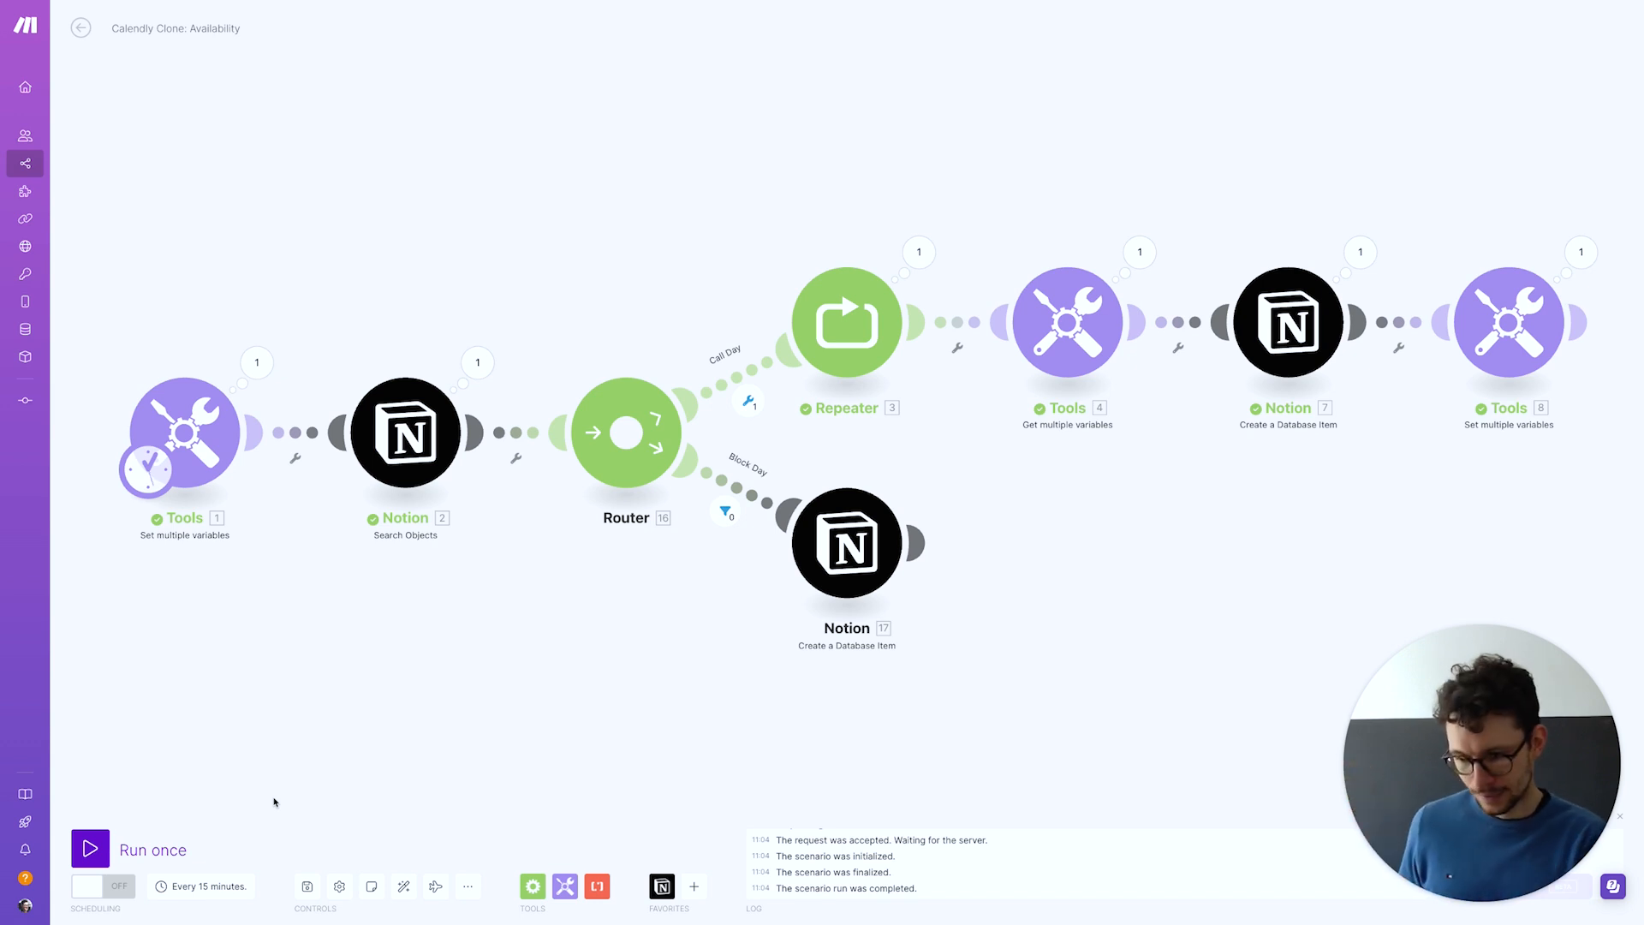
click(739, 375)
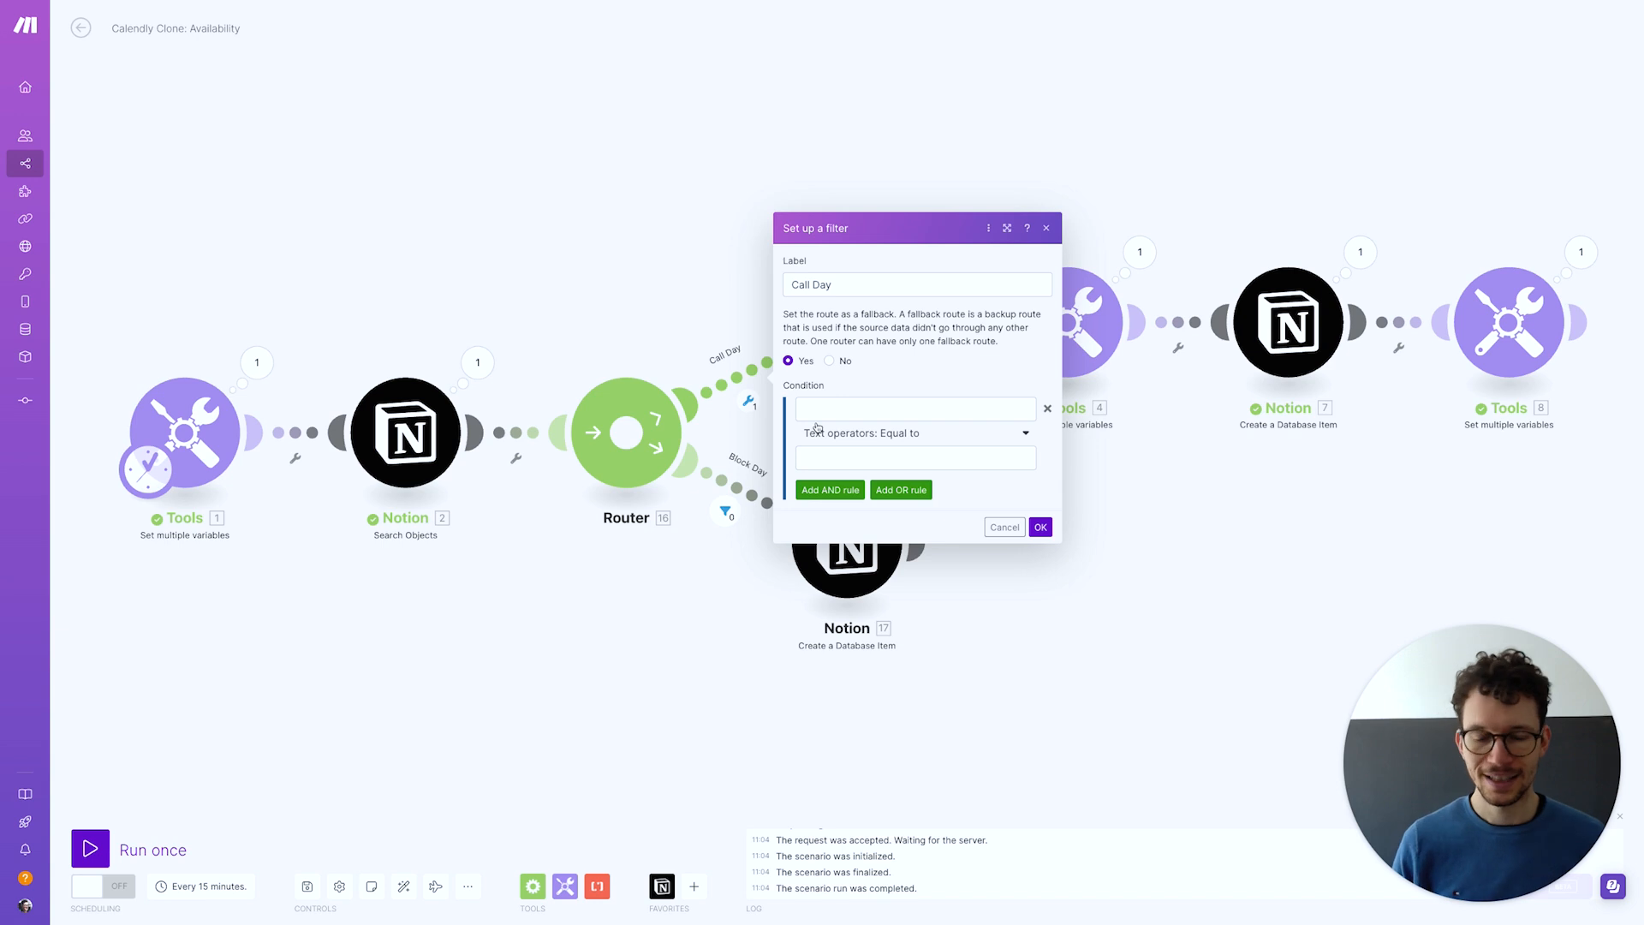
click(773, 487)
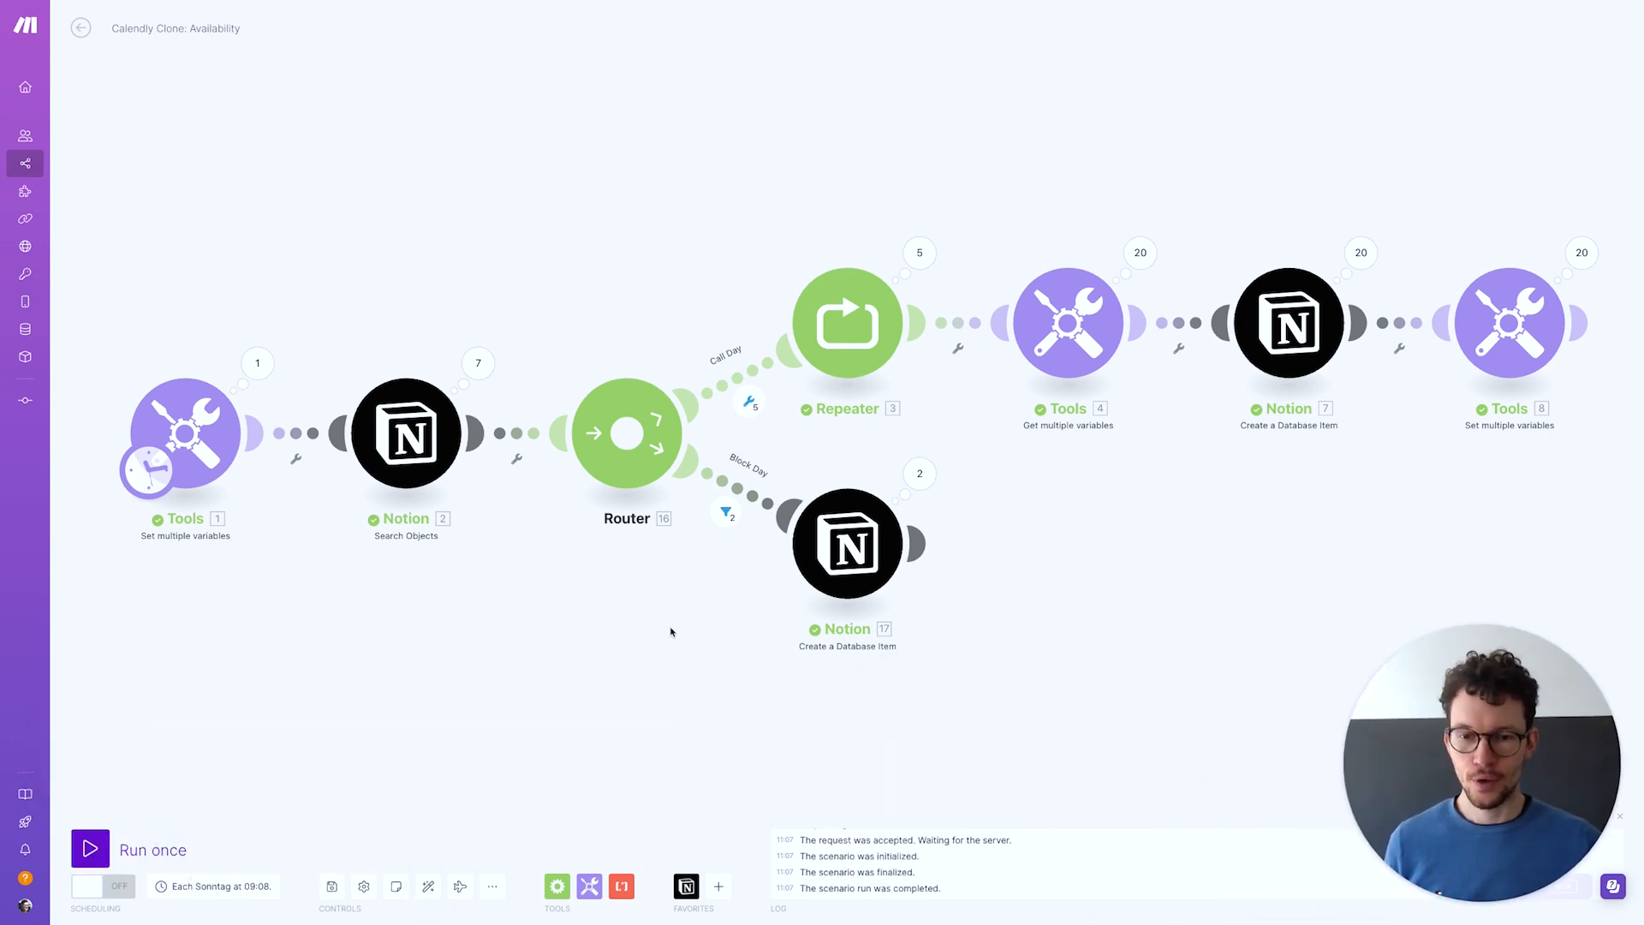
click(874, 296)
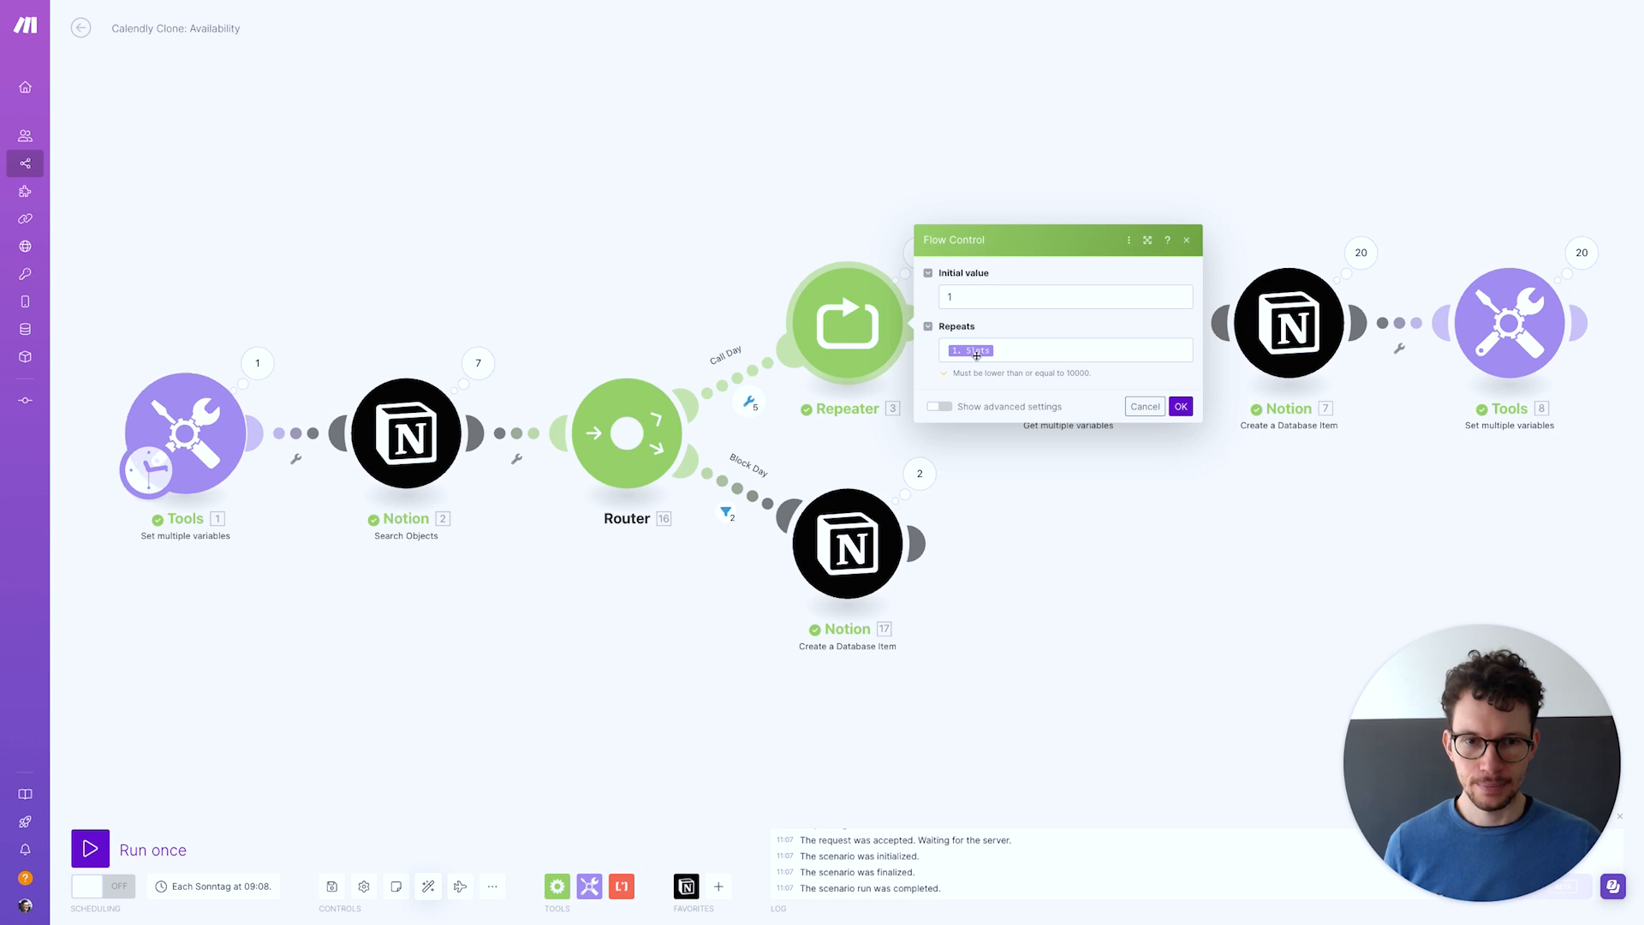
click(508, 317)
click(199, 450)
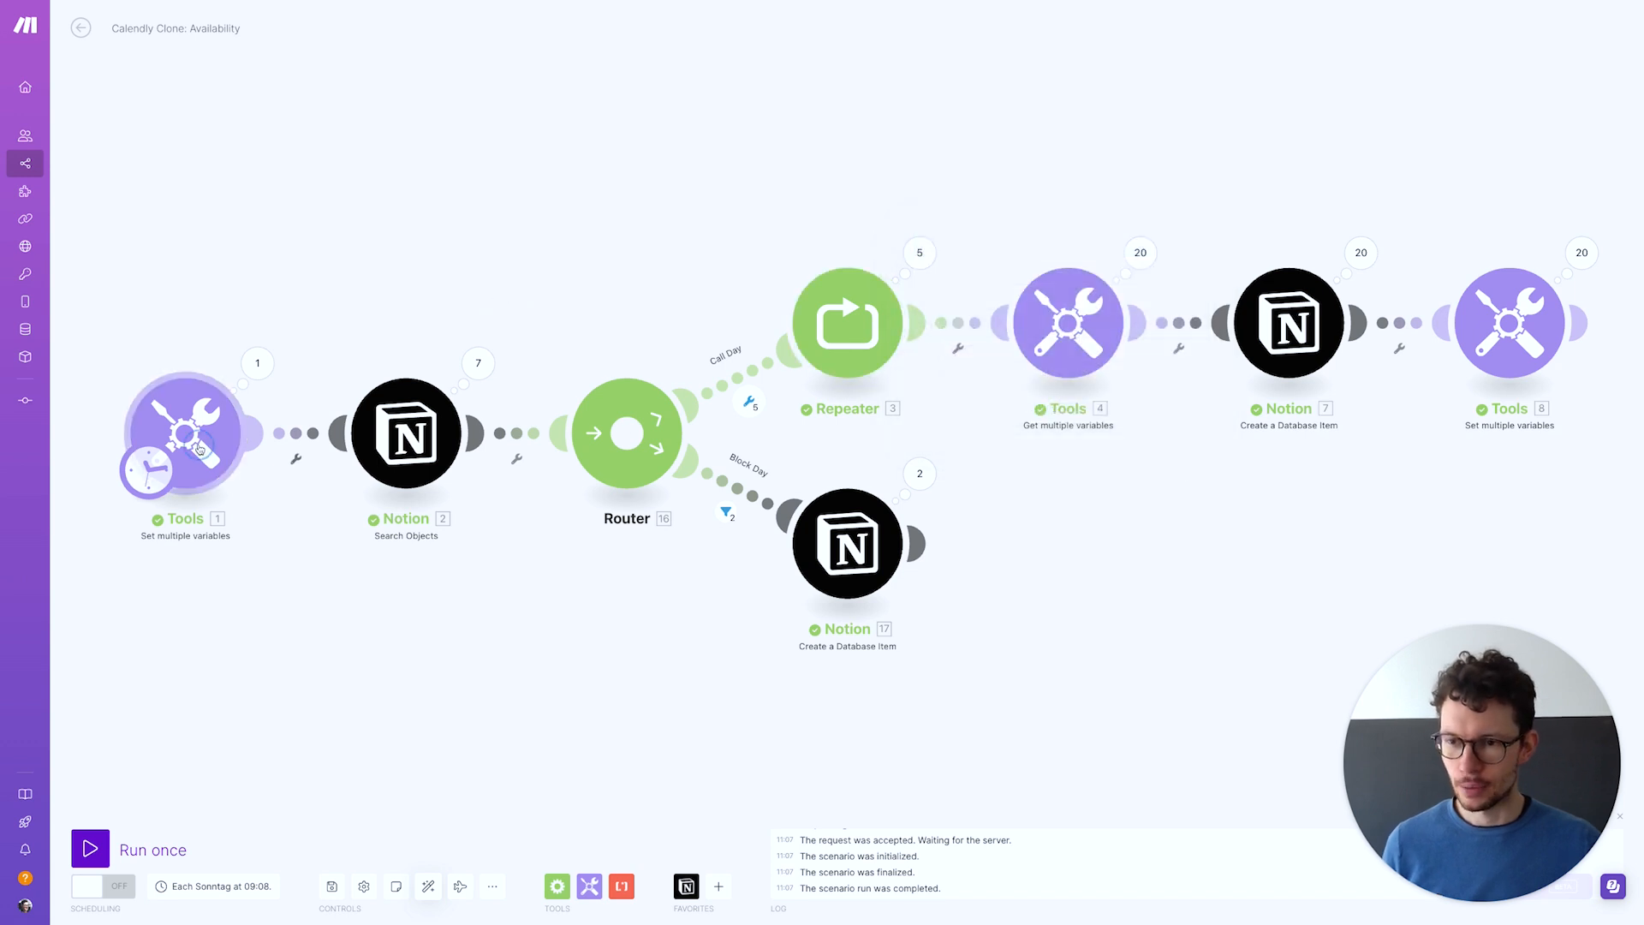
click(167, 671)
mouse_move(357, 576)
mouse_down()
mouse_move(396, 571)
mouse_move(370, 568)
mouse_up()
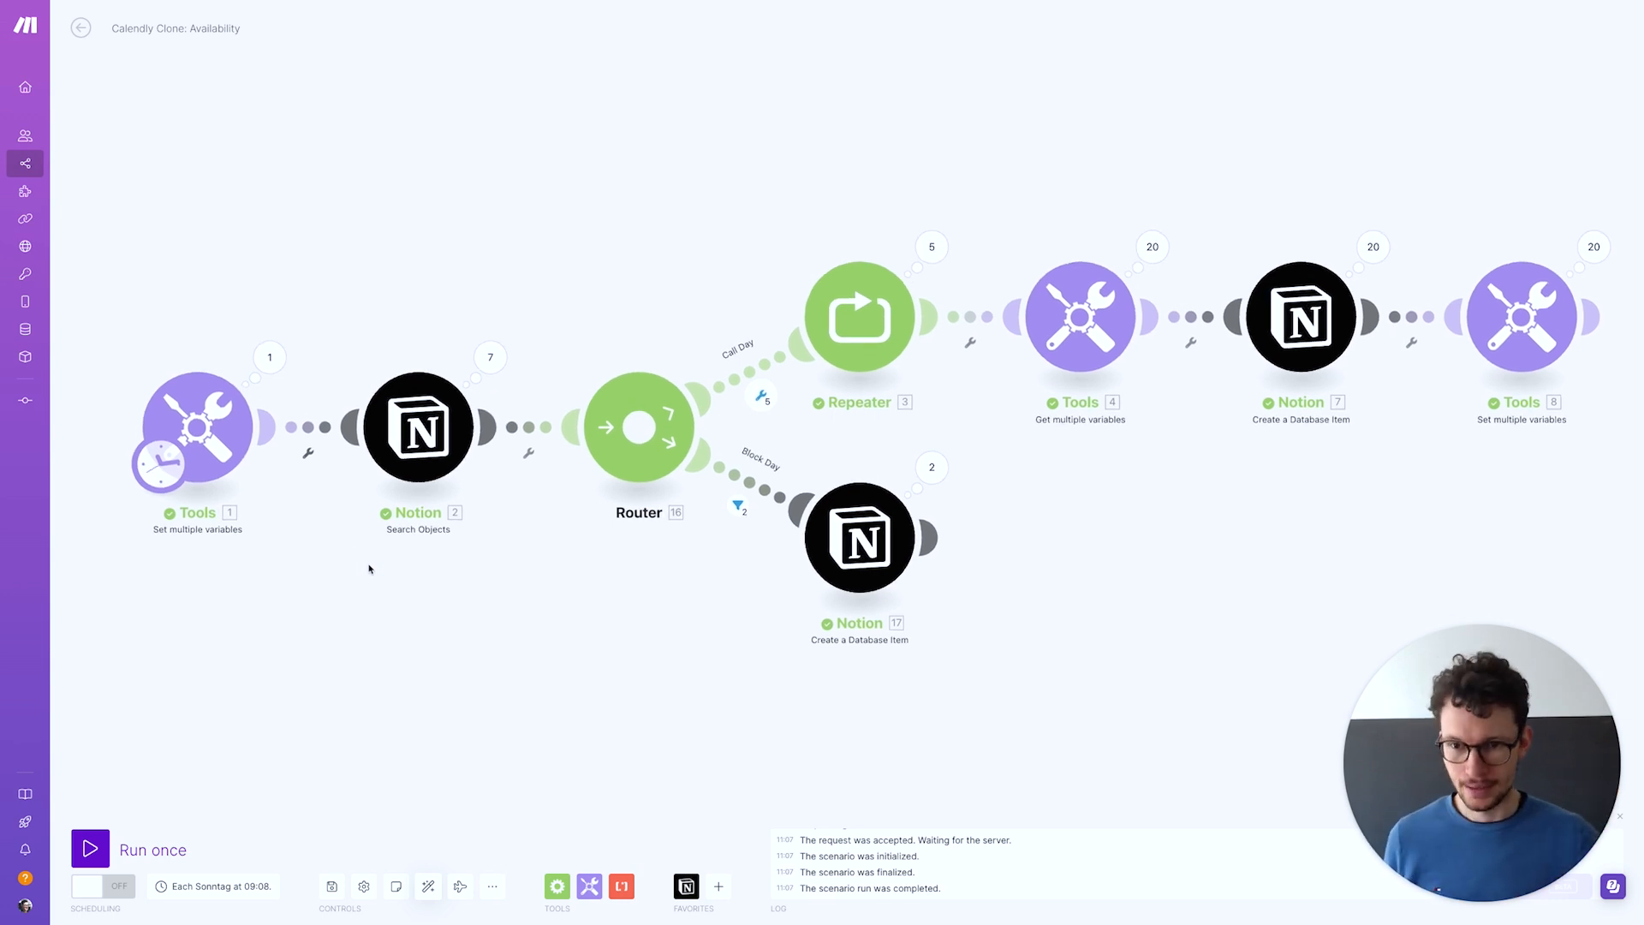
drag(334, 609, 364, 609)
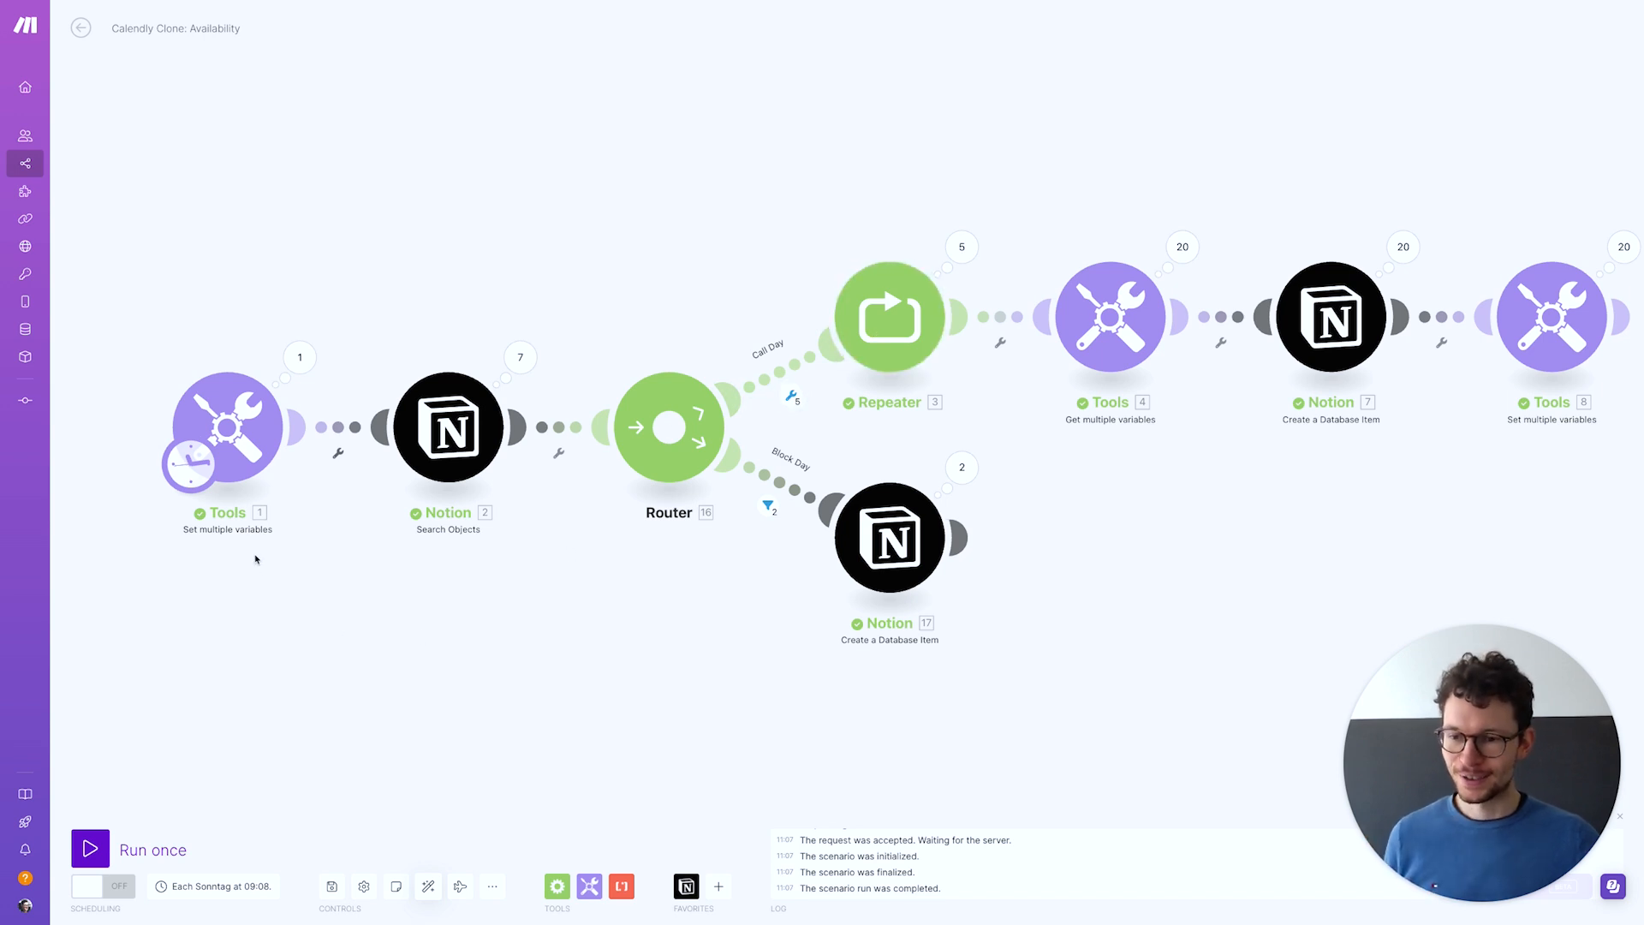
Add a Repeater module in free canvas space left of the scenario
drag(255, 559, 400, 569)
right_click(318, 604)
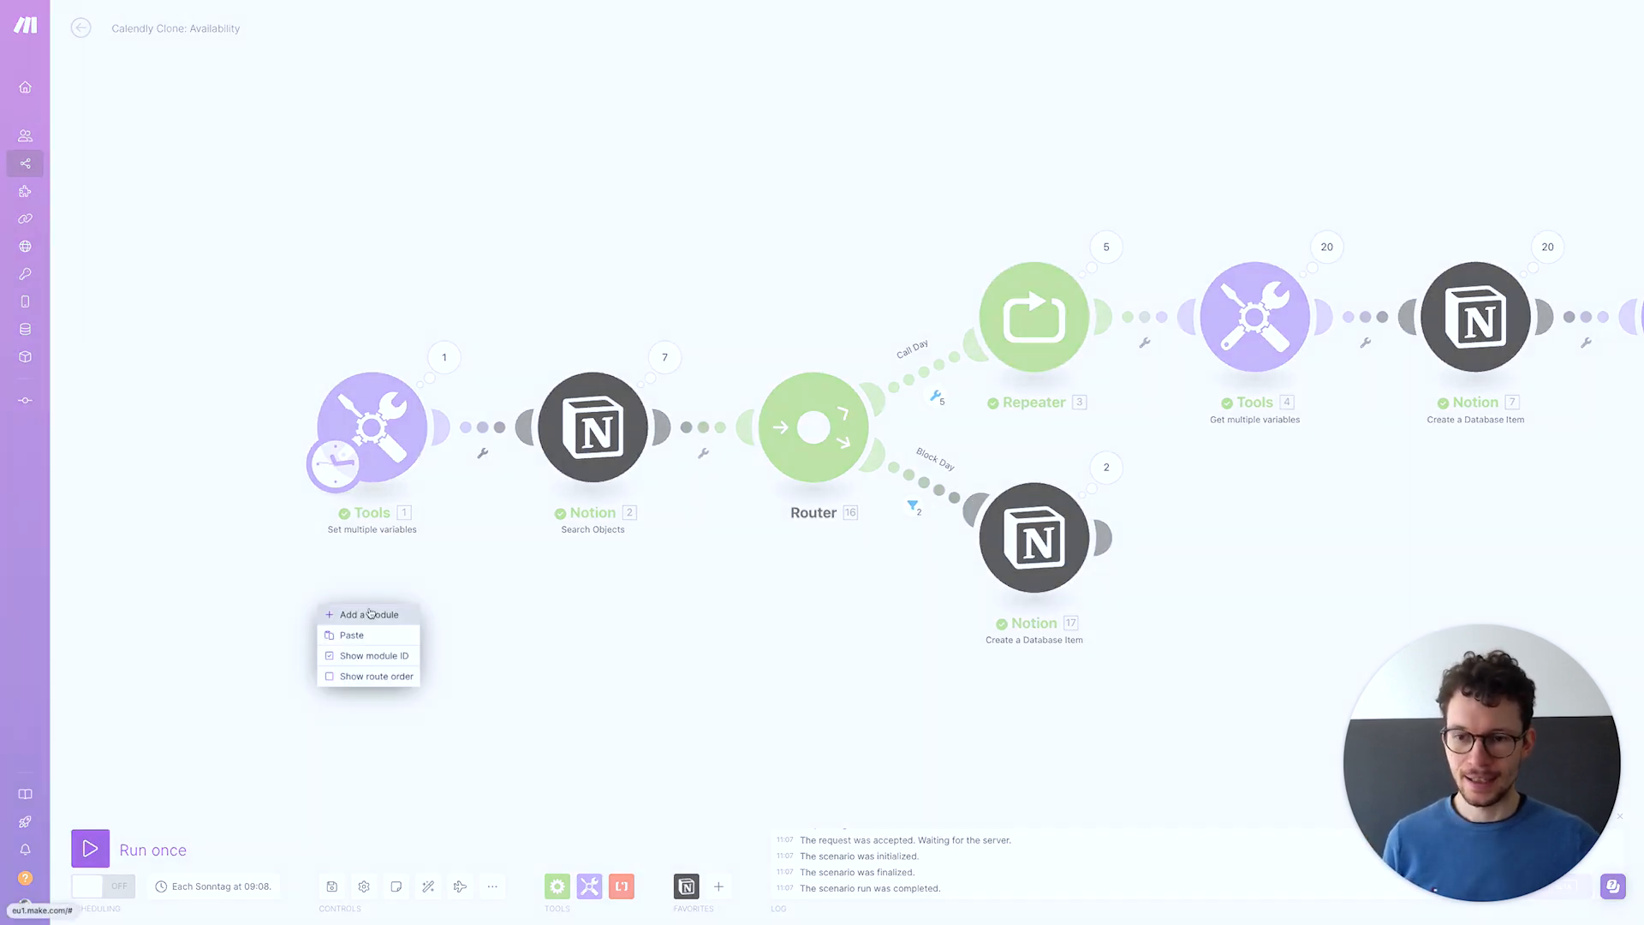
click(370, 613)
click(322, 604)
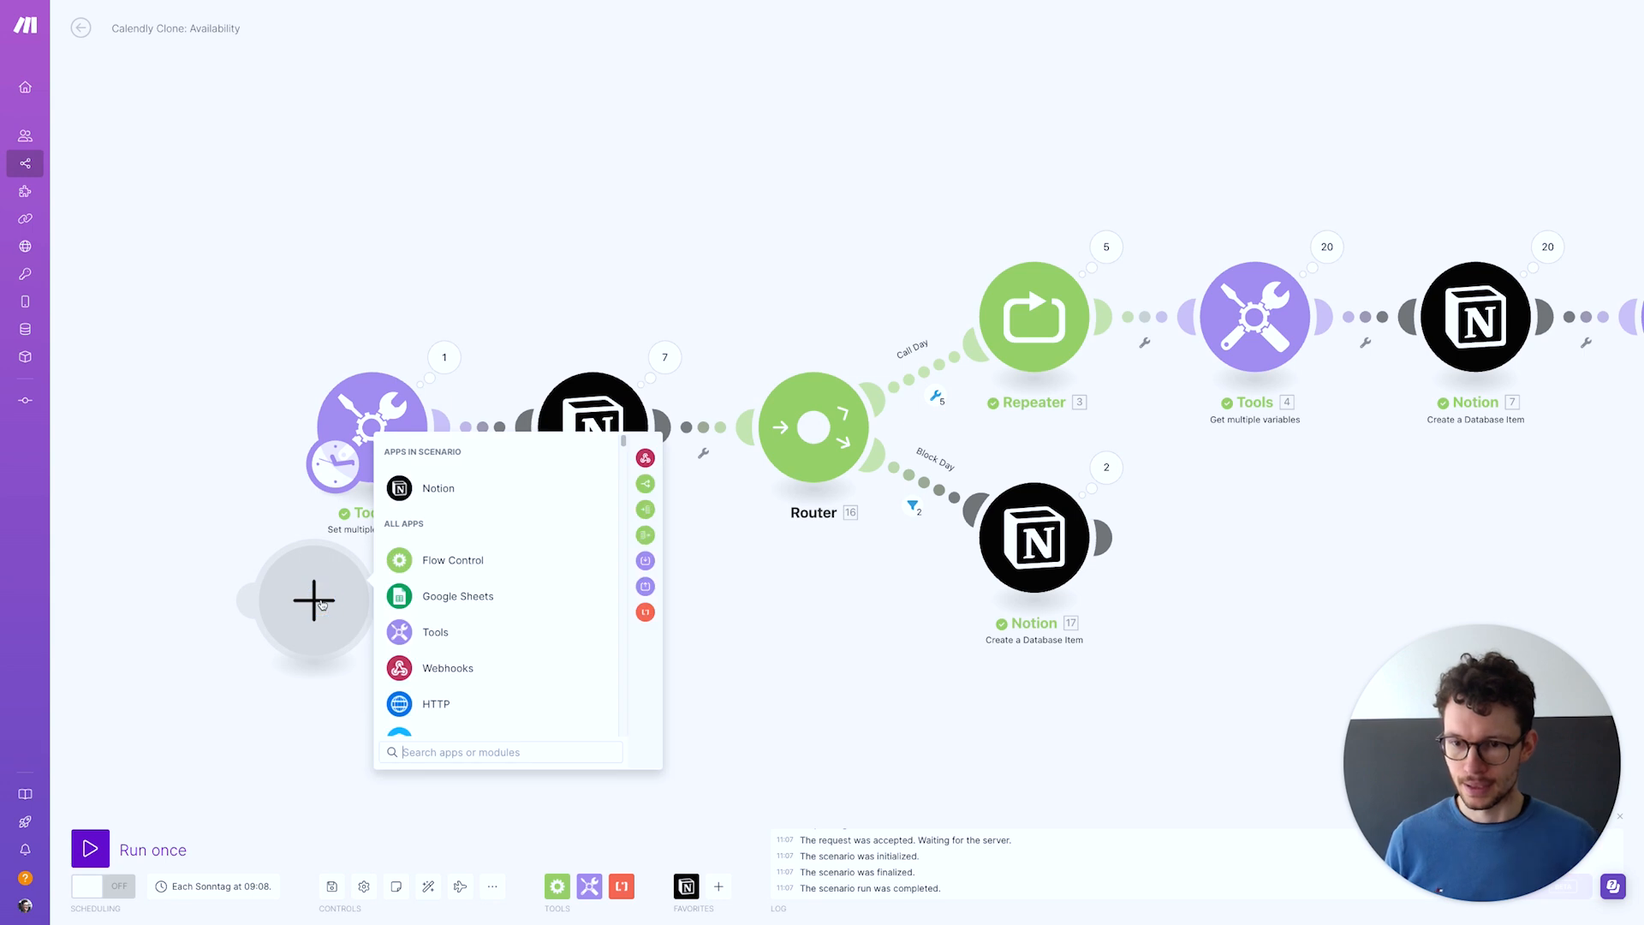
text(repeat)
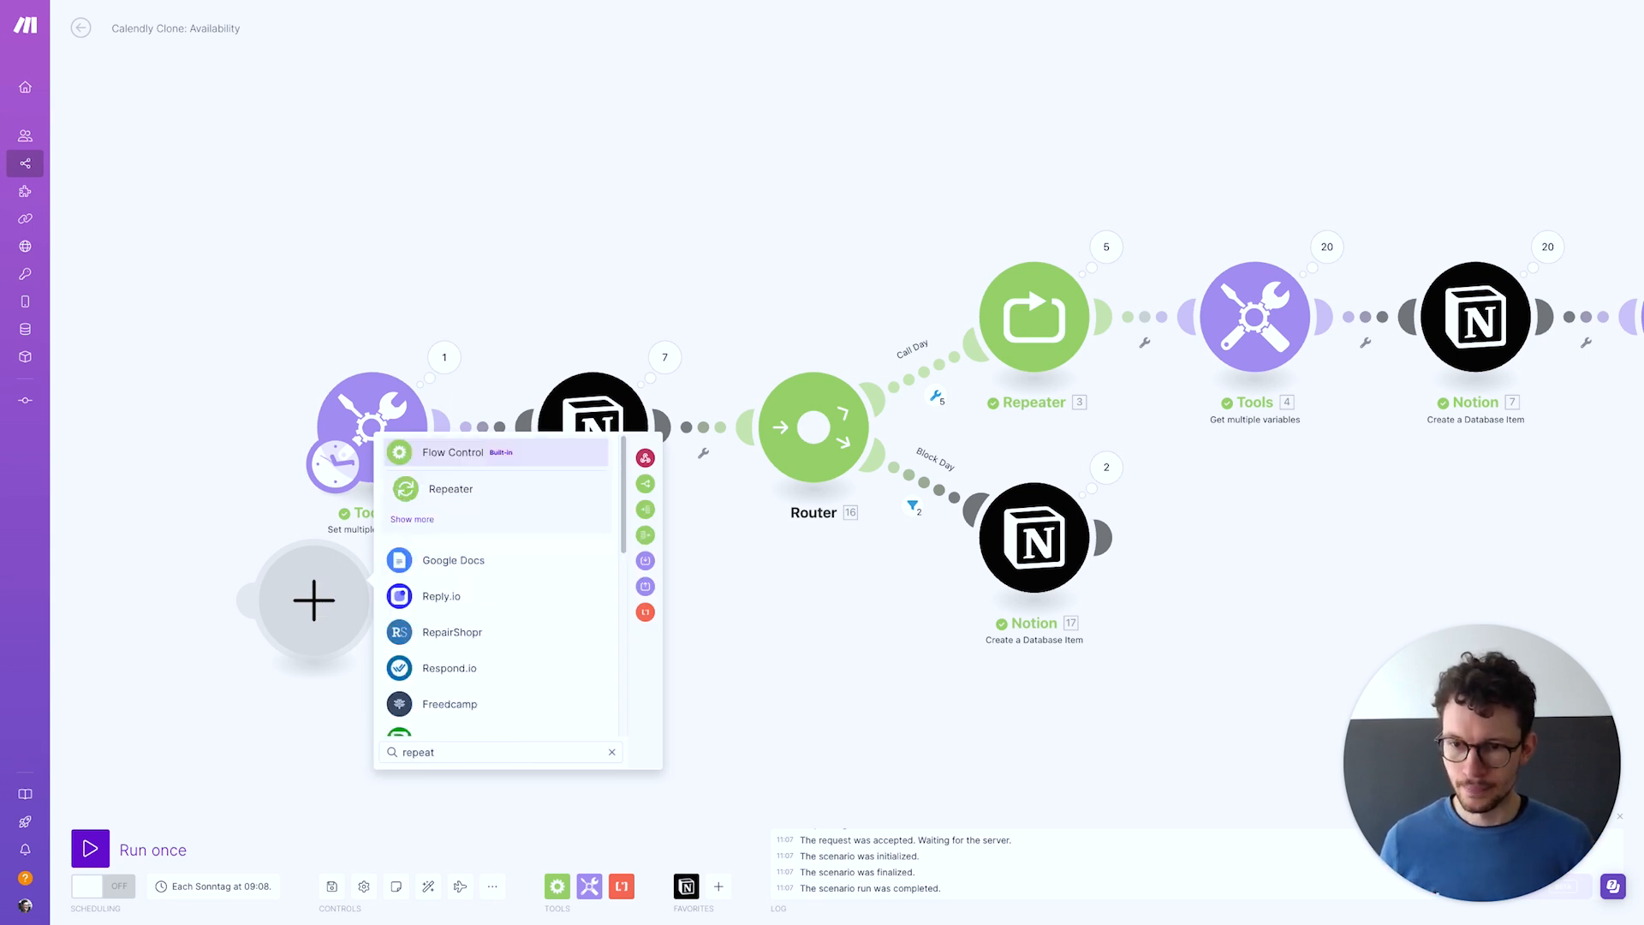
click(429, 489)
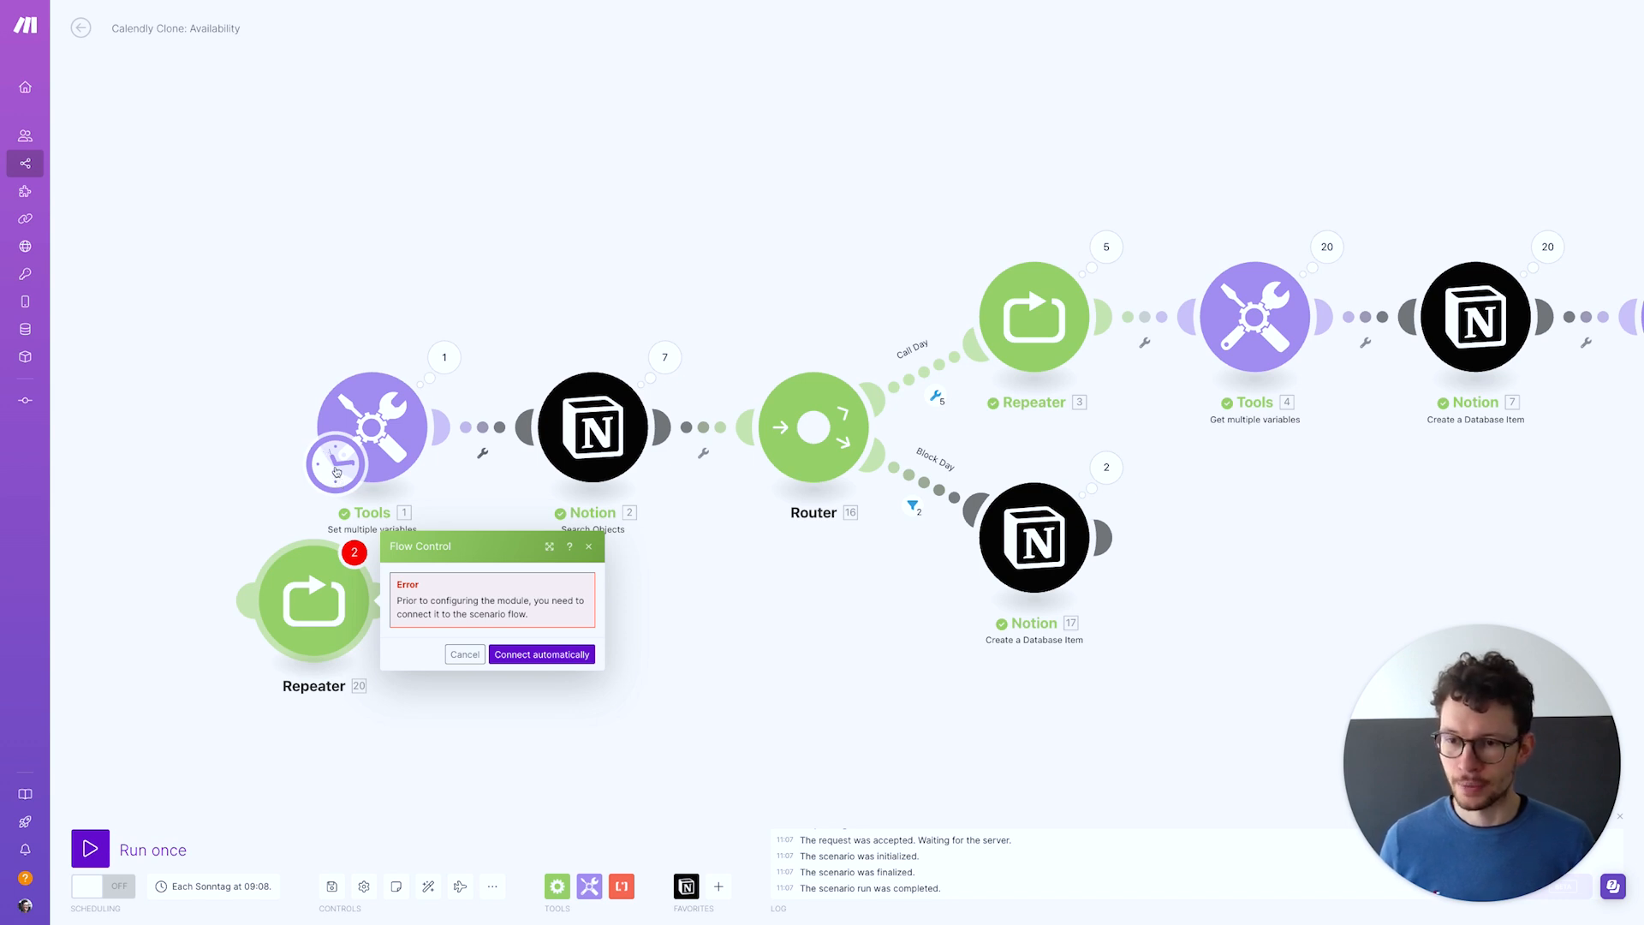
Move the schedule onto the Repeater, set 7 repeats, and auto-align the layout
drag(337, 471, 326, 610)
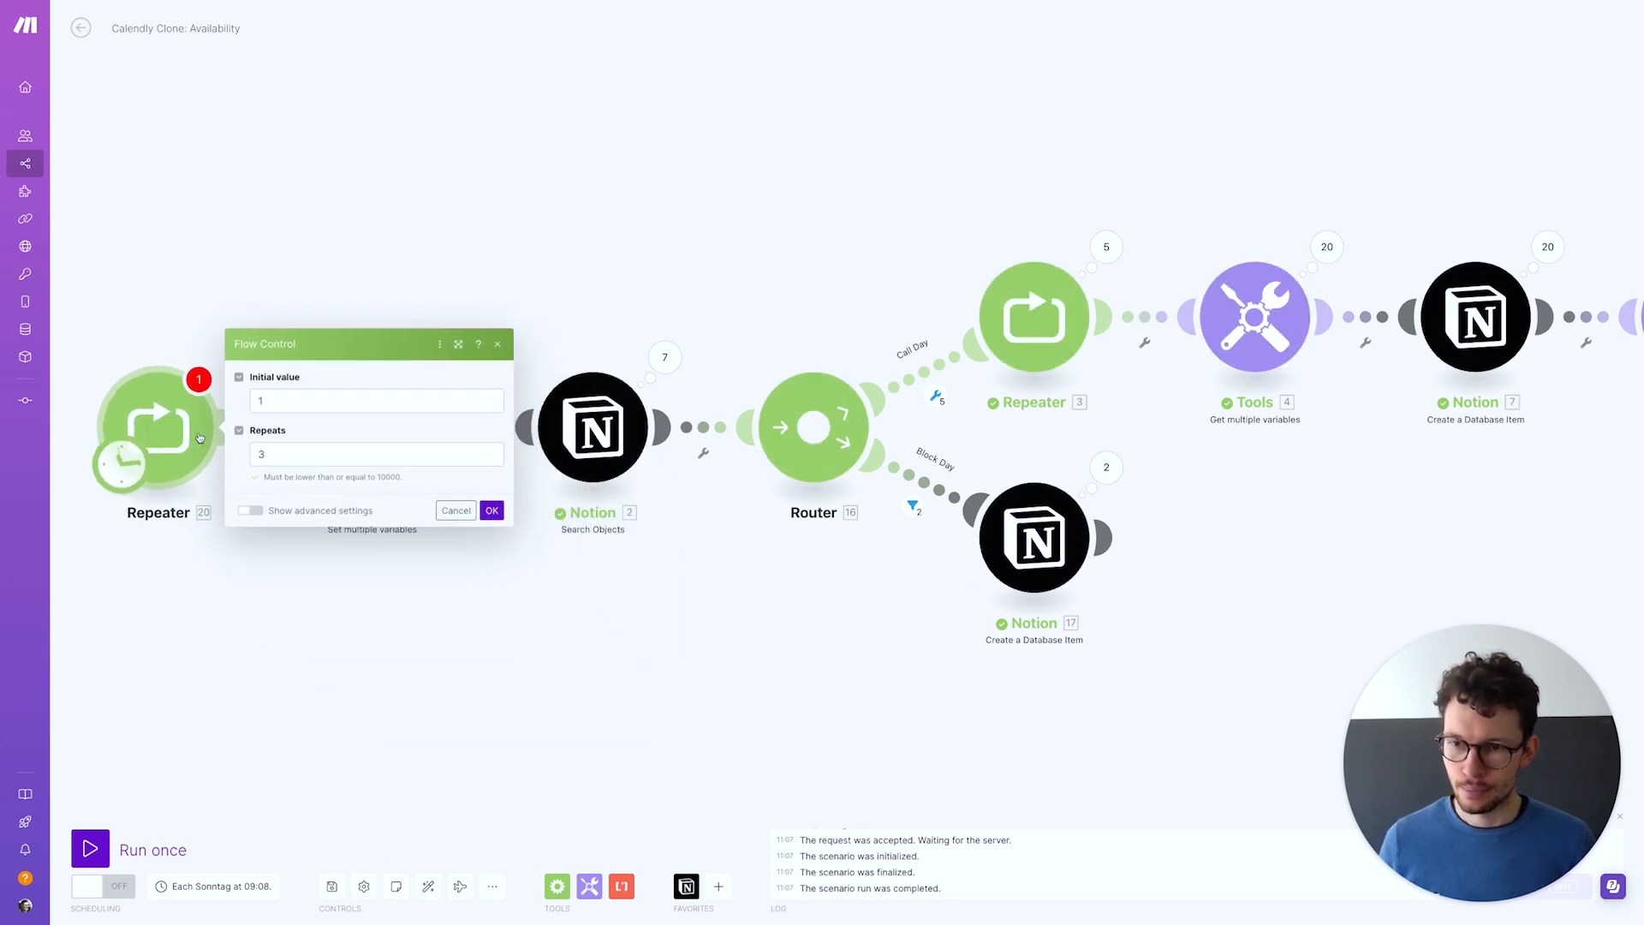
click(289, 458)
text(7)
click(492, 510)
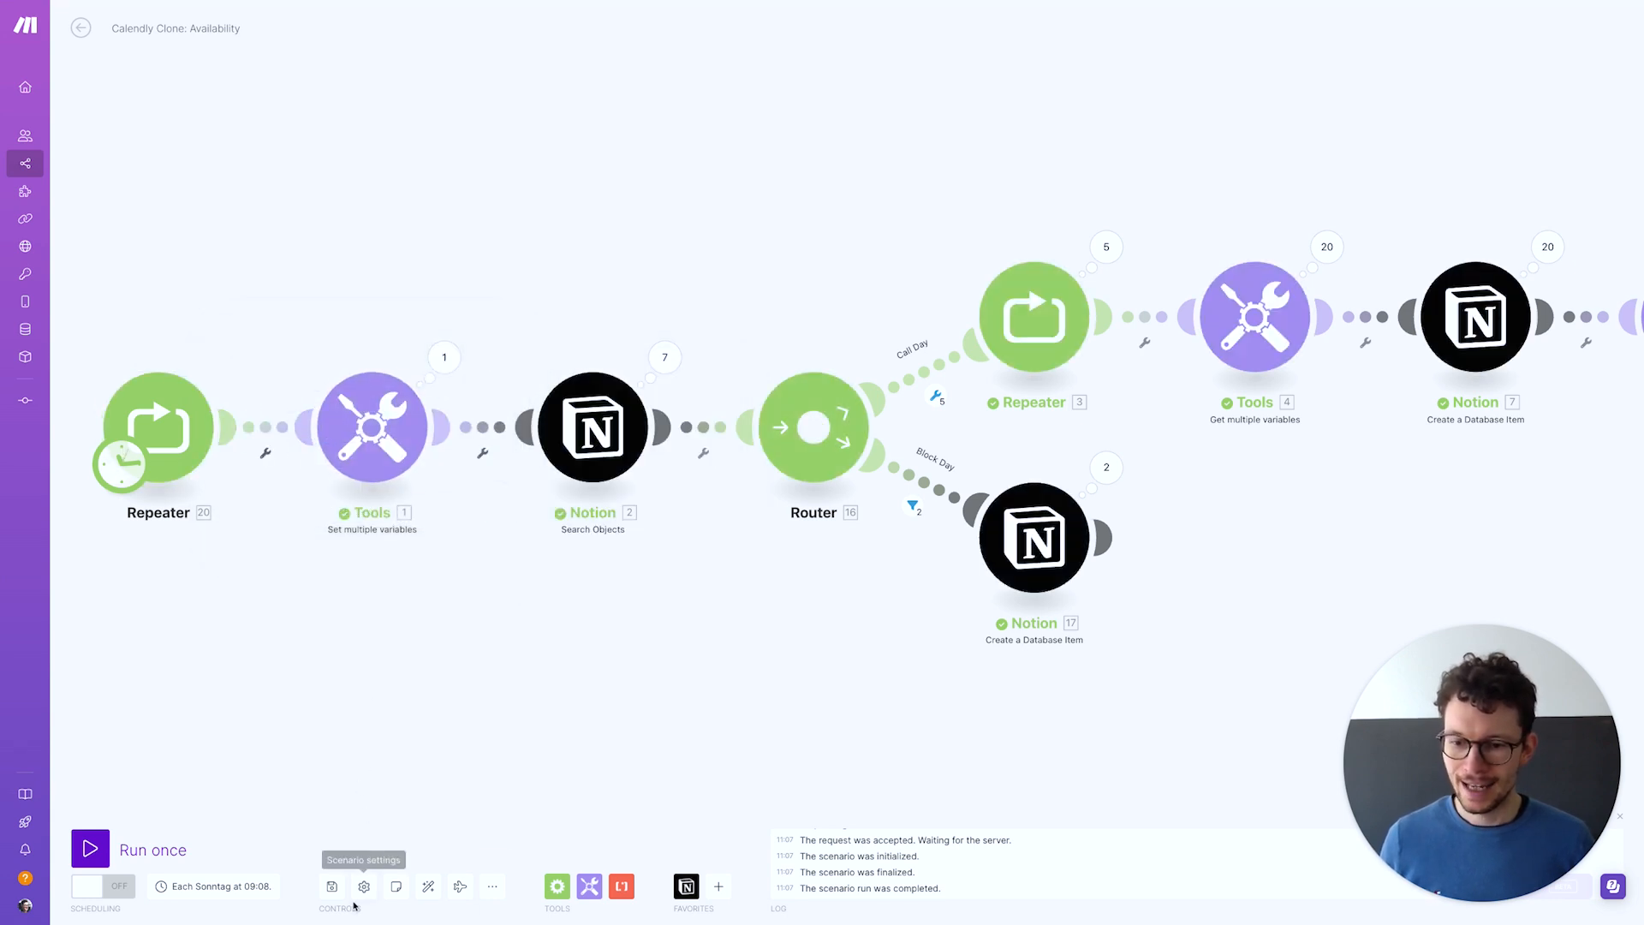
click(429, 885)
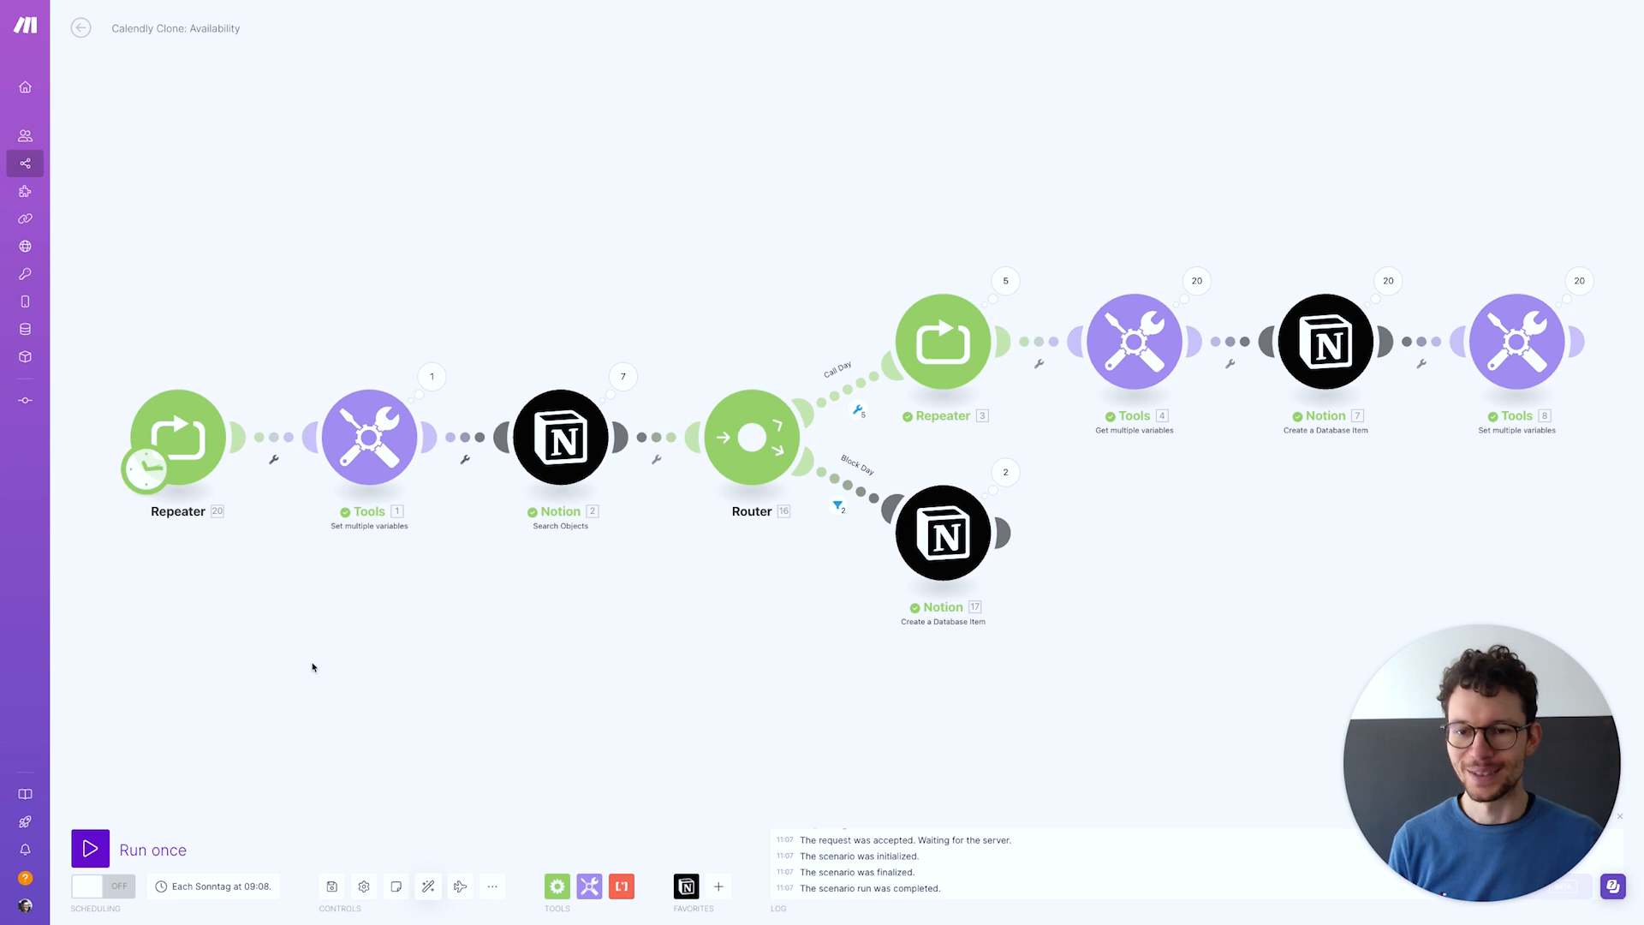
Add an Availability row named Starting with Timeslot April 21, 2024 in Notion
key(ctrl+Left)
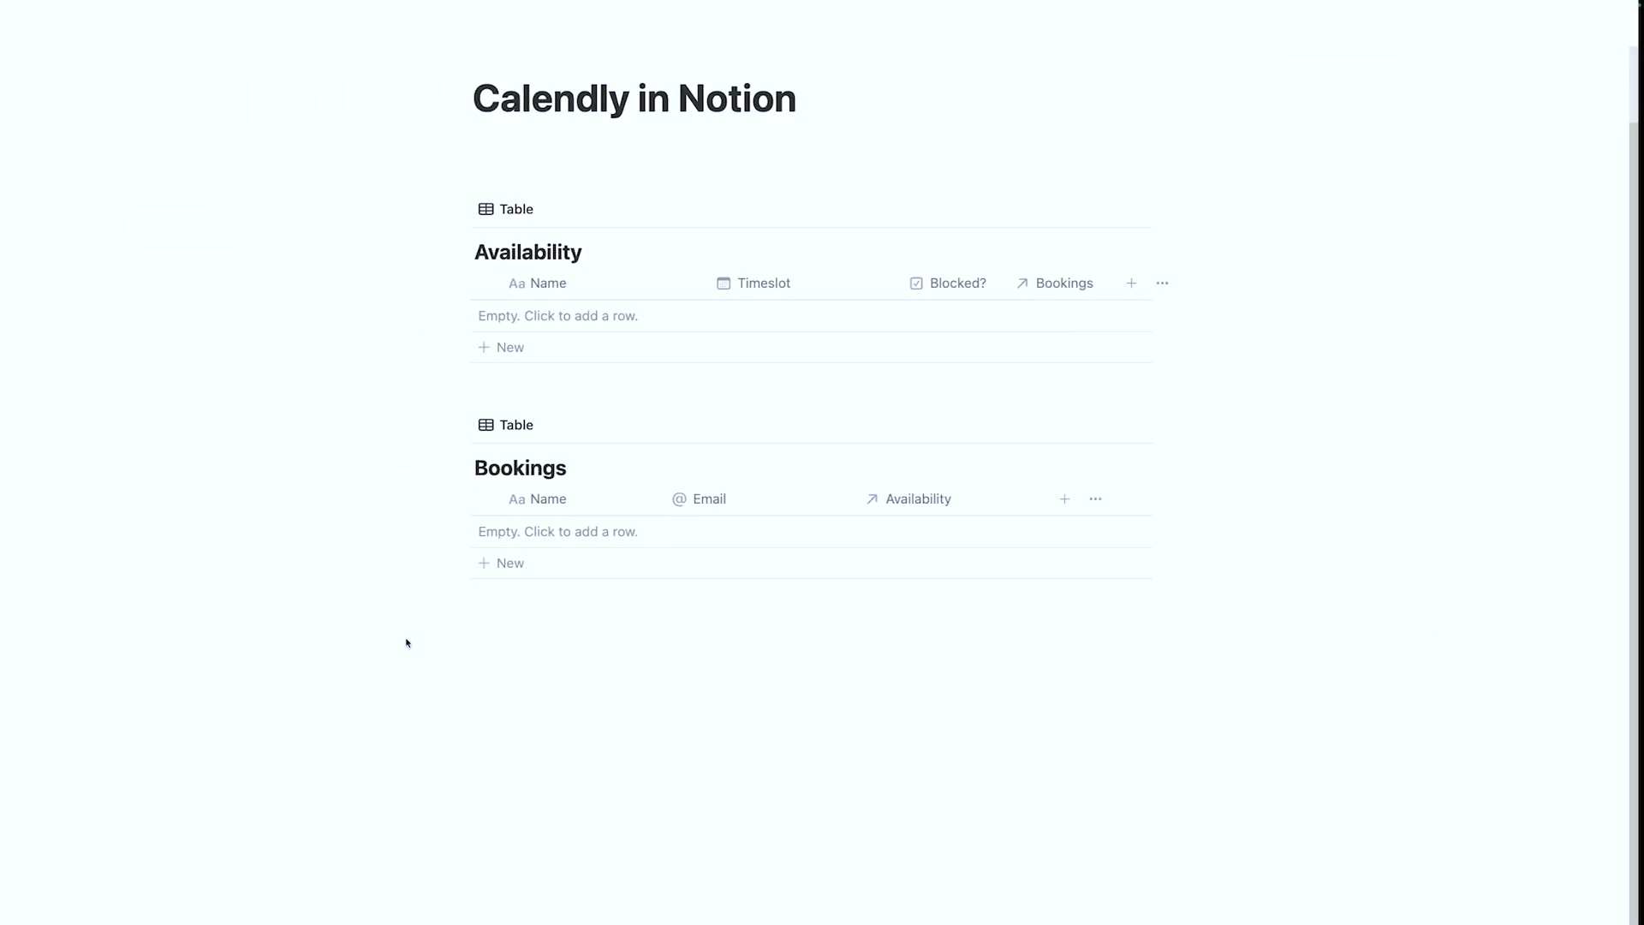
click(552, 320)
text(Starting)
key(Return)
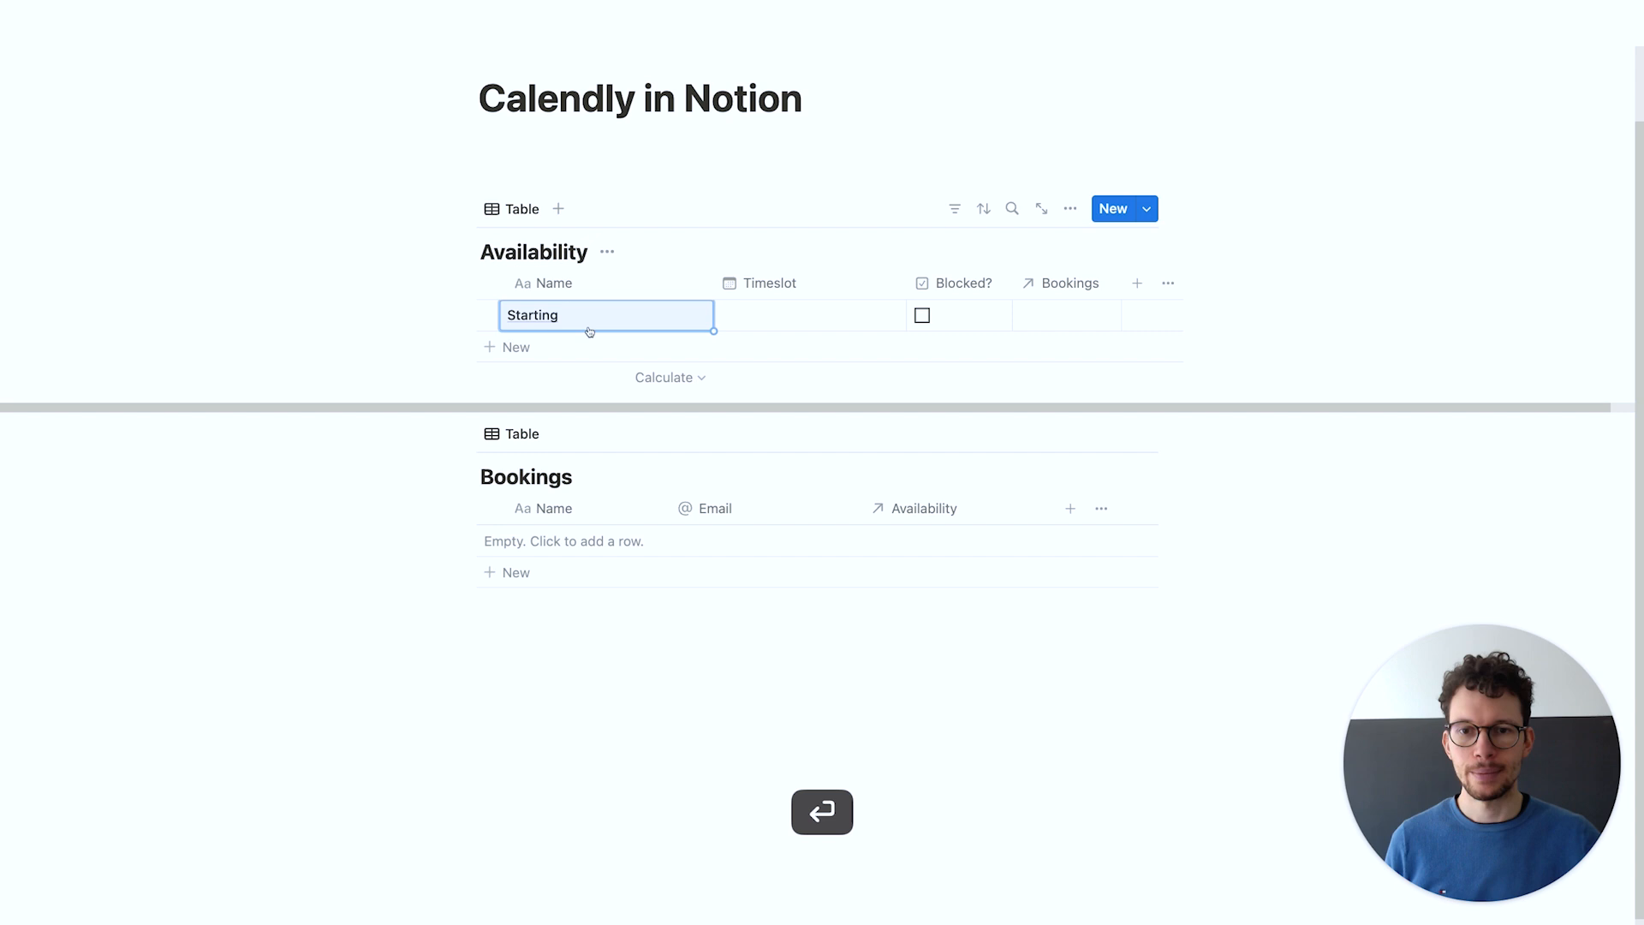
click(811, 323)
click(936, 516)
click(501, 674)
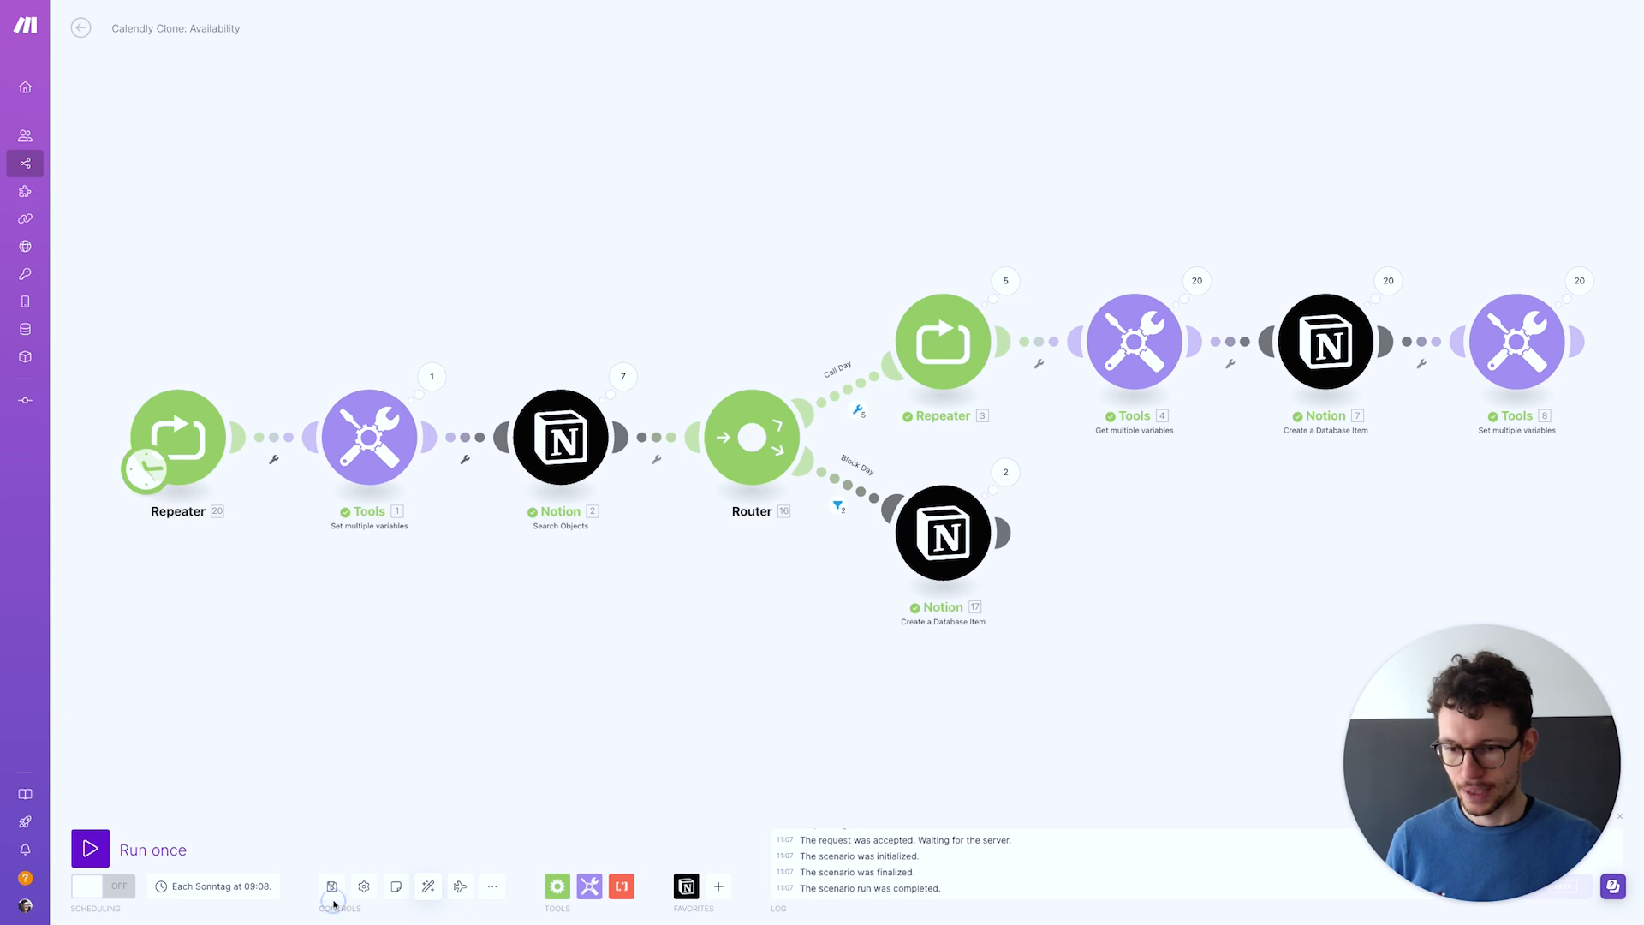
Save and run the scenario once, filling Notion's Availability table with Slot 1–4 rows for April 22–25, 2024
click(332, 887)
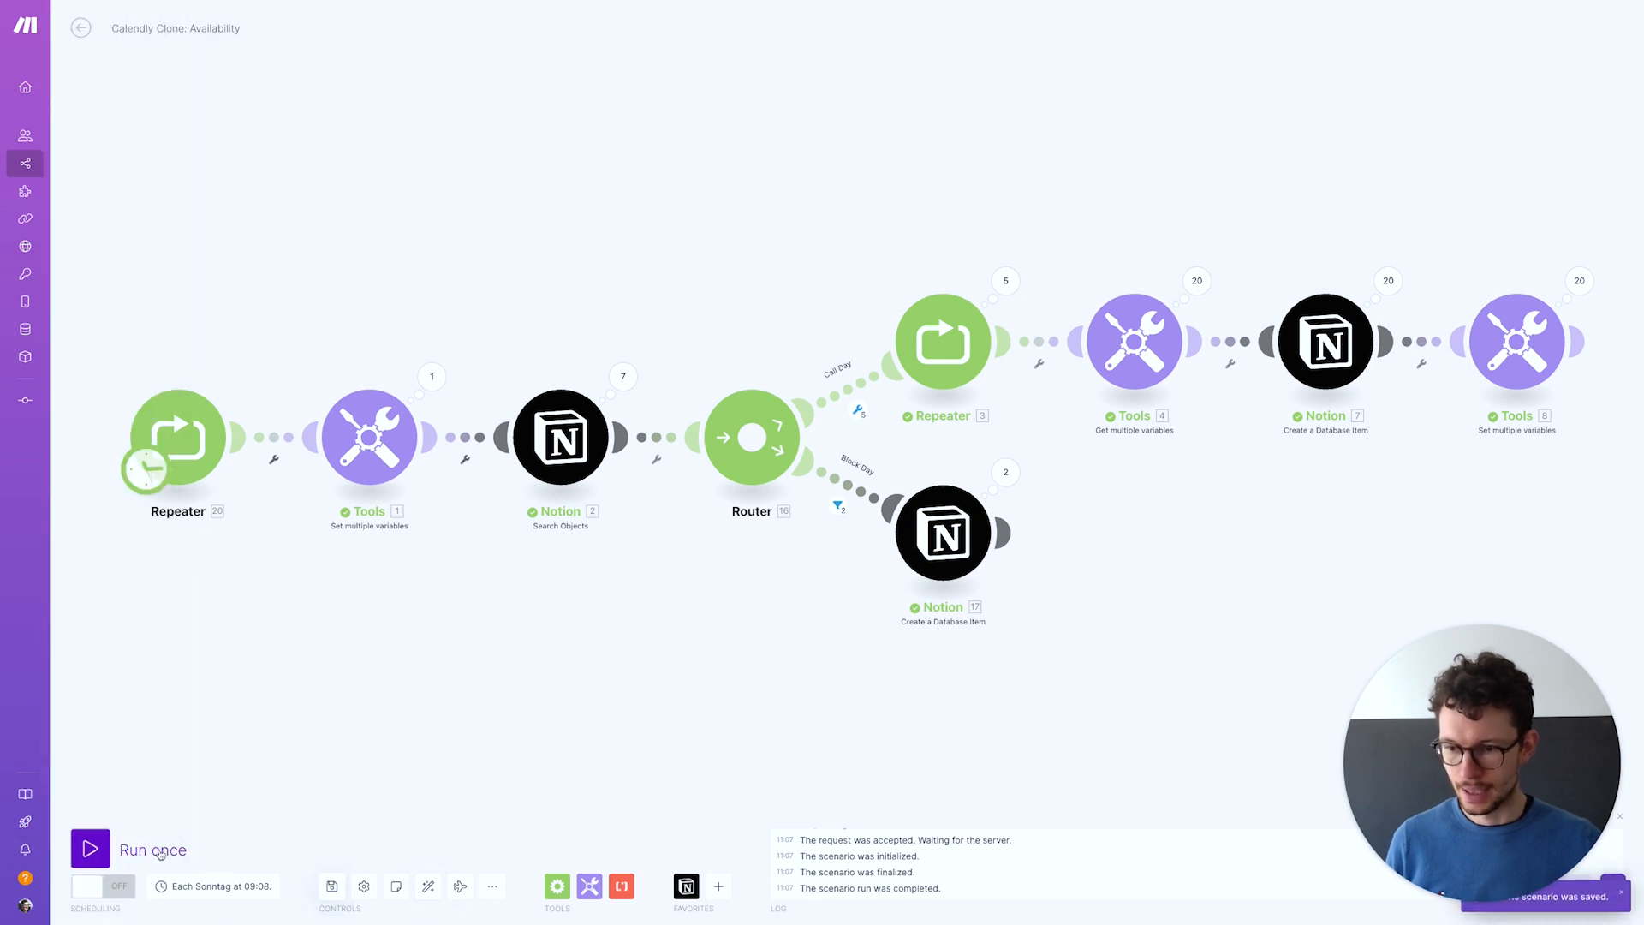
click(91, 849)
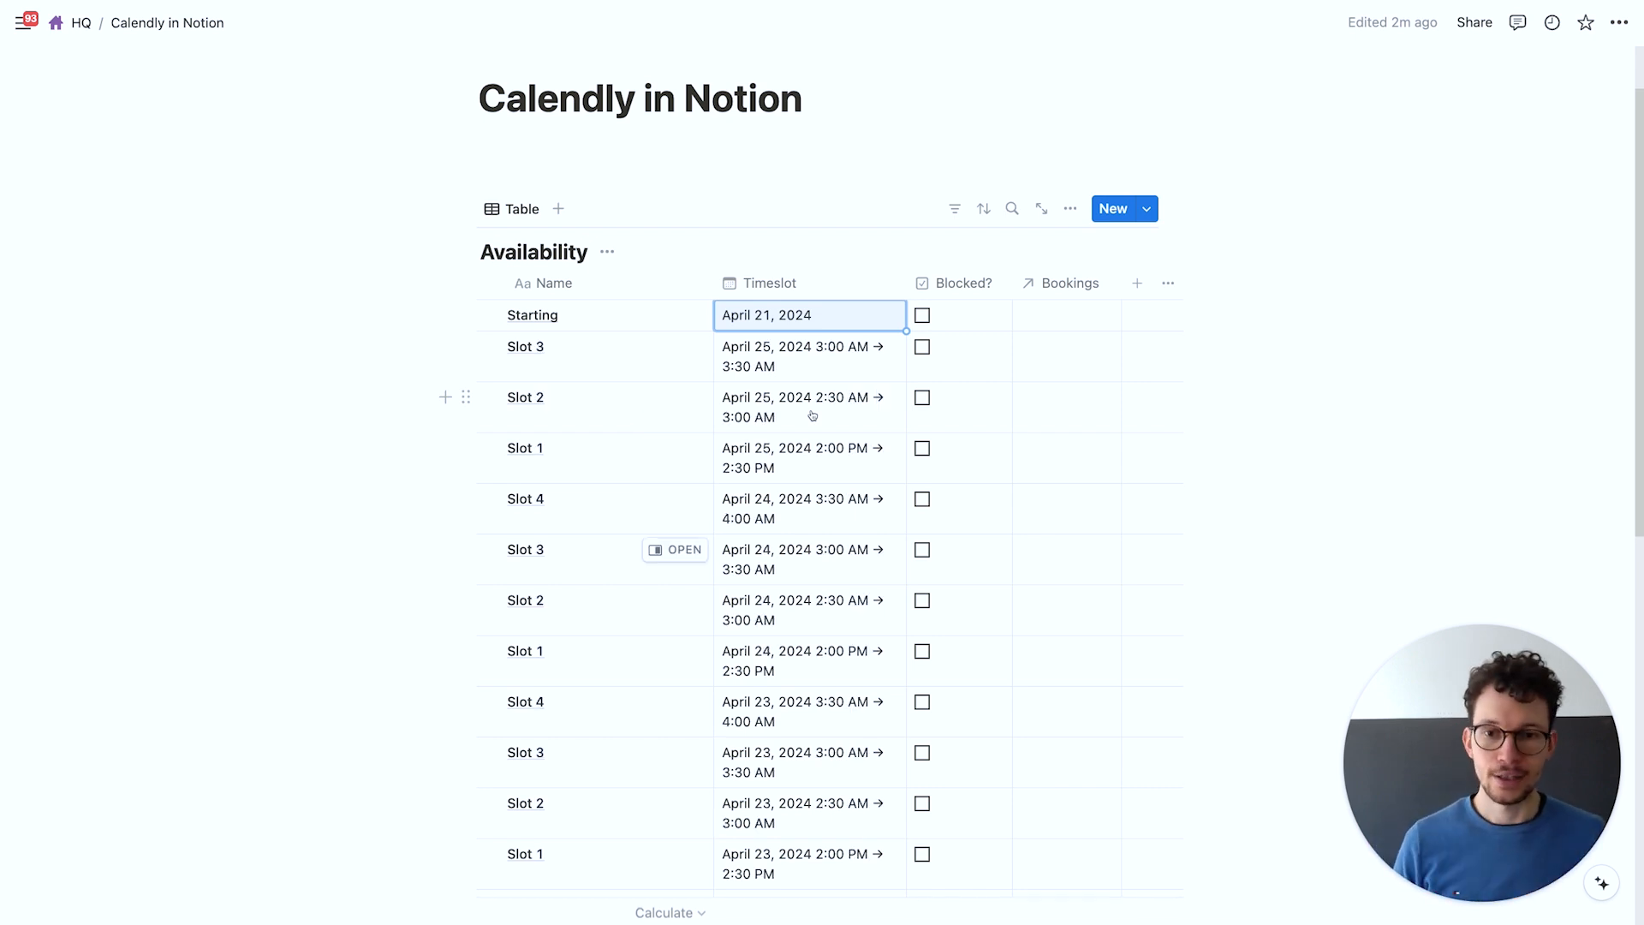
key(ctrl+Right)
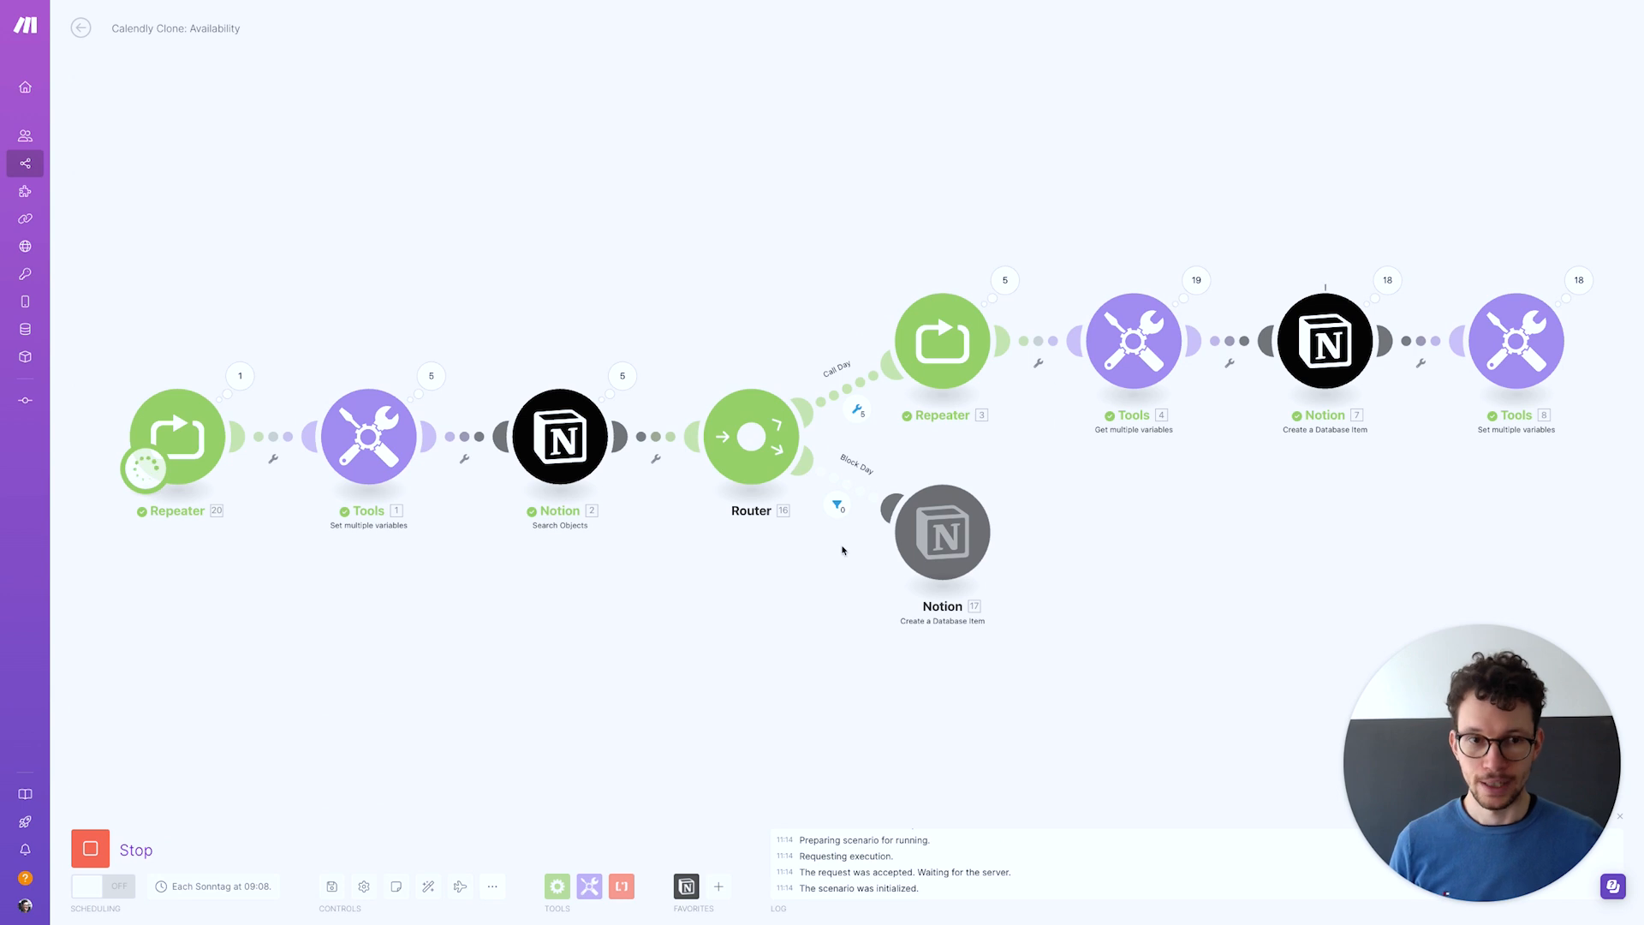
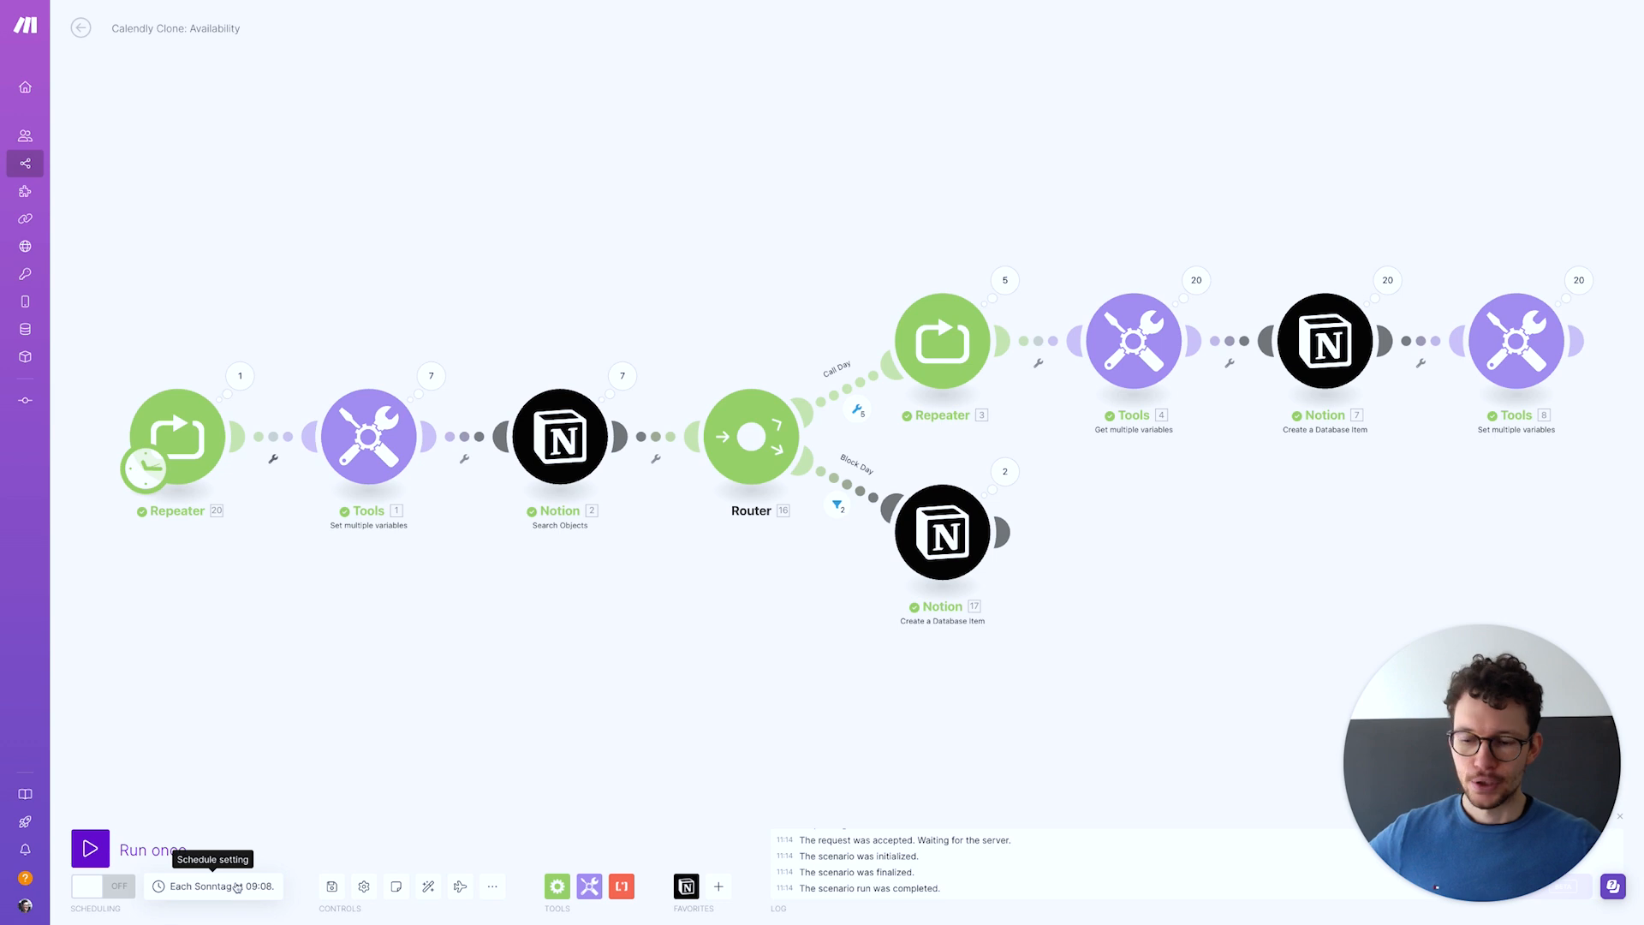
Set the scenario schedule to run on chosen days of the week
click(200, 900)
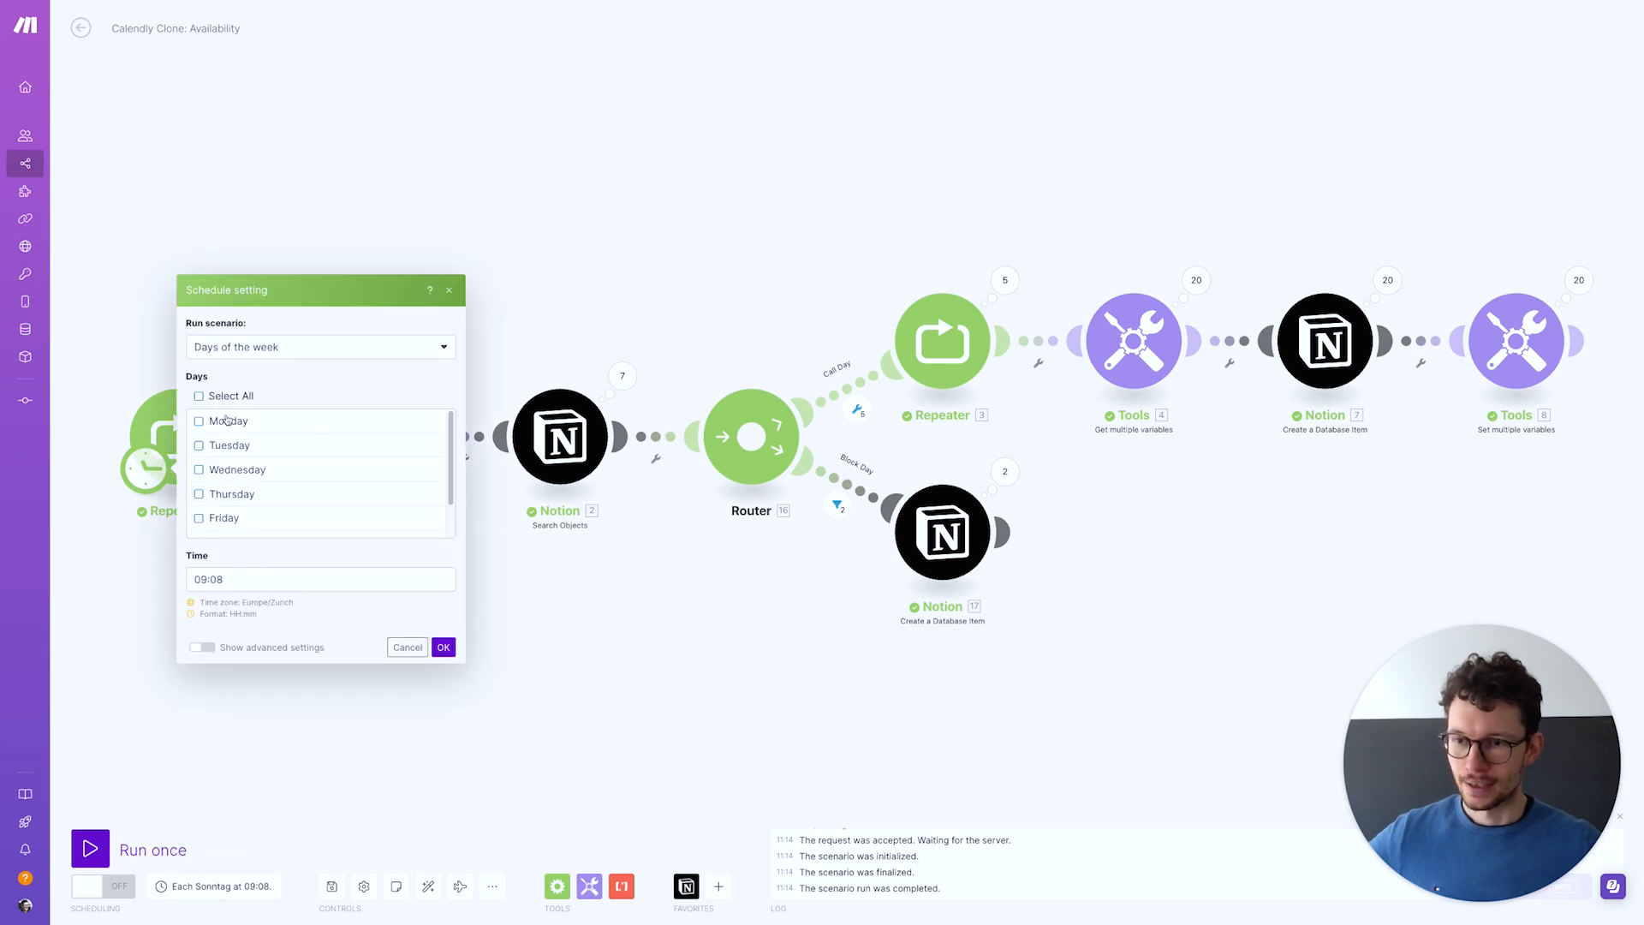
click(240, 347)
click(225, 438)
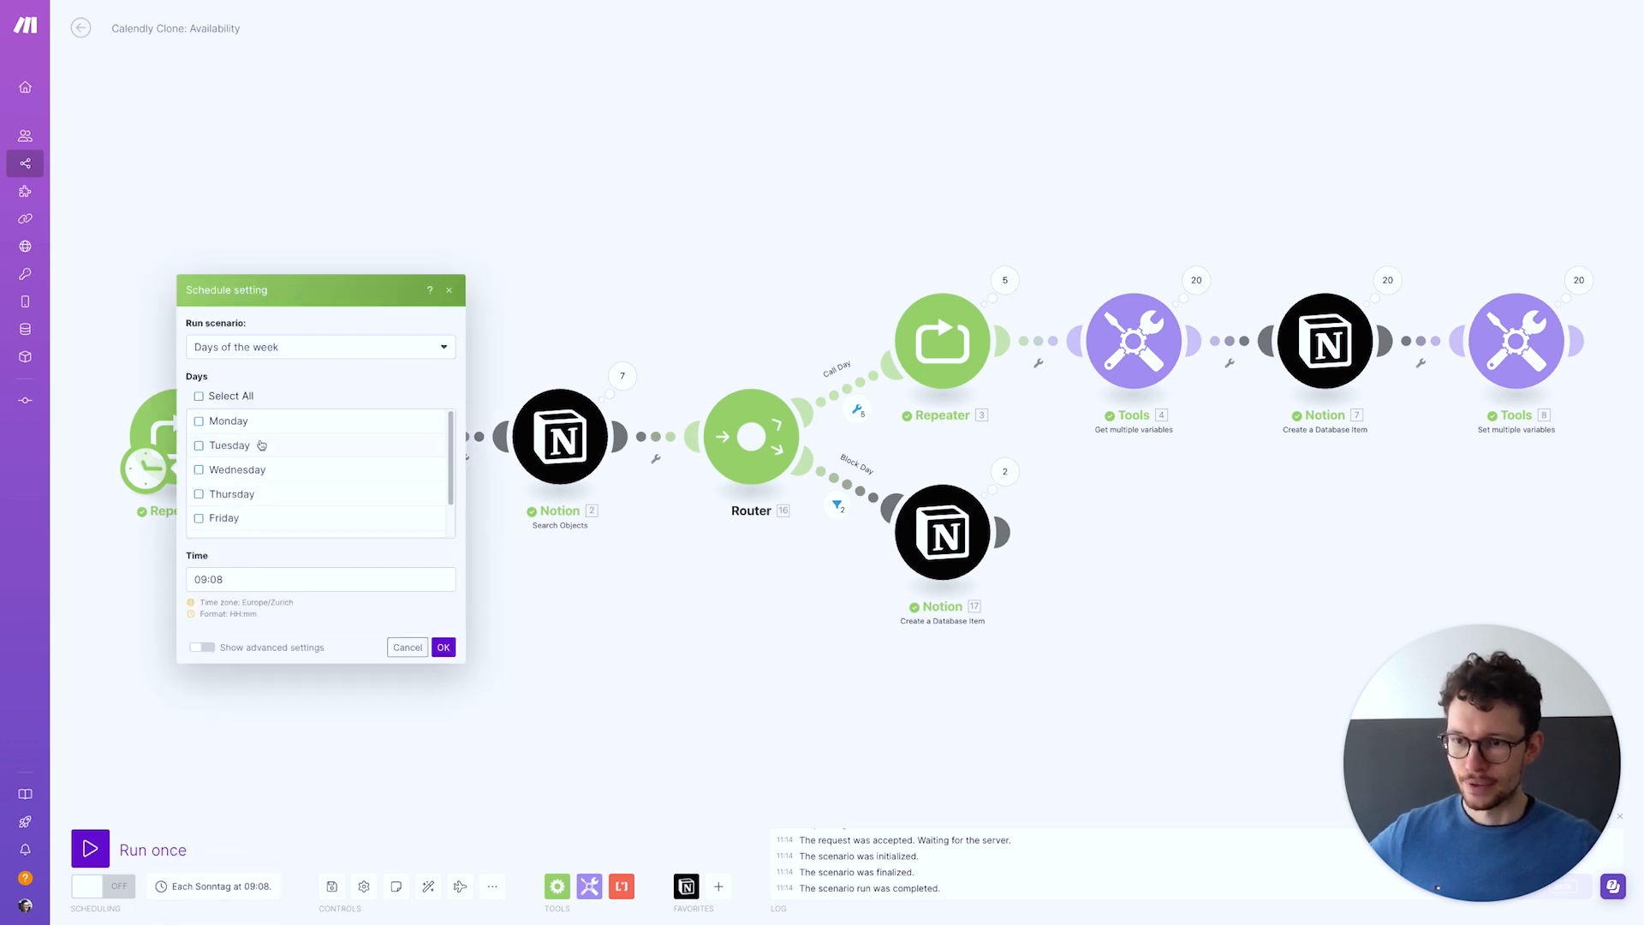
scroll(248, 518, down, 2)
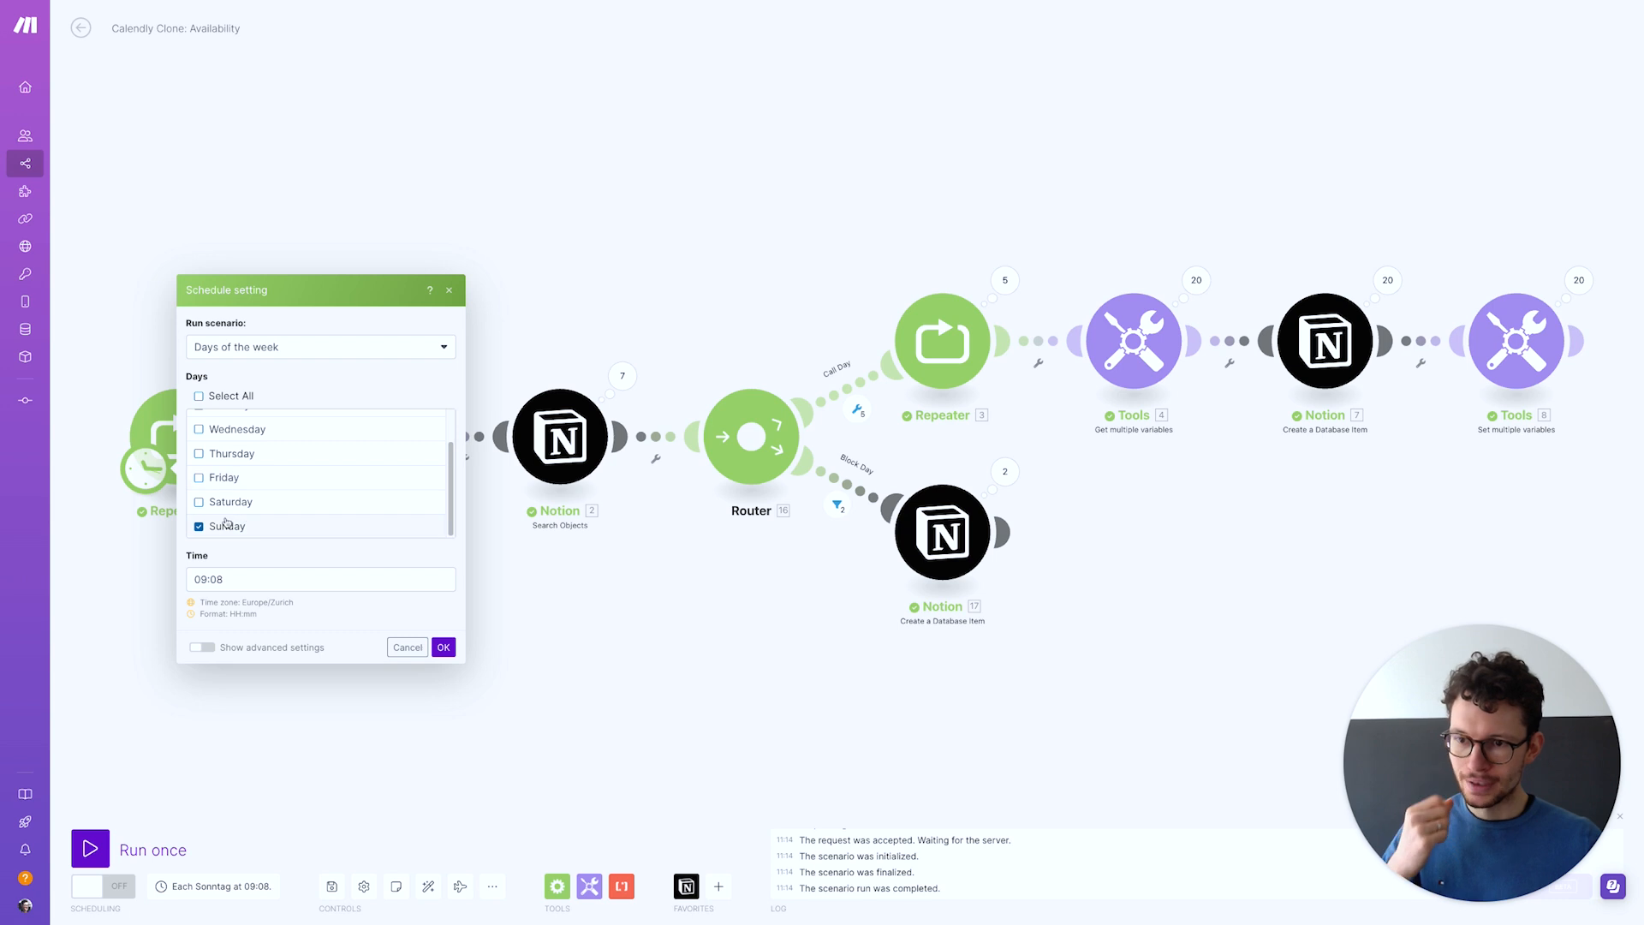
click(444, 646)
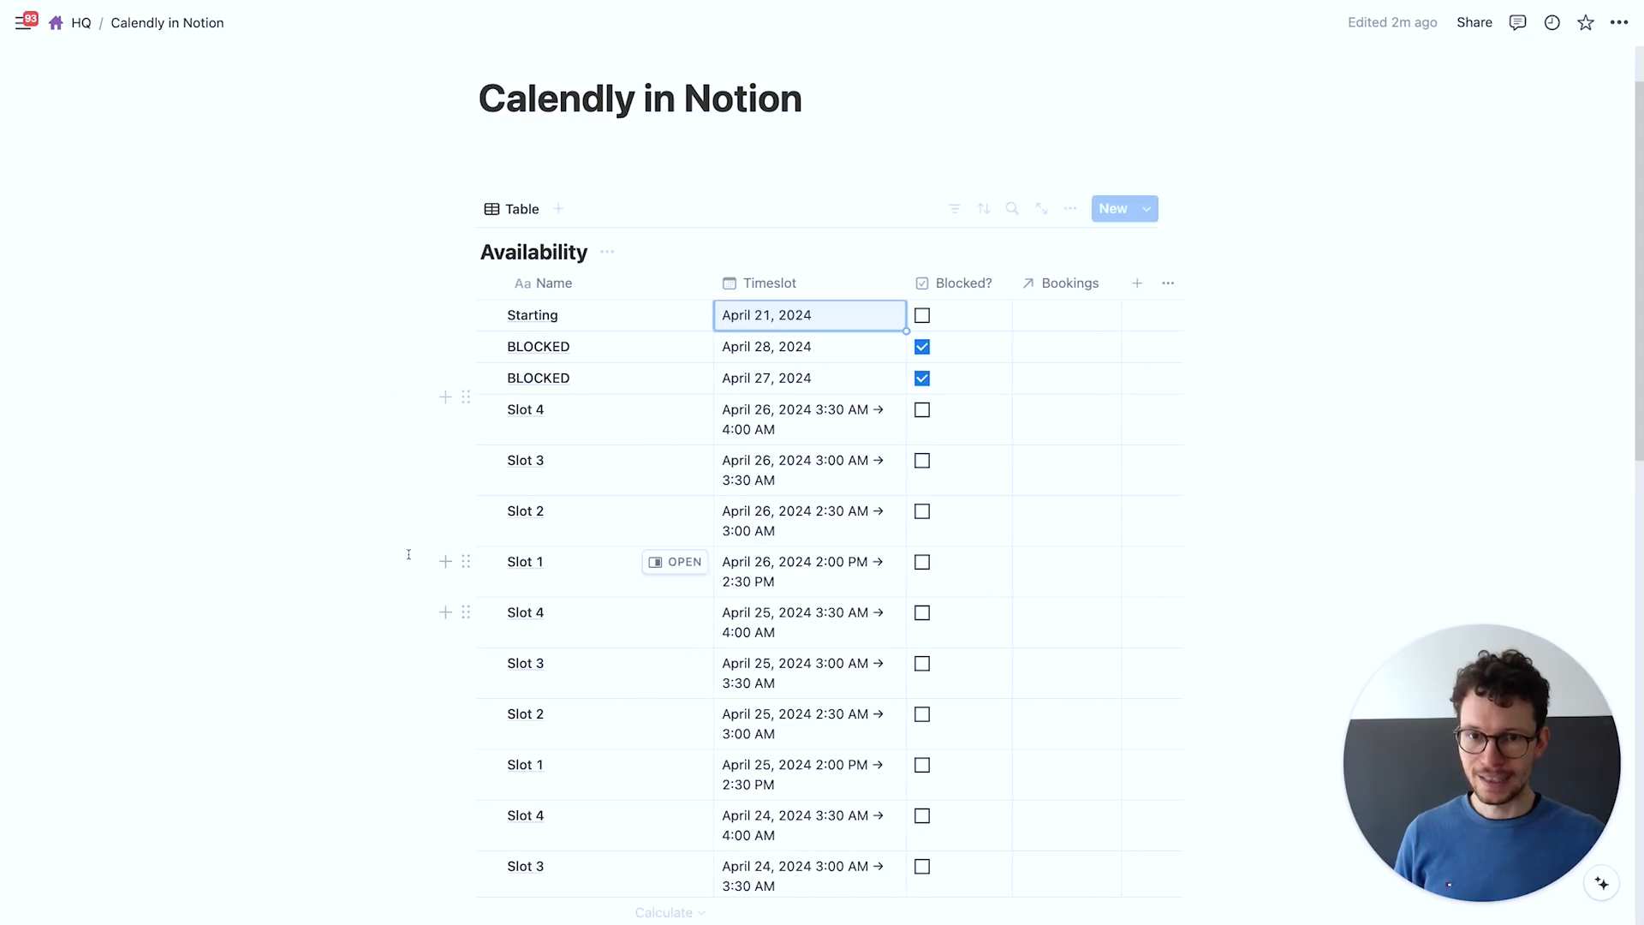
Keep Item 1's Start hour as 24-hour HH in the final Set multiple variables module
scroll(408, 553, down, 1)
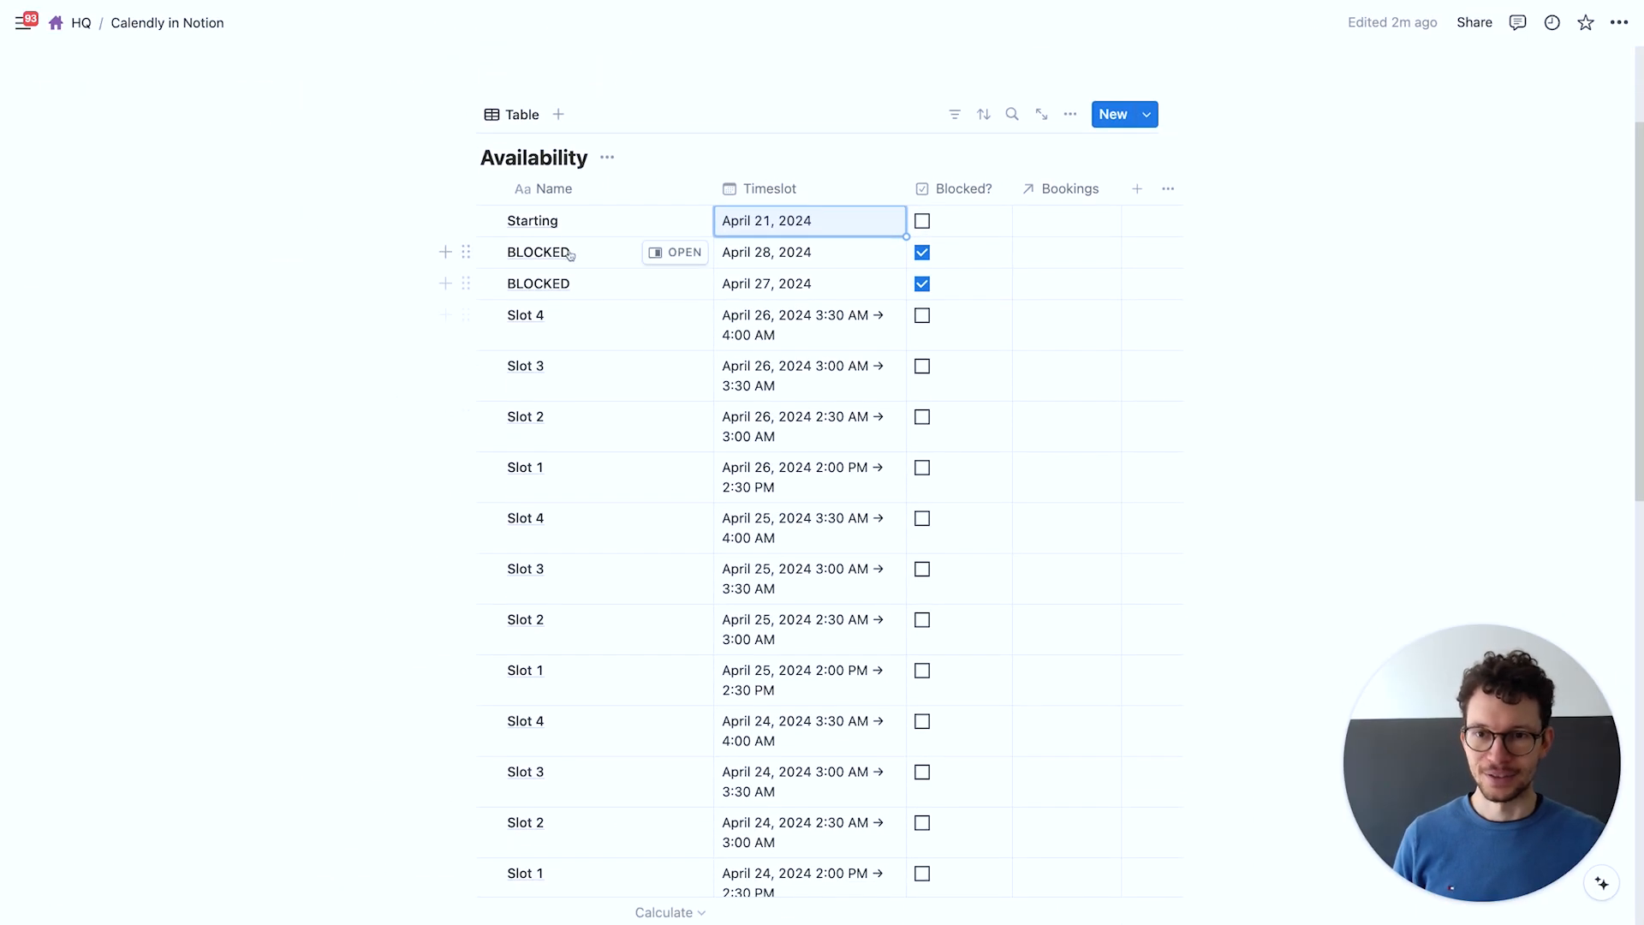
scroll(613, 402, down, 3)
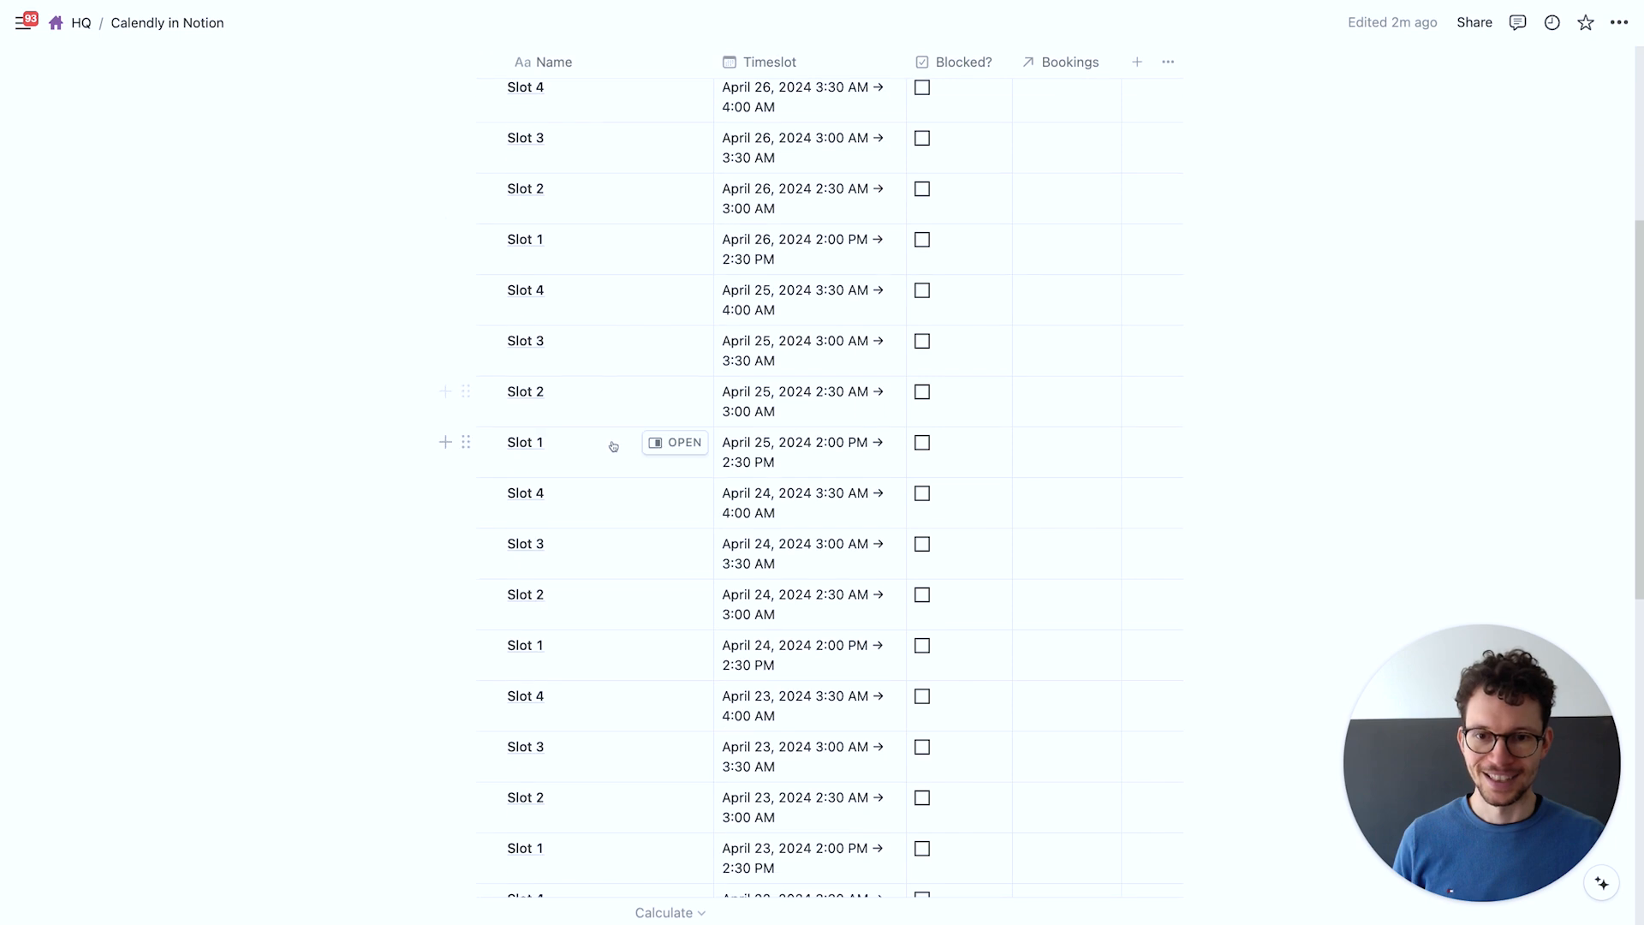
scroll(609, 448, up, 4)
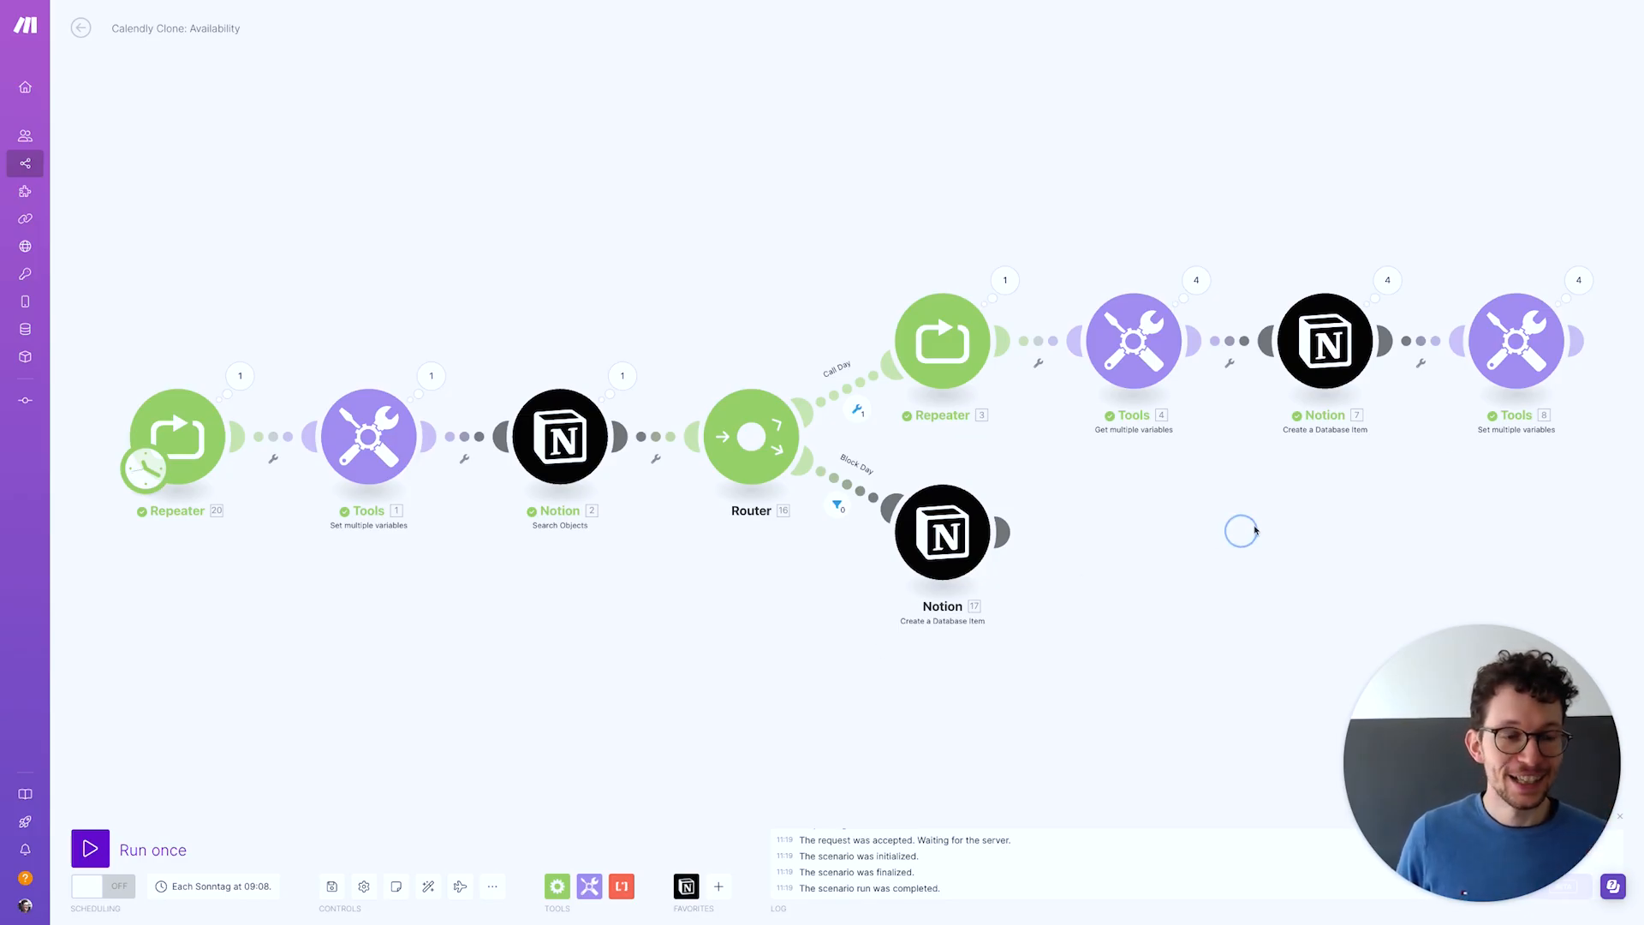
scroll(1475, 450, right, 2)
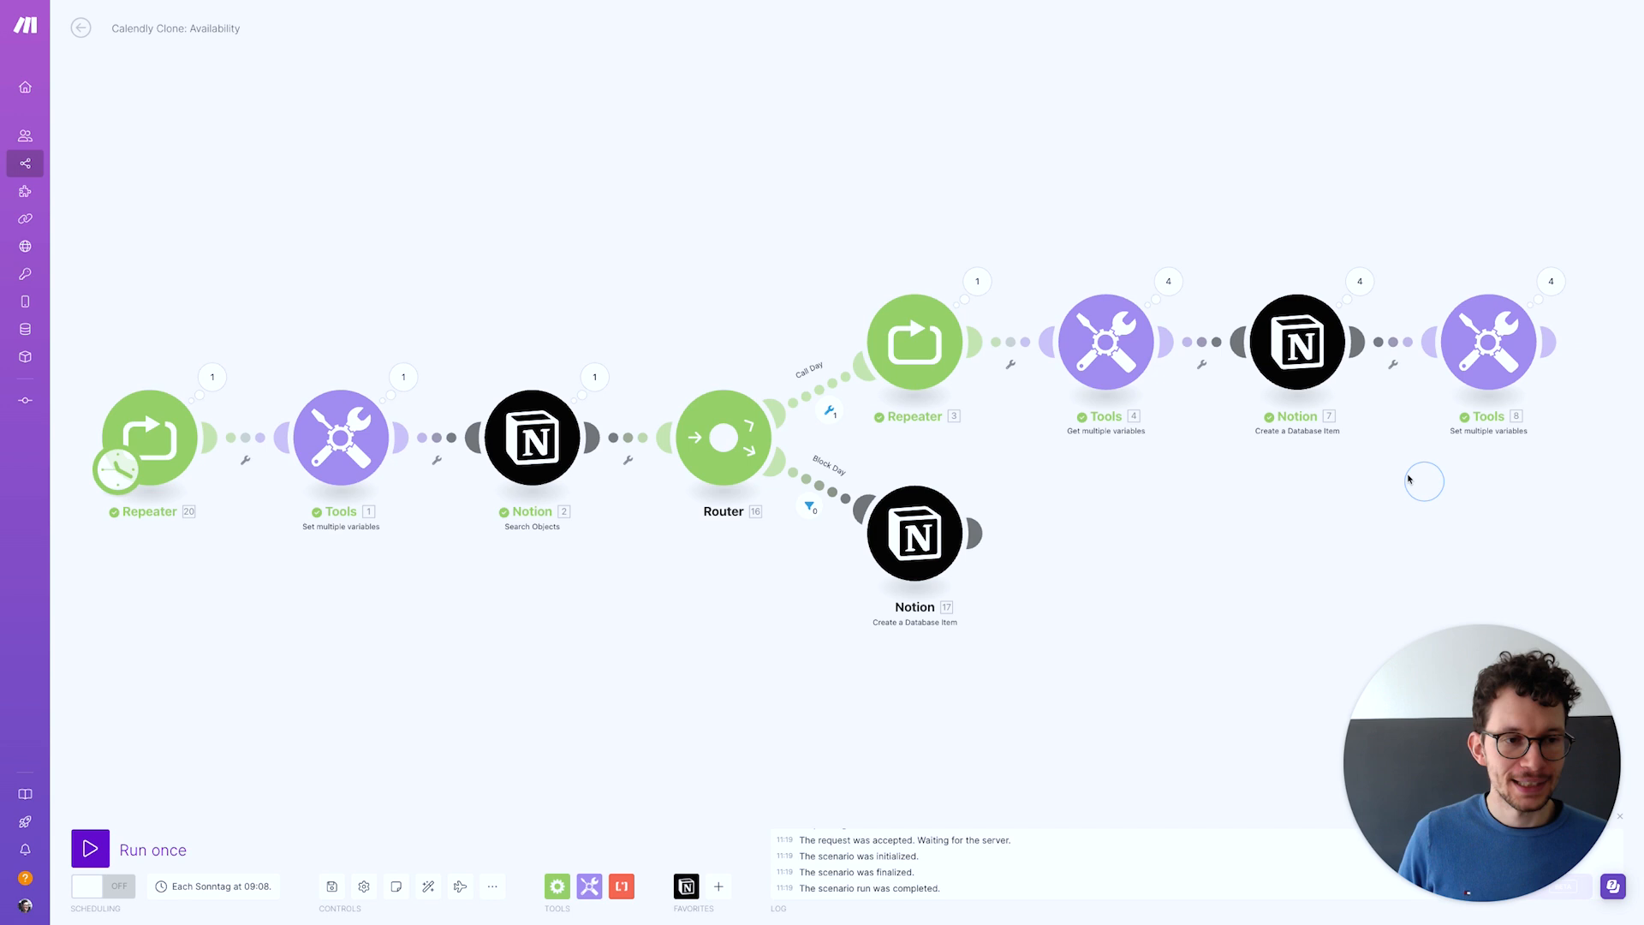
click(1481, 347)
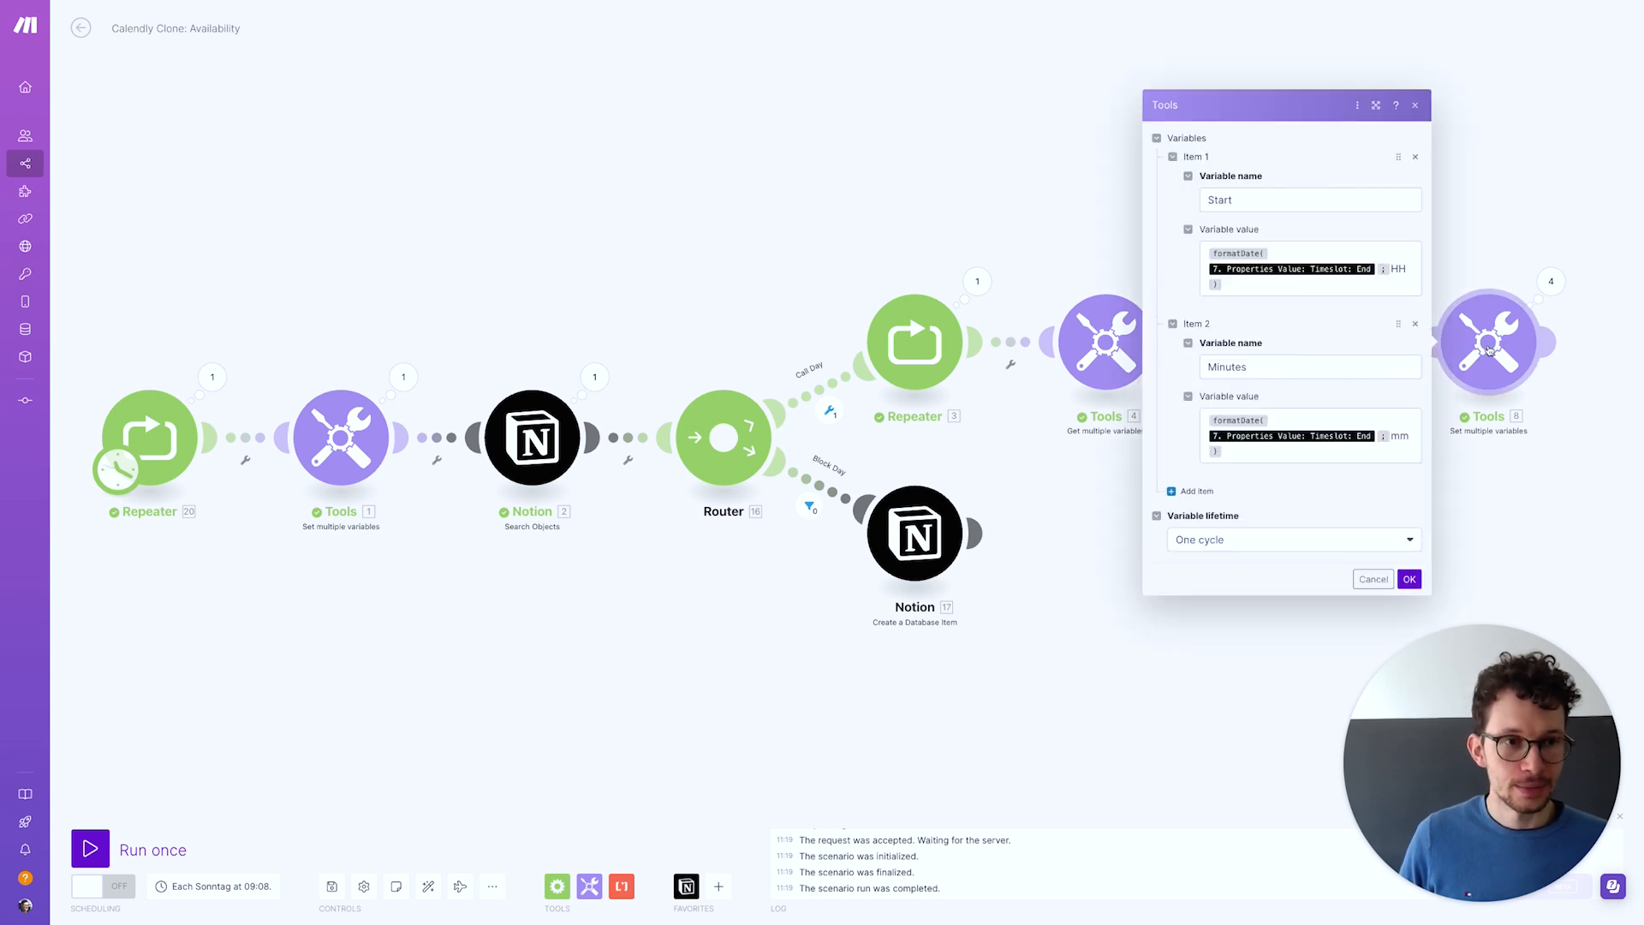
double_click(1396, 269)
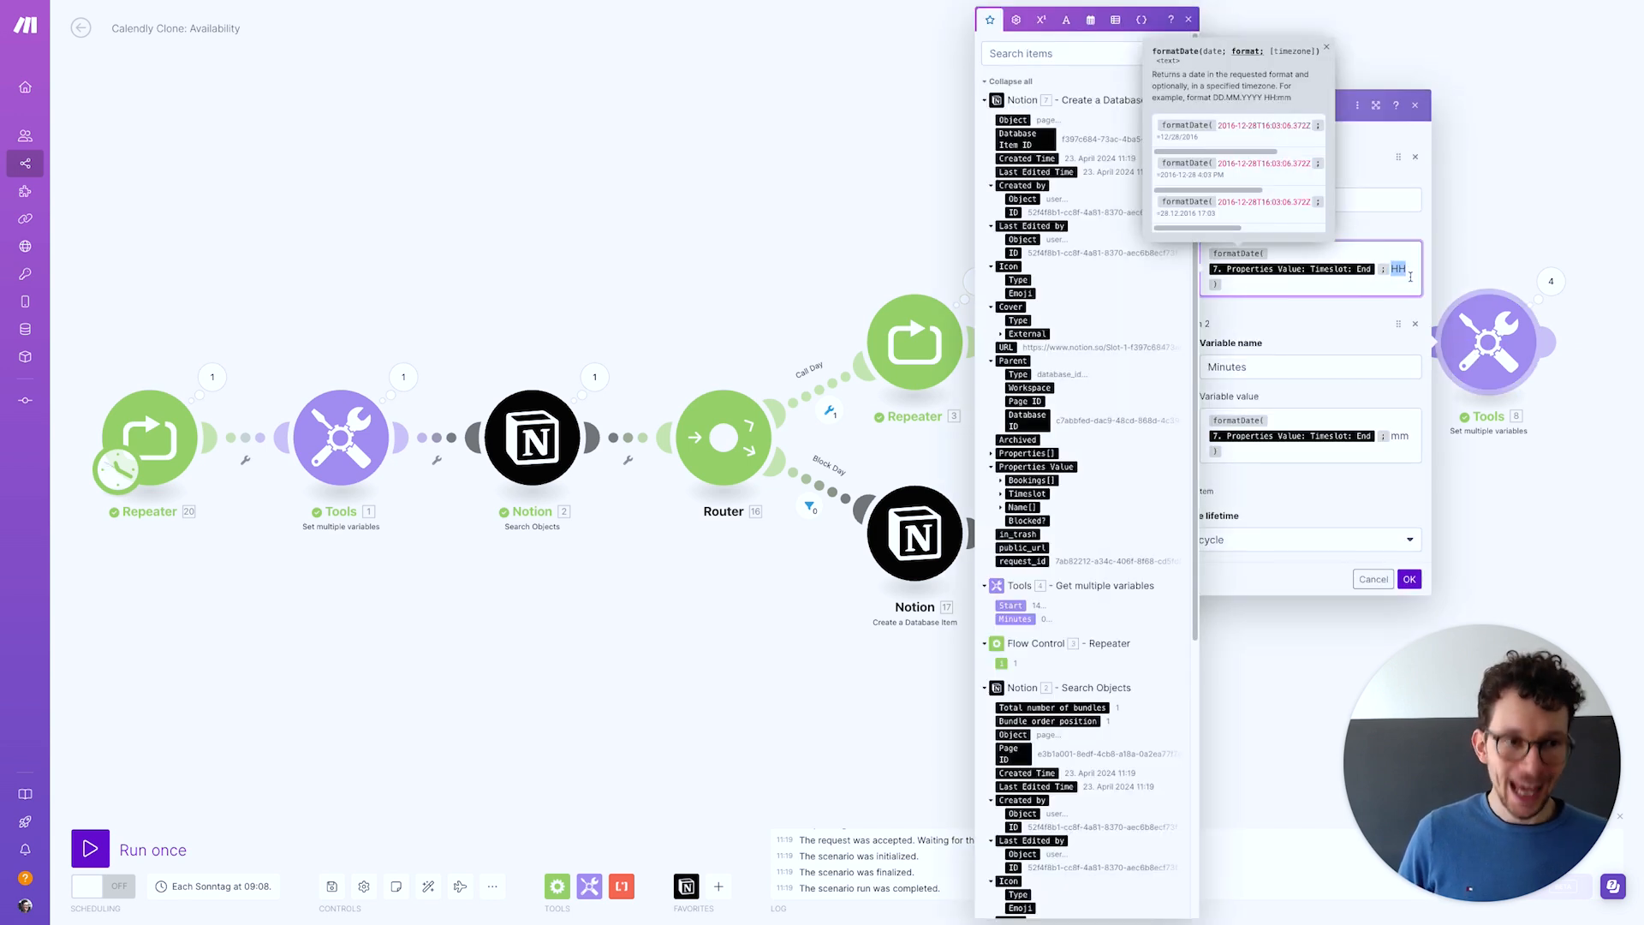
text(hh)
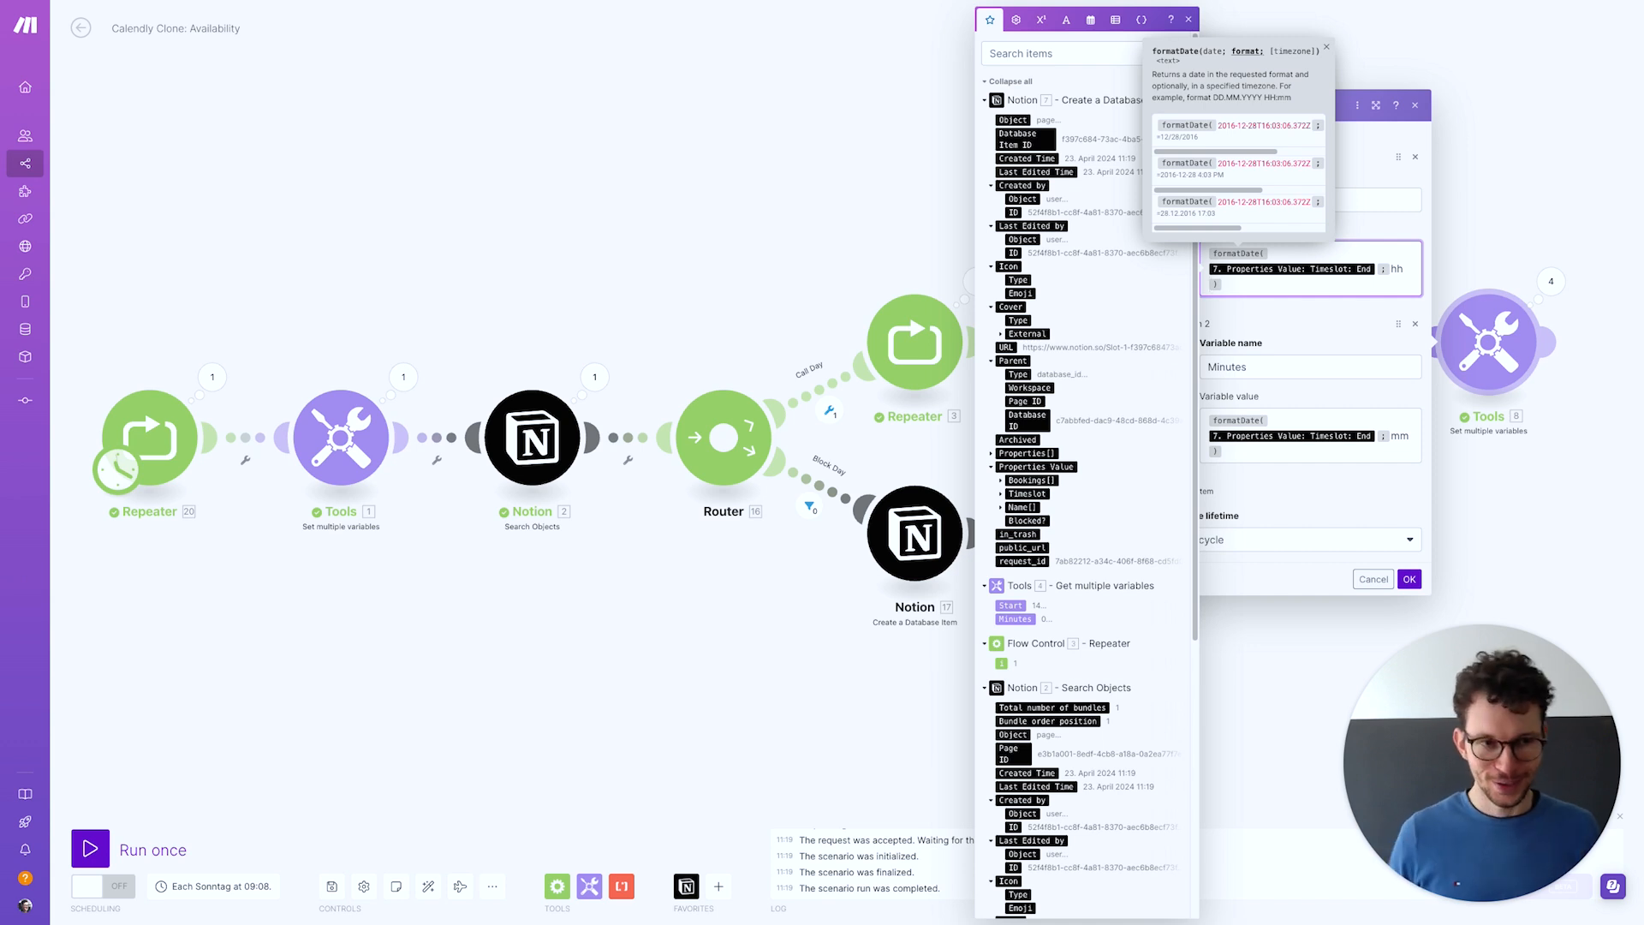
key(BackSpace)
key(BackSpace)
text(HH)
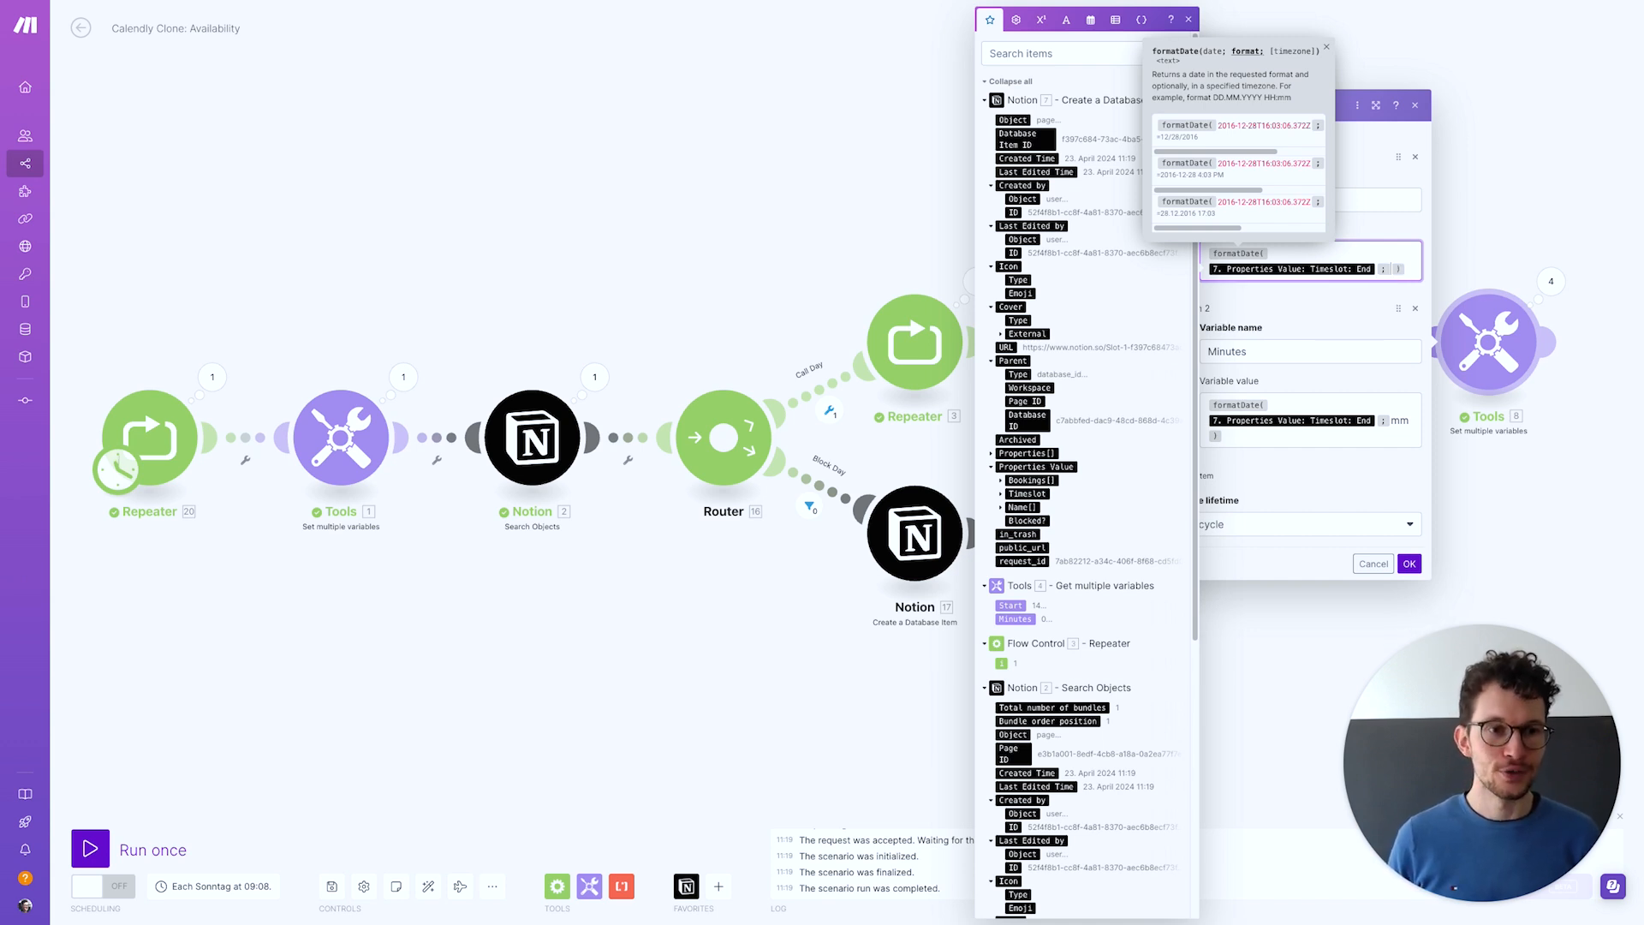
click(1409, 580)
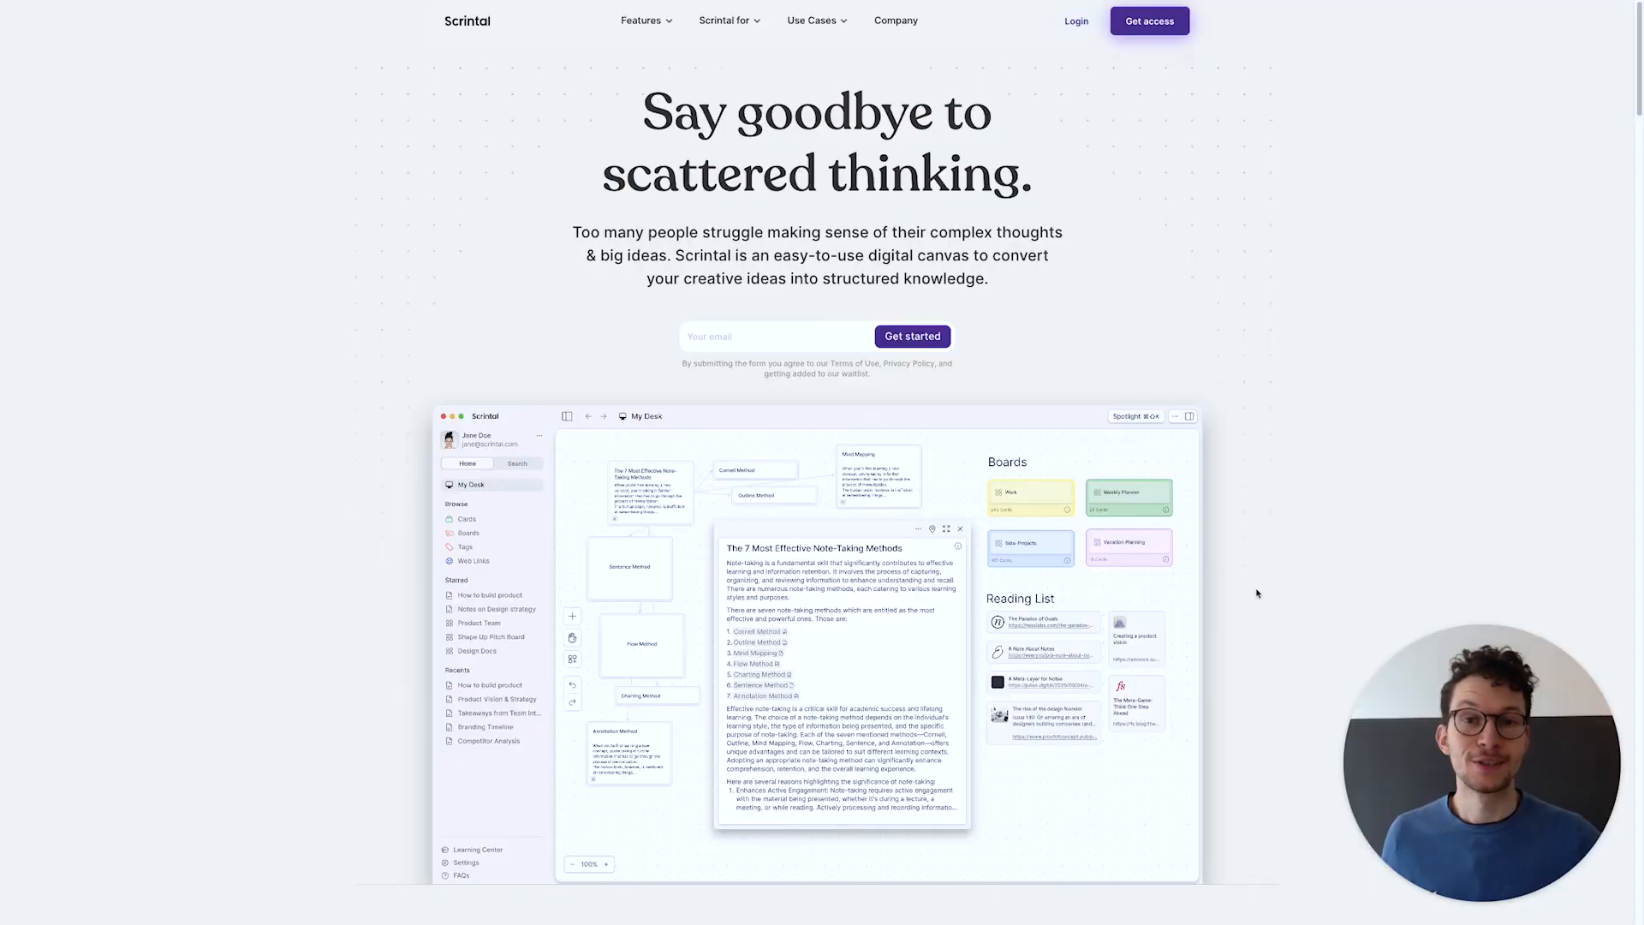
scroll(1257, 593, down, 4)
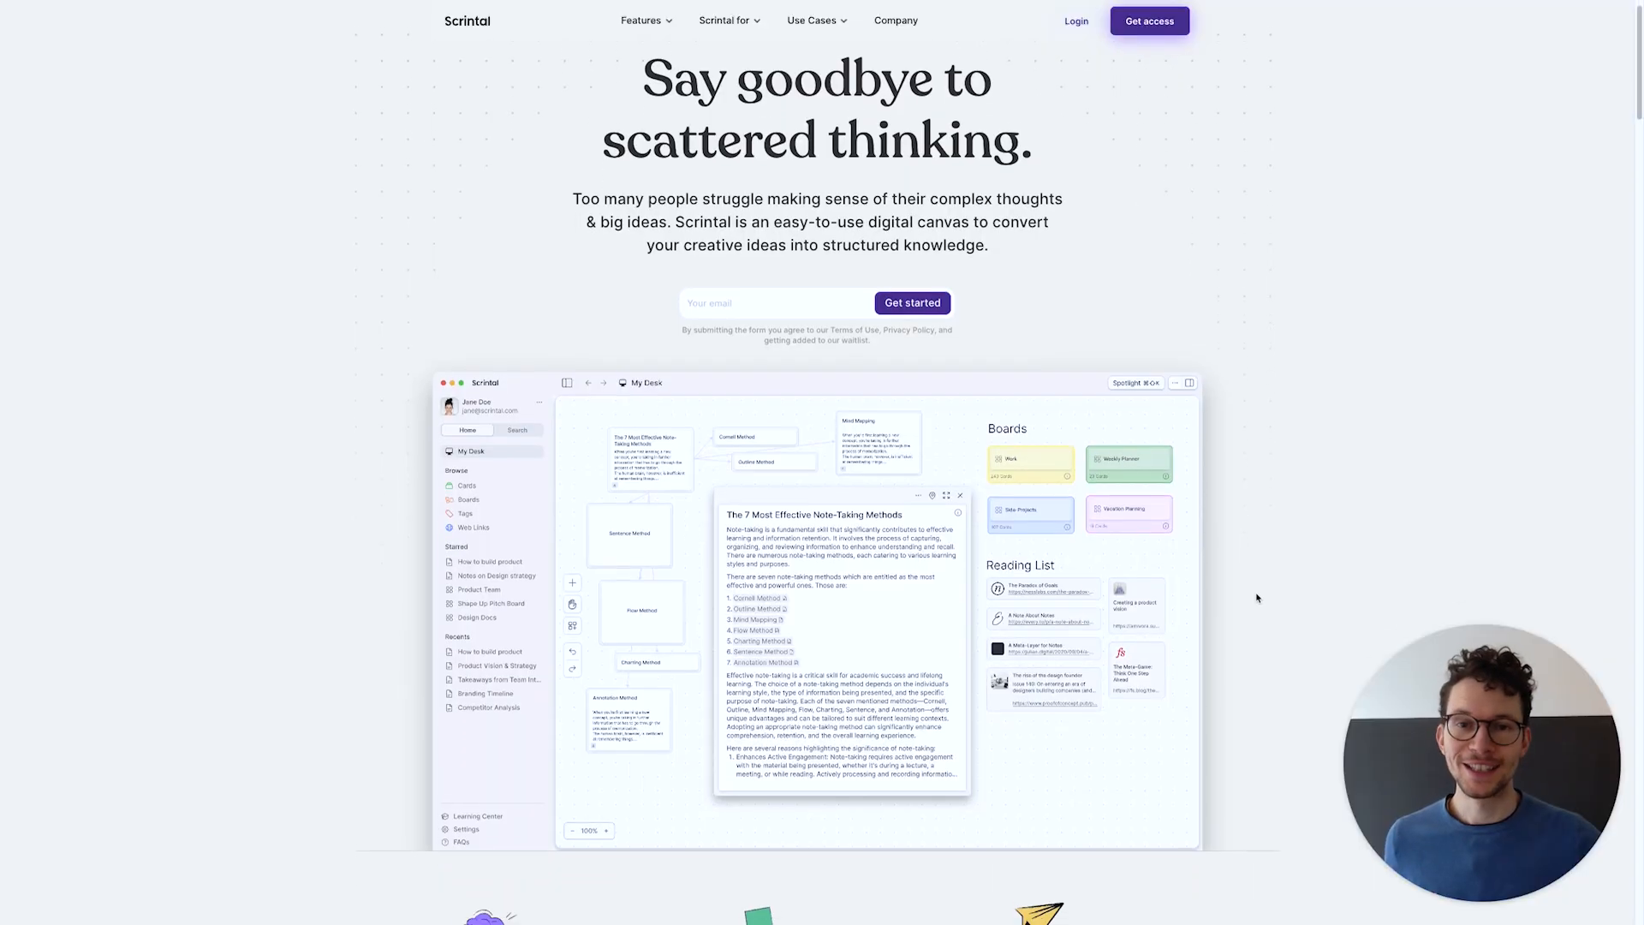
scroll(1256, 597, down, 3)
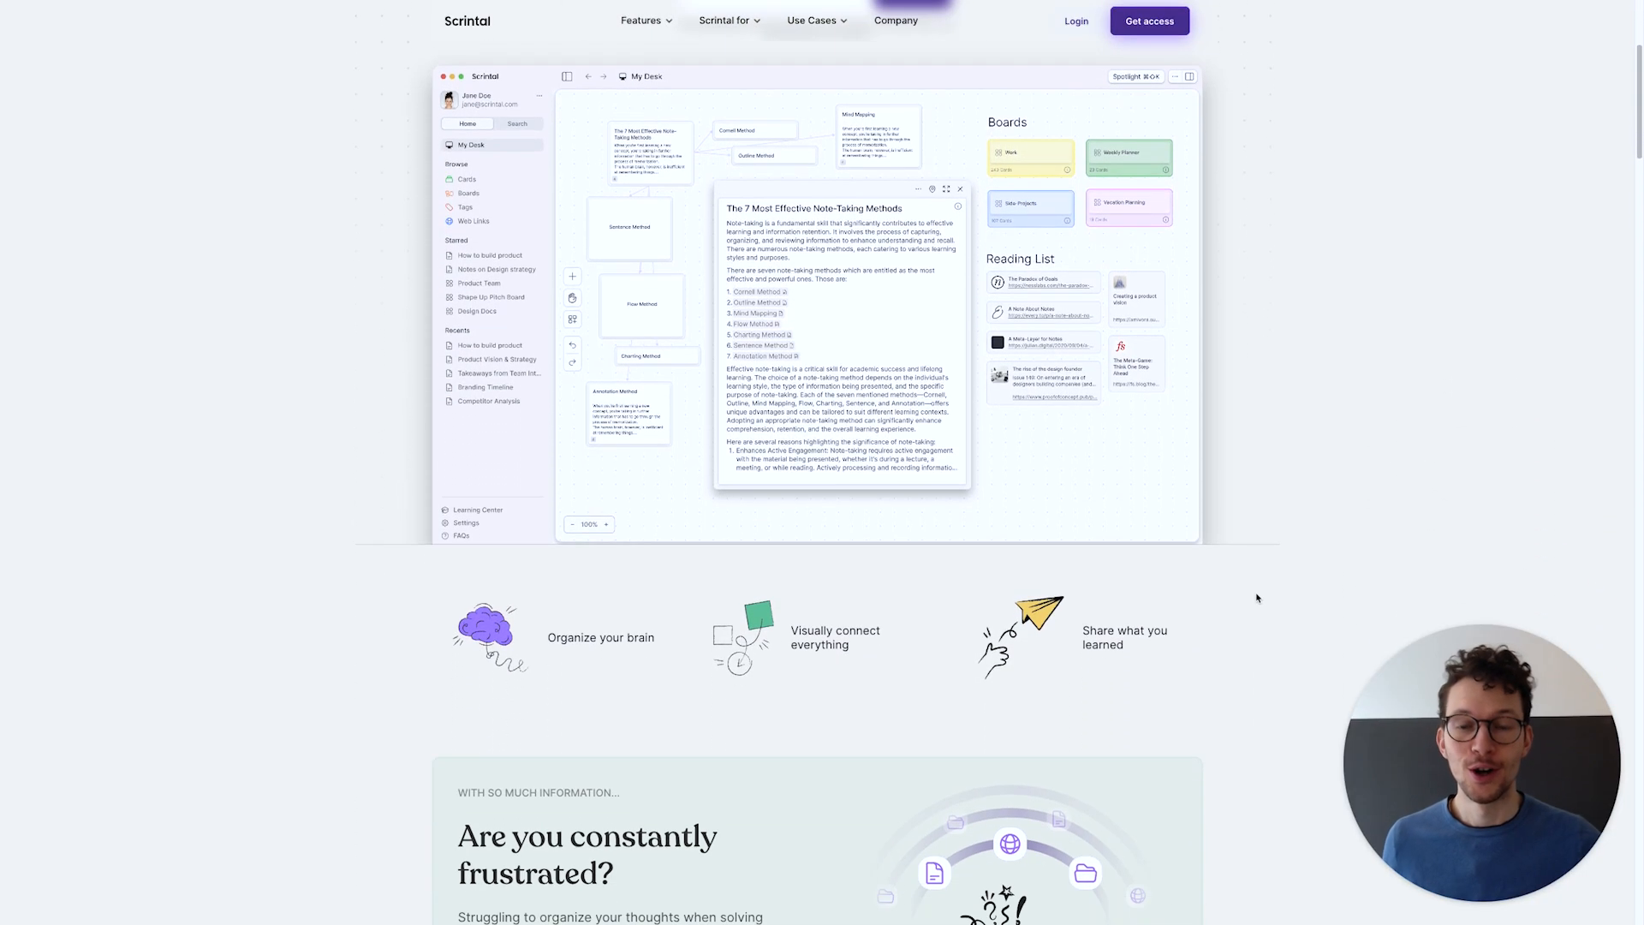
scroll(1256, 597, down, 6)
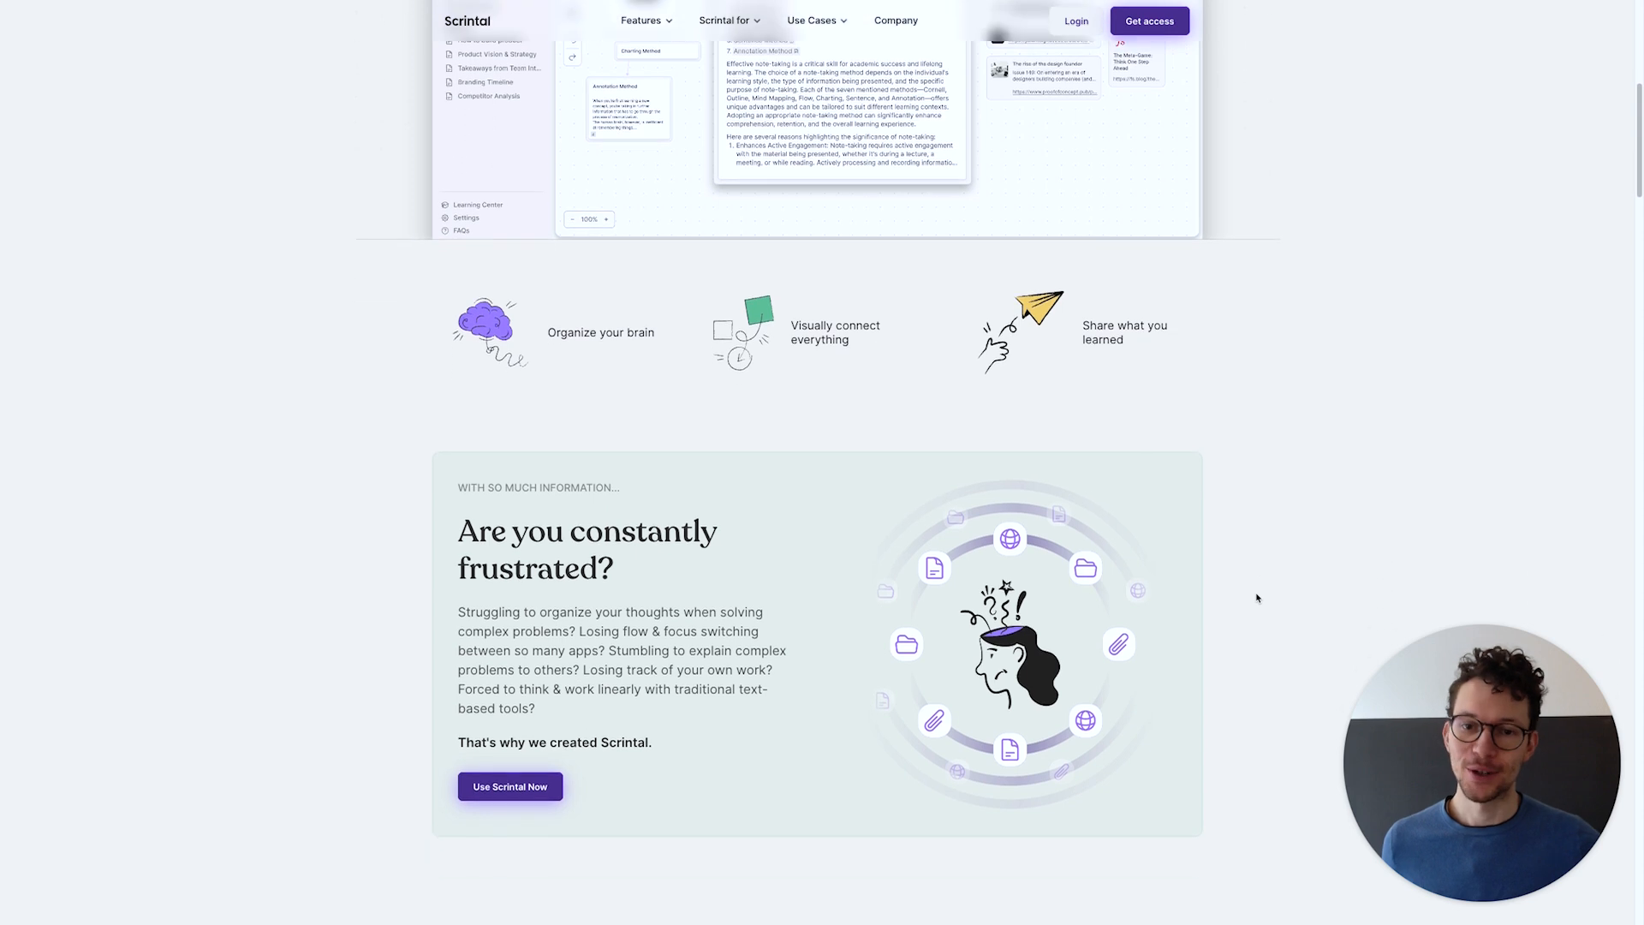
scroll(1256, 597, down, 6)
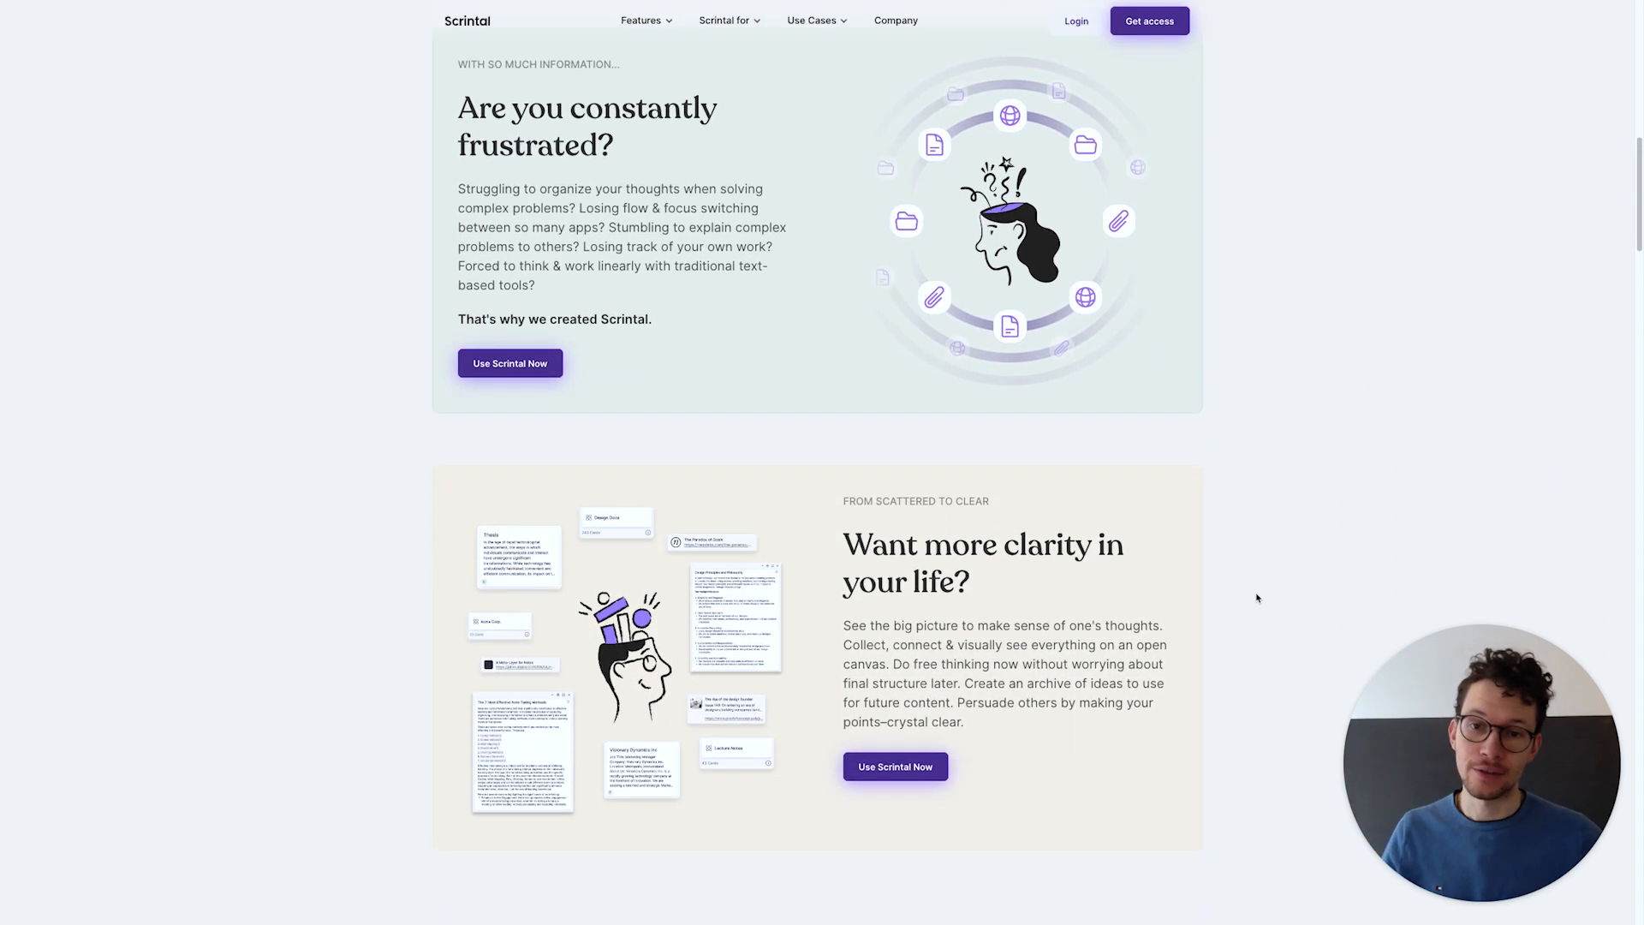
scroll(1257, 597, down, 2)
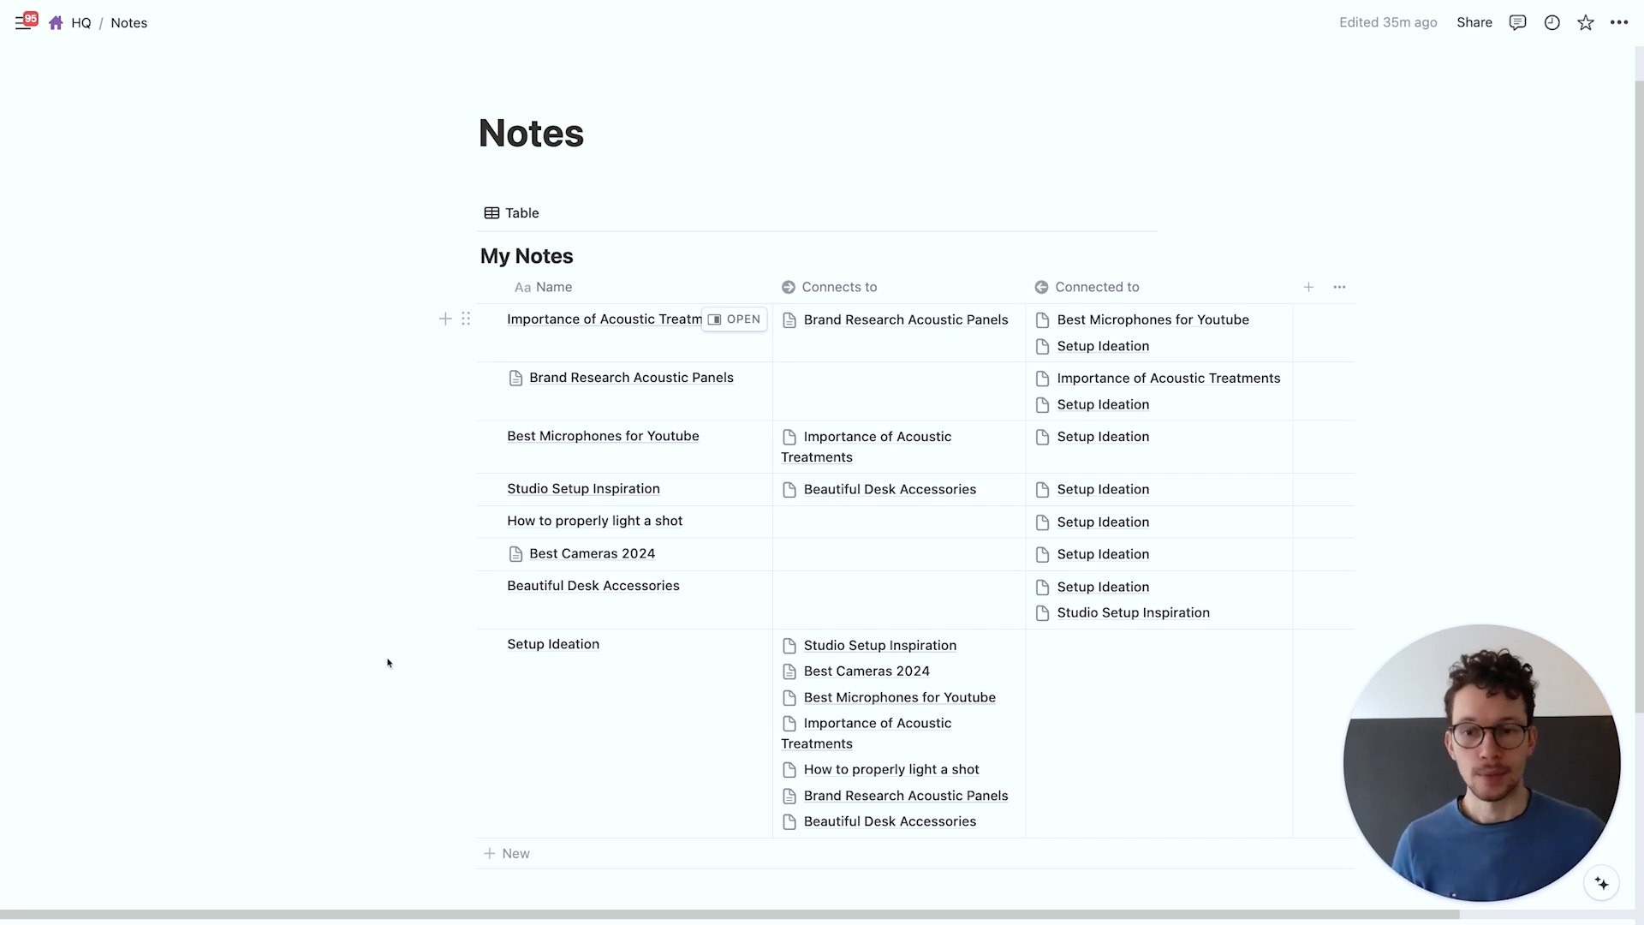
Switch from Notion's Notes table to the Scrintal Desk full-screen space
scroll(388, 663, down, 1)
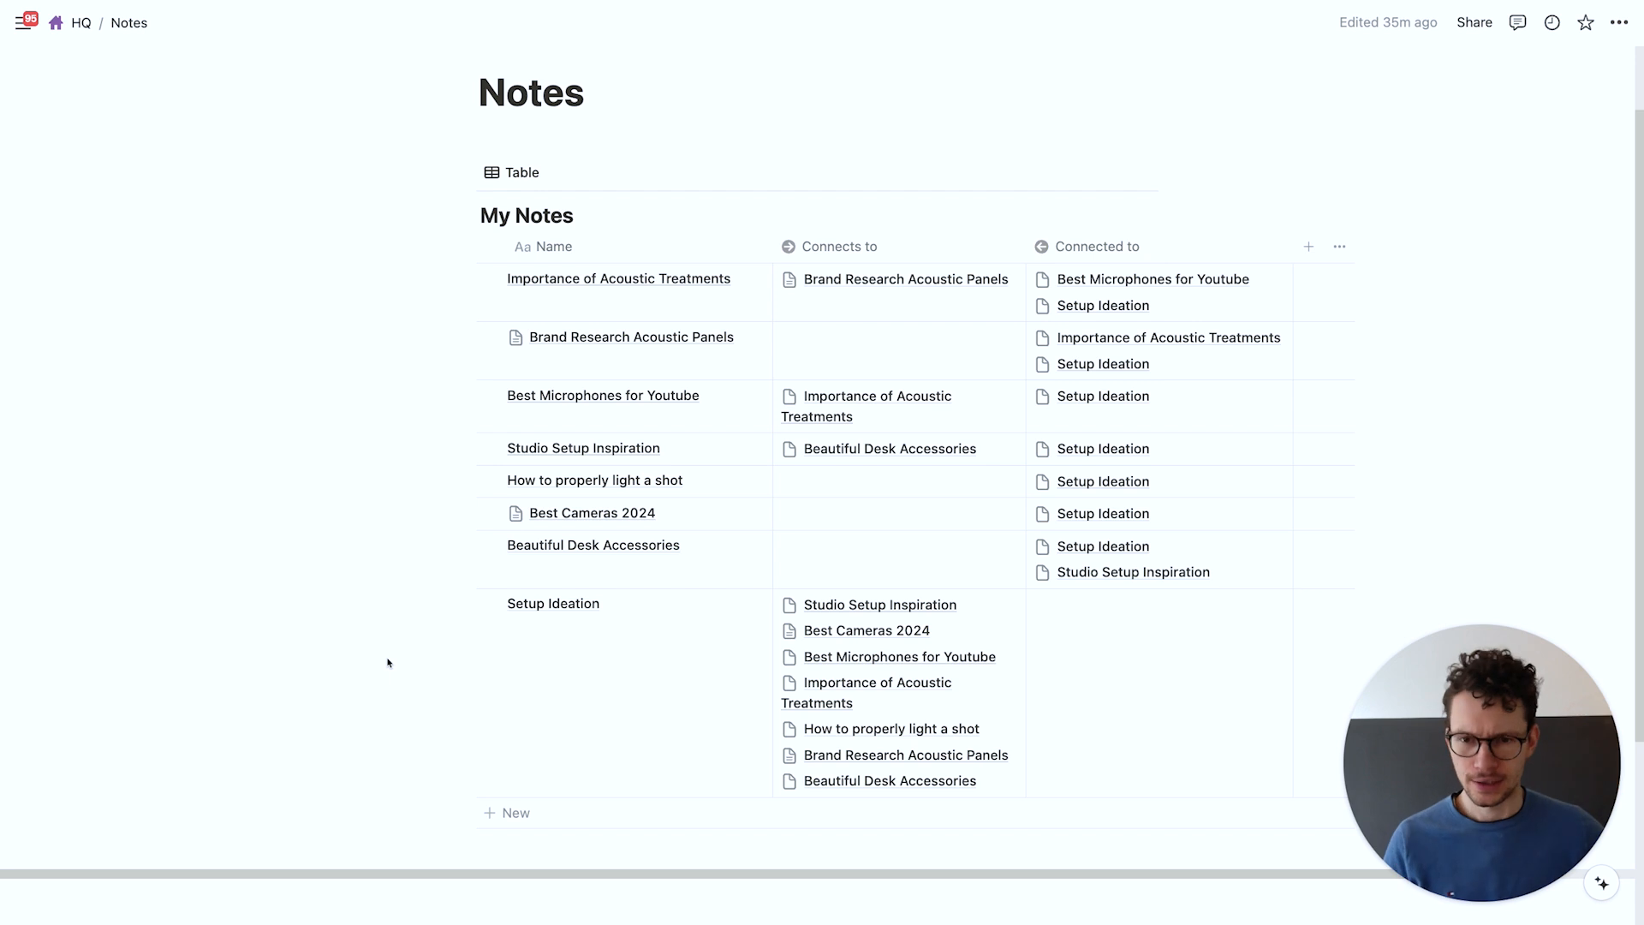
scroll(388, 663, down, 1)
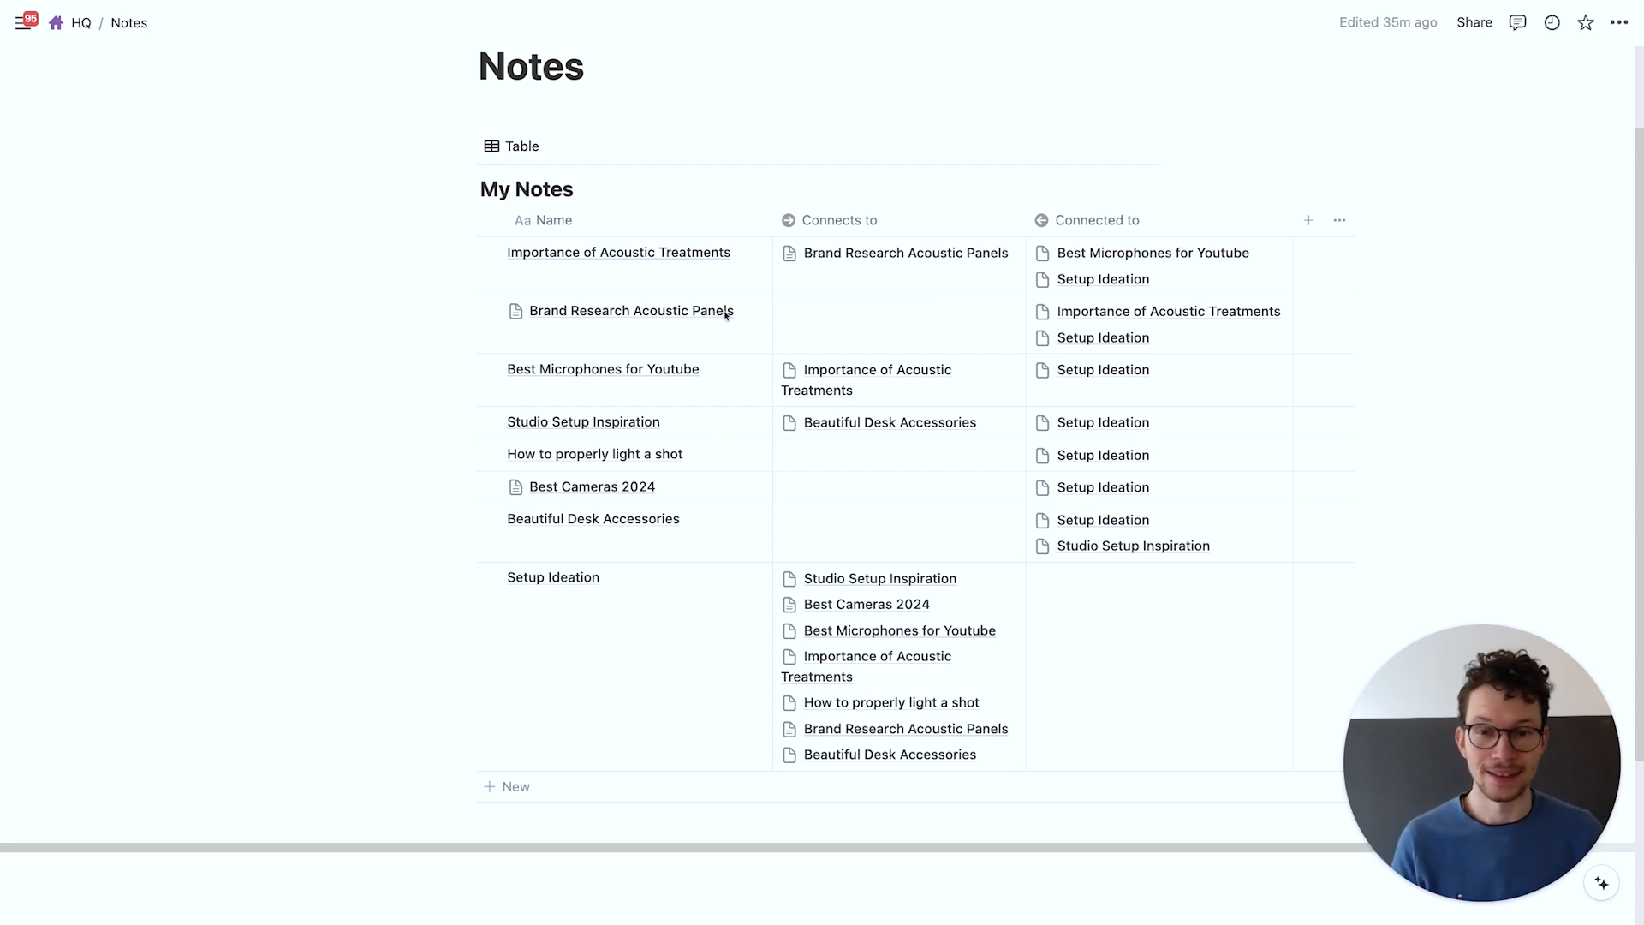
key(ctrl+Left)
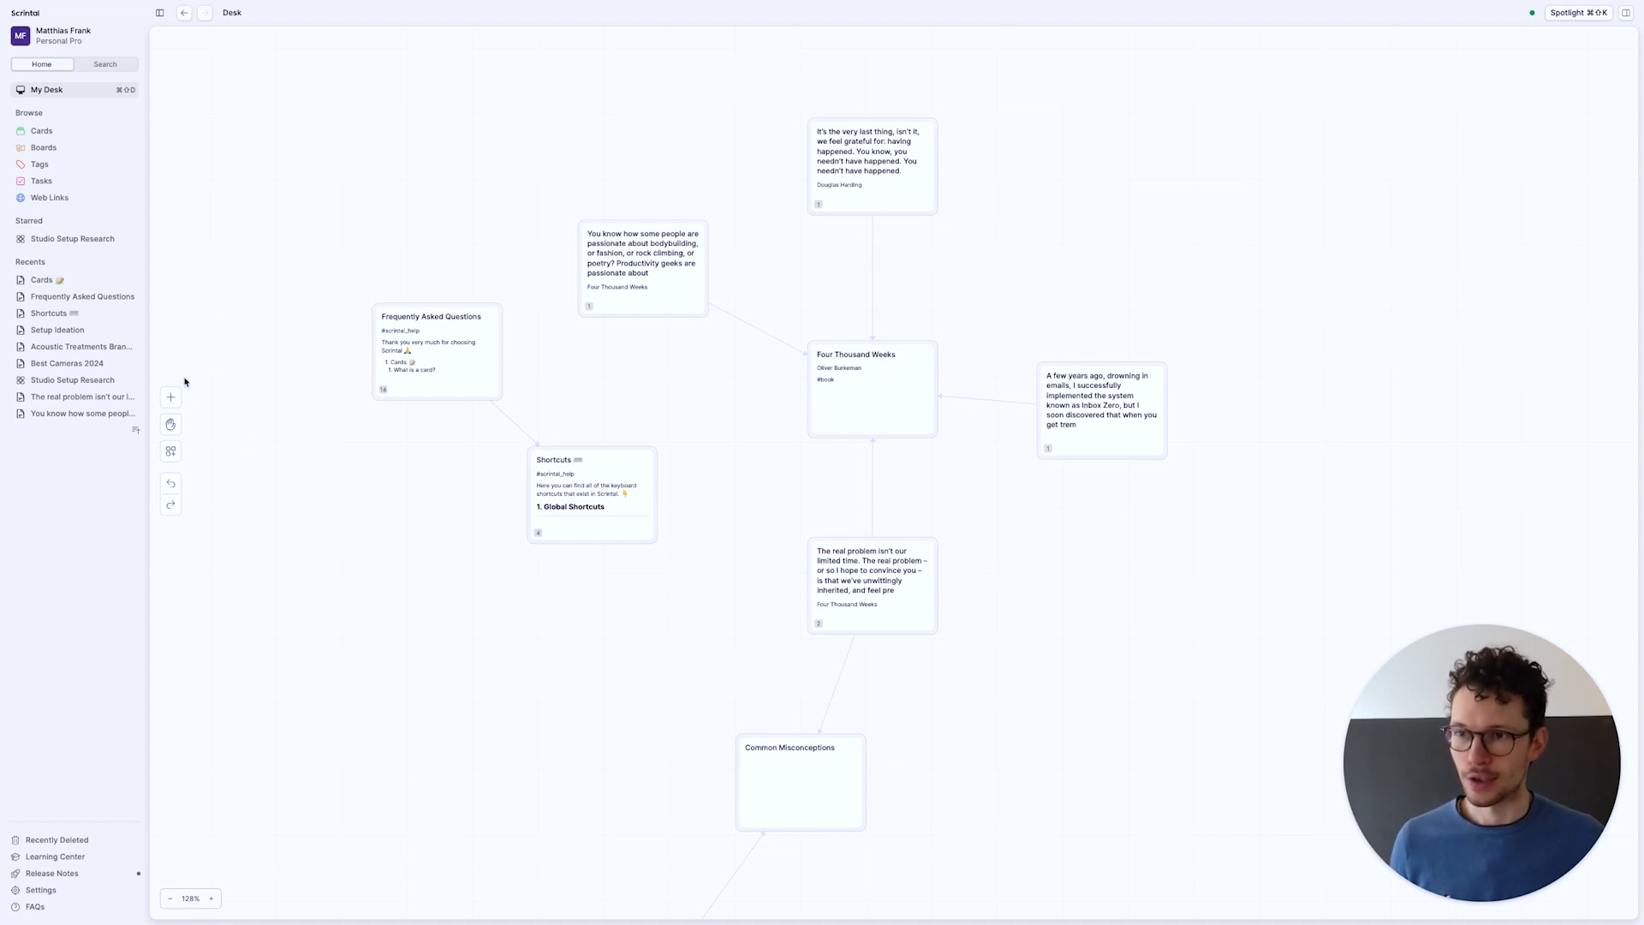
click(99, 239)
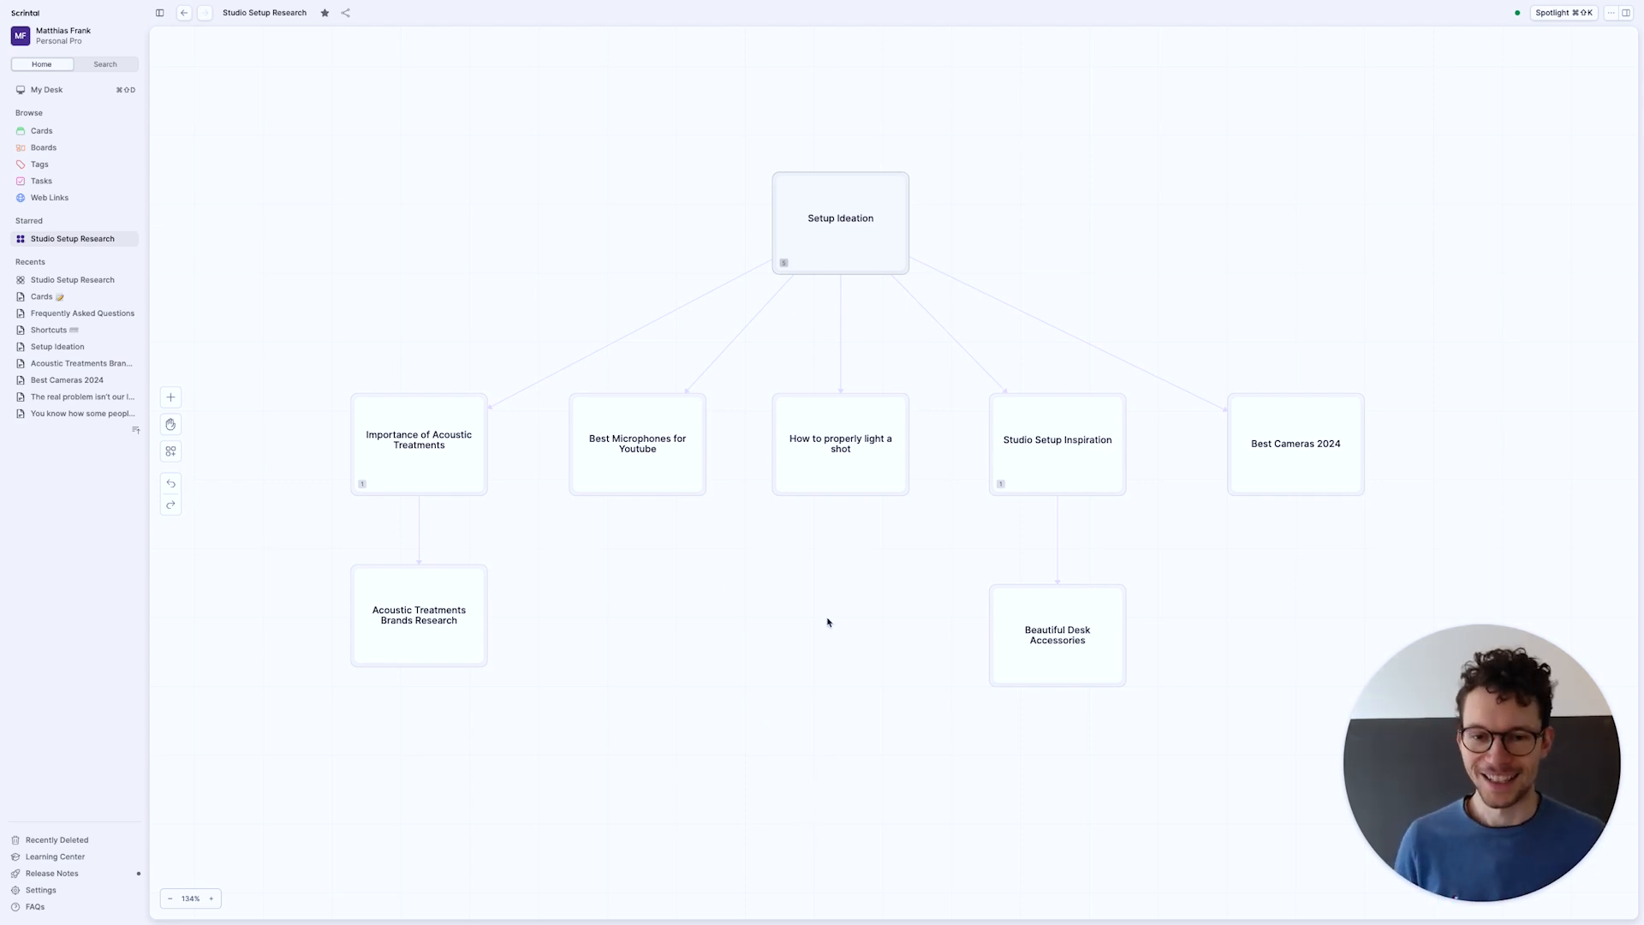
scroll(827, 623, down, 10)
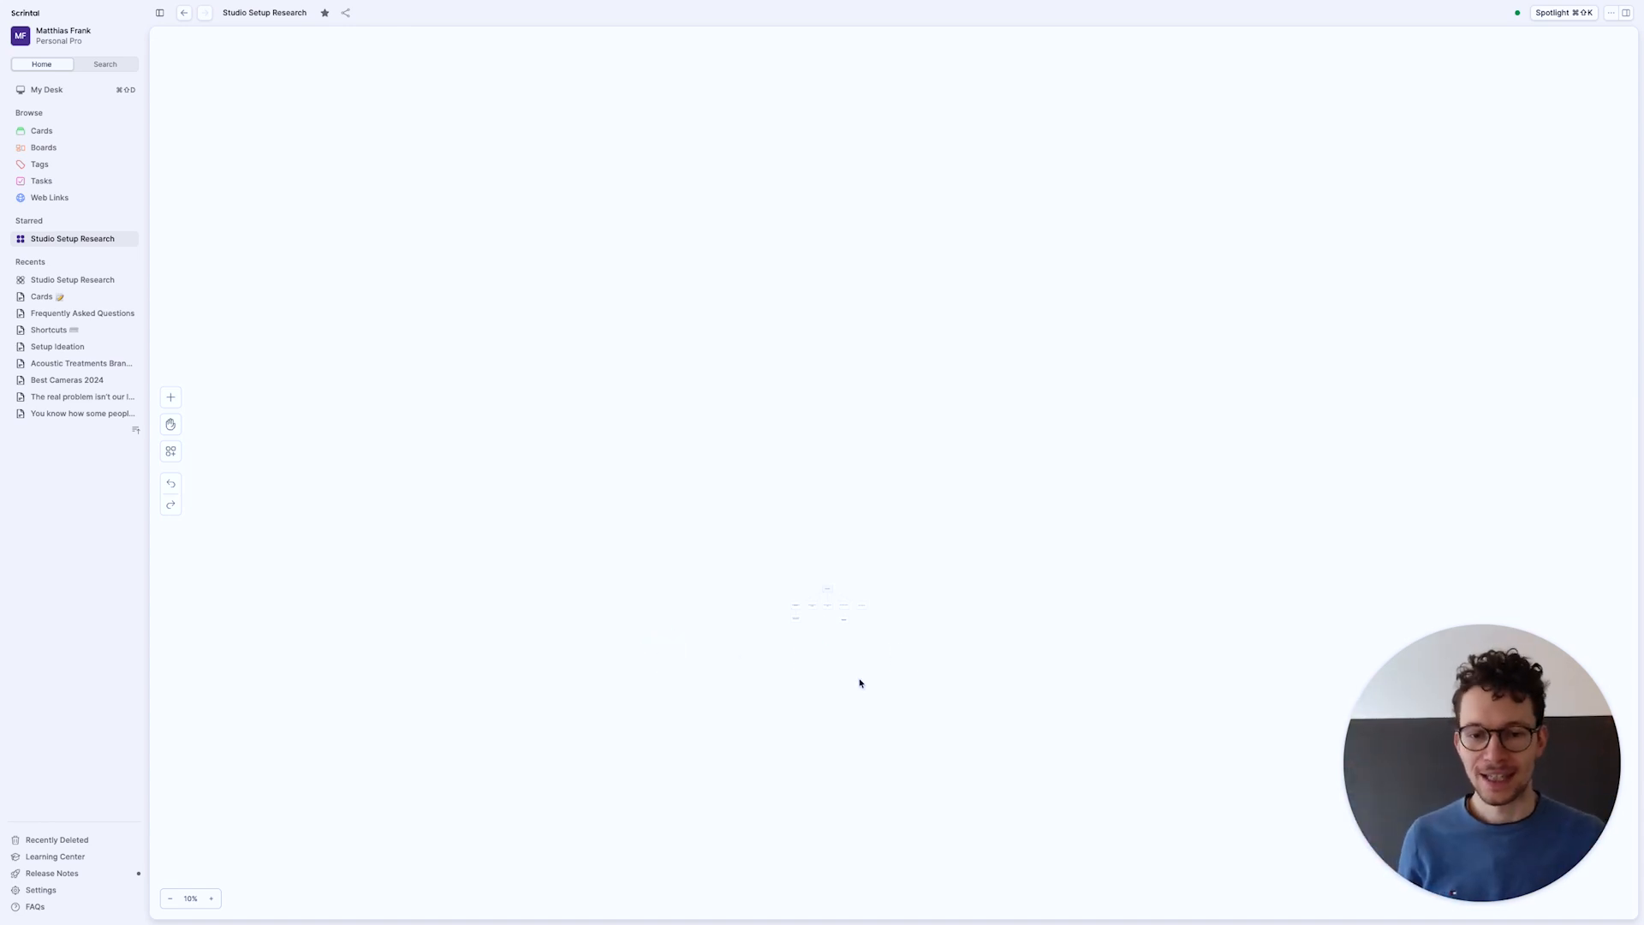
scroll(860, 683, up, 10)
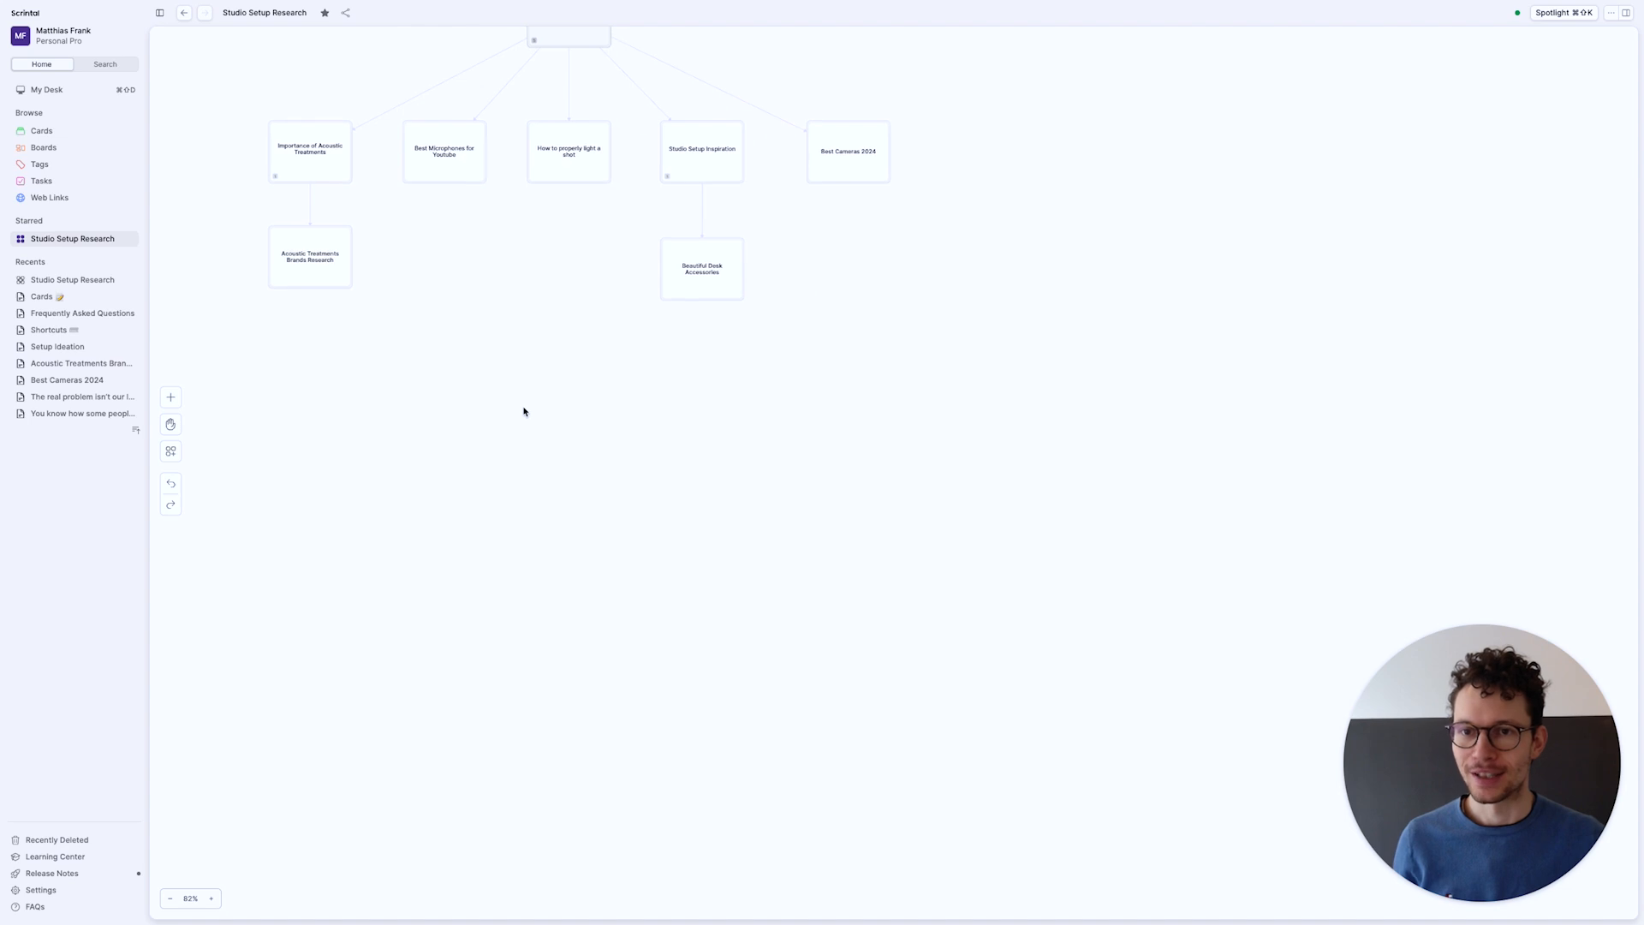
scroll(524, 409, up, 3)
scroll(524, 409, down, 5)
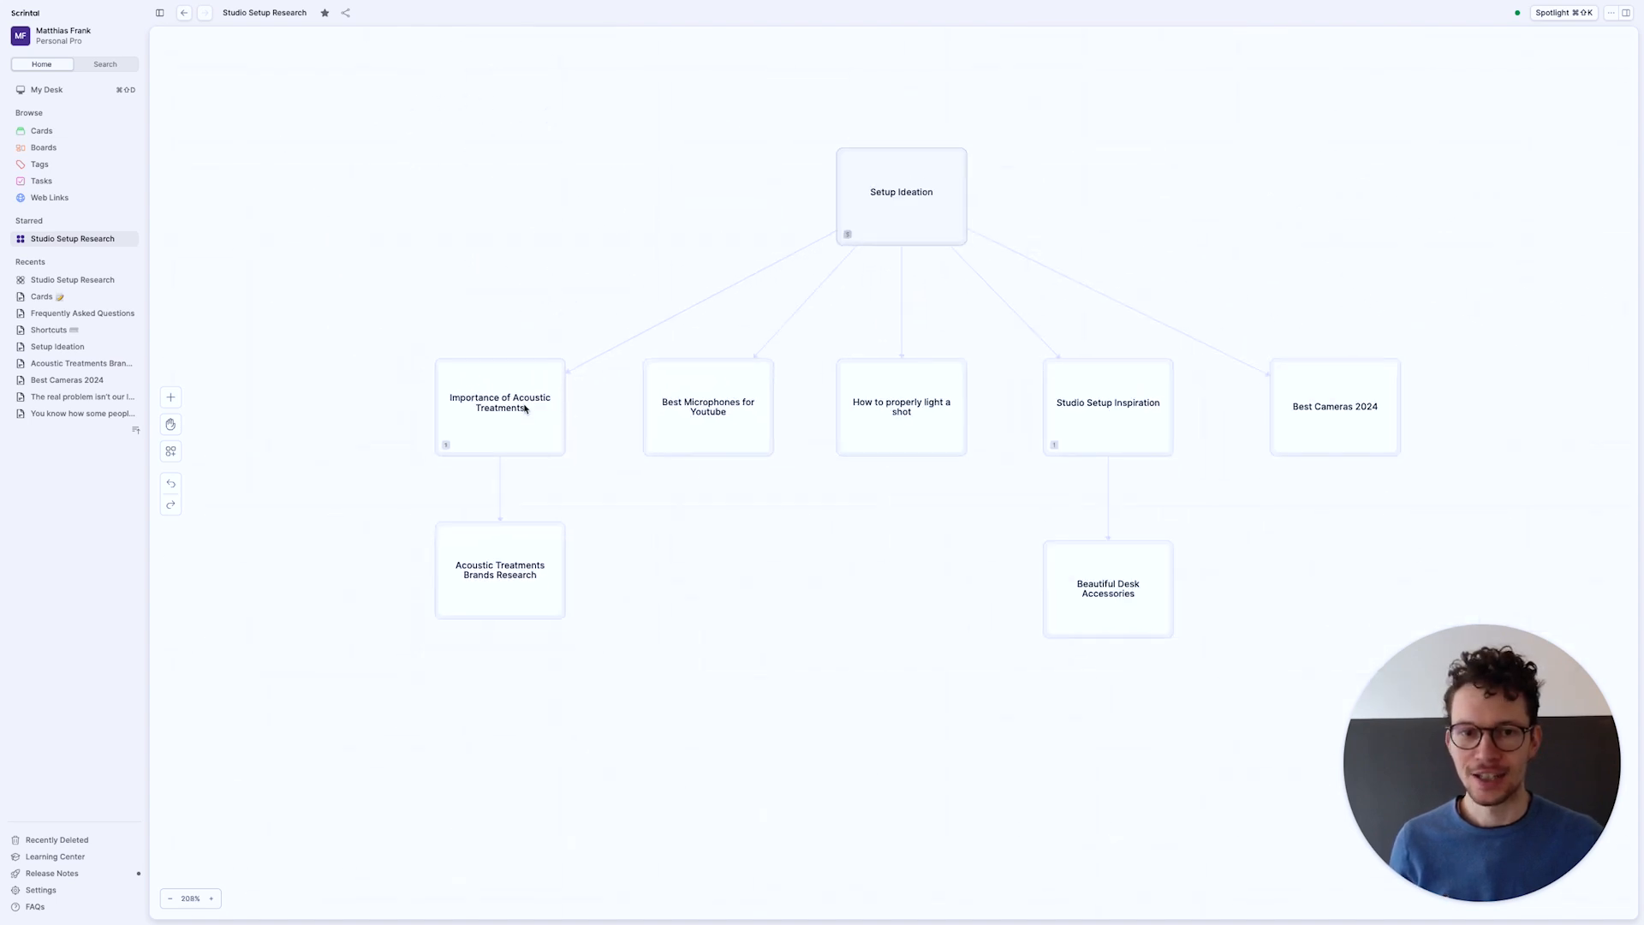
click(47, 90)
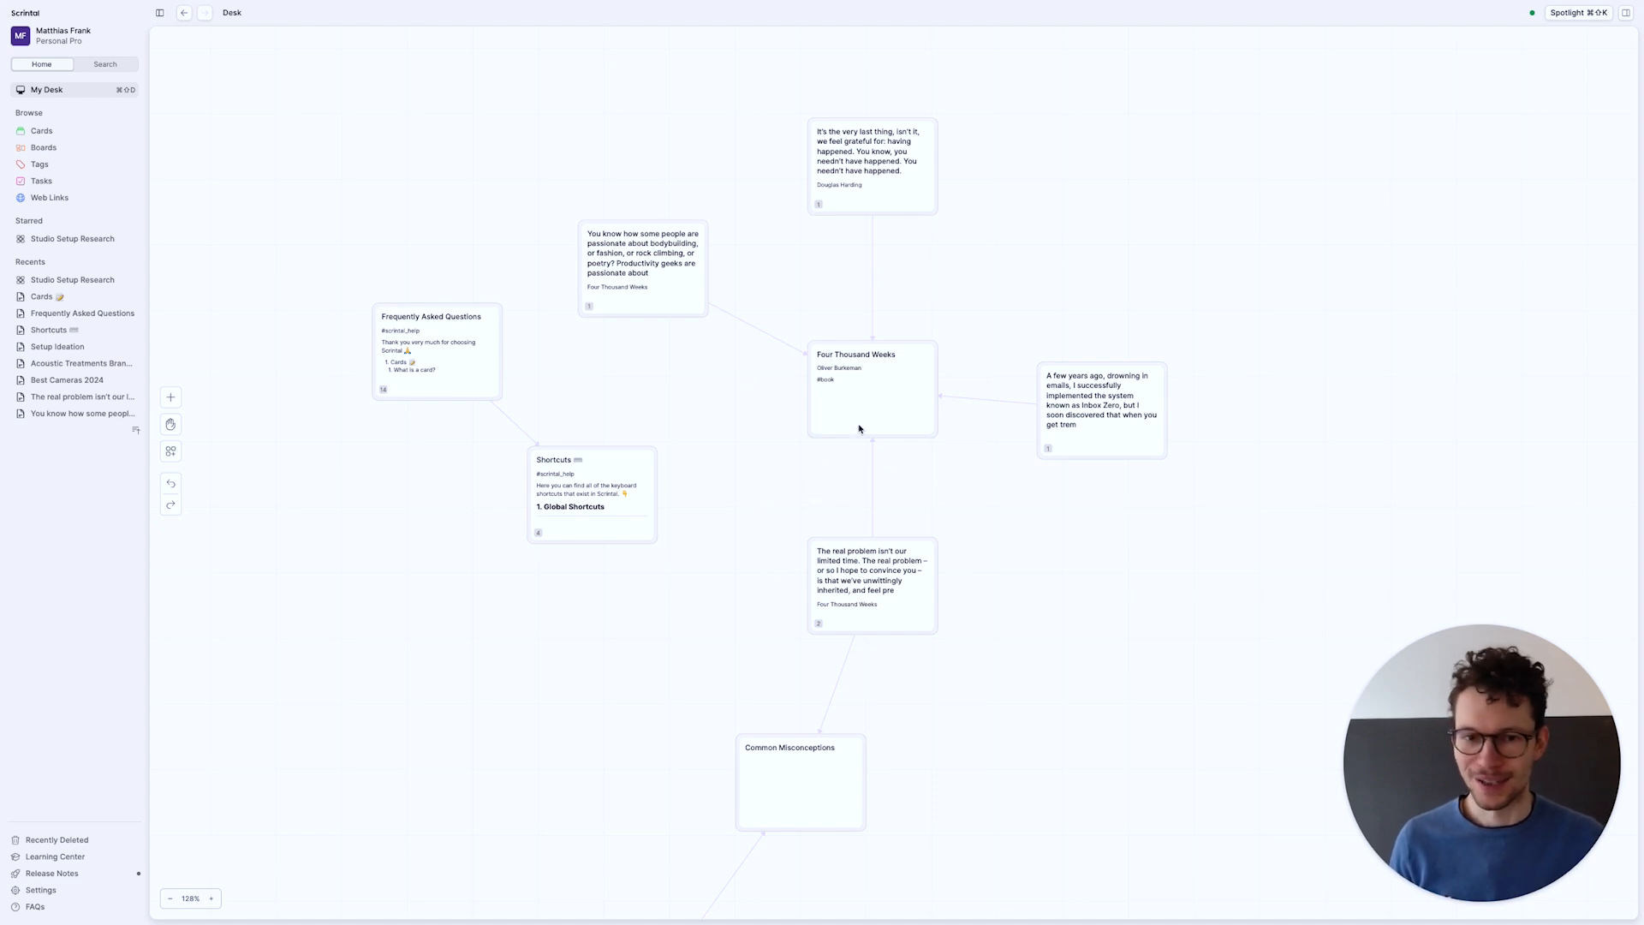
click(590, 488)
scroll(675, 545, down, 15)
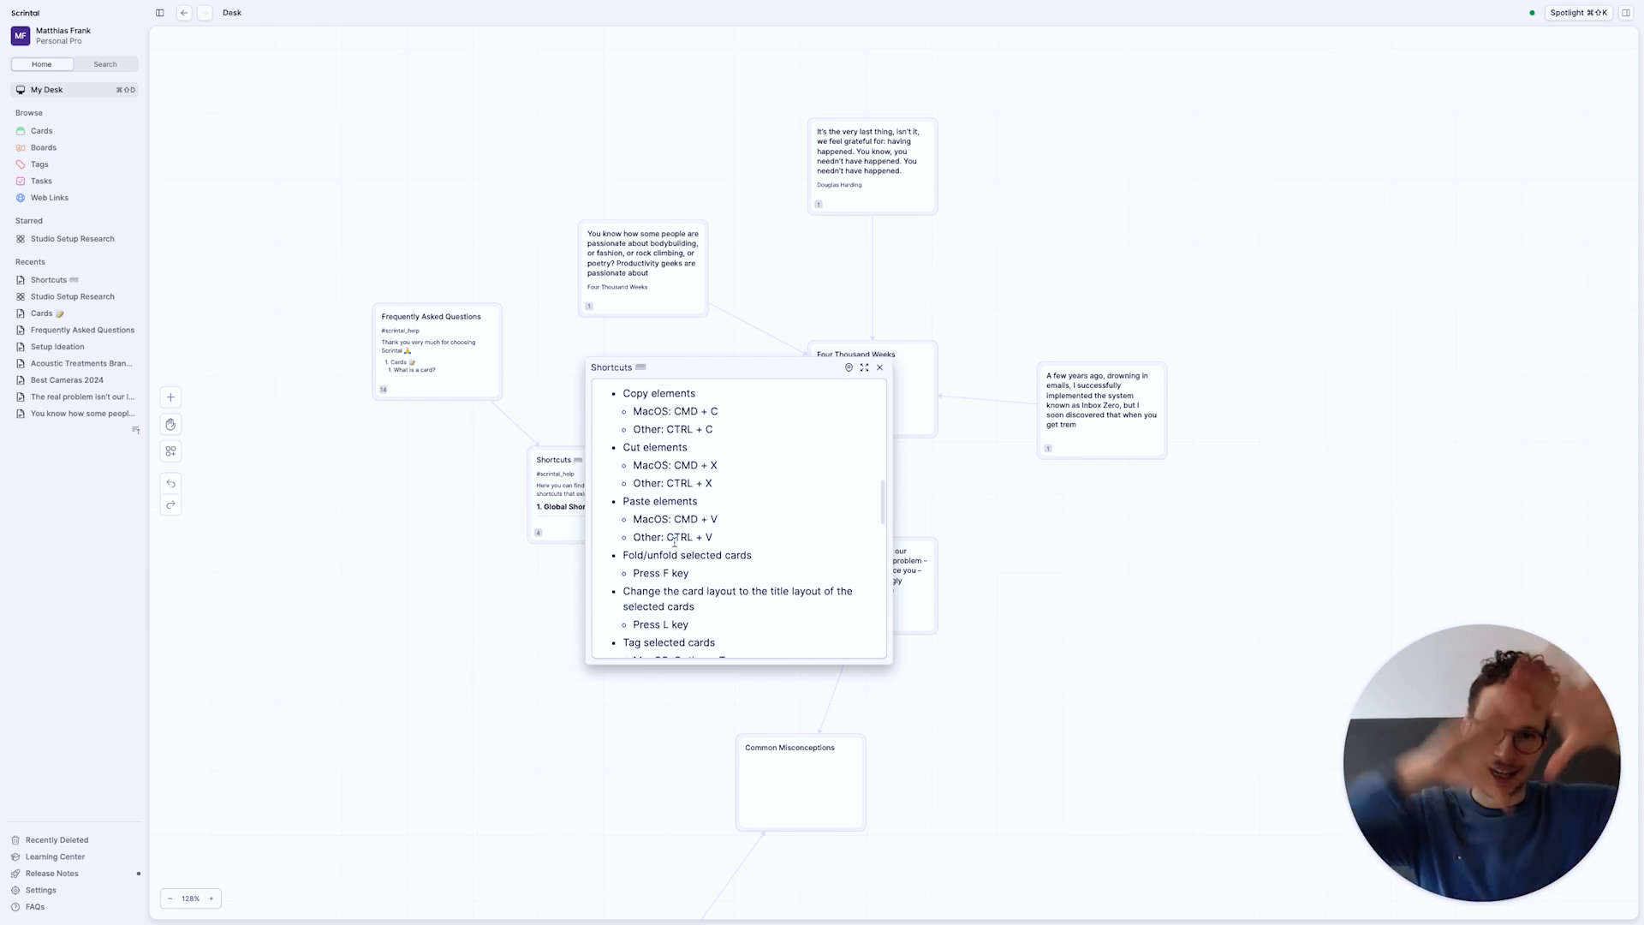
click(444, 337)
drag(438, 509, 294, 691)
drag(718, 514, 719, 691)
scroll(627, 625, down, 10)
click(742, 725)
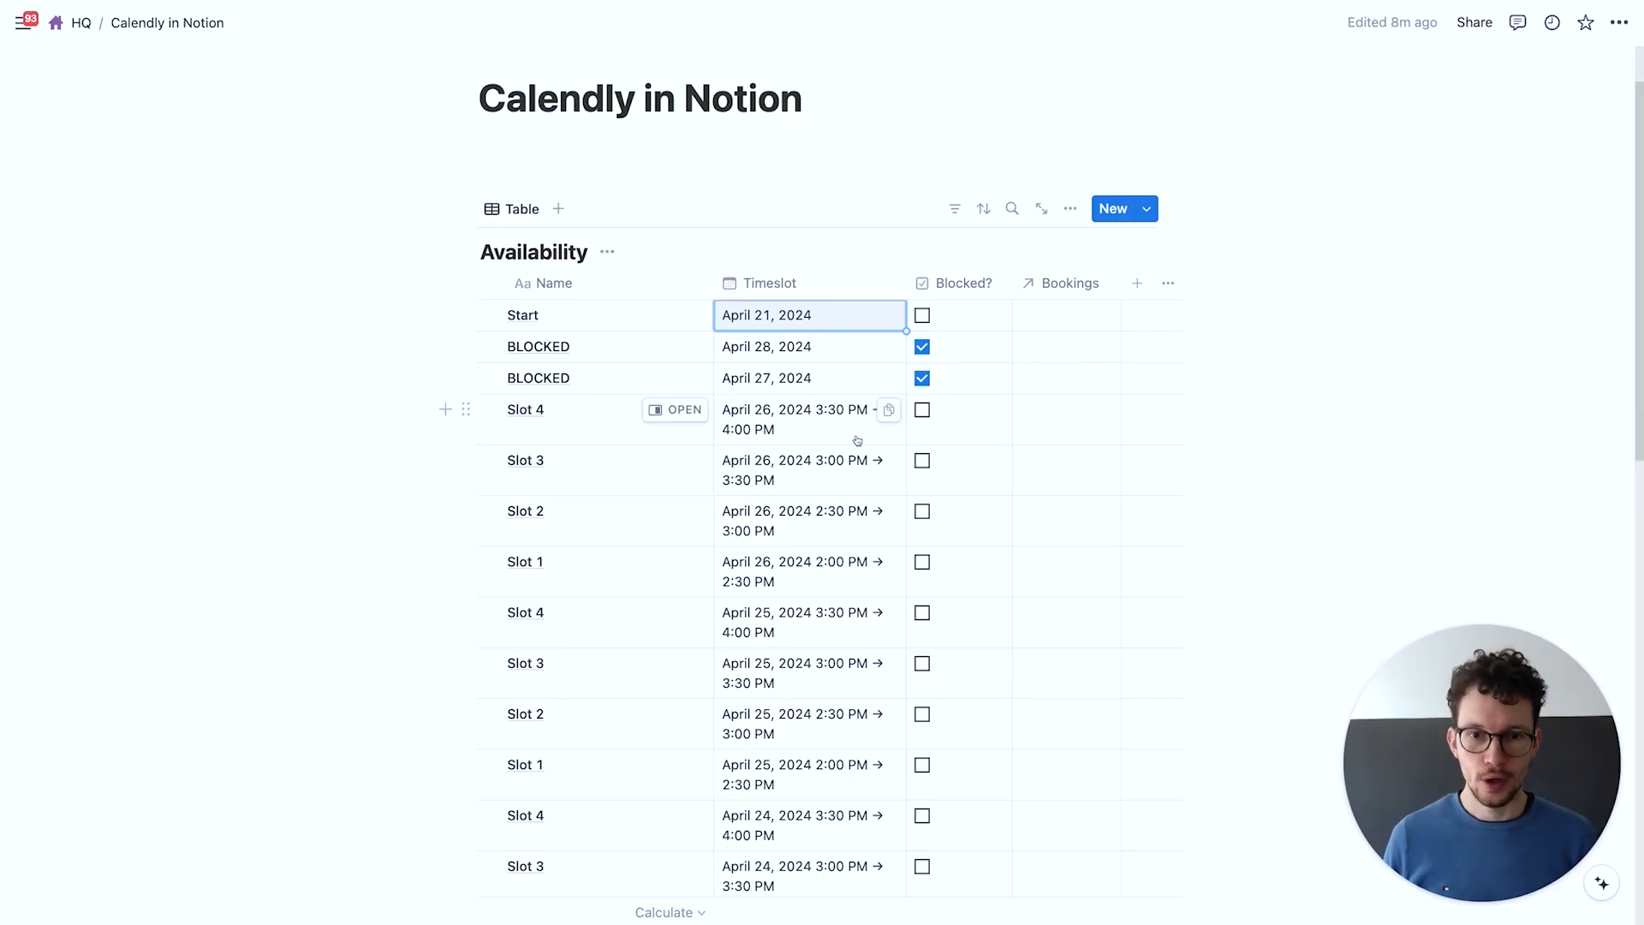
Add a Formula property named 'Display: Time' to Availability and open its editor
click(1139, 285)
text(form)
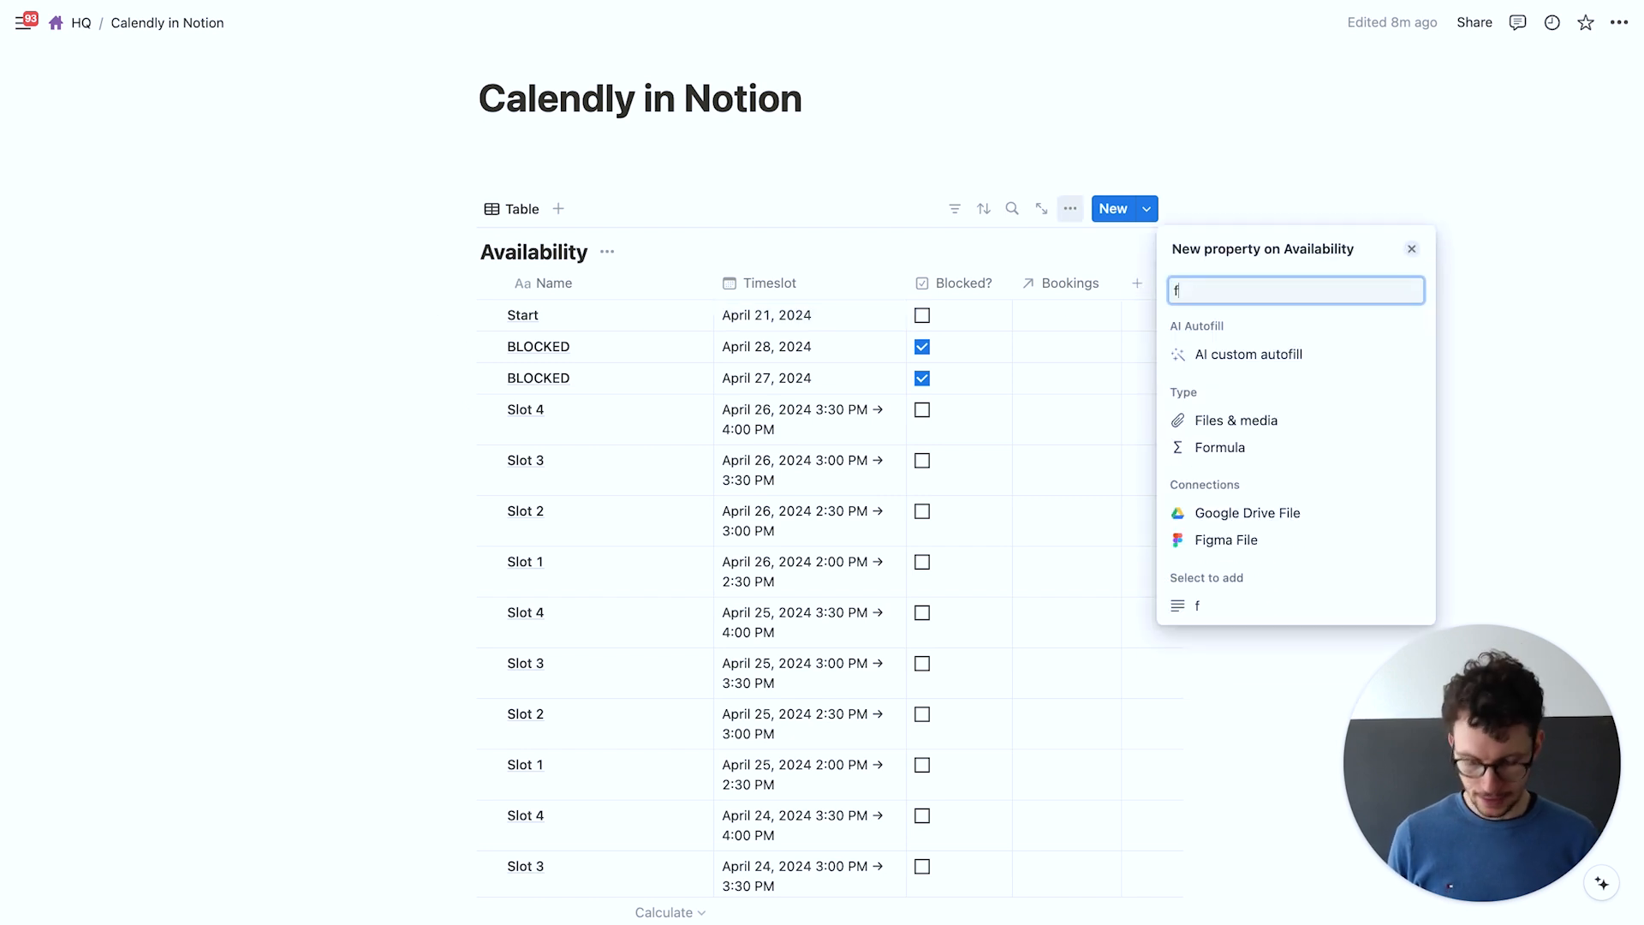
key(Return)
key(super+a)
text(Disp)
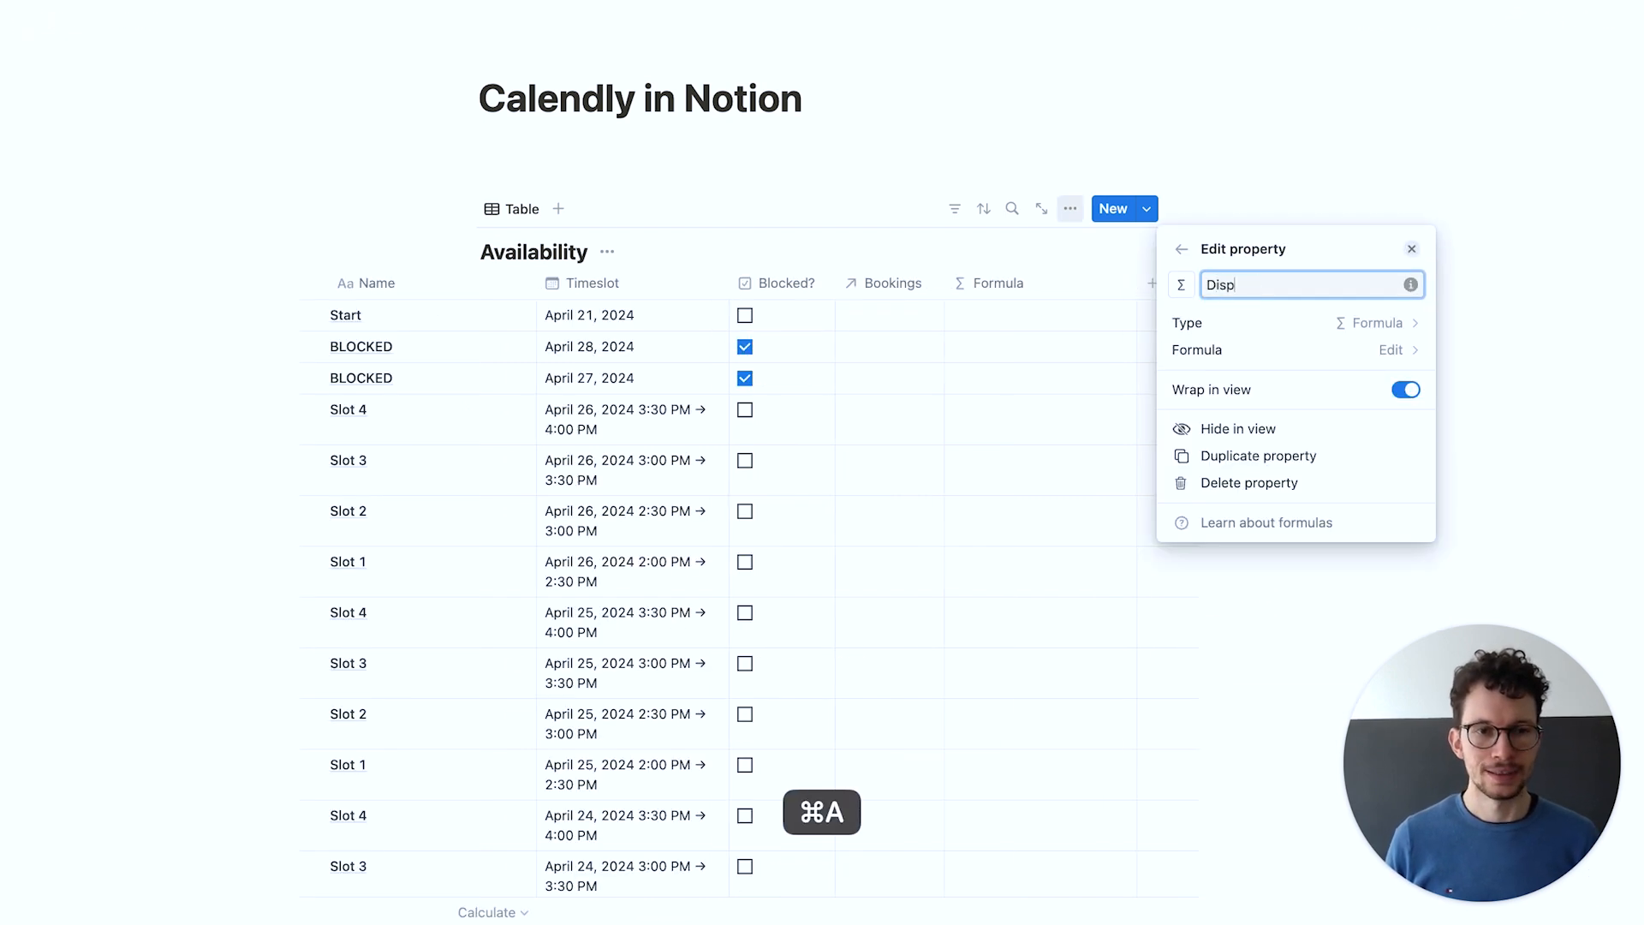
text(lay: Time)
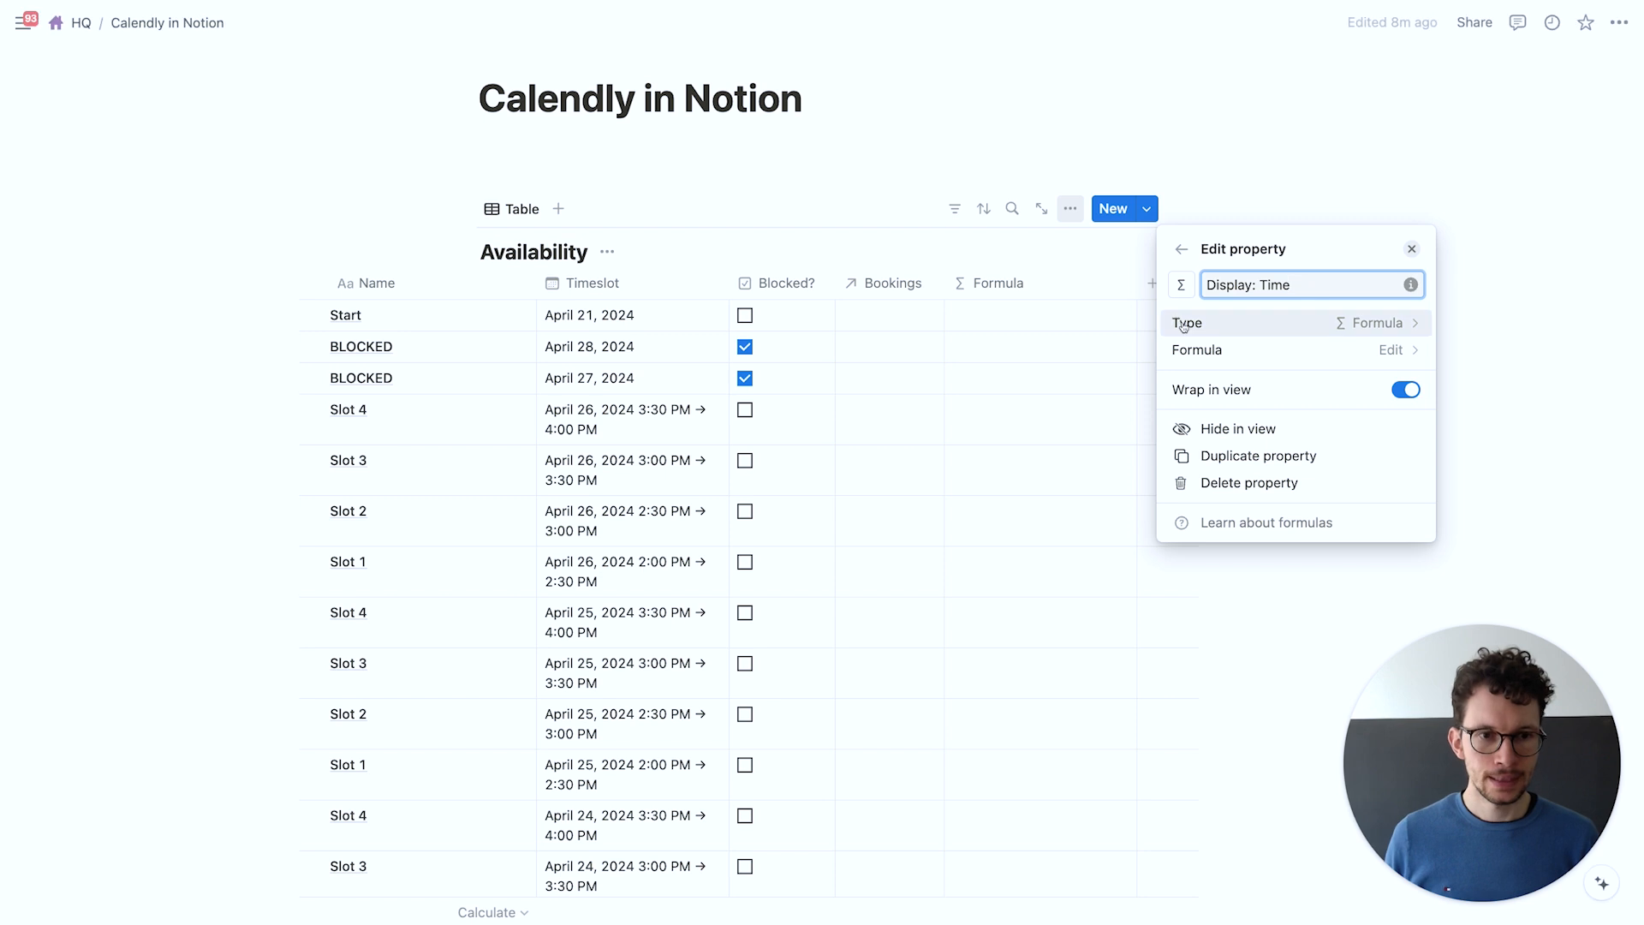
click(1216, 349)
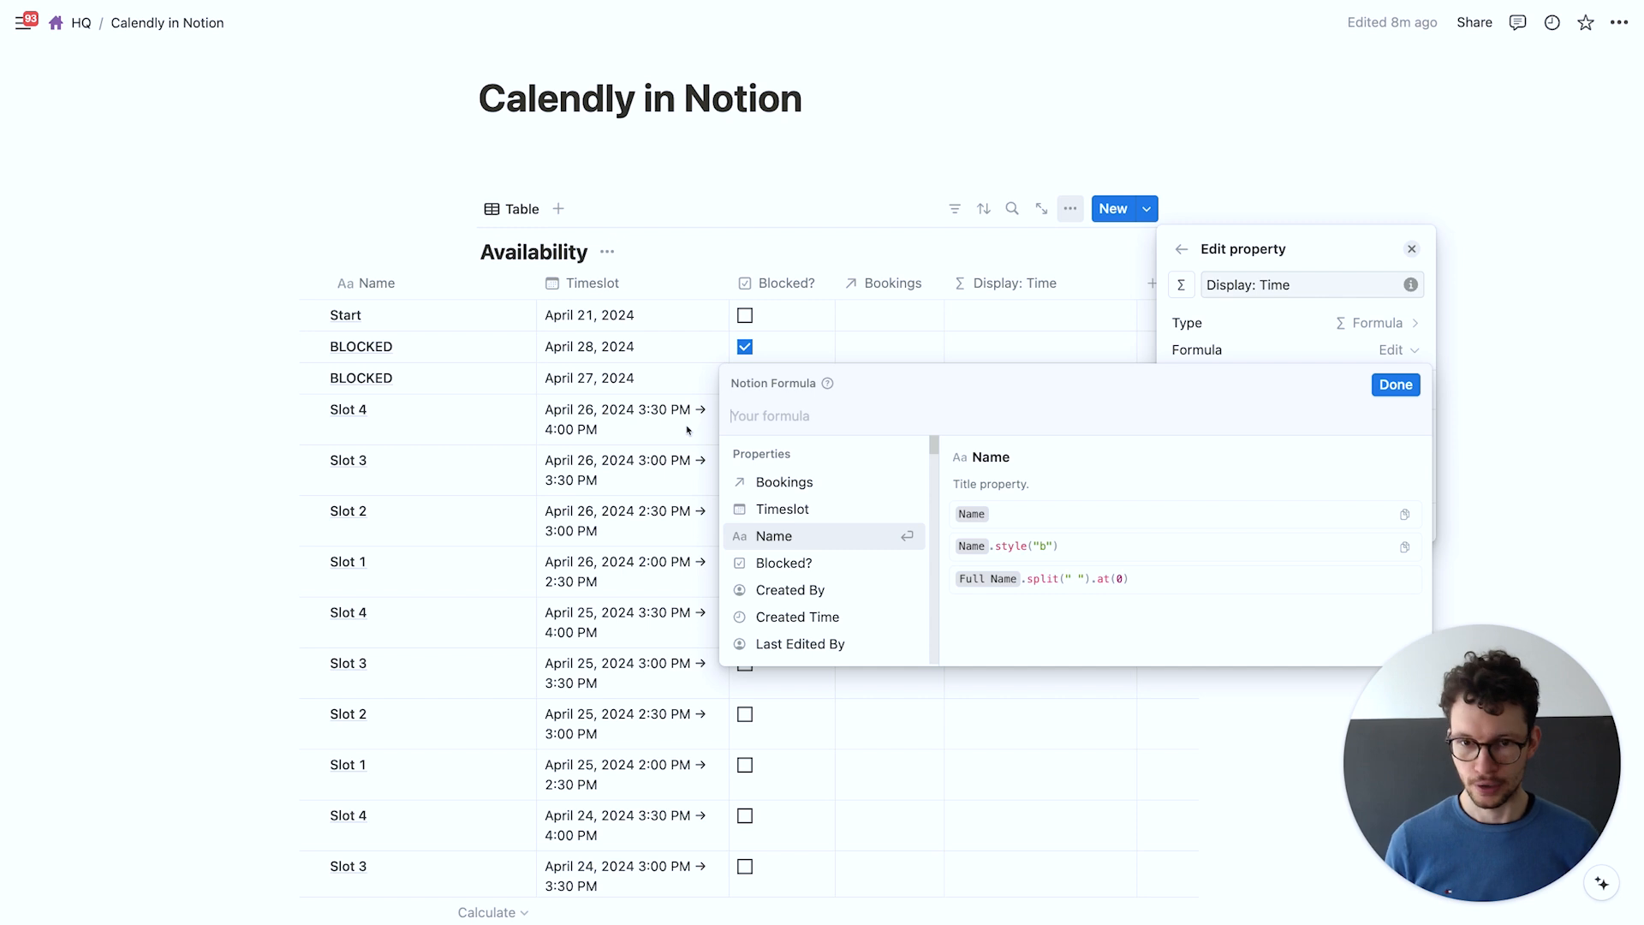
Begin the formula with dateStart(Timeslot).formatDate for the slot's start time
text(date)
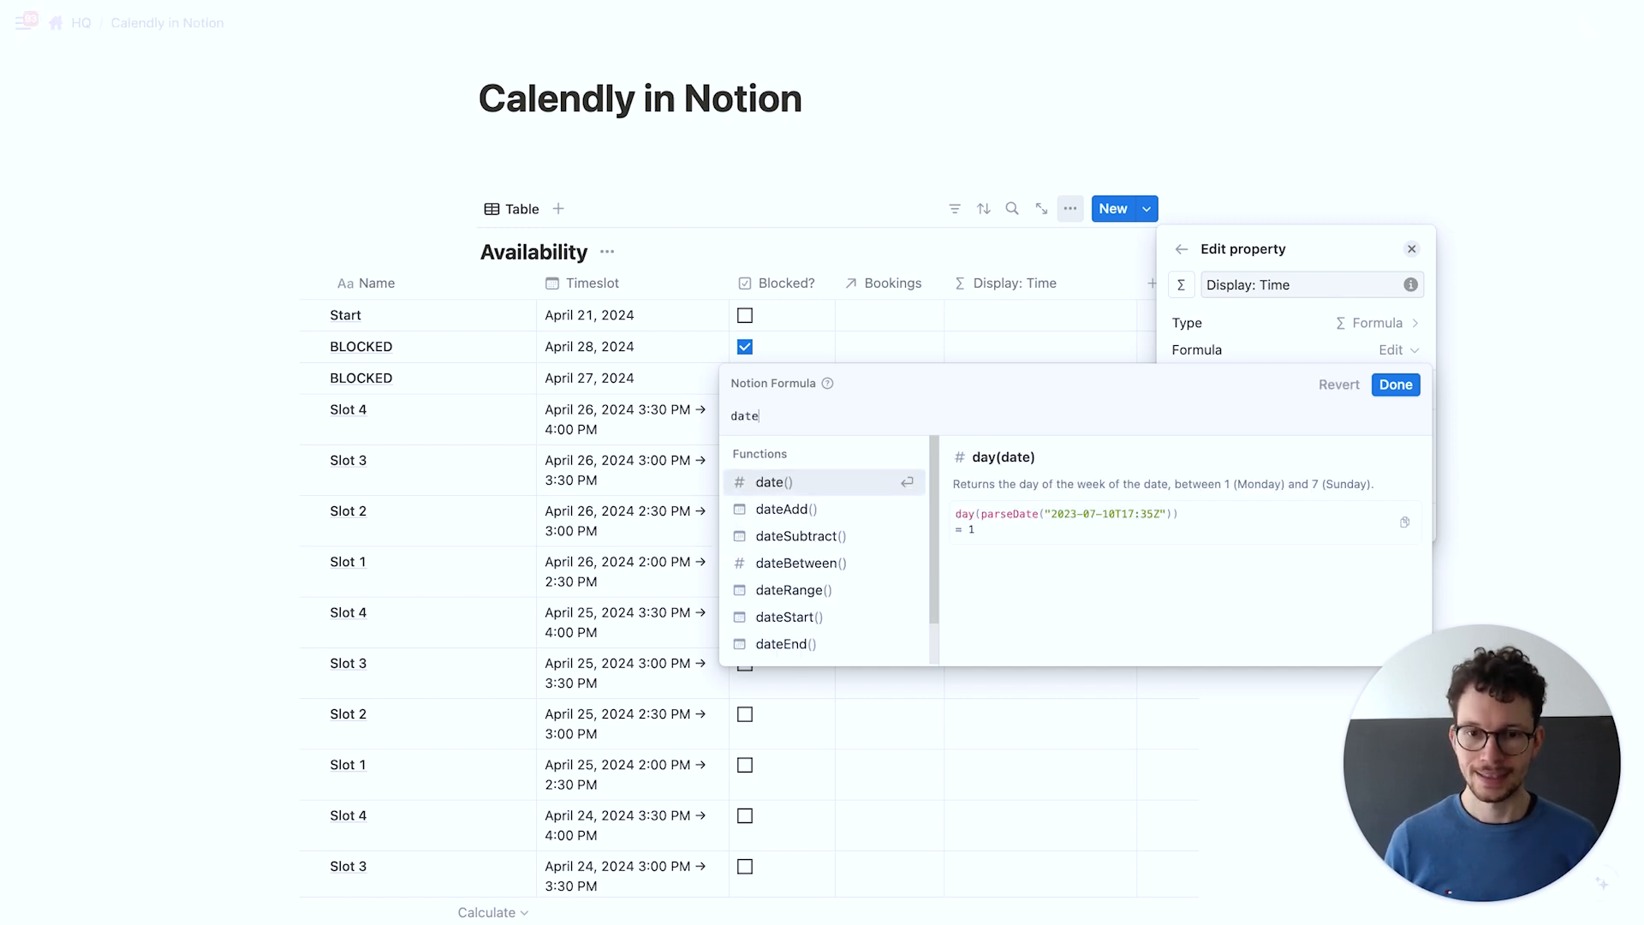
text(S)
key(Return)
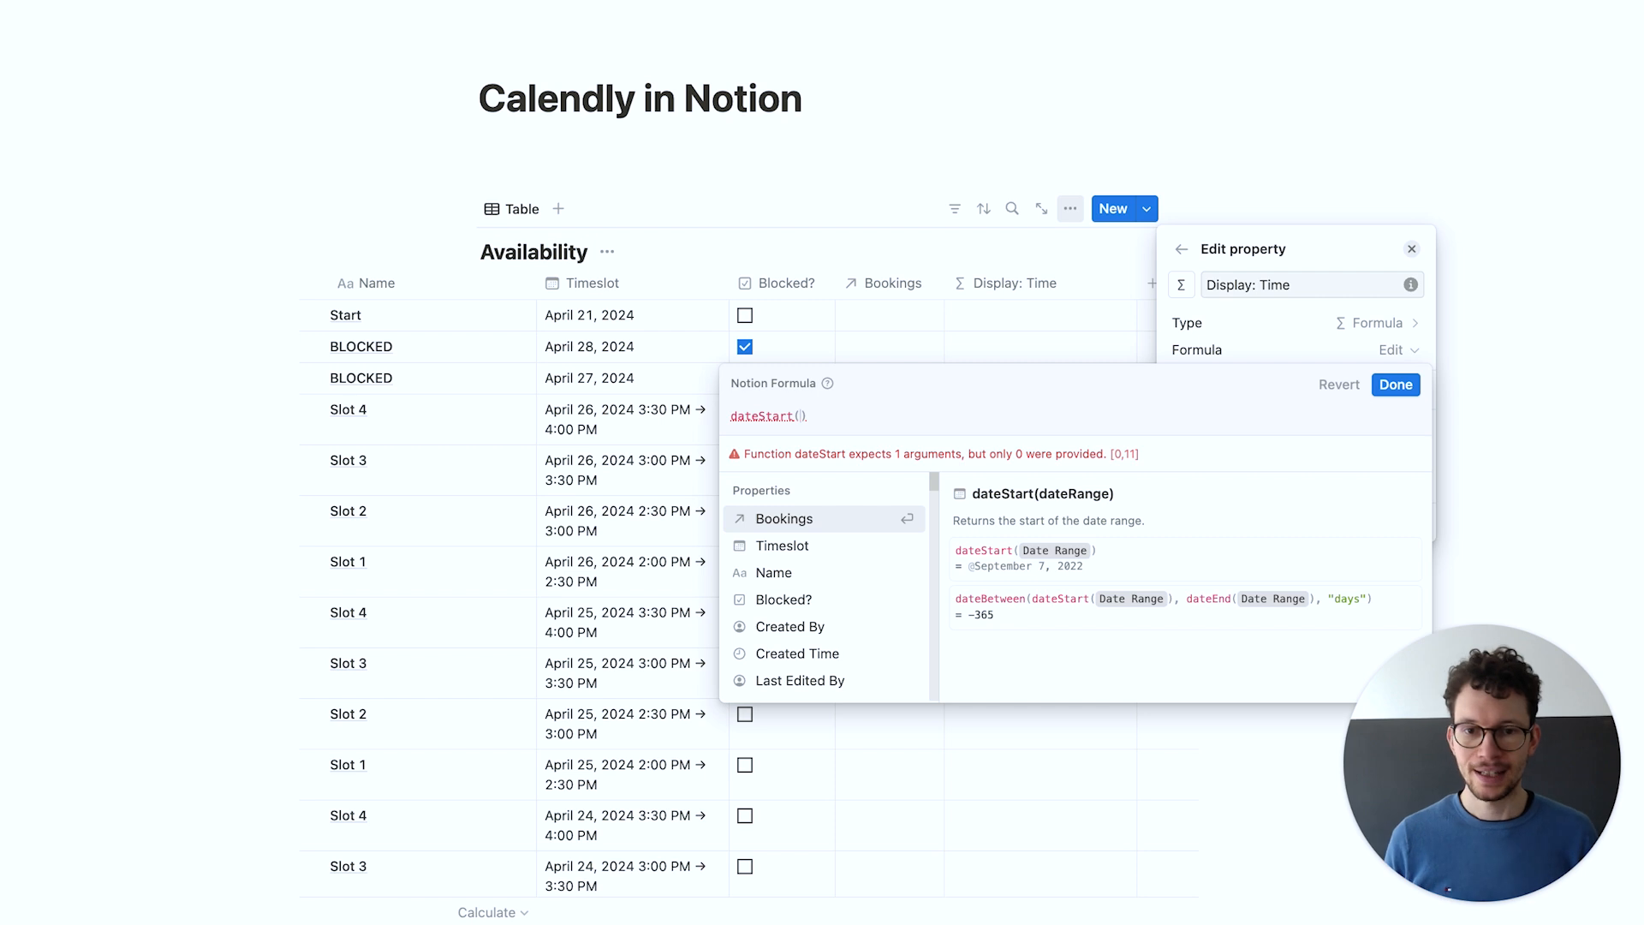
text(time)
key(Return)
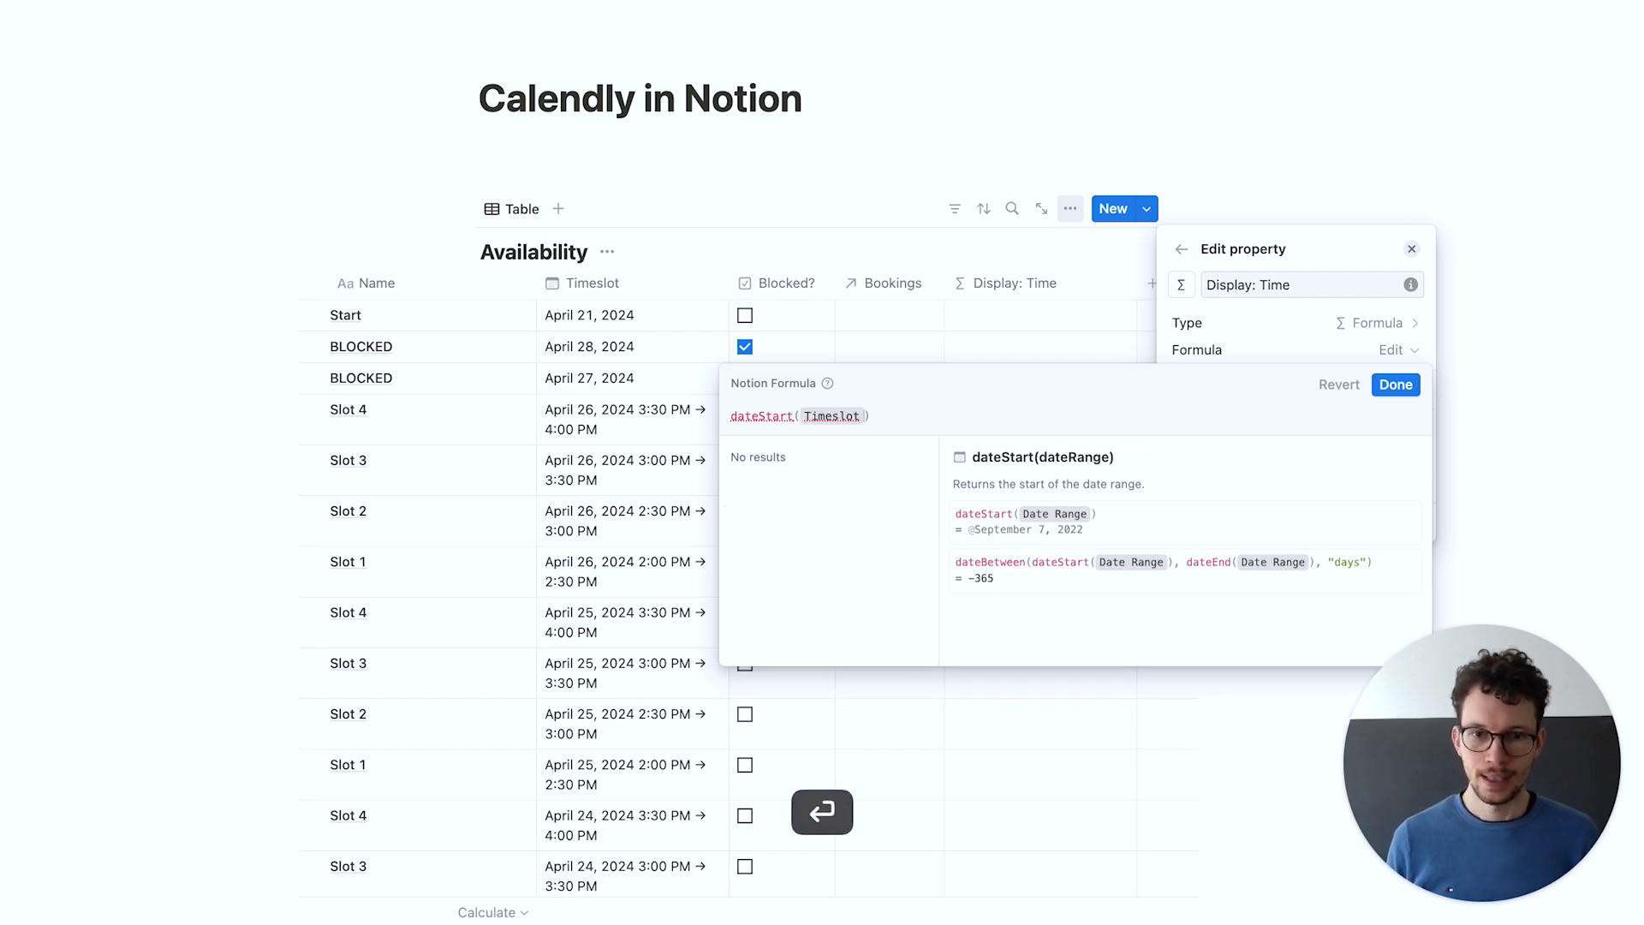
text(.fo)
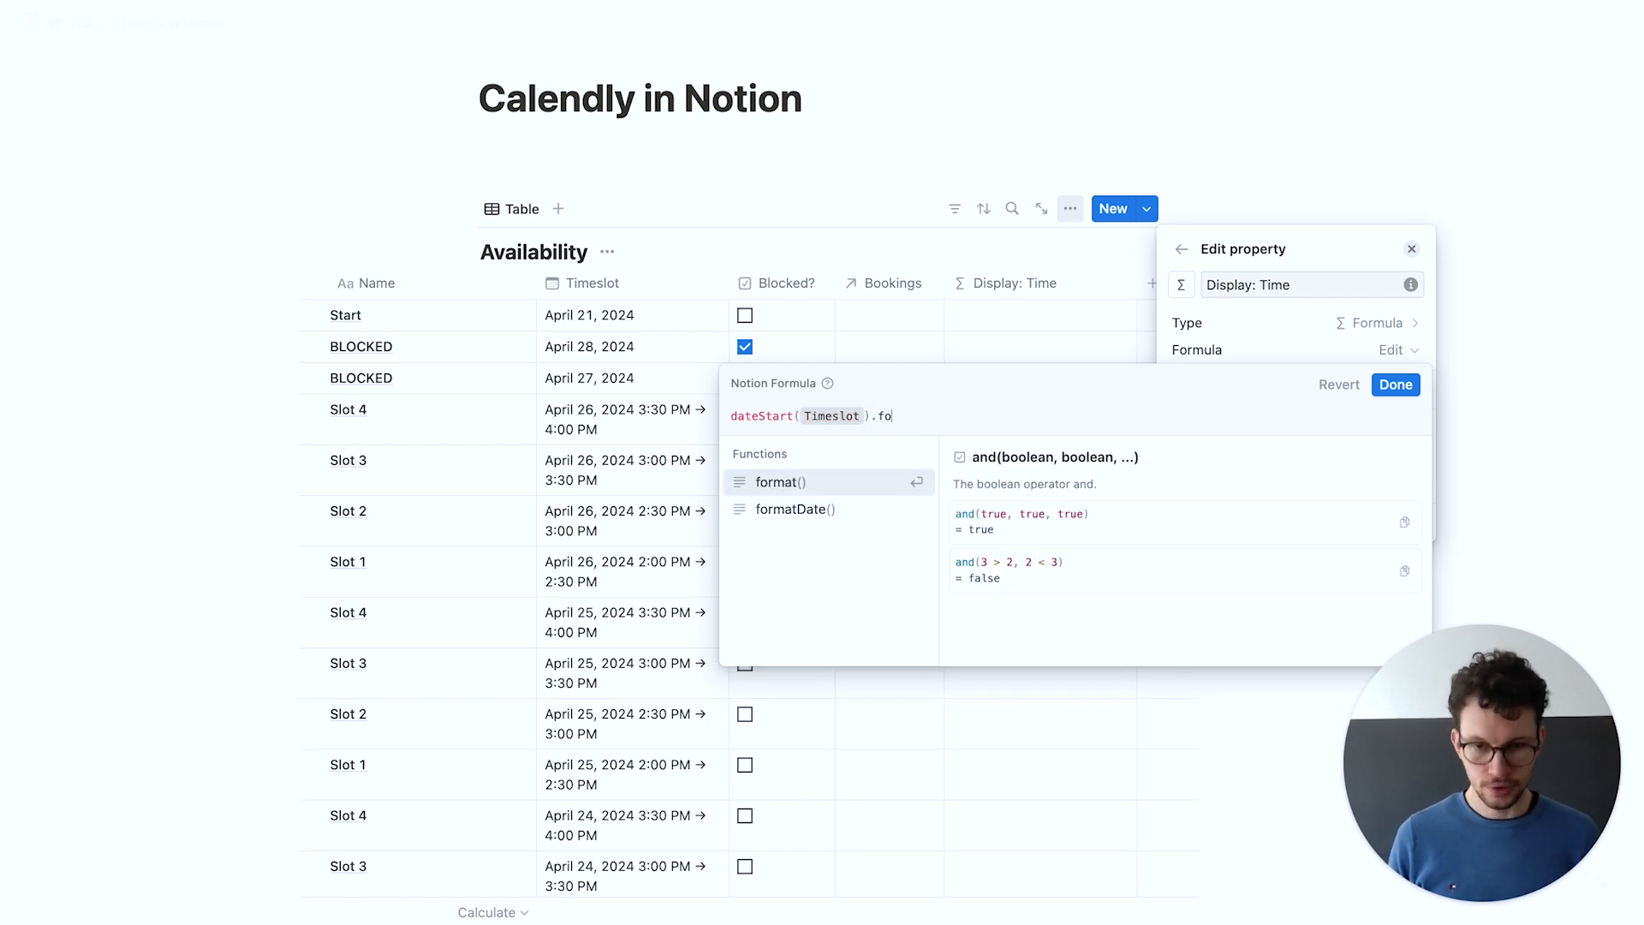
text(rmat)
key(Down)
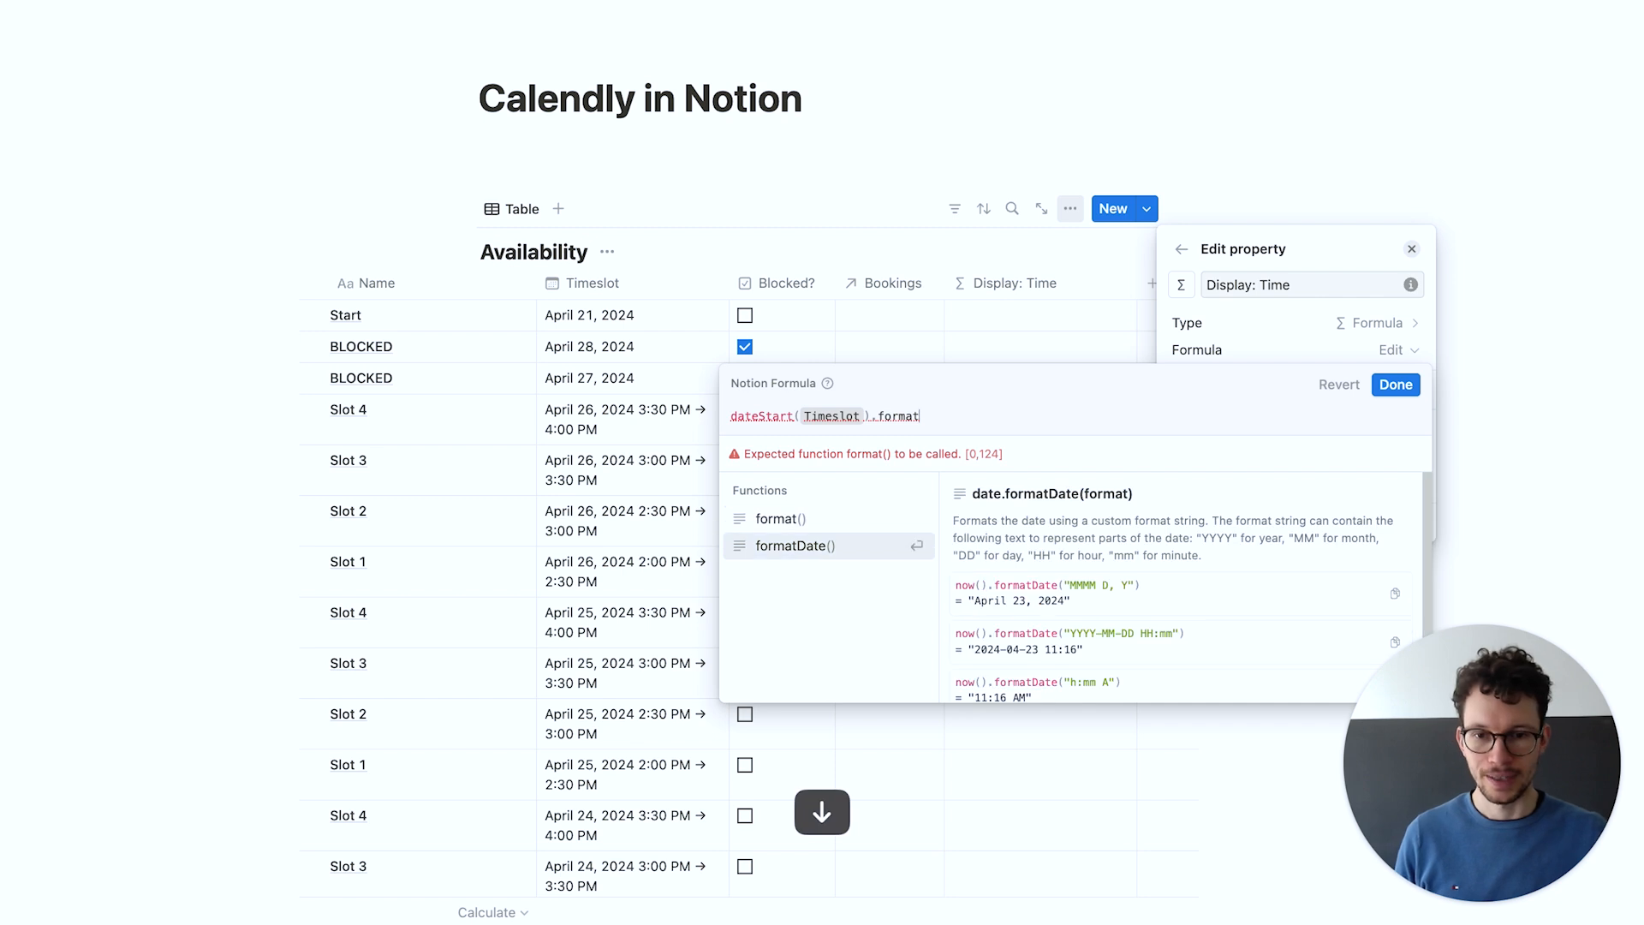
key(Return)
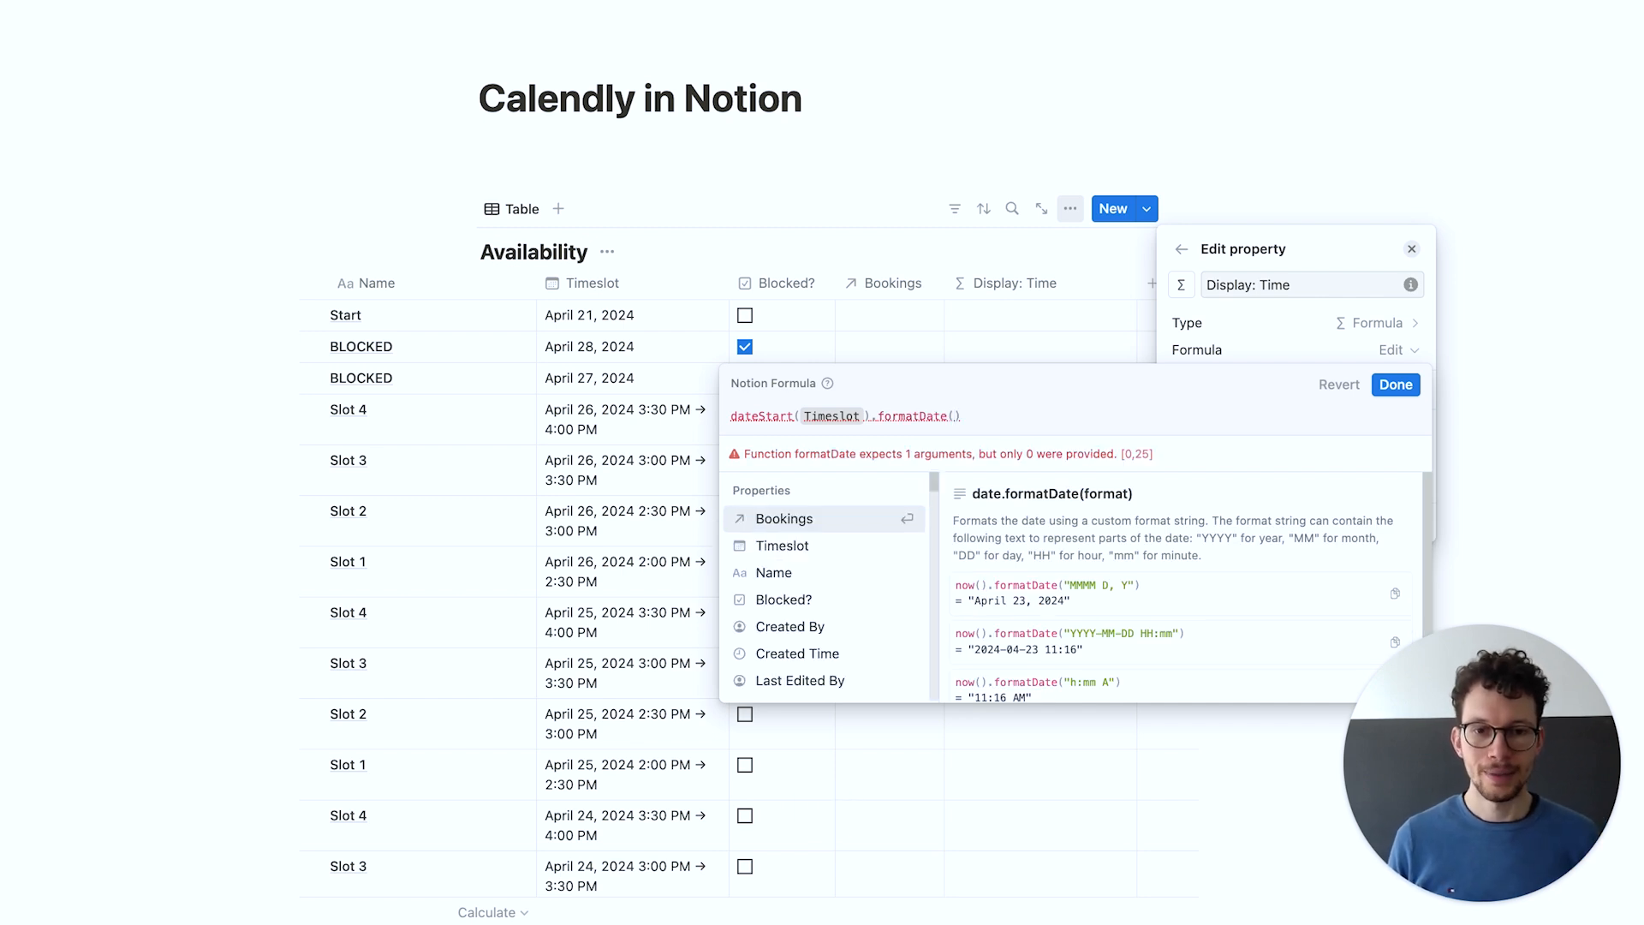
Complete it as ("HH:mm") + " - " + dateEnd(Timeslot).formatDate("HH:mm")
text("HH:)
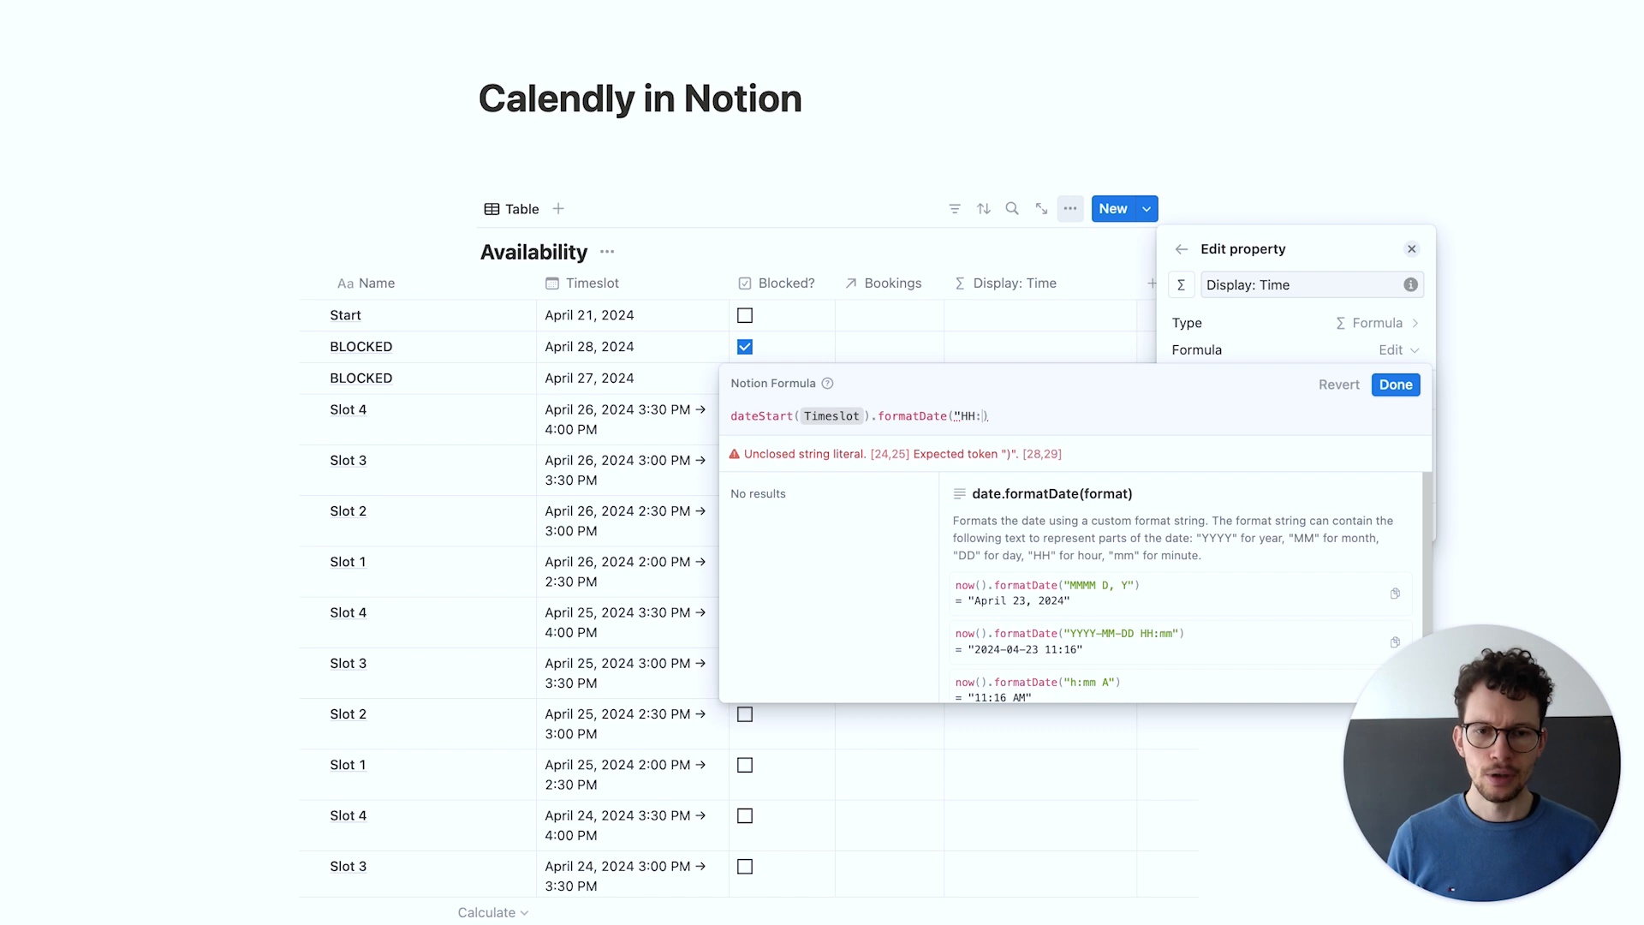
text(mm"))
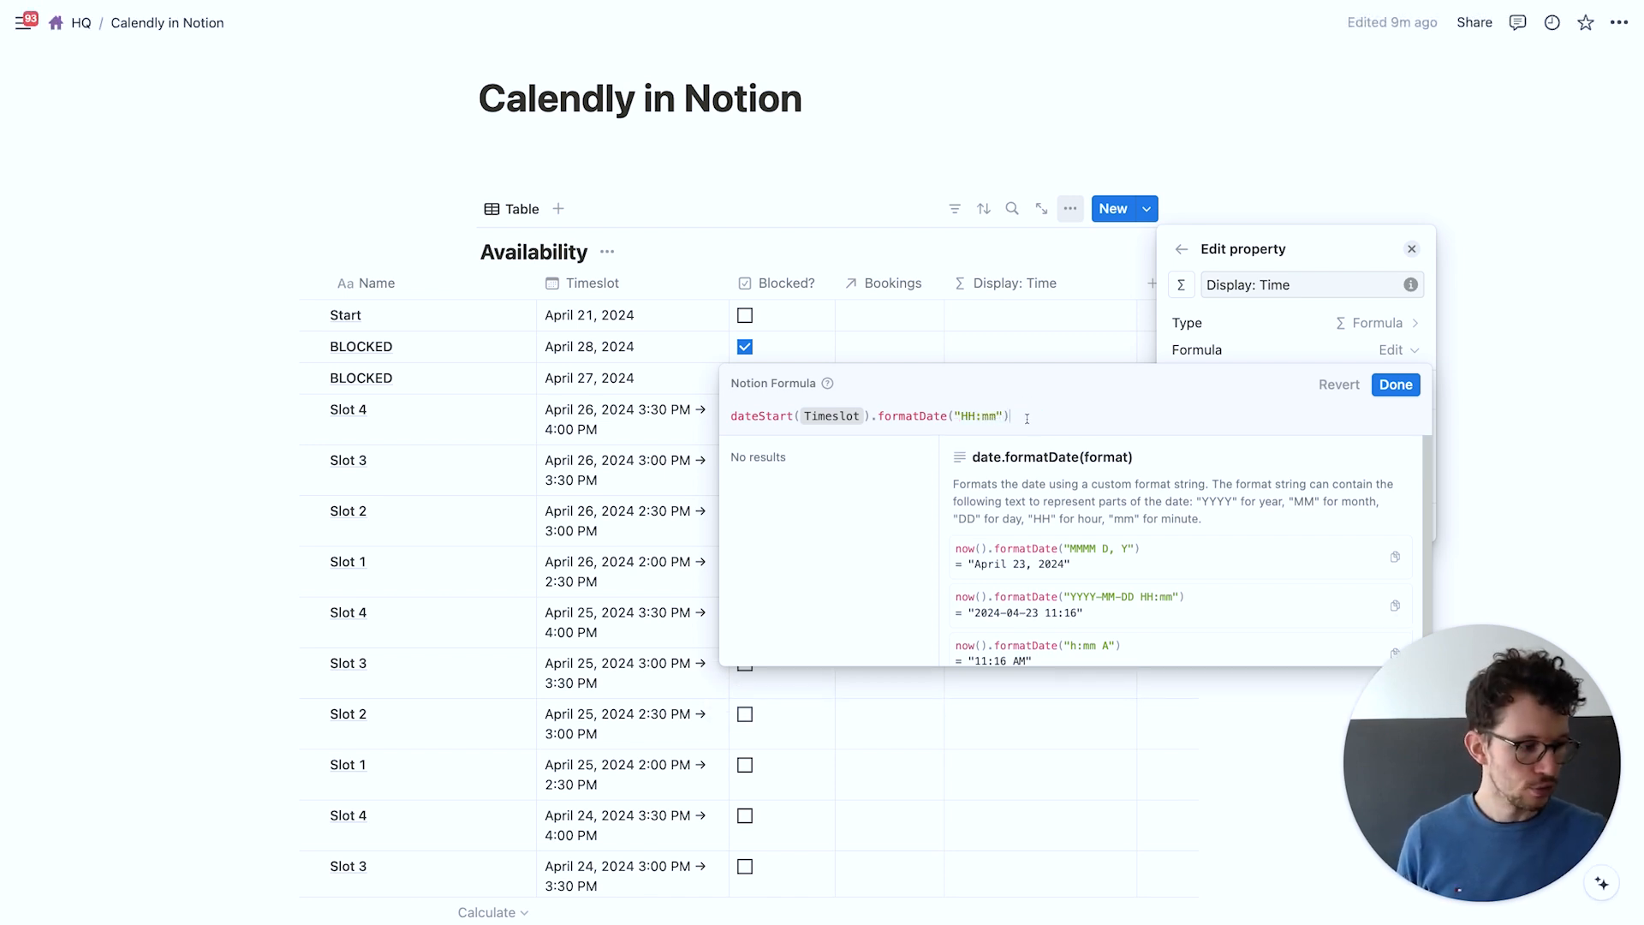
text(+")
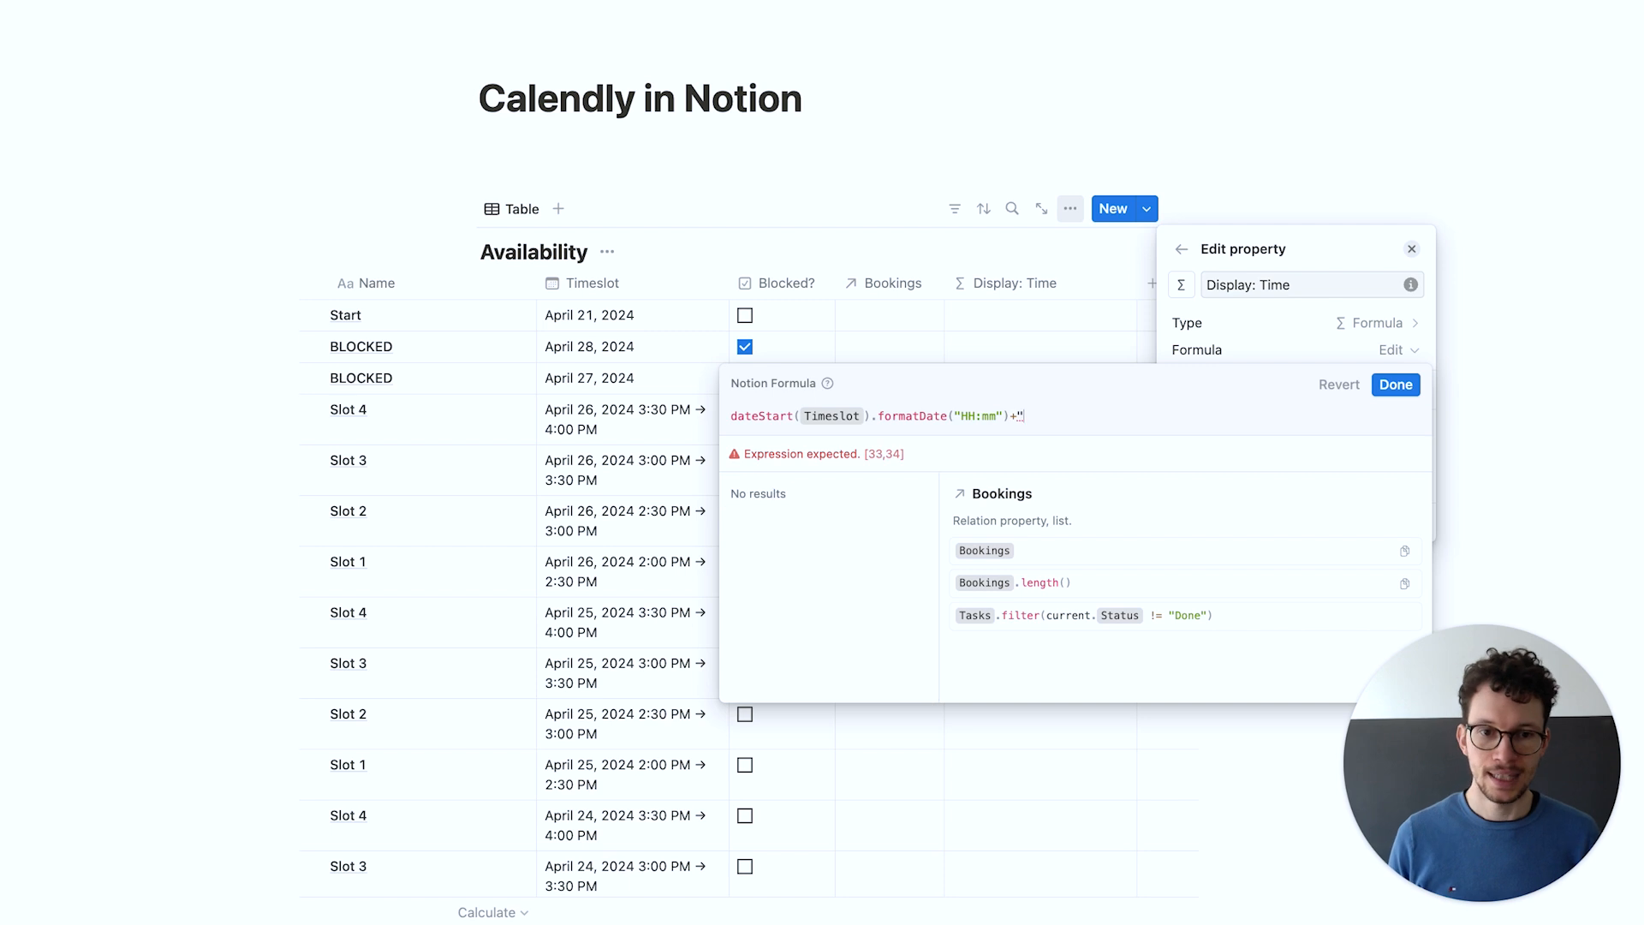
text( - ")
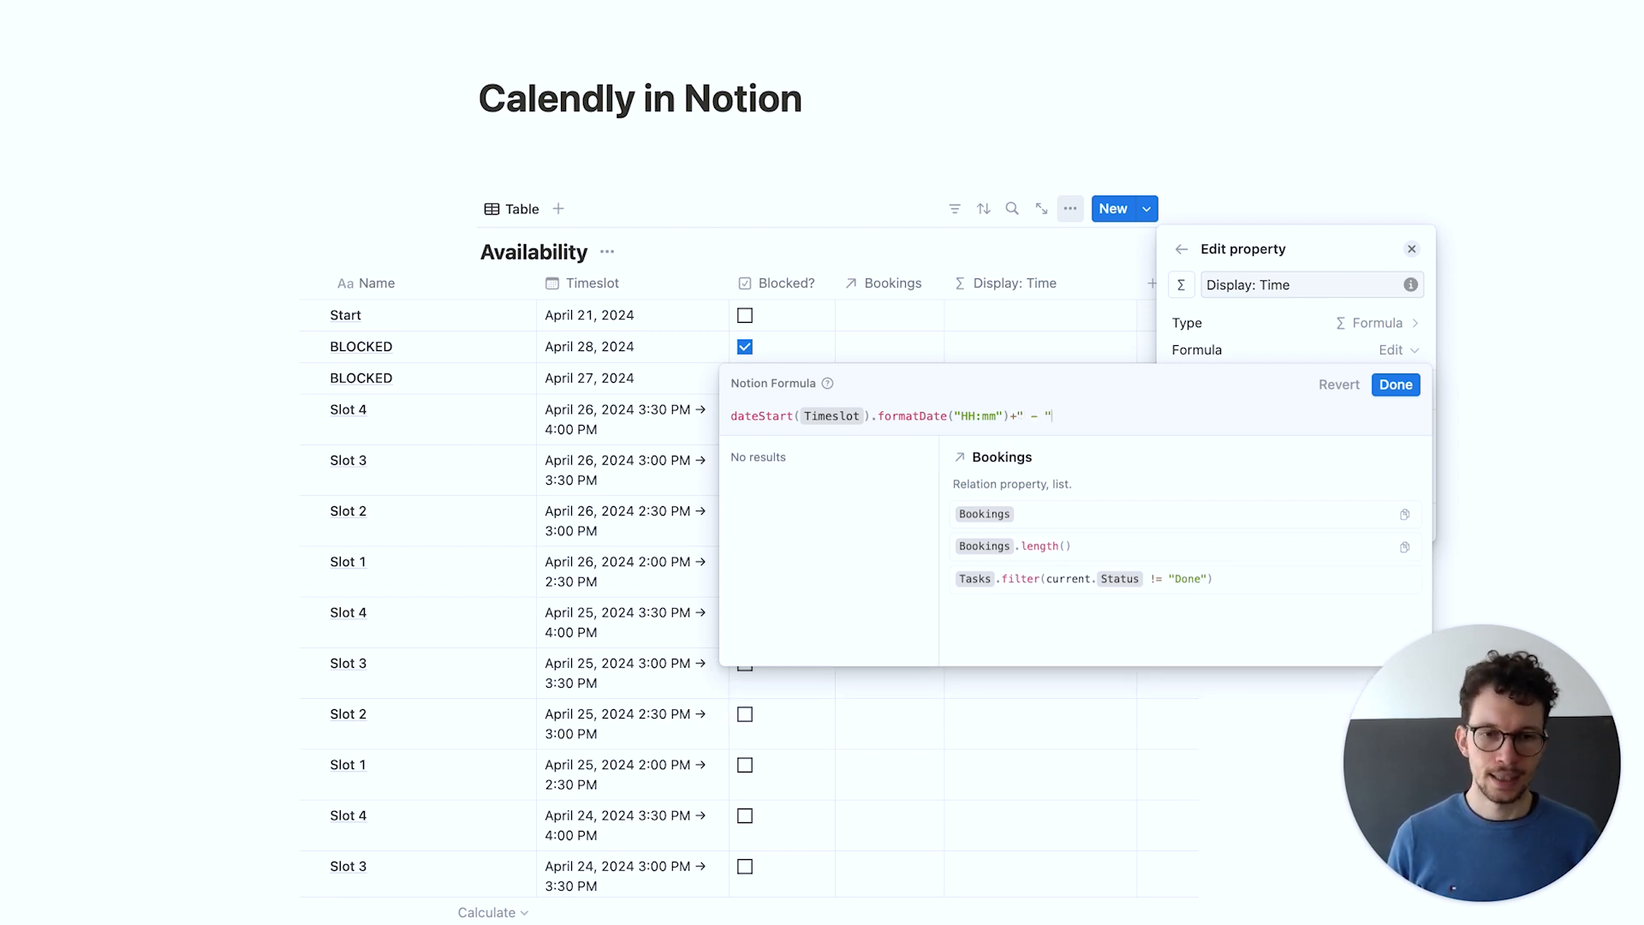
text(+dateEn)
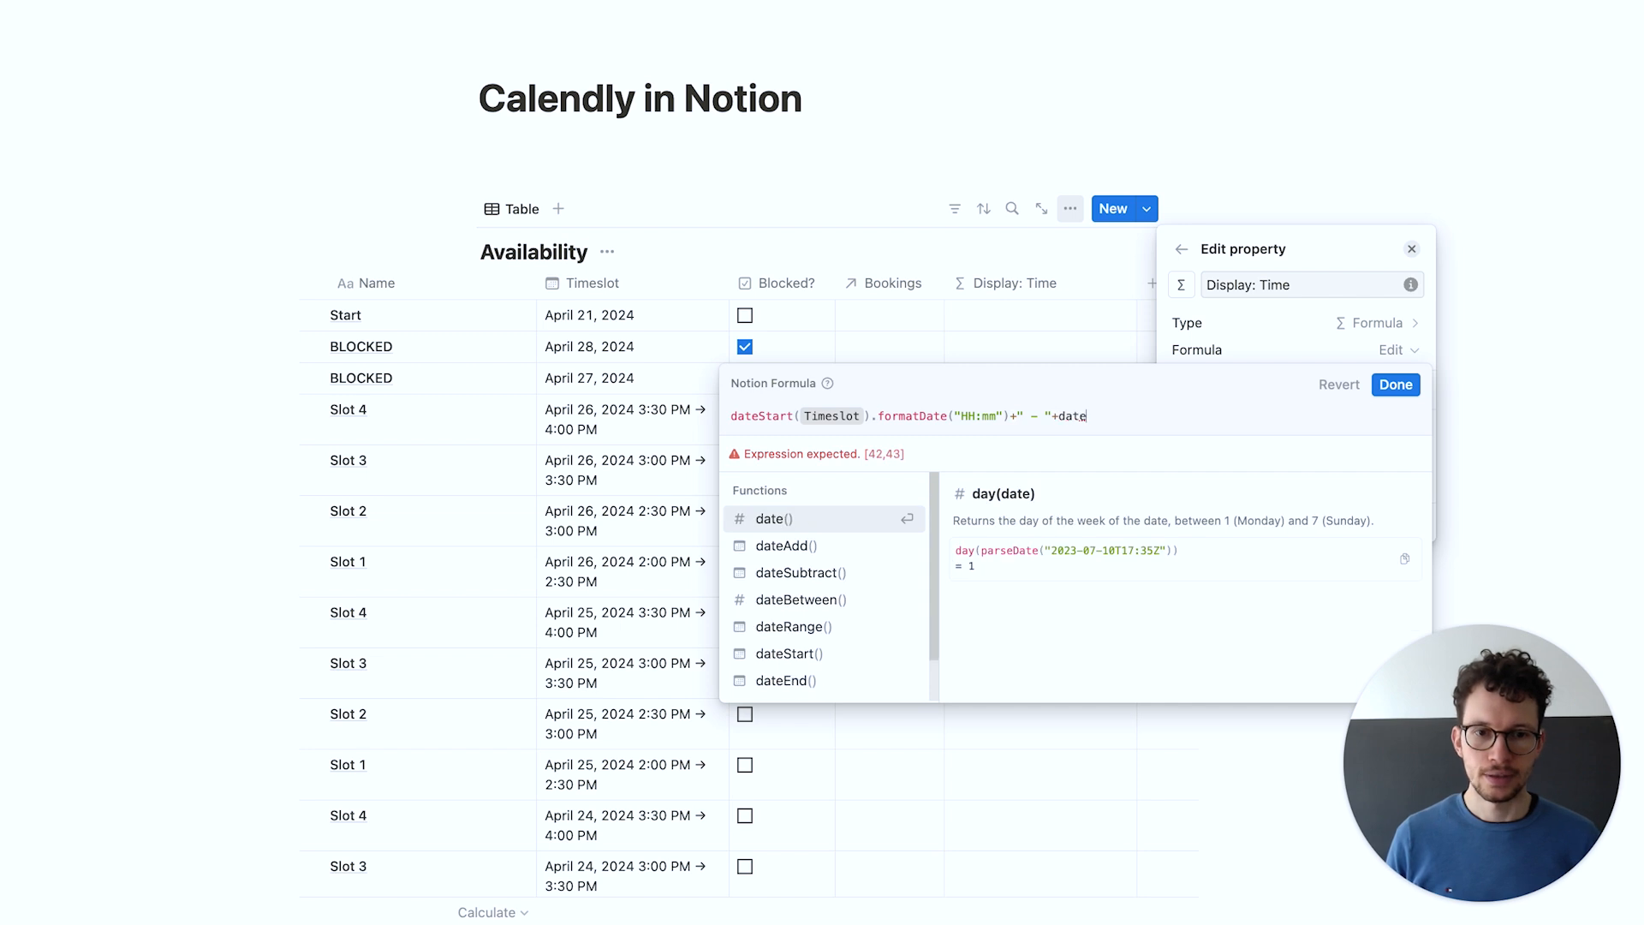
key(Return)
text(Ti)
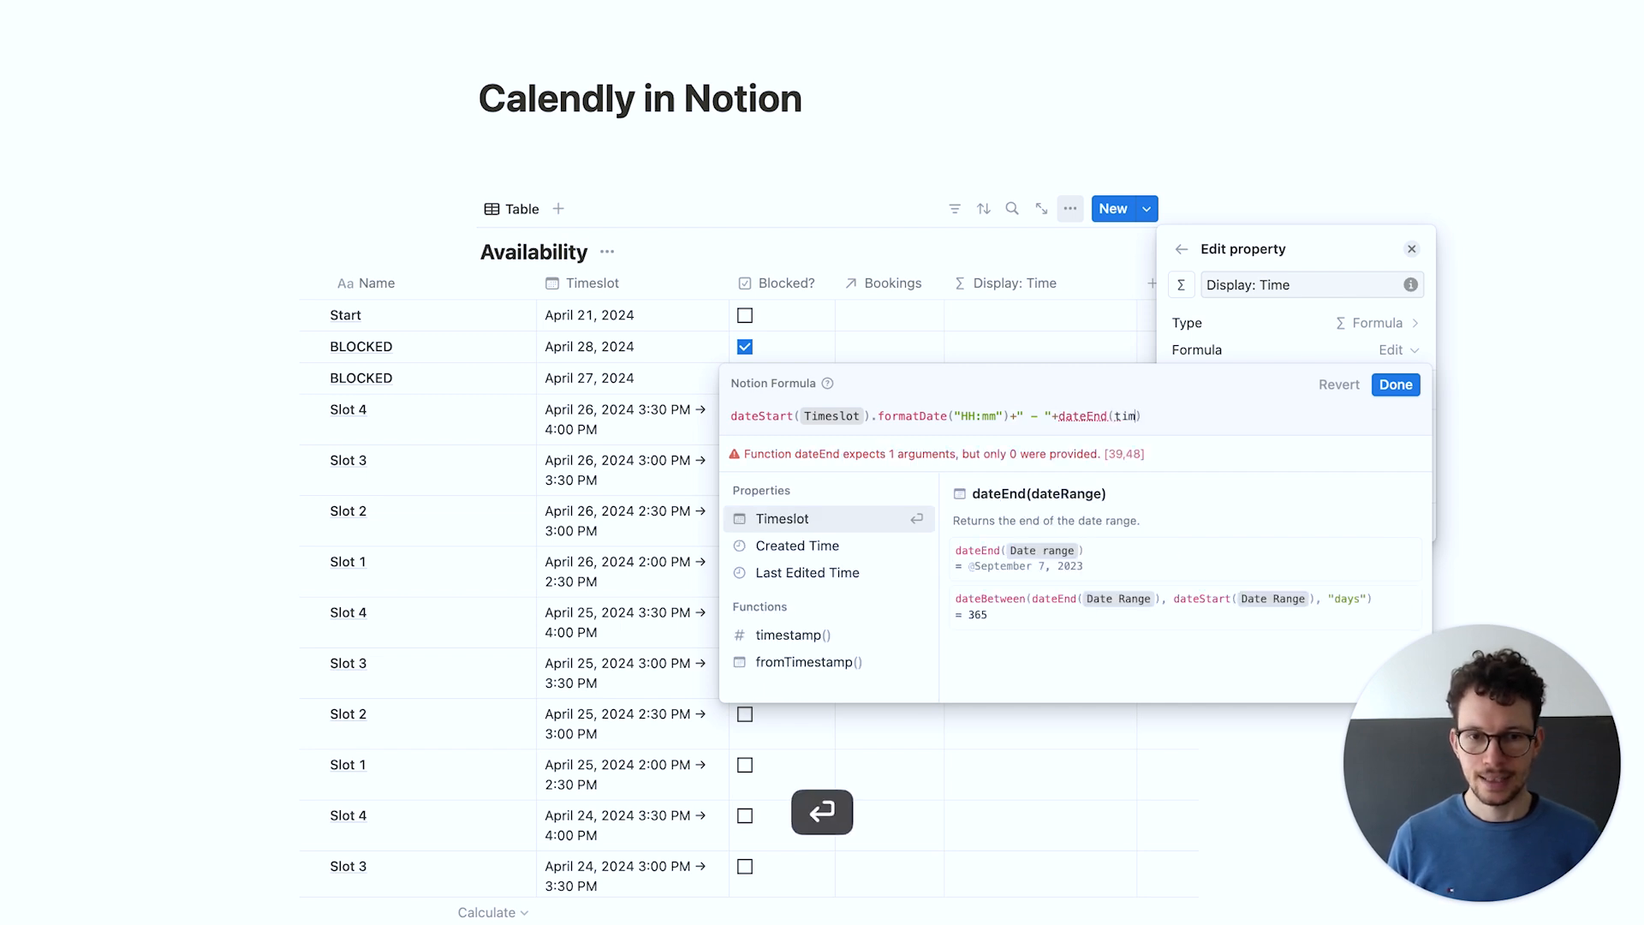
key(Return)
text(.for)
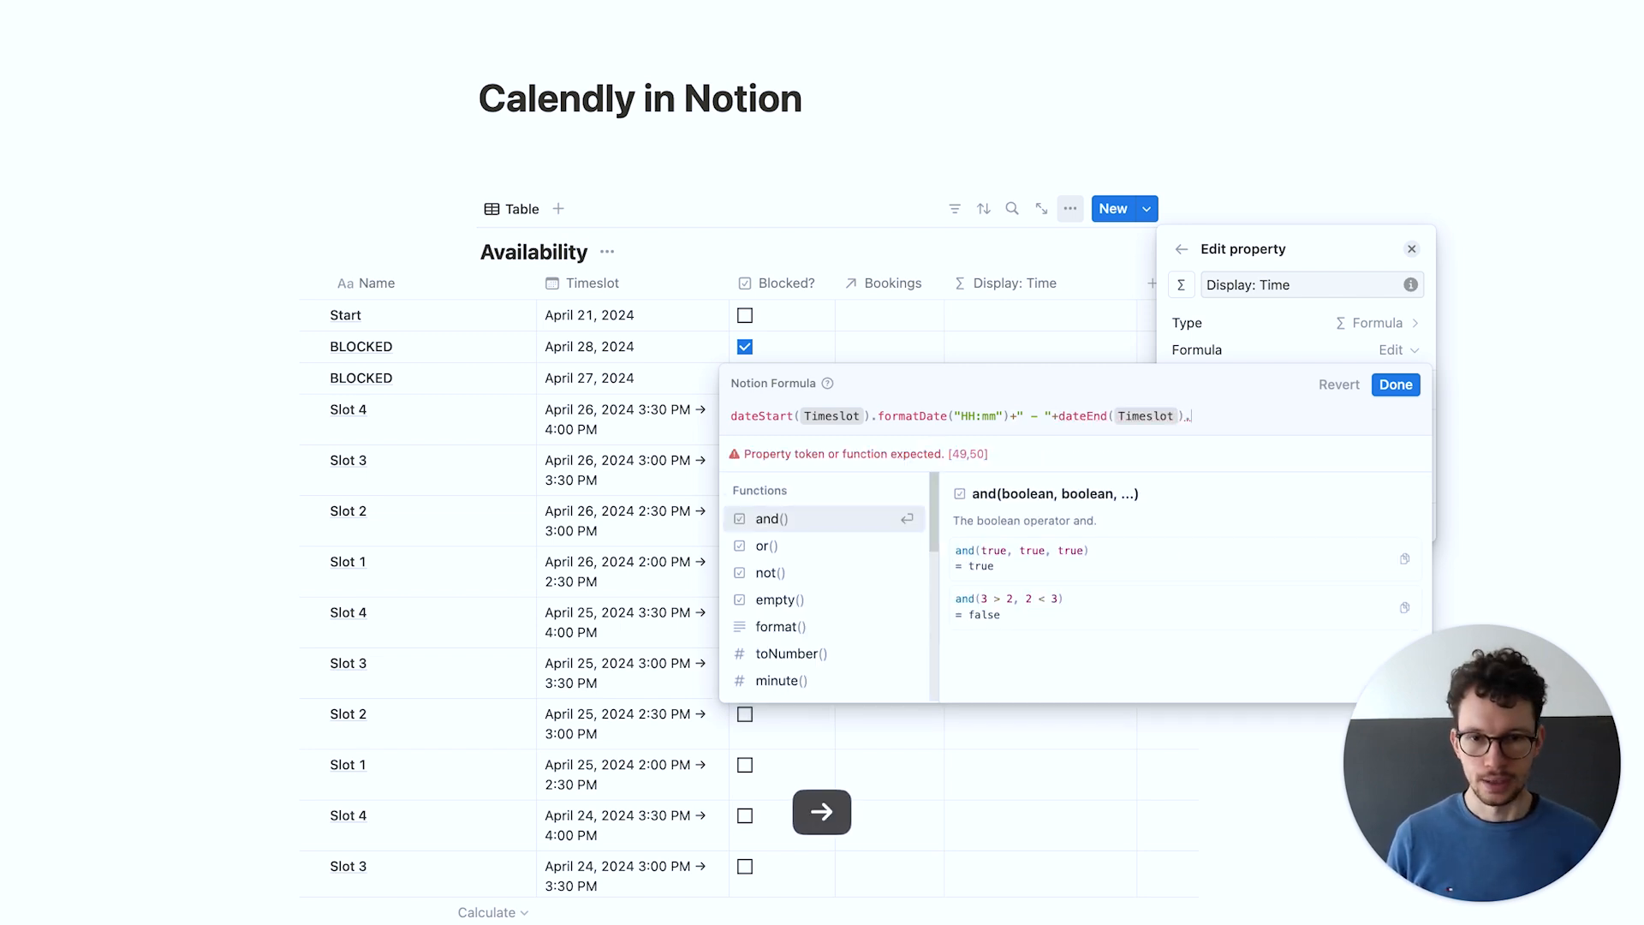
key(Down)
key(Return)
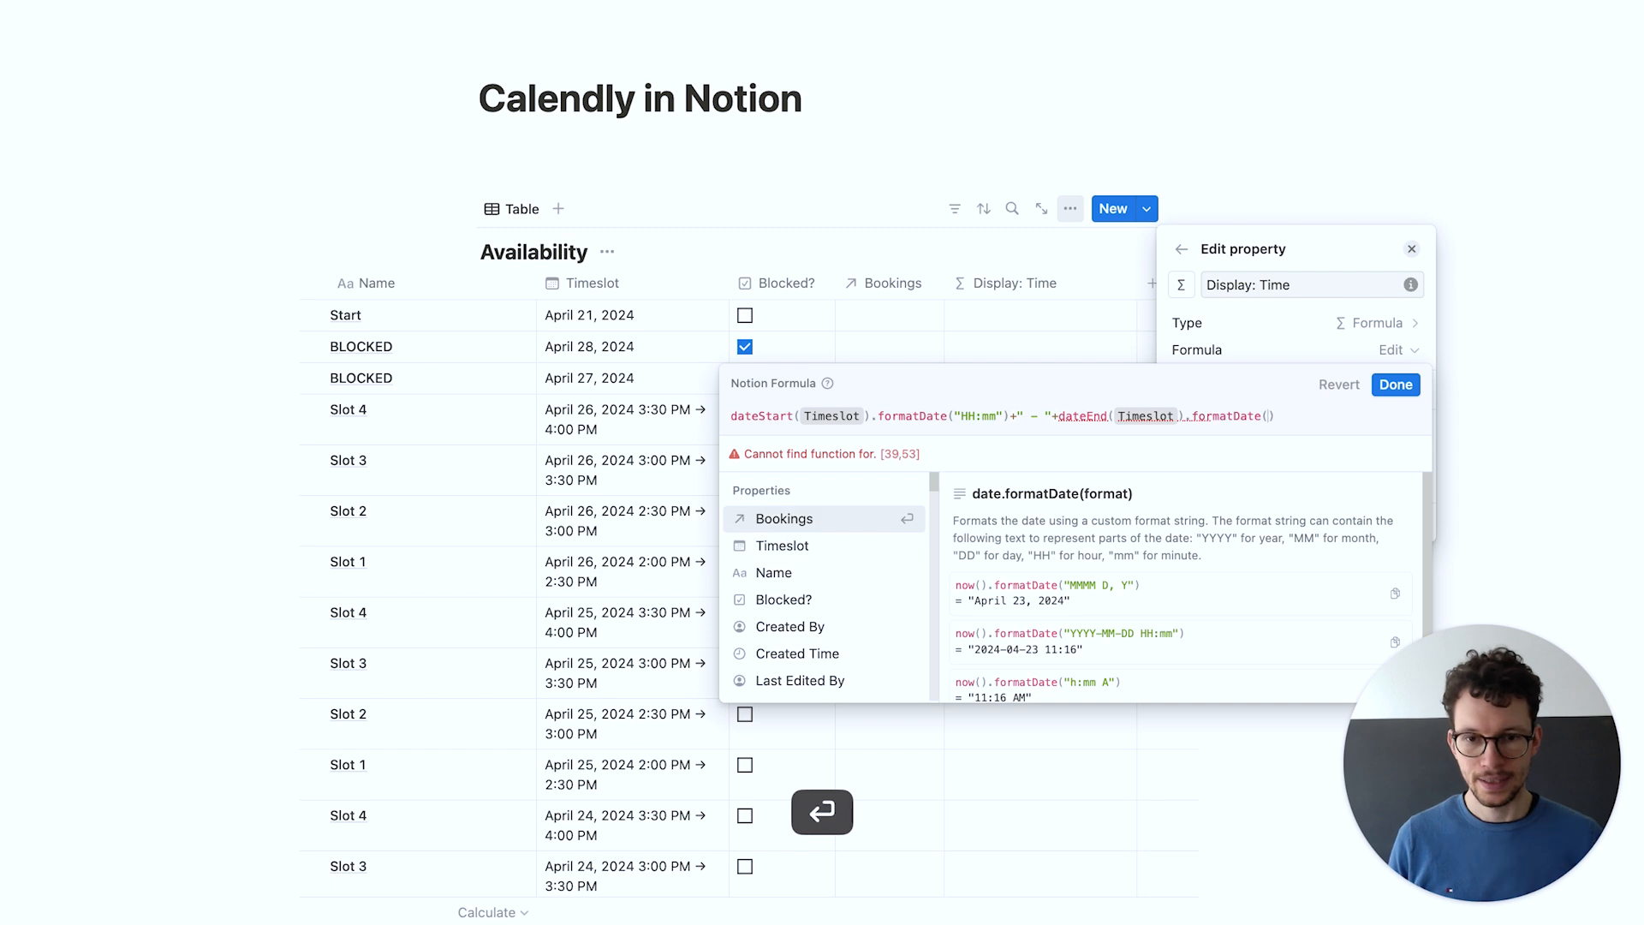
text("HH)
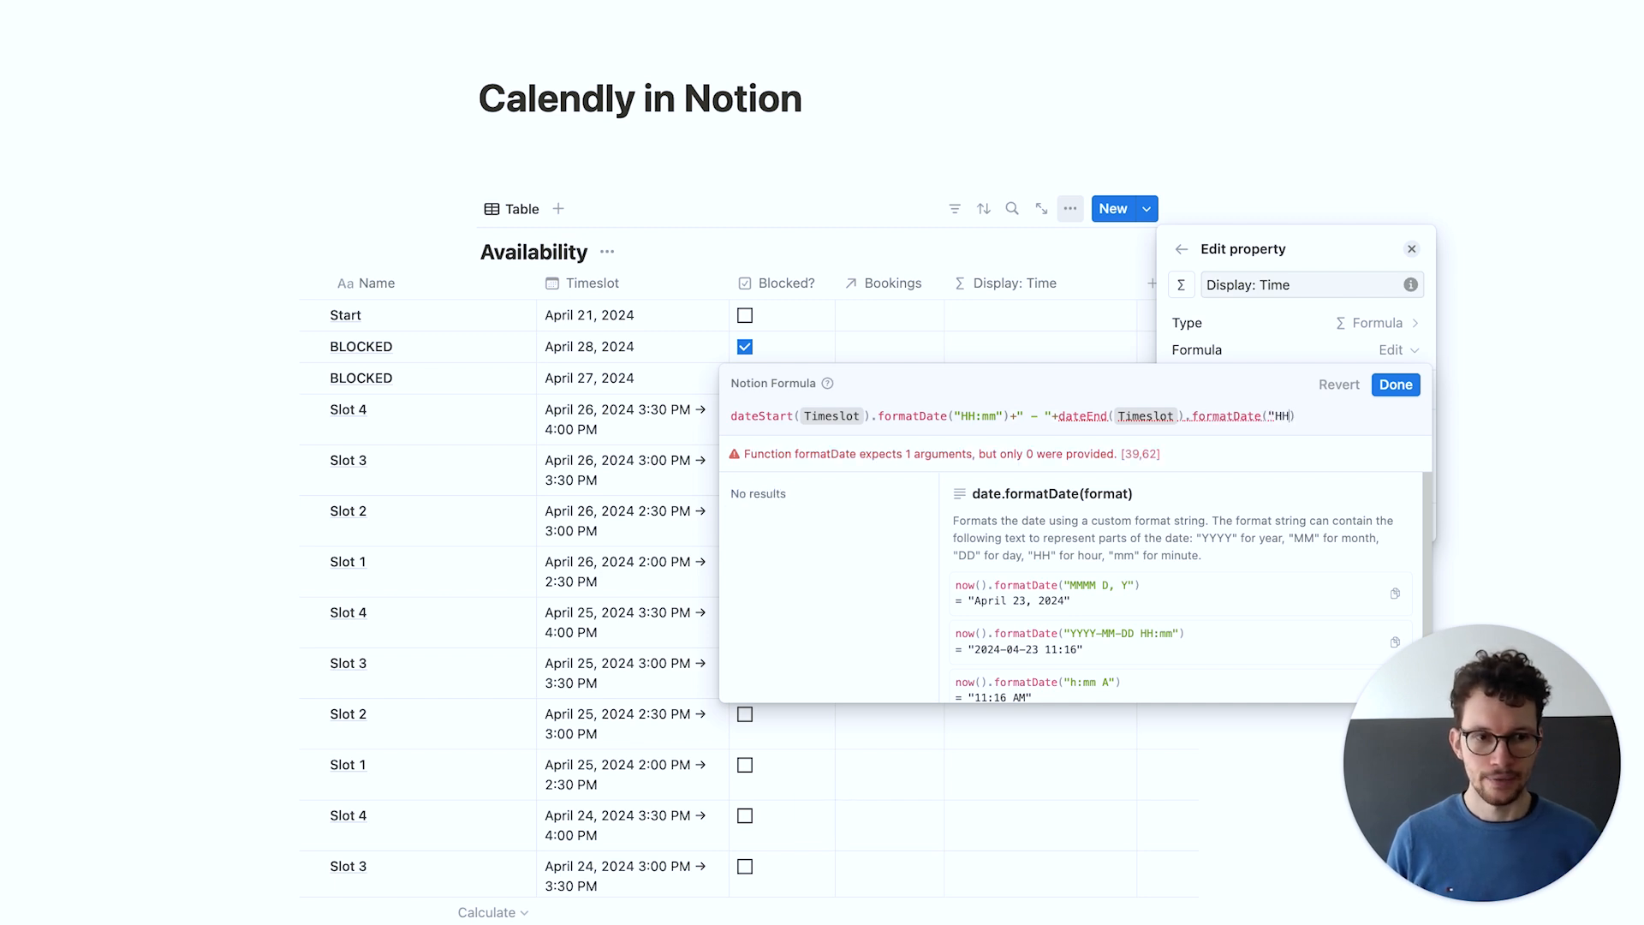
text(:mm")
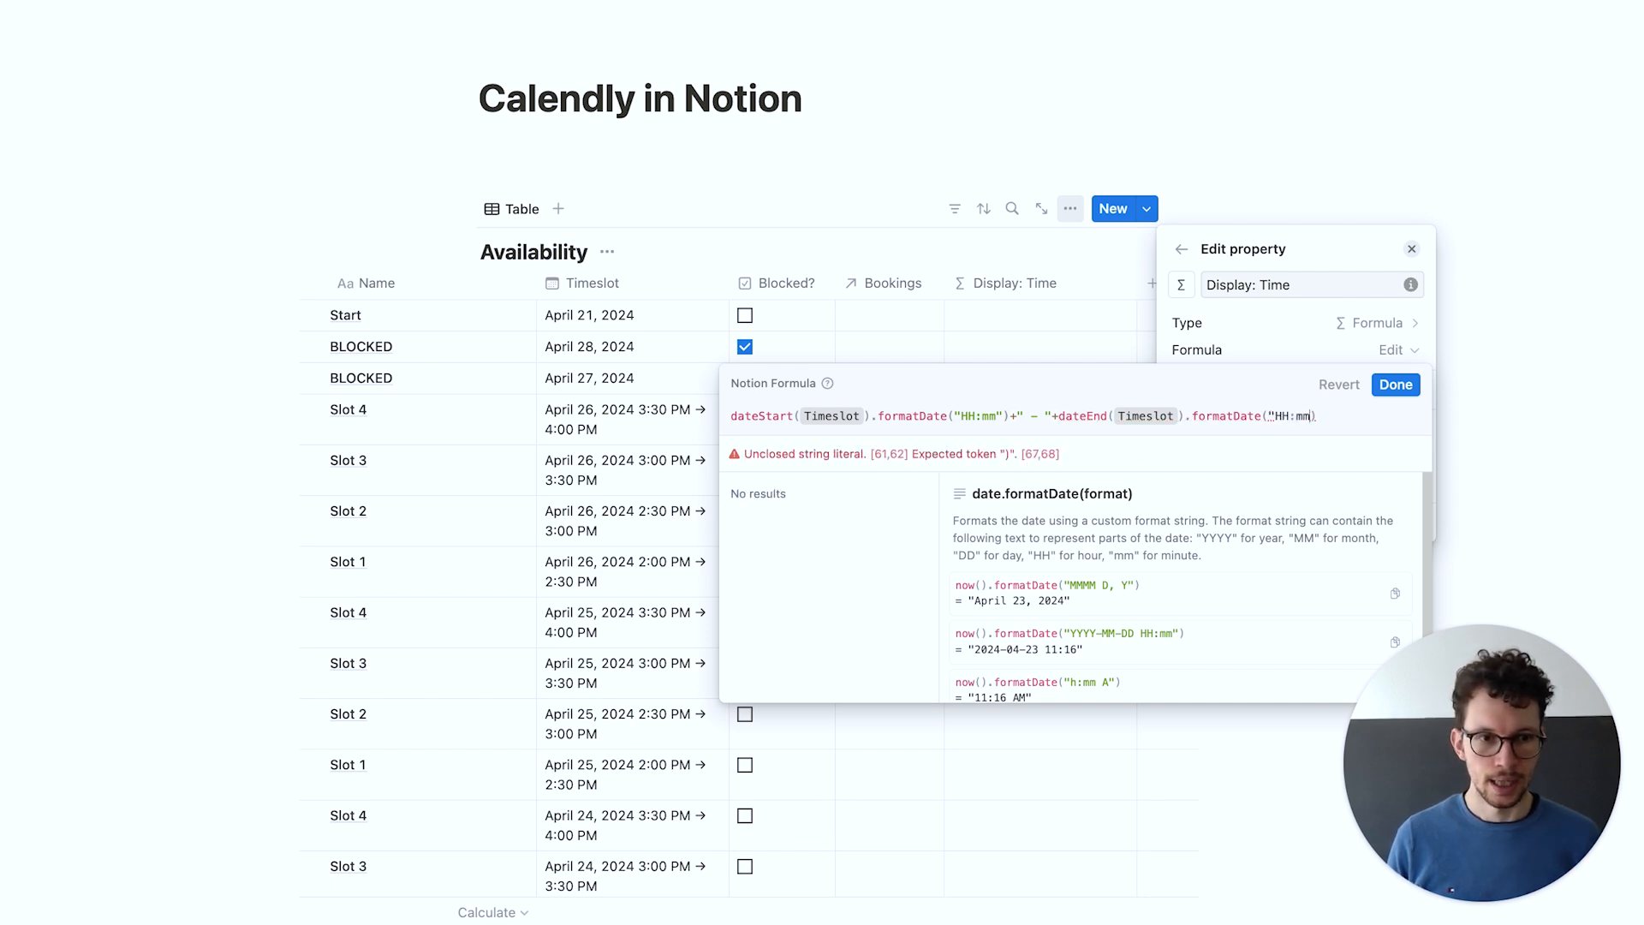
Save the time-range formula and close the property settings
click(1381, 387)
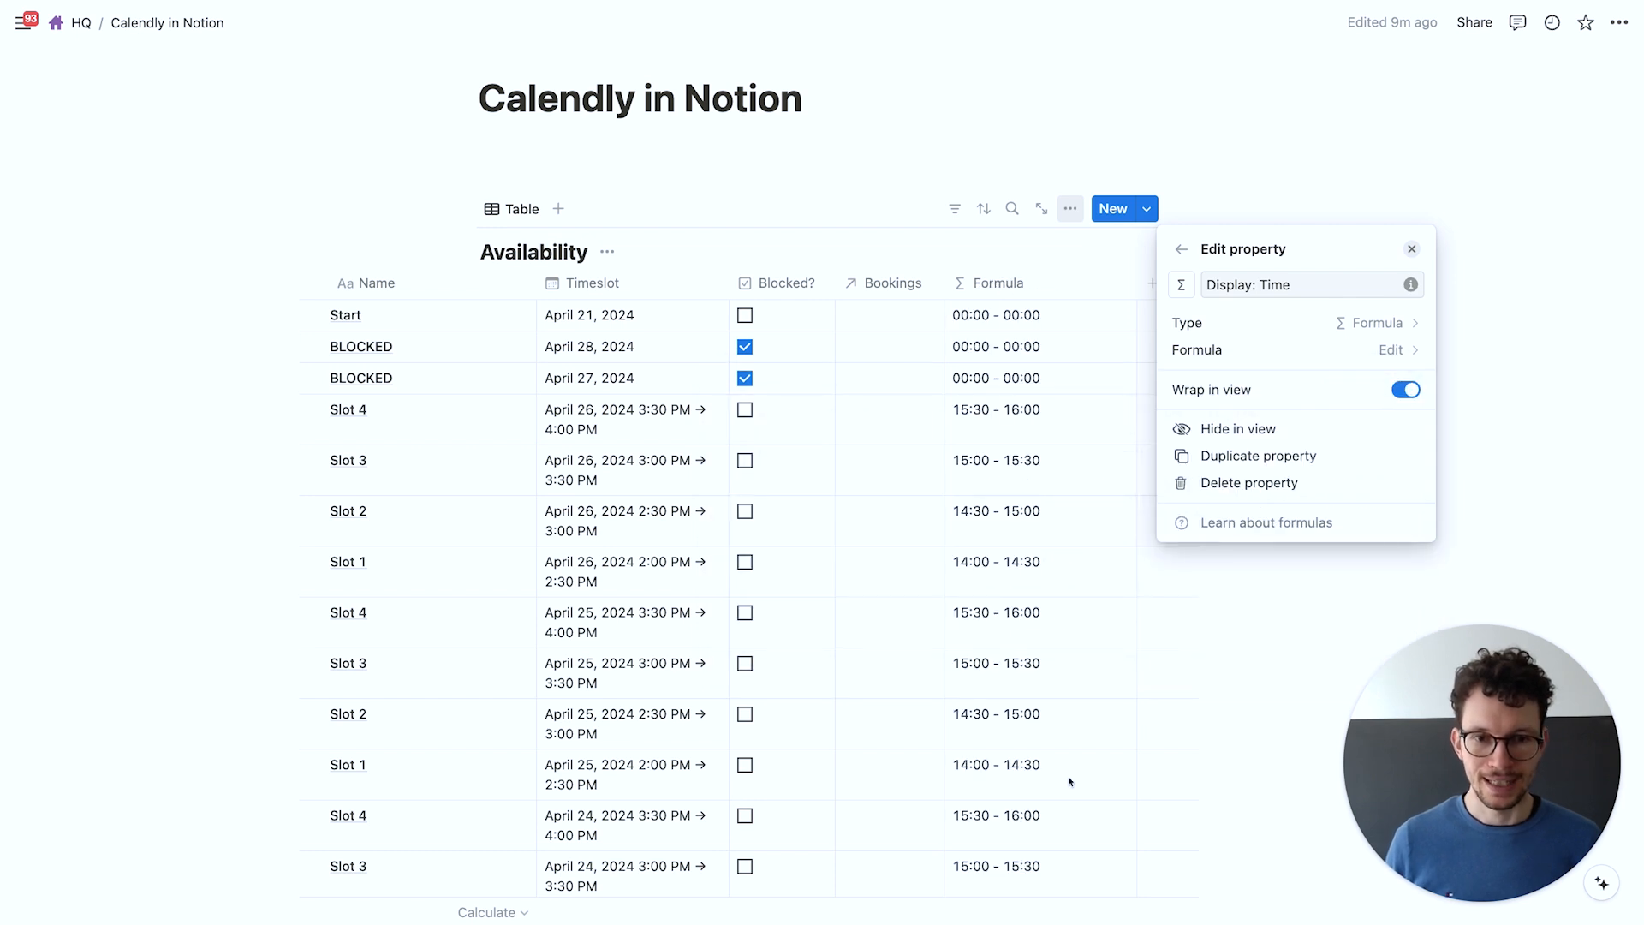
click(778, 110)
scroll(942, 334, down, 2)
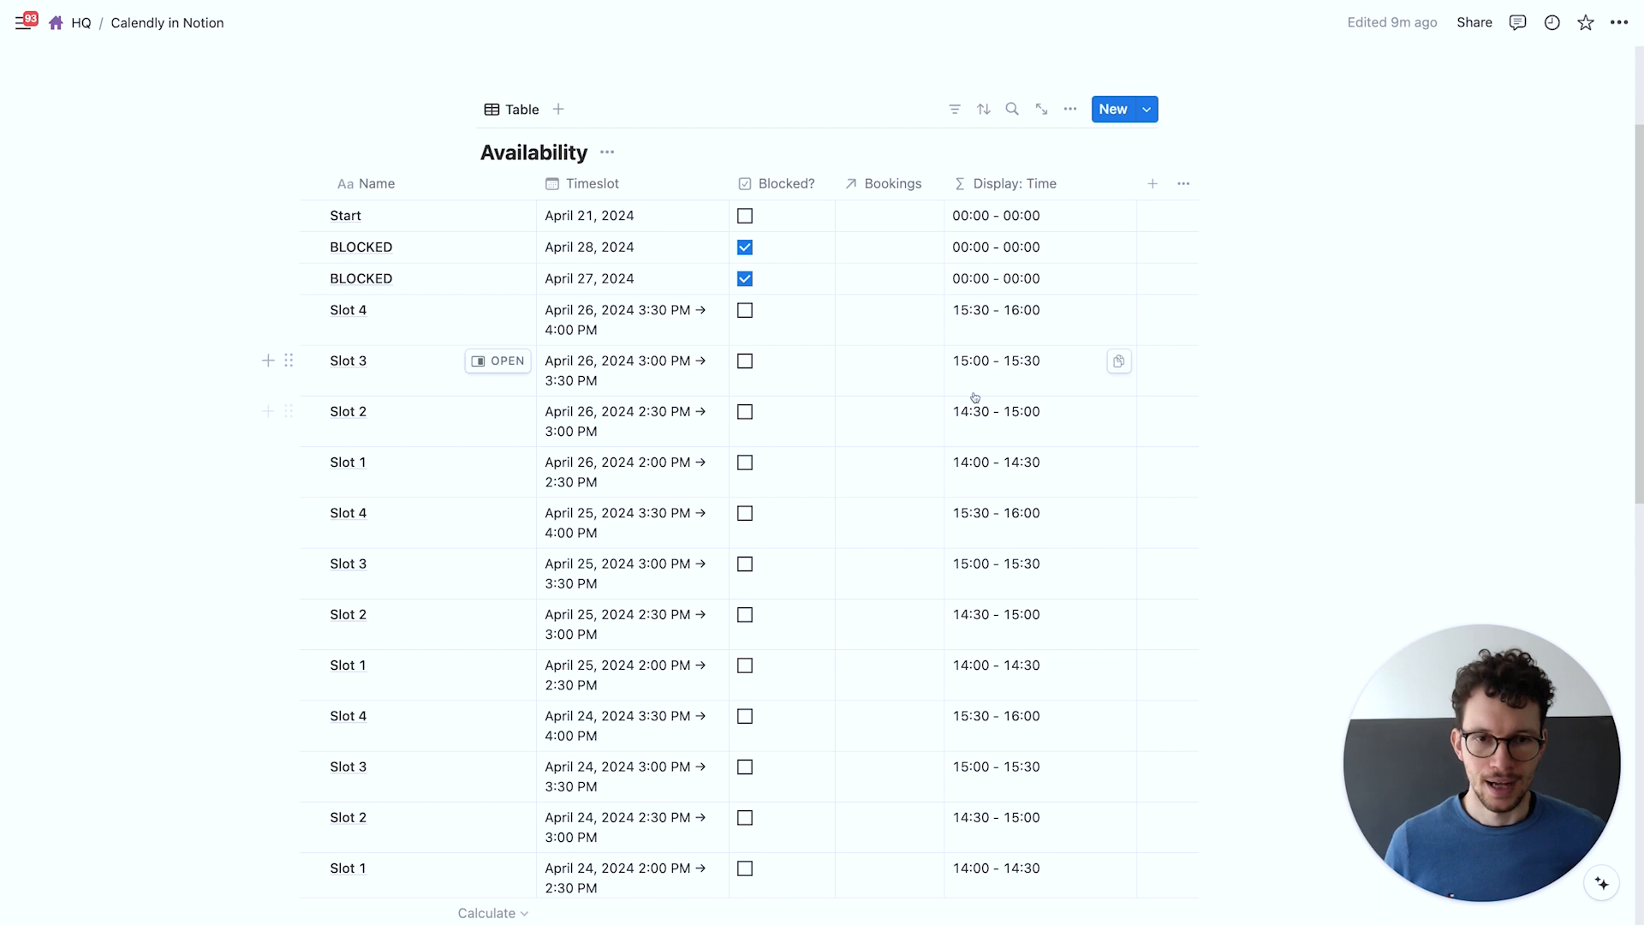
scroll(938, 470, up, 1)
scroll(938, 470, up, 2)
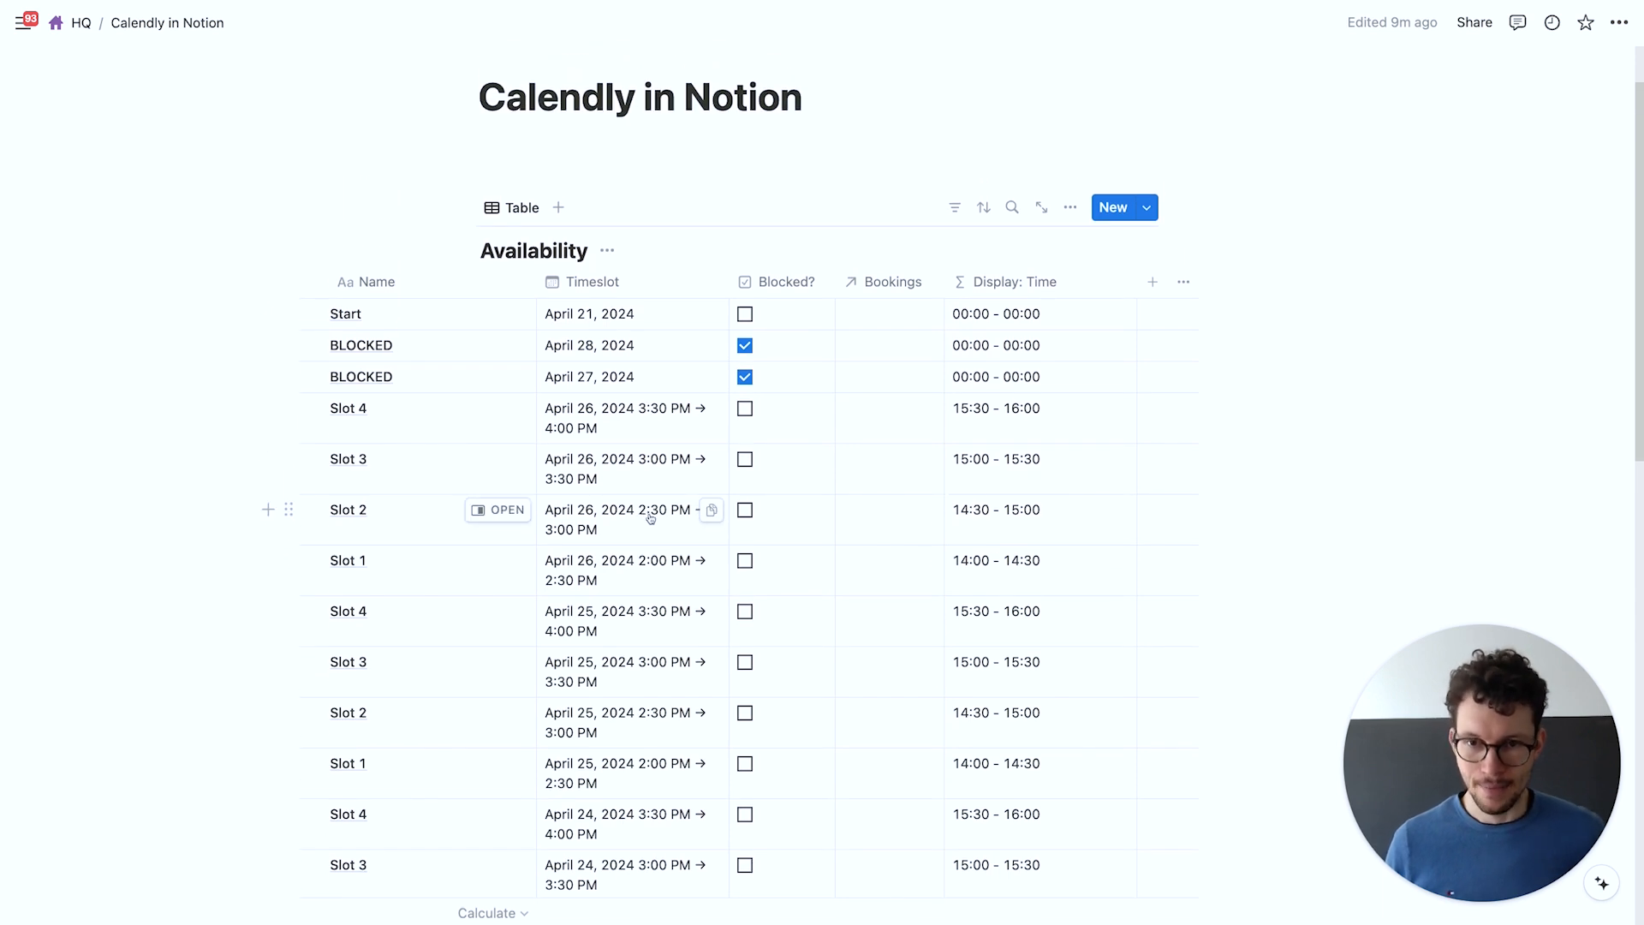
scroll(651, 518, left, 3)
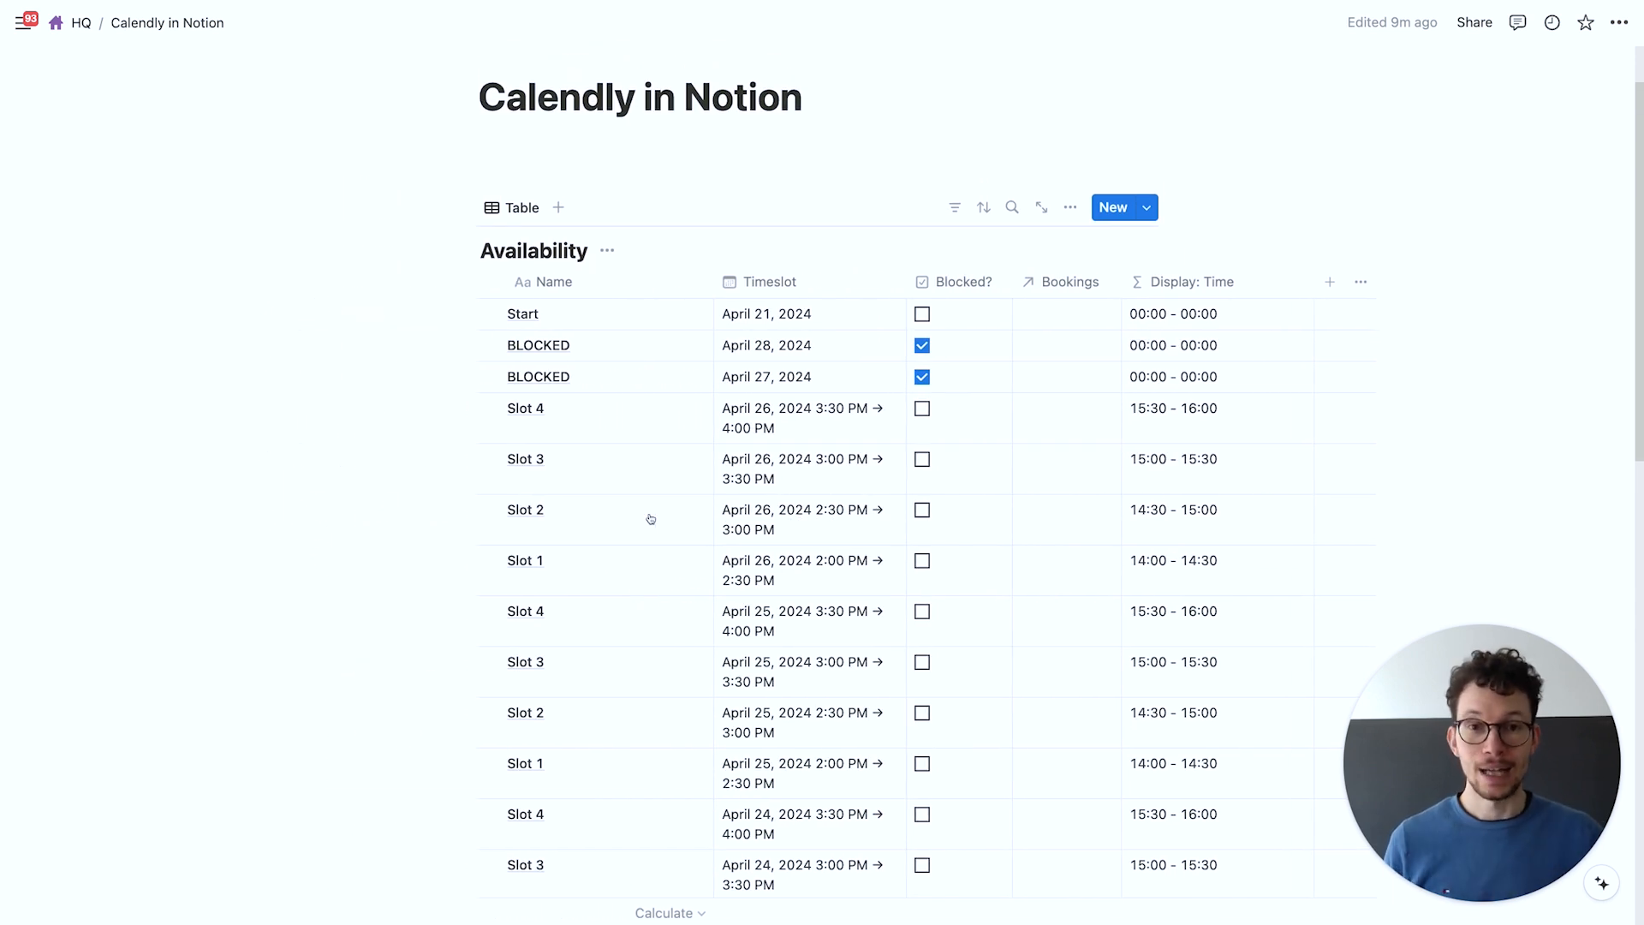
Create a full-width sub-page named Booking Page with a two-column layout
click(557, 167)
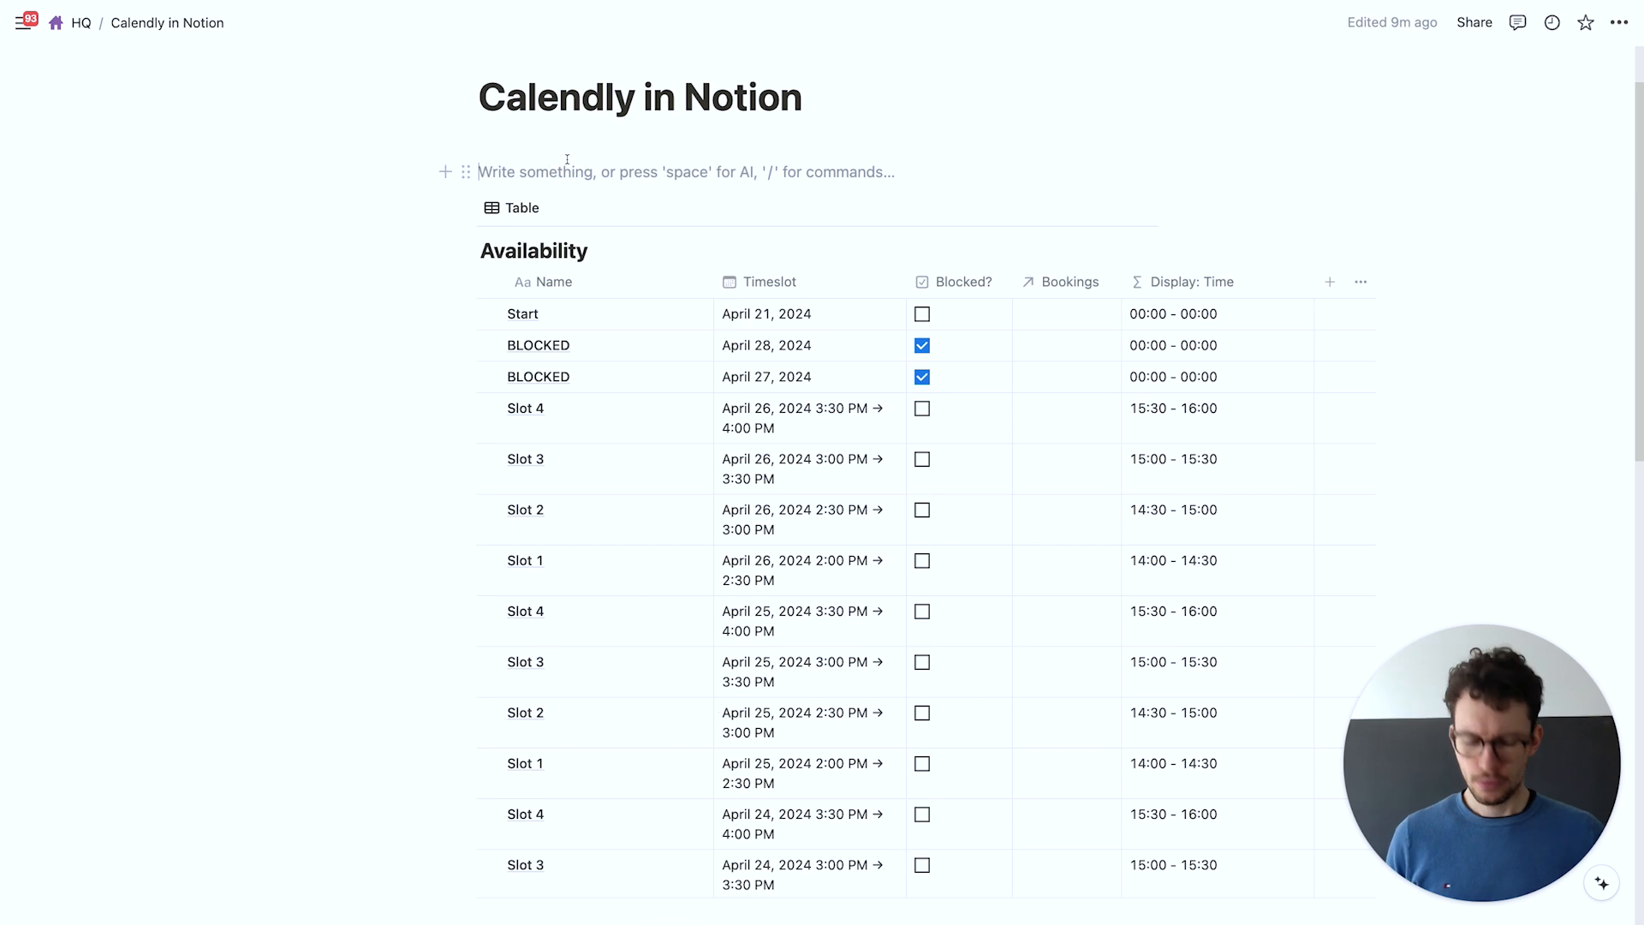
text(/page)
key(Return)
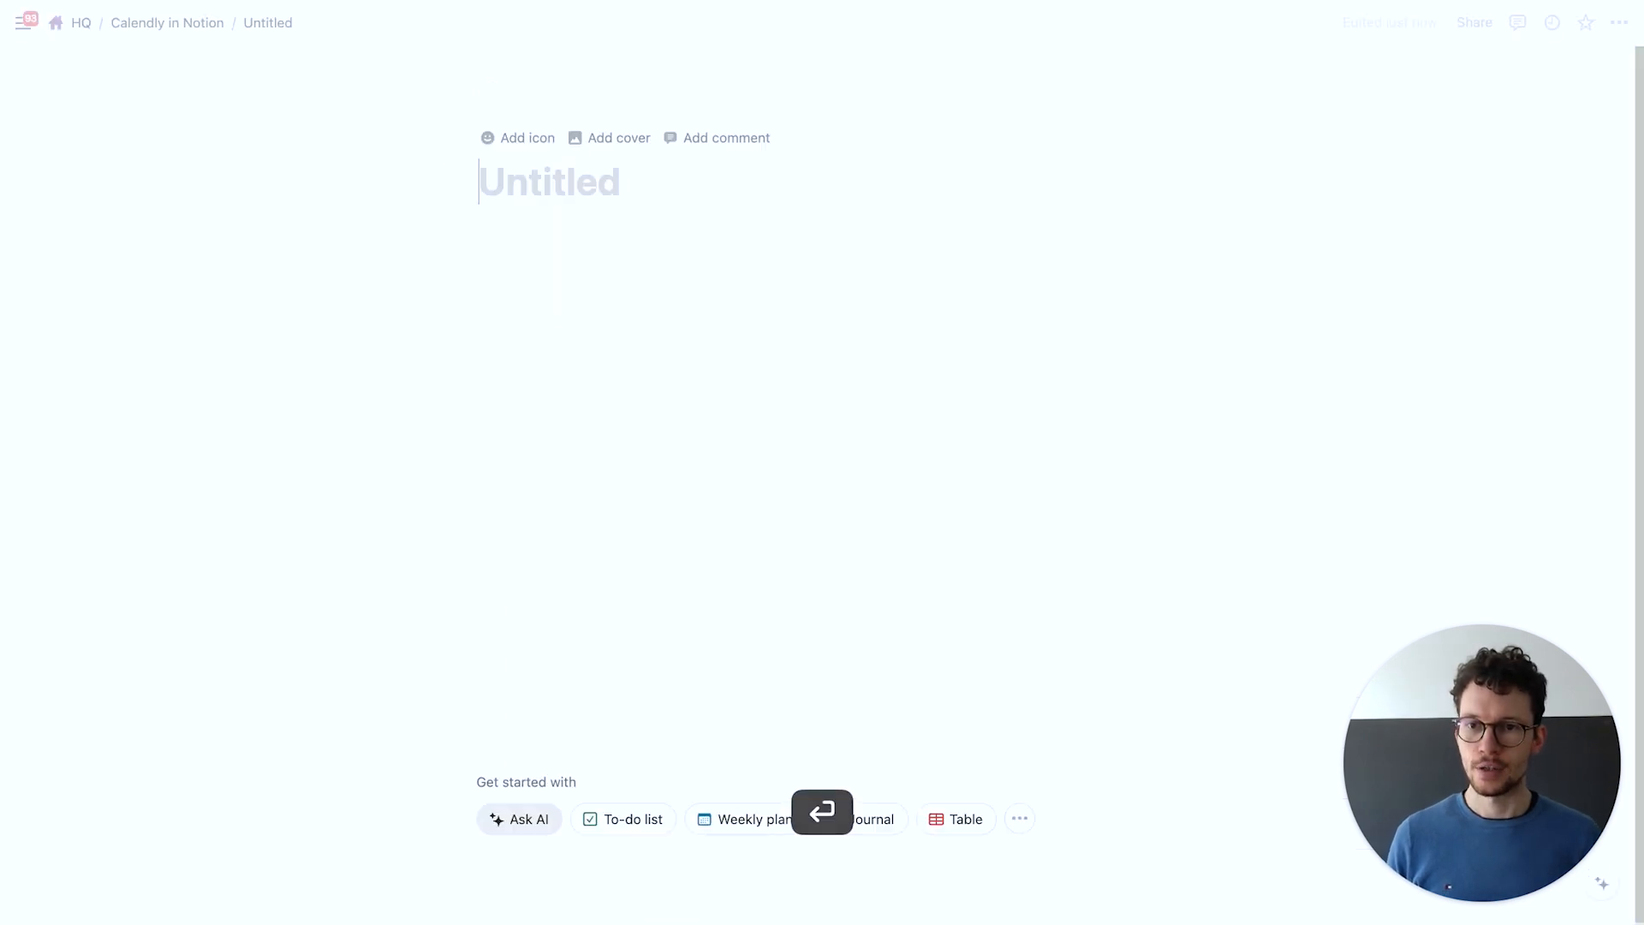
text(Booking P)
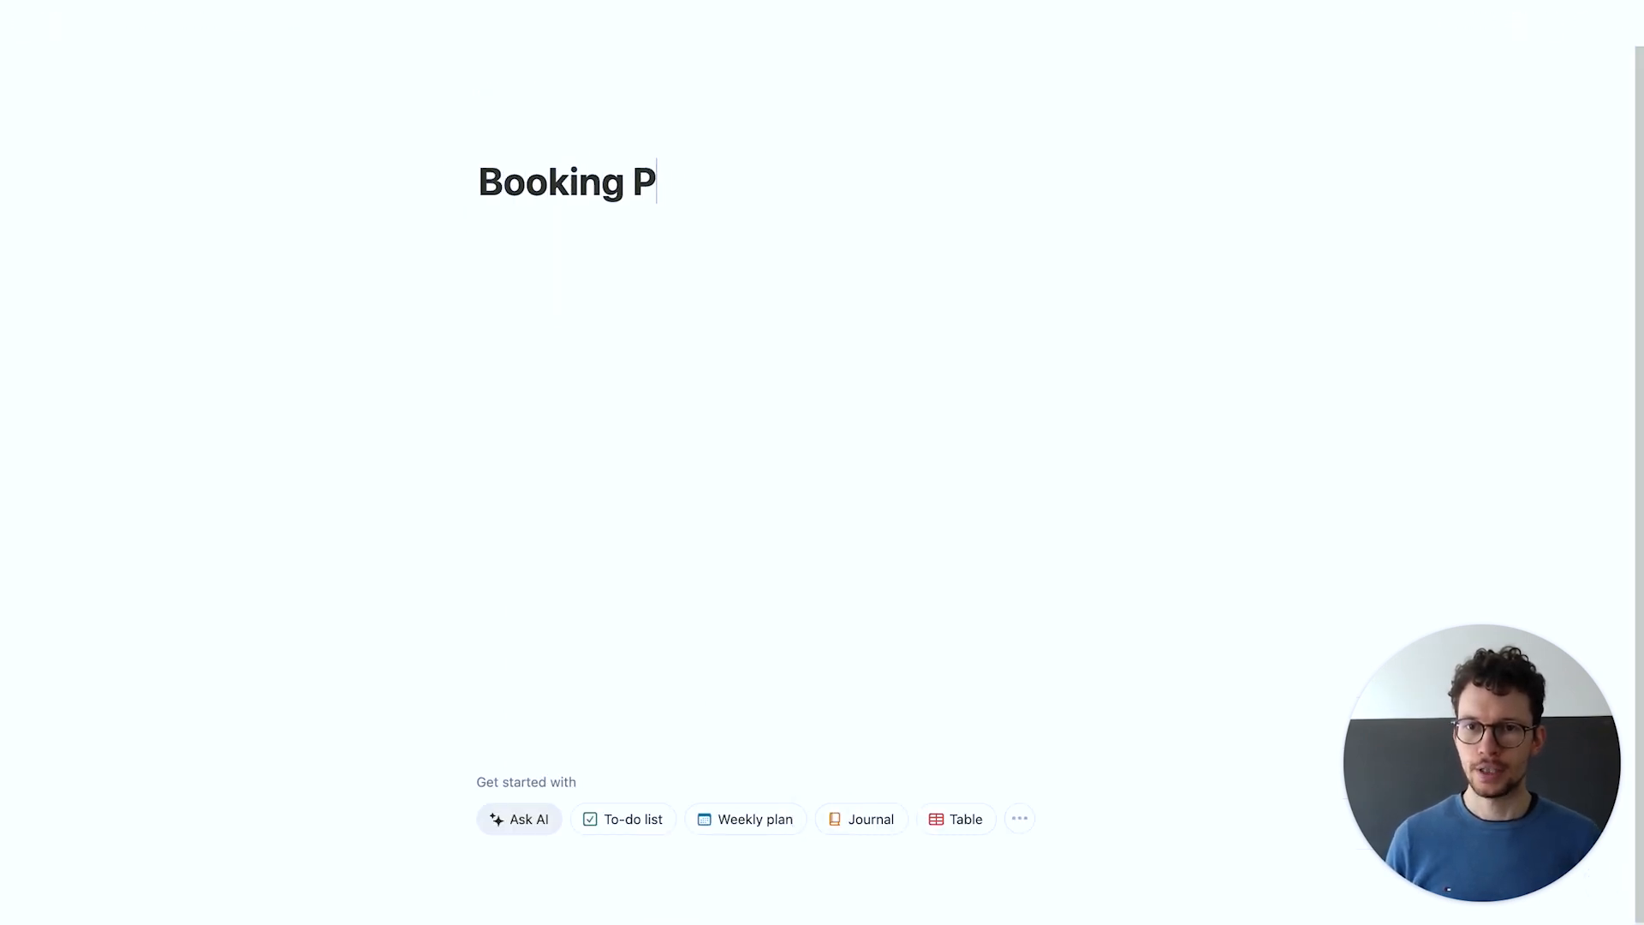
text(age)
key(Return)
text(/col2)
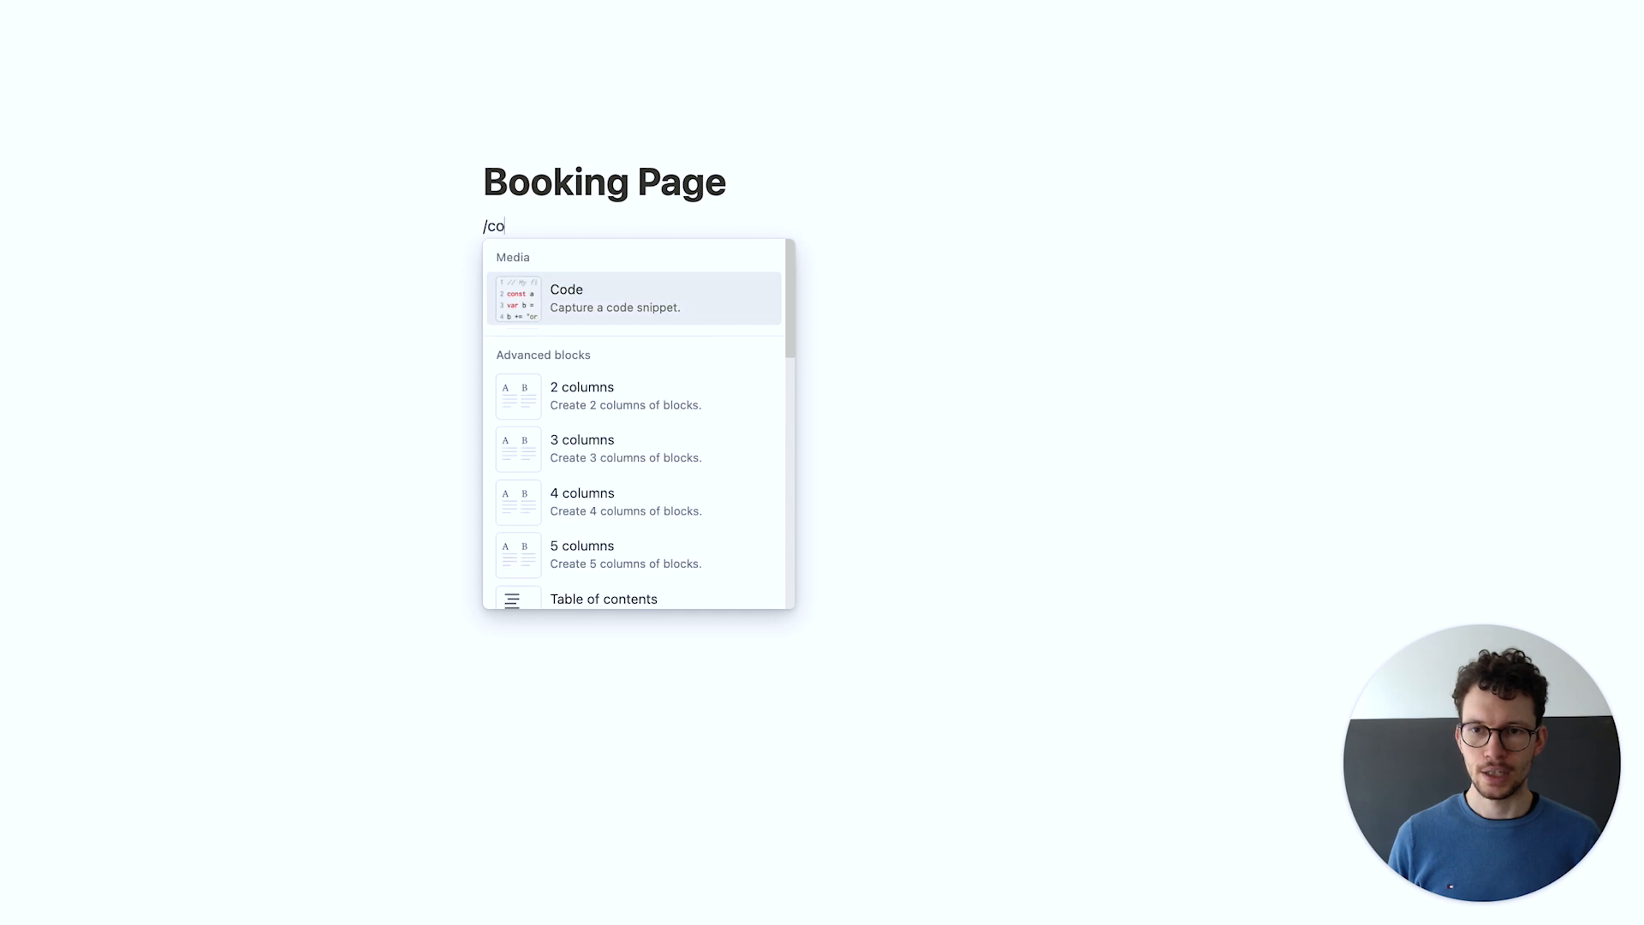
key(Return)
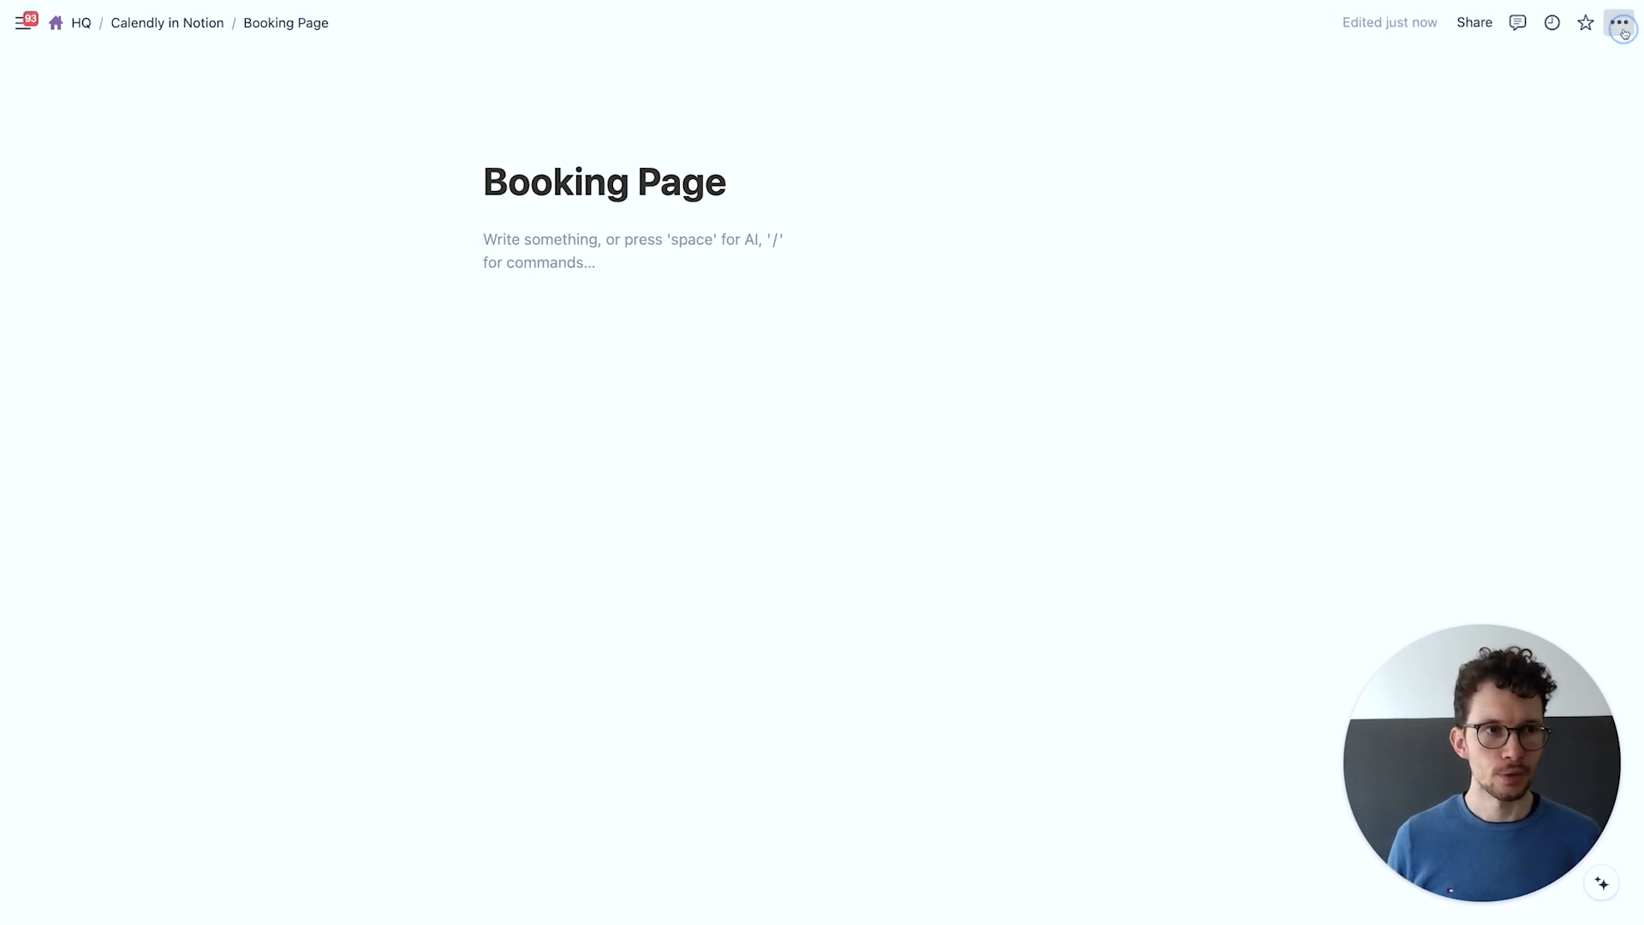
click(1619, 22)
click(1589, 162)
click(437, 239)
Add Heading 1 titles Book Now! and Availability to the two columns
click(423, 239)
text(/h1)
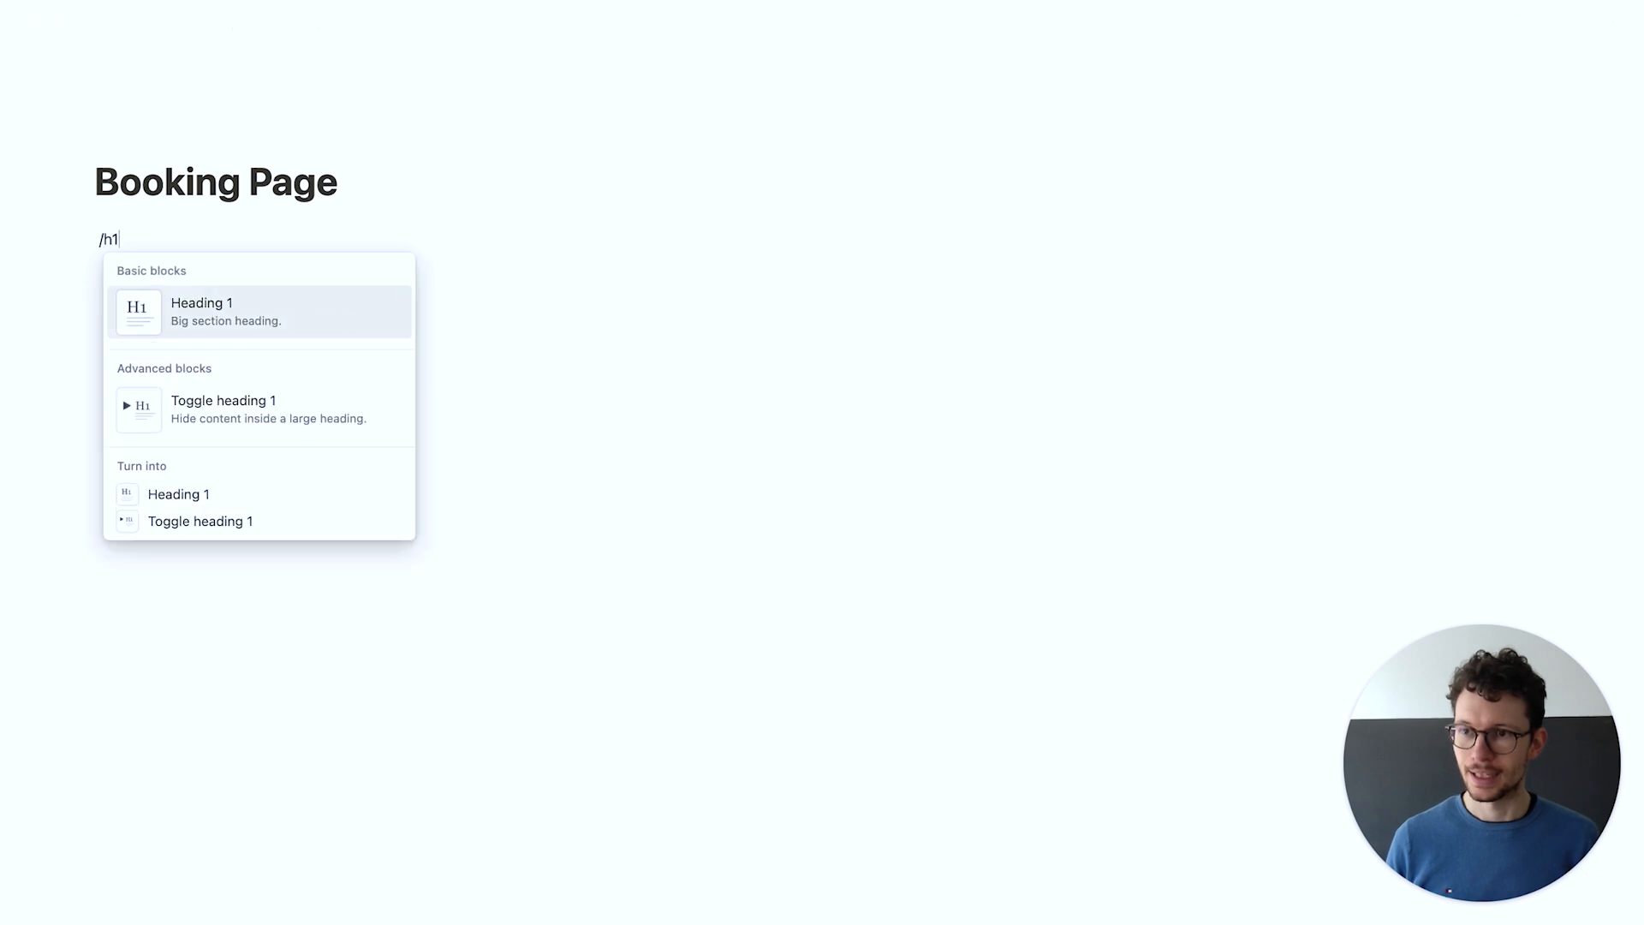
key(Return)
text(Book Now!)
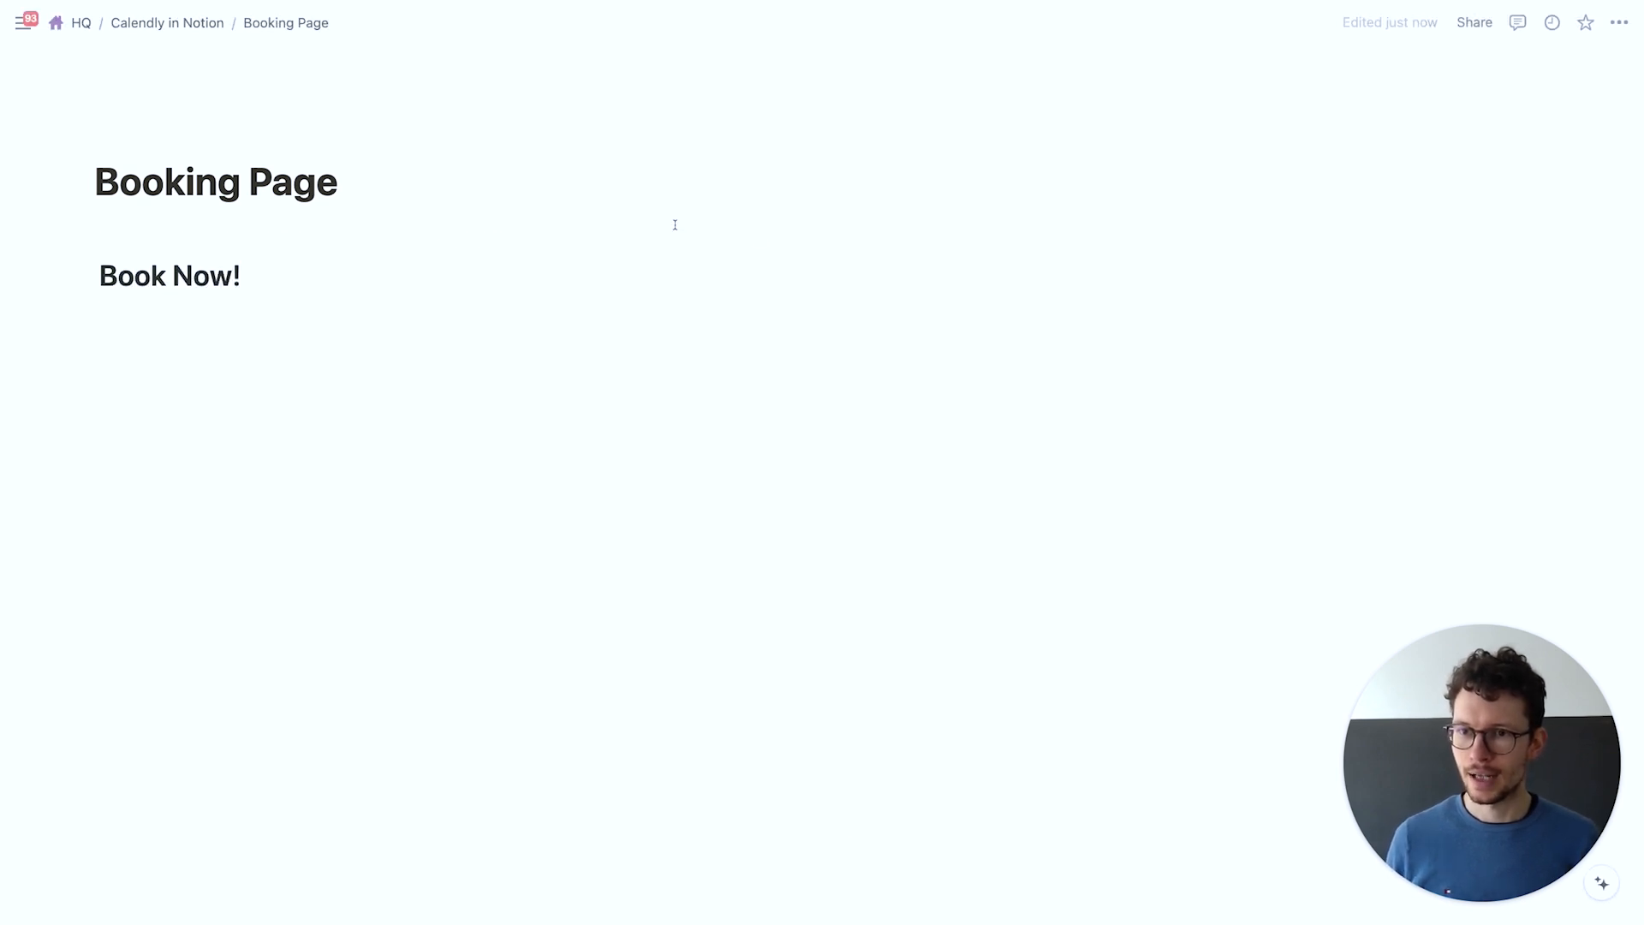
click(882, 243)
text(/h1)
key(Return)
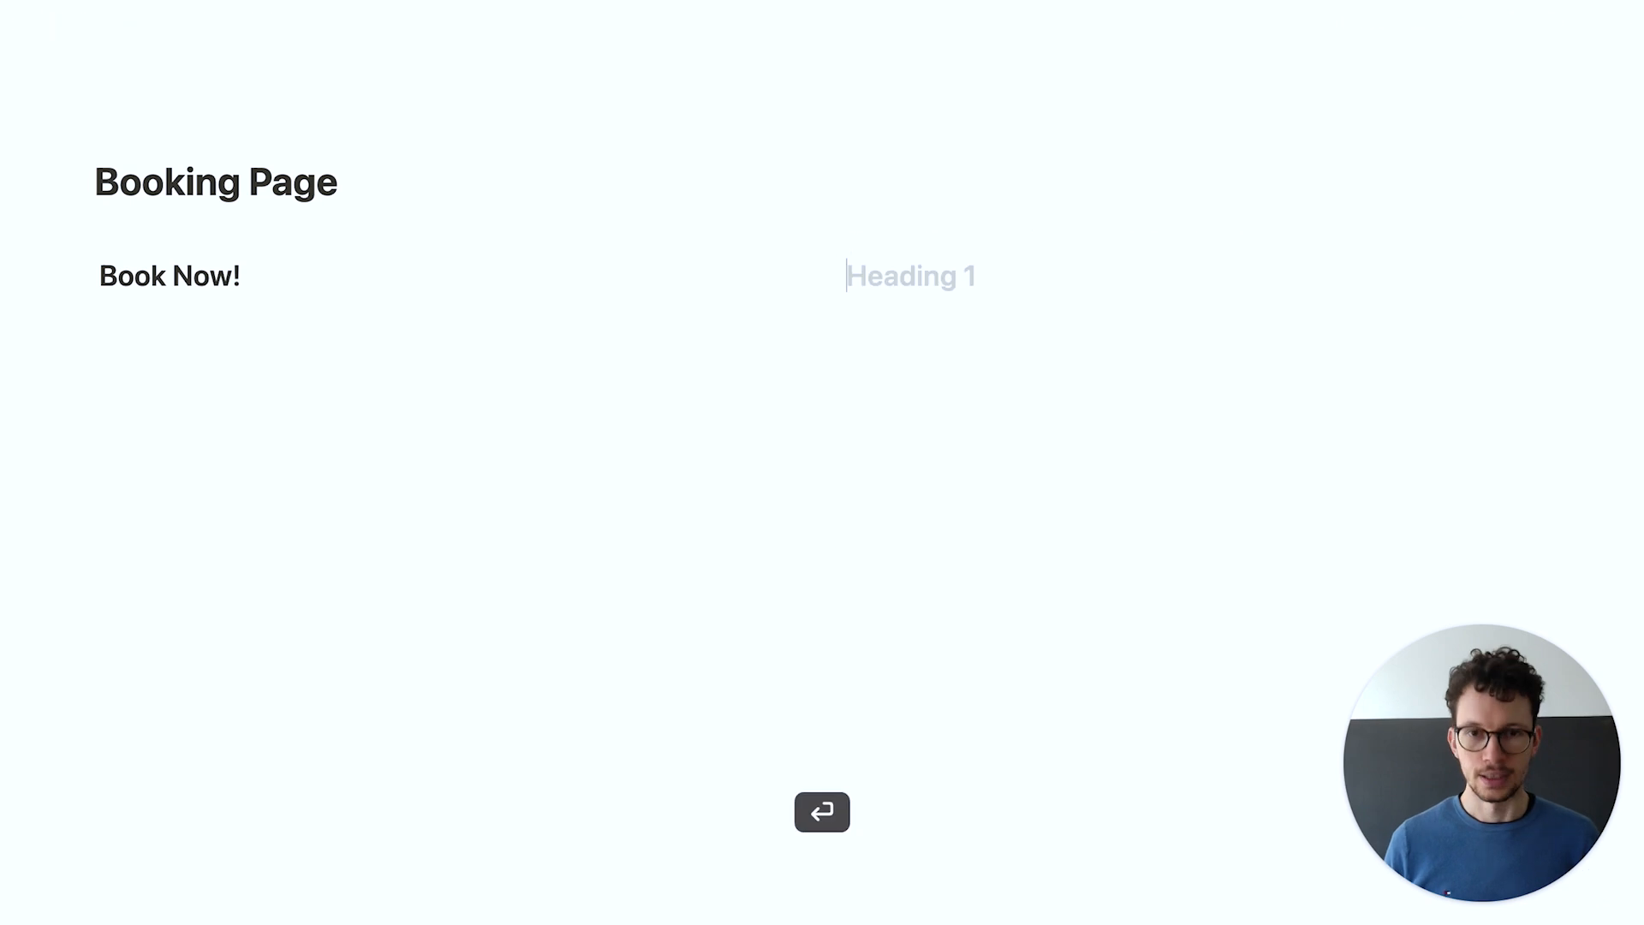
text(Availability/)
Insert a divider beneath each of the two column headings
key(BackSpace)
key(Return)
text(/div)
key(Return)
click(414, 281)
key(Return)
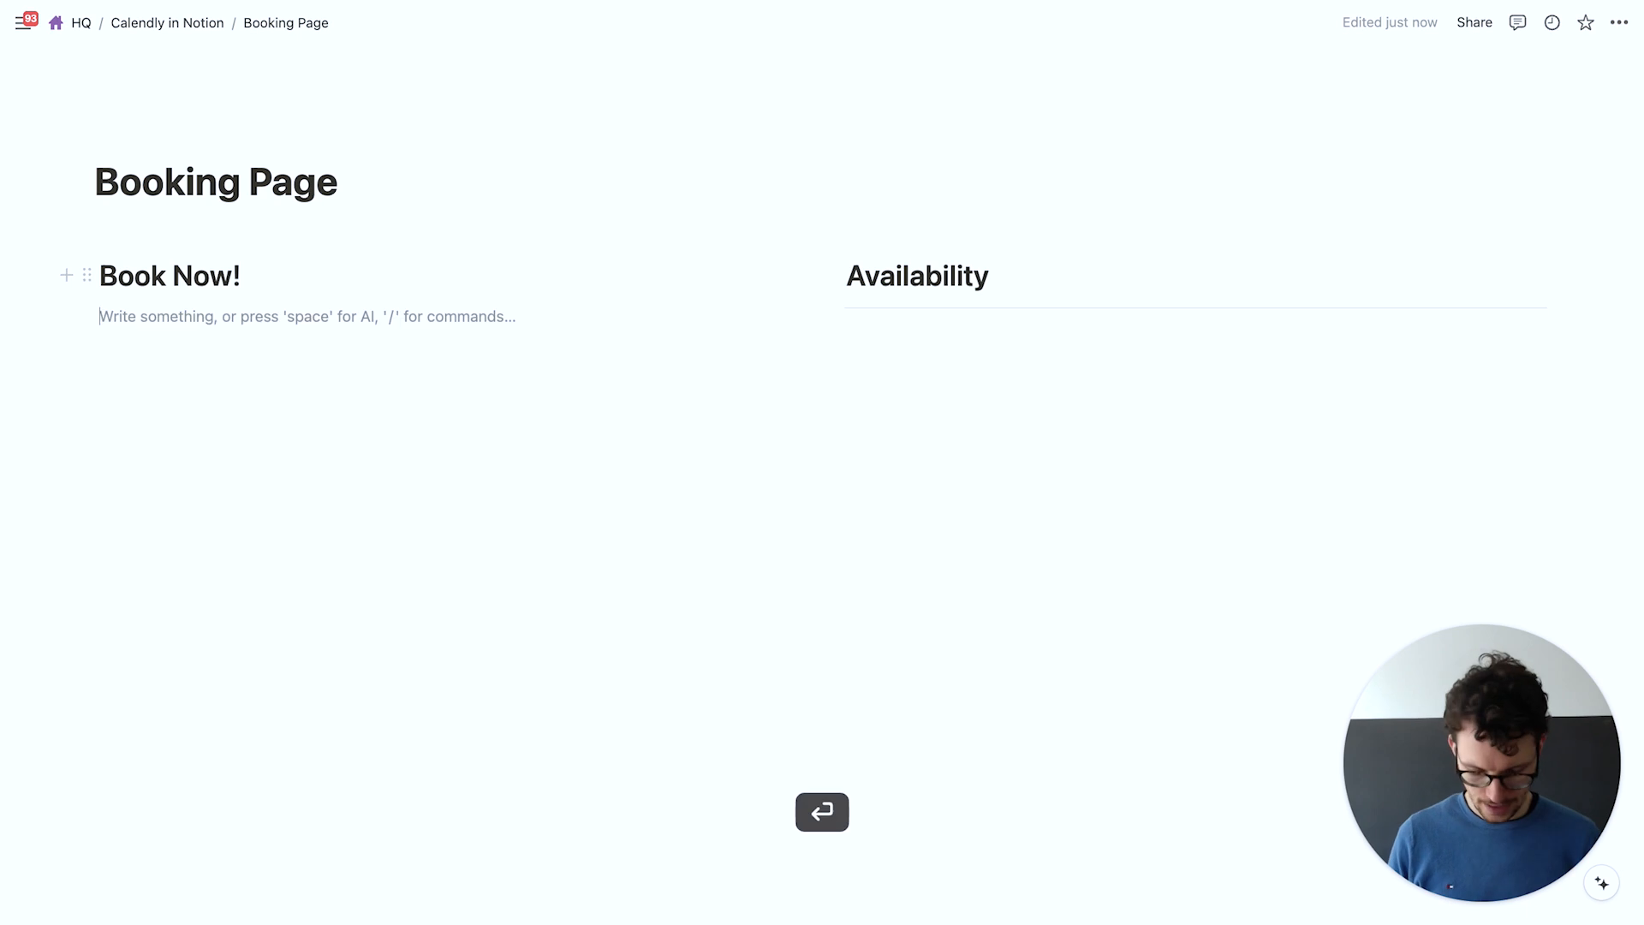
text(/div)
key(Return)
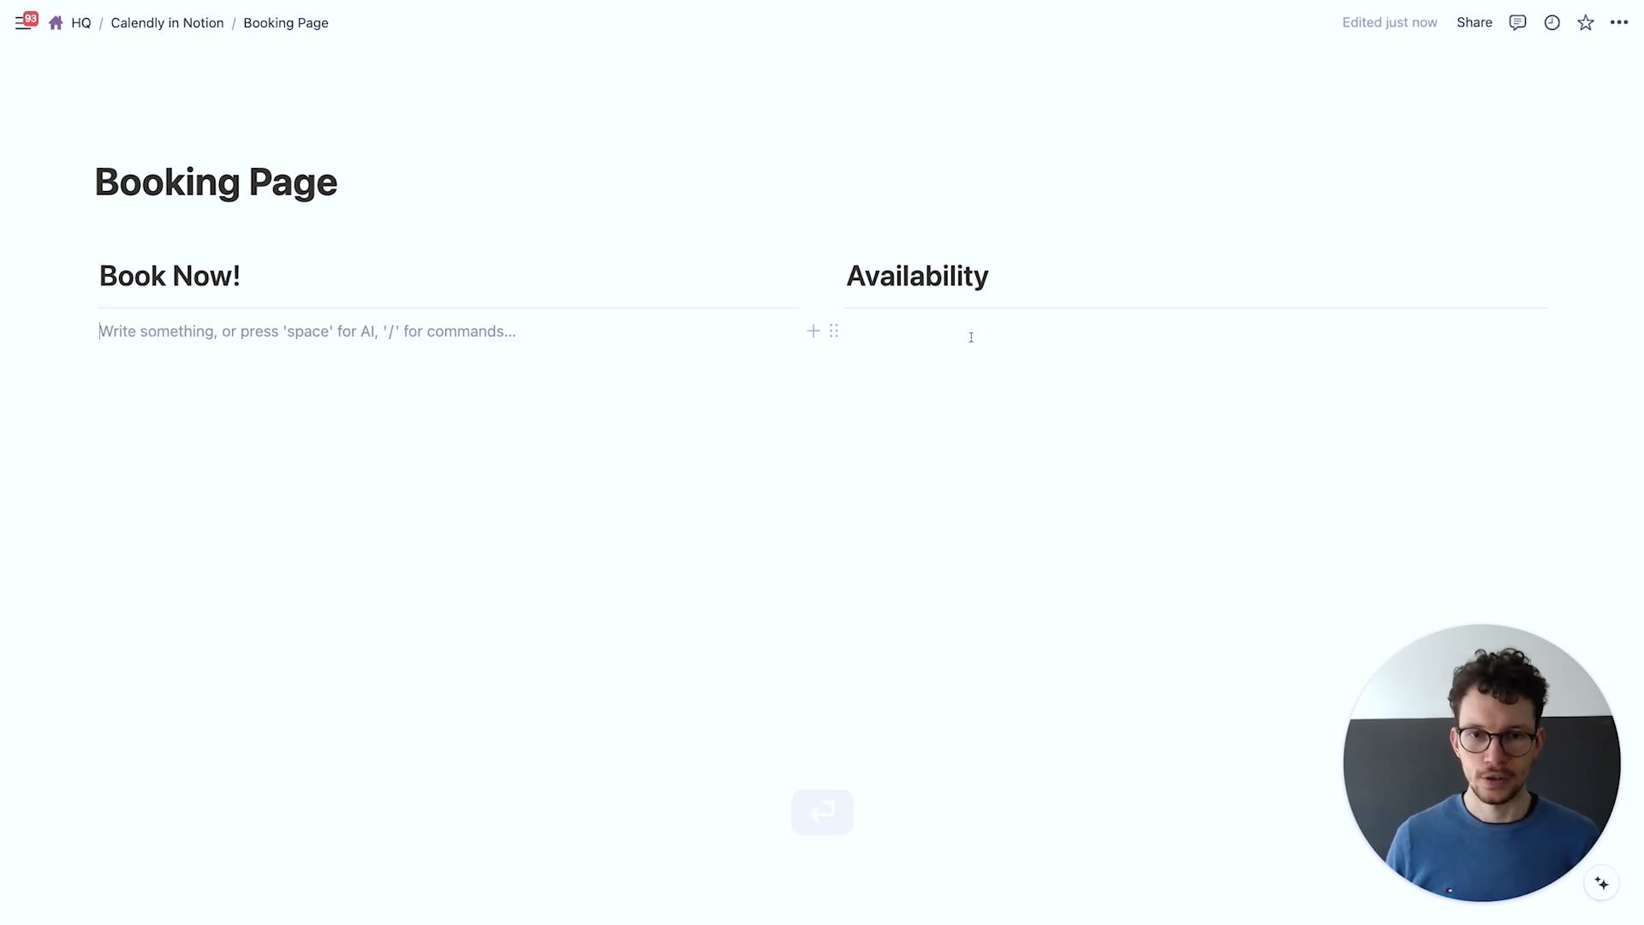
click(972, 333)
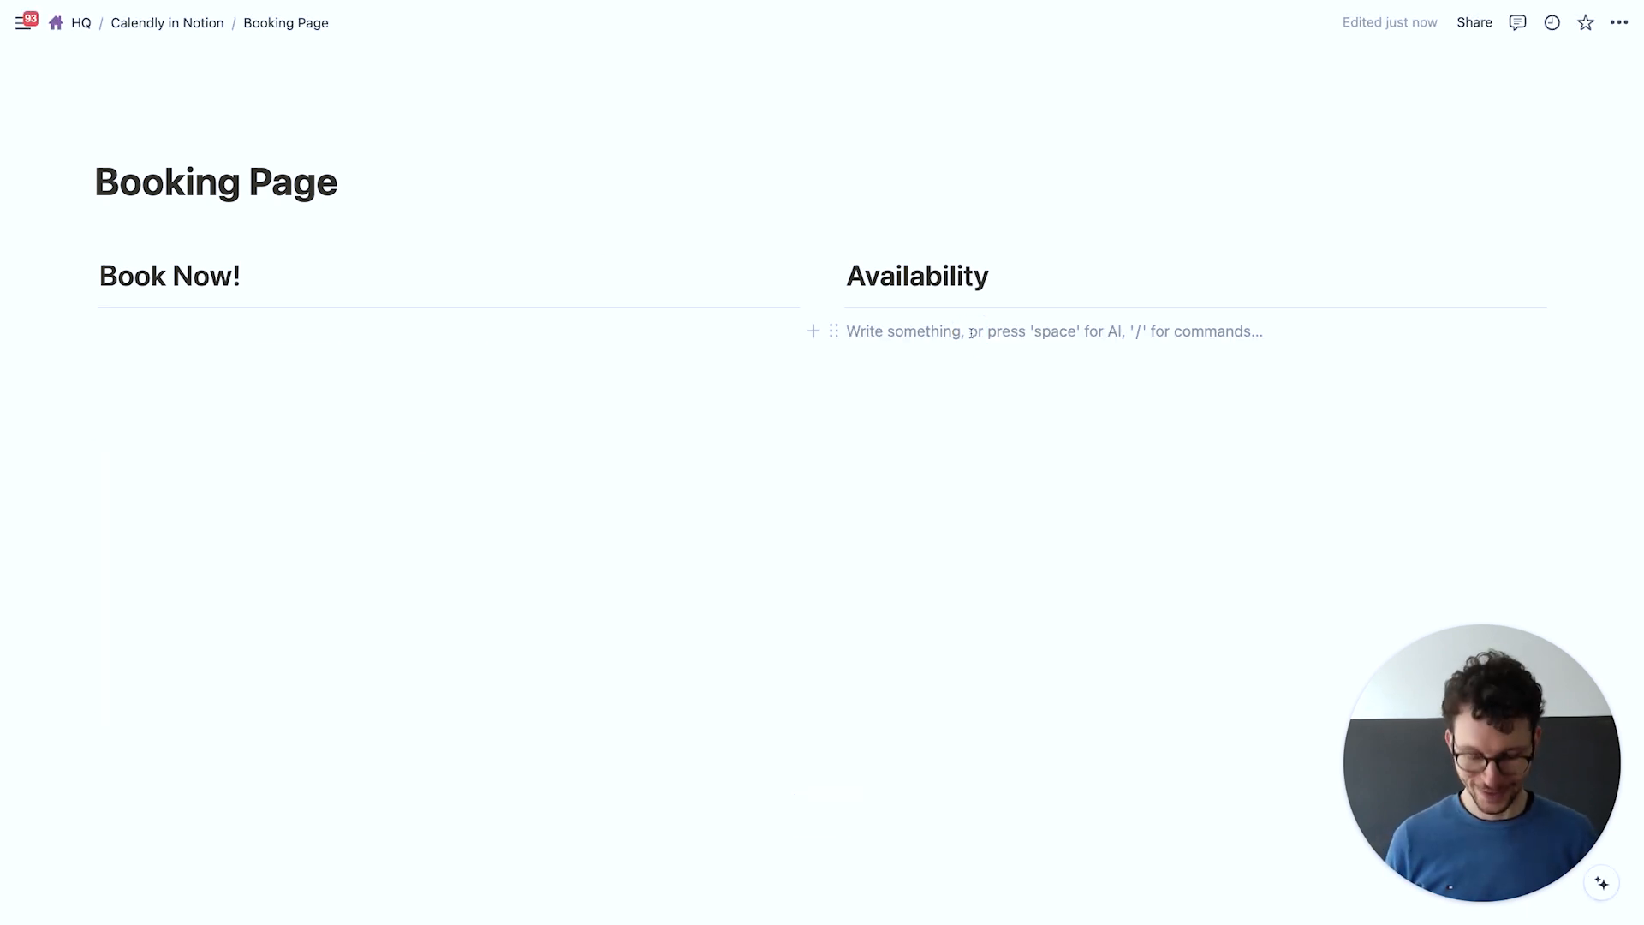
Insert a linked calendar view of the Availability database under the Availability heading
text(/crea)
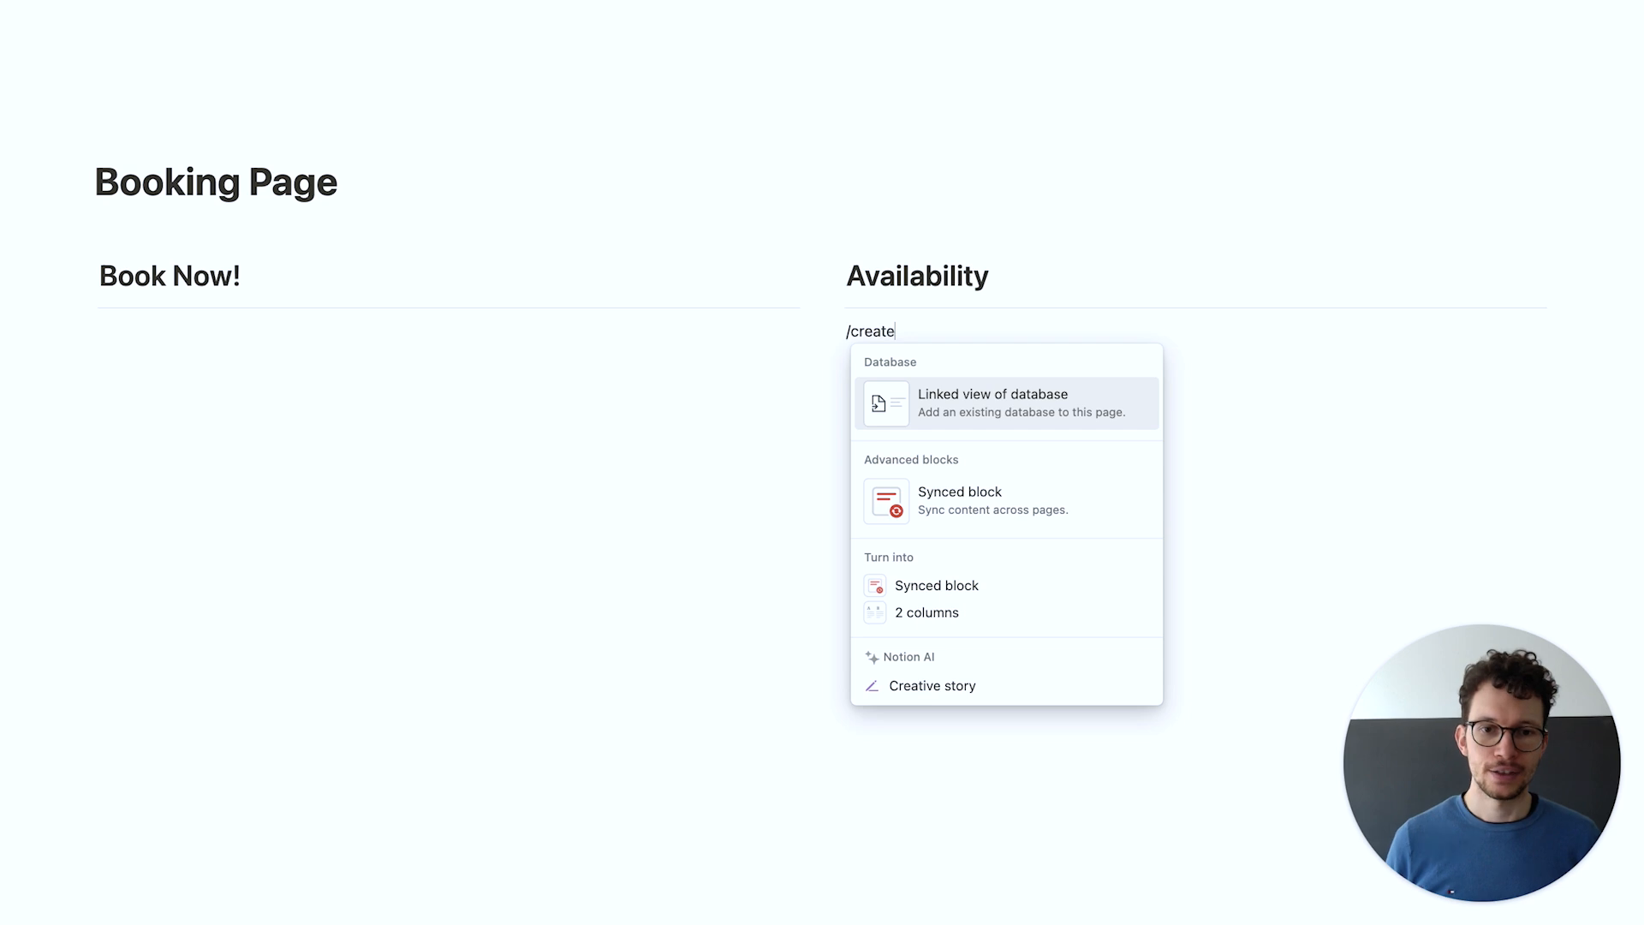
text(te)
key(Return)
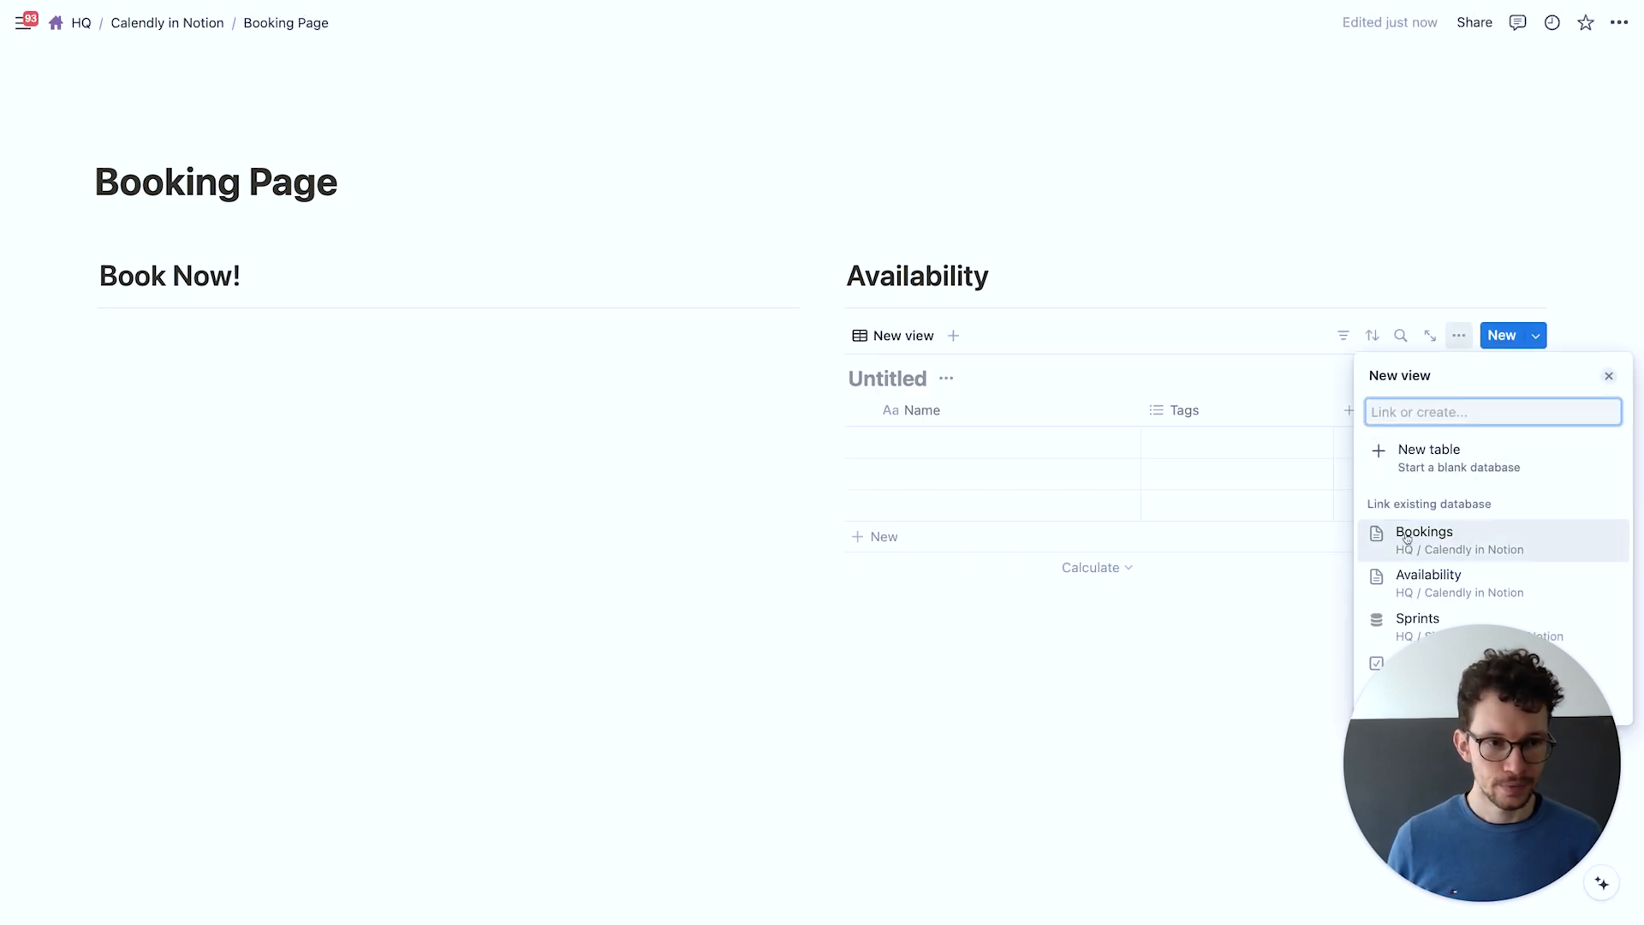
click(1412, 580)
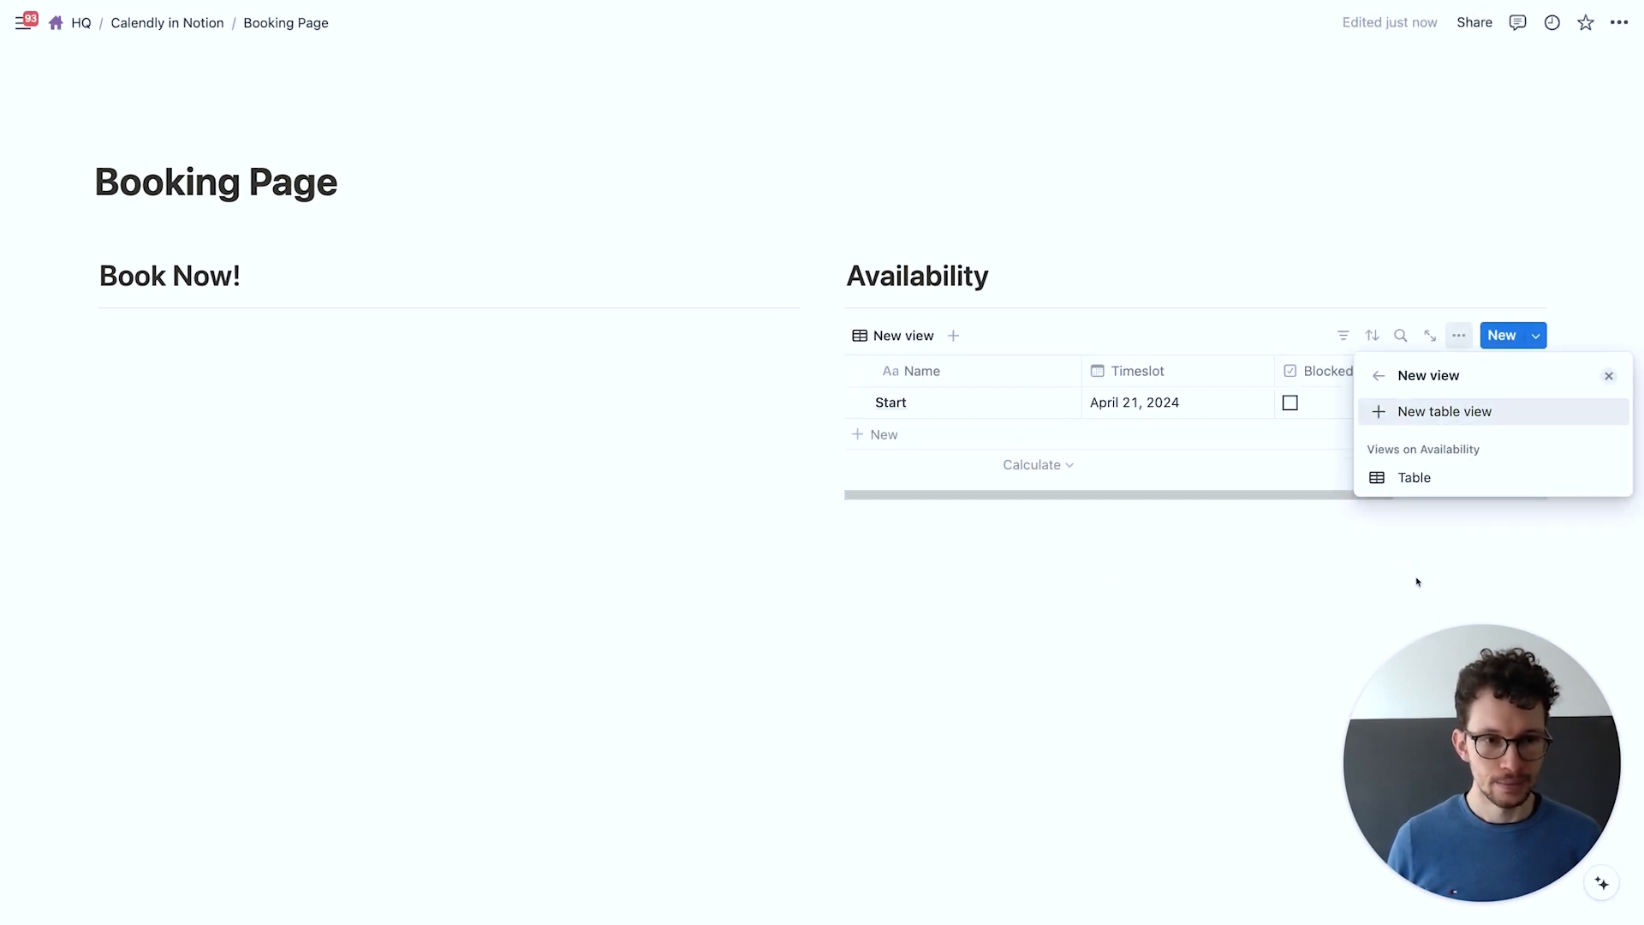
click(1436, 409)
click(1405, 535)
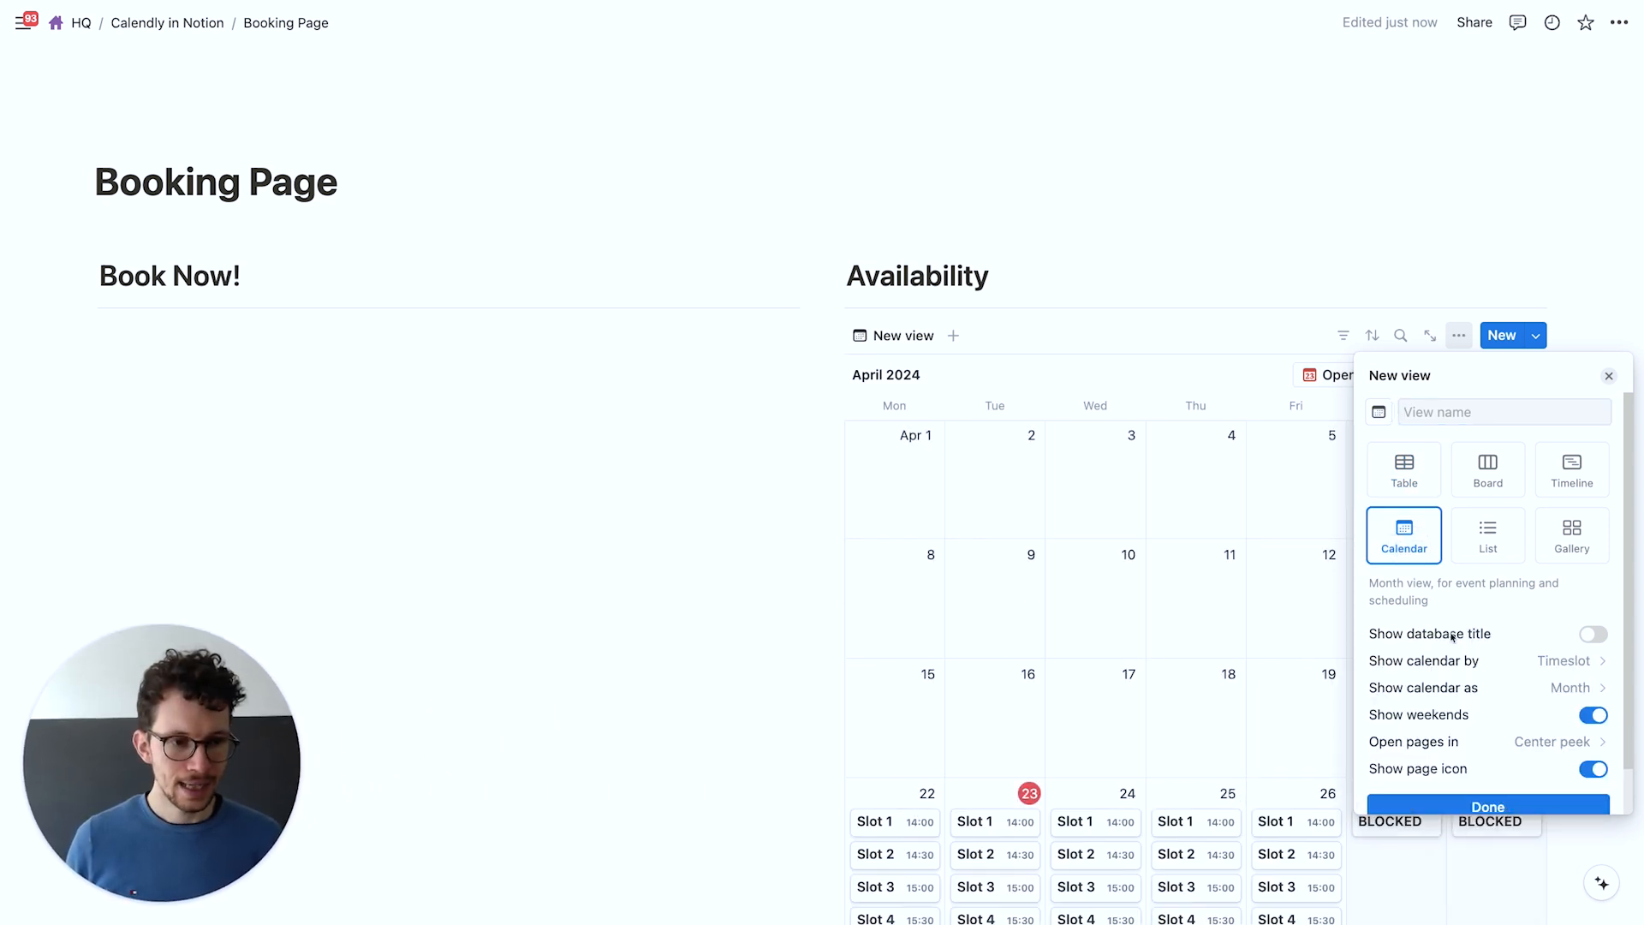
Show the calendar by week and display the Display: Time property on cards
scroll(1454, 636, down, 1)
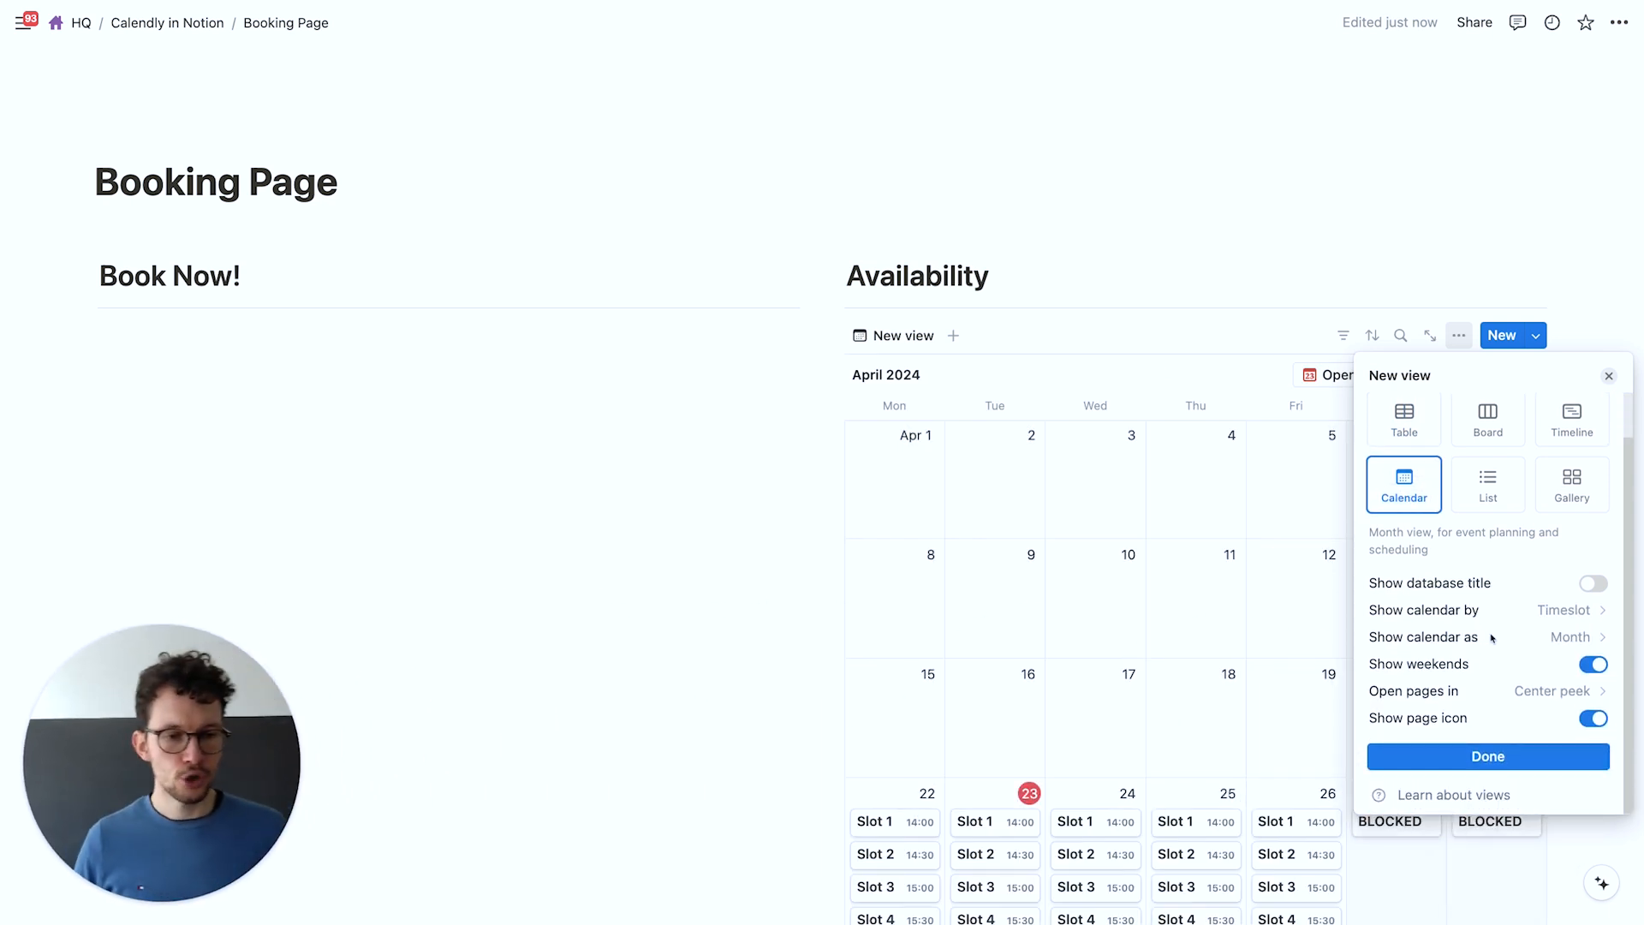
click(1491, 638)
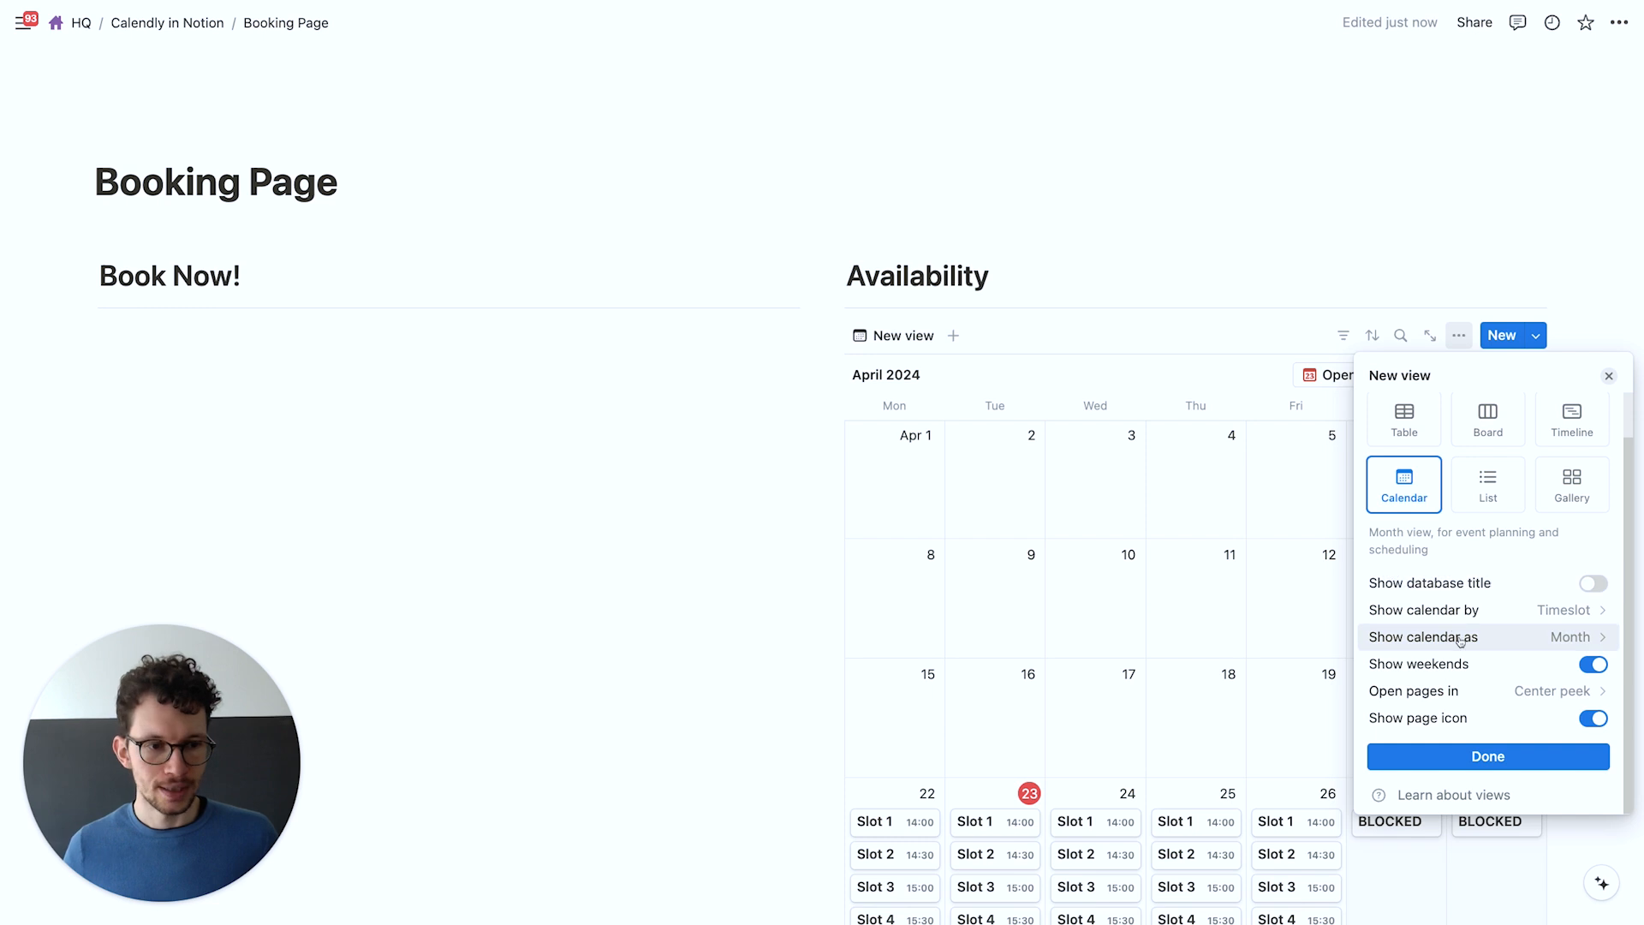
click(1494, 637)
click(1440, 704)
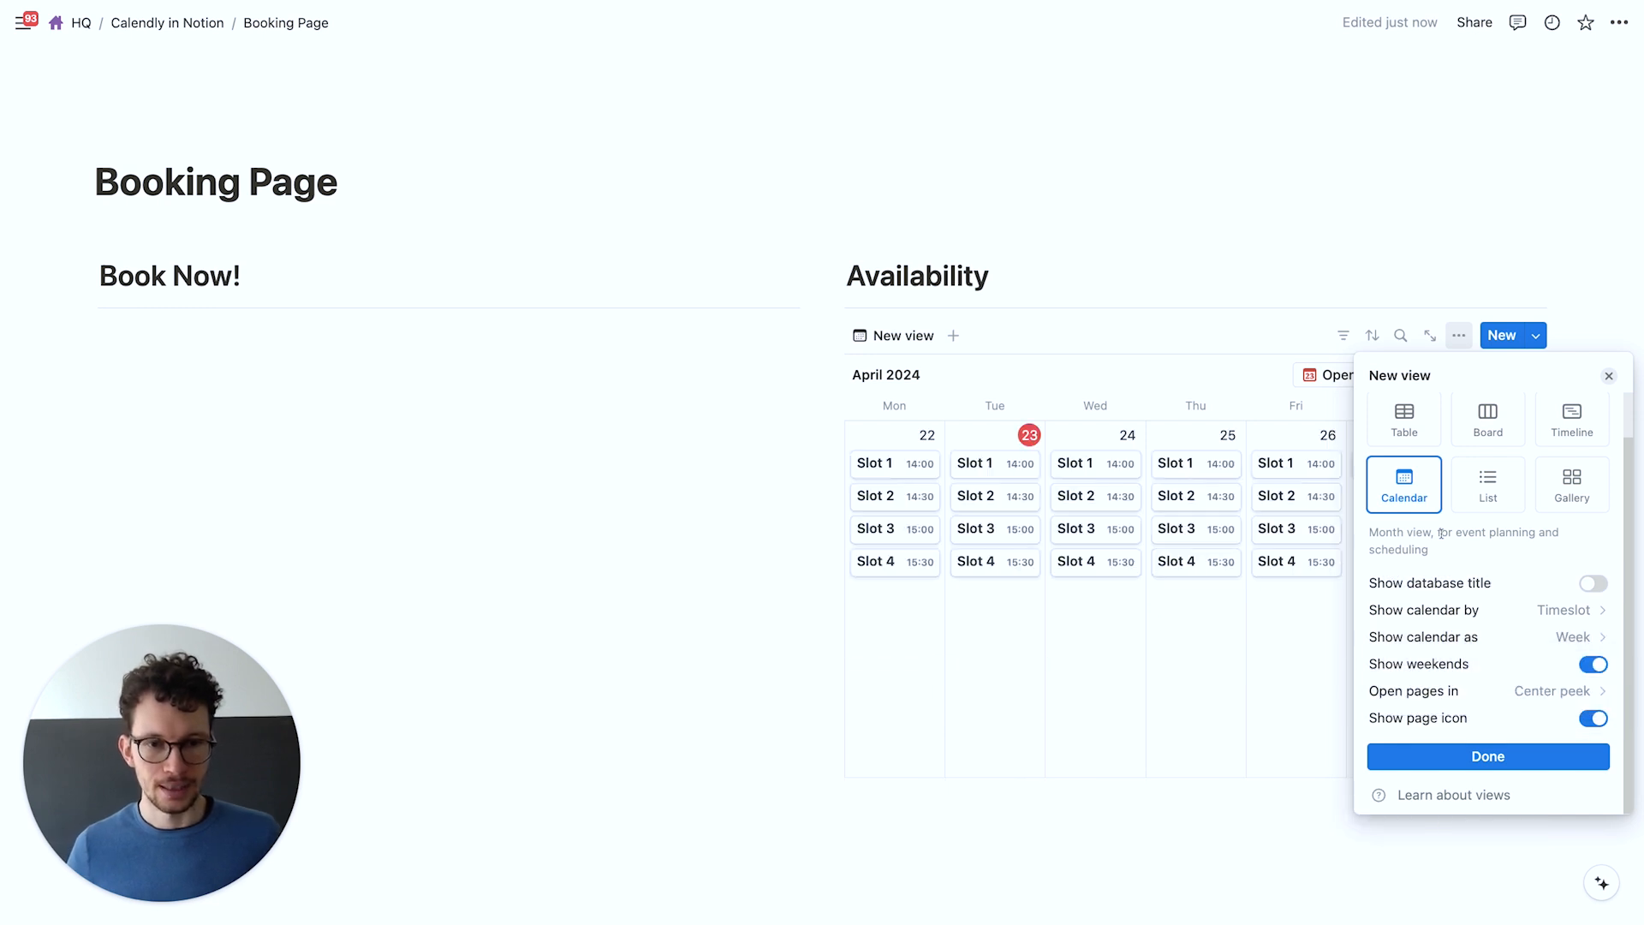
click(1511, 759)
click(1465, 485)
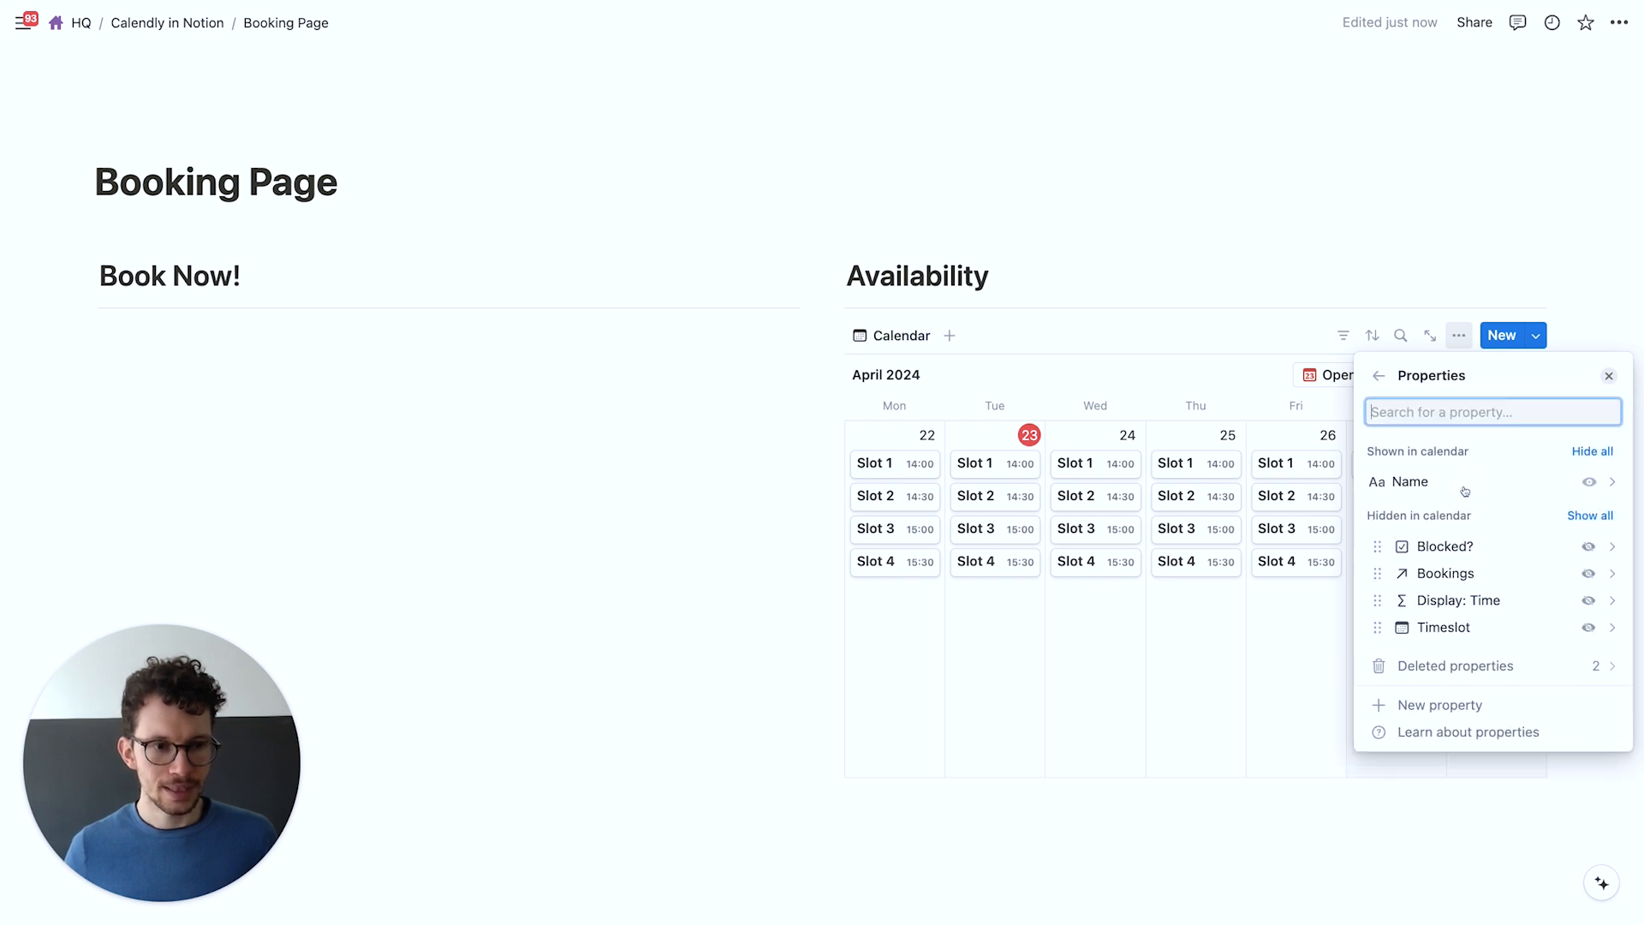
click(1589, 603)
click(982, 238)
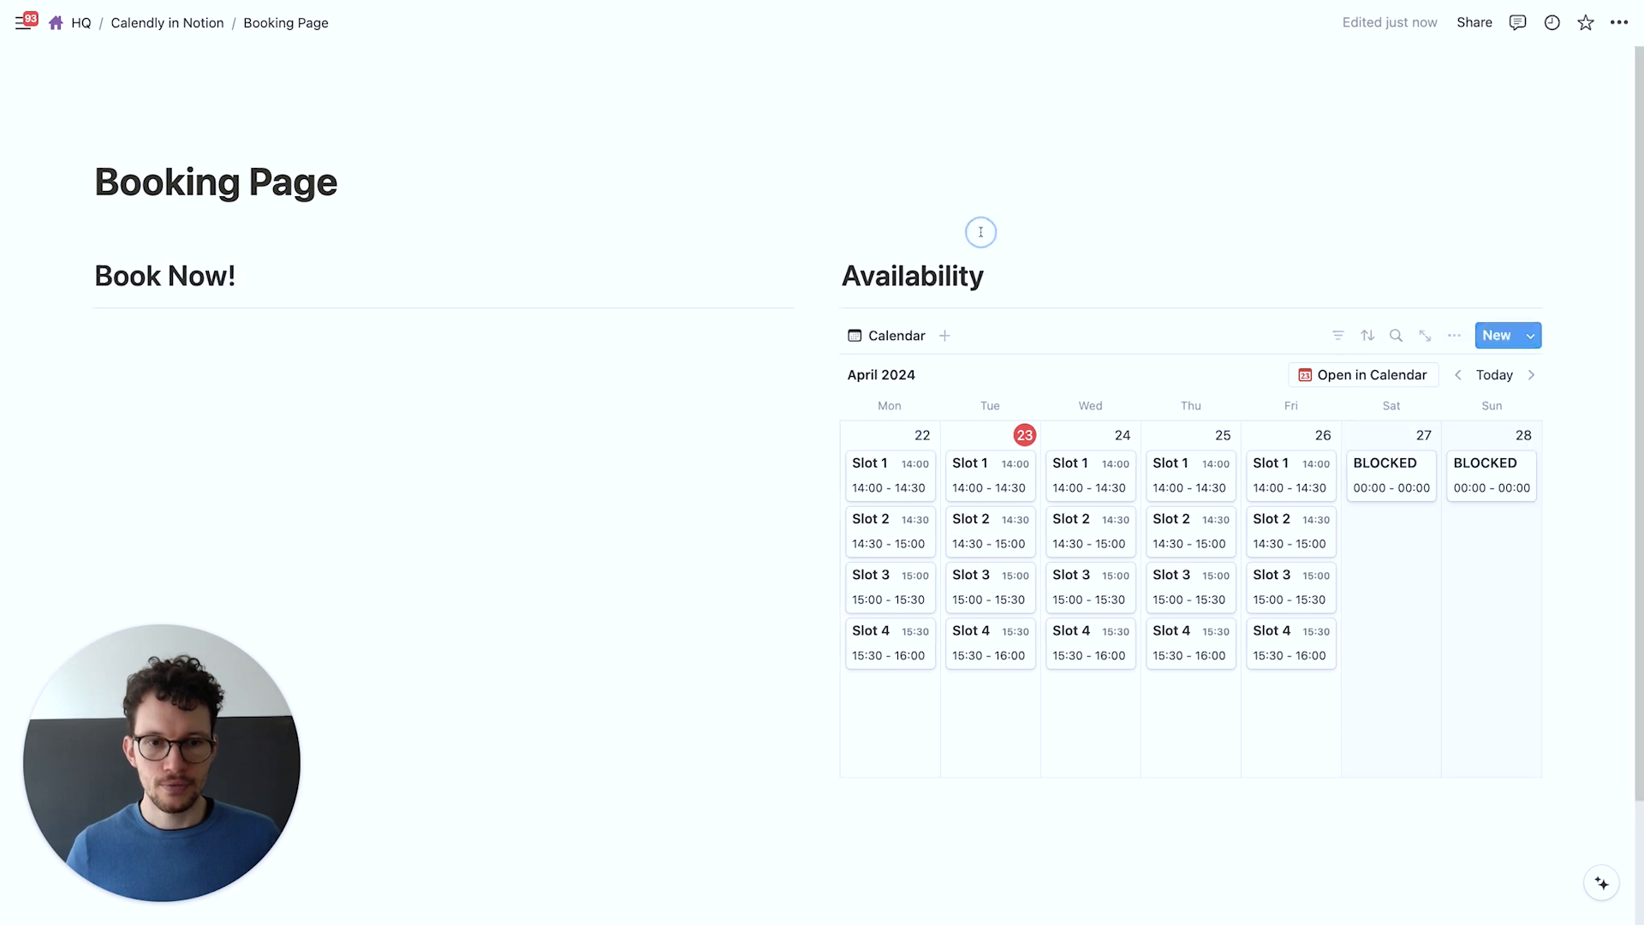
scroll(987, 390, down, 2)
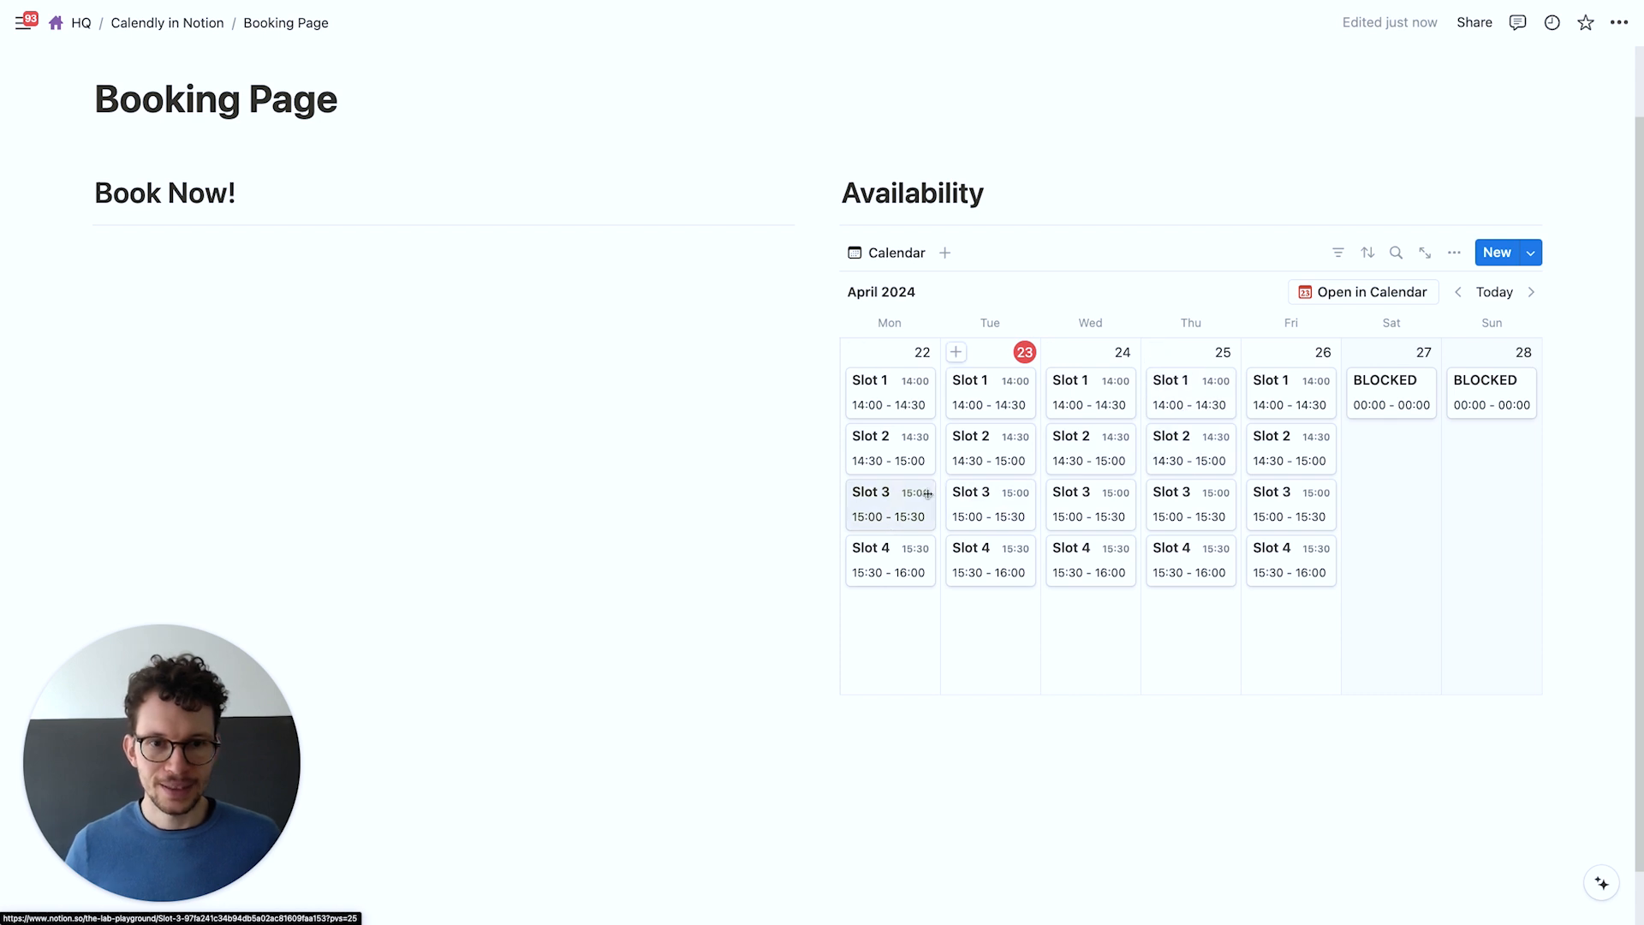
Drag the column divider left to widen Availability and add an empty block below Book Now!
drag(821, 180, 569, 193)
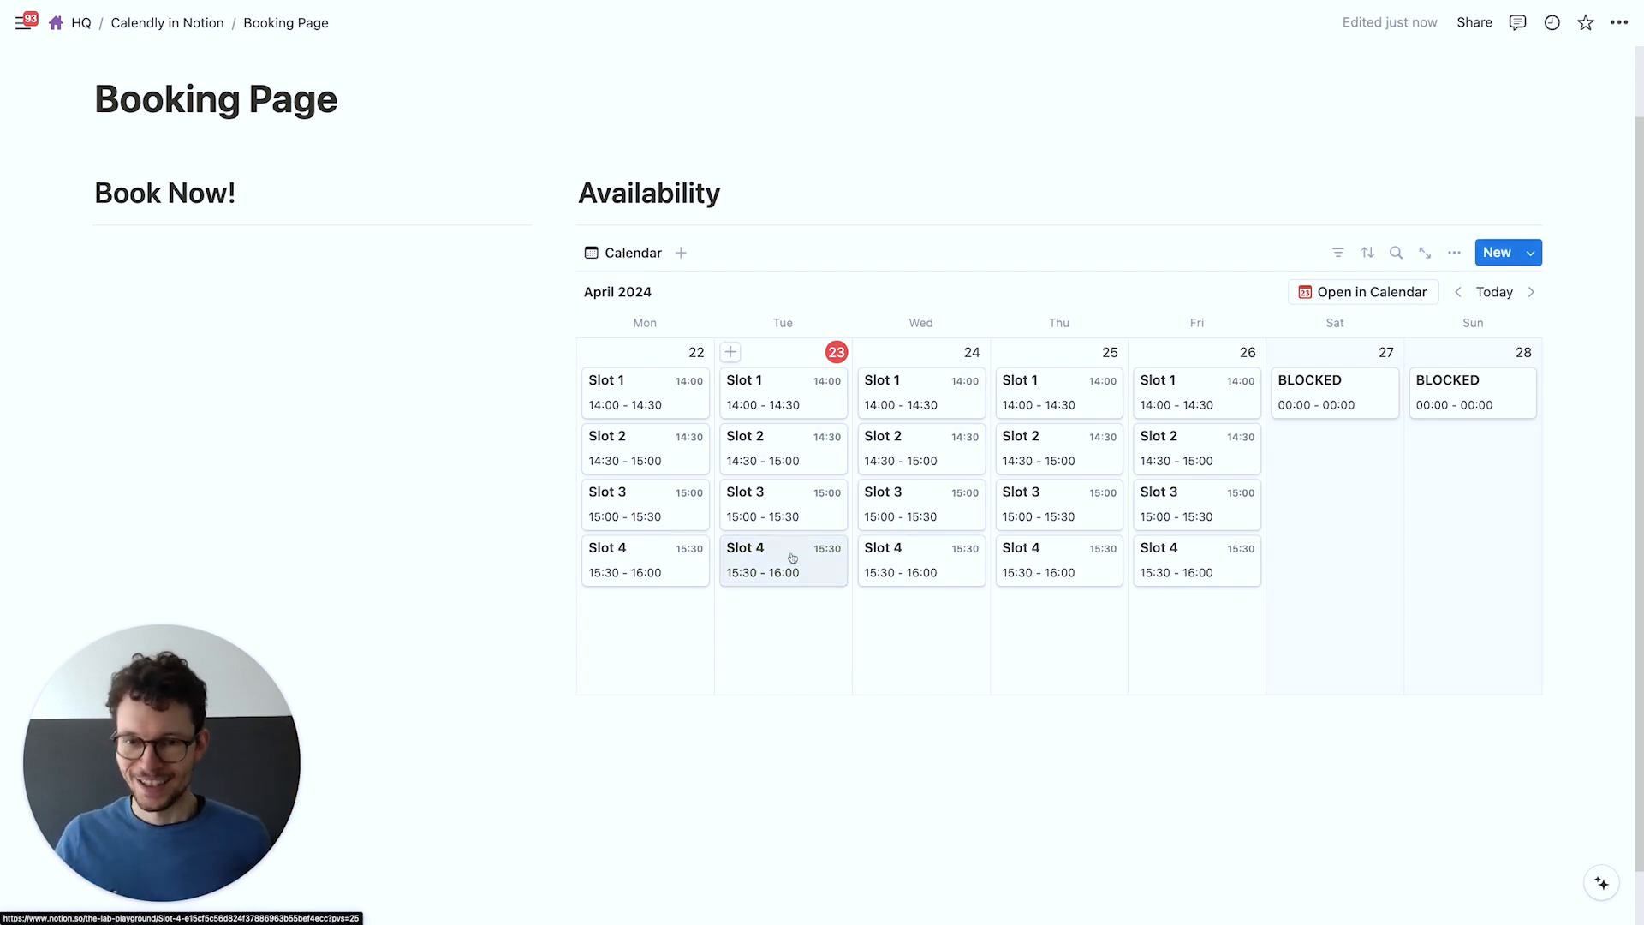
click(147, 271)
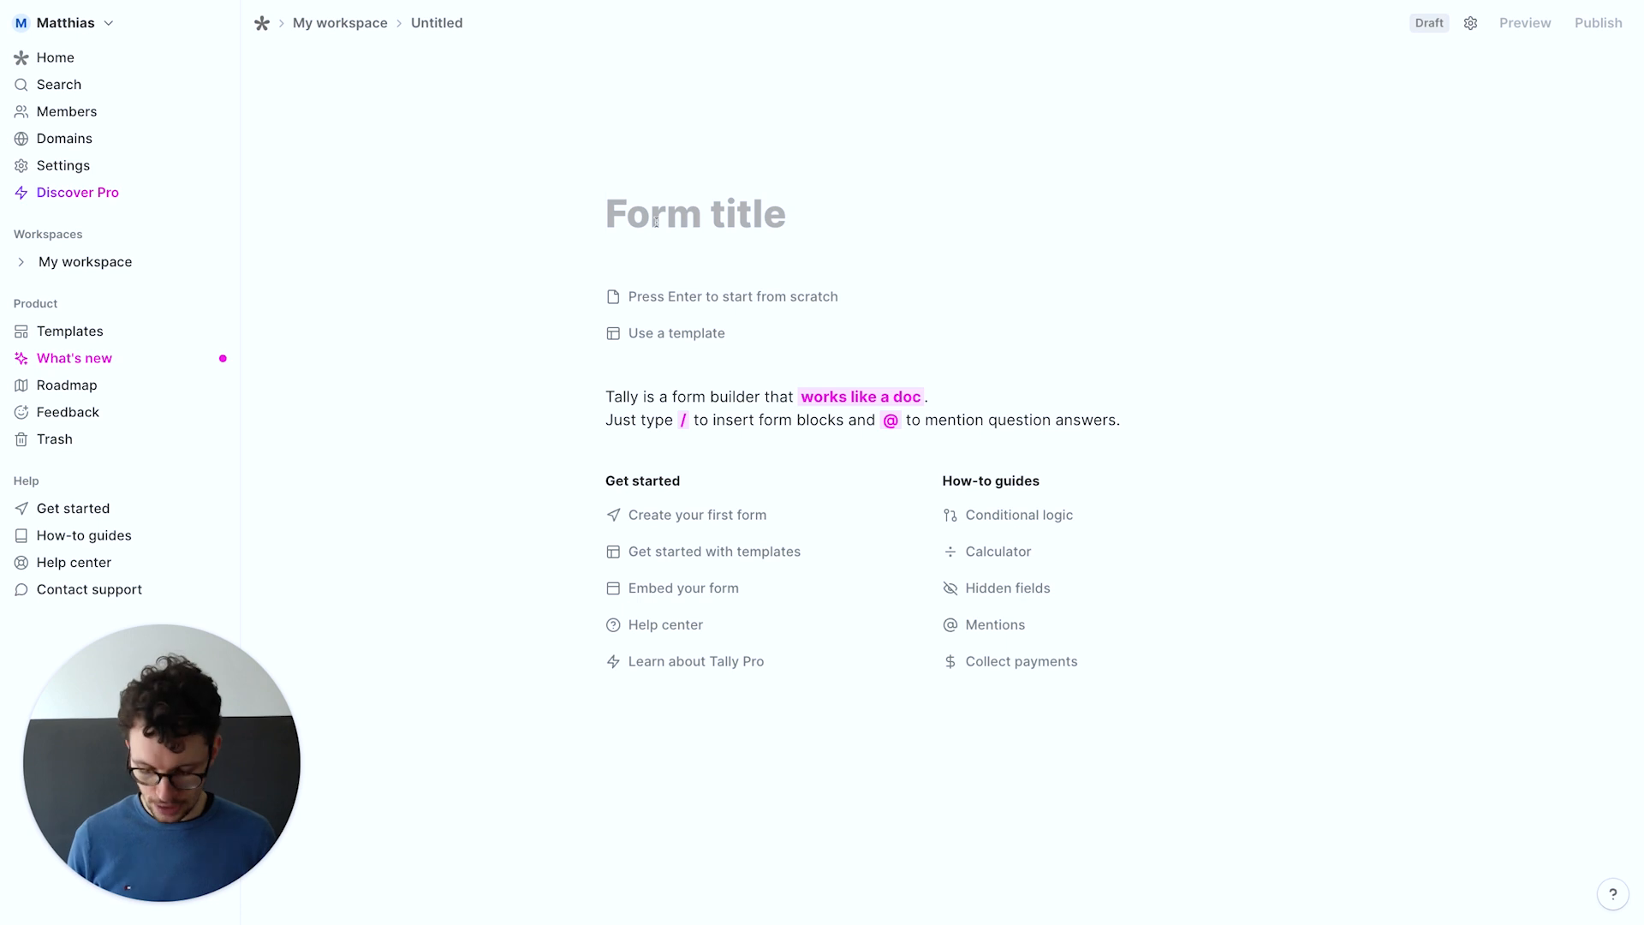
Title the form 'Book a call with me' and add a short-answer question 'What's your name?'
text(Book)
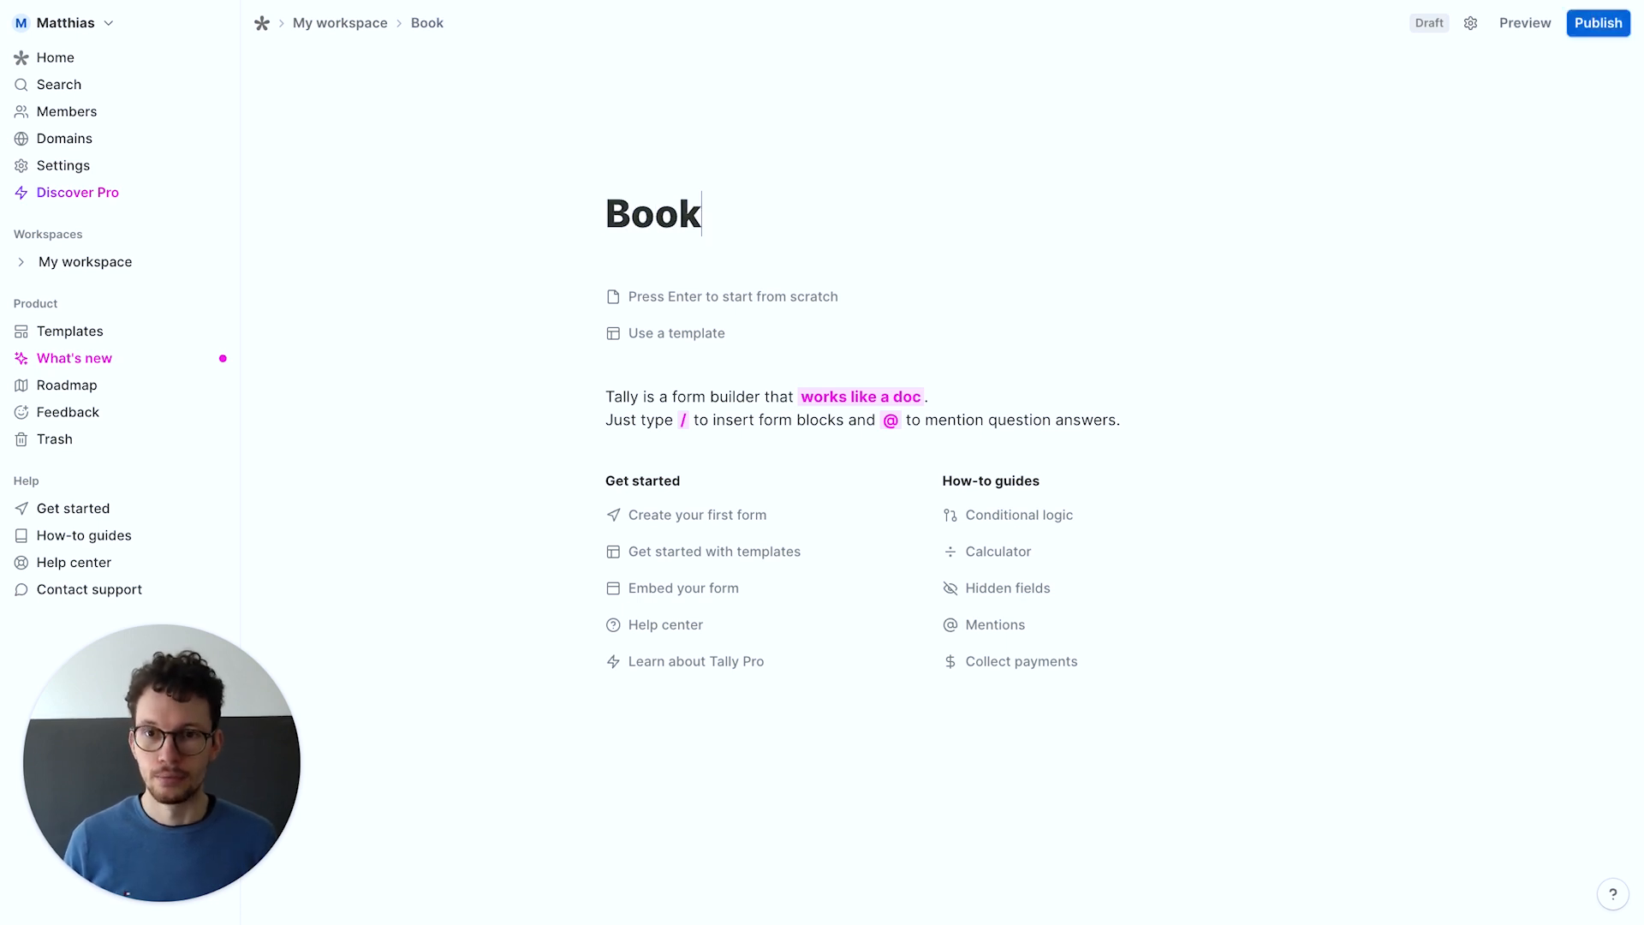
text( a call with me)
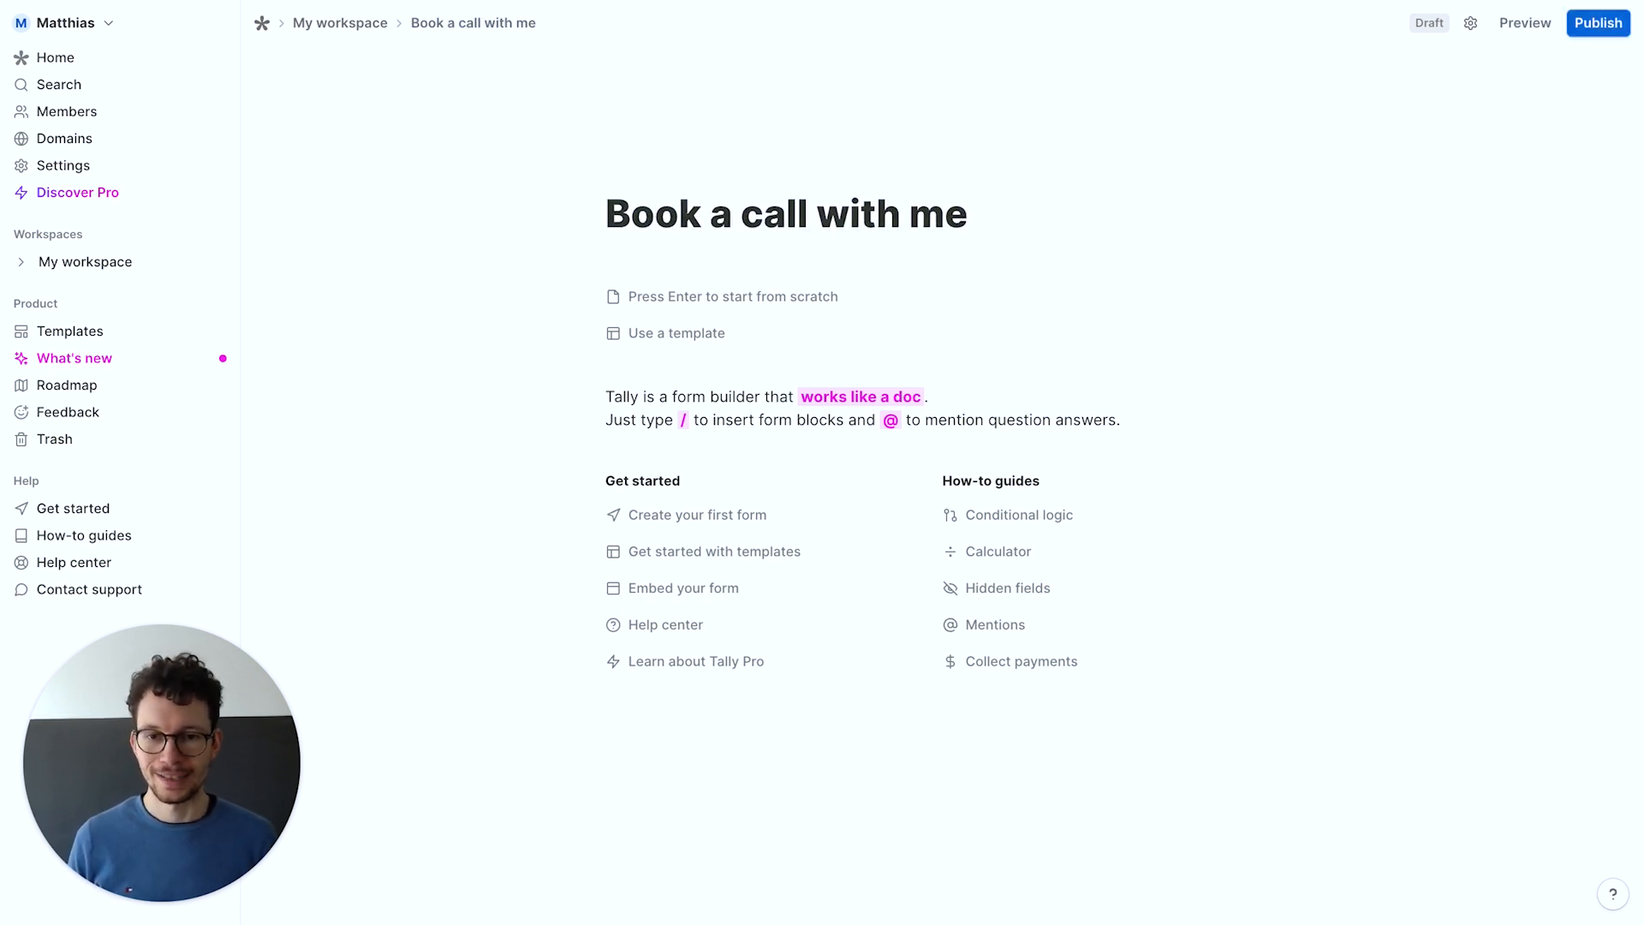
key(Return)
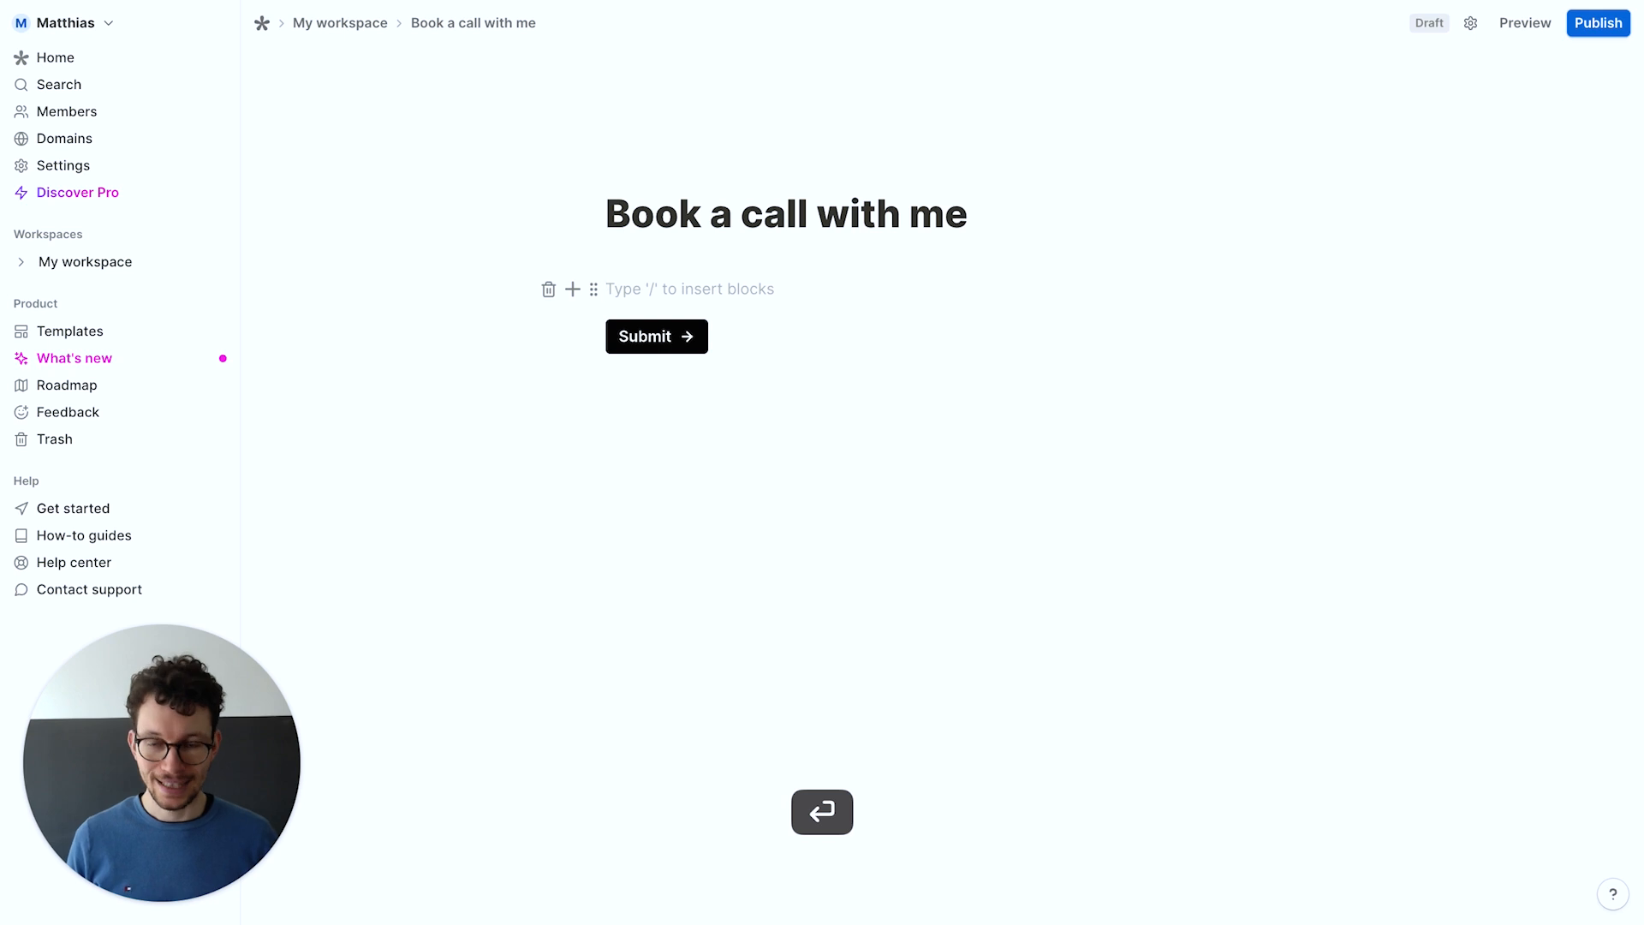
key(Return)
key(Up)
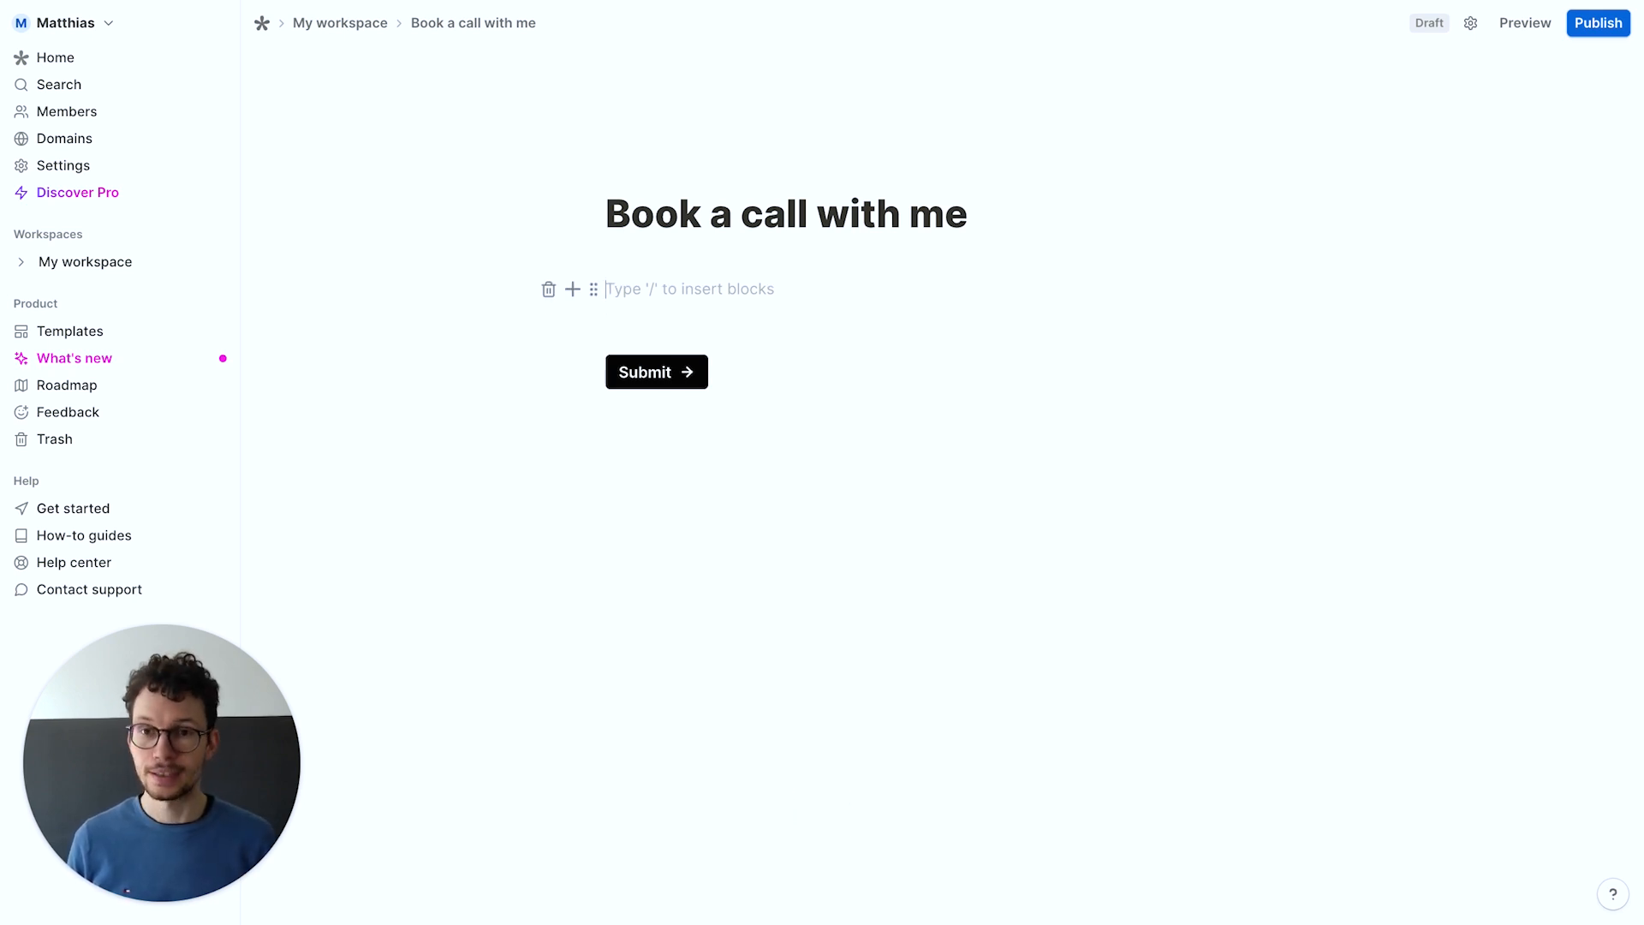
text(/)
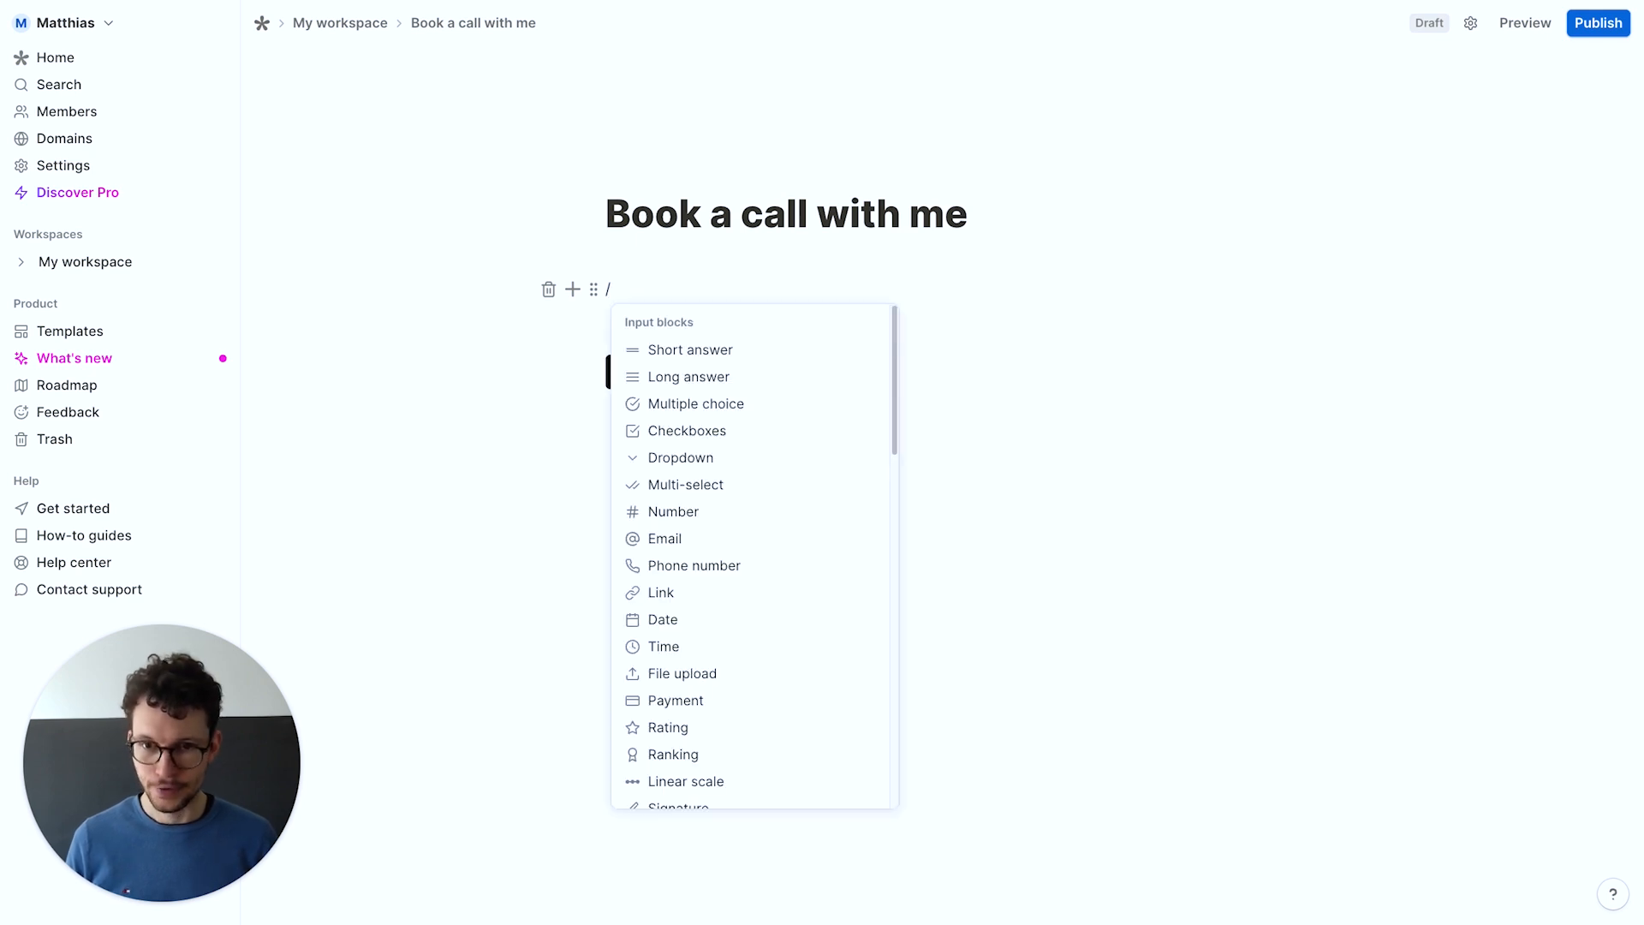
text(que)
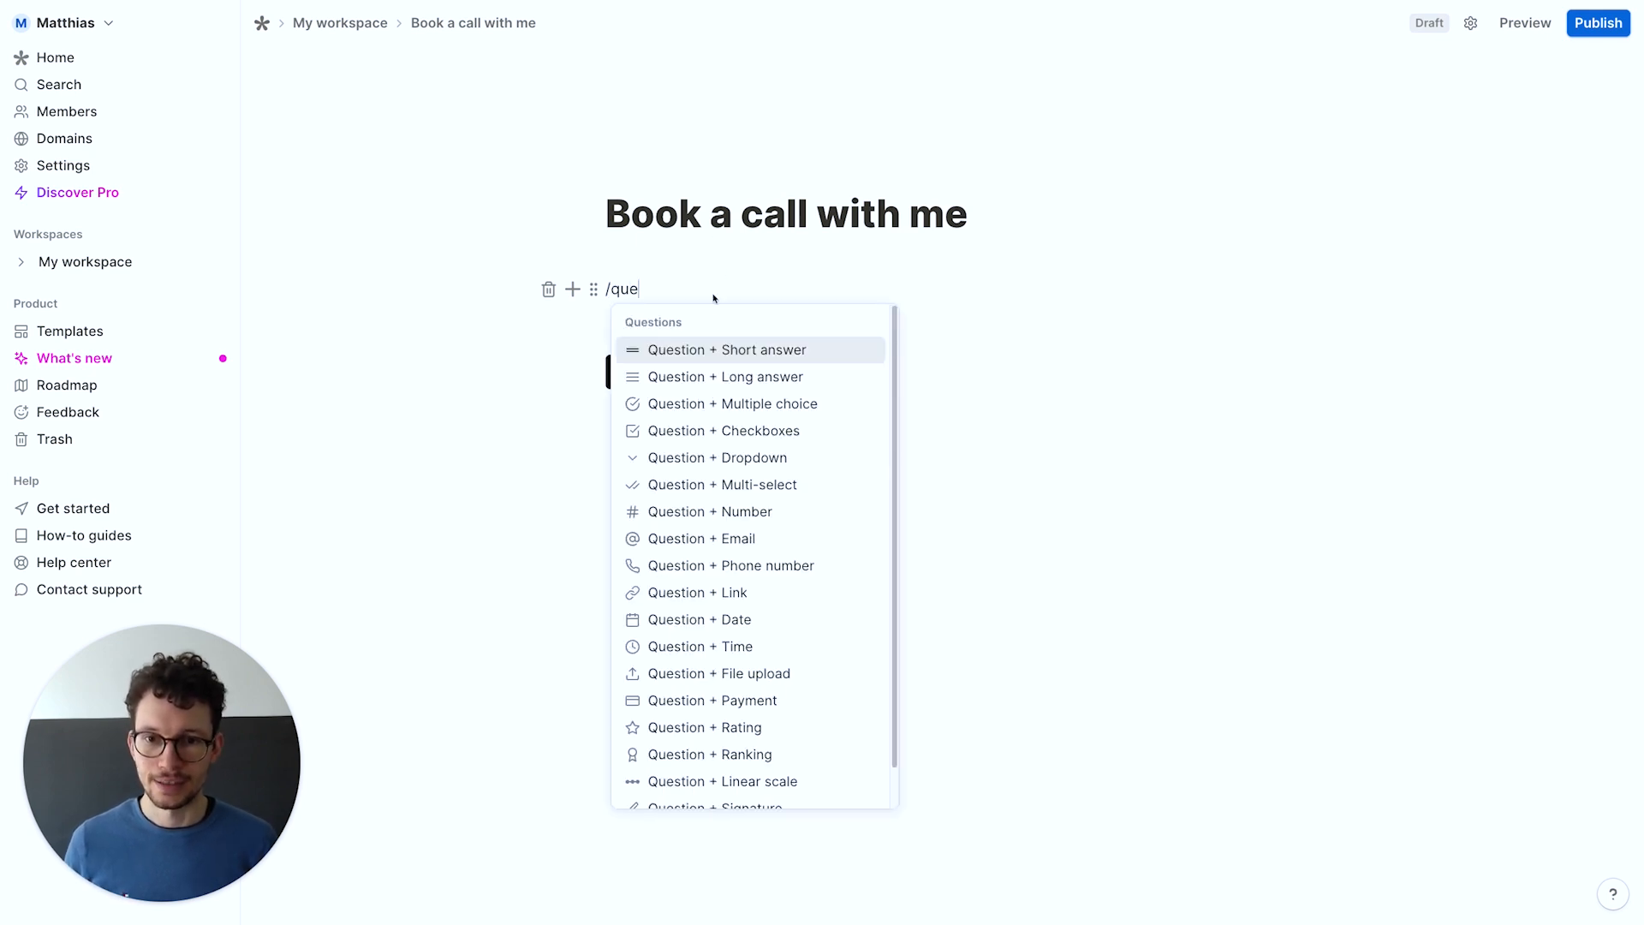
key(Return)
text(What's your name?)
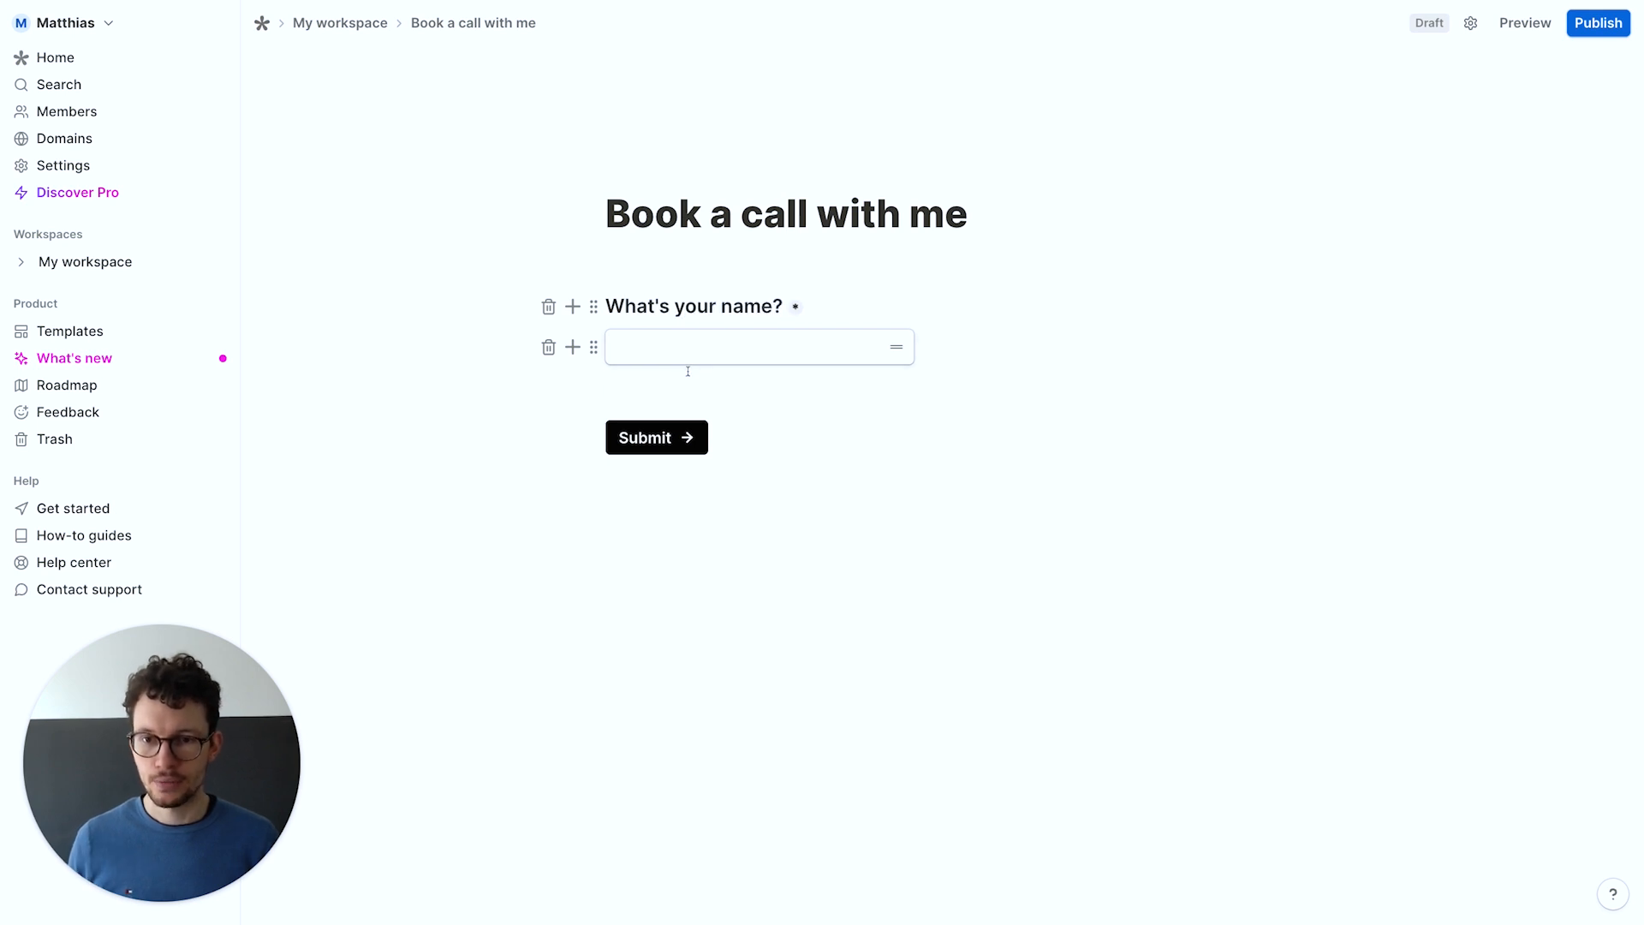
key(Return)
key(Return)
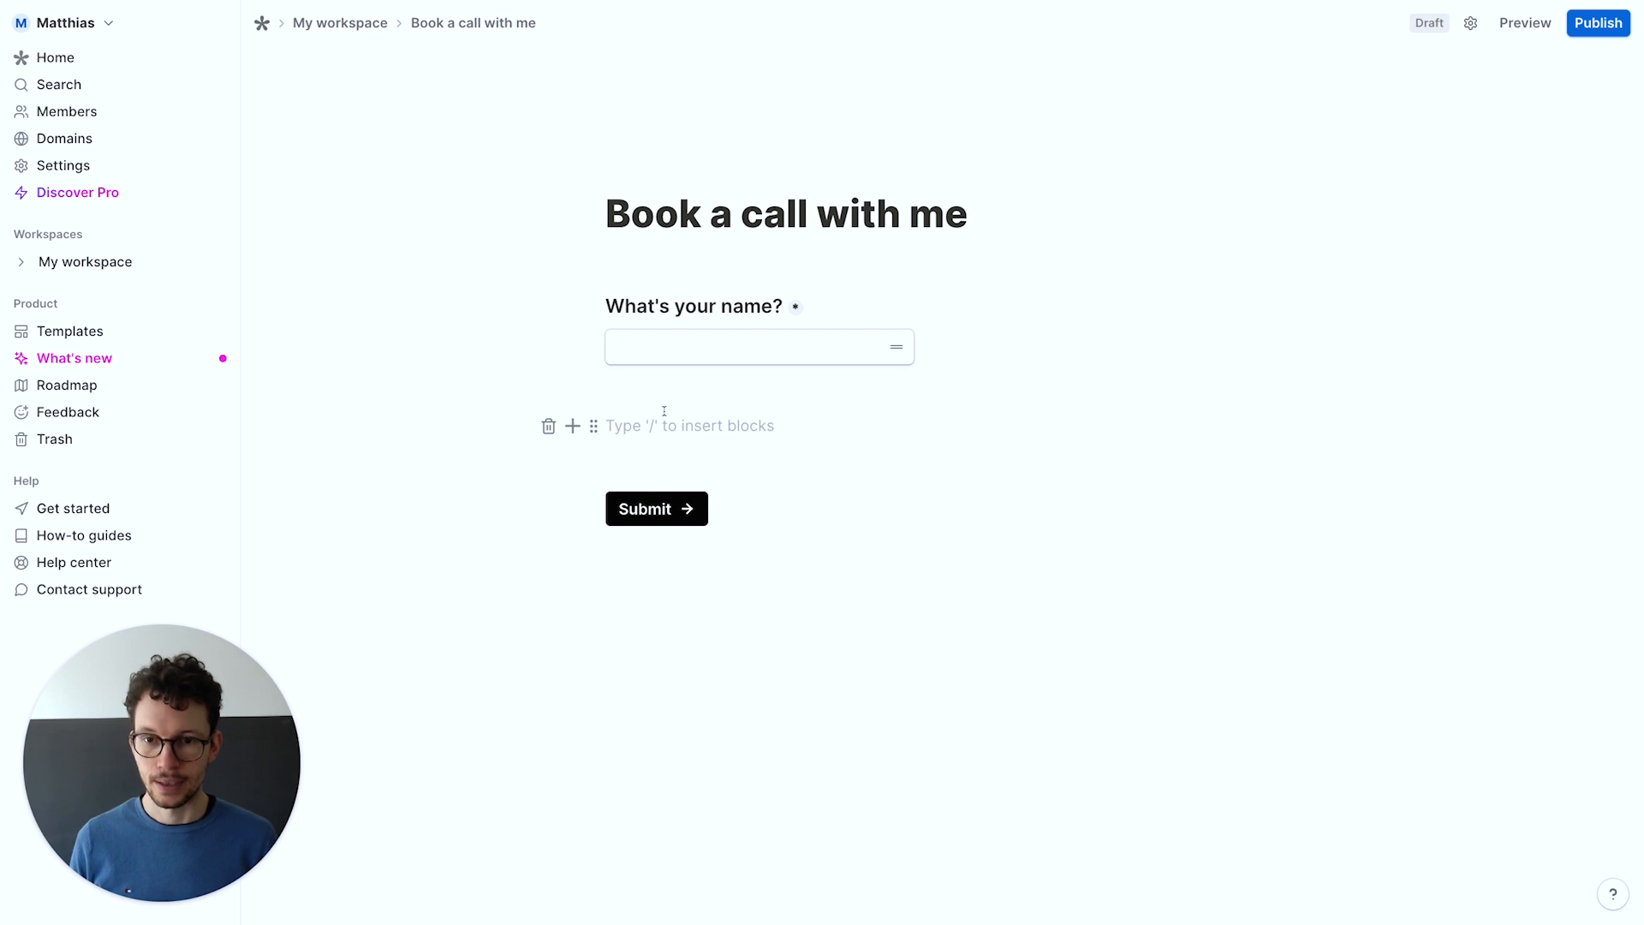
Add an email question titled 'What's your email?'
text(/quest)
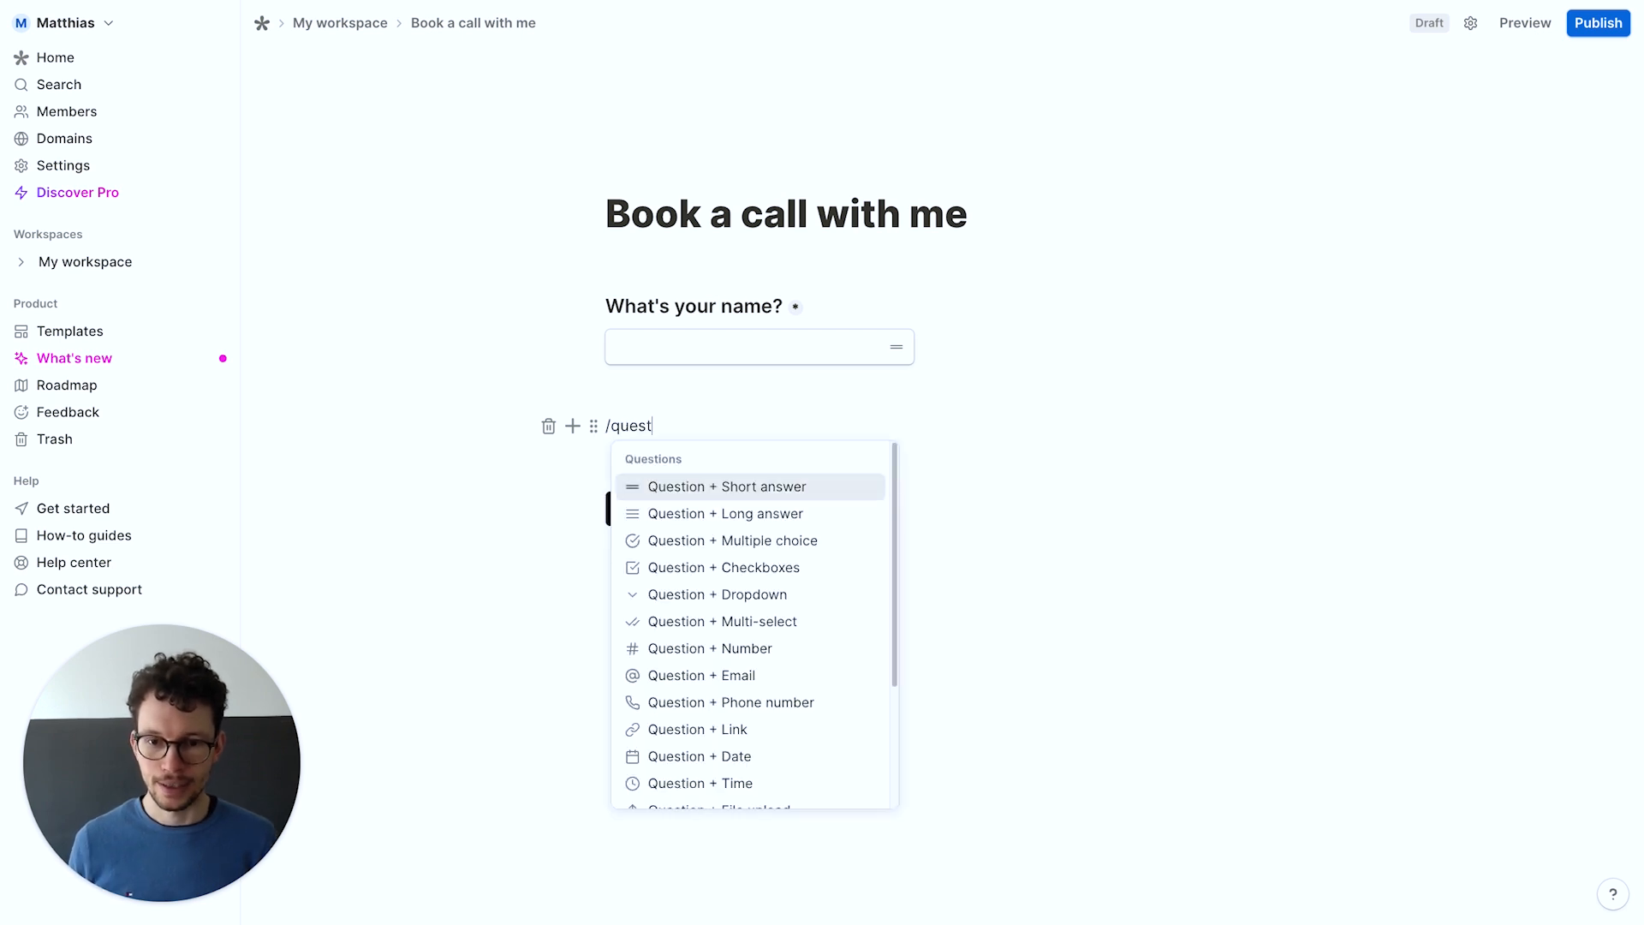
click(677, 667)
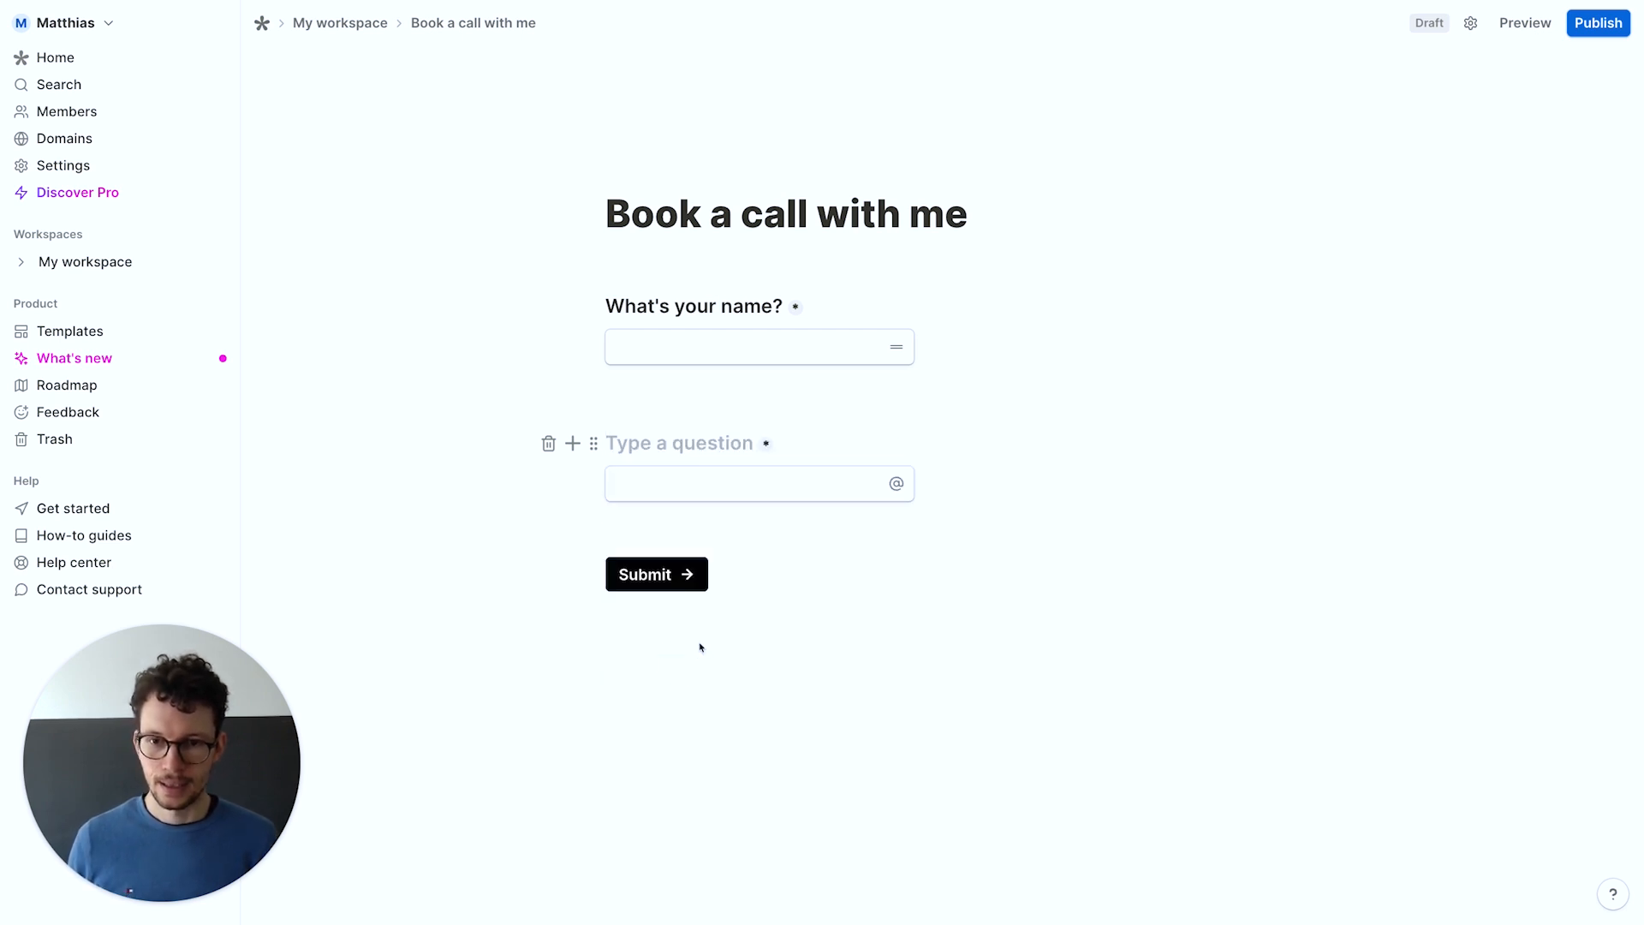
text(What's your me)
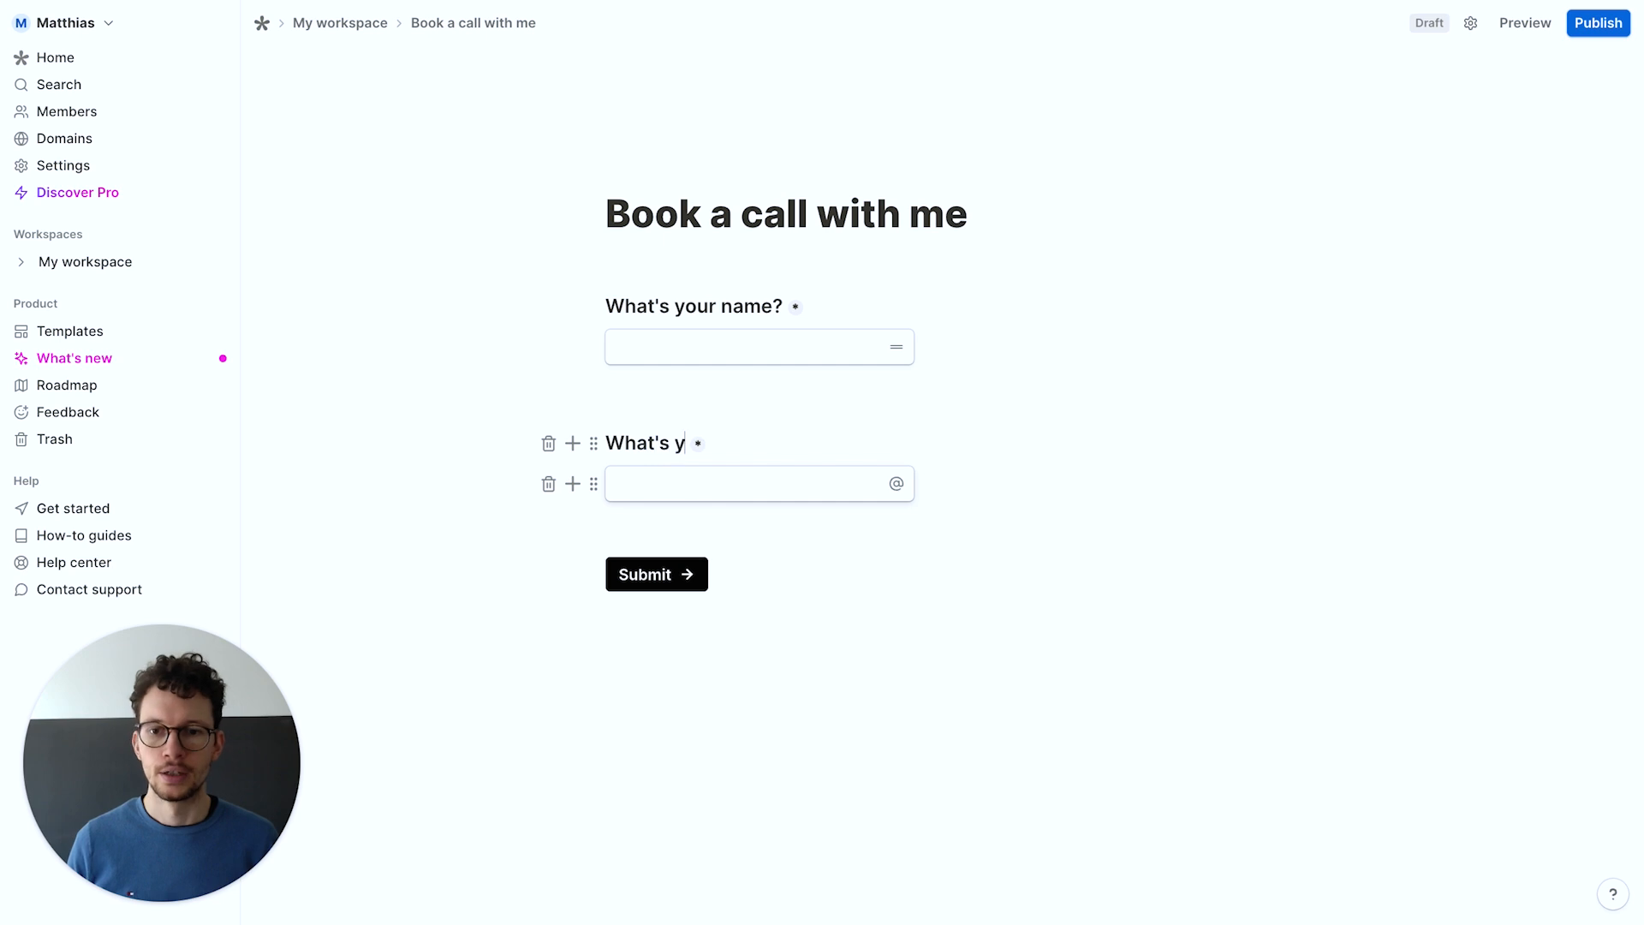
key(BackSpace)
key(BackSpace)
text(email?)
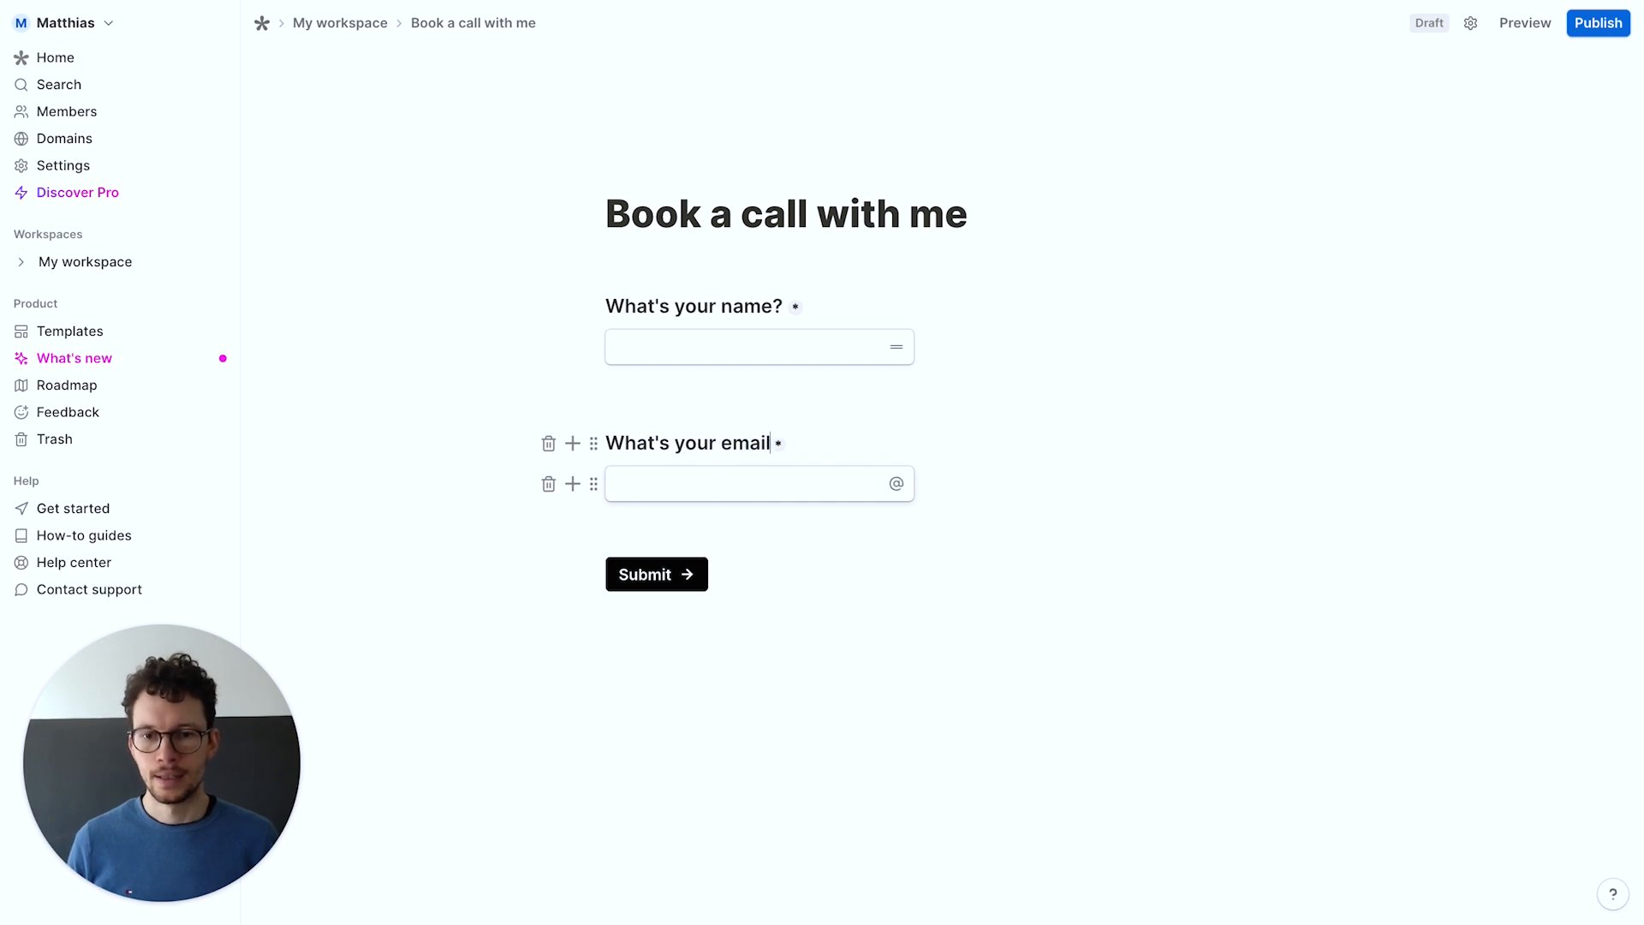
key(Return)
key(Return)
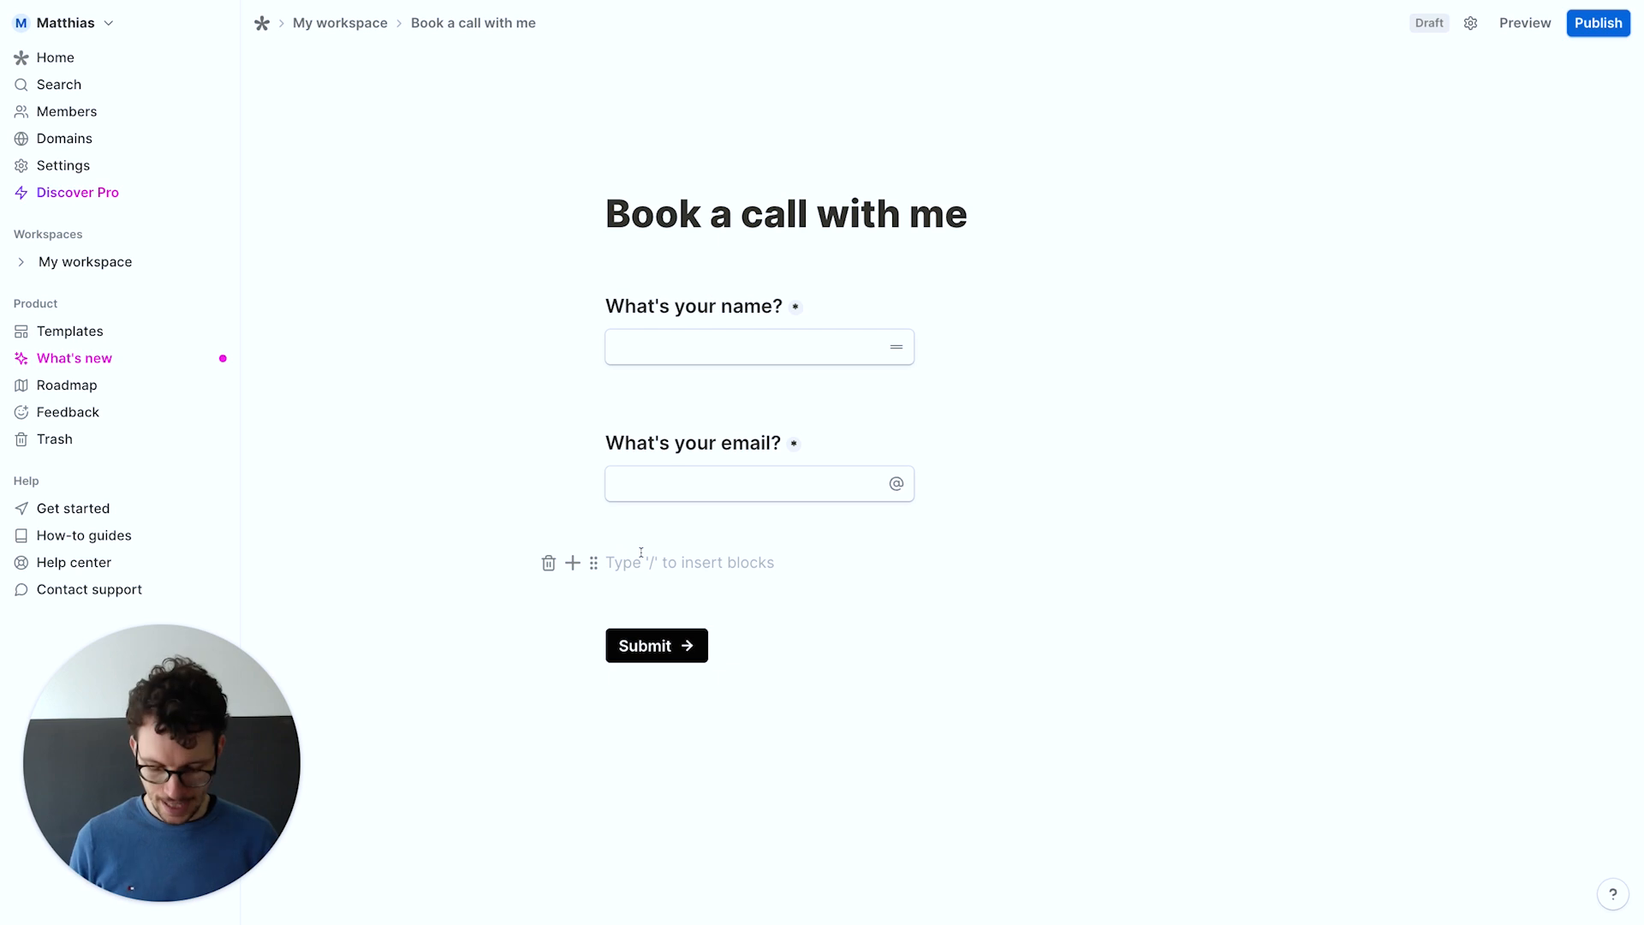
Add a date question 'Which day?' and a time question 'What time?'
text(/quest)
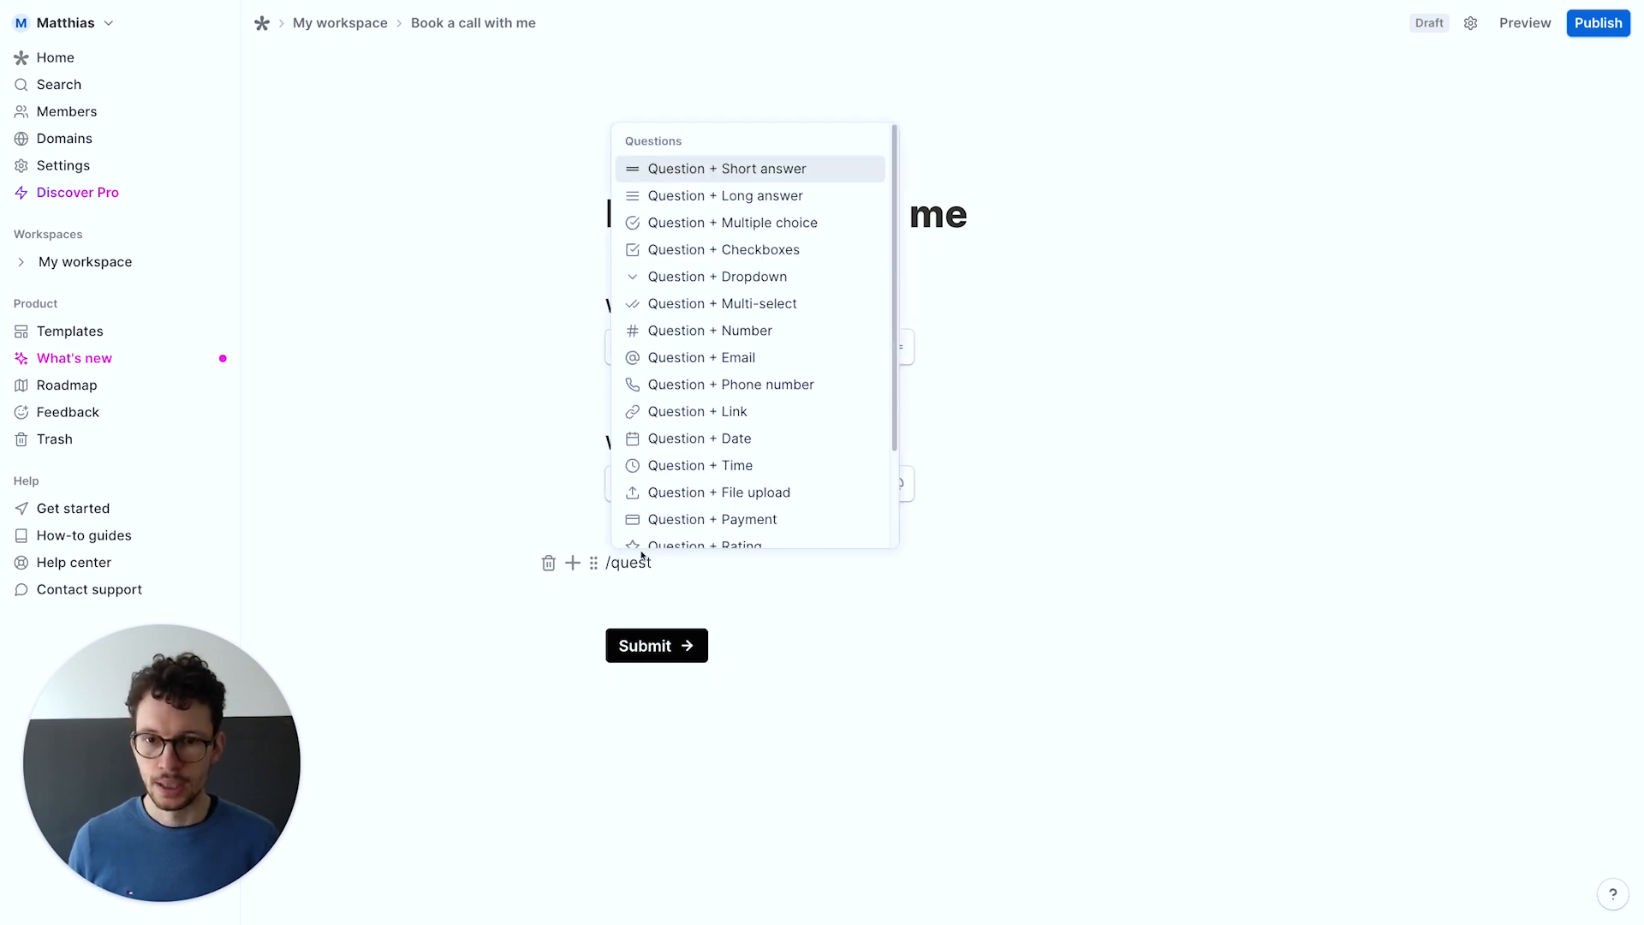
click(667, 439)
text(Which day?)
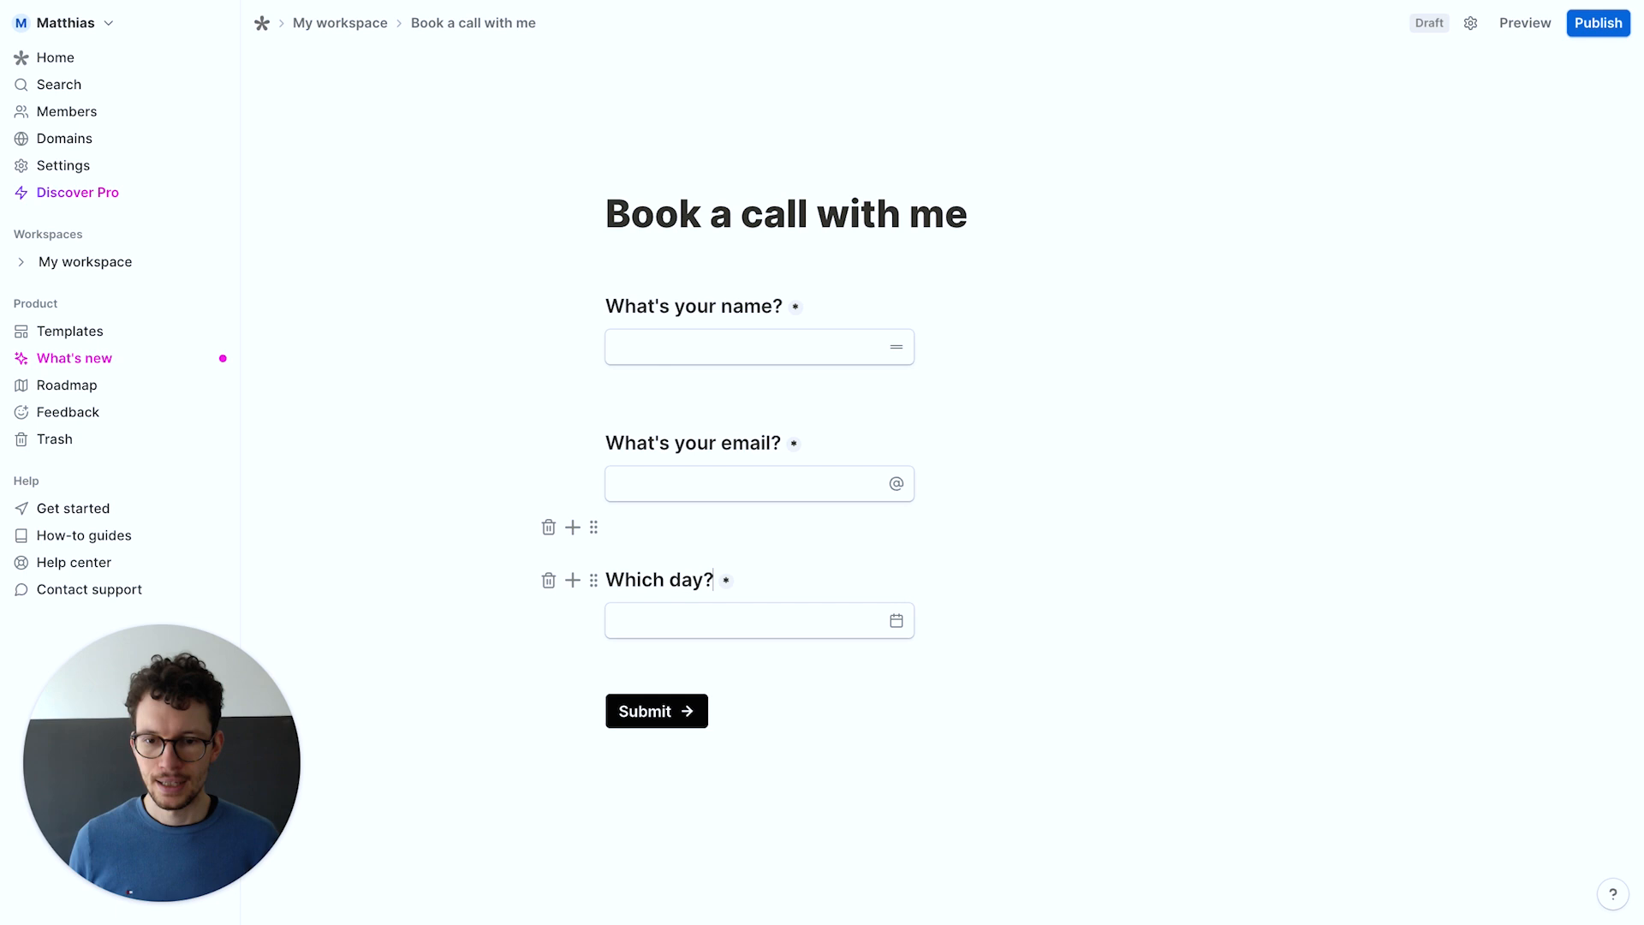
click(653, 661)
key(Return)
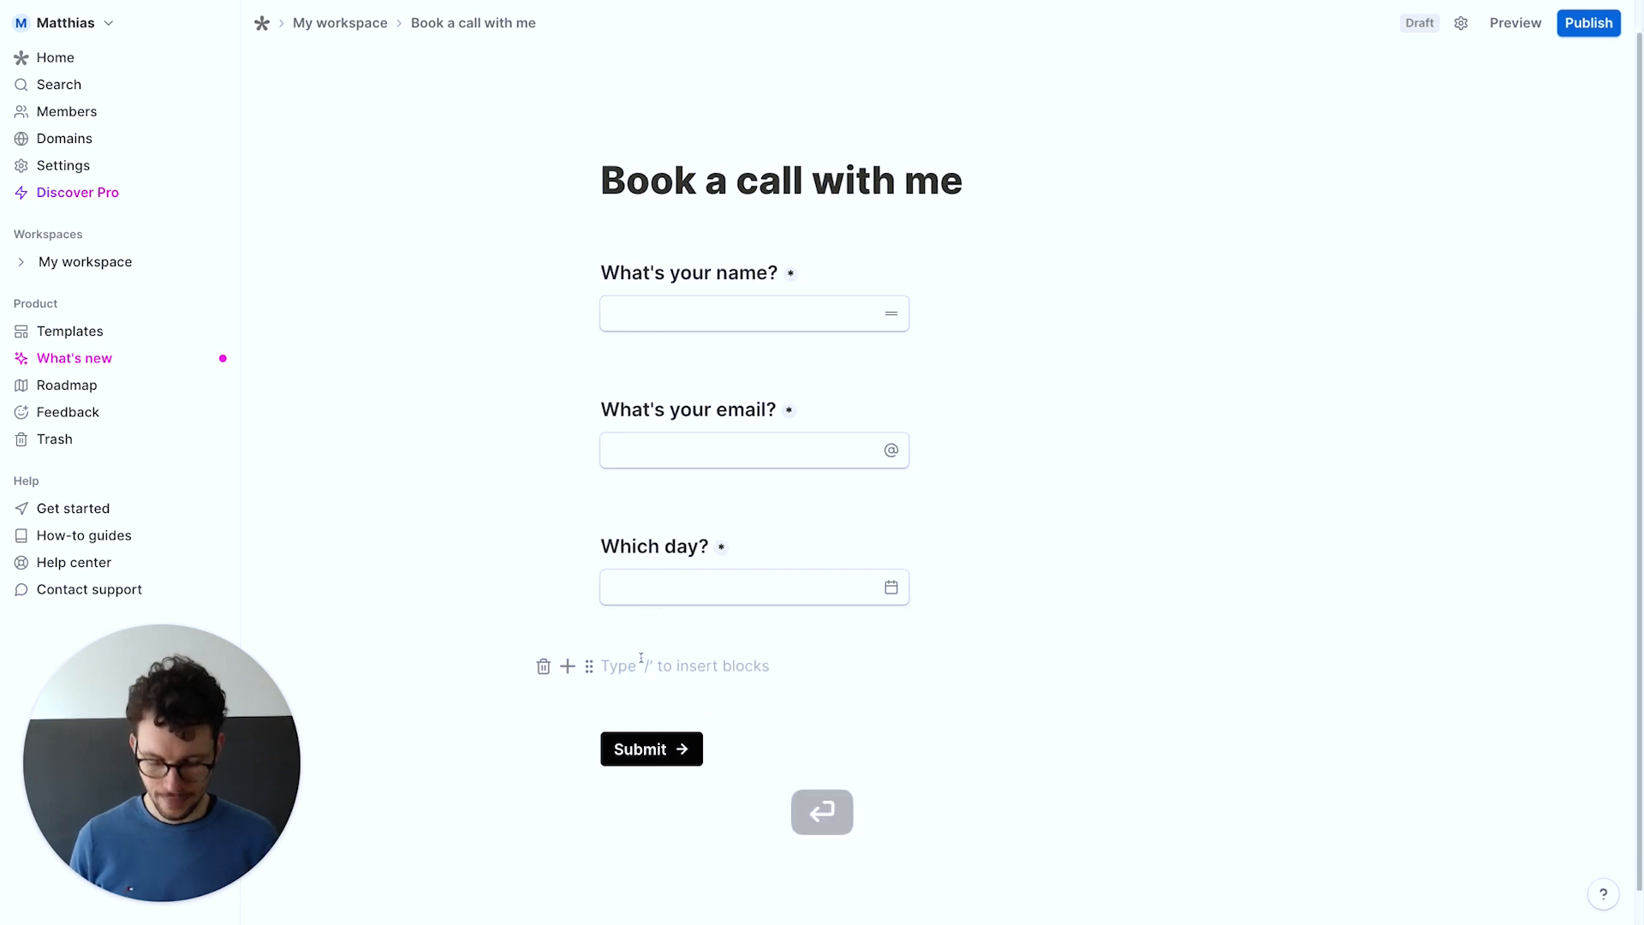
text(/quest)
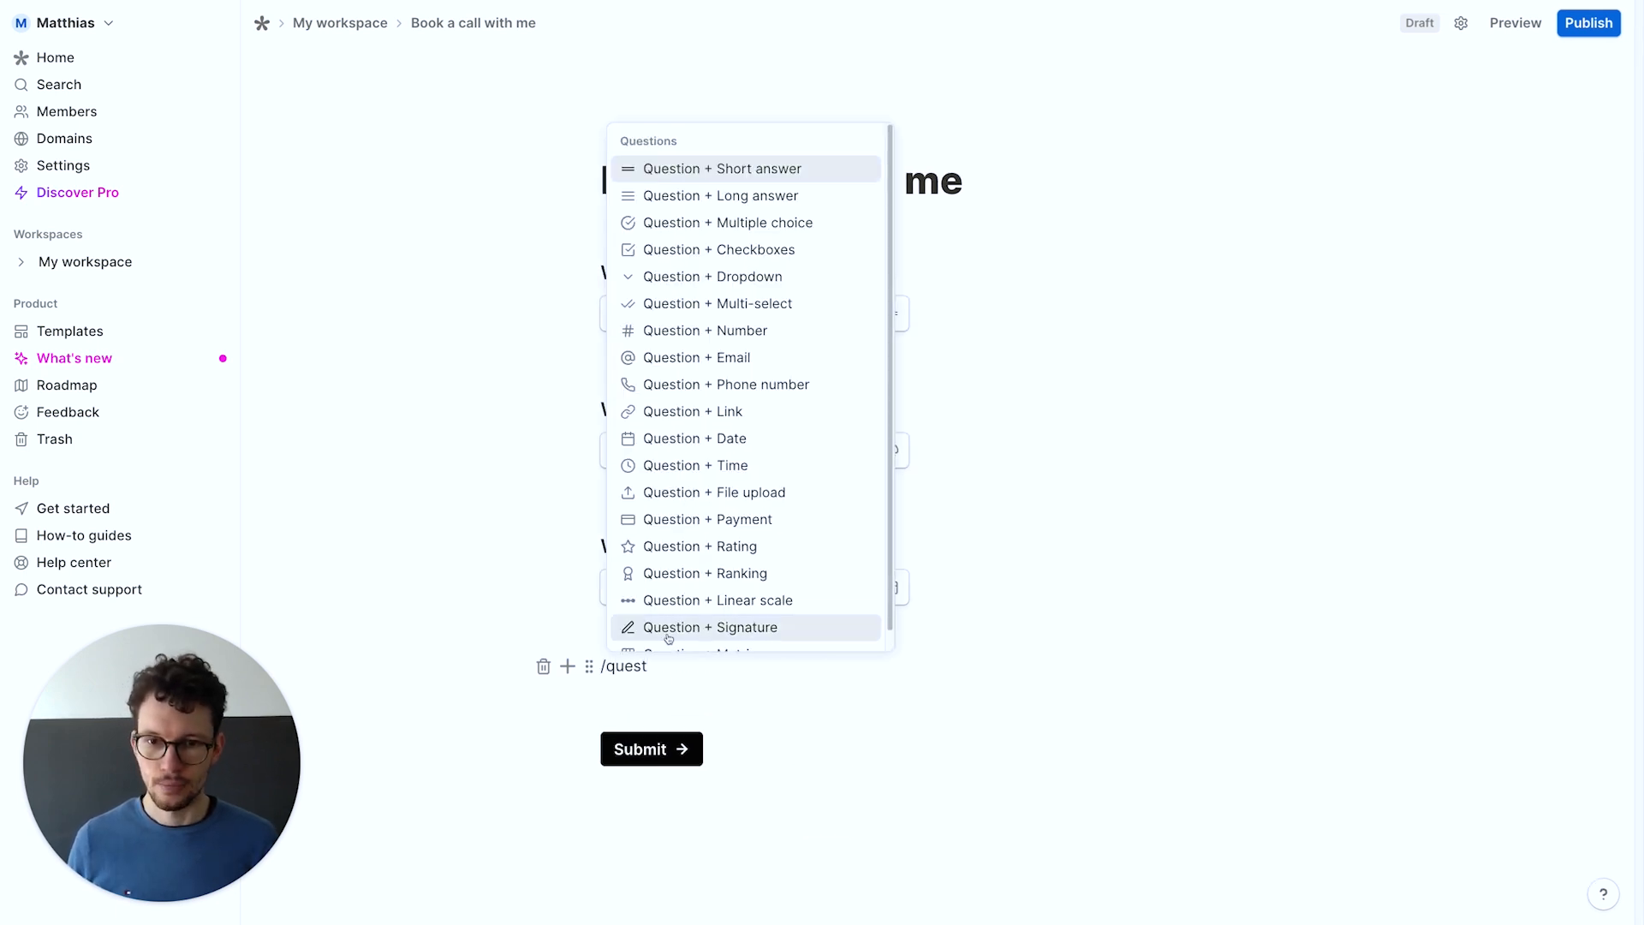
click(704, 467)
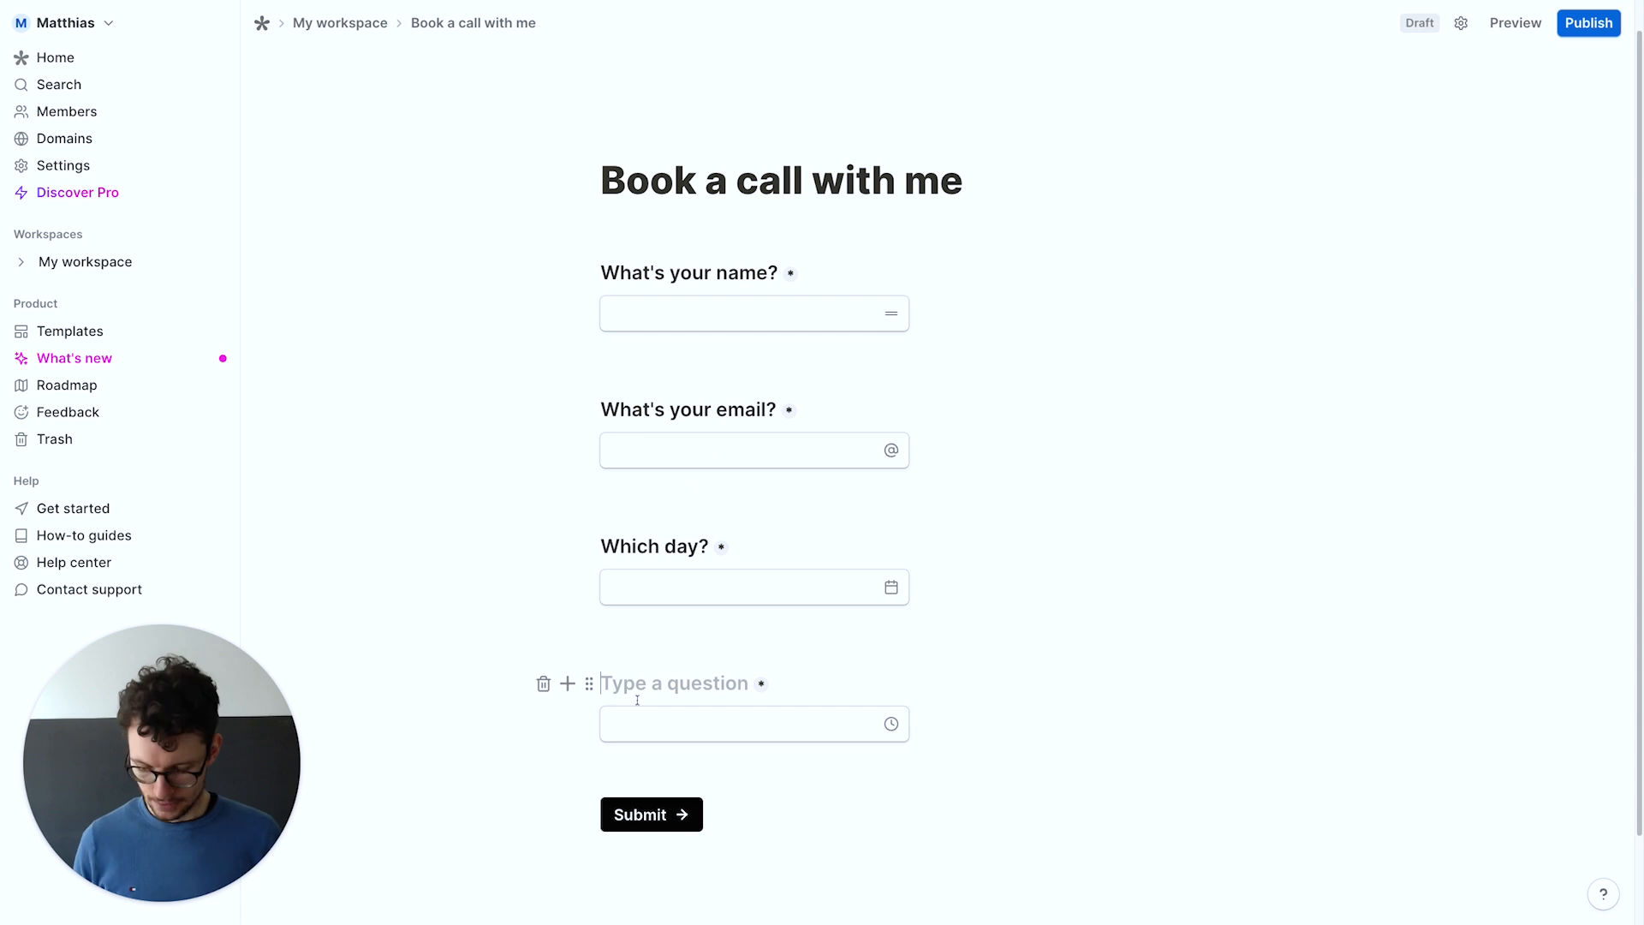
text(What time?)
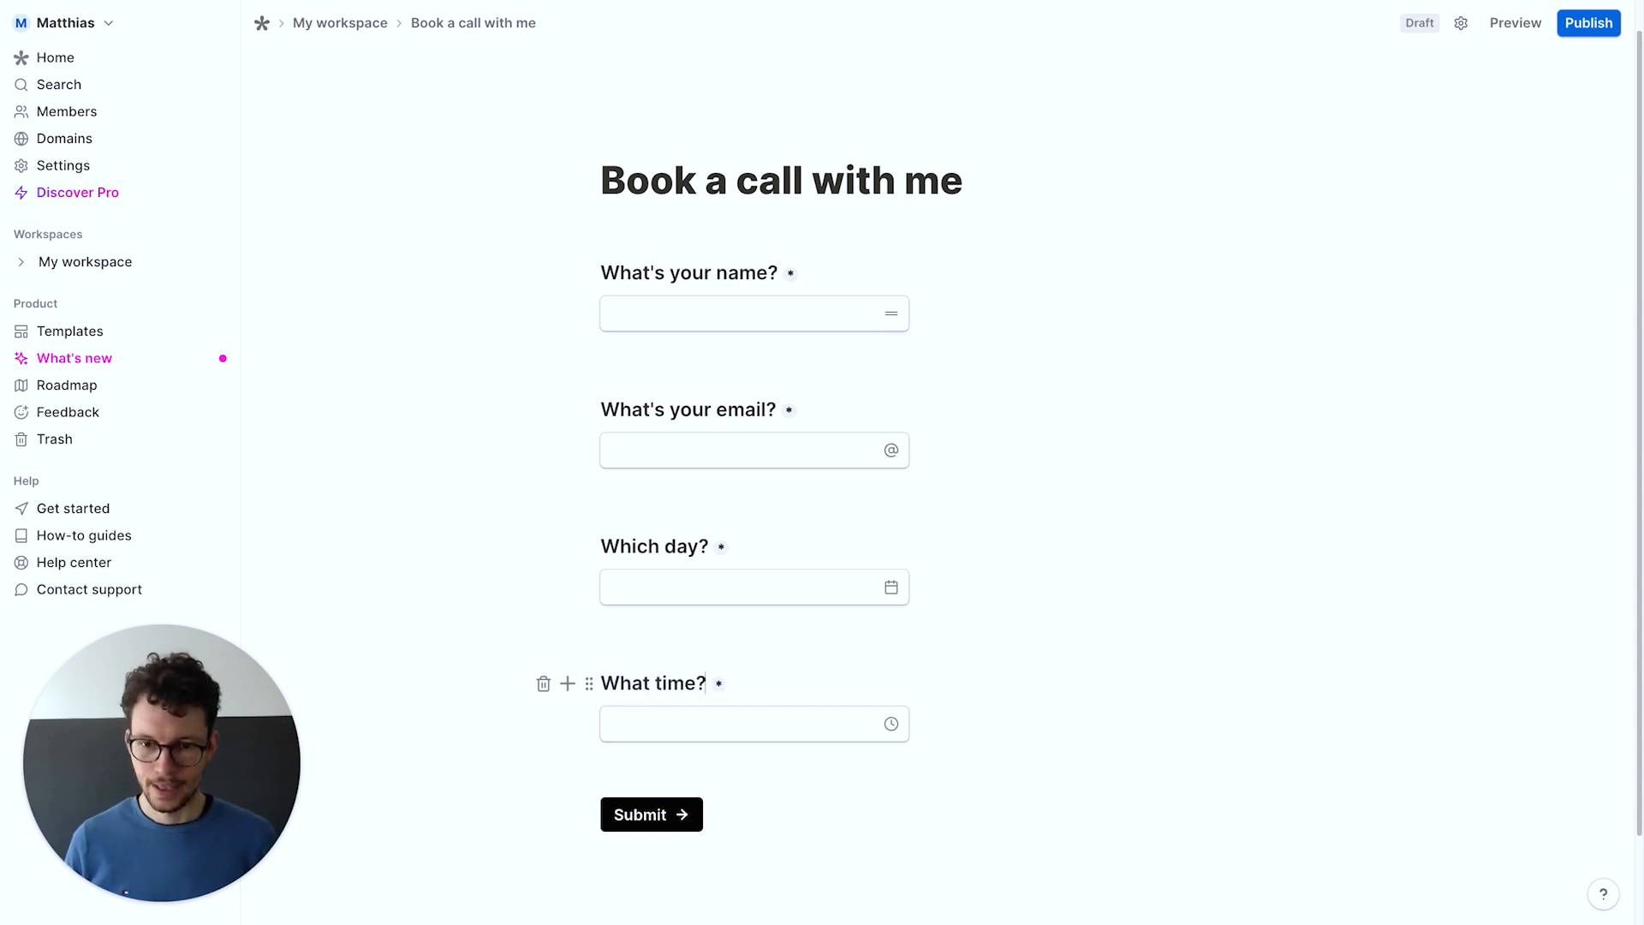
key(Return)
key(Return)
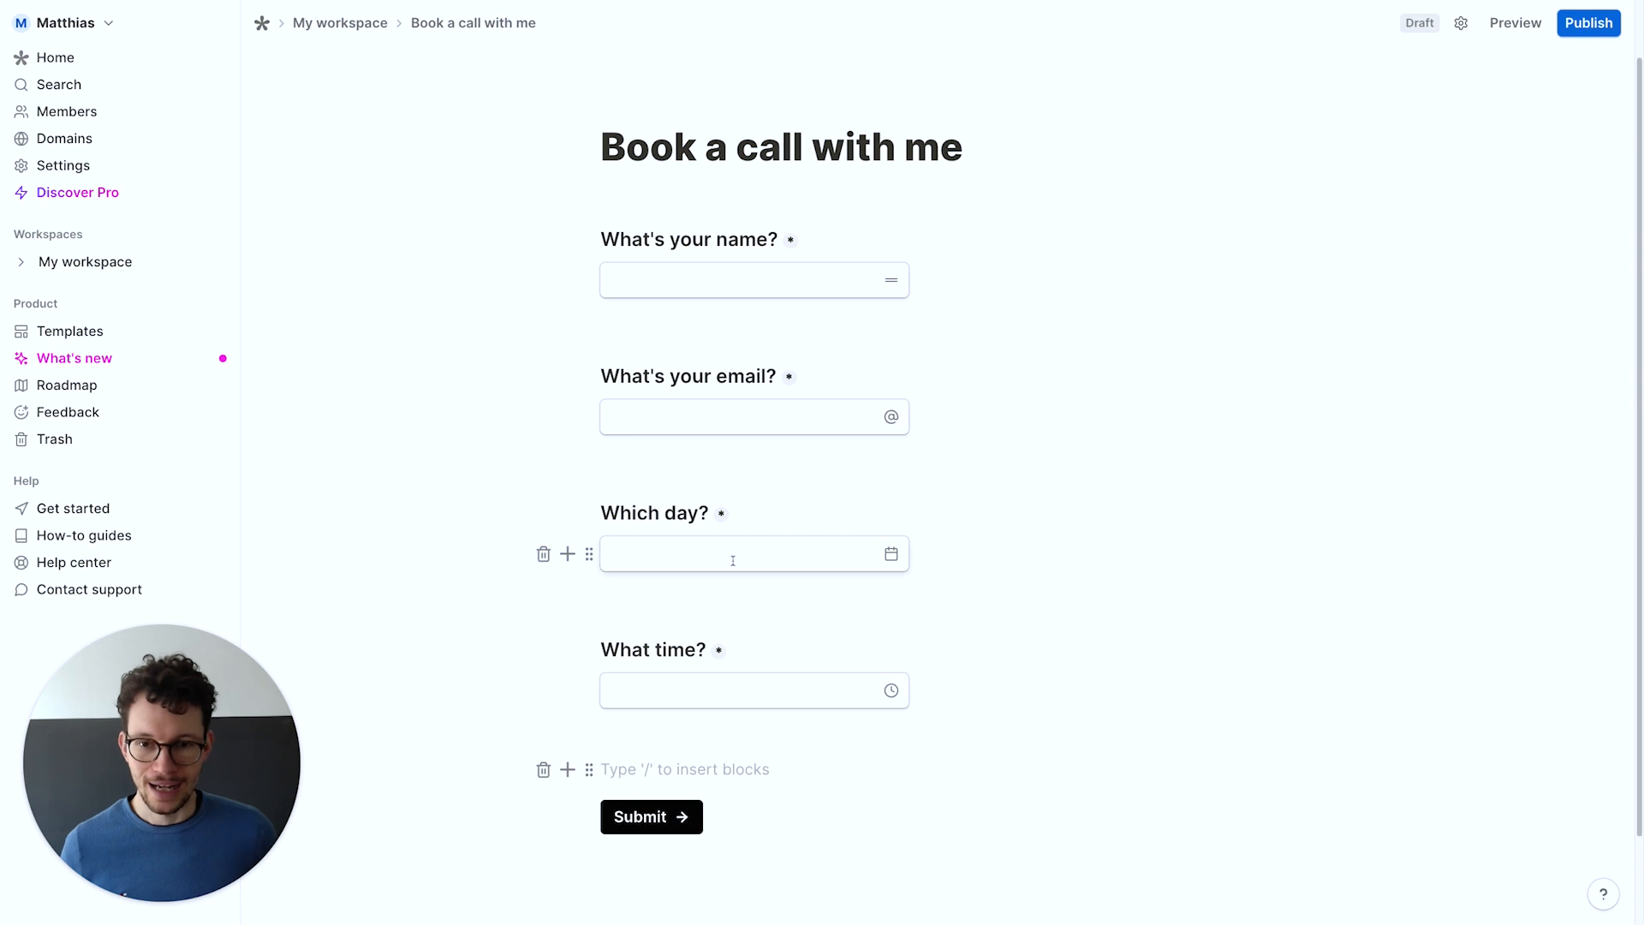
Begin a help line under Which day? asking to pick a date from the right
click(730, 506)
key(Return)
text(Please pick a date from the right that show)
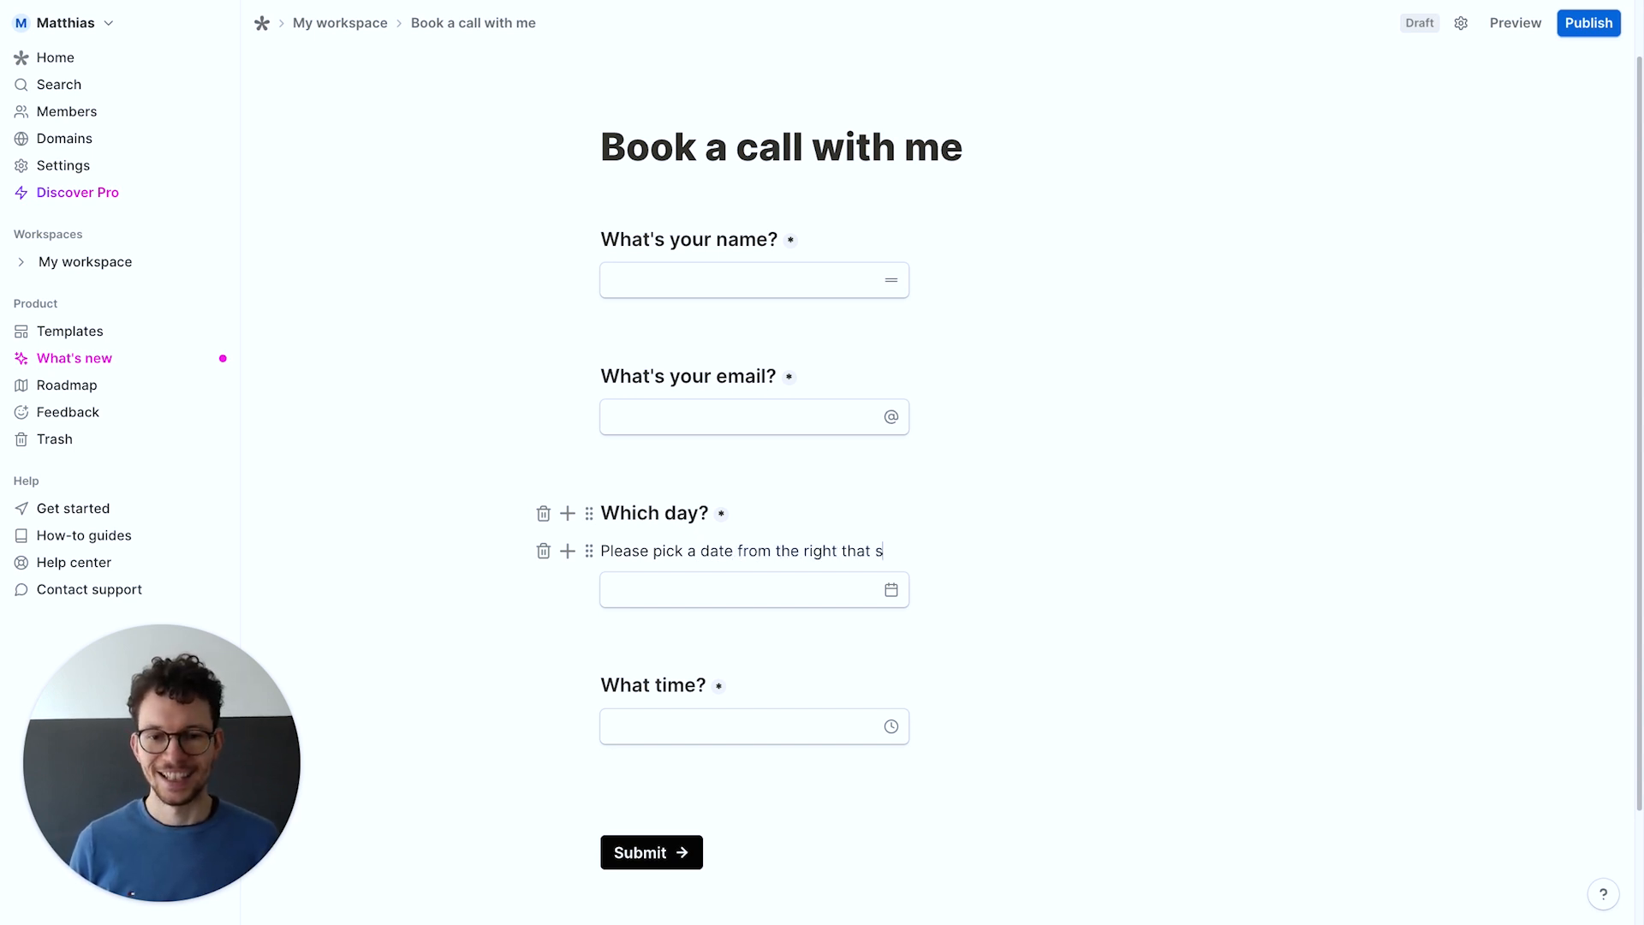
Finish the day help line, add 'Please enter the start time for the slot' and placeholder 'please 15:00'
key(BackSpace)
key(BackSpace)
key(BackSpace)
key(BackSpace)
text(has )
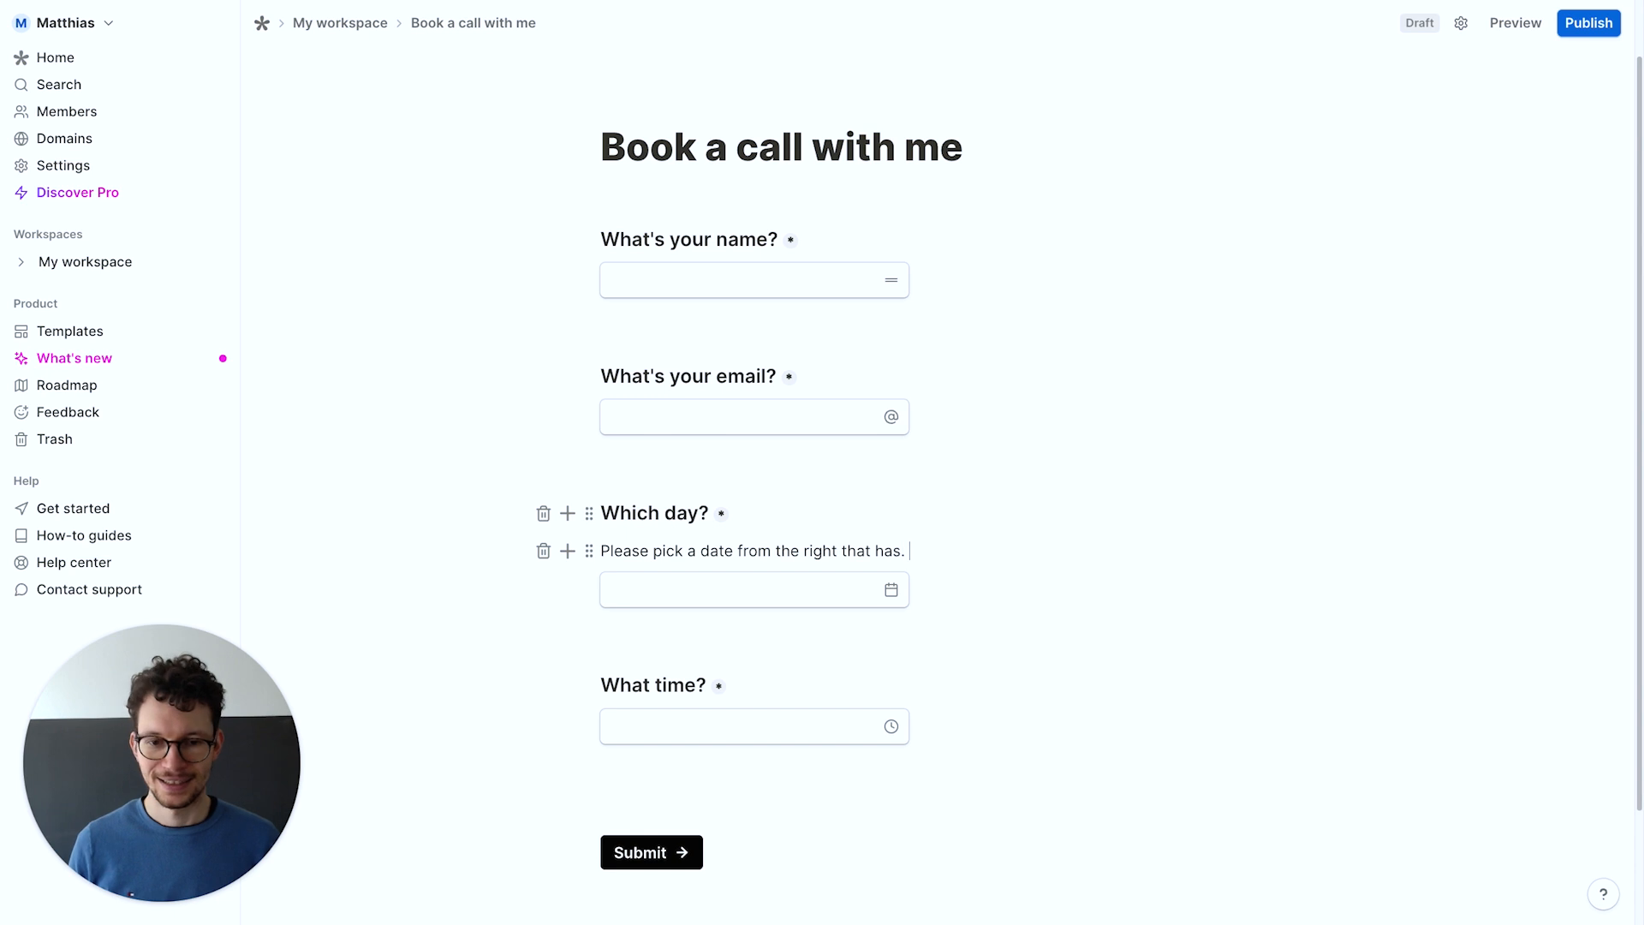
text(some a)
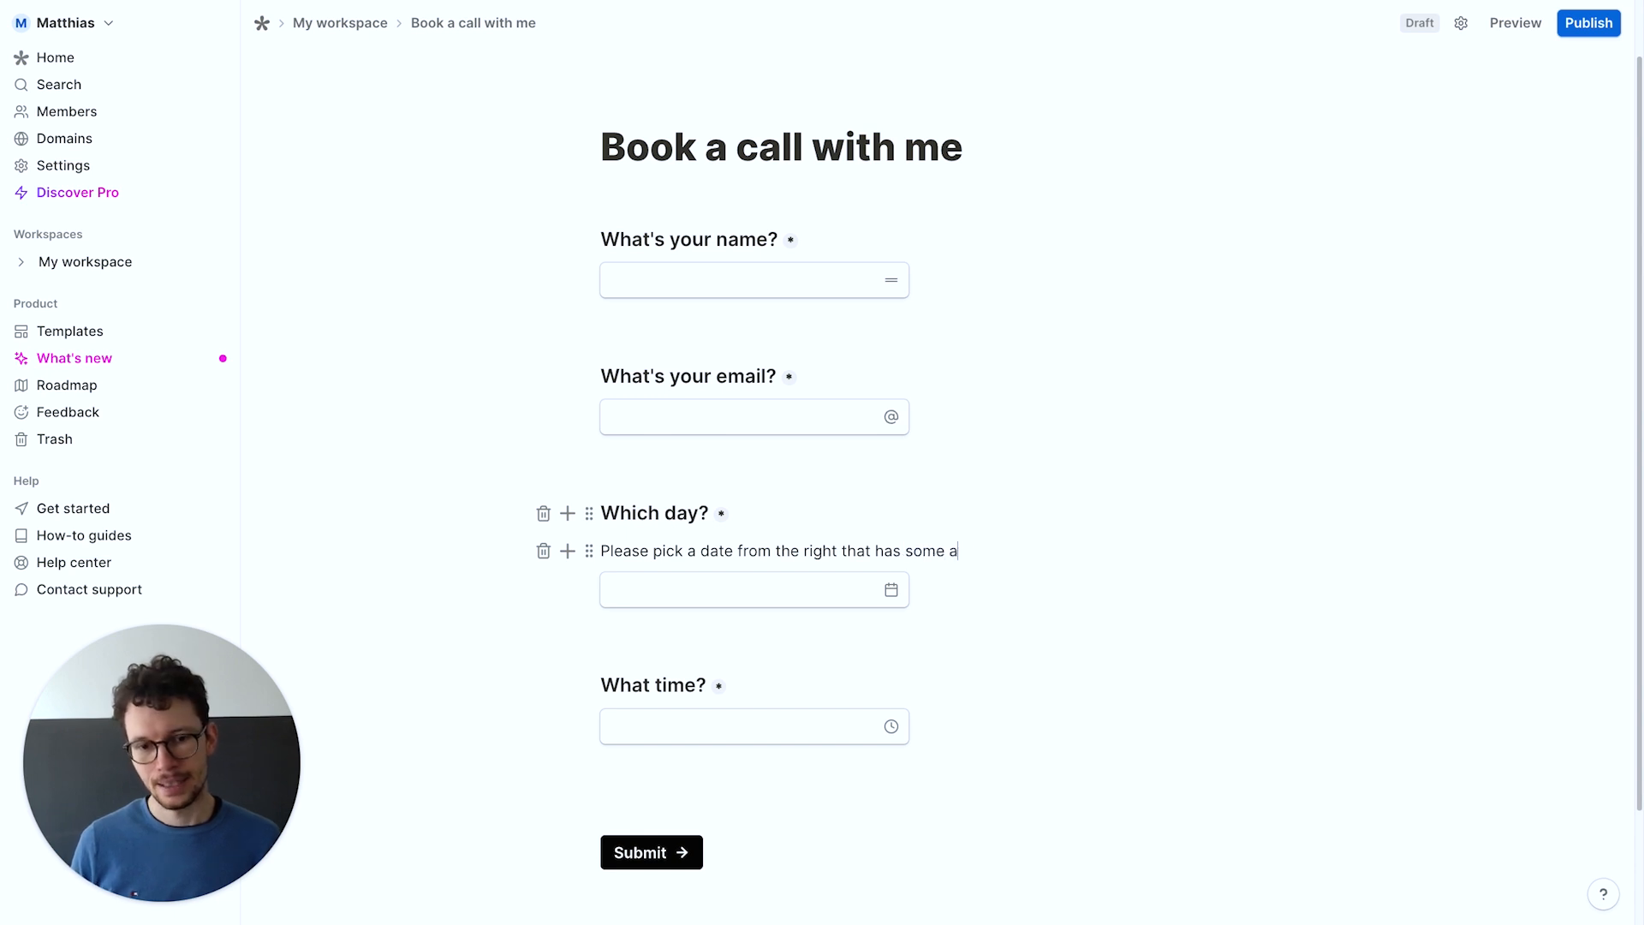
text(vailability)
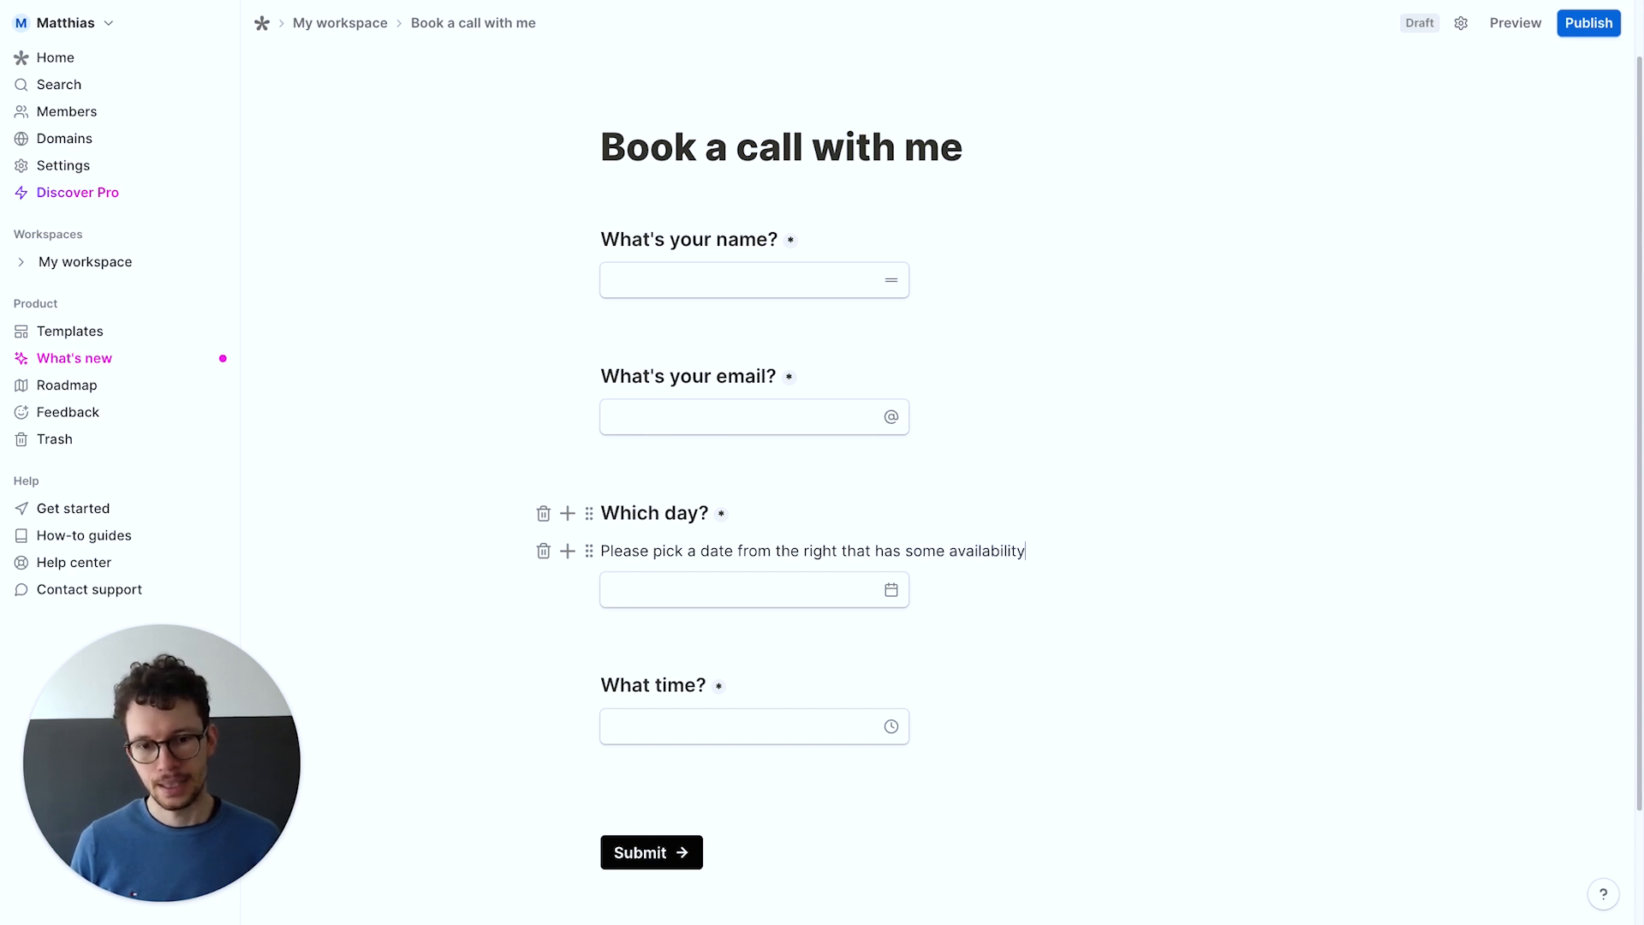
click(734, 686)
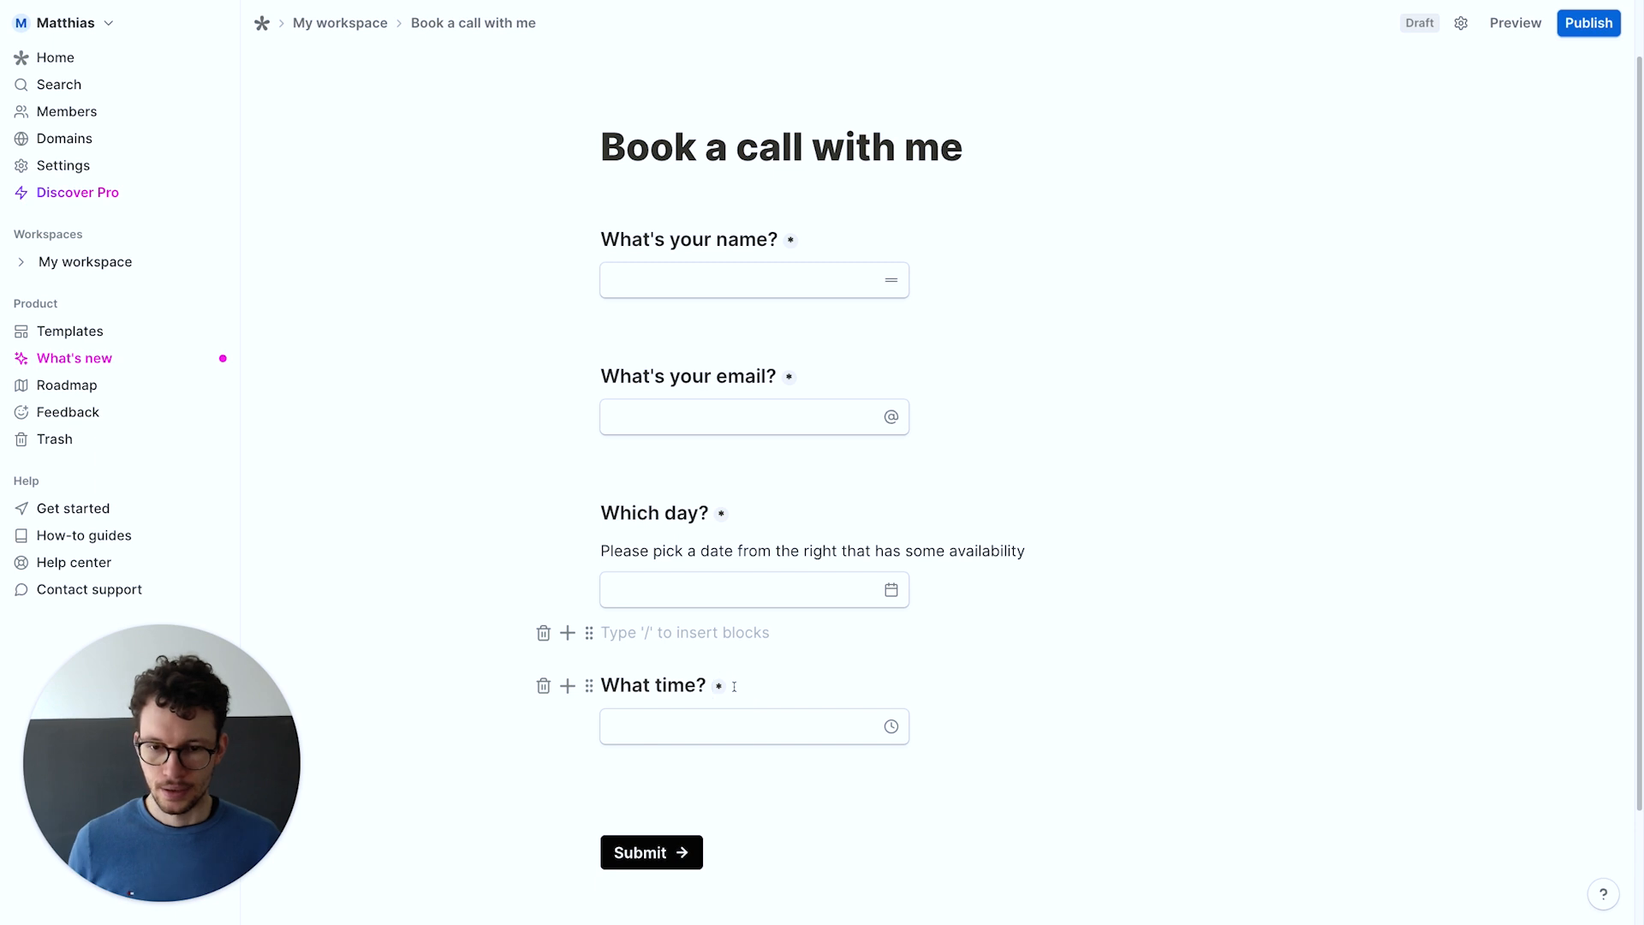
click(702, 683)
key(Return)
text(Plea)
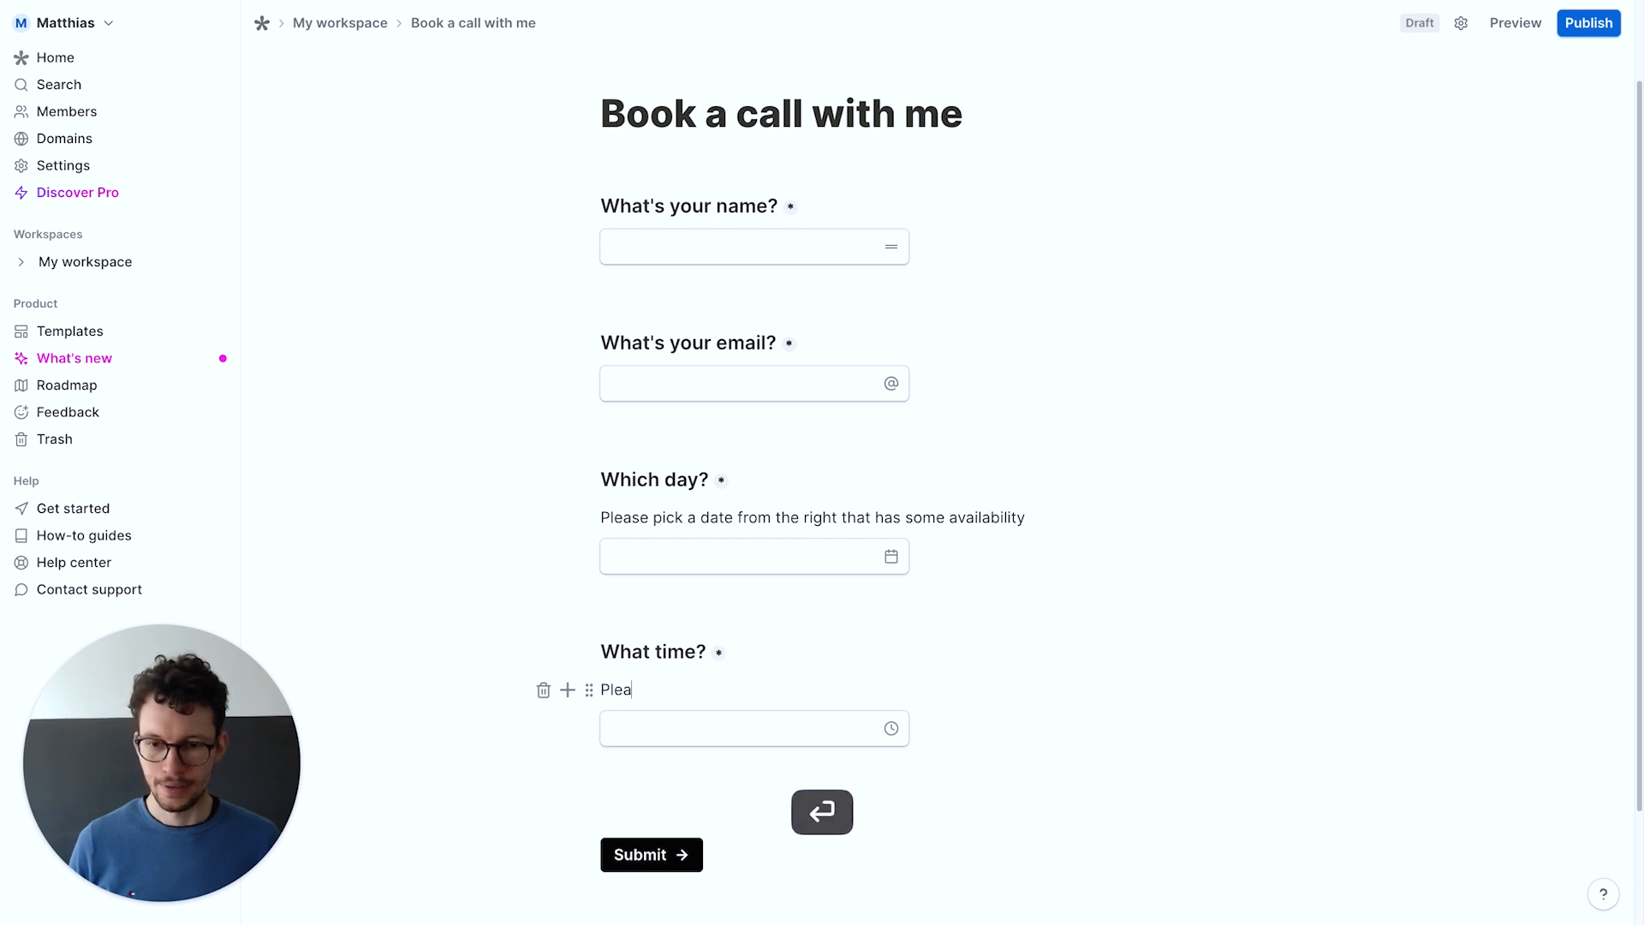
text(se enter the start)
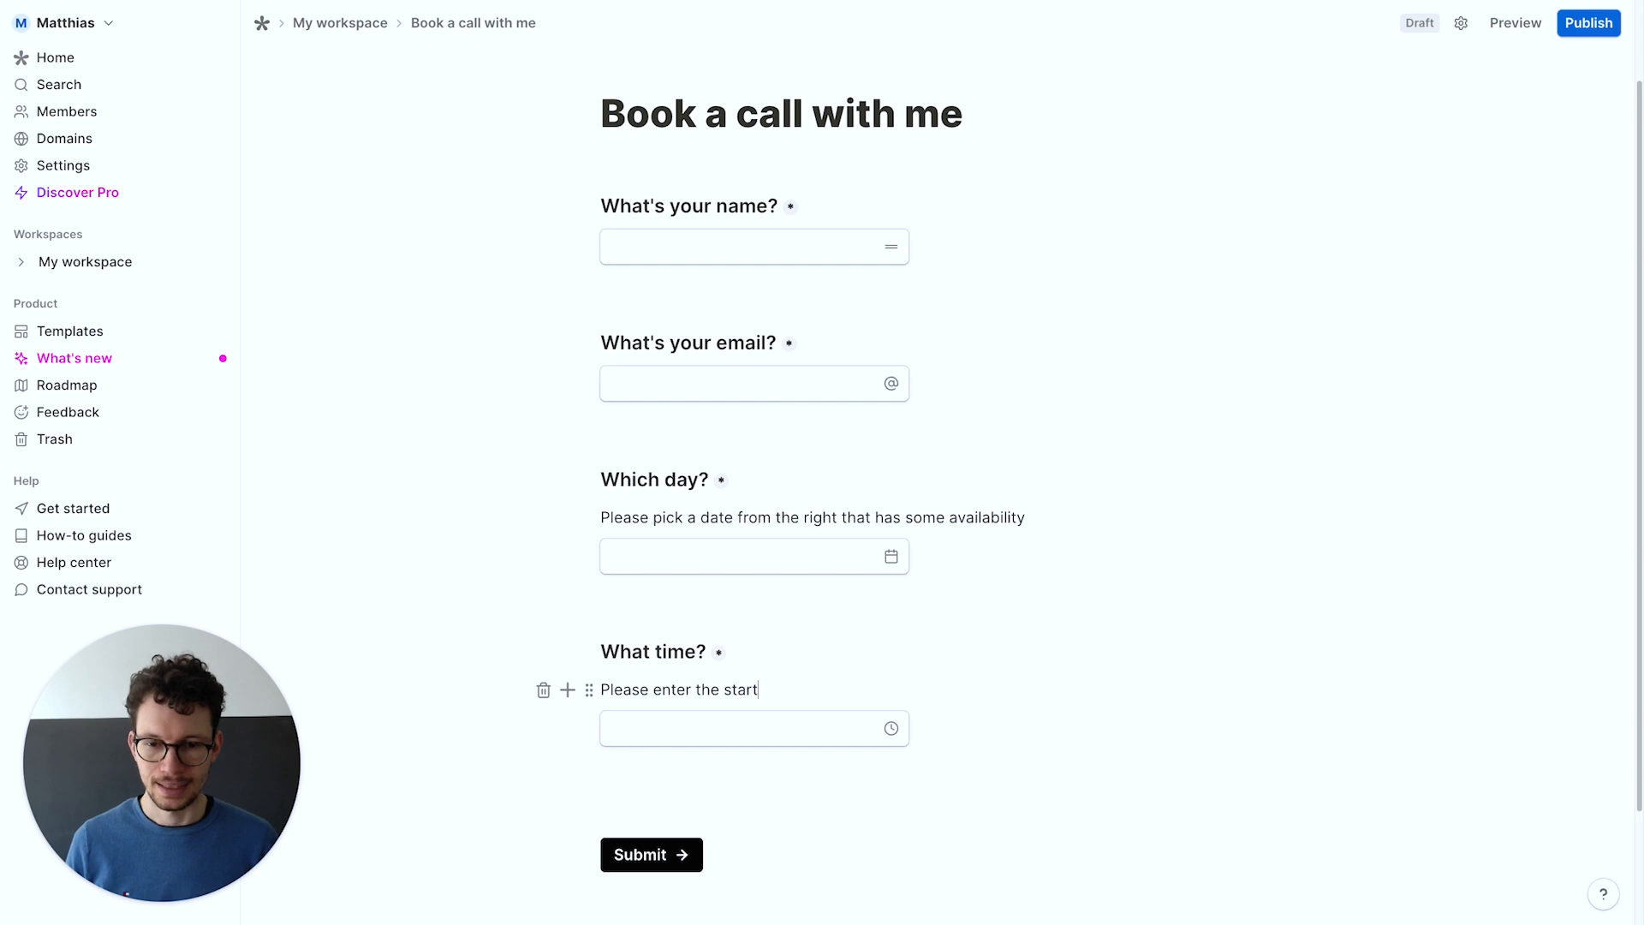
text( time for the slot)
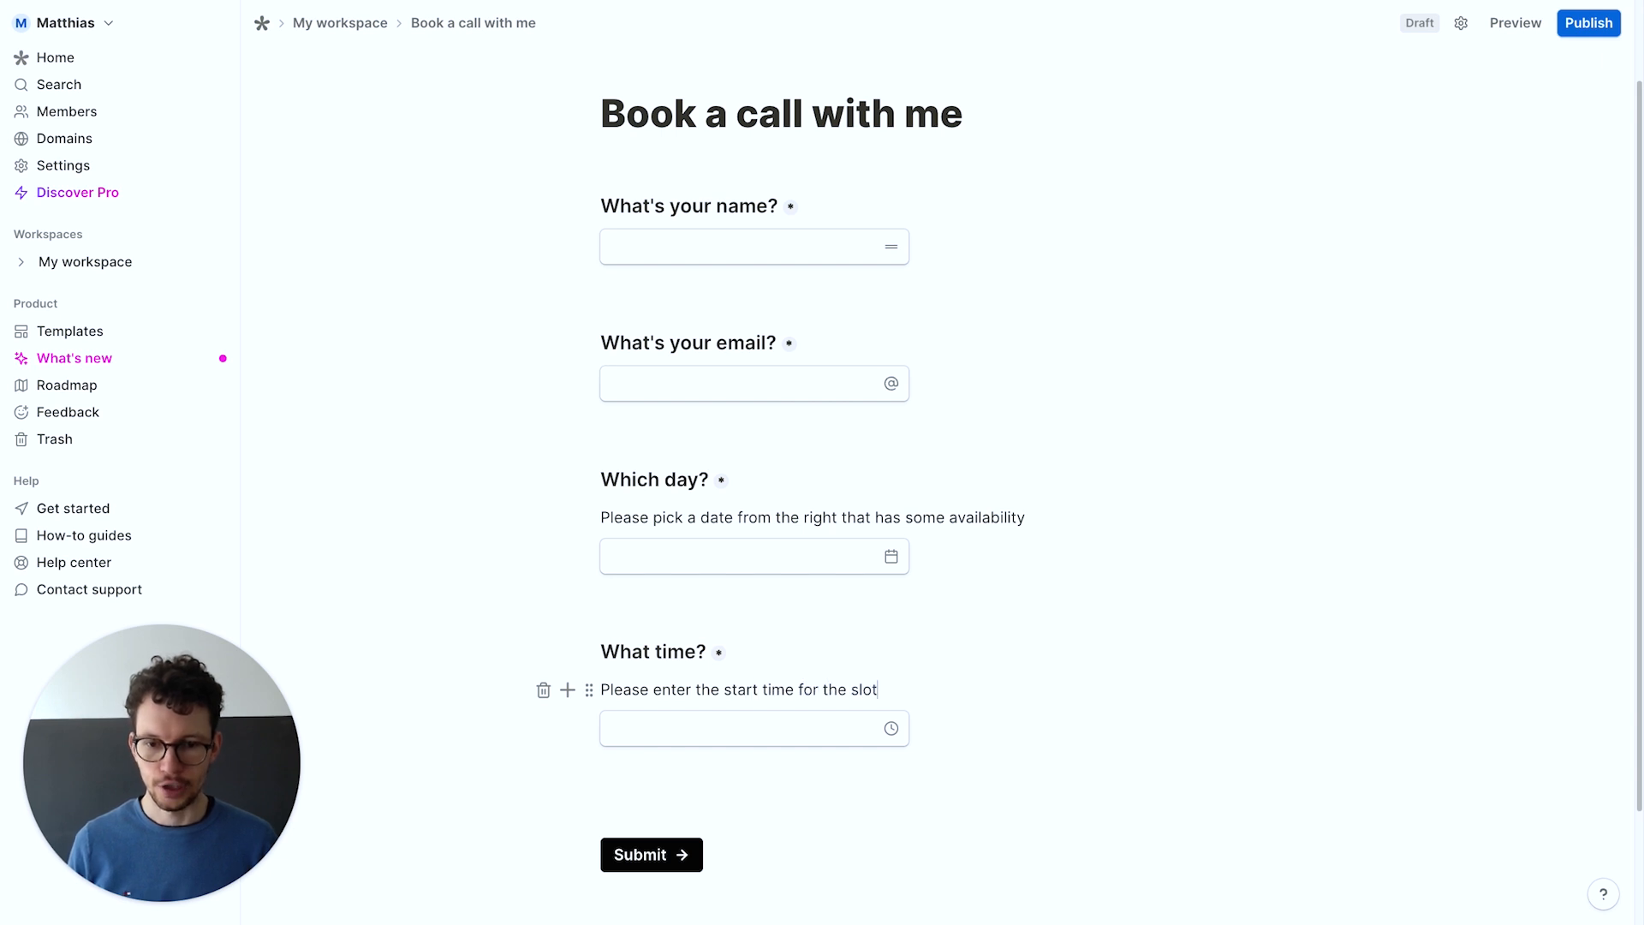
click(695, 726)
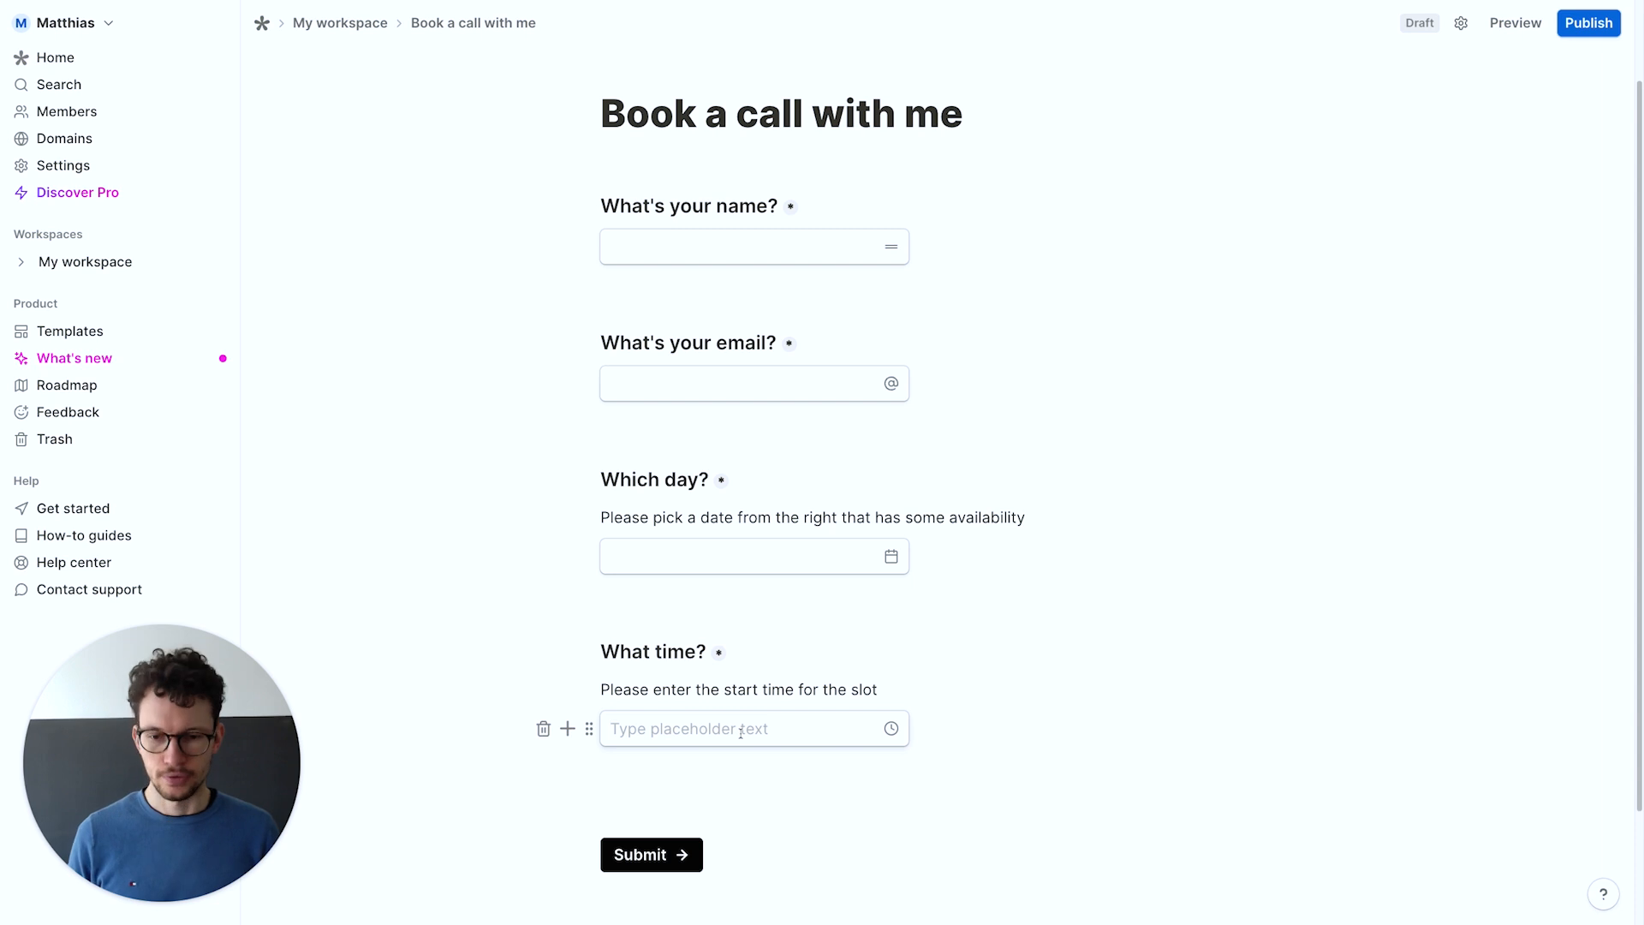
text(please 15:00)
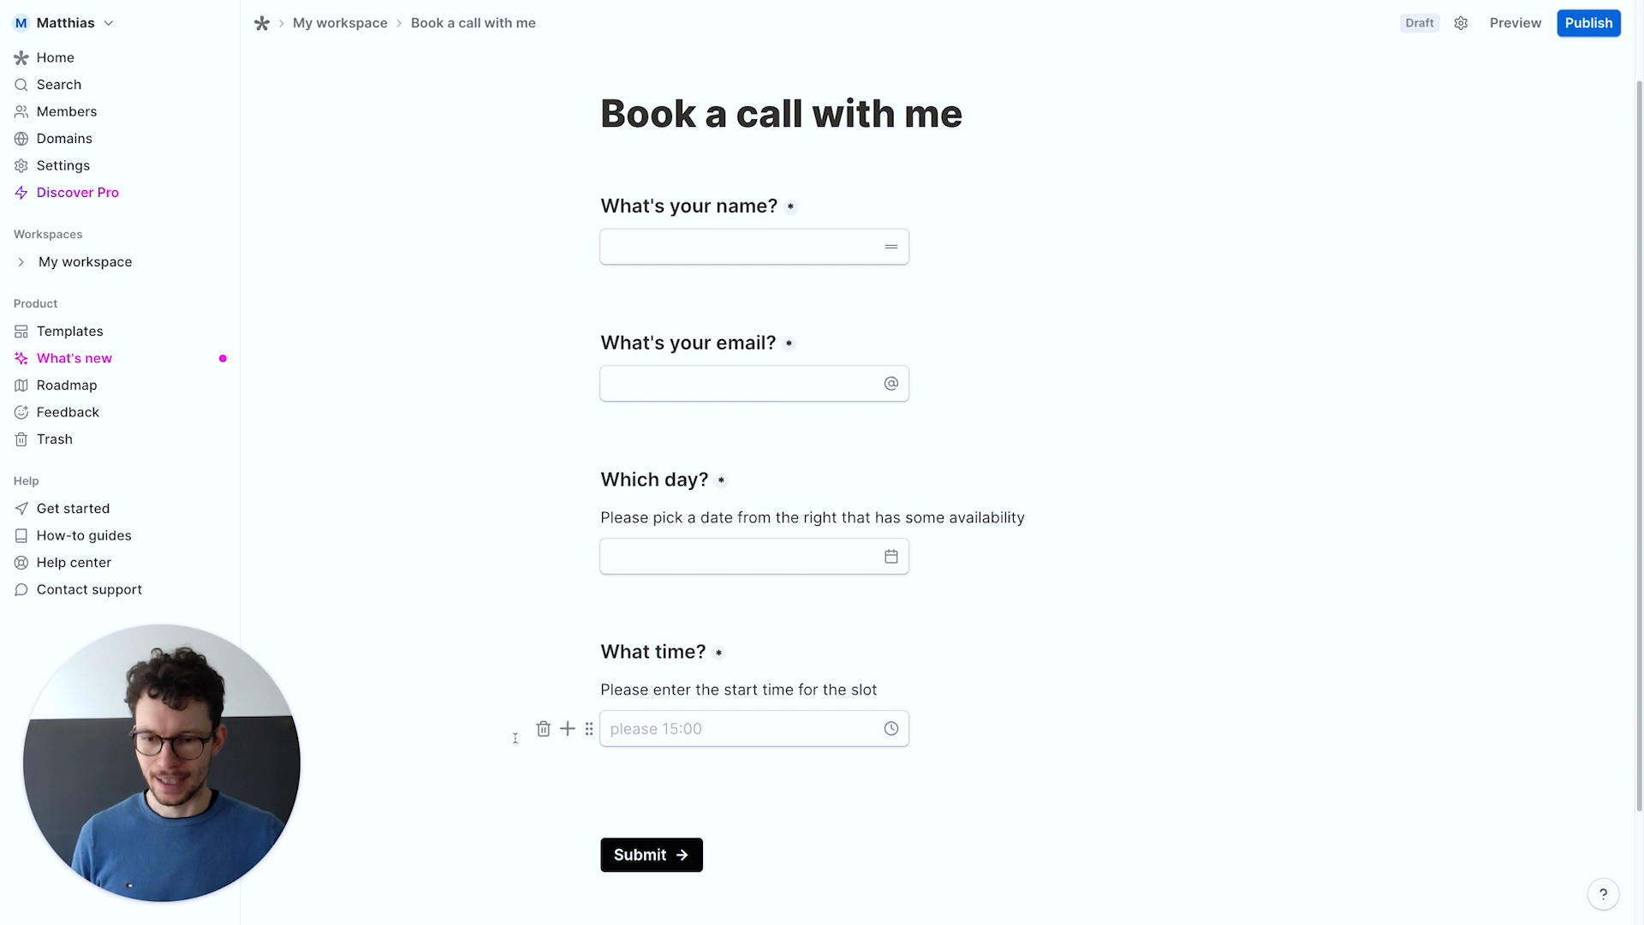
Replace the What time? blocks with a multiple-choice 'What timeslot?' question described 'Please pick one that is available'
click(543, 728)
click(543, 689)
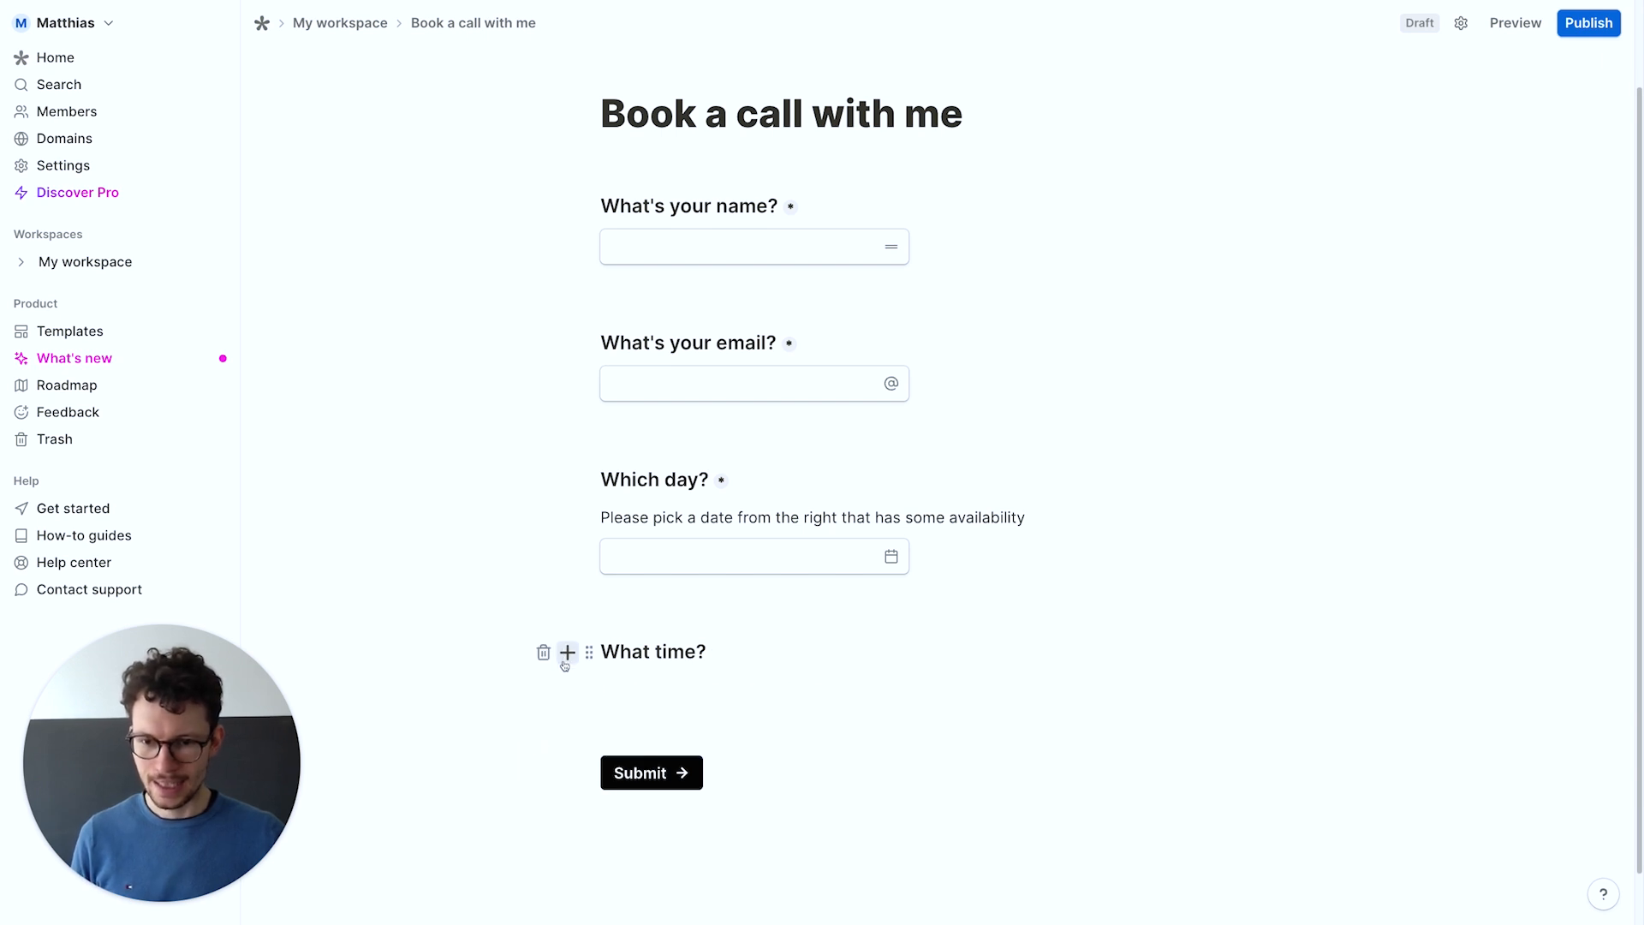
click(543, 652)
click(666, 637)
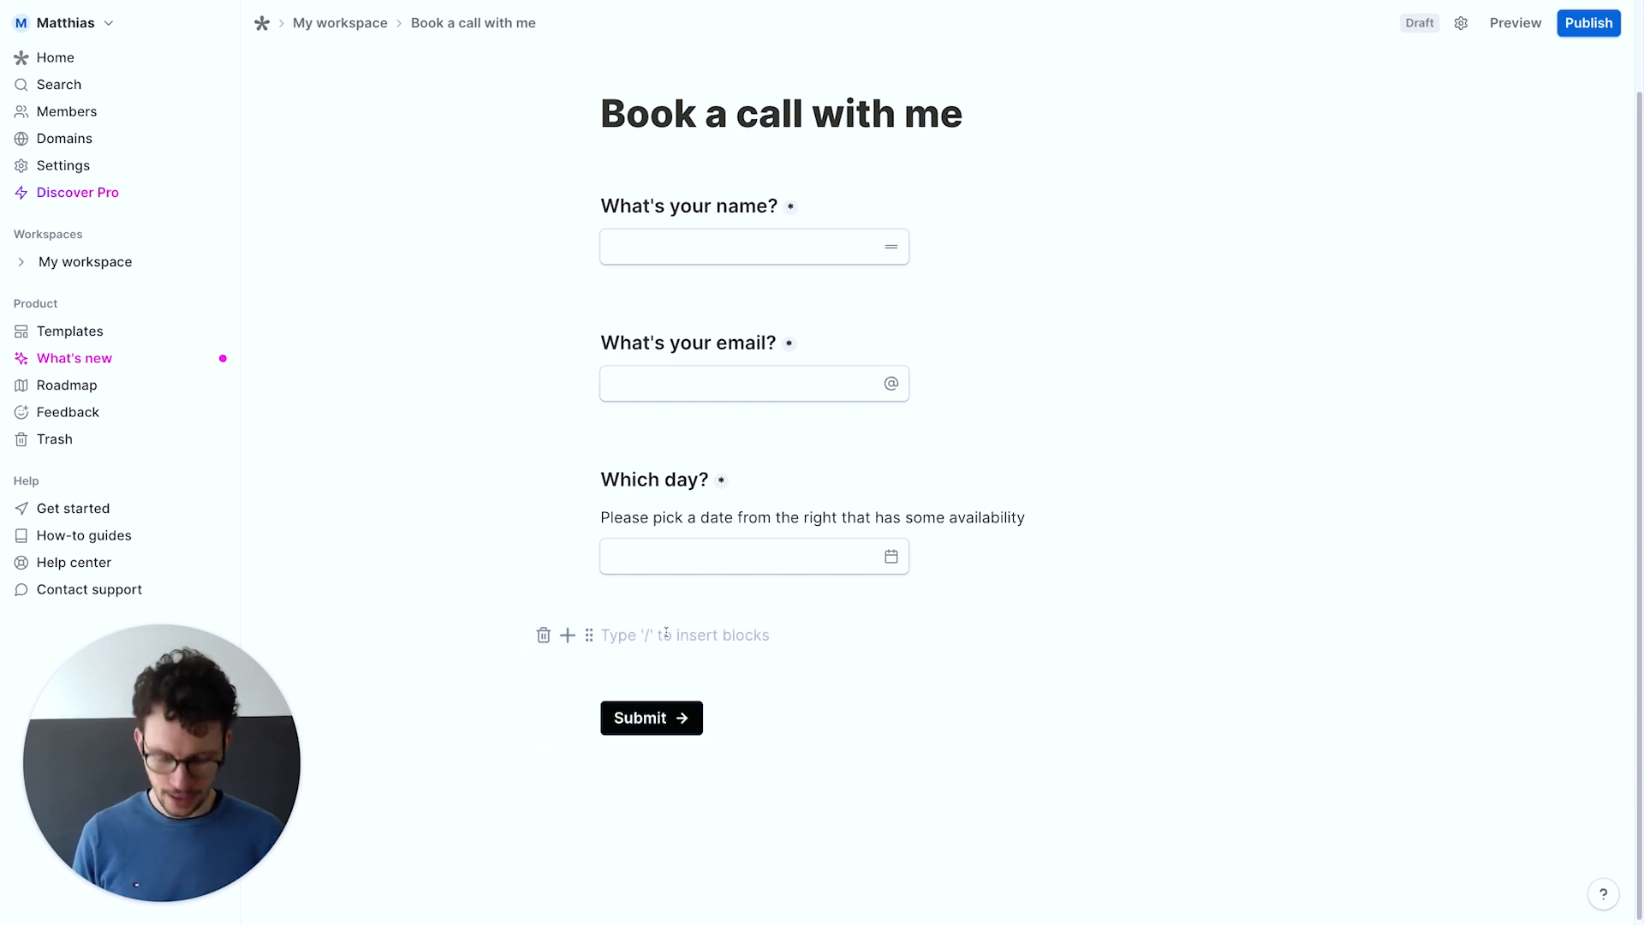
text(/)
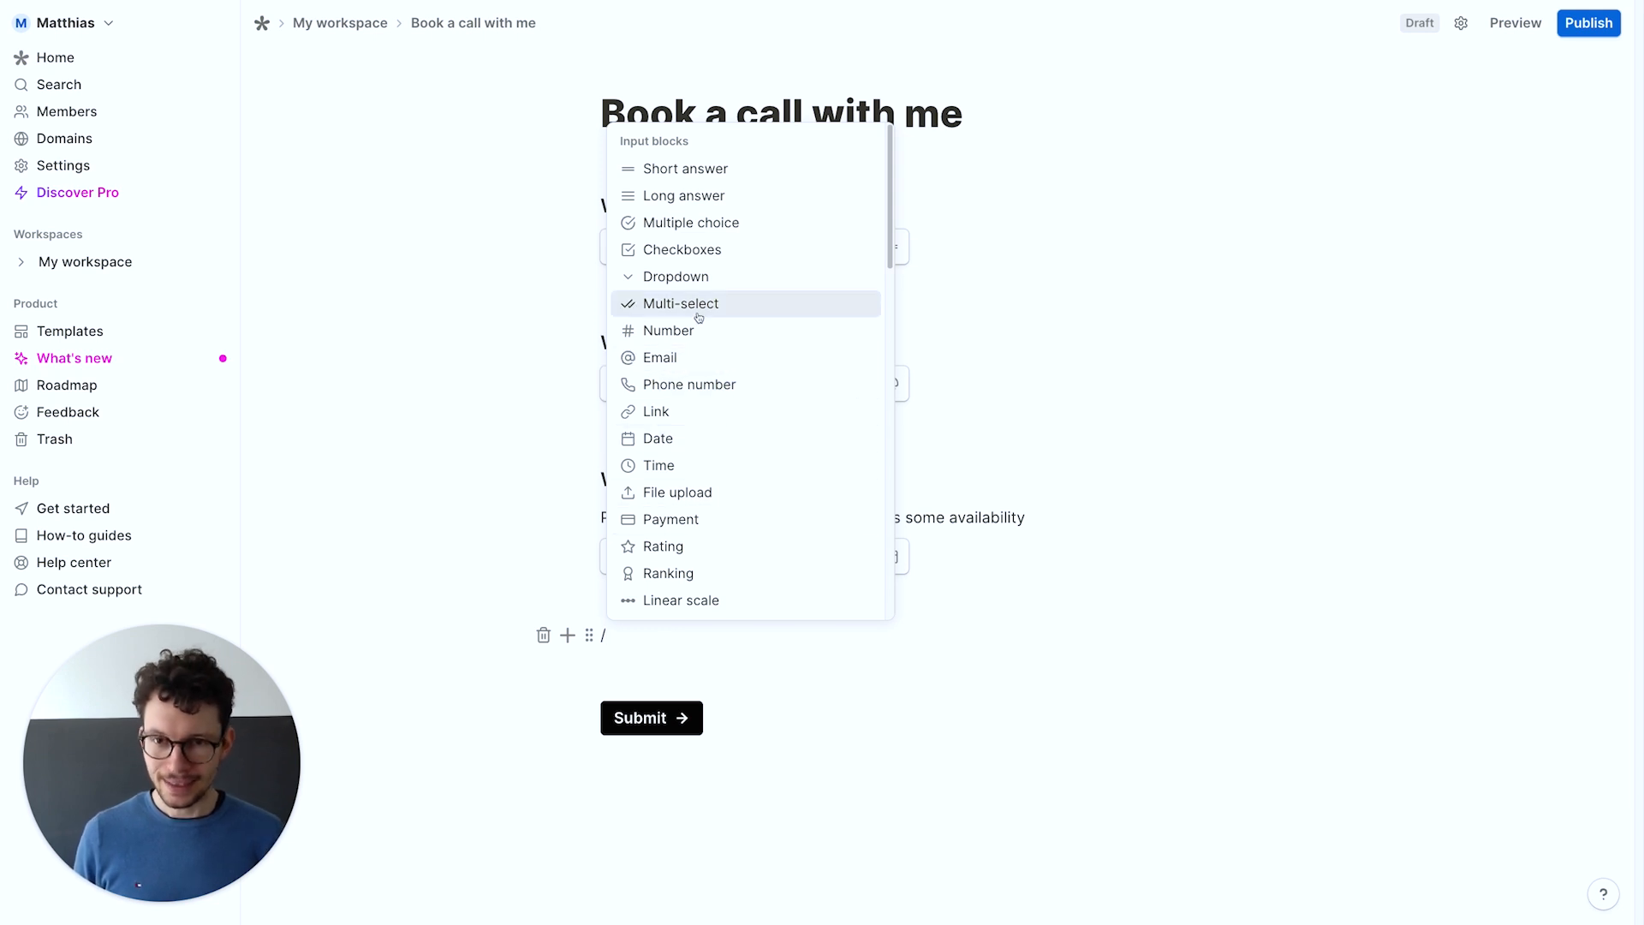
text(quest)
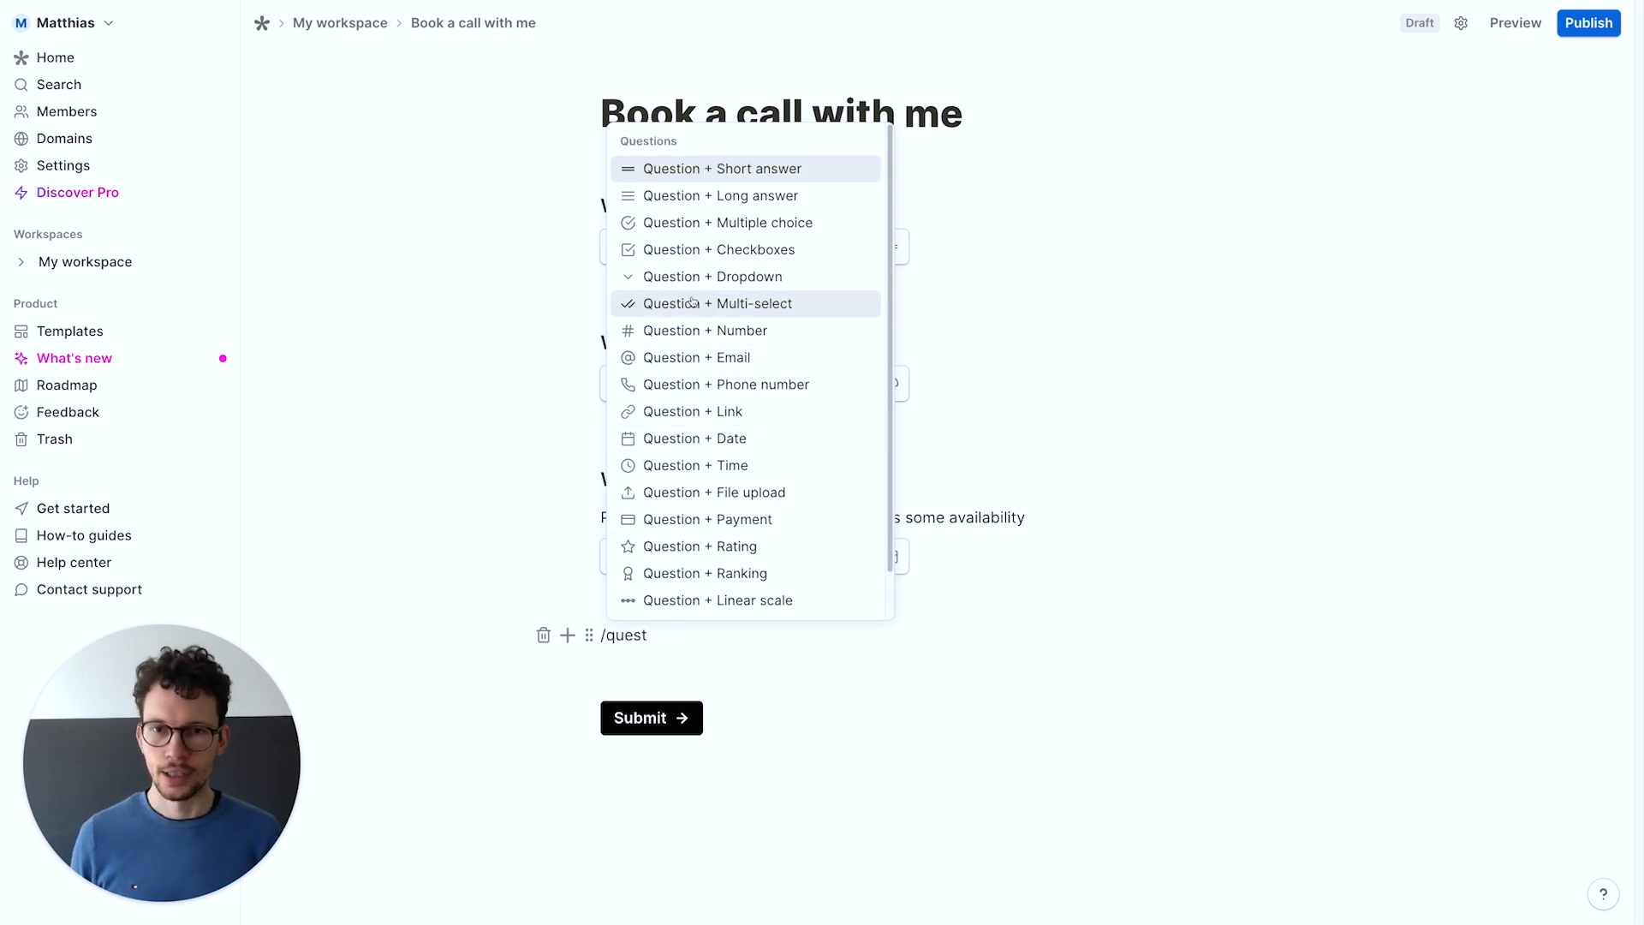
click(687, 230)
text(What timeslot?)
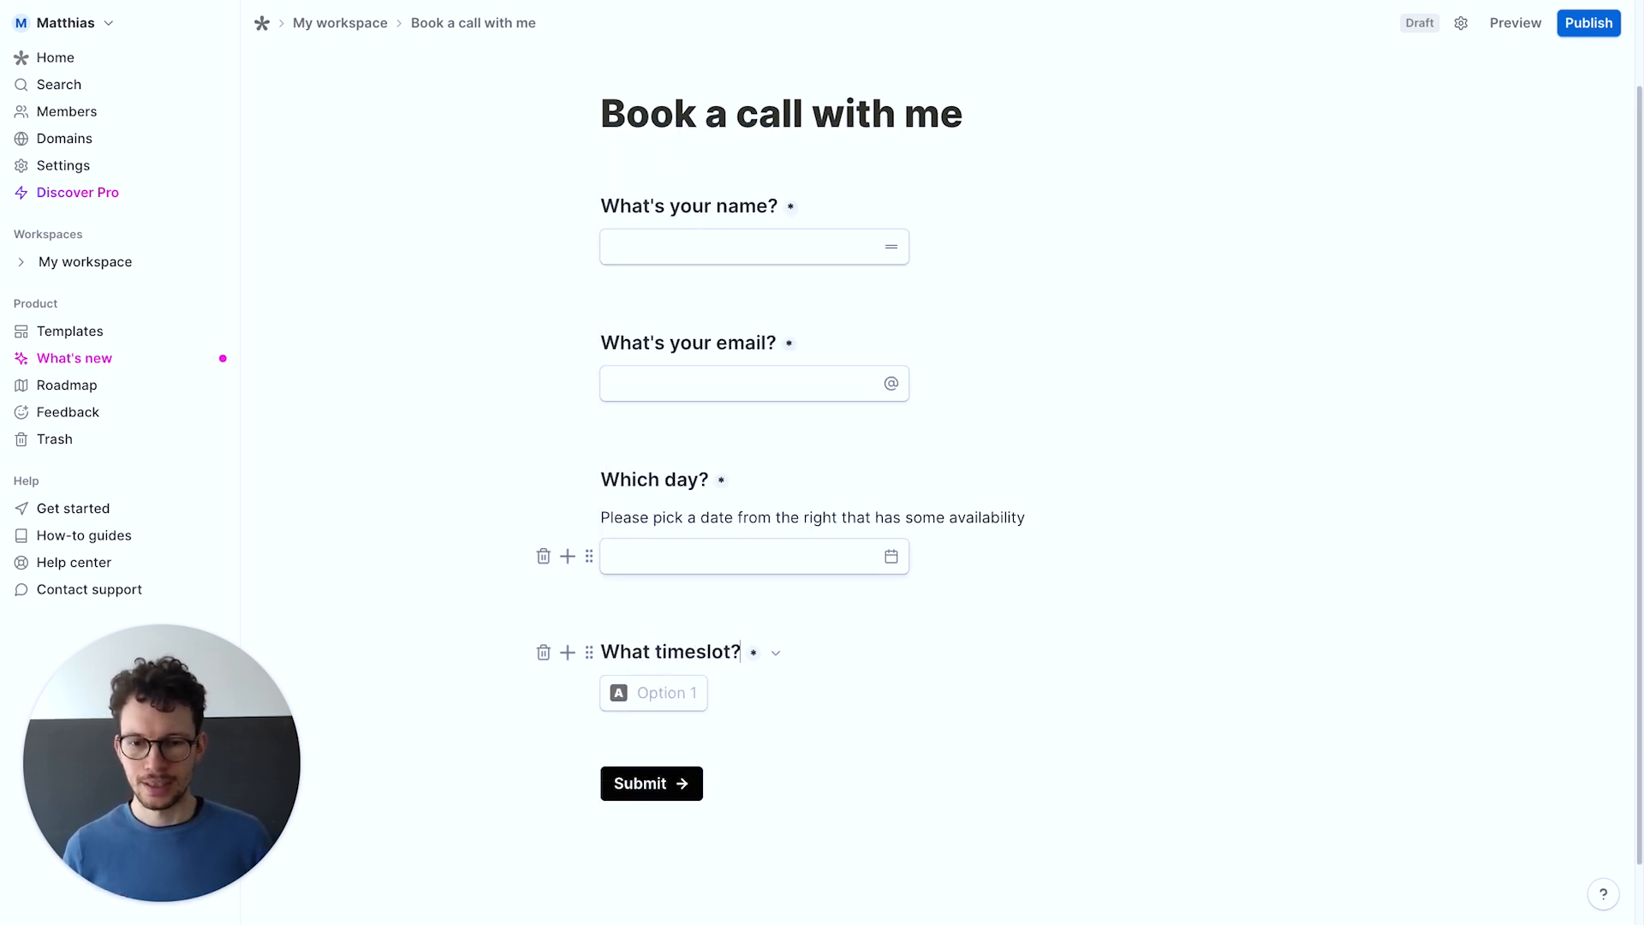
key(Return)
text(Please pi)
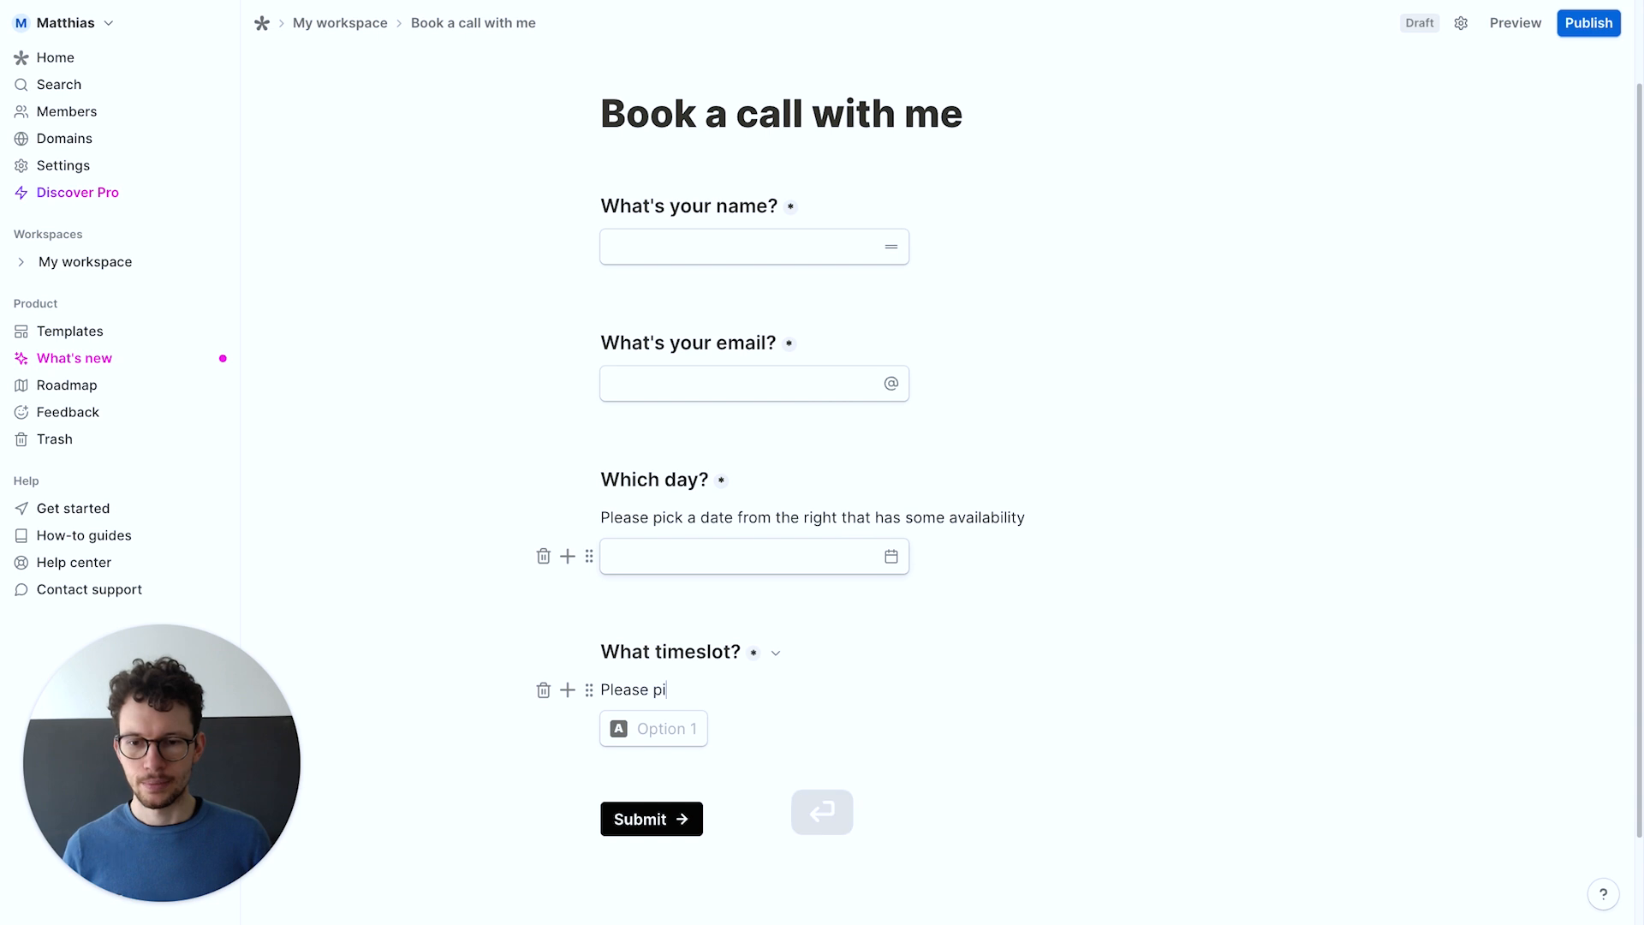
text(ck one that is available)
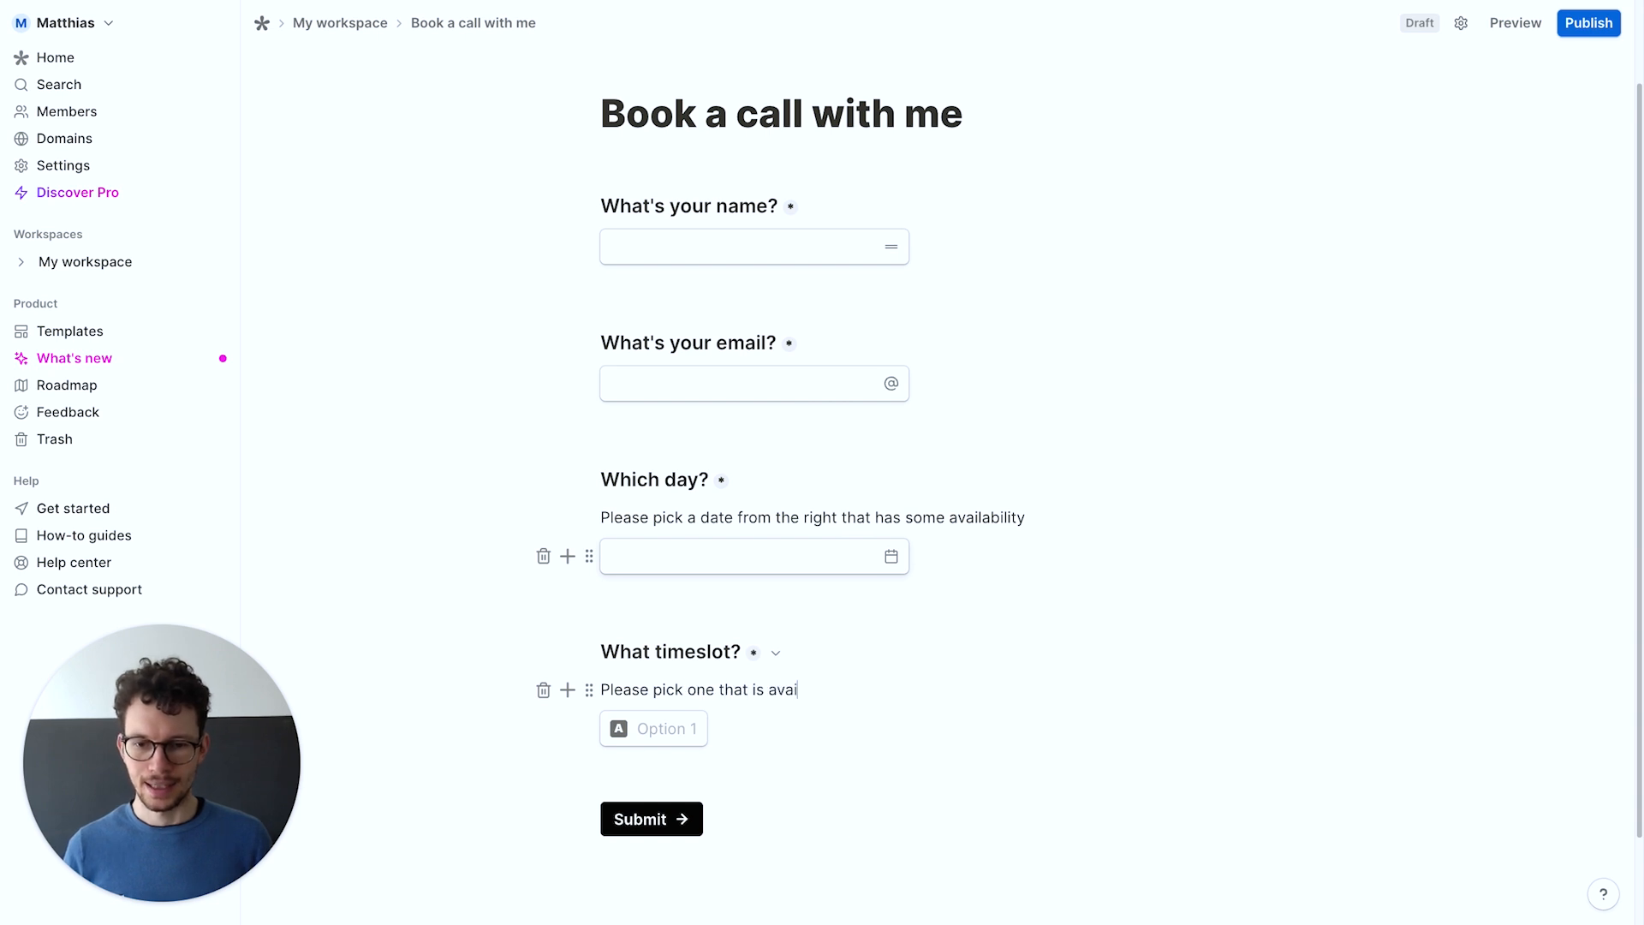
Add answer options 15:00 - 15:30, 15:30 - 16:00, 16:00 - 16:30 and 16:30 - 17:00
click(650, 728)
text(15:00 - 15:30)
key(Return)
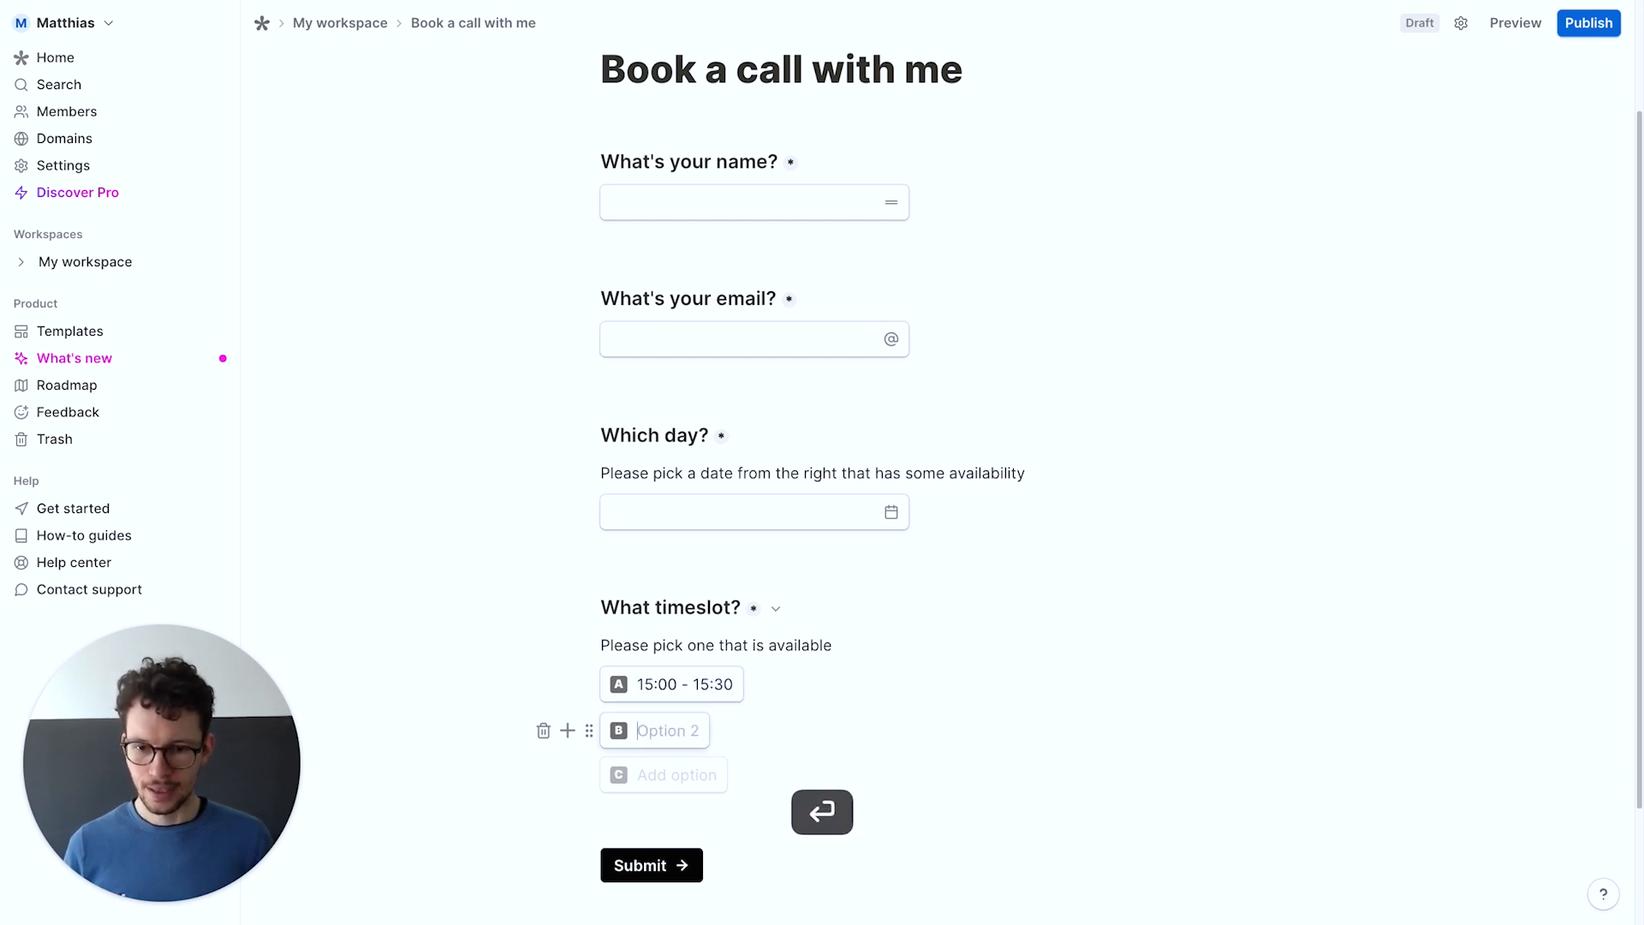
text(15:30 )
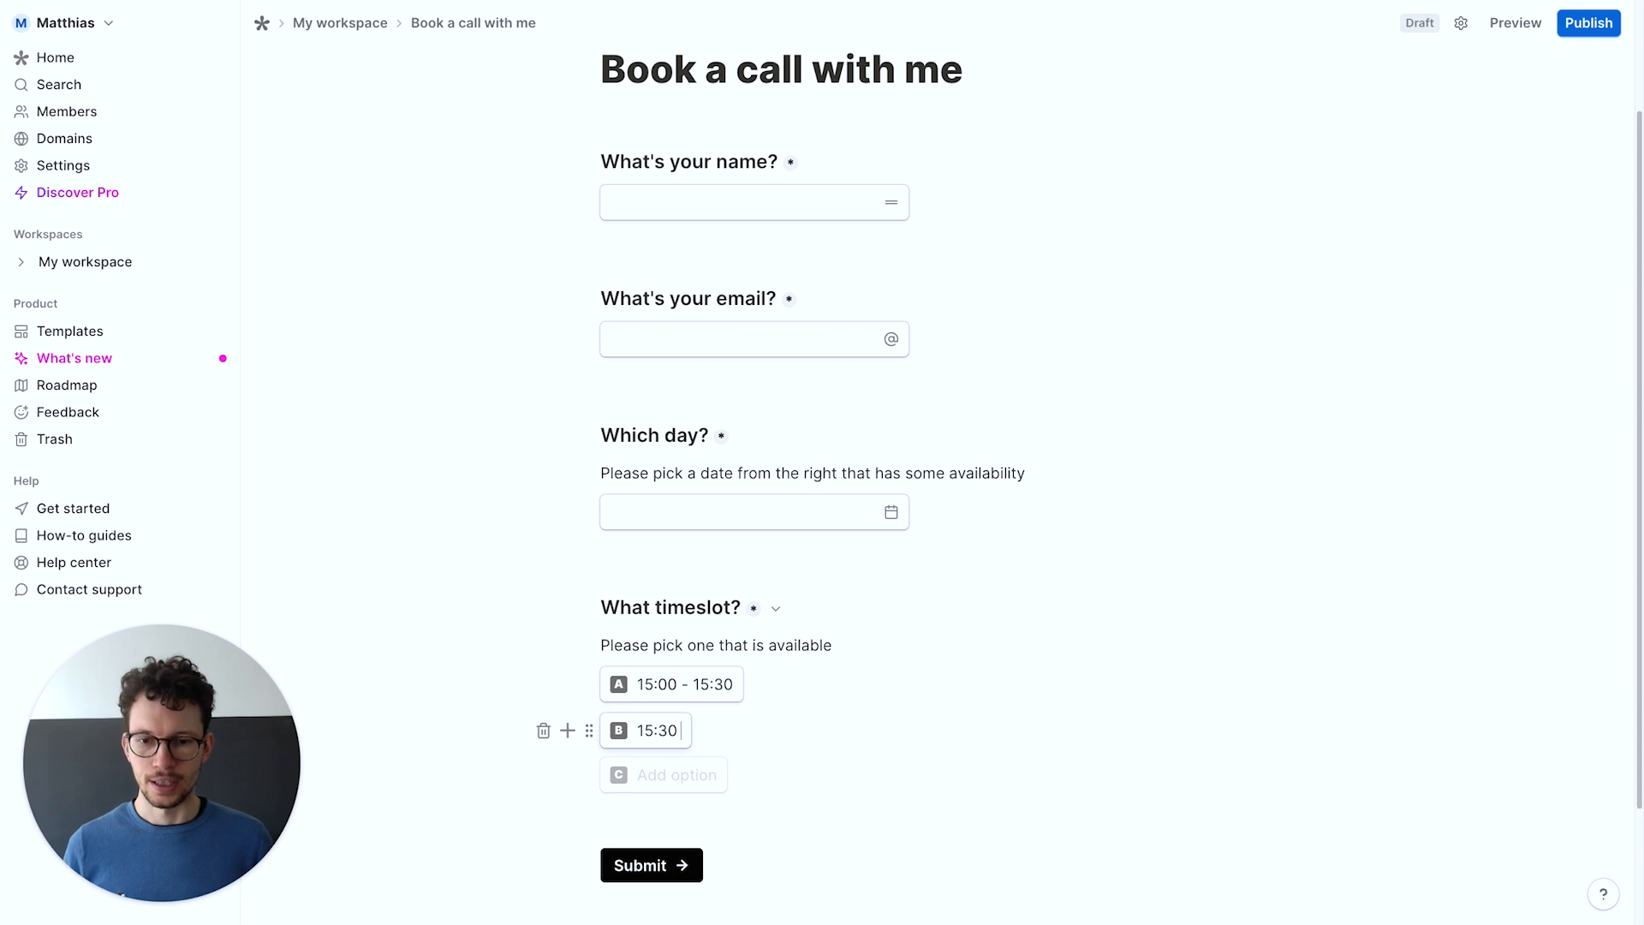
text(- 16:00)
key(Return)
text(16:00 -)
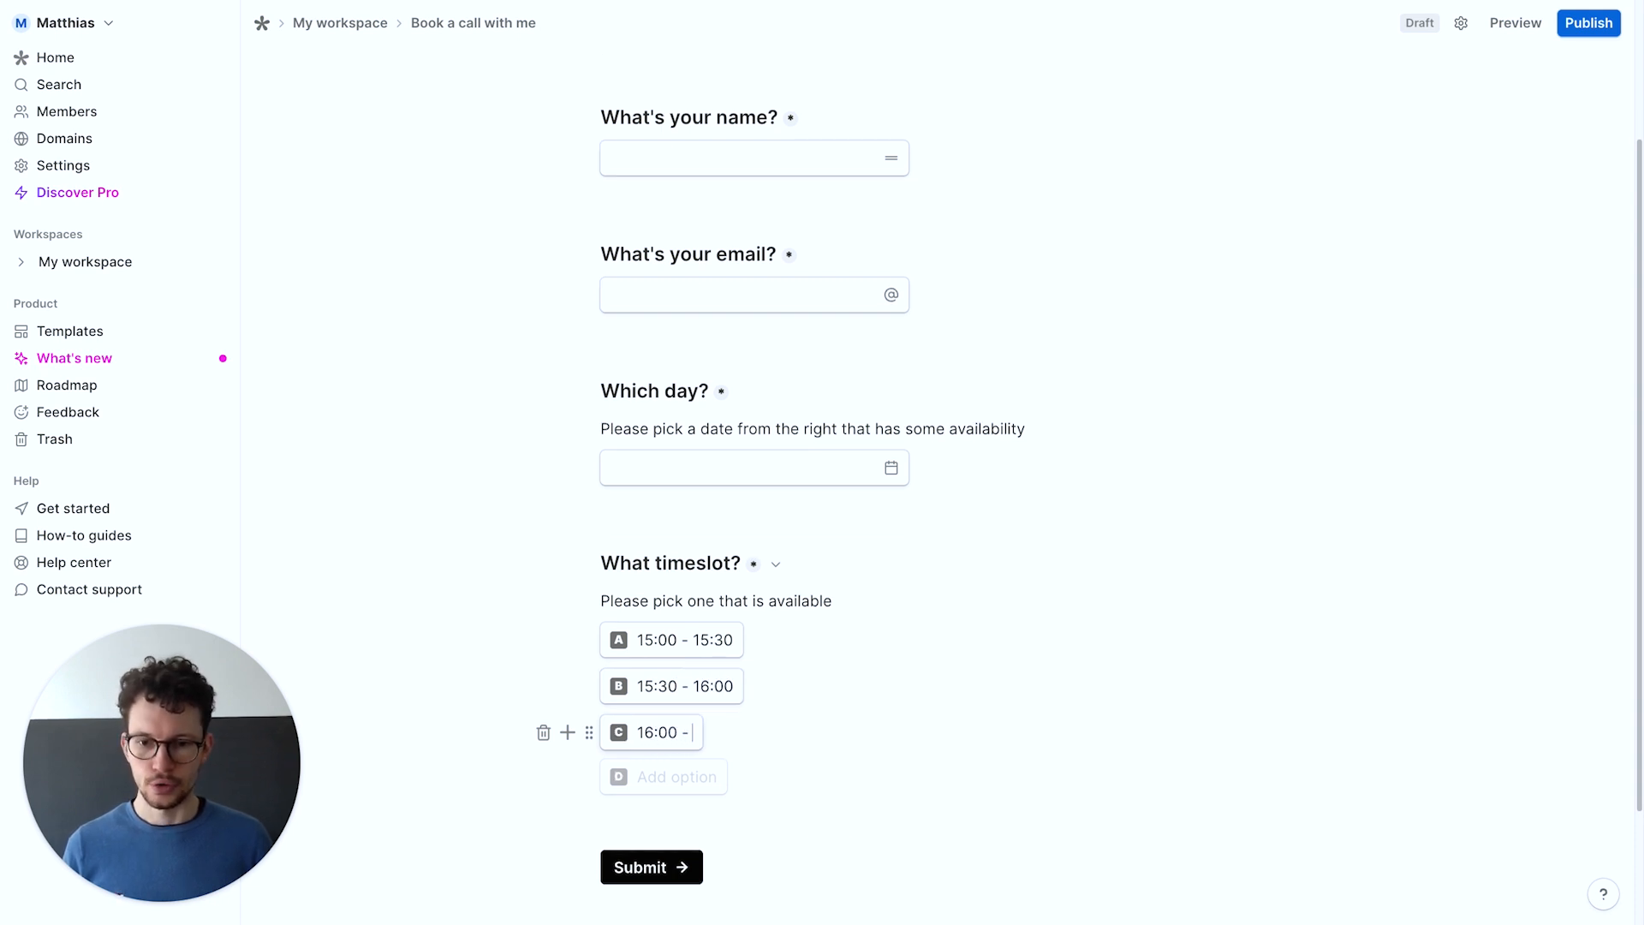
text( 16:30)
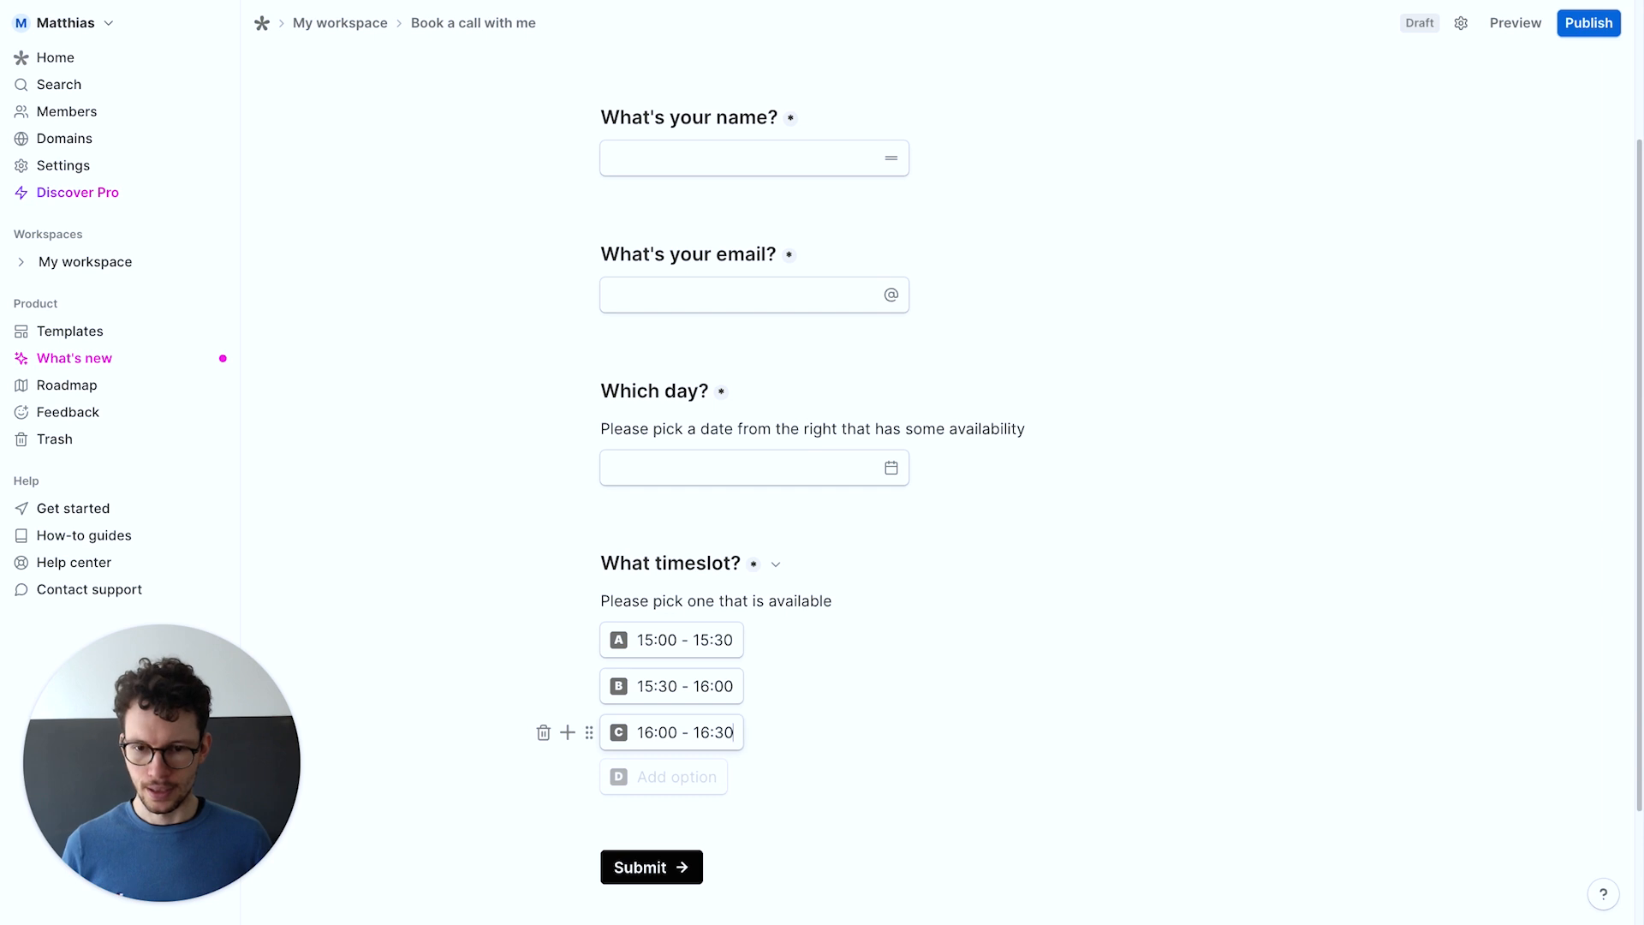
key(Return)
text(16:30)
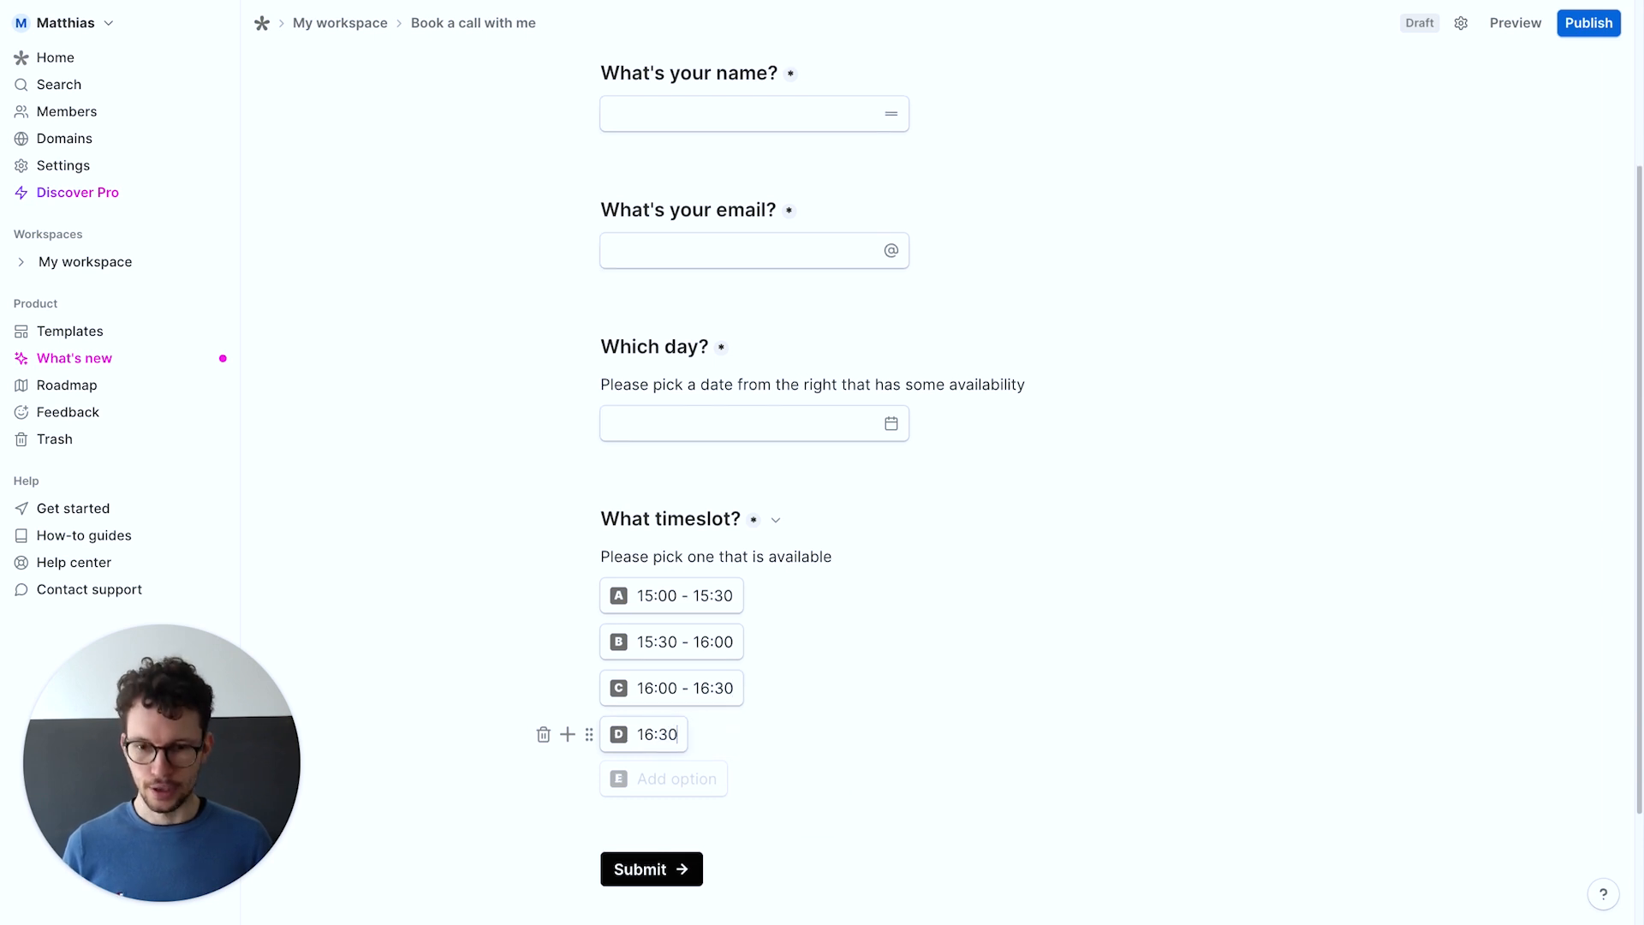
text( - 17:00)
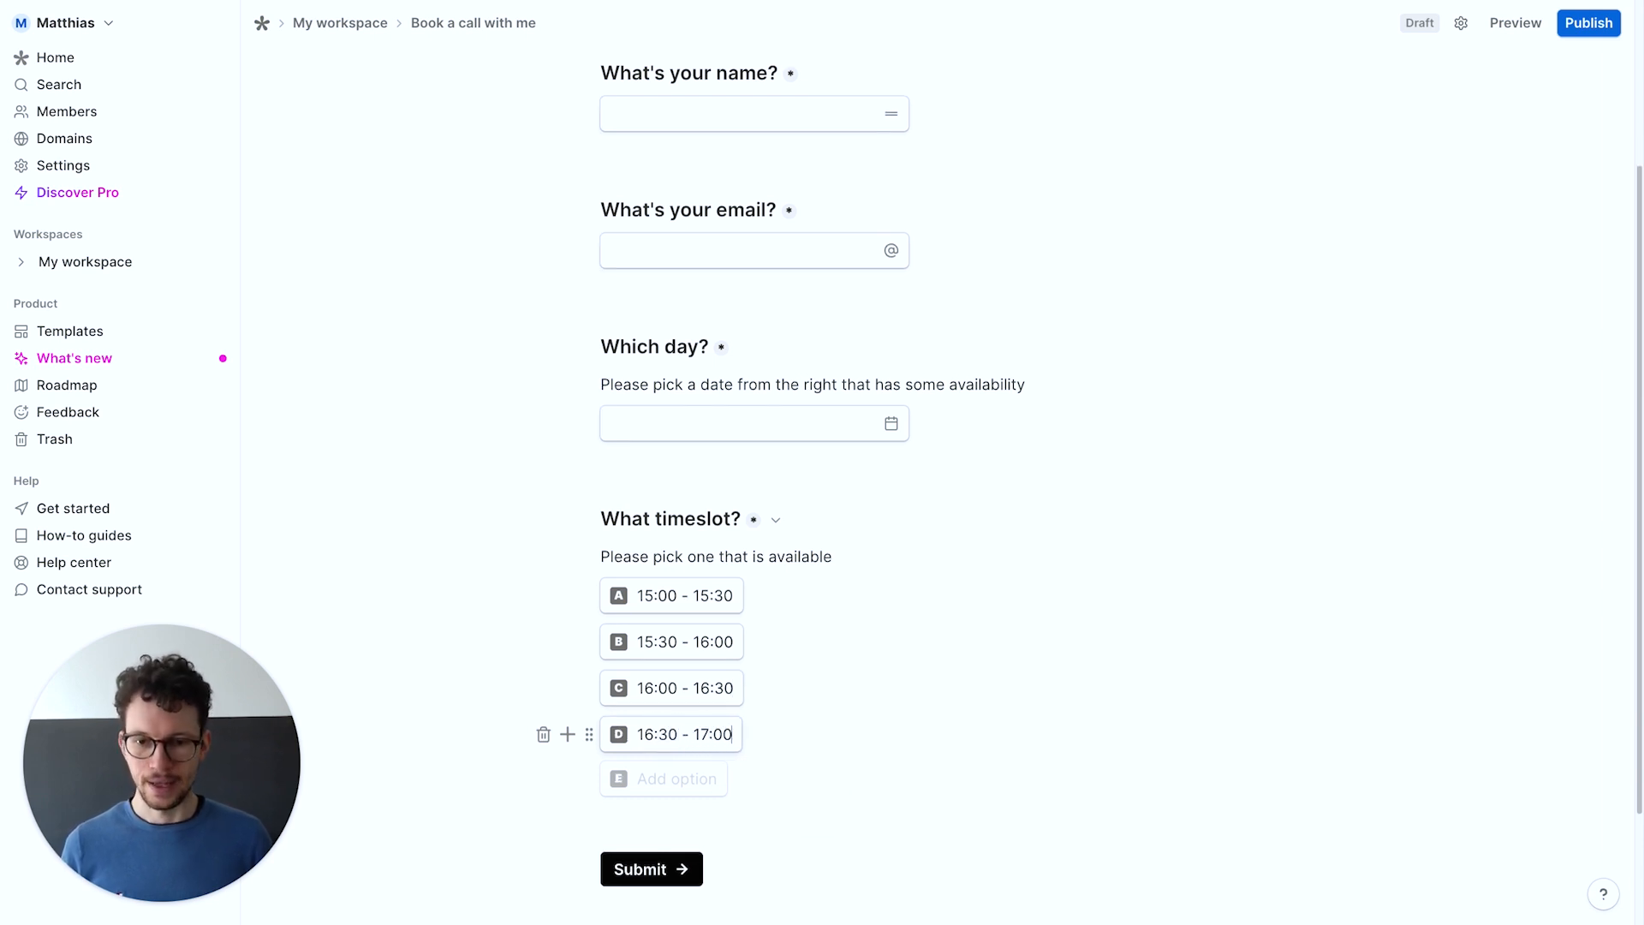
key(Return)
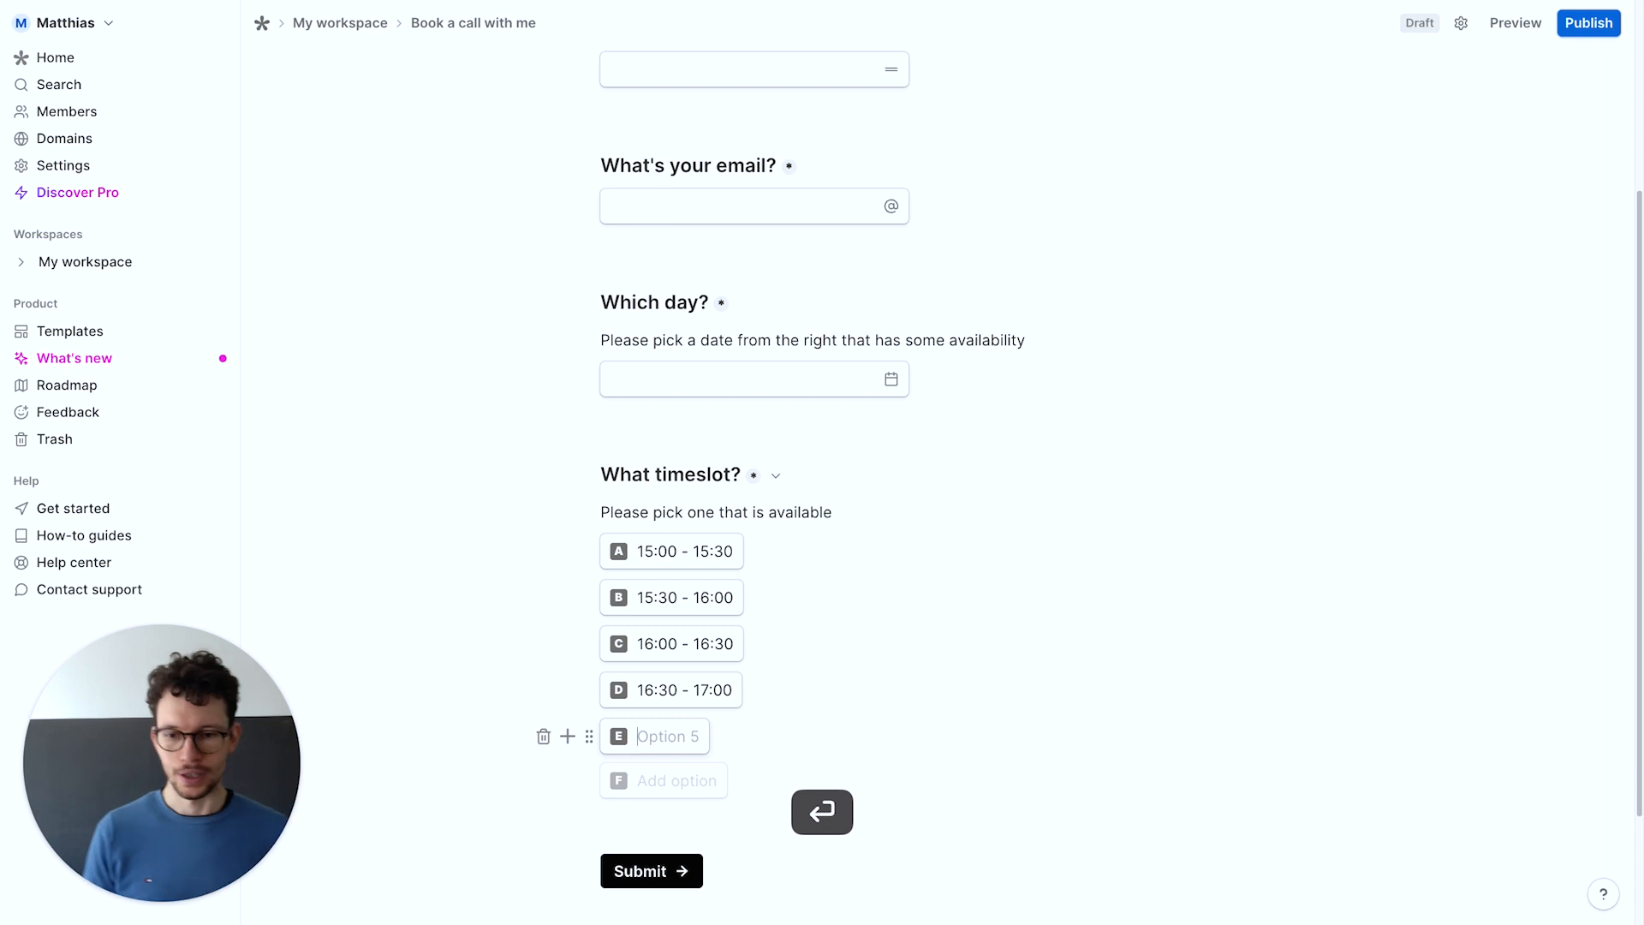
click(811, 511)
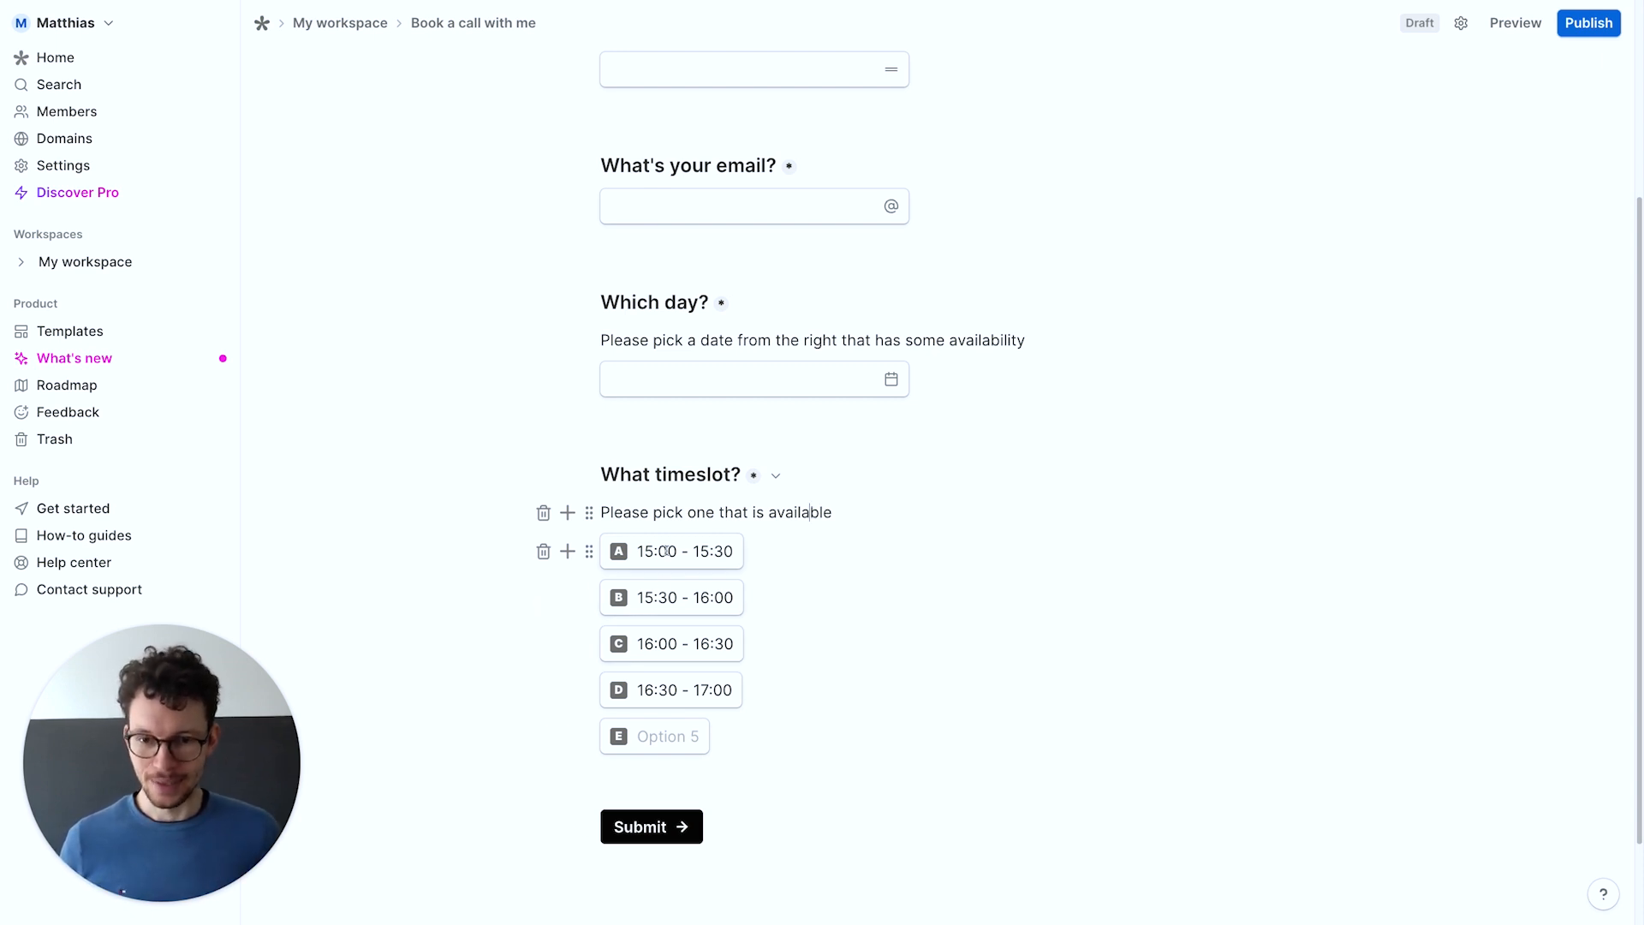
Publish the Book a call with me form and copy its share link
scroll(673, 633, up, 1)
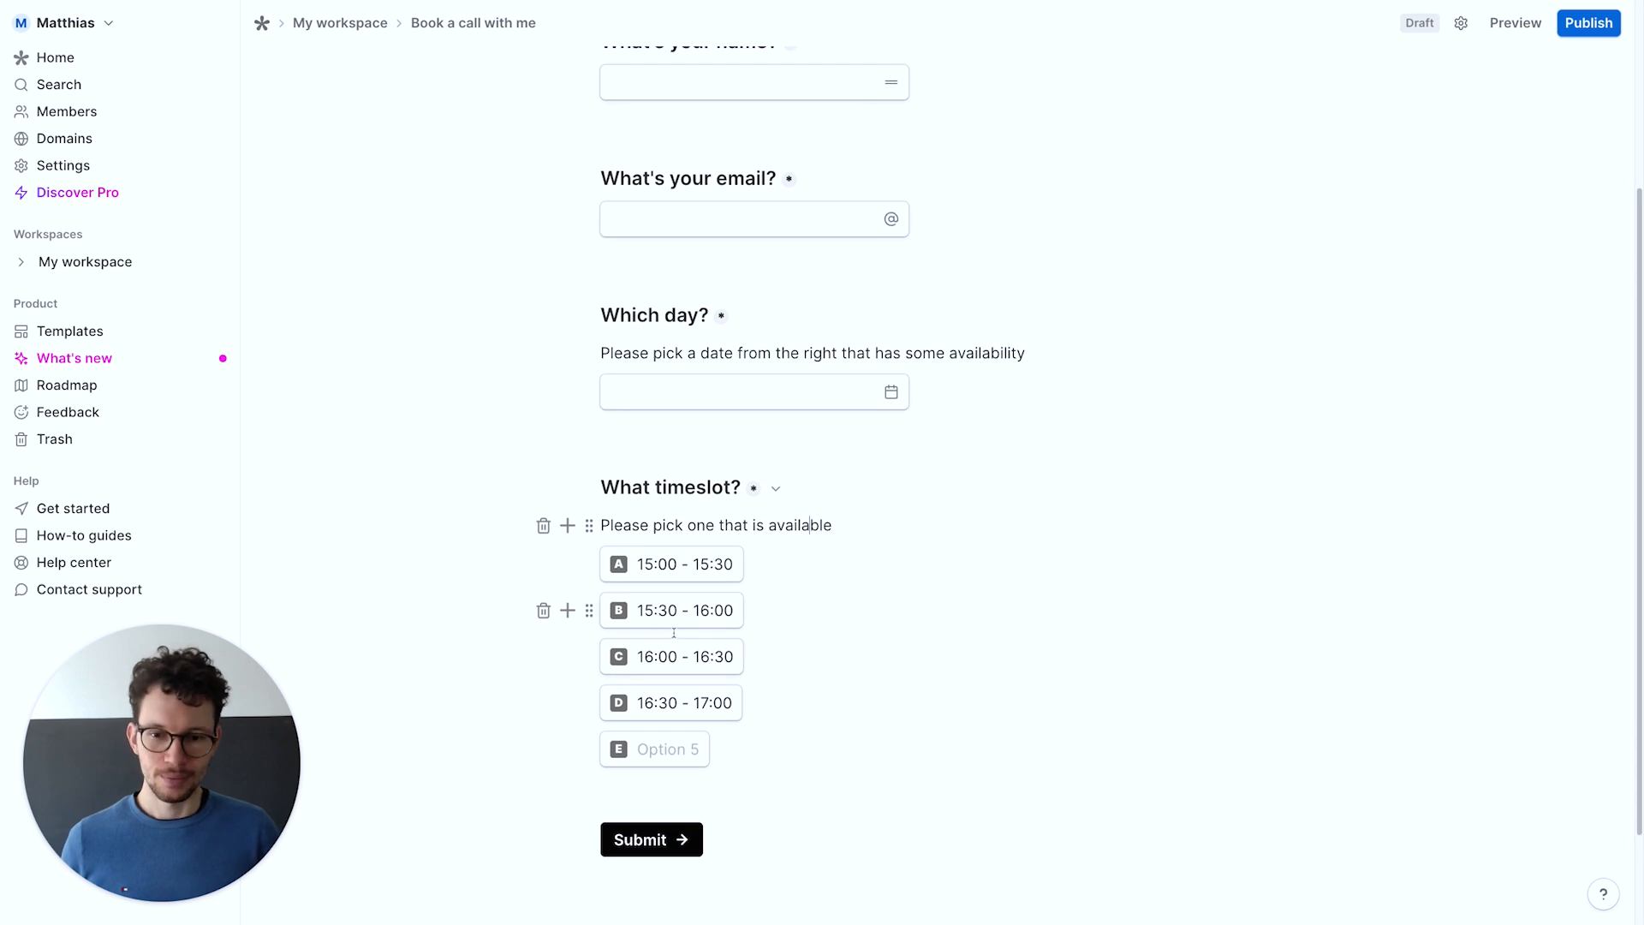
scroll(668, 630, up, 2)
scroll(664, 629, down, 3)
scroll(657, 635, up, 1)
scroll(657, 634, up, 3)
scroll(878, 331, down, 2)
scroll(878, 331, up, 3)
click(1577, 33)
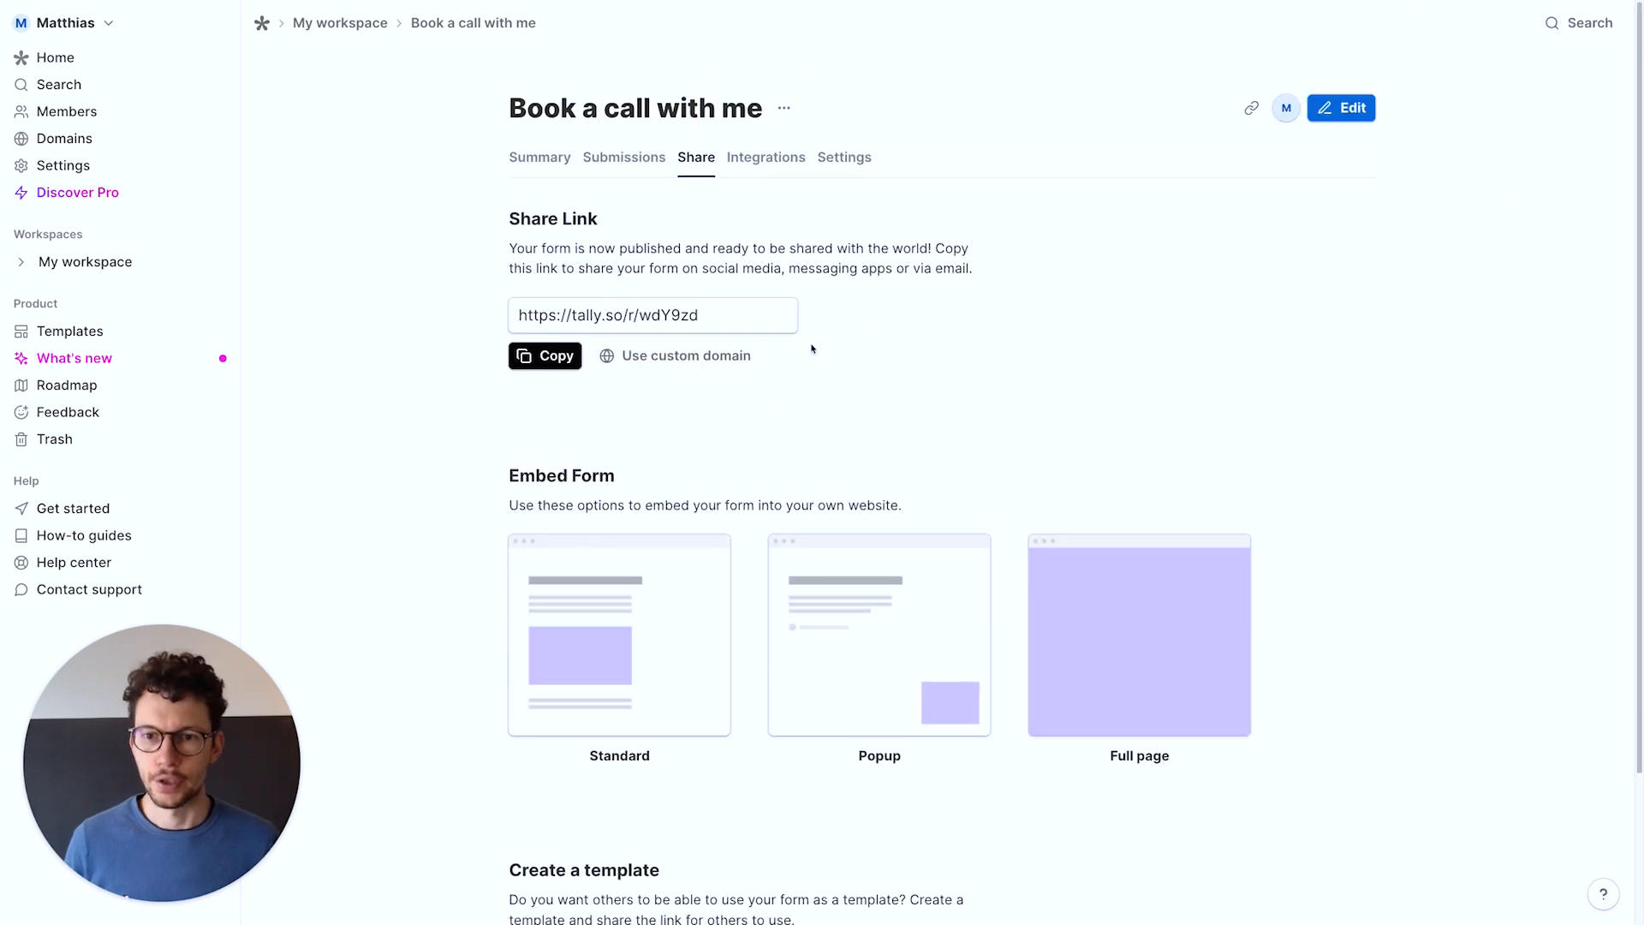
click(546, 356)
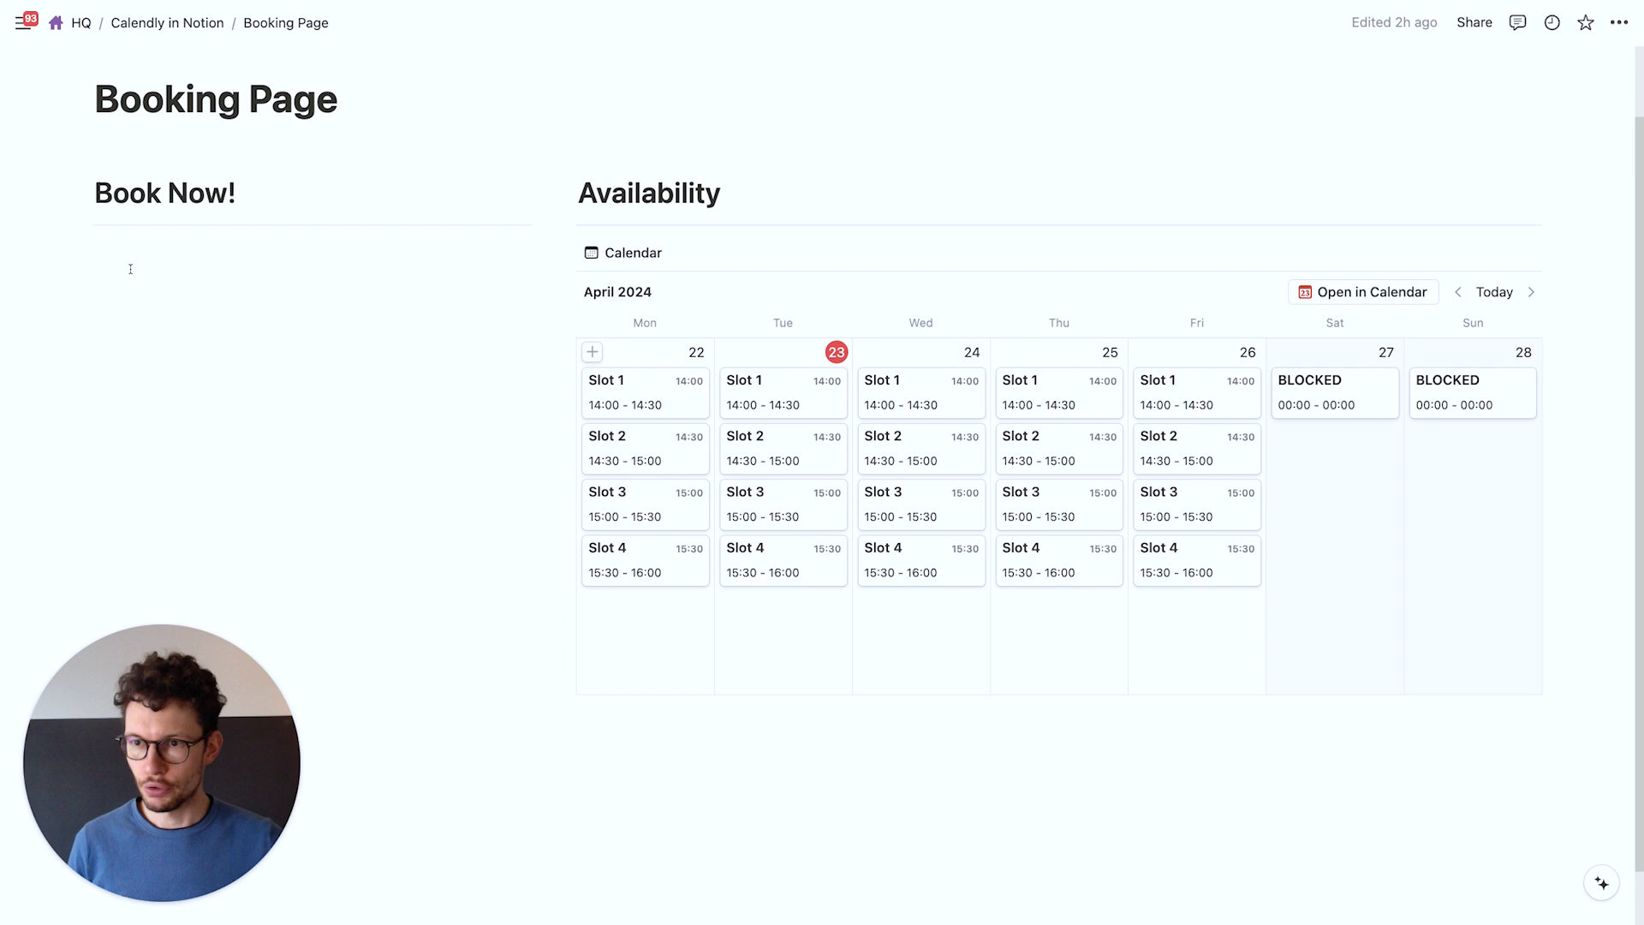
Embed the copied Tally form link under Book Now! and enlarge it to show all timeslots
click(130, 268)
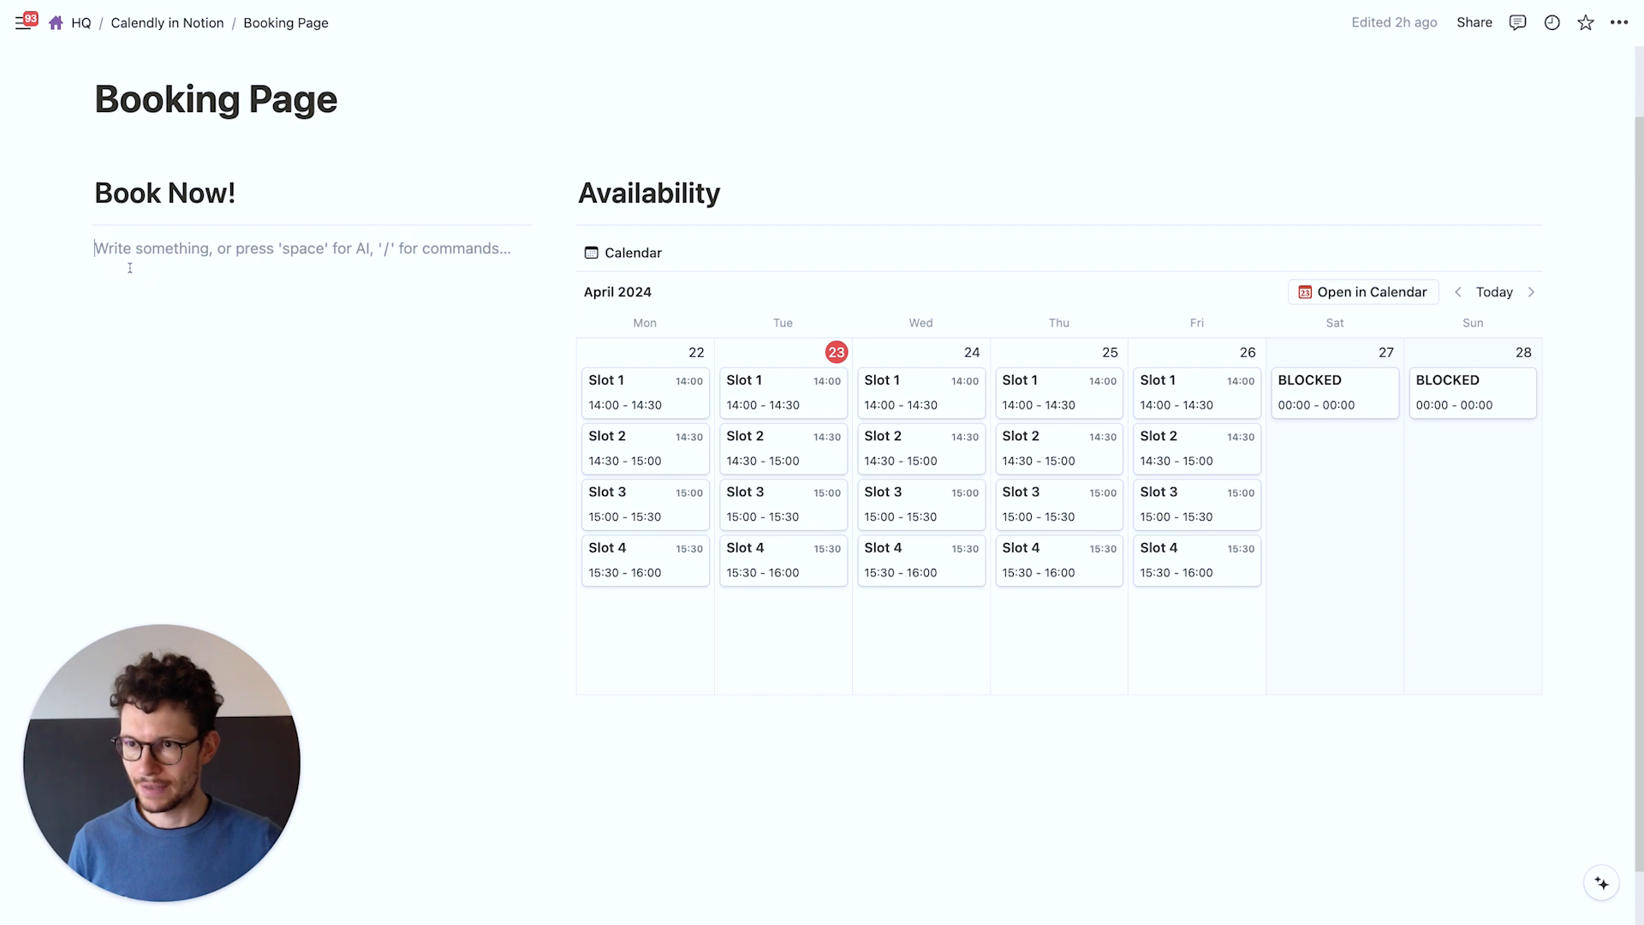
key(super+v)
click(315, 323)
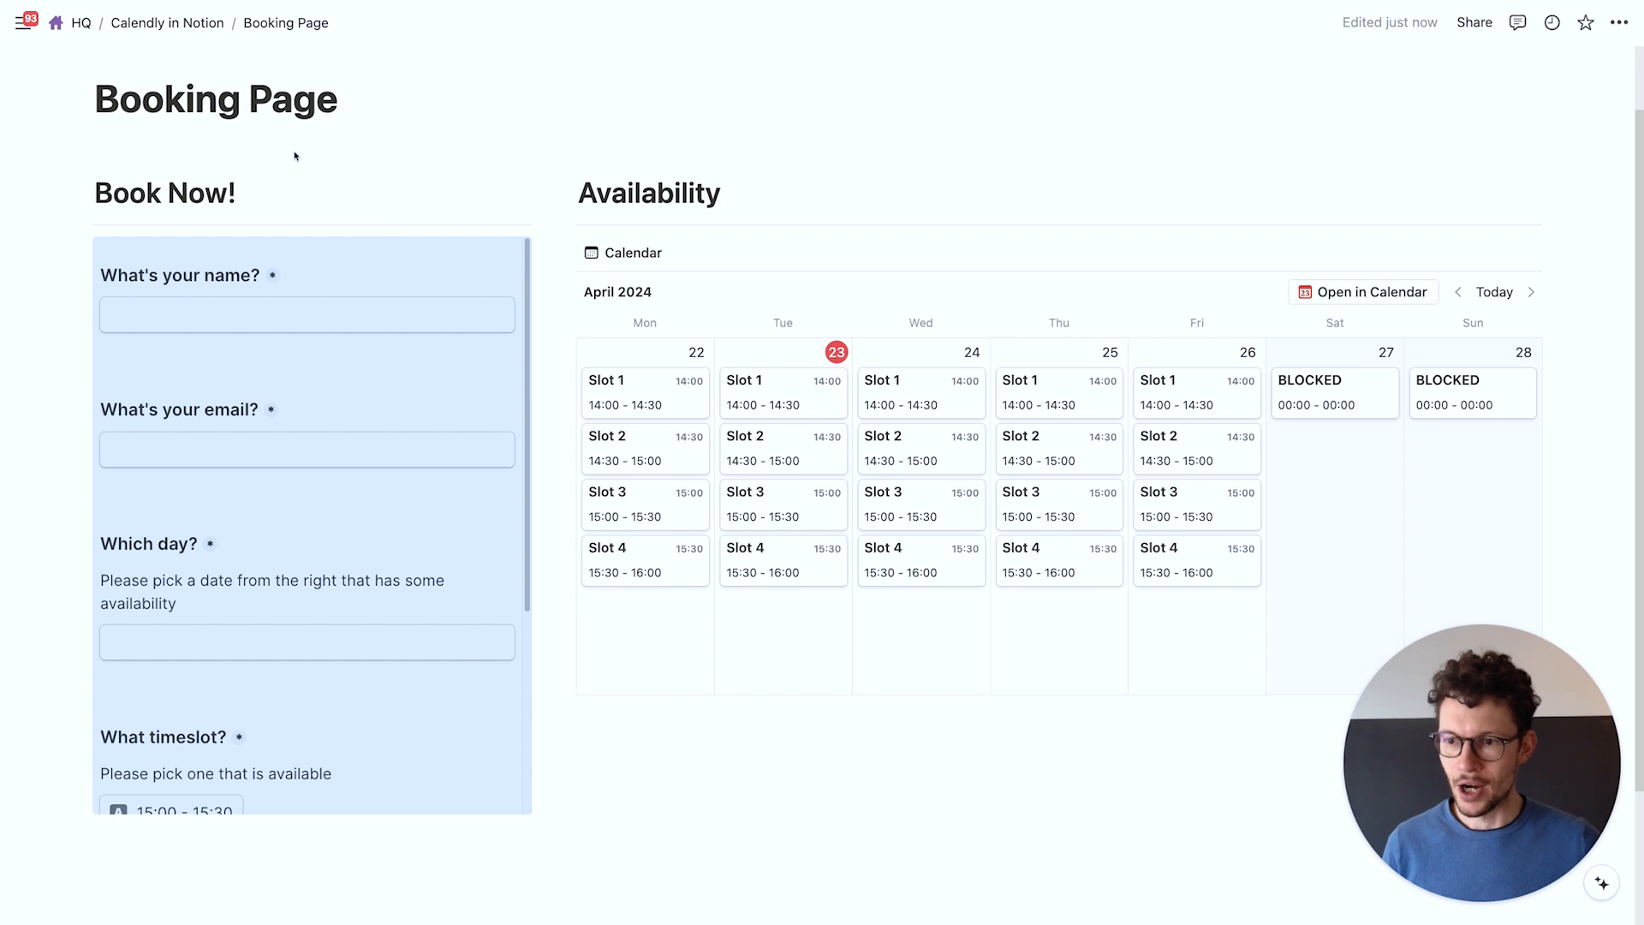
click(266, 195)
scroll(328, 742, down, 2)
scroll(328, 742, up, 2)
scroll(597, 786, down, 2)
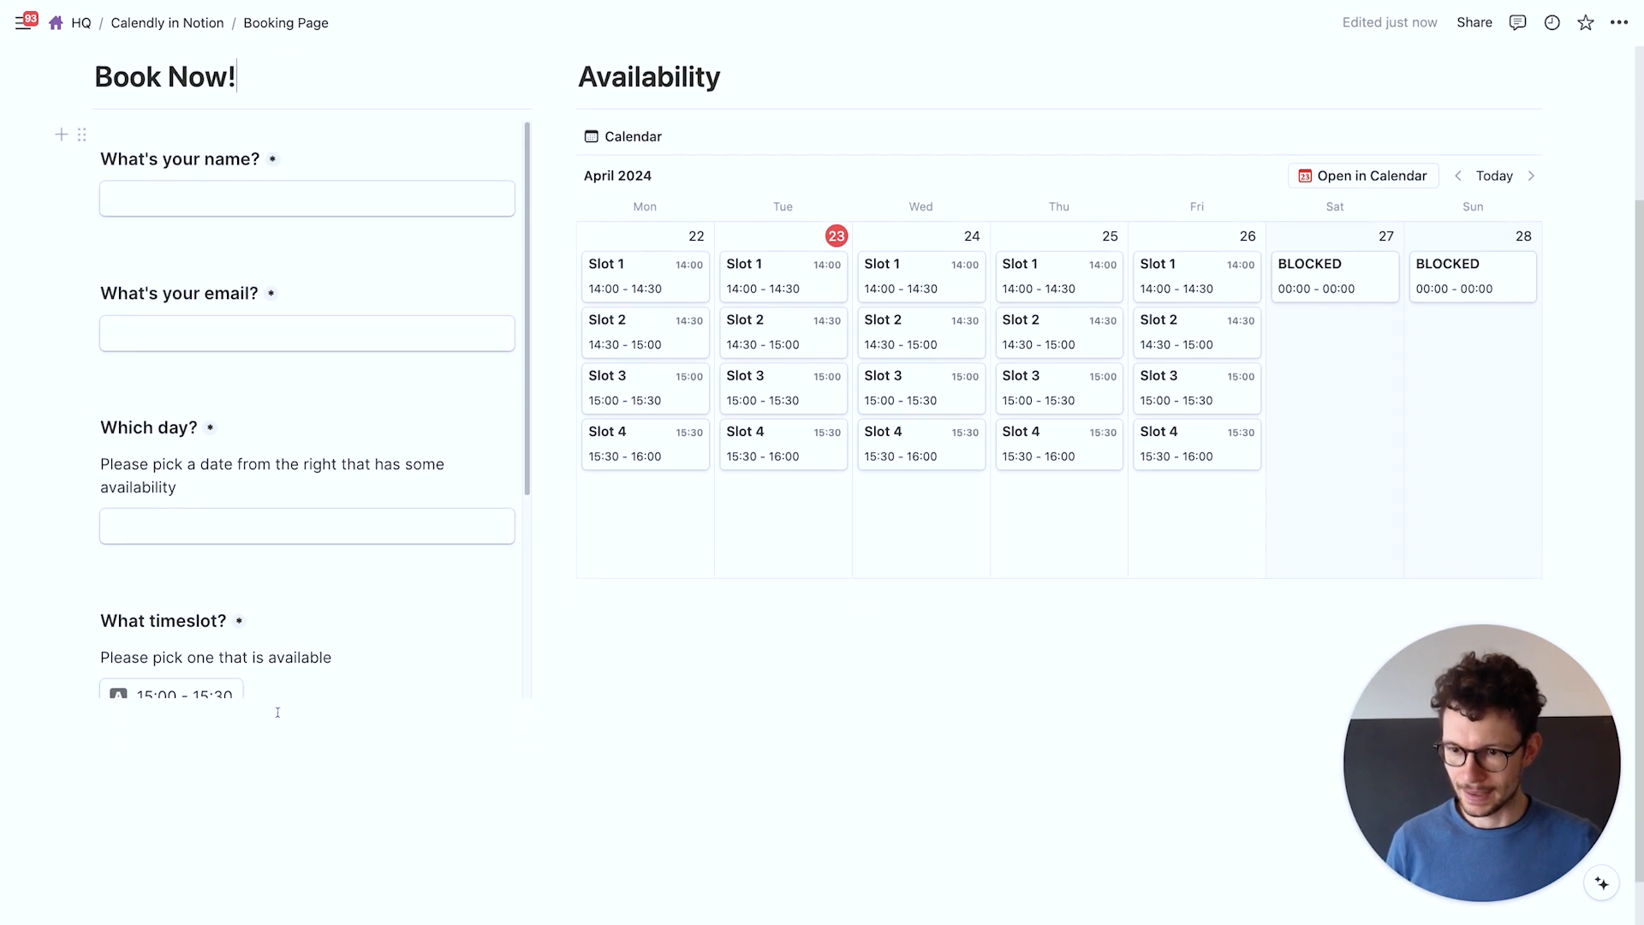
drag(312, 695, 292, 843)
scroll(292, 843, down, 1)
drag(318, 662, 312, 741)
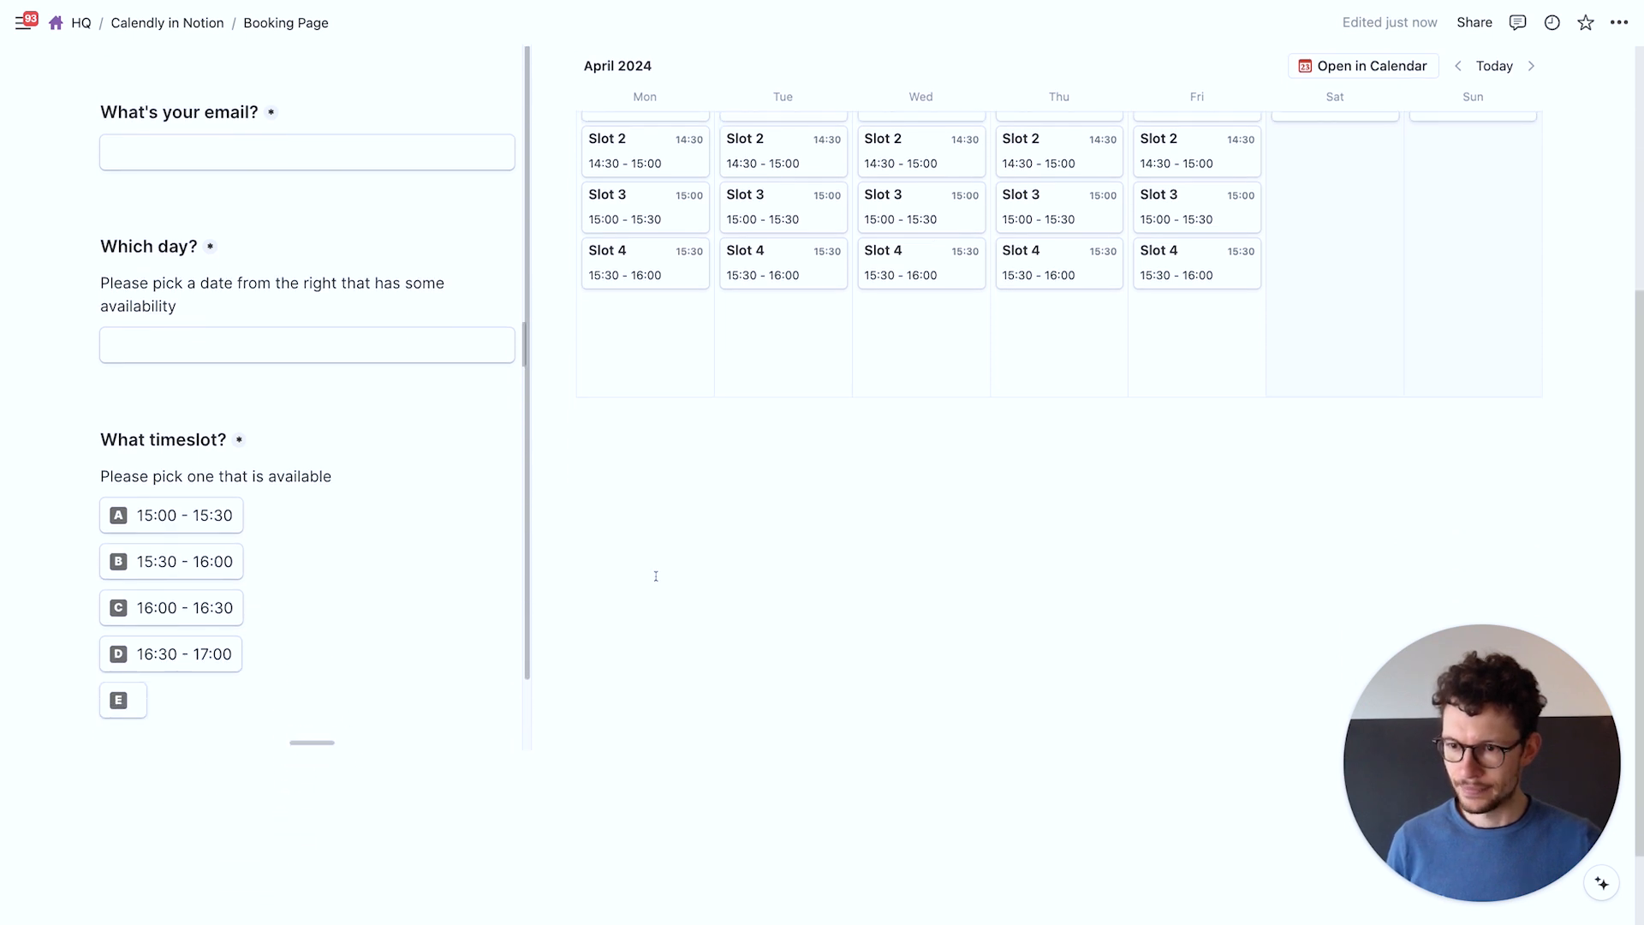
scroll(656, 577, up, 1)
scroll(353, 561, up, 3)
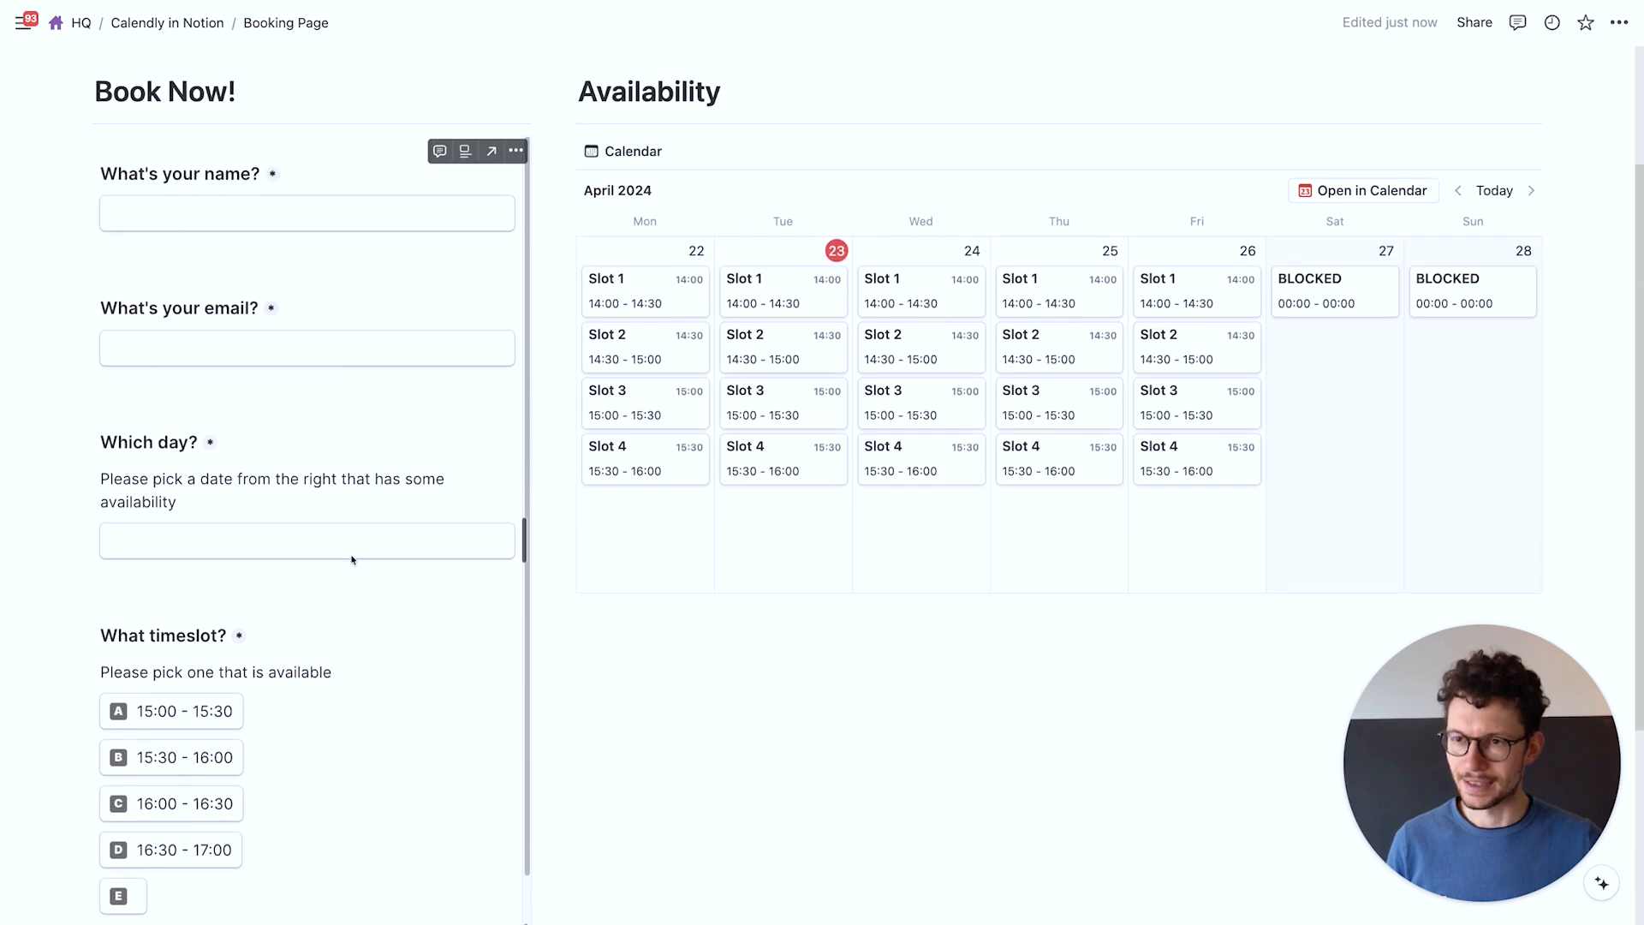
Delete the empty fifth timeslot option from the Tally booking form
key(ctrl+Left)
click(1333, 113)
scroll(679, 597, down, 5)
key(BackSpace)
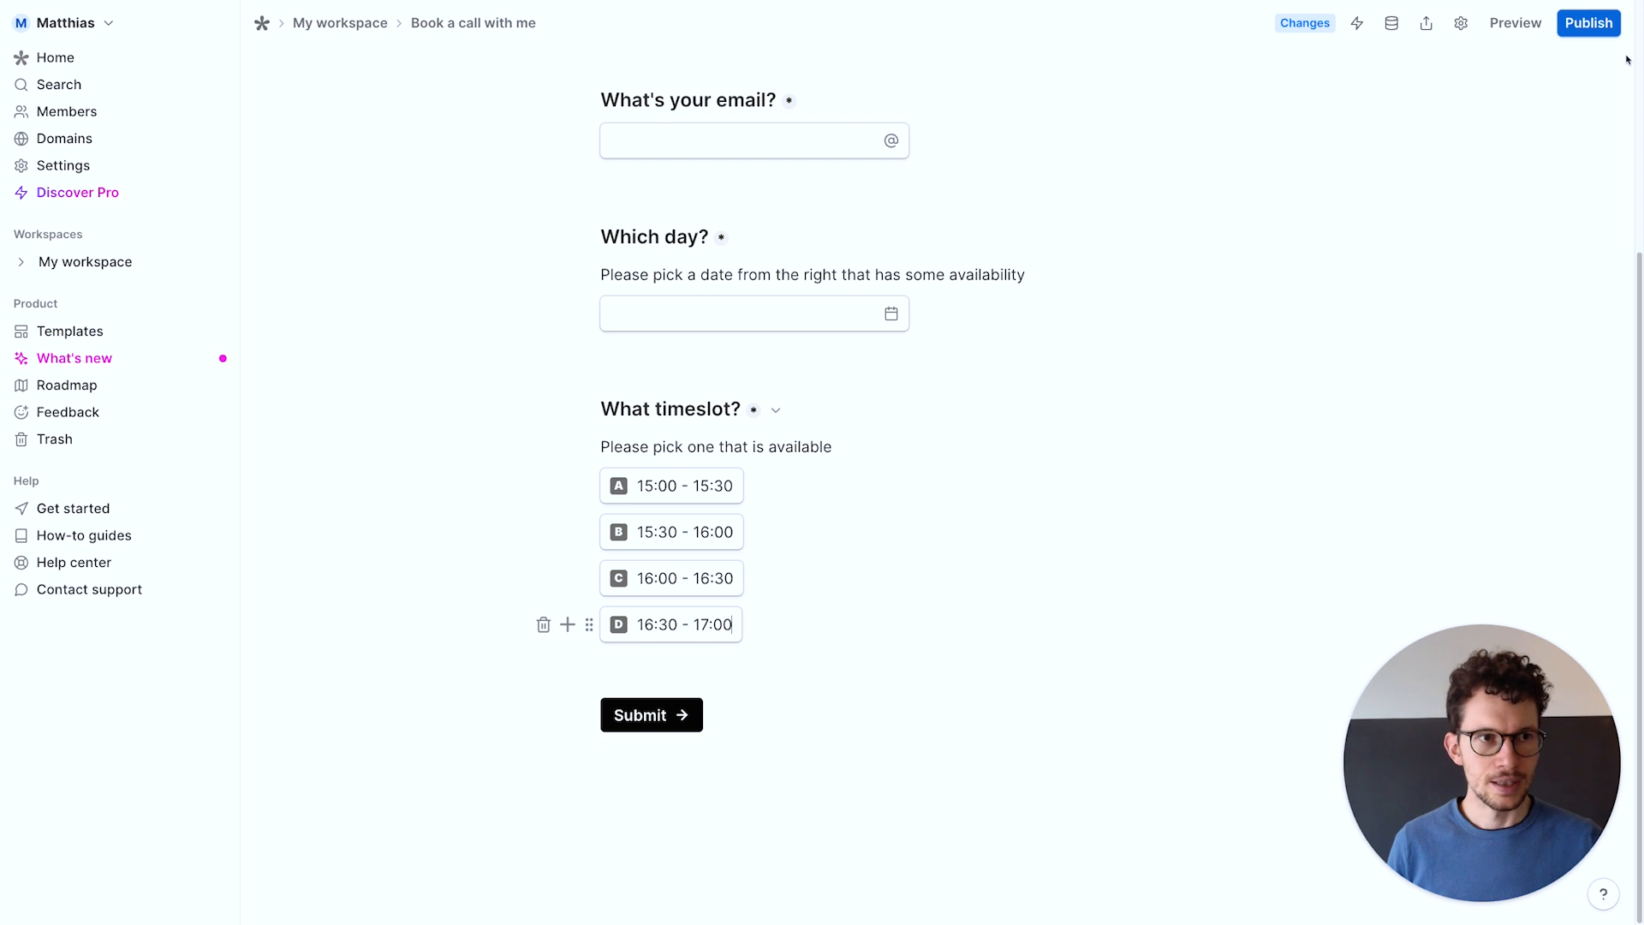
Reload the Notion Booking Page so the embedded form updates
key(ctrl+Right)
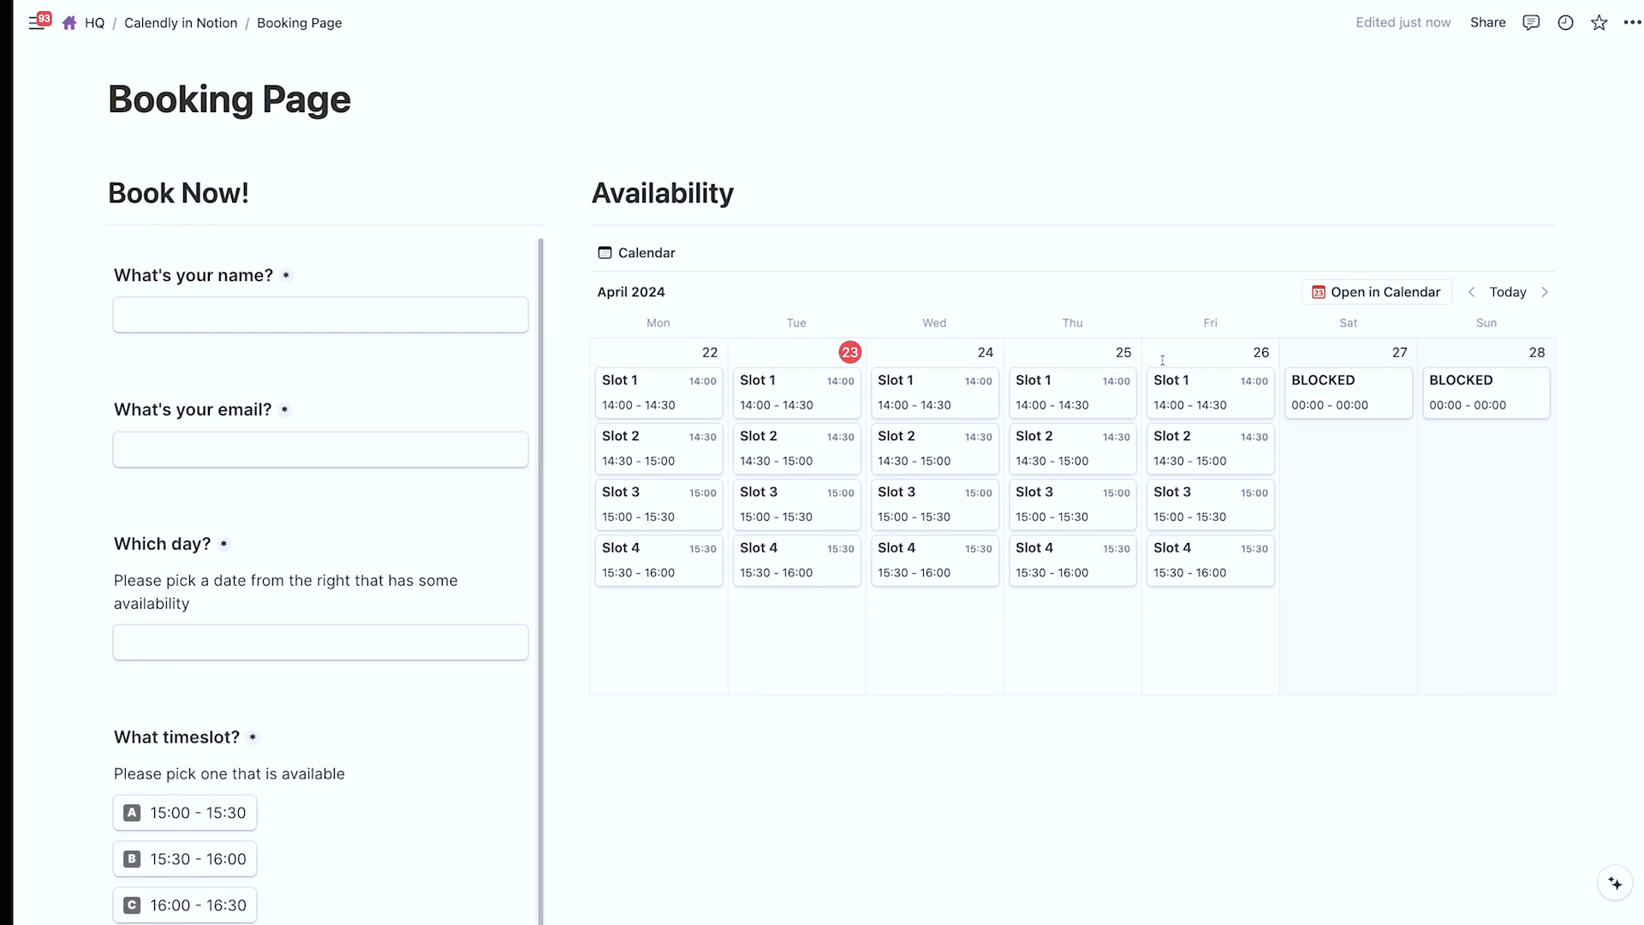
click(661, 764)
key(super+r)
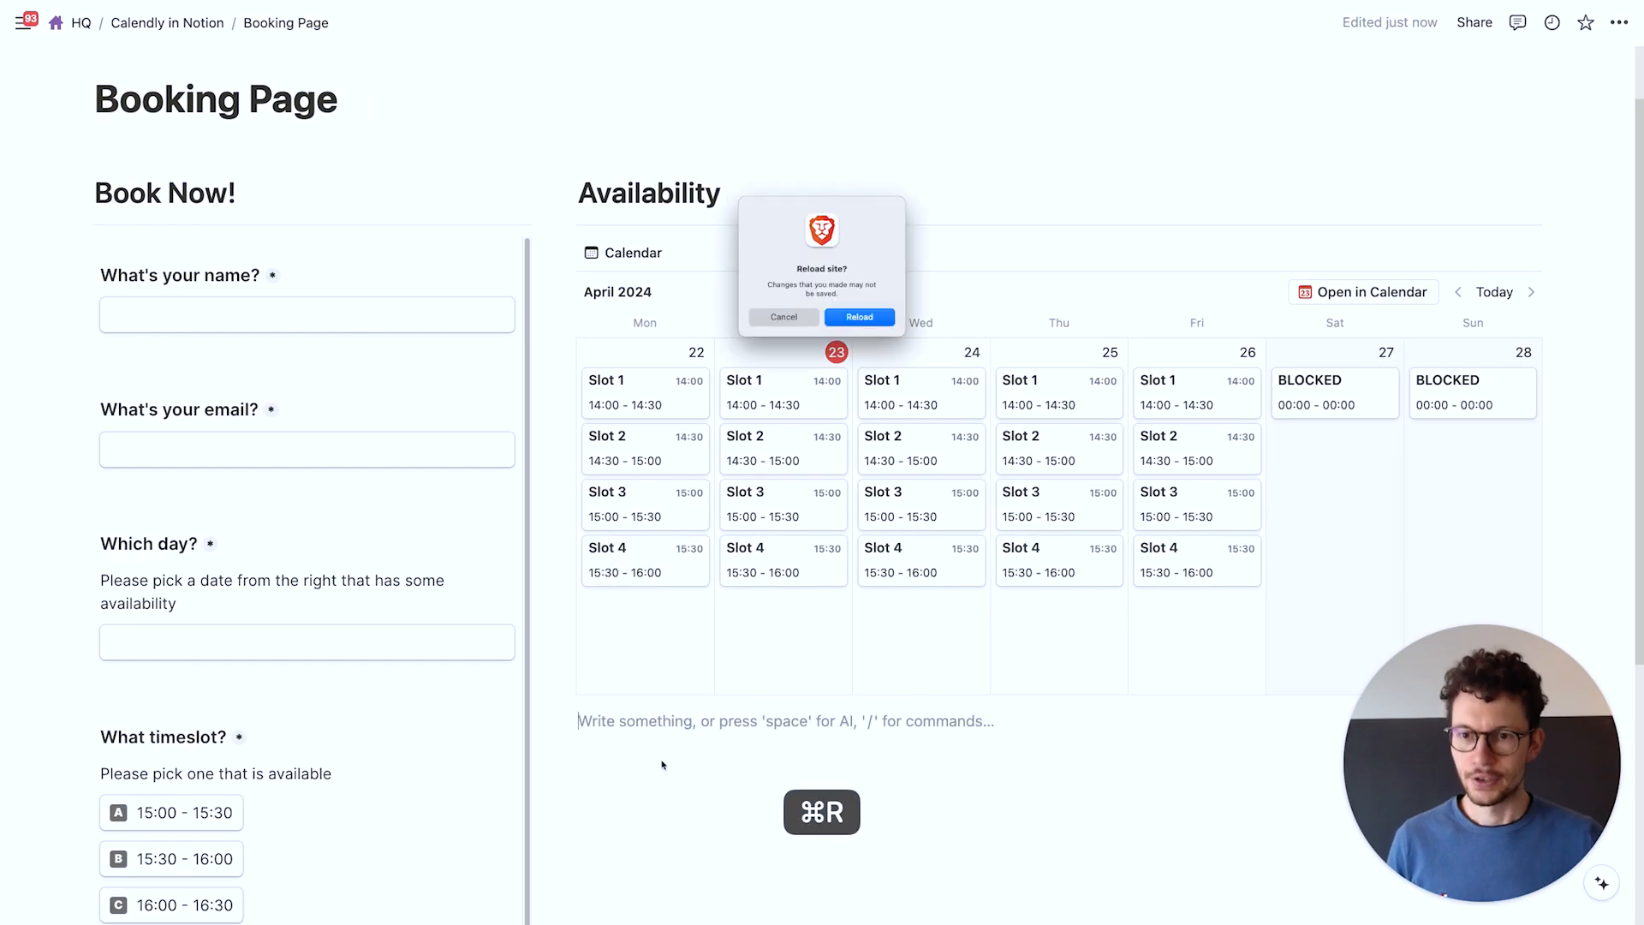
key(Return)
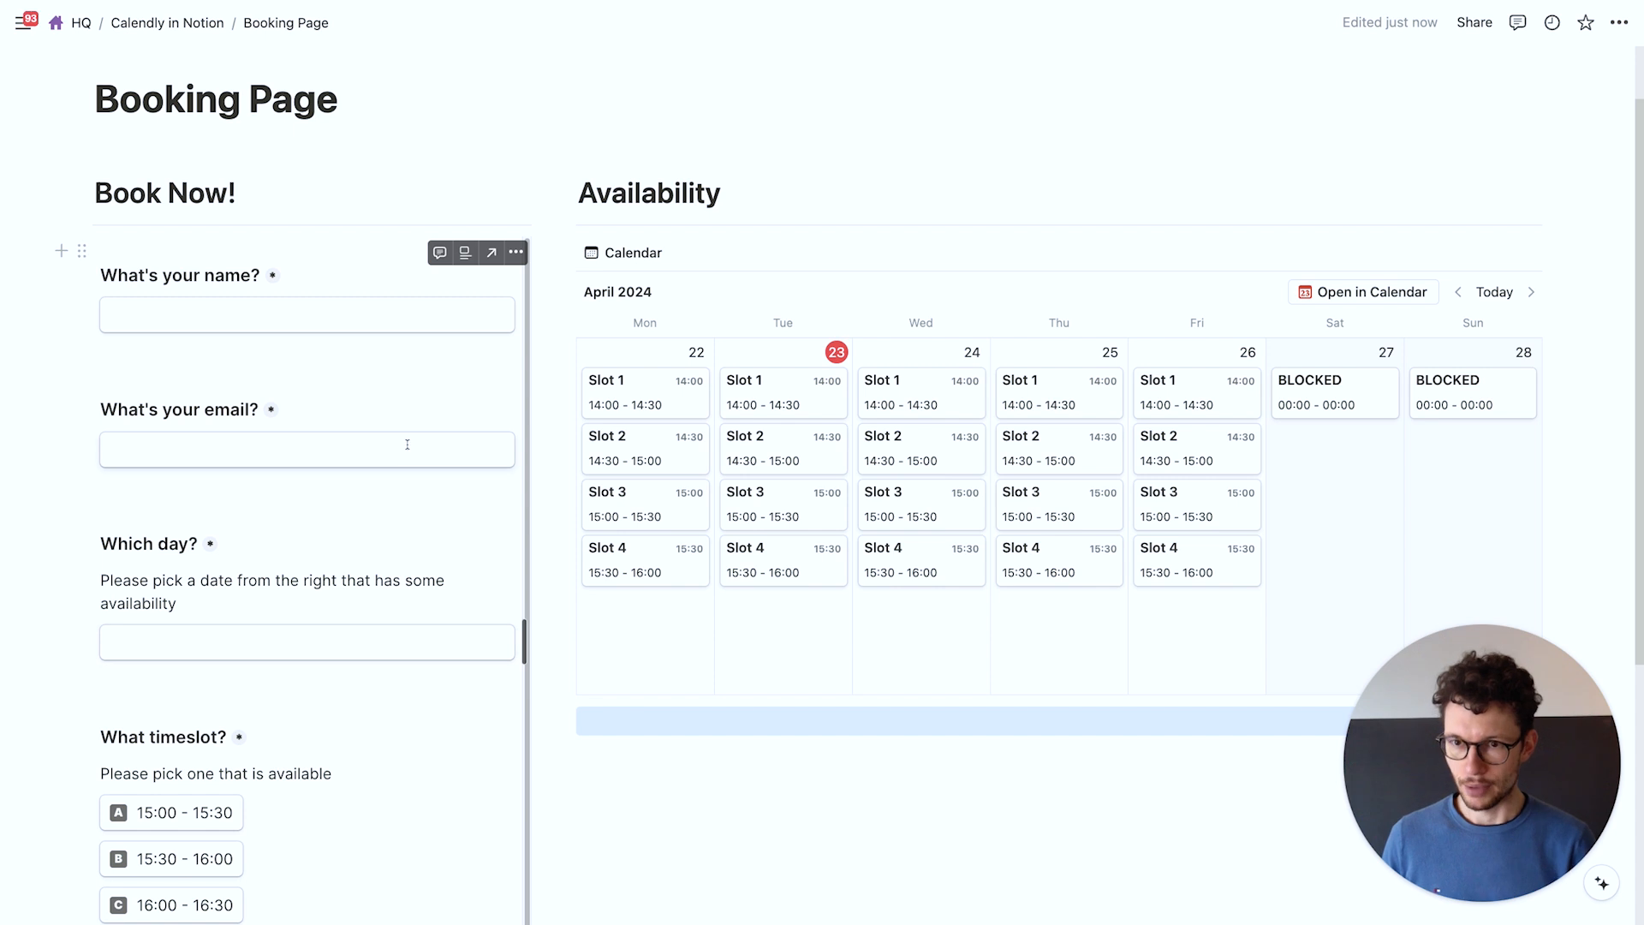
Enter the booker's name and e-mail address in the embedded booking form
click(348, 331)
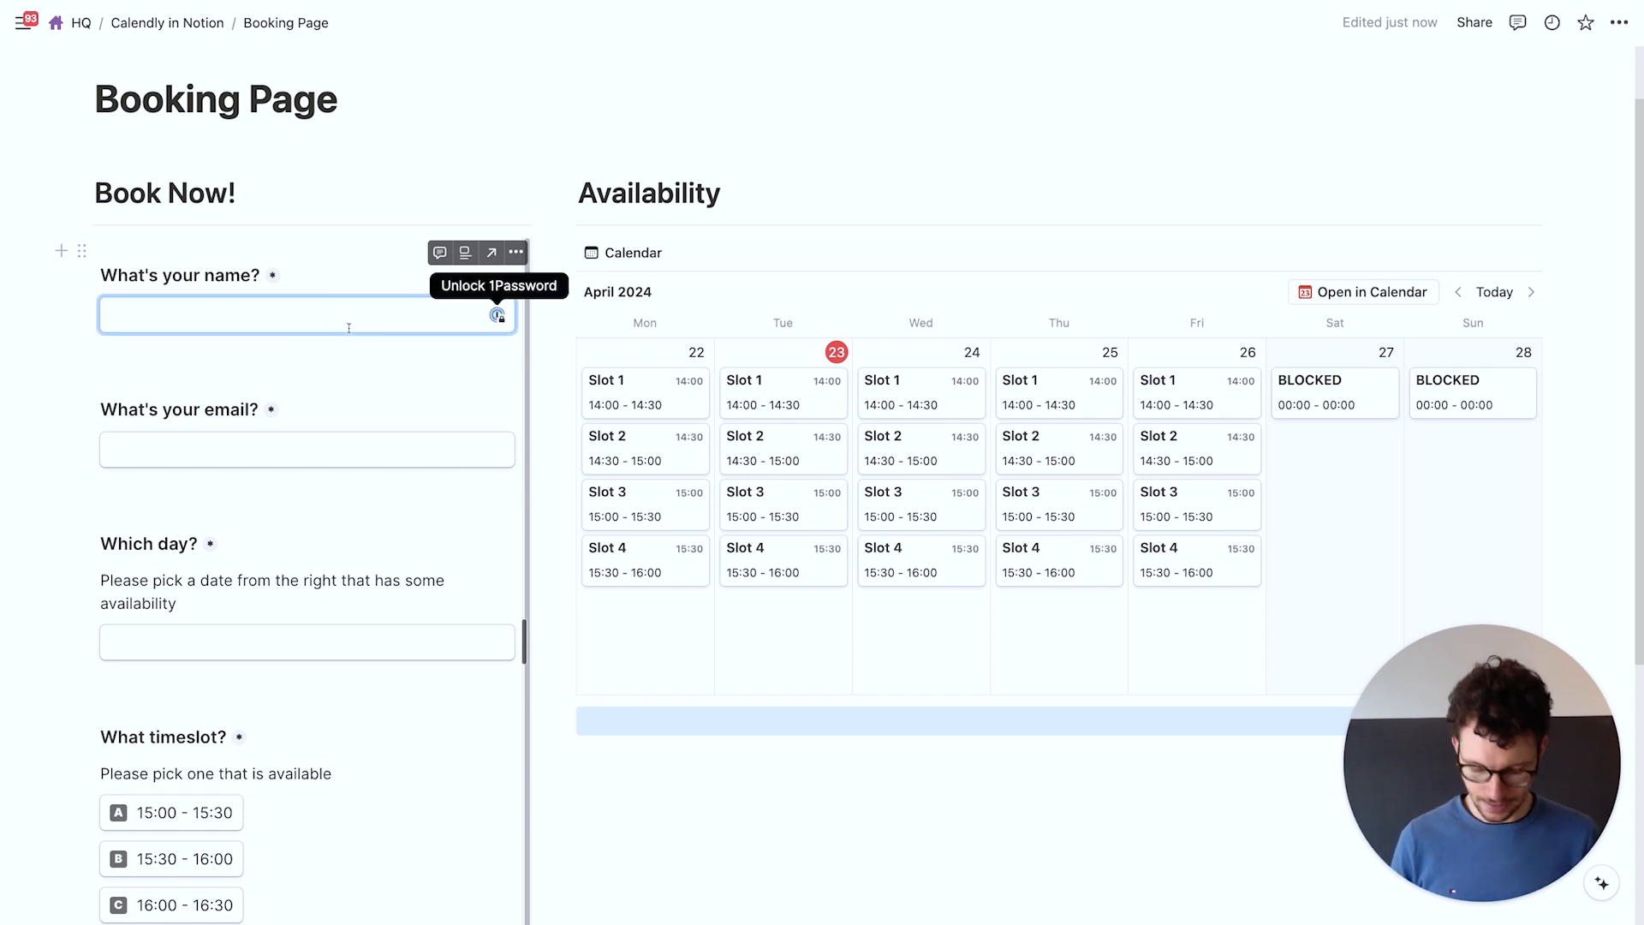
text(Matthias)
key(Tab)
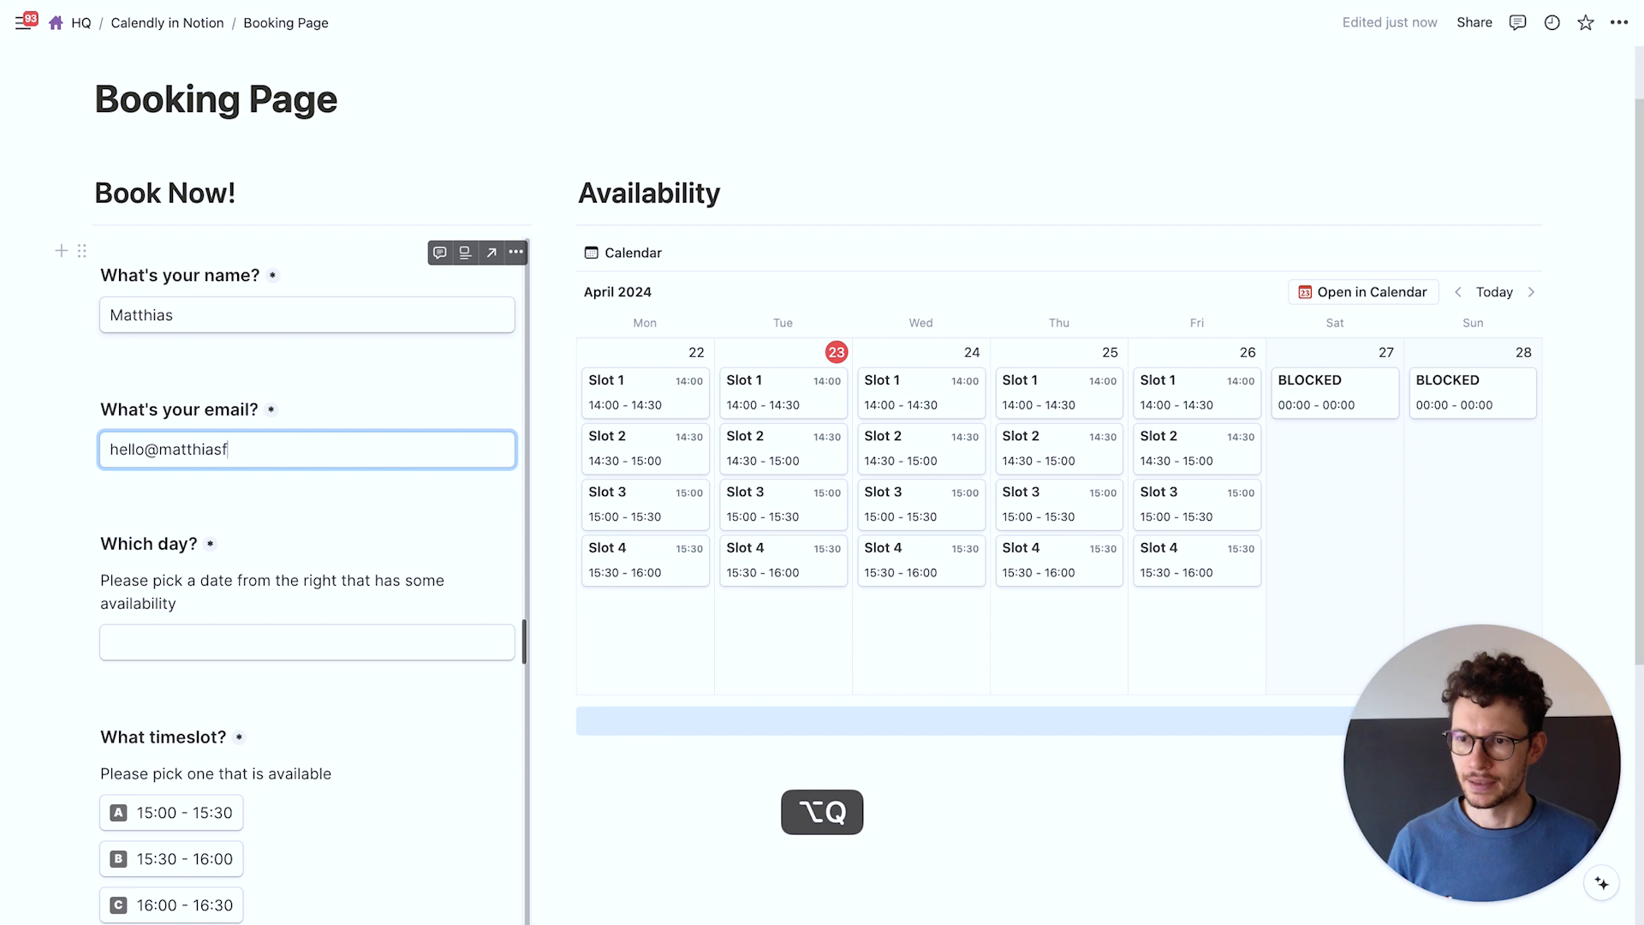
key(Tab)
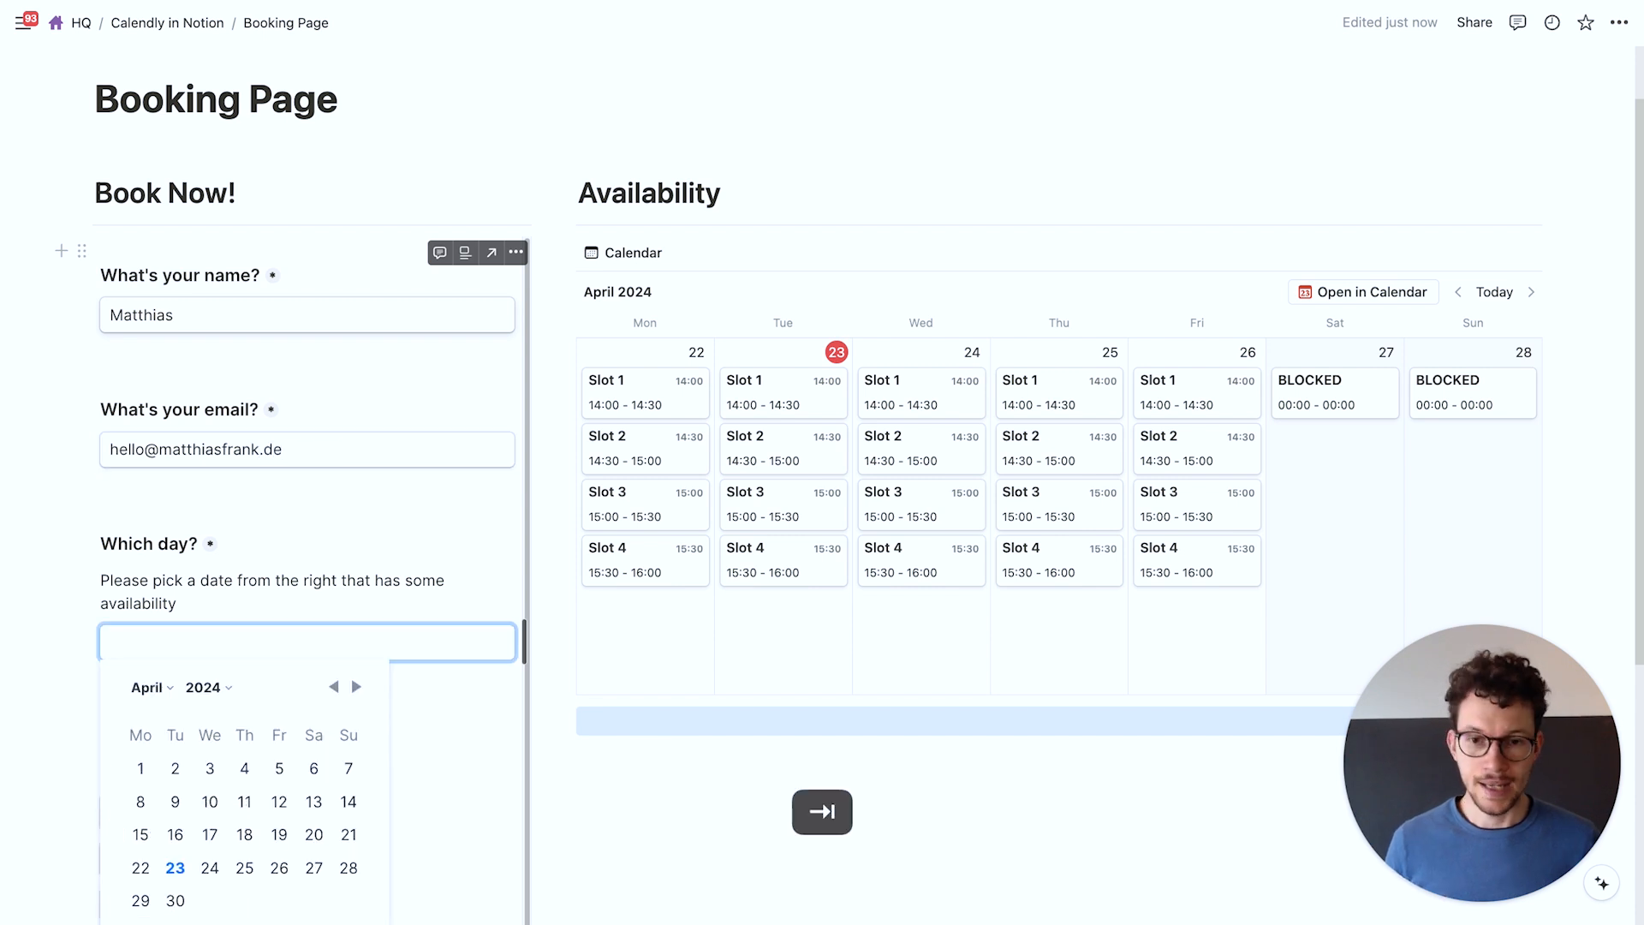
Pick April 24, 2024 as the booking day and the 15:00 - 15:30 timeslot
click(463, 522)
scroll(741, 205, down, 1)
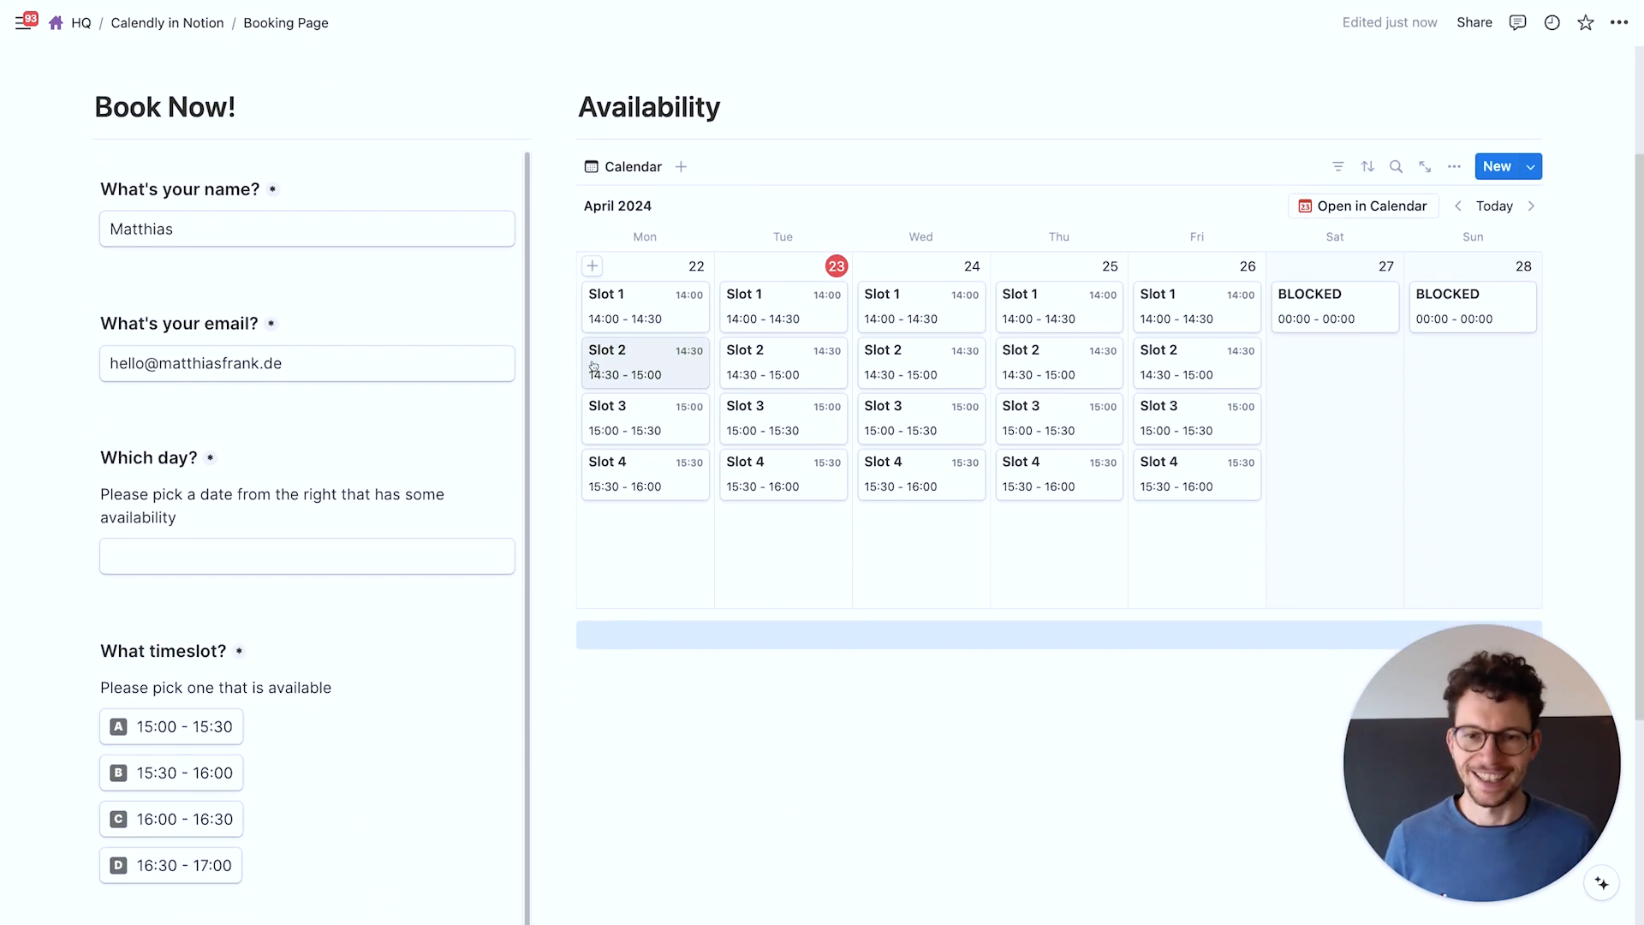
scroll(593, 366, down, 1)
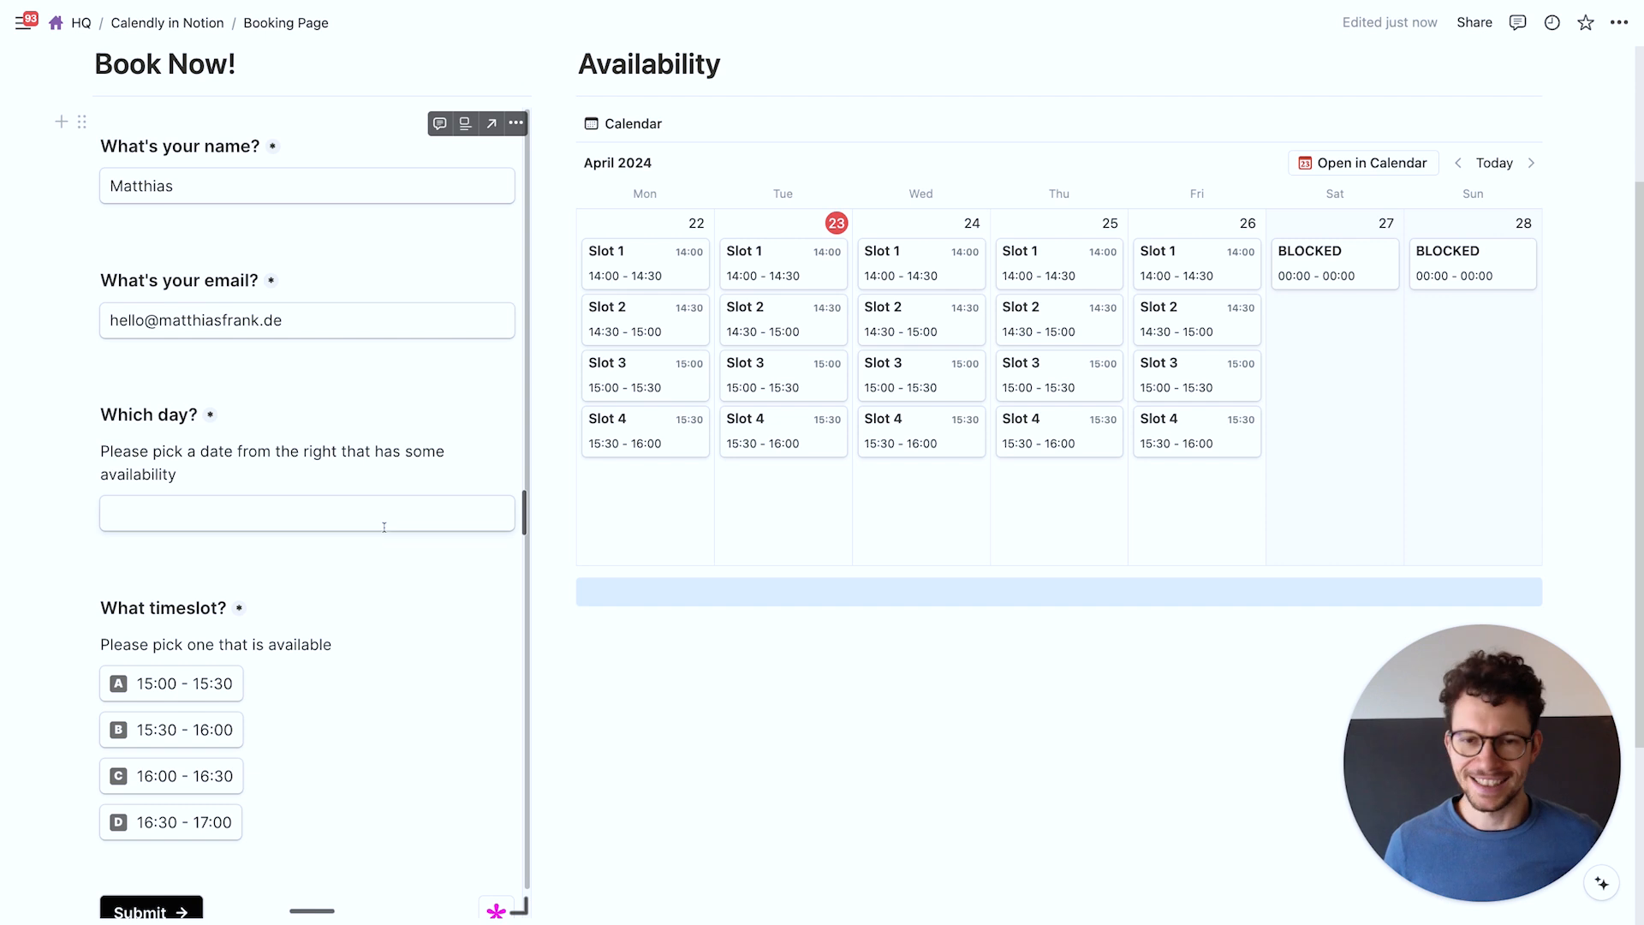
click(255, 519)
click(446, 403)
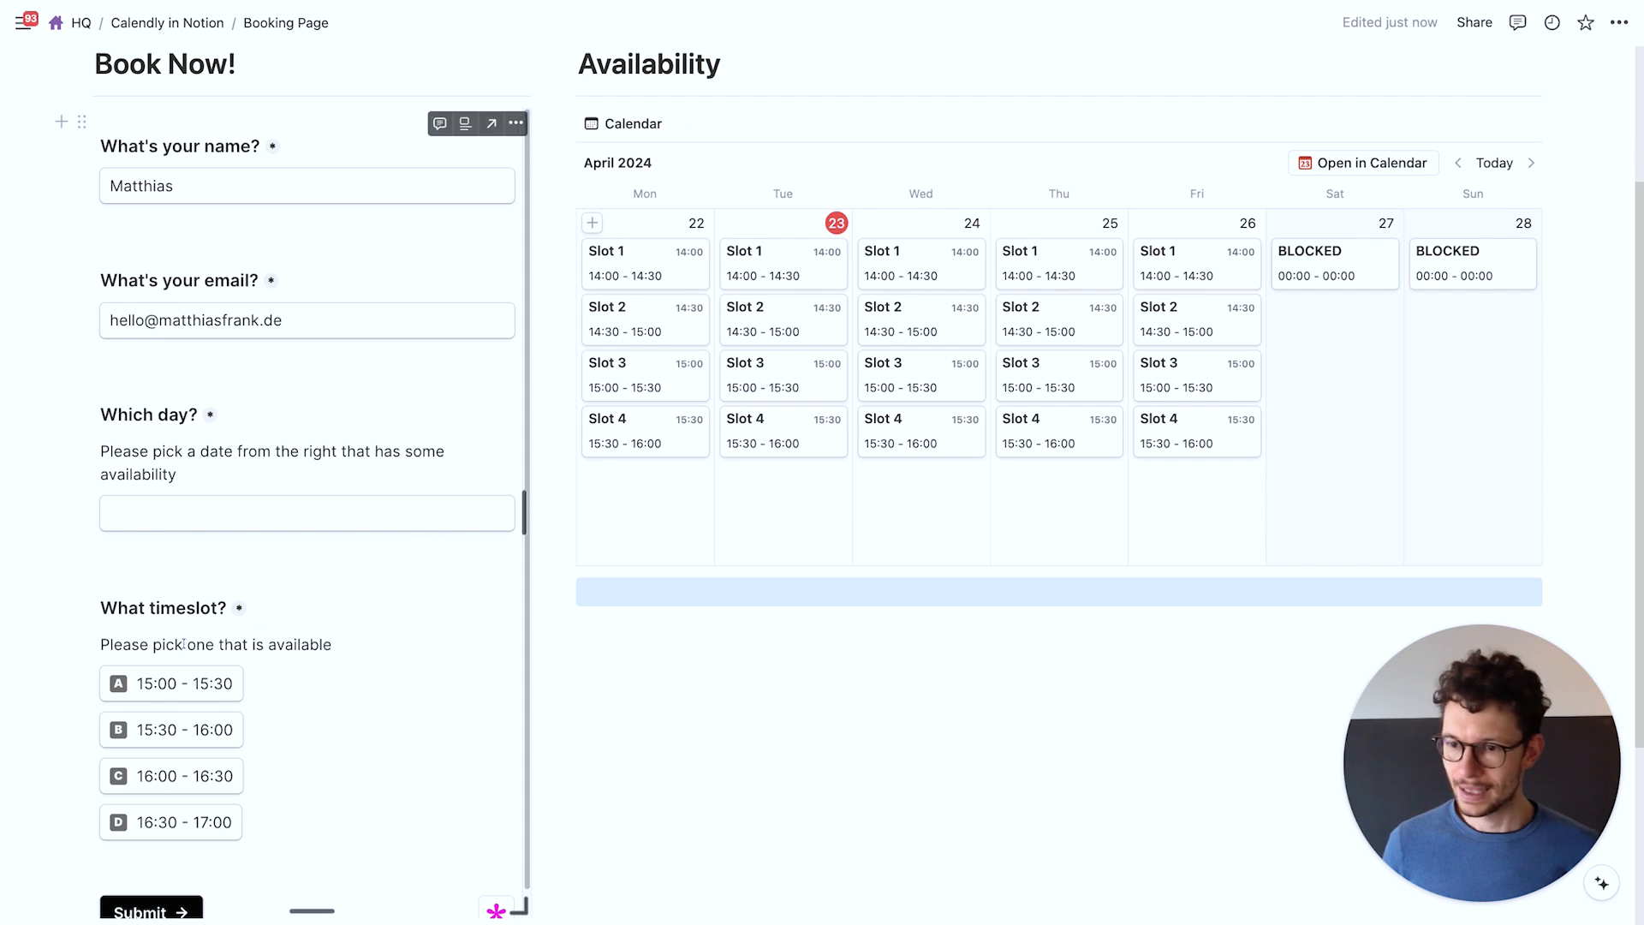
click(204, 519)
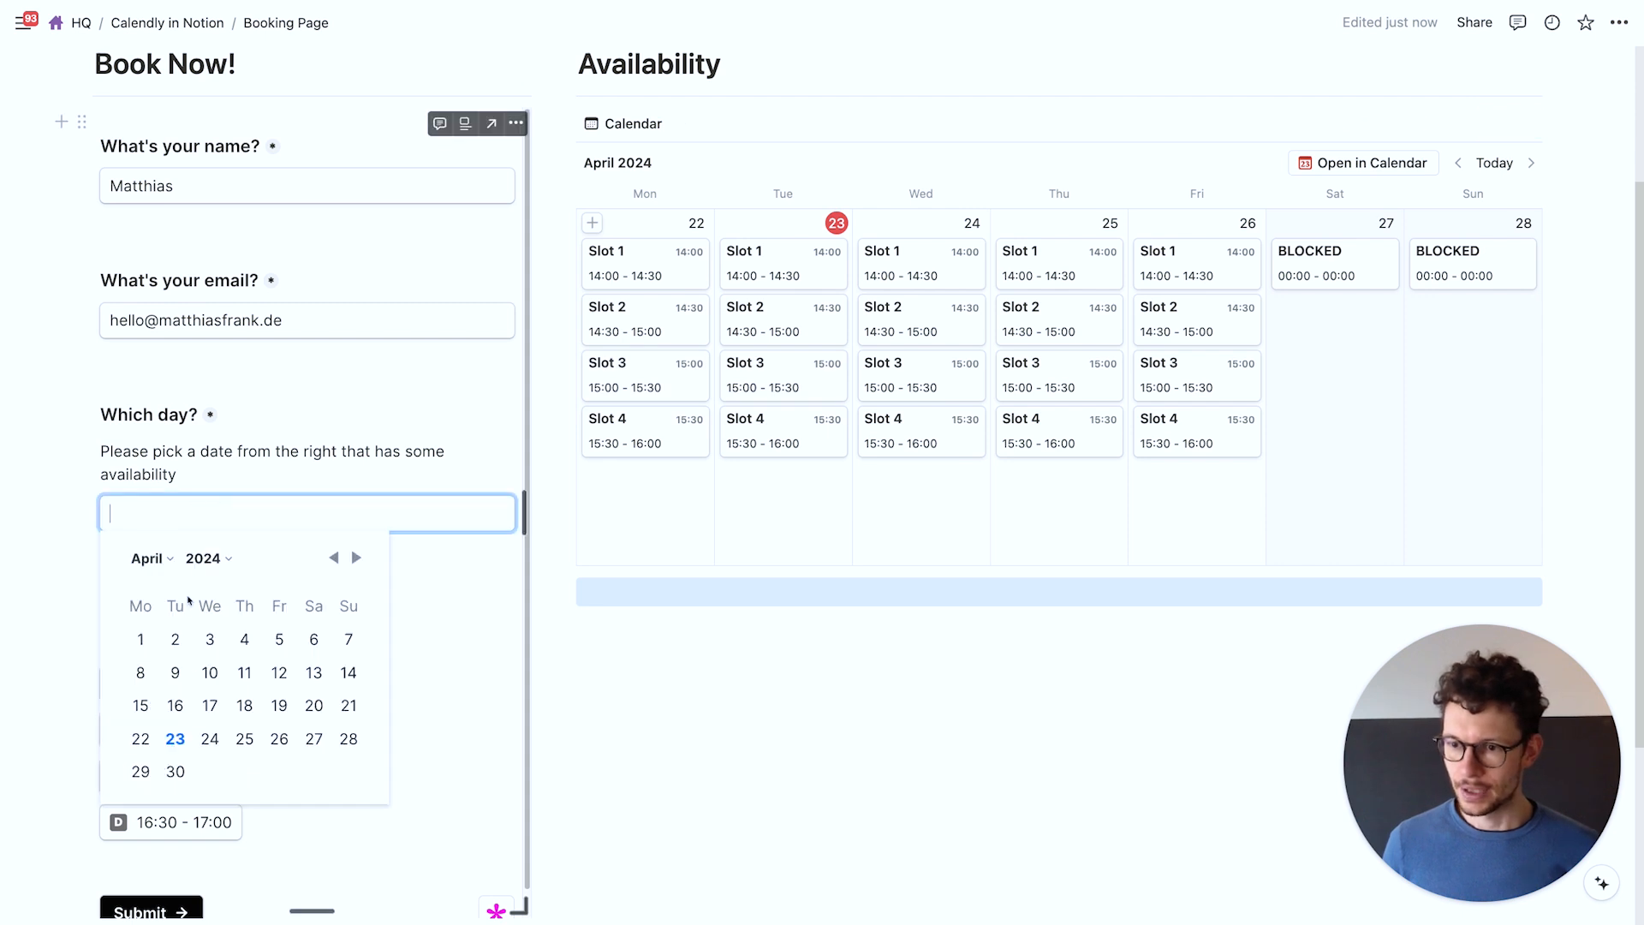
click(206, 739)
click(197, 692)
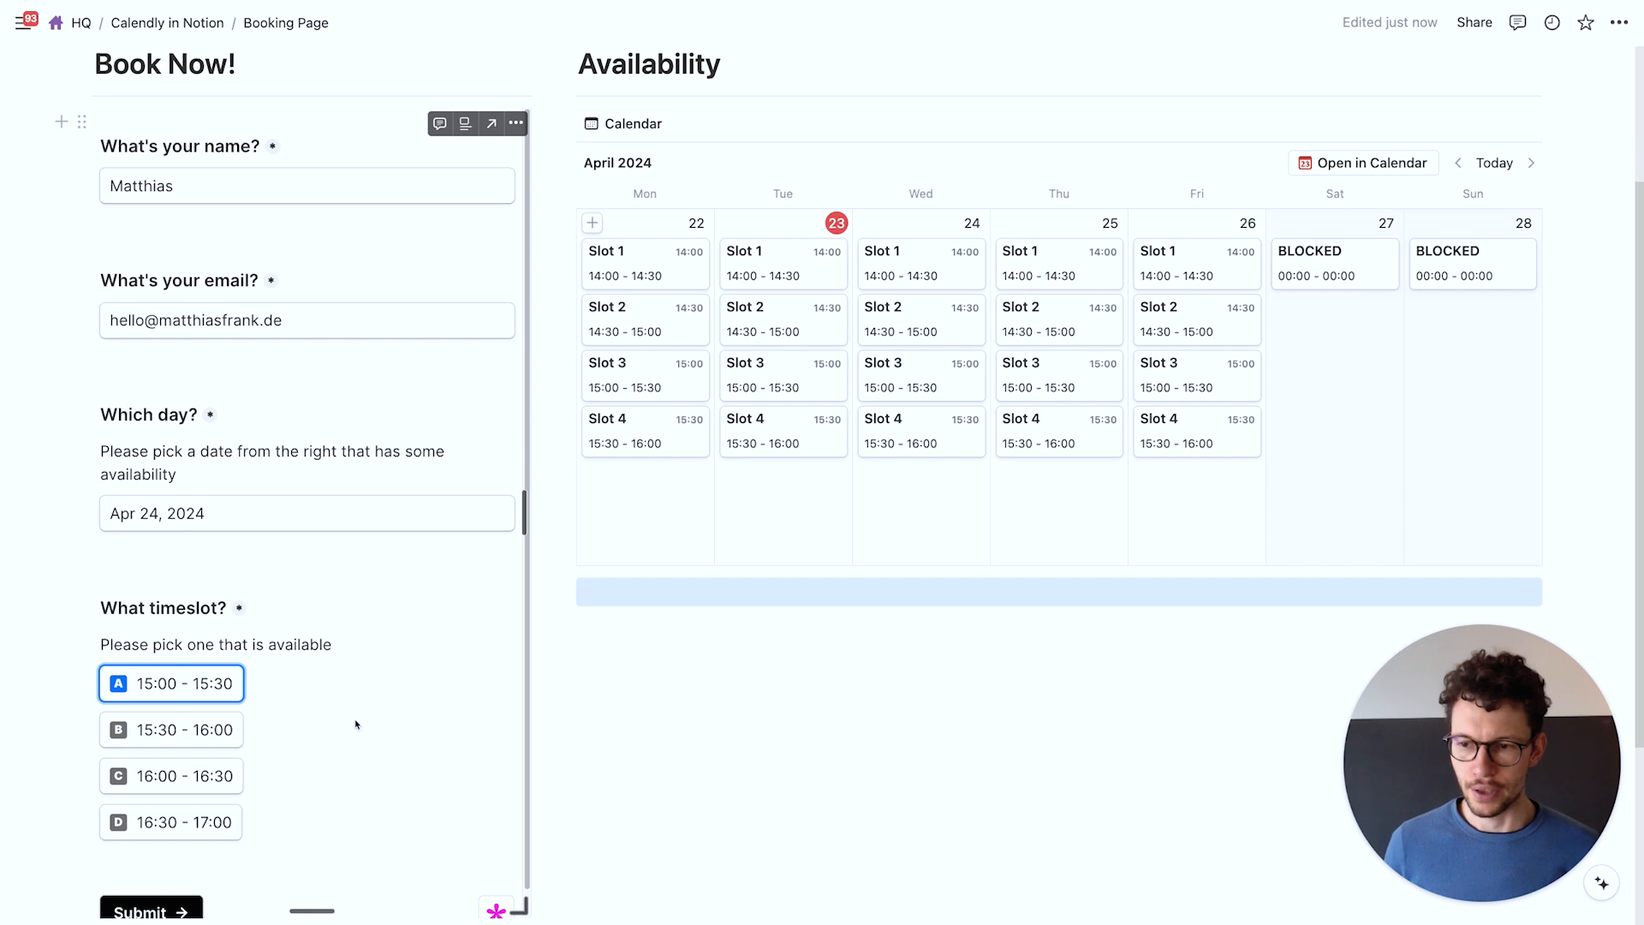
Submit the test booking and select the resulting thank-you message text
scroll(403, 724, down, 1)
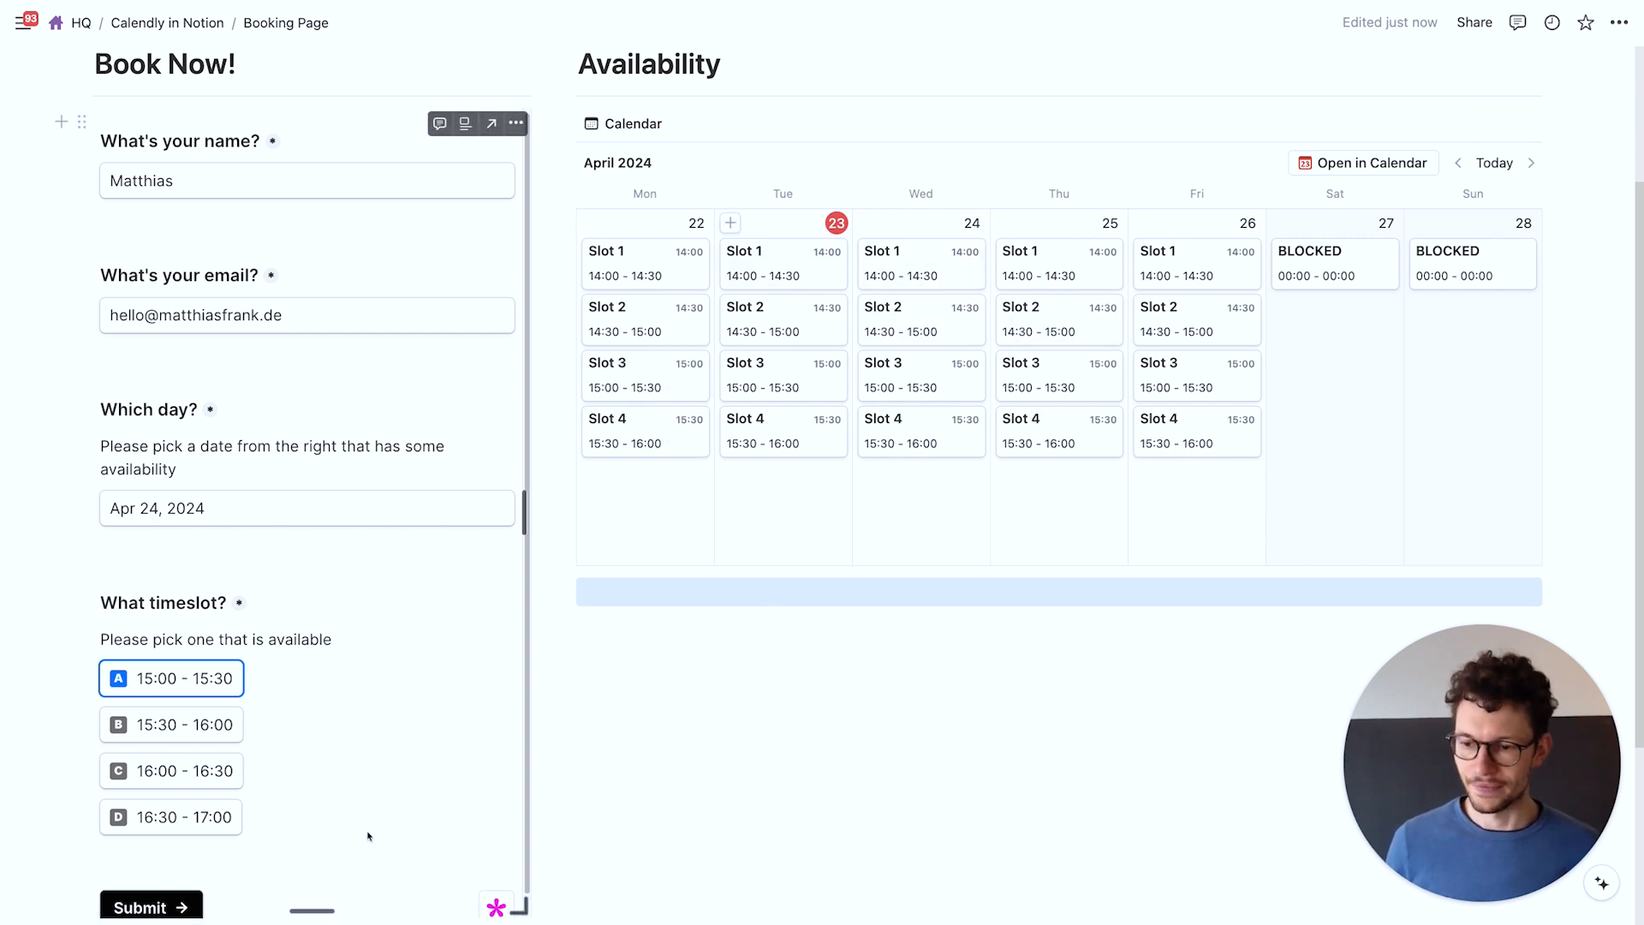
scroll(343, 827, down, 1)
click(159, 873)
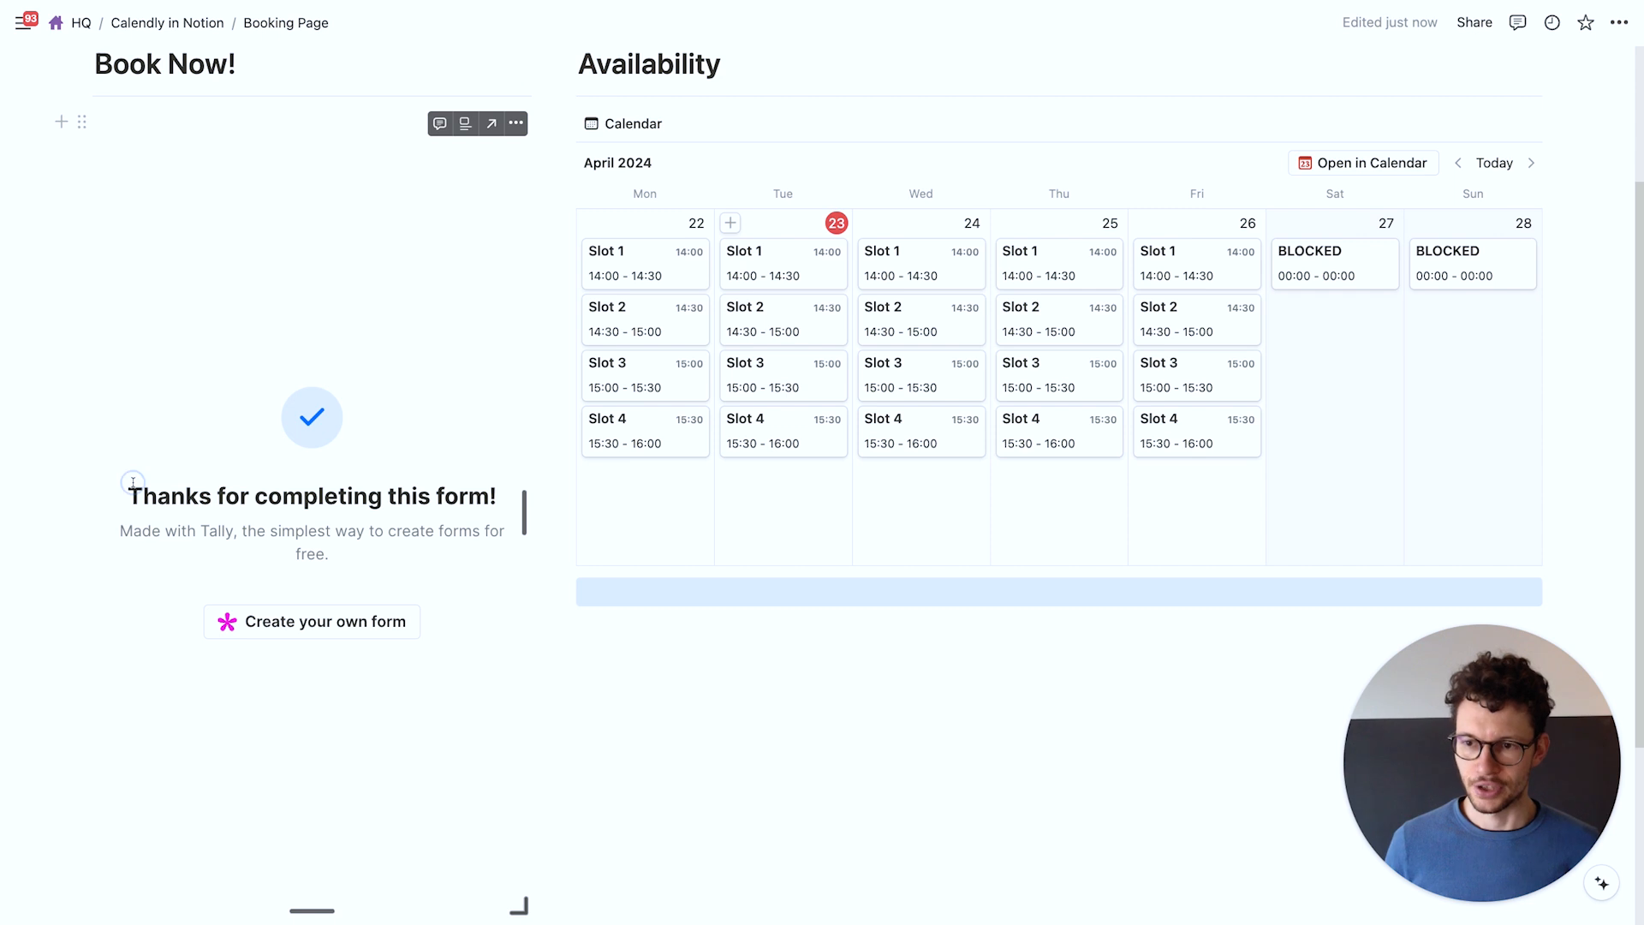
drag(133, 484, 502, 509)
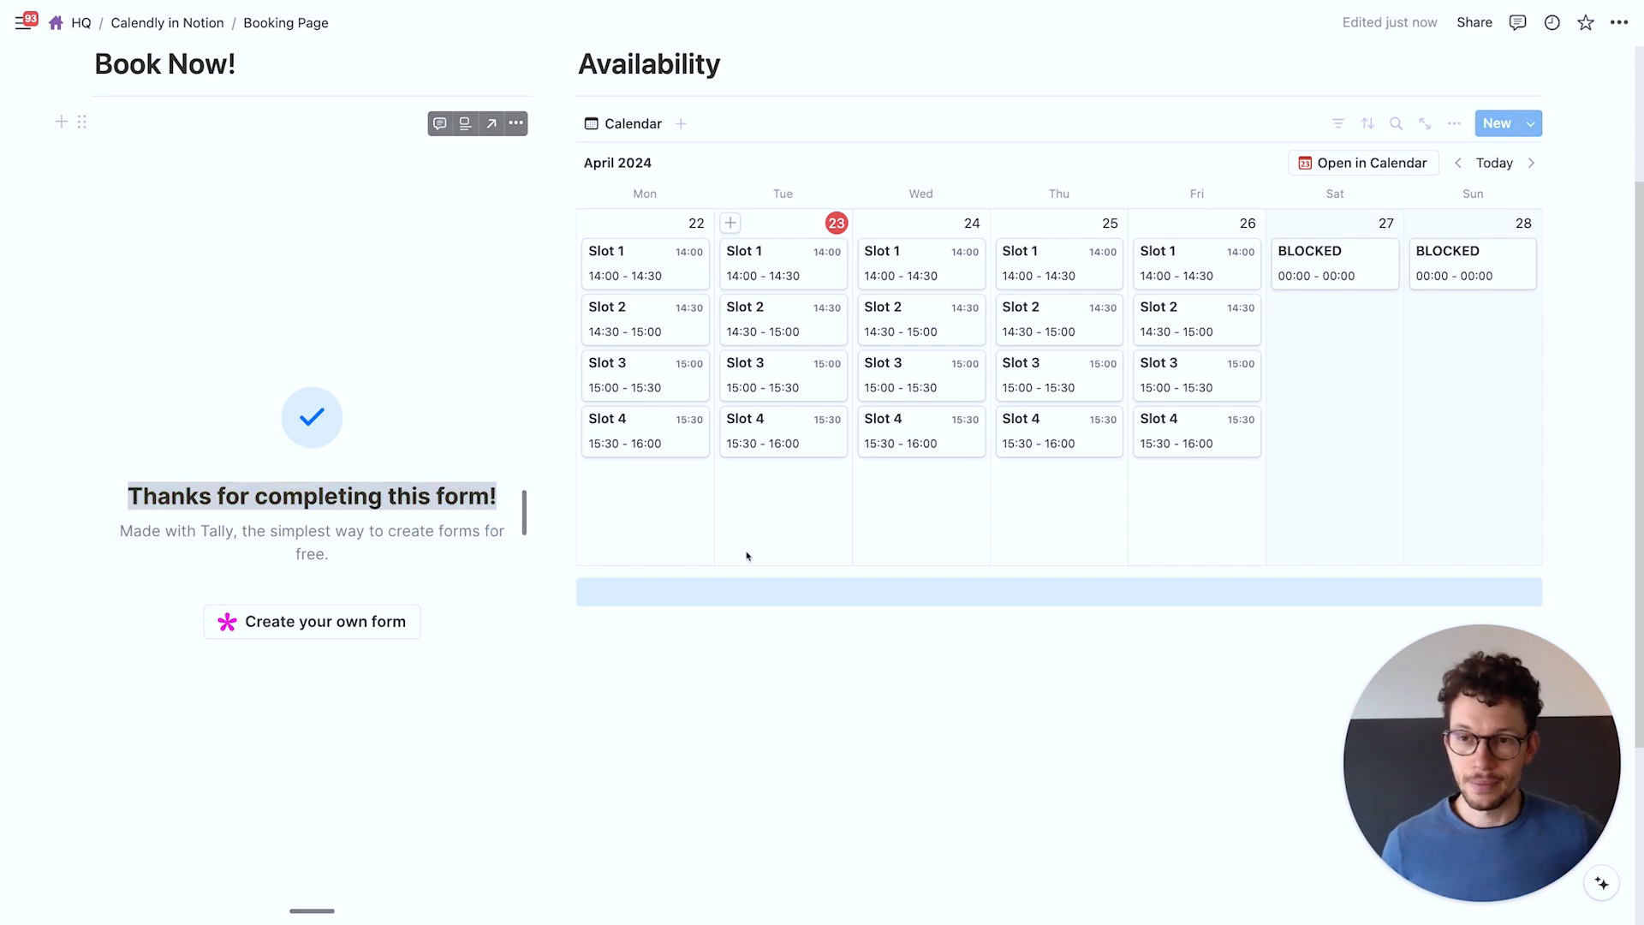
key(ctrl+Left)
Insert a thank-you page after the booking form with the /than command
scroll(789, 577, up, 3)
scroll(837, 562, down, 3)
click(670, 749)
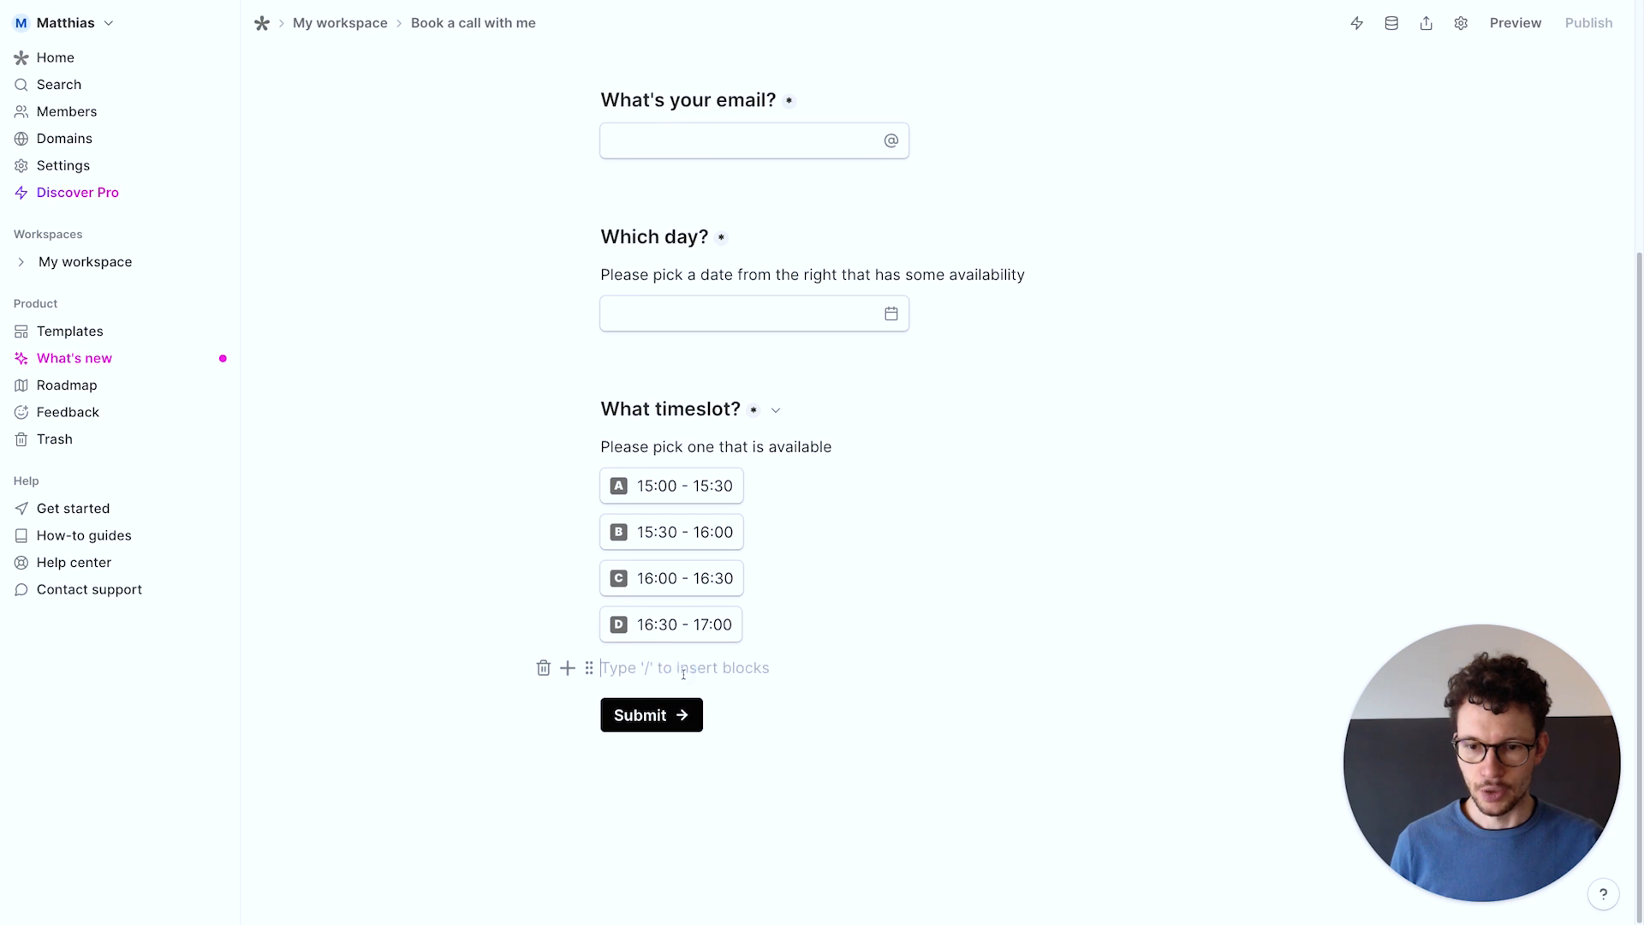
key(Return)
text(/)
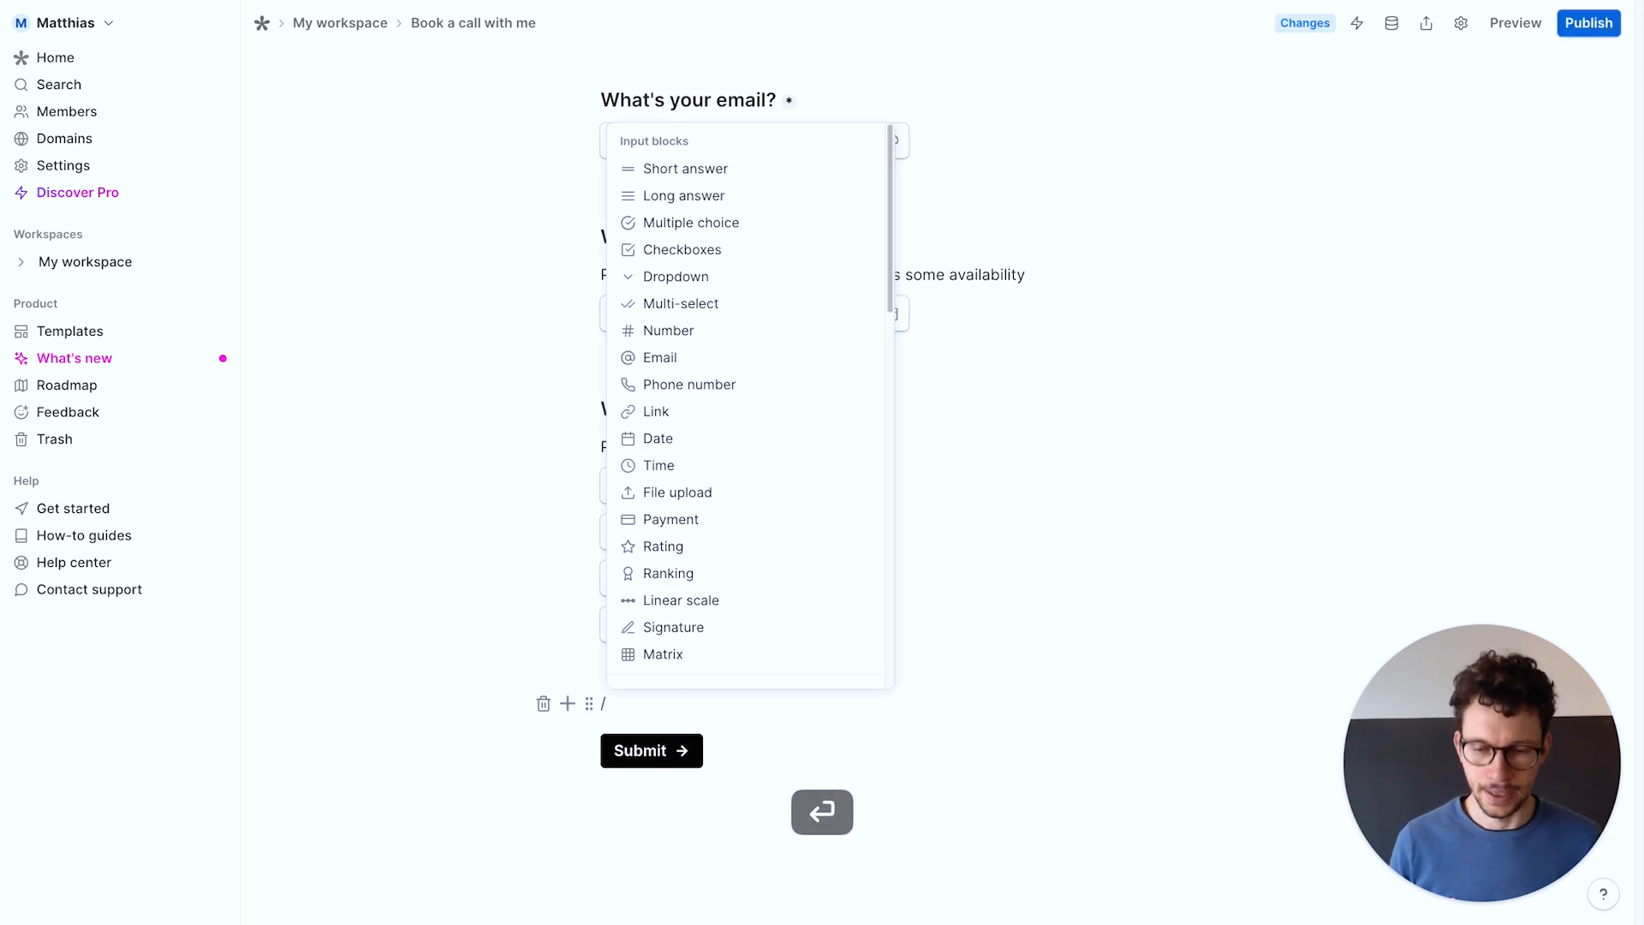
text(than)
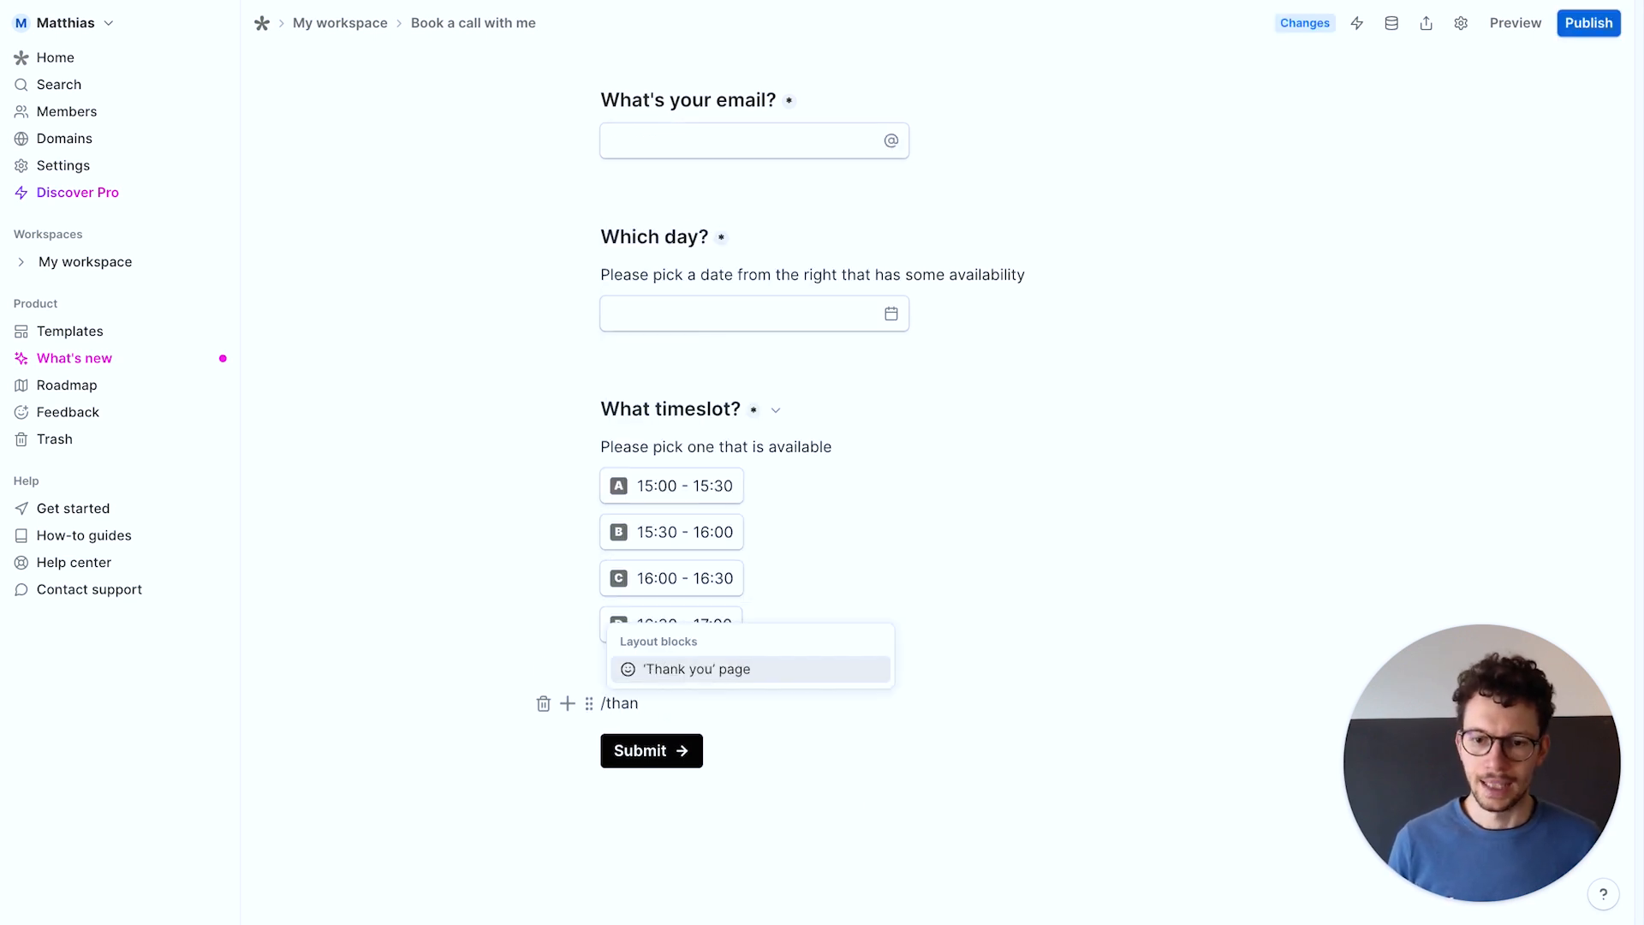
key(Return)
Add the H1 heading 'Thanks a lot for requesting a slot' and begin a paragraph 'I'll s'
scroll(822, 462, down, 2)
text(/h1)
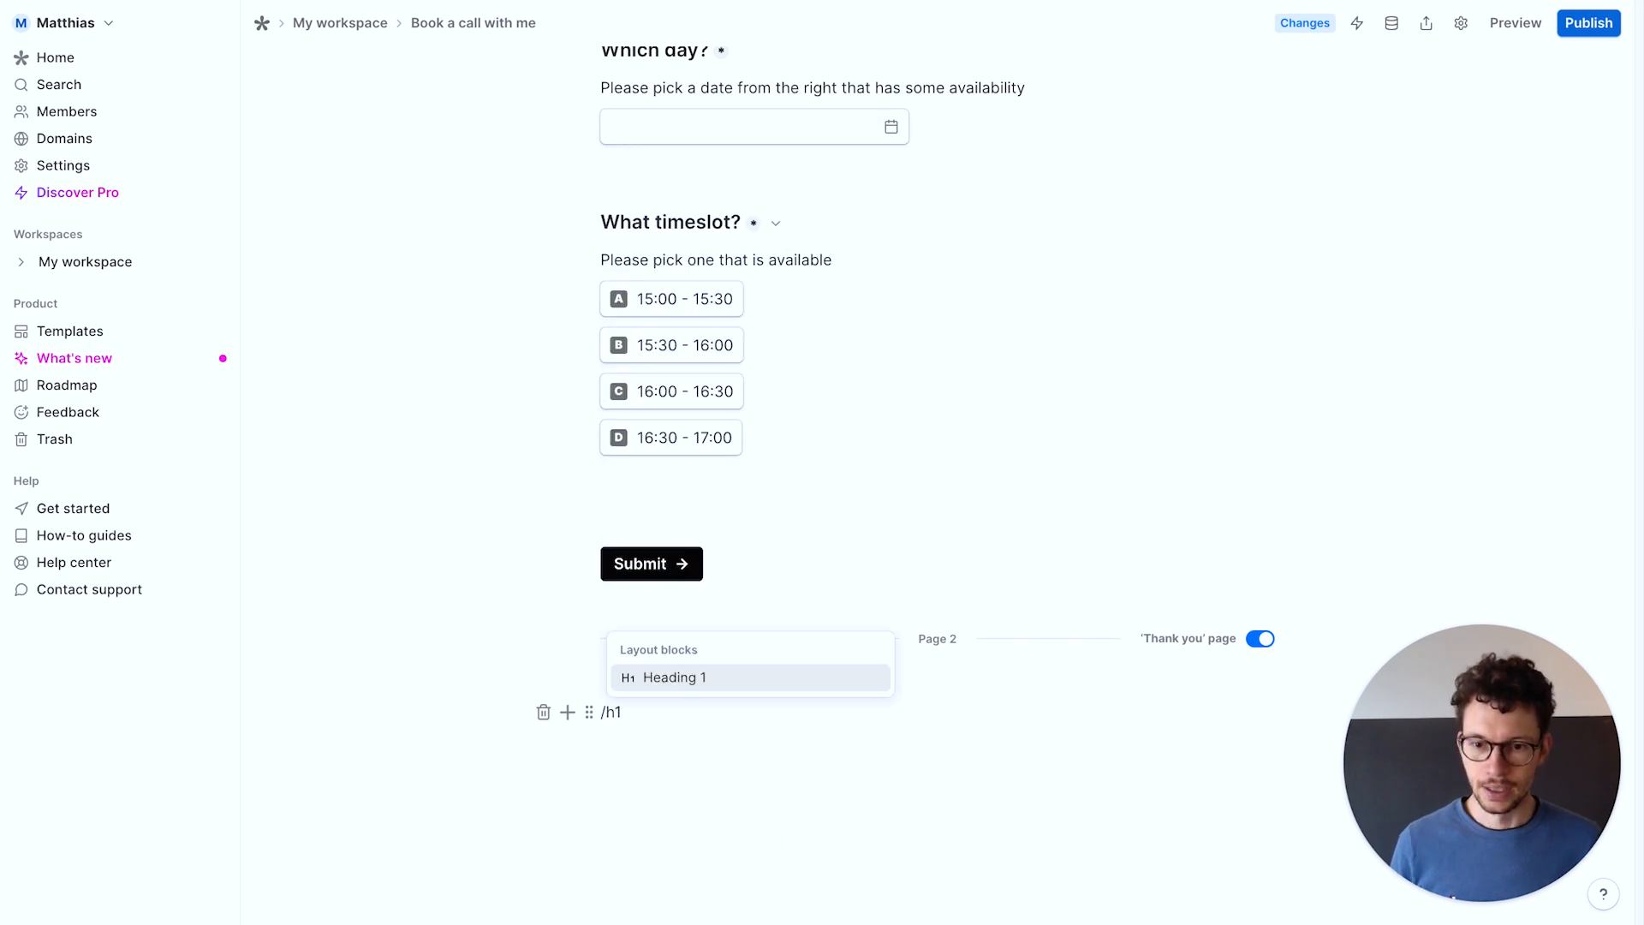
key(Return)
text(Thanks a lot for requestiong)
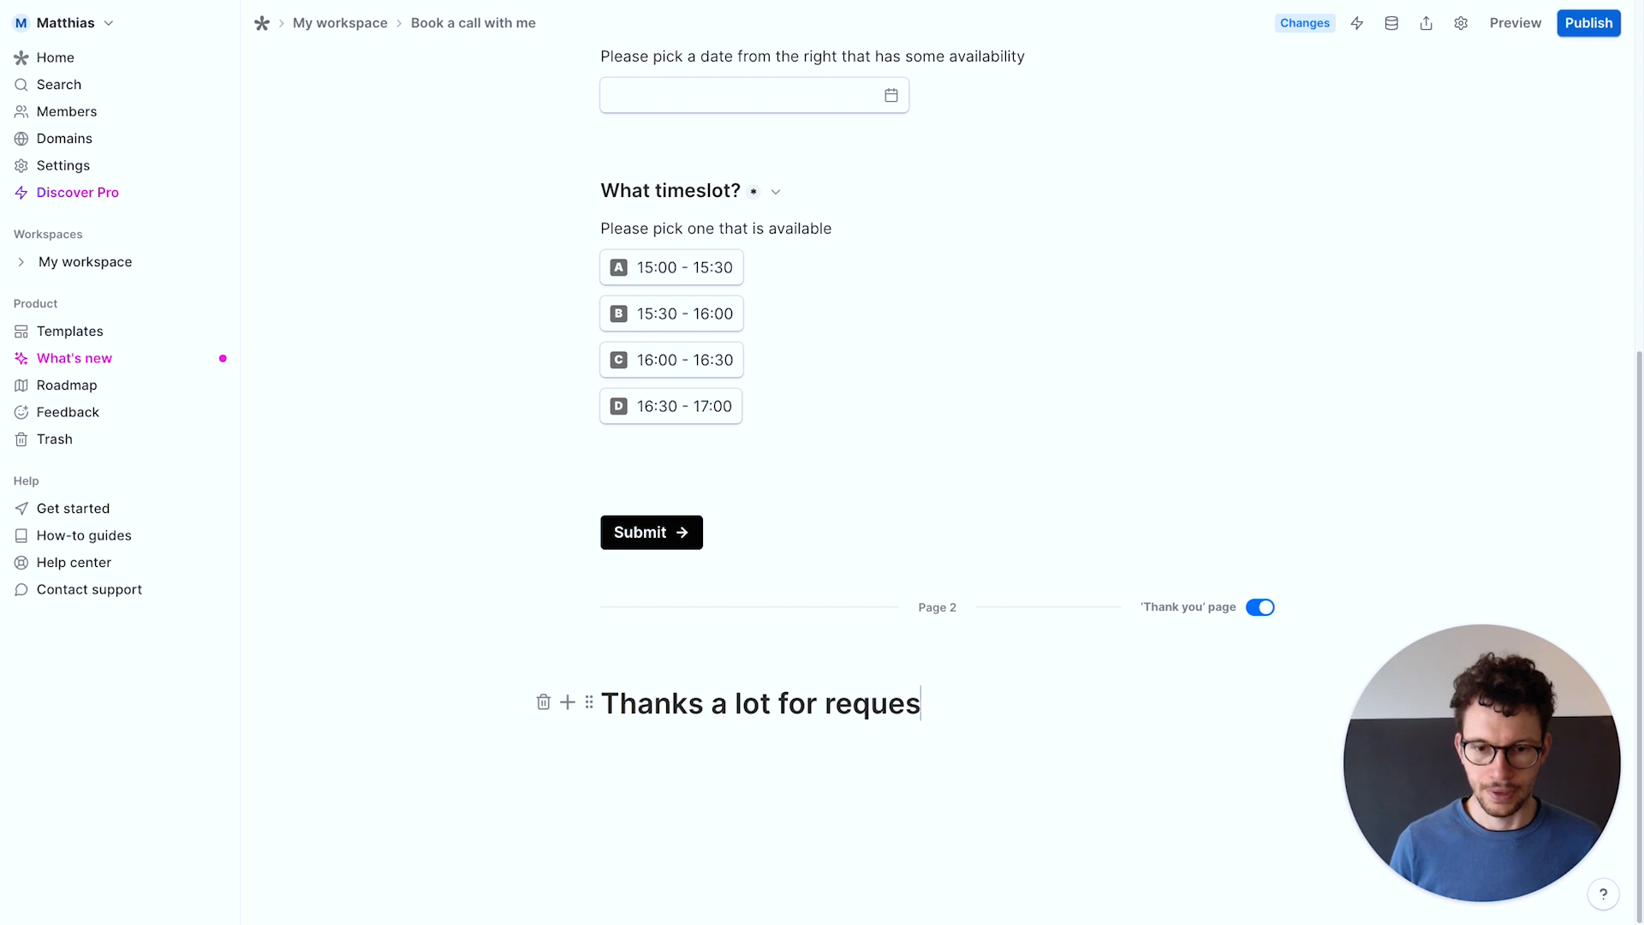
key(BackSpace)
key(BackSpace)
key(BackSpace)
text(ng a)
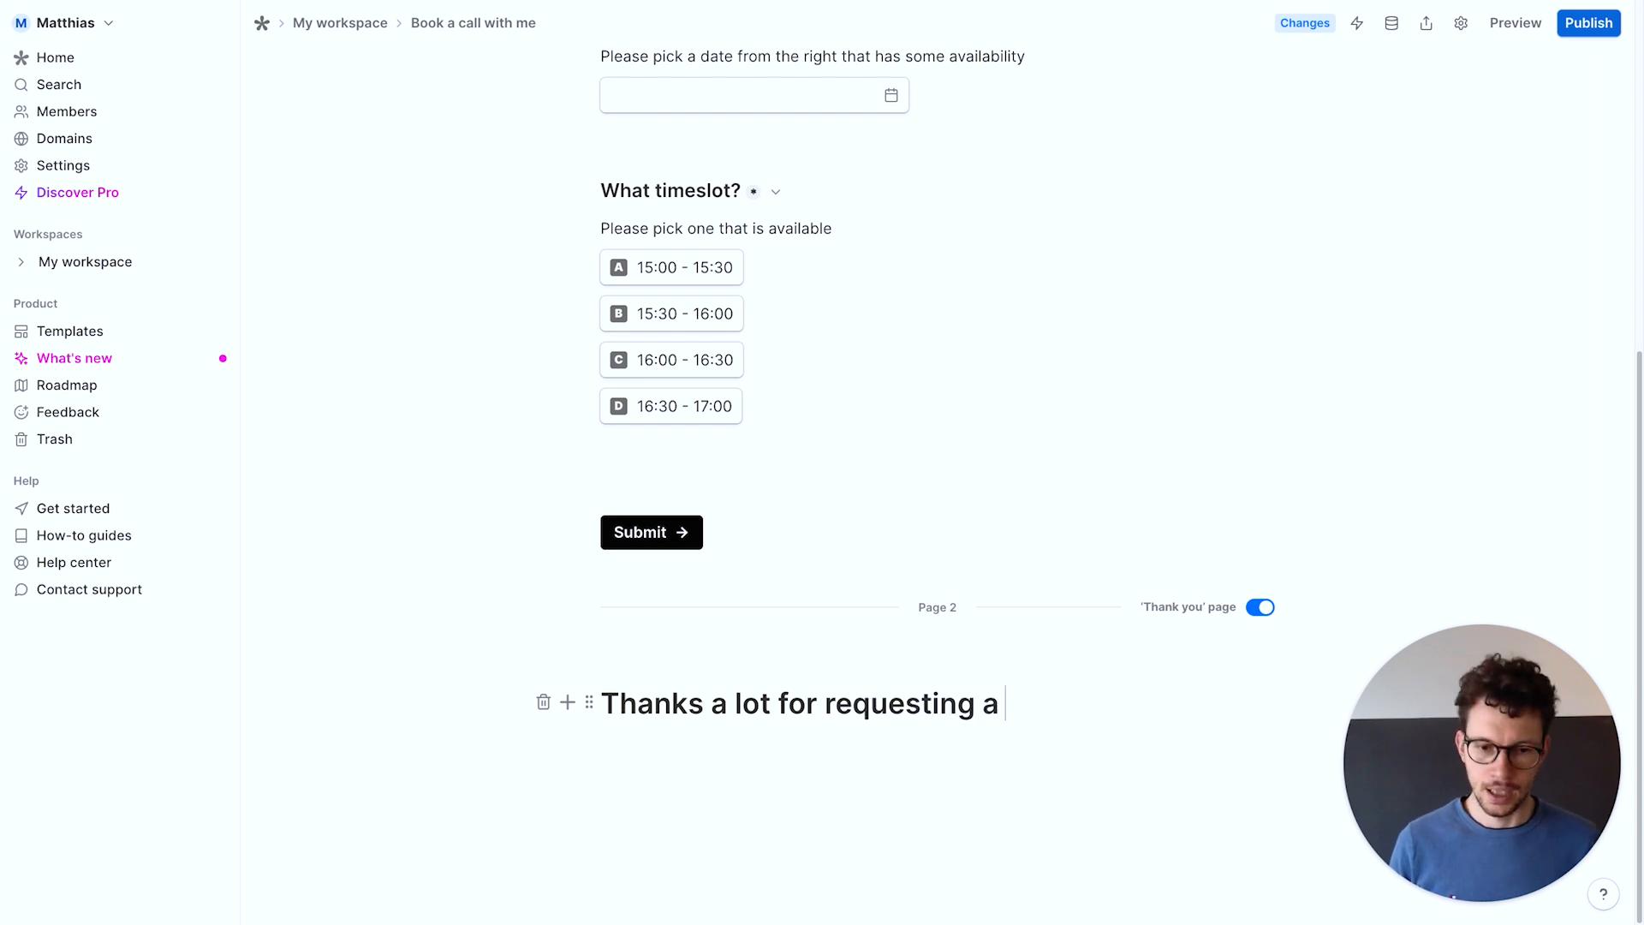
text( slot)
key(Return)
text(I'll s)
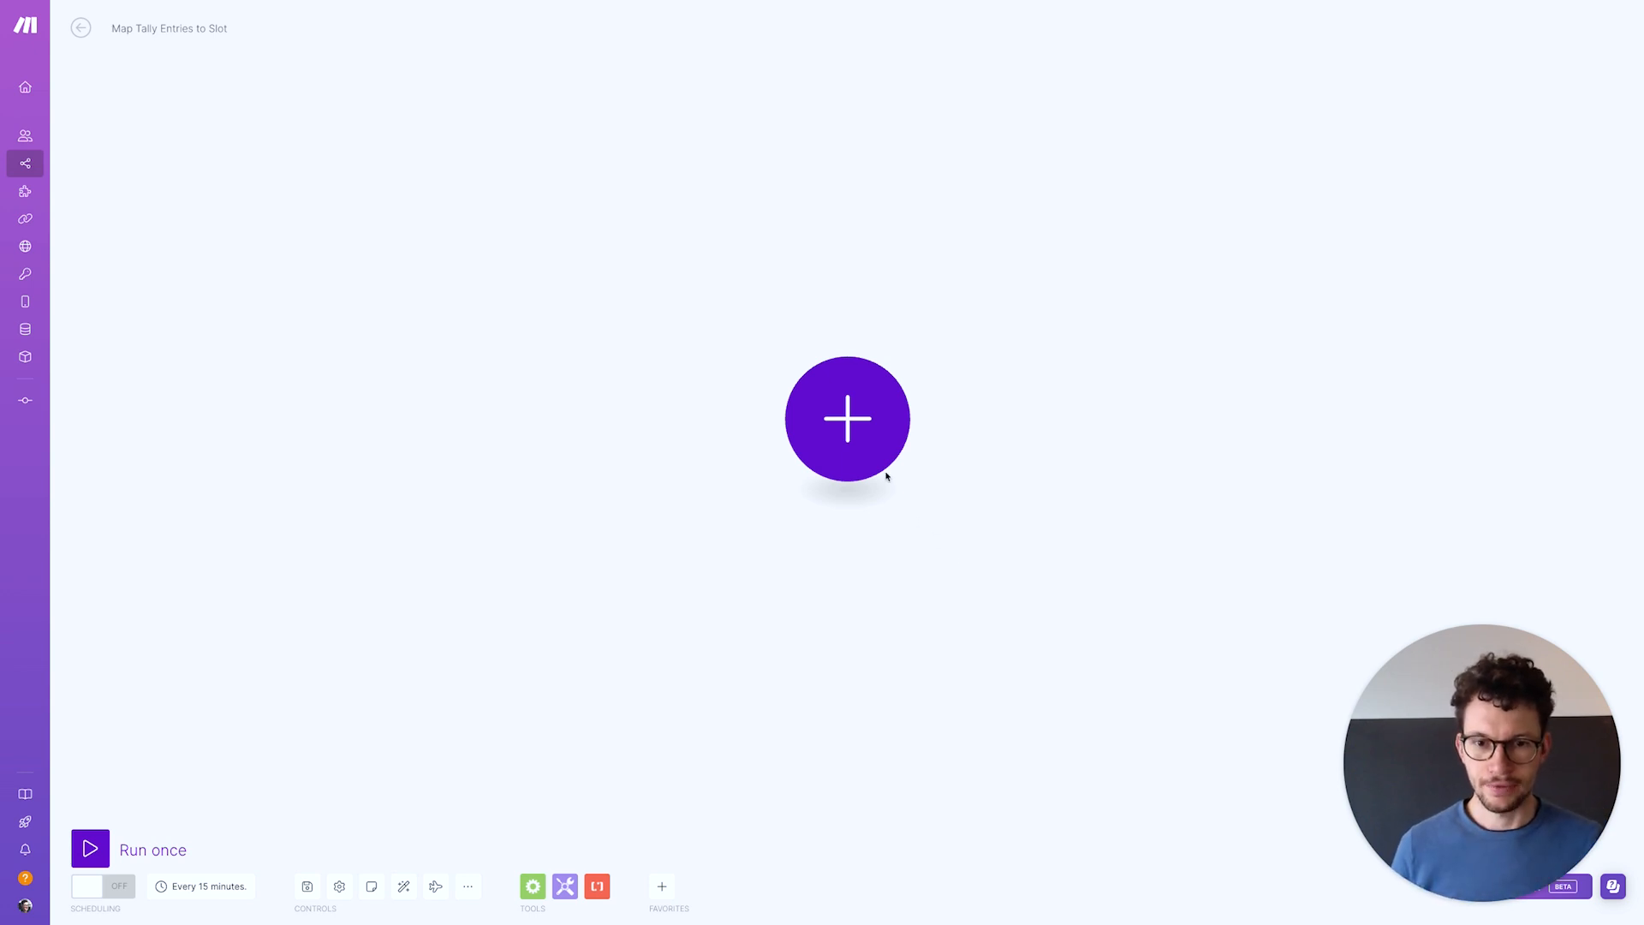
Add a Tally Watch New Responses trigger and create a webhook named New Booking Request Calendly
click(865, 428)
text(tally)
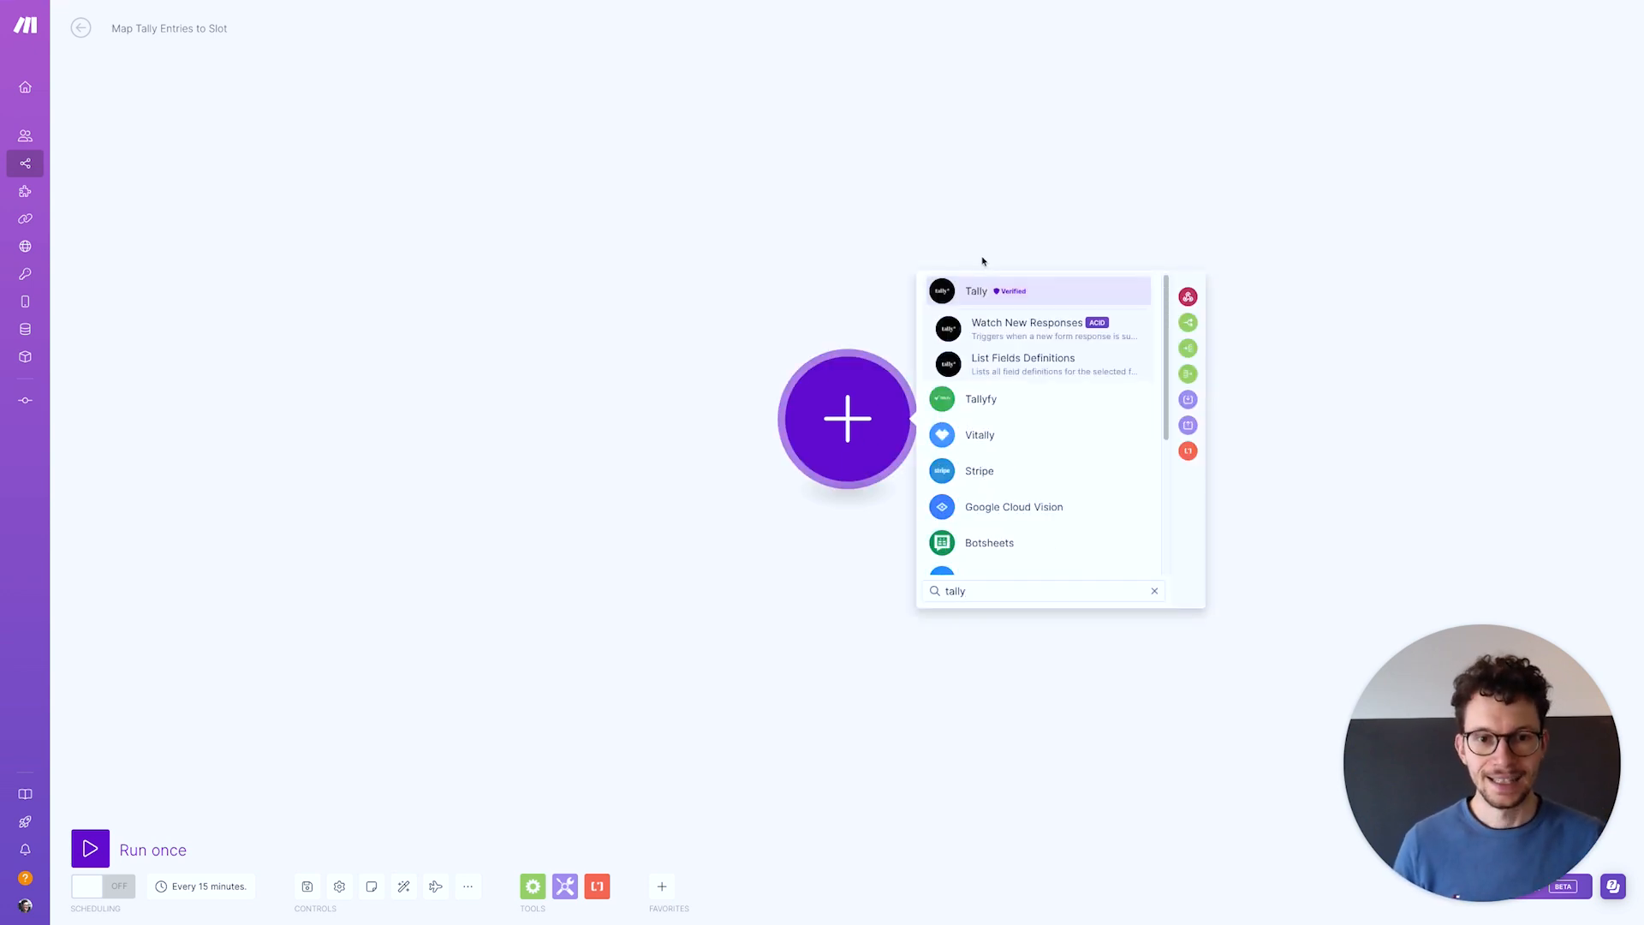
click(1017, 324)
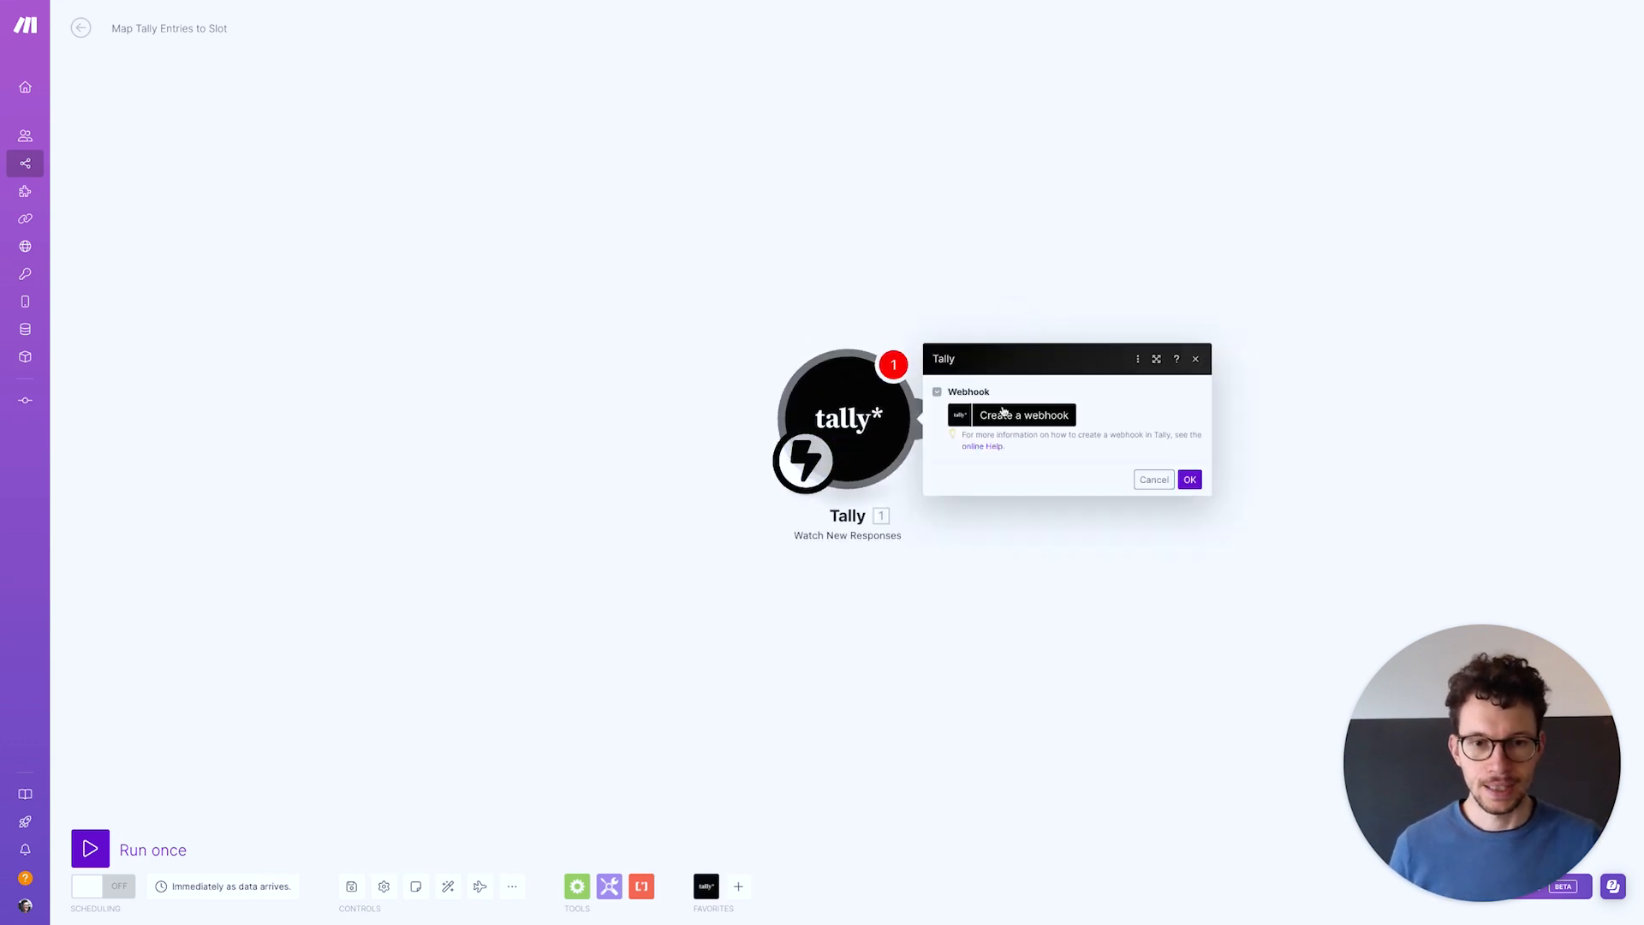
click(1005, 413)
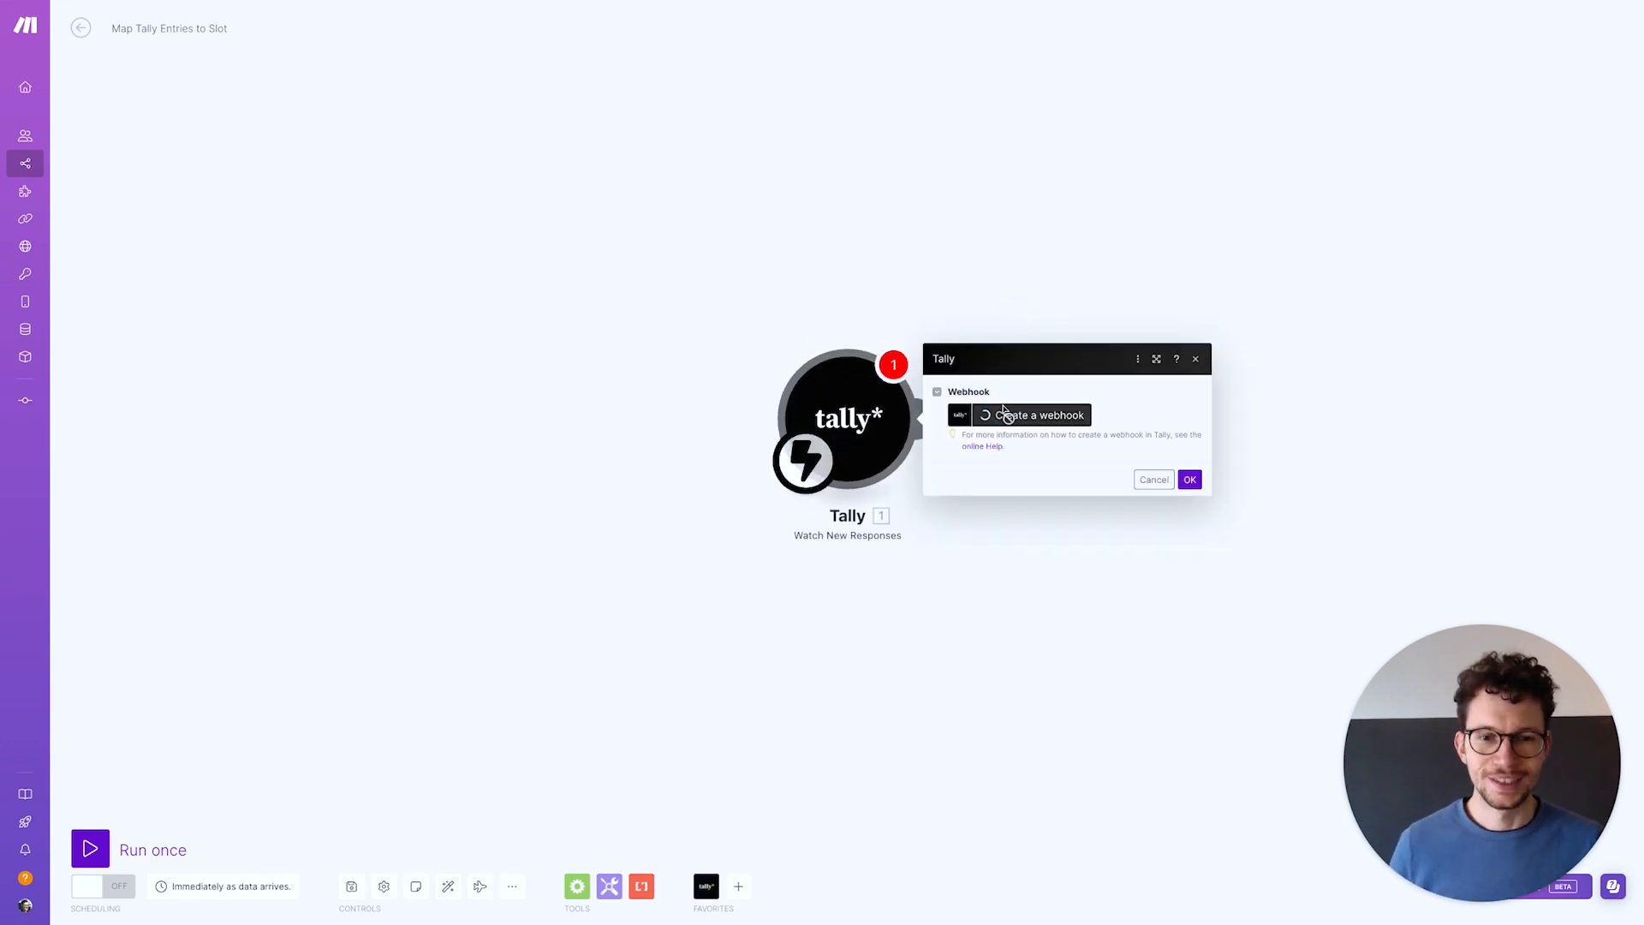
click(1274, 349)
key(super+a)
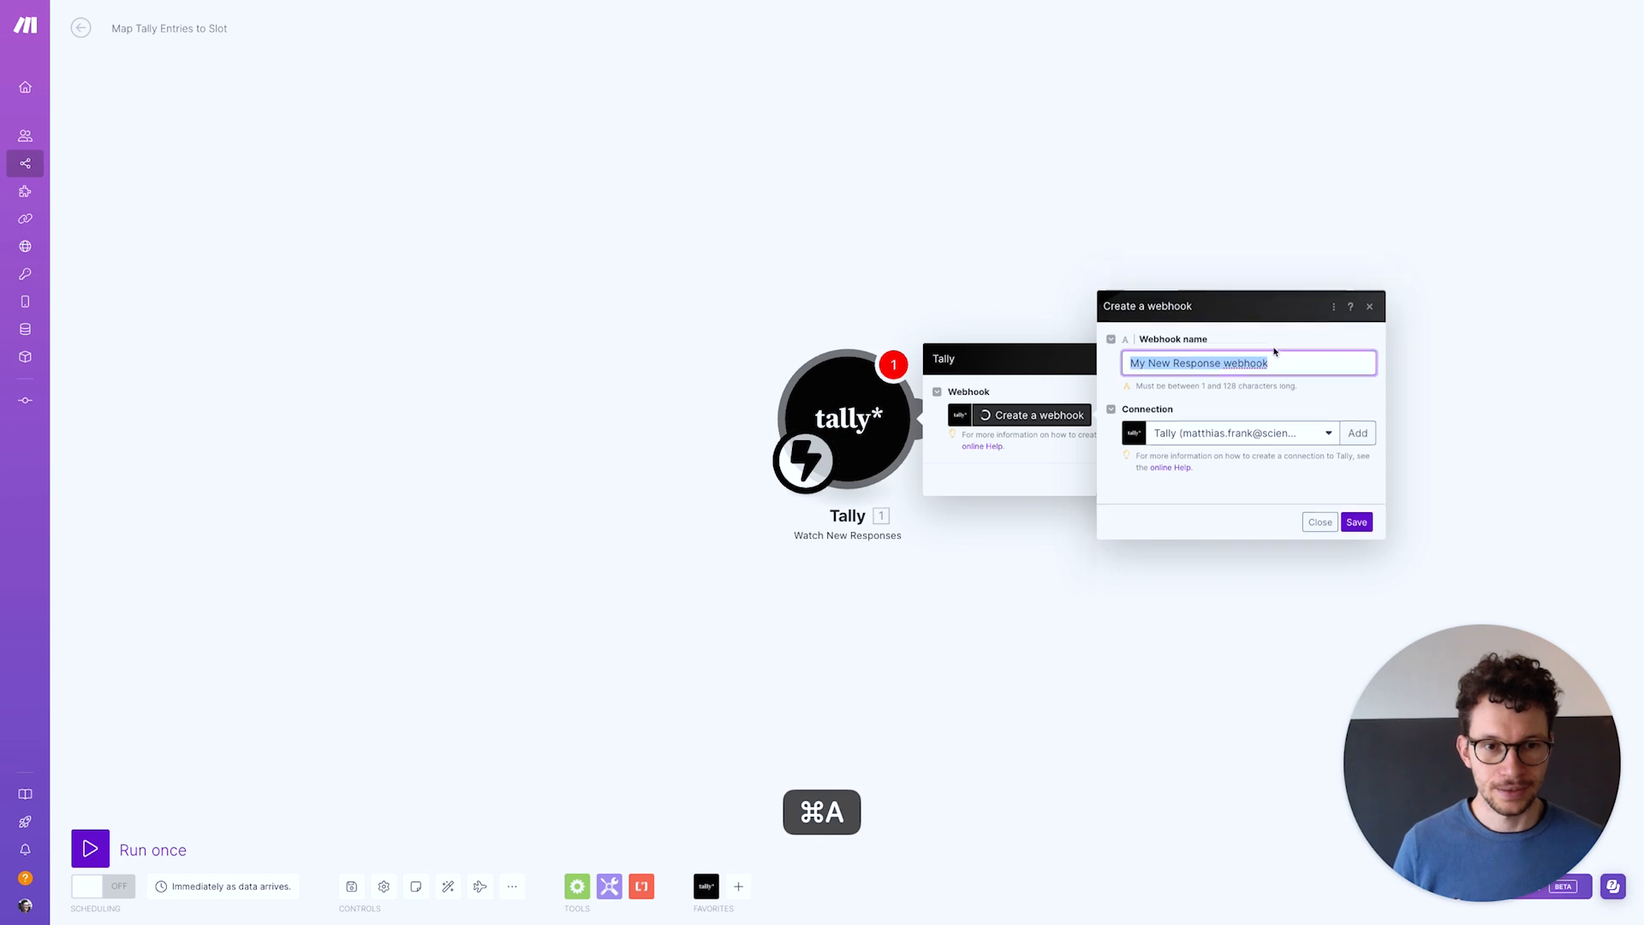
text(New Booking Request Calendly)
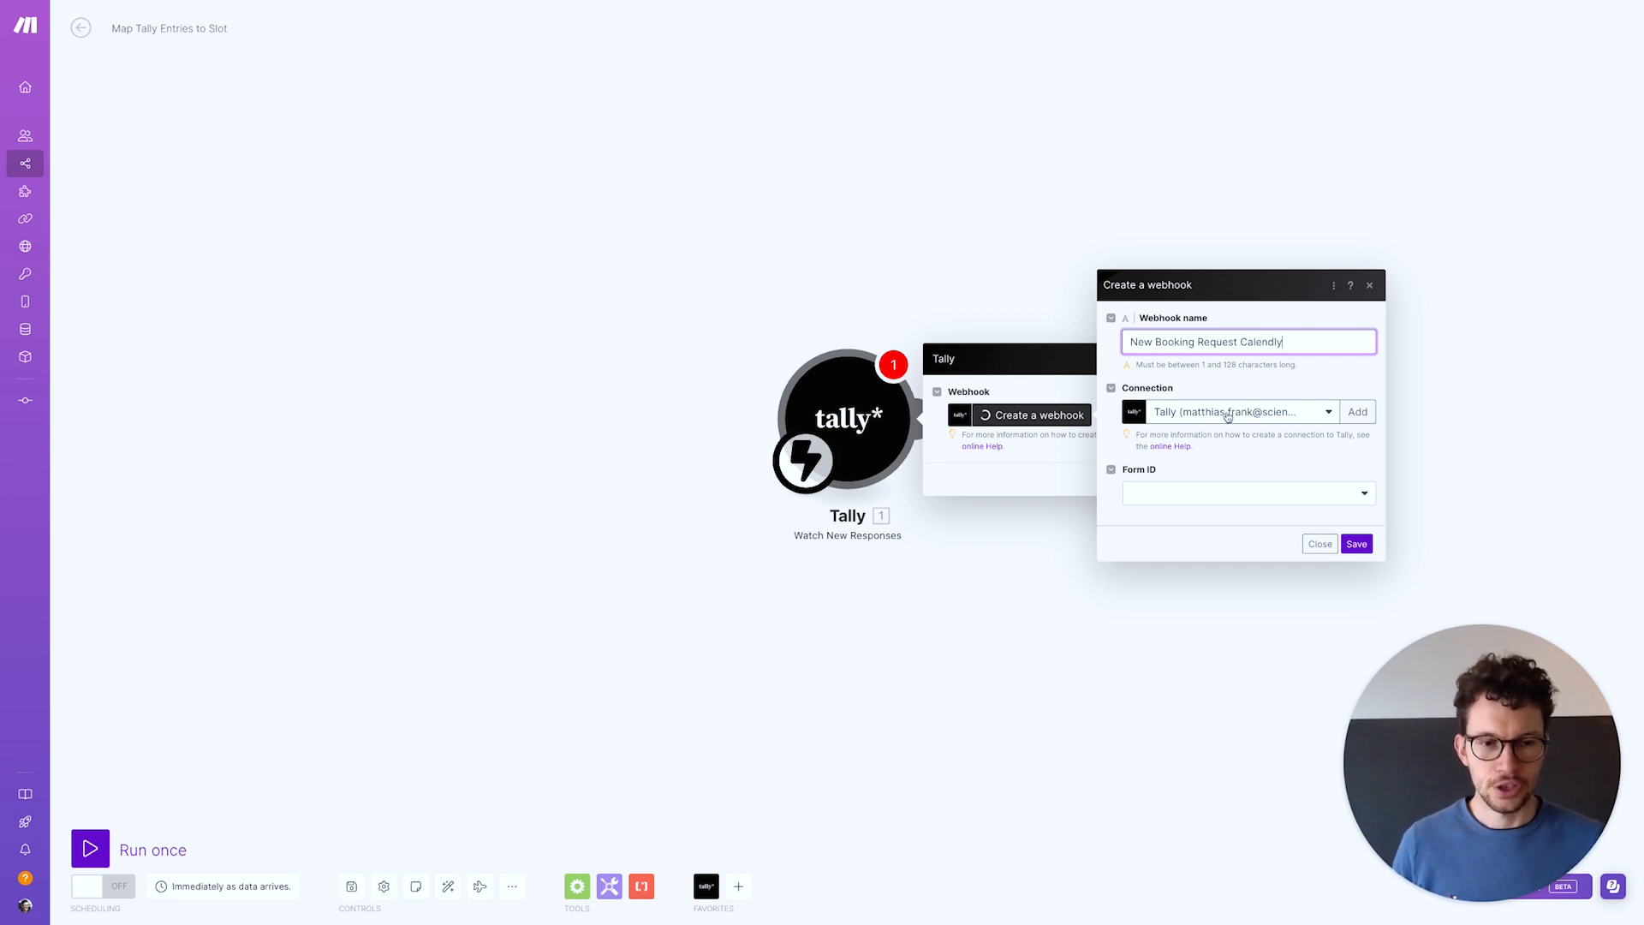
Link the webhook to the Book a call with me form, save, and run only this module
click(1282, 497)
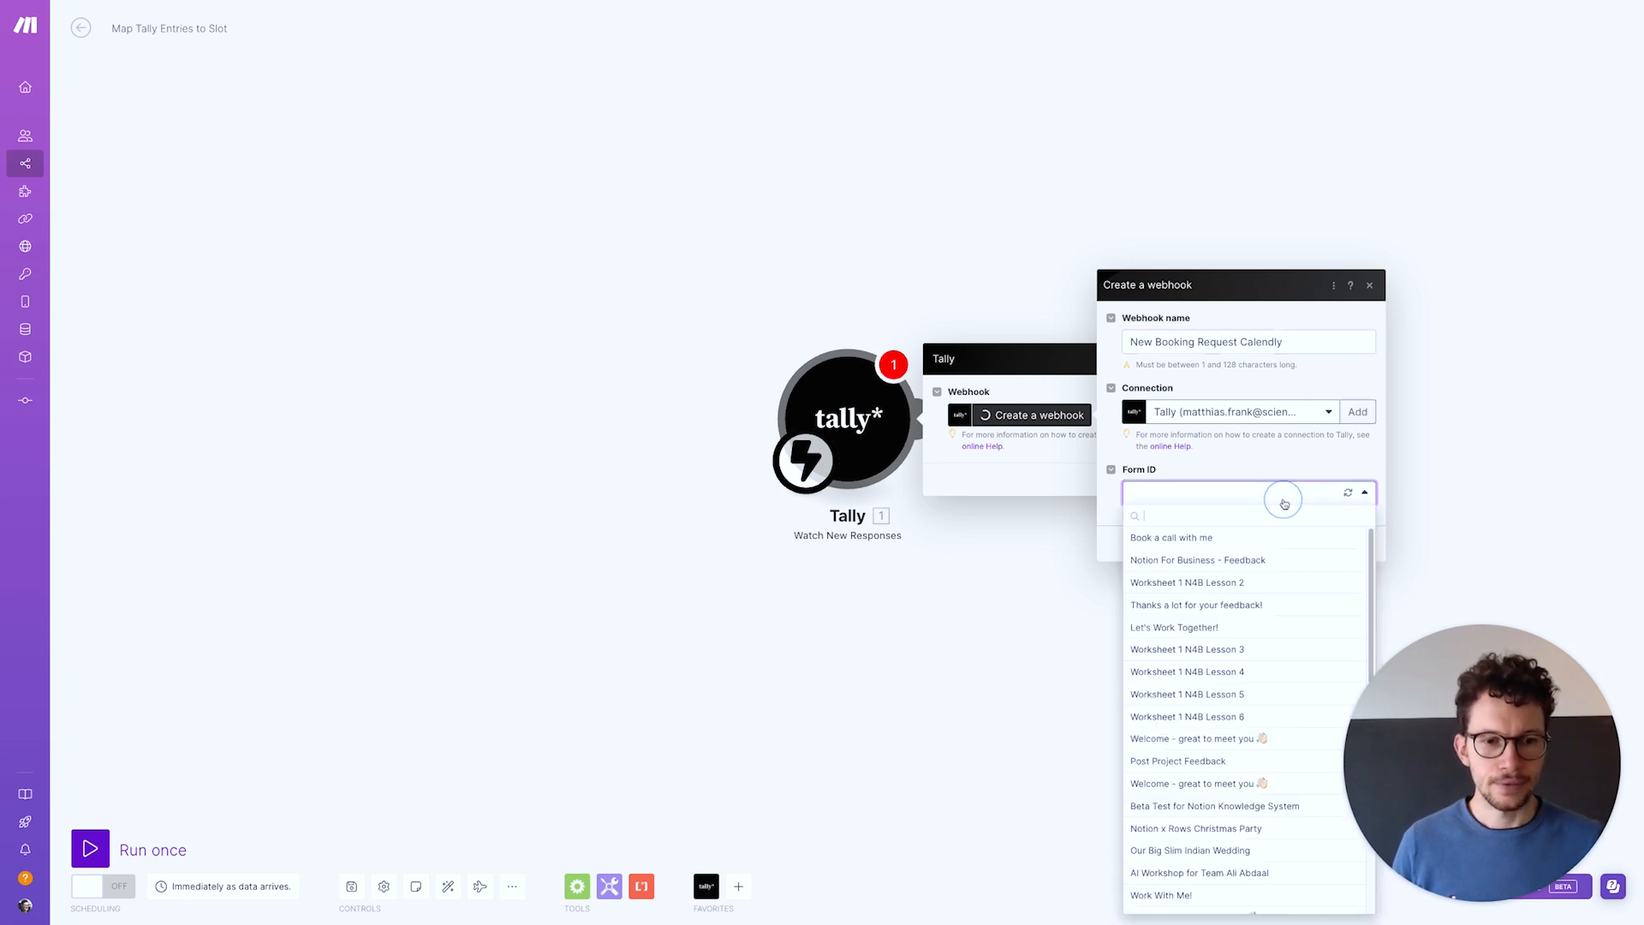
click(1182, 546)
click(1355, 542)
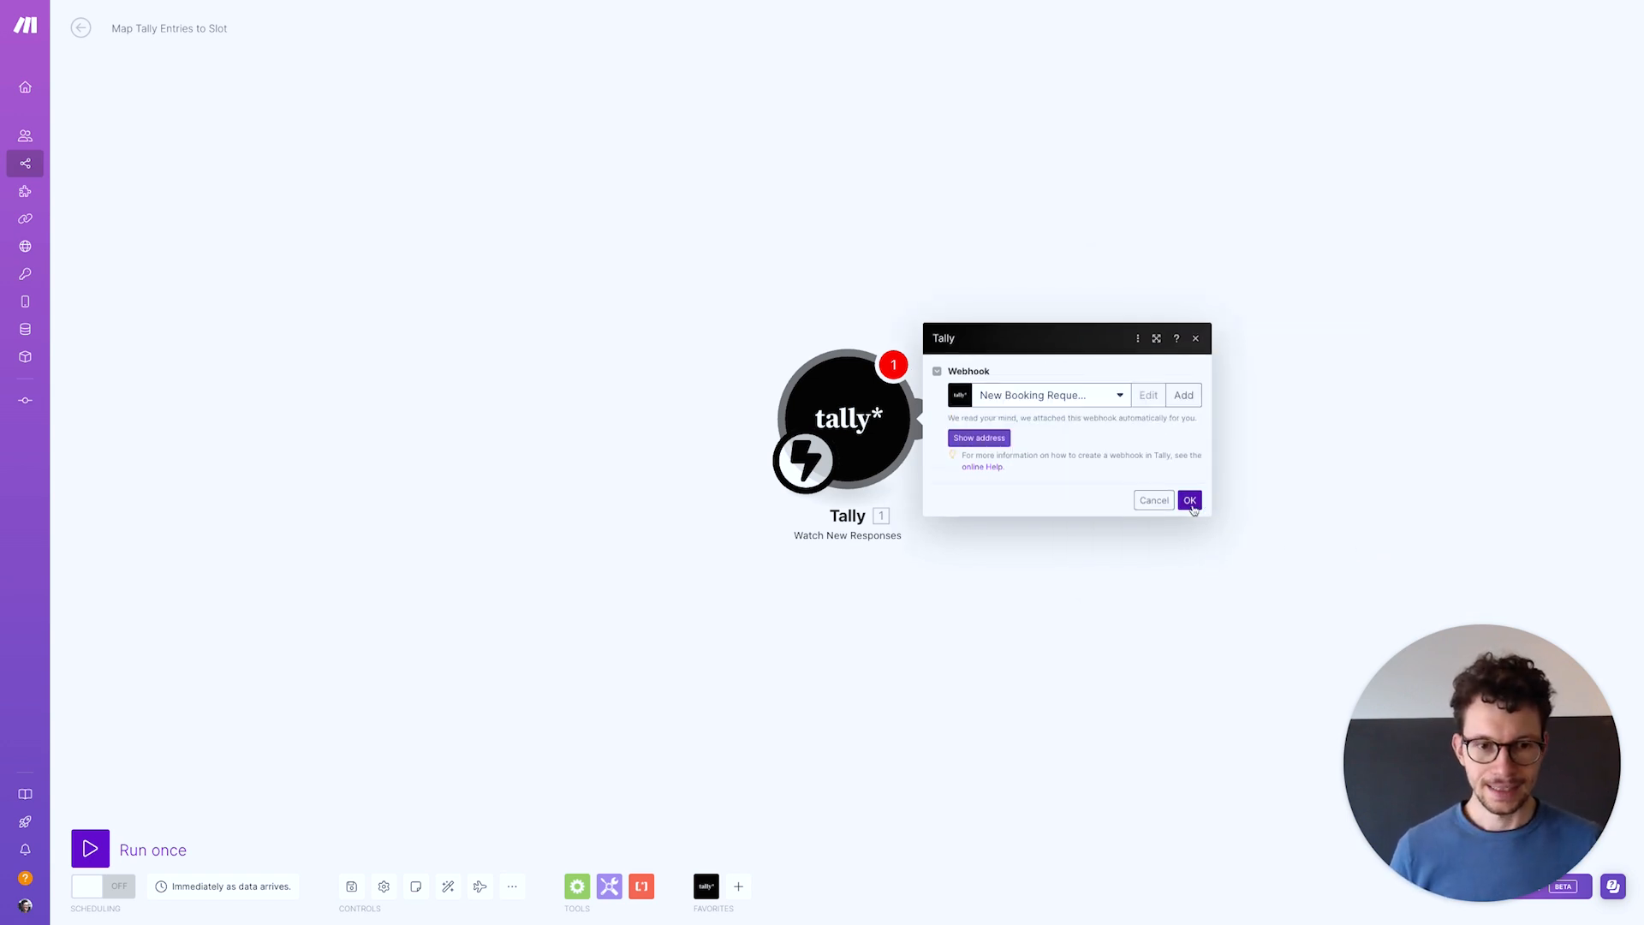
click(1190, 500)
right_click(854, 399)
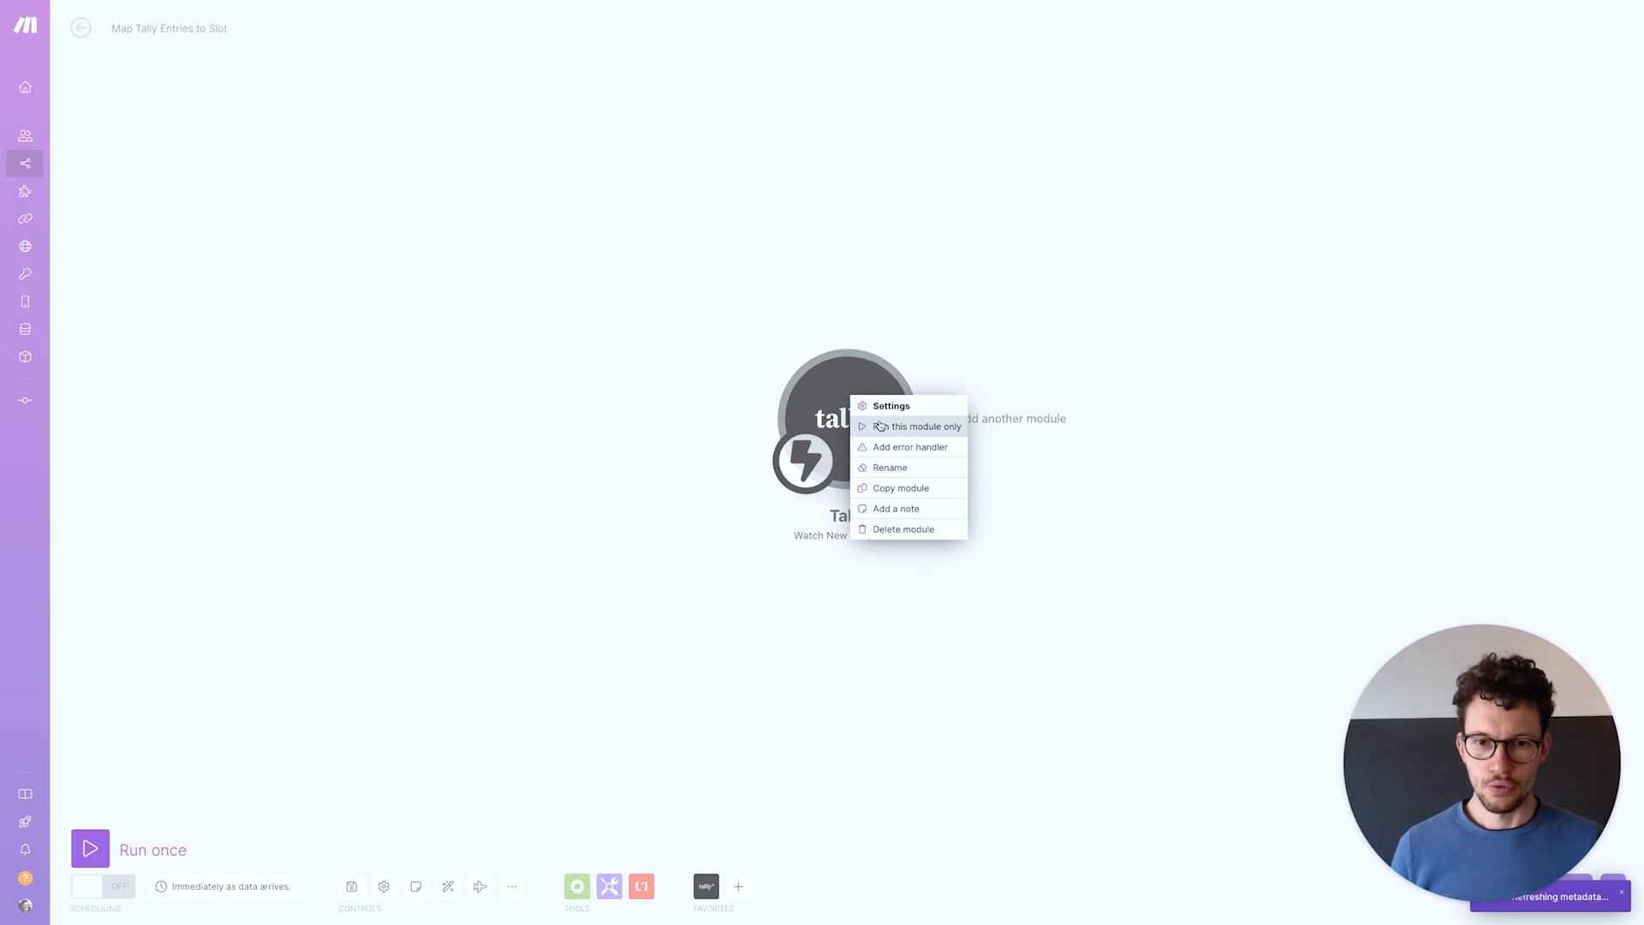
click(880, 425)
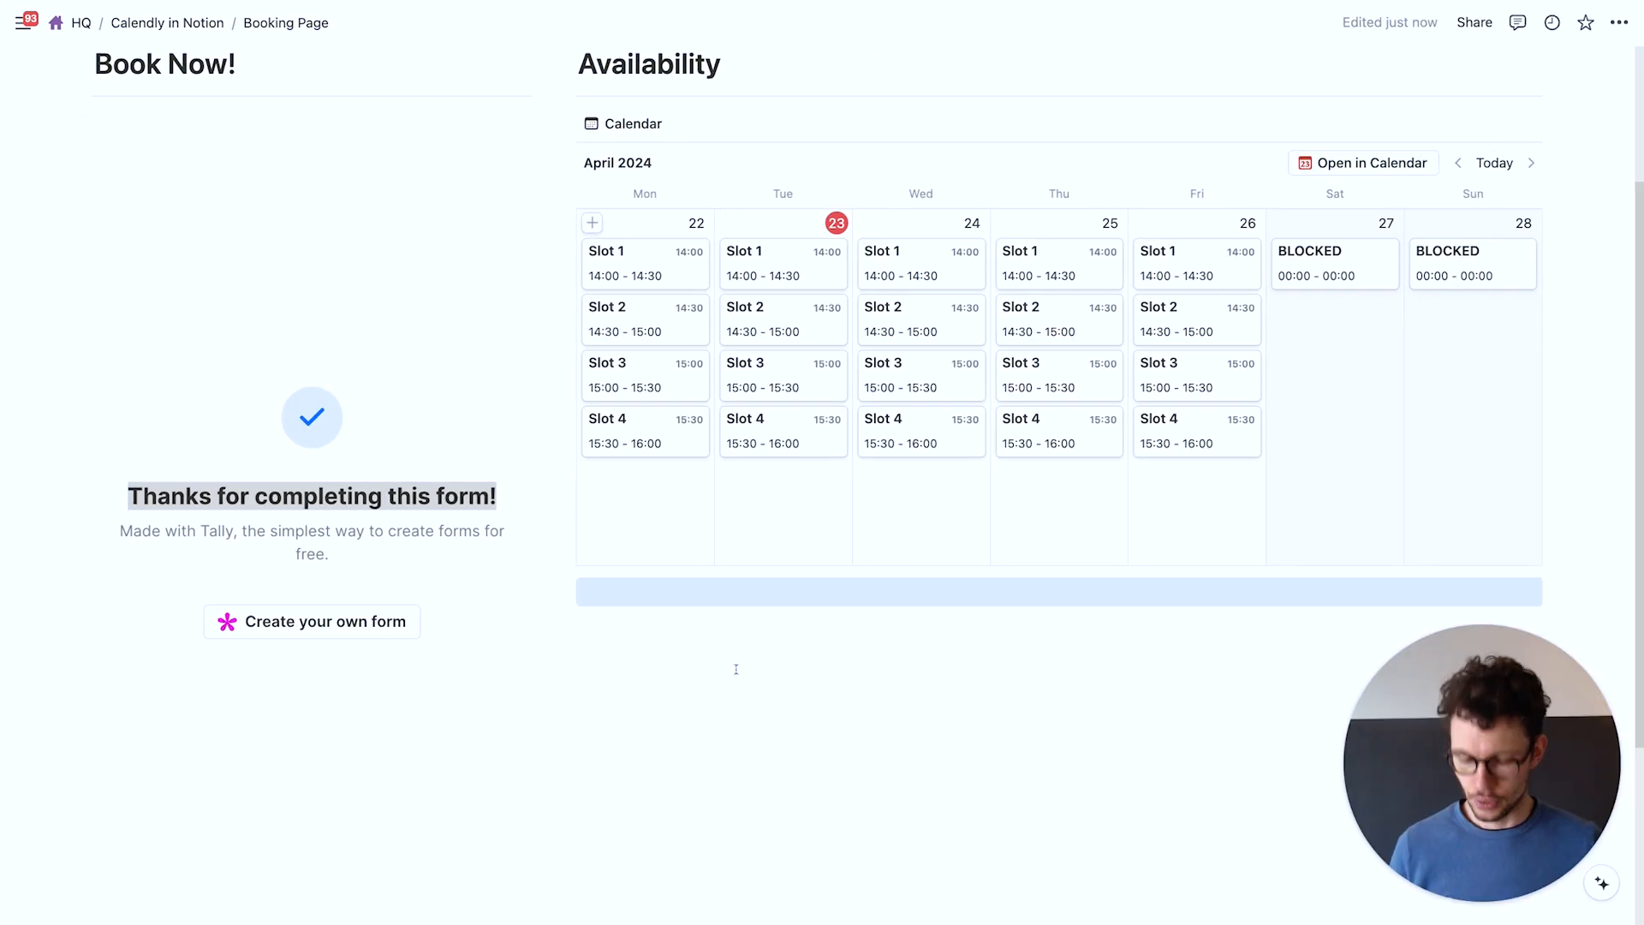
Reload the Notion booking page and enter the booker's name and e-mail address
key(super+r)
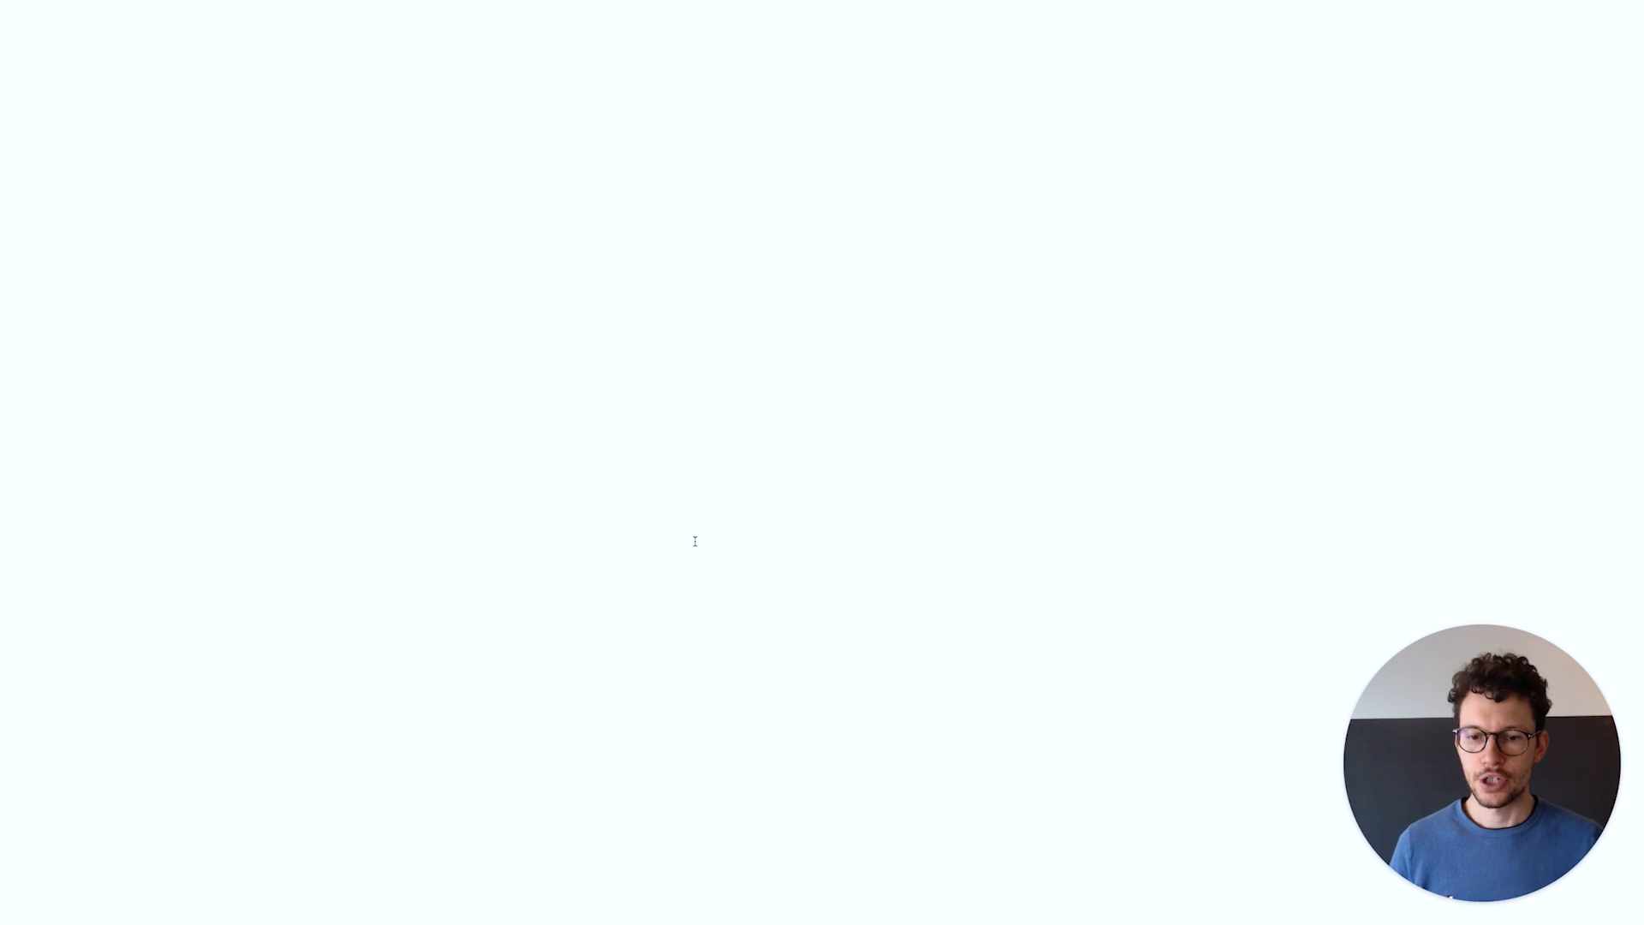
click(195, 184)
text(Matthias)
key(Tab)
key(Tab)
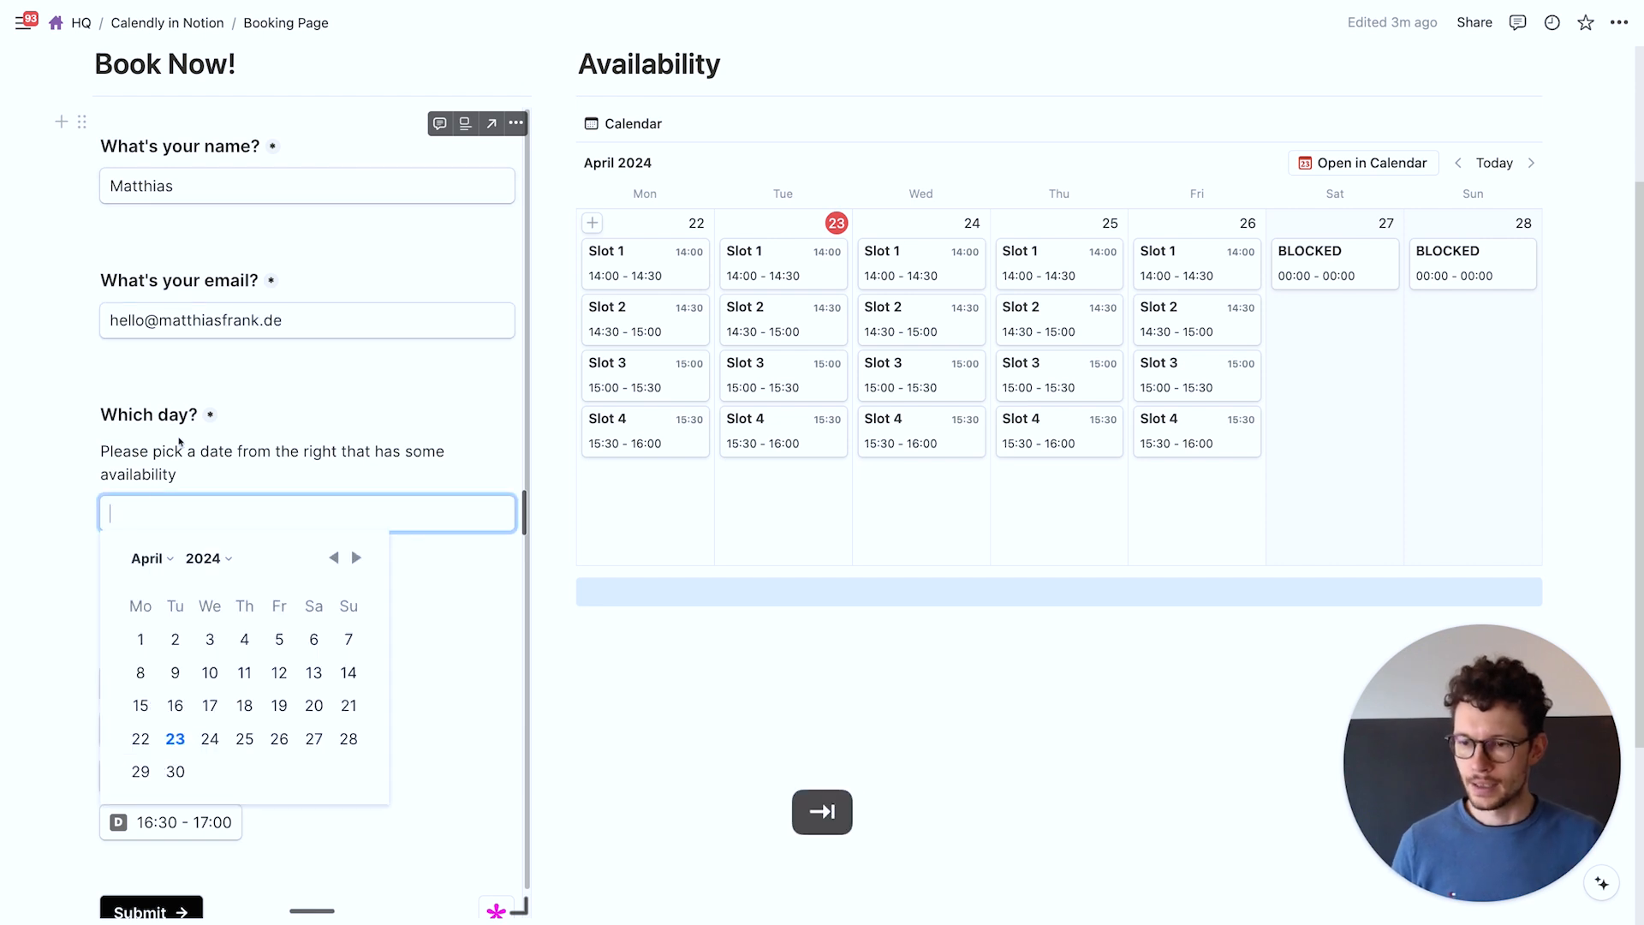
Choose April 24 and the 15:00 - 15:30 slot, submit, then inspect Make's captured bundle
click(210, 738)
click(192, 697)
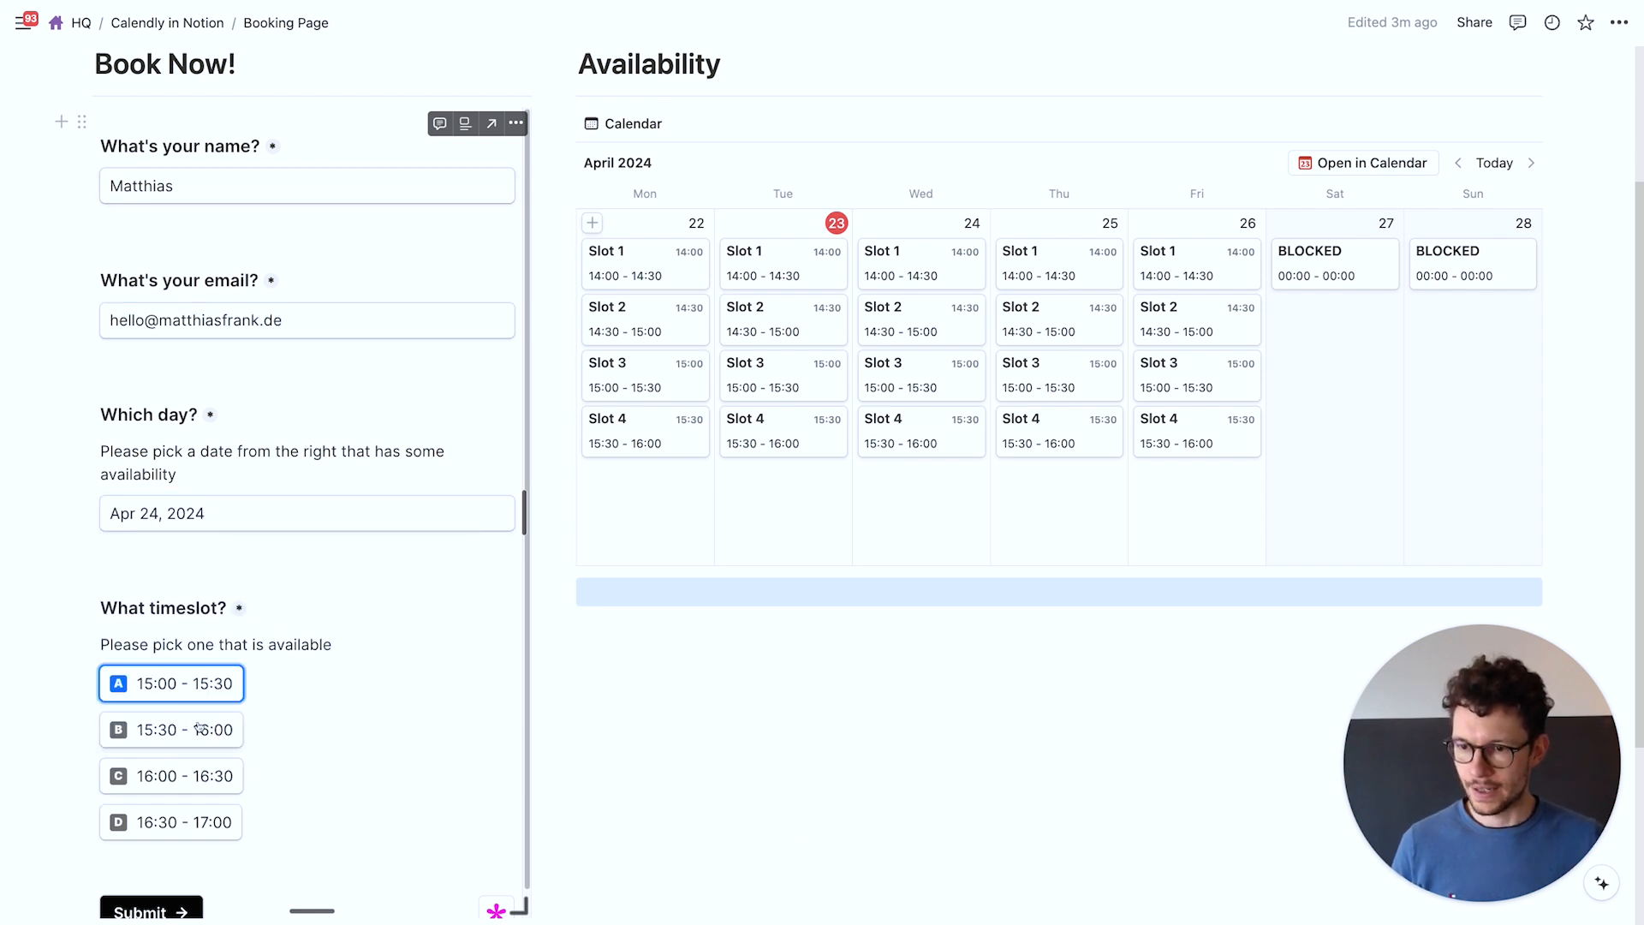
click(145, 905)
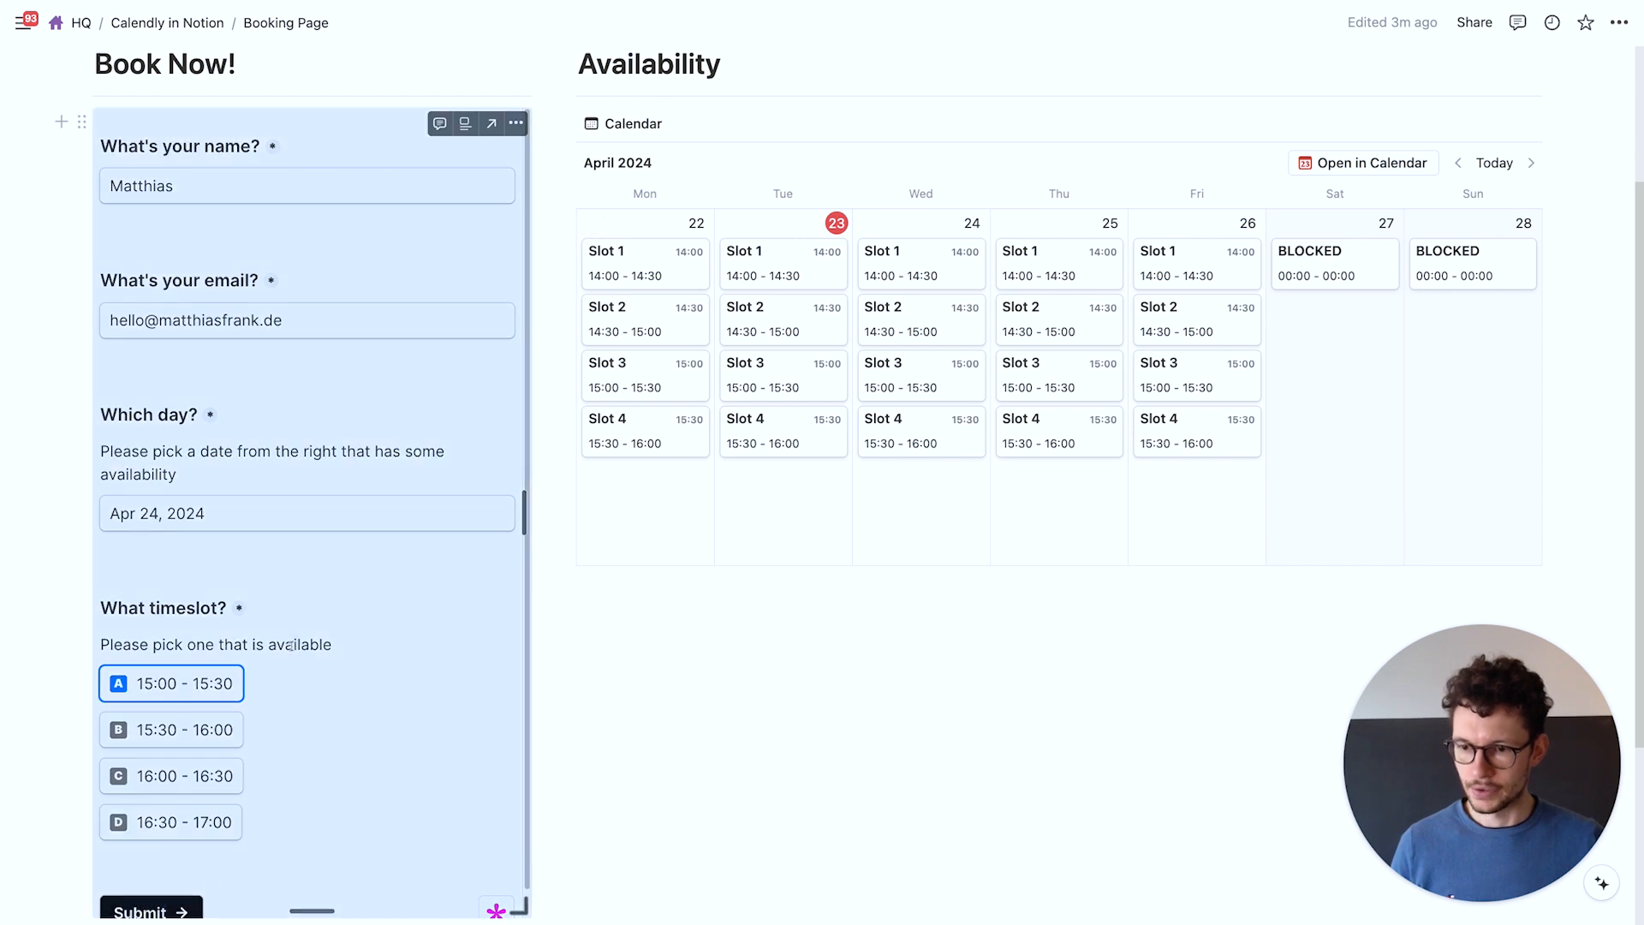
scroll(291, 644, down, 1)
click(150, 885)
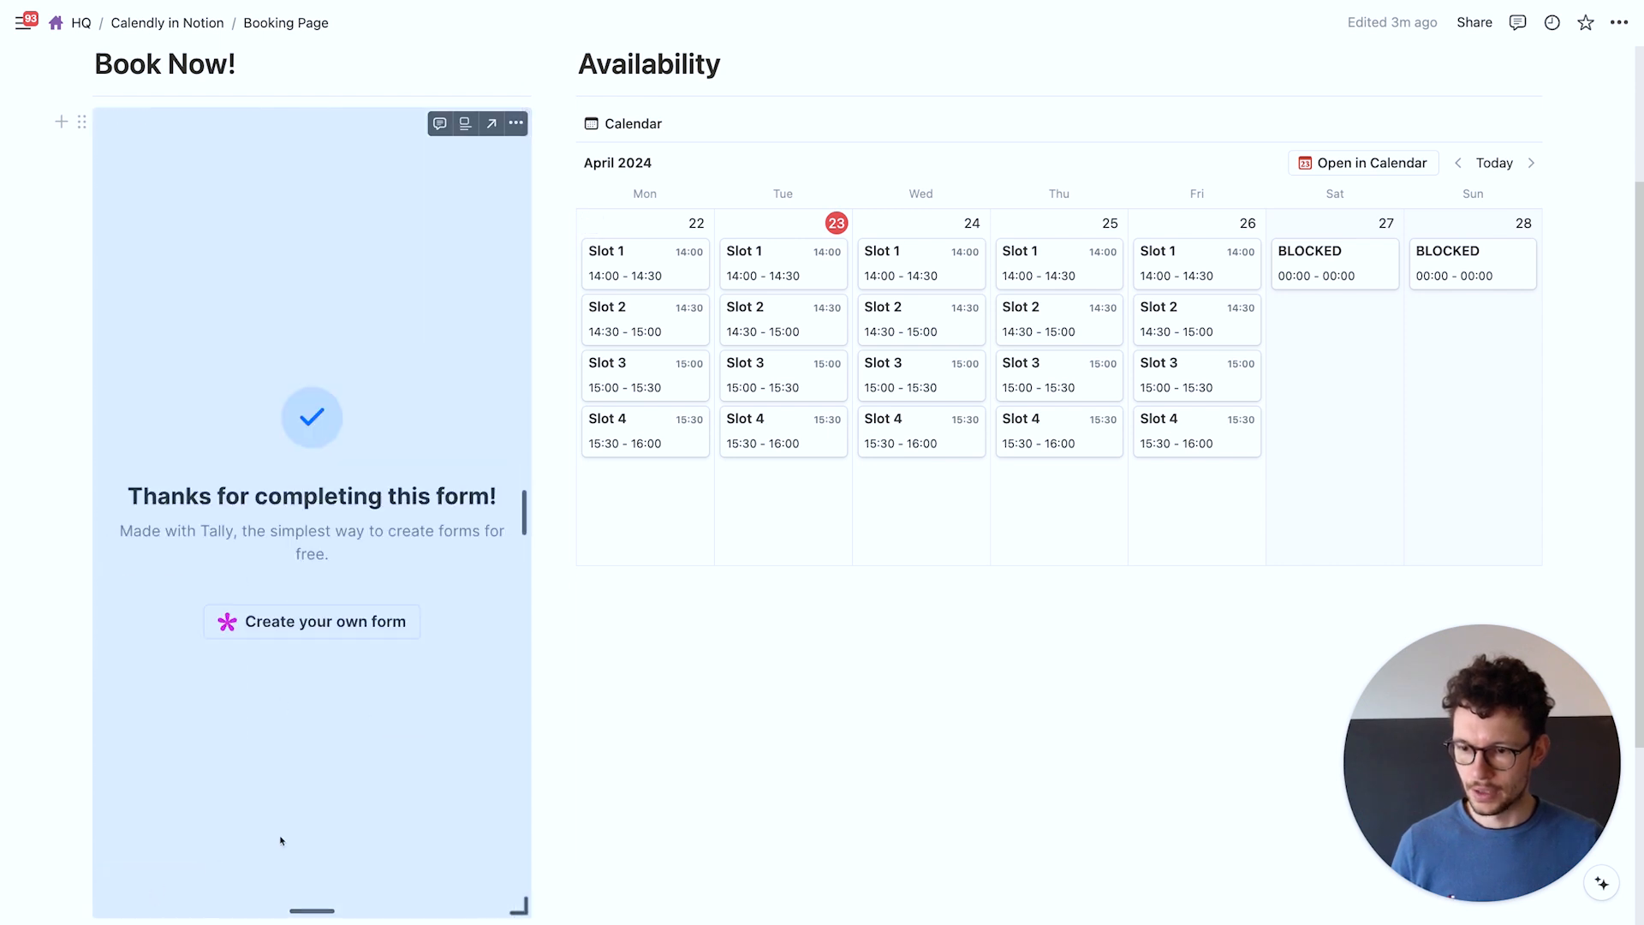
click(668, 658)
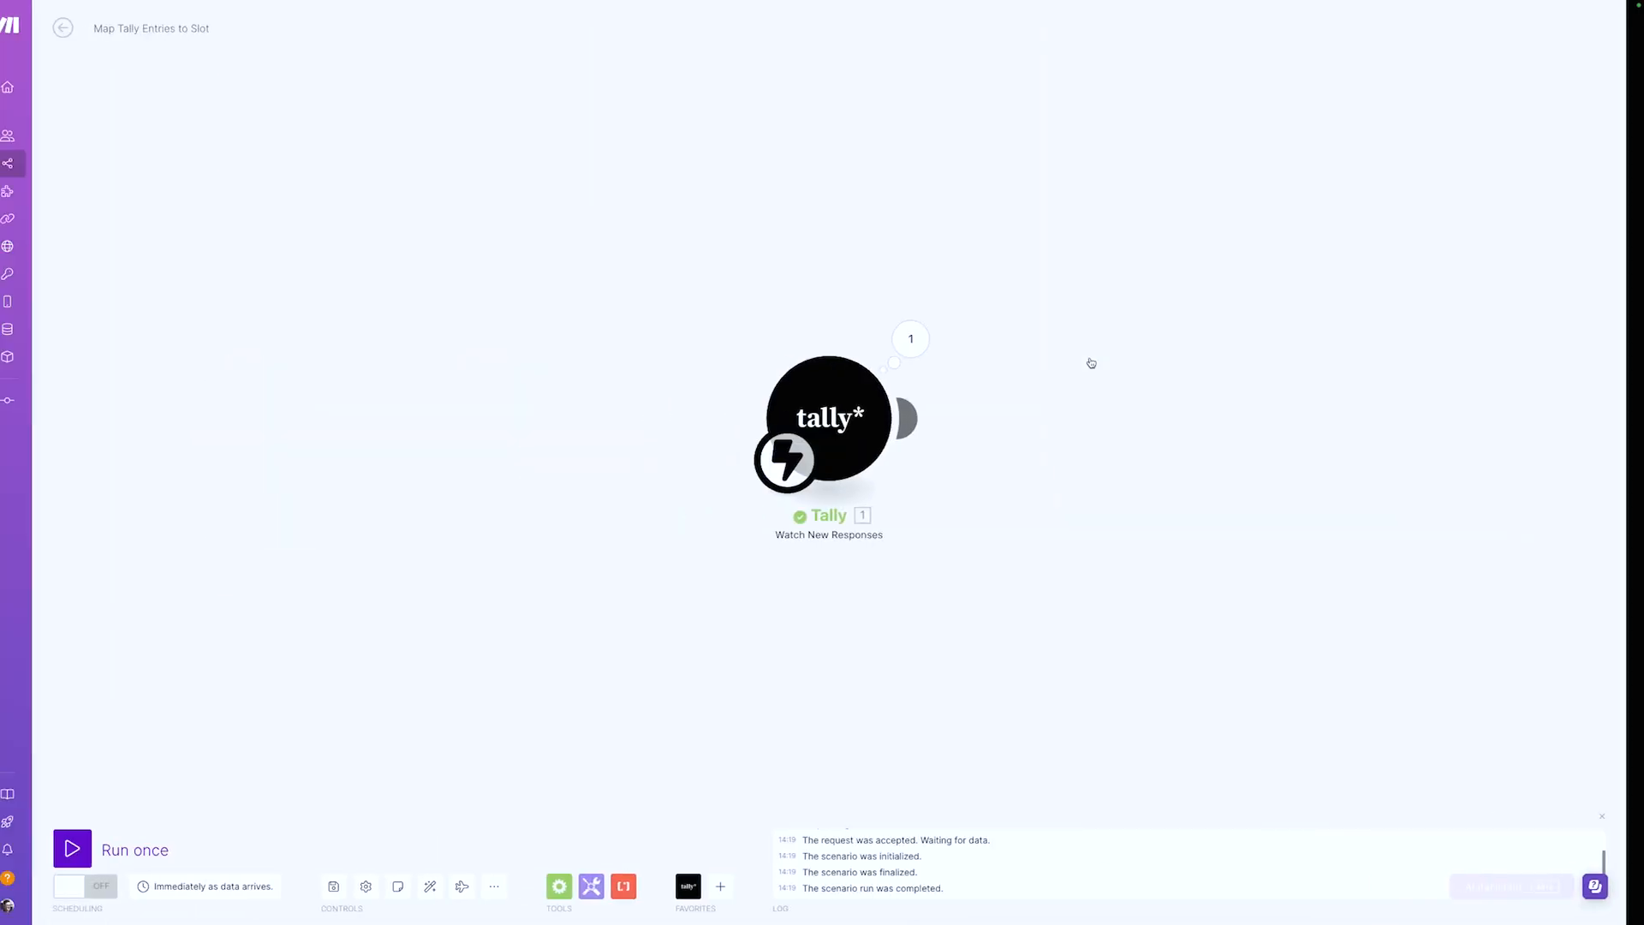
click(910, 339)
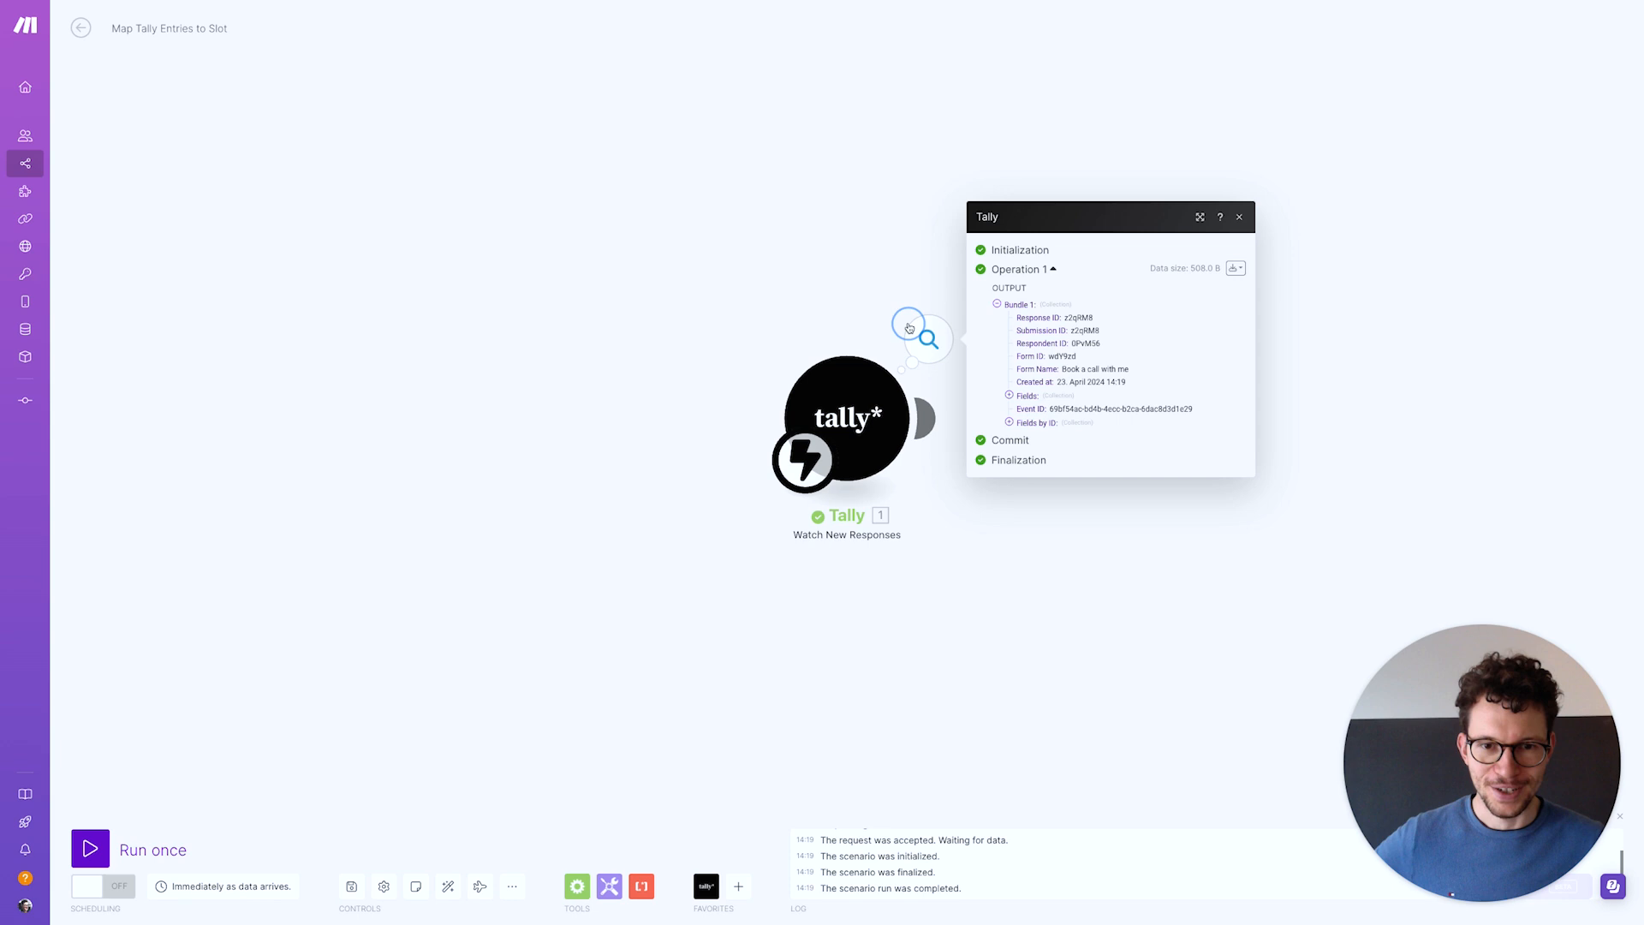
click(1010, 395)
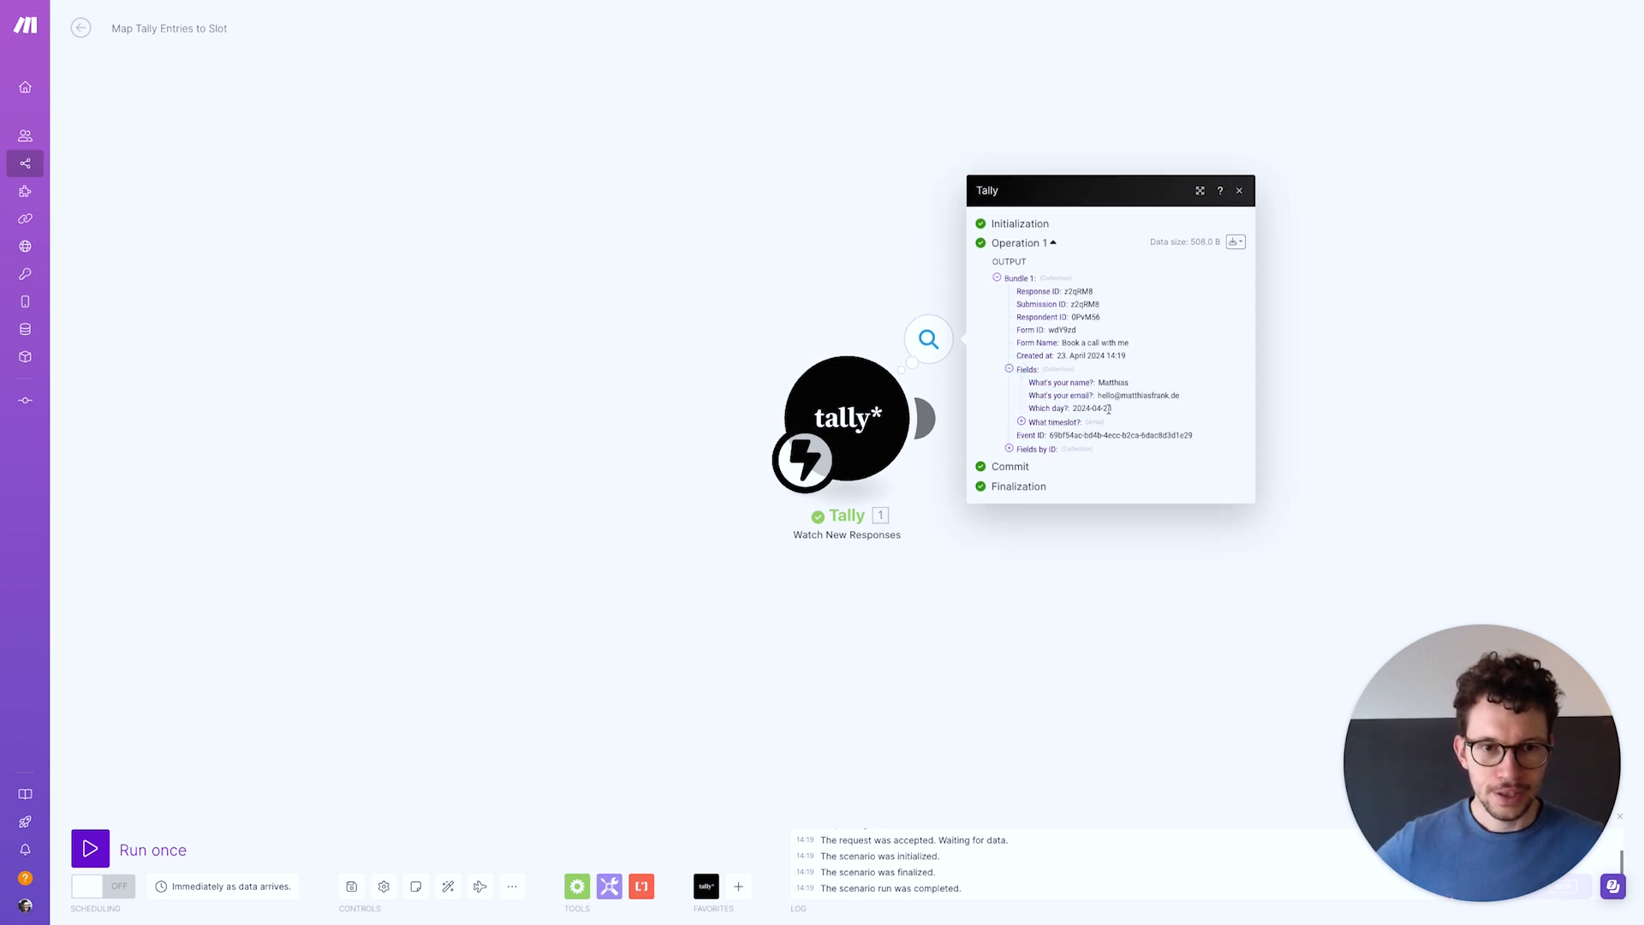
click(1021, 422)
drag(1049, 428, 1094, 429)
click(1087, 429)
click(572, 434)
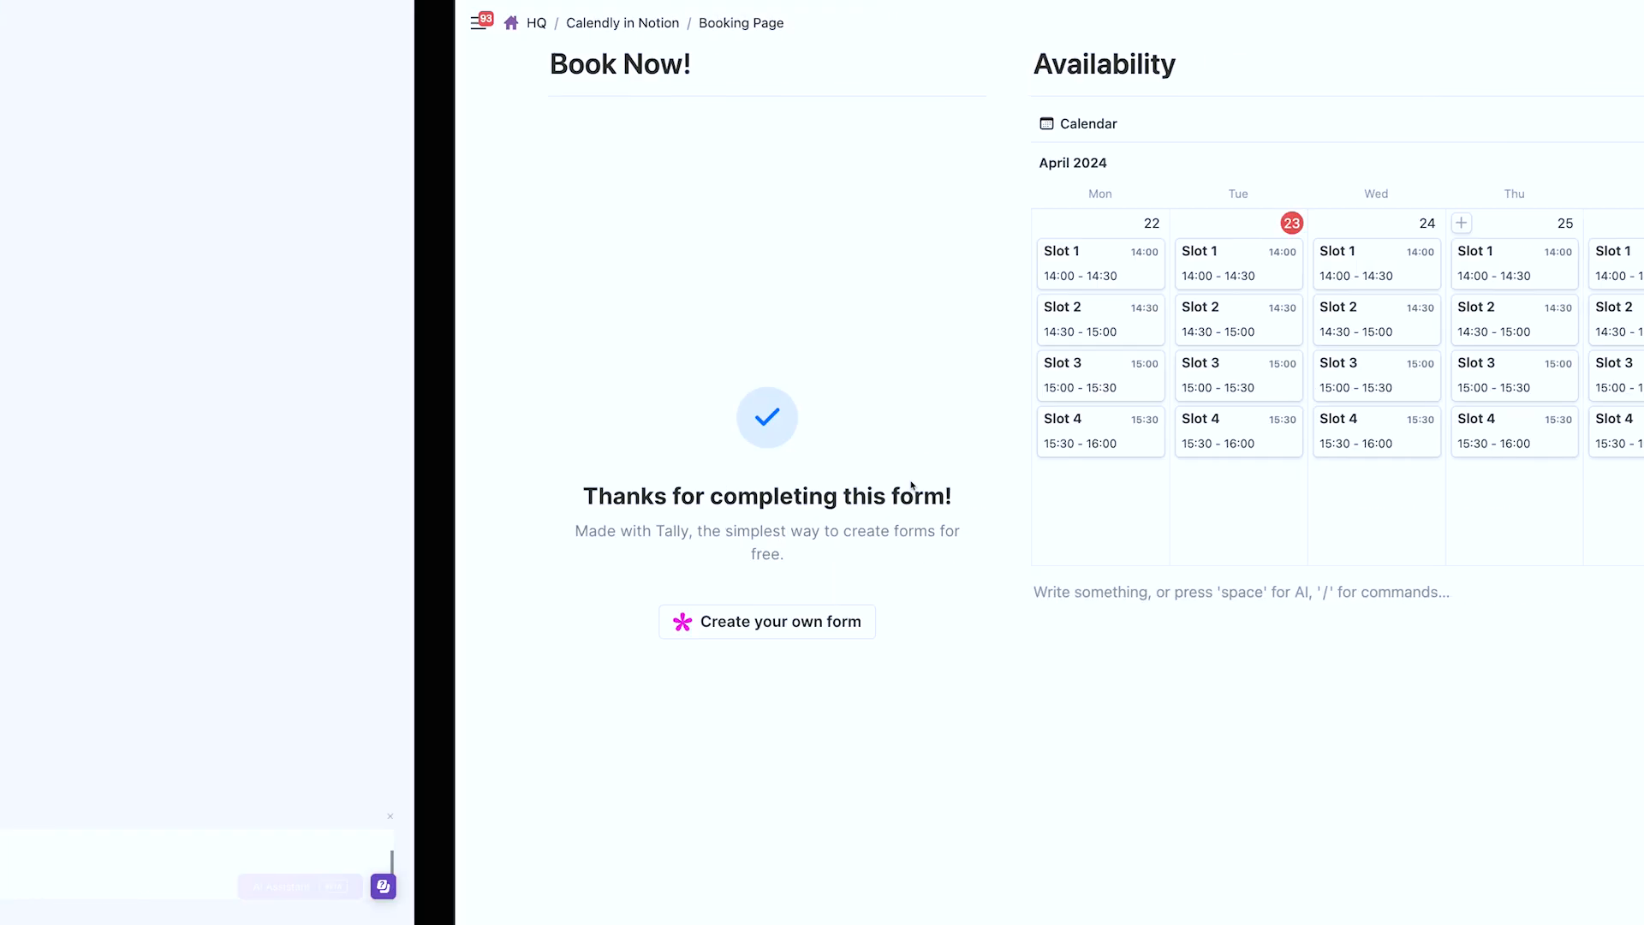
Add a Chosen Date property of type Date to the Bookings table
click(167, 22)
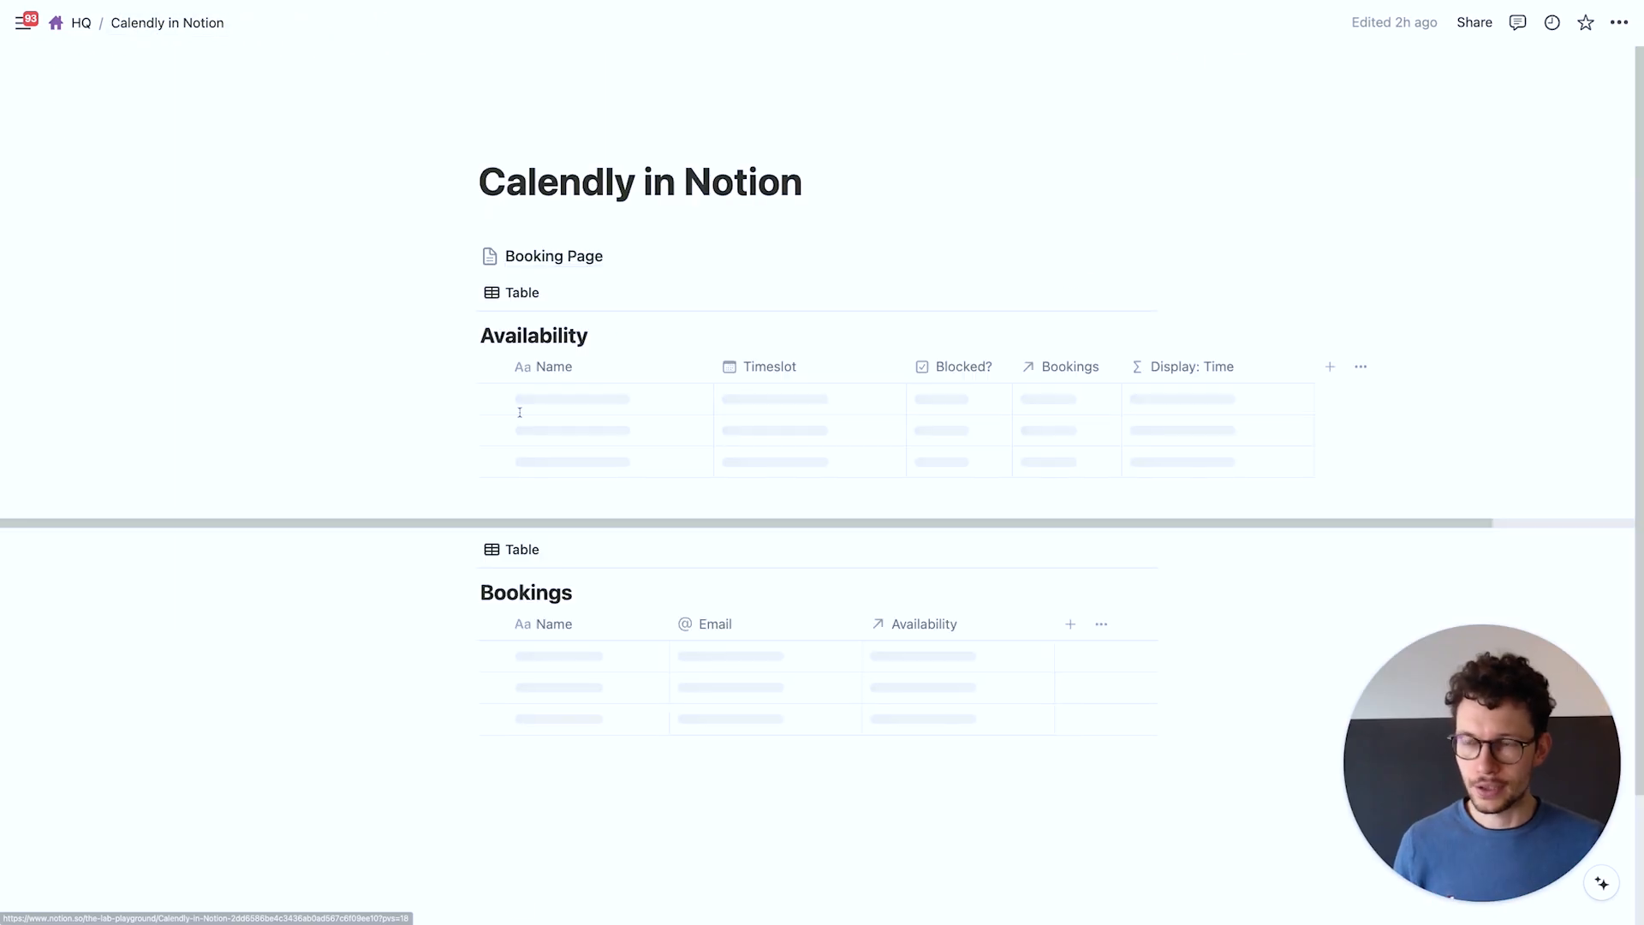
scroll(558, 672, down, 5)
scroll(559, 671, down, 9)
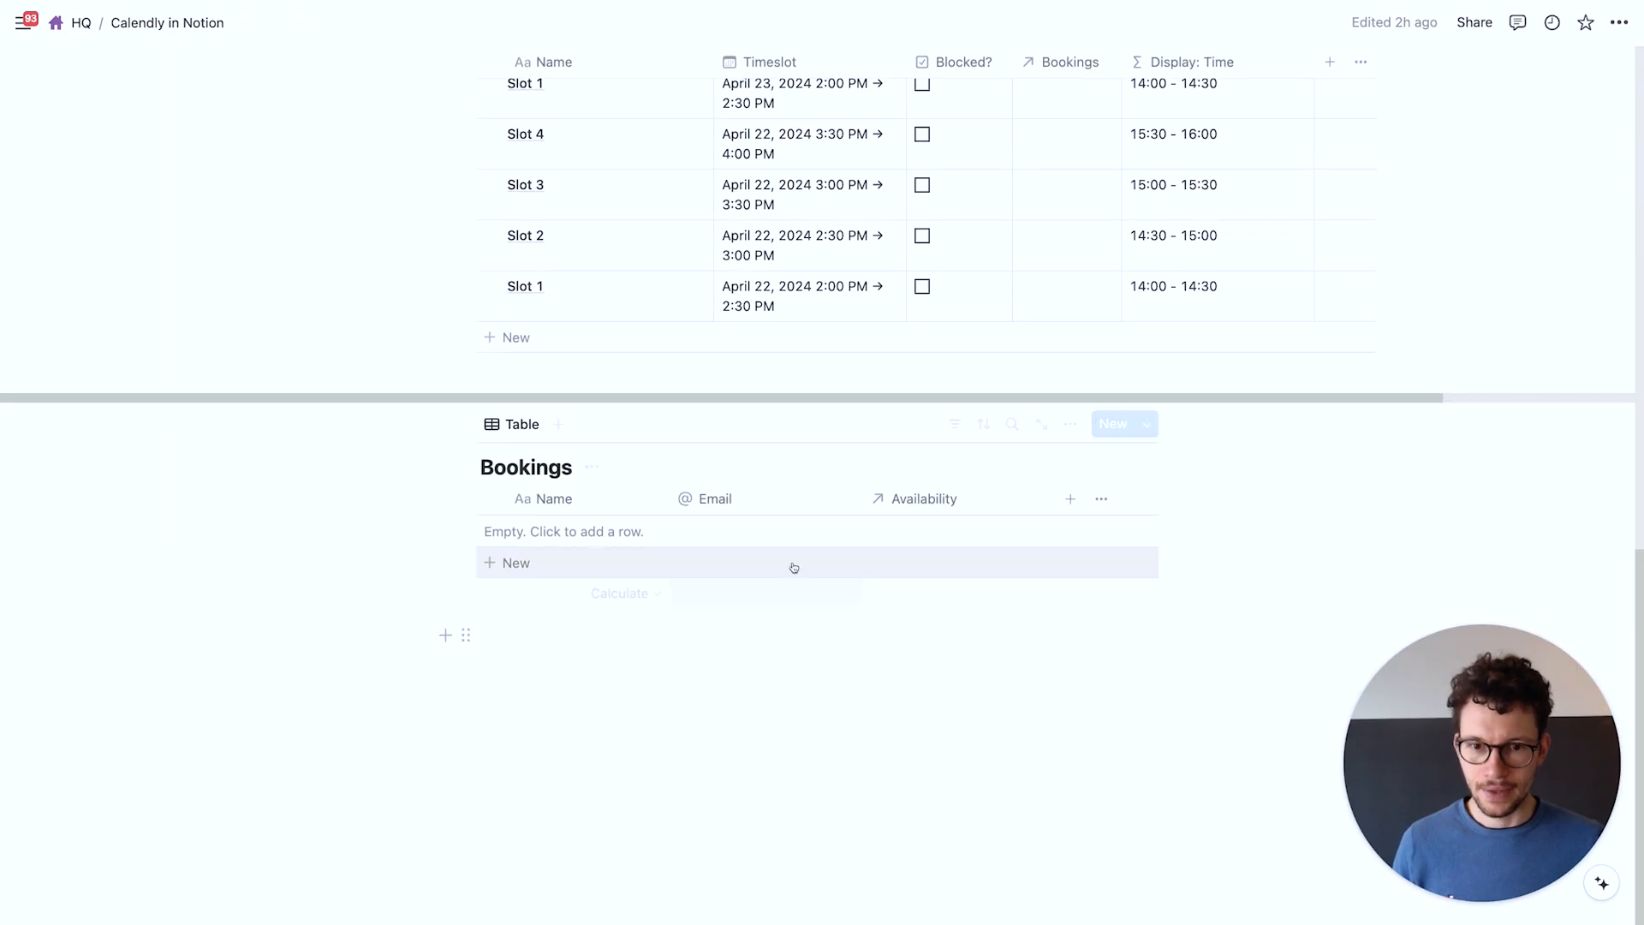
click(1066, 500)
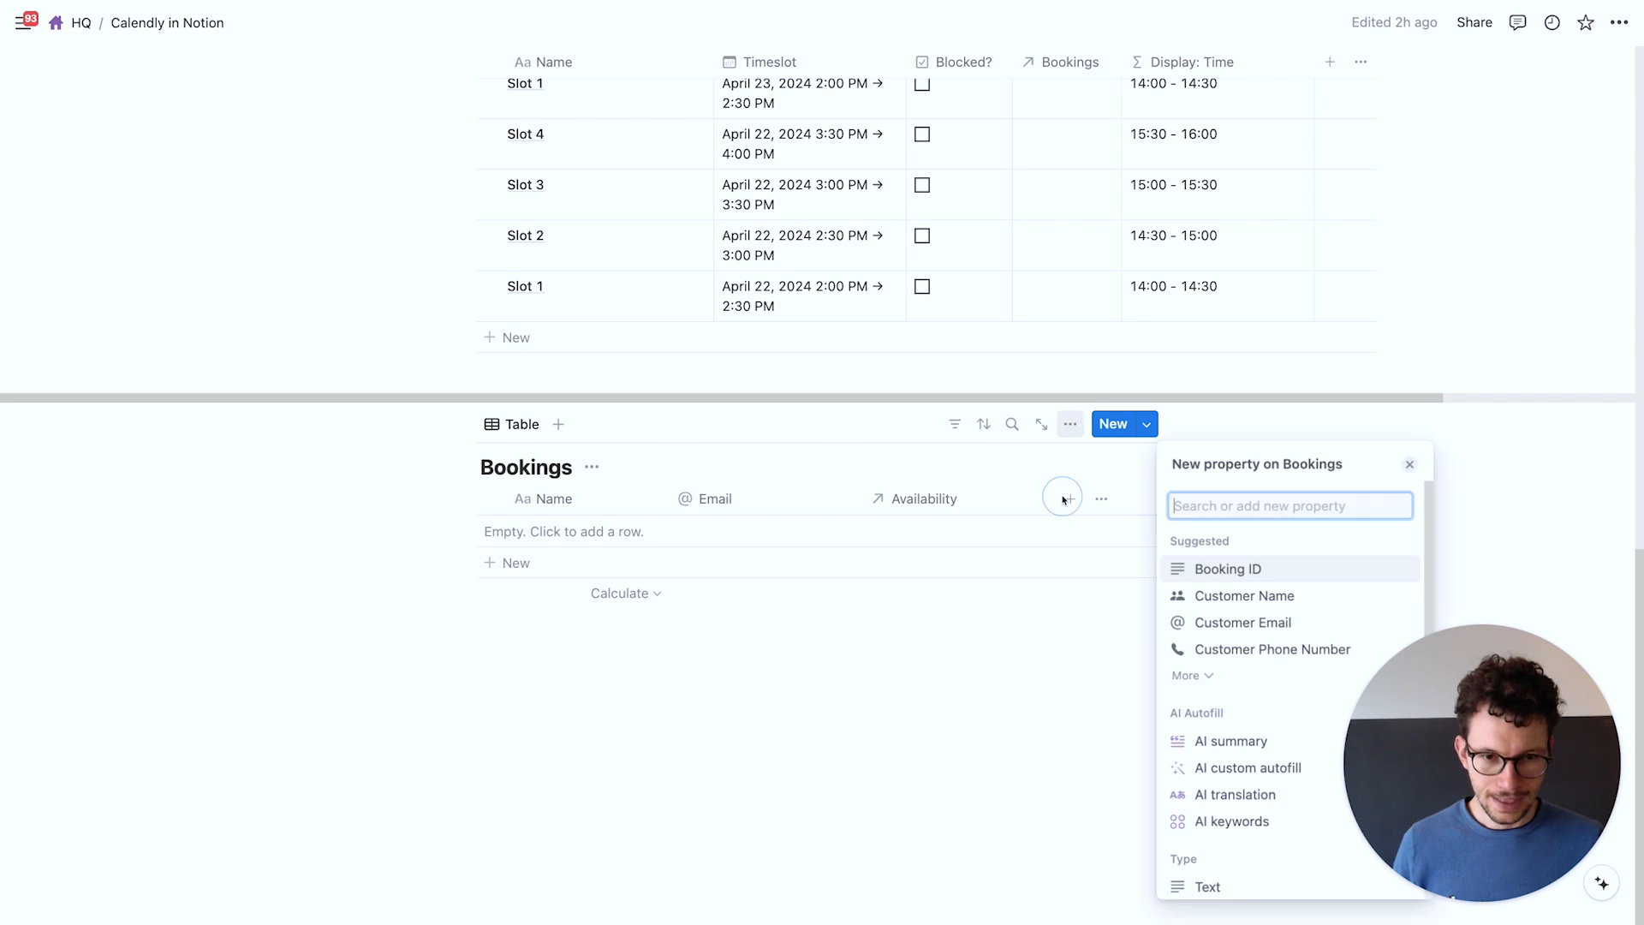
click(1188, 883)
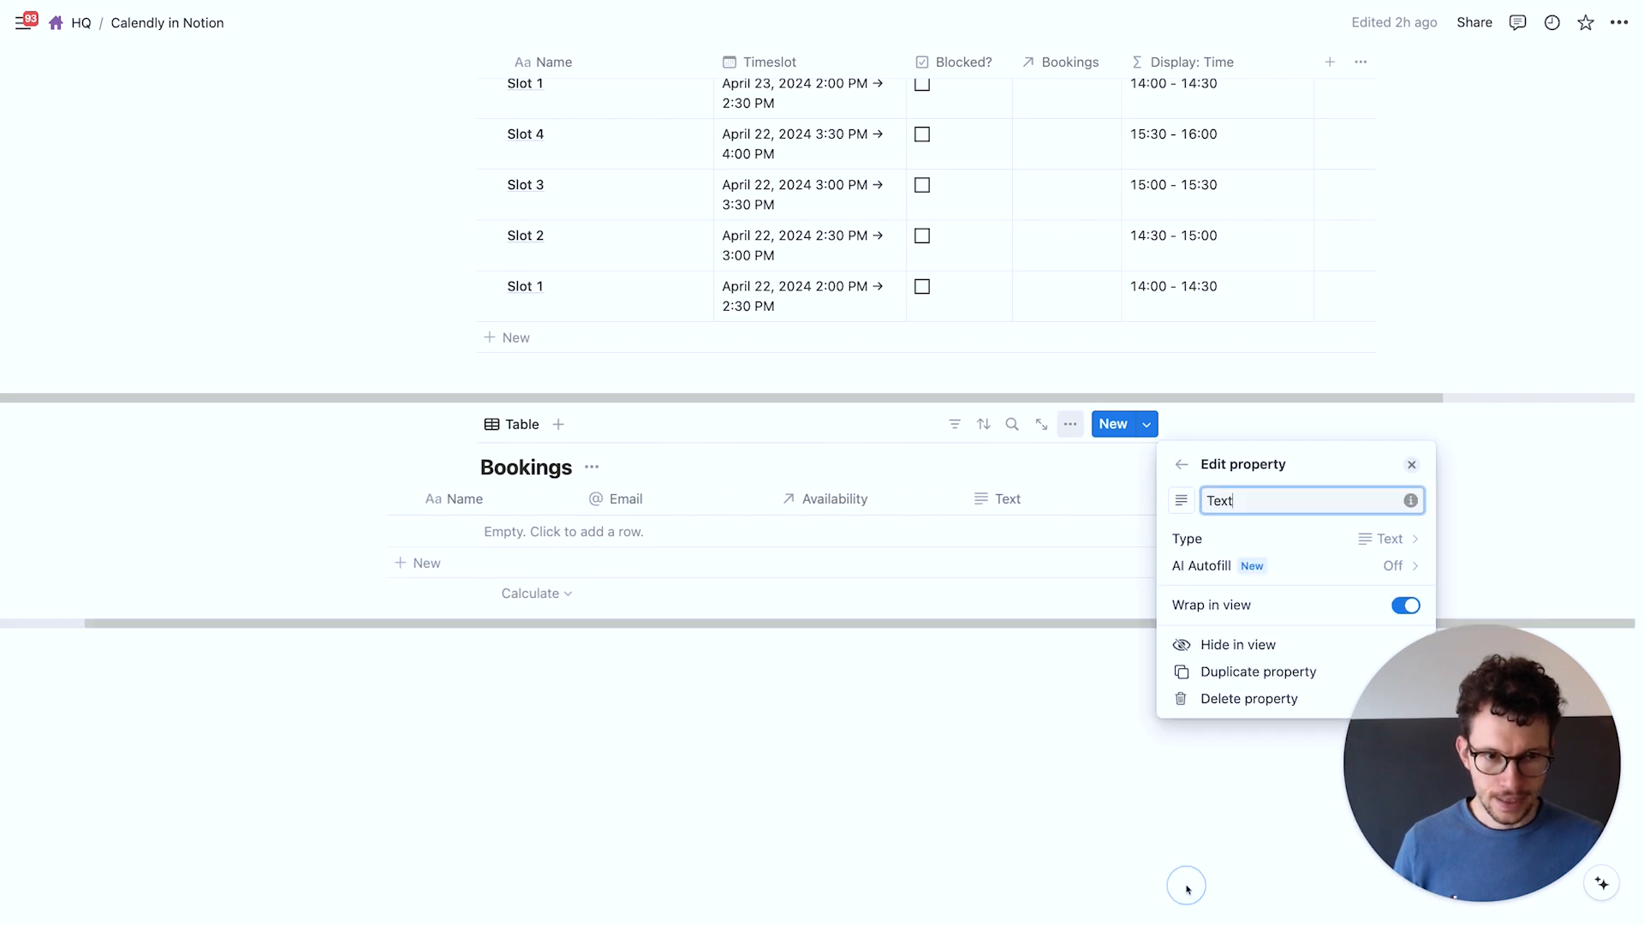
key(super+a)
text(Time S)
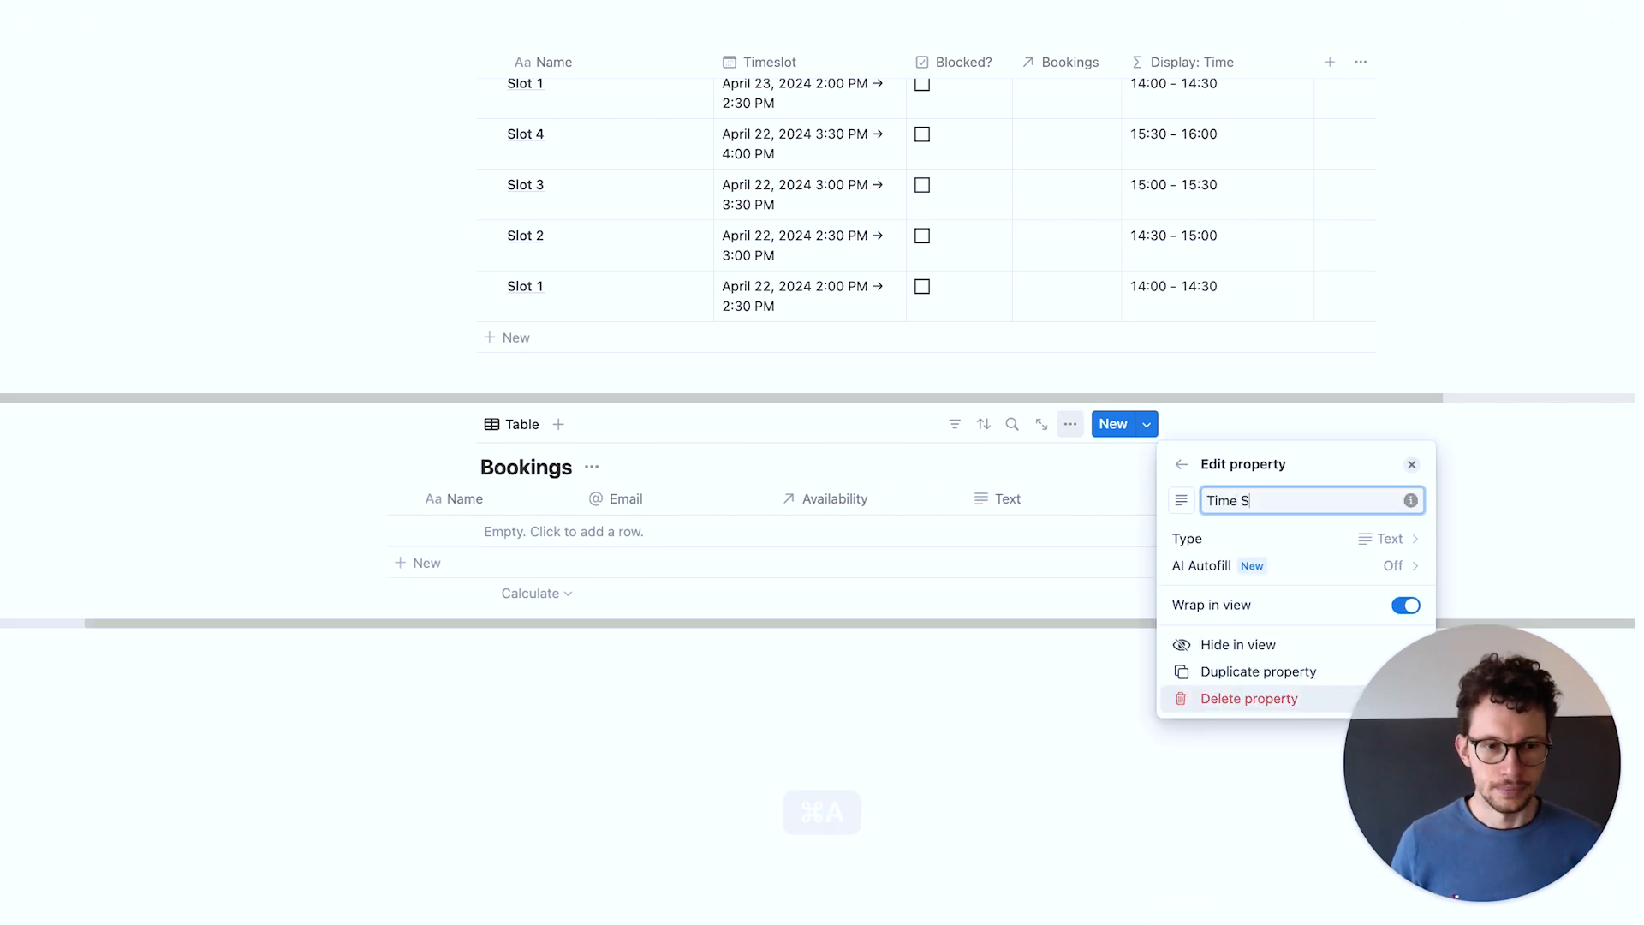
key(super+a)
text(en)
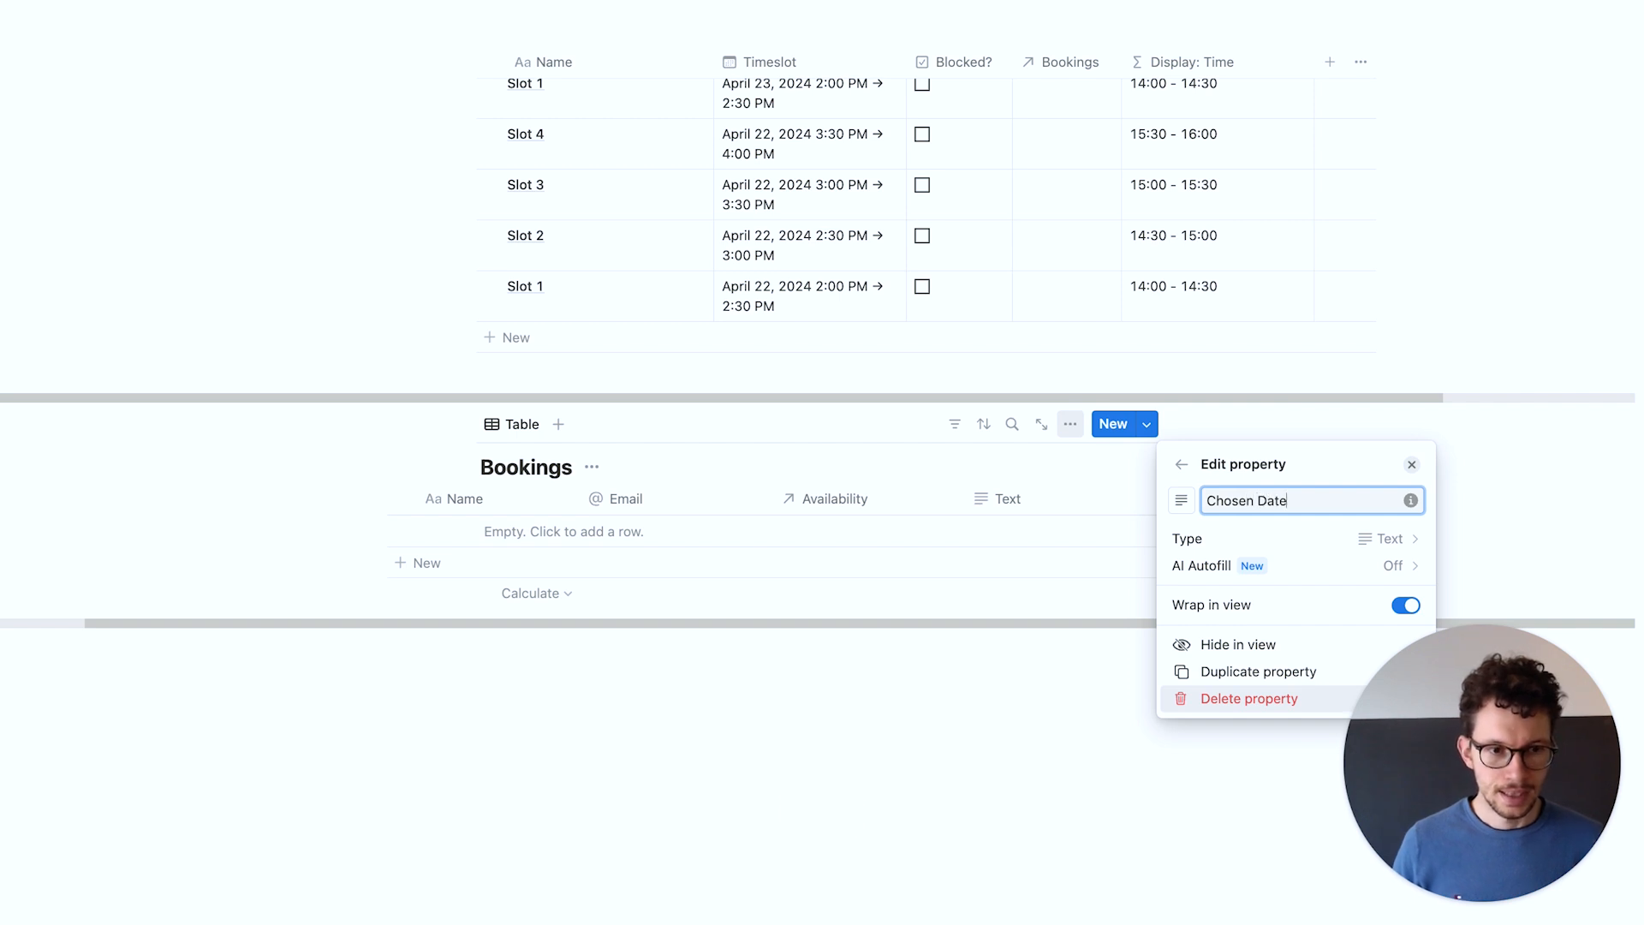
click(1303, 538)
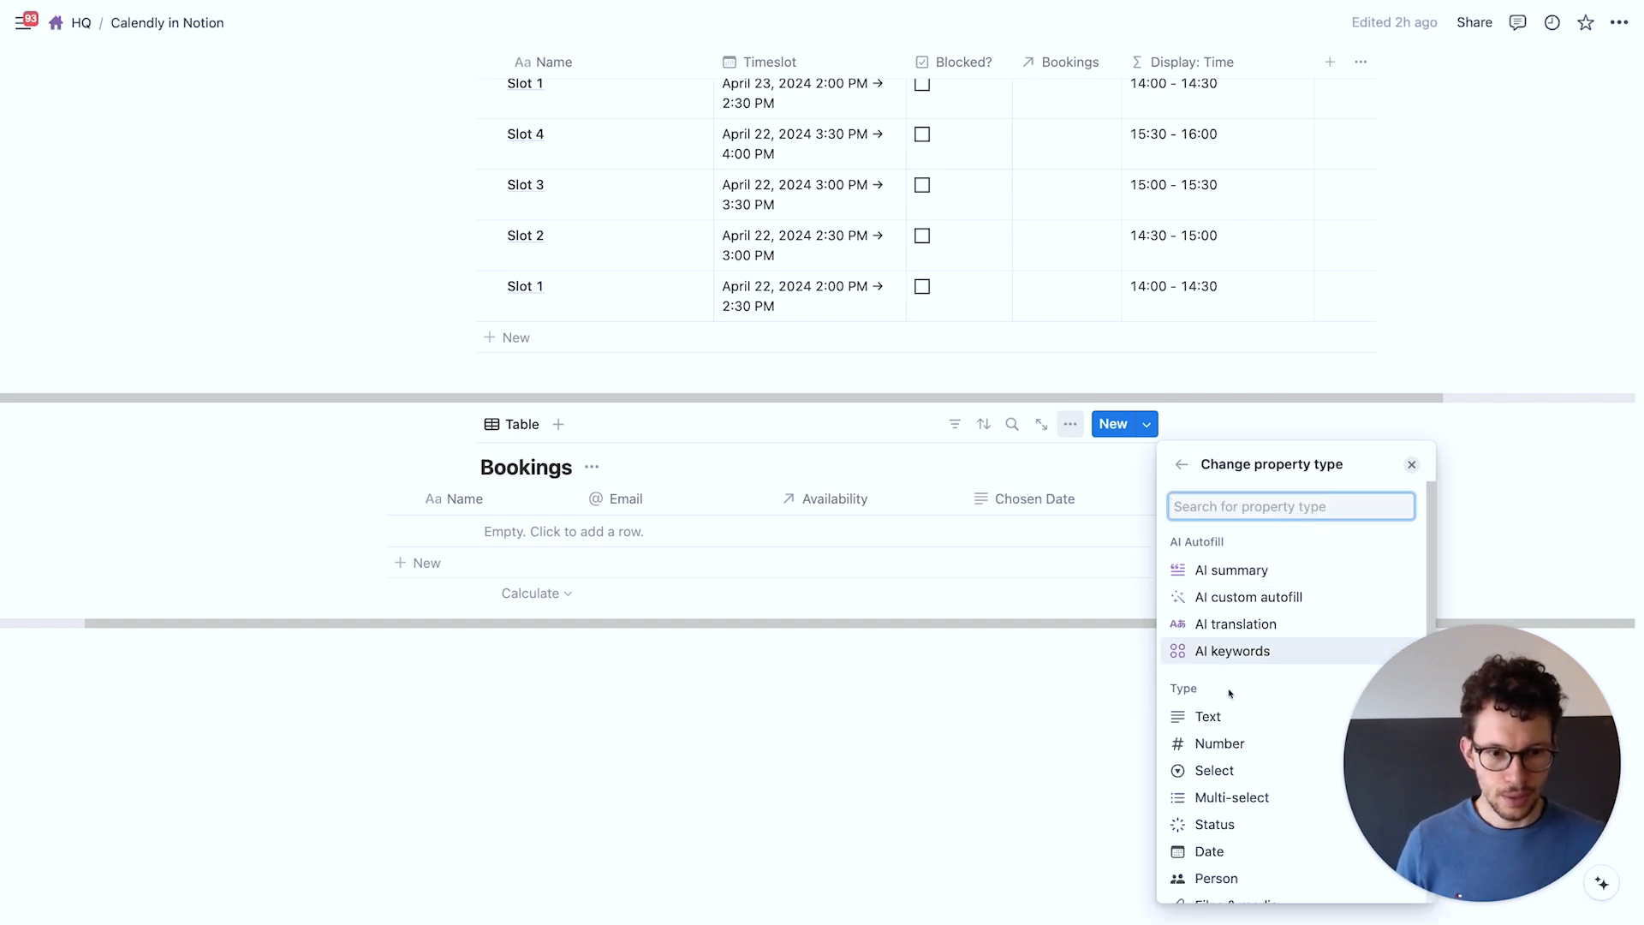
click(1203, 850)
click(1081, 749)
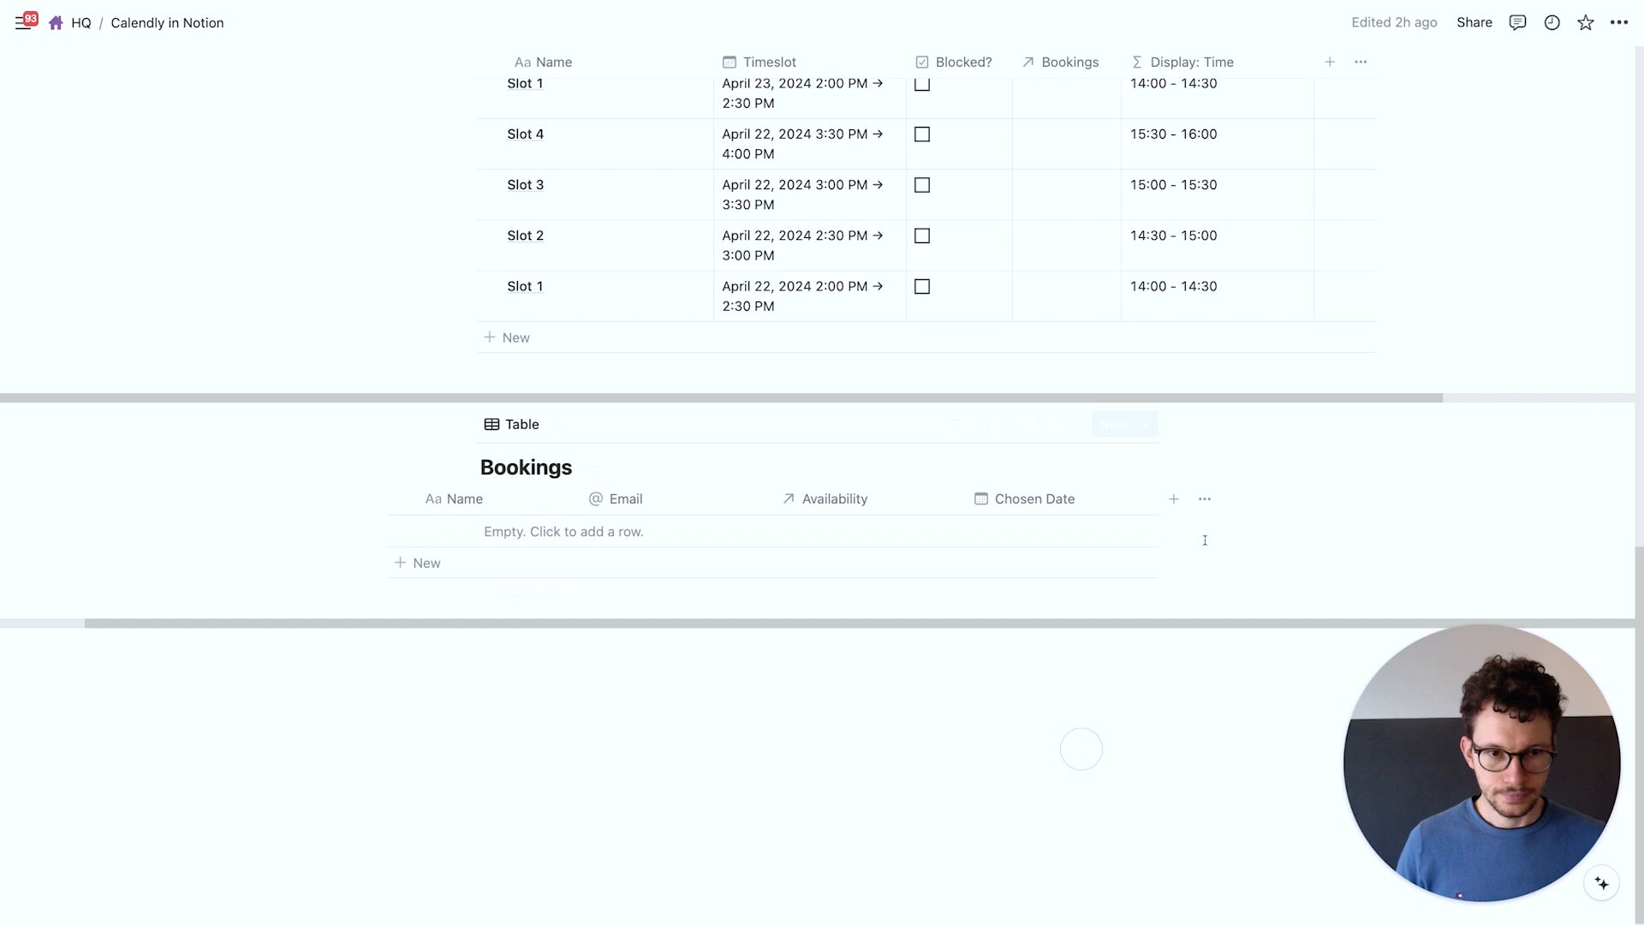
Add a Chosen Time text property to the Bookings table
click(1173, 500)
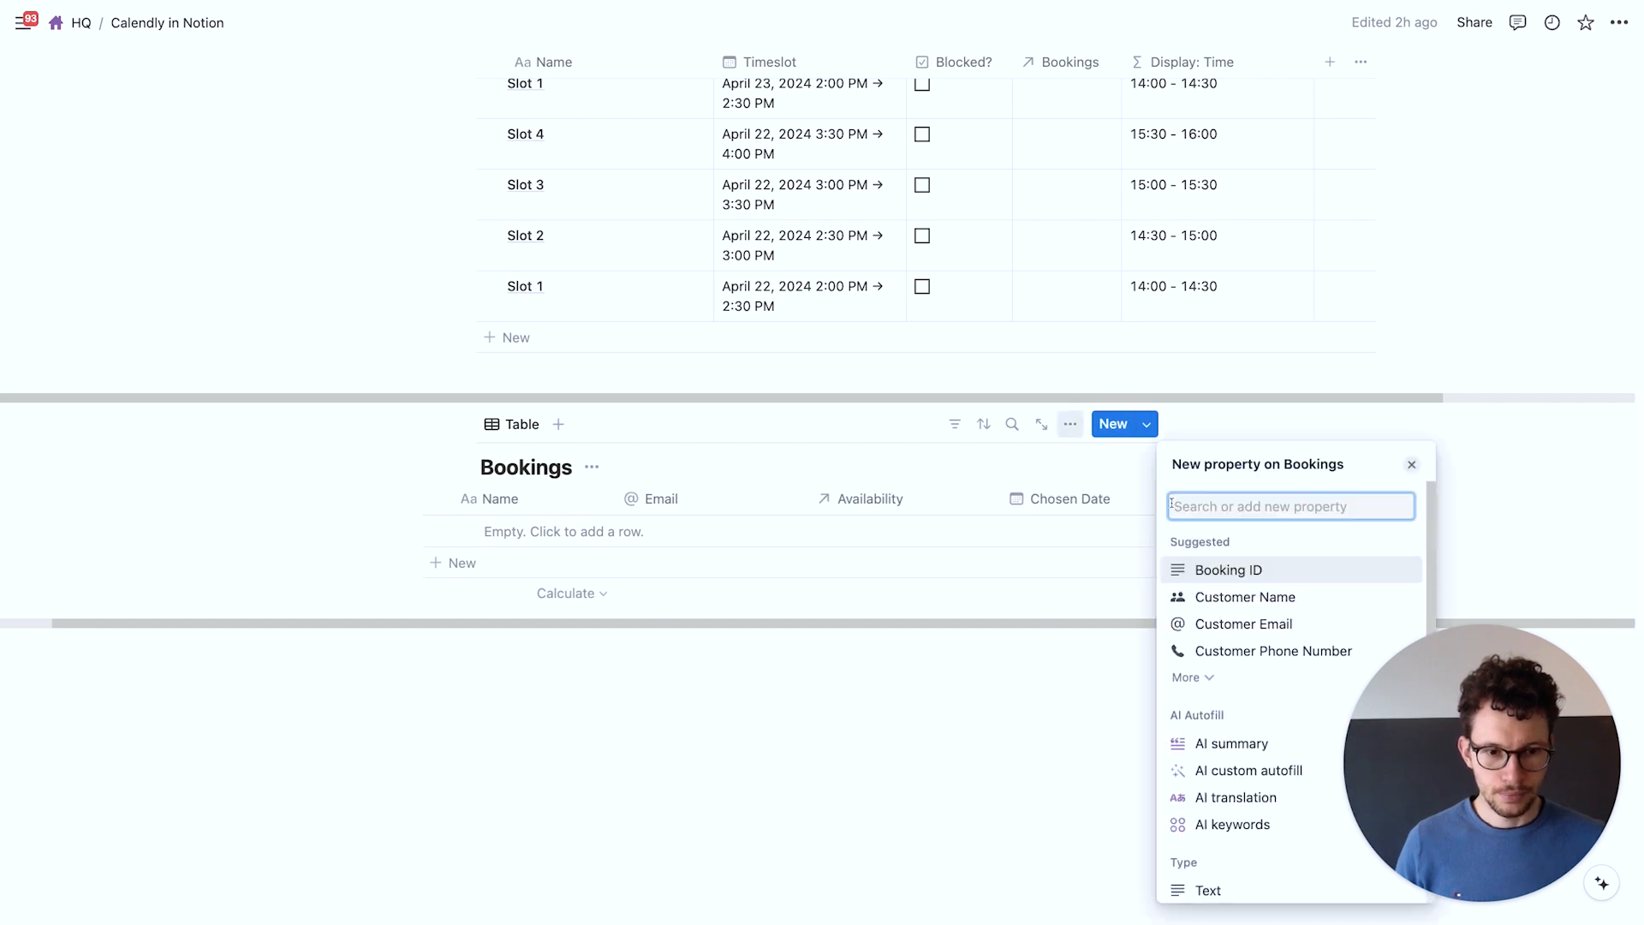
click(1186, 891)
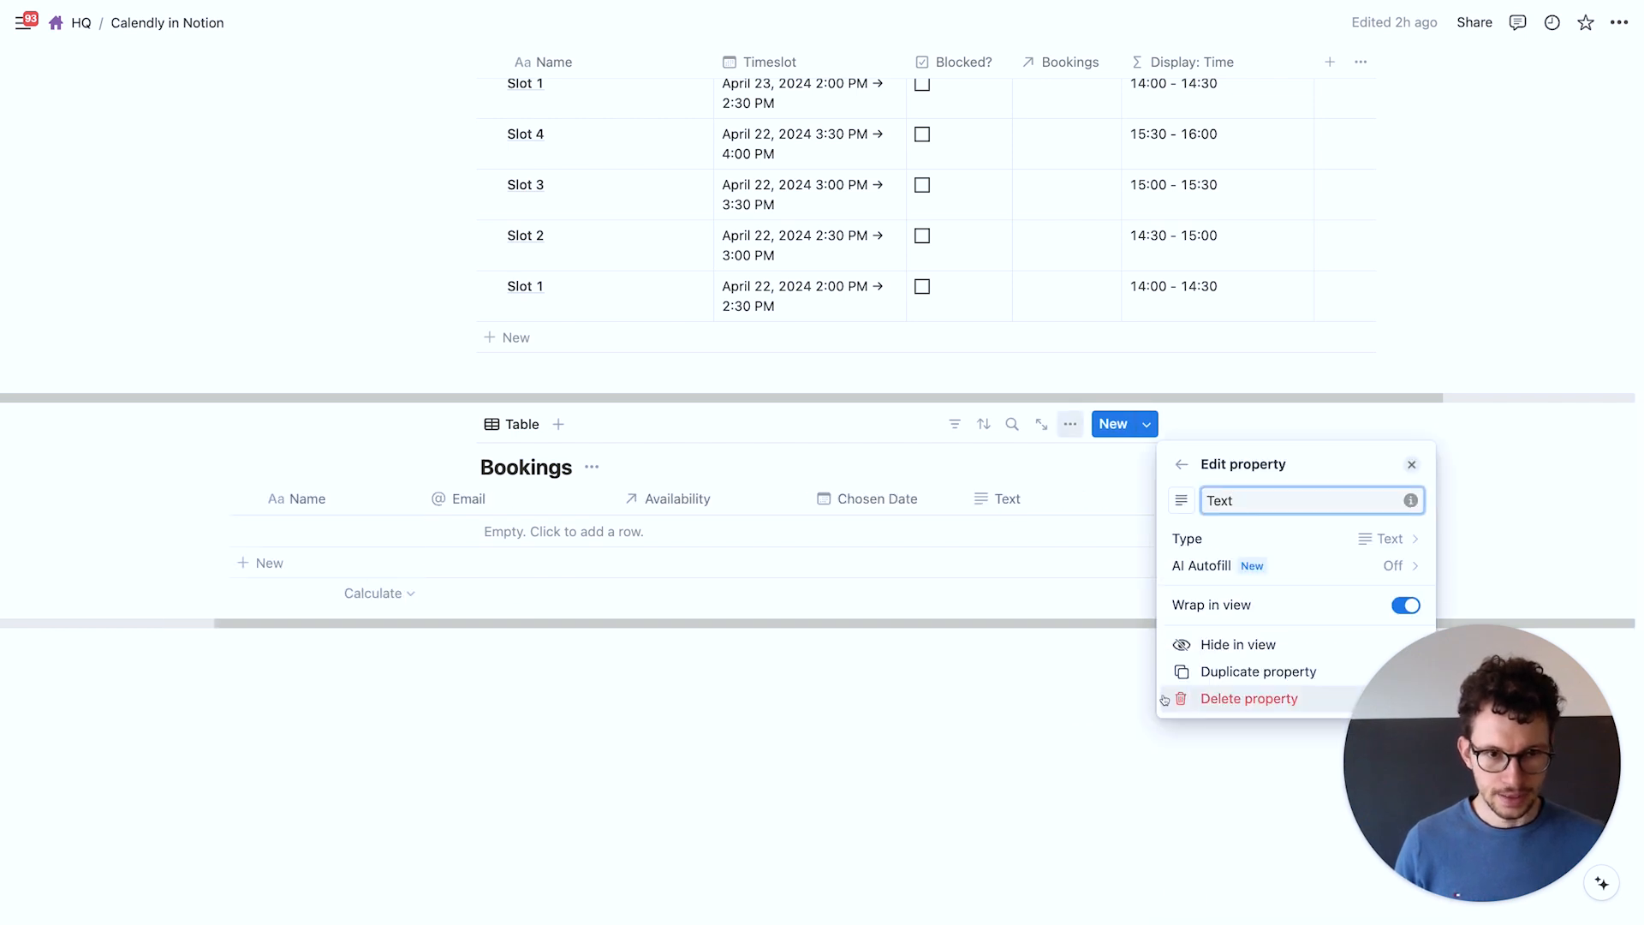
key(super+a)
text(Chosen Time)
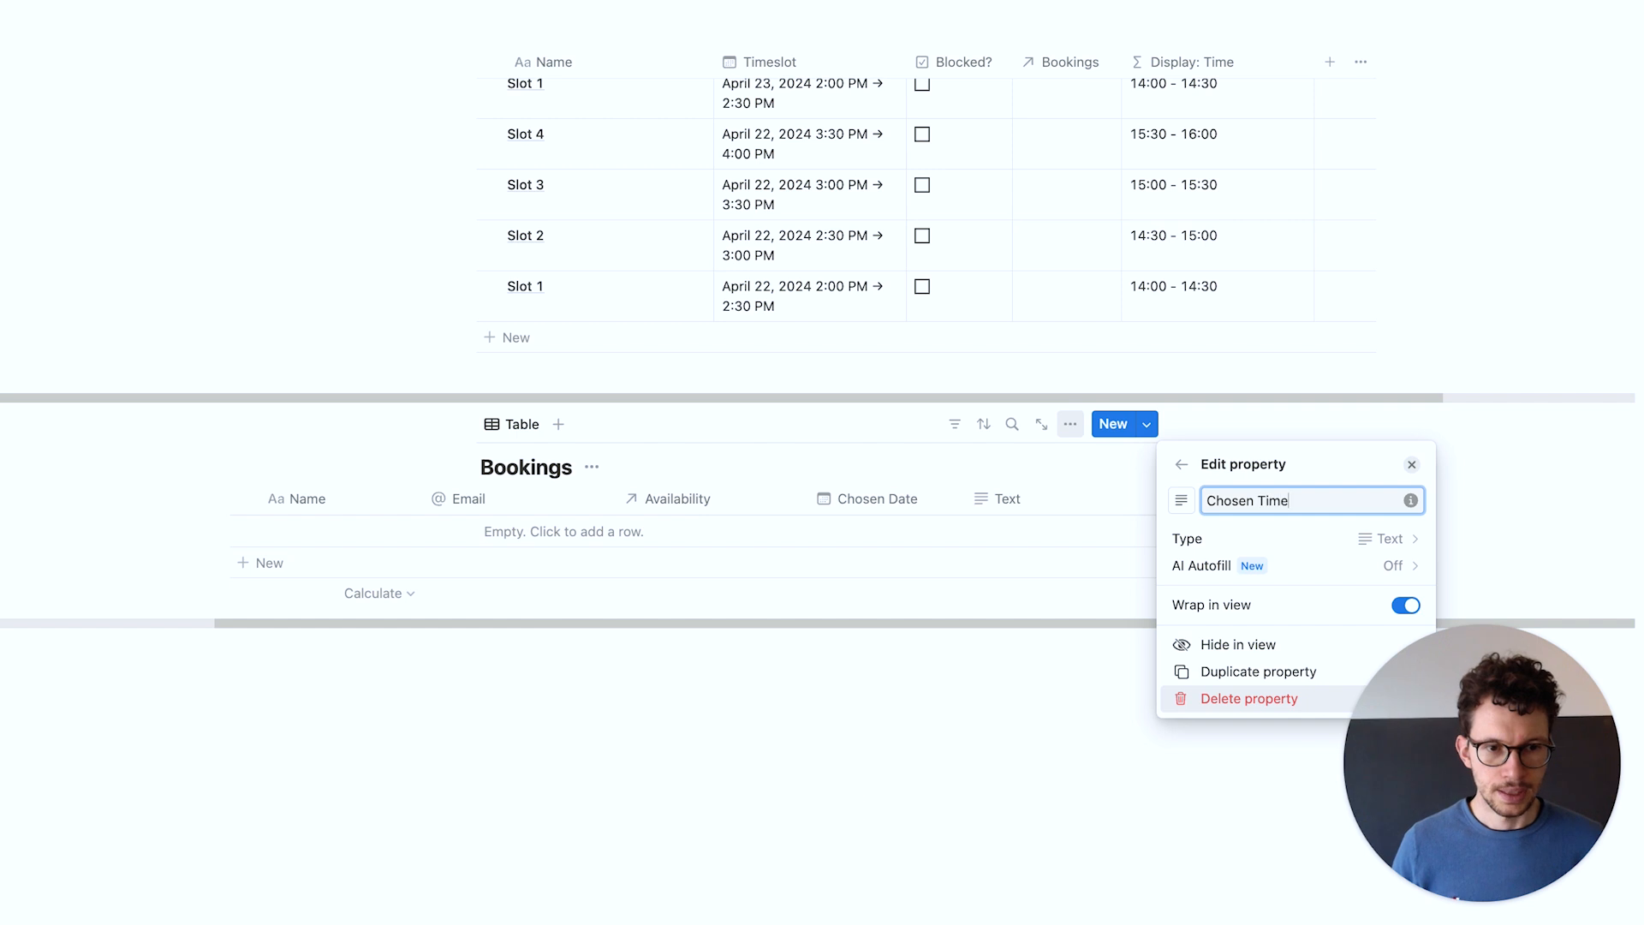
key(Return)
click(889, 654)
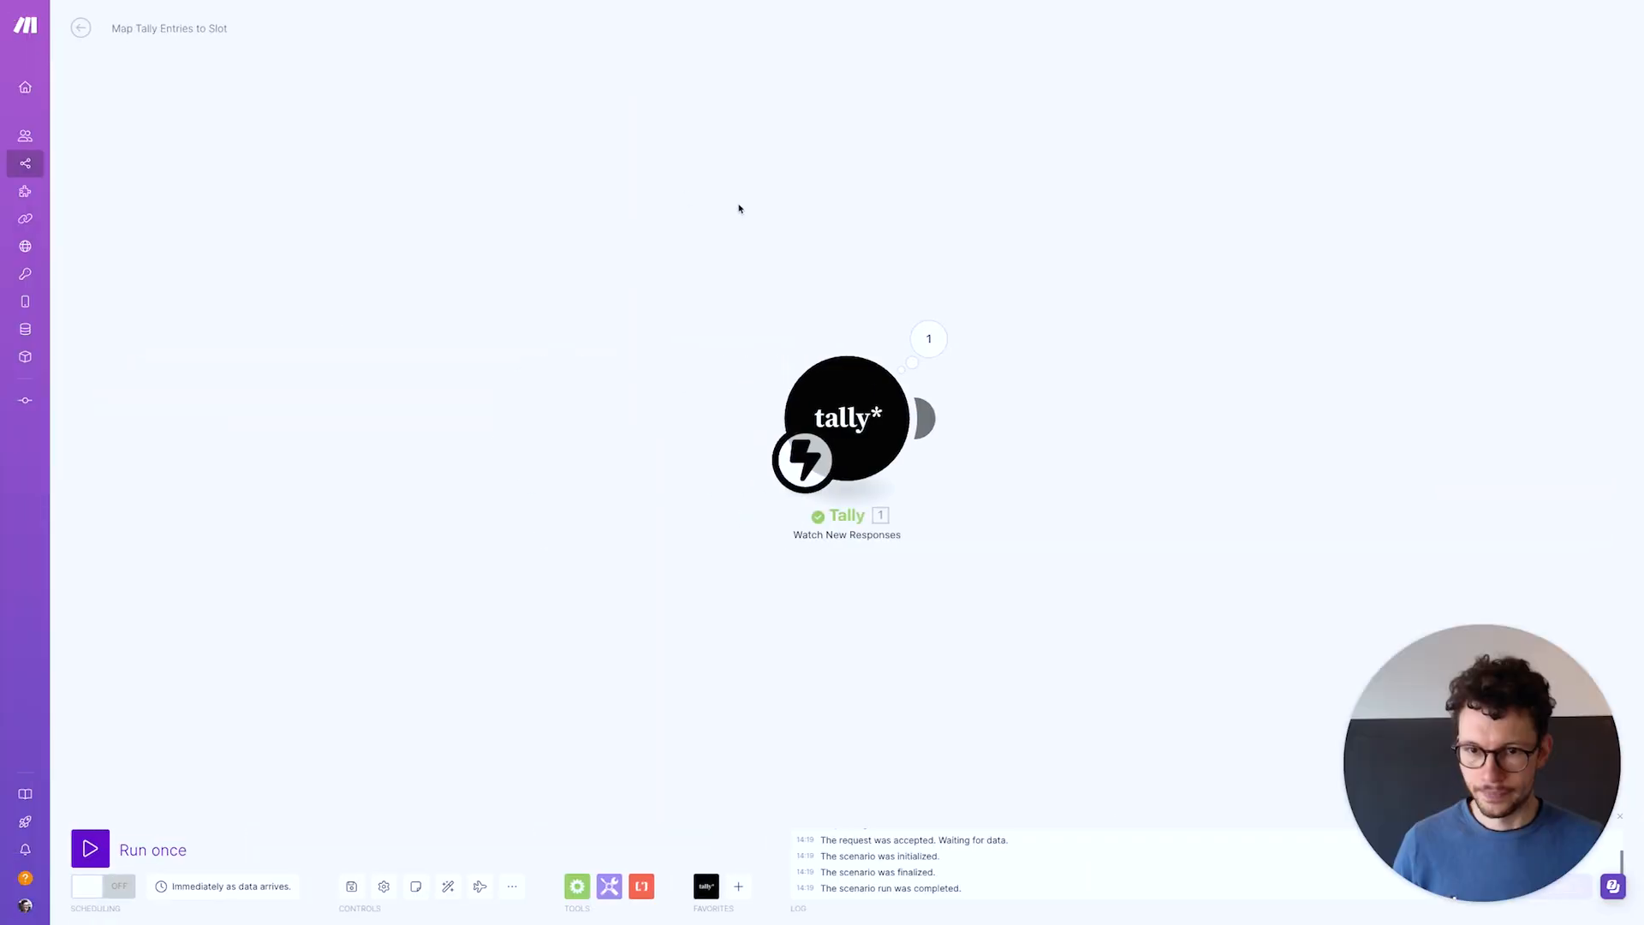
Add a Notion Create a Database Item module on the Sandbox connection, targeting the Bookings database
click(929, 418)
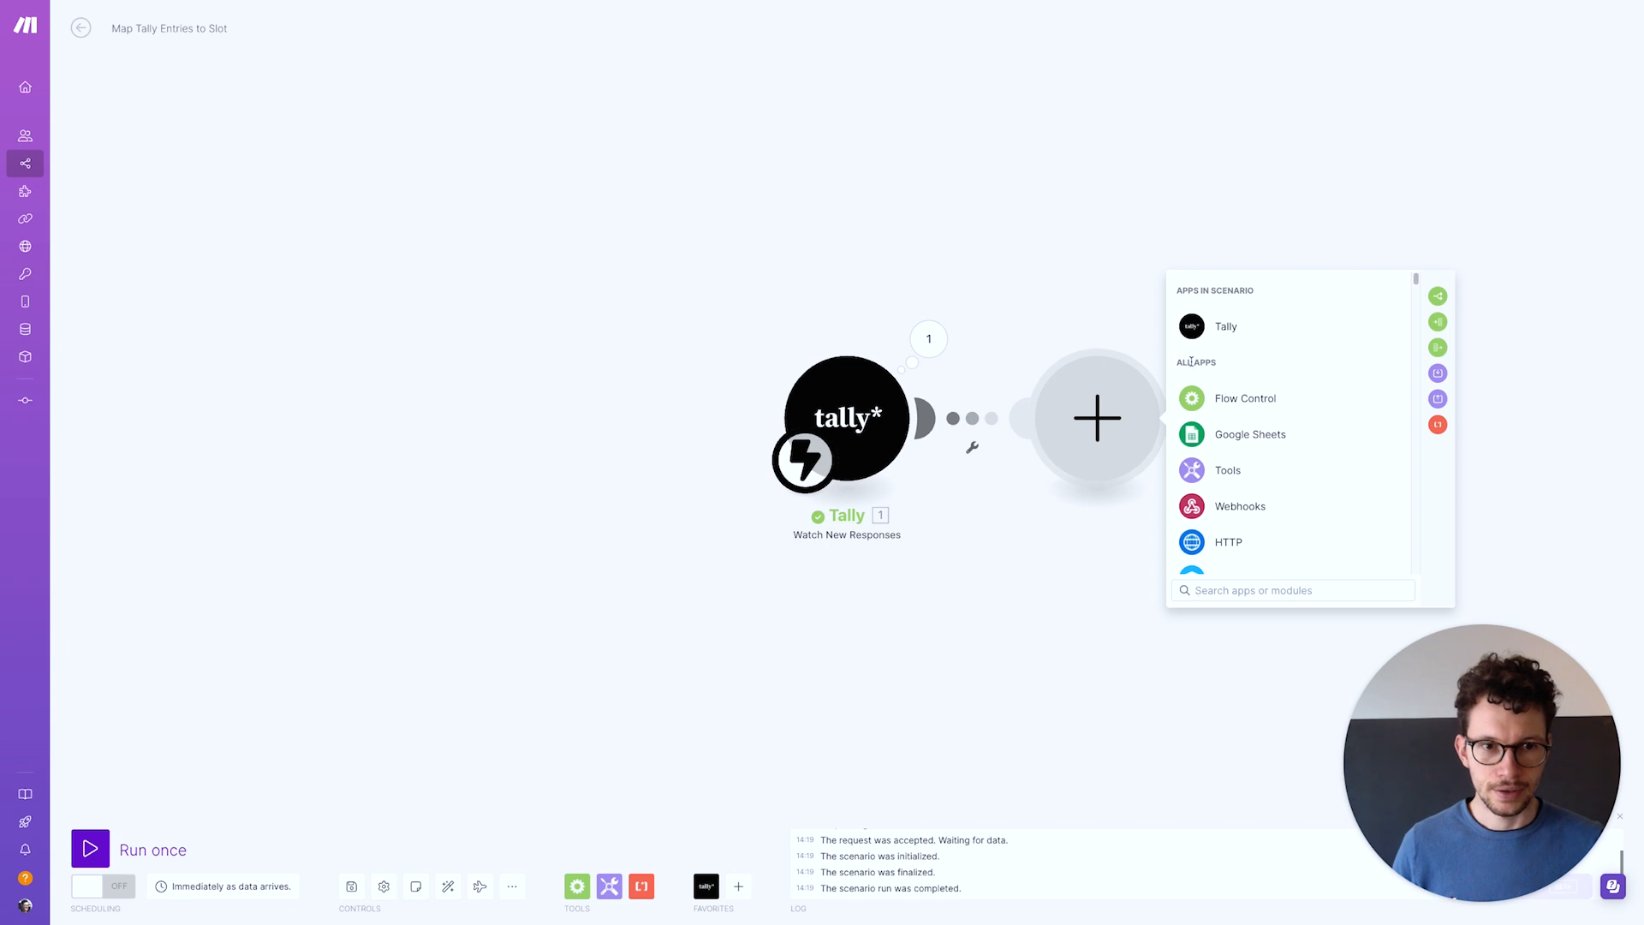
text(notion)
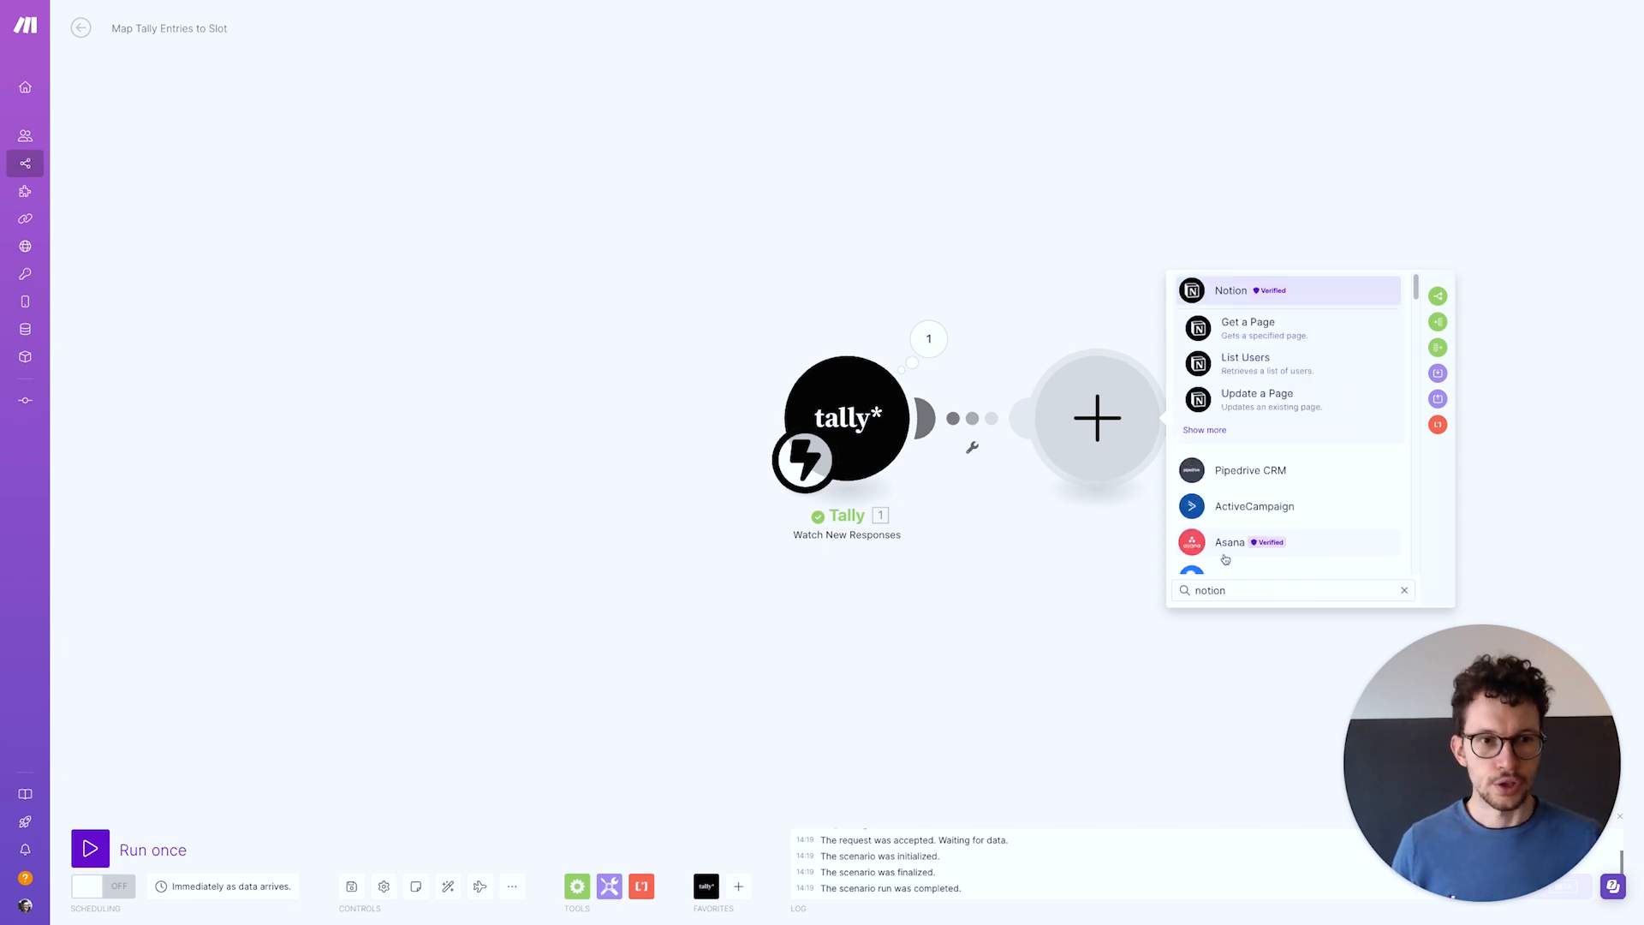
click(1218, 296)
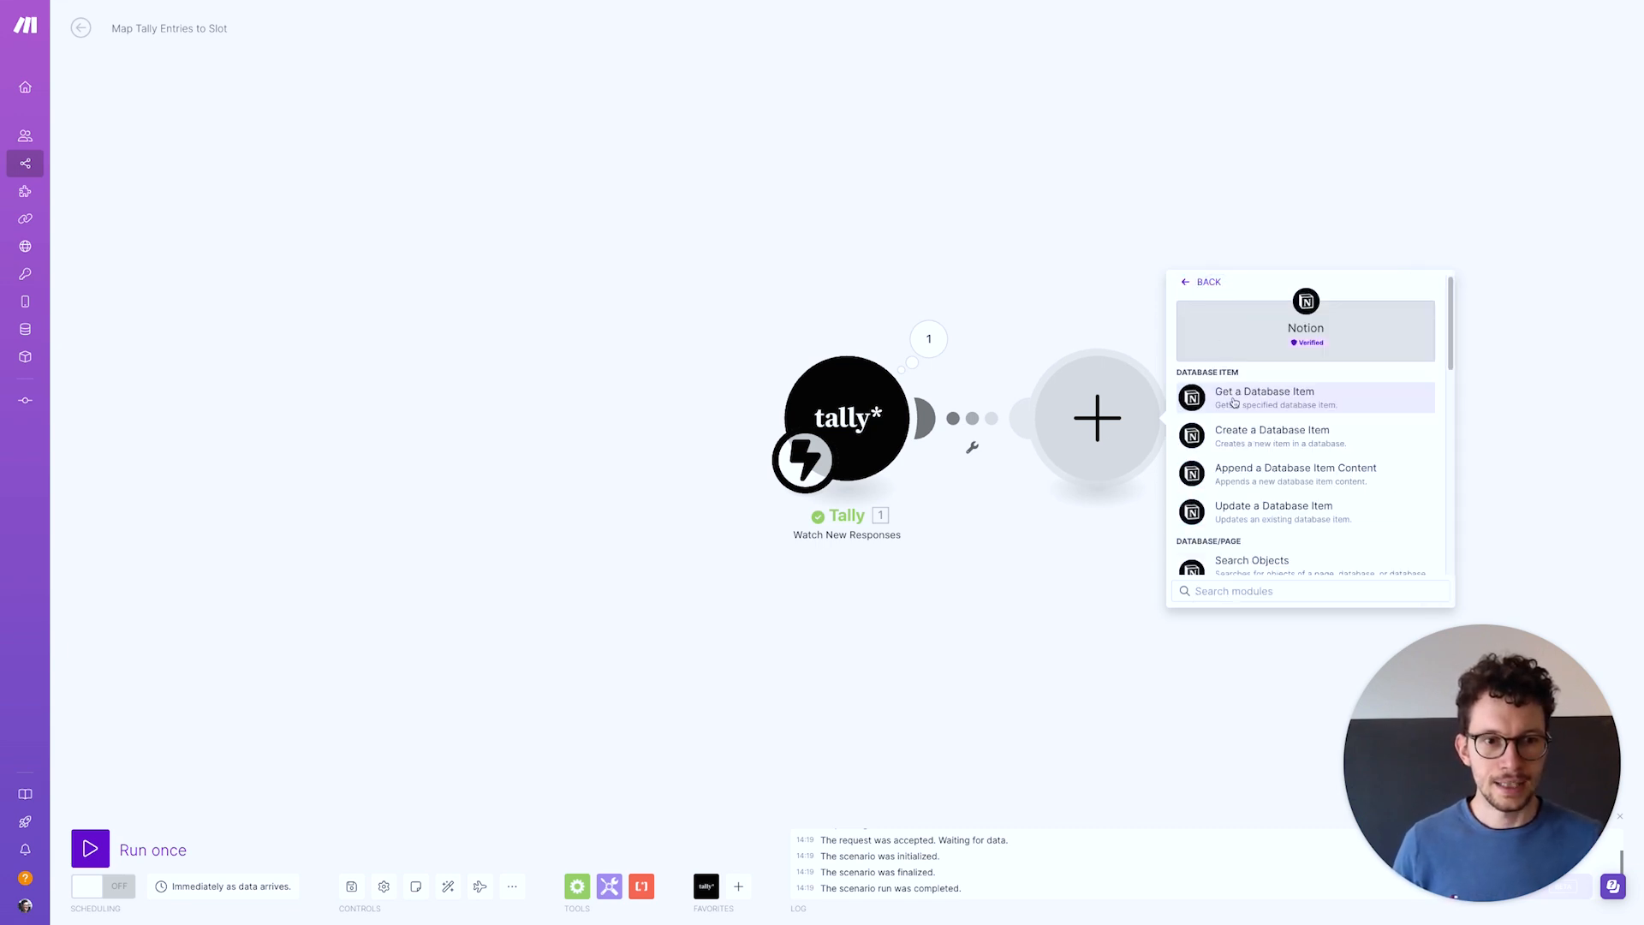
click(1248, 434)
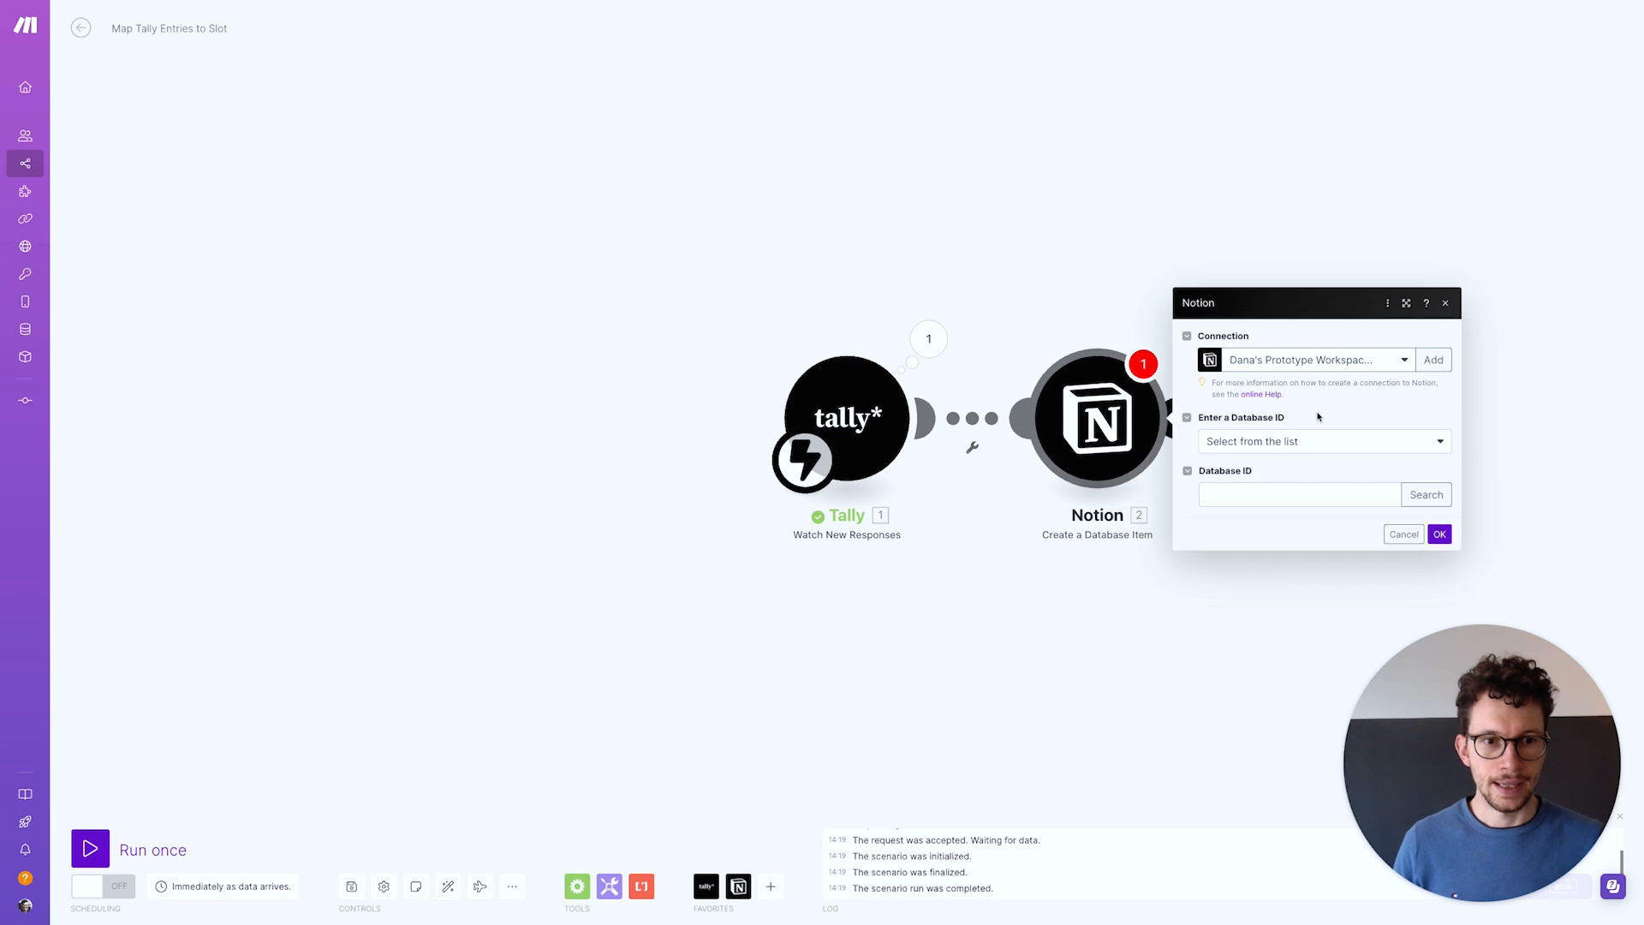
click(1332, 363)
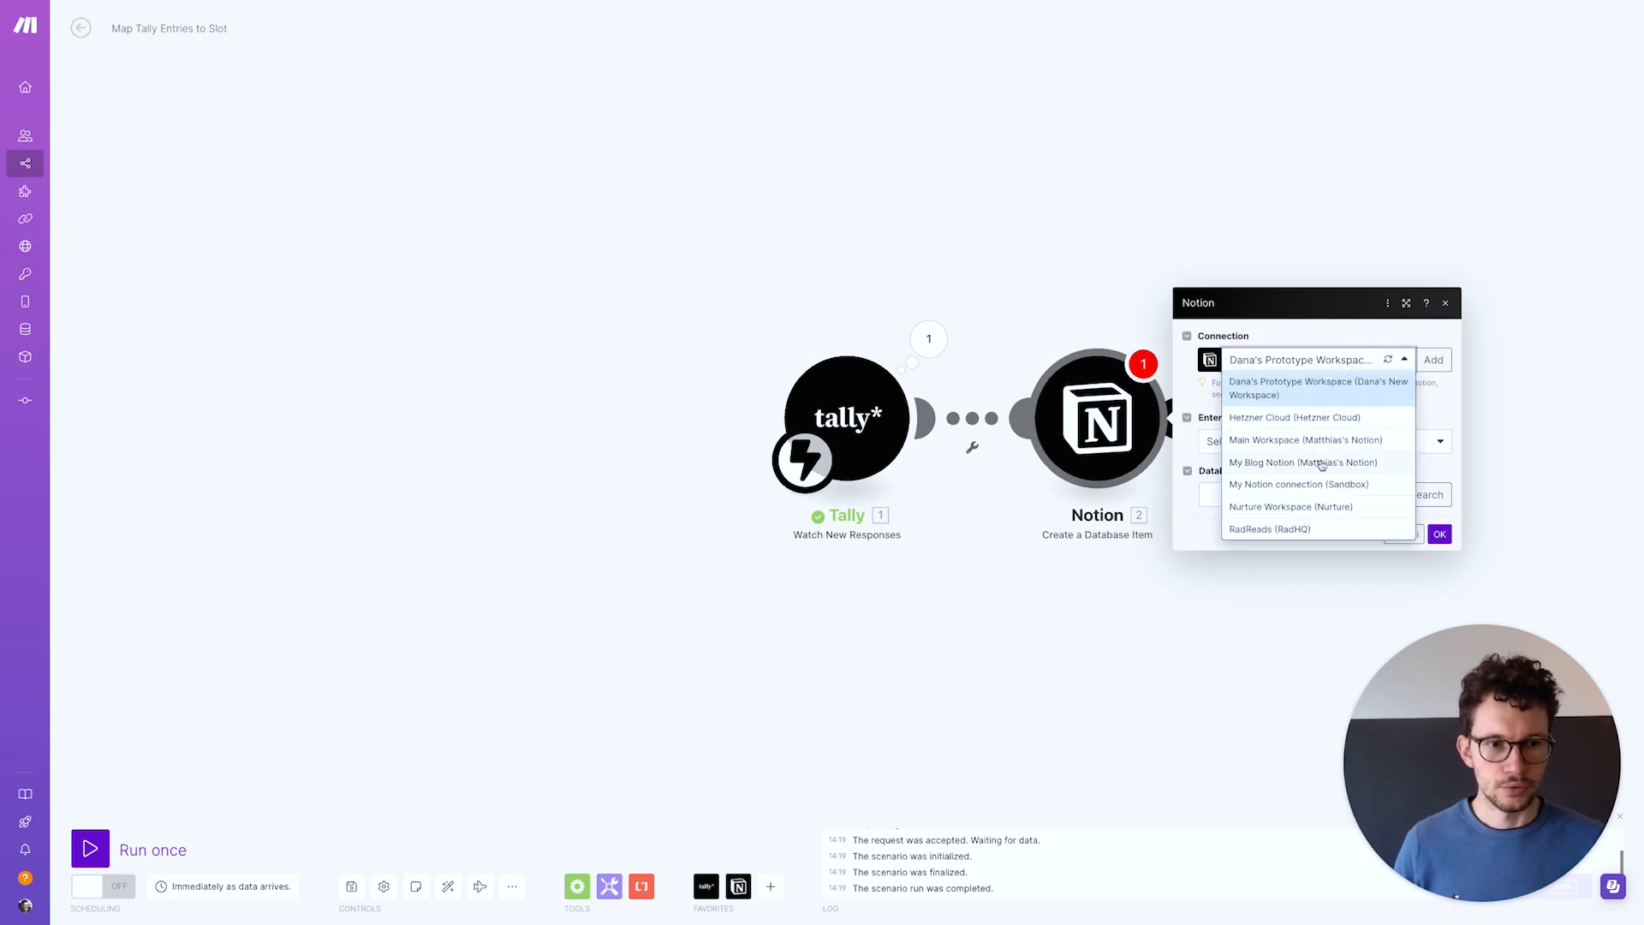
click(1304, 485)
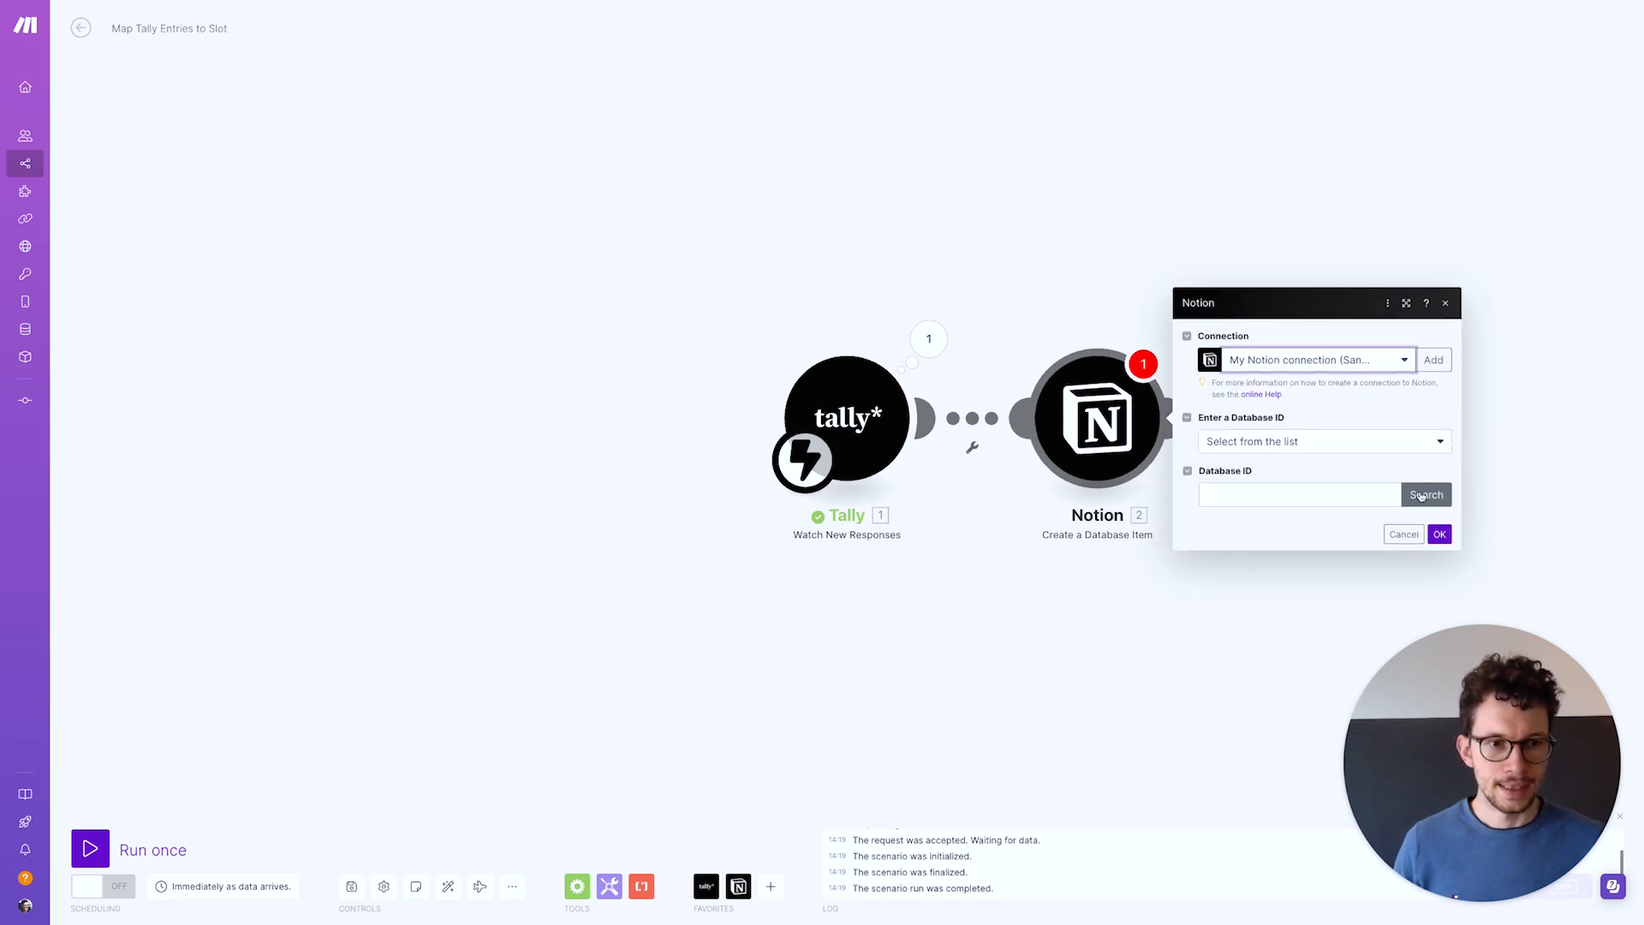
click(1426, 494)
click(1274, 501)
key(ctrl+Right)
key(ctrl+Left)
click(1265, 496)
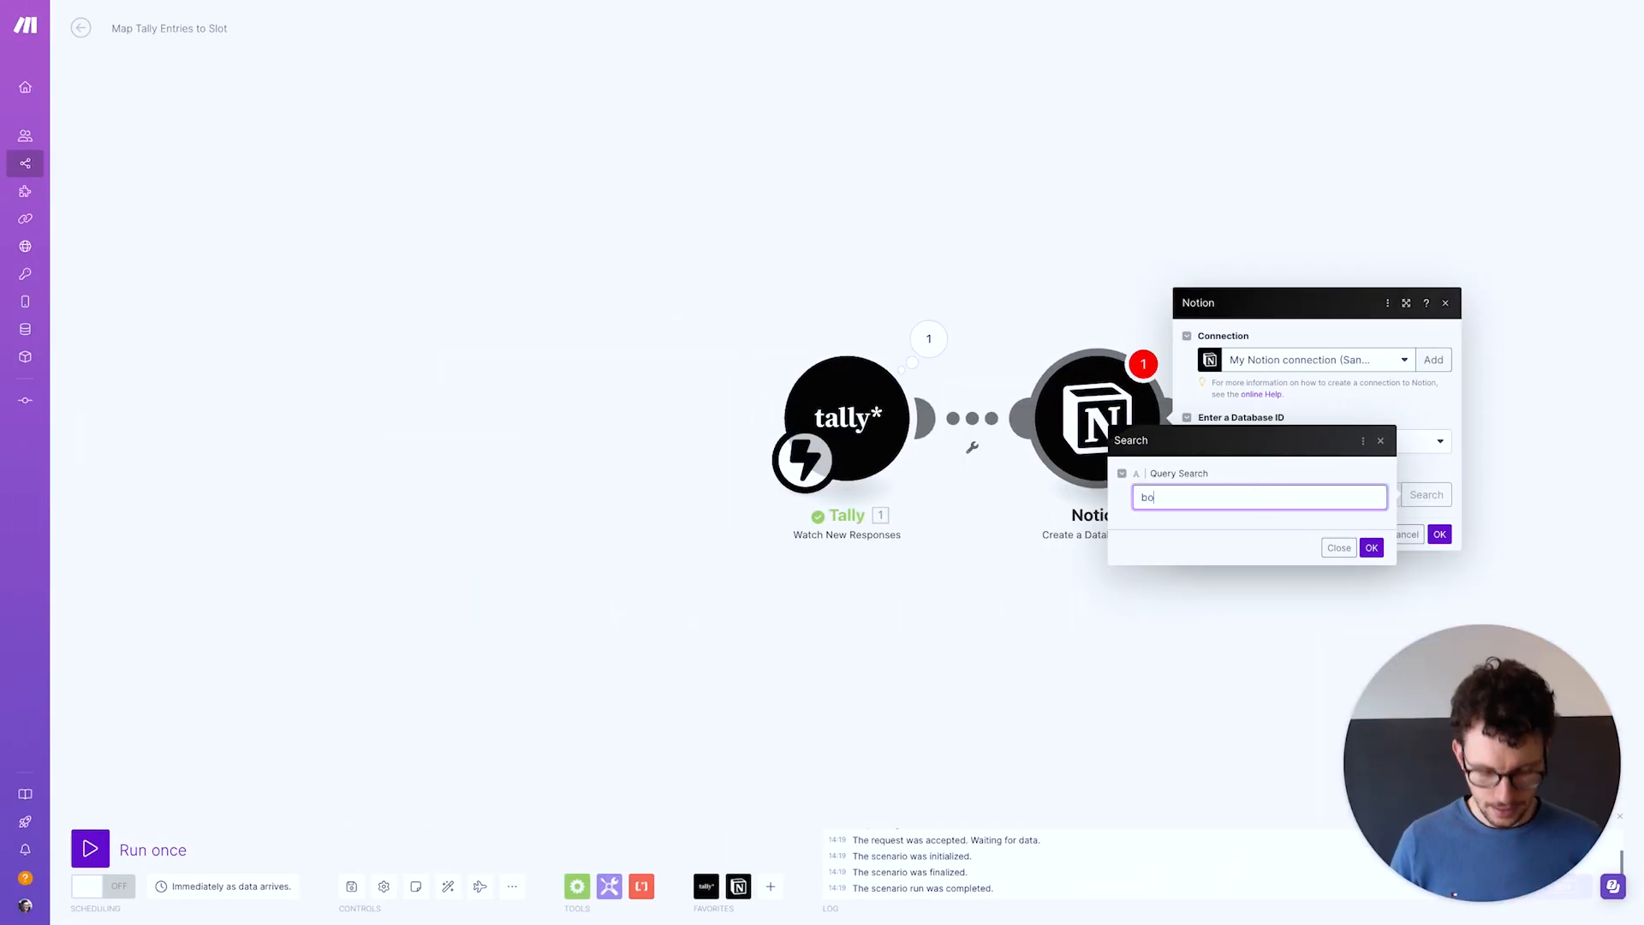
click(1371, 551)
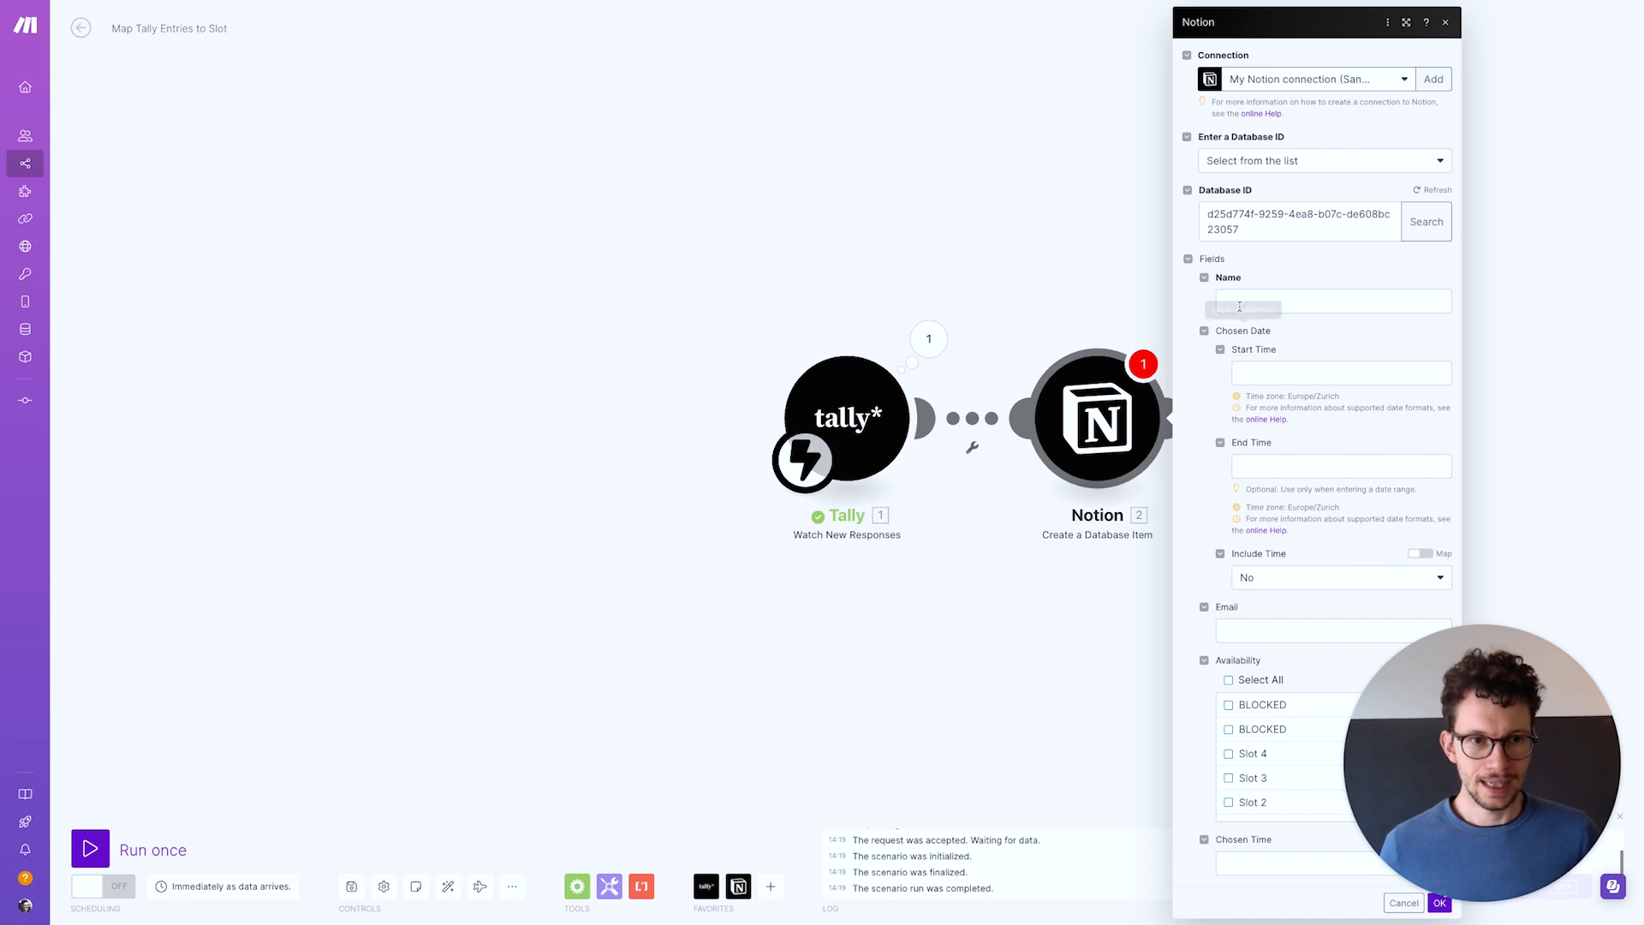
Map the Tally name answer into Name and the chosen day into Chosen Date's Start Time
click(1238, 304)
click(1041, 418)
click(1310, 375)
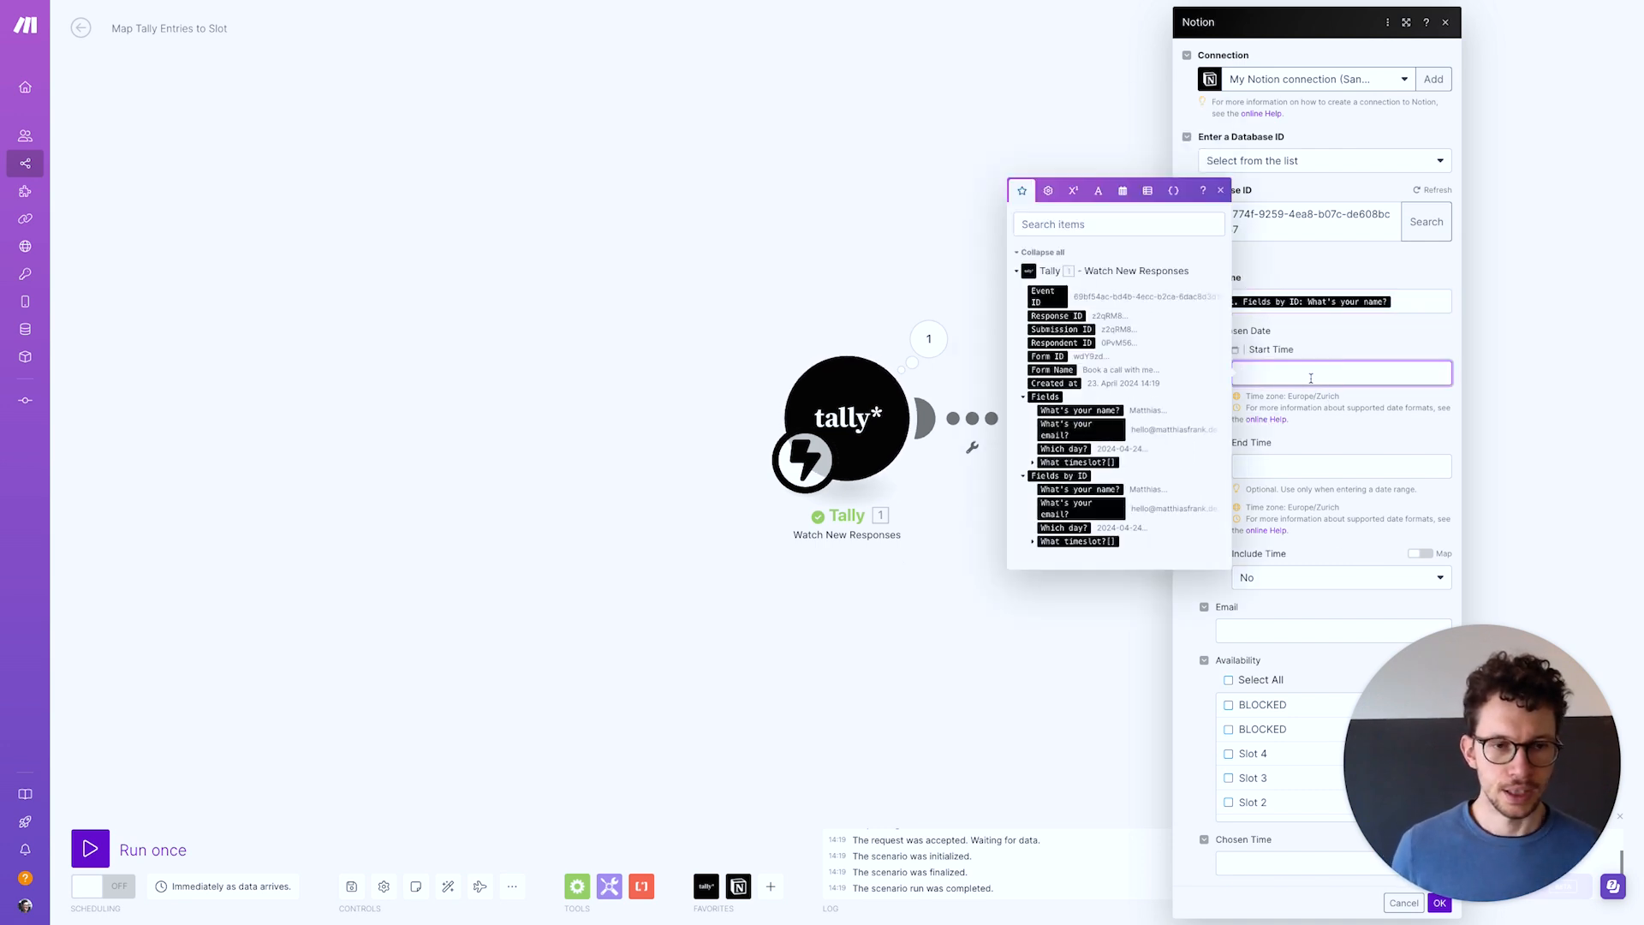
click(1063, 528)
click(1293, 439)
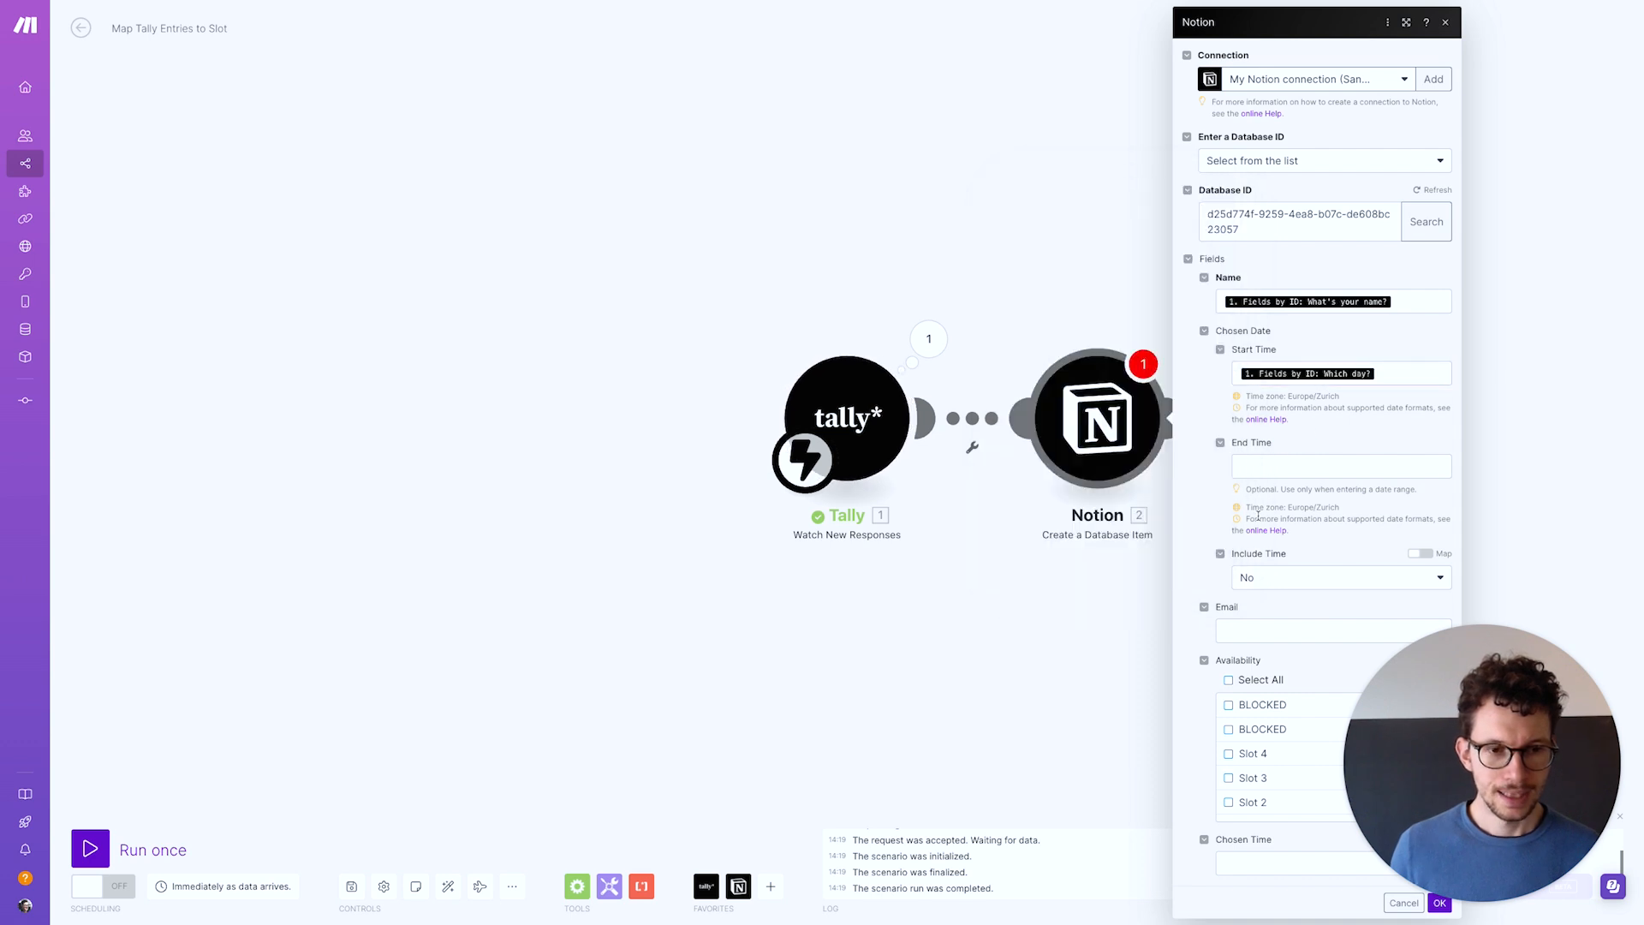
Map 'What's your email?' to Email and timeslot item [1] to Chosen Time, then confirm
click(1250, 627)
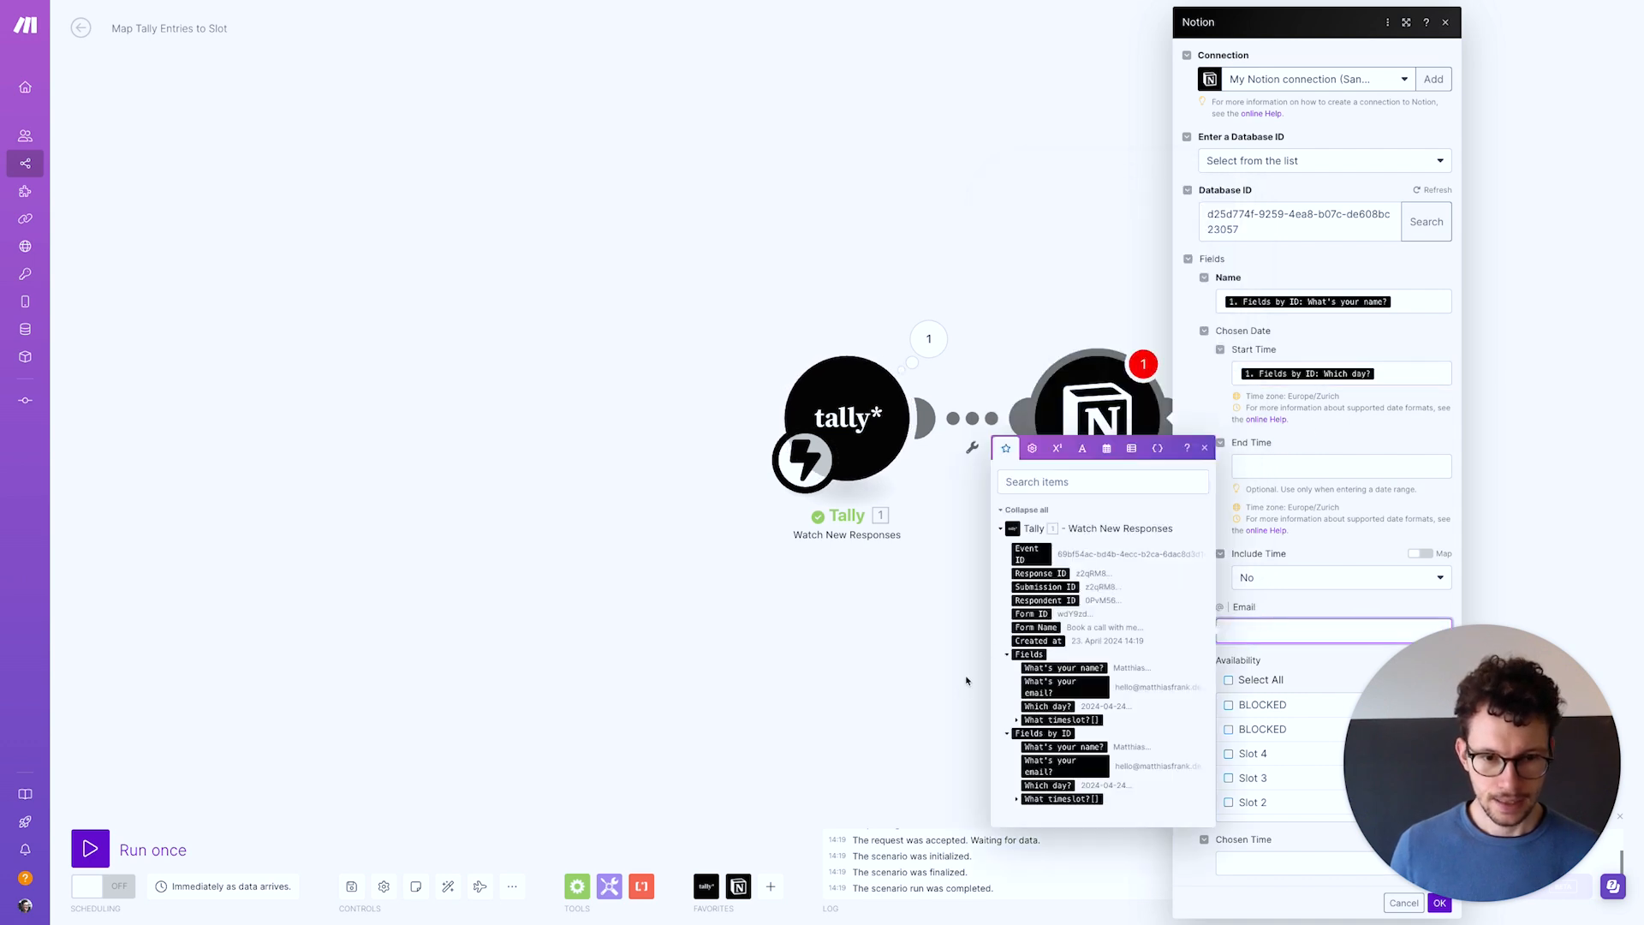
click(1046, 765)
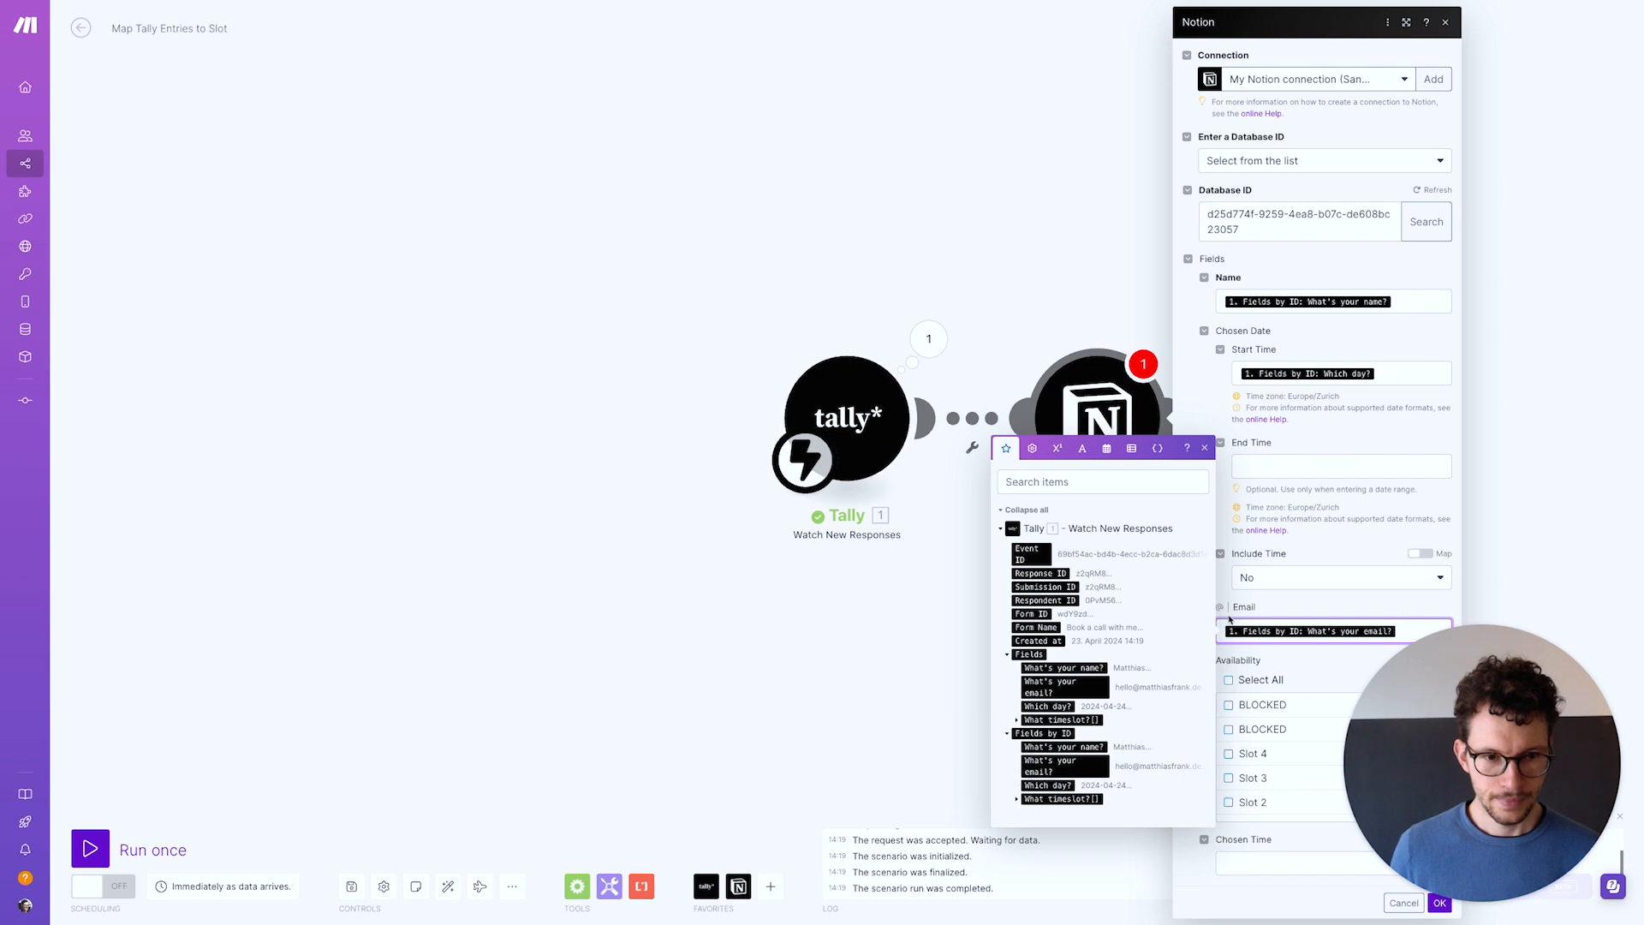
click(1220, 579)
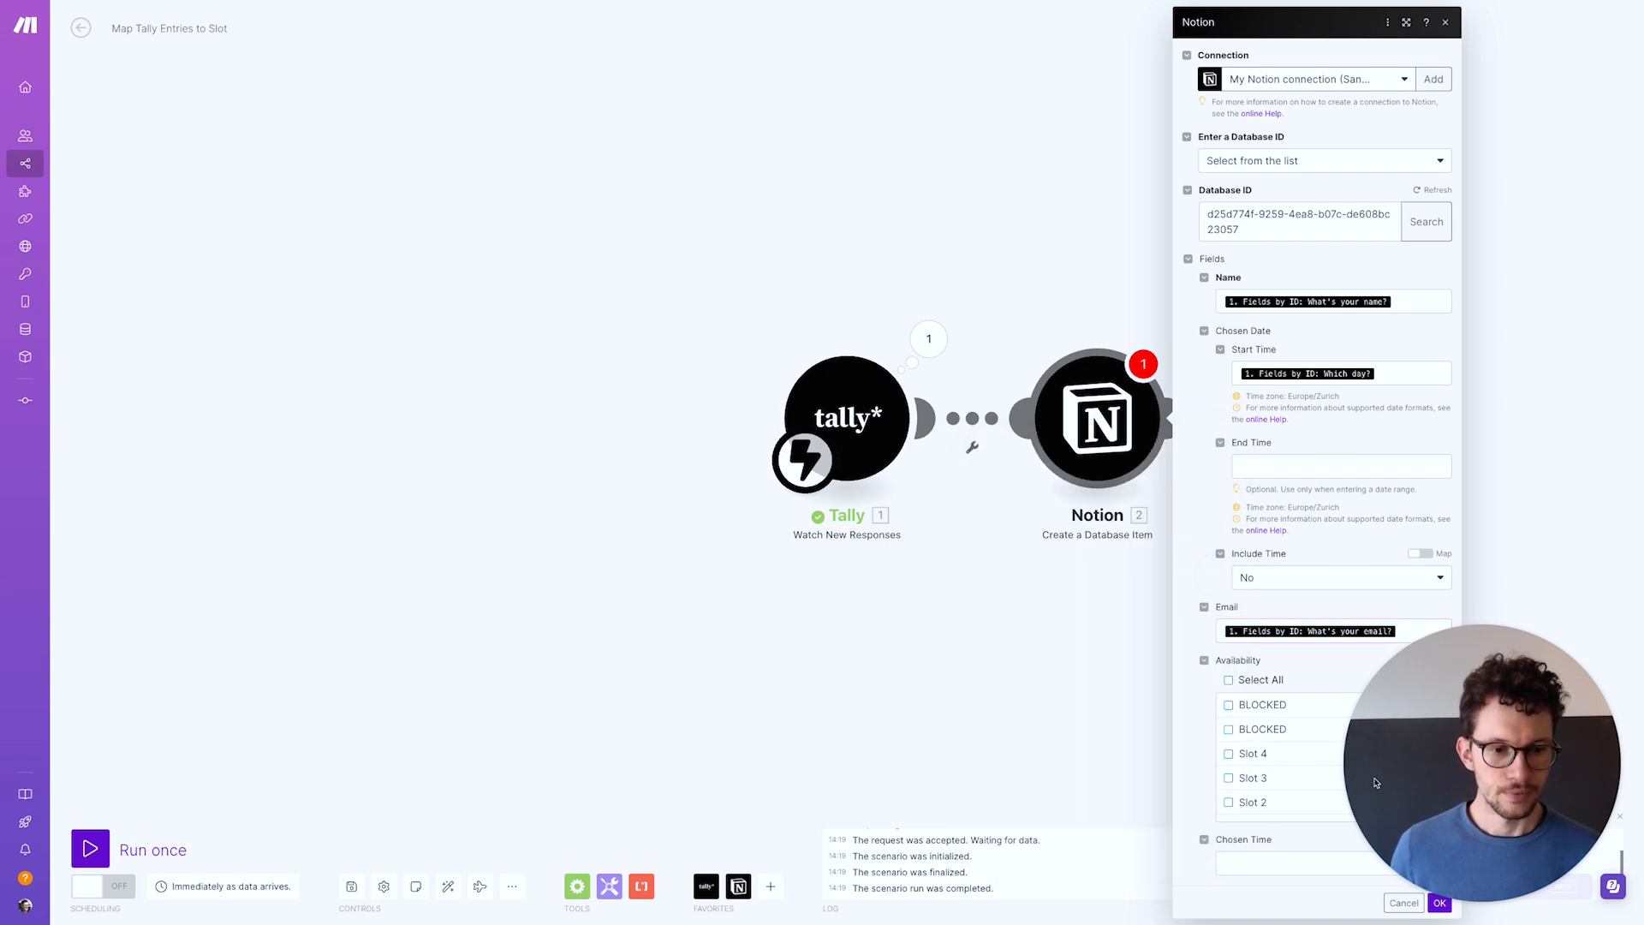
click(1289, 864)
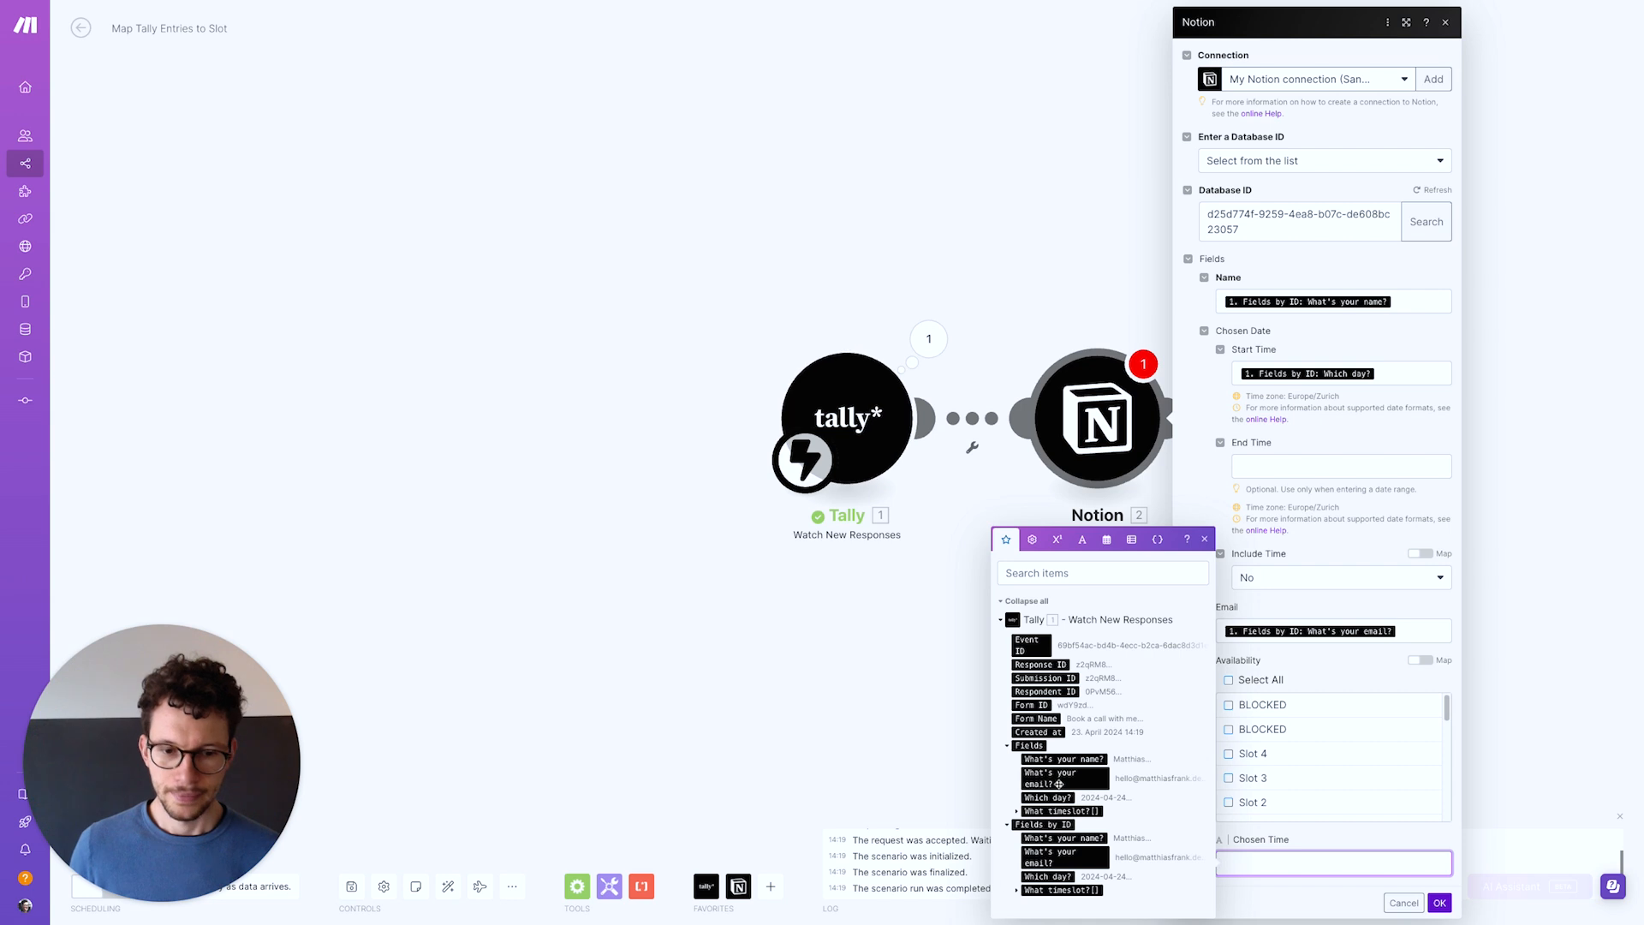
click(1049, 891)
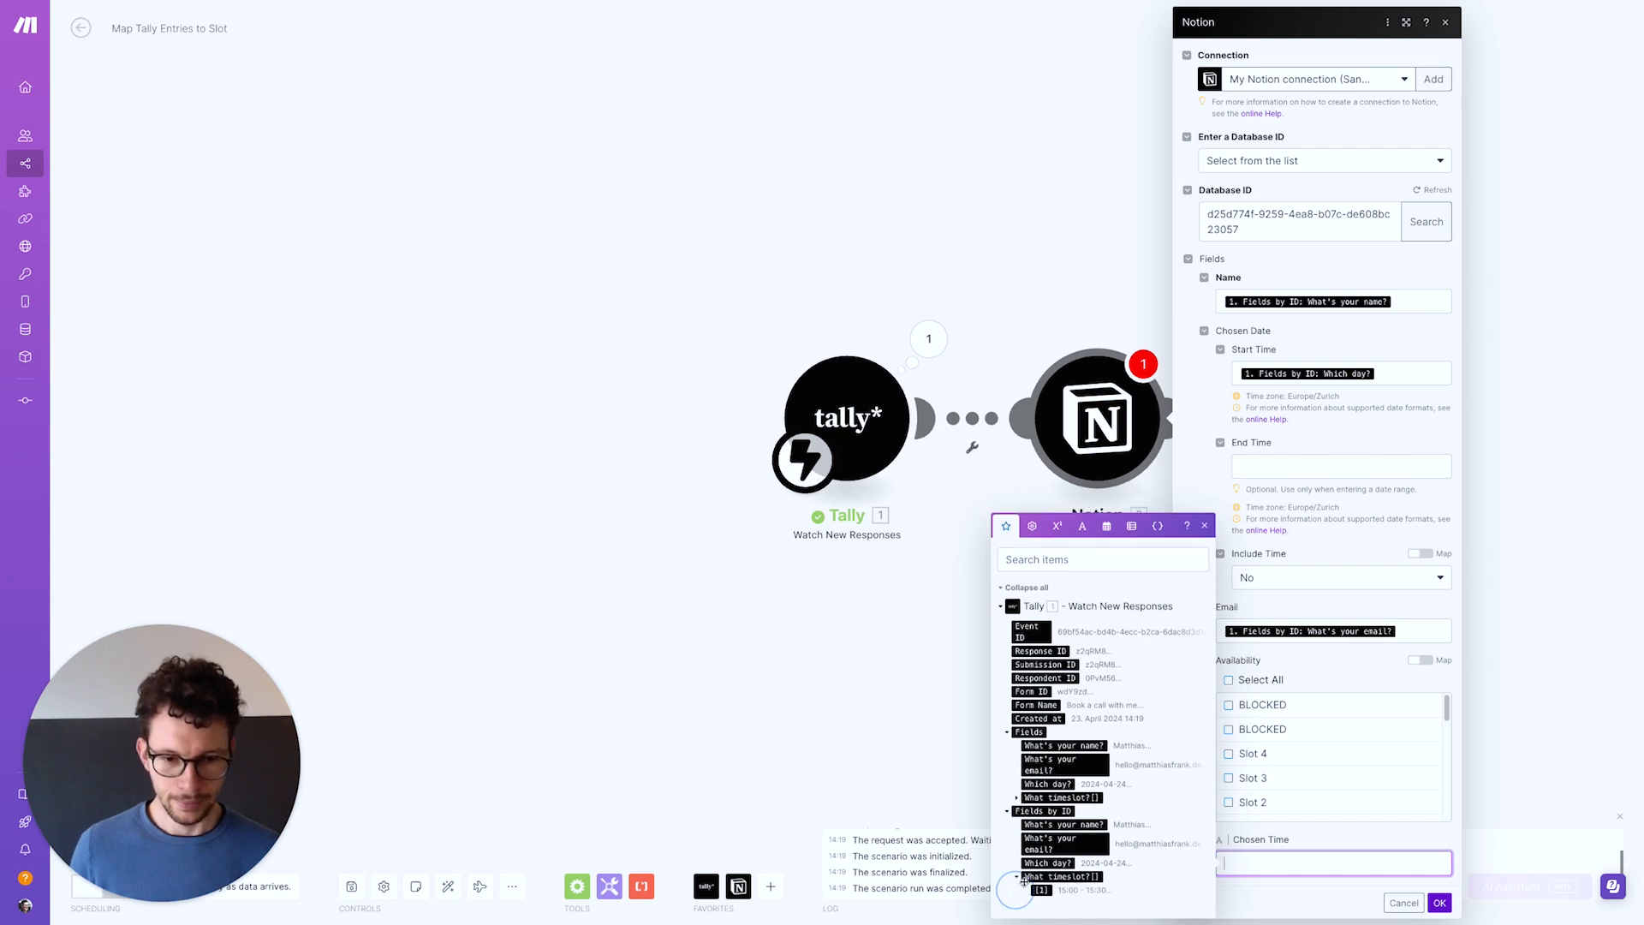
click(1042, 891)
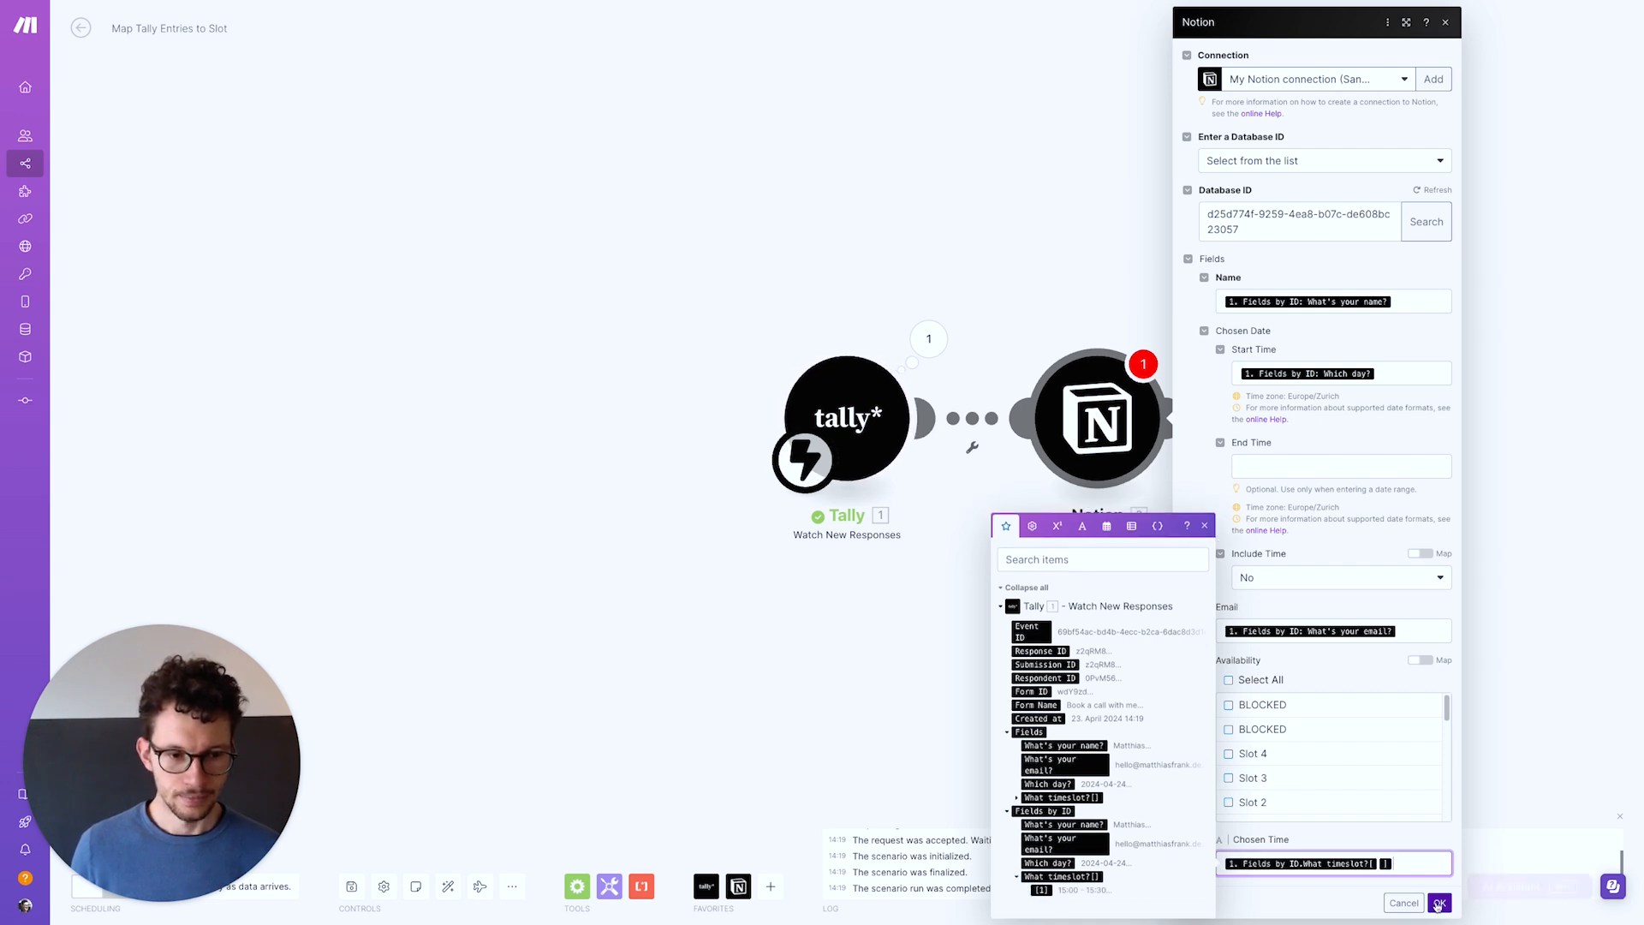
click(1440, 903)
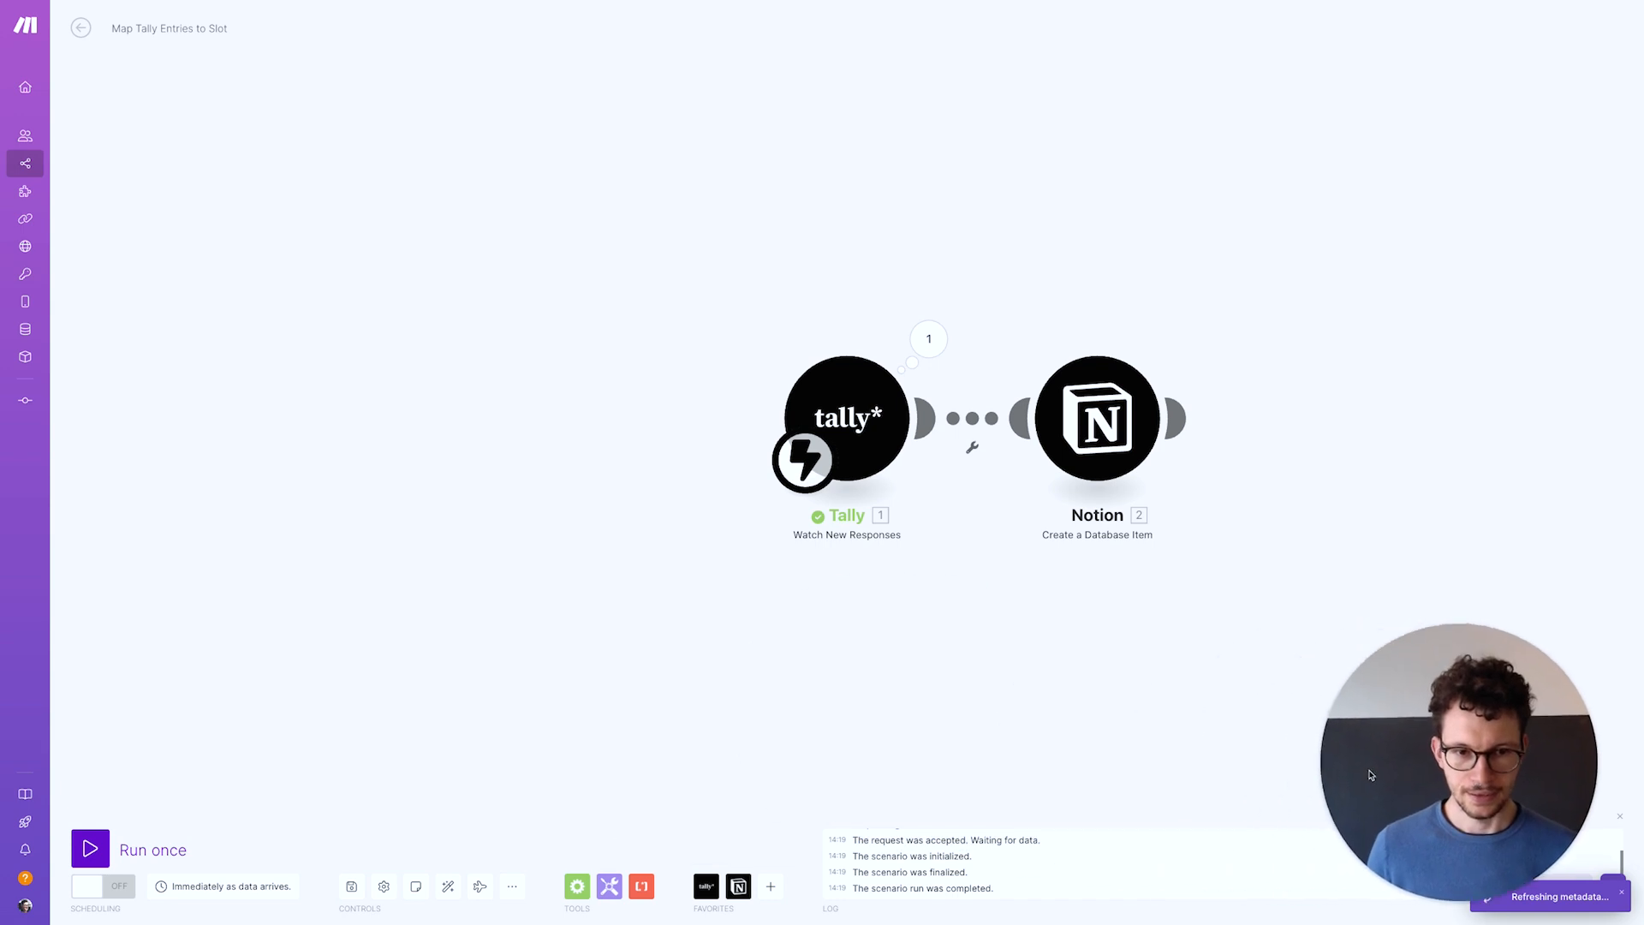
Save the scenario, run it once, and open the Notion Booking Page
click(351, 887)
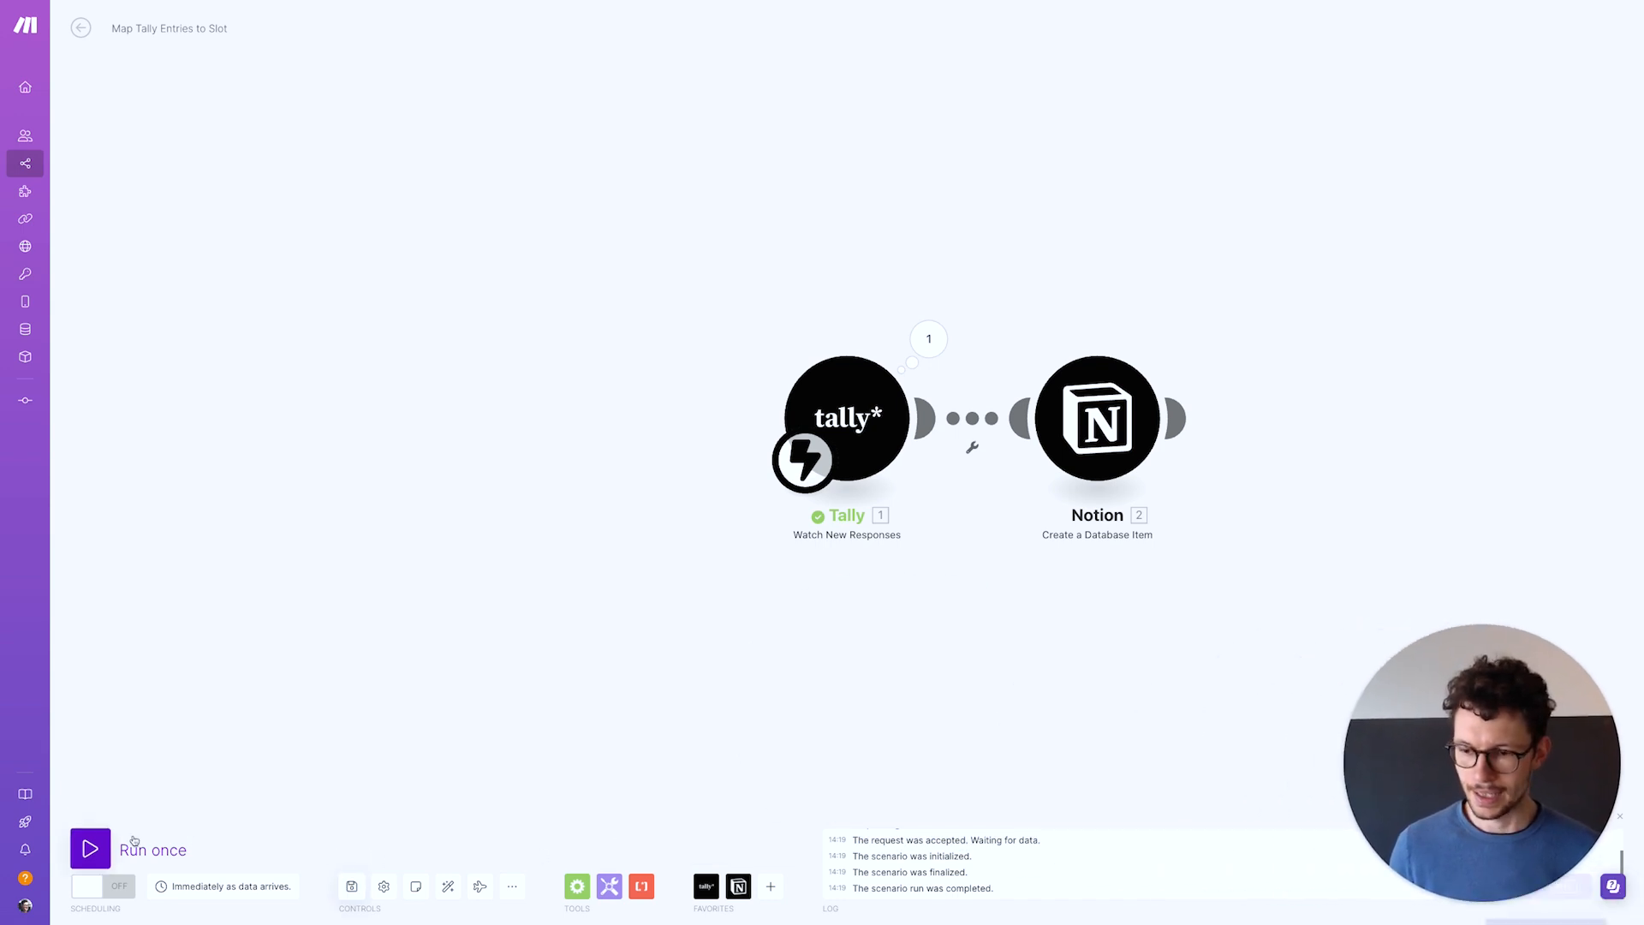
click(103, 839)
key(ctrl+Right)
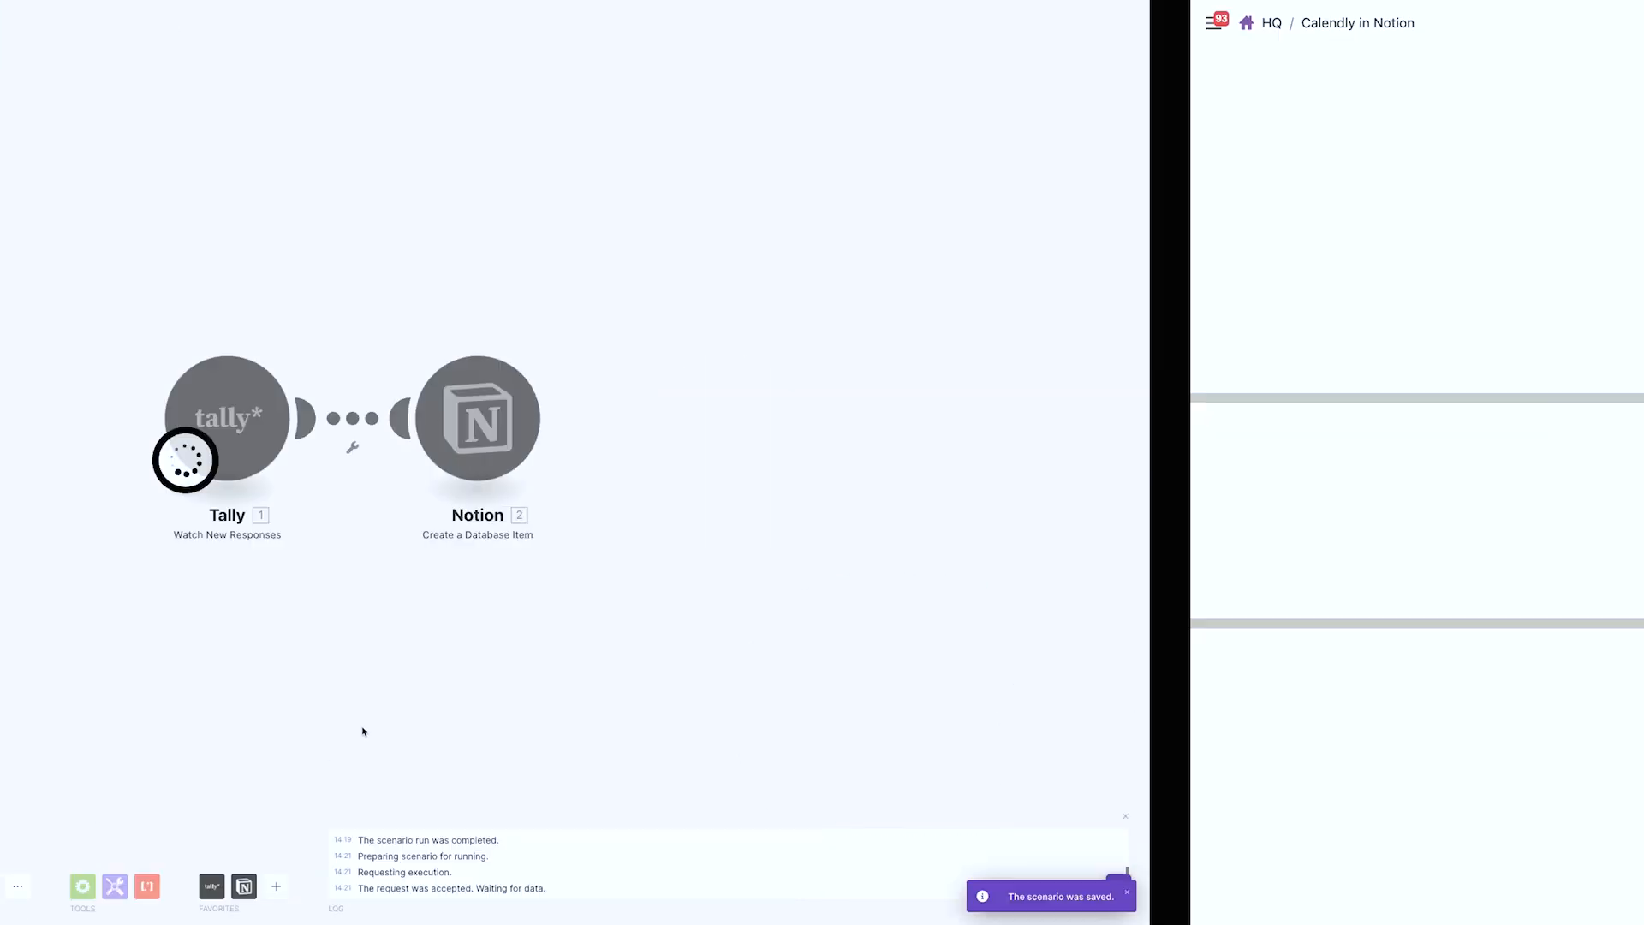
scroll(325, 363, up, 10)
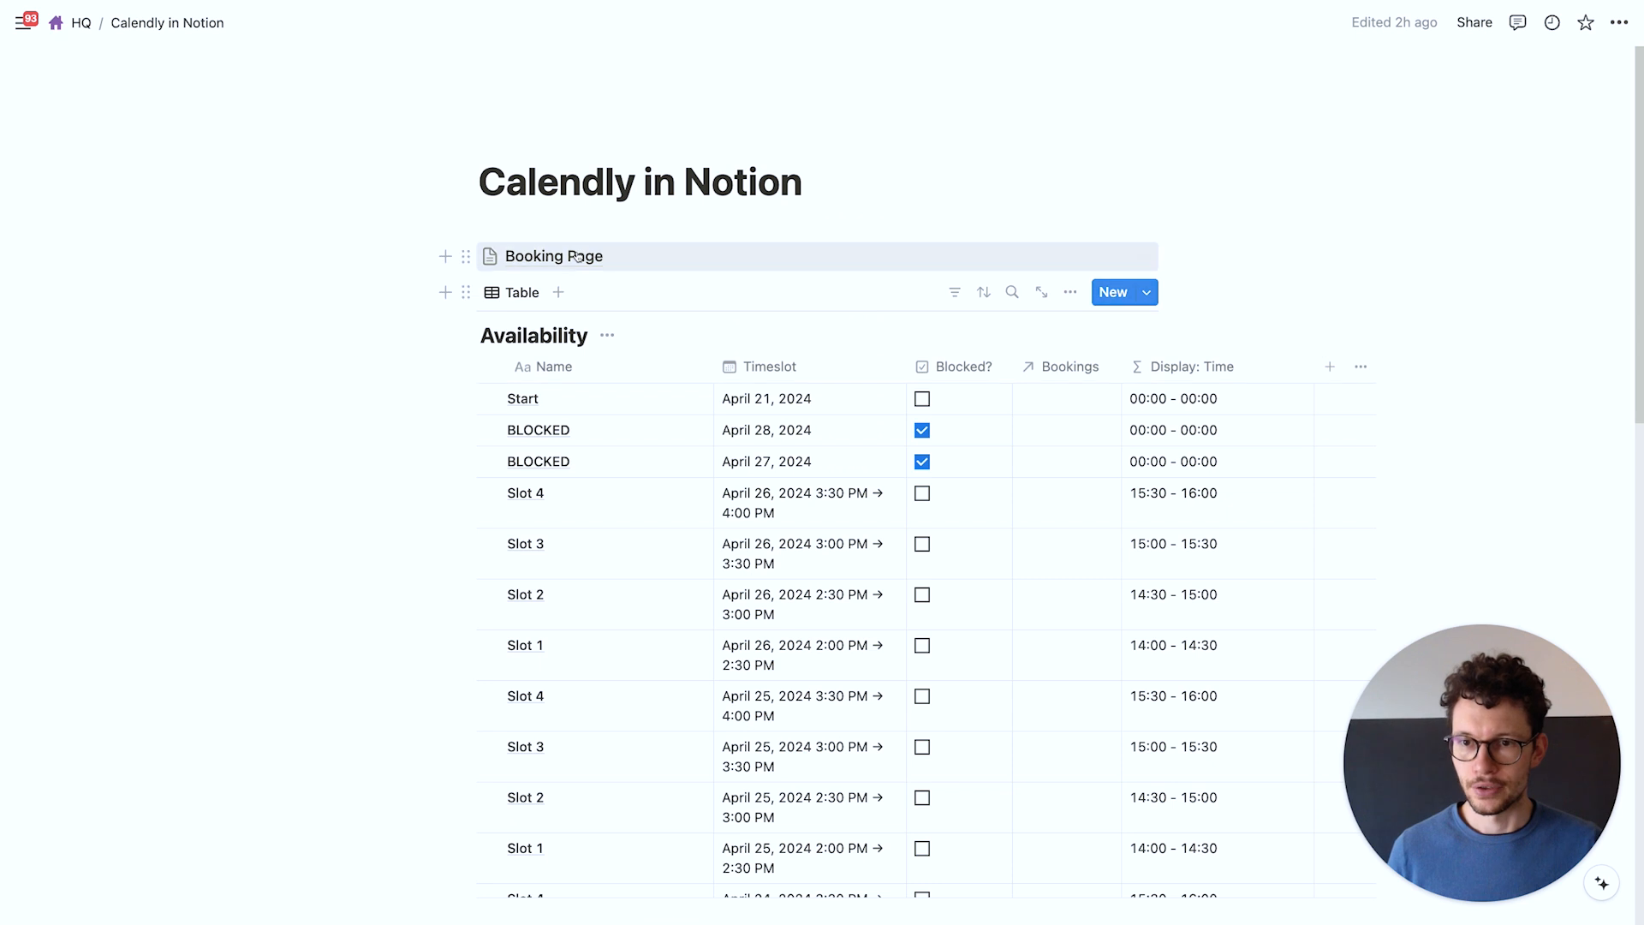
click(549, 254)
Enter the booker's name and email address in the booking form
click(190, 411)
text(Matthias)
key(Tab)
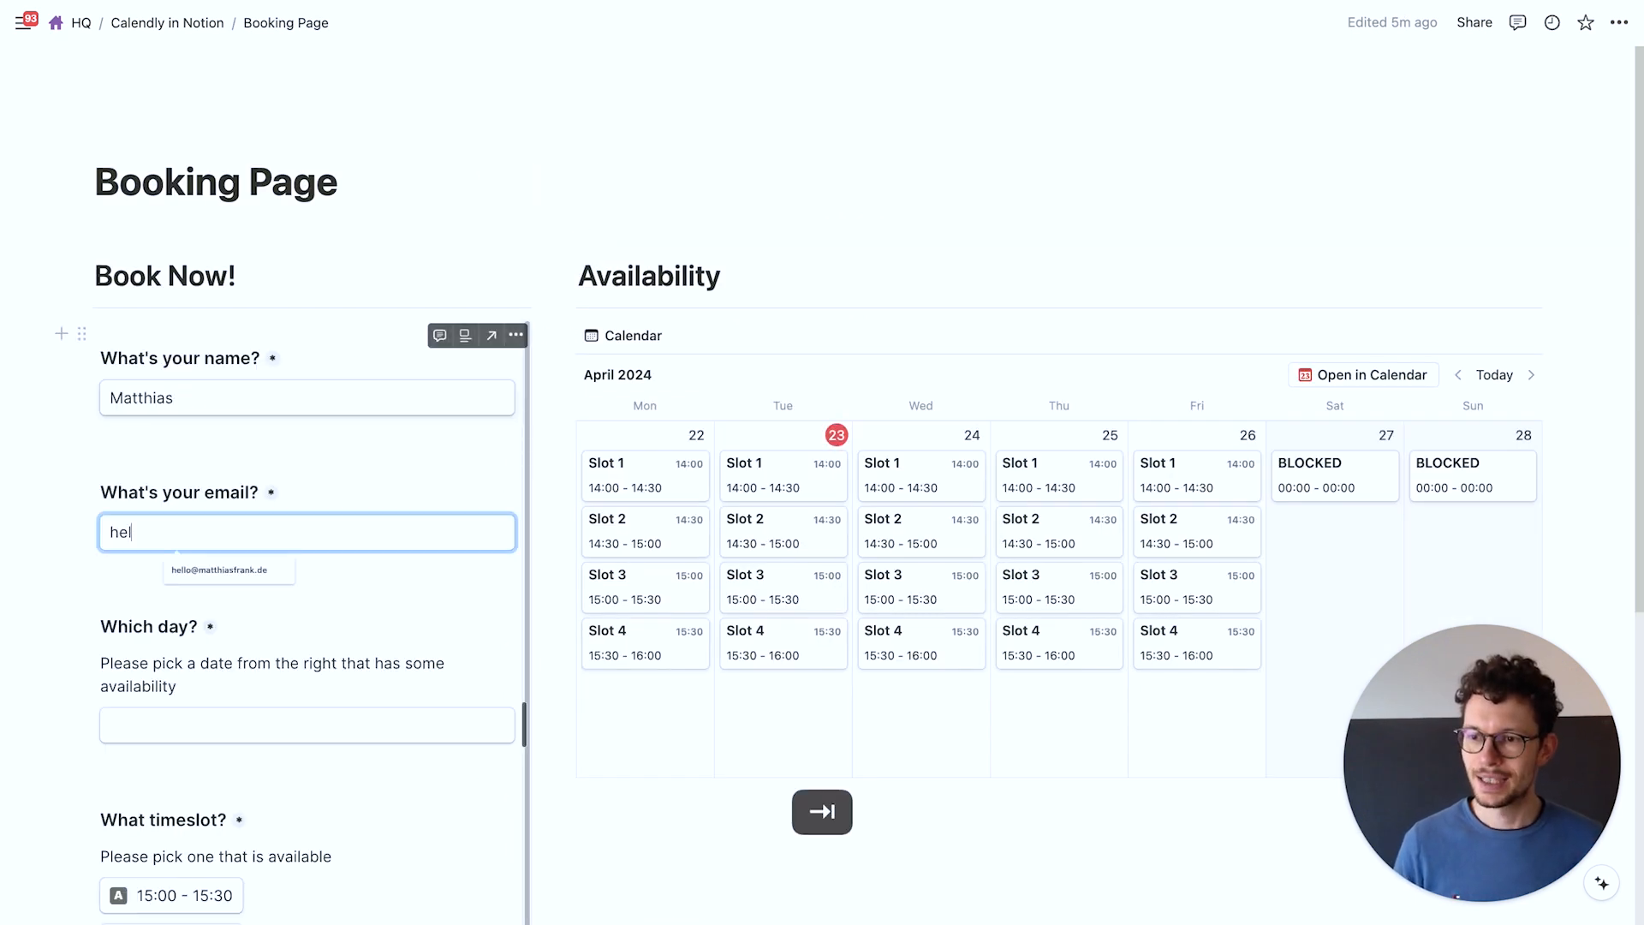
key(Tab)
Book April 24 at 15:00 - 15:30, submit, and check the Make run
scroll(265, 659, down, 1)
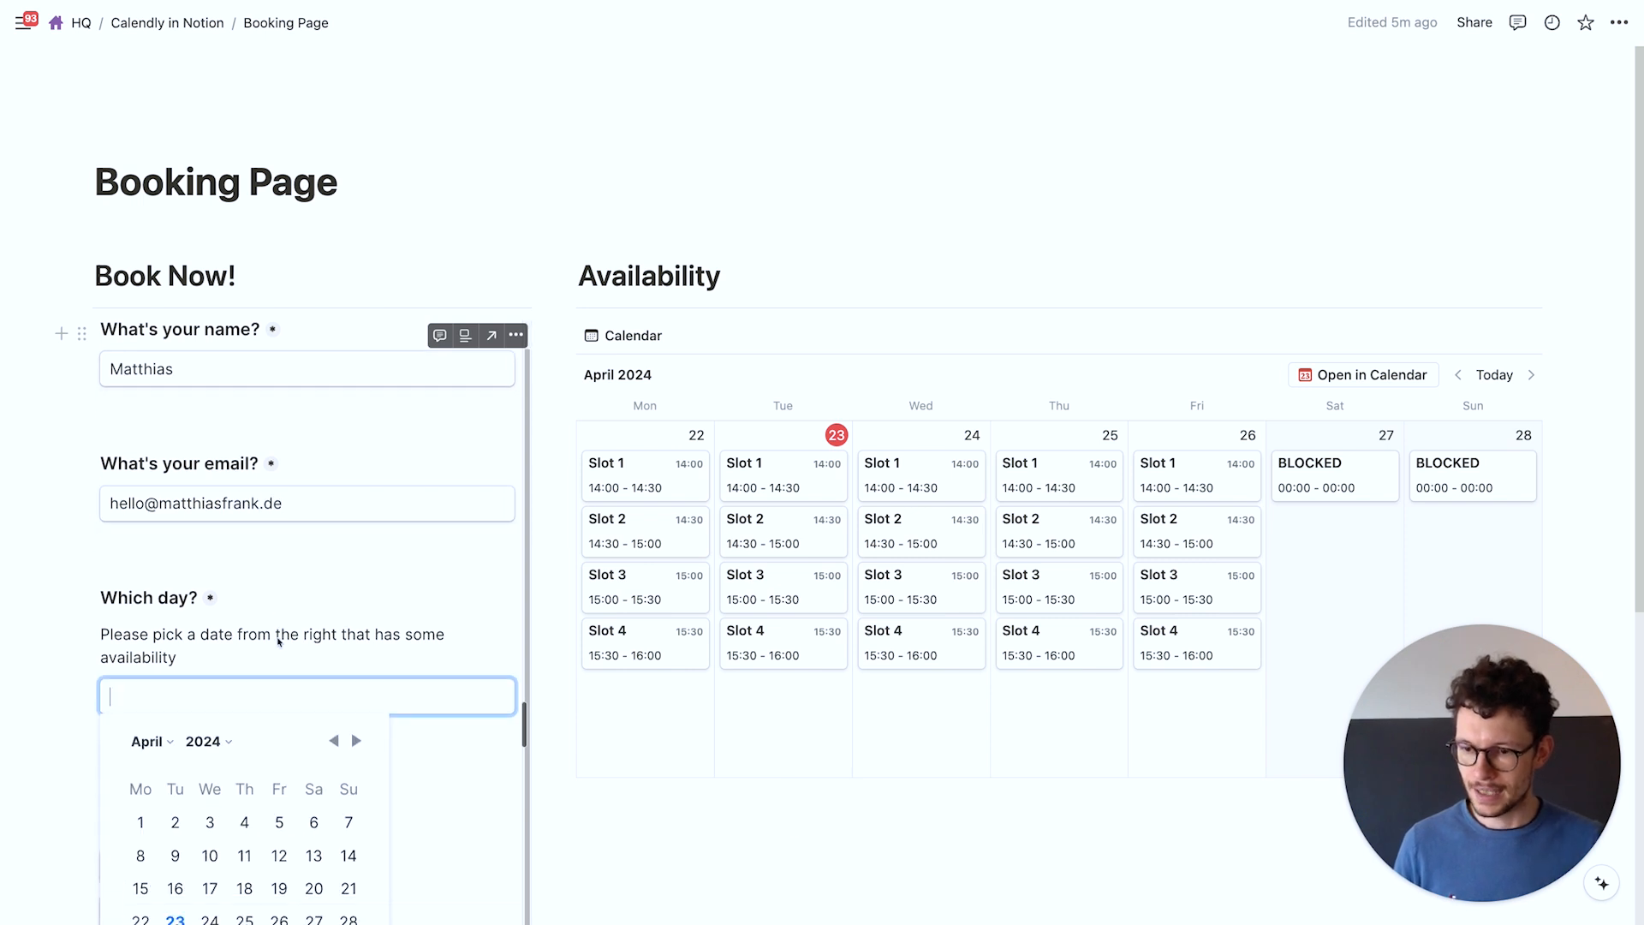
click(213, 919)
click(157, 861)
scroll(156, 862, down, 5)
click(174, 666)
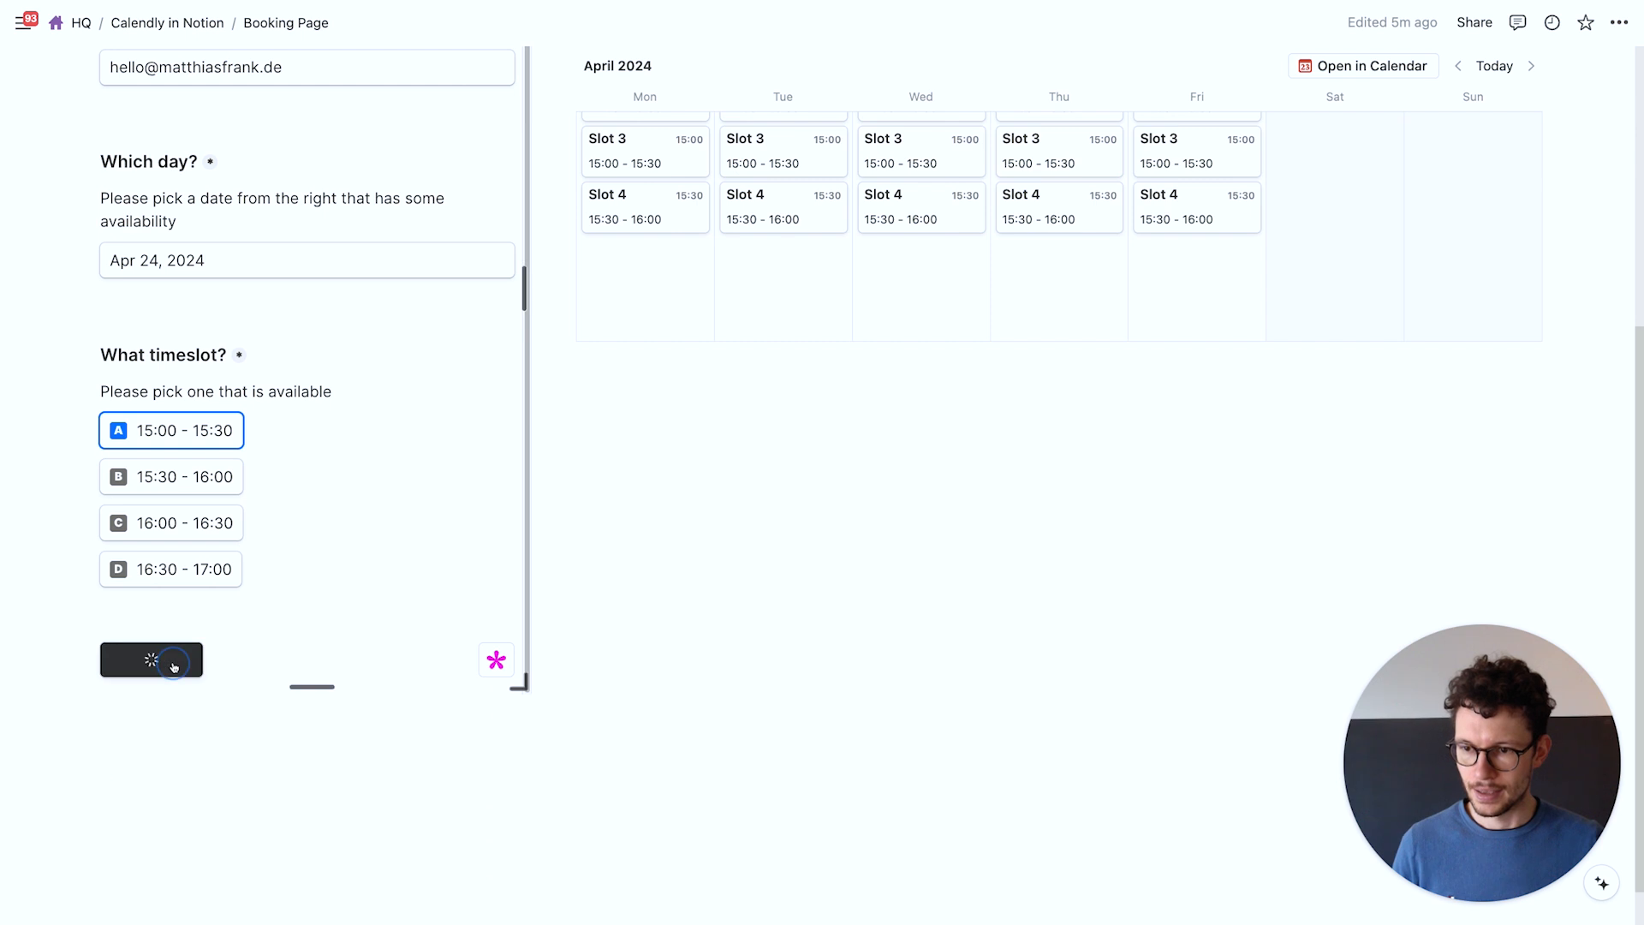
key(ctrl+Left)
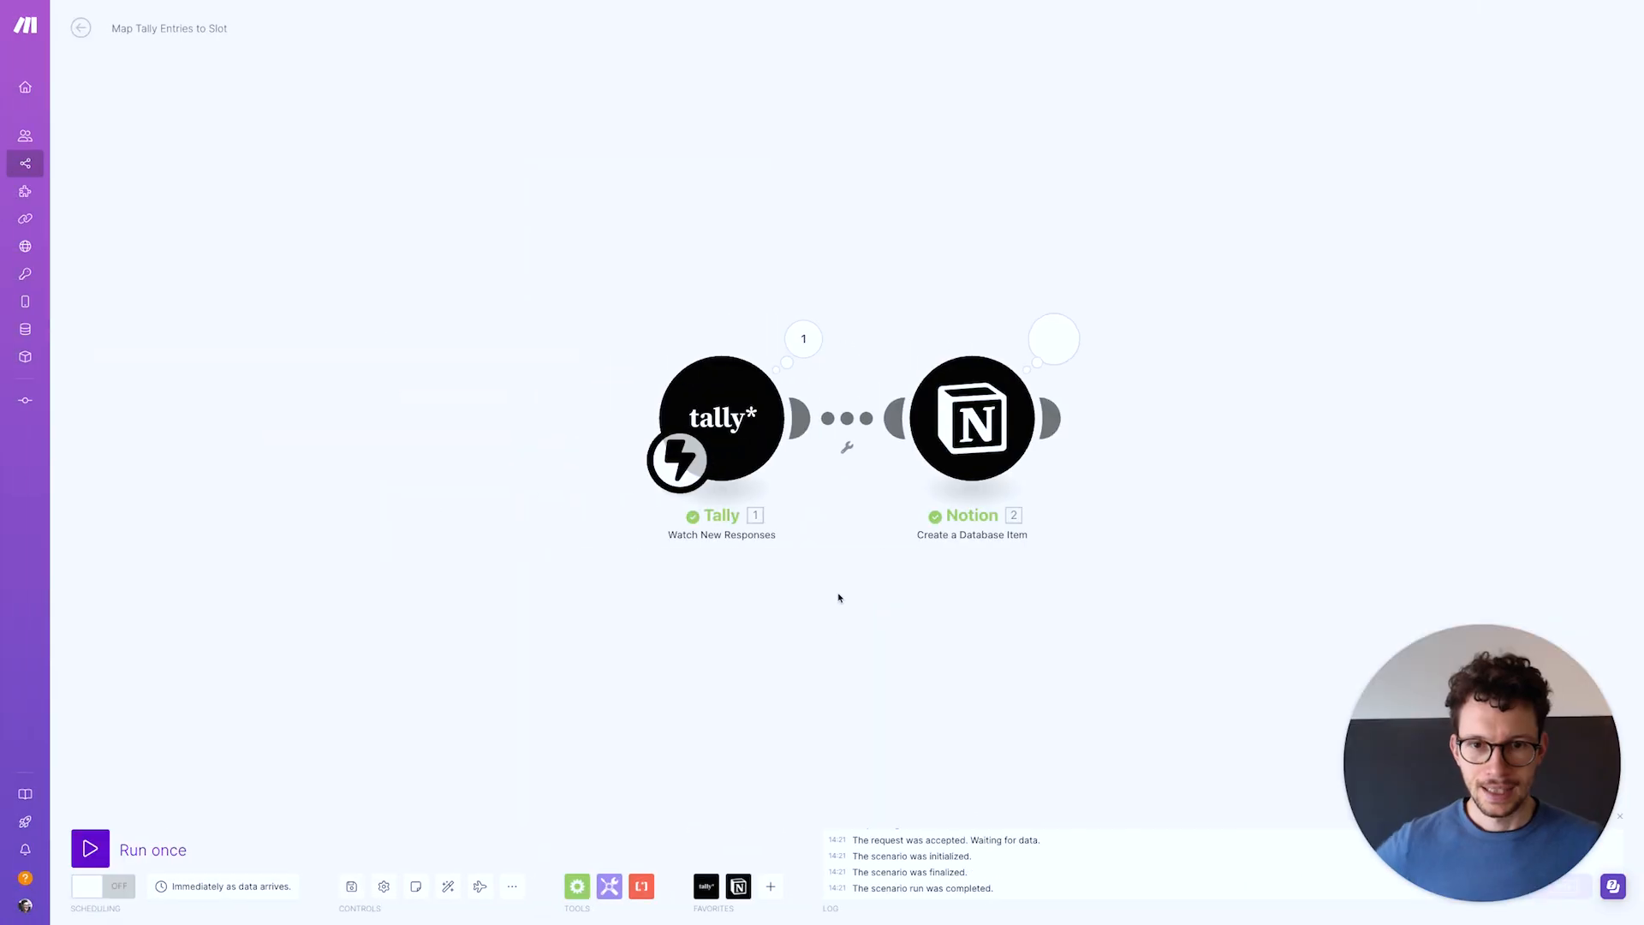
key(ctrl+Right)
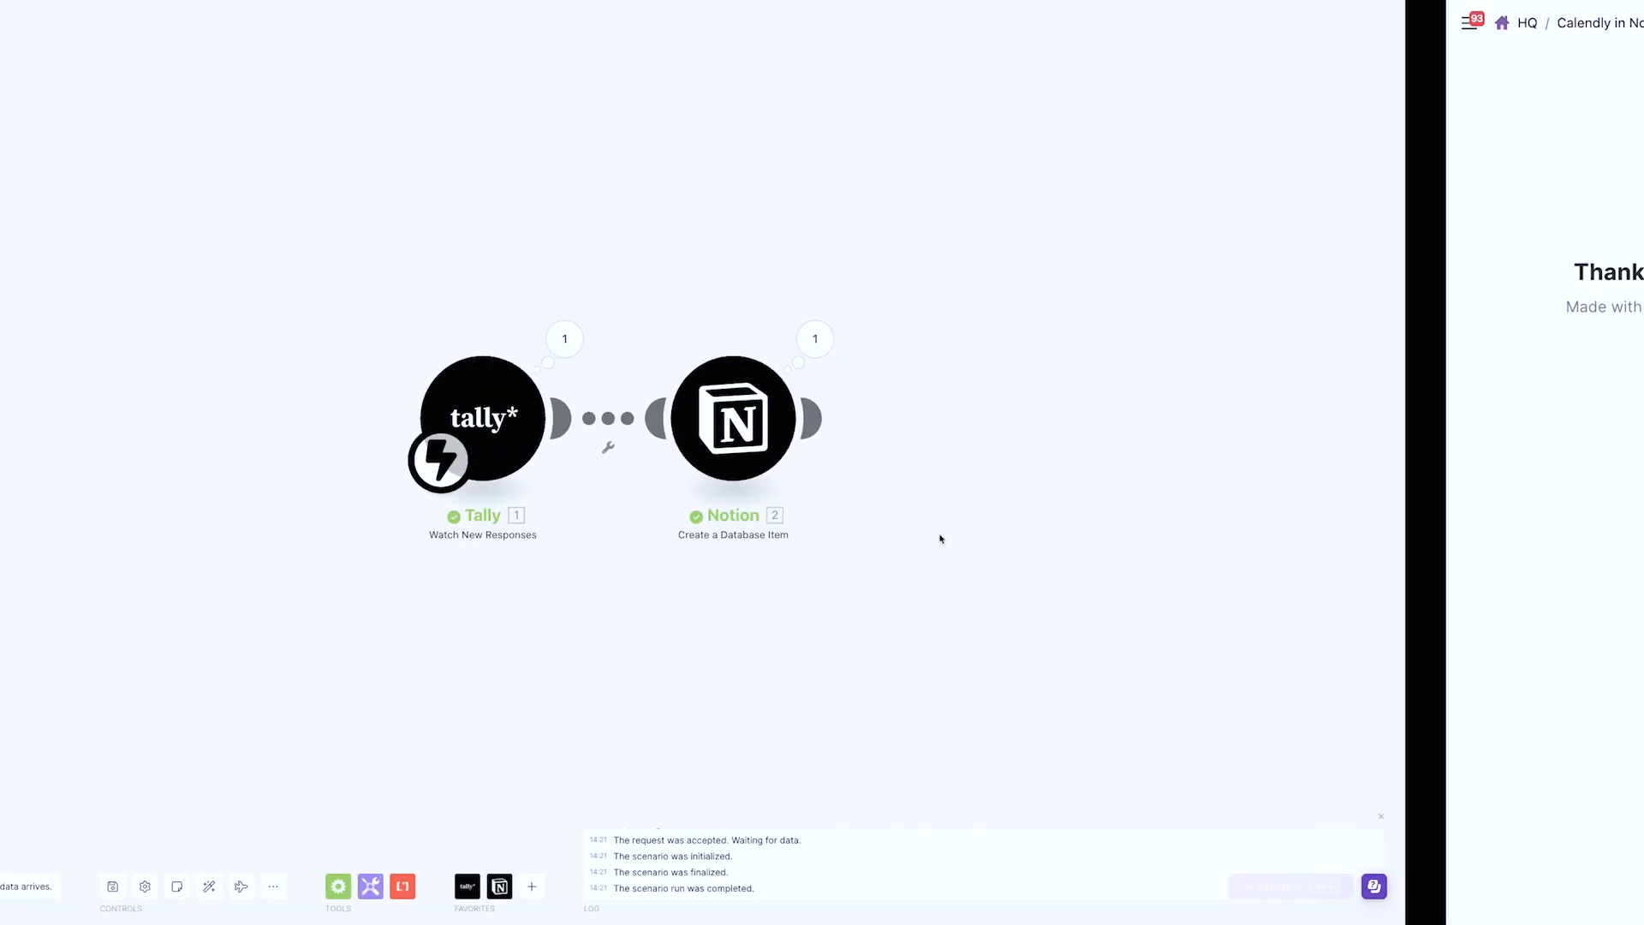
On the Calendly in Notion page, narrow the Bookings Availability, Chosen Date and Chosen Time columns
click(167, 22)
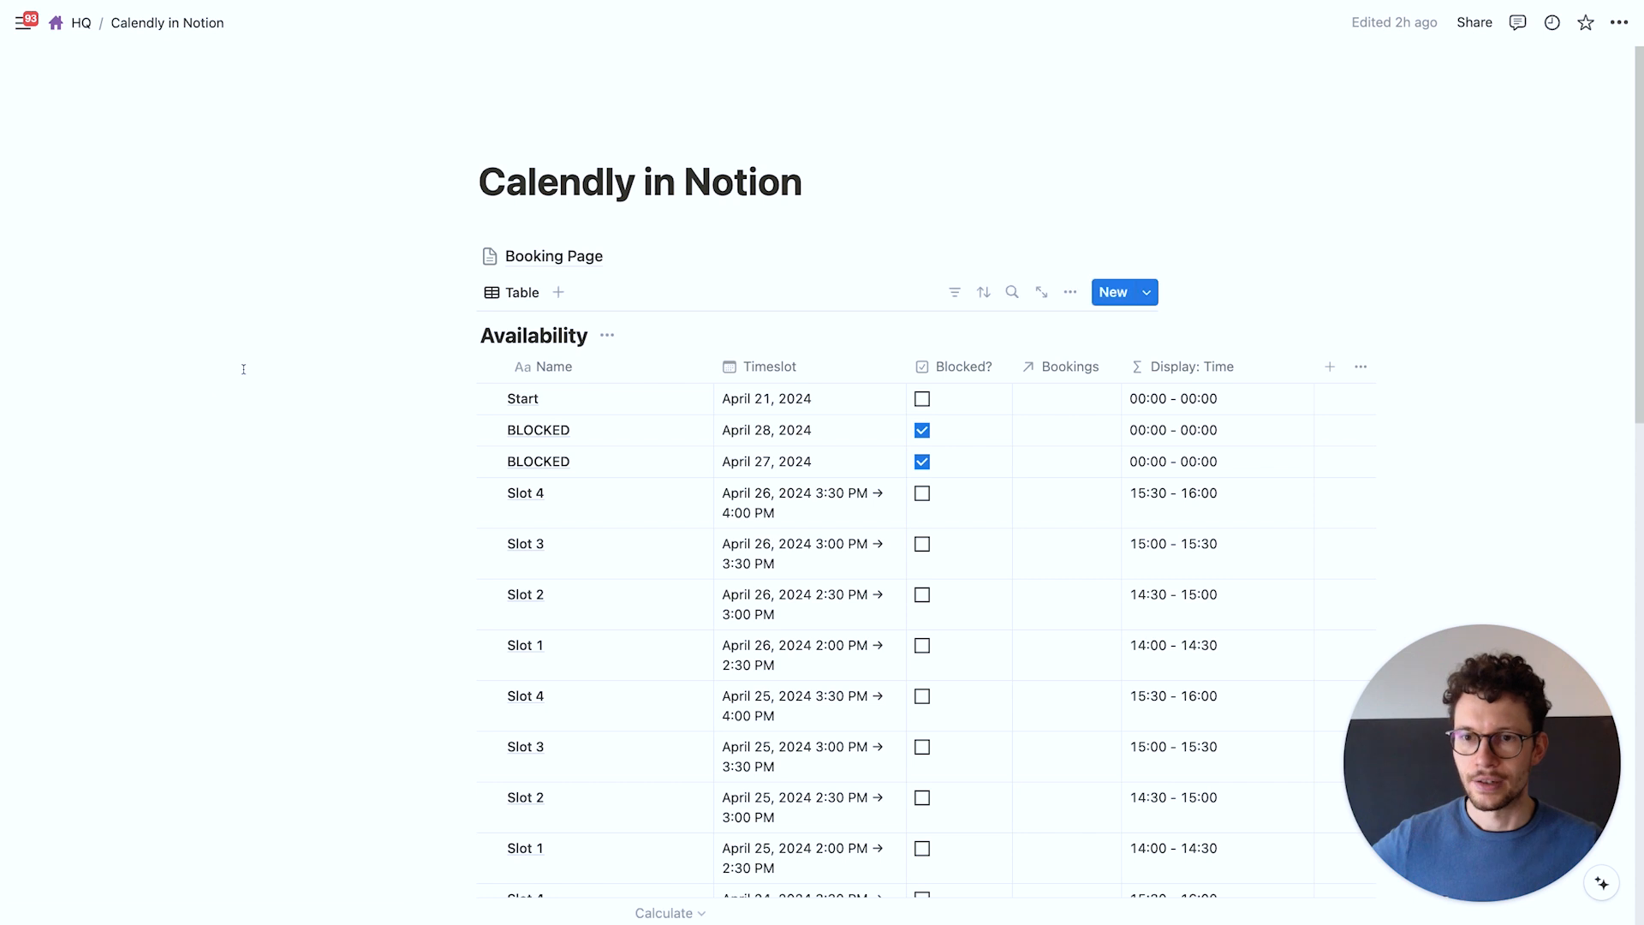
scroll(243, 370, down, 6)
scroll(243, 369, down, 7)
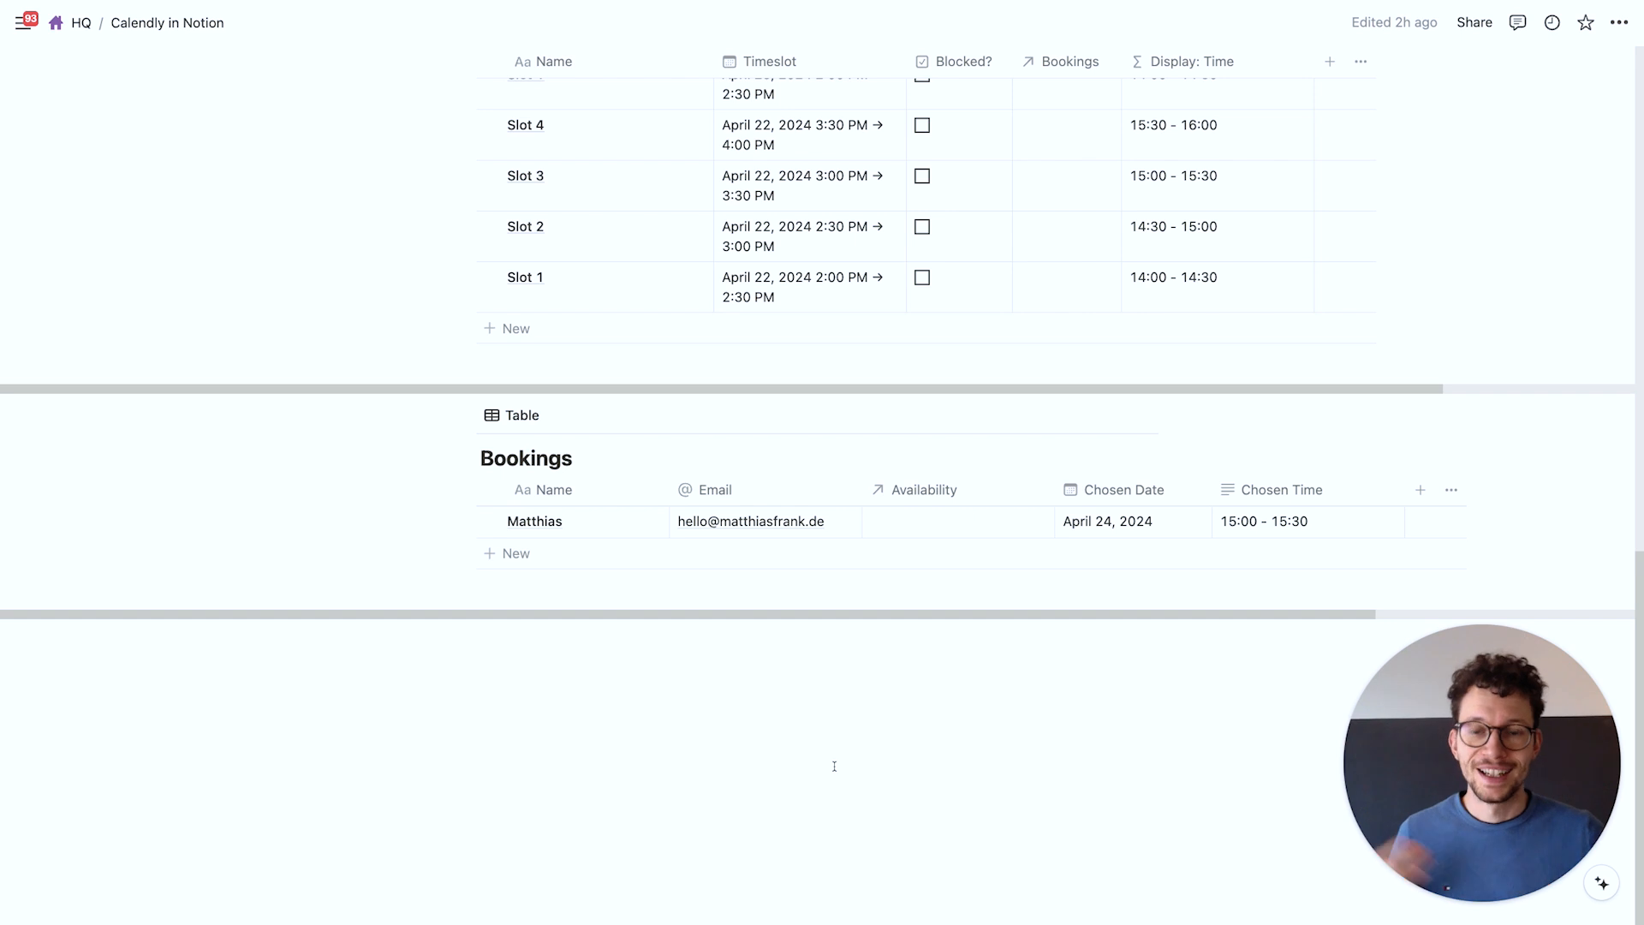
scroll(834, 765, up, 20)
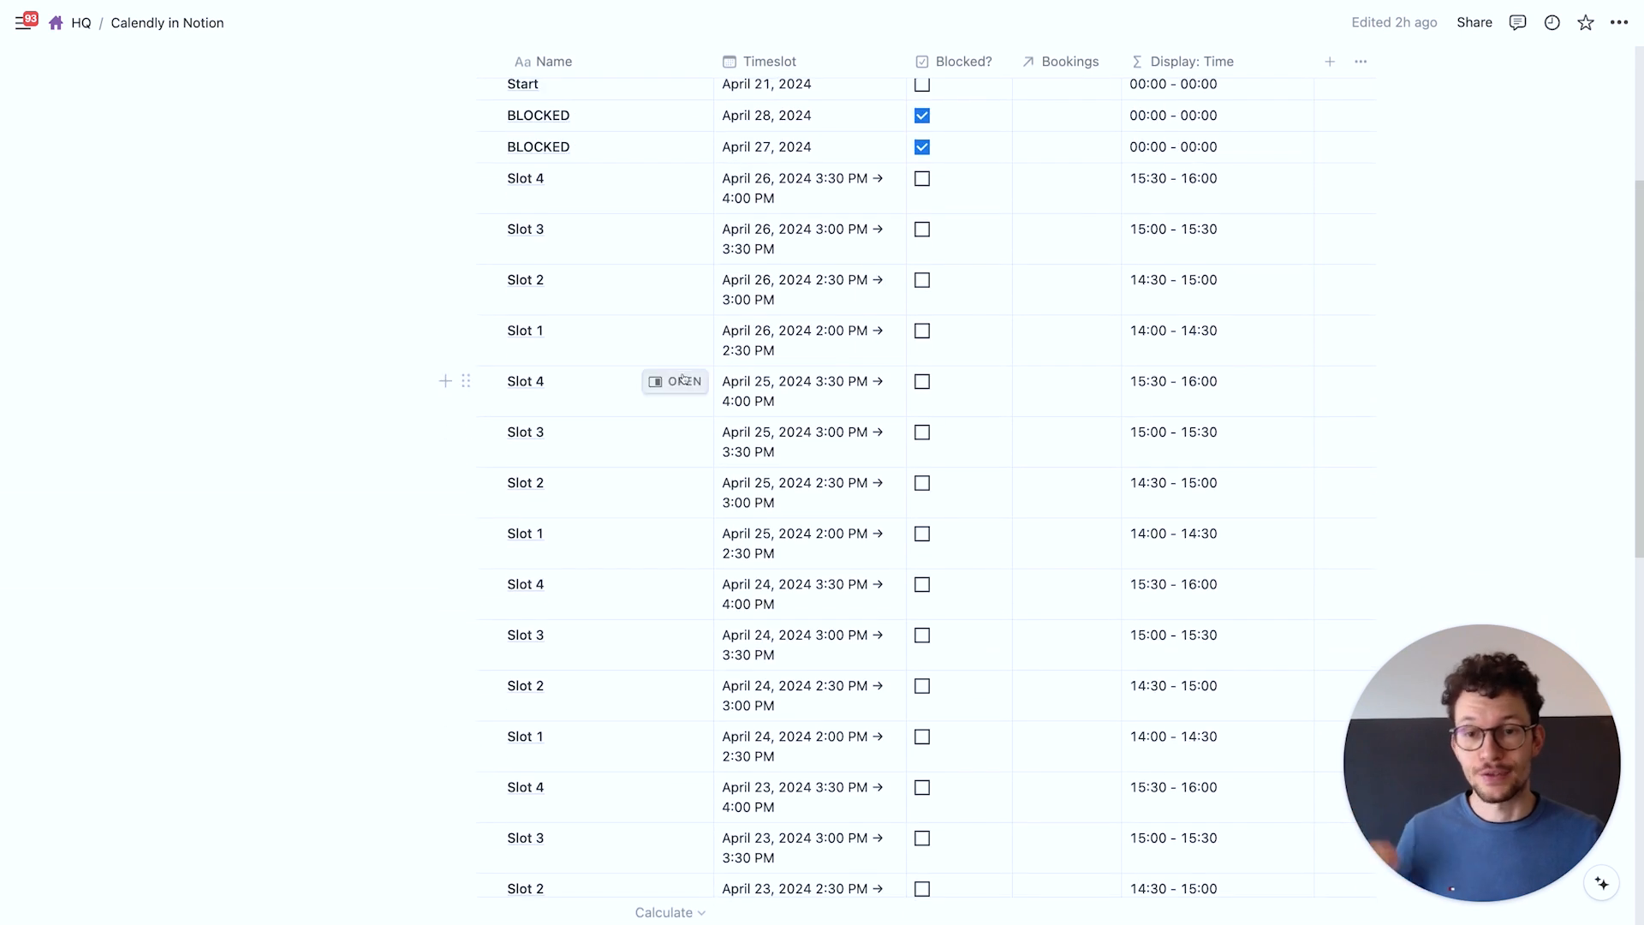
scroll(683, 380, down, 10)
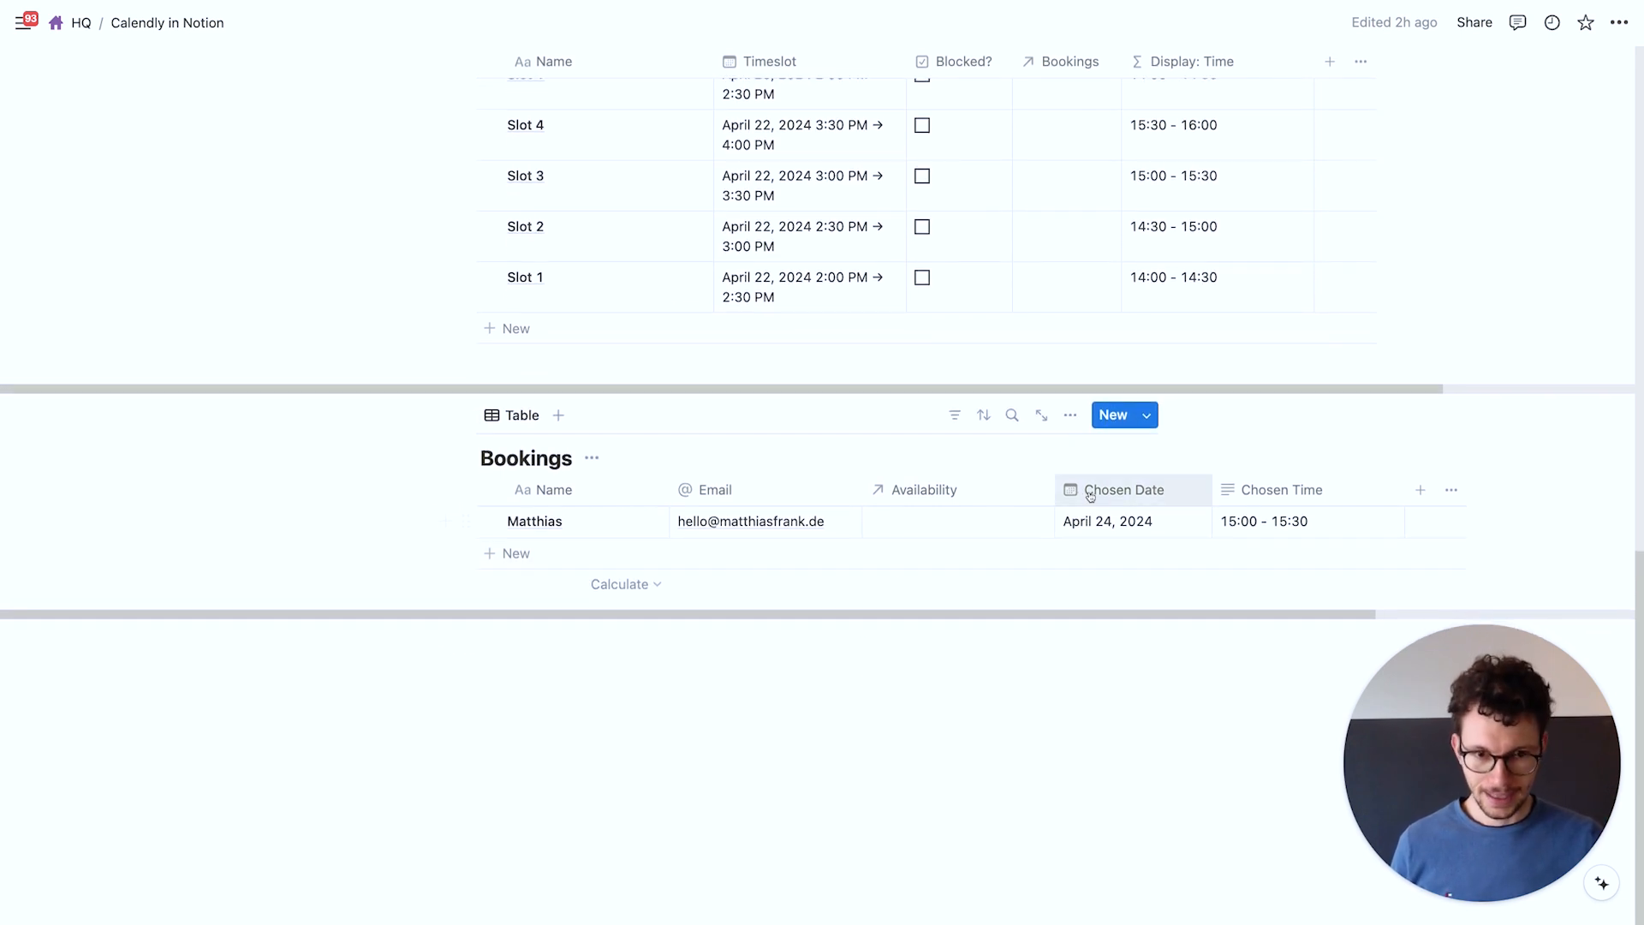
drag(1056, 490, 975, 490)
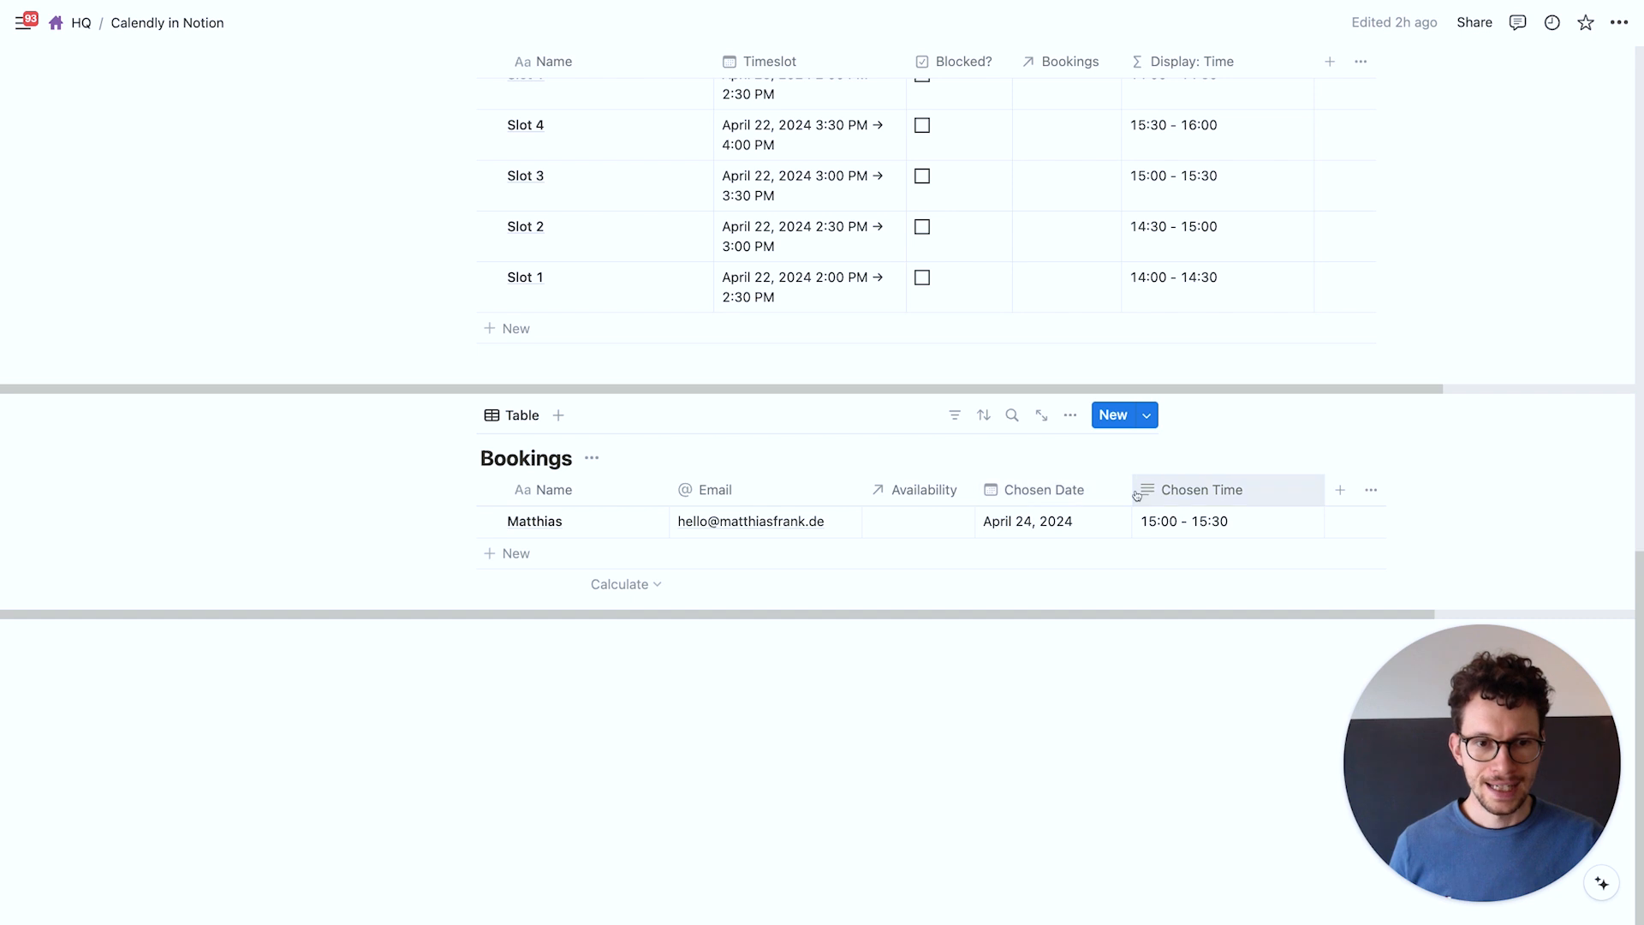
drag(1132, 489, 1106, 490)
drag(1299, 490, 1236, 490)
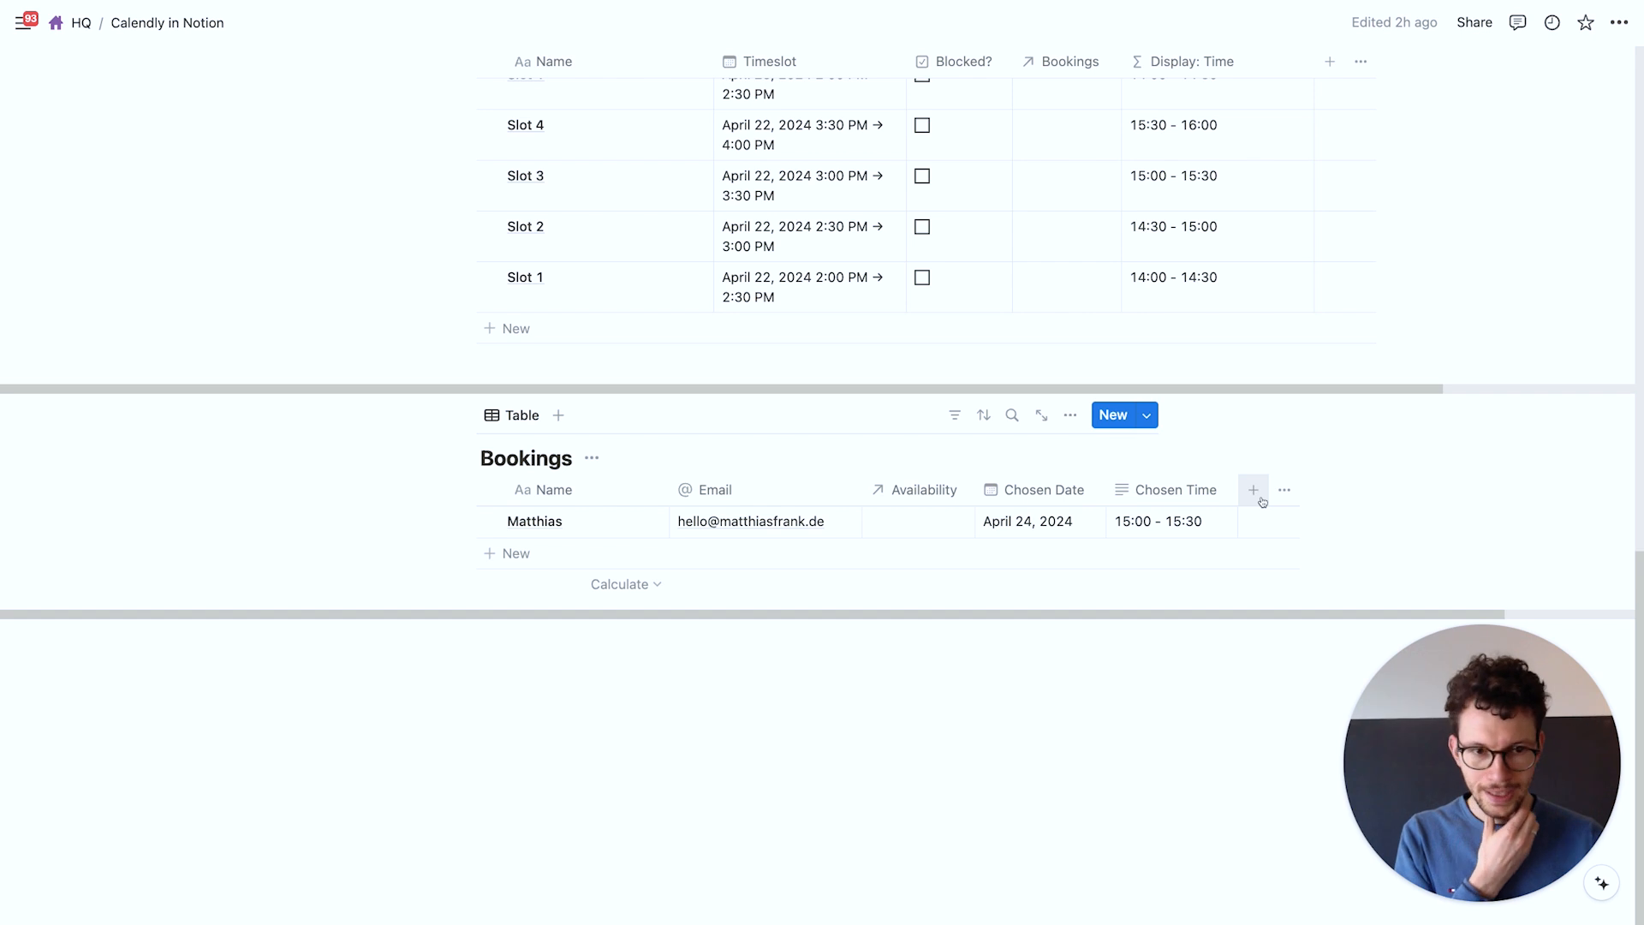
Add a checkbox property named Error? to the Bookings table
click(1254, 491)
text(check)
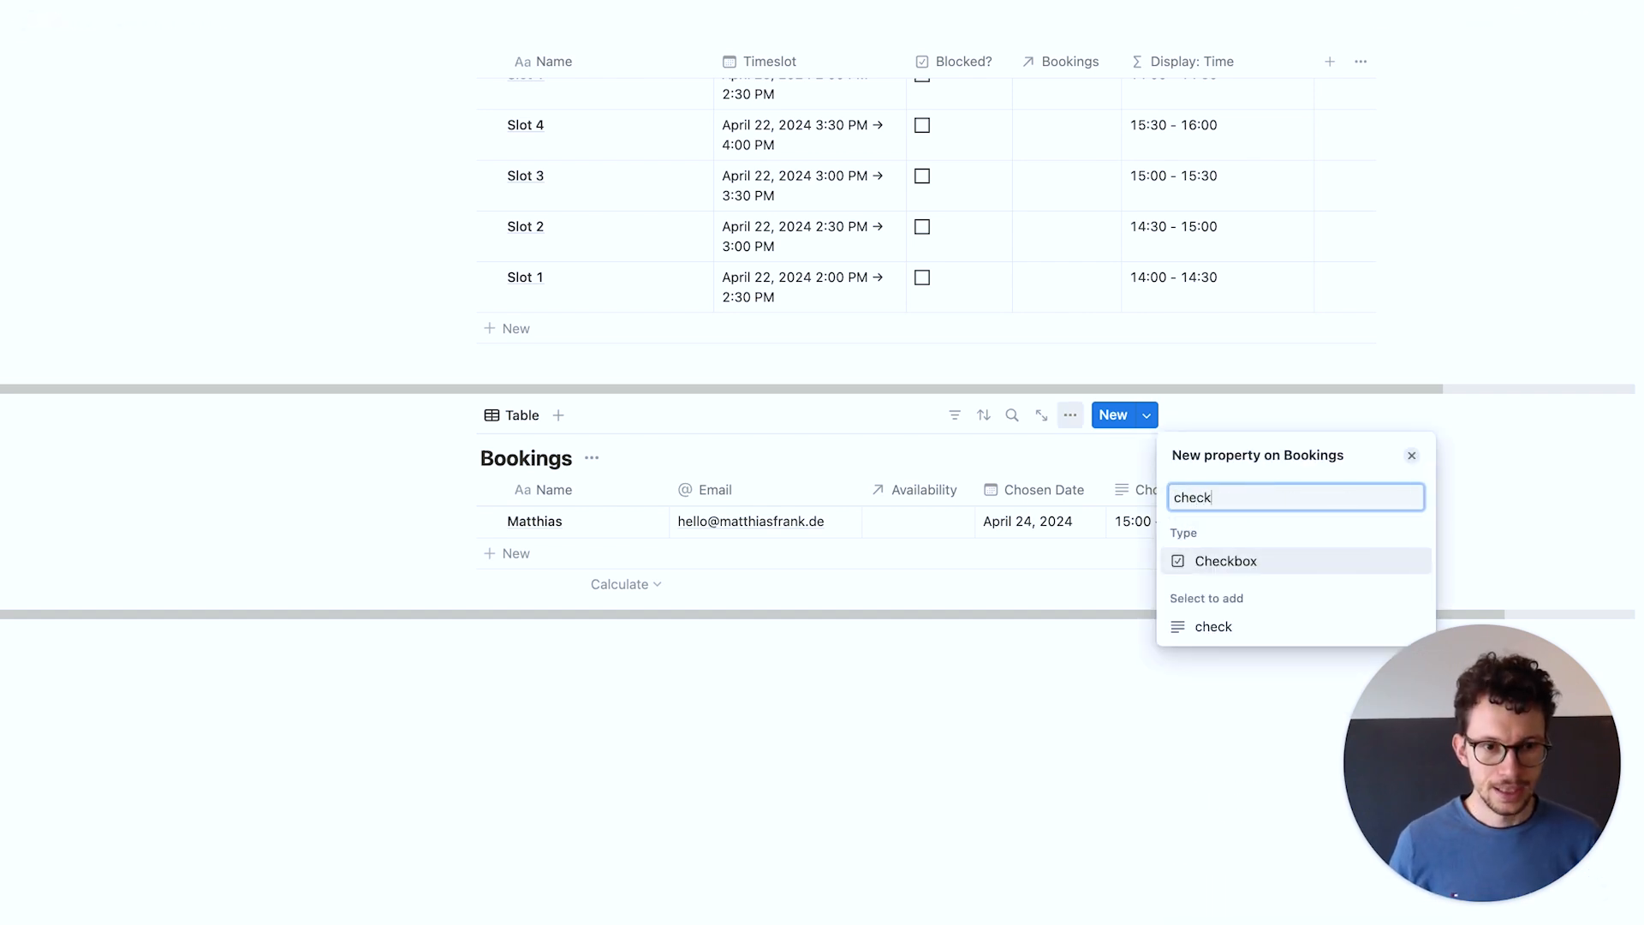
key(Return)
key(super+a)
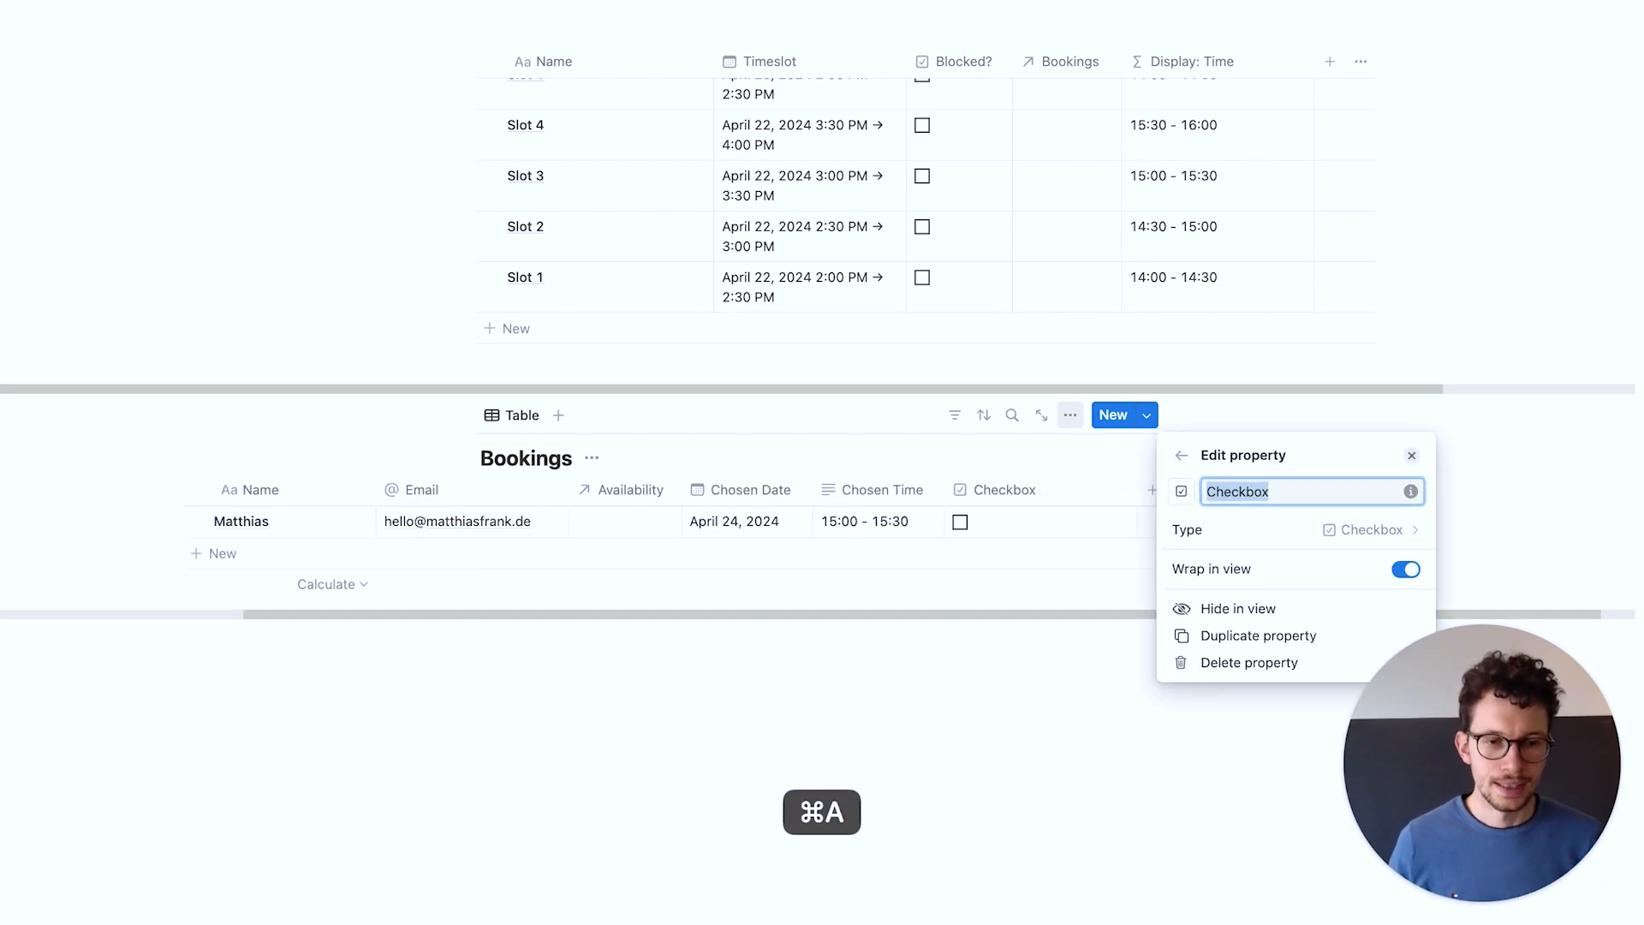
text(Eror)
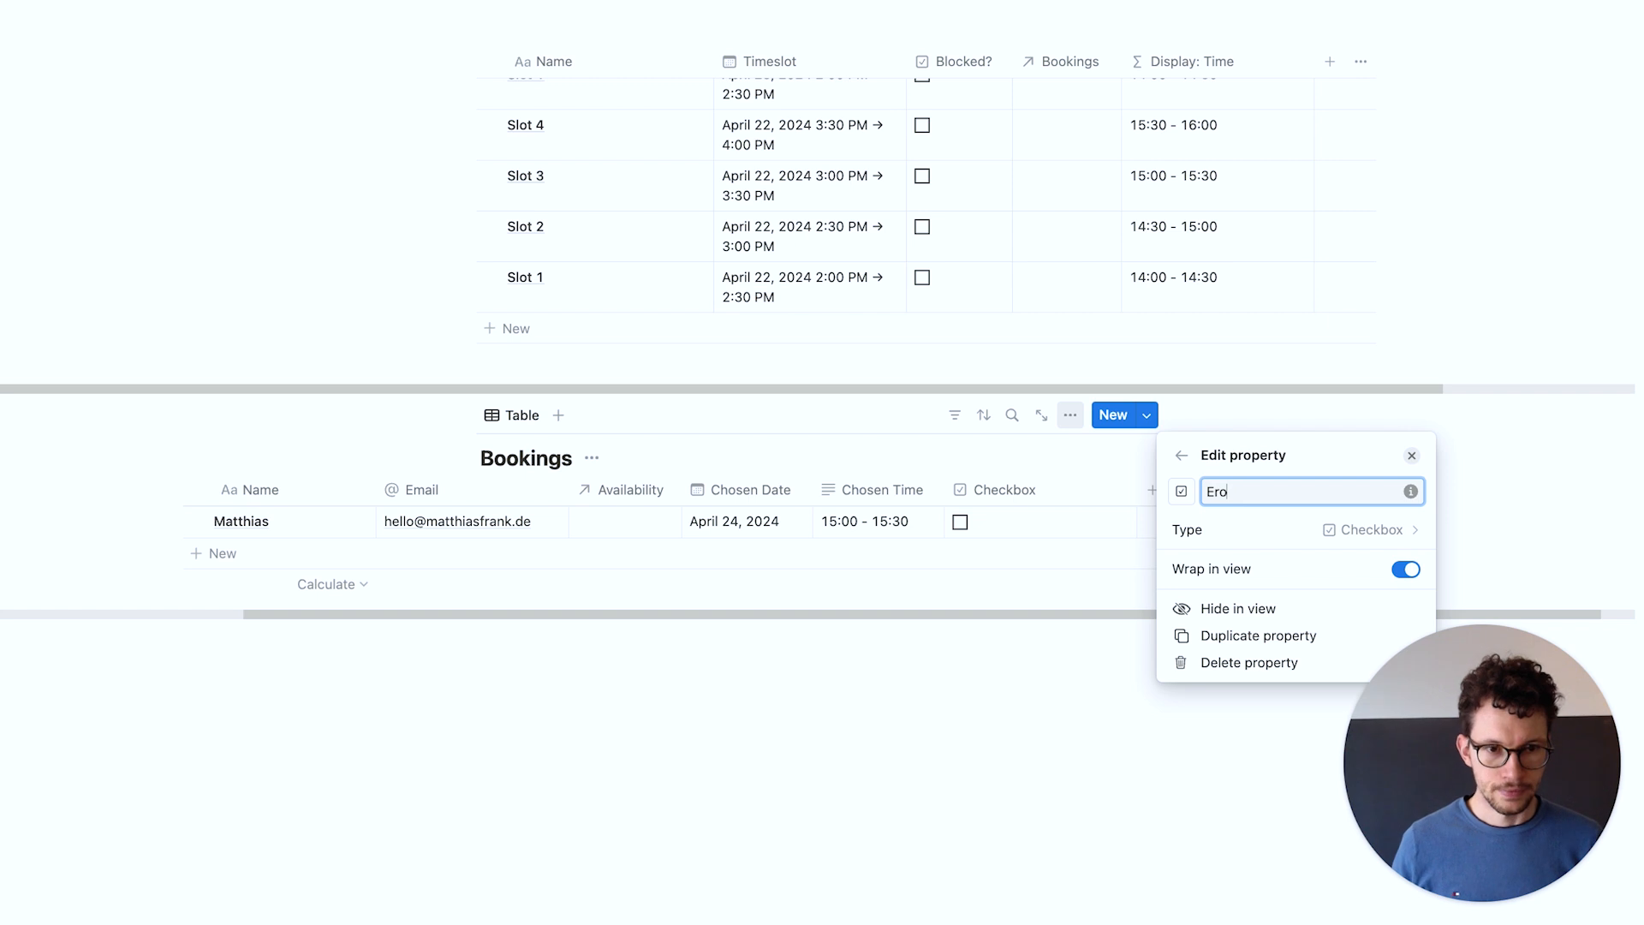
key(Return)
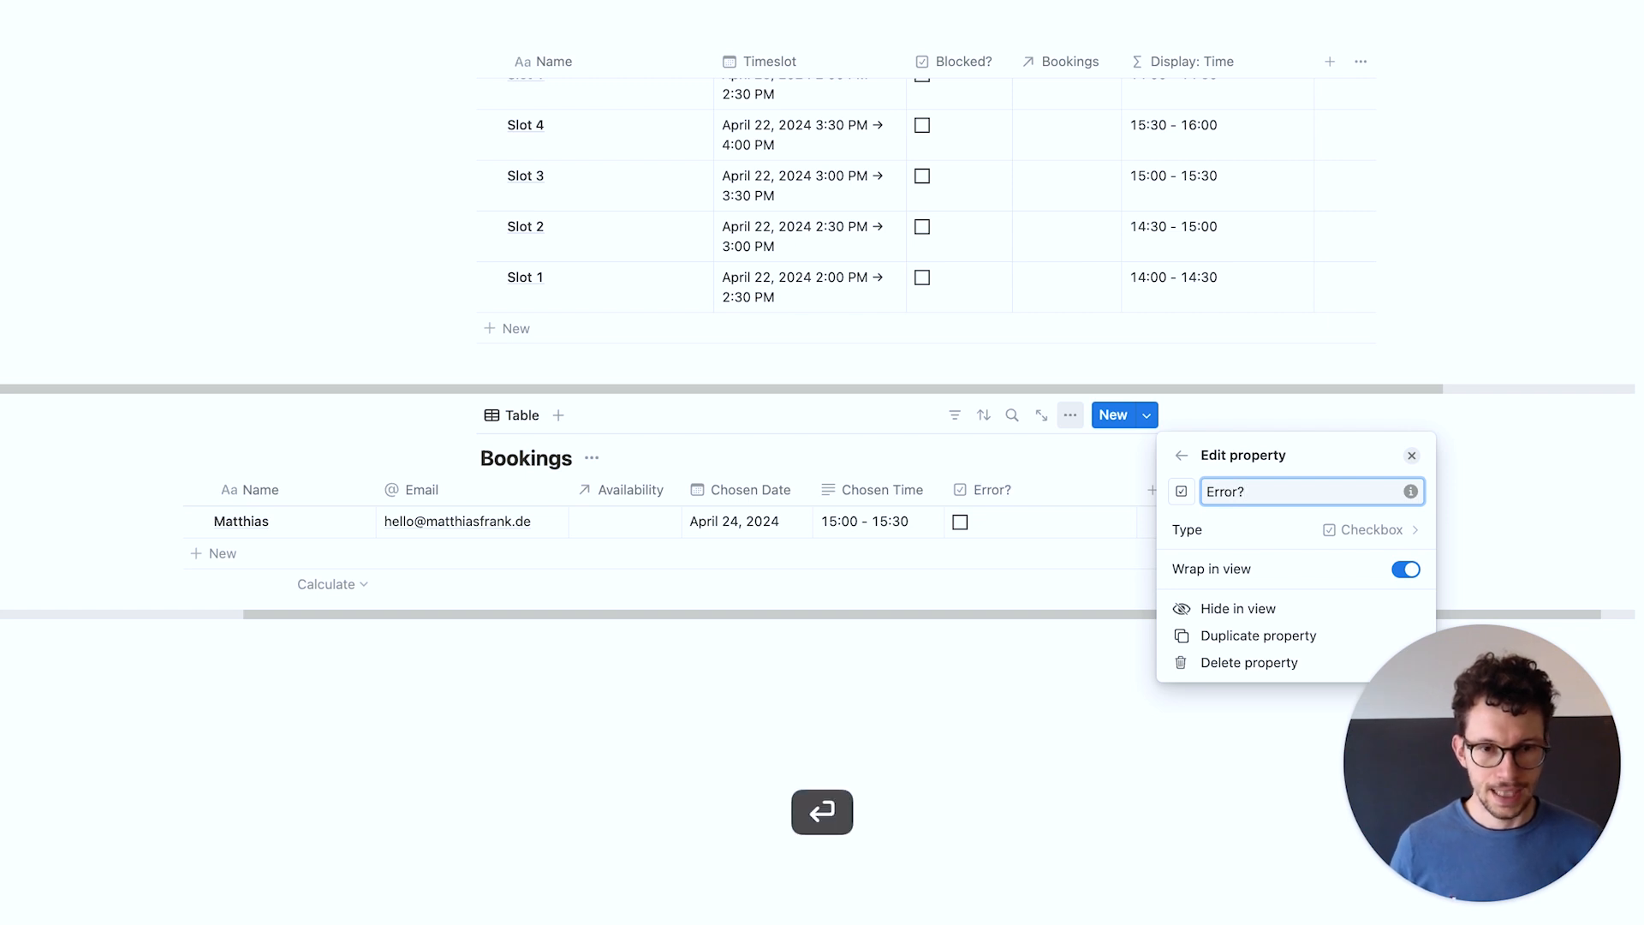
click(936, 684)
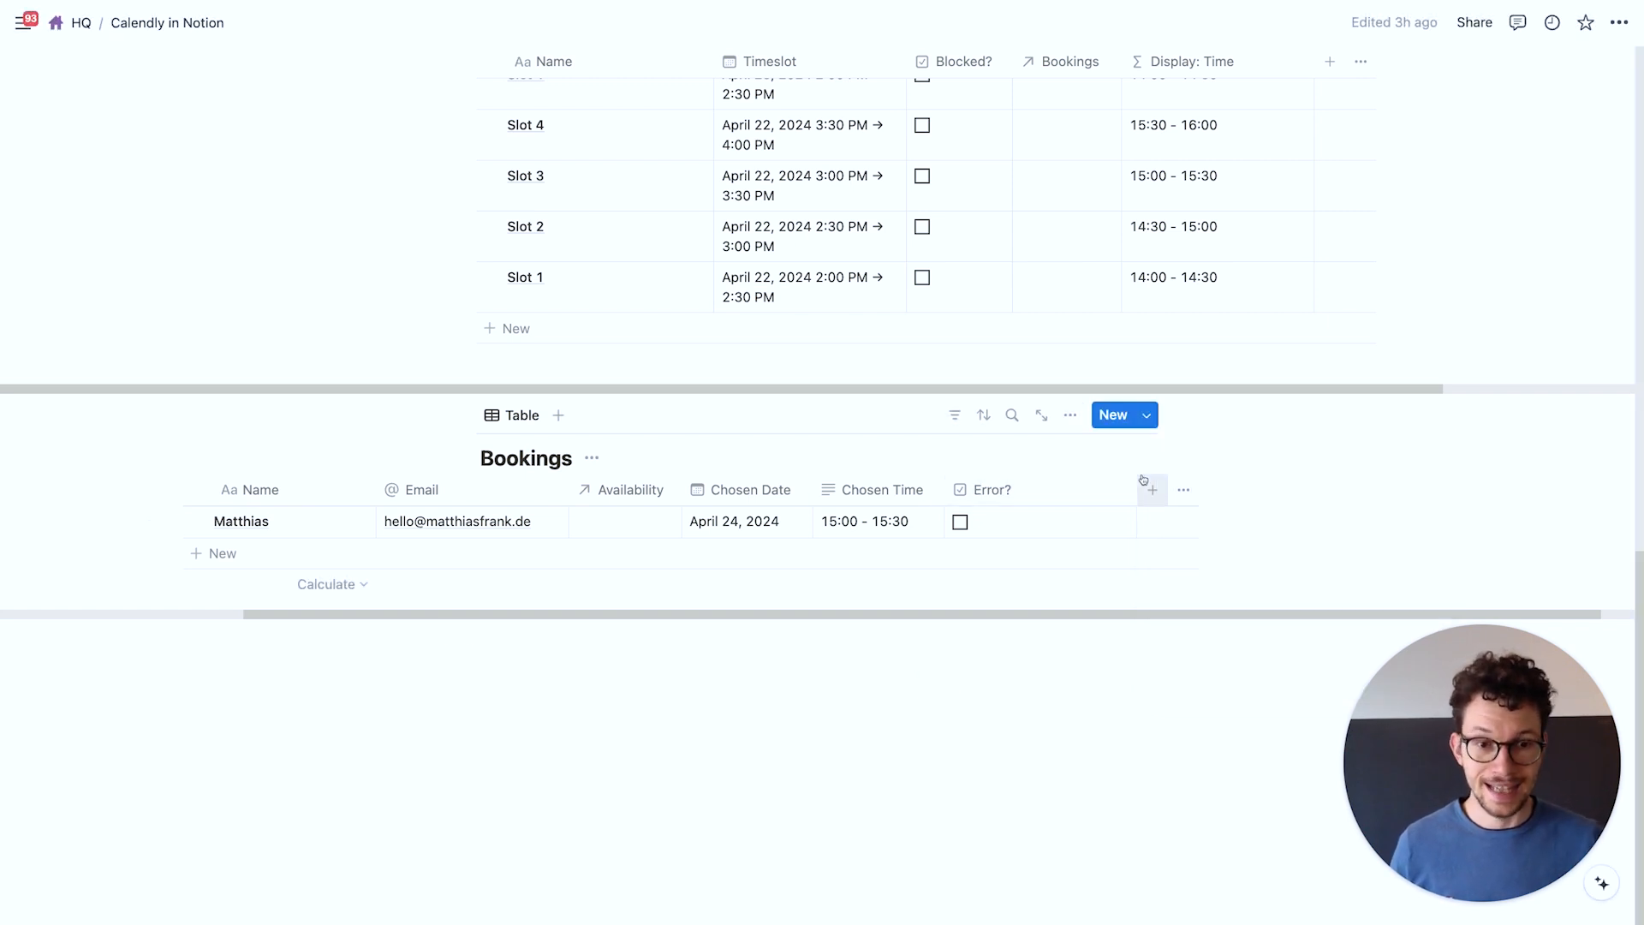
scroll(1042, 479, left, 3)
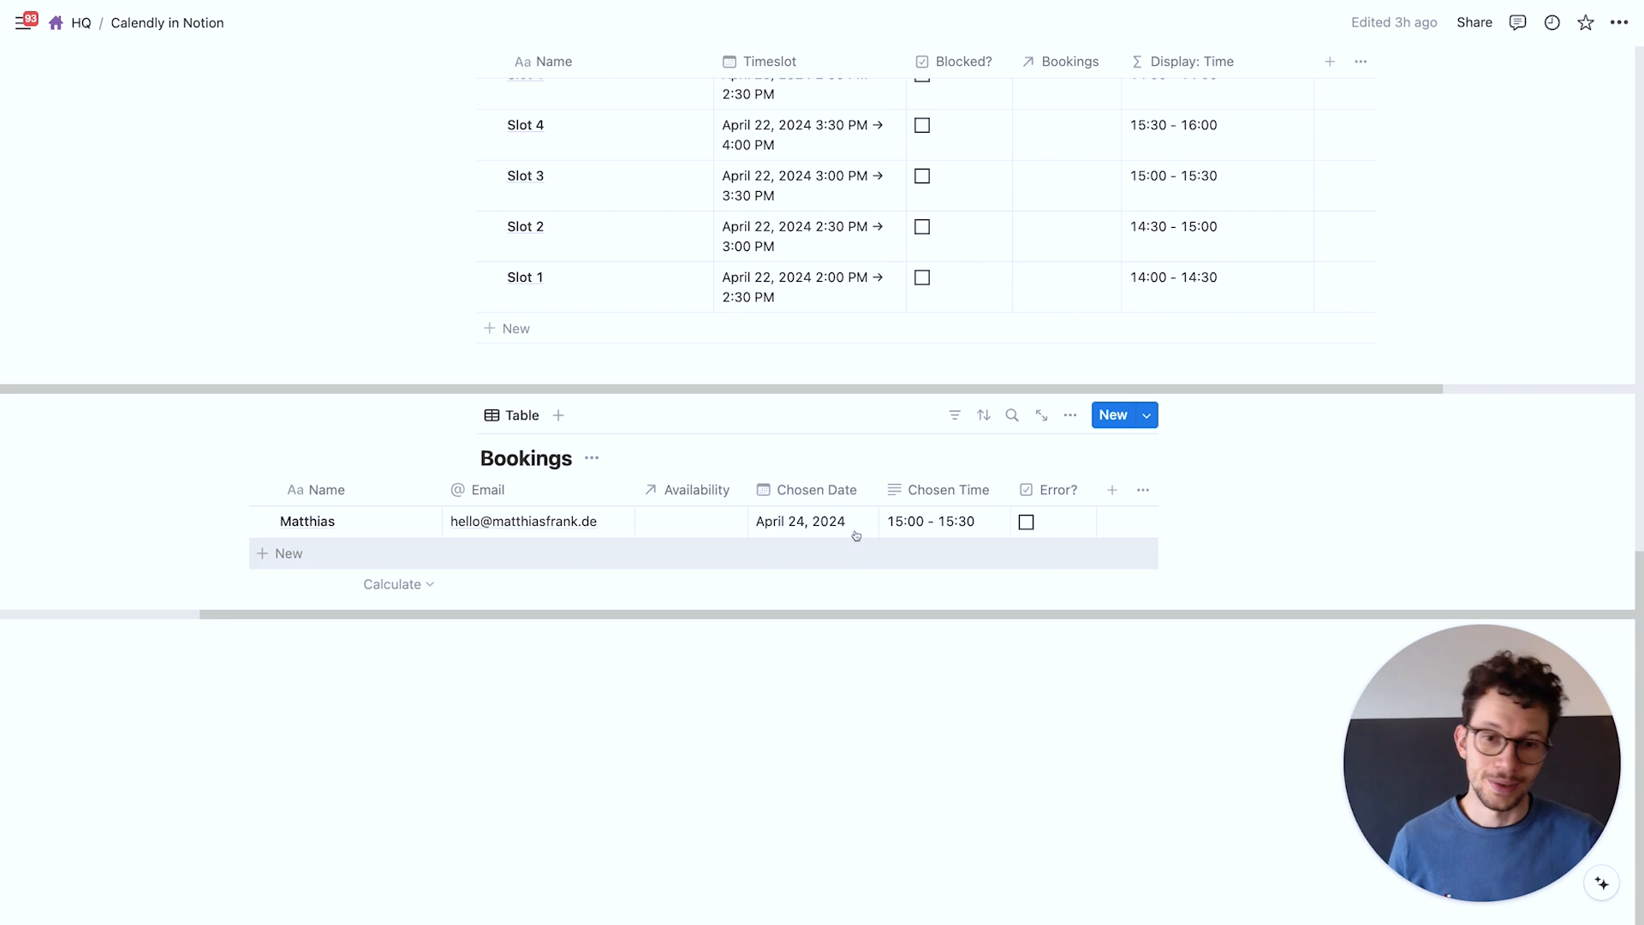
scroll(853, 524, left, 5)
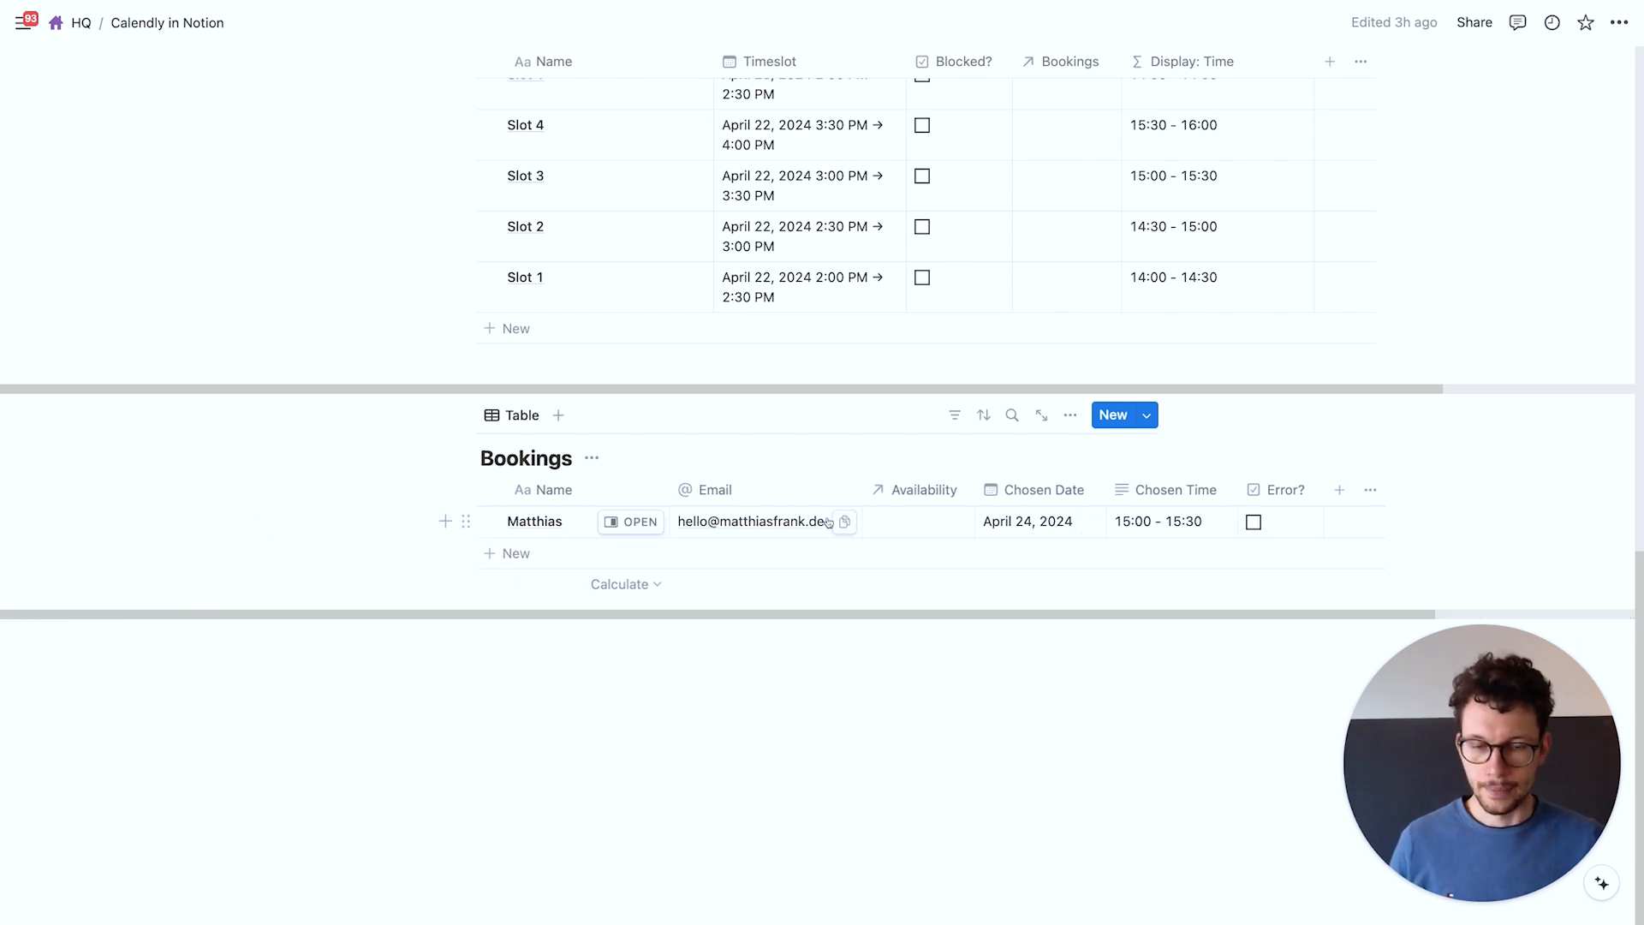
key(ctrl+Left)
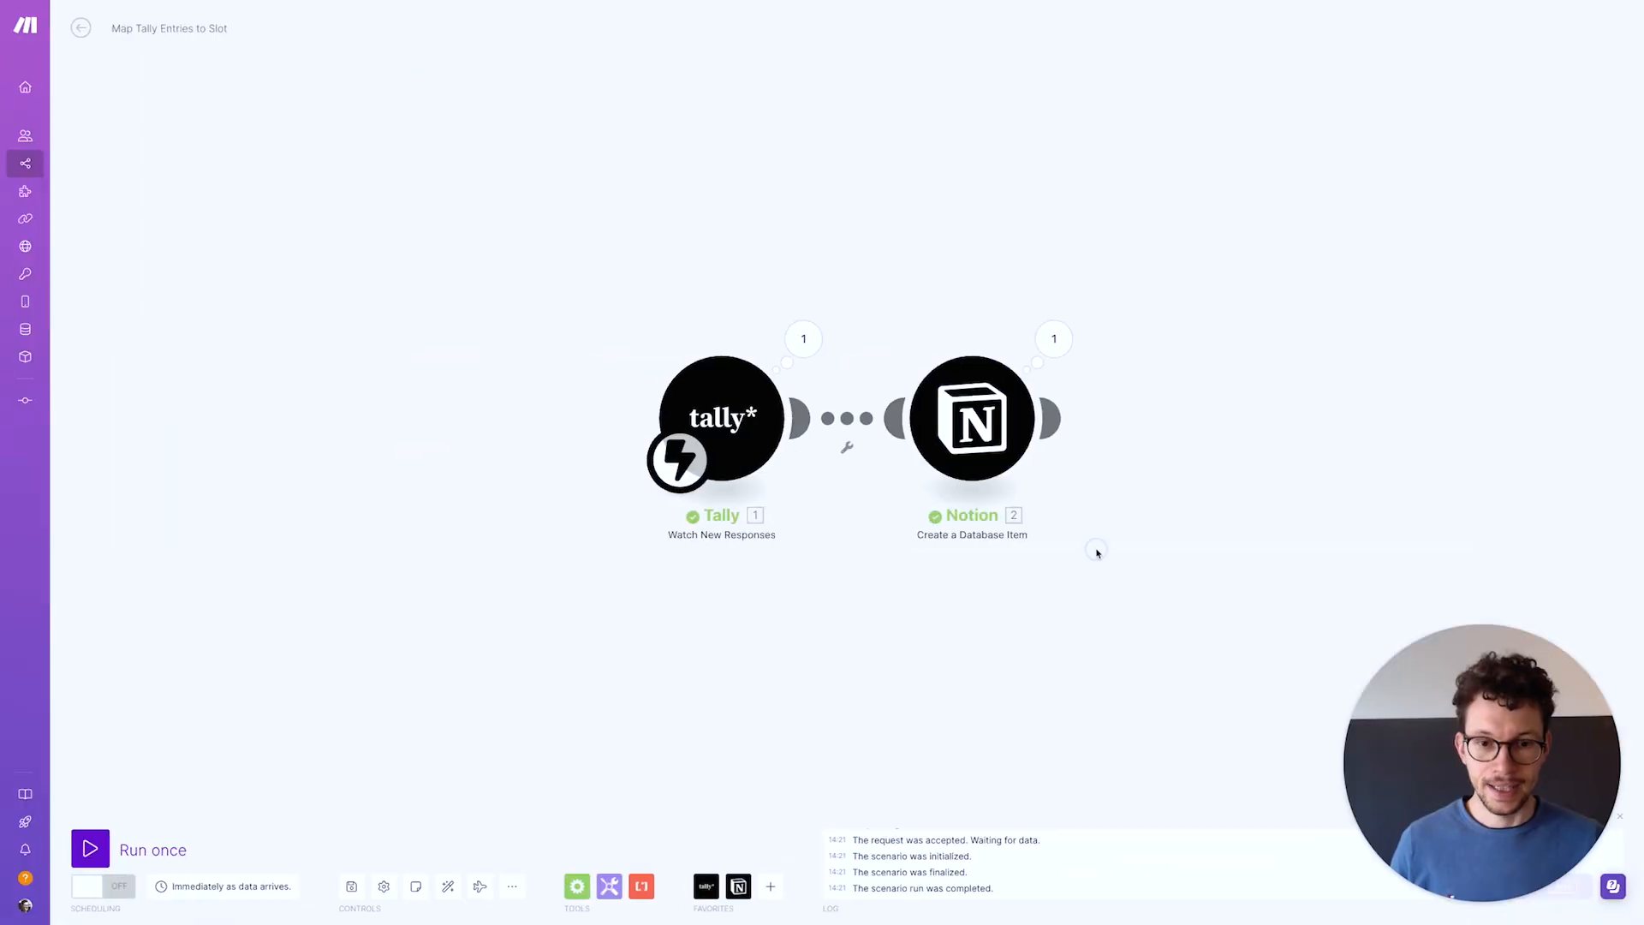
Add a Notion Search Objects module after the Create step, searching the Availability database
drag(1098, 552, 899, 551)
click(860, 419)
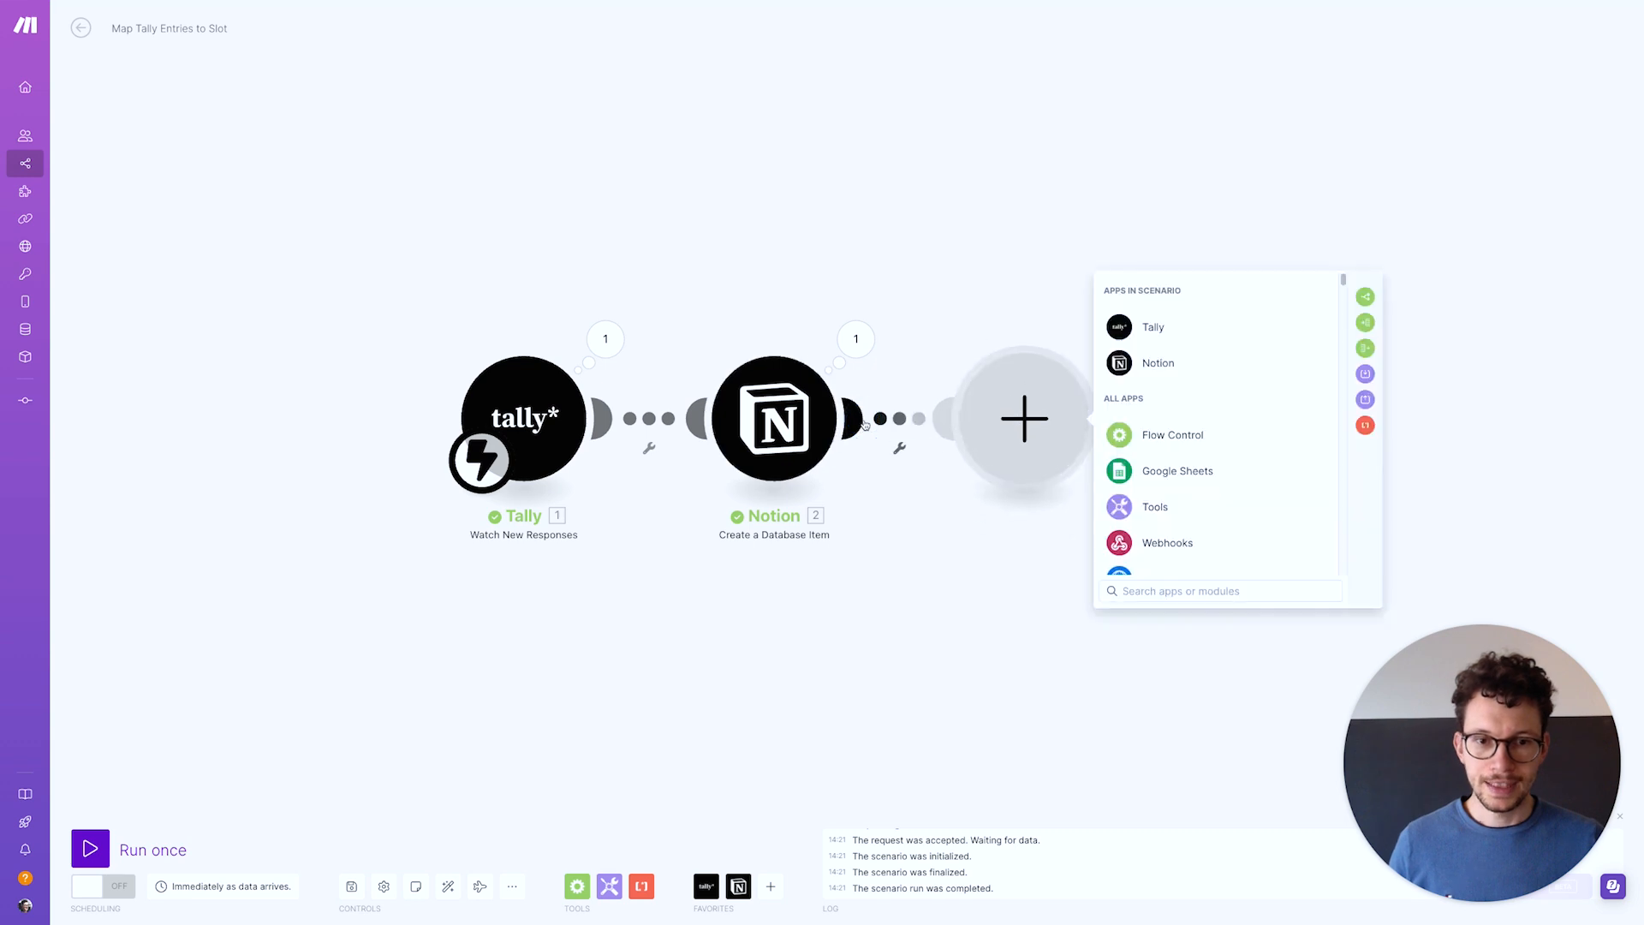
click(1158, 363)
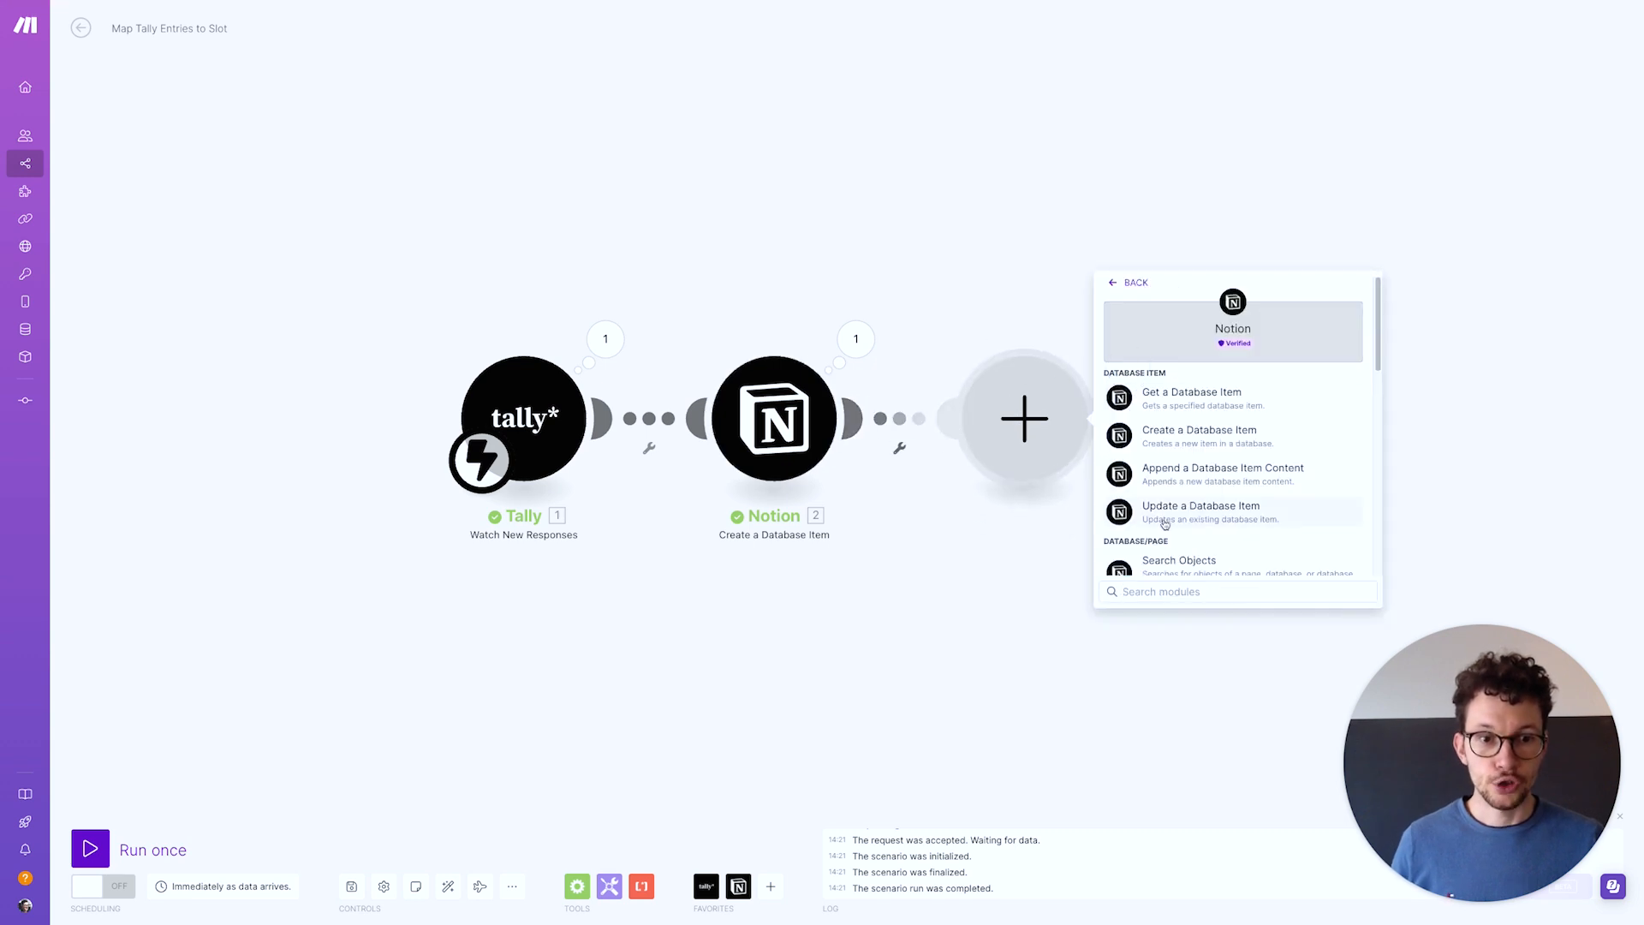
click(1160, 569)
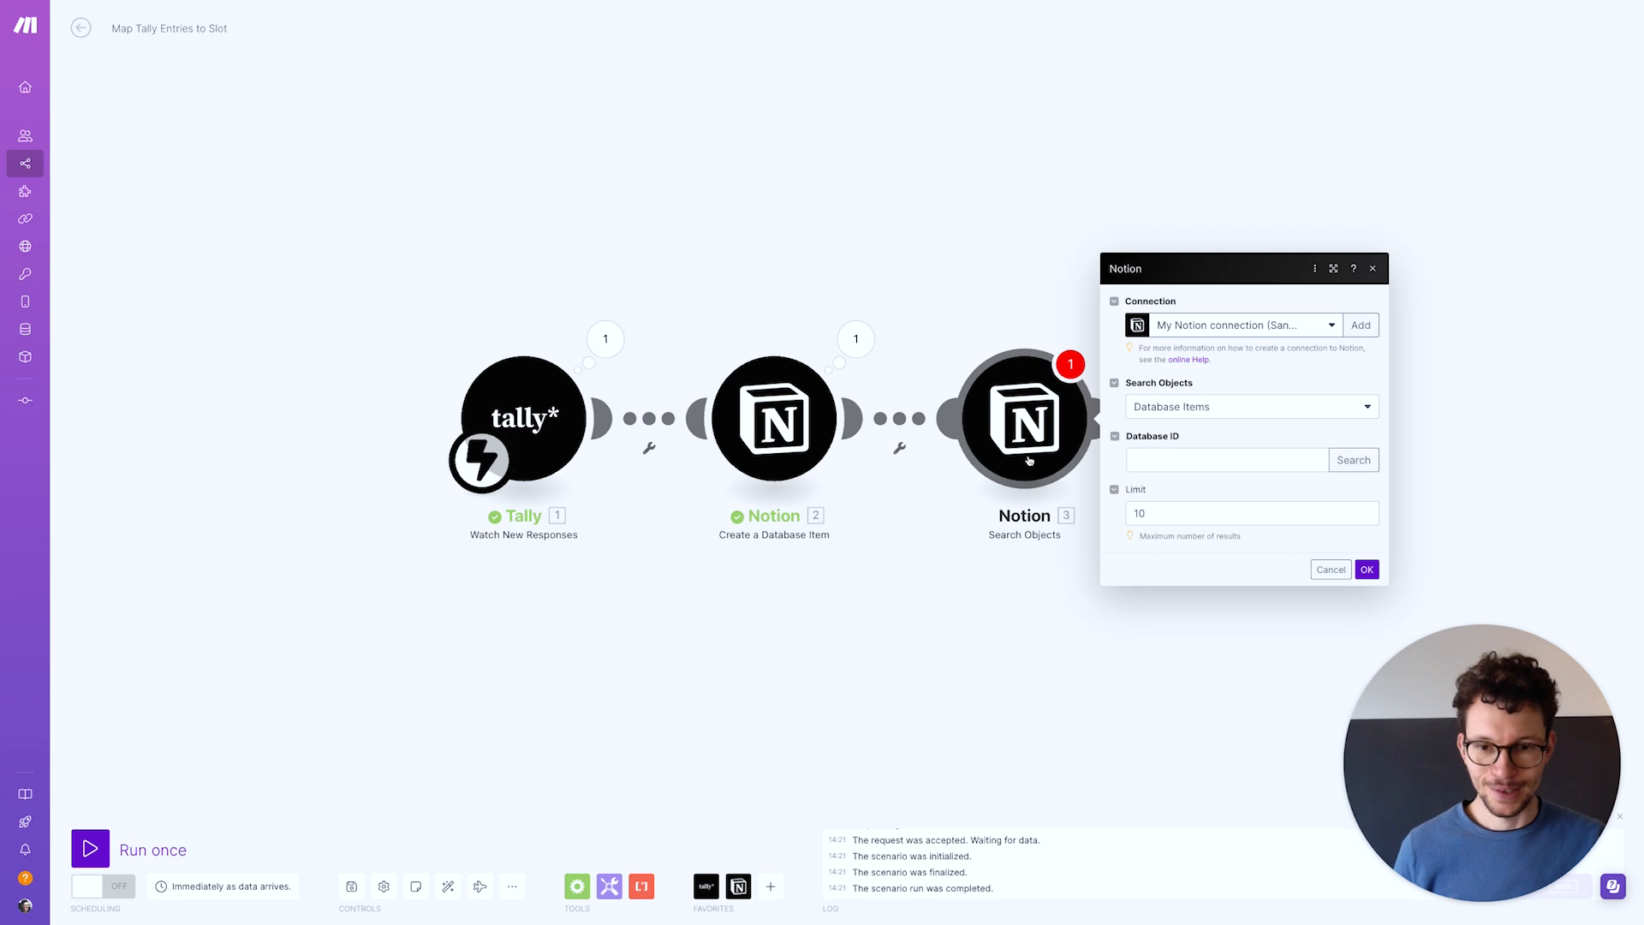
click(1333, 462)
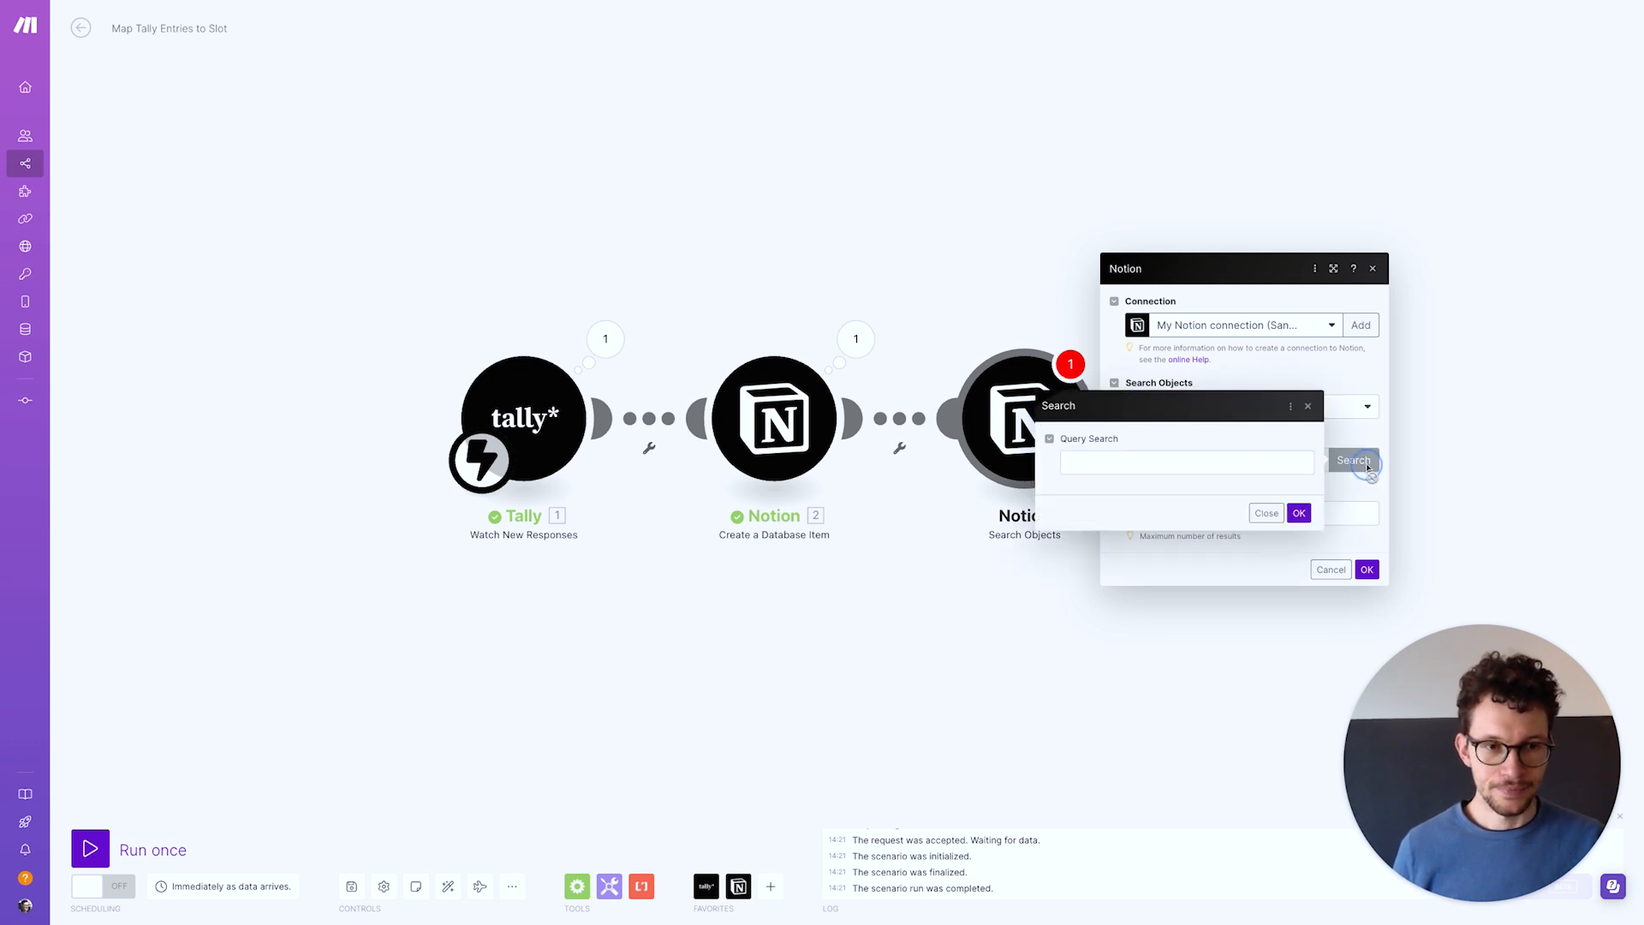
click(1181, 470)
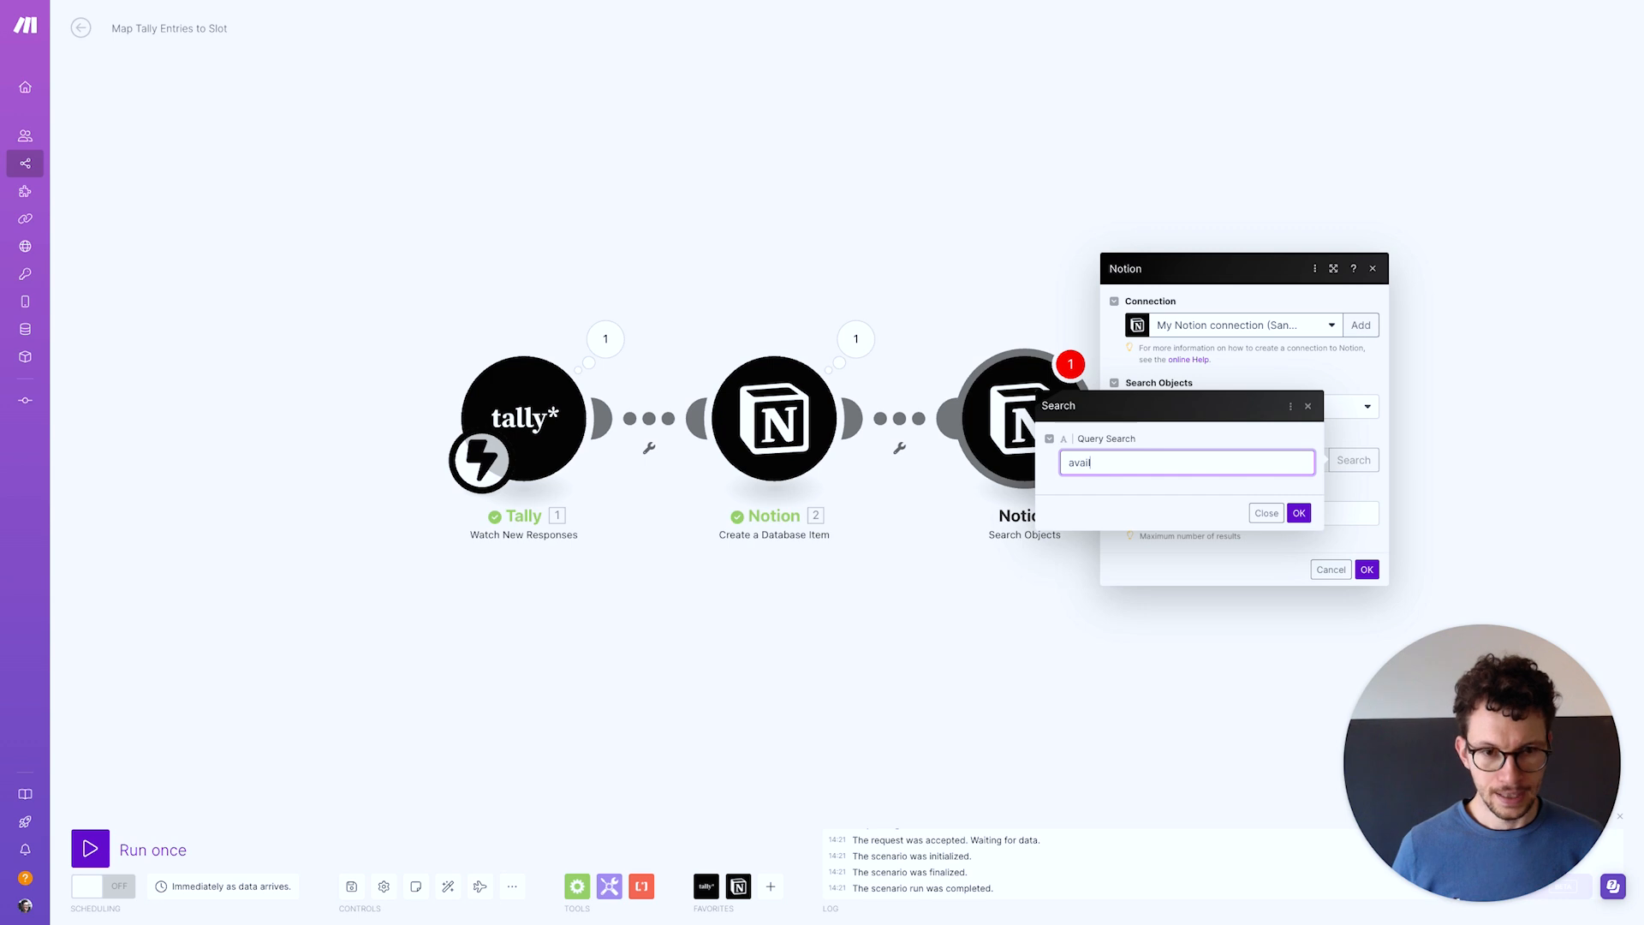
click(1300, 513)
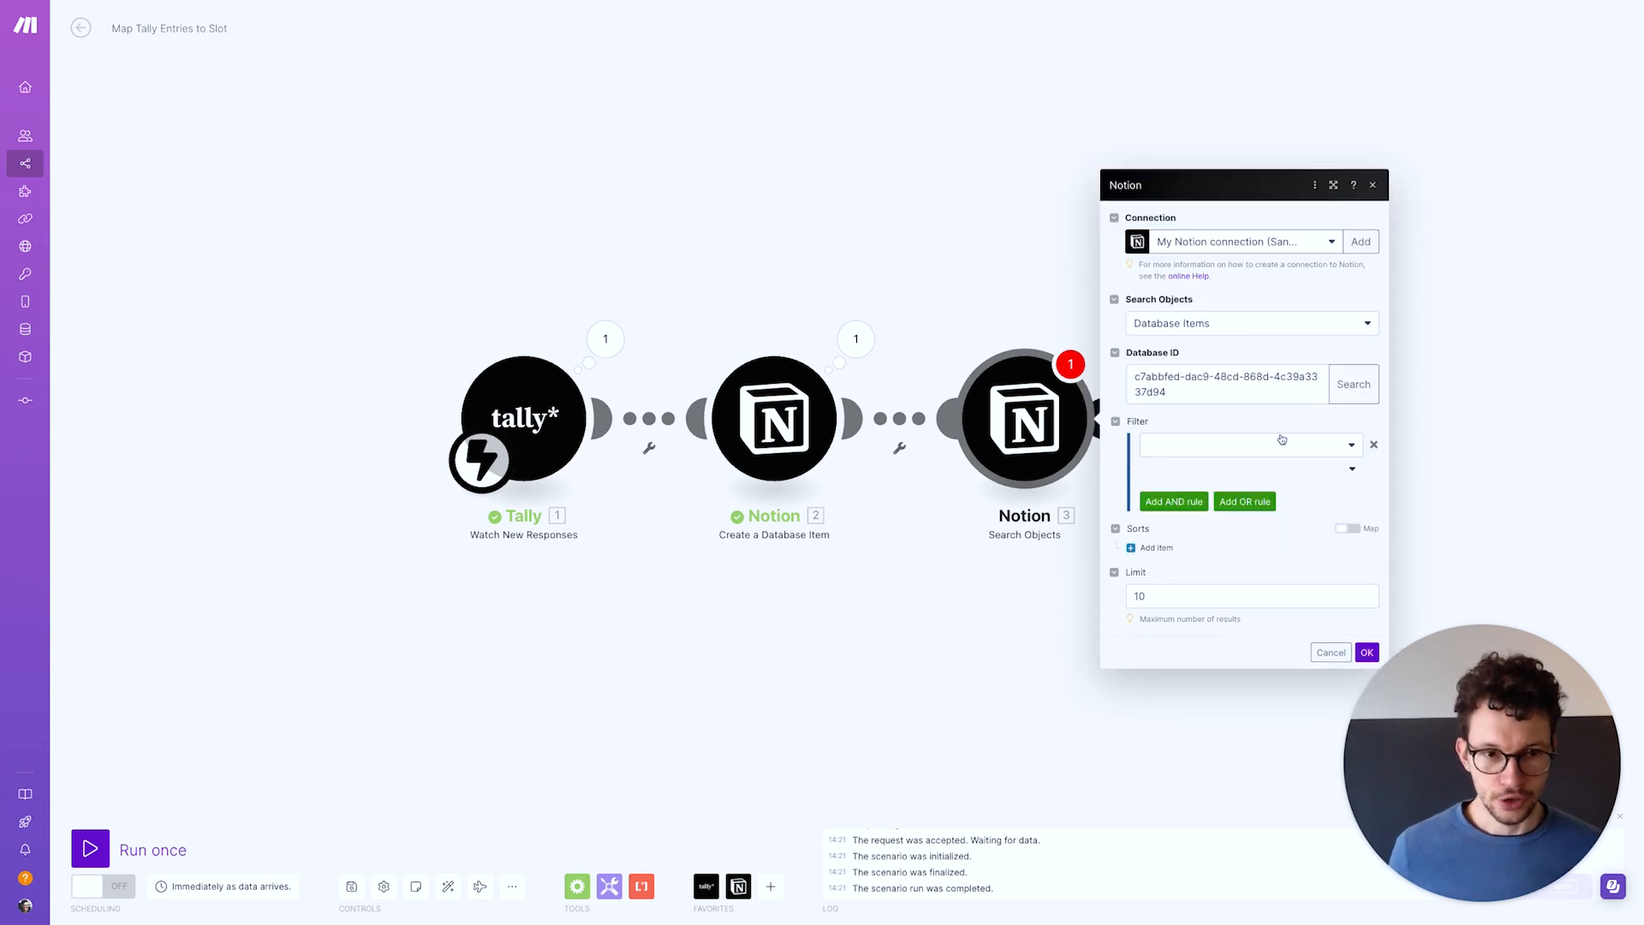
Set the search filter's field to Timeslot (Date)
click(1262, 447)
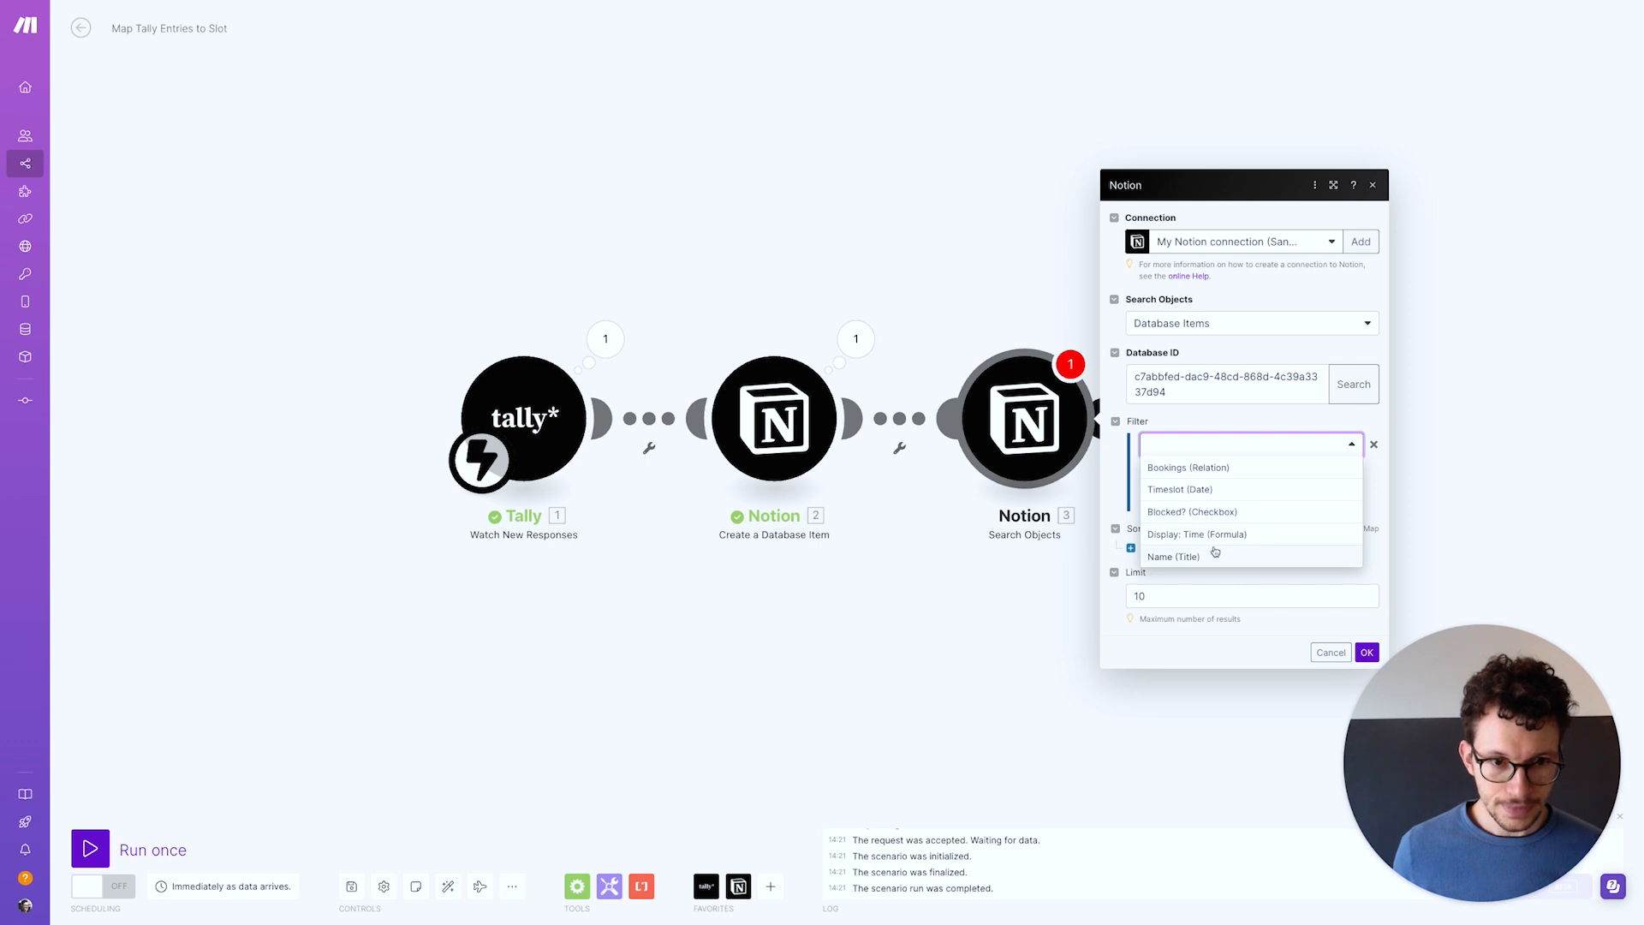
click(1203, 492)
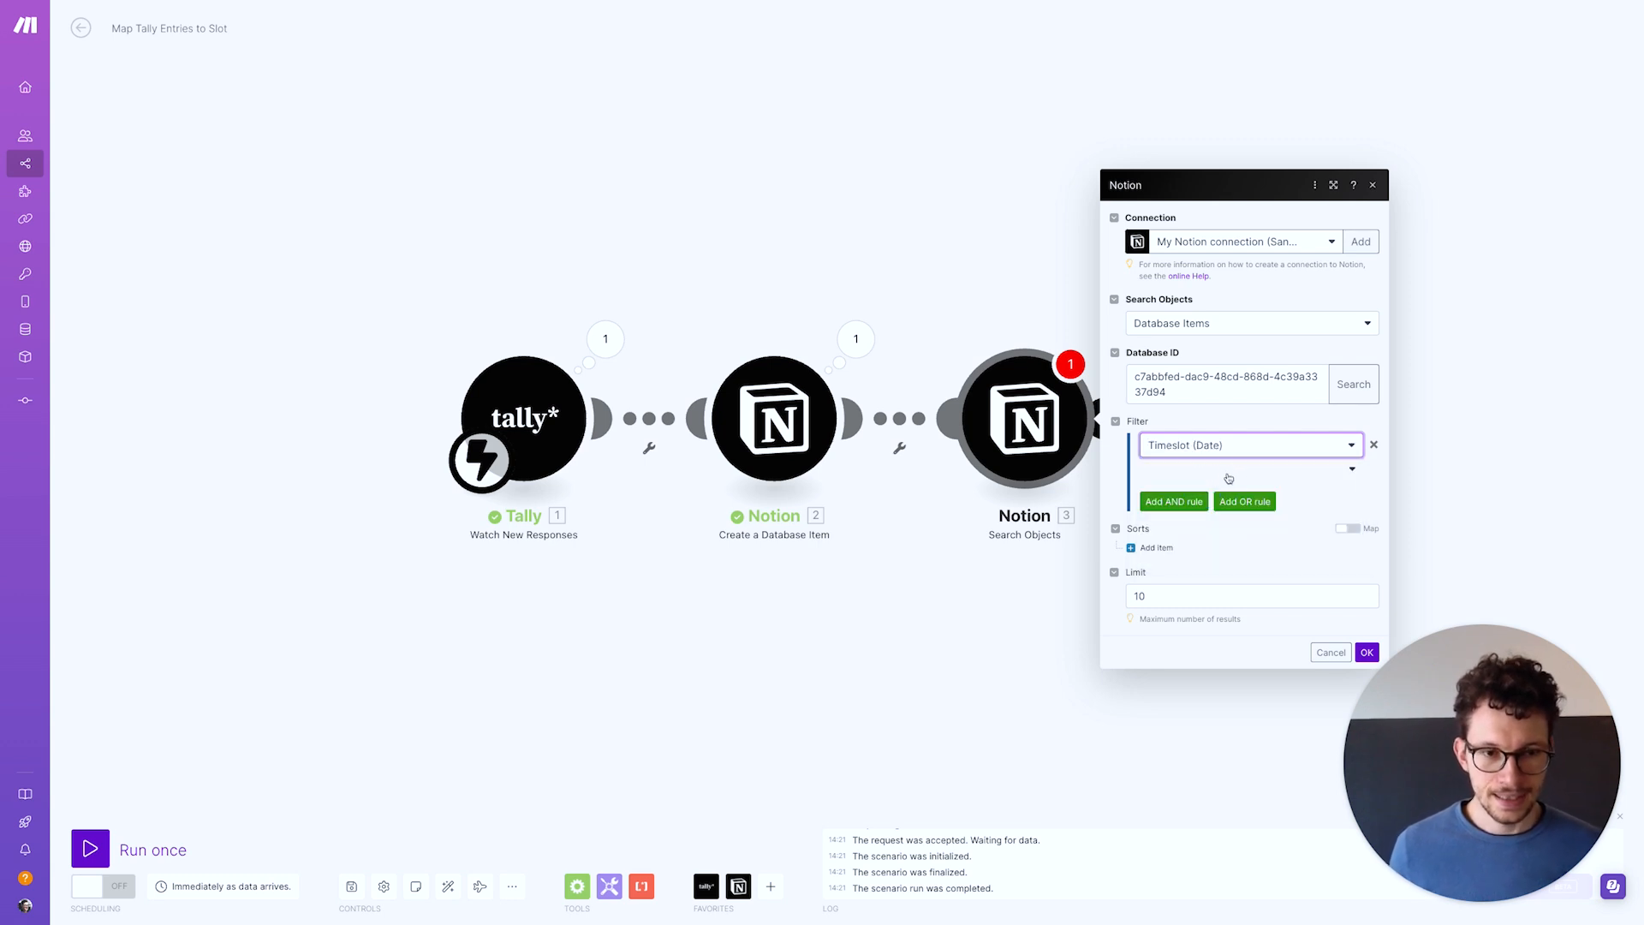
click(958, 588)
key(ctrl+Right)
Add a formula property named Clean Date to the Bookings table
scroll(900, 513, up, 14)
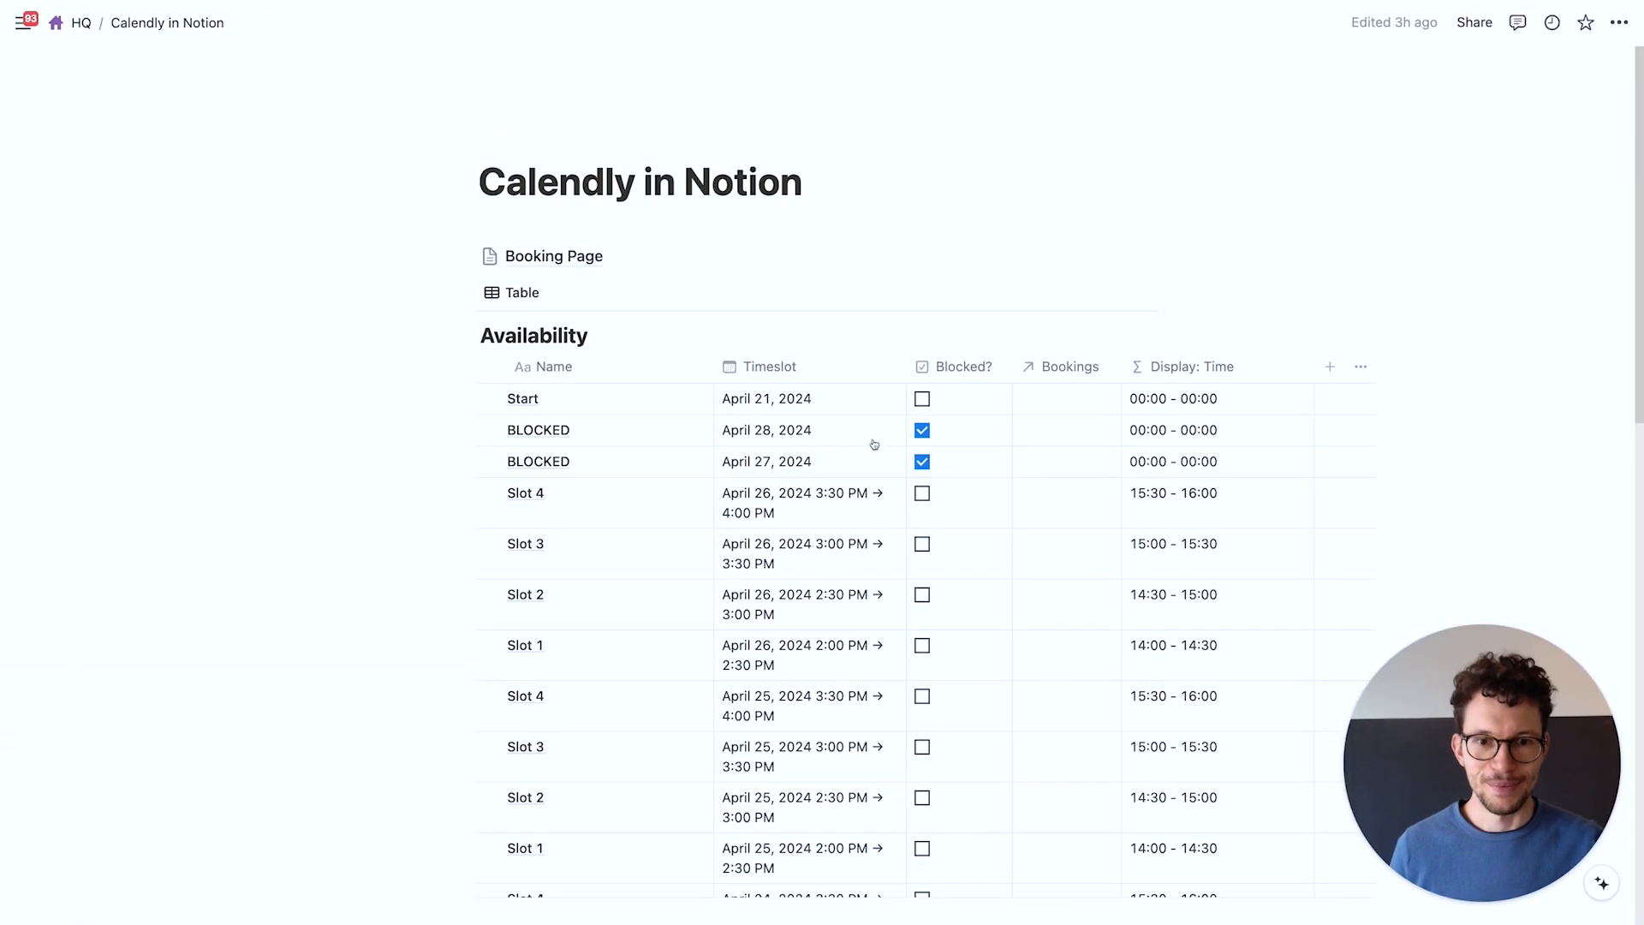
scroll(874, 444, down, 15)
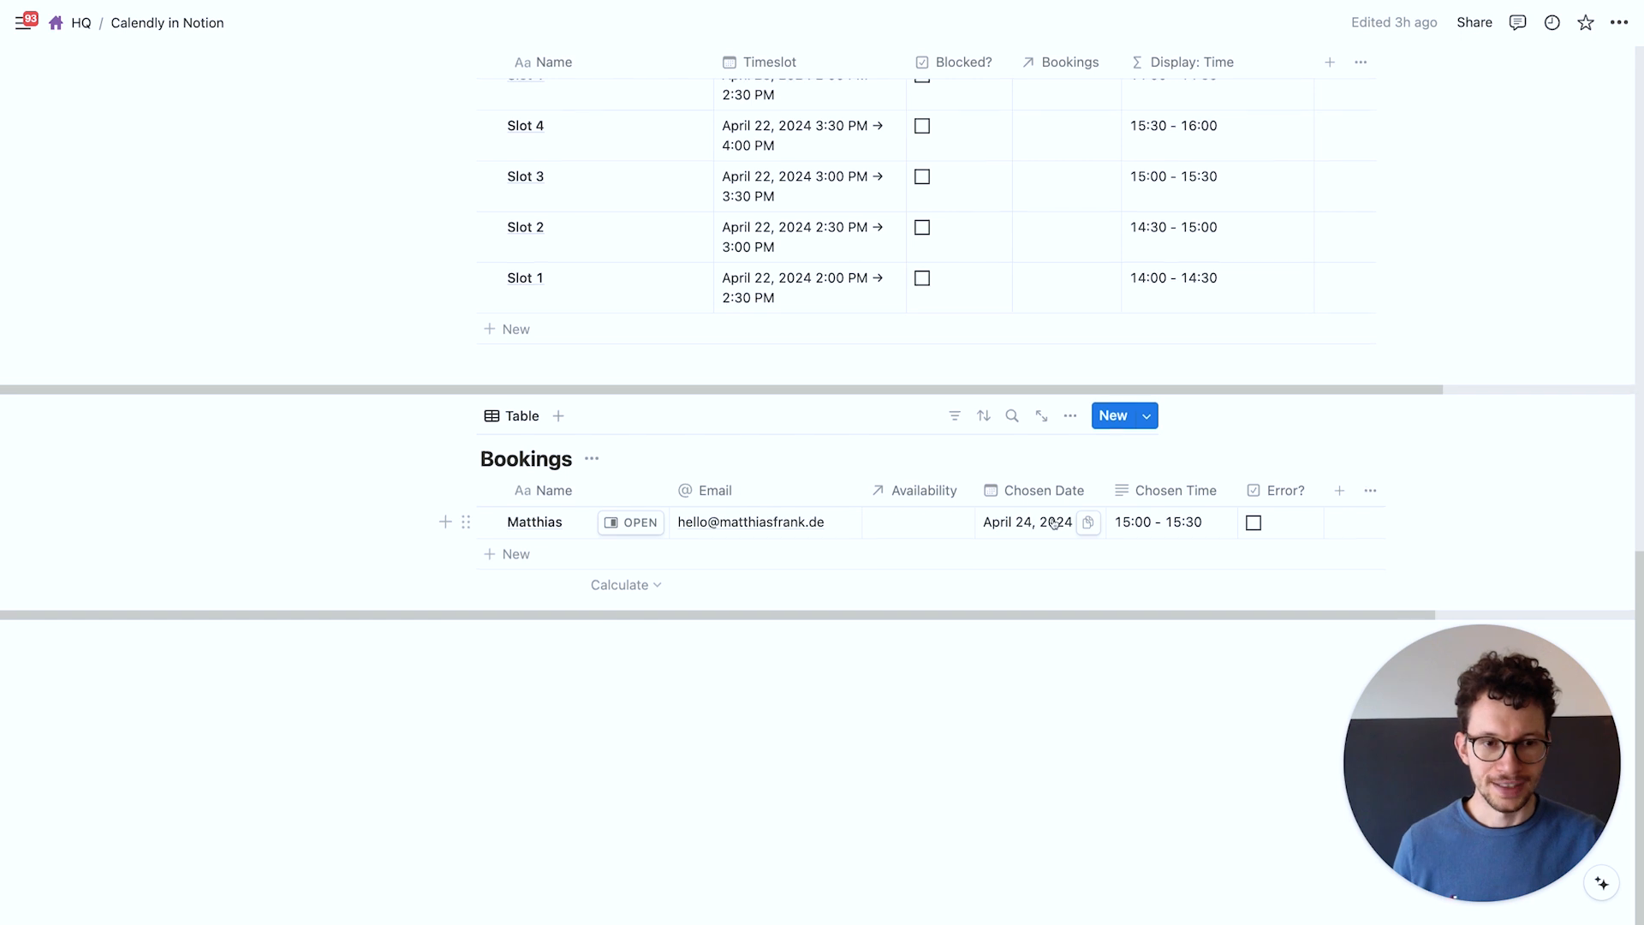
scroll(1054, 524, up, 1)
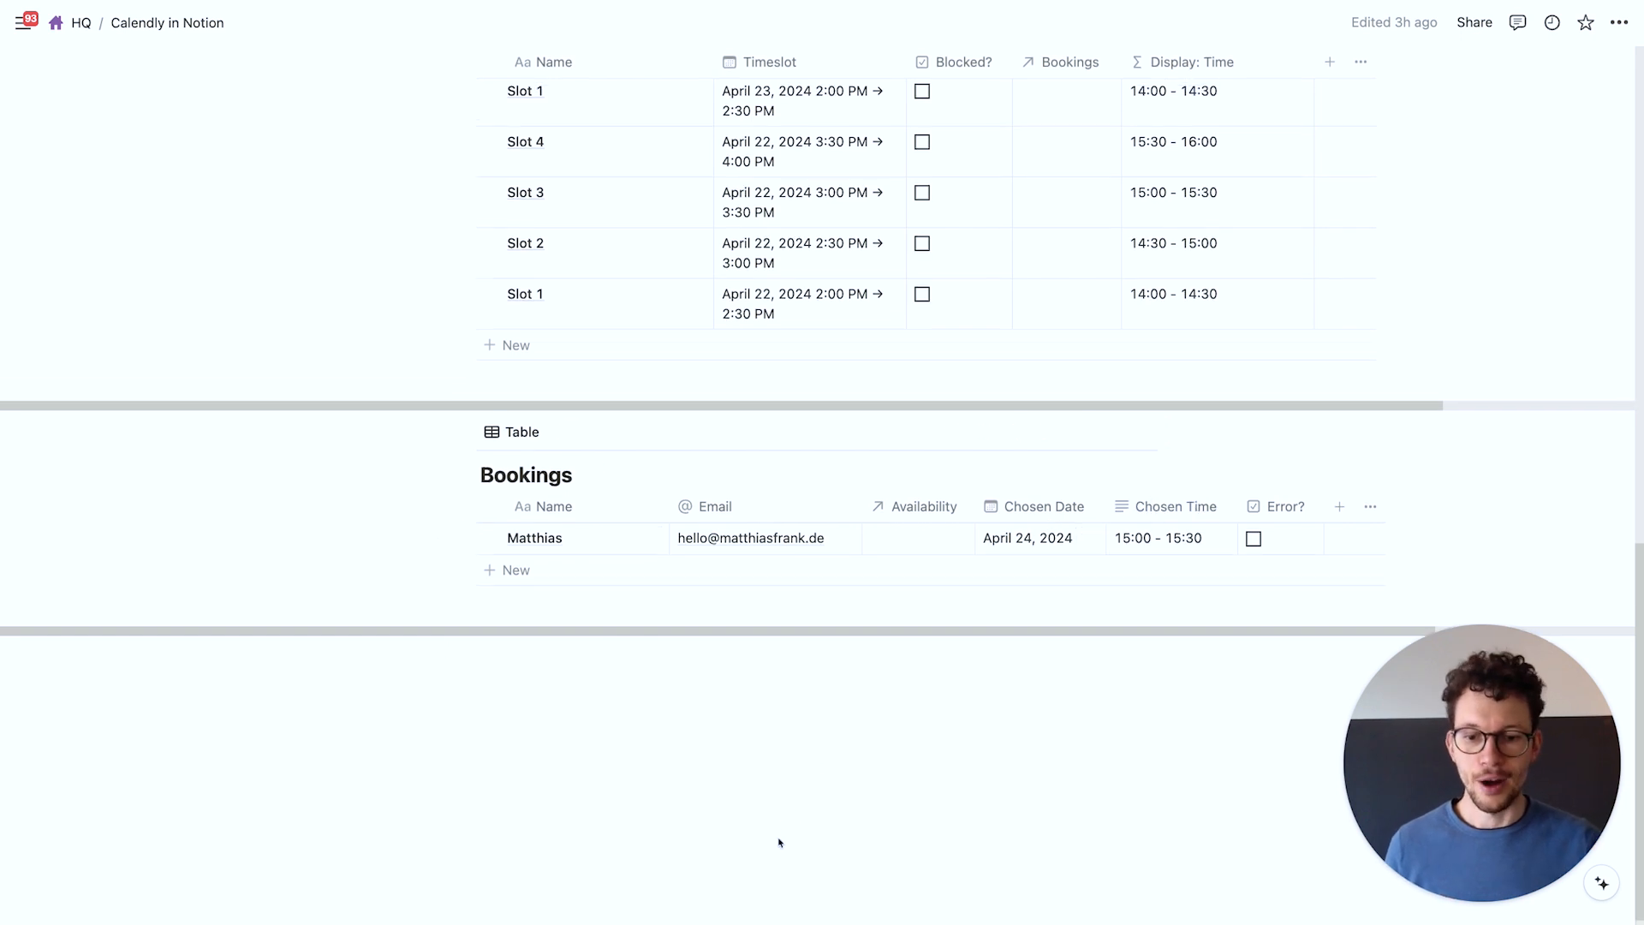
scroll(1395, 382, up, 4)
scroll(1370, 428, down, 4)
click(1342, 488)
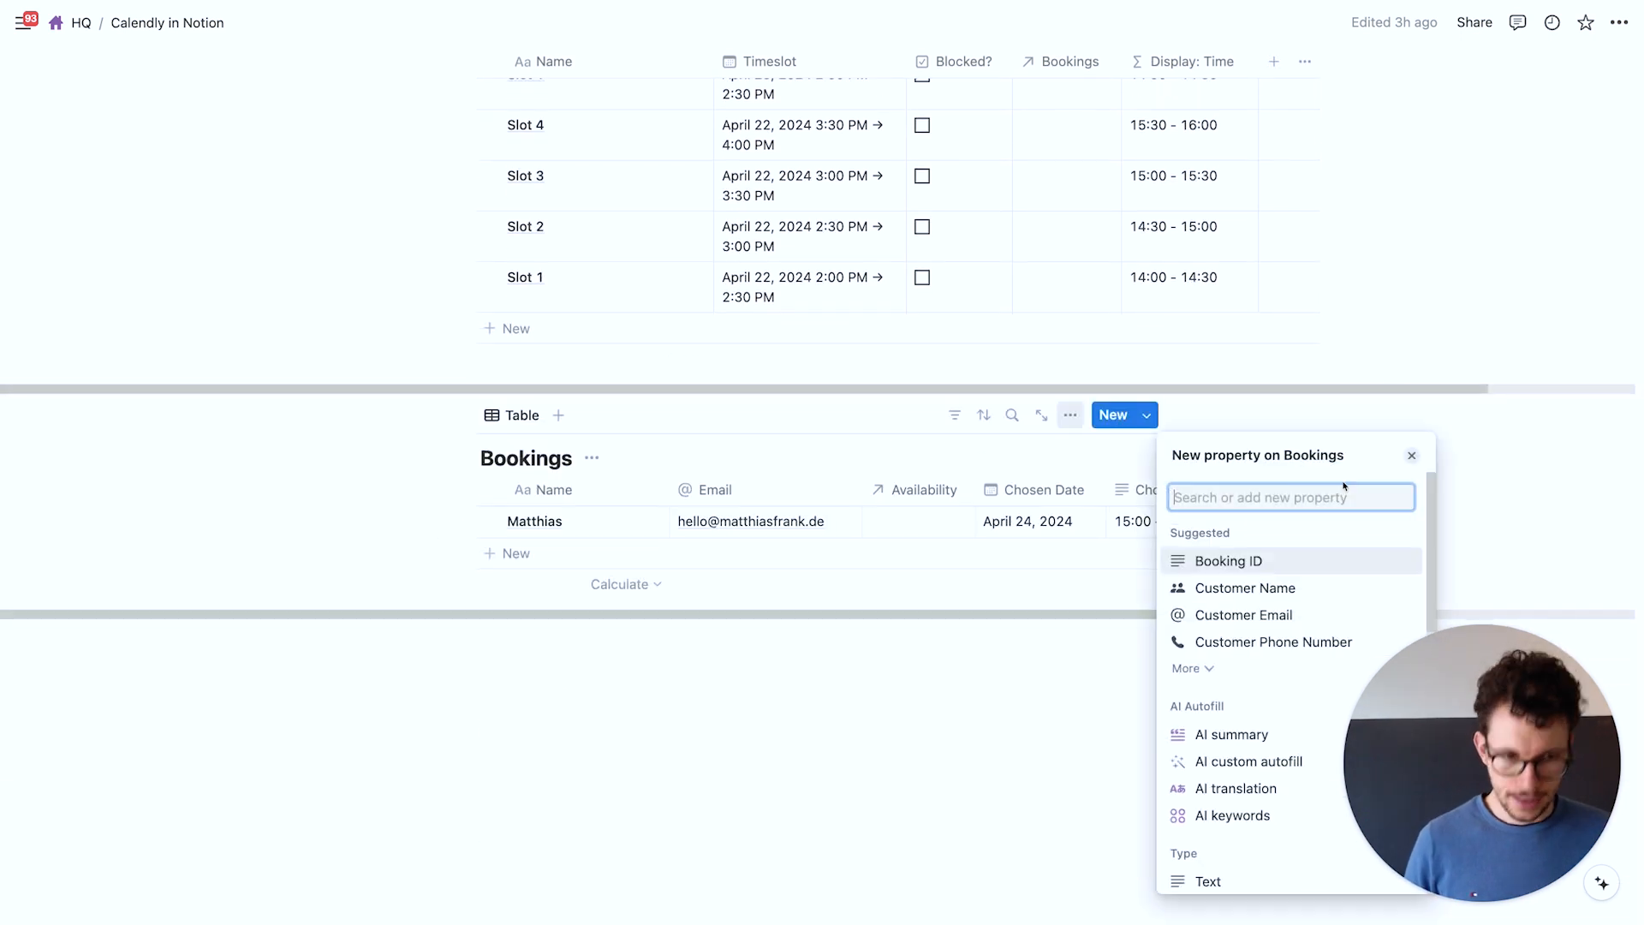
text(form)
key(Return)
key(super+a)
text(Clean Date)
key(Return)
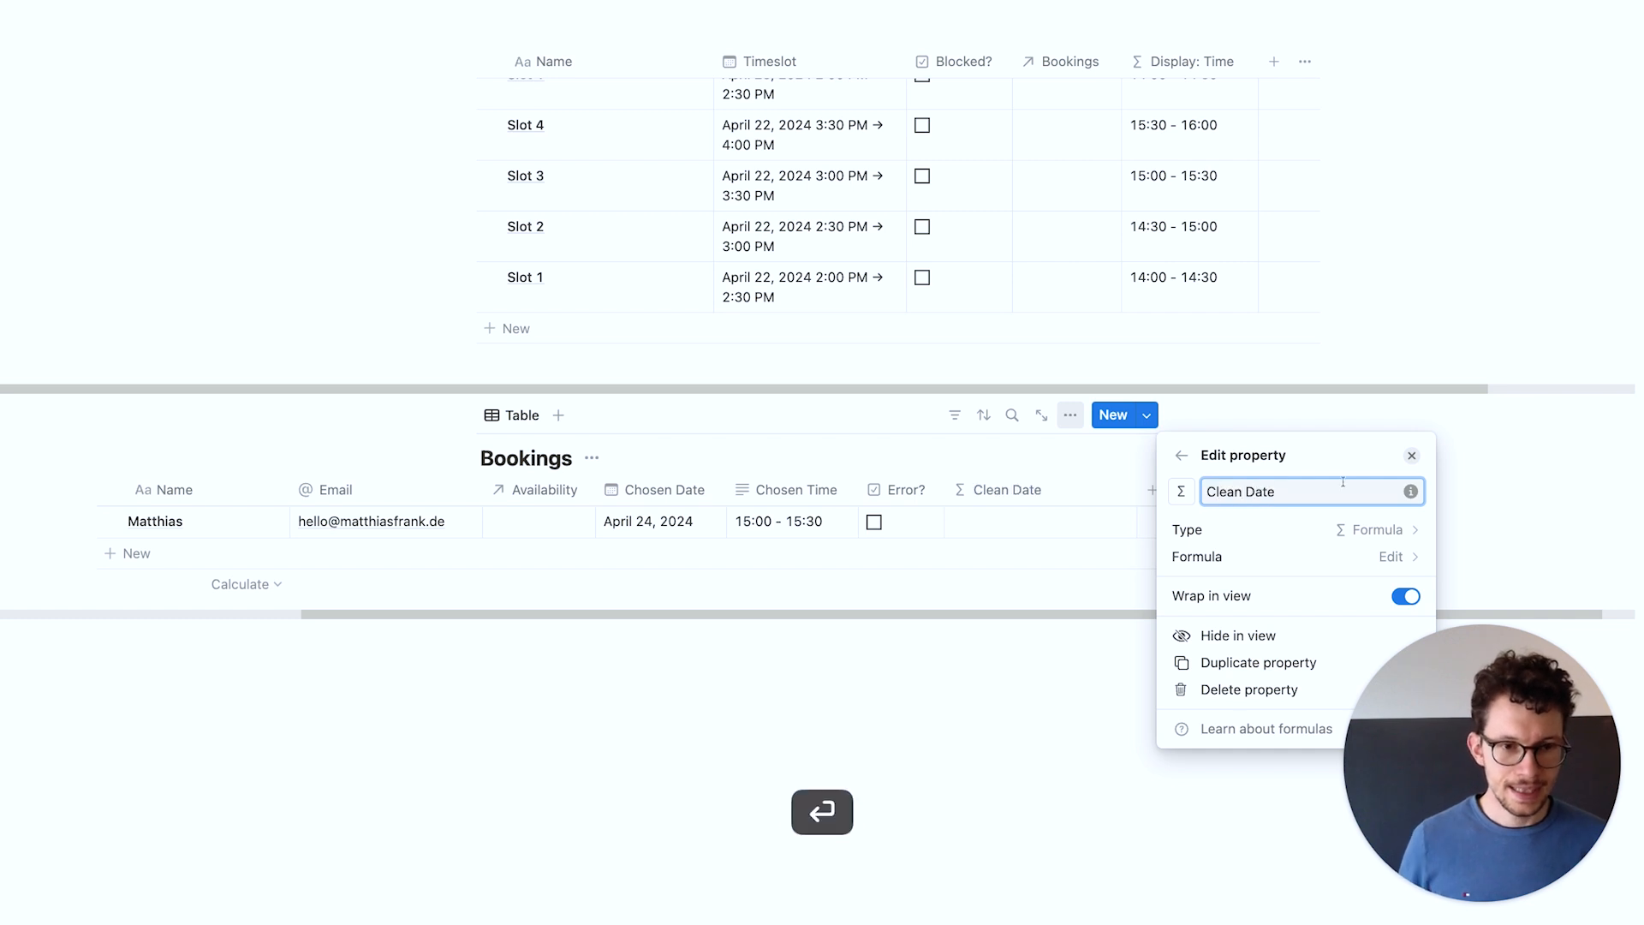
Set the Bookings Clean Date formula to Chosen Date.formatDate("DD-MM-YYYY")
click(1268, 557)
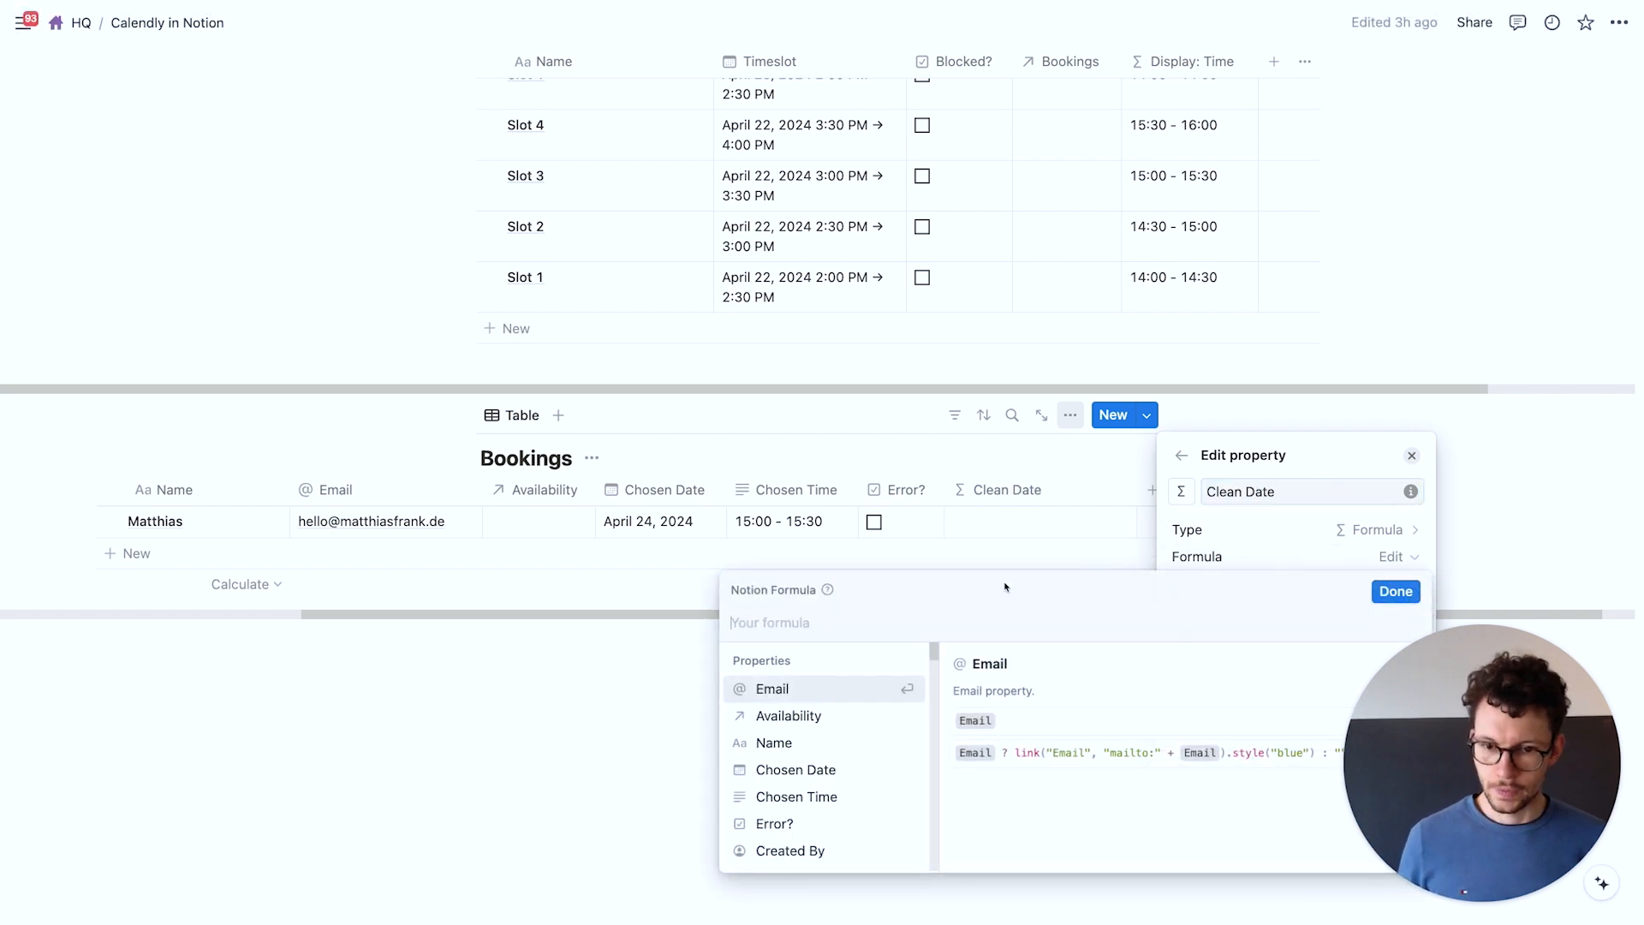
text(cho)
key(Return)
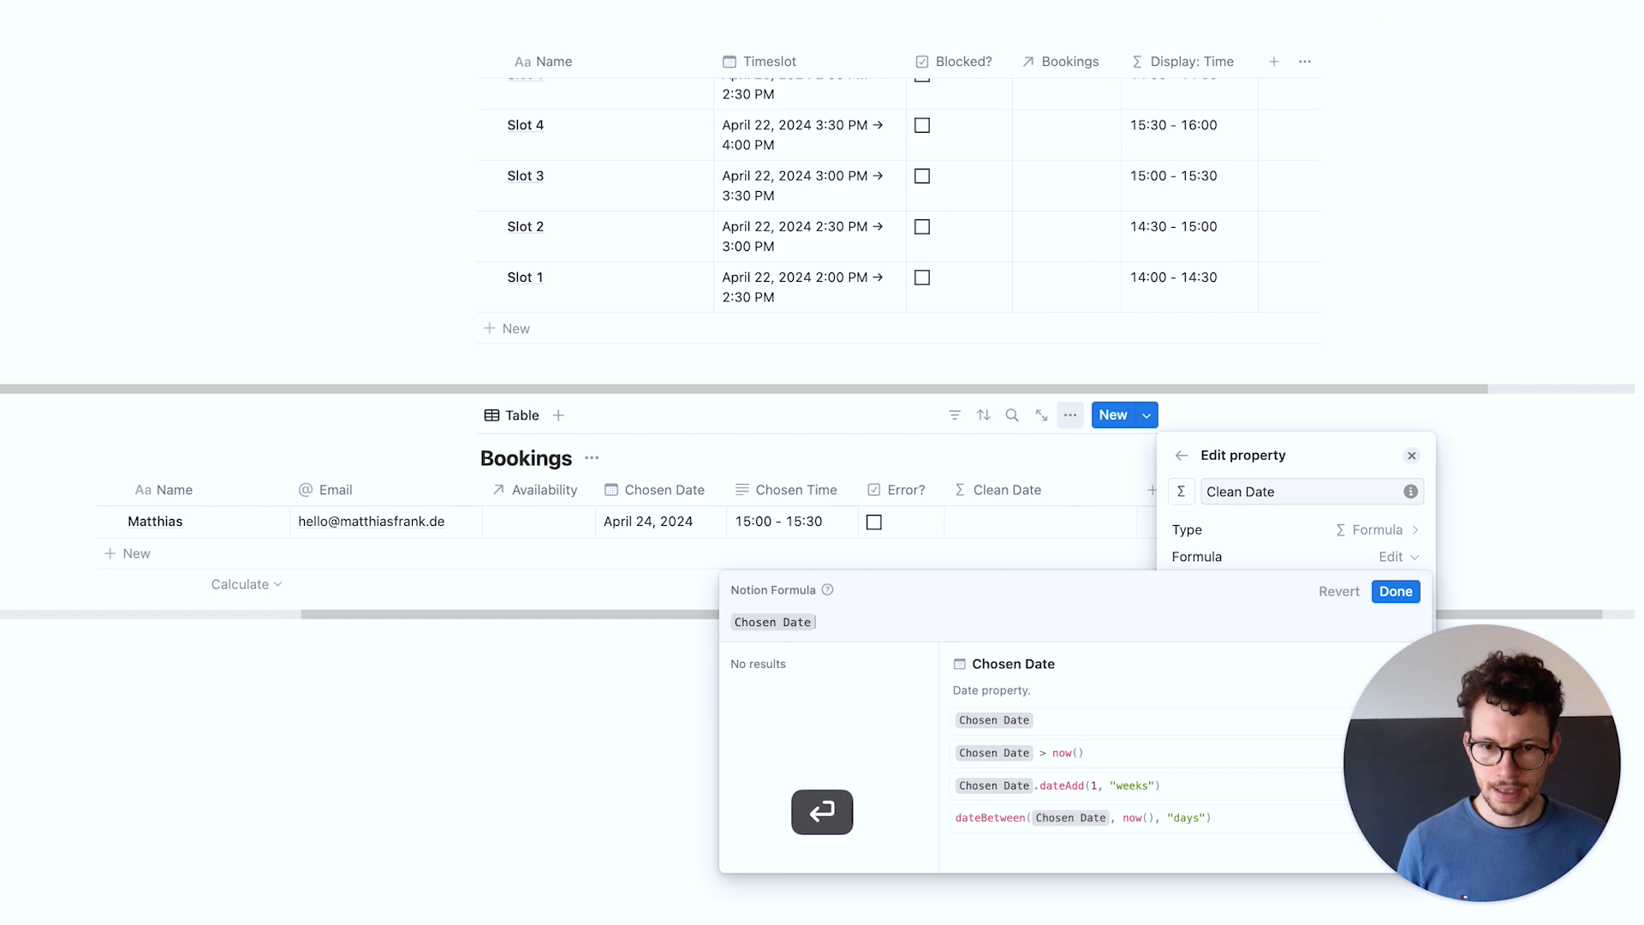
text(.form)
key(Down)
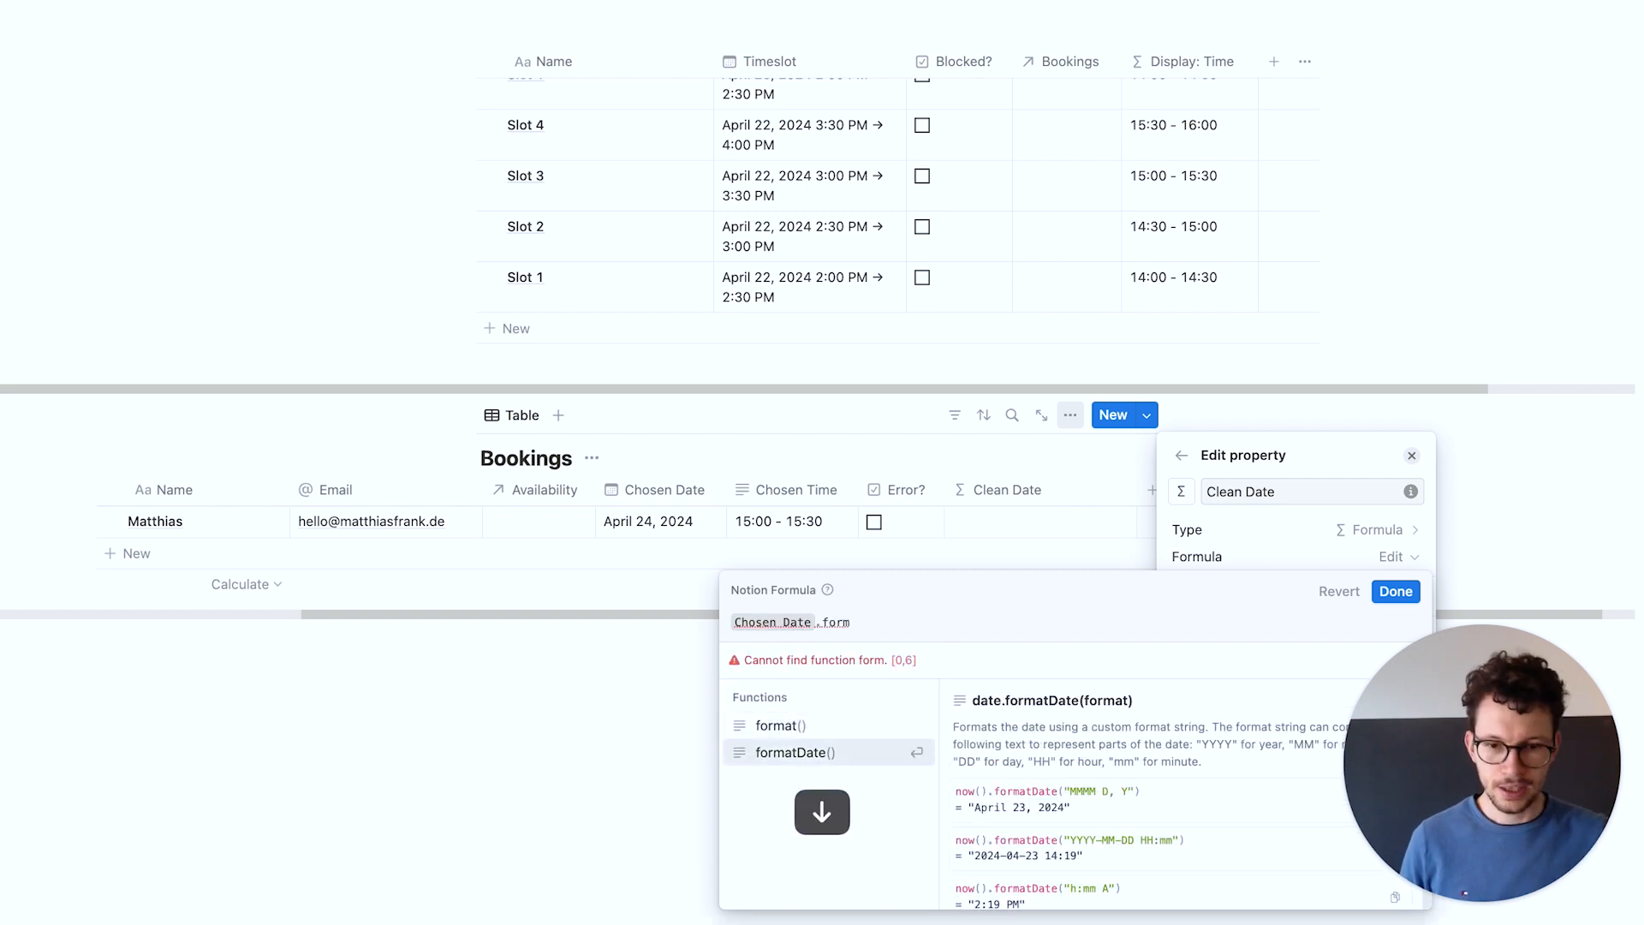
key(Return)
text(")
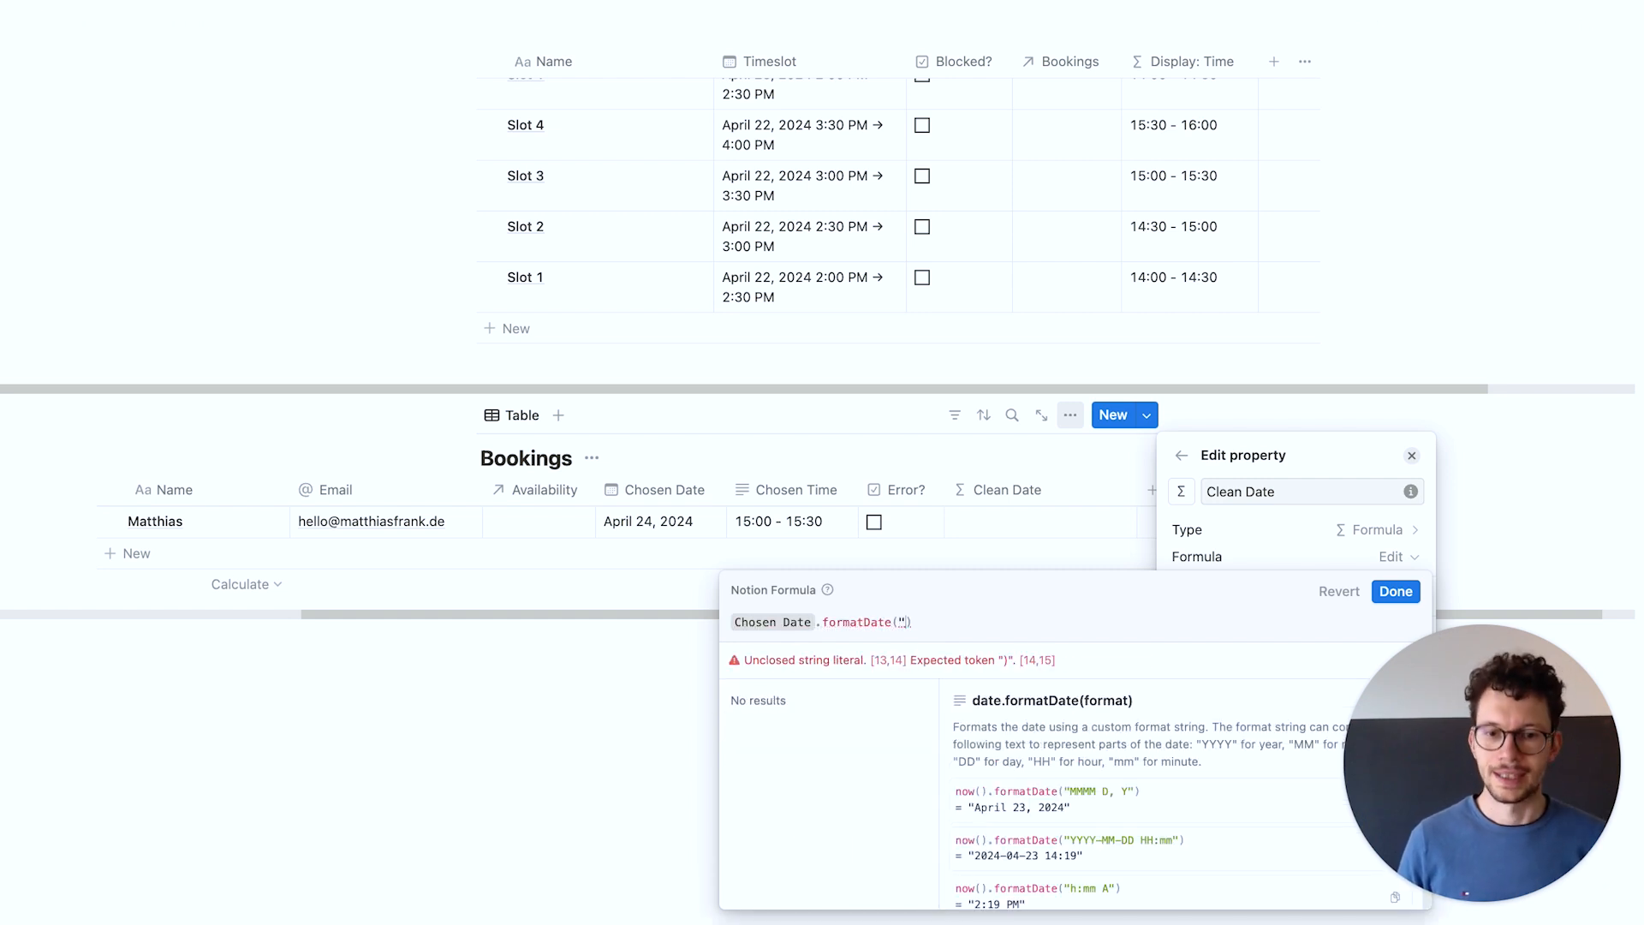
text(DD-MM-YYYY")
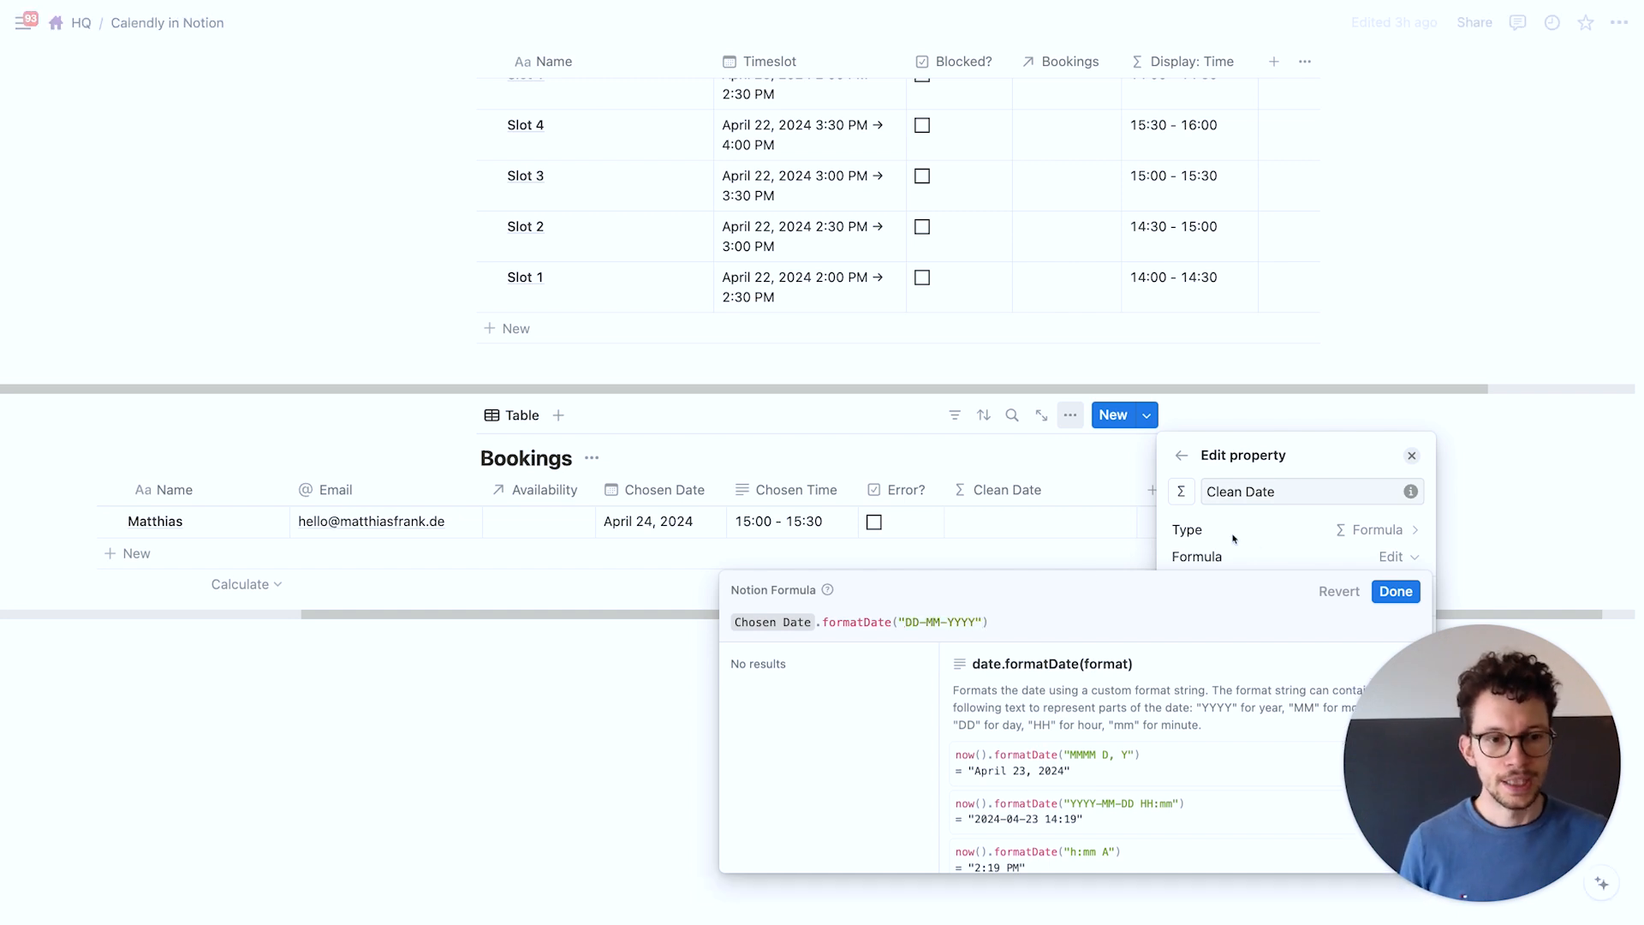
click(1396, 591)
click(1035, 690)
Add a formula property named Clean Date to the Availability table
scroll(1035, 690, up, 12)
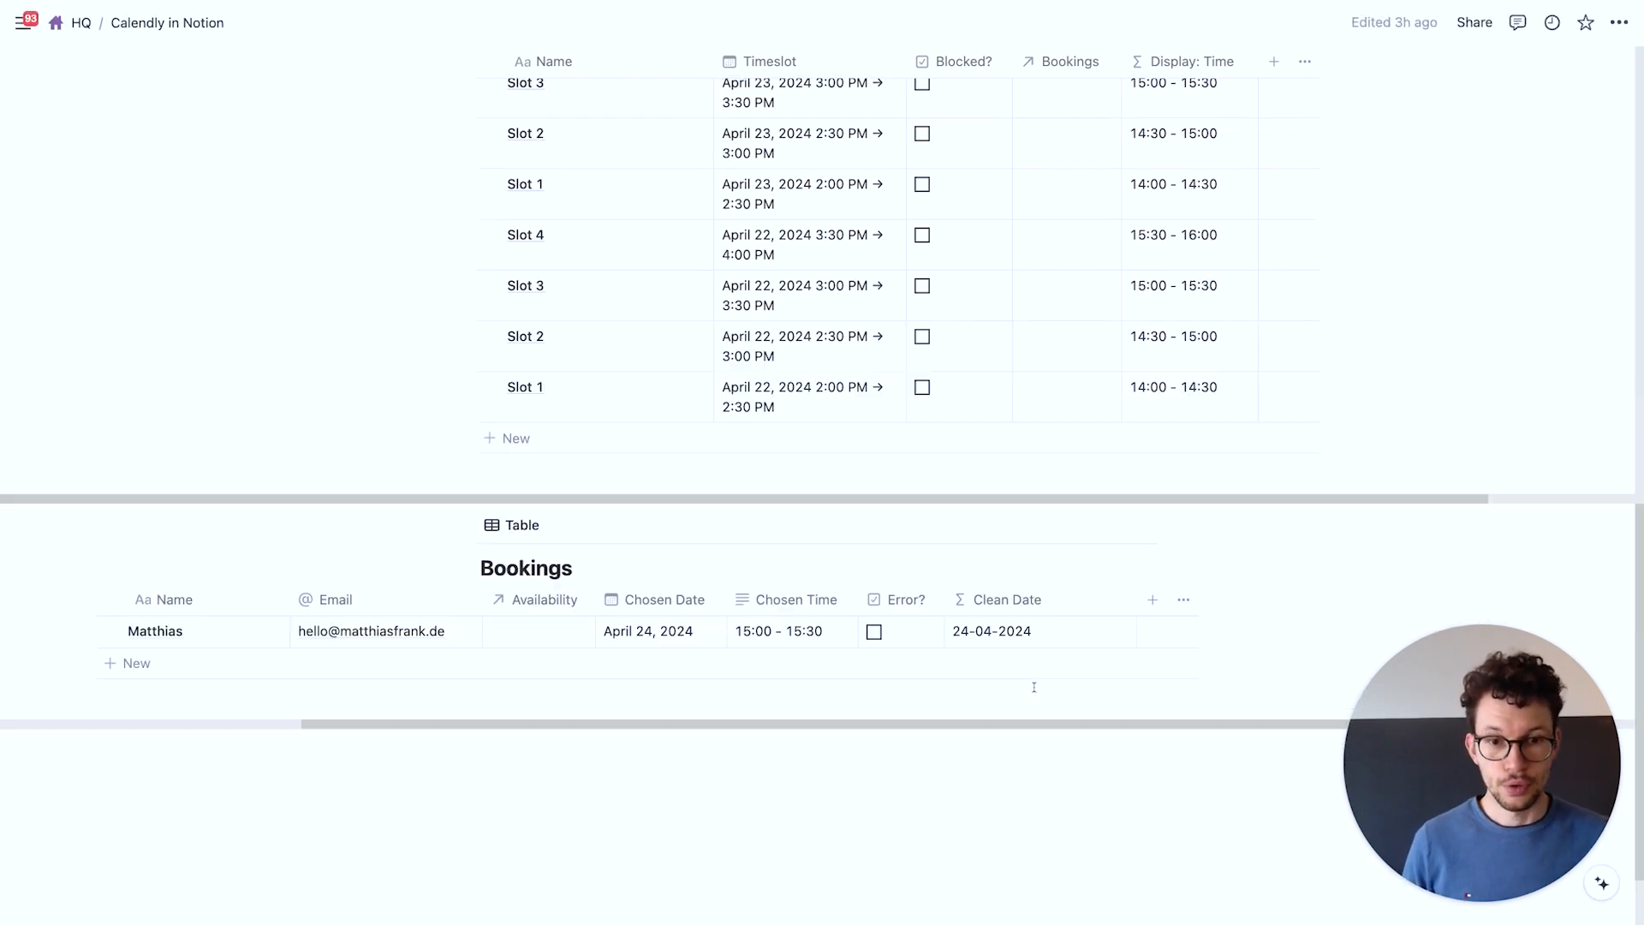
click(1285, 376)
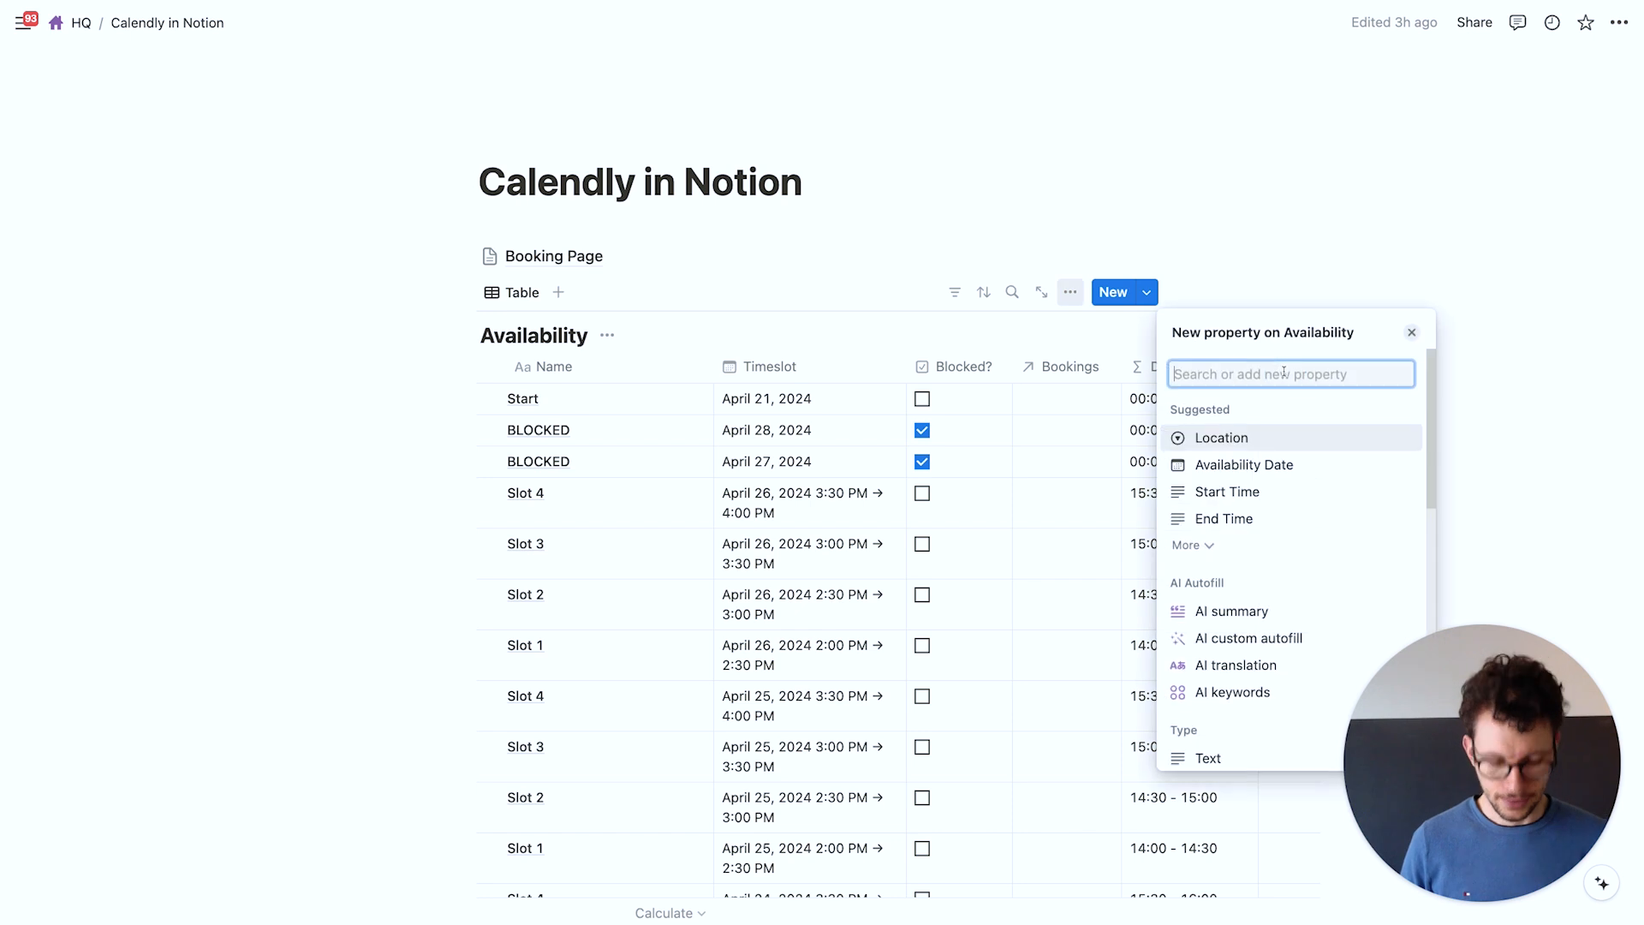
text(for)
key(Return)
key(super+a)
text(Clean Date)
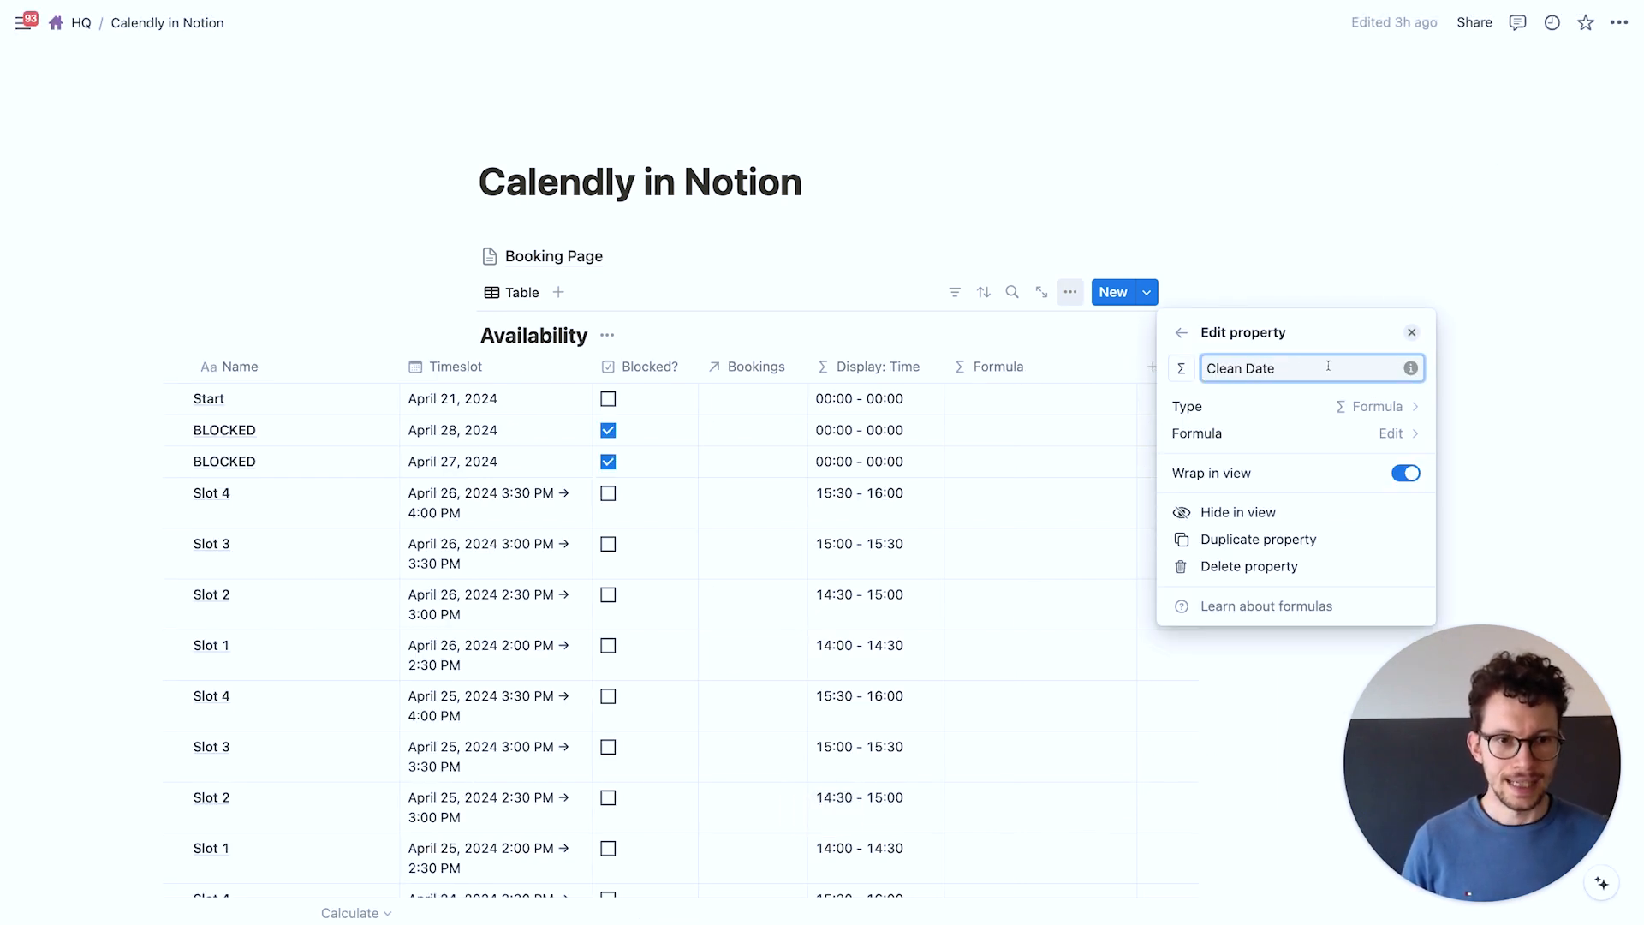
Set the Availability Clean Date formula to Timeslot.formatDate("DD-MM-YYYY") and narrow its column
click(1256, 438)
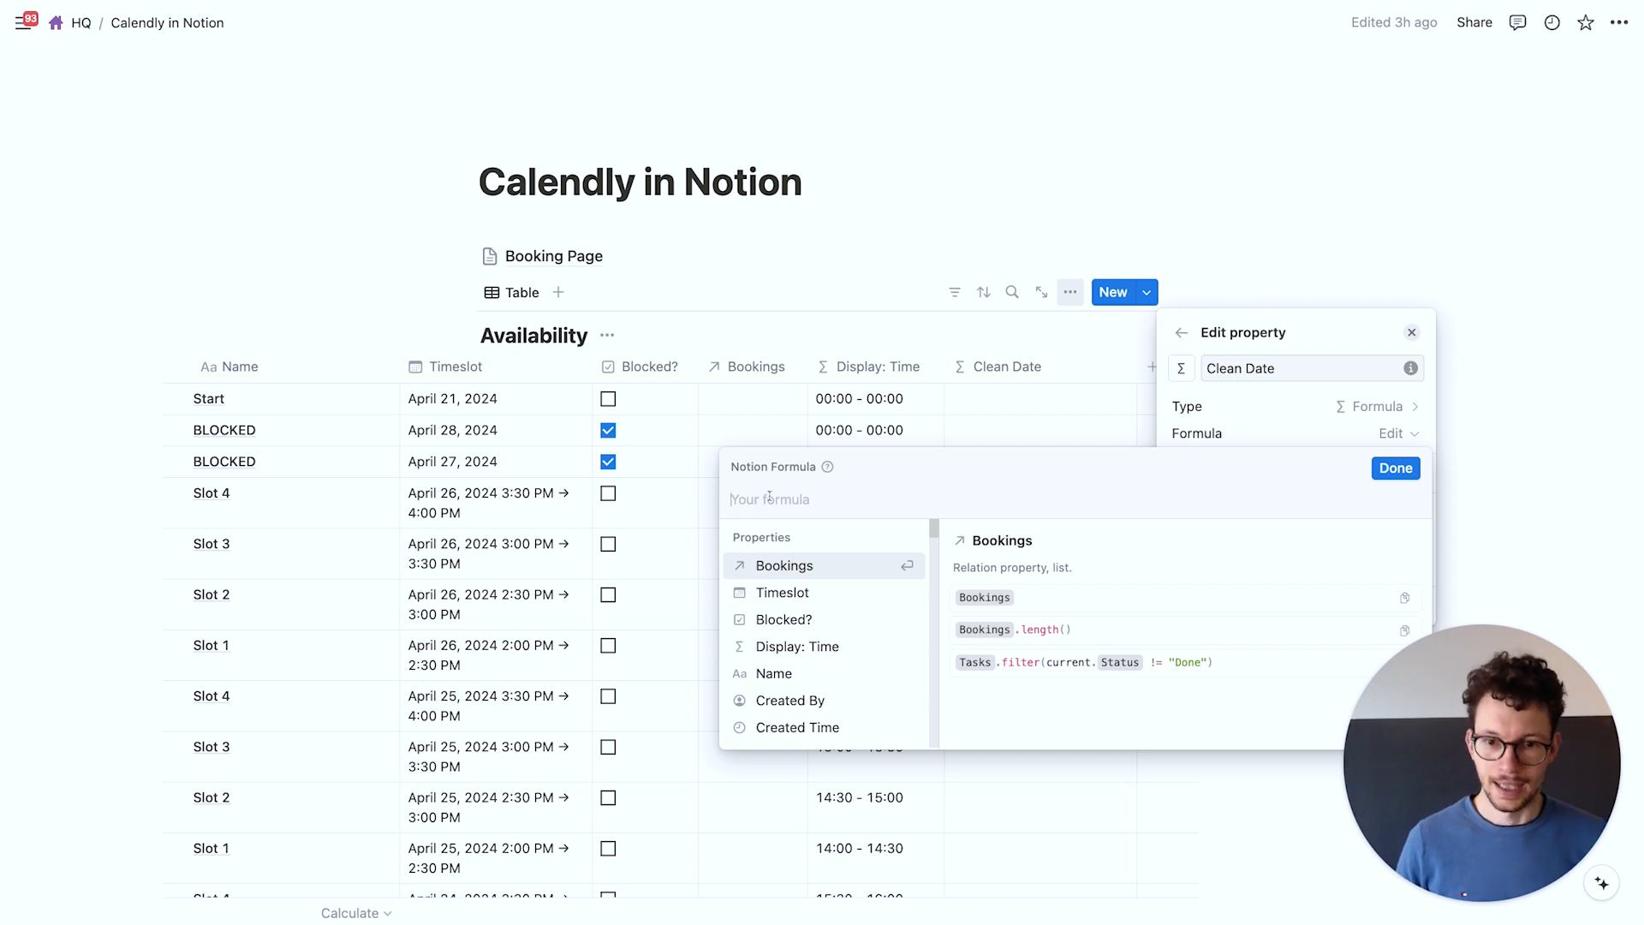
text(time)
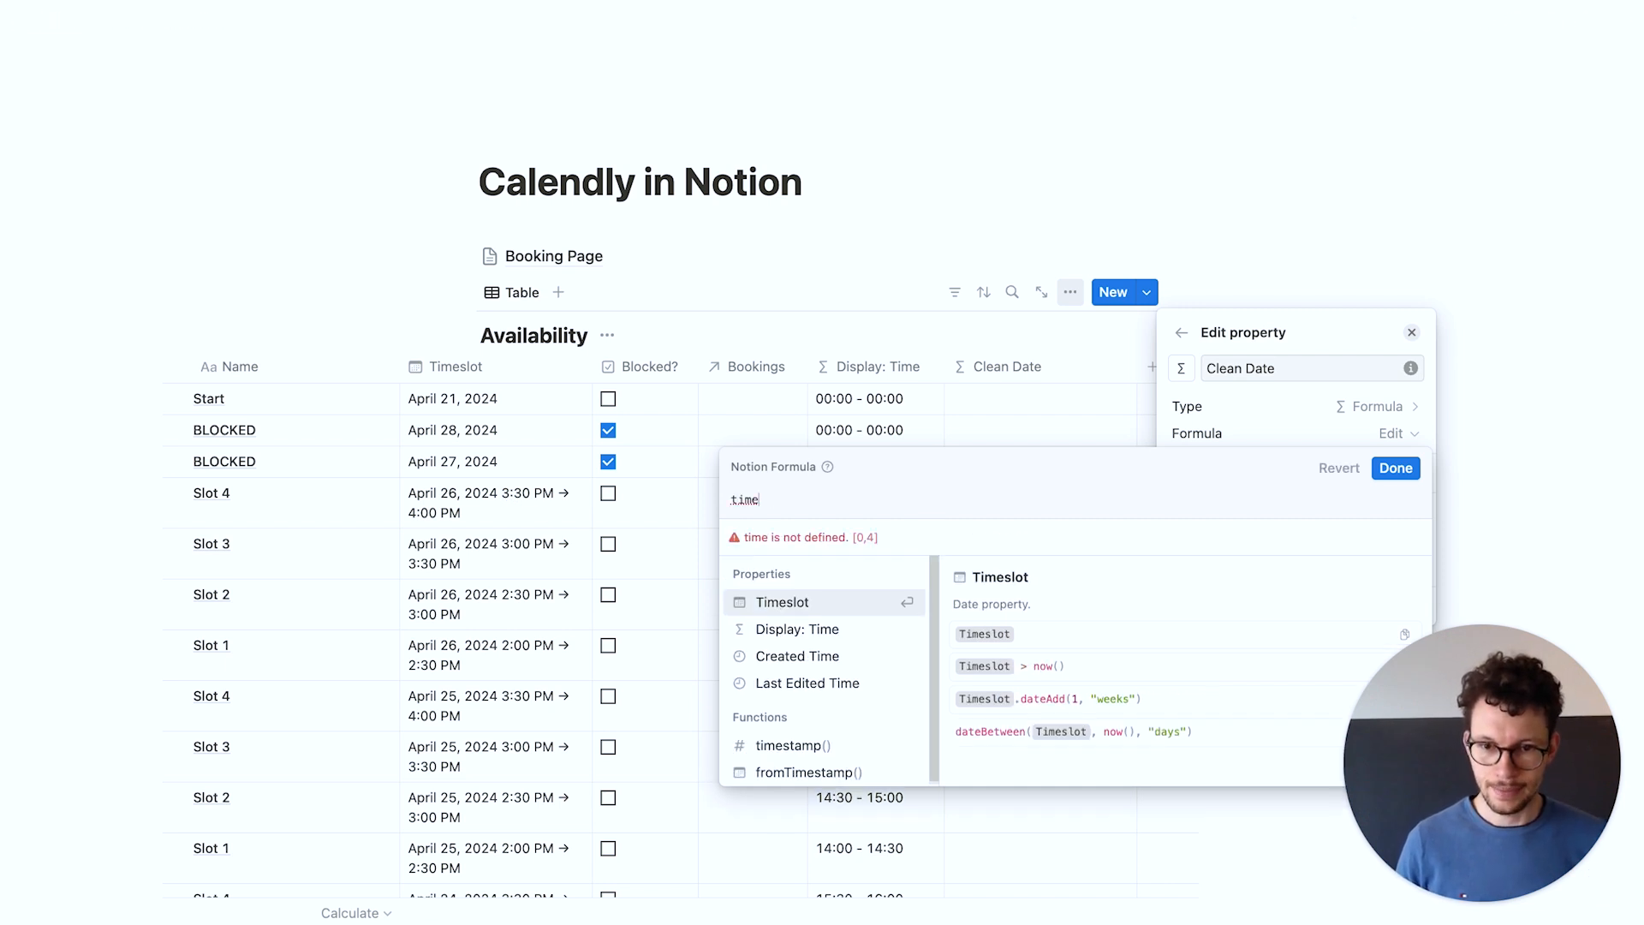
key(Return)
text(.form)
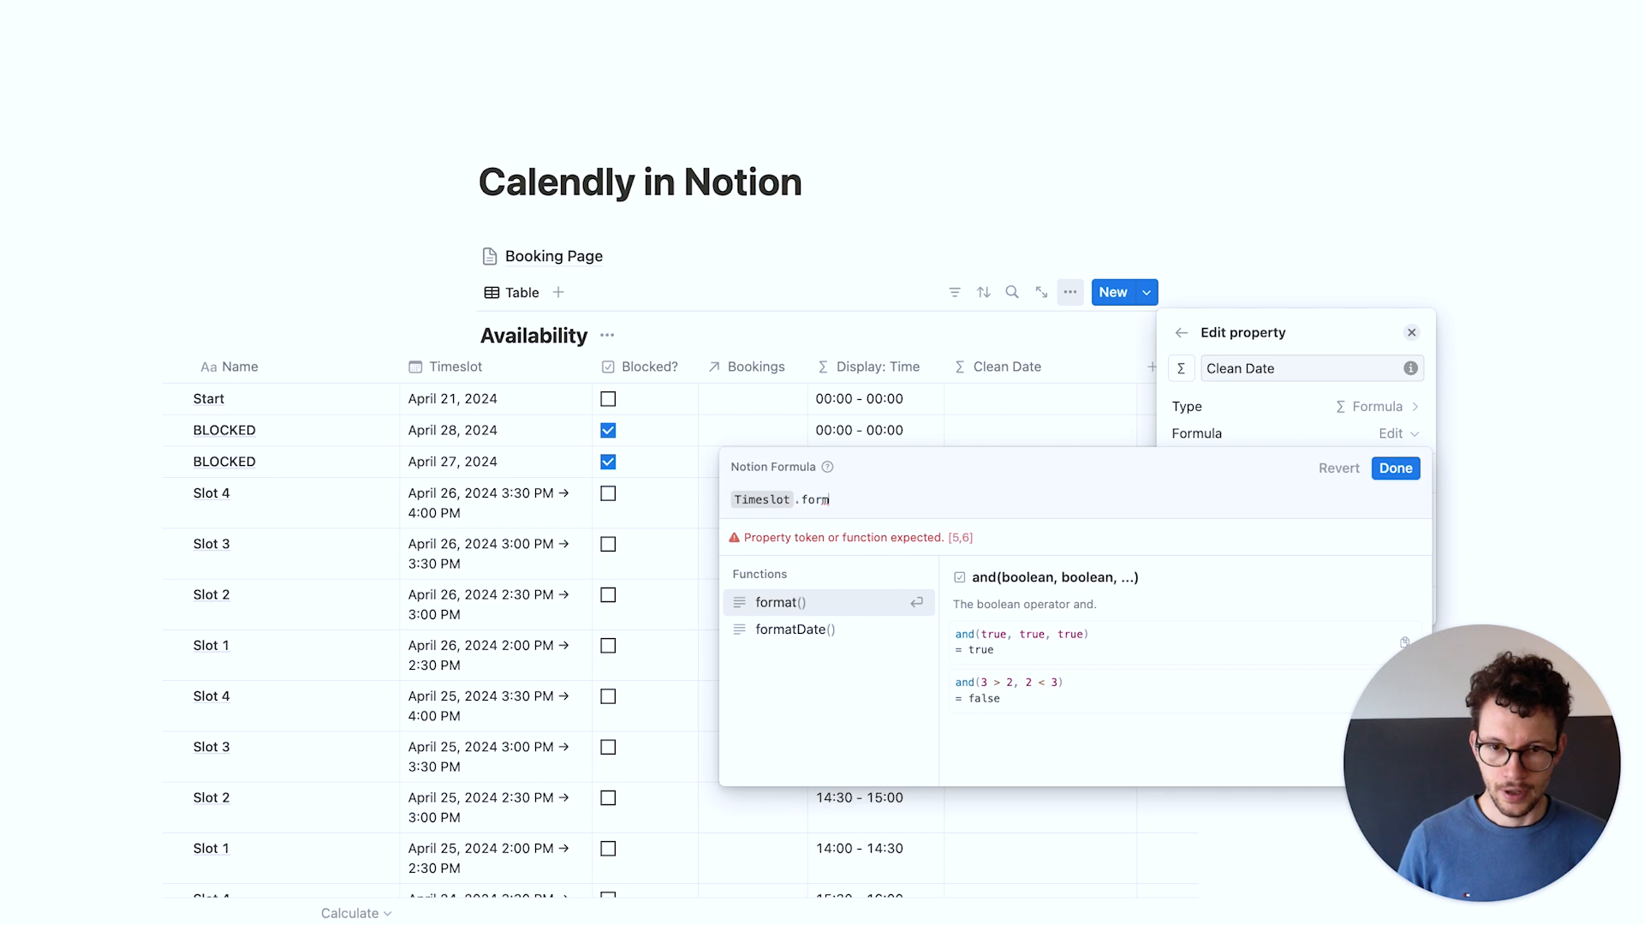
key(Return)
text(")
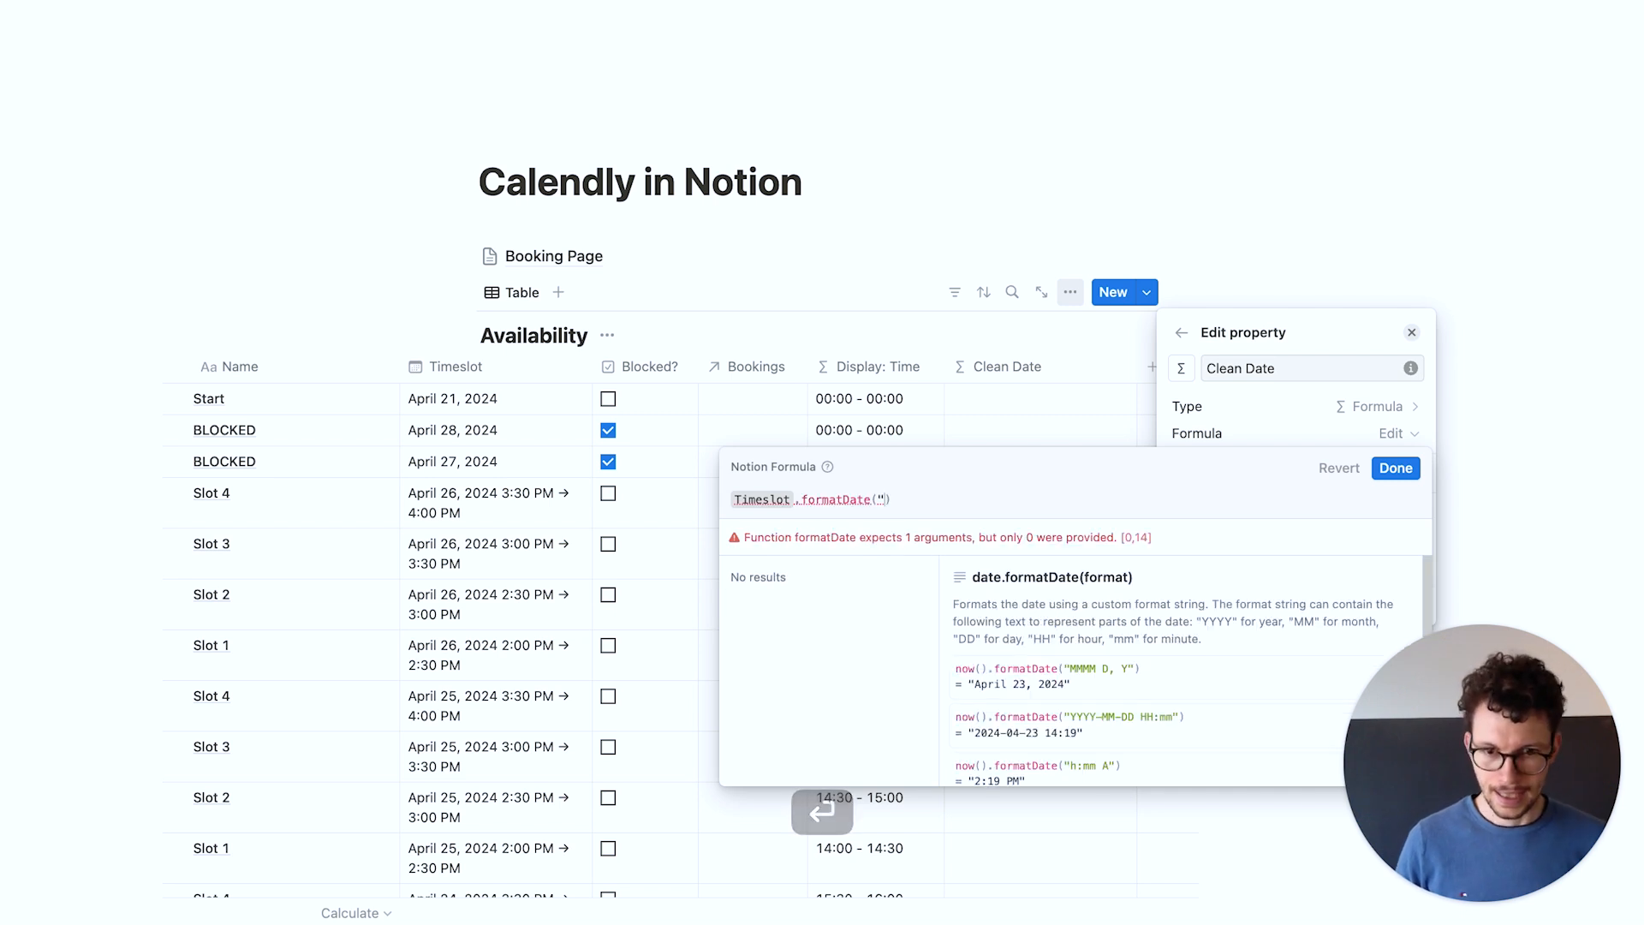
text(DD-MM-YYYY")
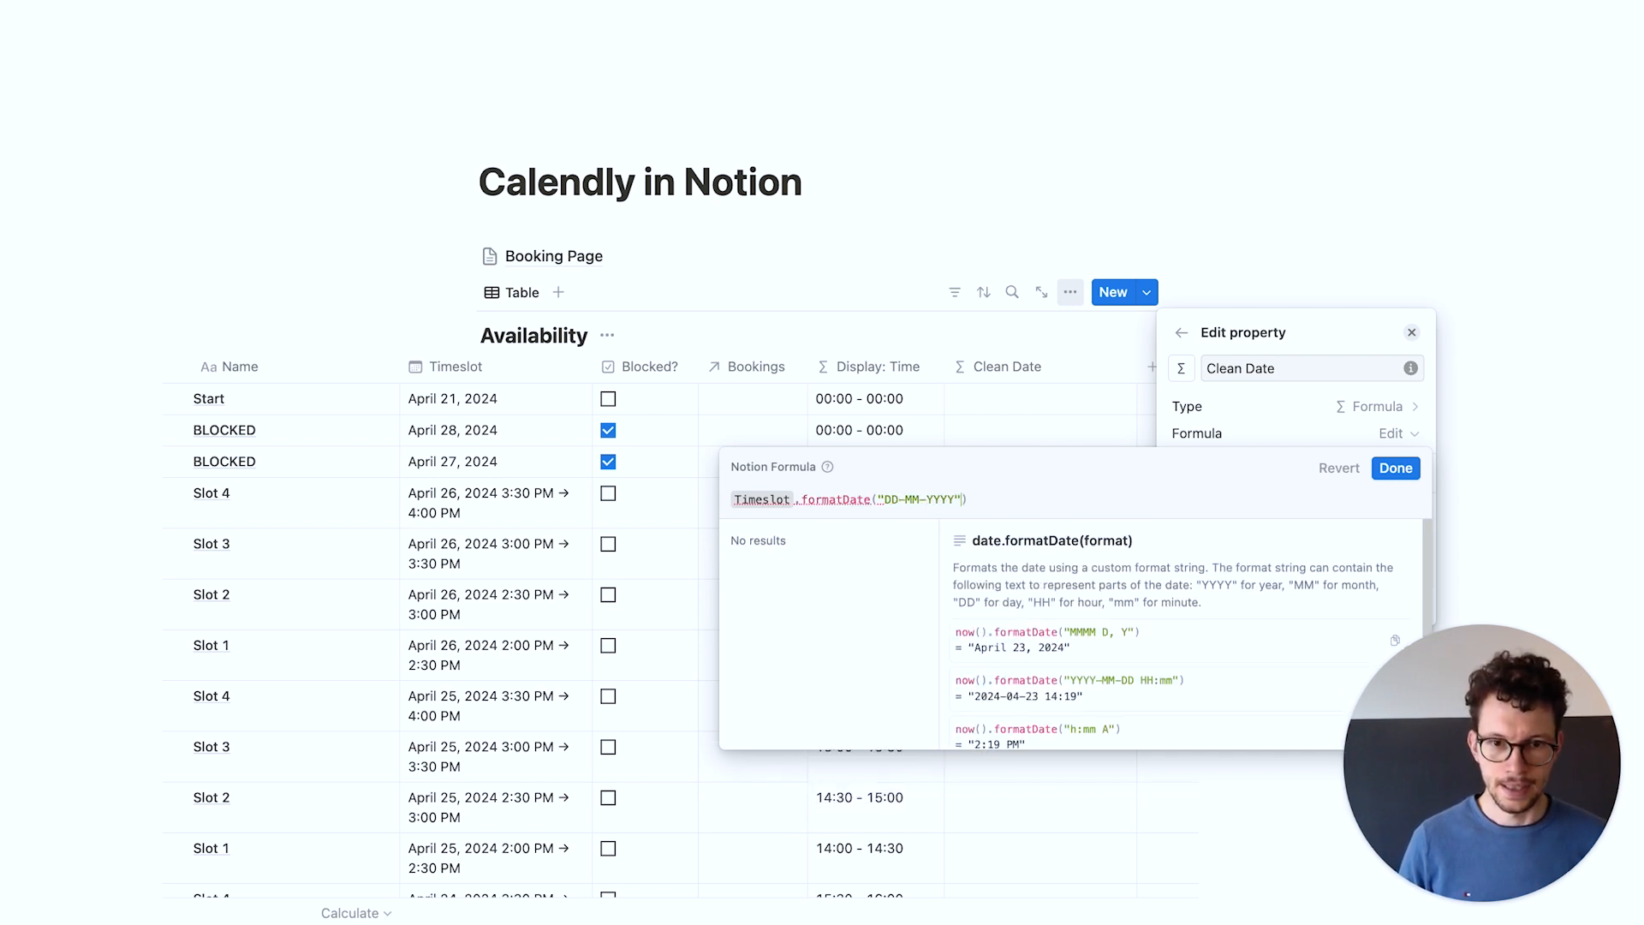
click(1396, 468)
click(925, 243)
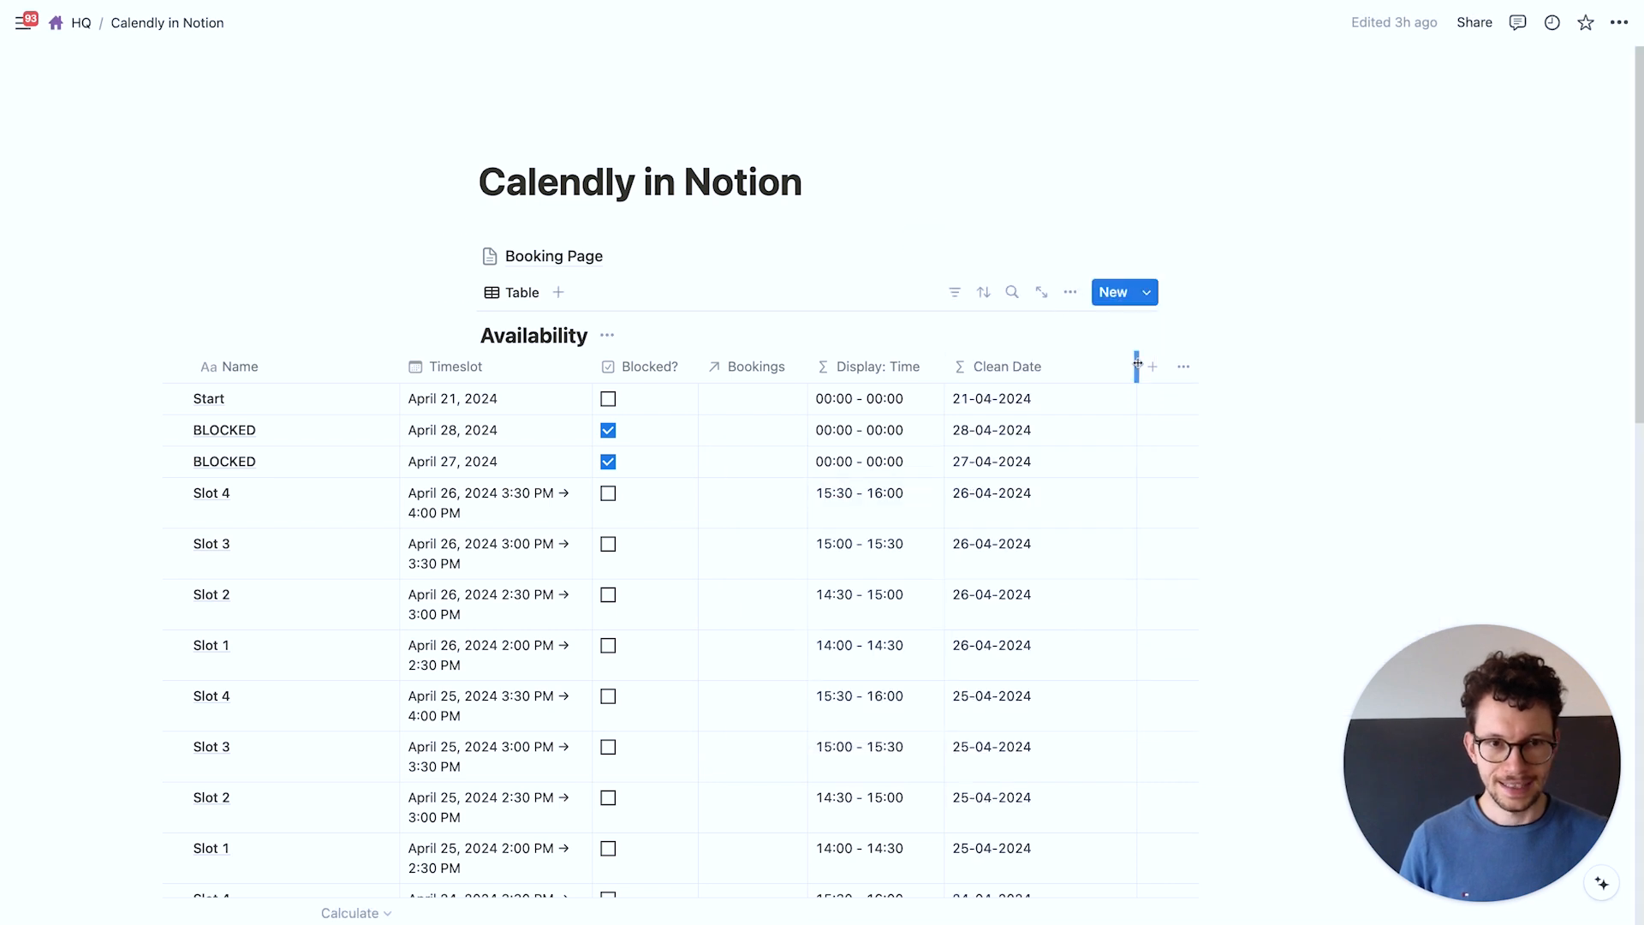
drag(1138, 365, 1067, 365)
key(ctrl+Left)
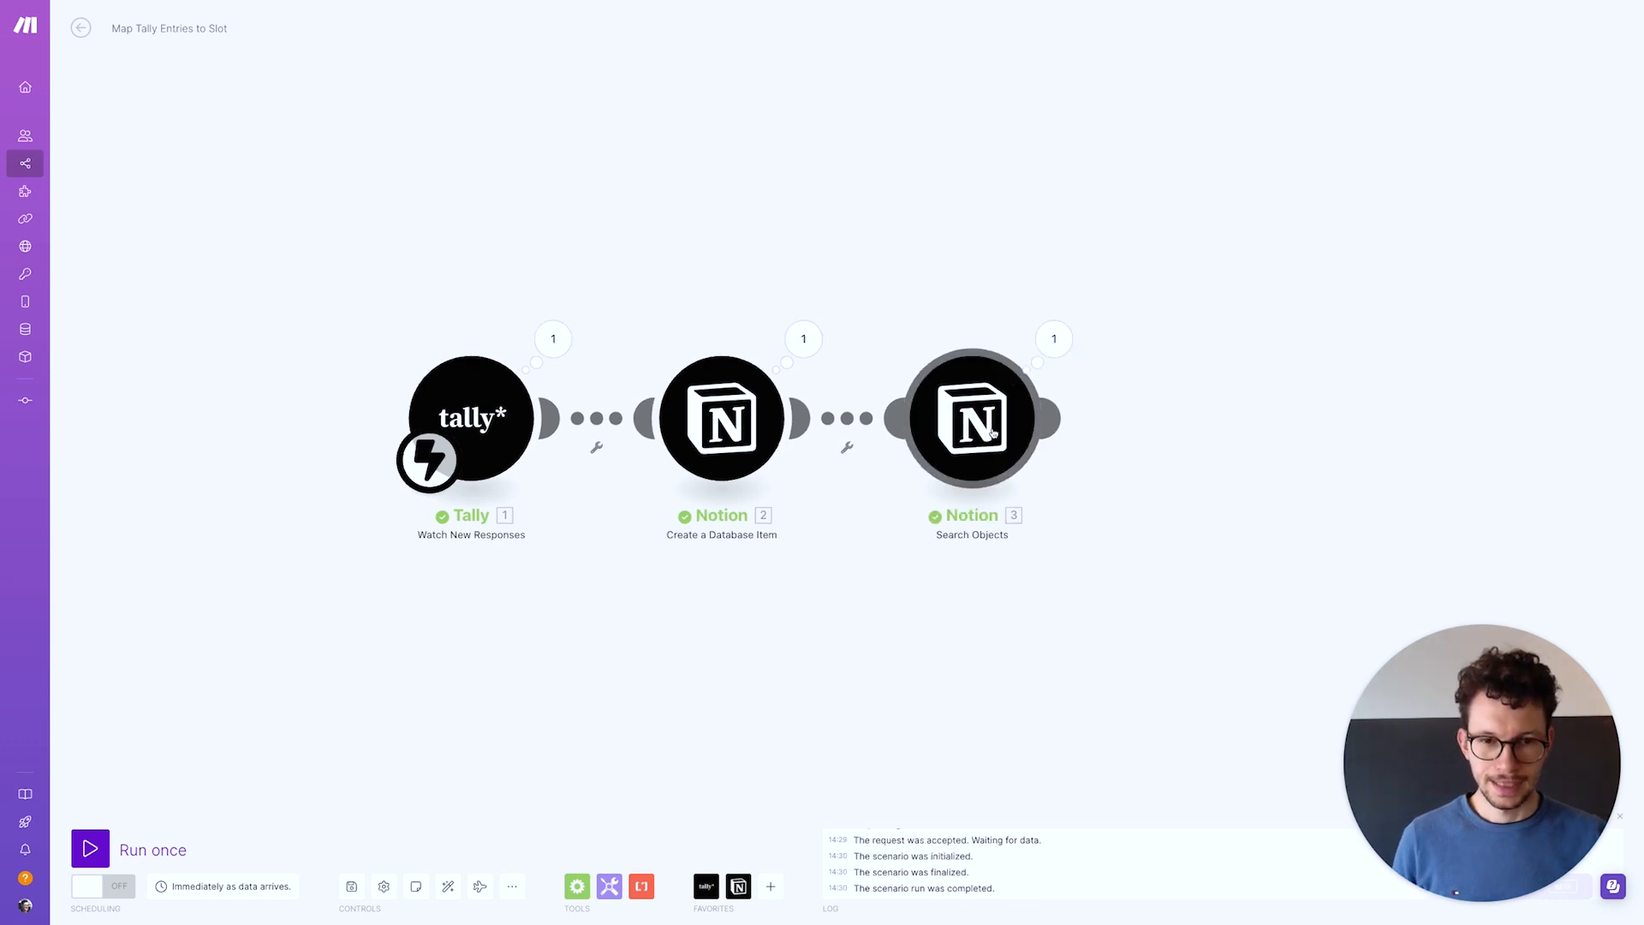
Make the first filter rule a String - Equals match against the booking's Clean Date
click(1015, 476)
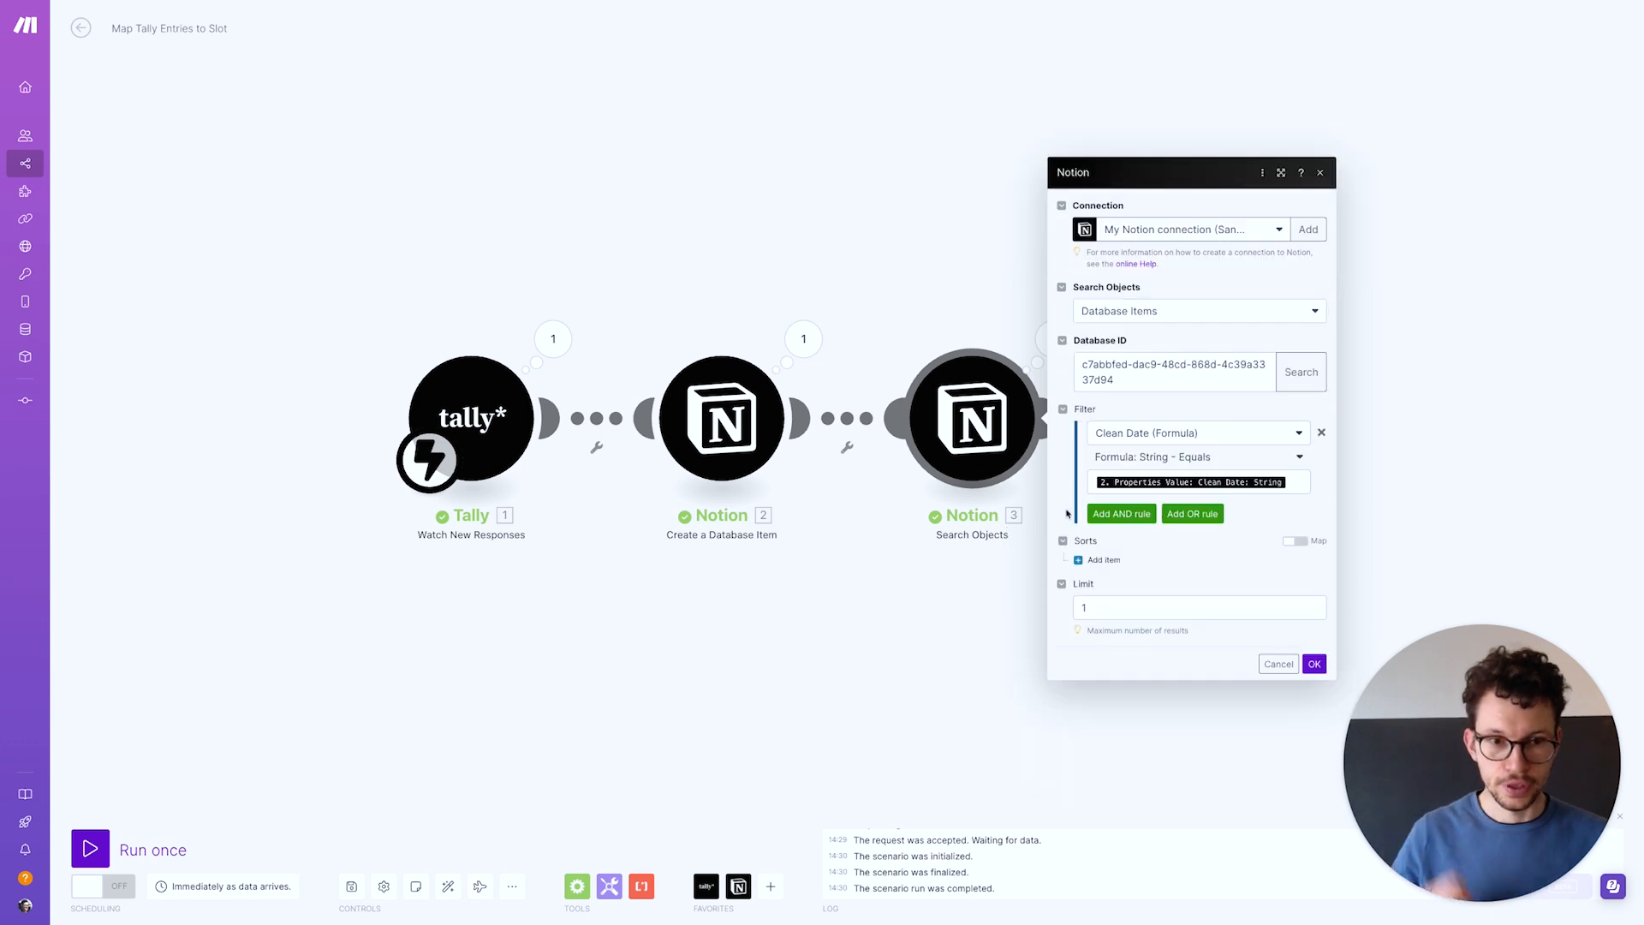
click(1153, 461)
scroll(1139, 746, down, 10)
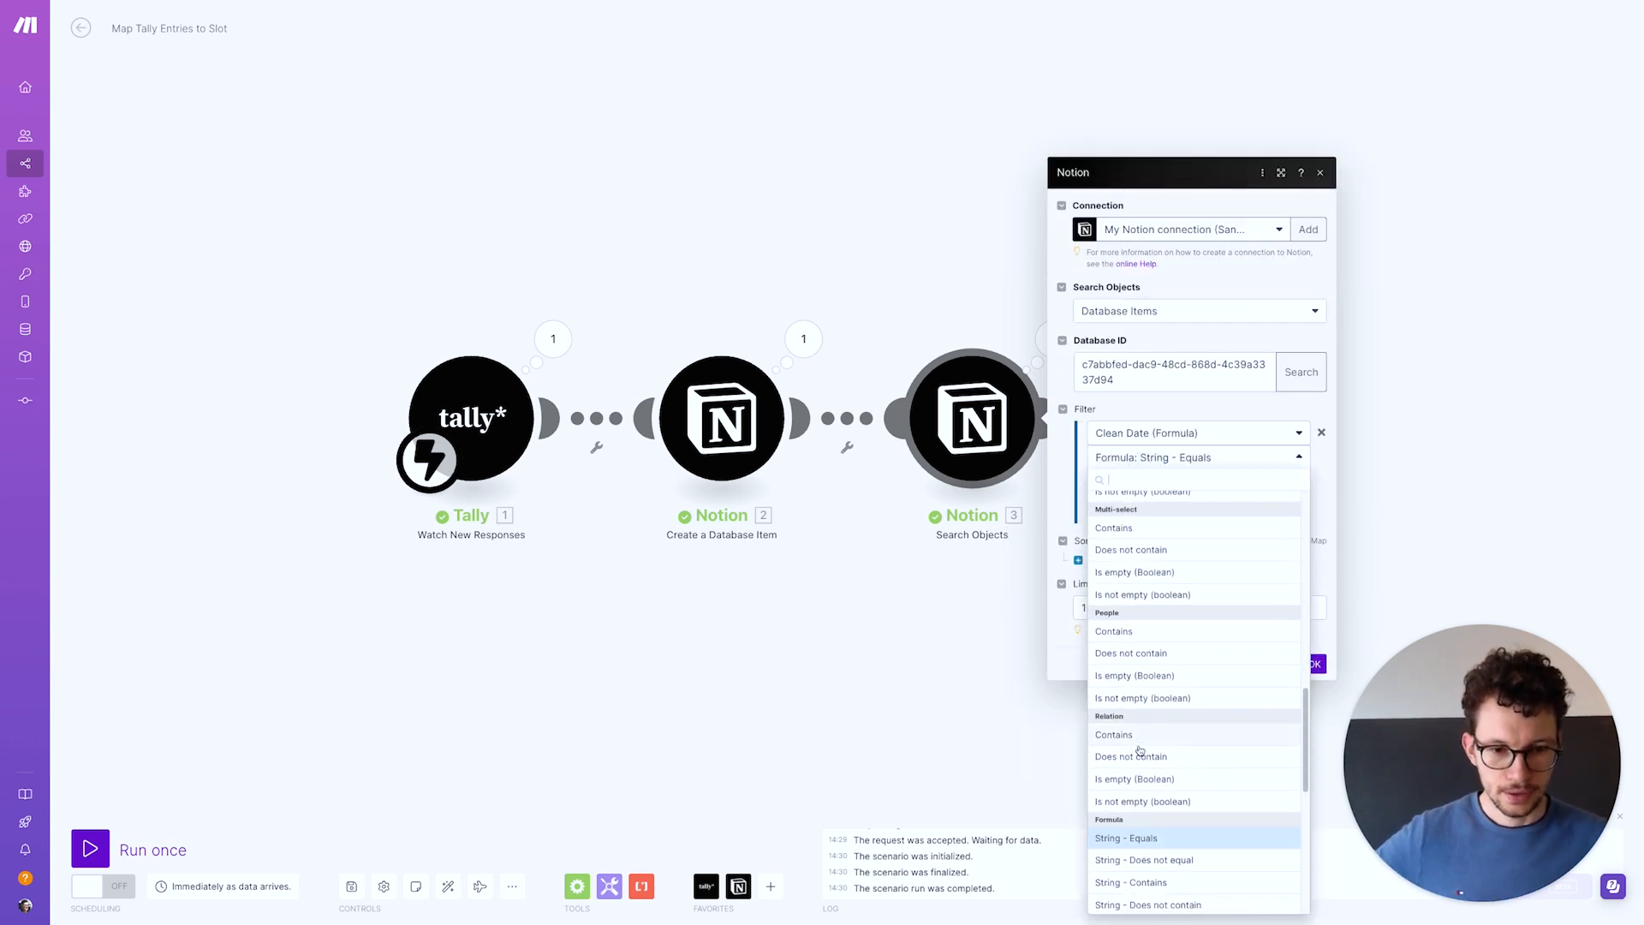
click(1126, 770)
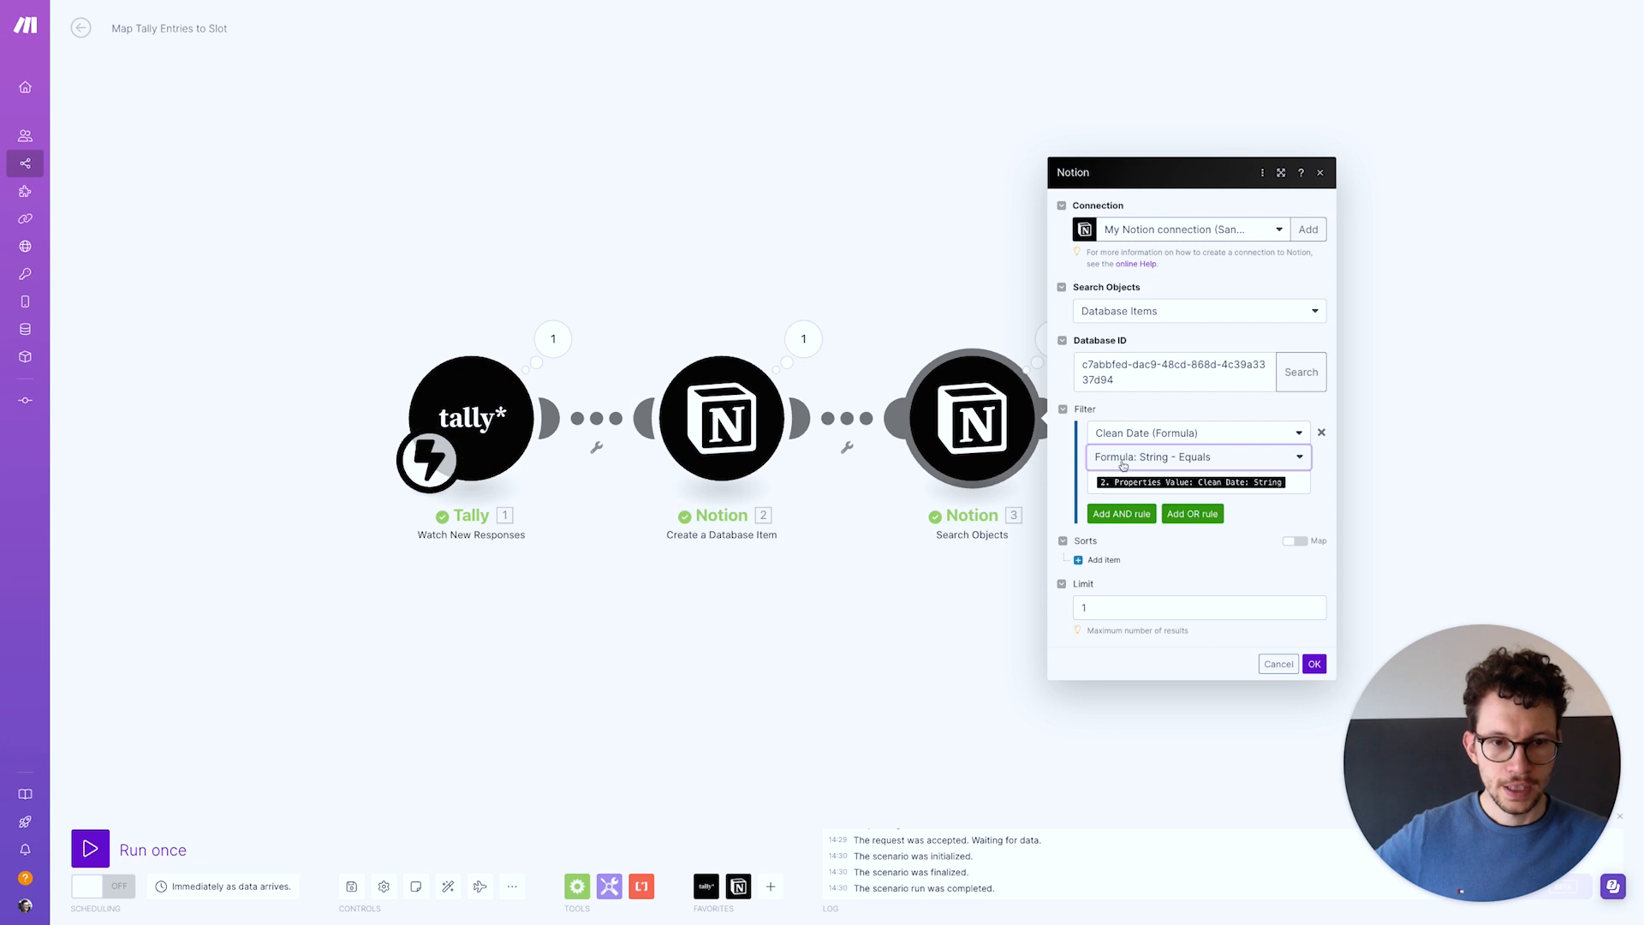
click(1301, 484)
click(1231, 418)
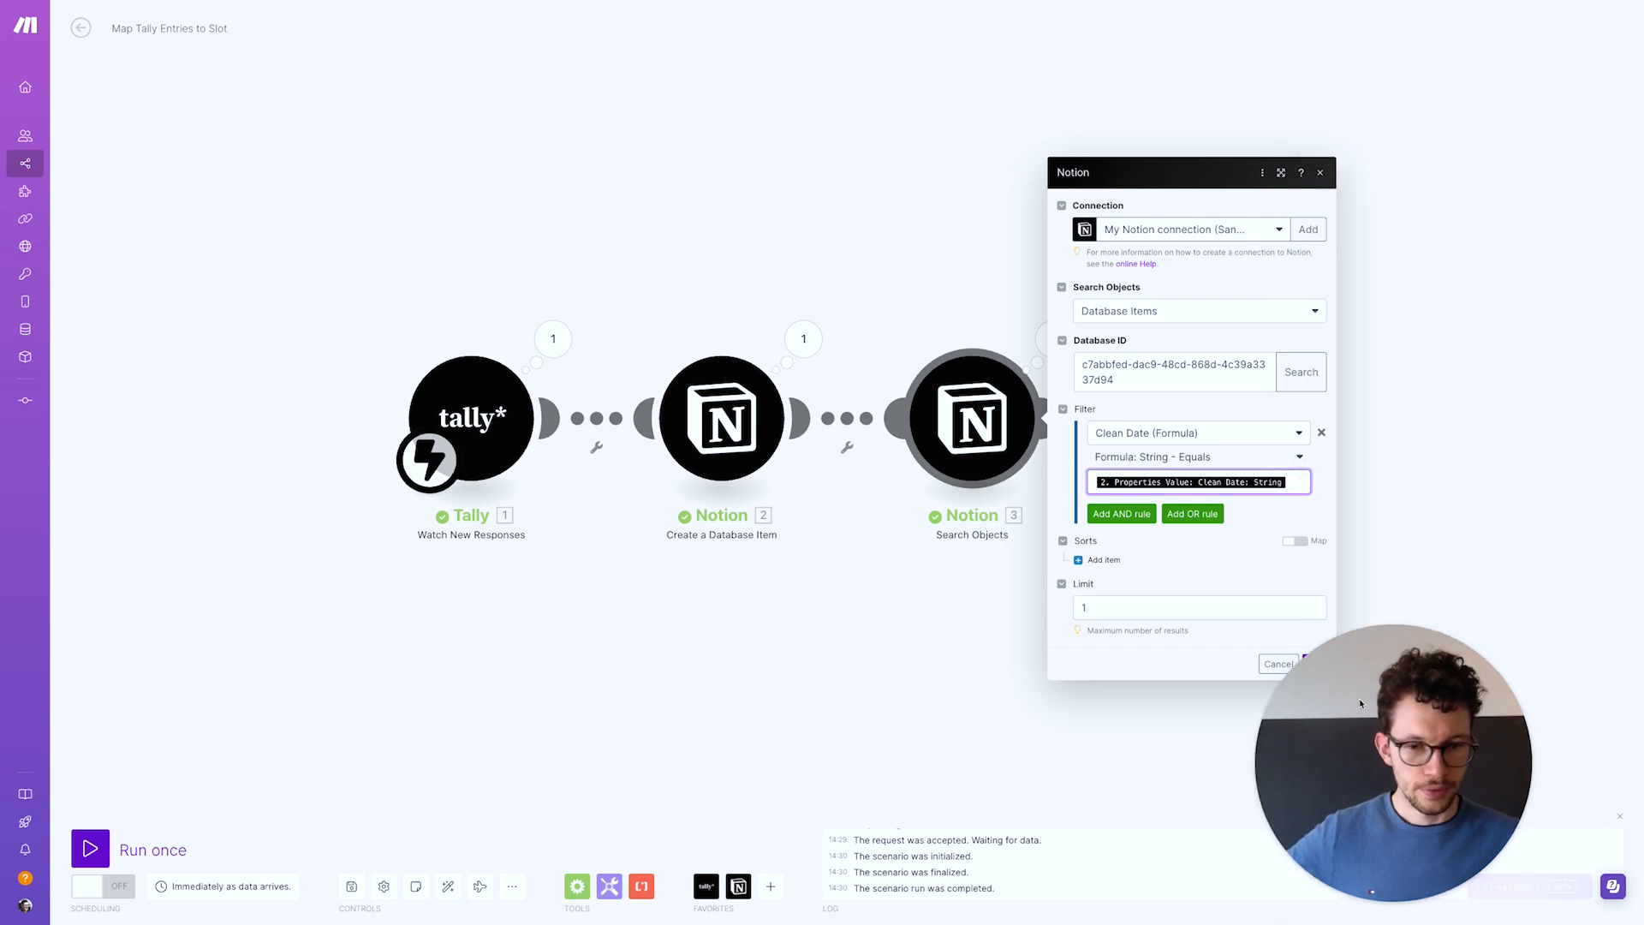
click(1294, 481)
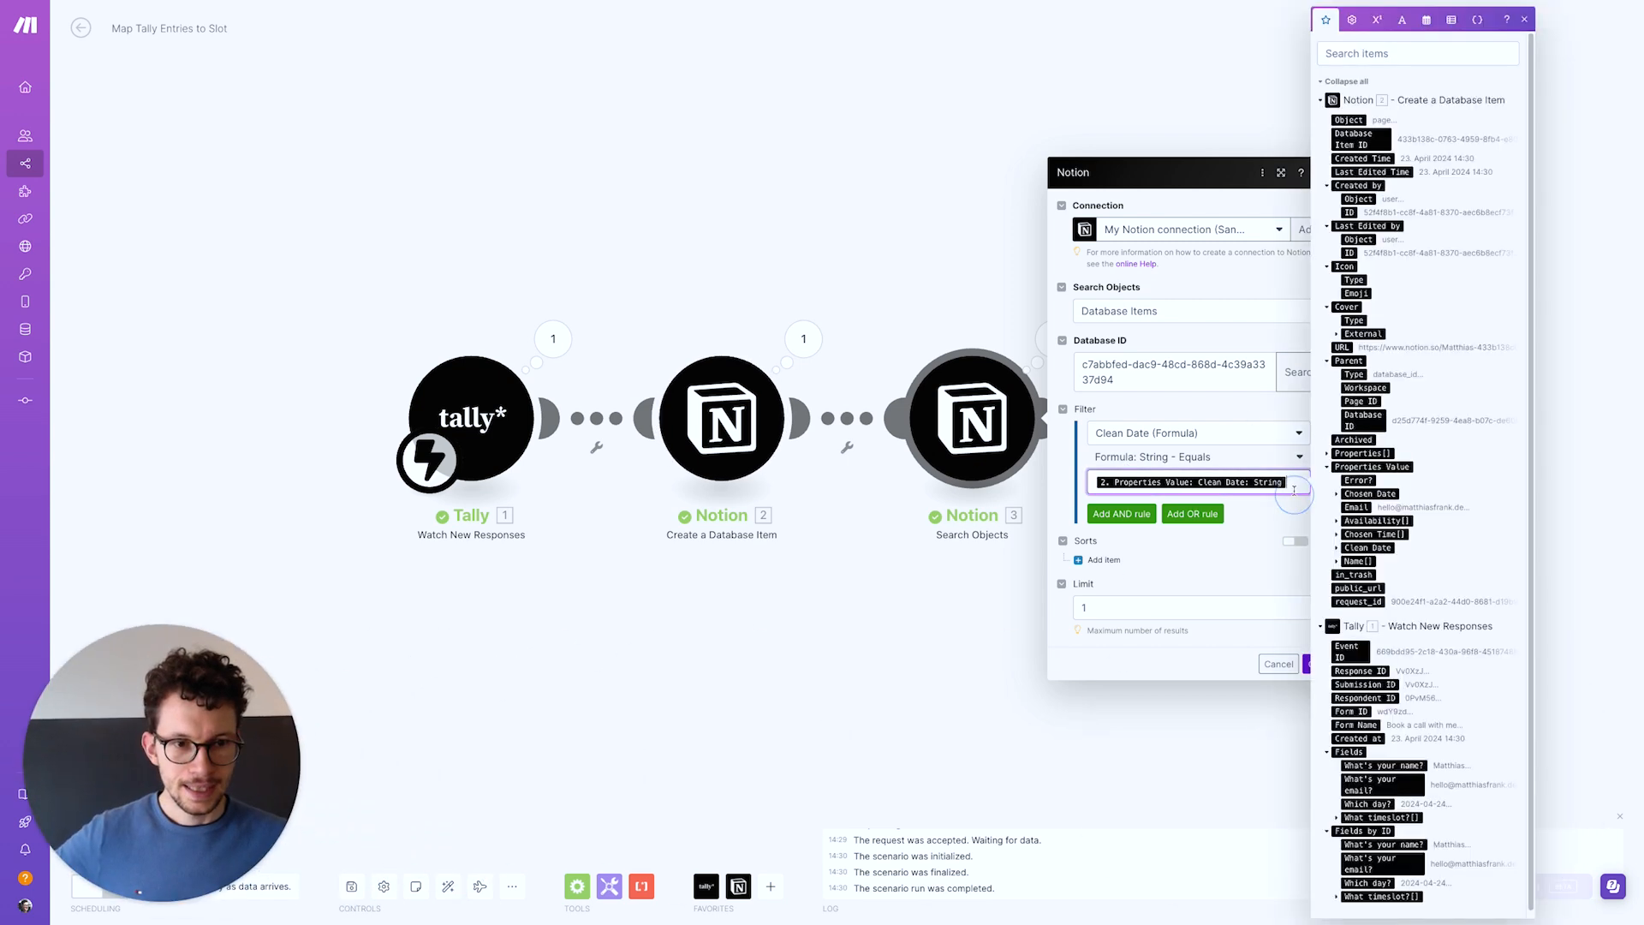
key(BackSpace)
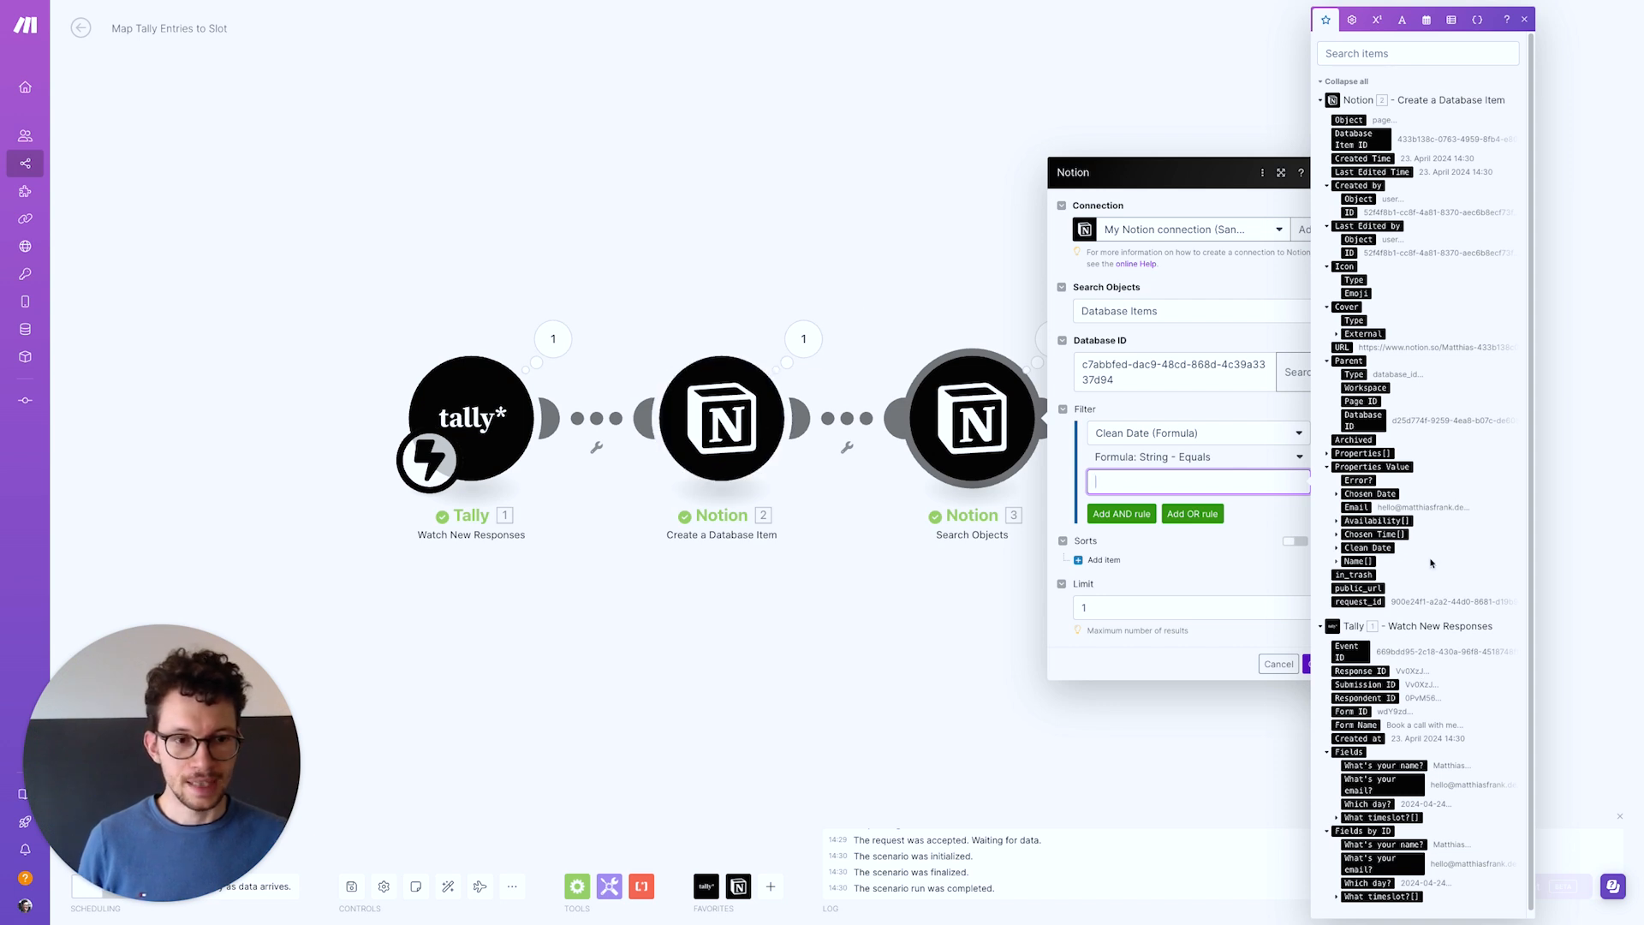
click(1336, 545)
click(1369, 567)
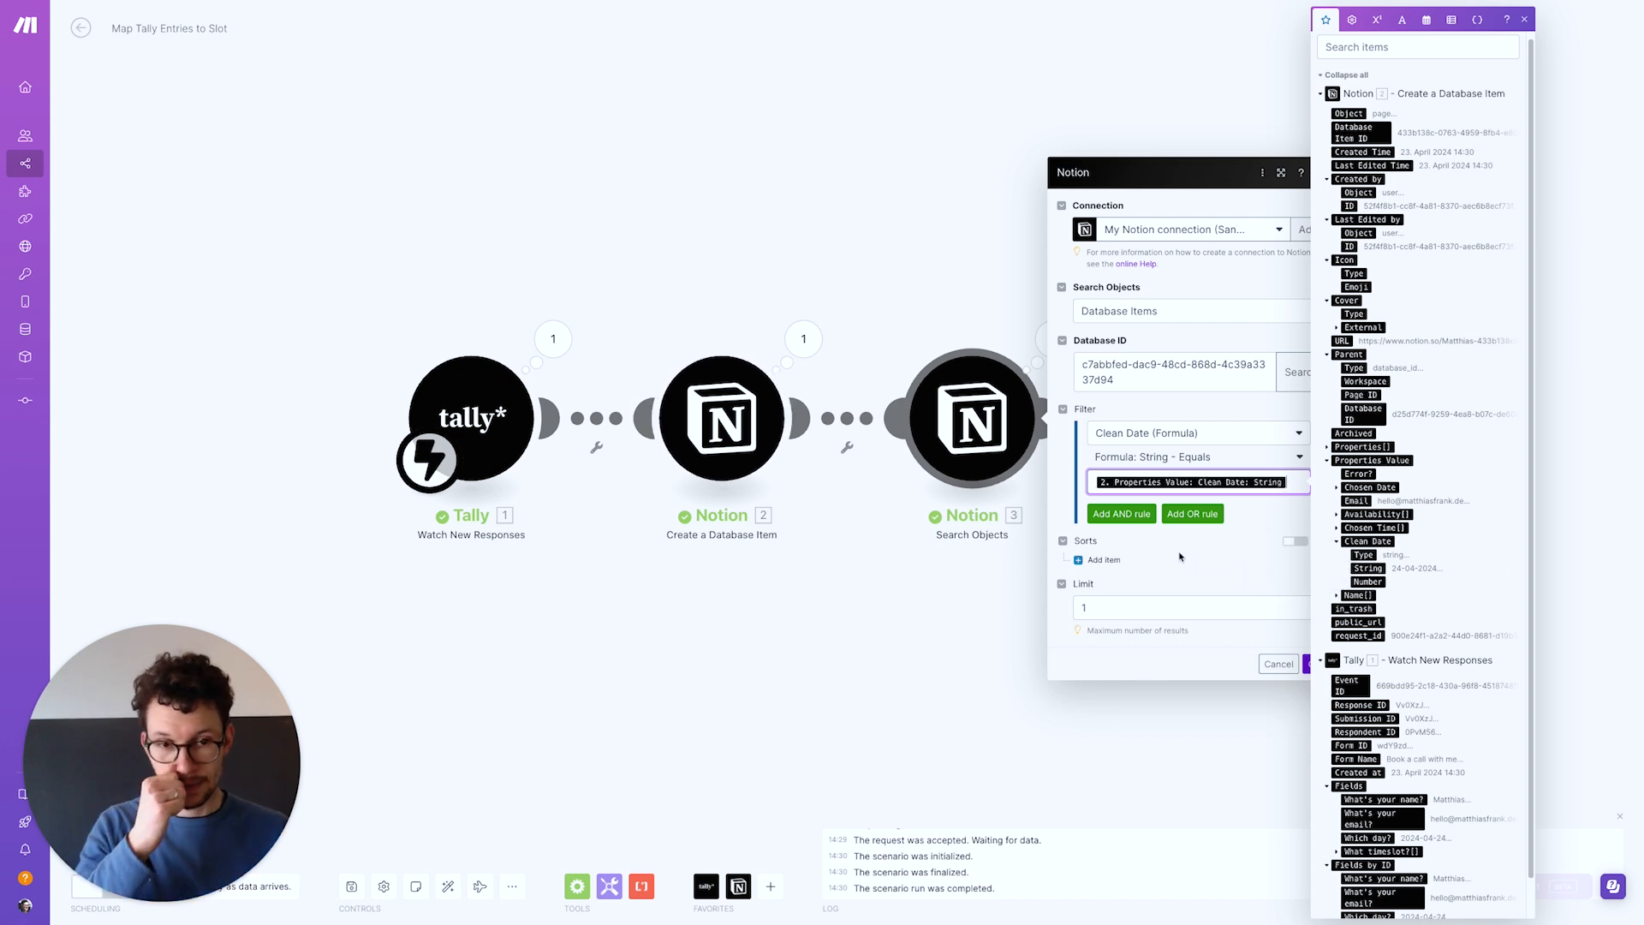
Add an AND rule on Display: Time (Formula) using Formula: String - Equals
click(1116, 515)
click(1138, 499)
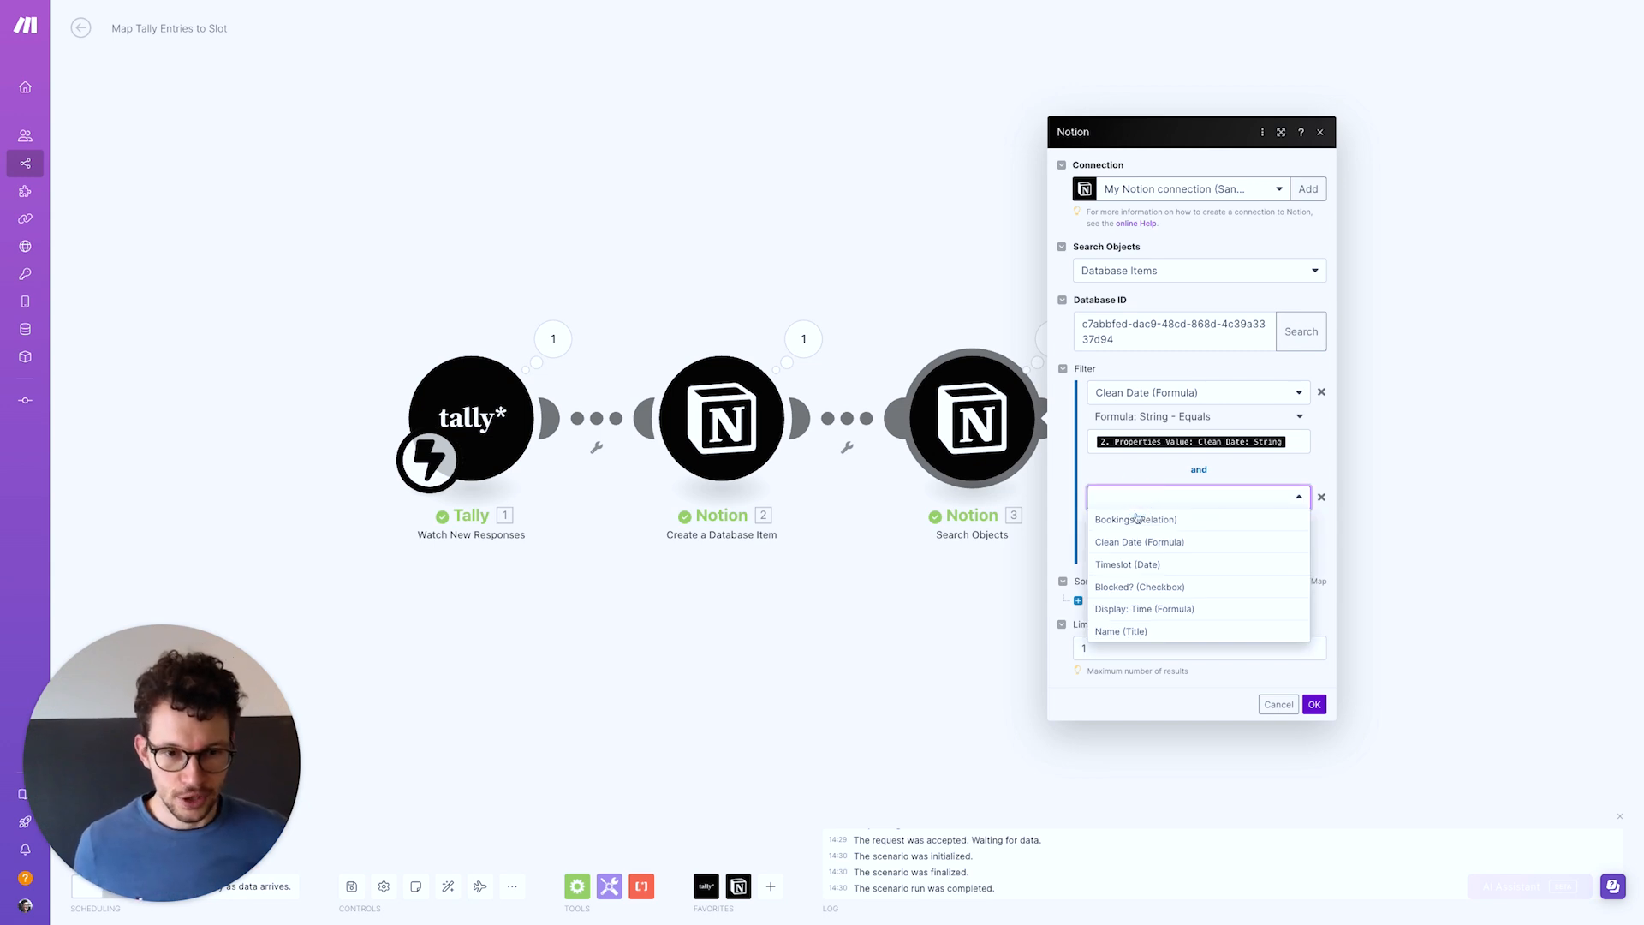
click(1144, 609)
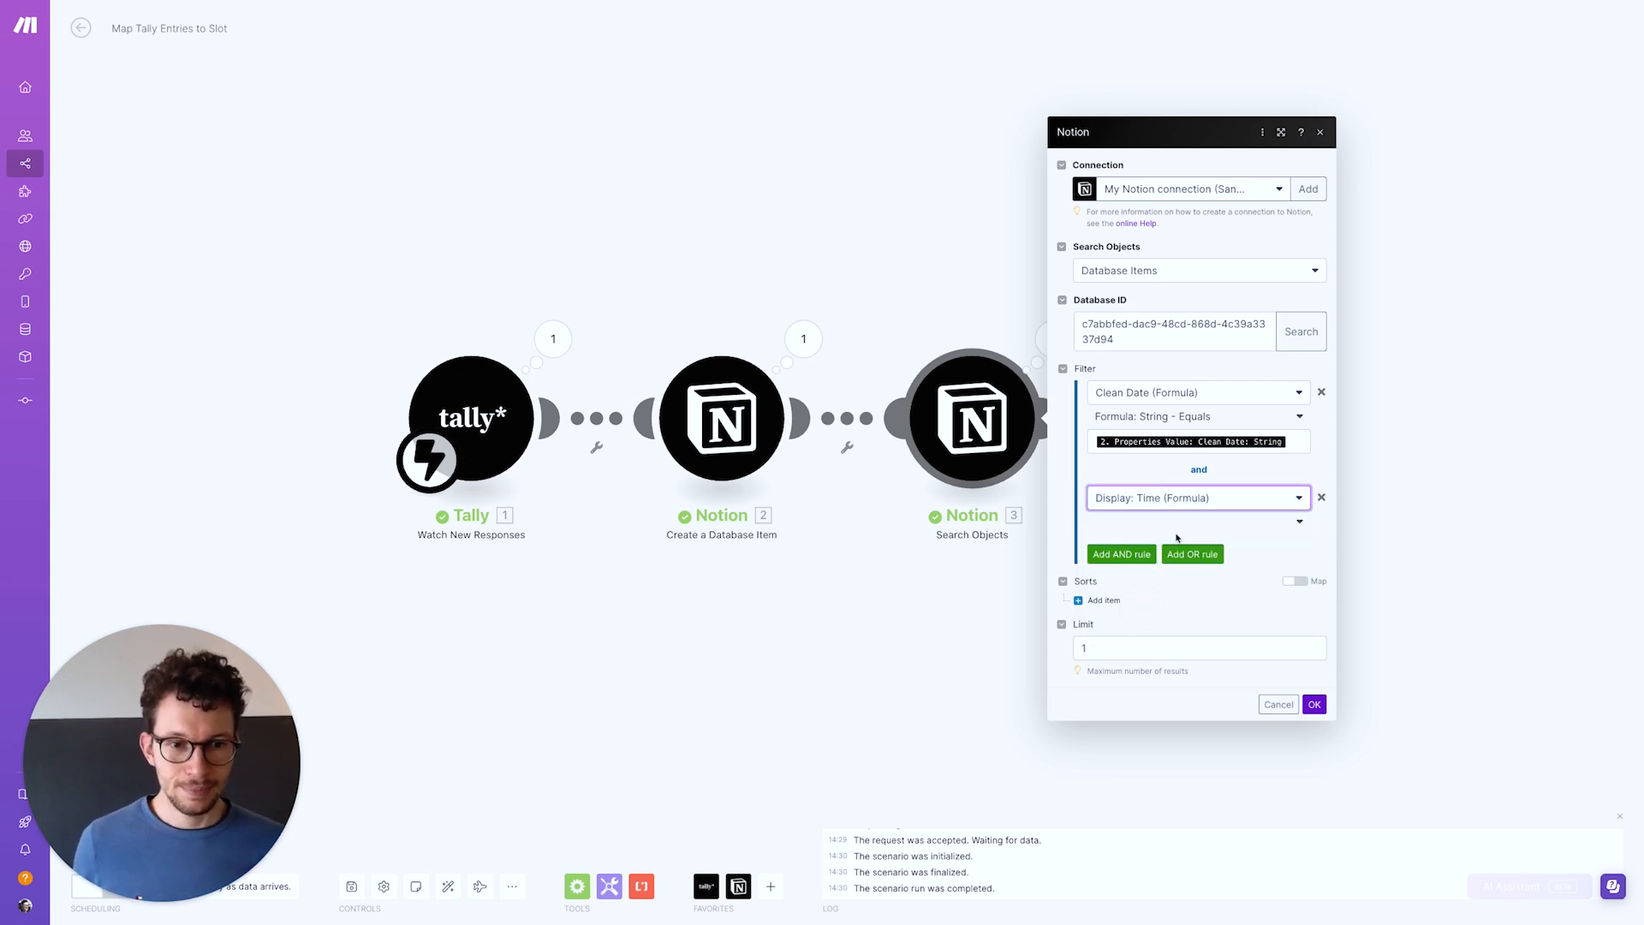
click(1225, 522)
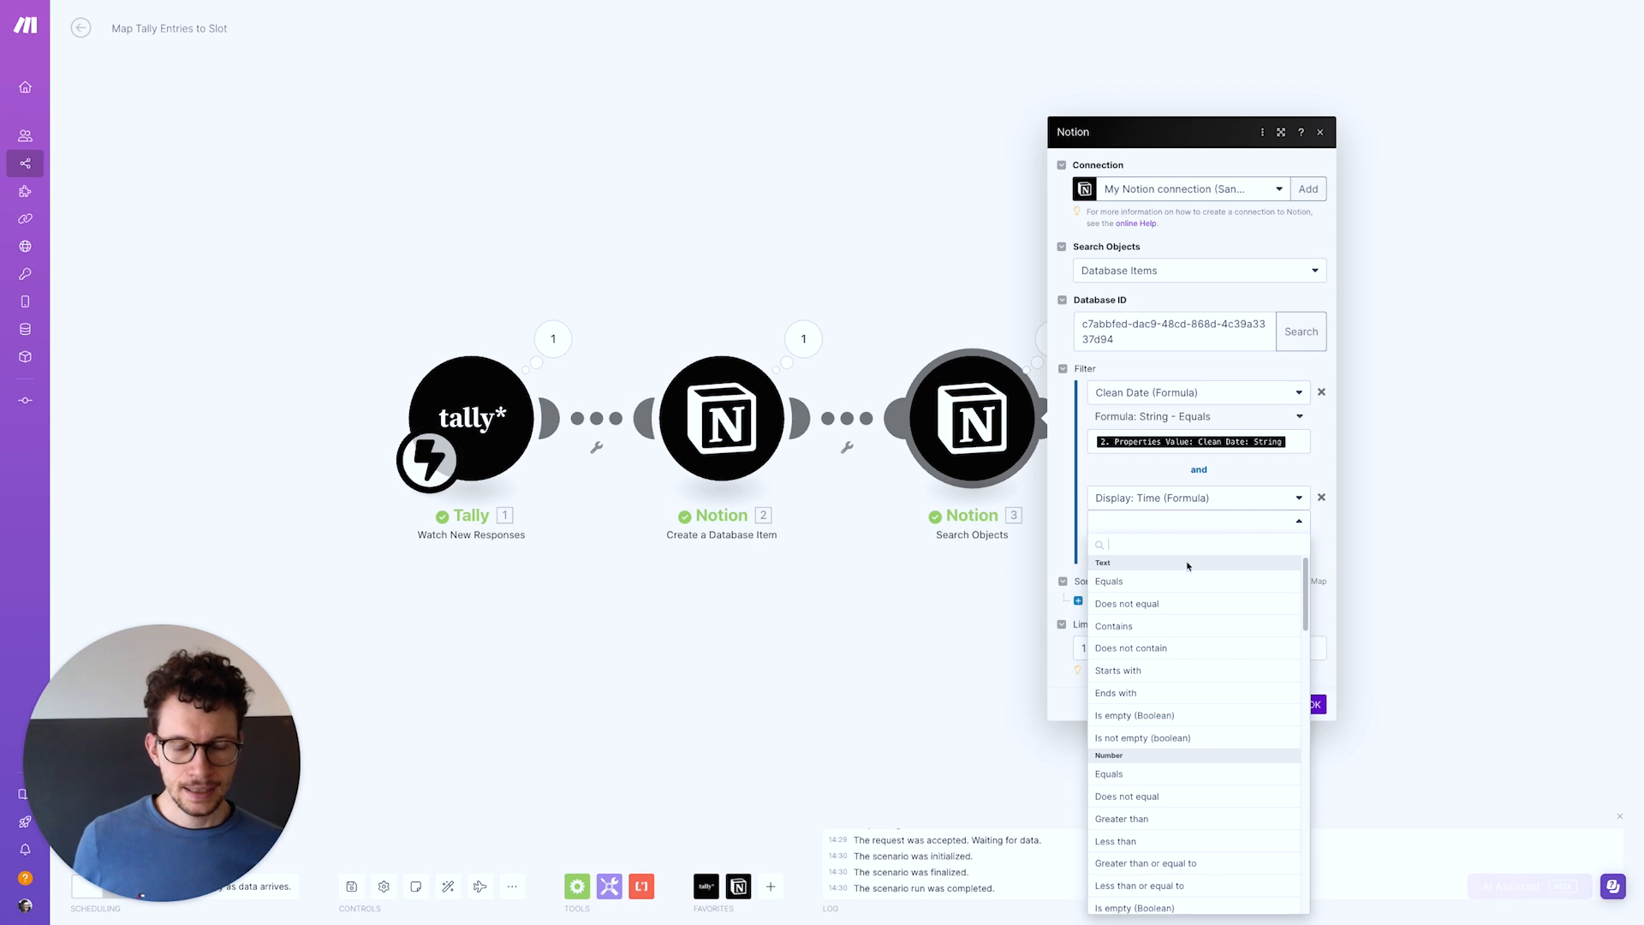
click(1174, 584)
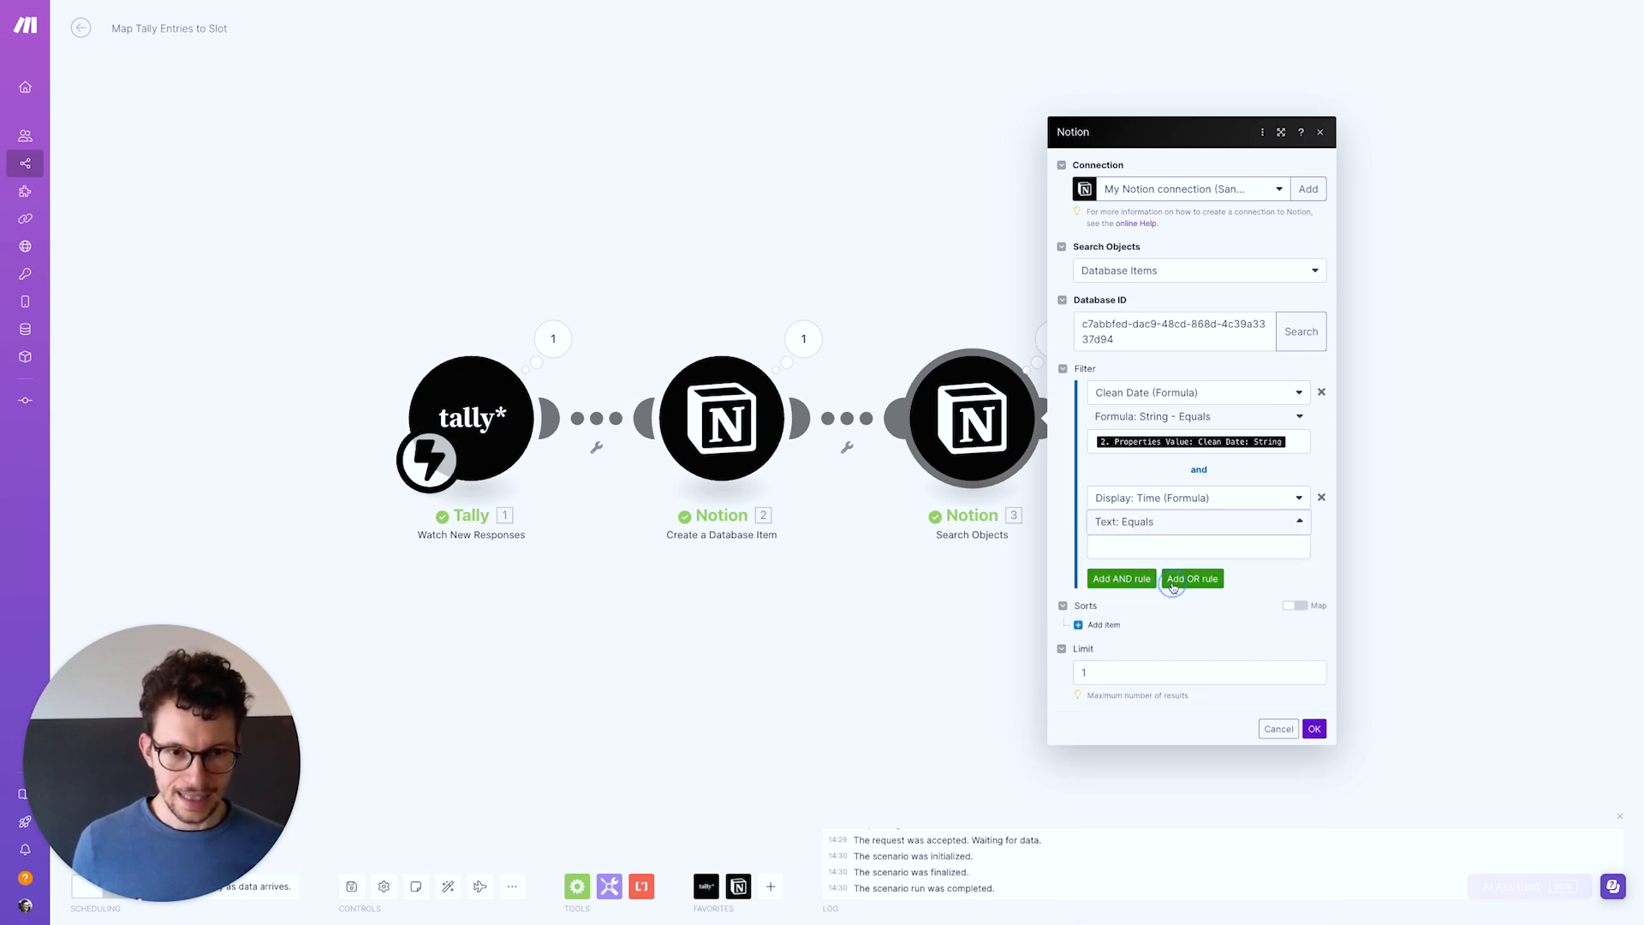
click(1158, 523)
scroll(1159, 617, down, 10)
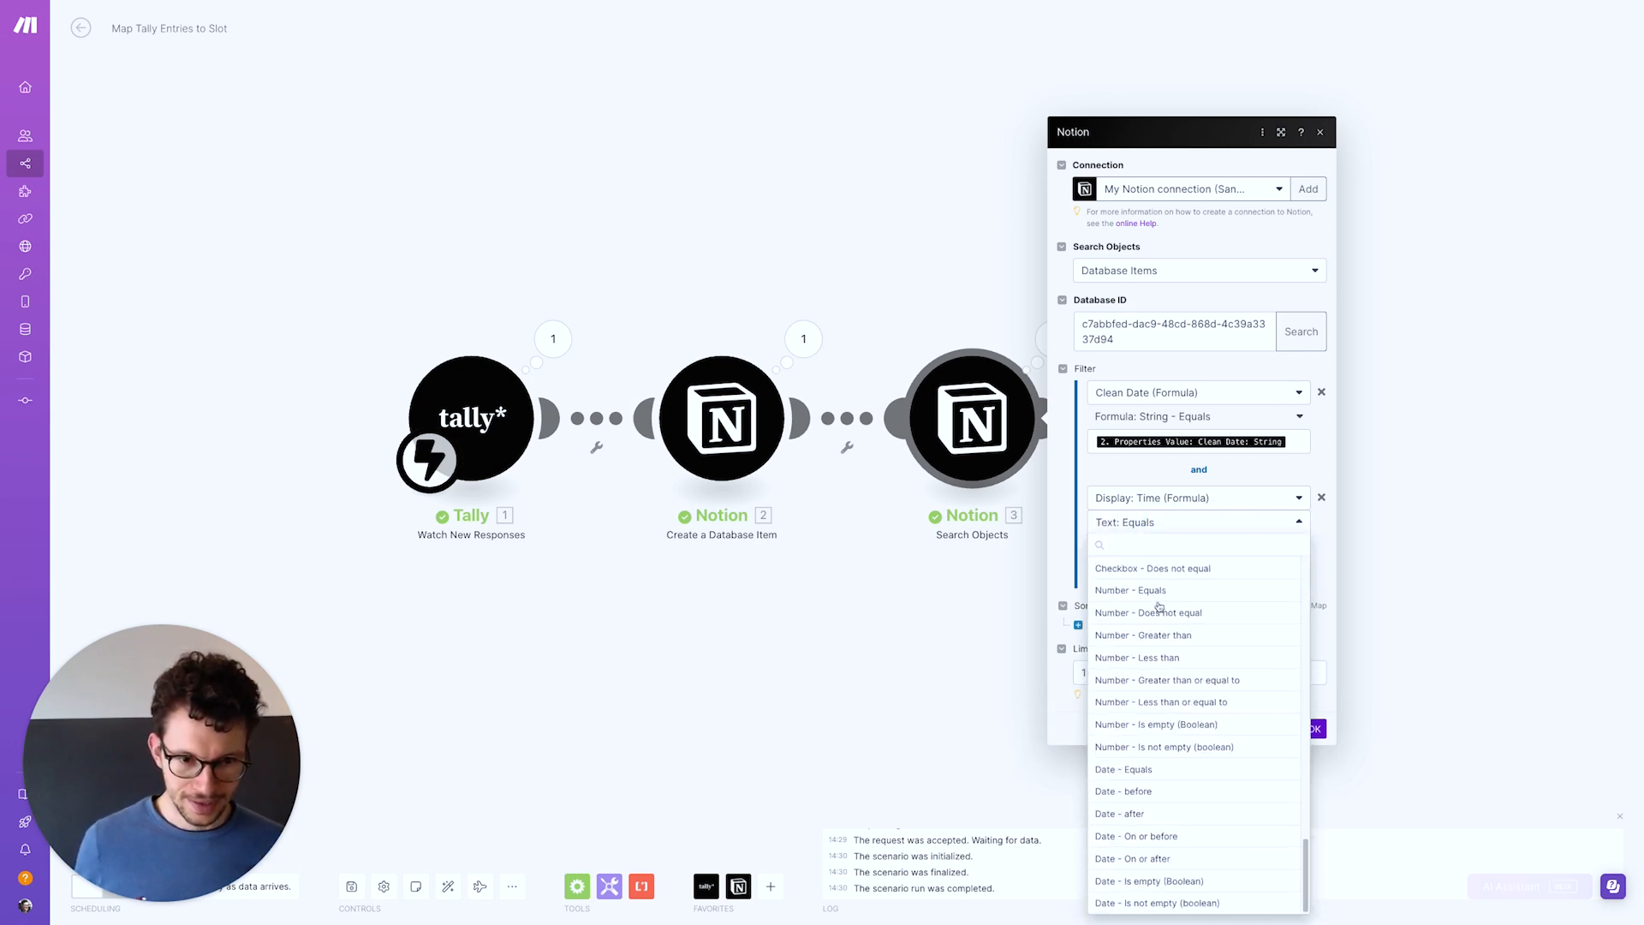
scroll(1148, 655, down, 2)
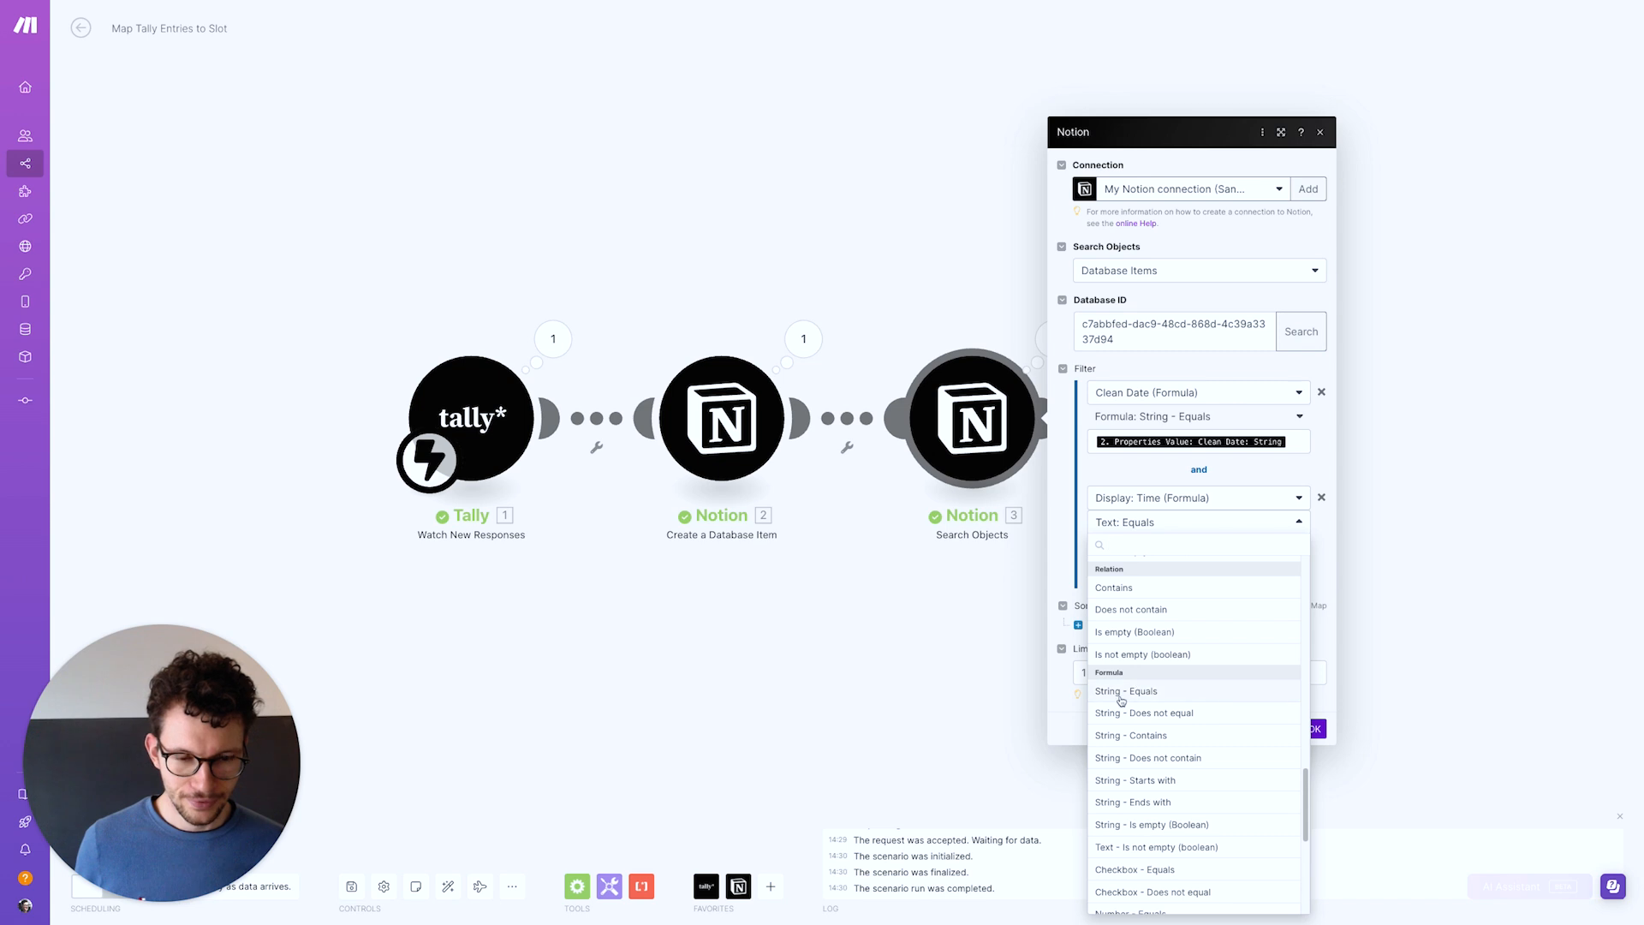
click(1122, 696)
Map the time rule's value to Chosen Time[]: Plain Text and confirm the search settings
click(1122, 548)
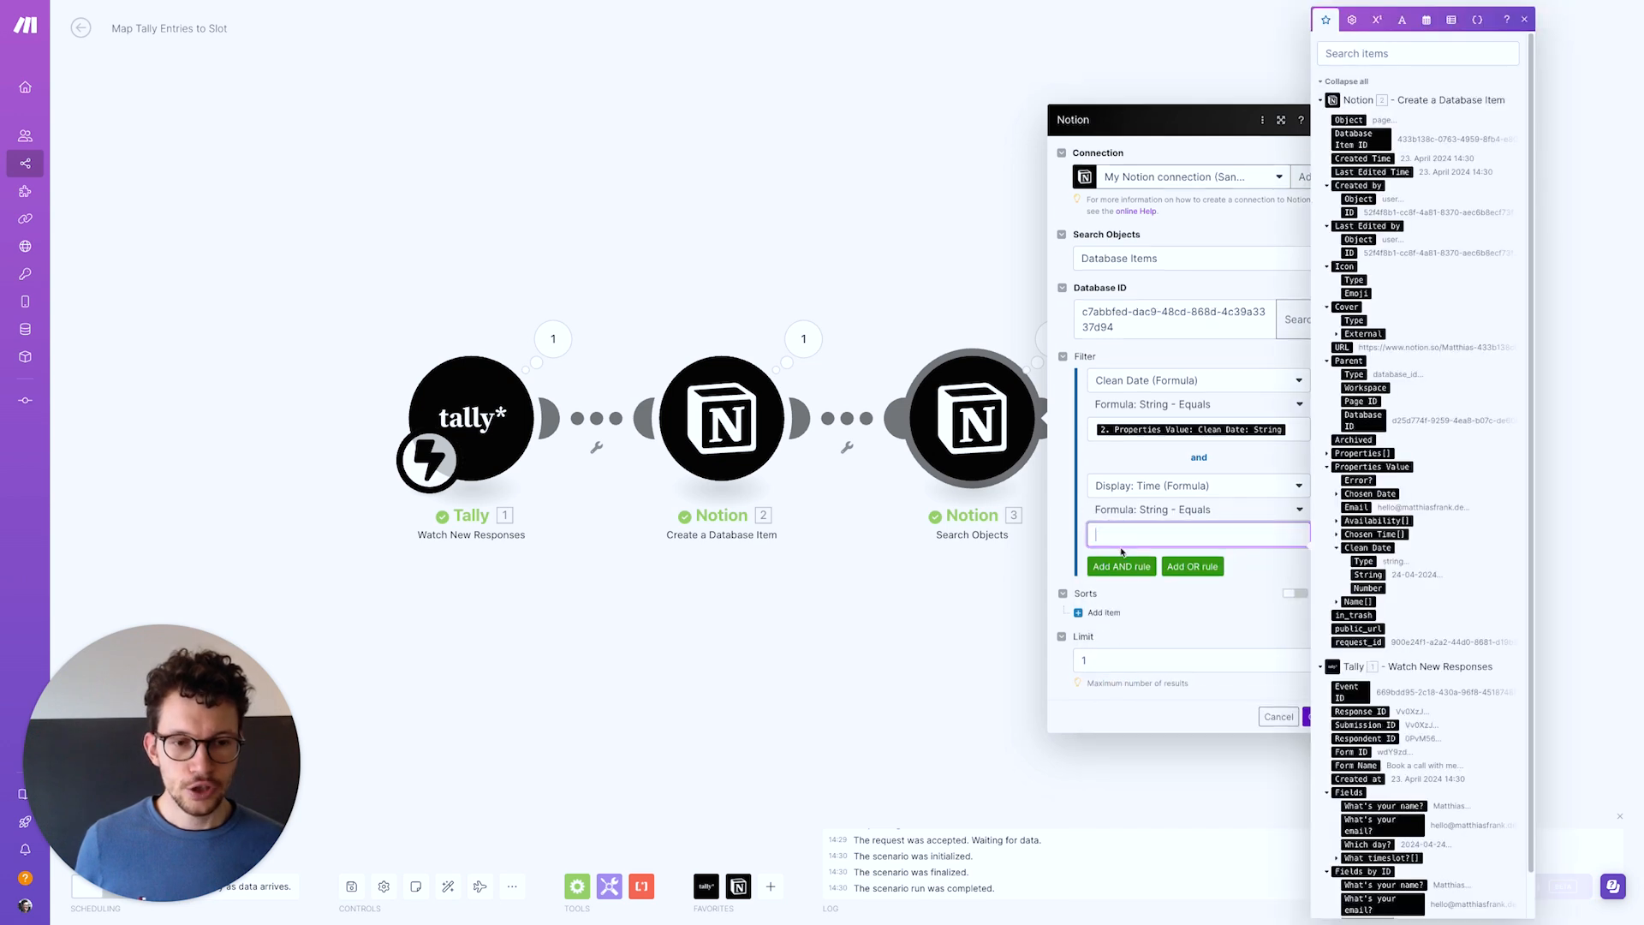
click(1337, 536)
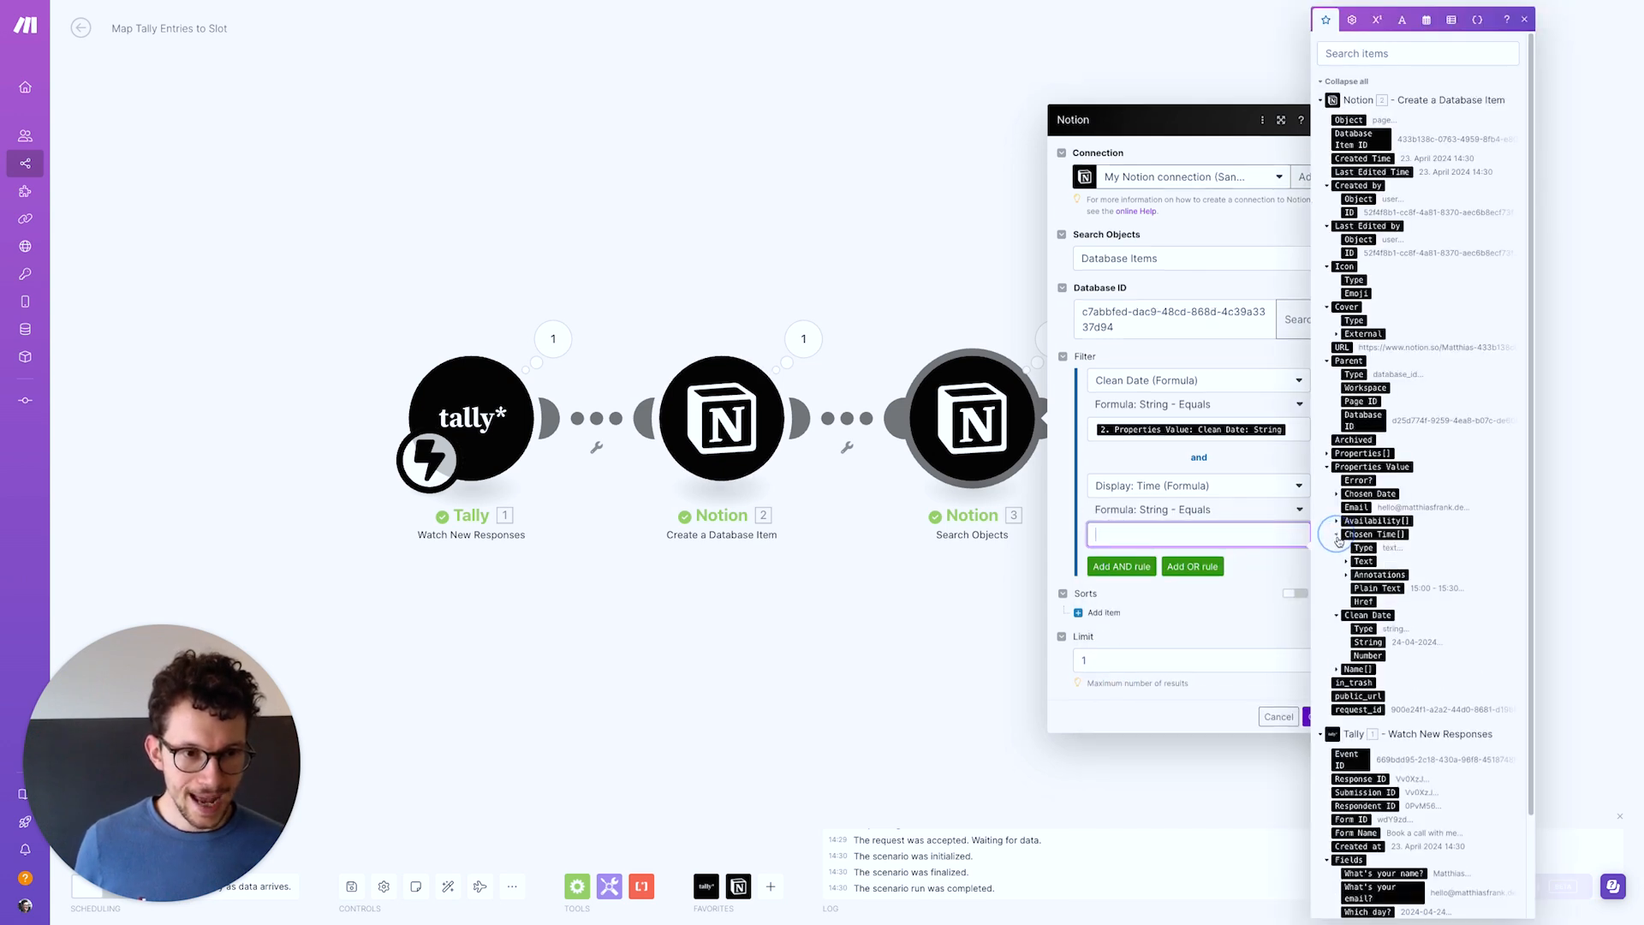
click(1386, 588)
click(1240, 715)
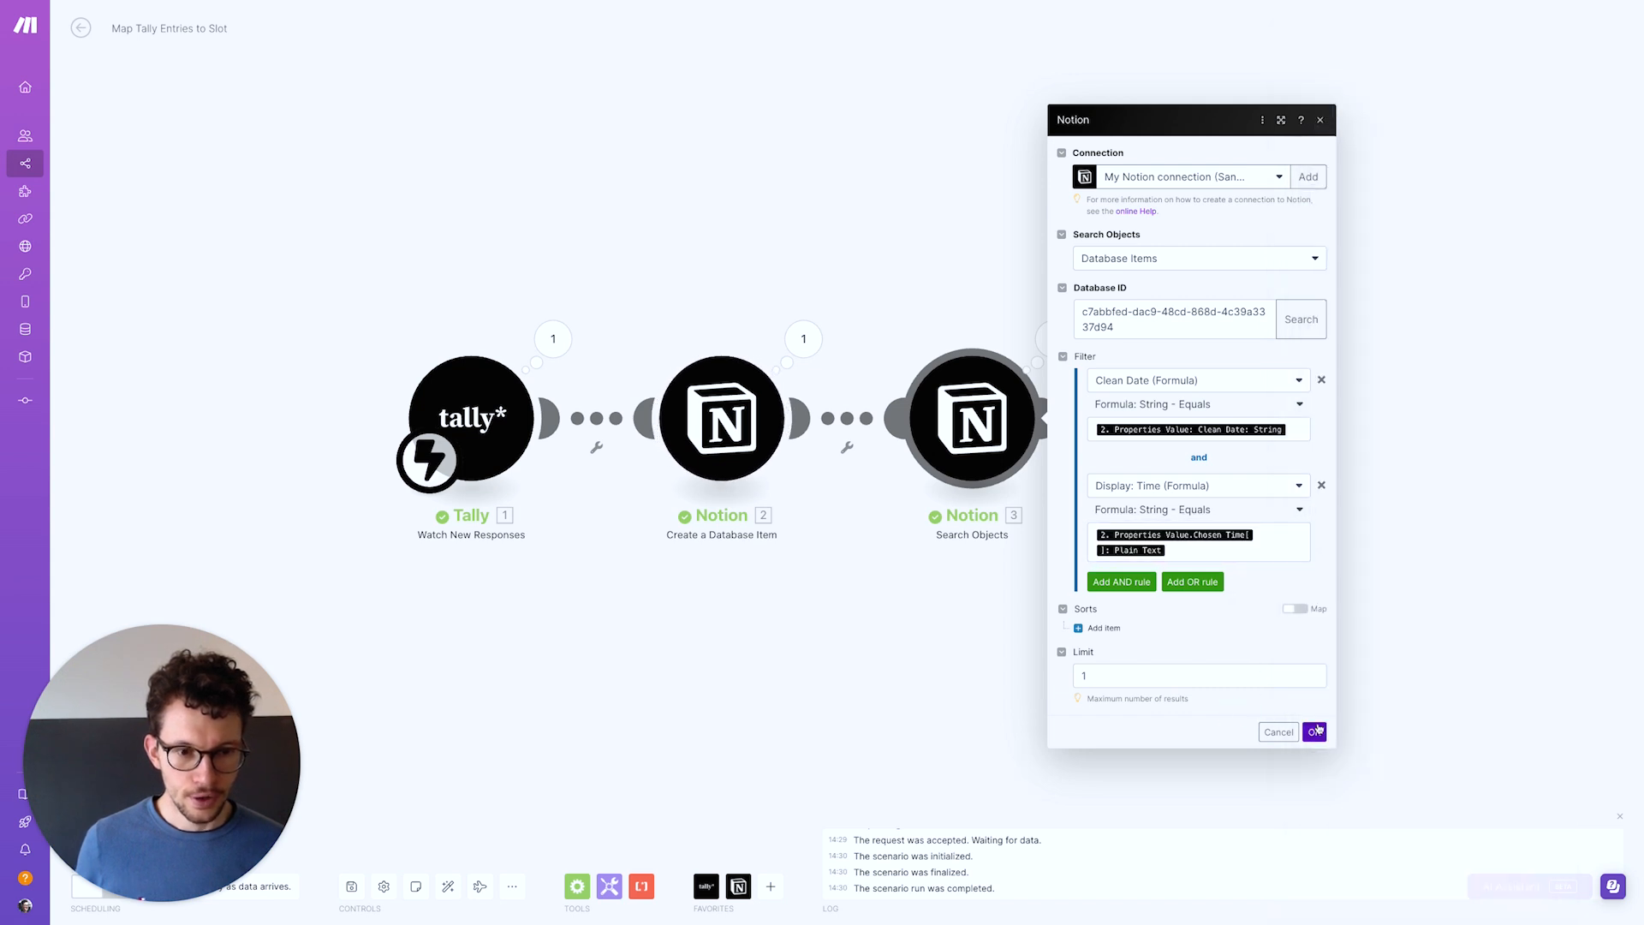
click(1316, 731)
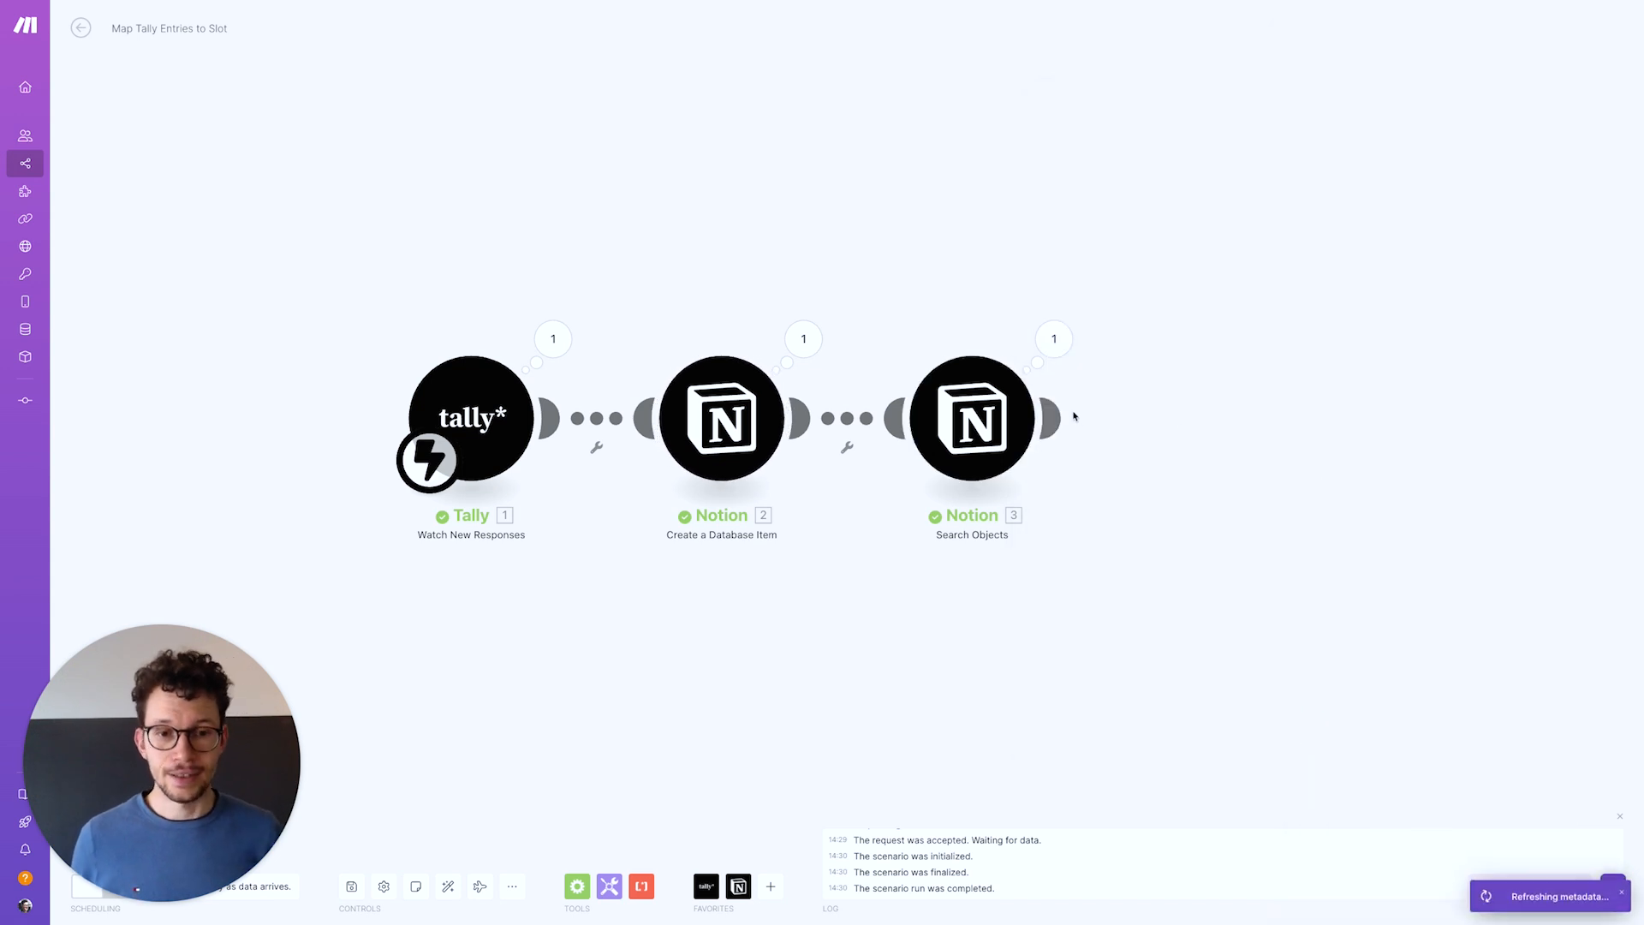
Add a Notion Update a Database Item module targeting the availability database
click(1223, 418)
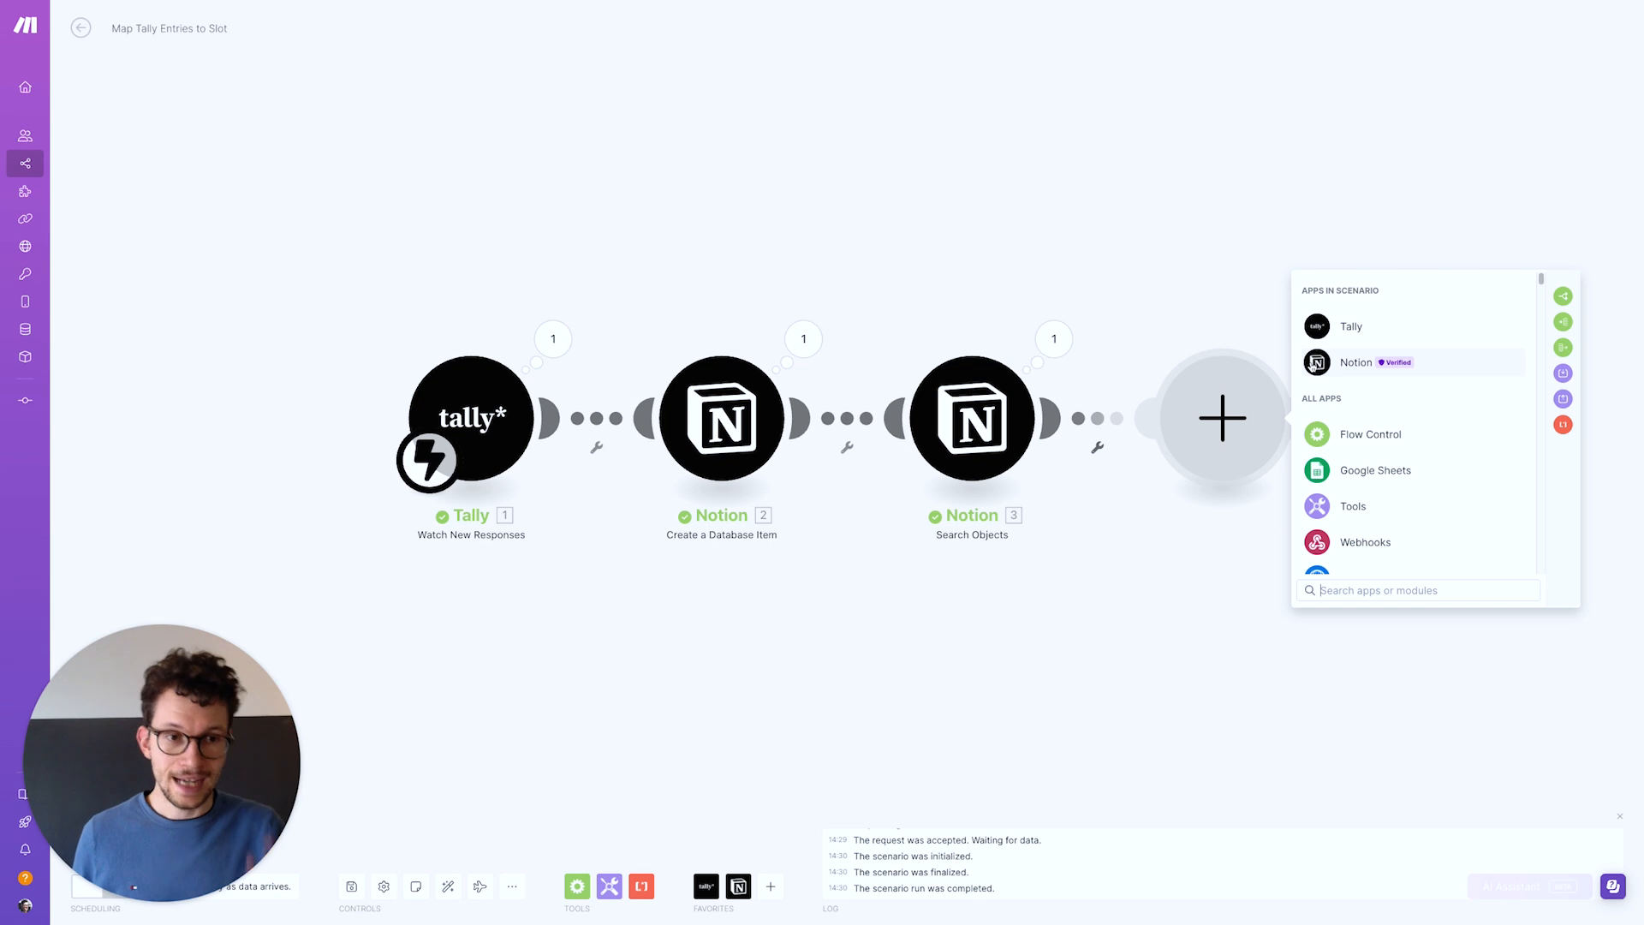
click(1344, 363)
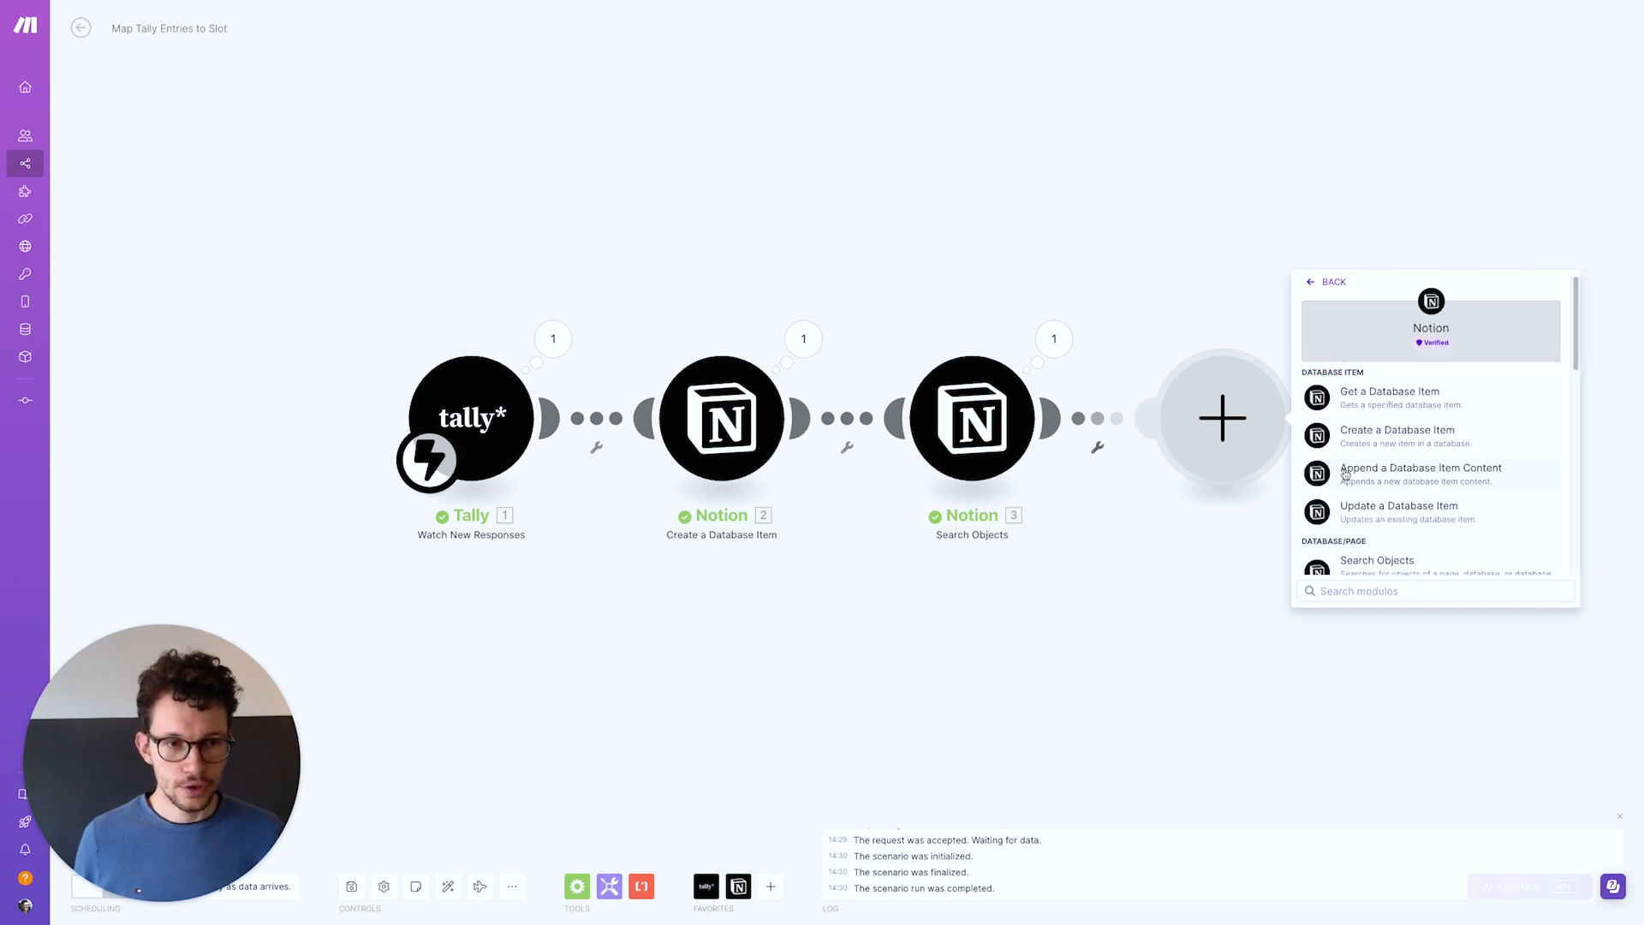
click(1345, 518)
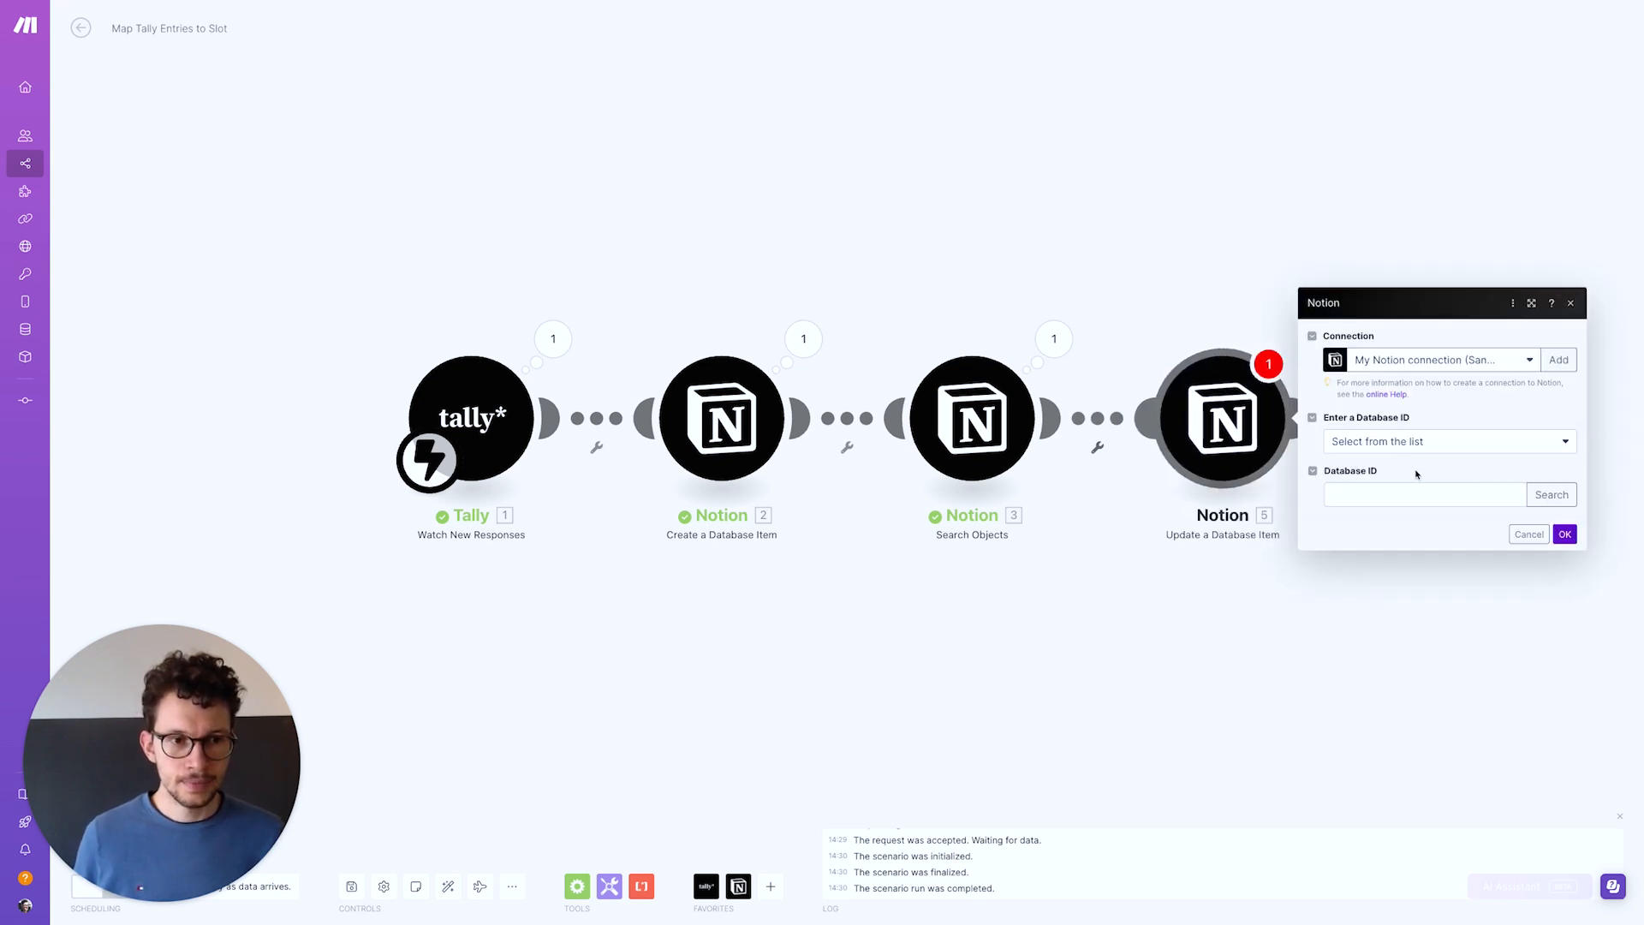
click(1547, 497)
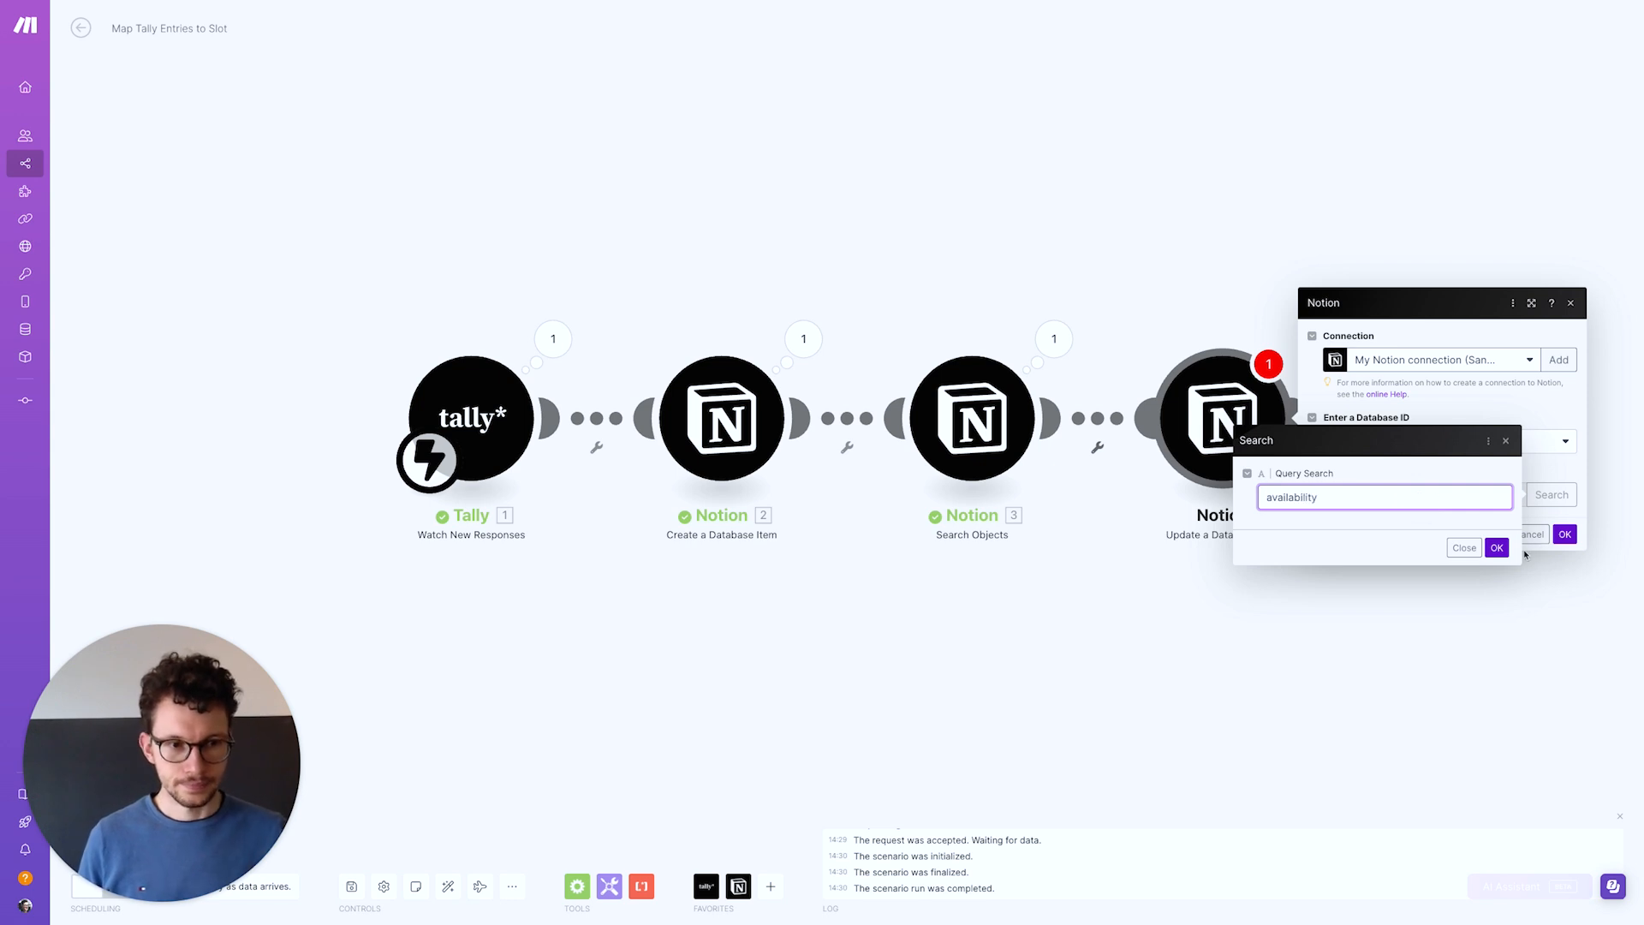
text(availability)
click(1499, 548)
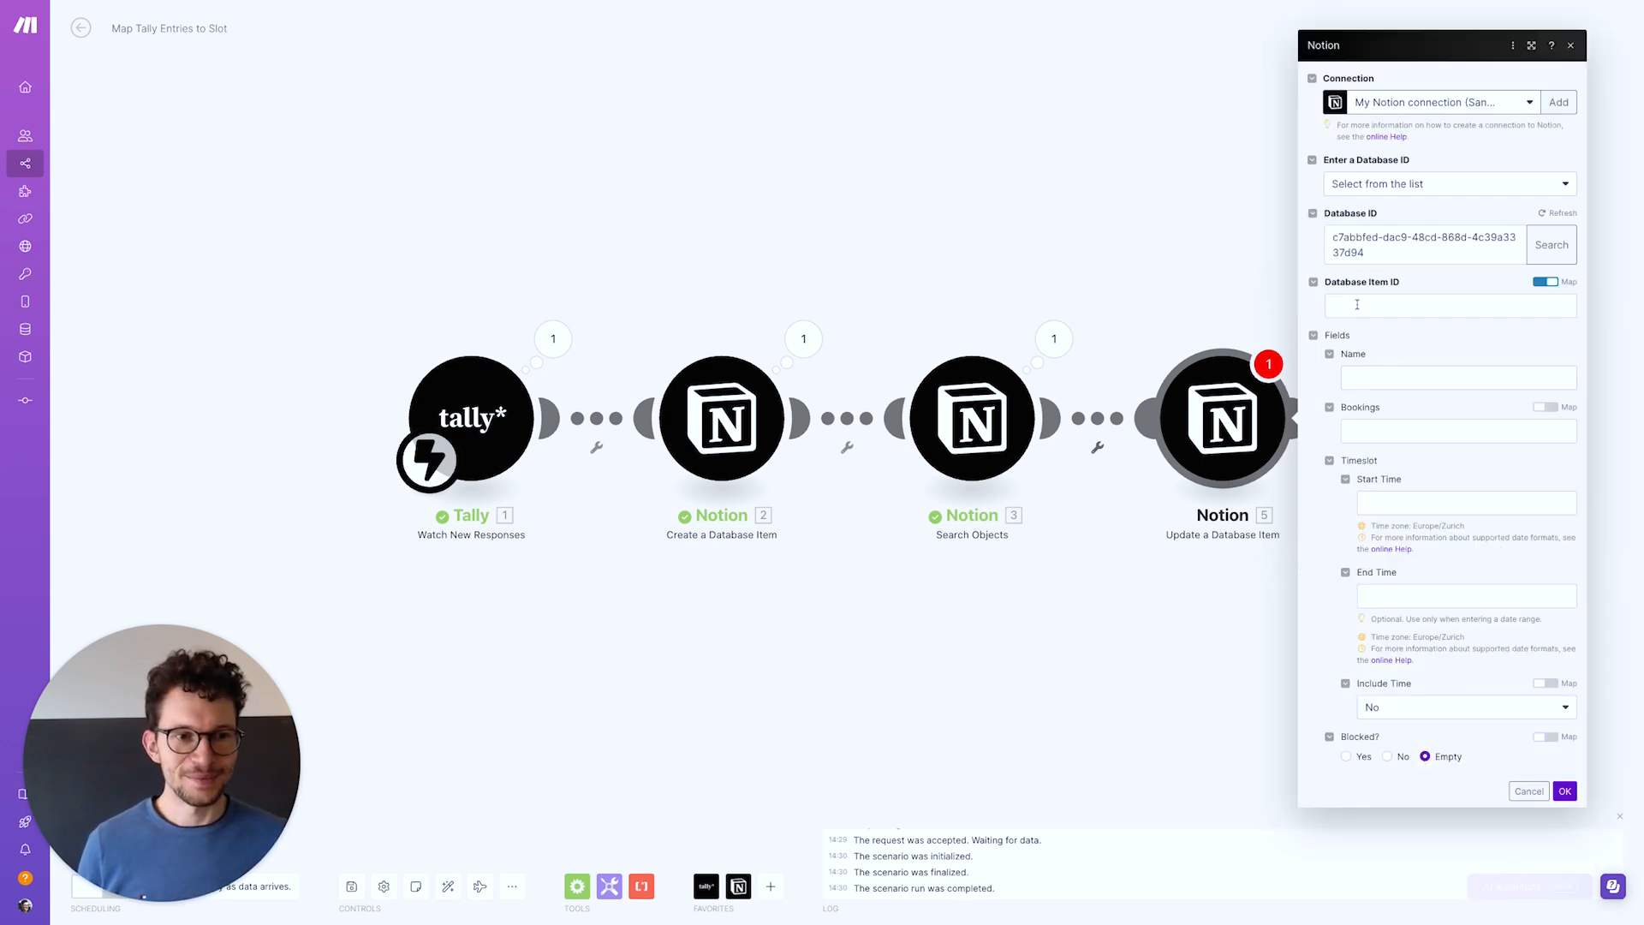
Map the item to update to 3. Page ID and Bookings to 2. Database Item ID
click(1361, 306)
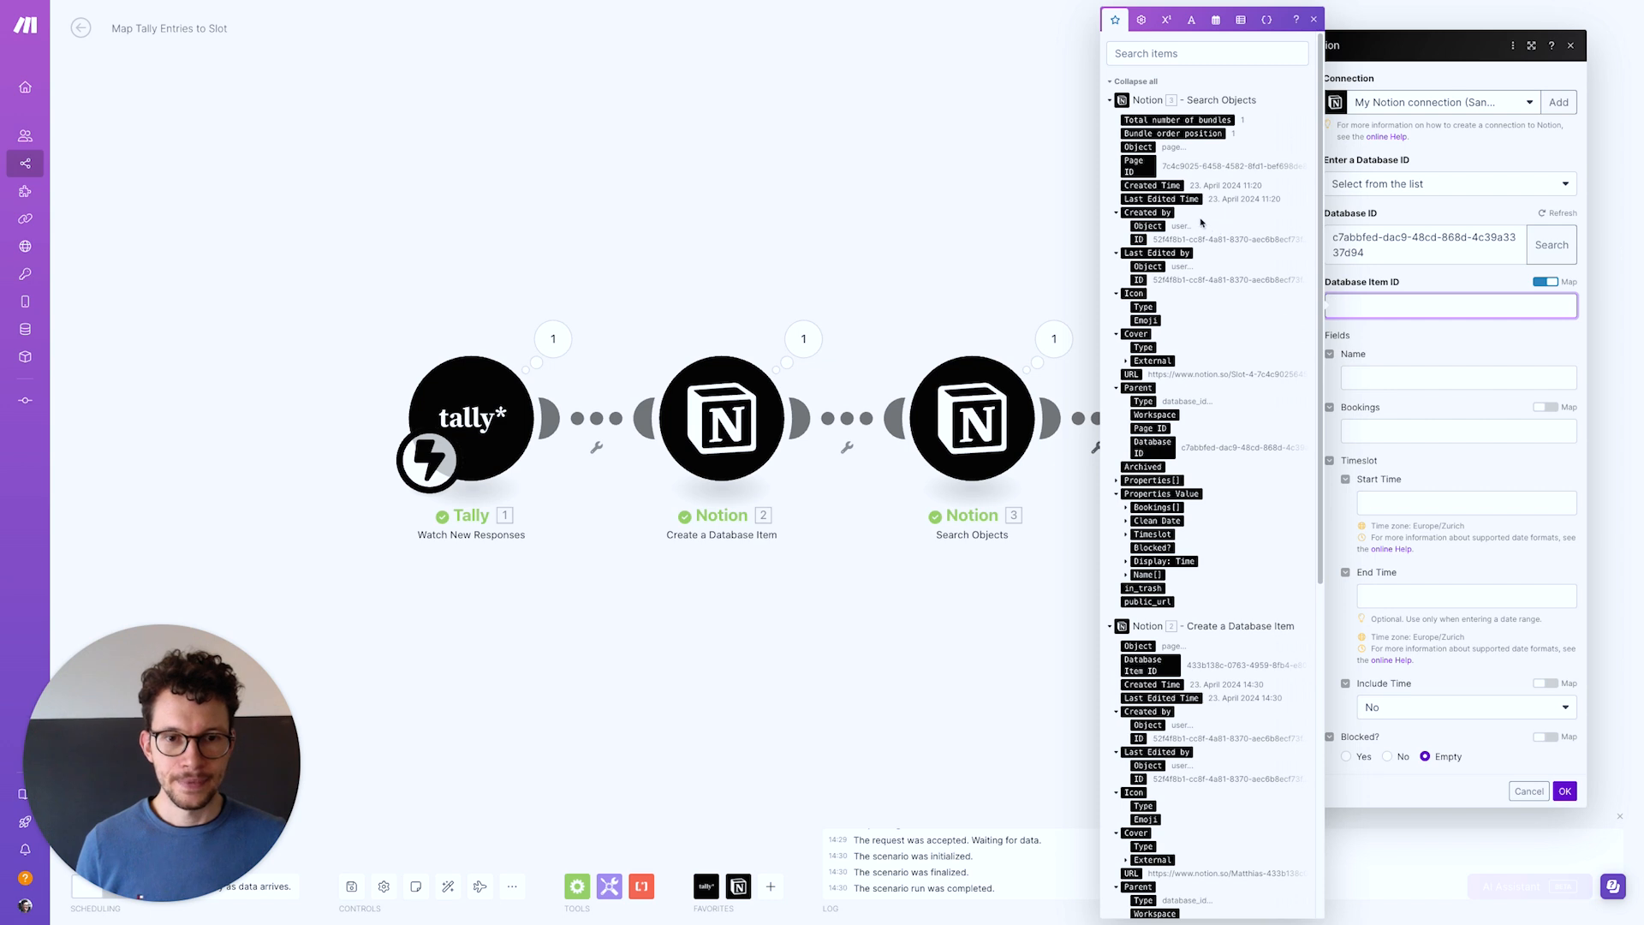
click(1136, 174)
click(1378, 344)
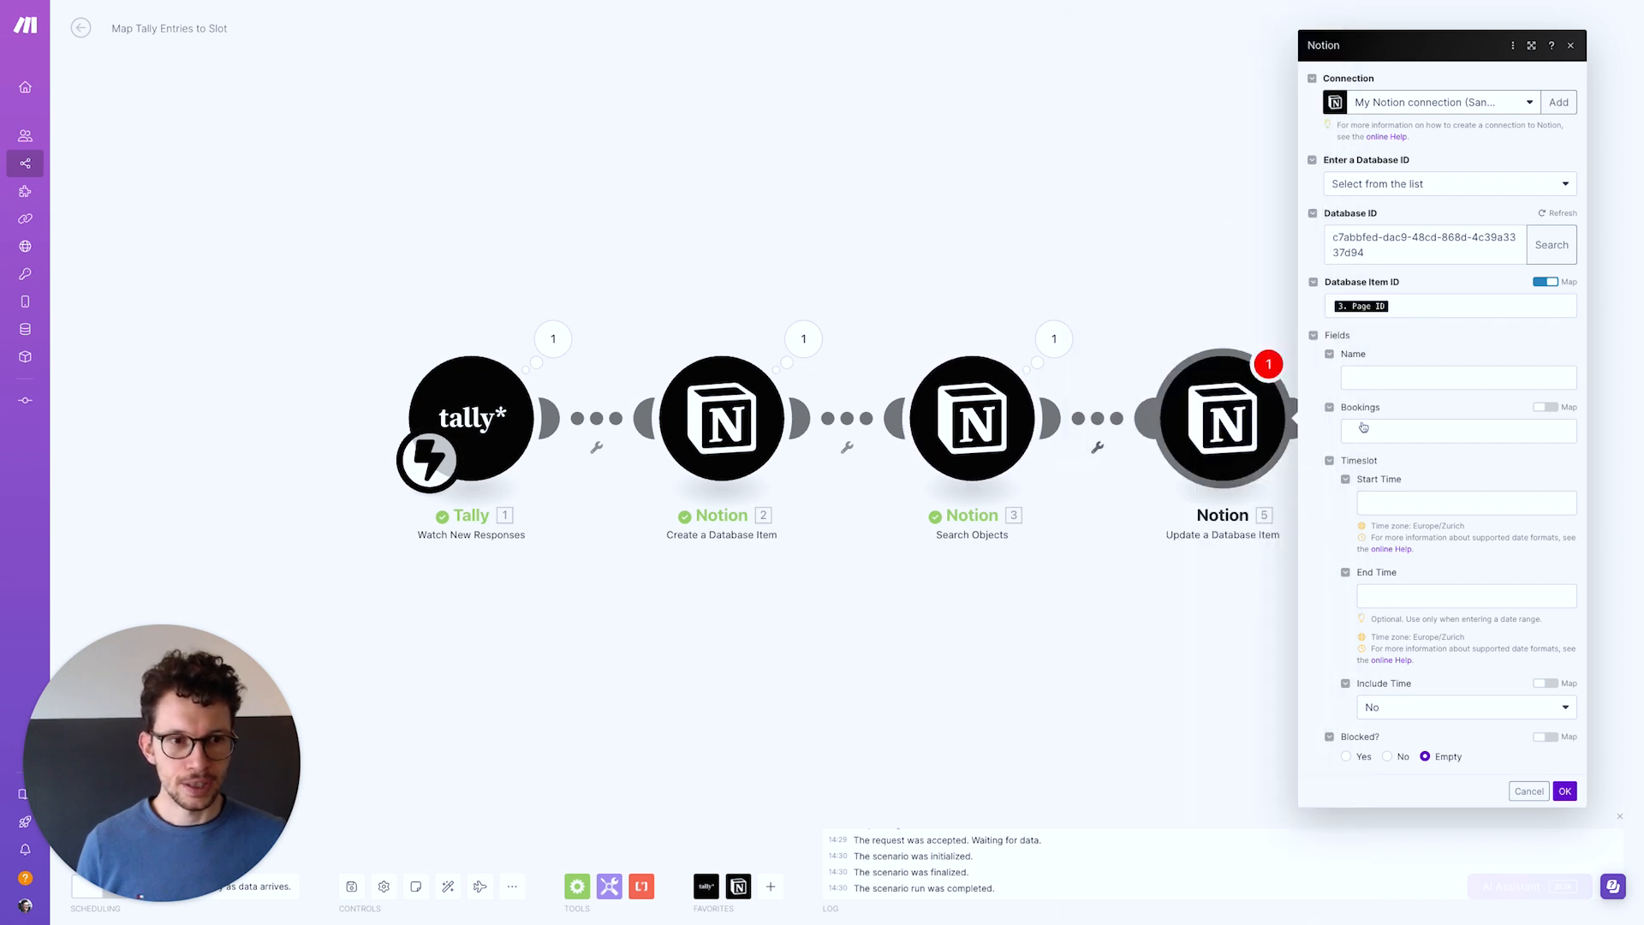
click(1428, 433)
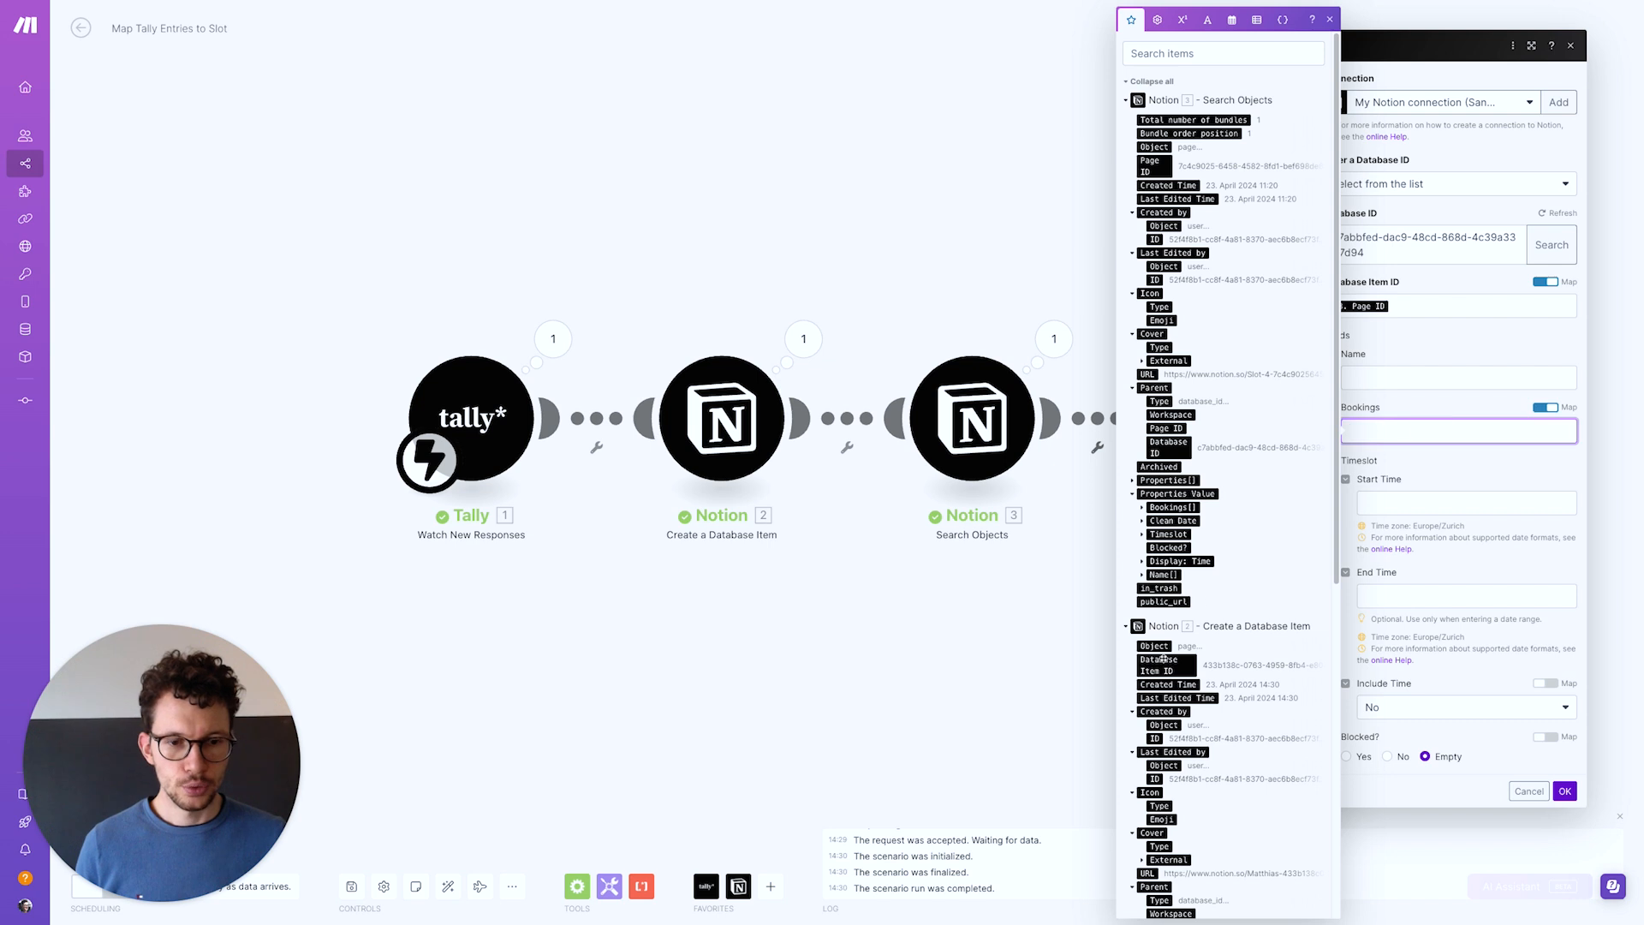
scroll(1162, 645, down, 1)
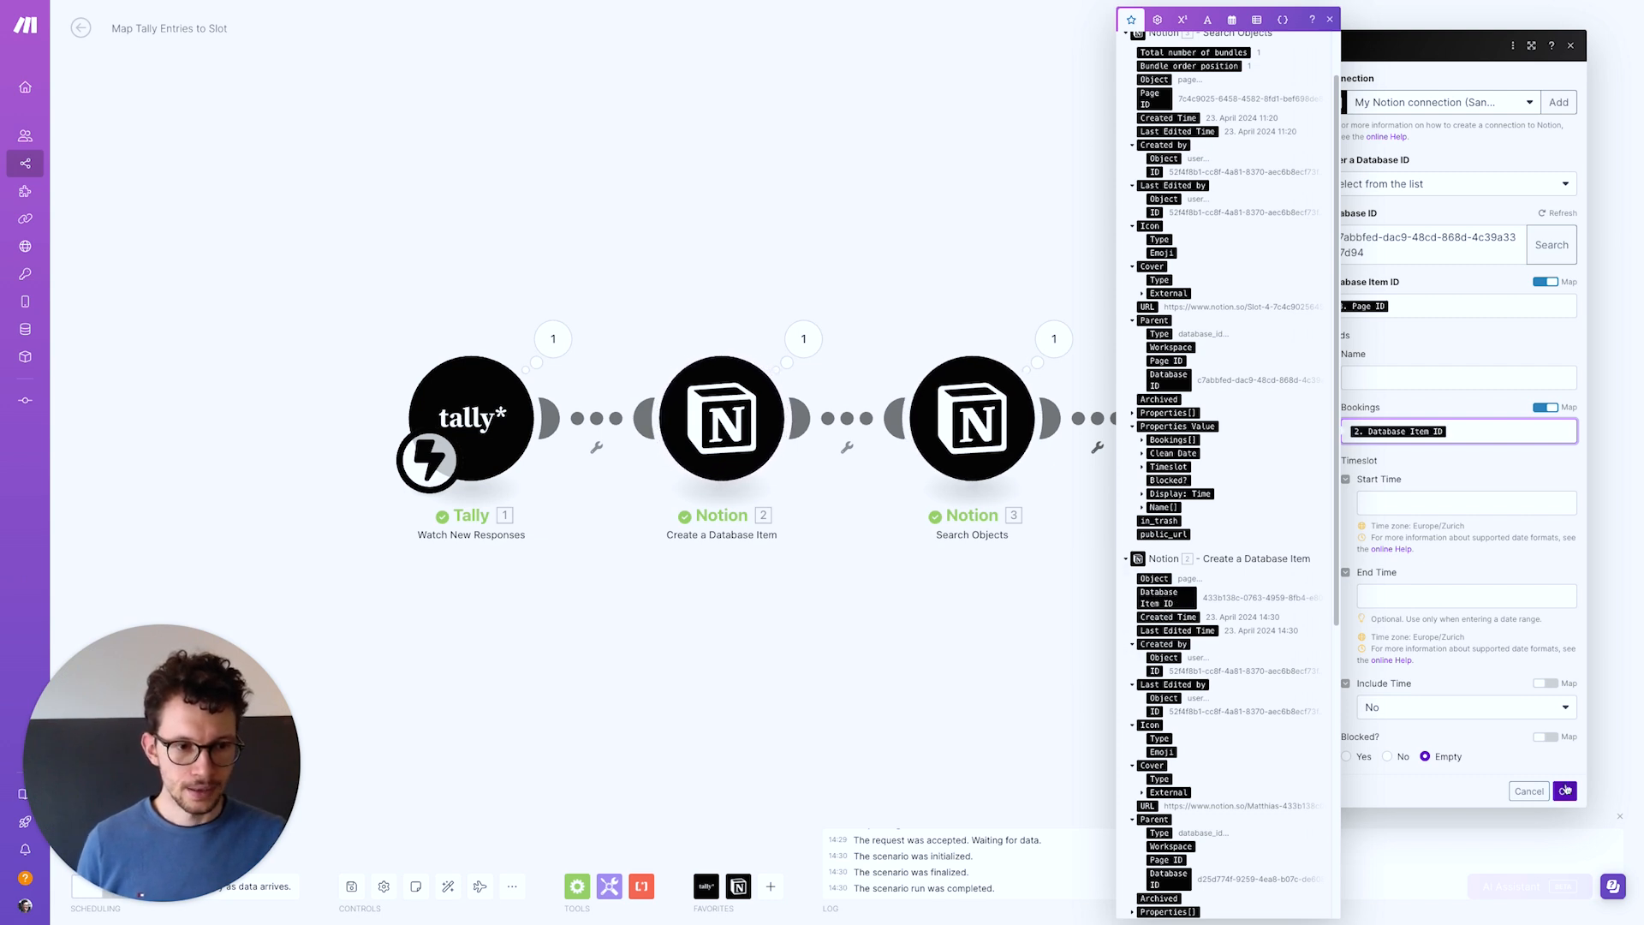
click(1565, 790)
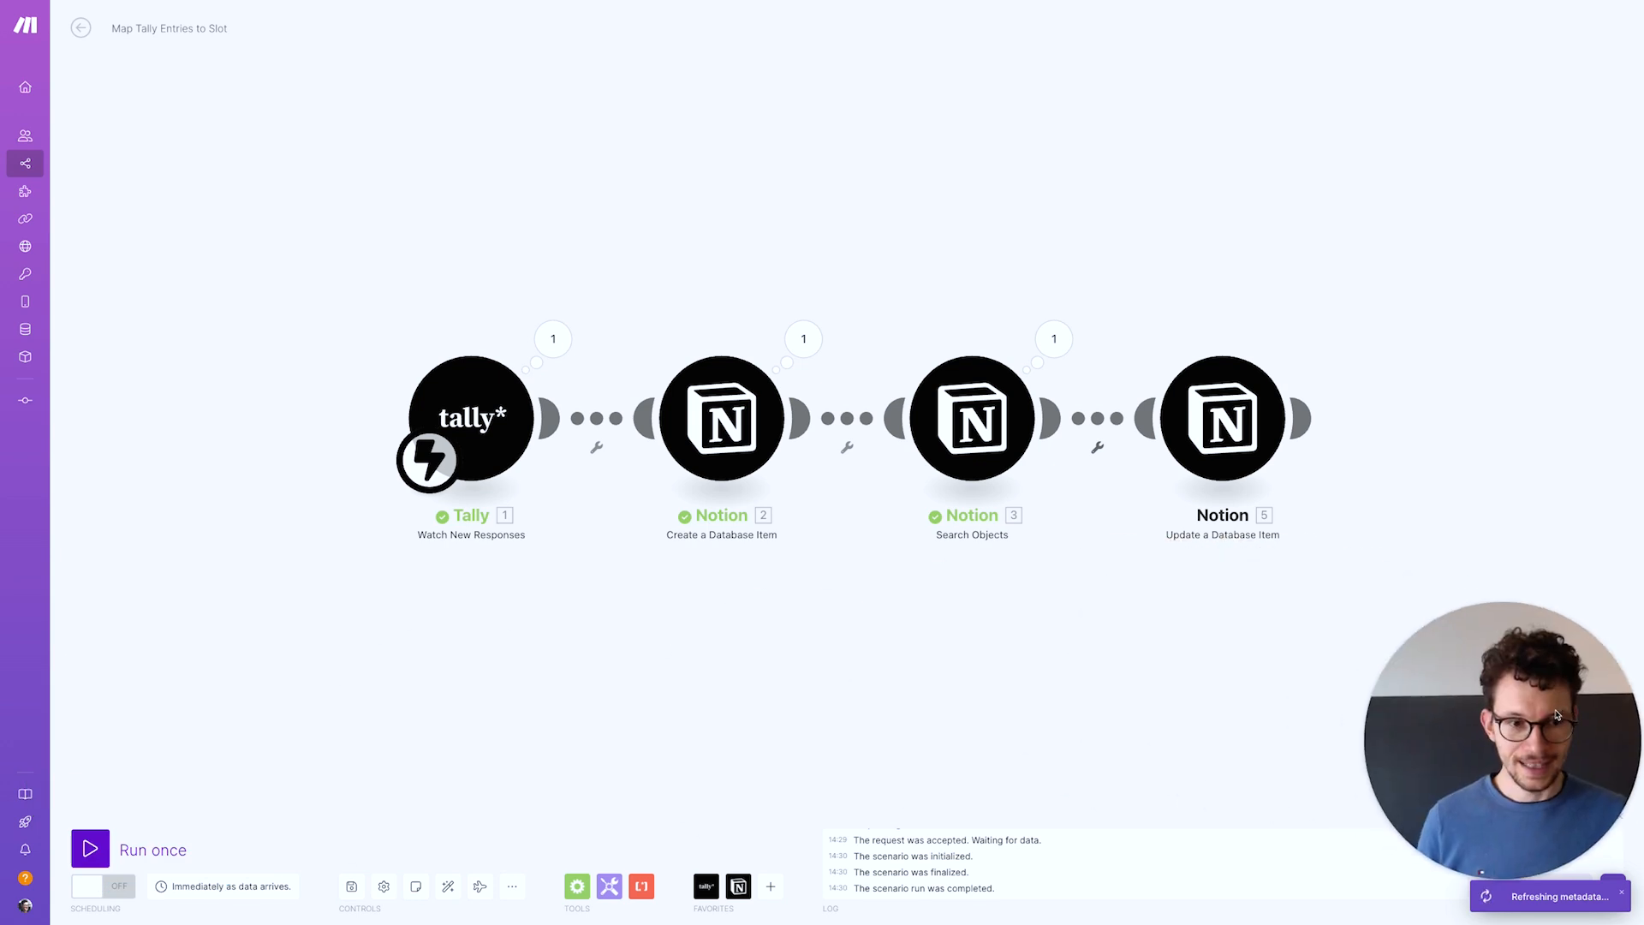
Save the scenario, run it once, and go to the Booking Page
click(352, 889)
click(90, 848)
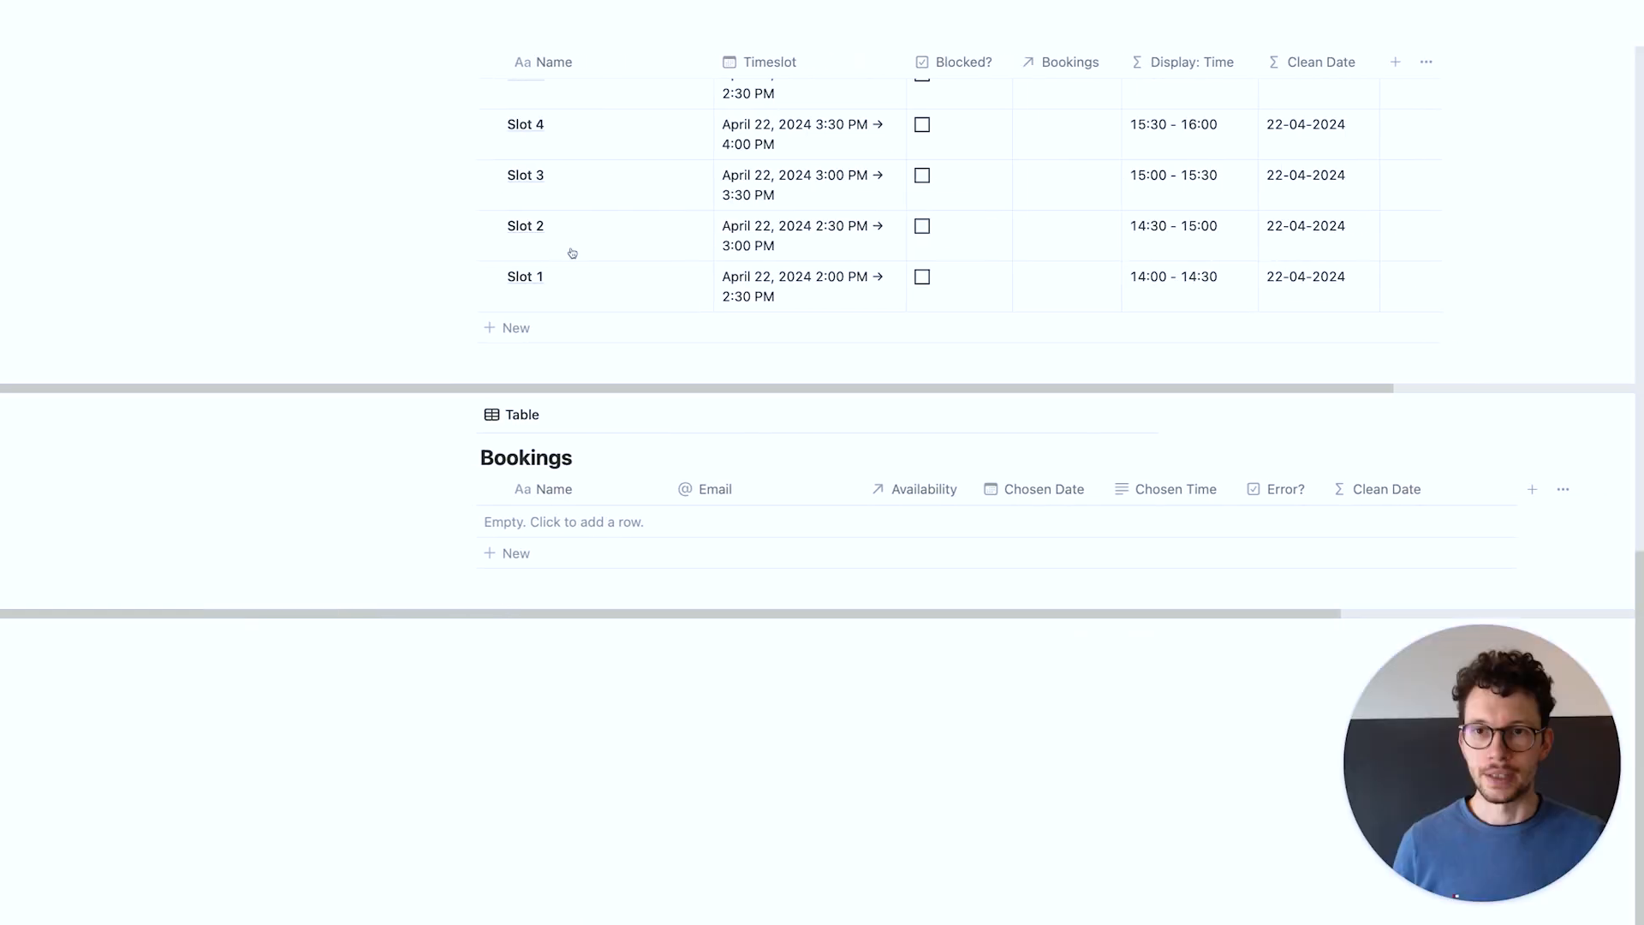
click(549, 255)
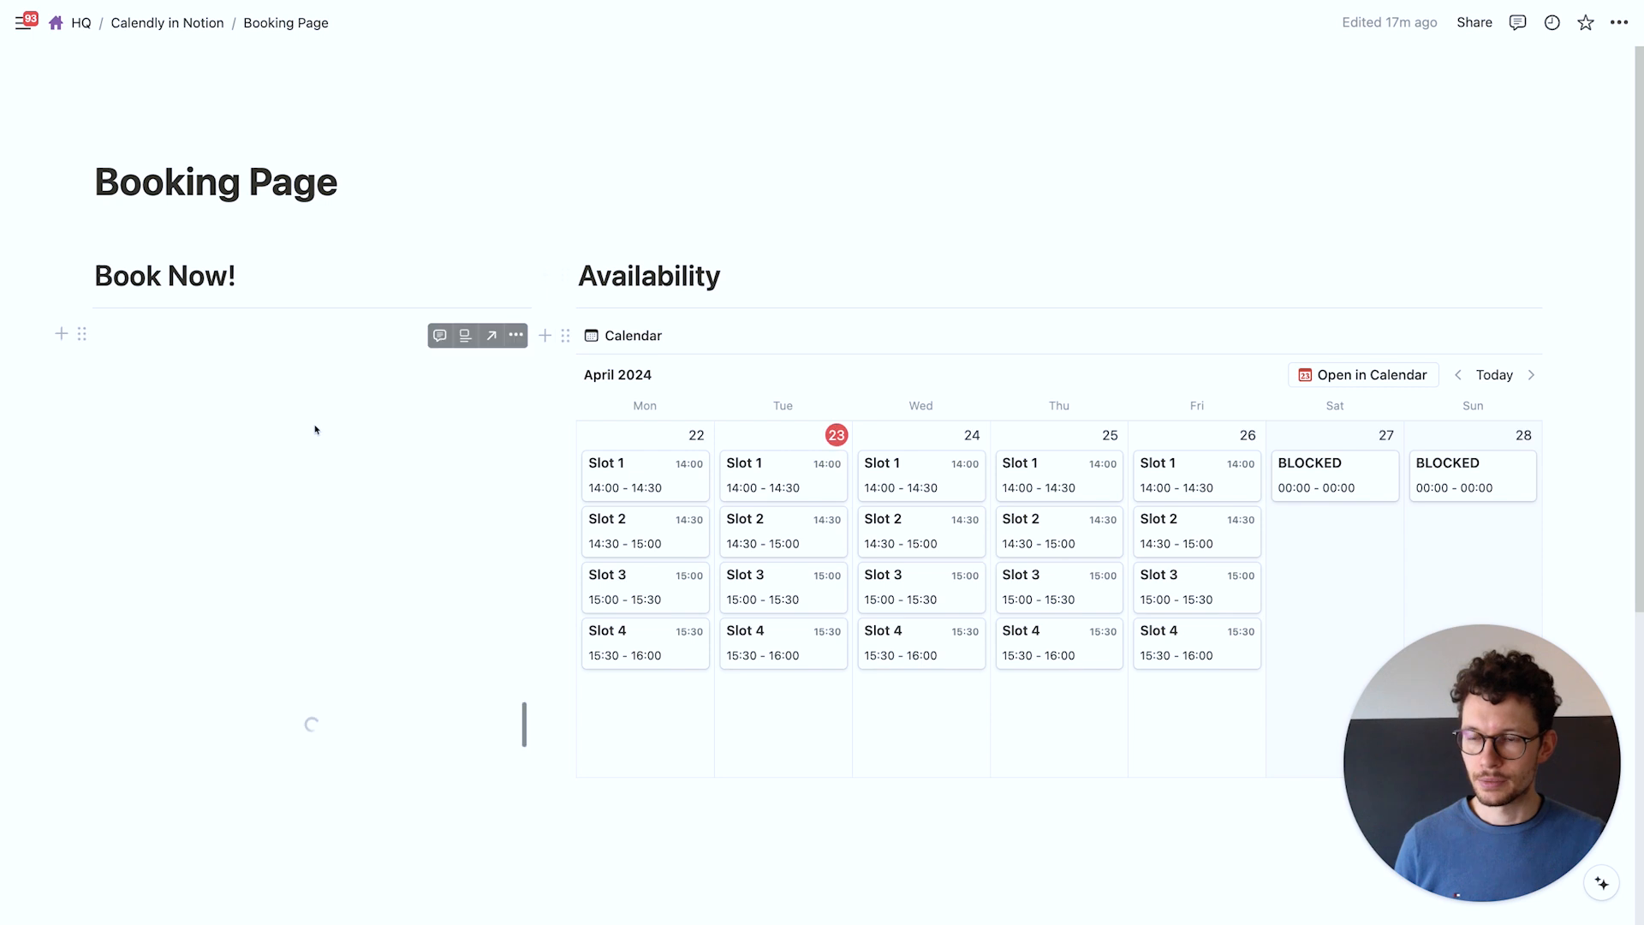
Submit the Tally form with the booker's name, e-mail, April 24 and the 15:00 - 15:30 slot
click(177, 385)
text(Mat)
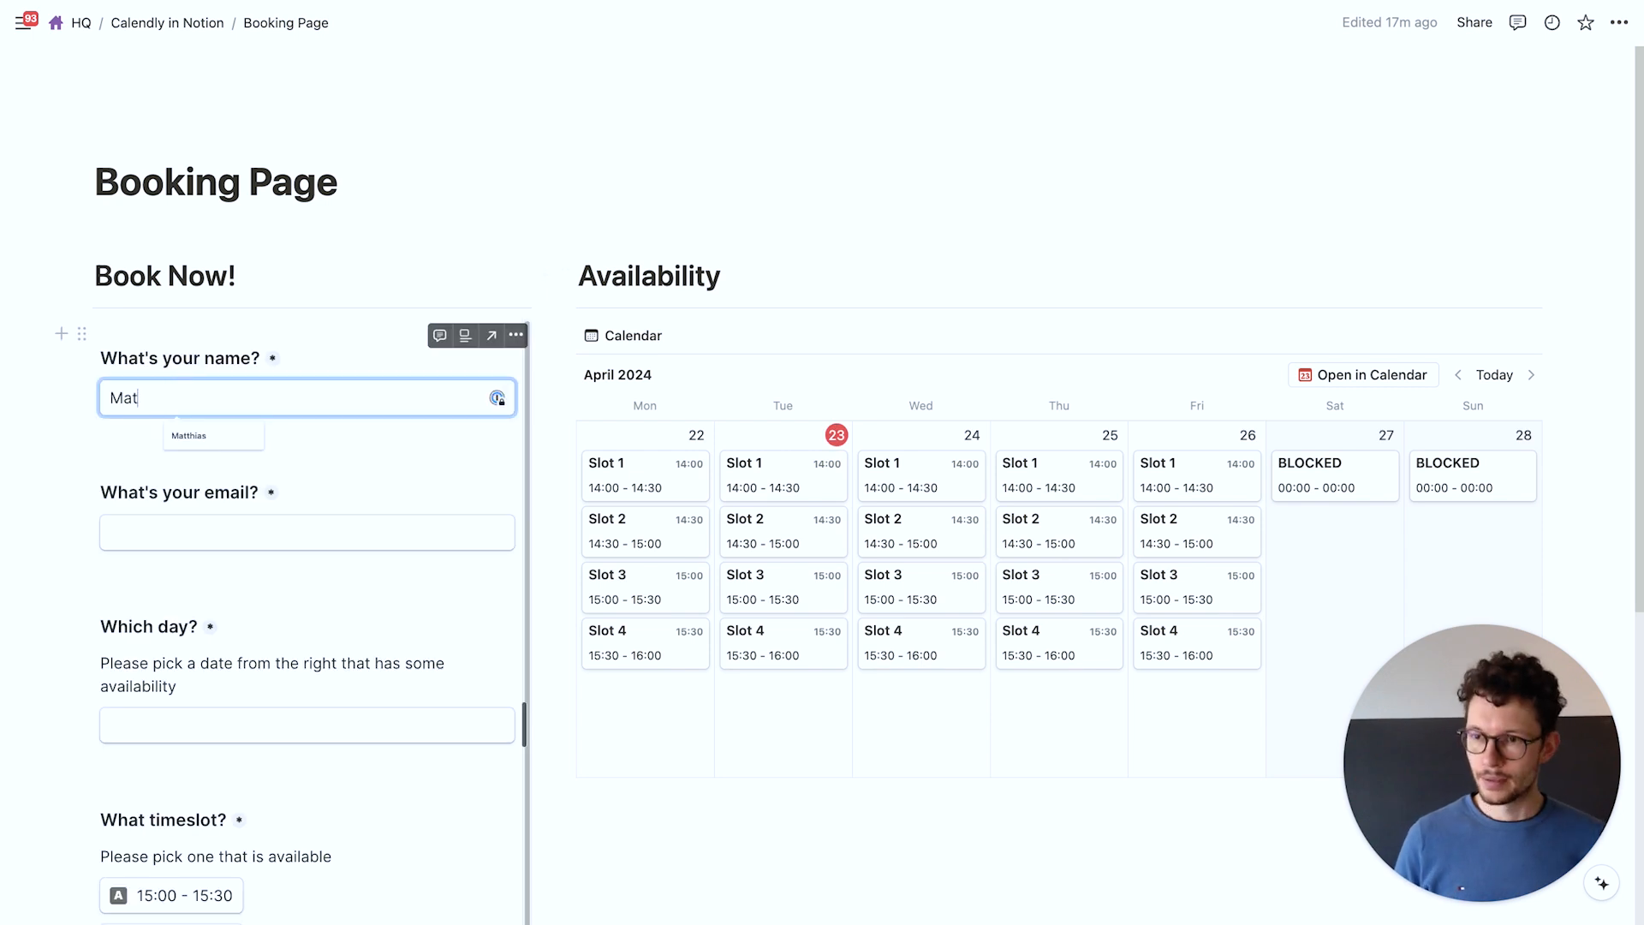
text(thias)
key(Tab)
key(Tab)
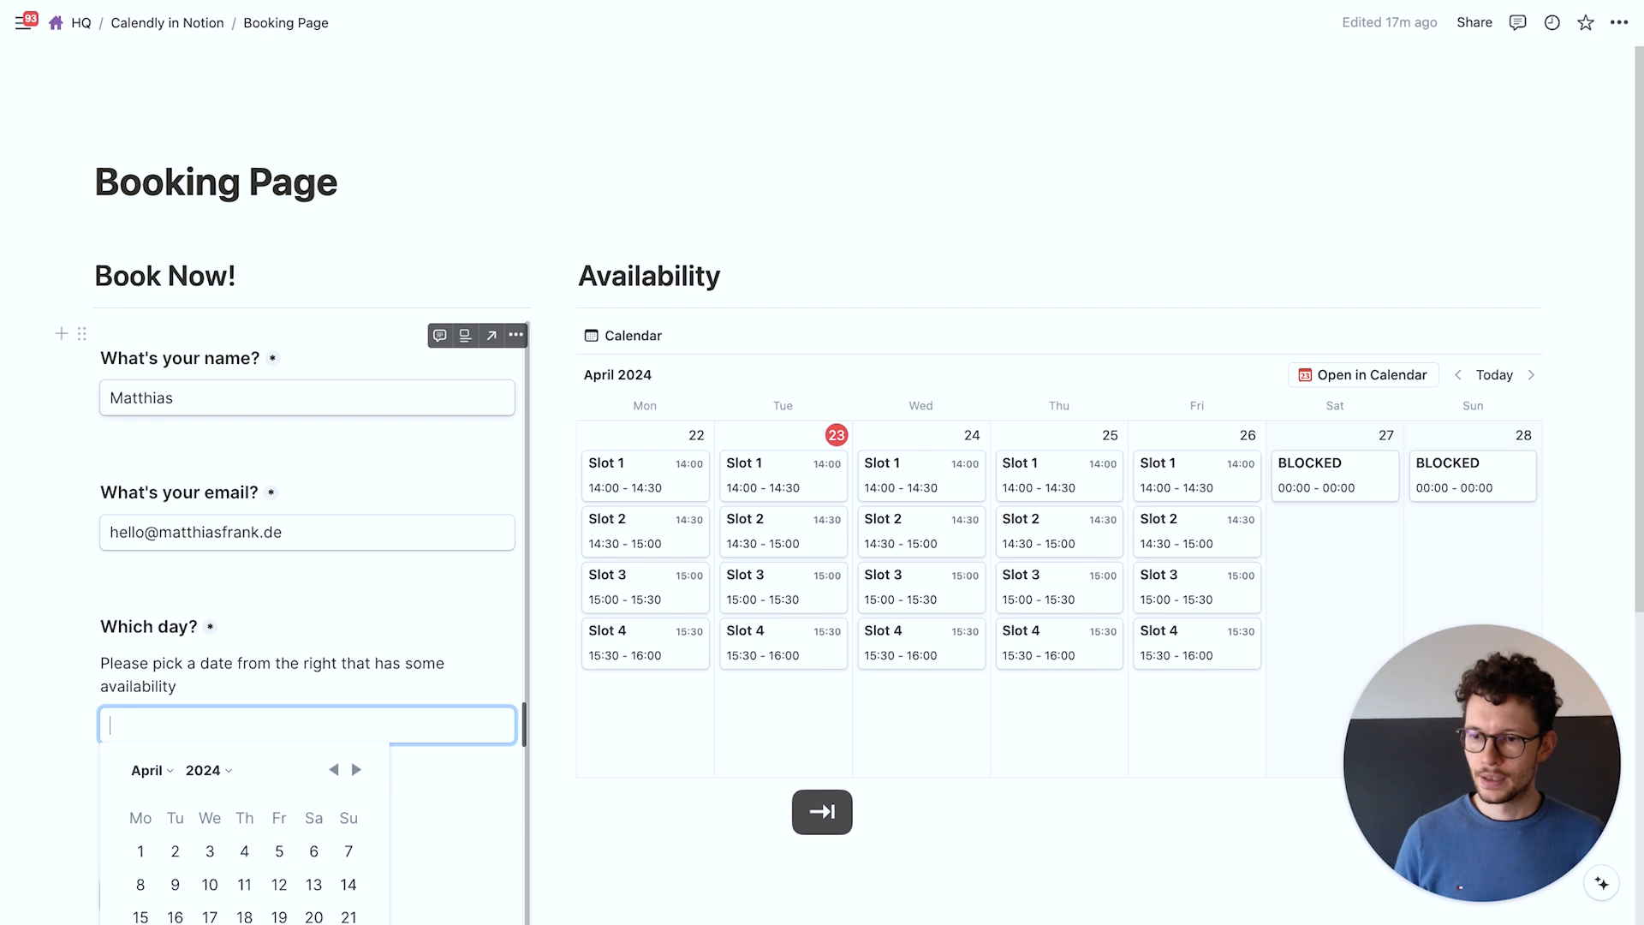
click(210, 920)
click(591, 819)
scroll(591, 820, down, 2)
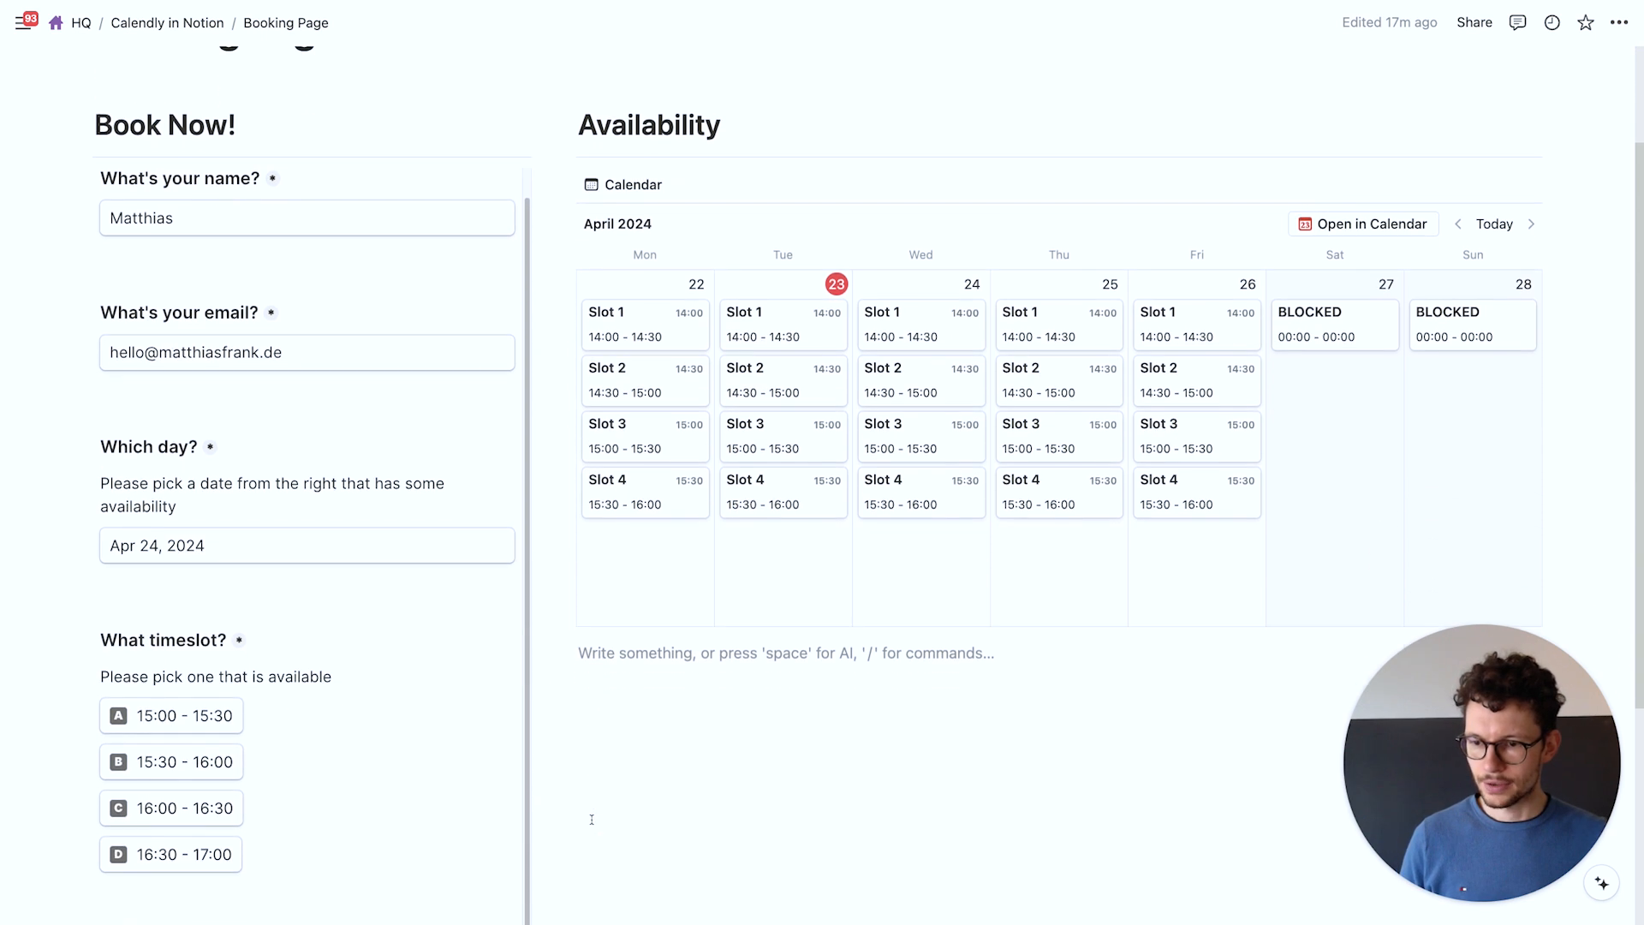
click(171, 715)
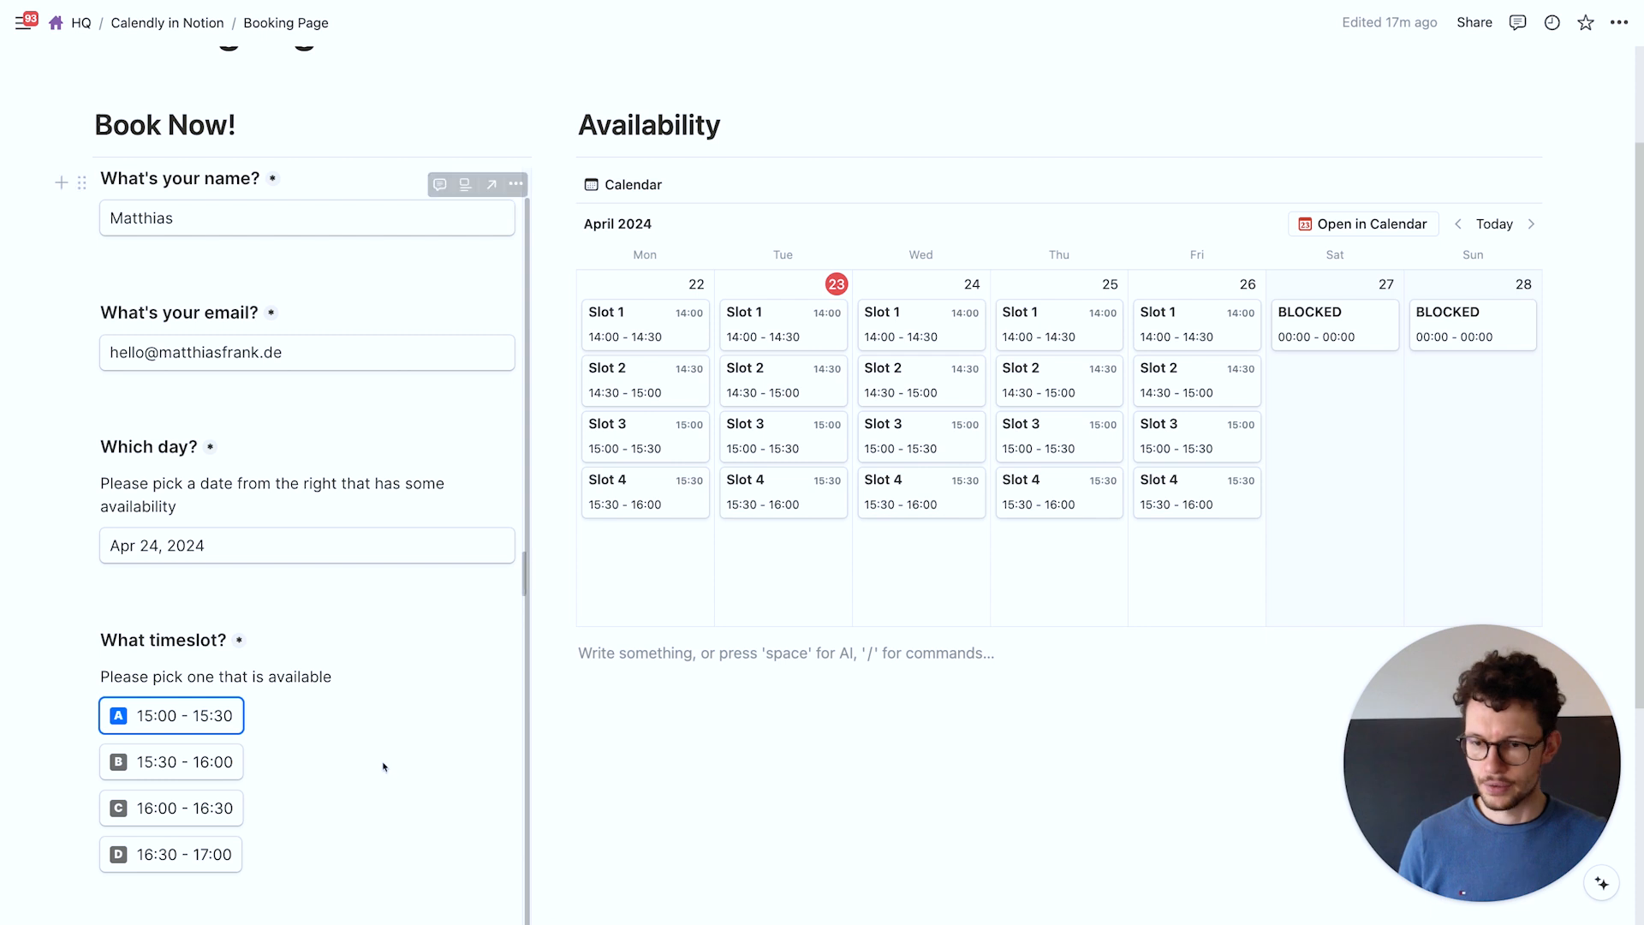
scroll(386, 762, down, 2)
click(154, 603)
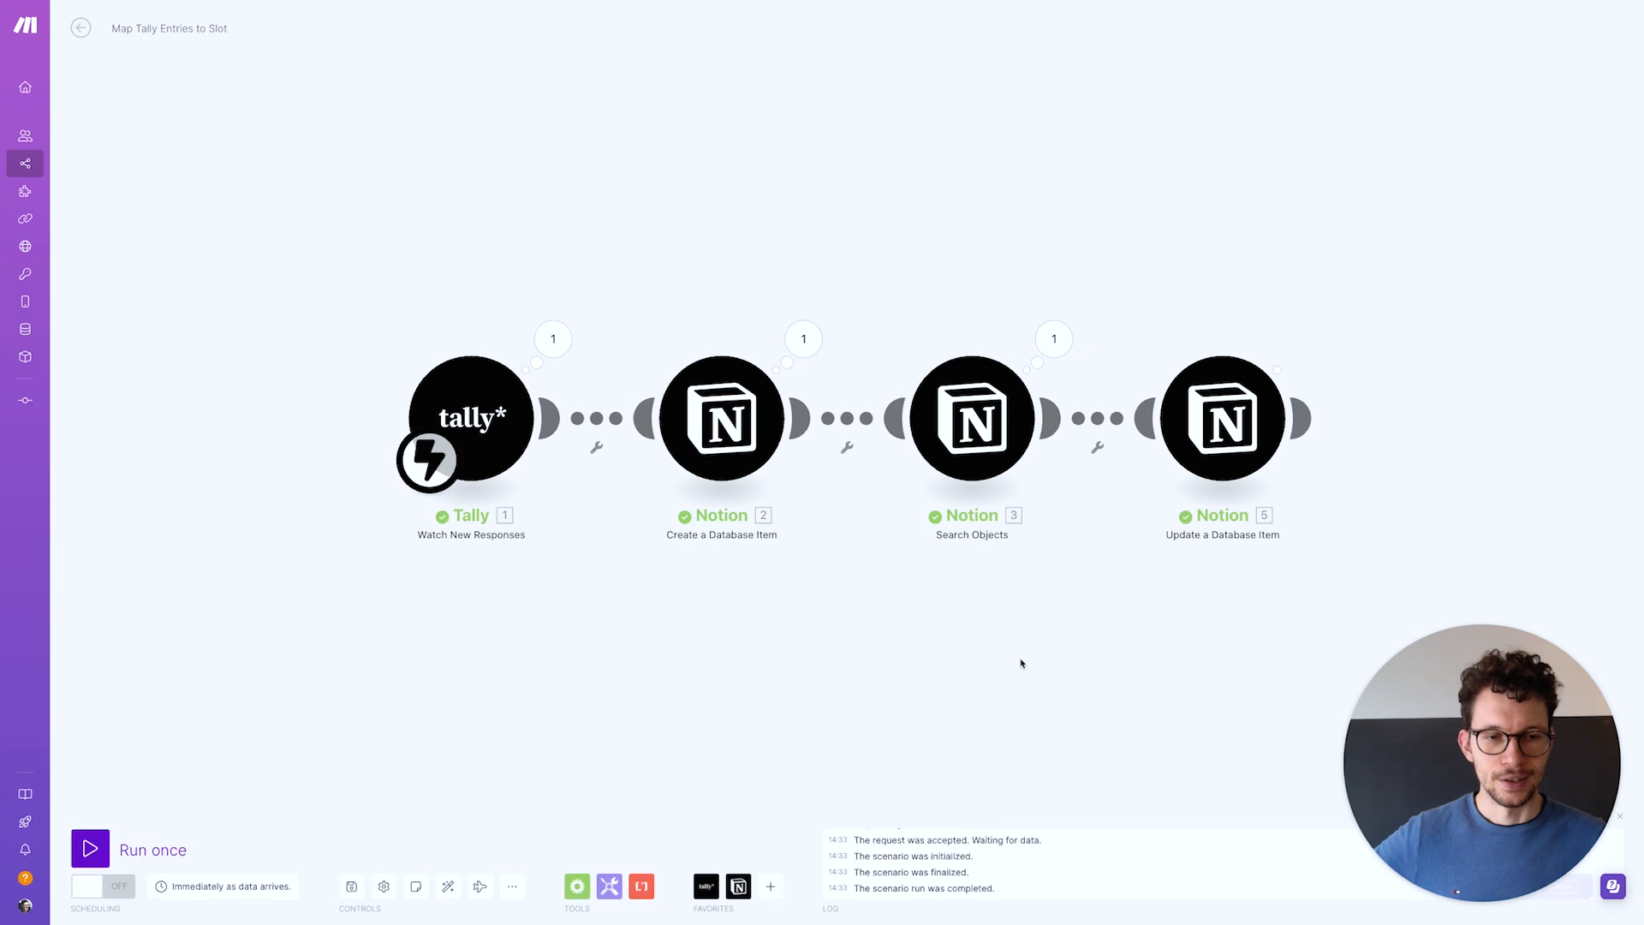
Return to the Calendly page to check the new booking is linked to Slot 3
key(ctrl+Right)
scroll(658, 419, up, 6)
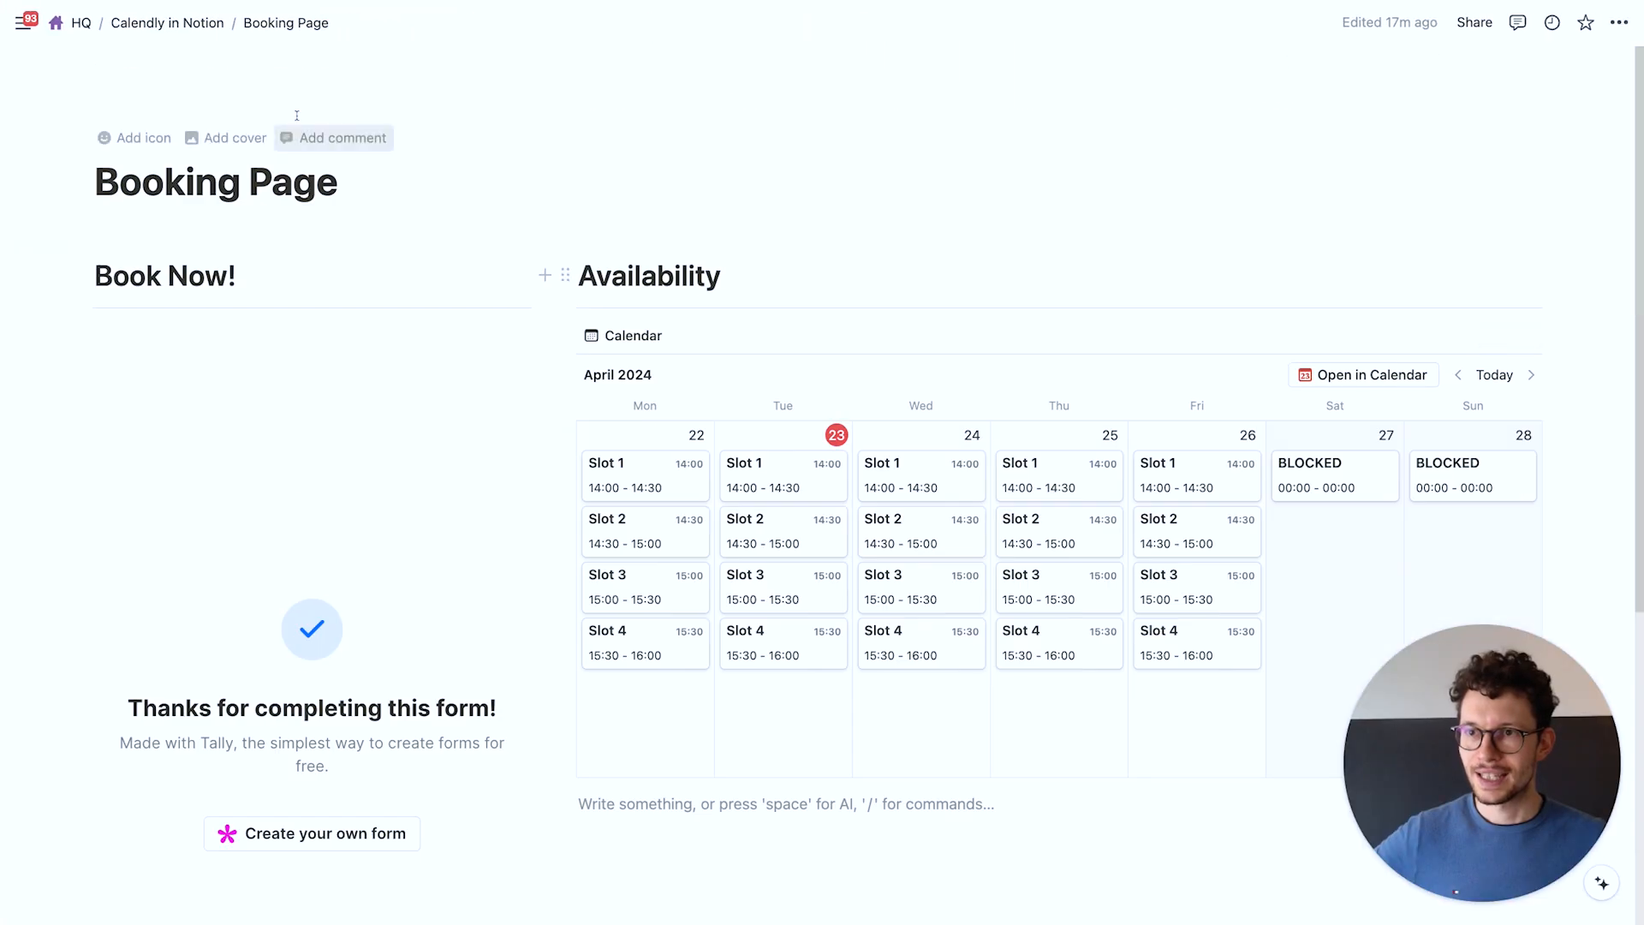
click(174, 24)
scroll(481, 603, down, 15)
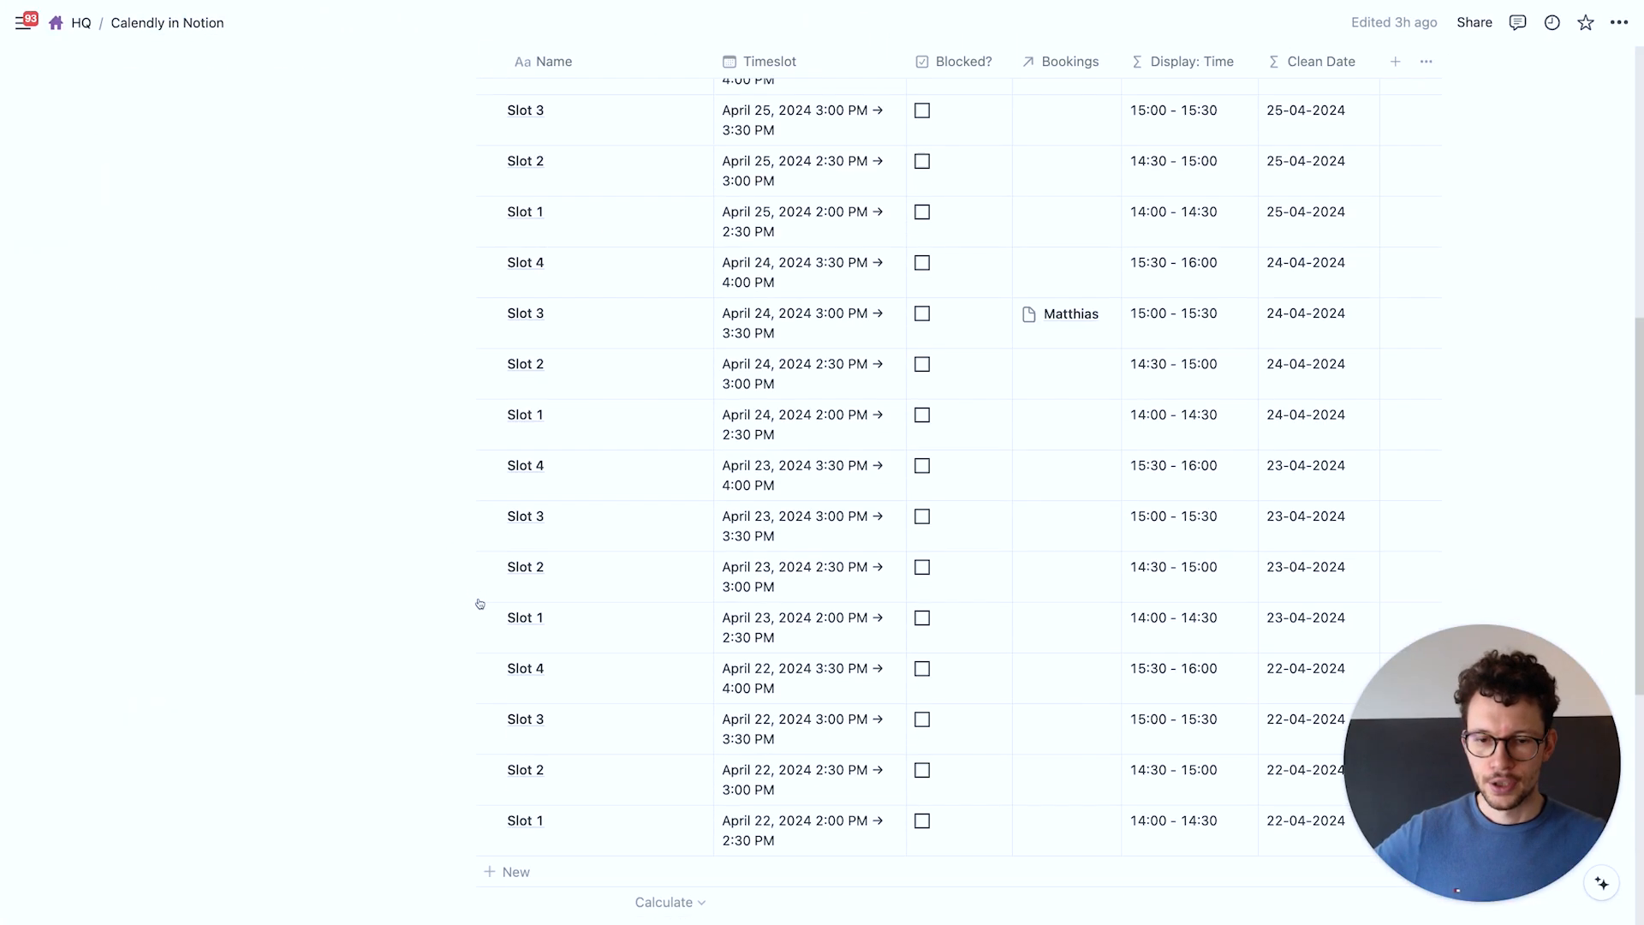
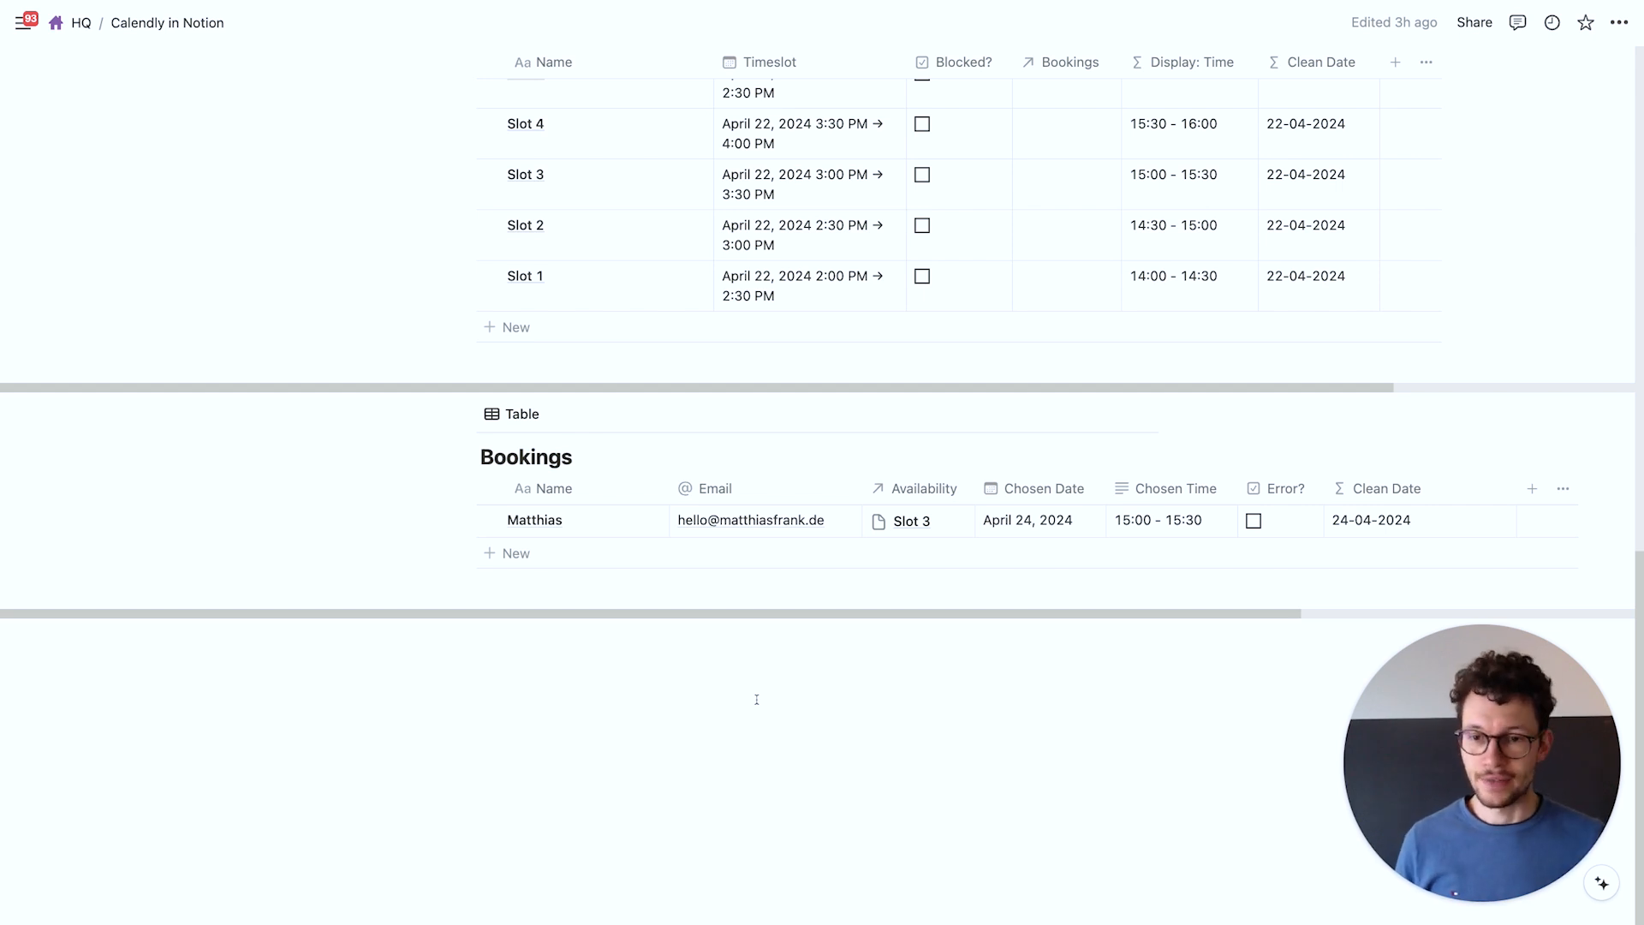
Go to the top of the Calendly page and open the Booking Page's form and April calendar
scroll(757, 700, up, 15)
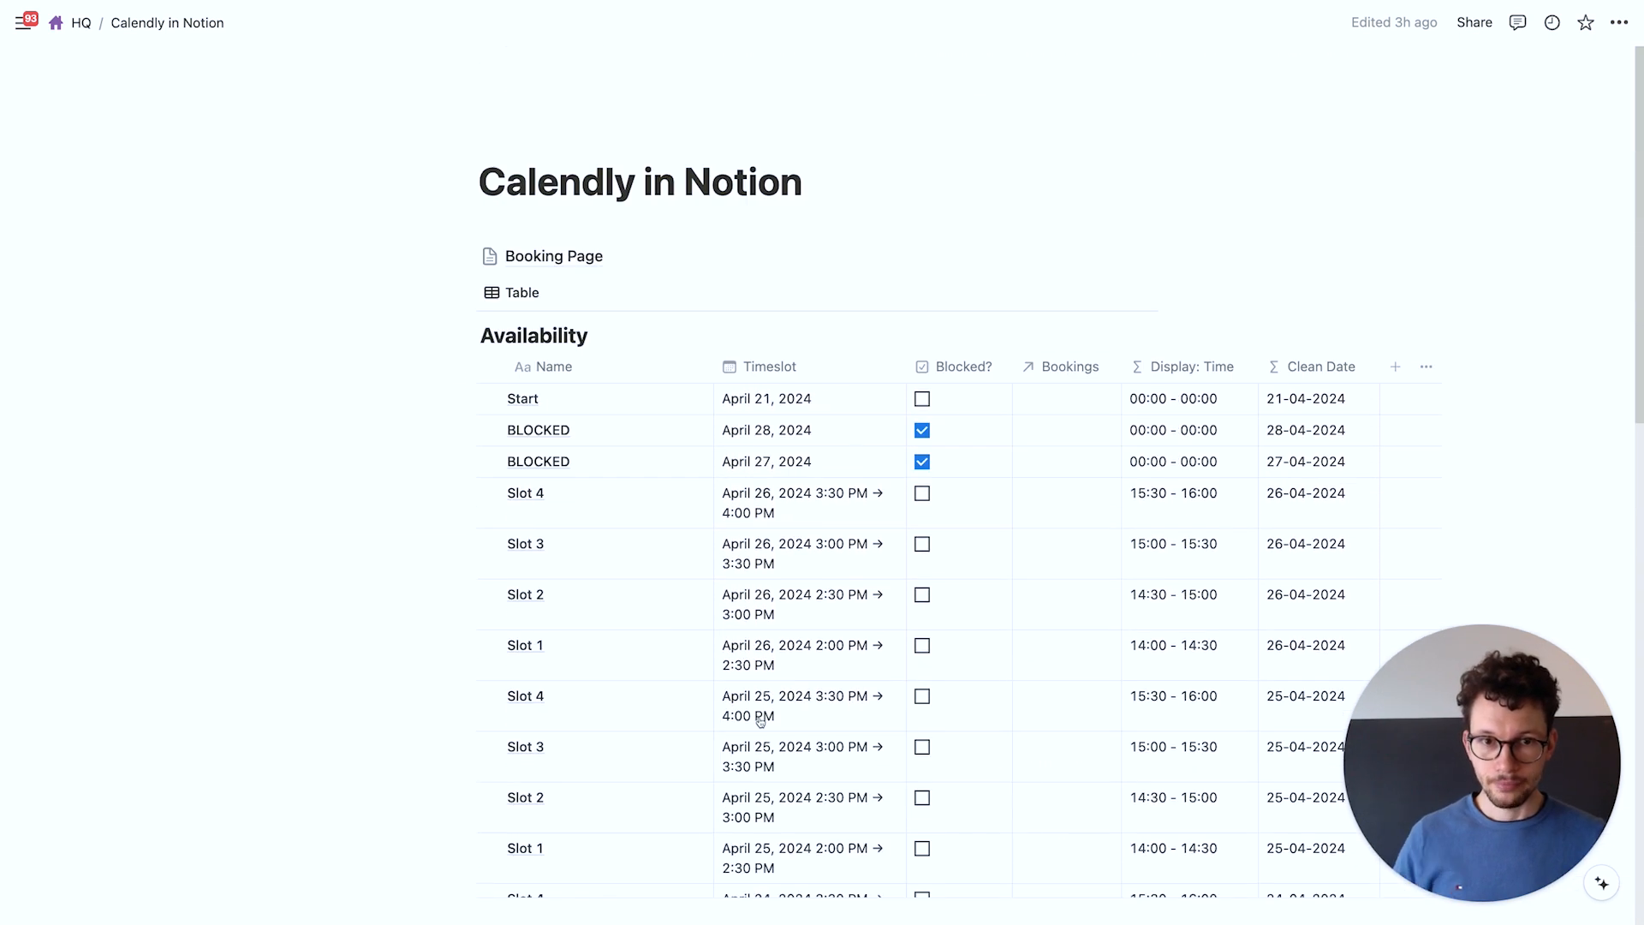
click(553, 256)
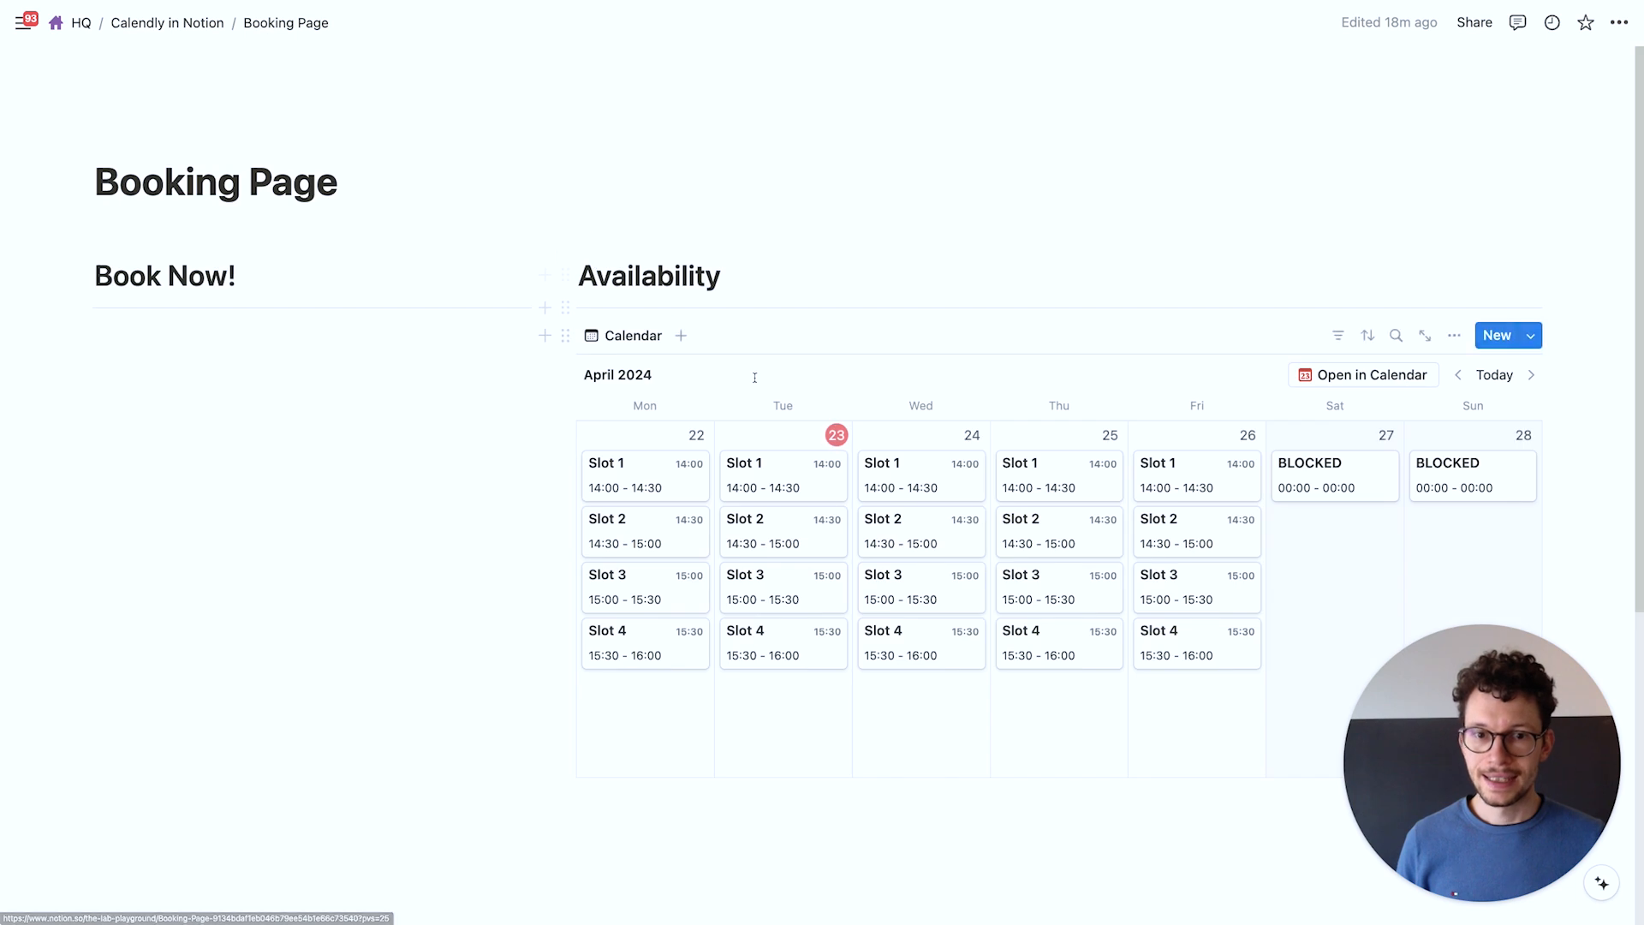
scroll(802, 370, down, 2)
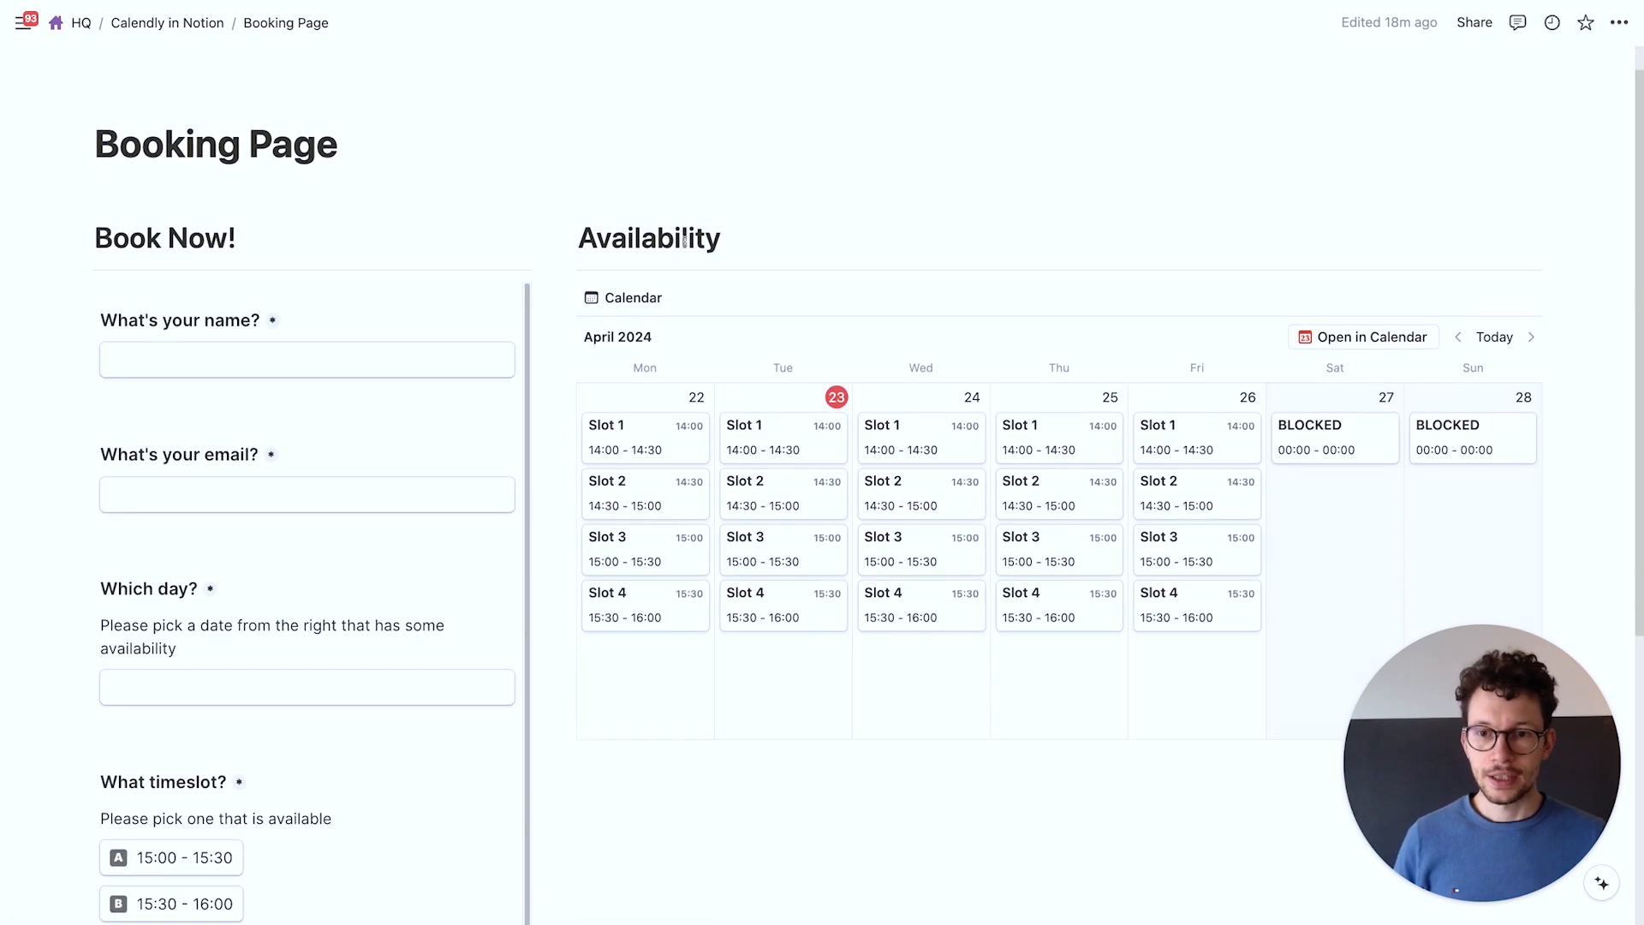
scroll(802, 274, down, 4)
scroll(1037, 178, up, 1)
scroll(1036, 178, up, 1)
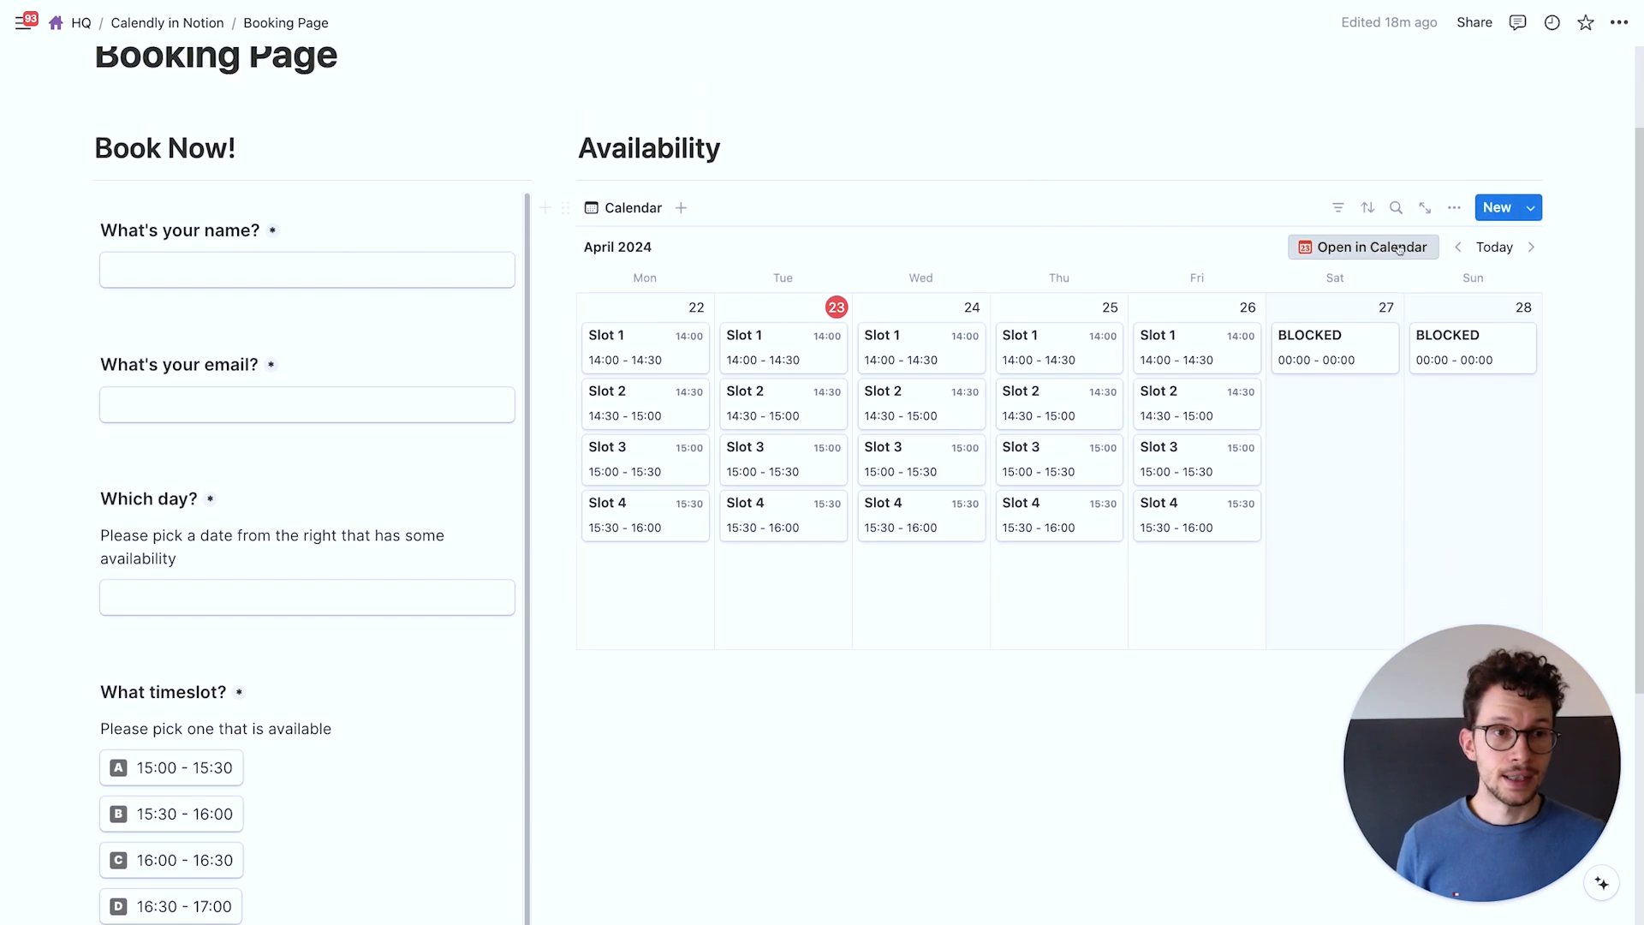
Add an advanced filter 'Bookings Is empty' to the Availability calendar view
click(1454, 207)
click(1413, 389)
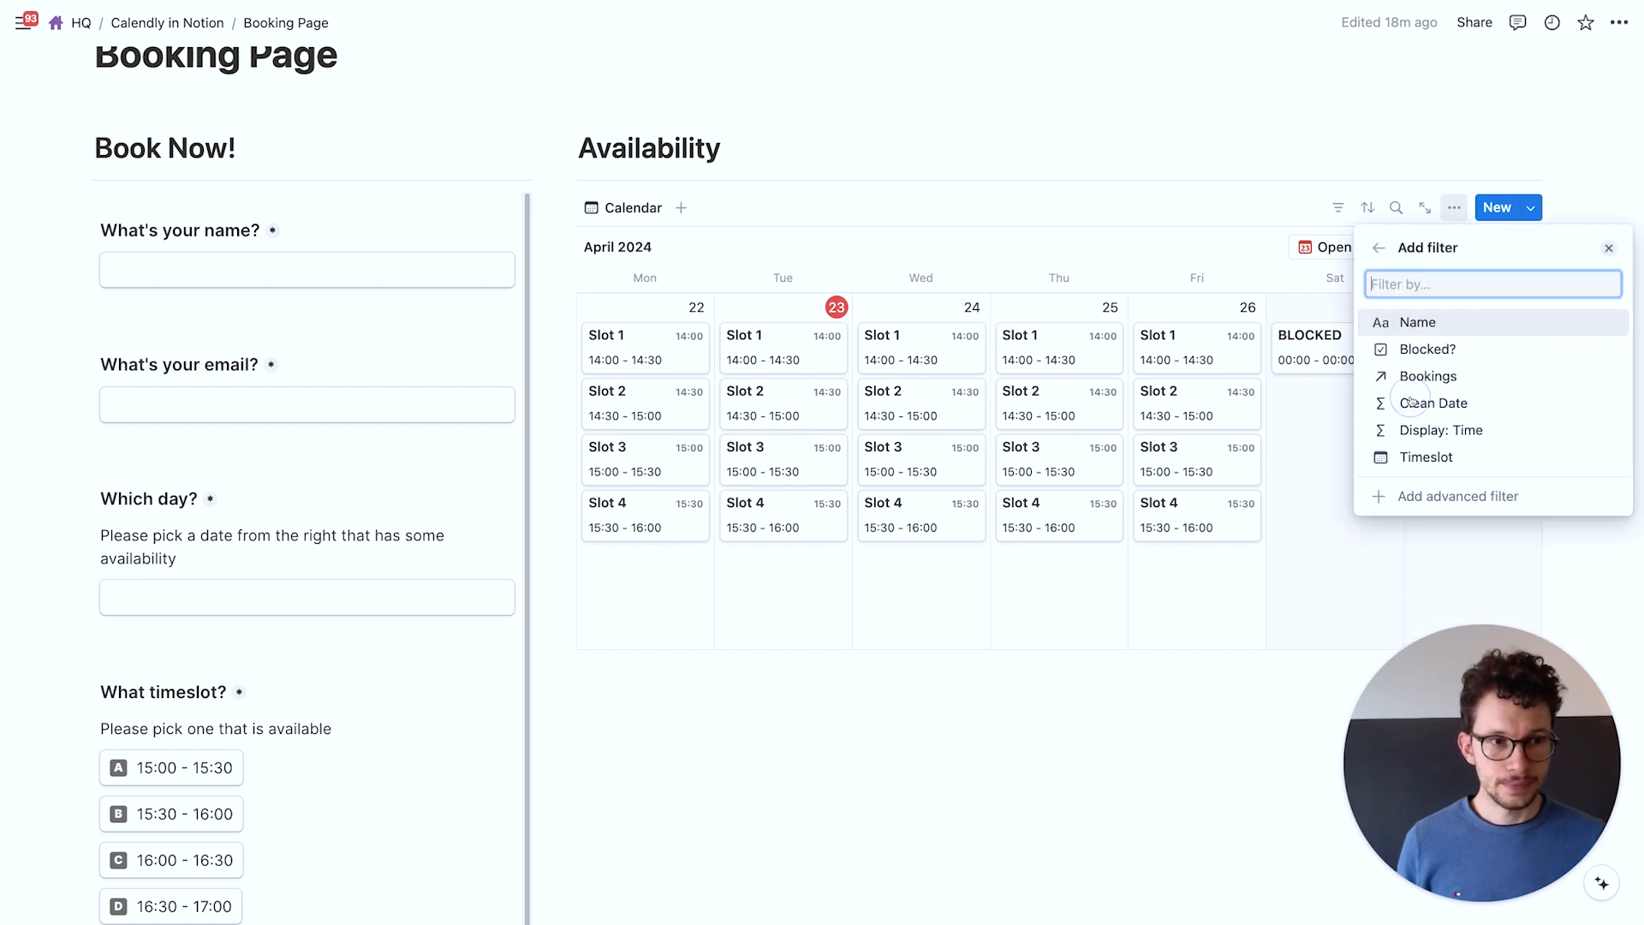
click(1401, 495)
click(1432, 286)
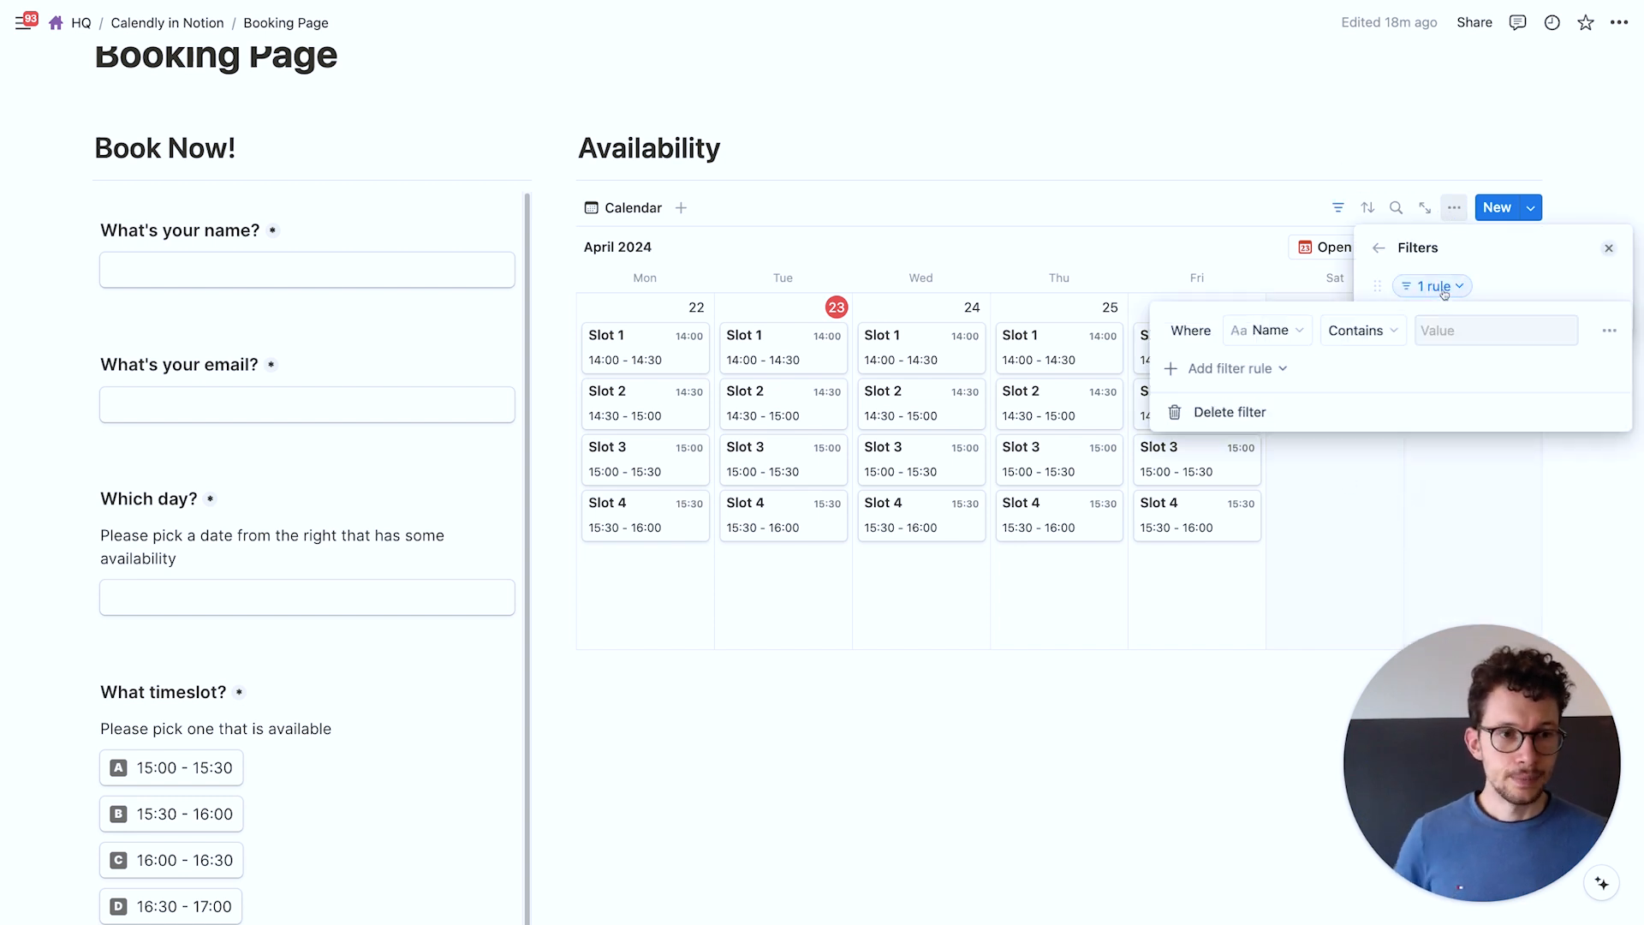
click(1268, 334)
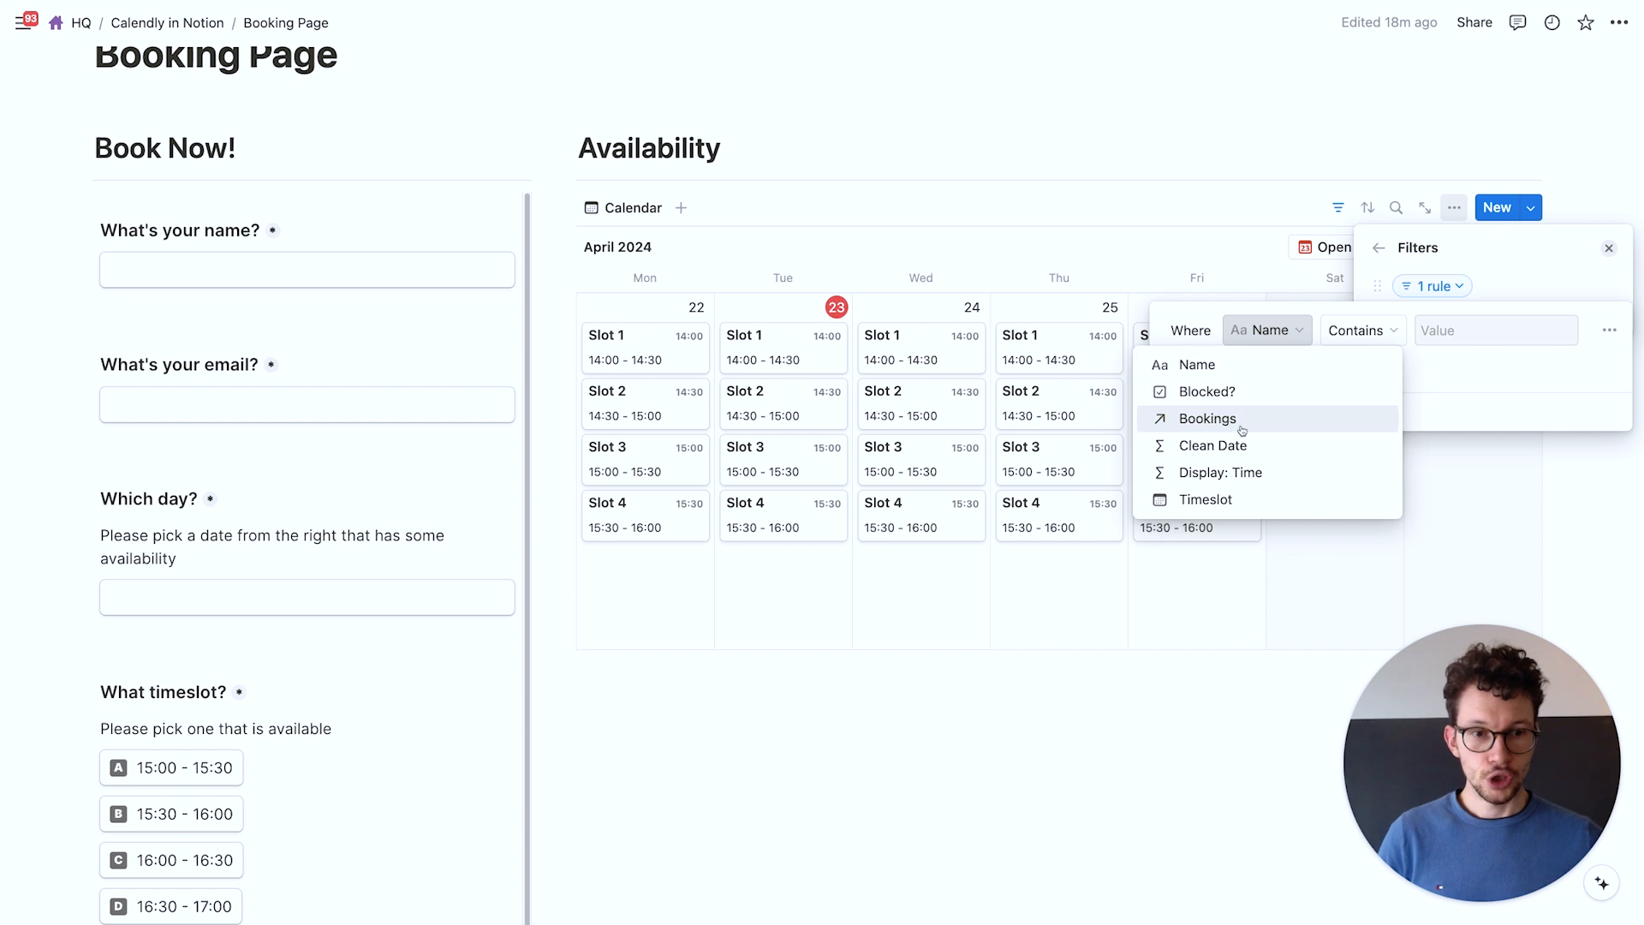
click(1207, 418)
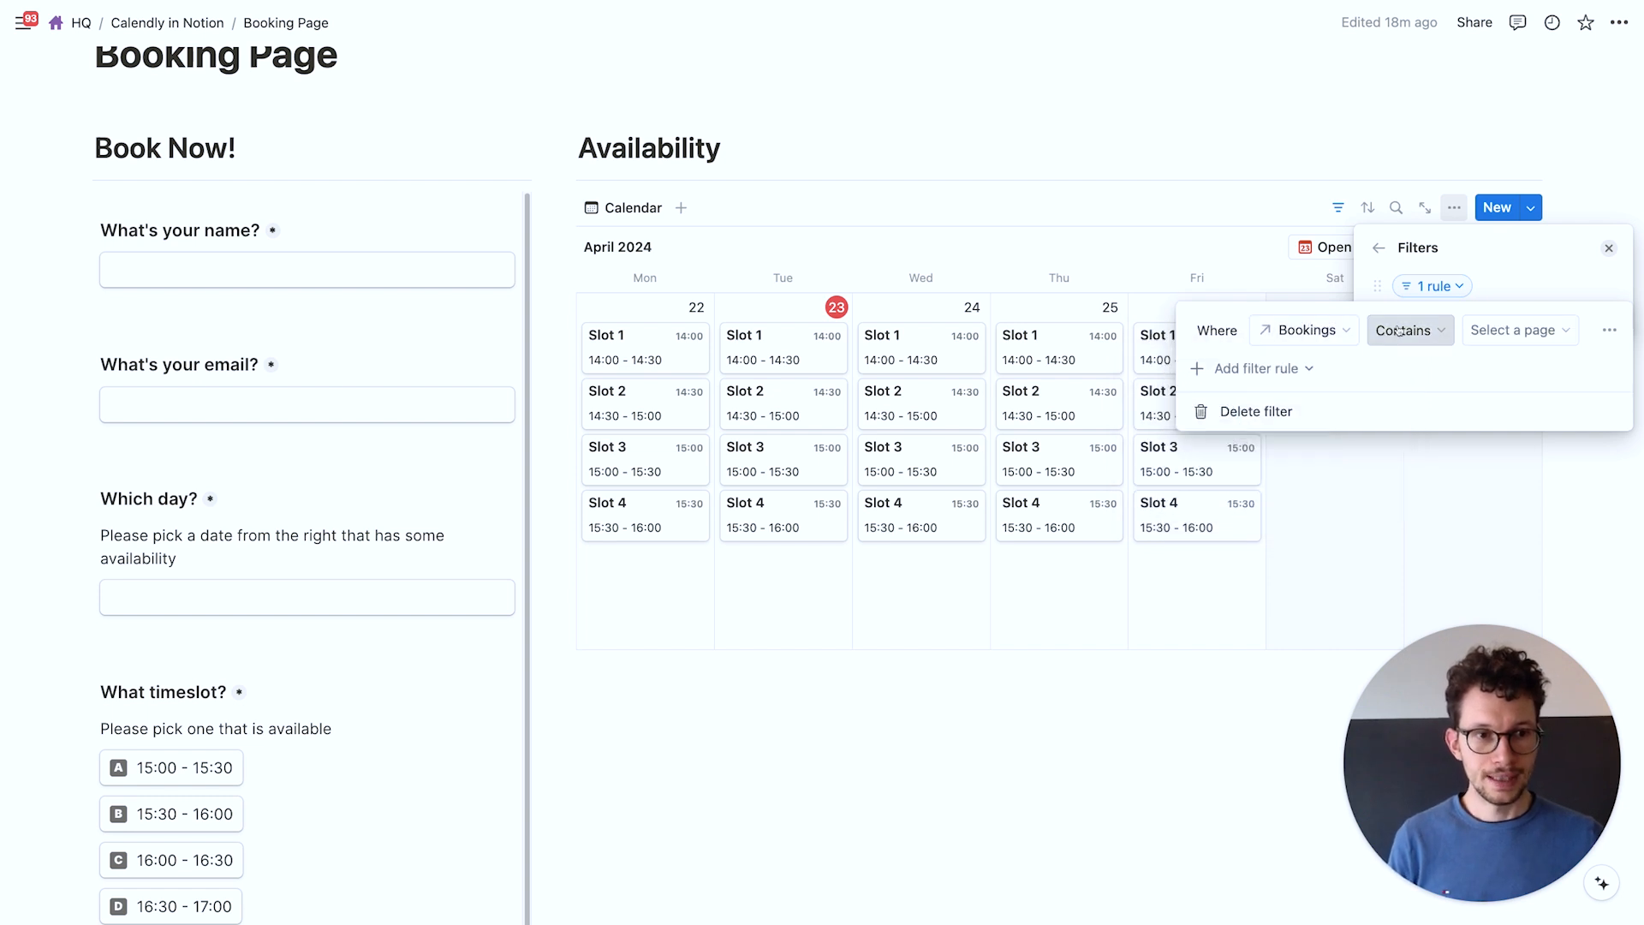
click(1401, 330)
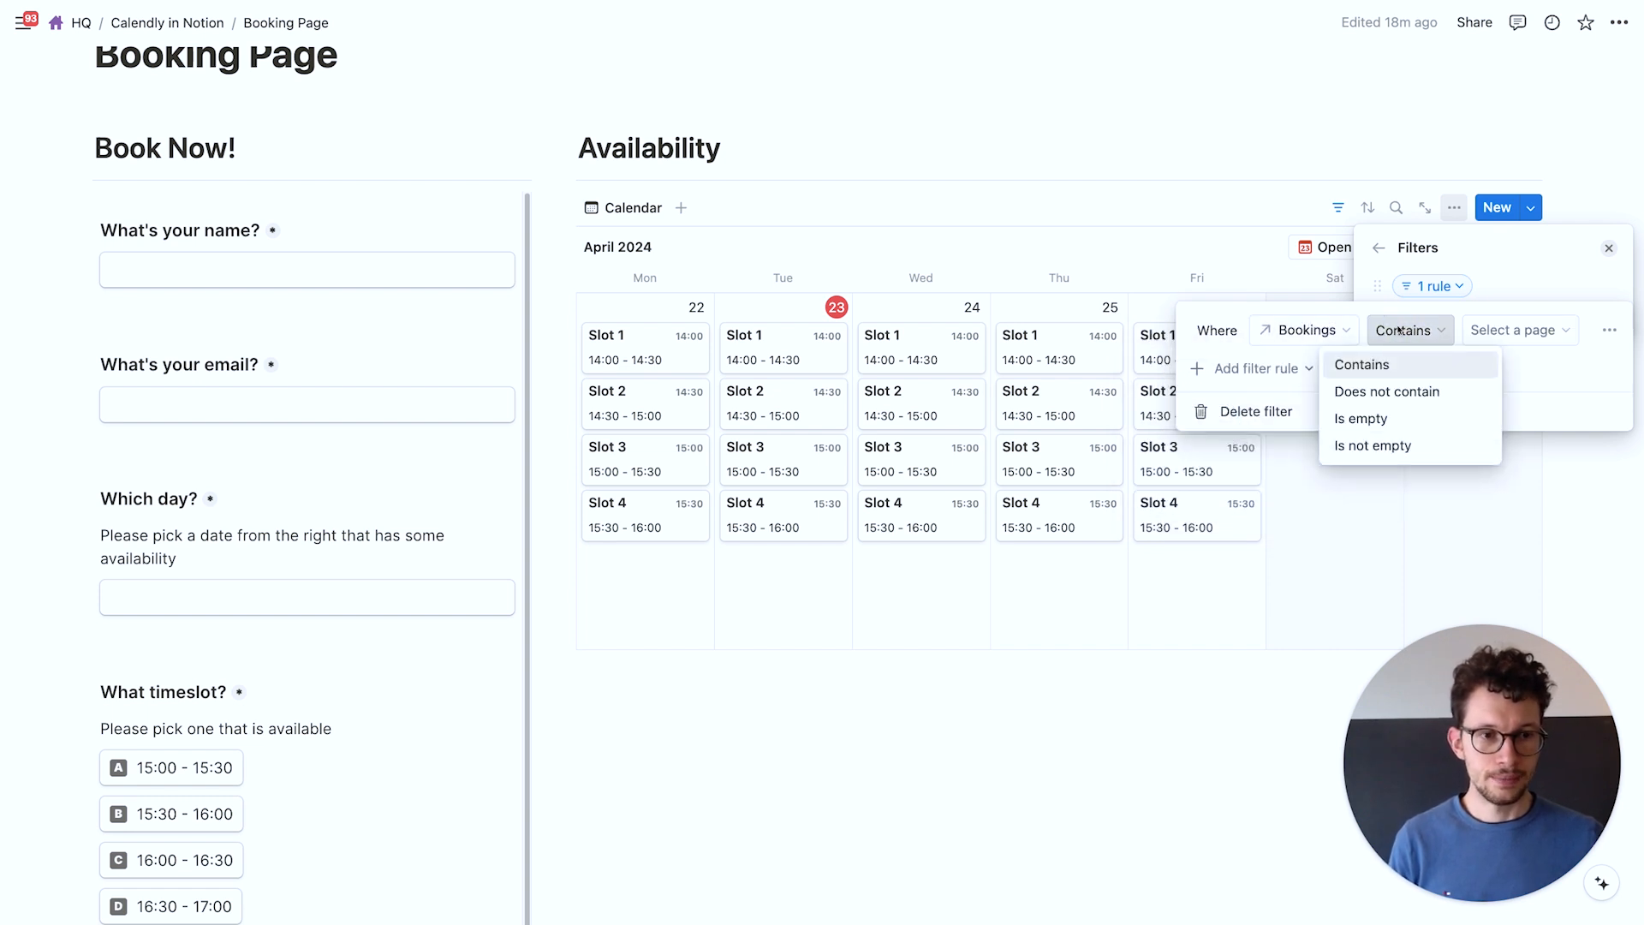
click(1391, 418)
click(1492, 254)
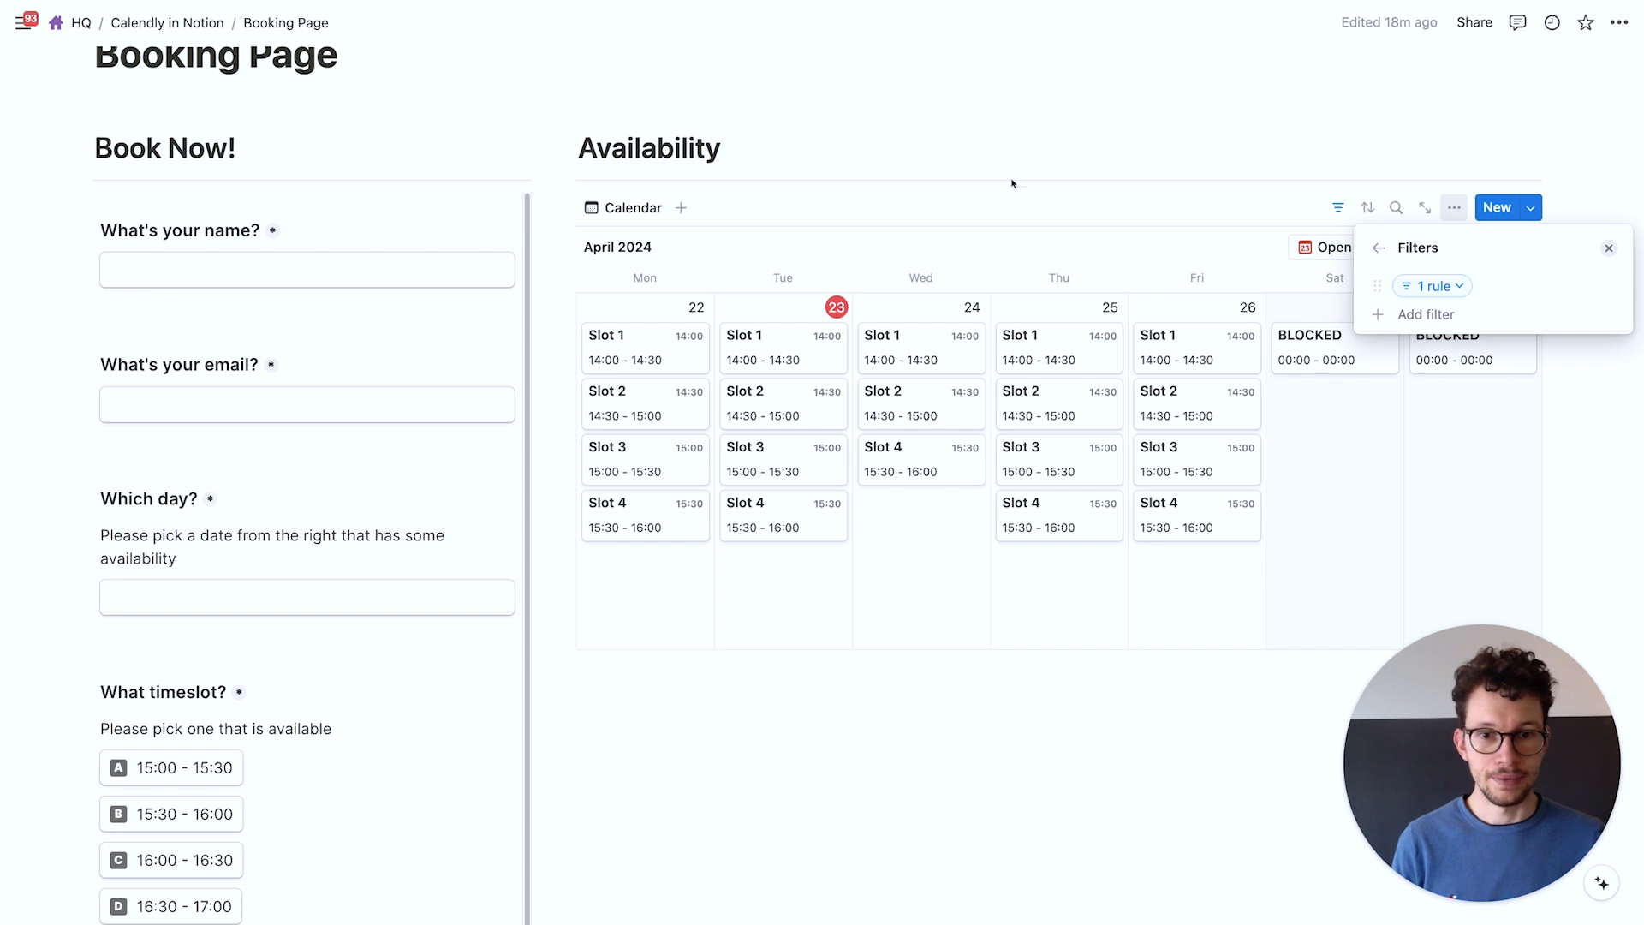
click(985, 168)
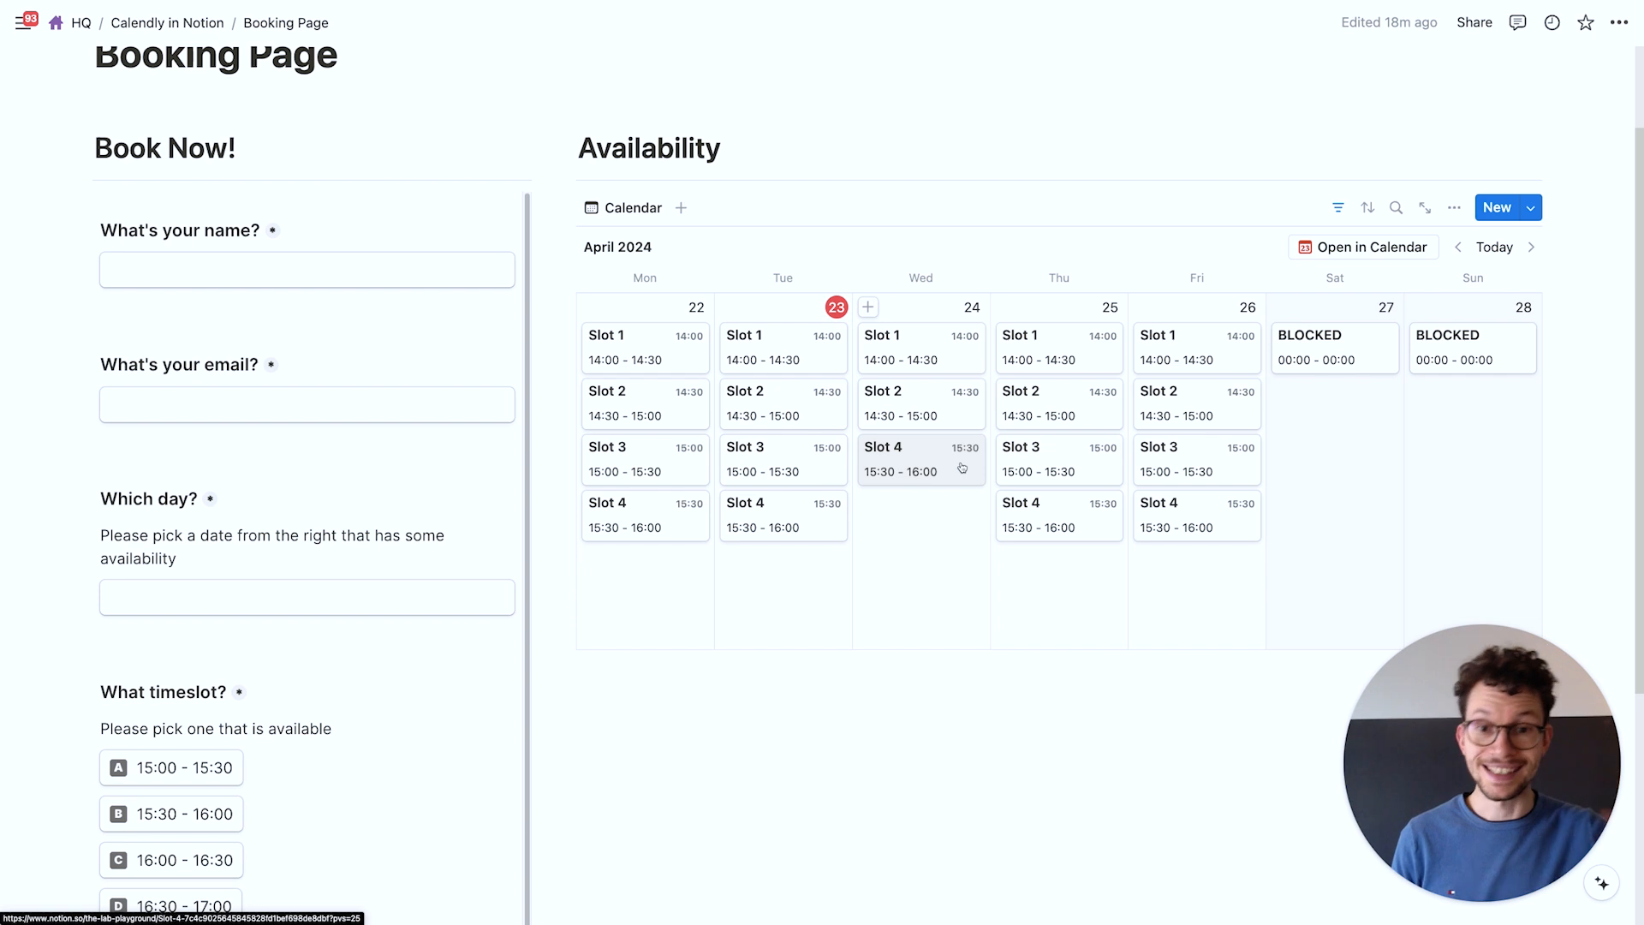
scroll(291, 678, down, 1)
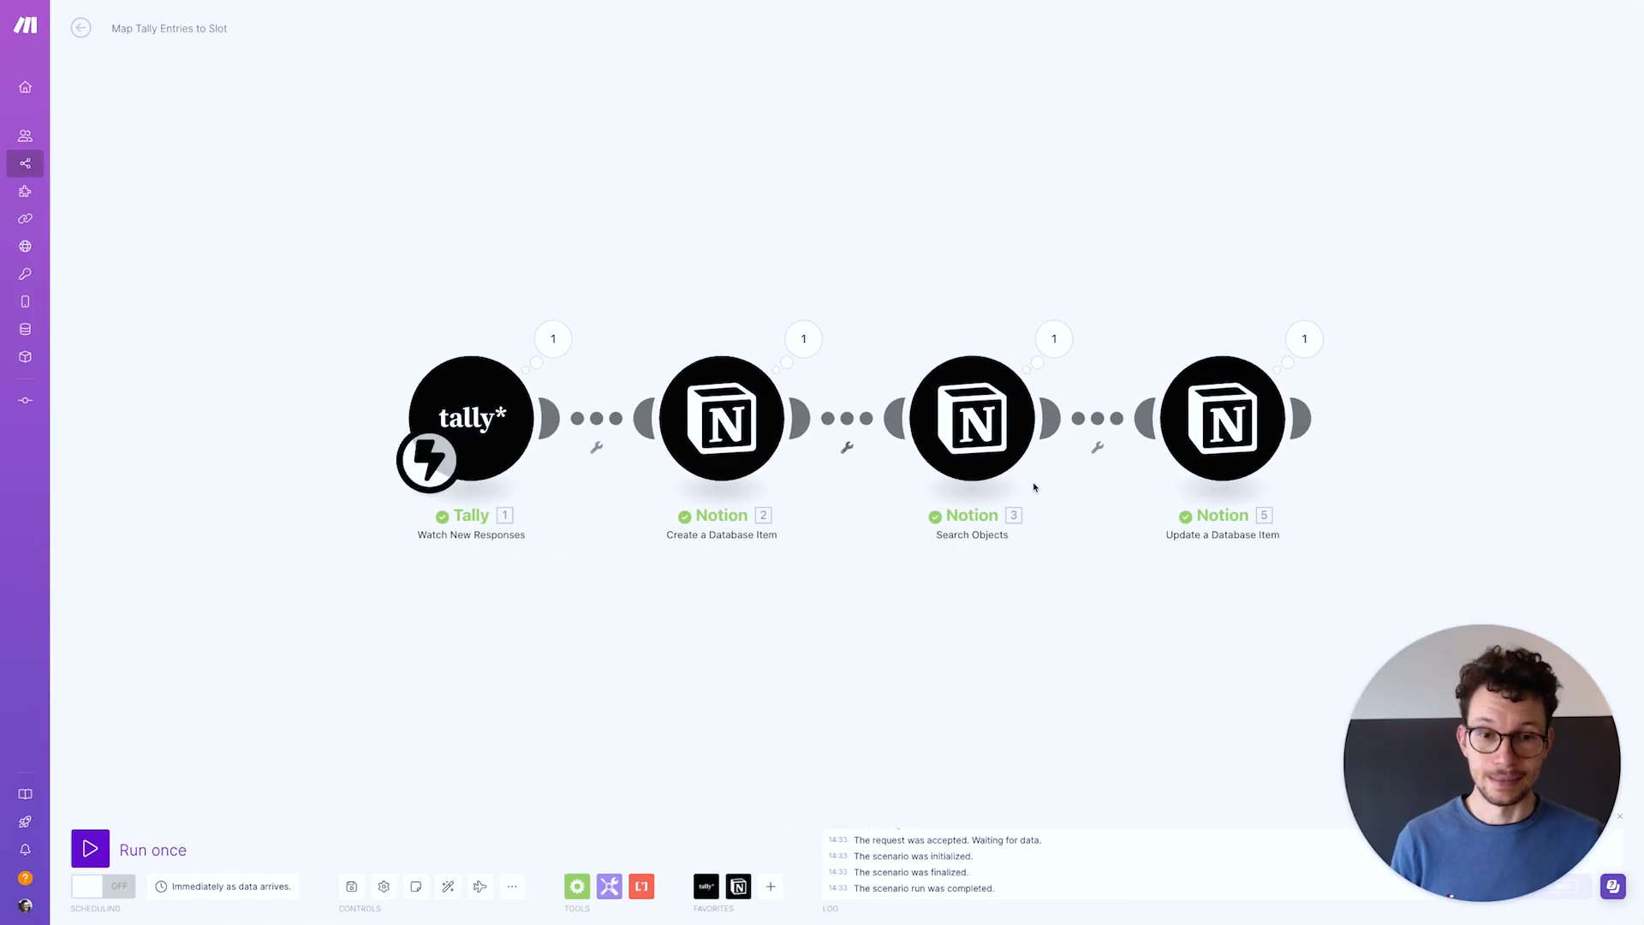
Add a third AND rule to Search Objects: Bookings relation Is empty, value true
click(973, 431)
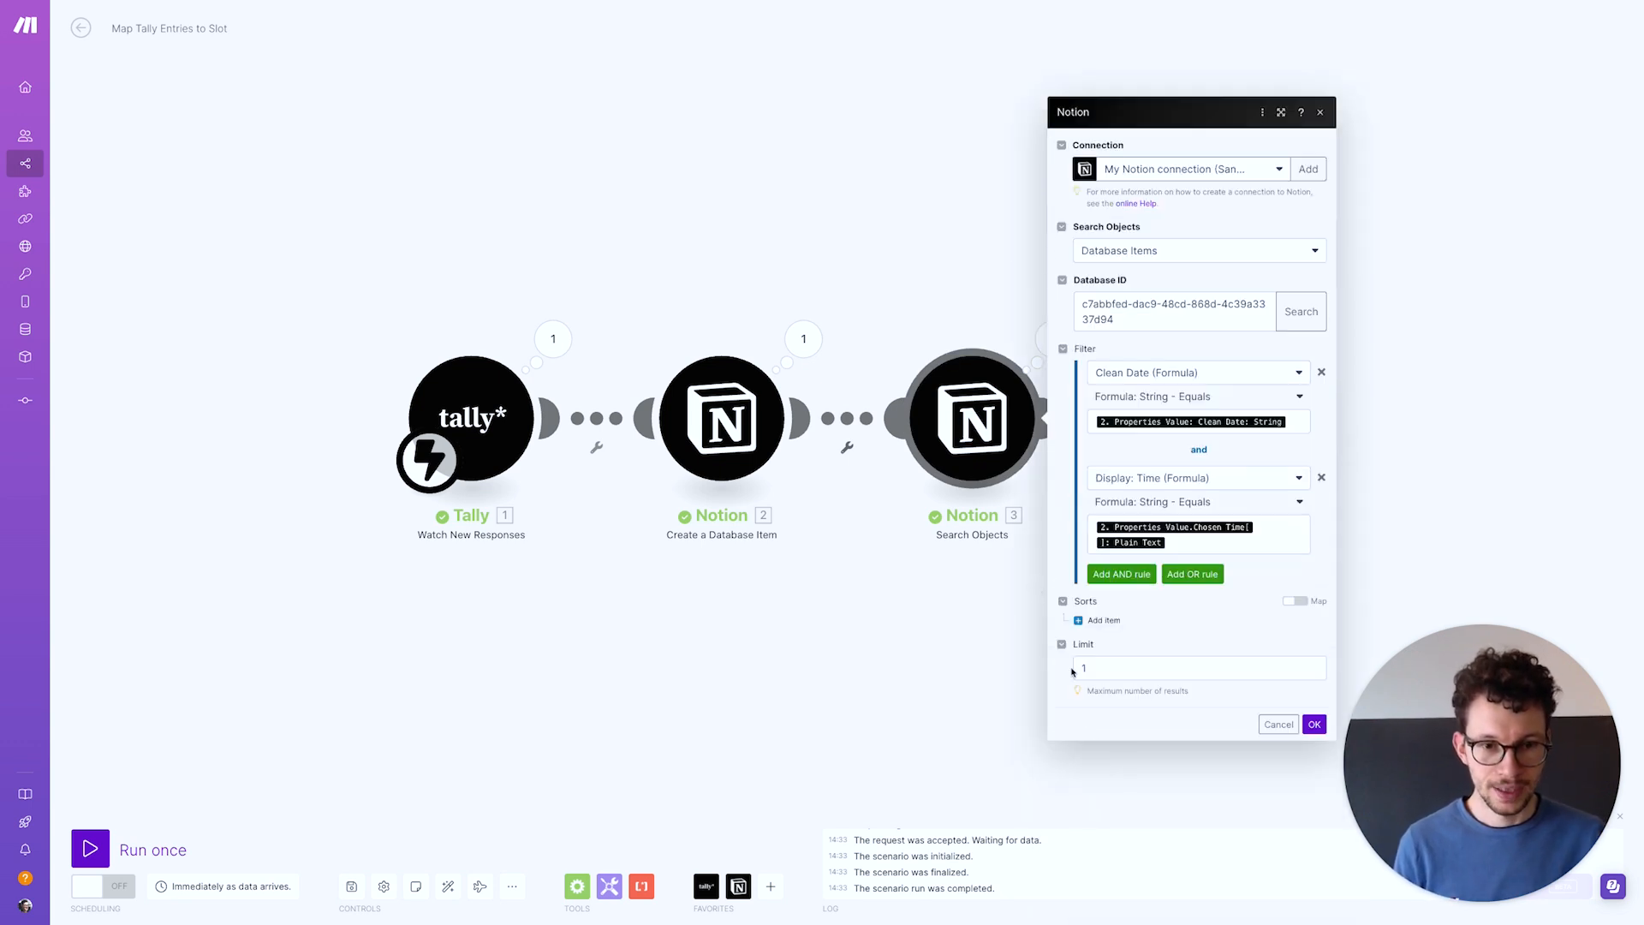
click(1124, 574)
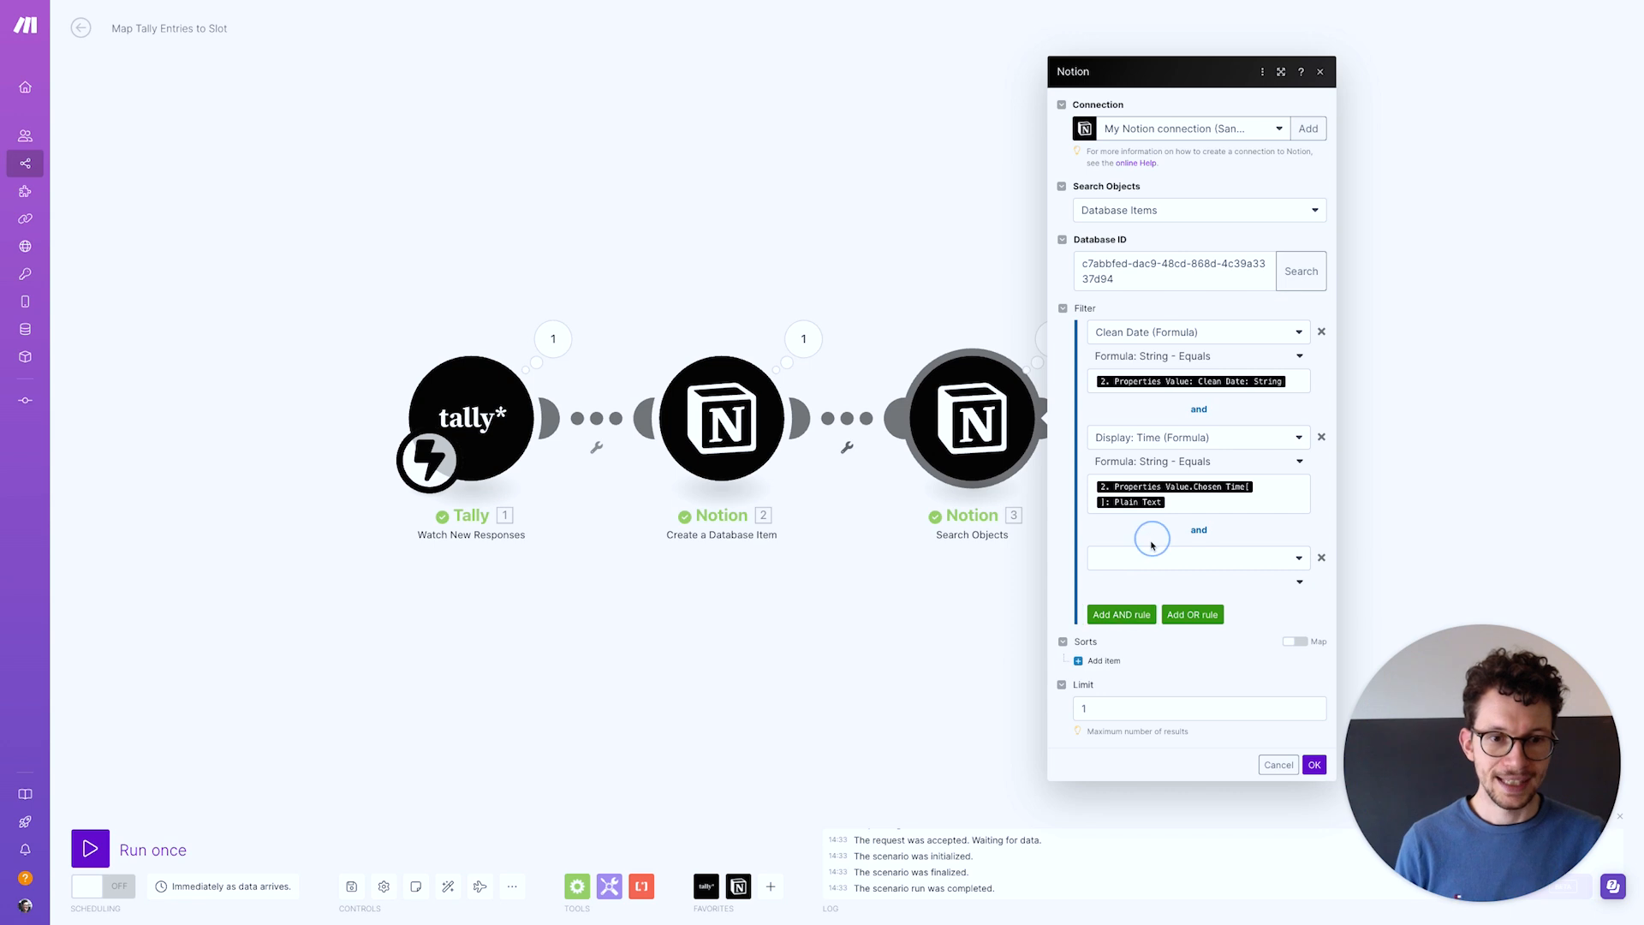
click(1143, 559)
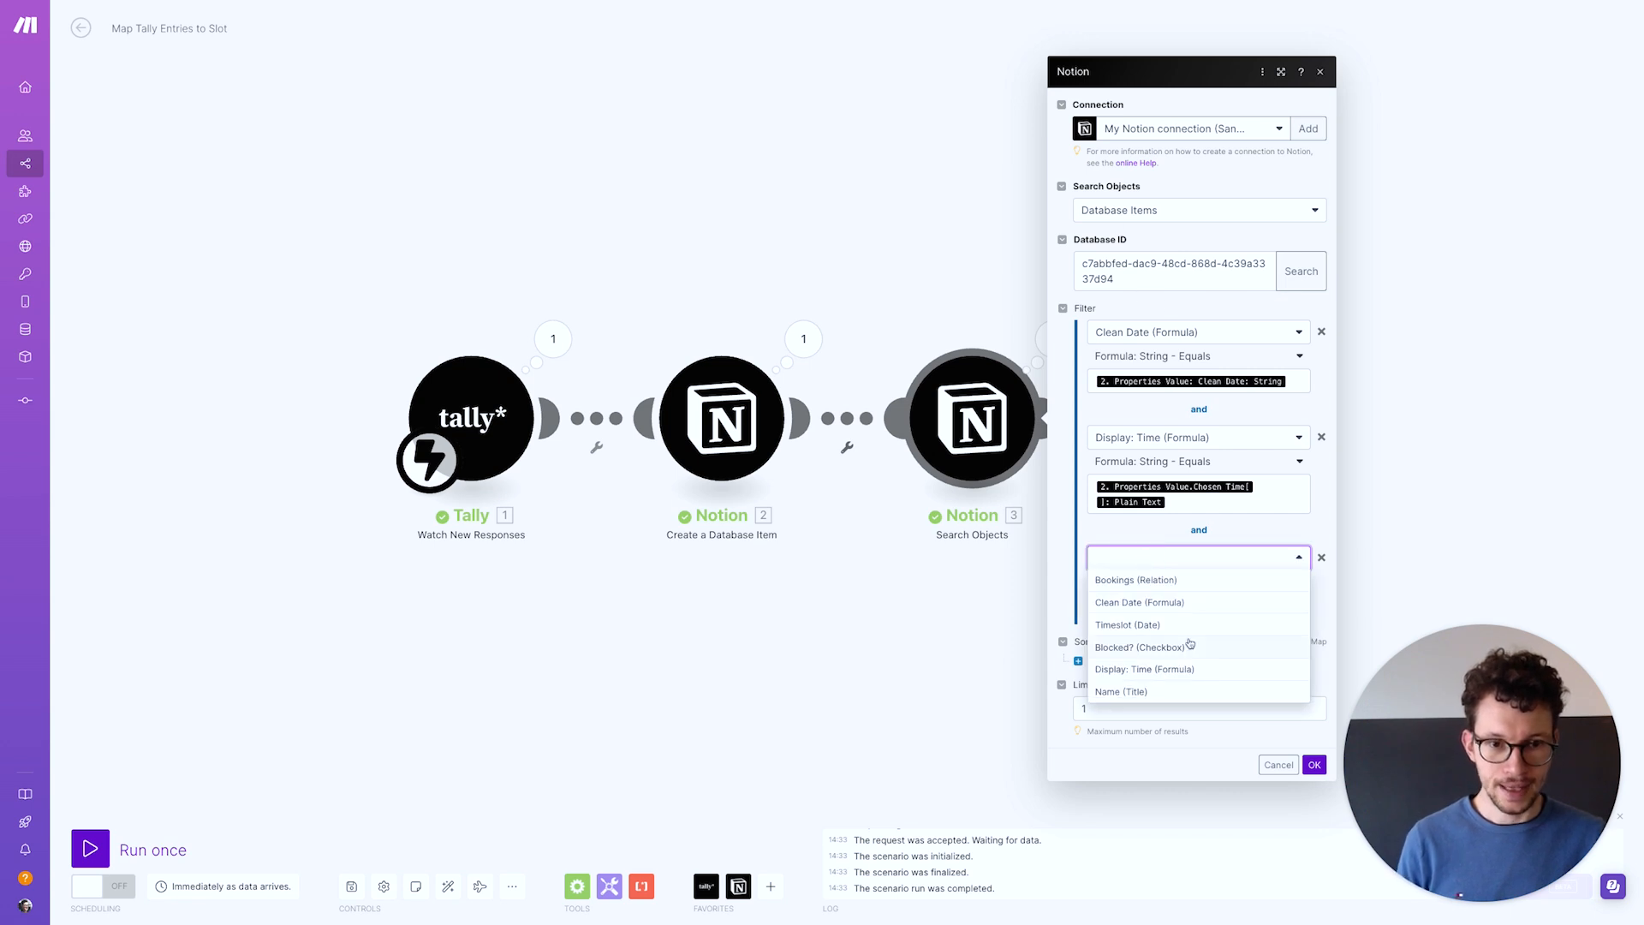
click(1138, 582)
click(1140, 586)
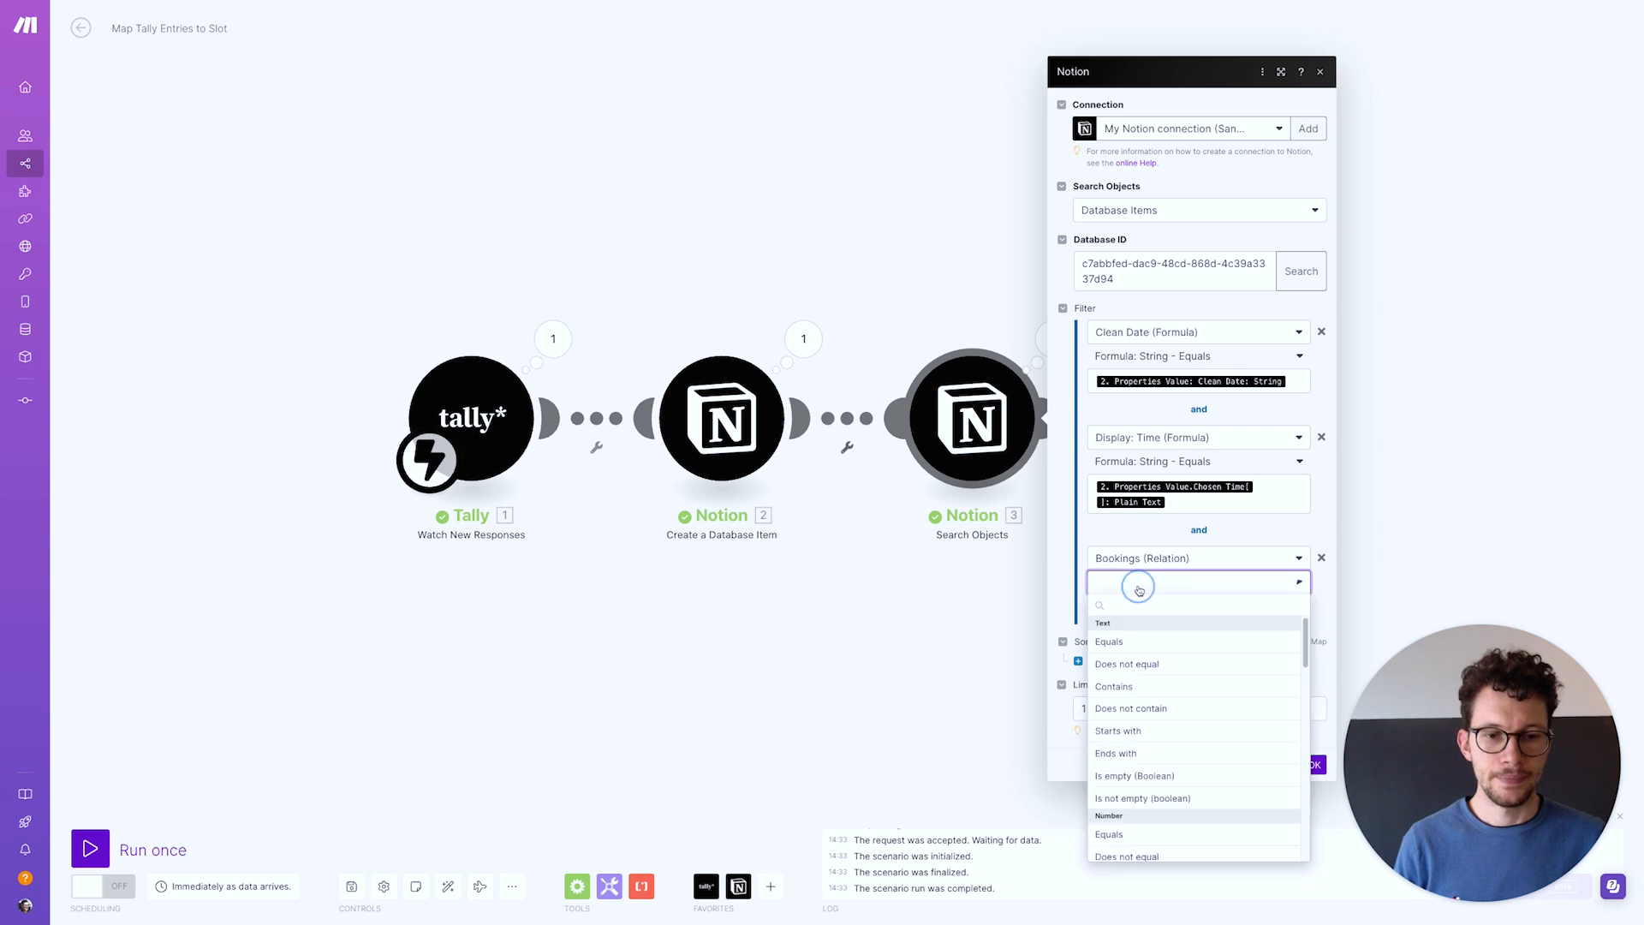
scroll(1131, 685, down, 5)
scroll(1131, 685, up, 5)
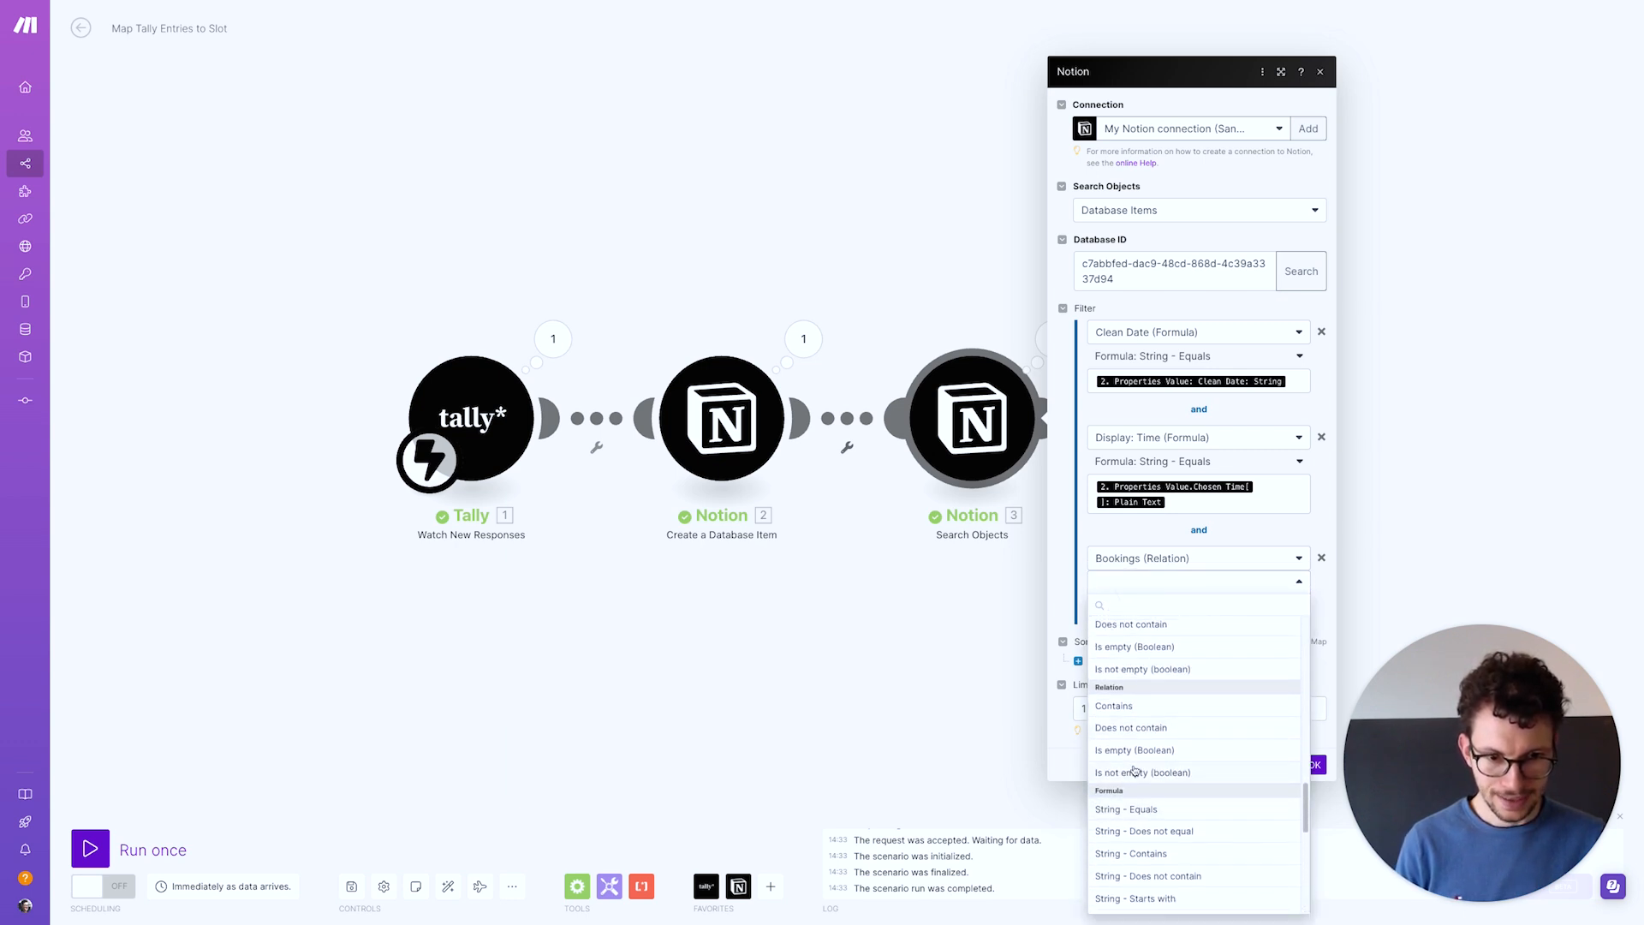
click(1140, 751)
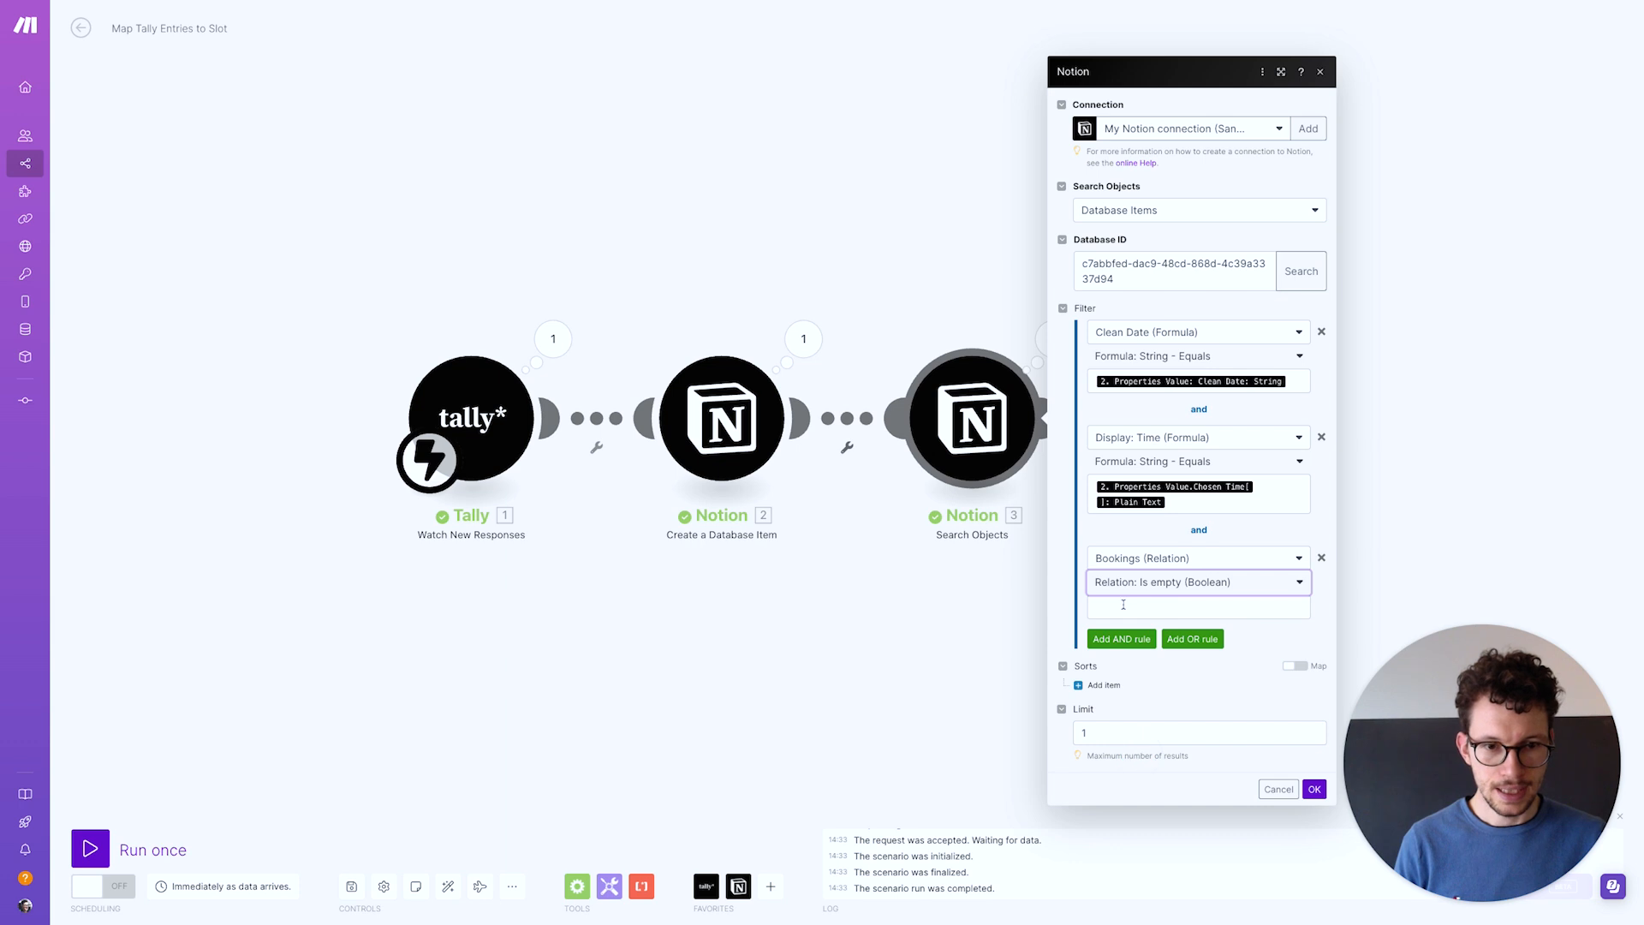
click(1123, 604)
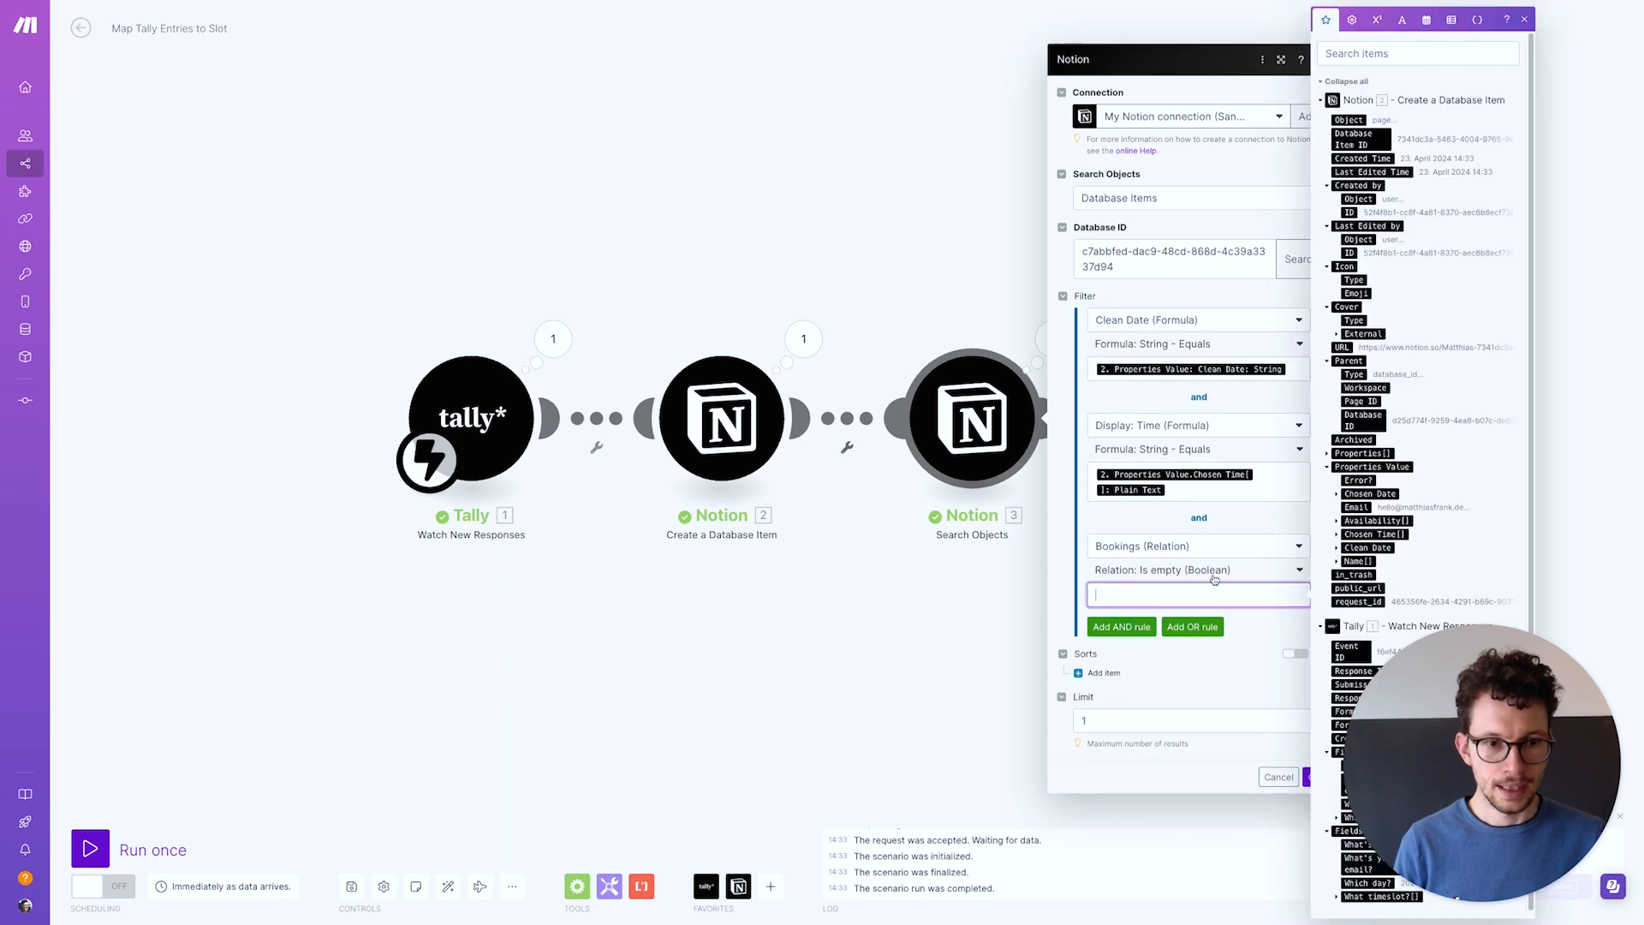
click(1353, 21)
click(1332, 670)
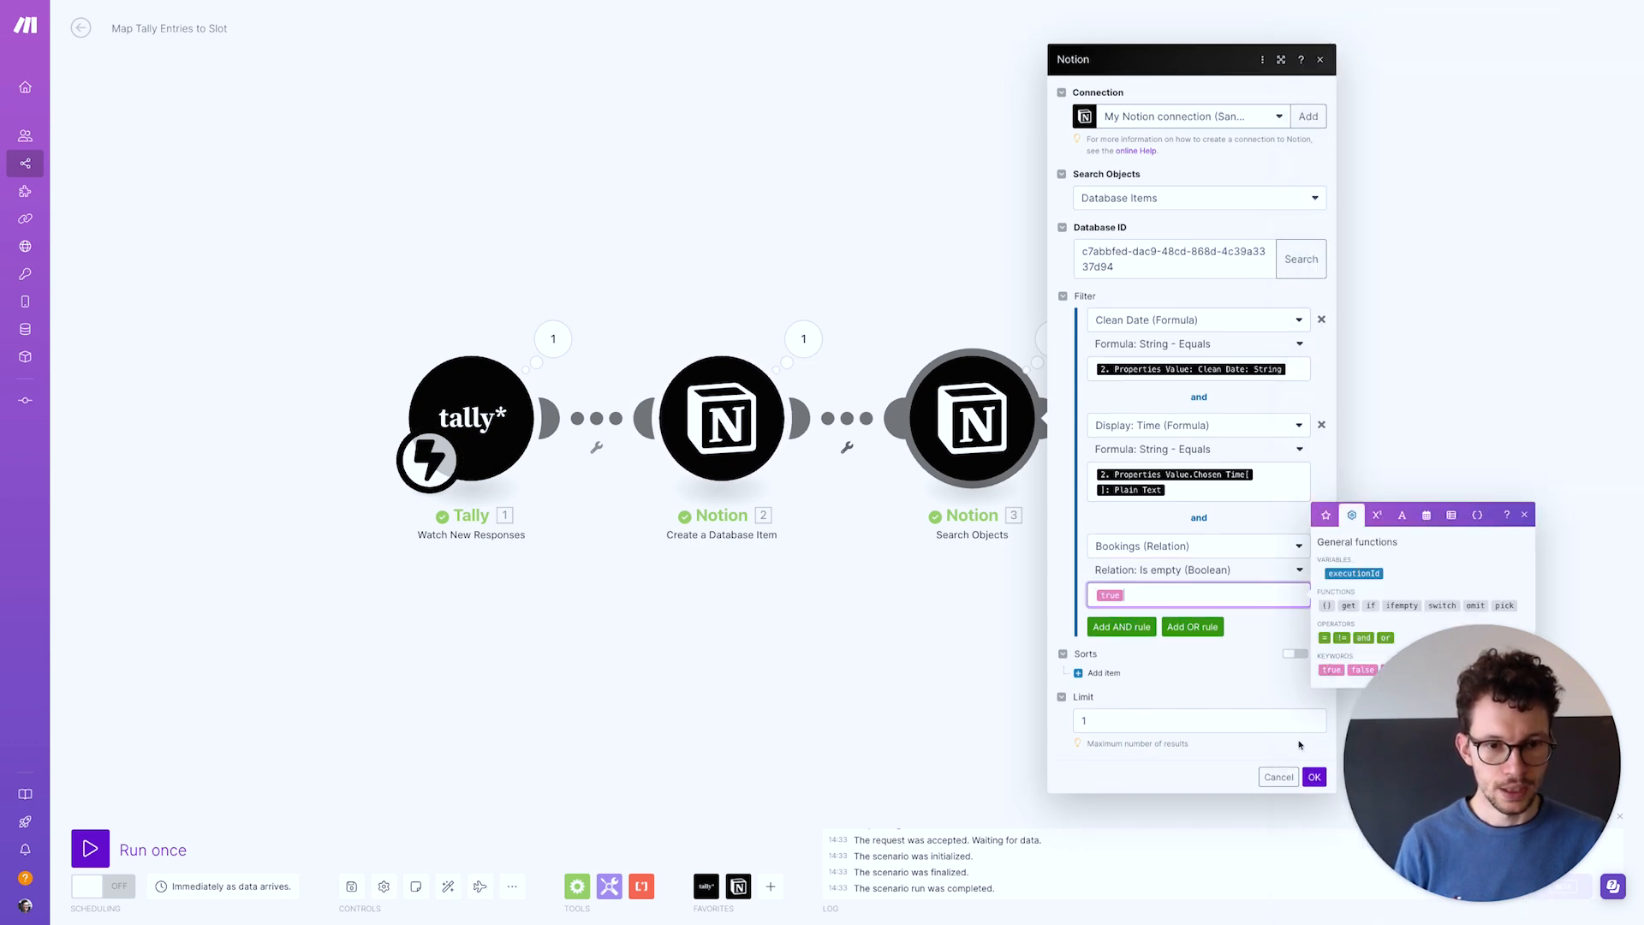
click(1312, 778)
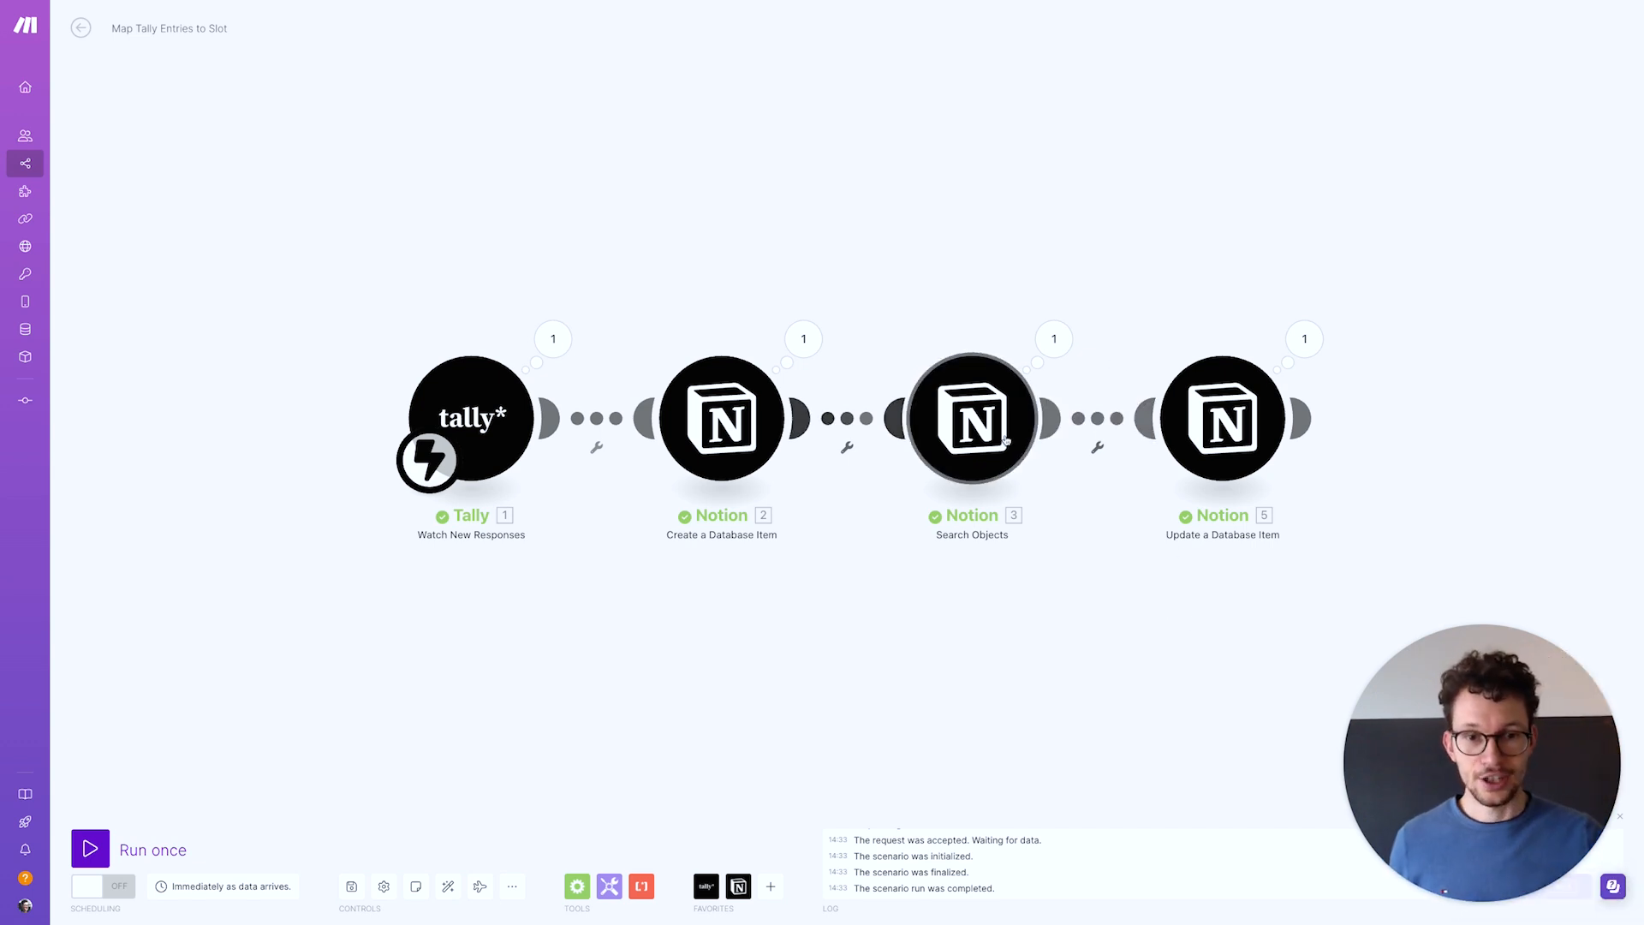
Insert a router after Search Objects with a Notion 'Update a Database Item' module on its second route
right_click(1114, 424)
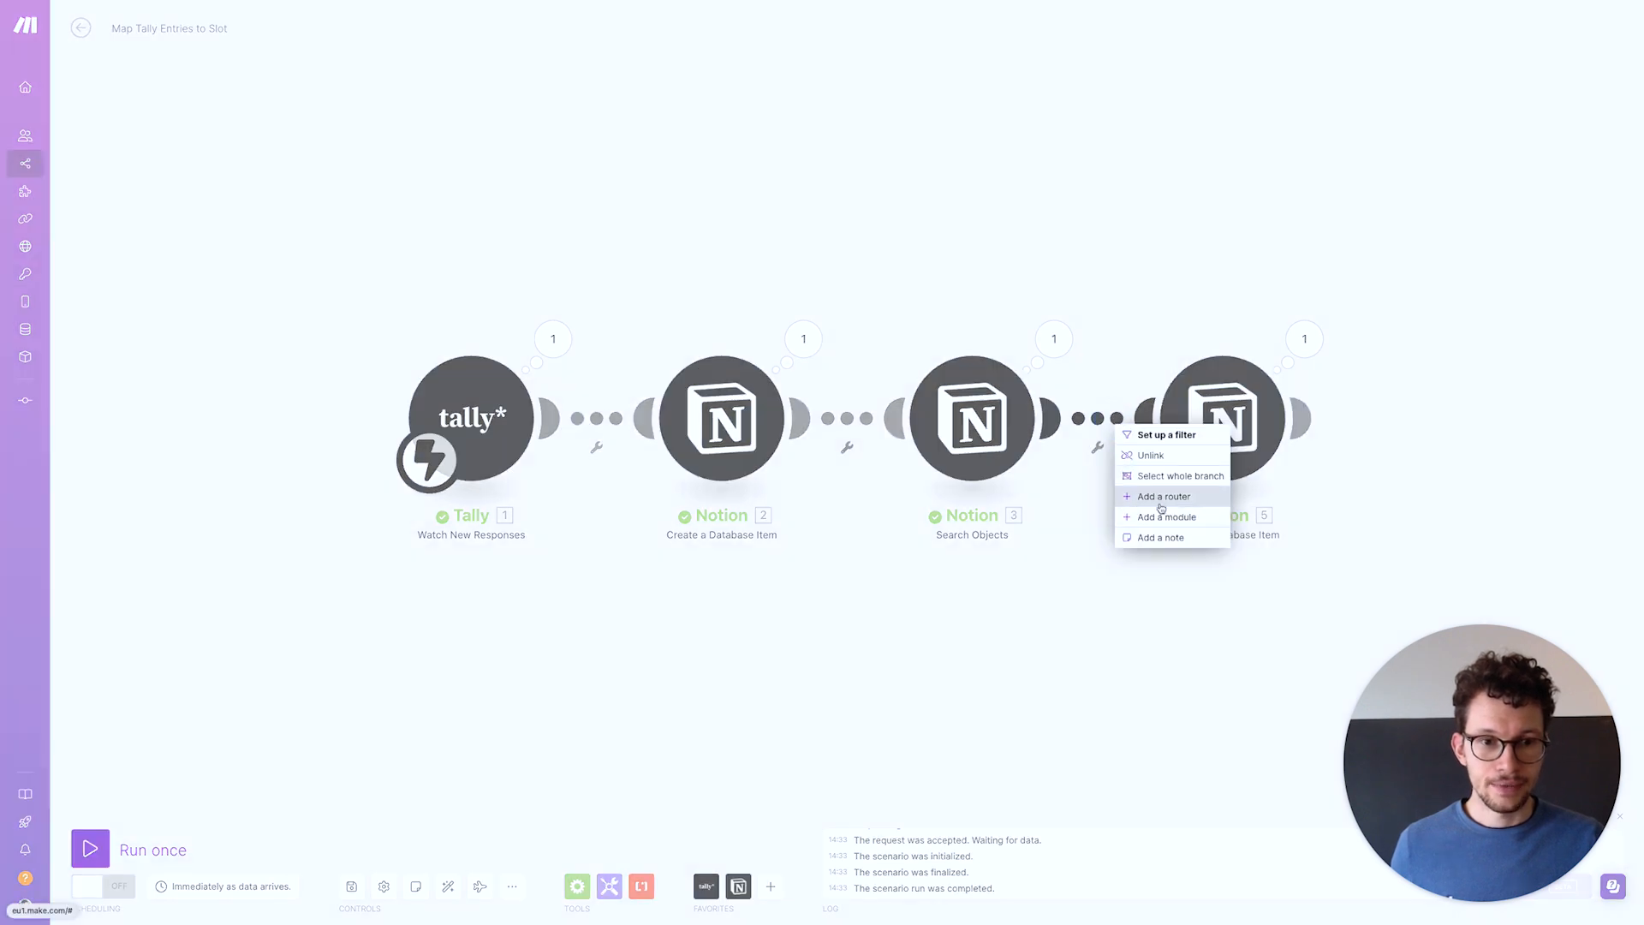
click(1160, 496)
click(1212, 454)
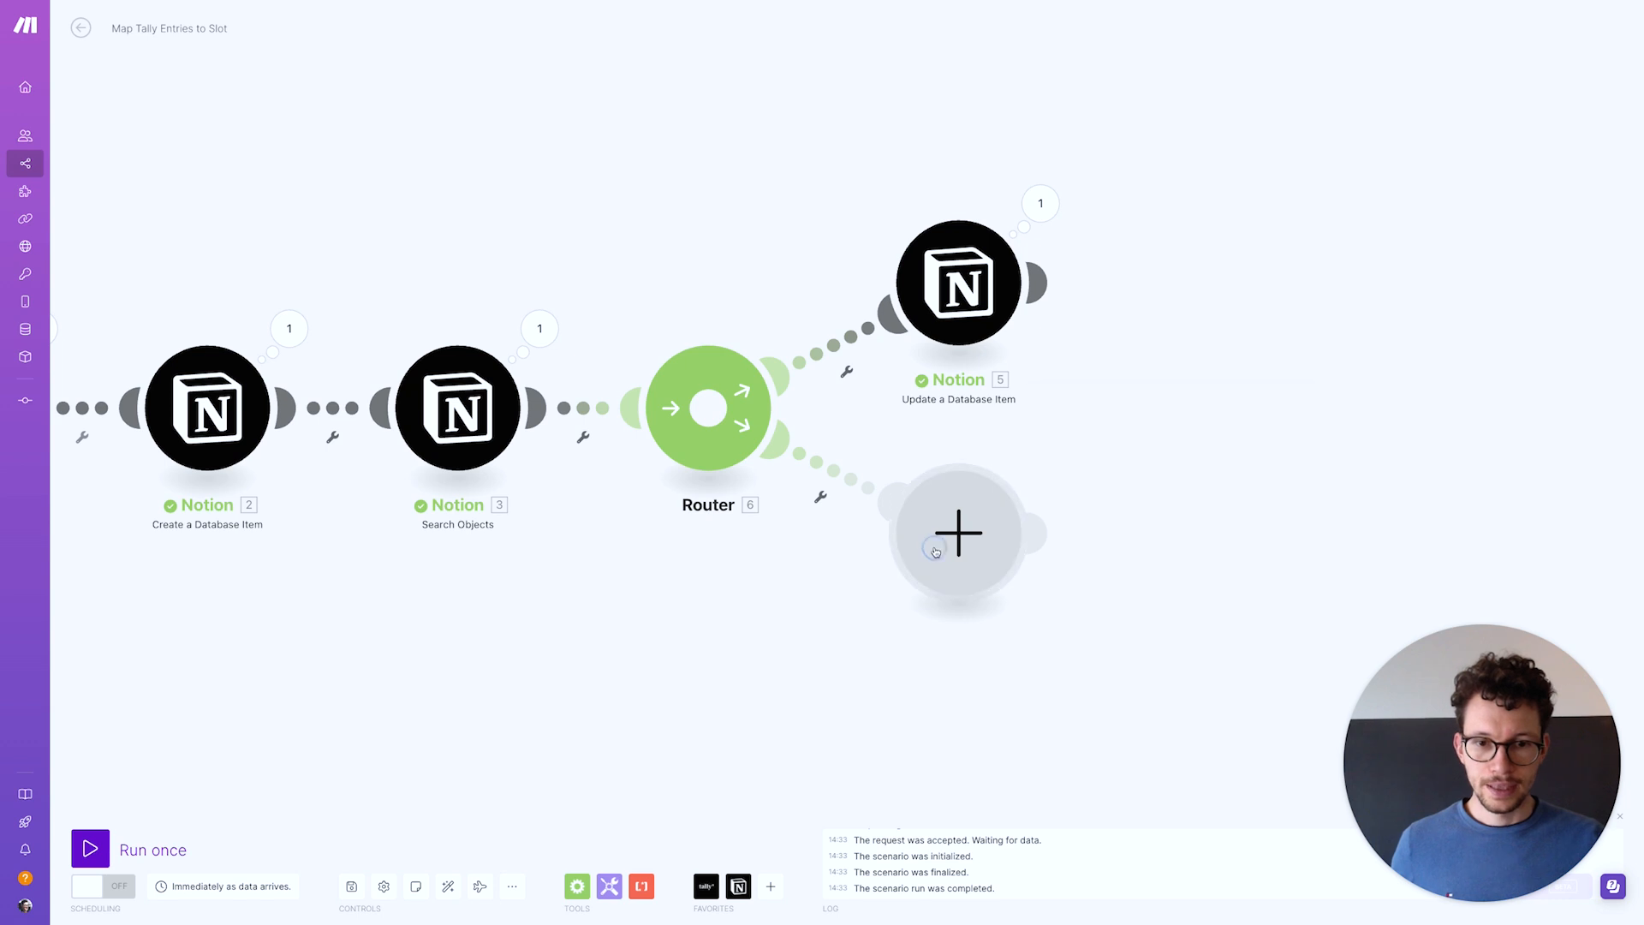
click(942, 548)
click(1080, 484)
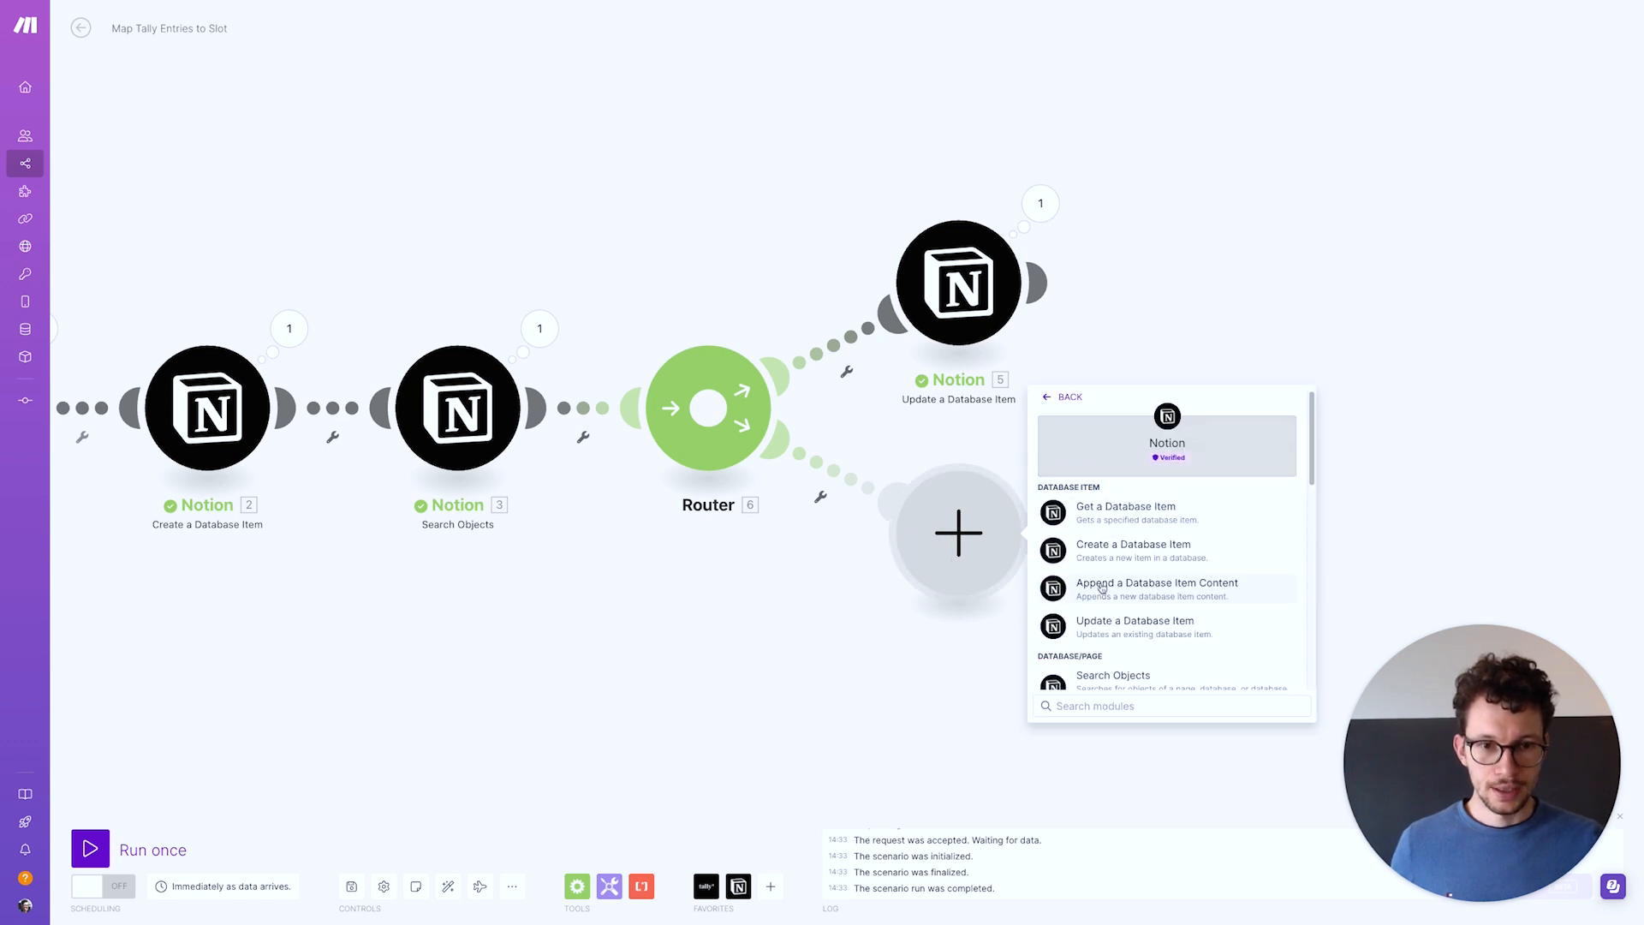
click(1094, 626)
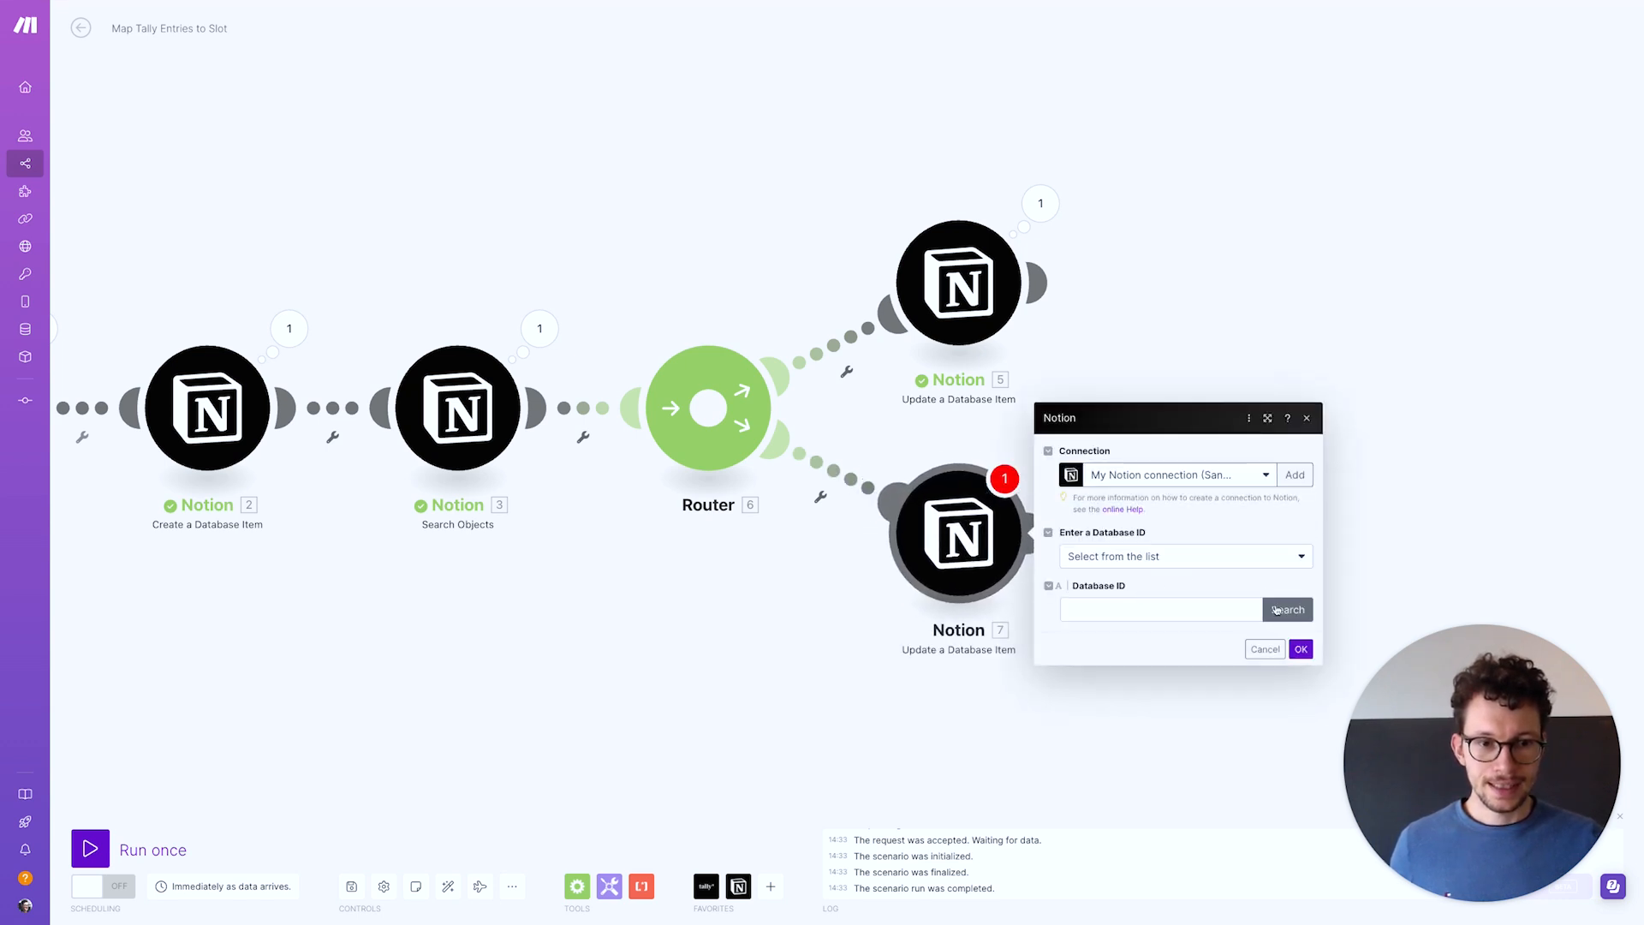
Target the bookings database, map 2. Database Item ID, and set Error? to Yes
click(1288, 609)
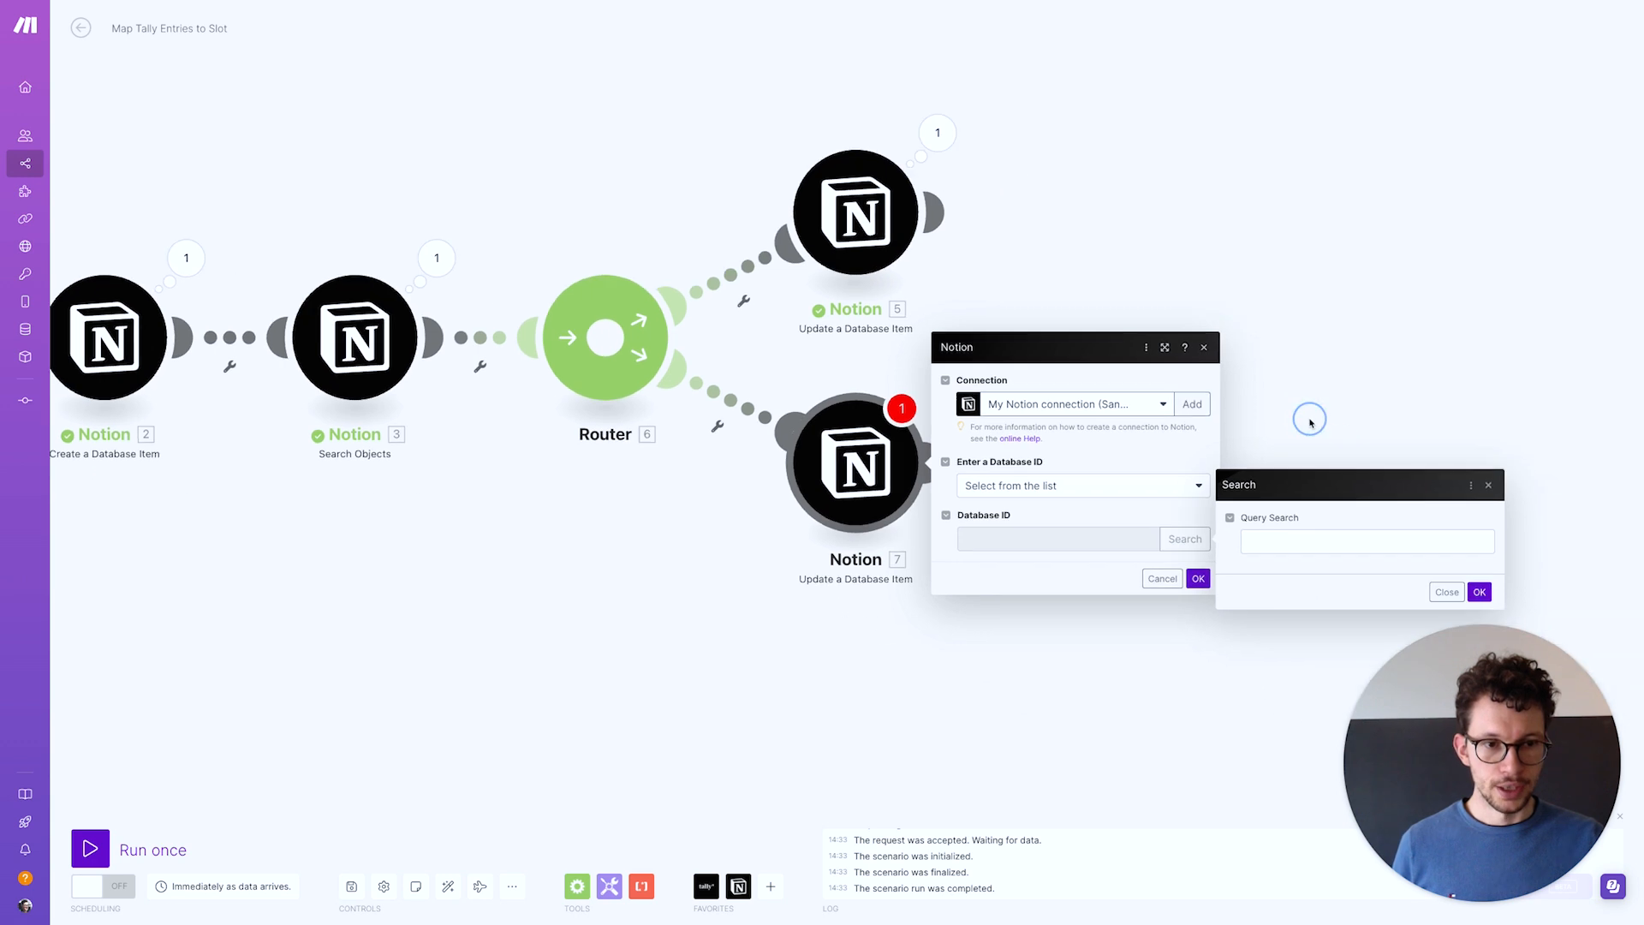
click(1122, 462)
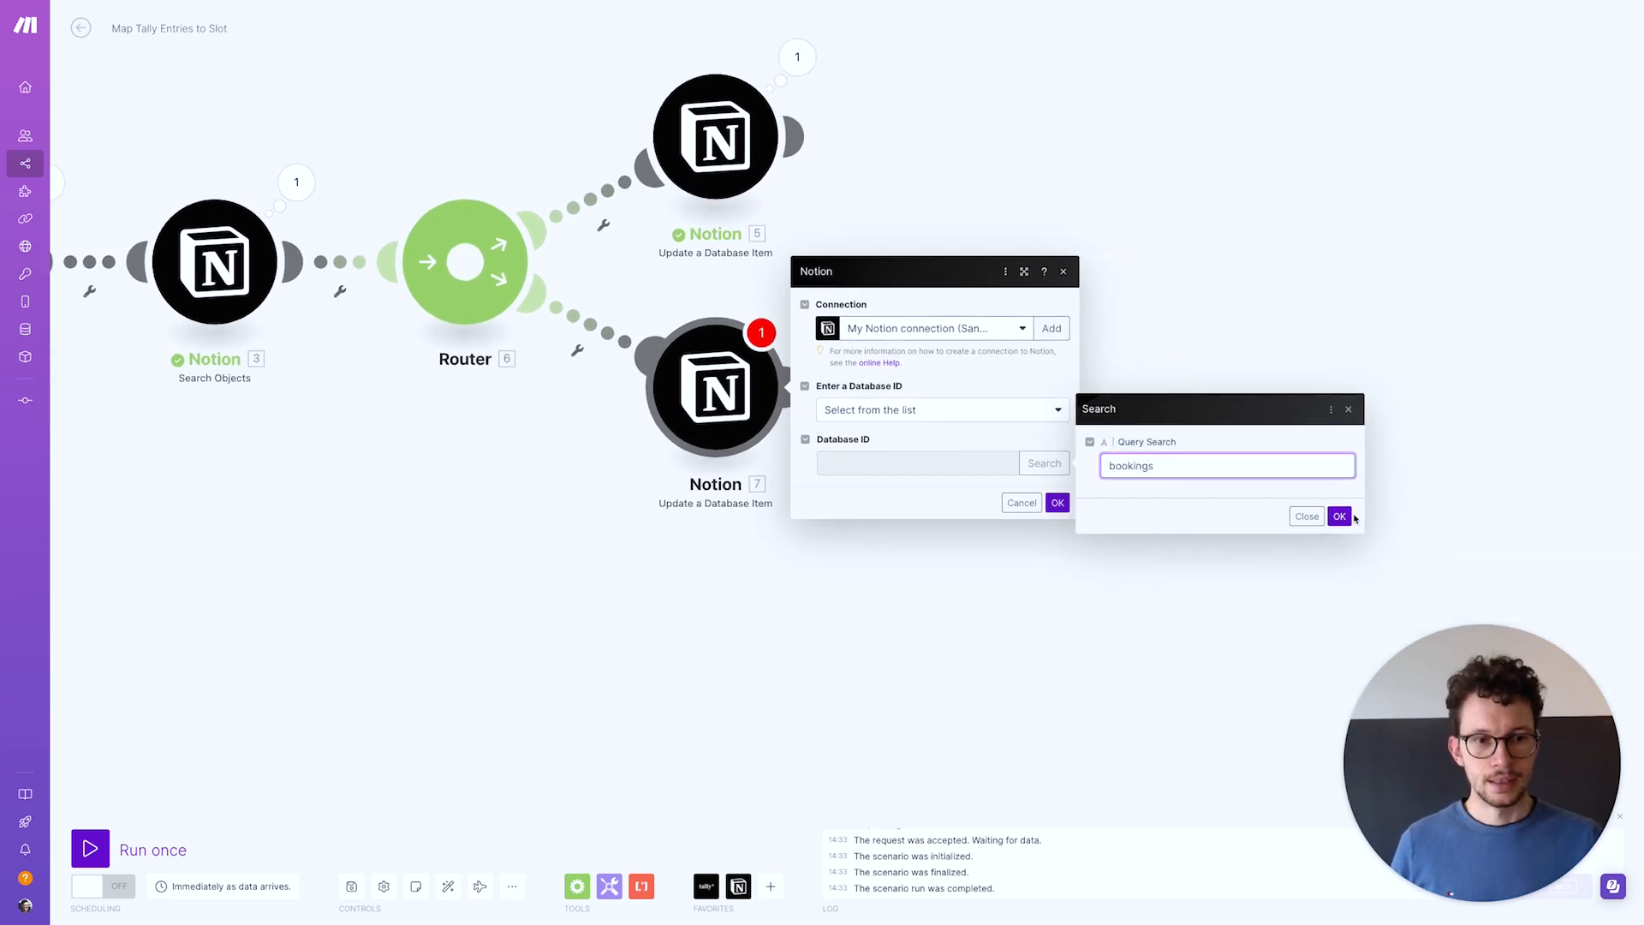
click(1350, 517)
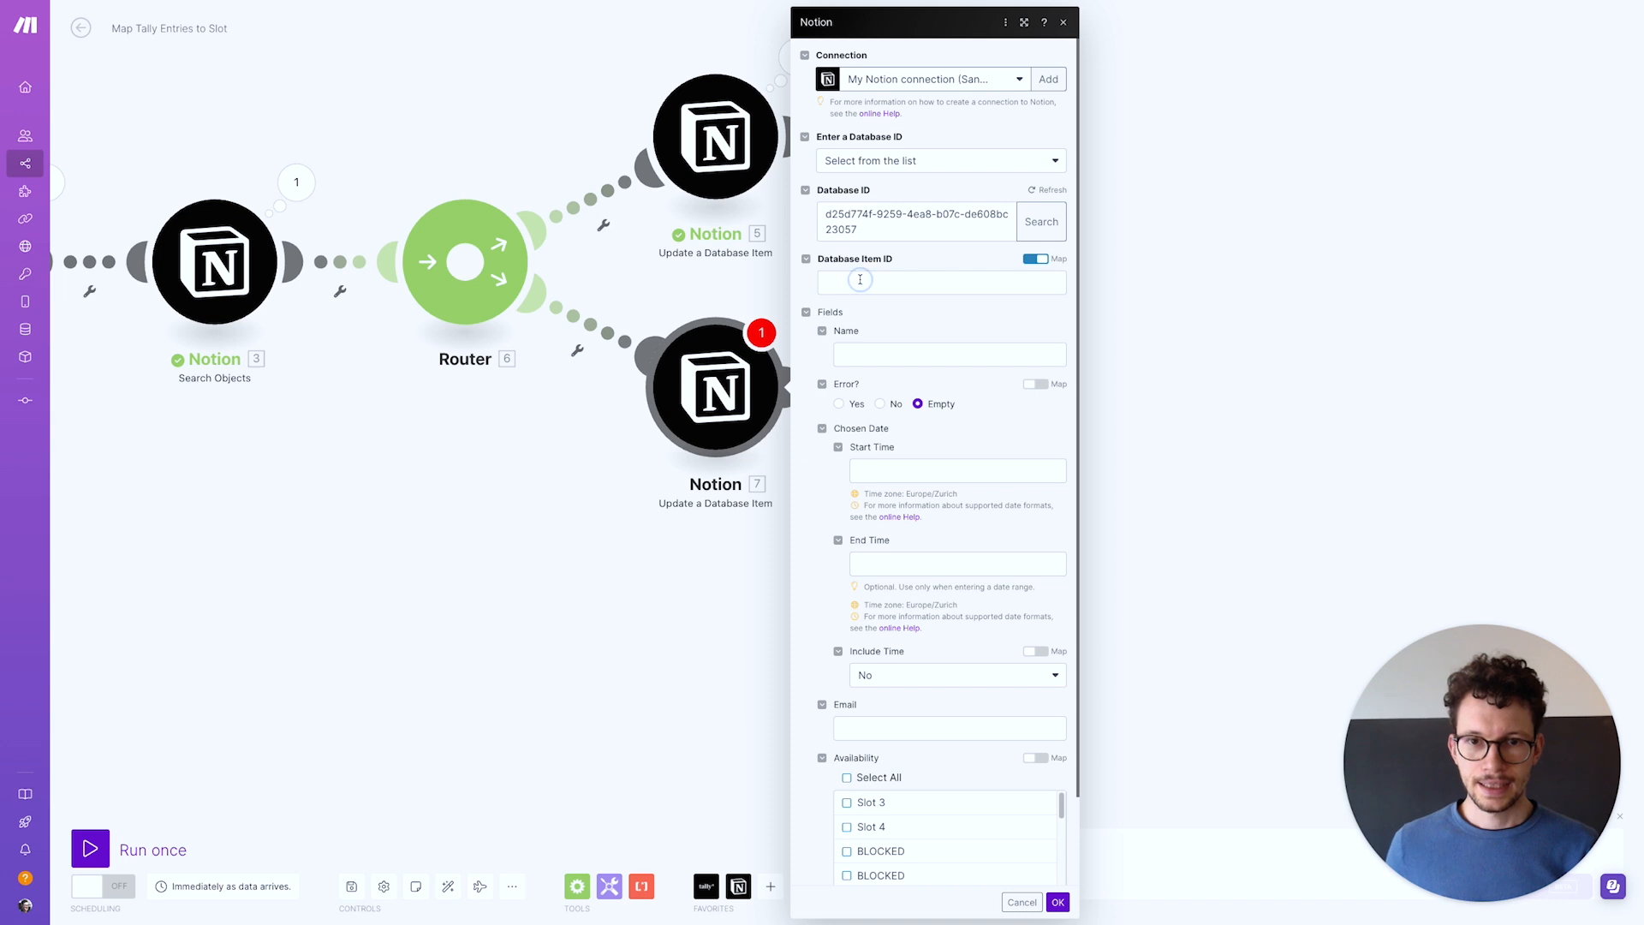
click(860, 281)
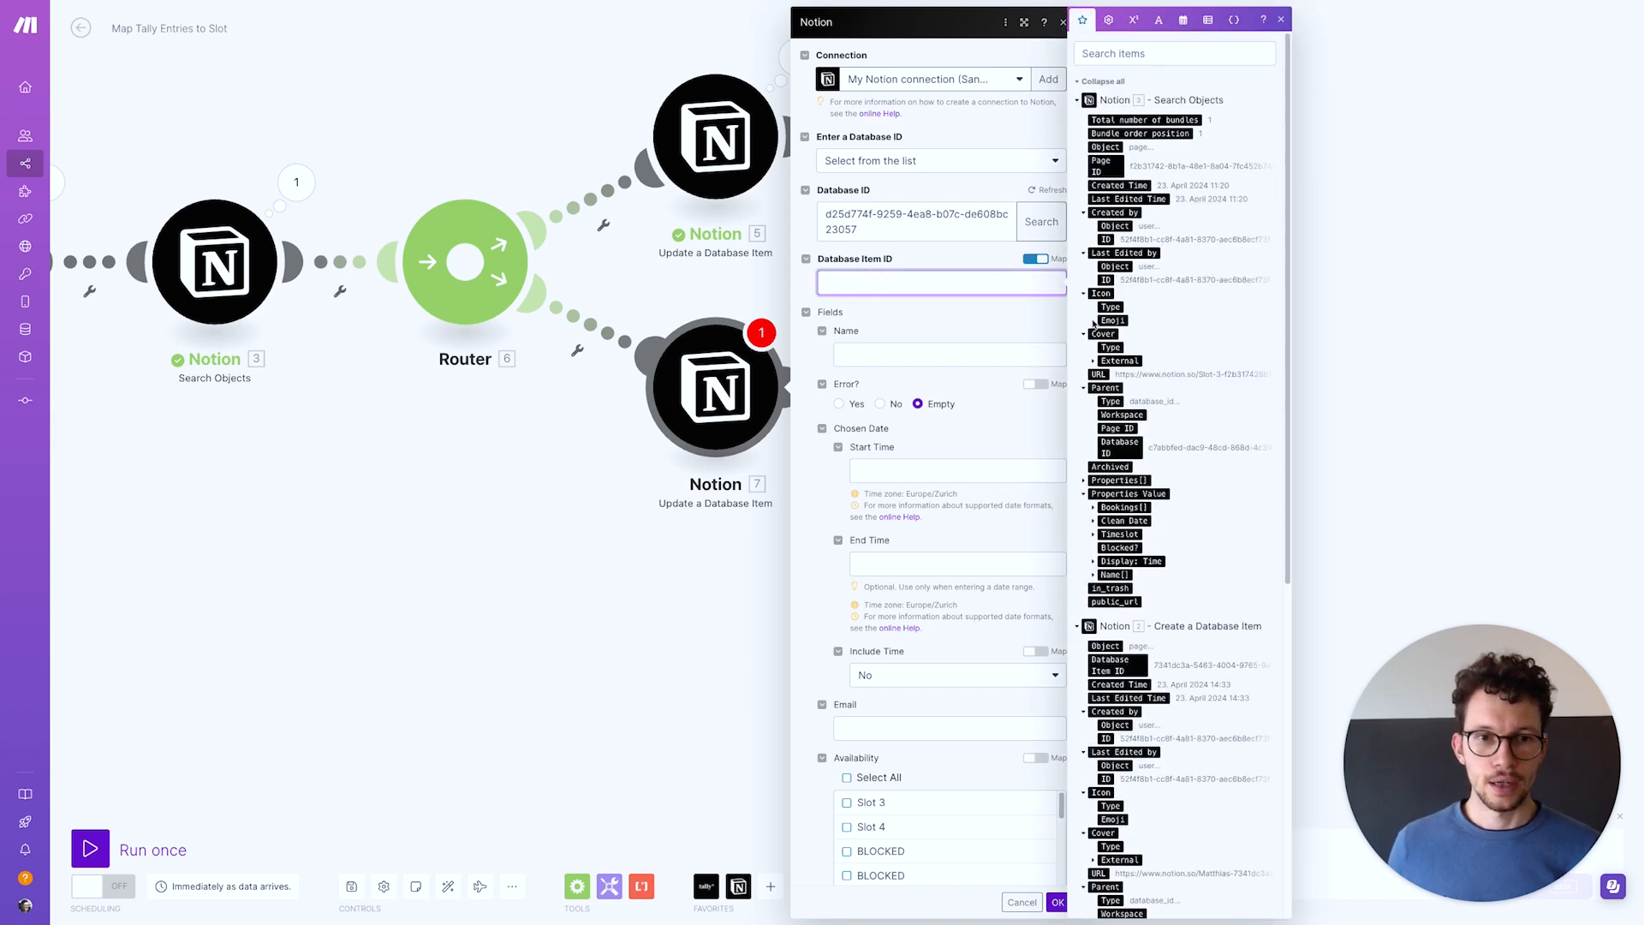
scroll(1148, 325, down, 5)
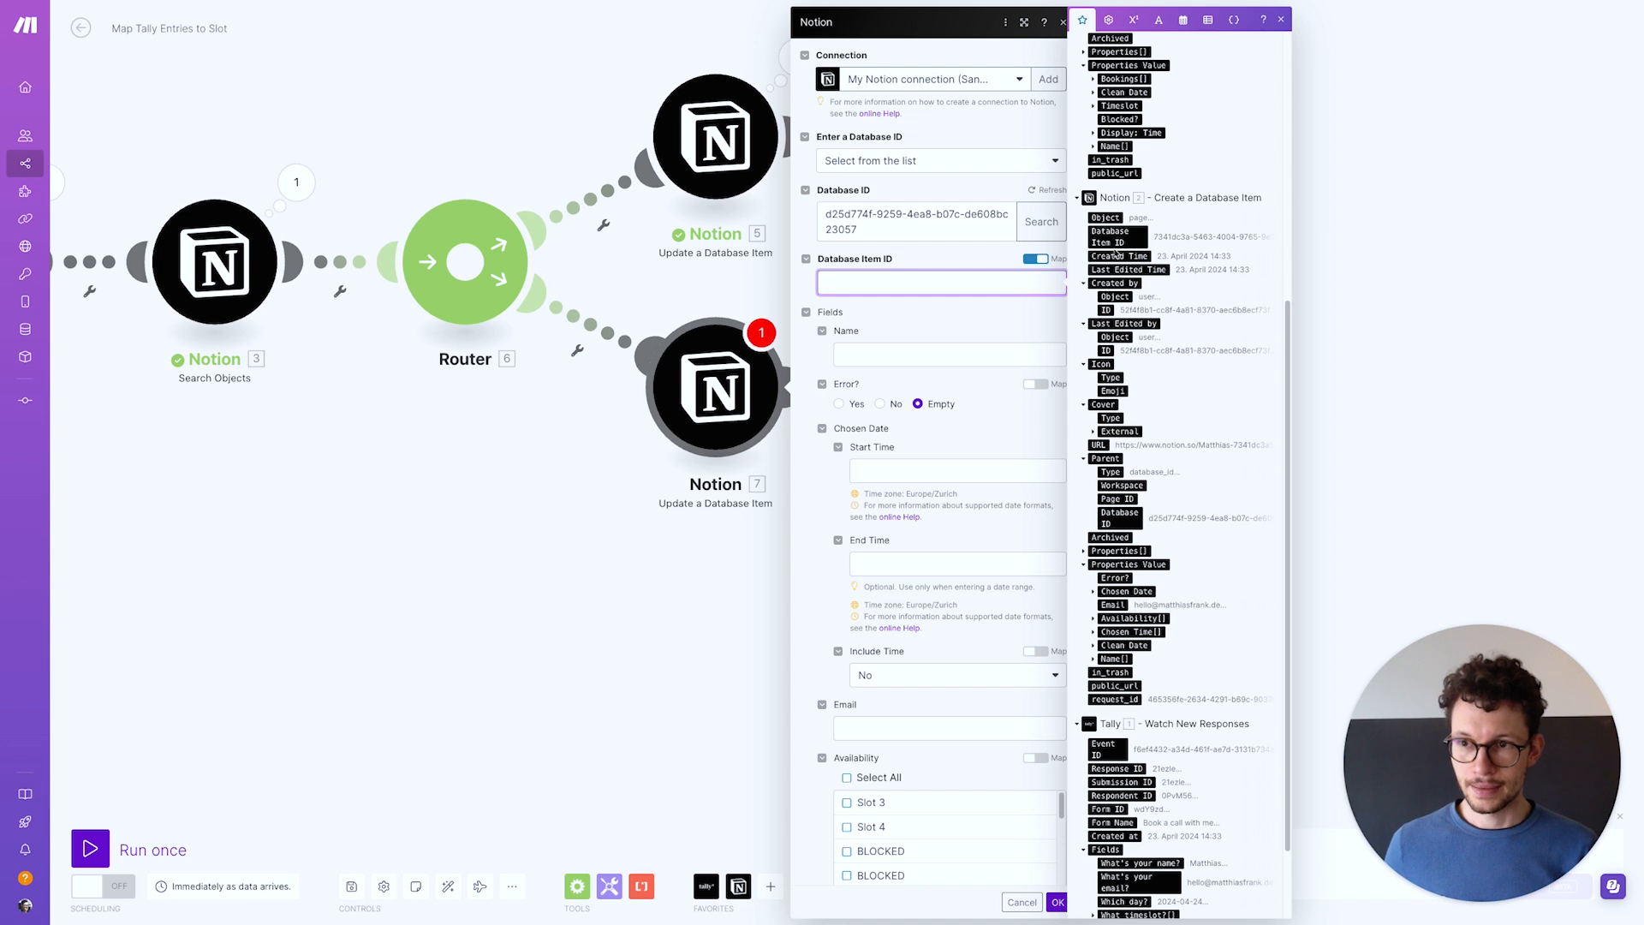
scroll(1123, 323, down, 1)
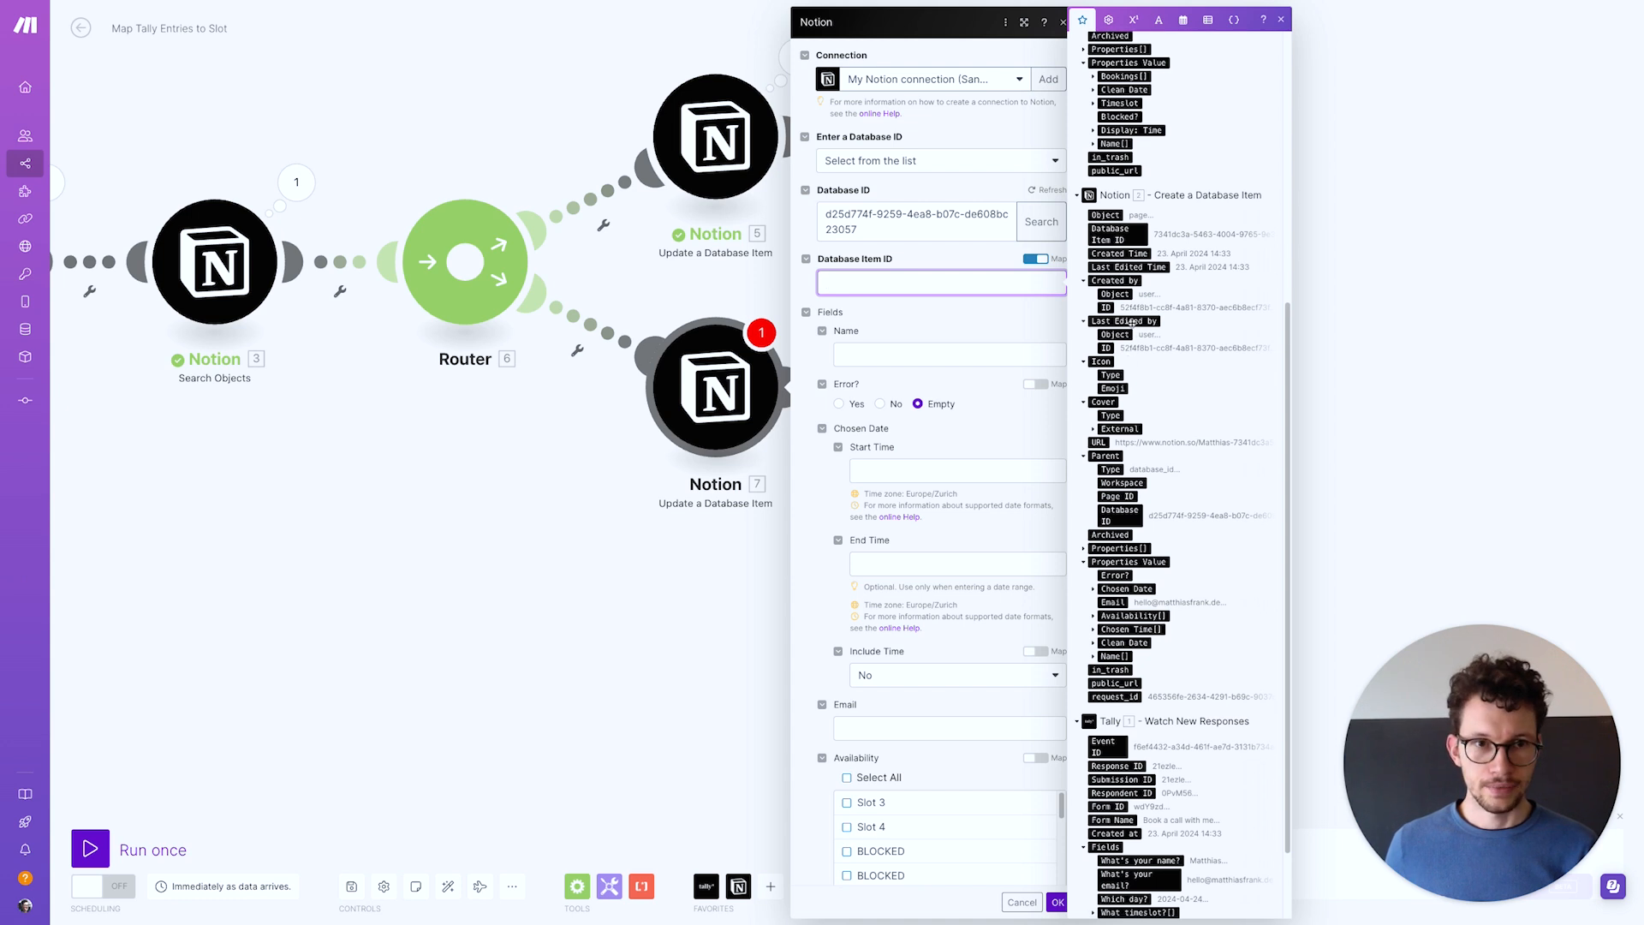
click(1125, 241)
click(860, 404)
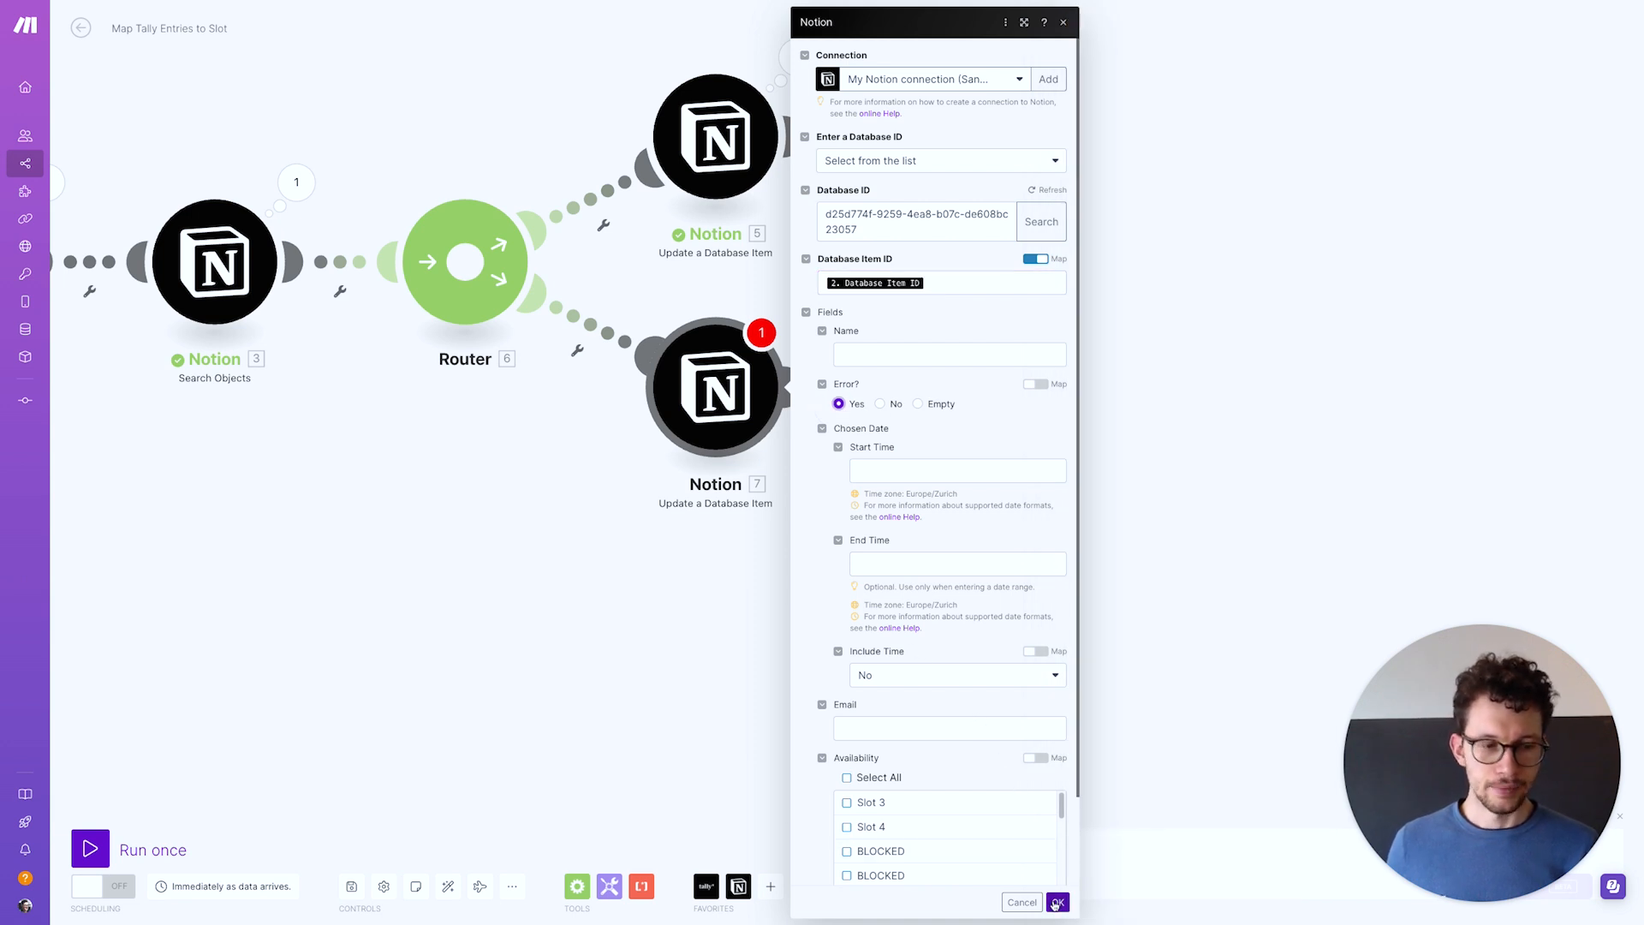
click(1057, 904)
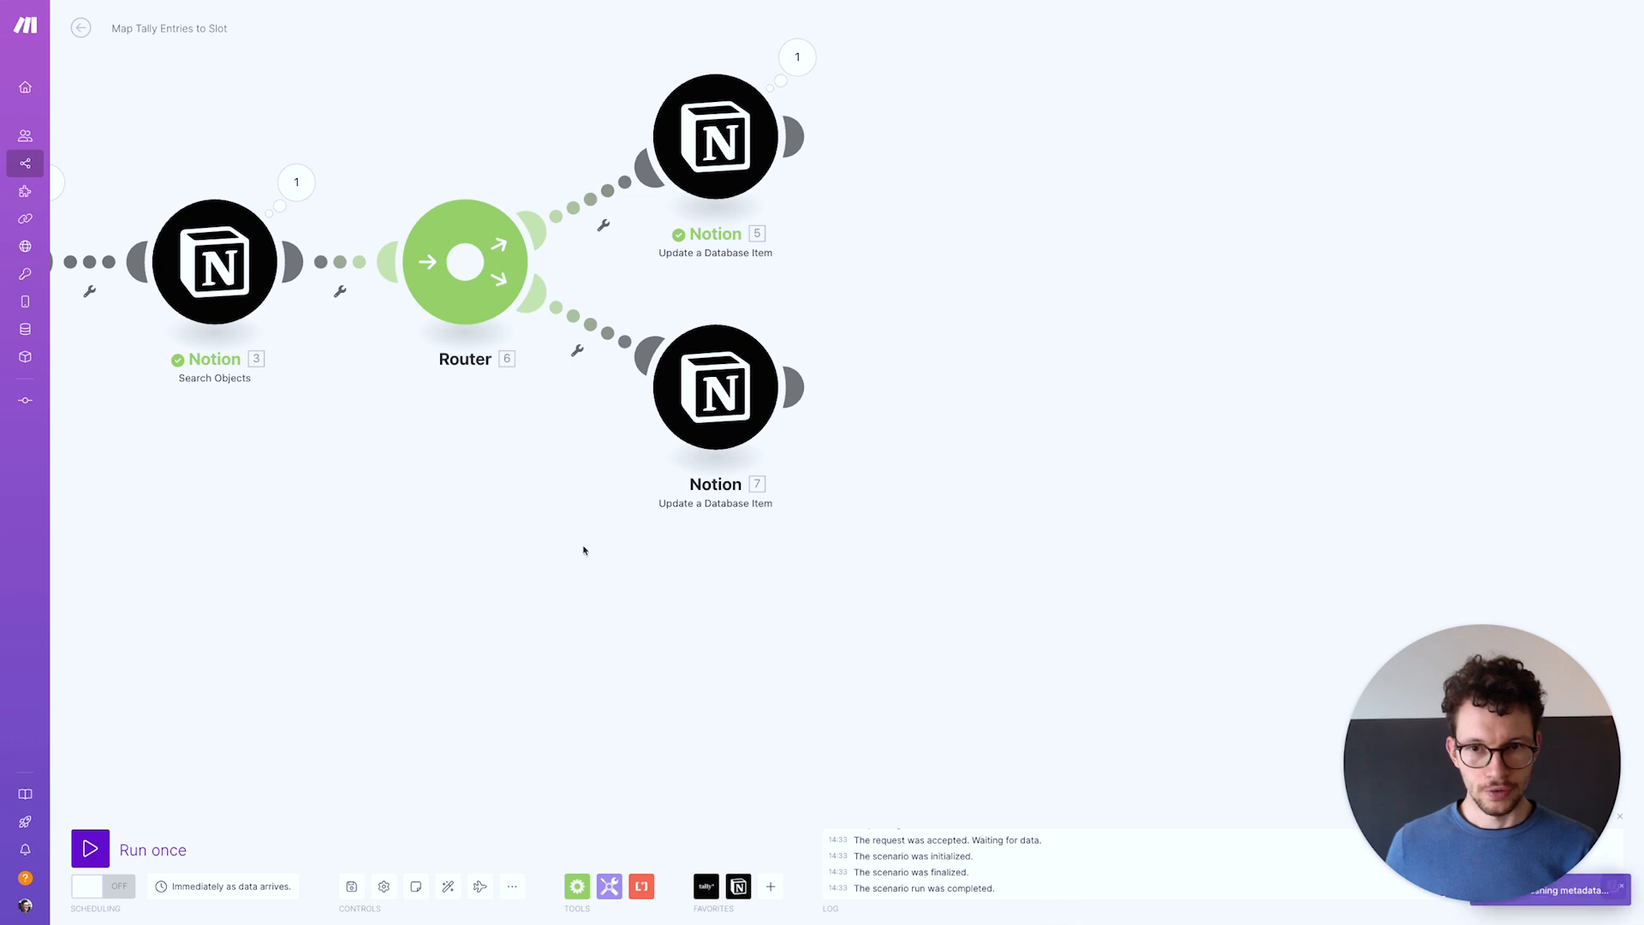
drag(583, 551, 789, 580)
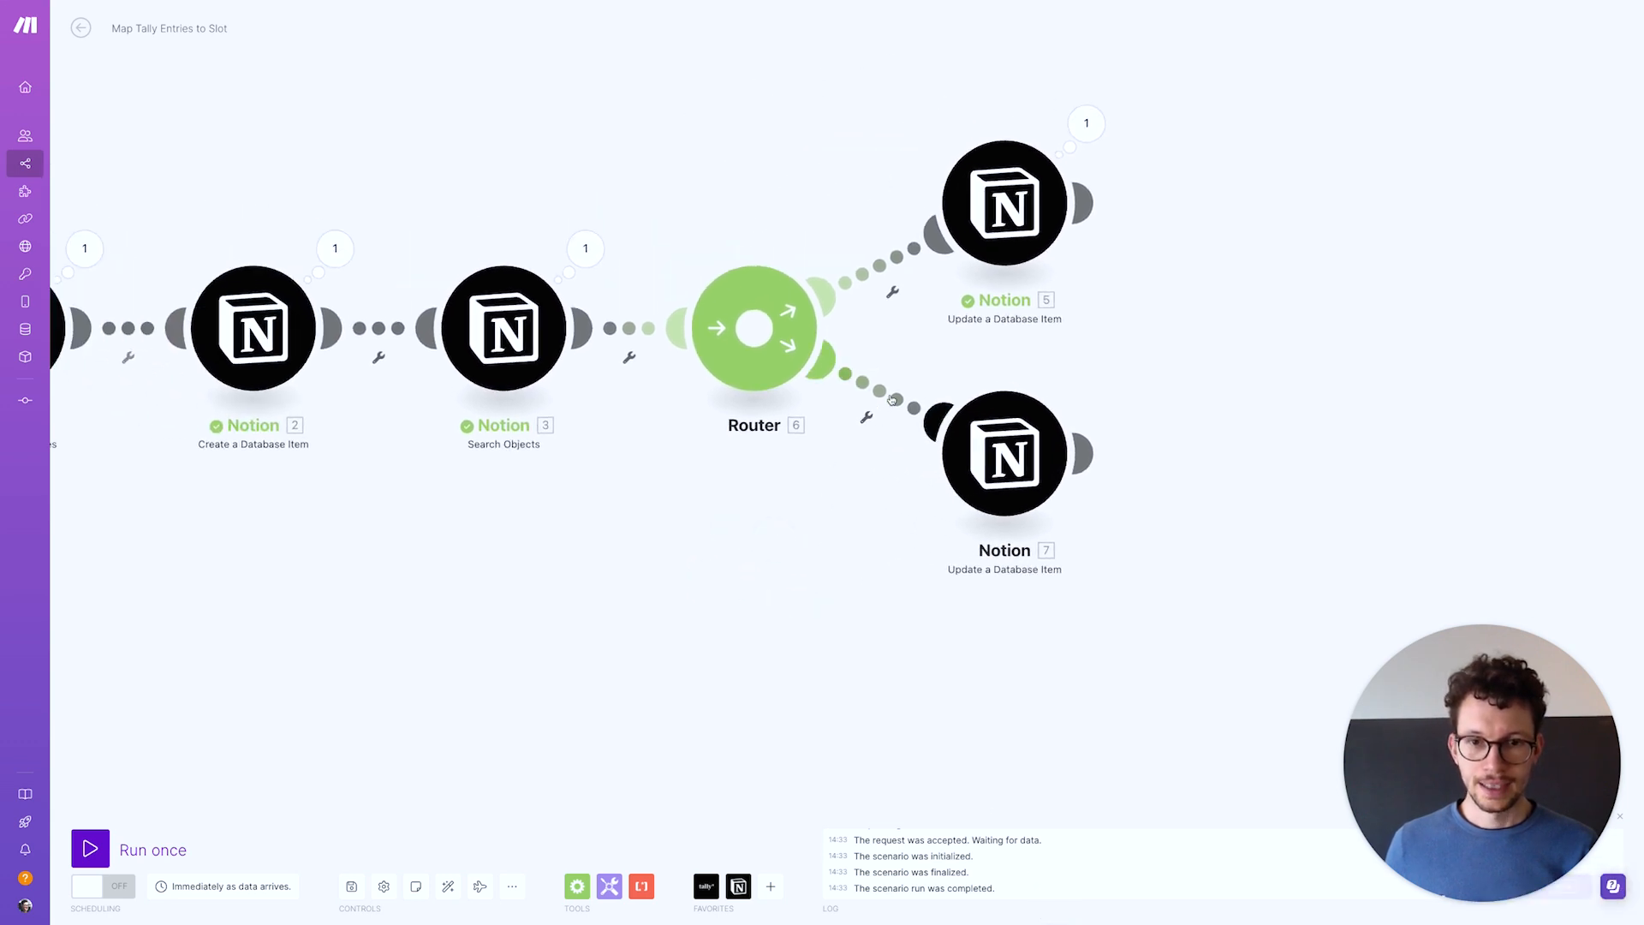
Filter the lower route as 'Already booked?' when 3. Page ID does not exist
click(866, 416)
click(968, 298)
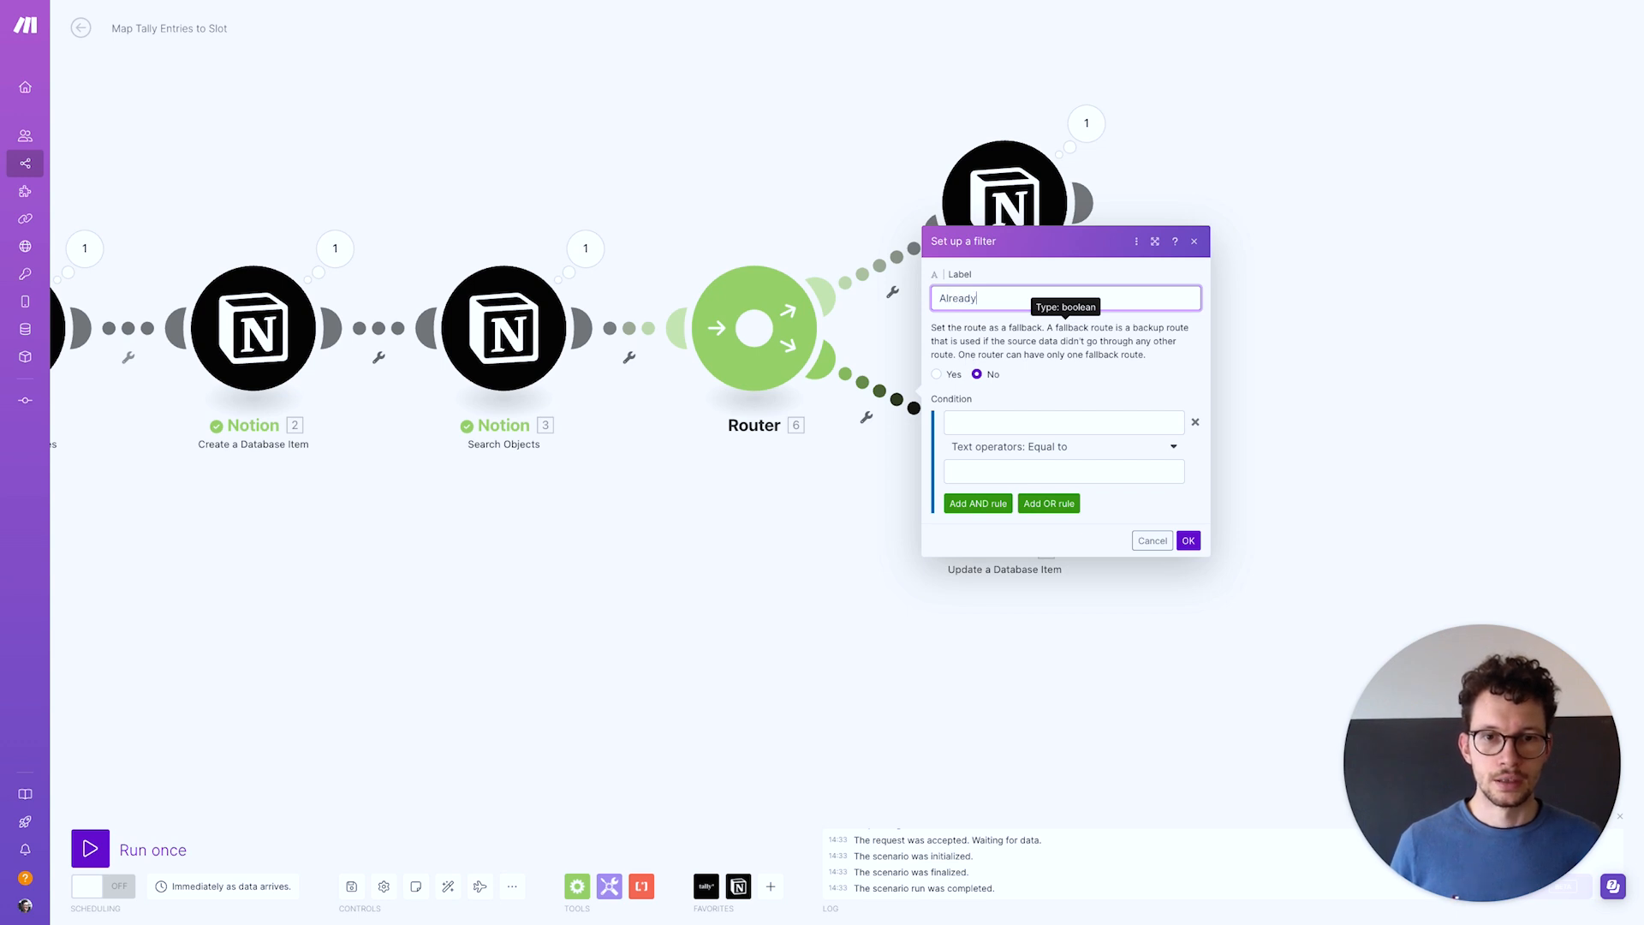
click(982, 423)
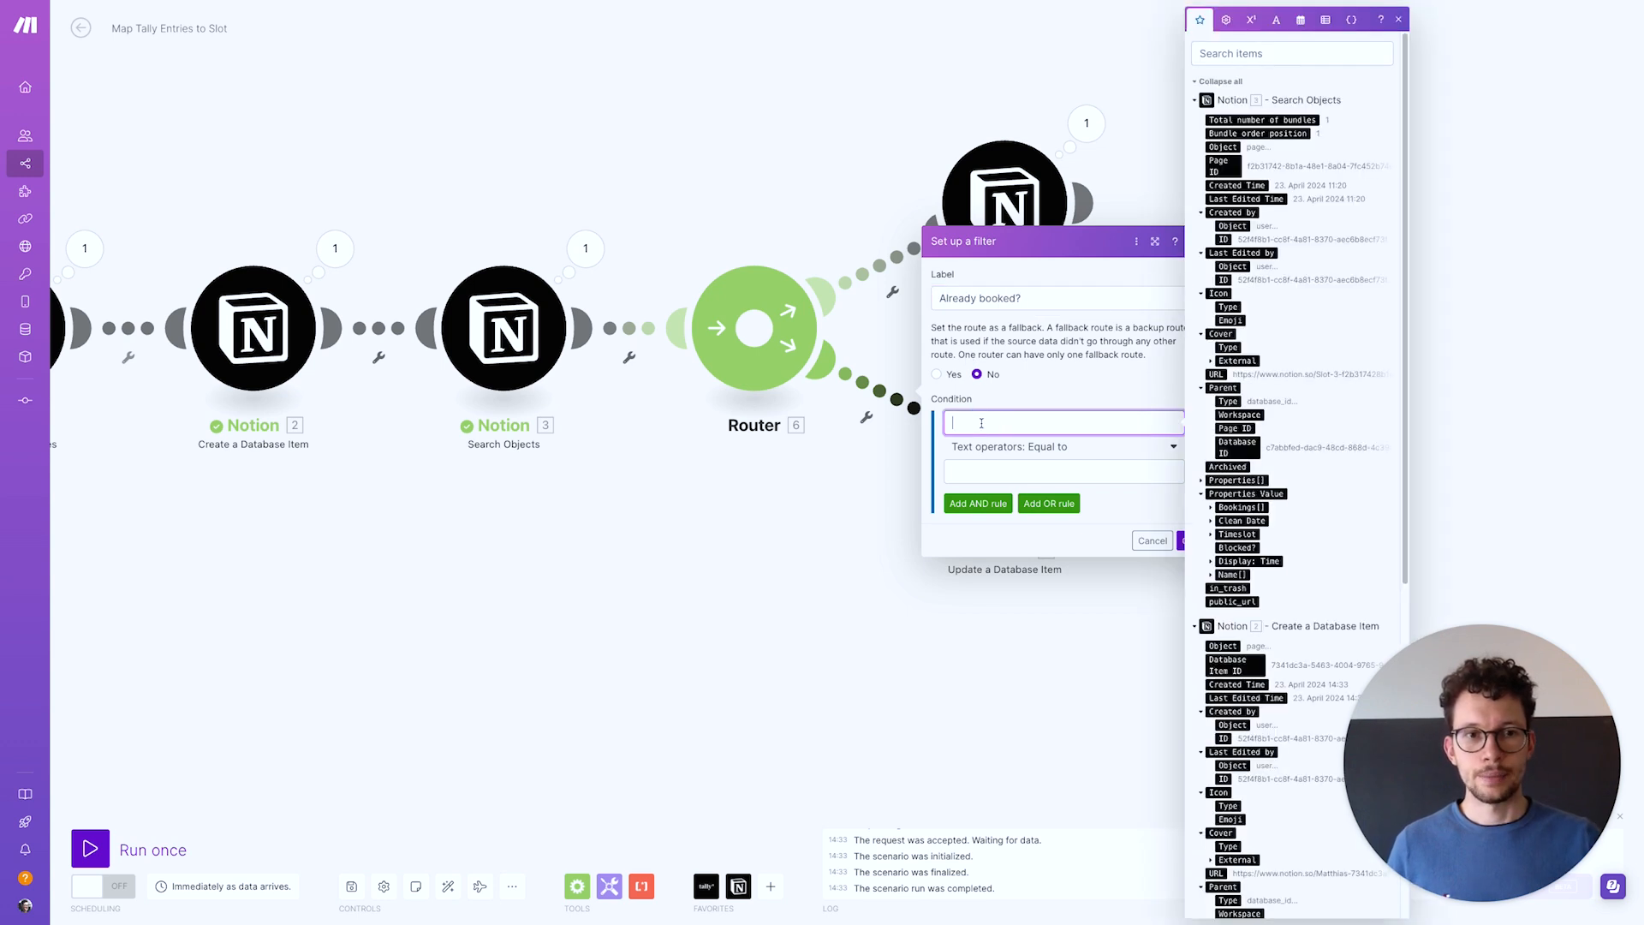
click(1222, 169)
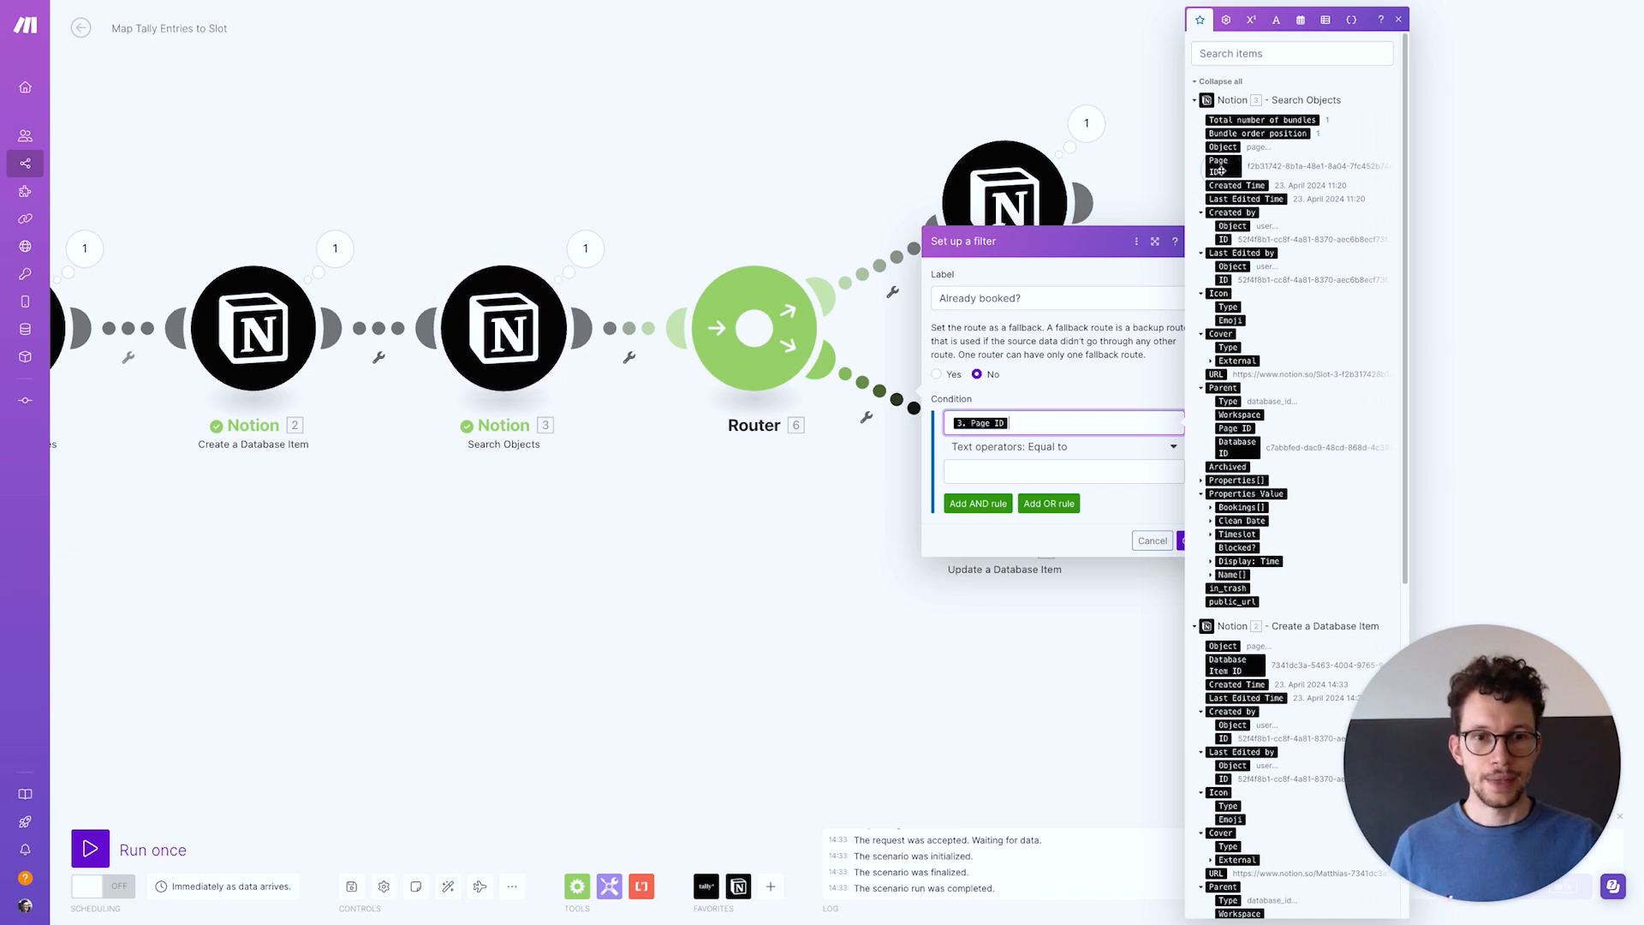
click(1033, 449)
click(983, 528)
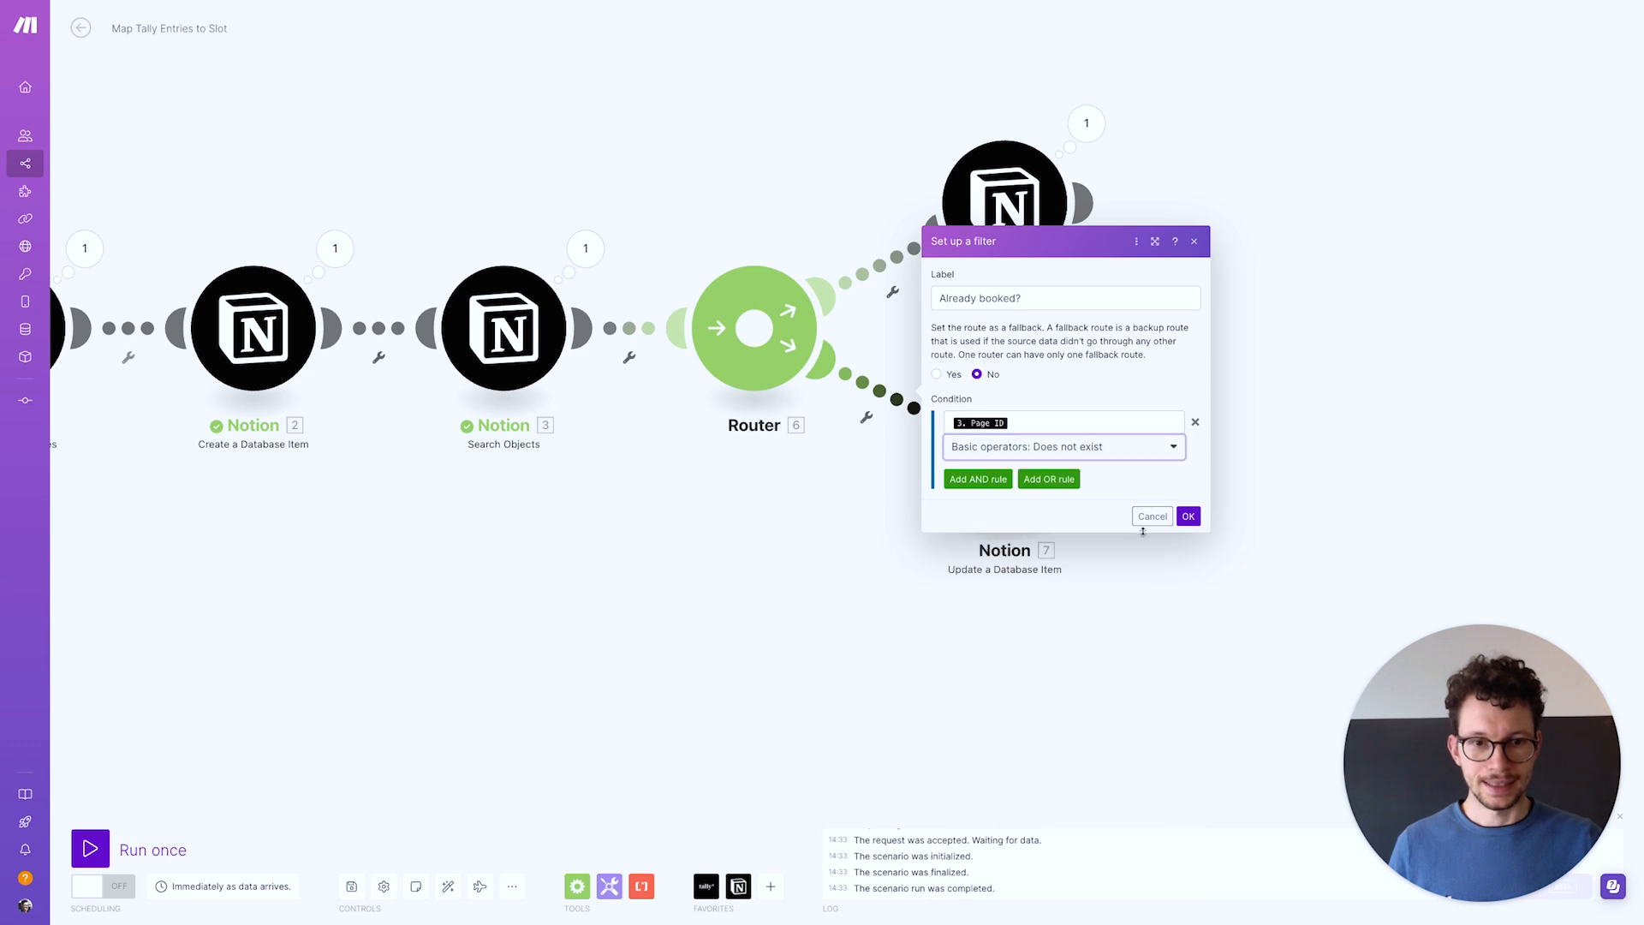
click(1180, 519)
Make the upper route the 'Booking Worked?' fallback route and save the scenario
click(892, 282)
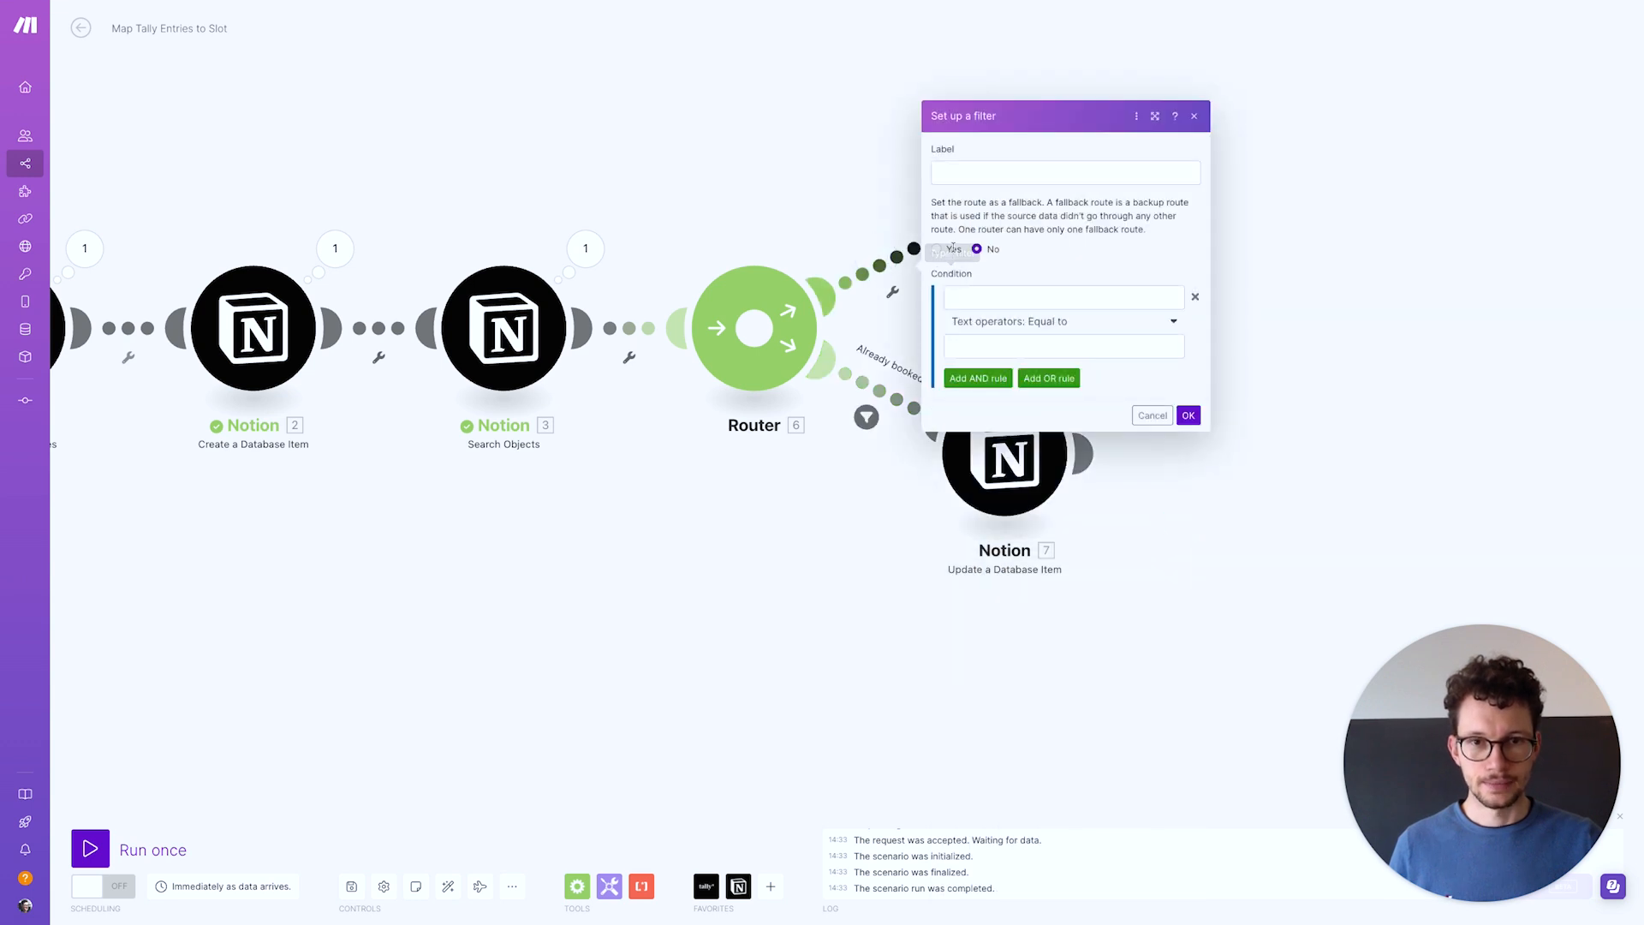
click(937, 250)
click(985, 173)
text(Booking Worked?)
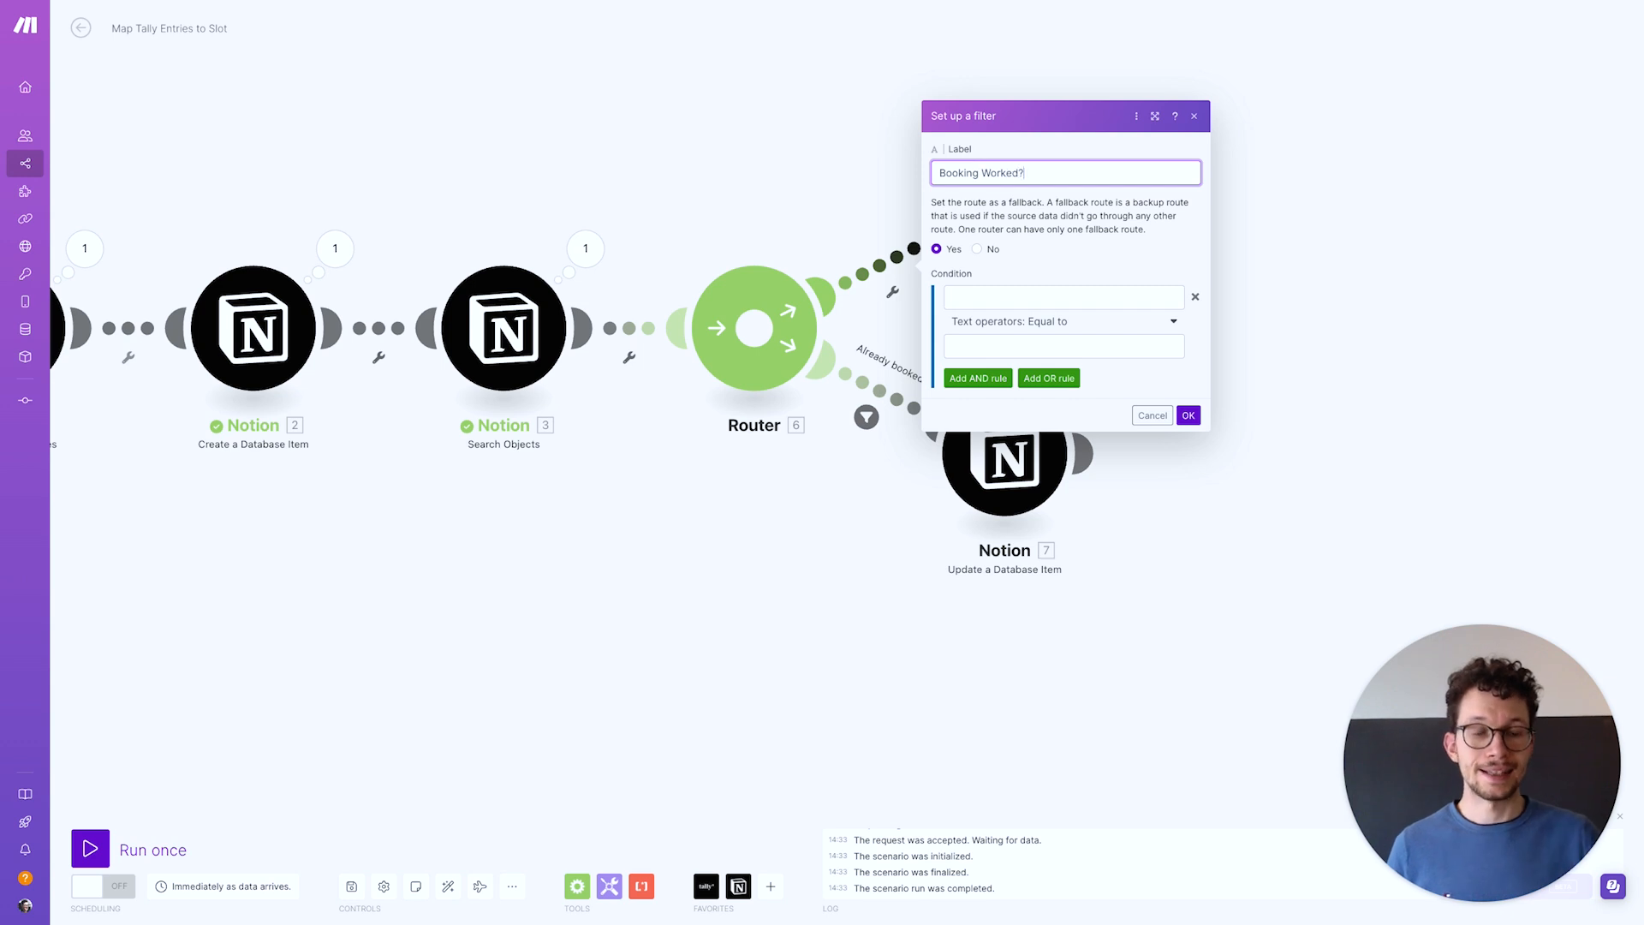
click(1189, 417)
mouse_move(615, 895)
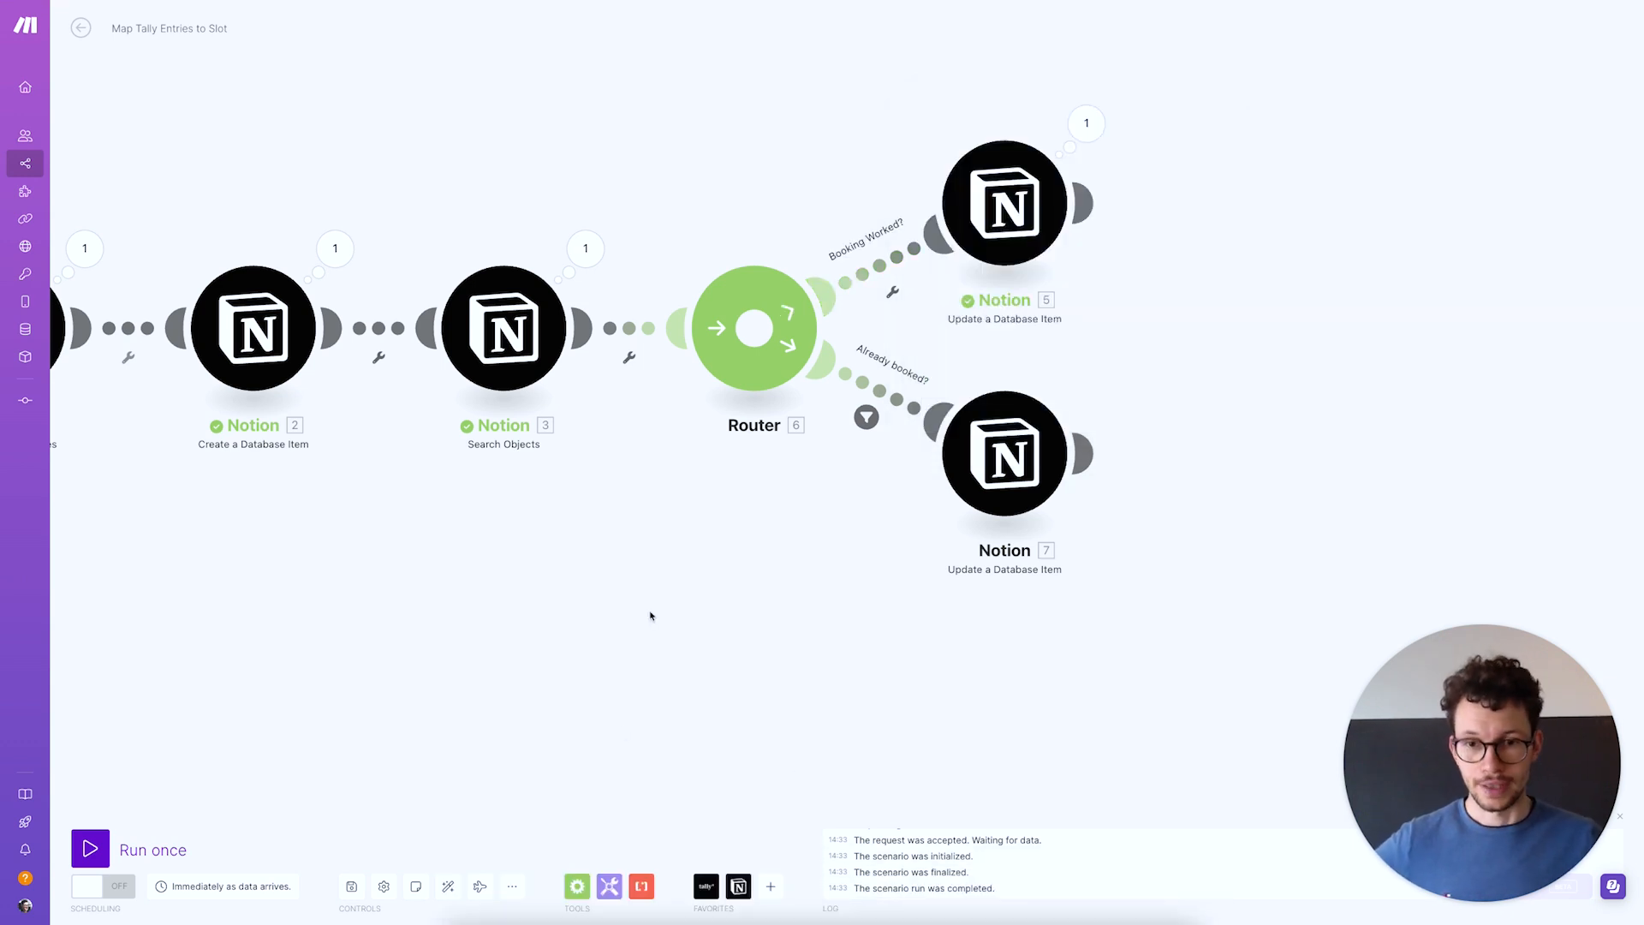
drag(650, 615, 753, 616)
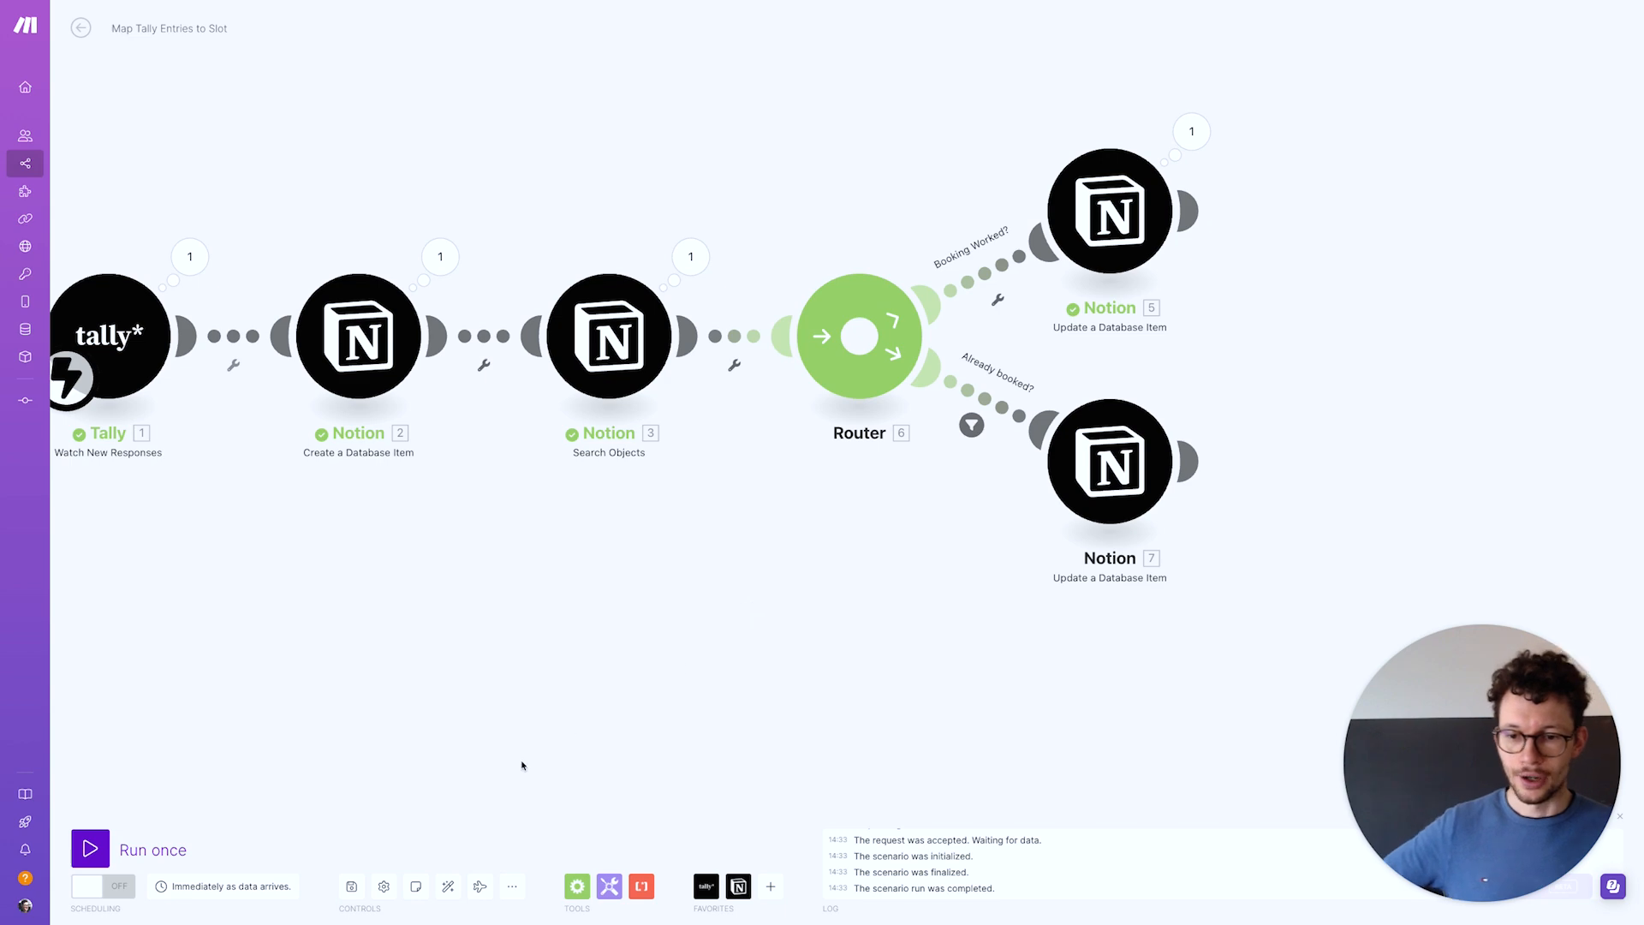
click(352, 887)
drag(452, 672, 599, 683)
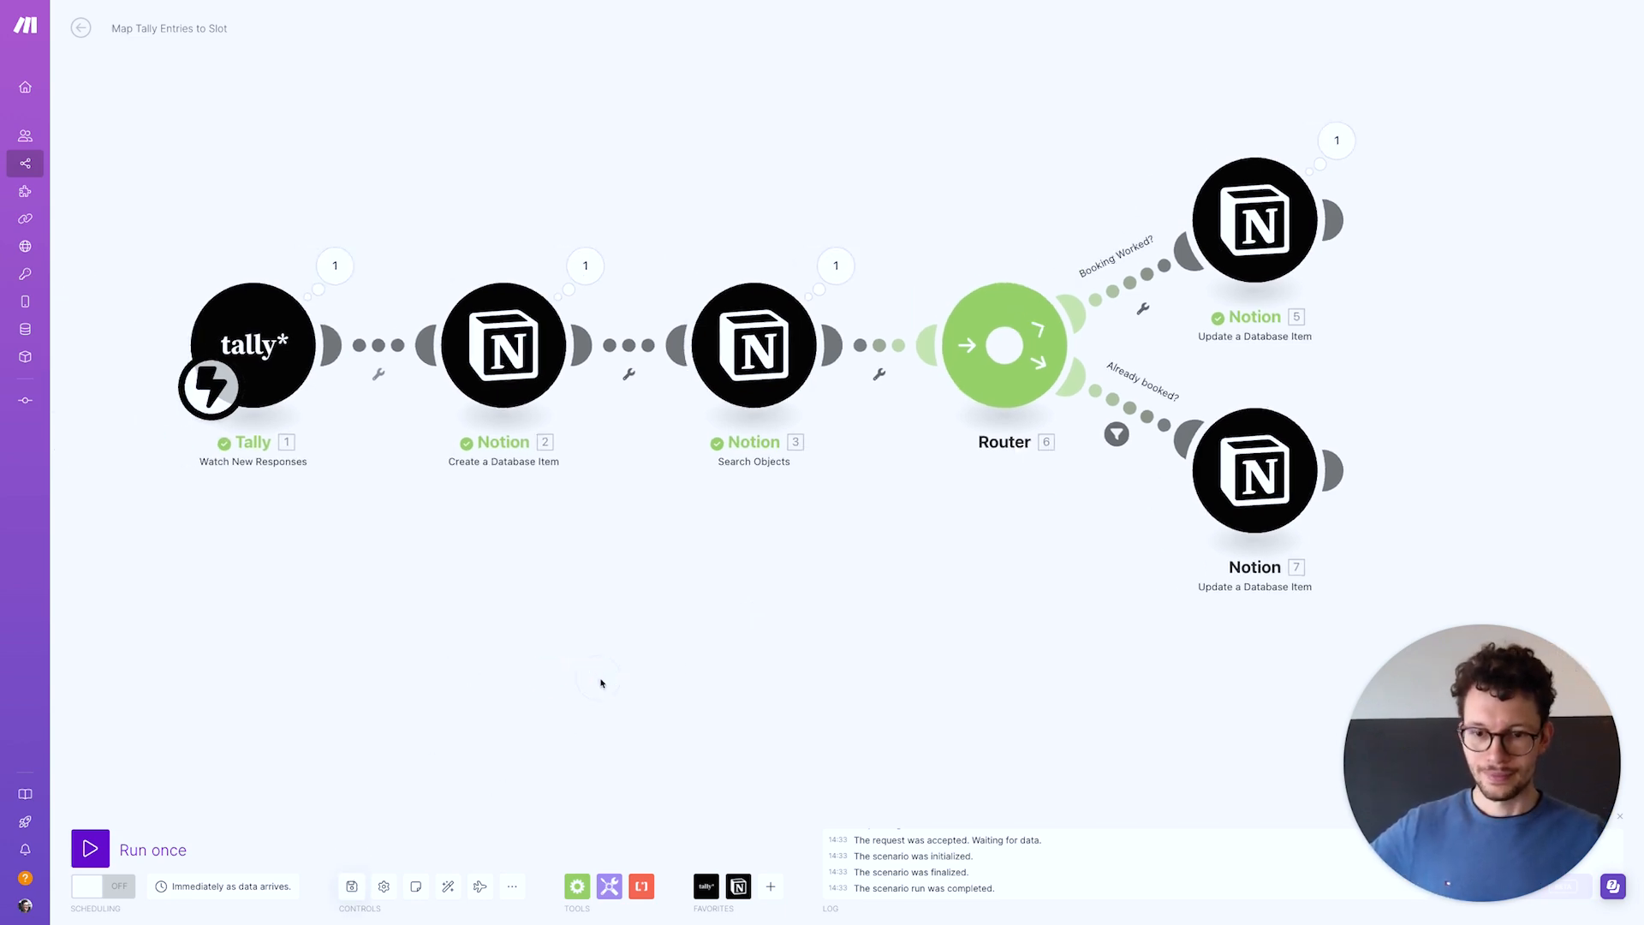
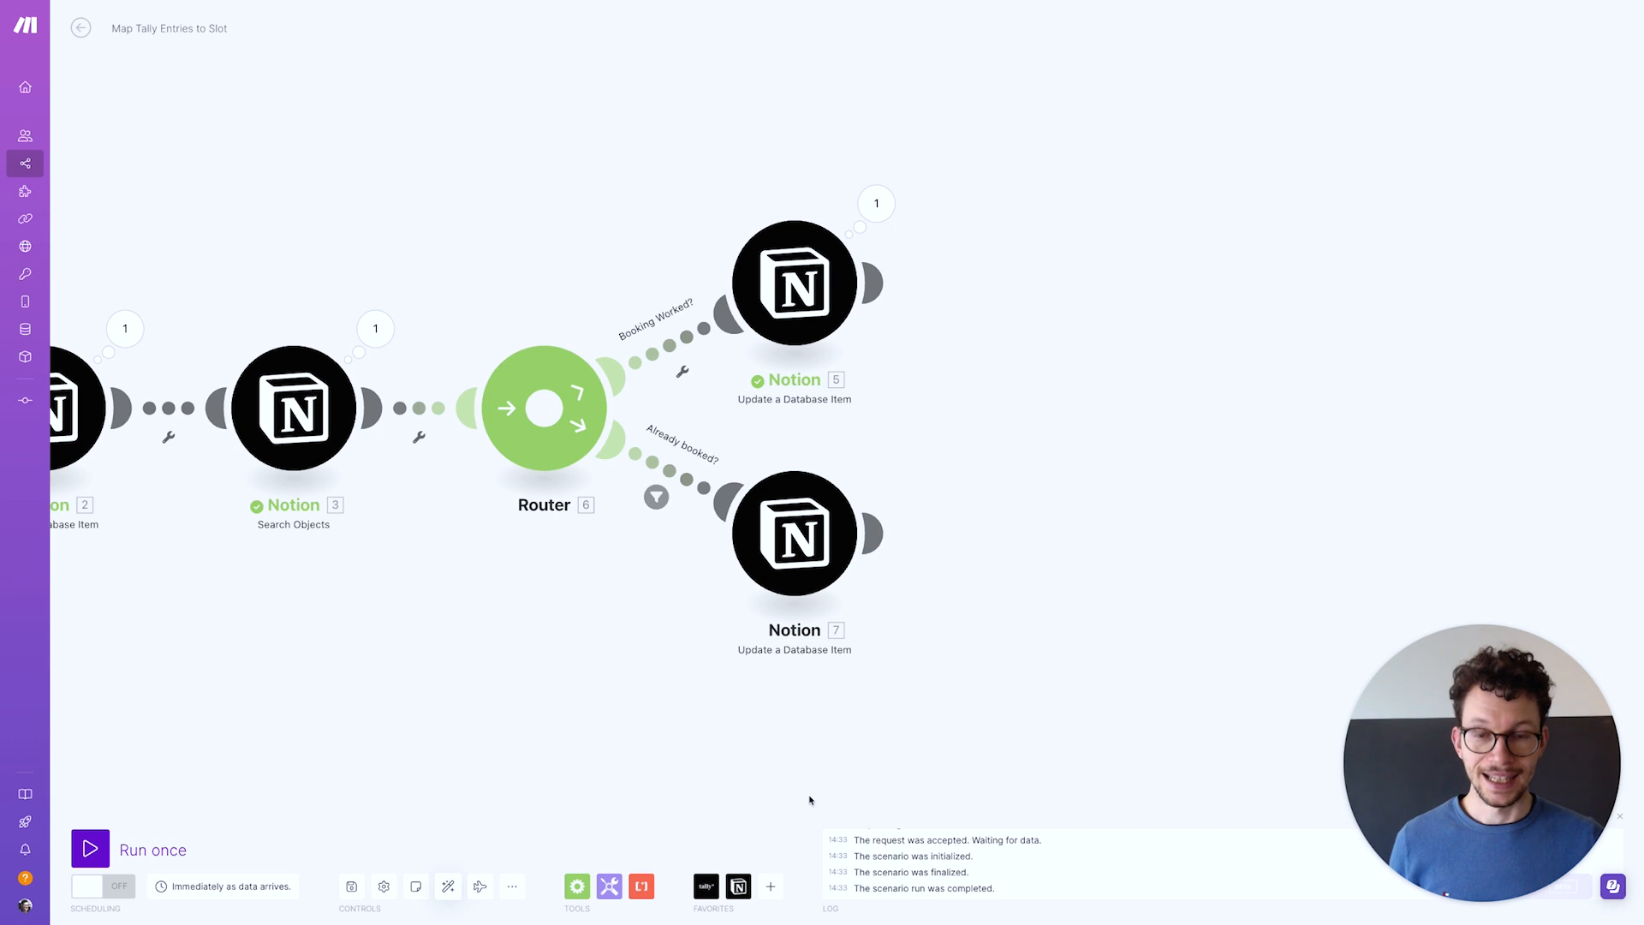
Add a Google Meet 'Create a Meeting' module after the booking update, using the primary calendar
click(879, 282)
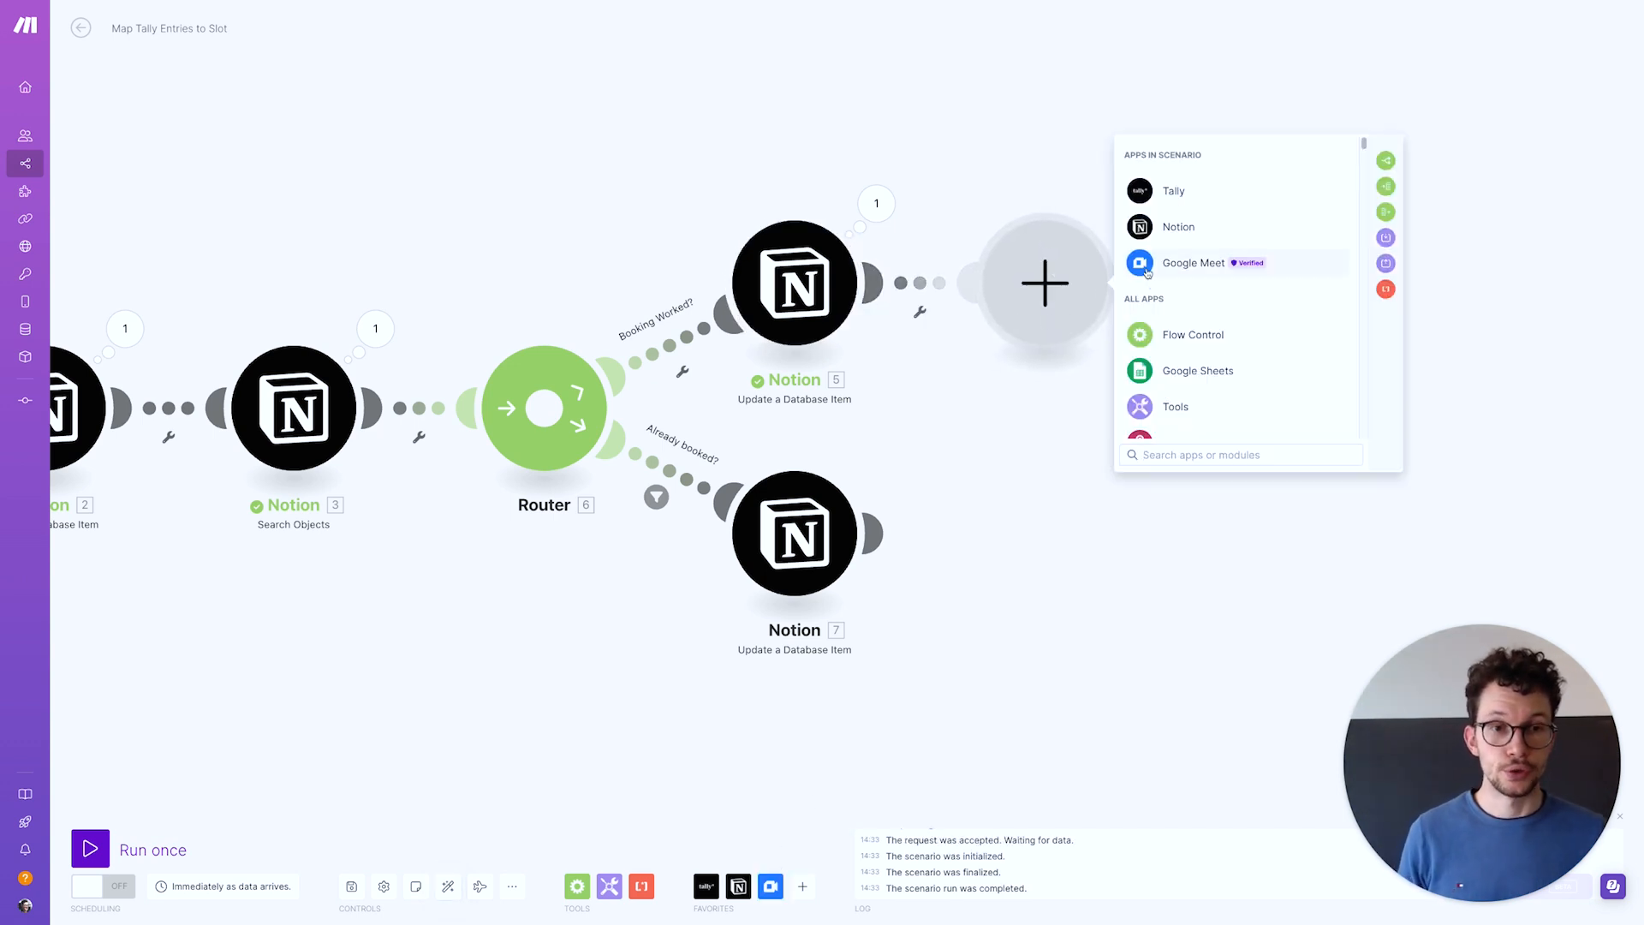
text(zoom)
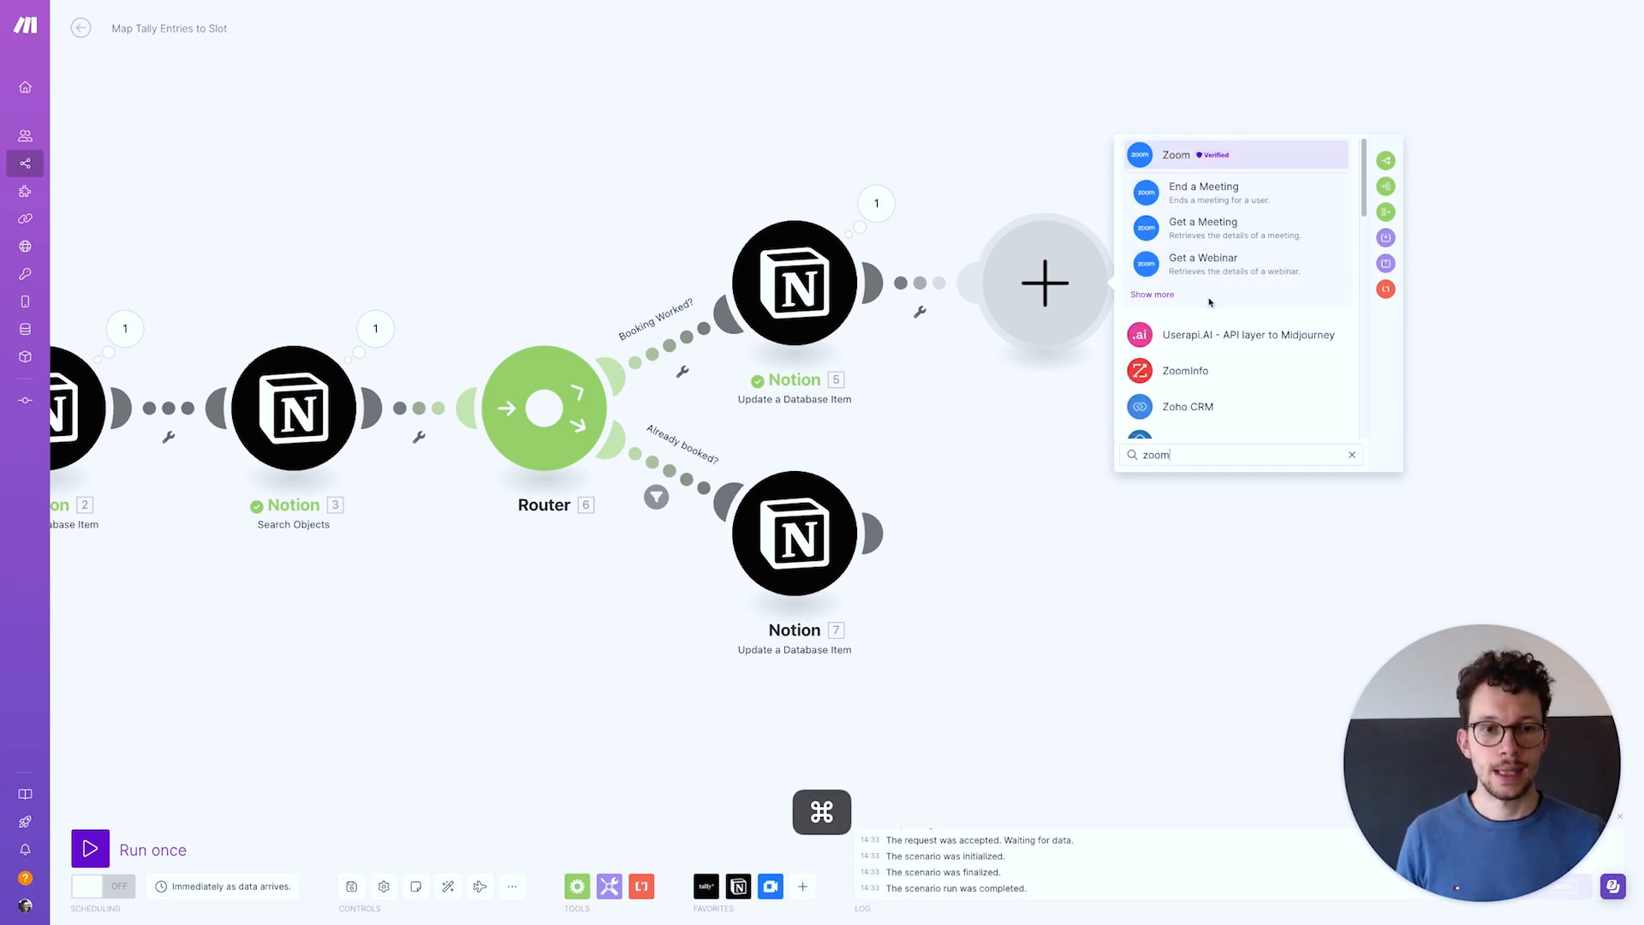
key(super+a)
text(google)
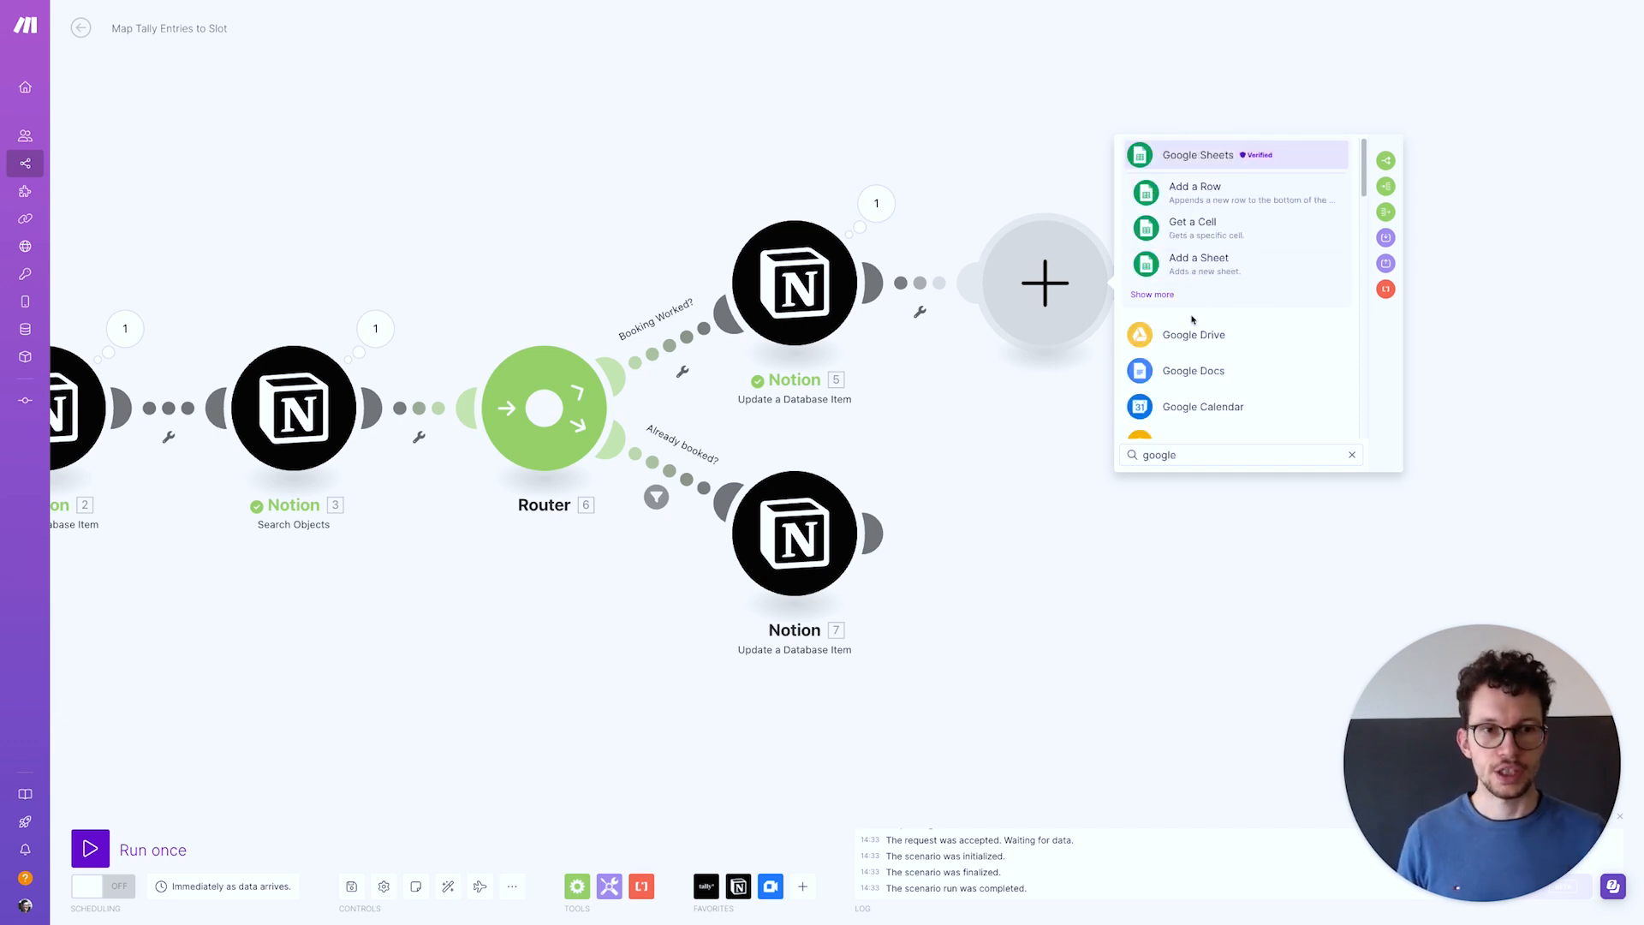
text( meet)
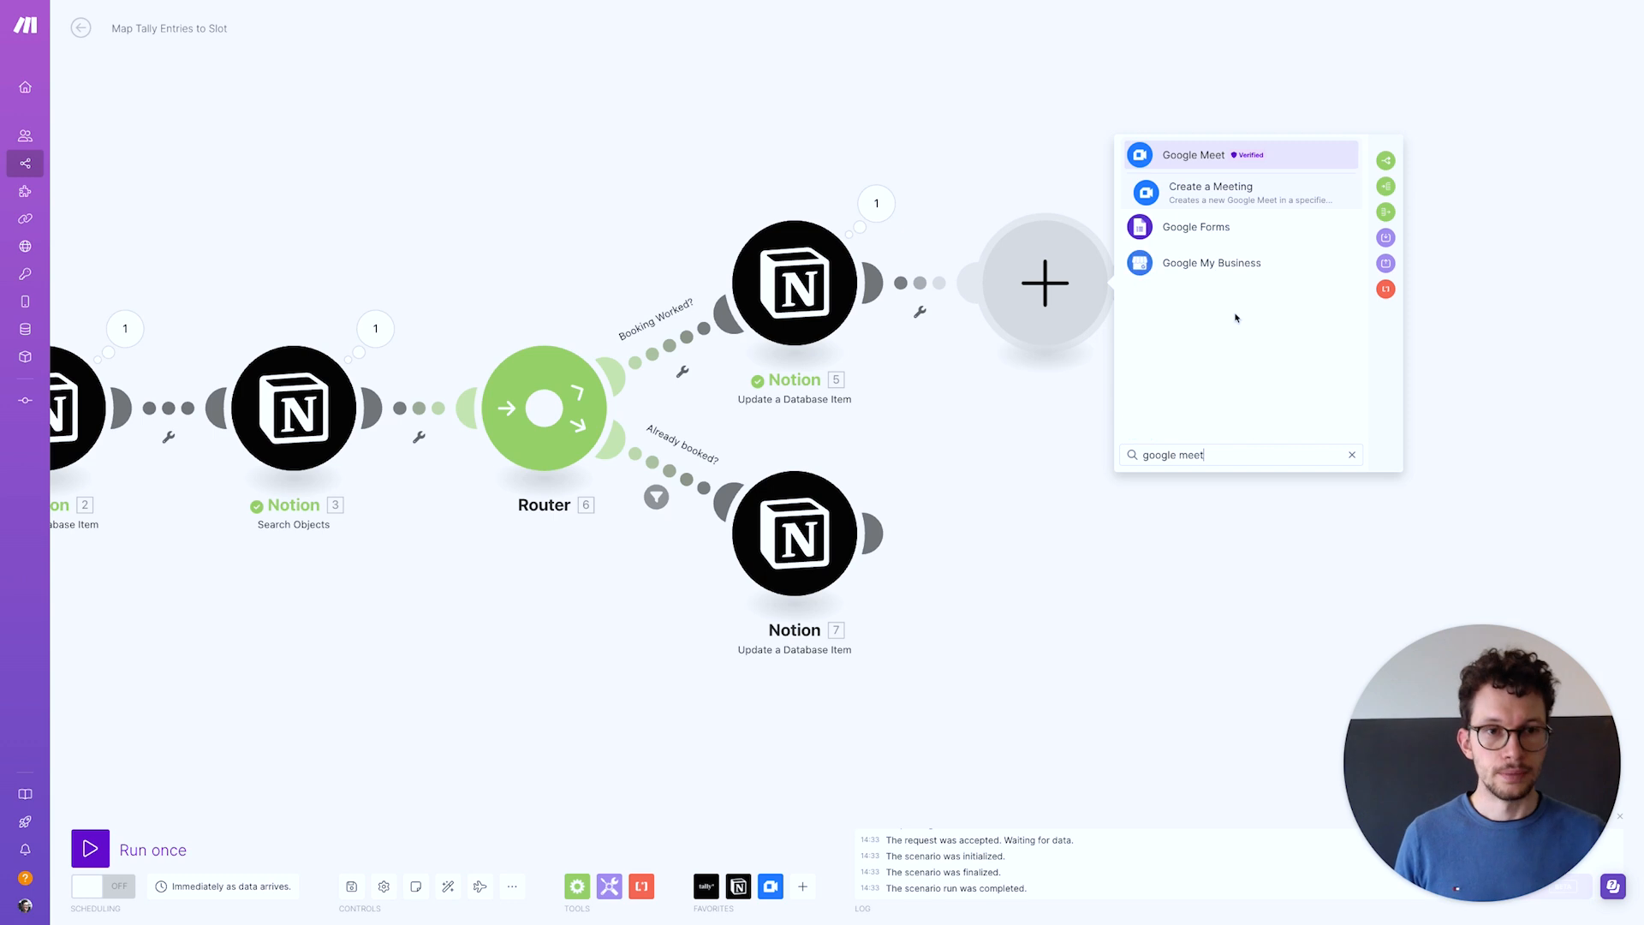
click(1202, 179)
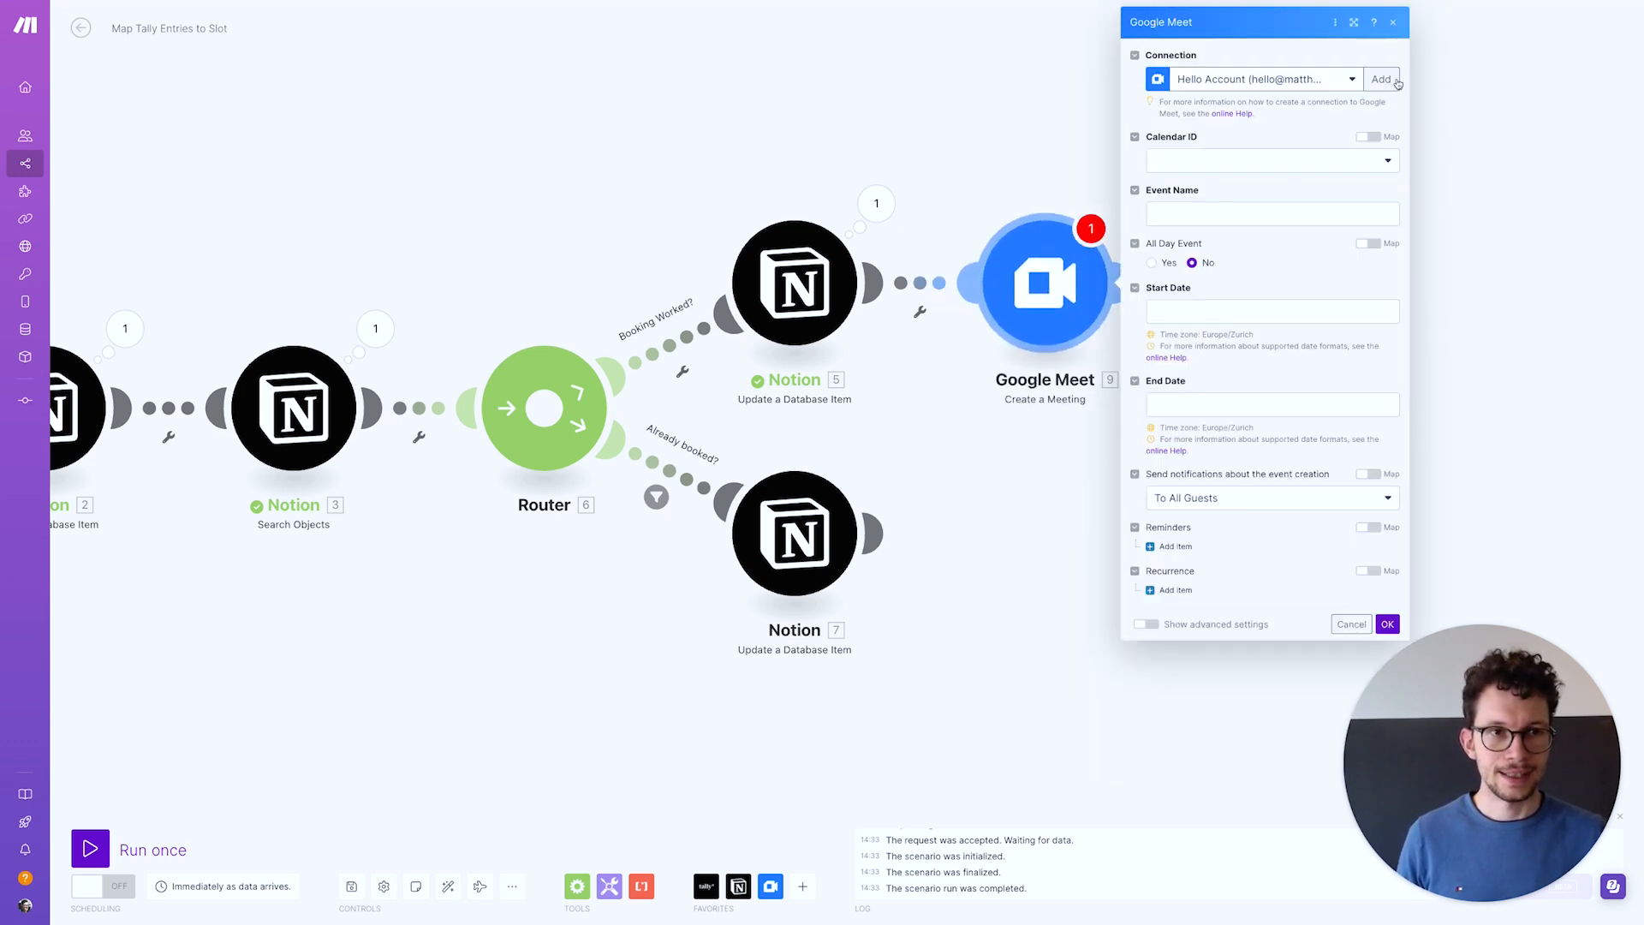
click(1268, 161)
click(1218, 185)
Set the event name to the booker's plain-text Name followed by the host's name
click(1209, 213)
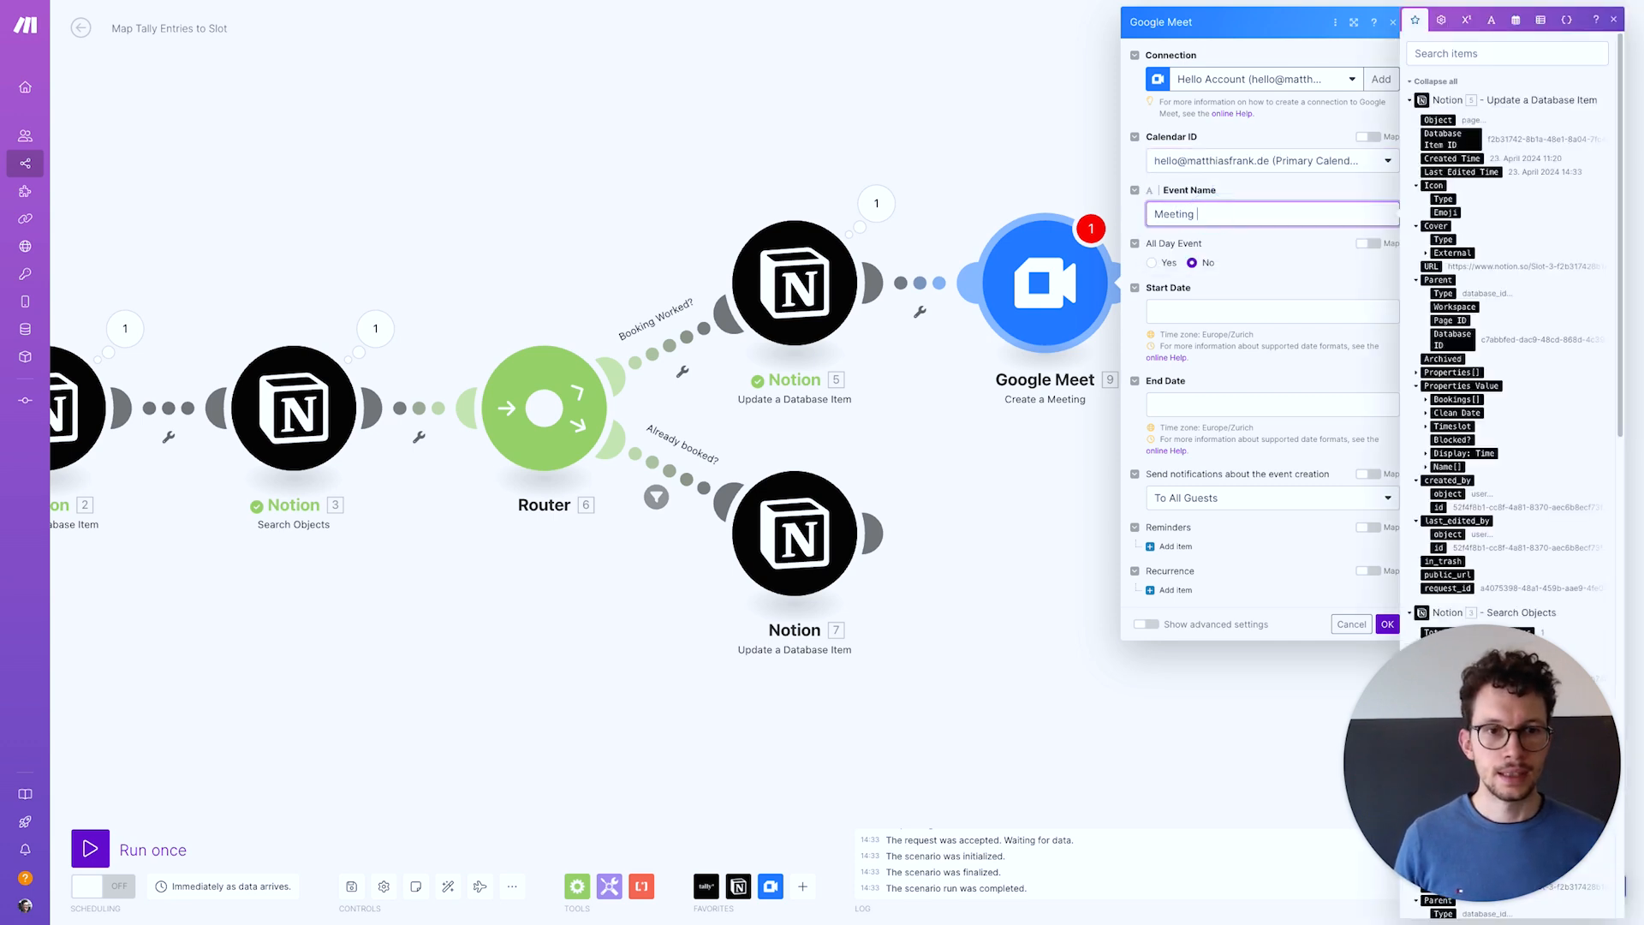
scroll(1487, 471, down, 6)
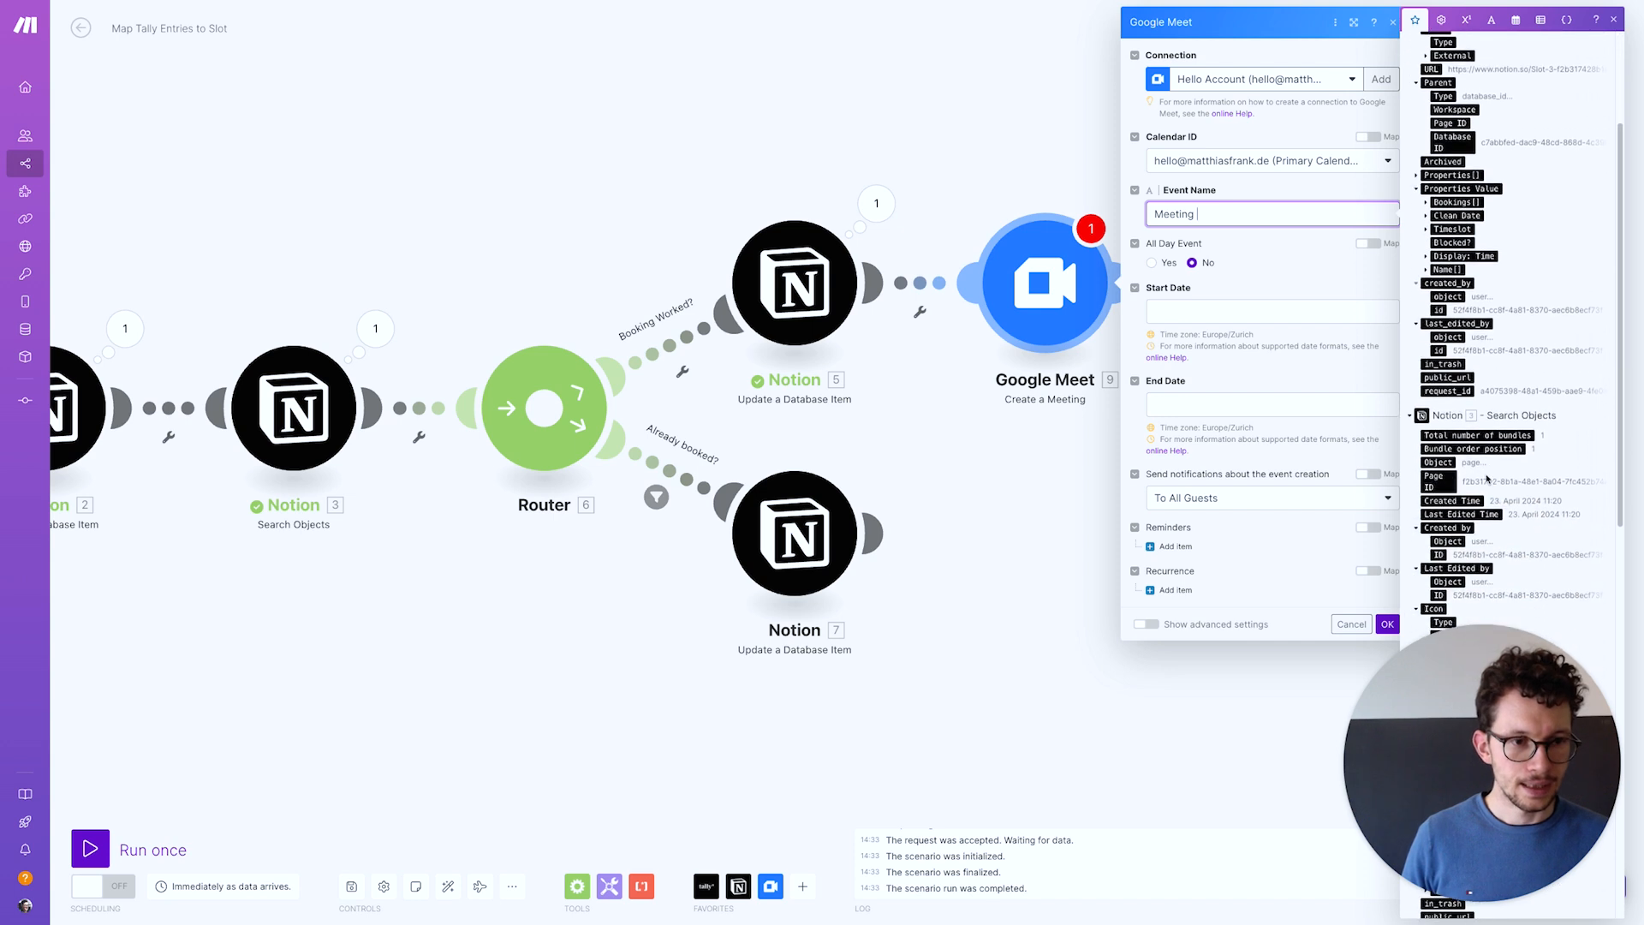
scroll(1488, 473, down, 3)
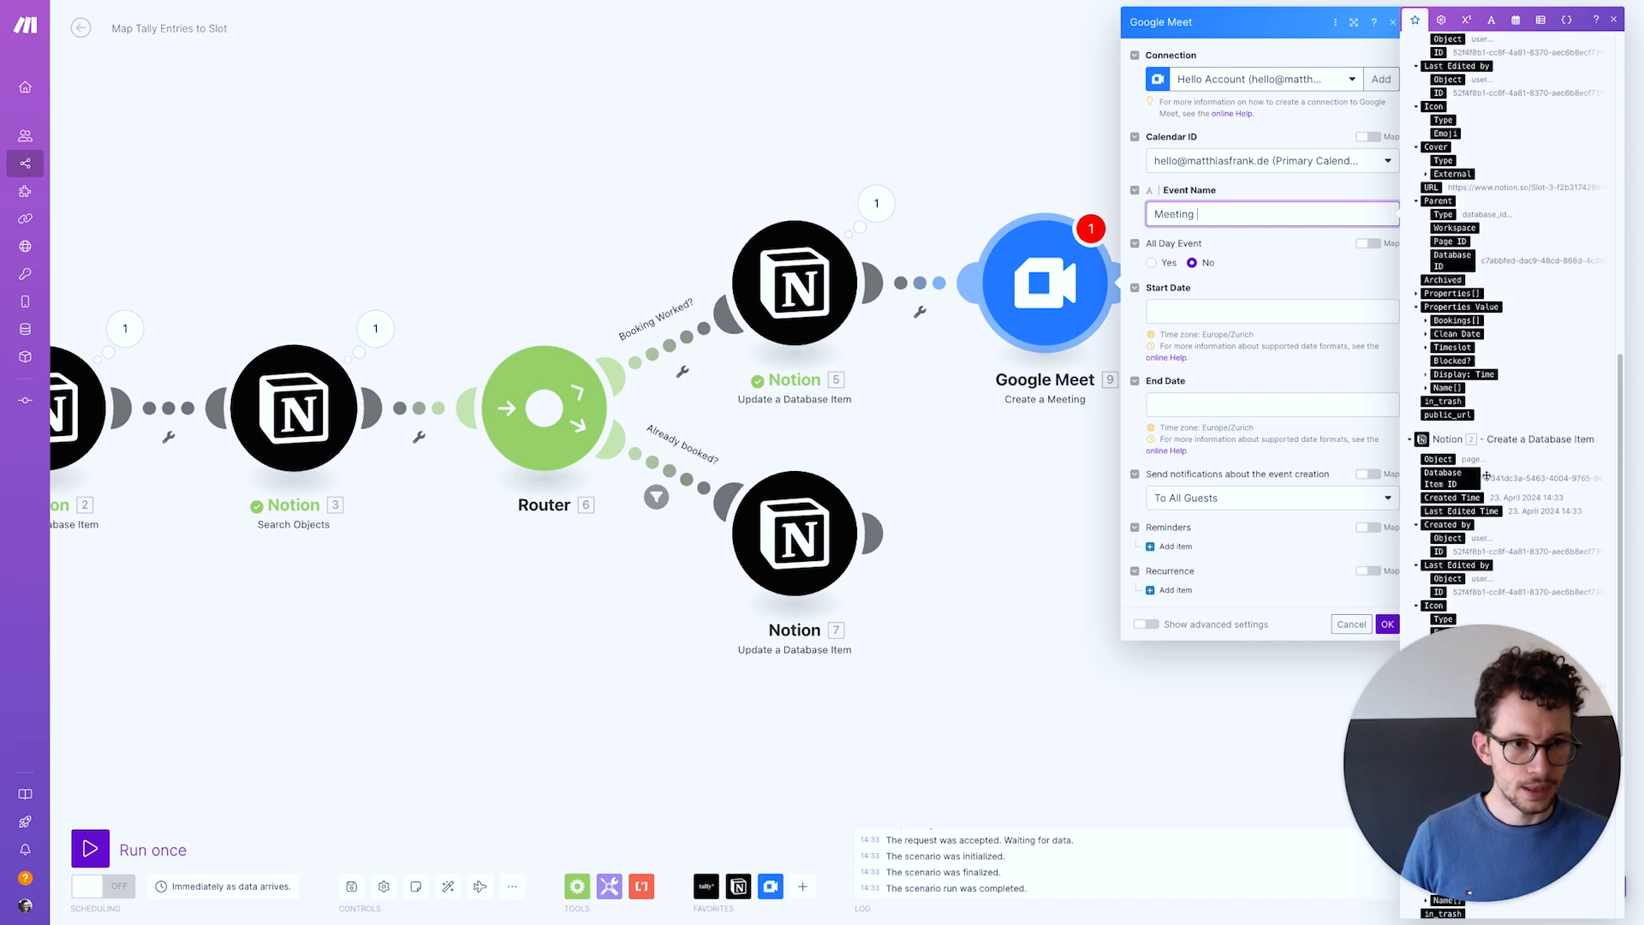
scroll(1487, 474, up, 1)
scroll(1487, 475, down, 4)
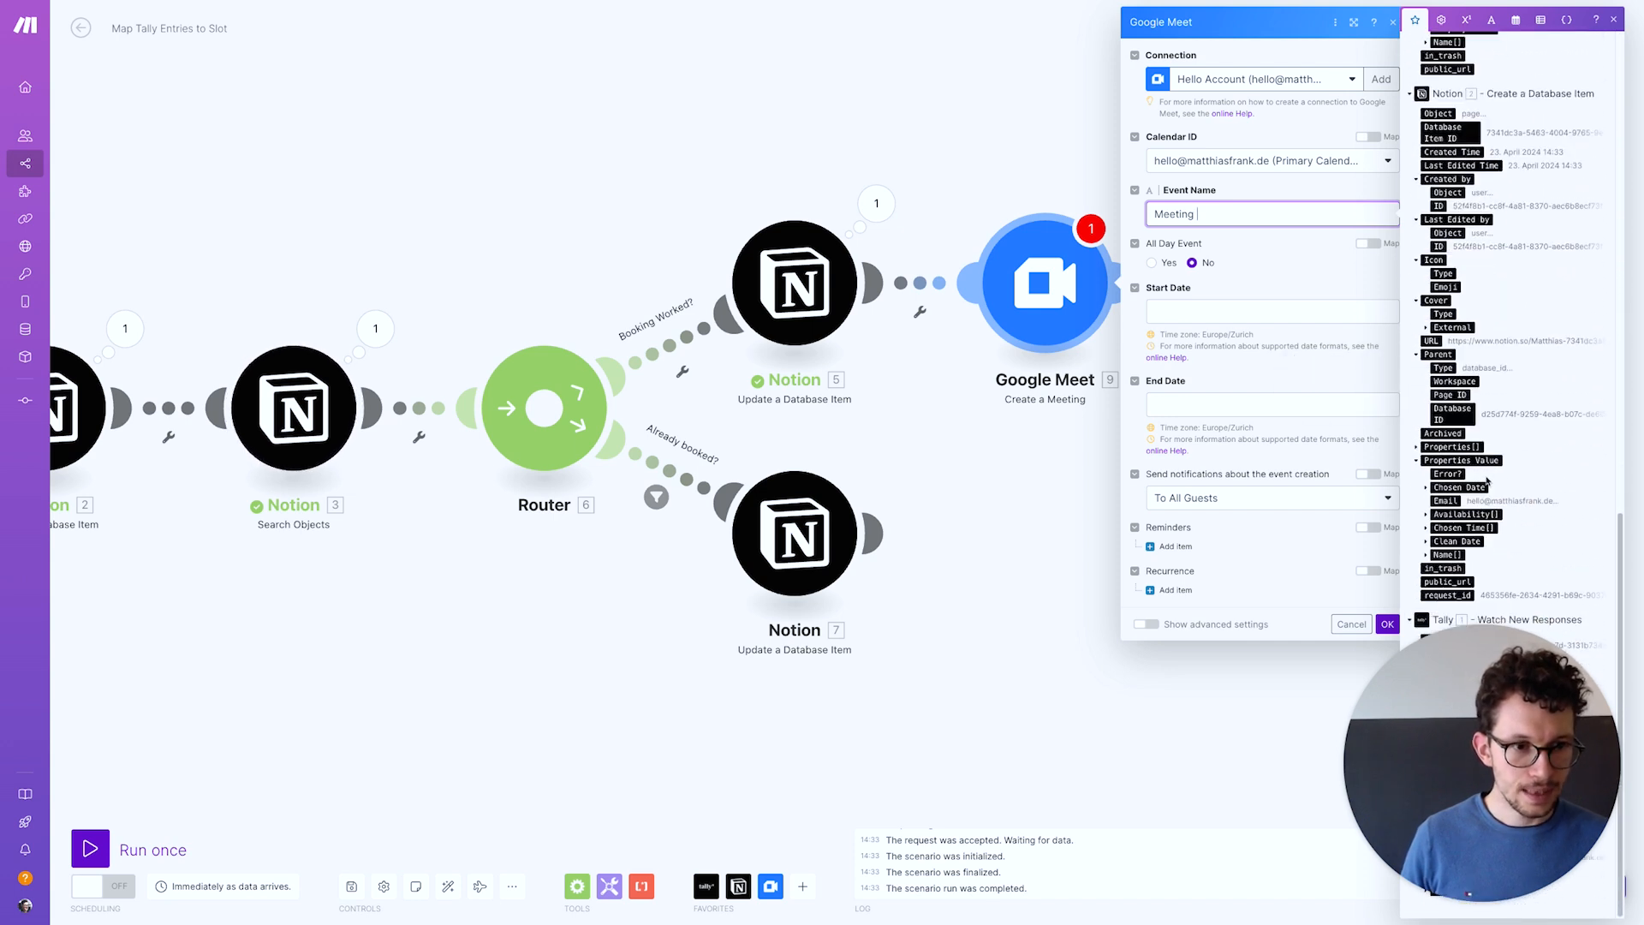
click(1446, 555)
scroll(1441, 568, down, 1)
scroll(1440, 568, down, 1)
click(1468, 563)
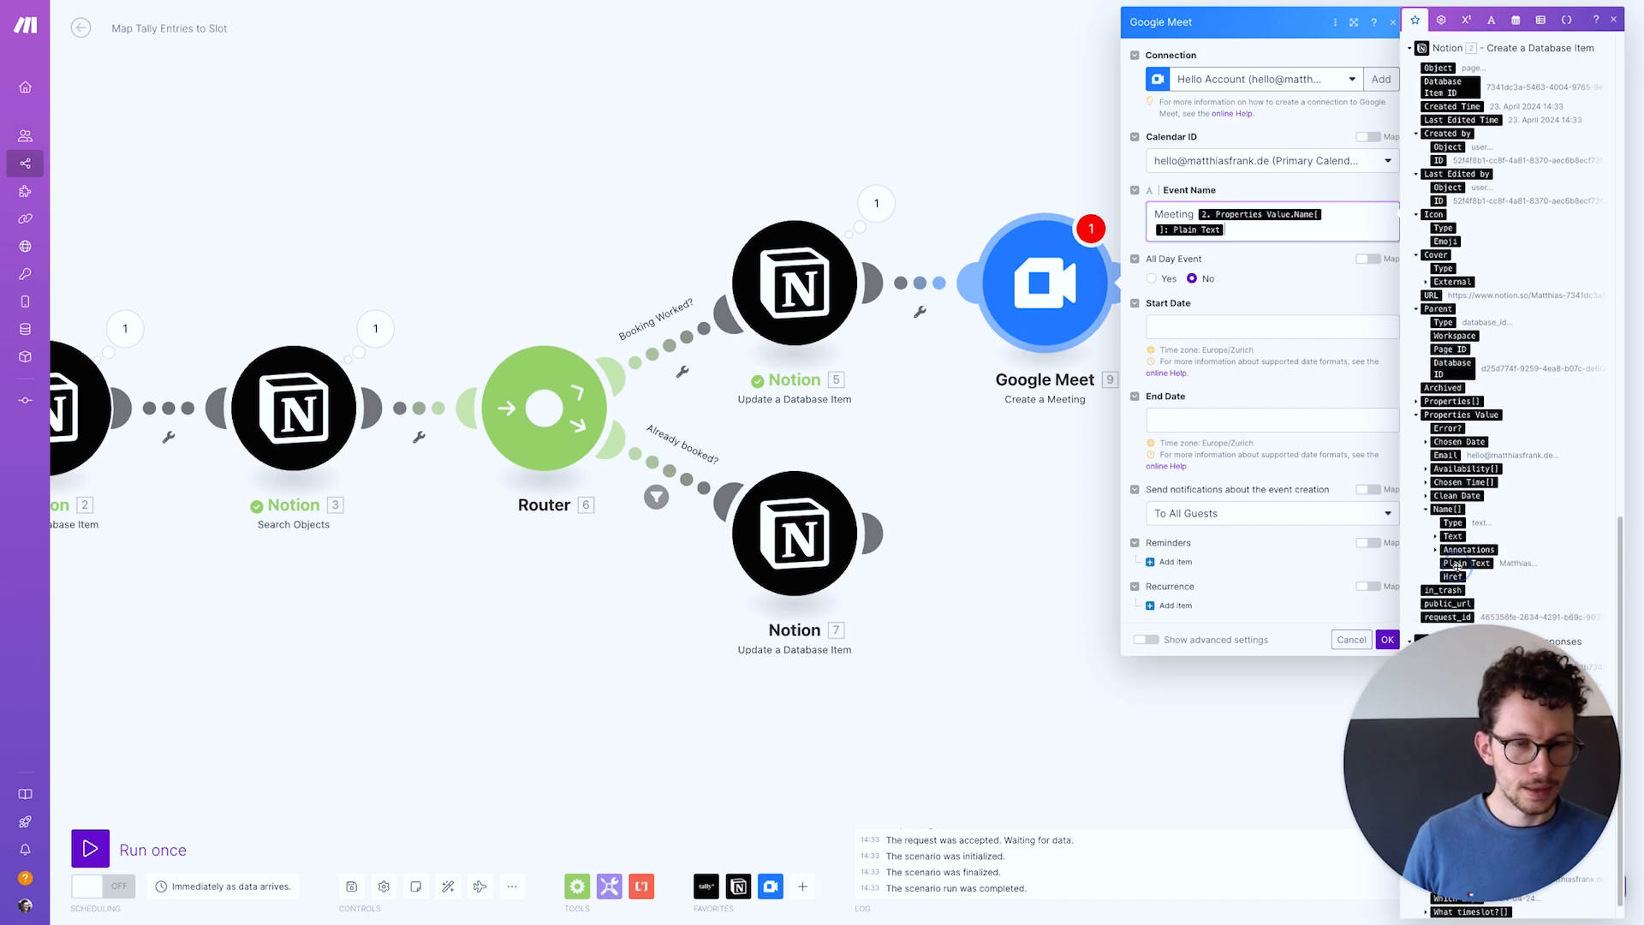
text(<)
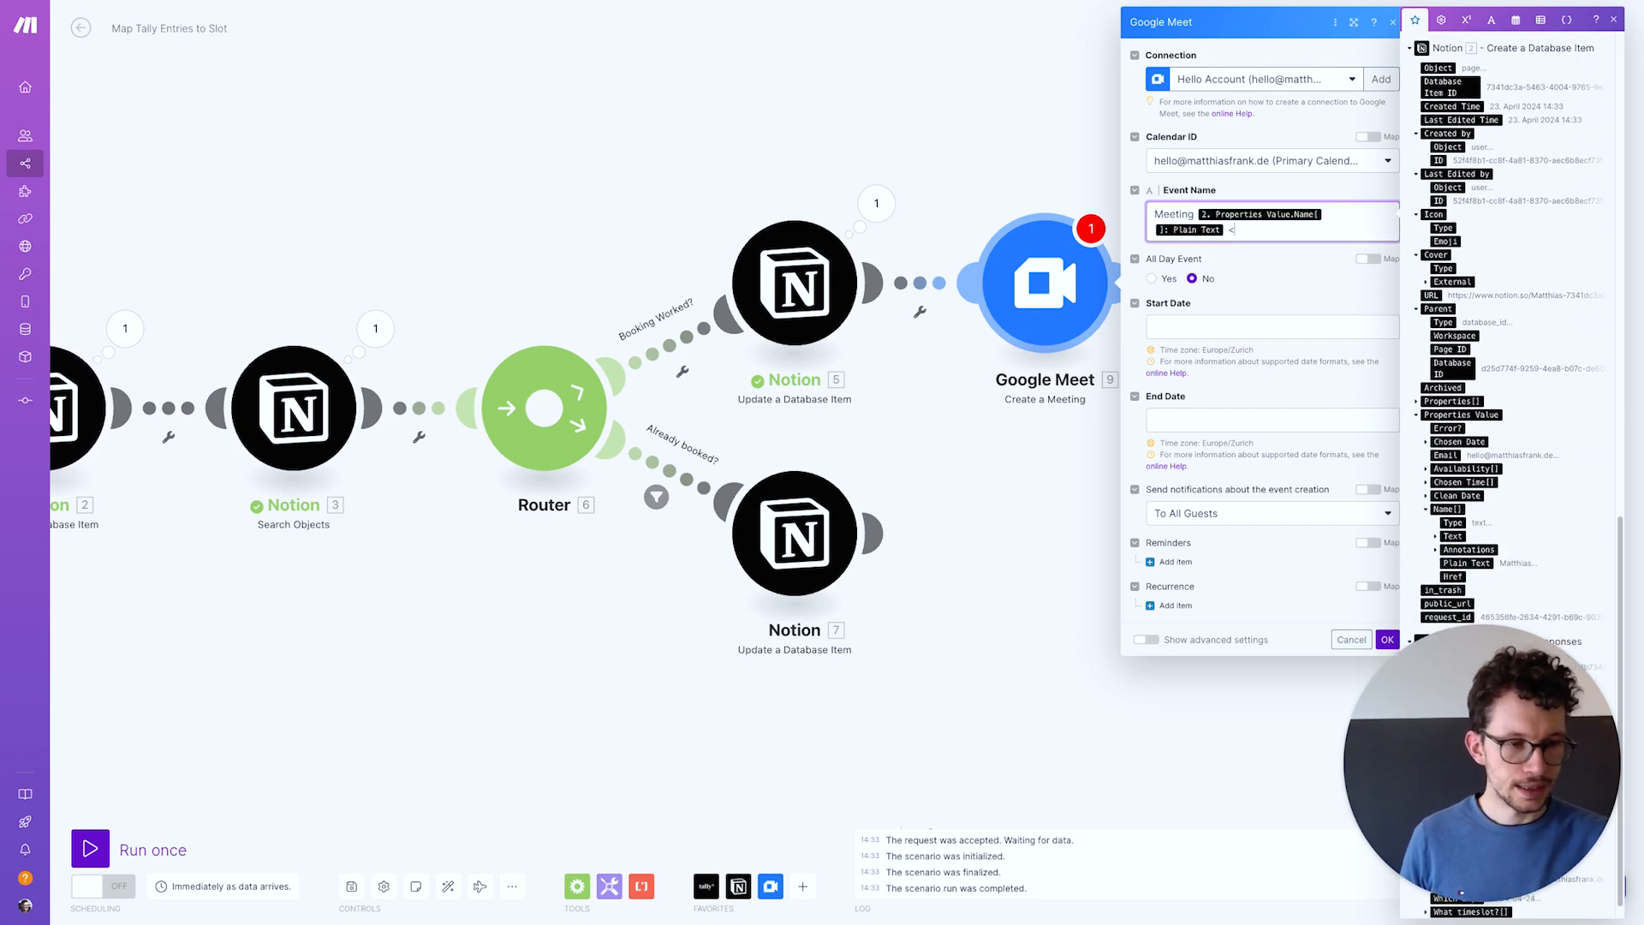
text(> Matthias)
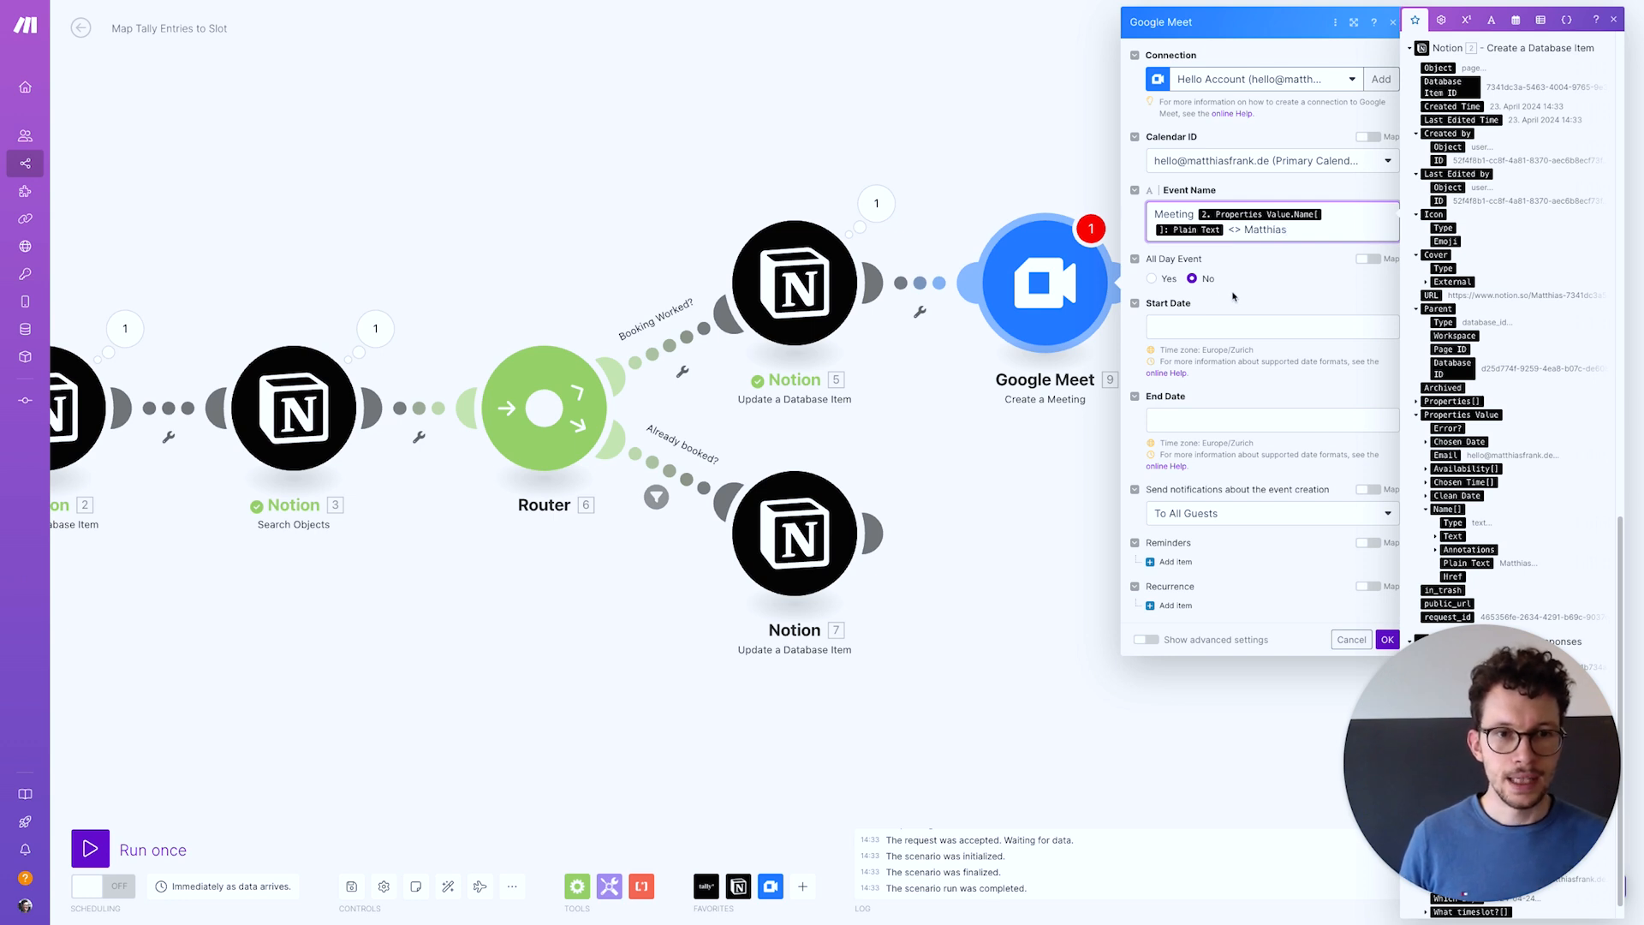
Map Timeslot Start and Timeslot End into the meeting's start and end dates
click(1194, 325)
drag(1441, 689, 74, 708)
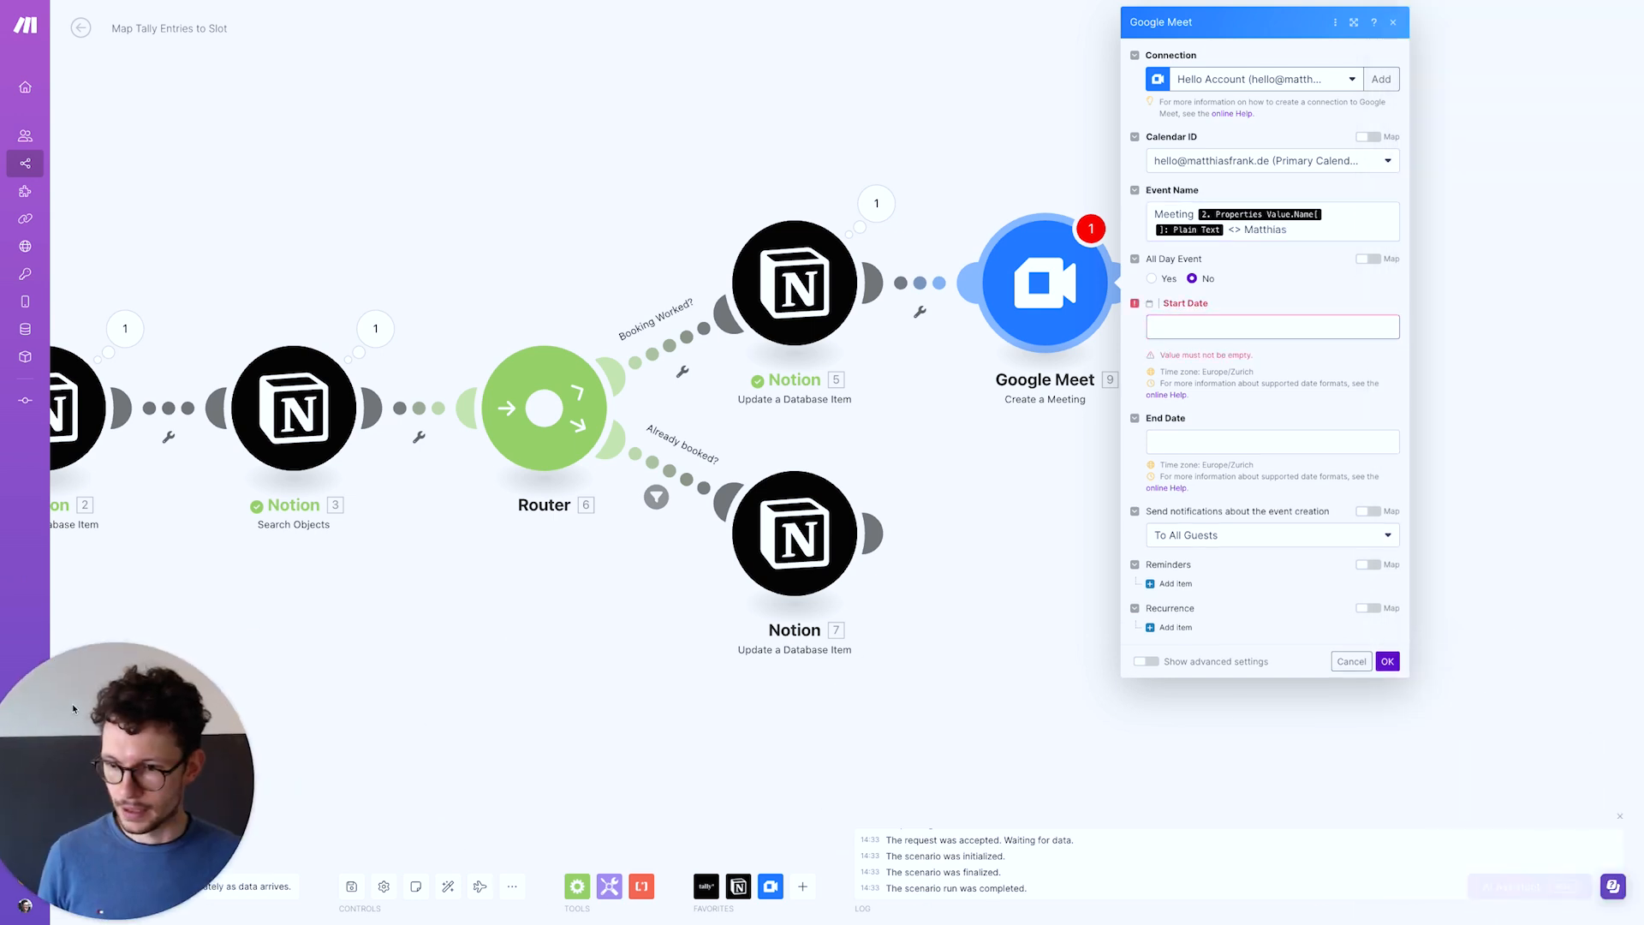
click(1199, 326)
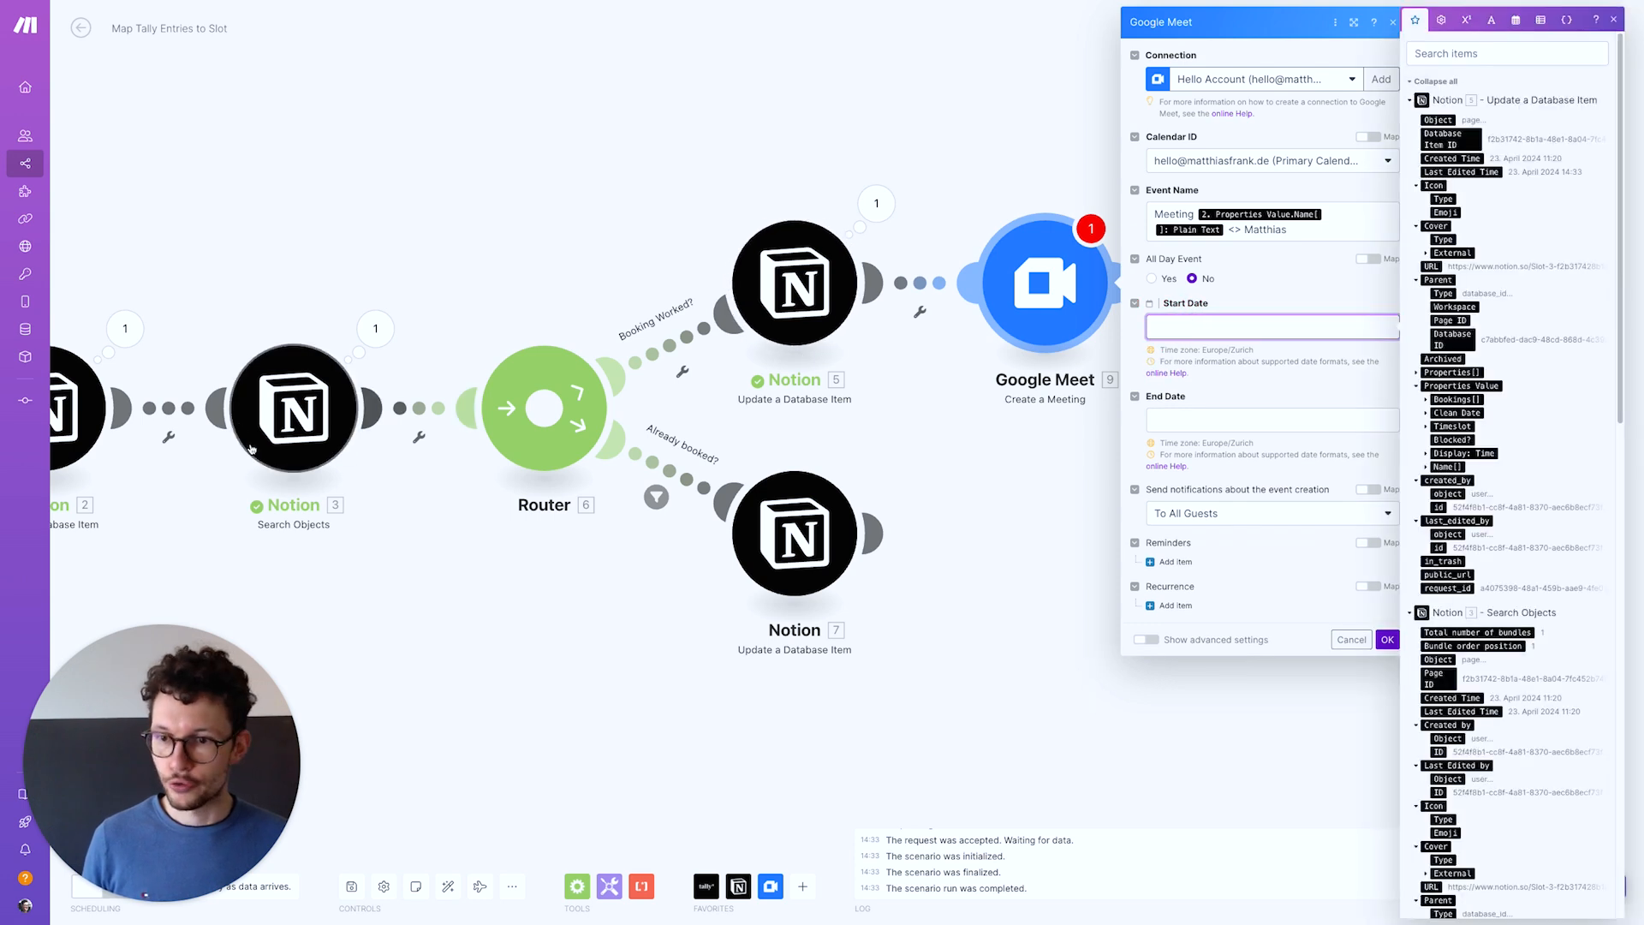
scroll(1513, 648, down, 5)
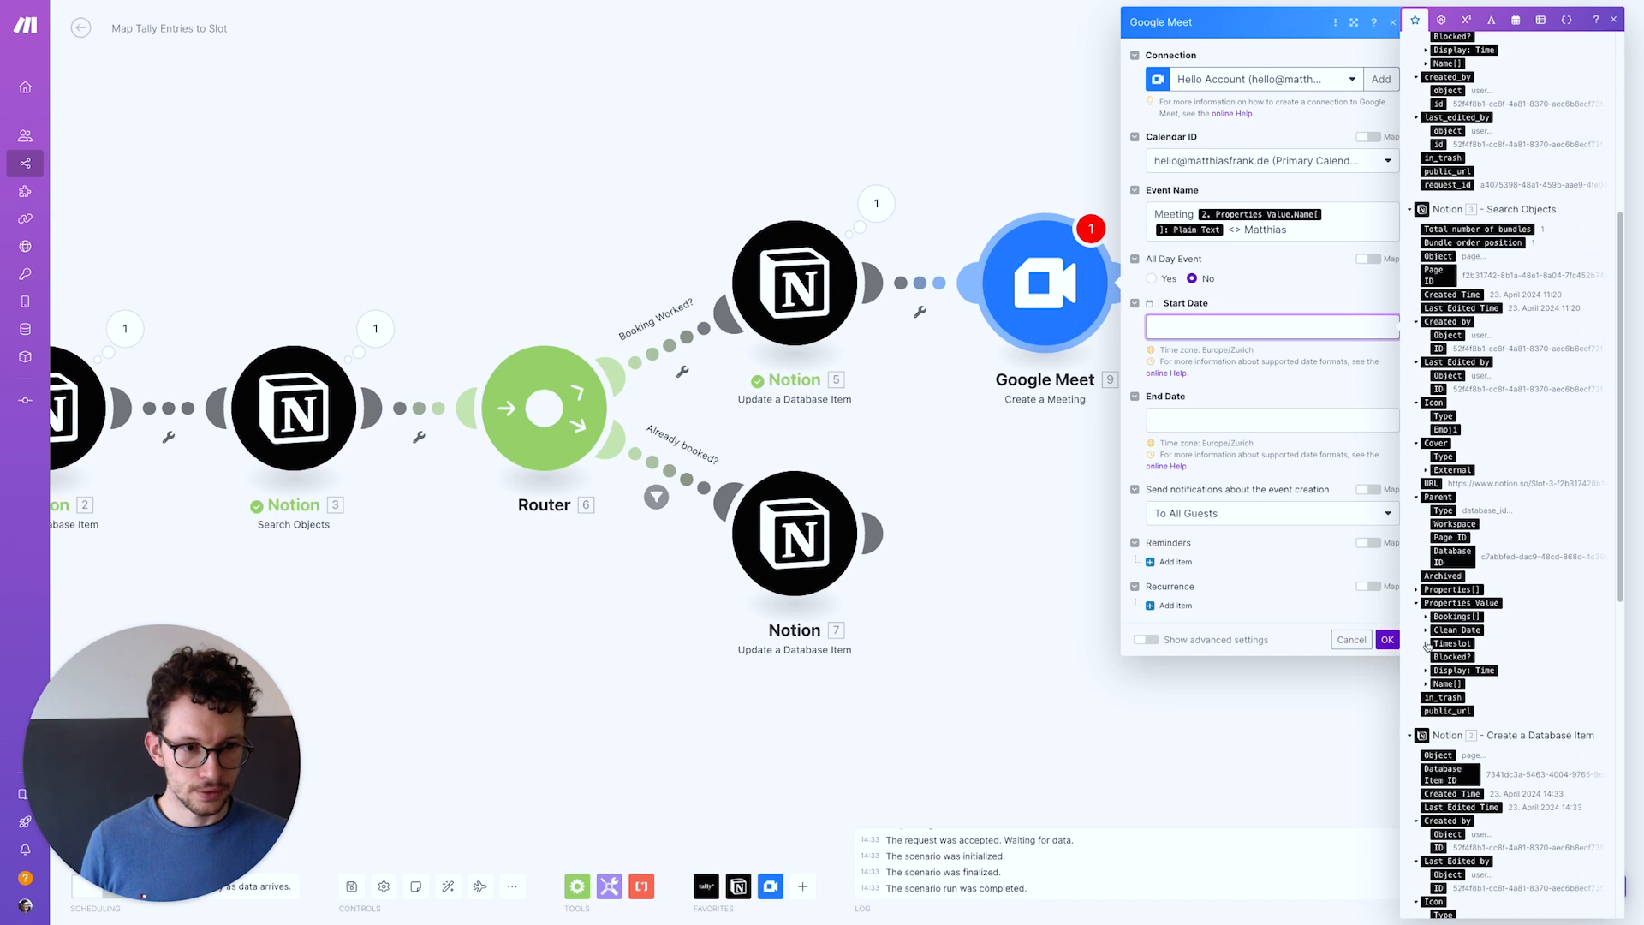
click(1427, 644)
click(1452, 656)
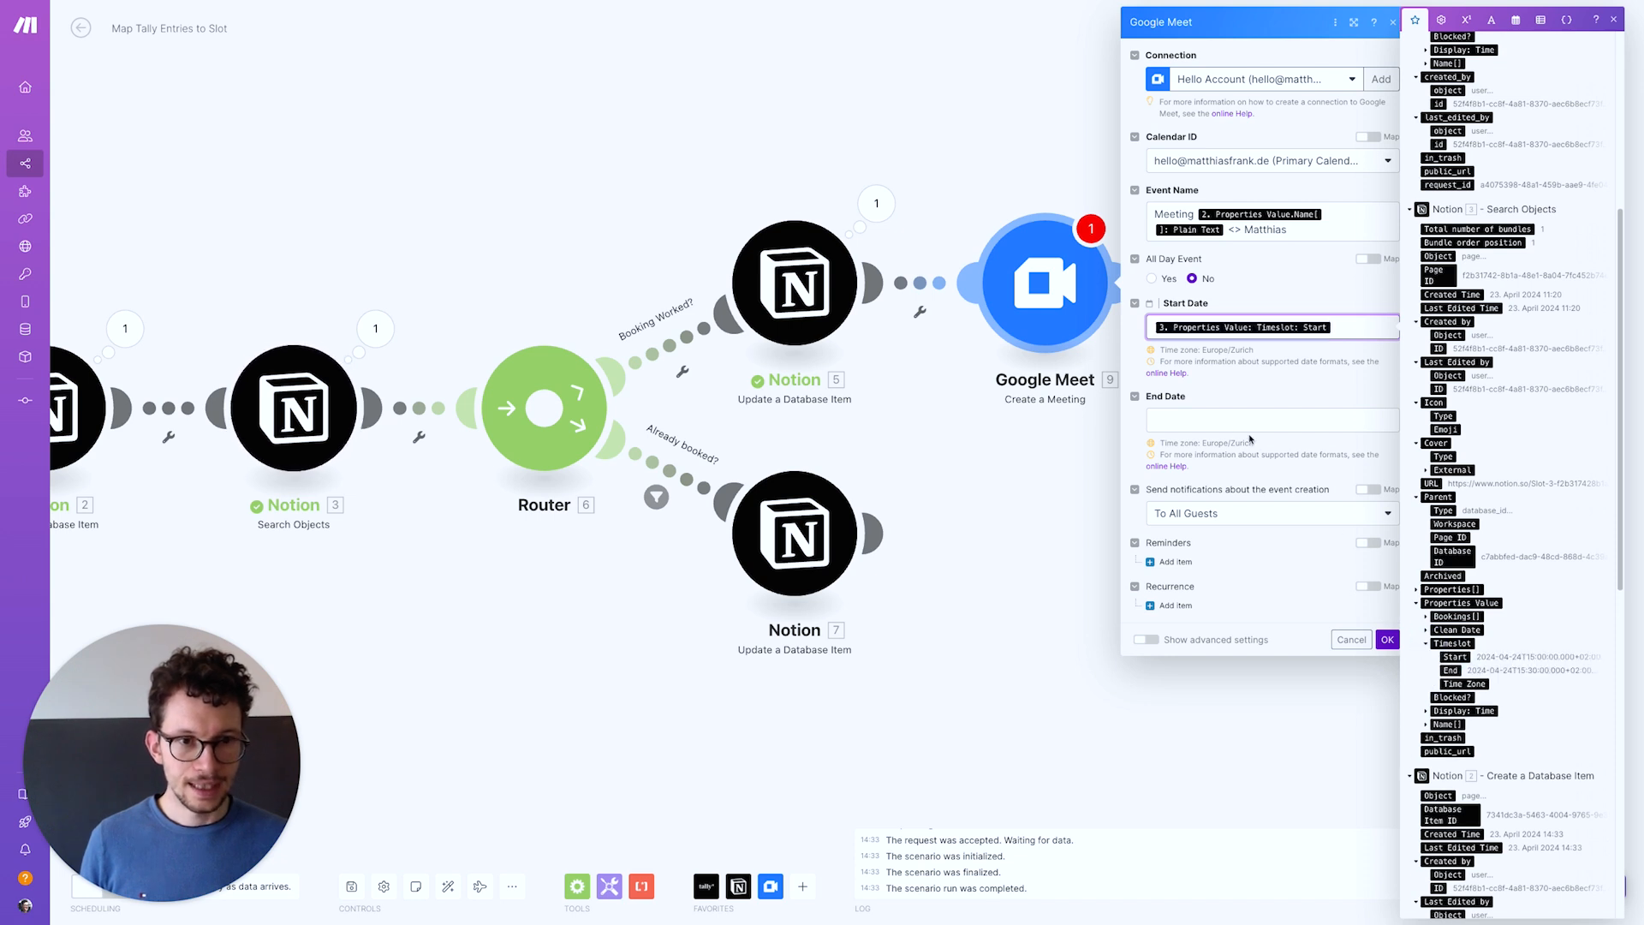
click(1271, 420)
scroll(1448, 713, down, 3)
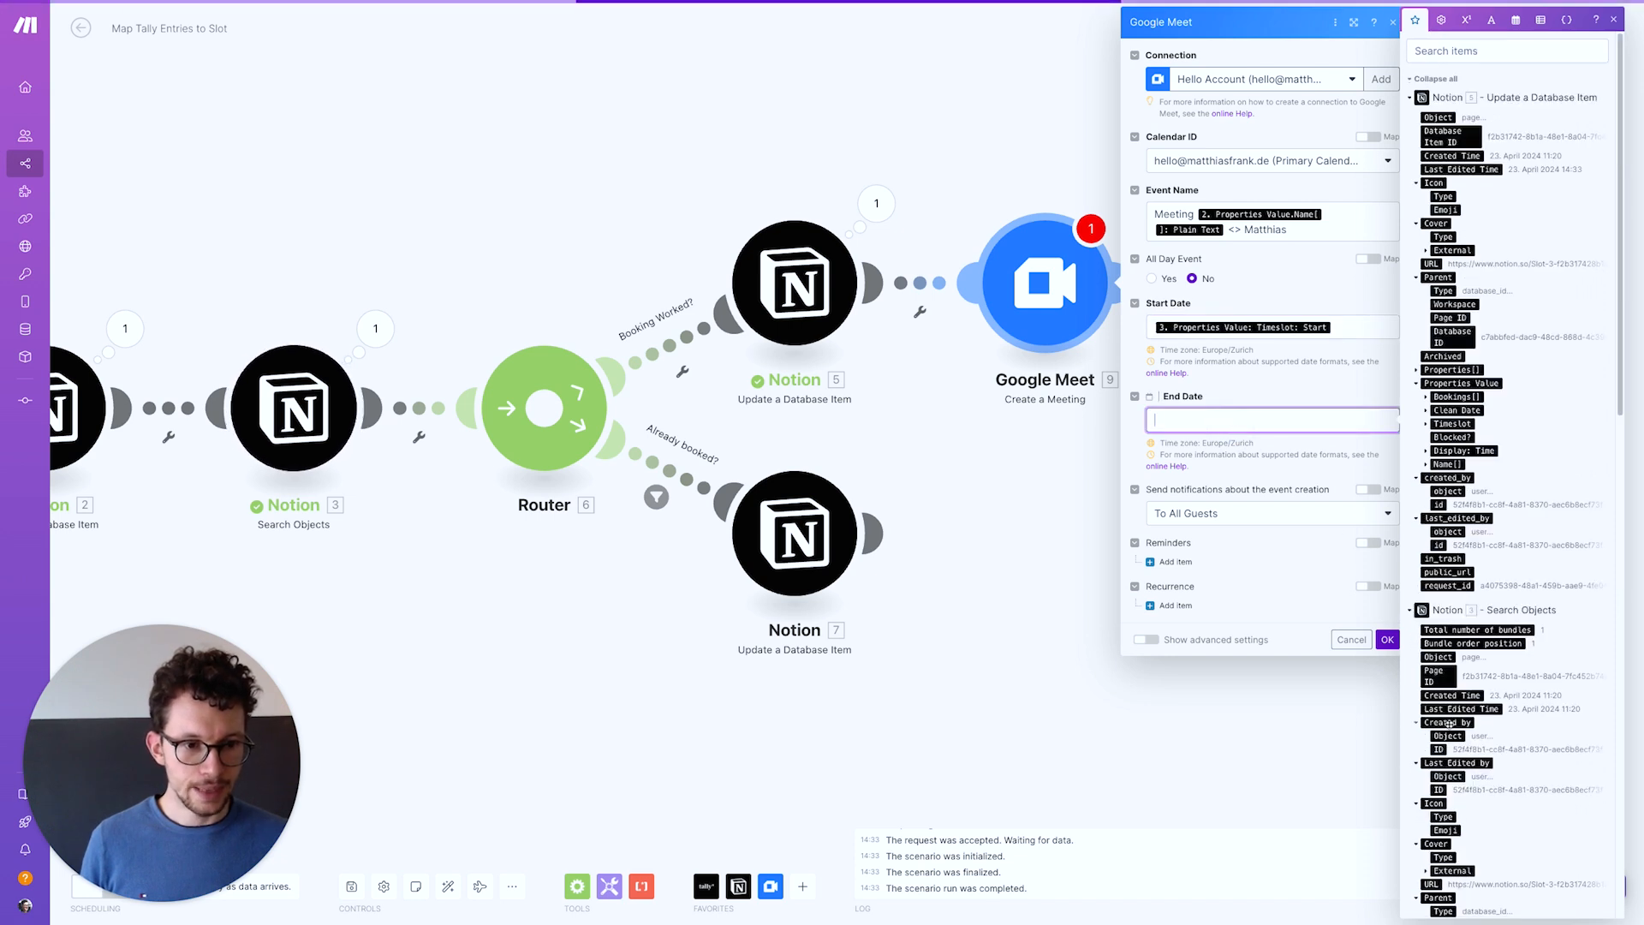
scroll(1449, 713, down, 3)
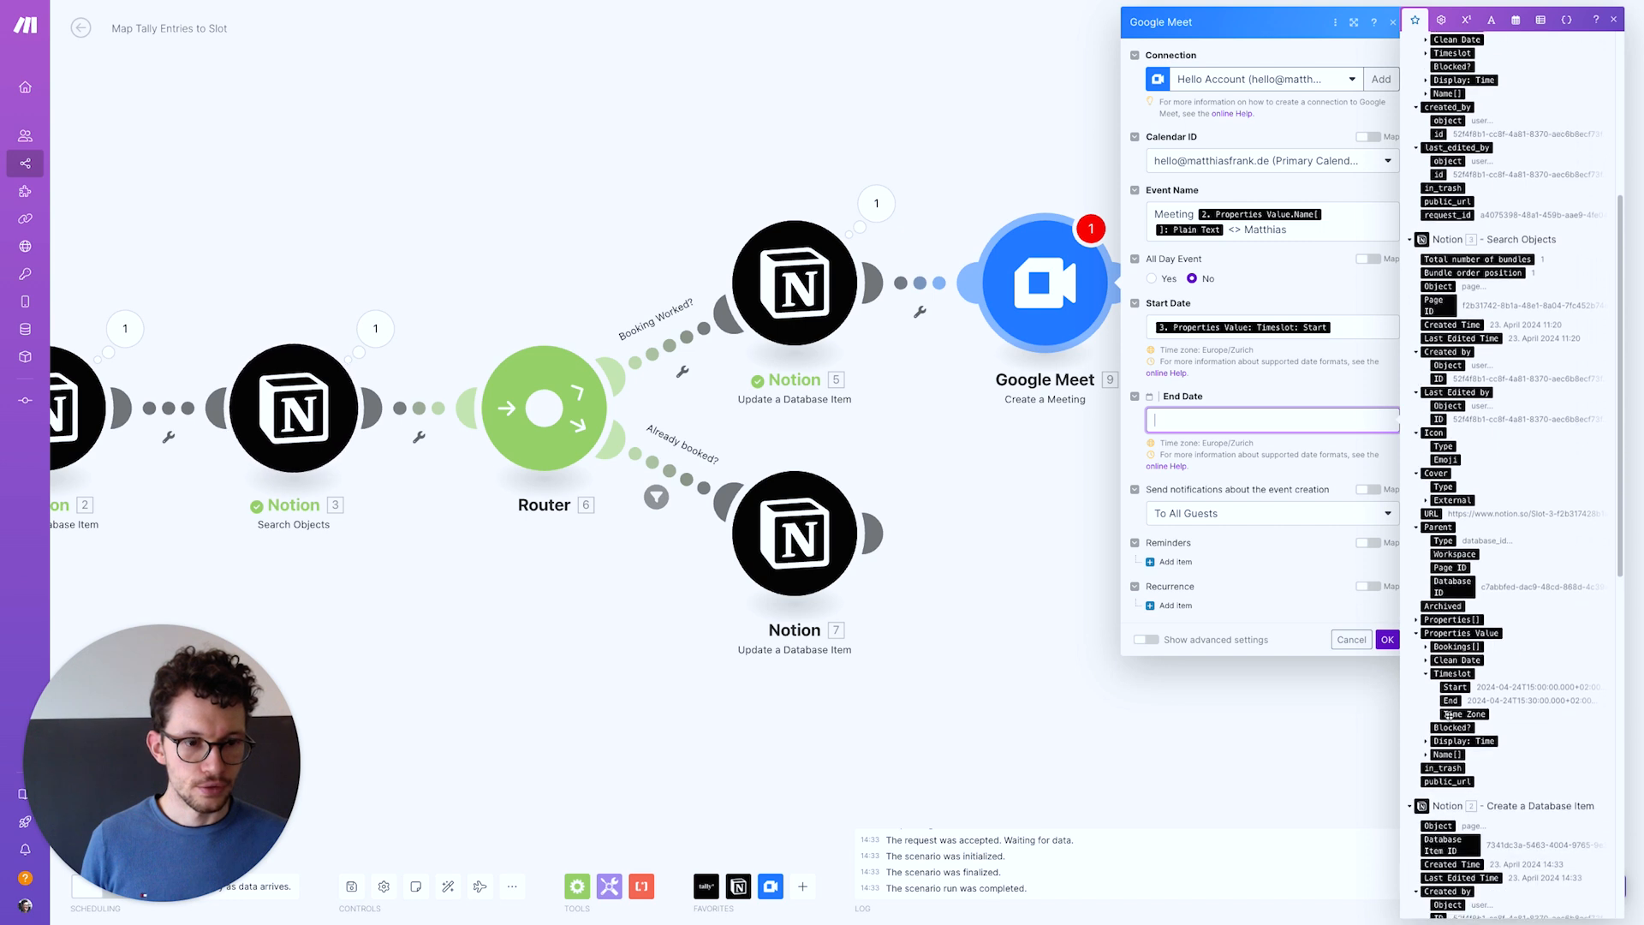
click(1450, 656)
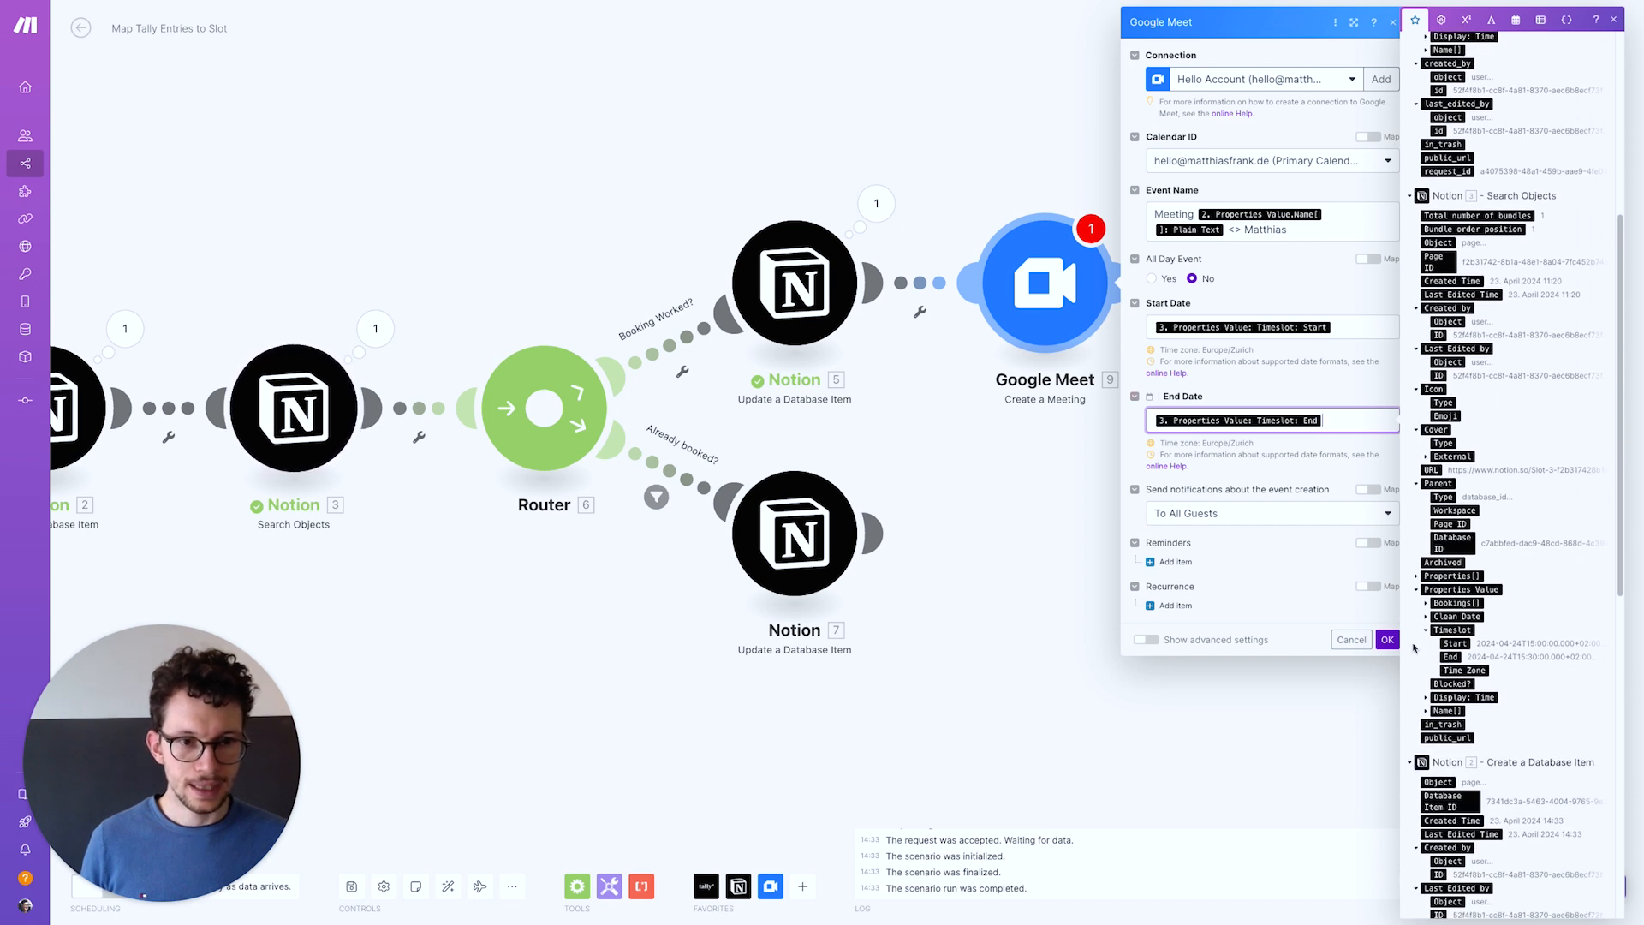
click(1225, 477)
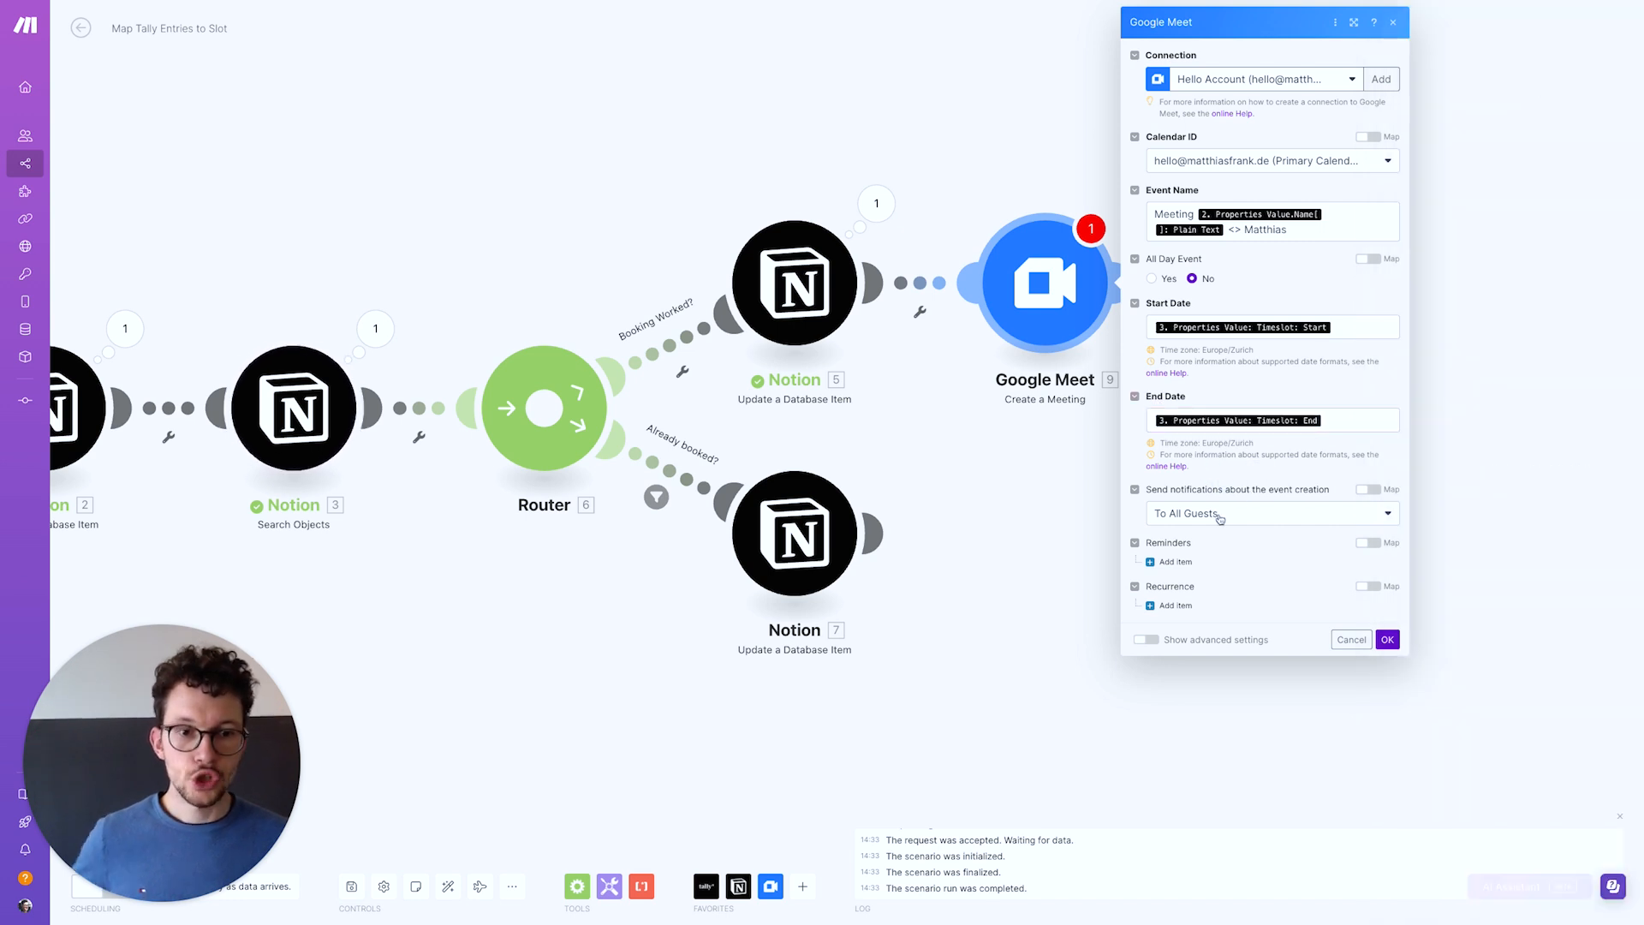
Set guest notifications to None and save the Google Meet module
click(1267, 514)
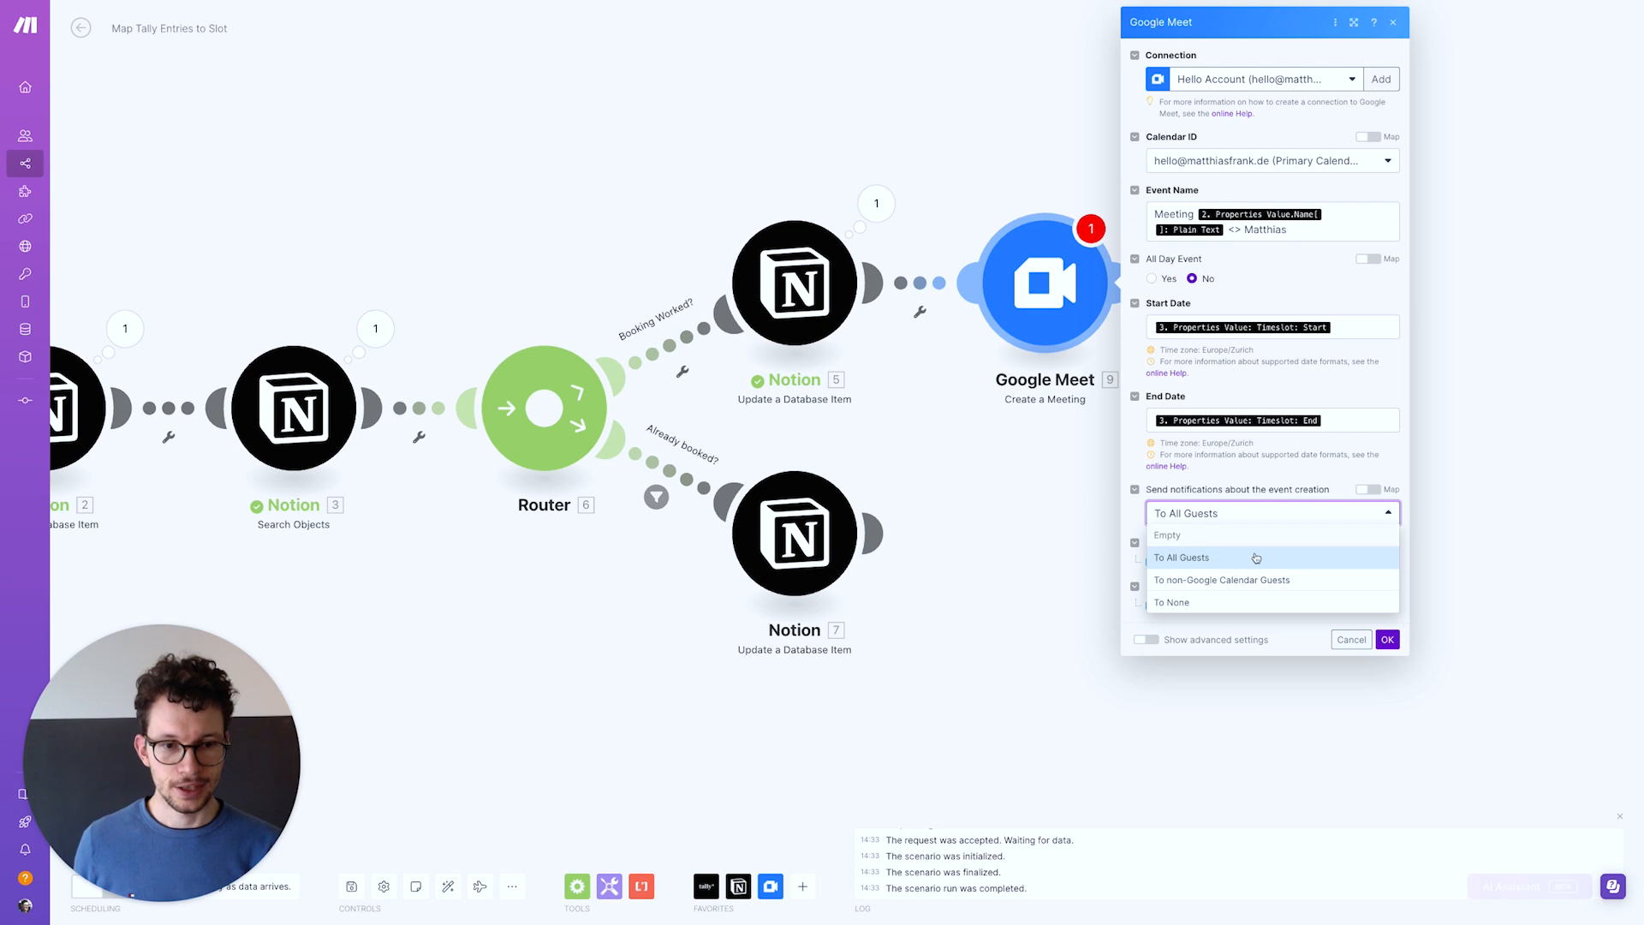
click(1229, 603)
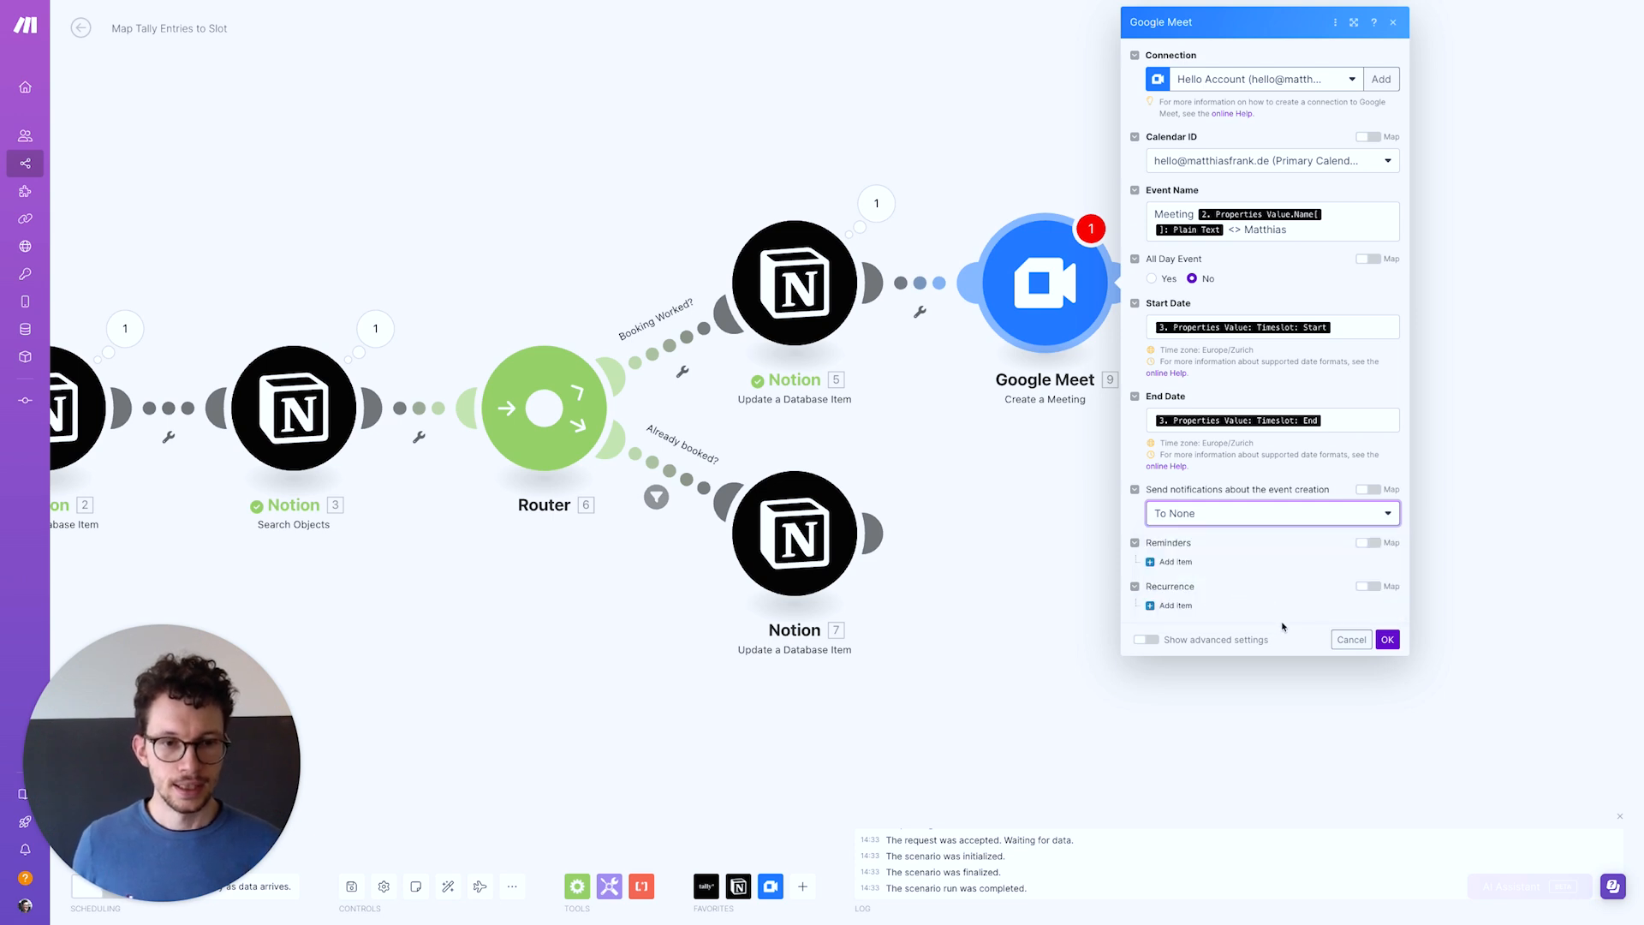
click(1390, 640)
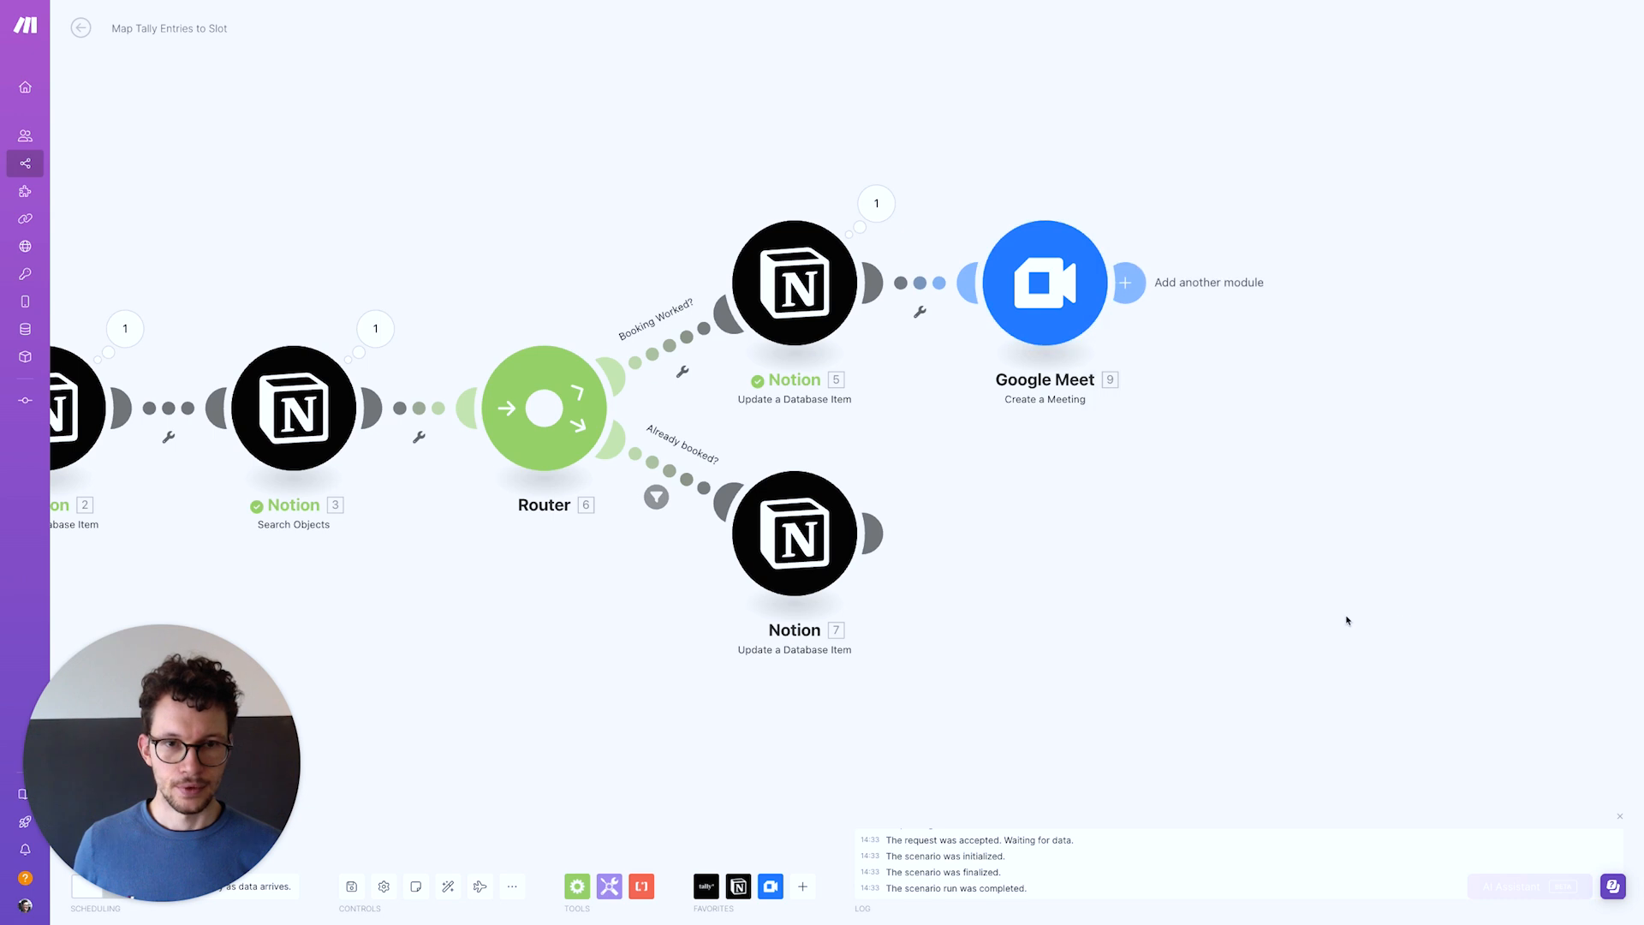
Add an Email 'Send an Email' module after Google Meet
click(1127, 285)
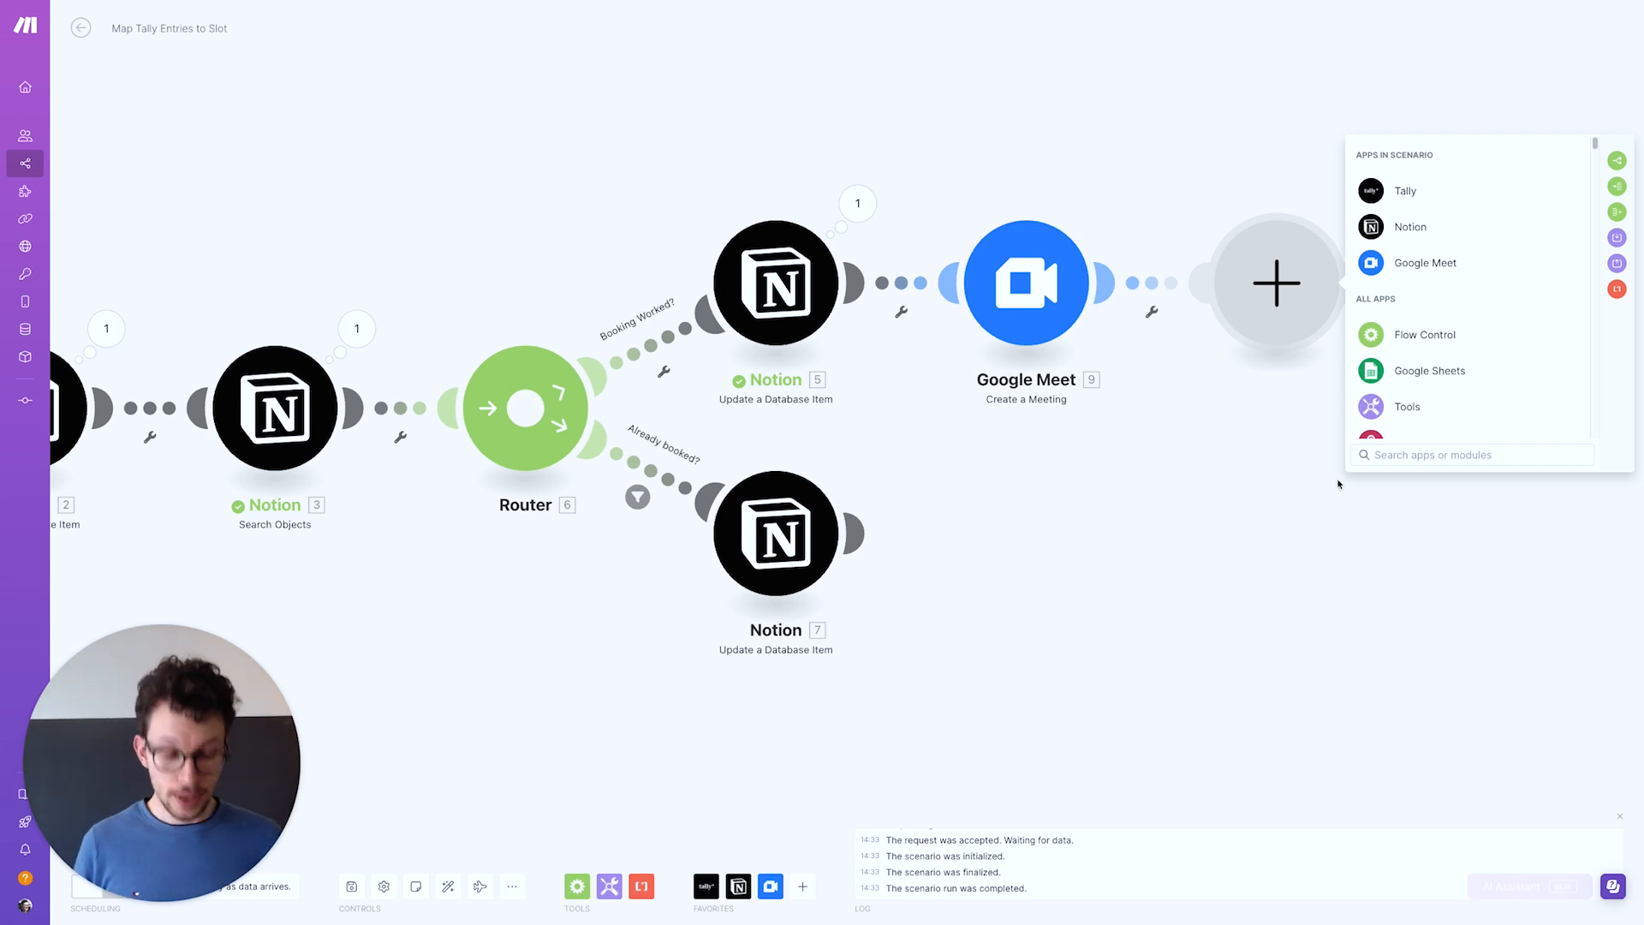
text(google)
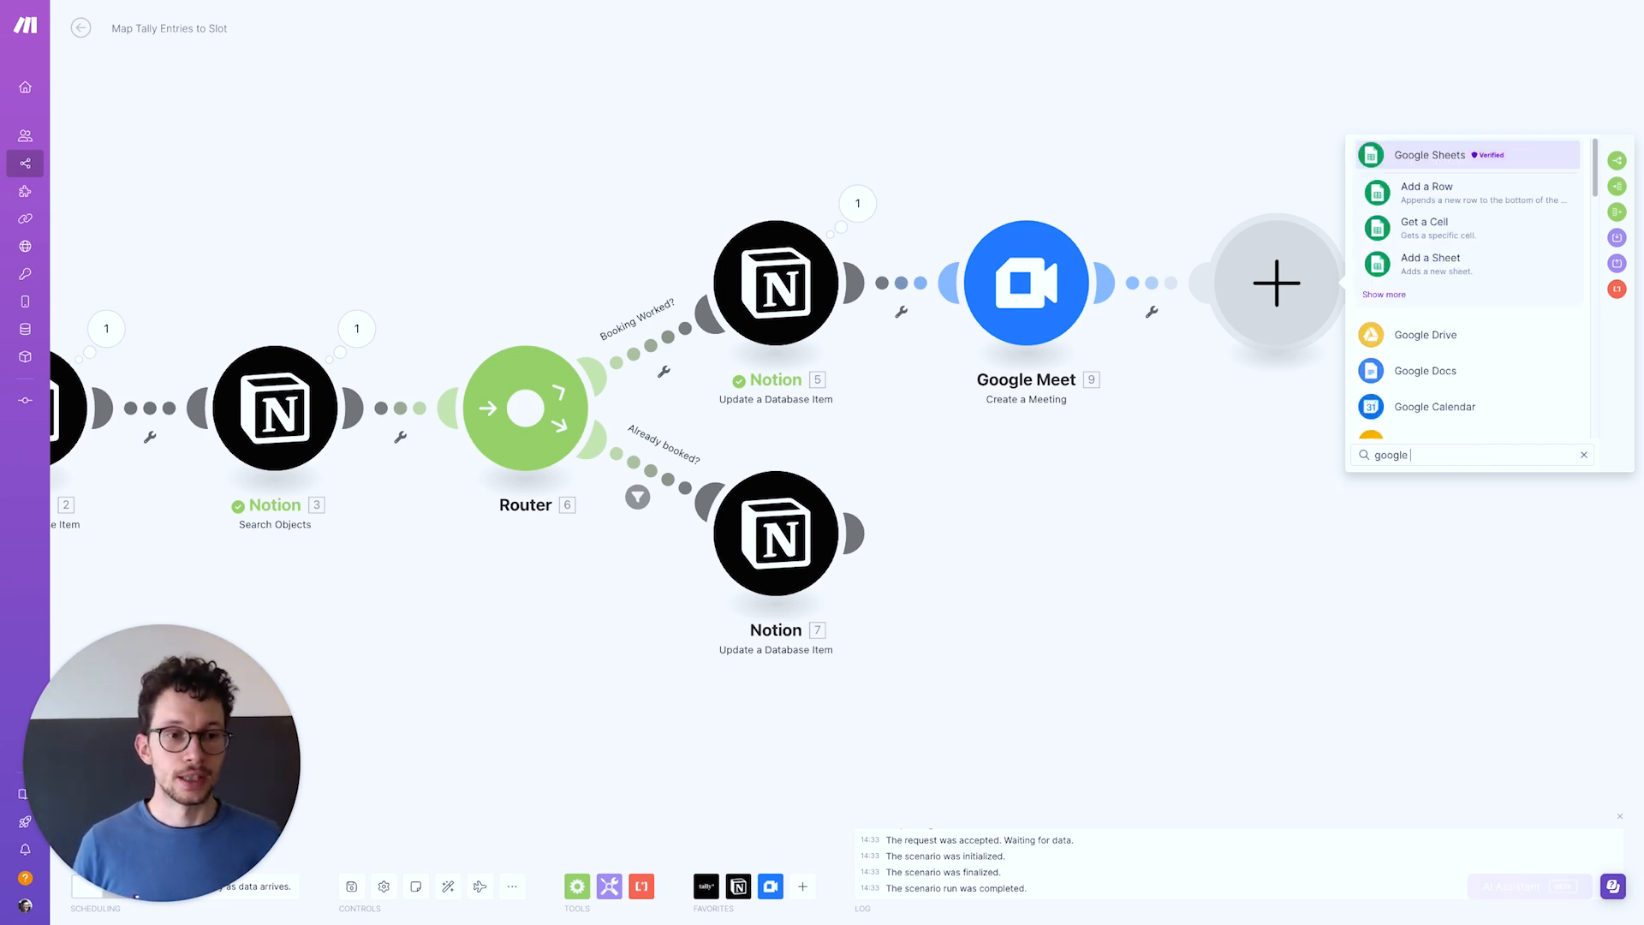
key(super+a)
text(gmail)
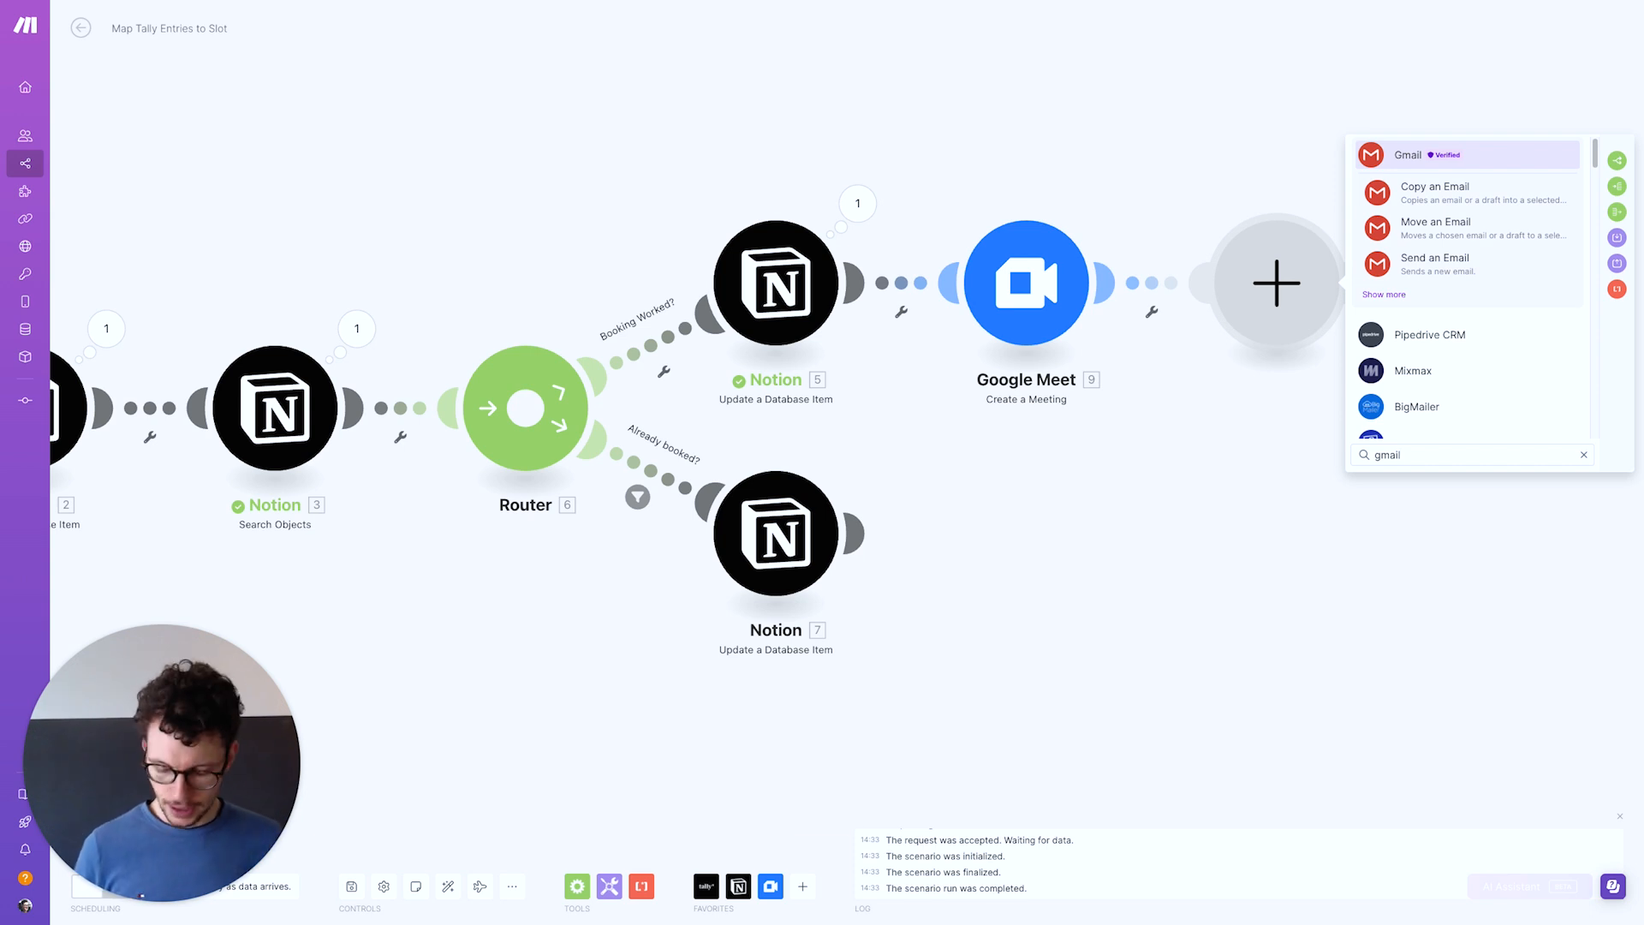
key(super+a)
text(mail)
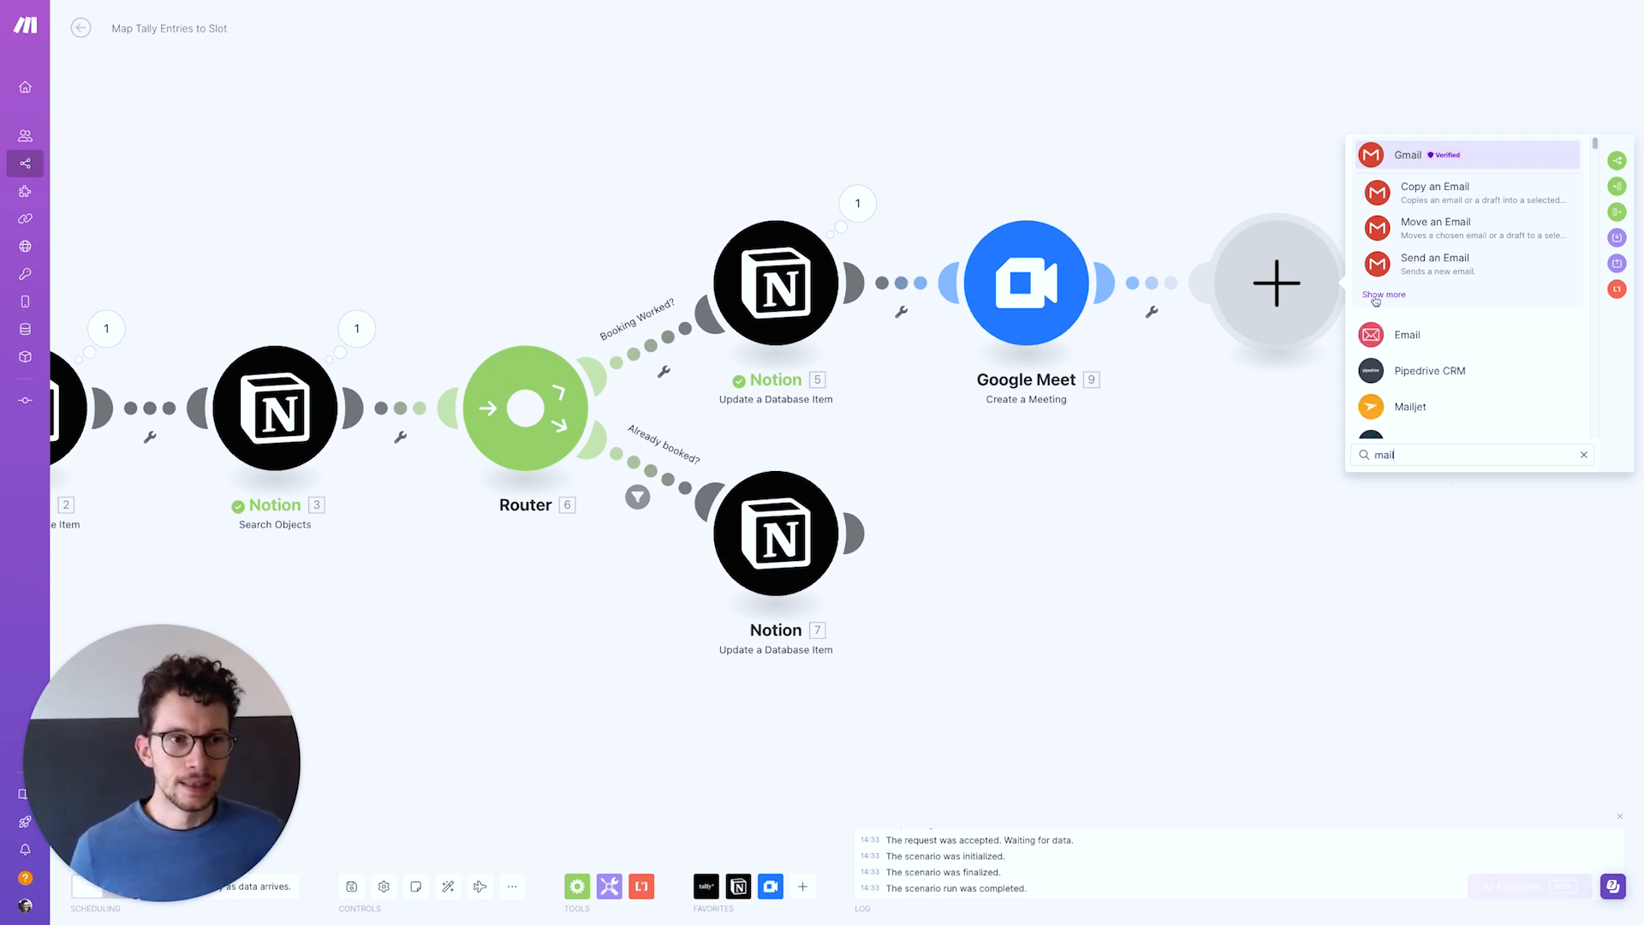
click(1397, 345)
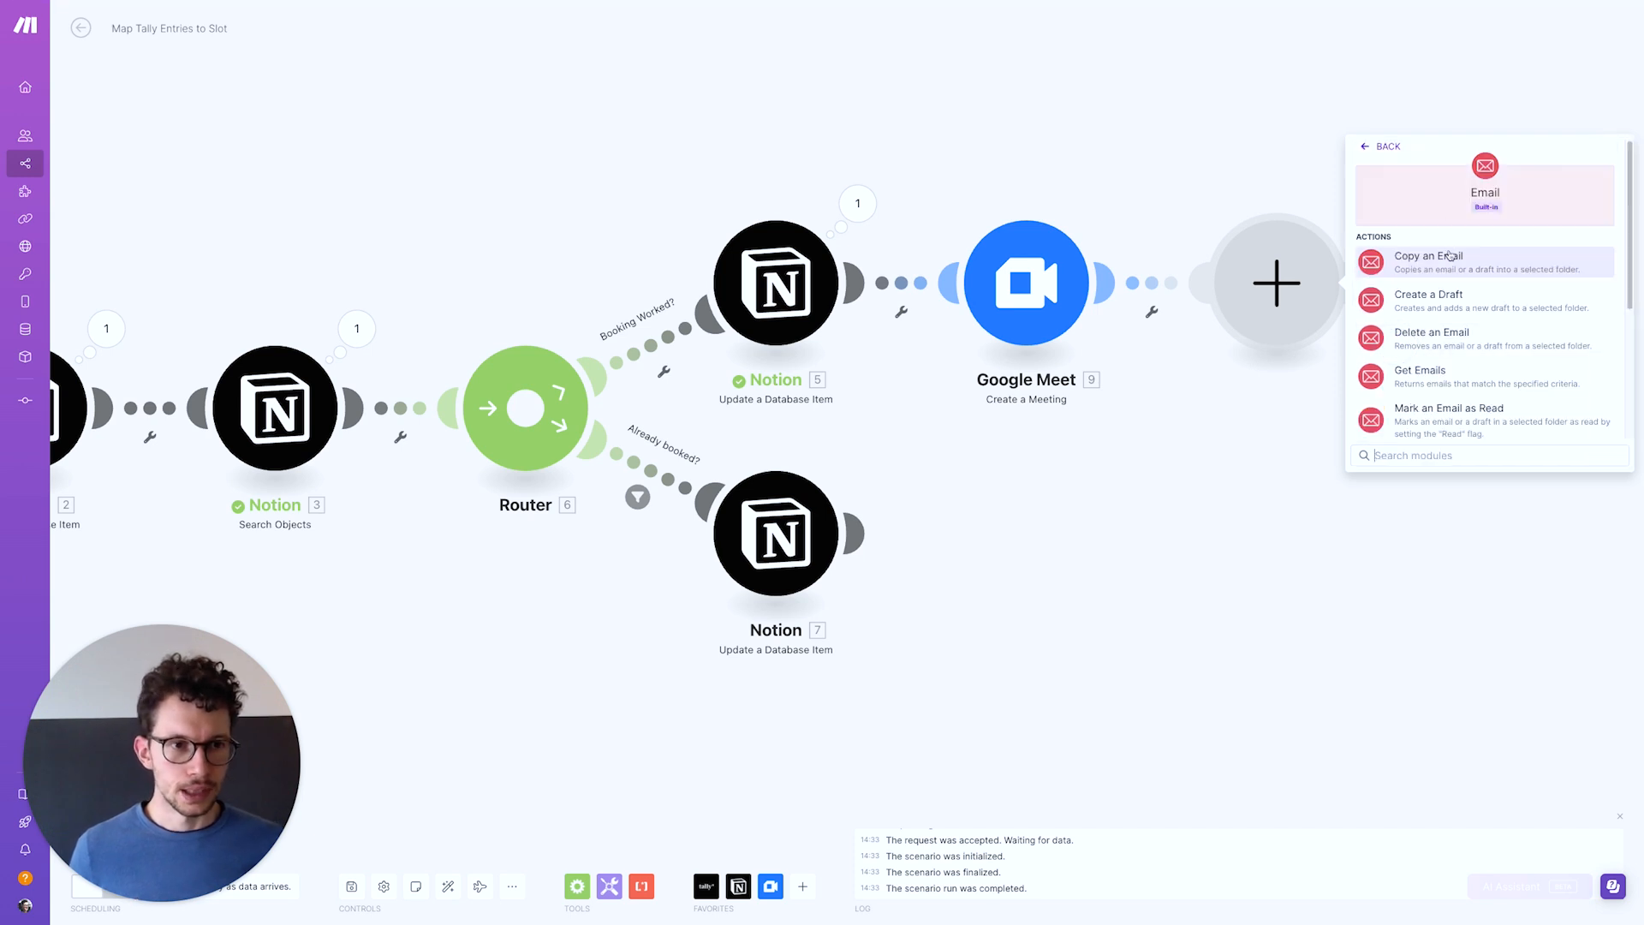
scroll(1409, 347, down, 3)
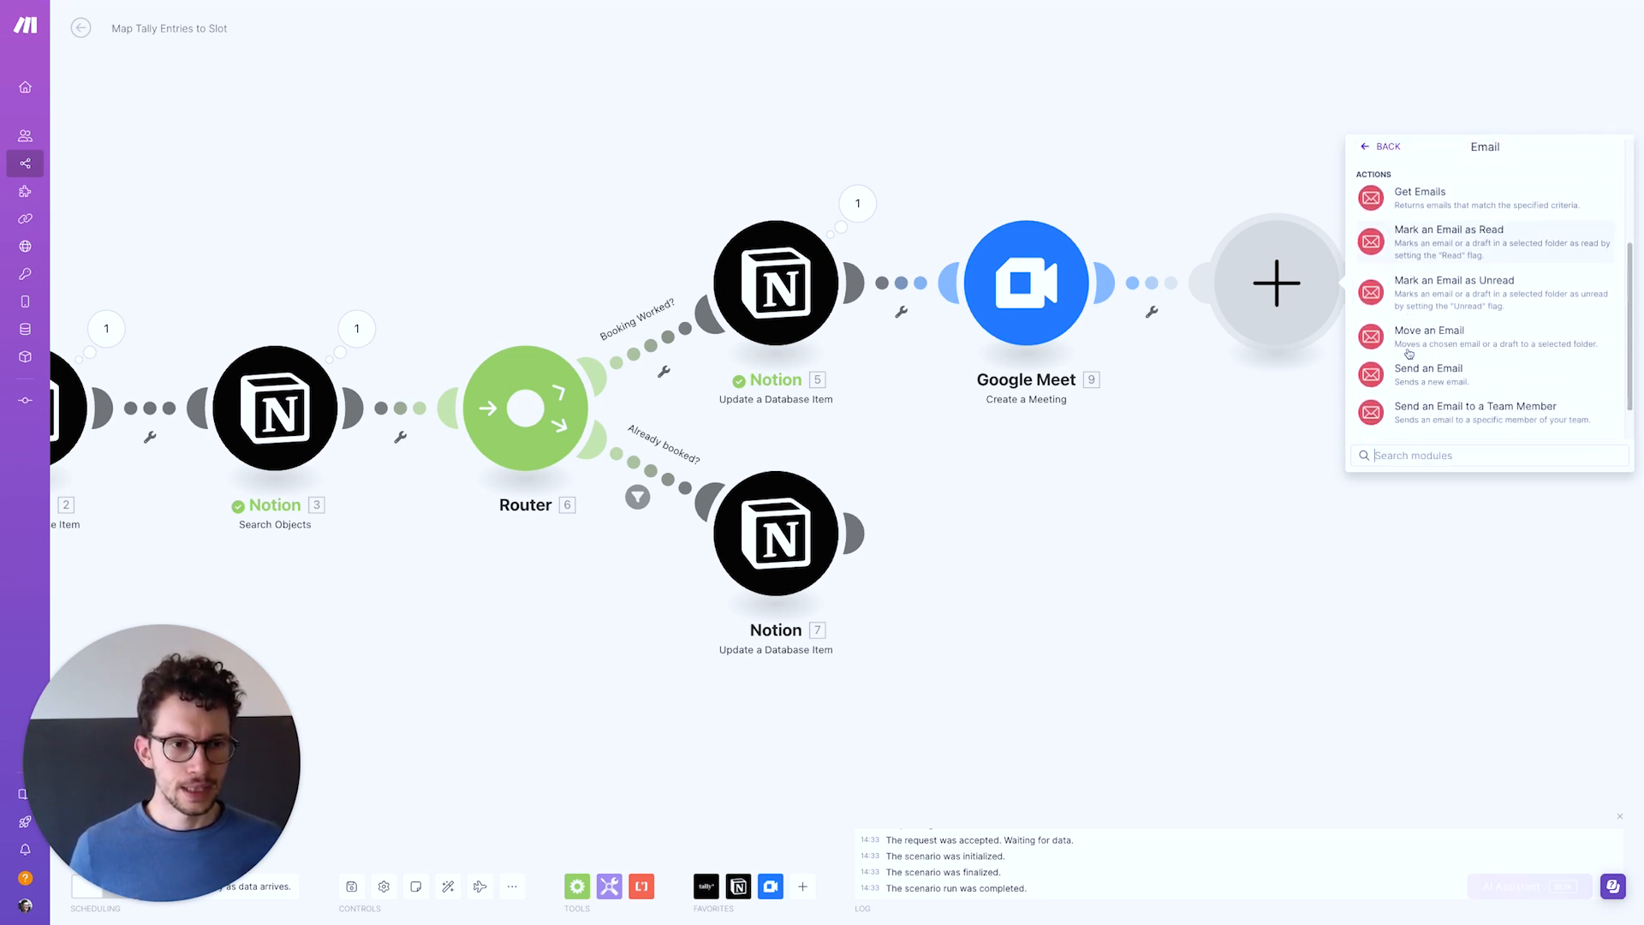
click(1409, 342)
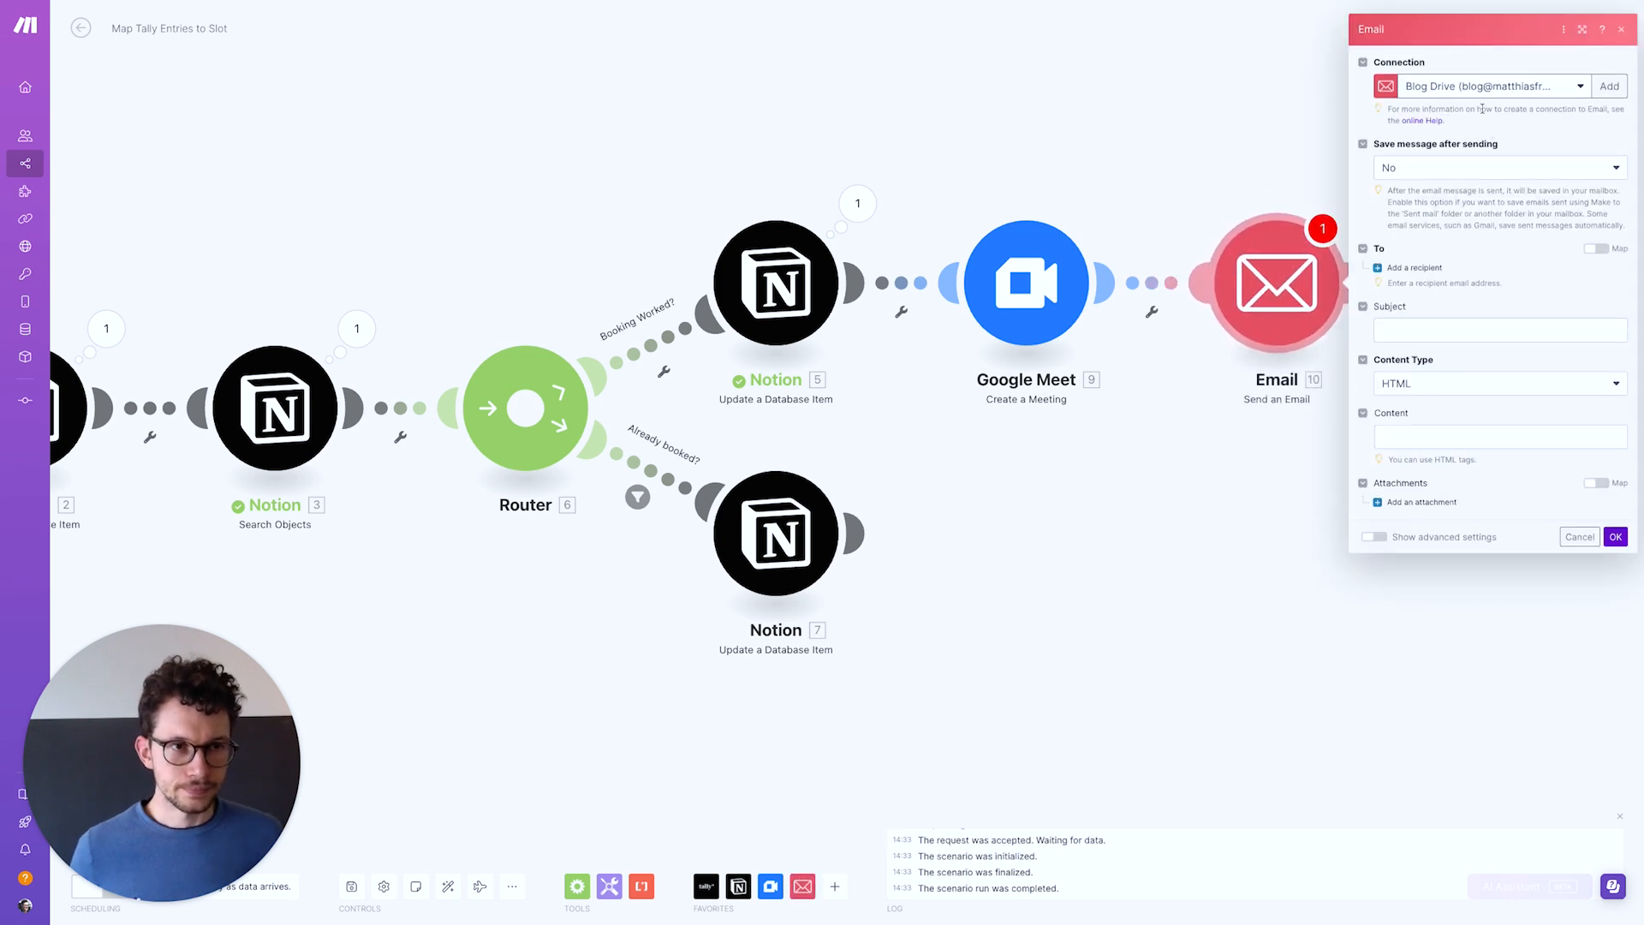
Choose the main blog SMTP account as the email connection
click(1475, 89)
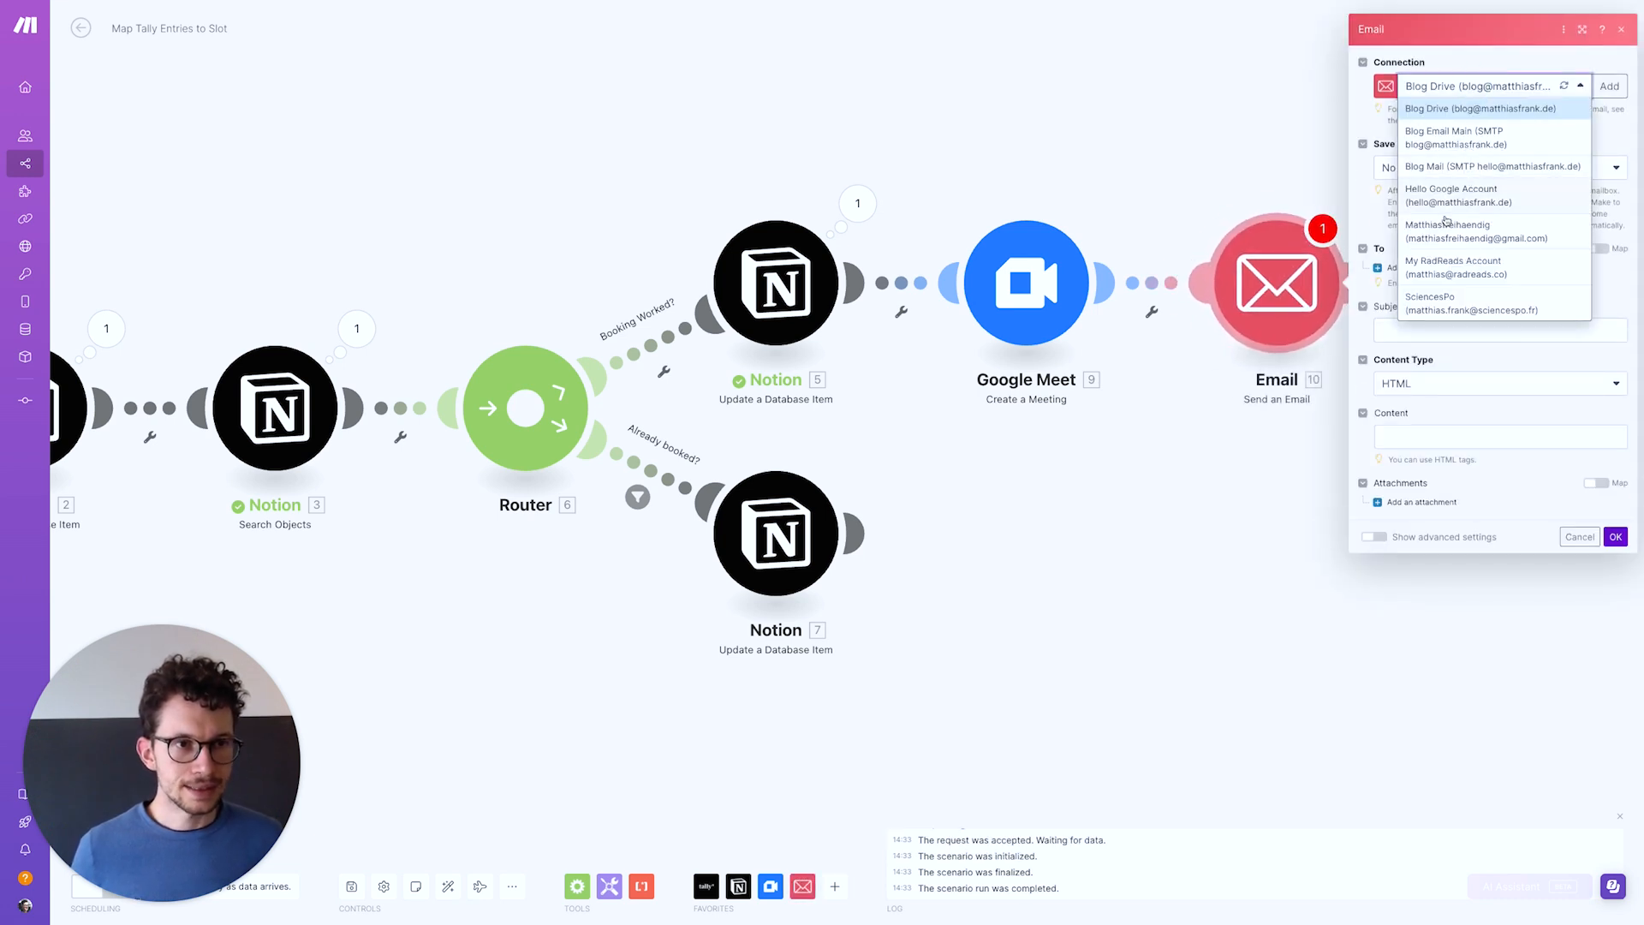
click(1432, 169)
click(1473, 88)
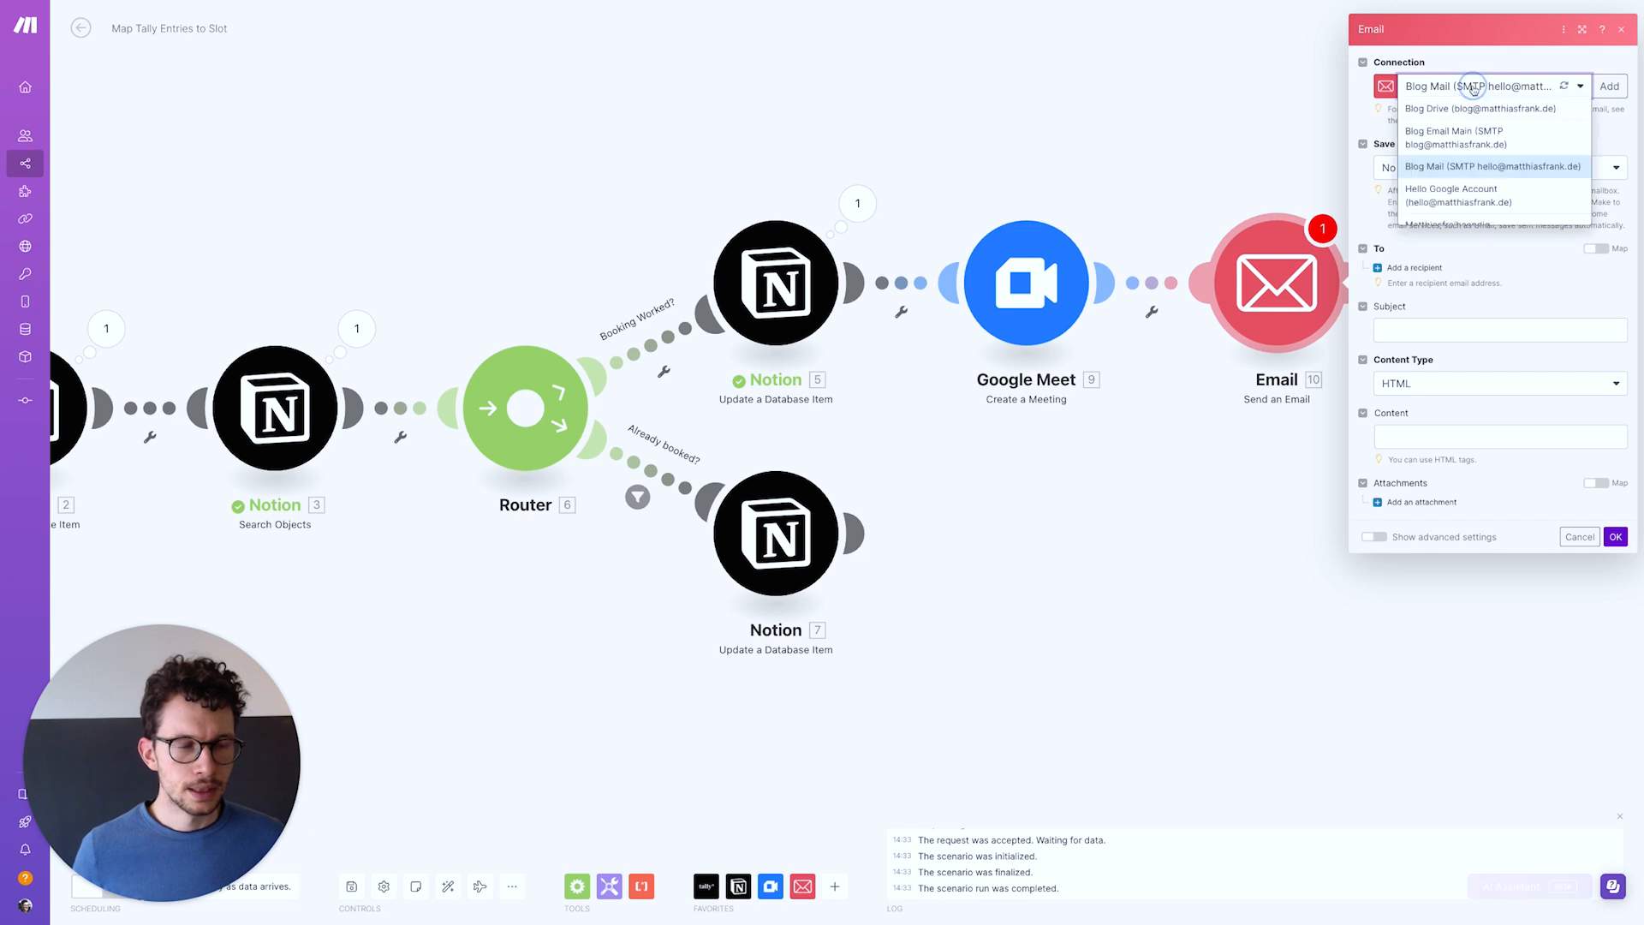
click(1468, 139)
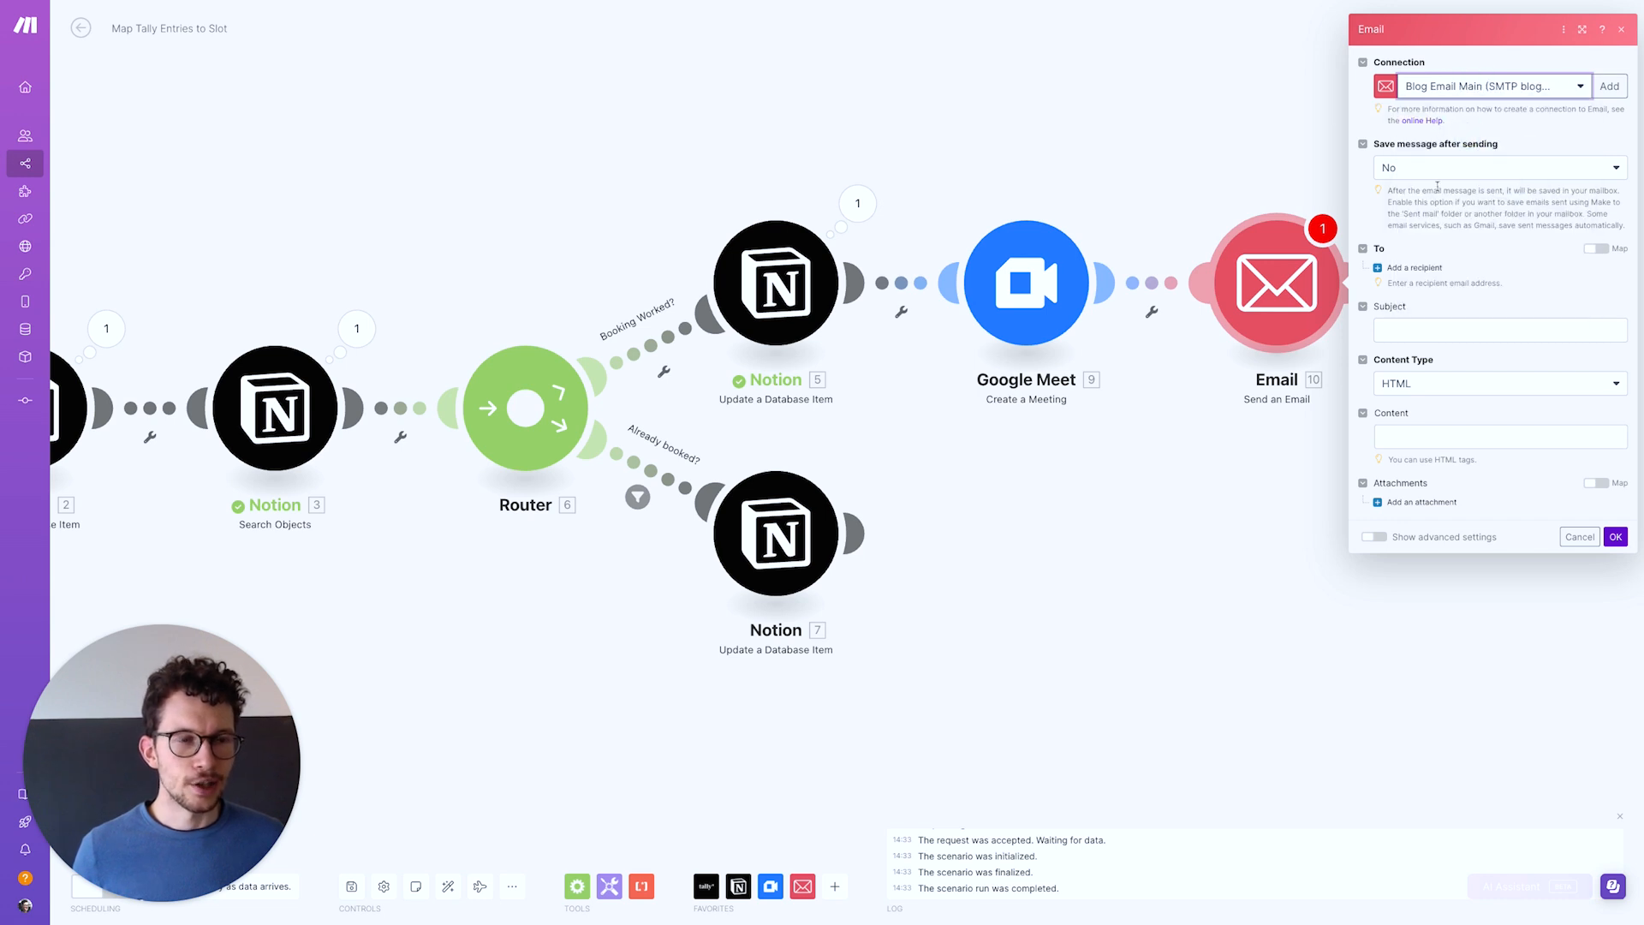
Add two recipients: the booker's Notion Email value and a second typed address
click(1413, 269)
click(1406, 291)
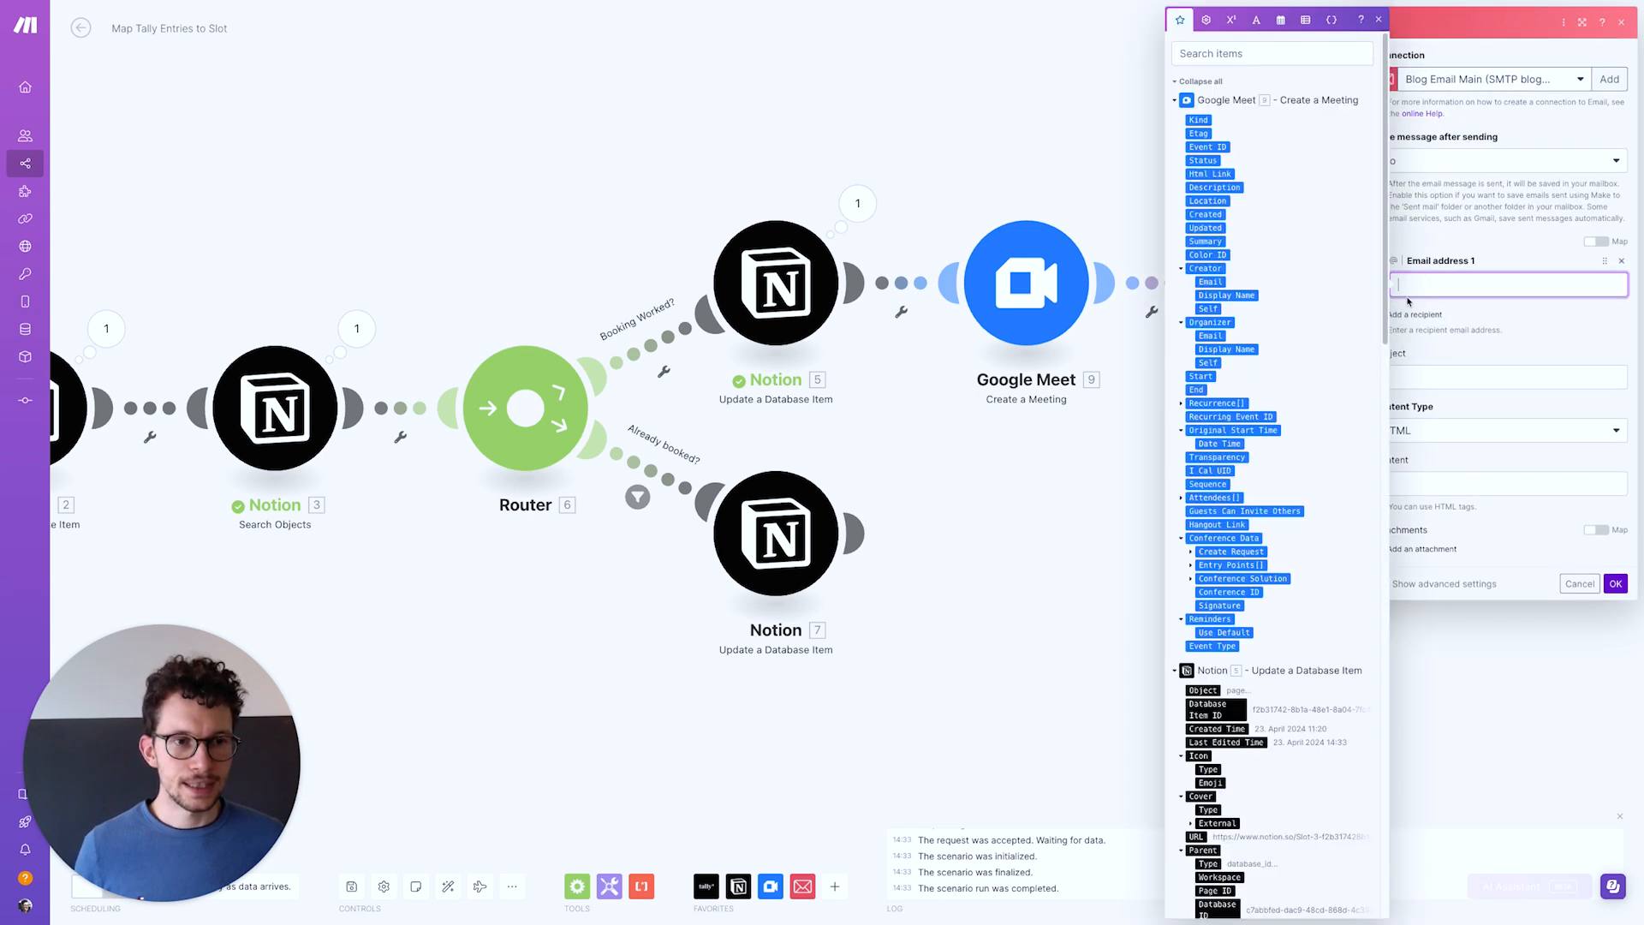
scroll(1380, 318, down, 15)
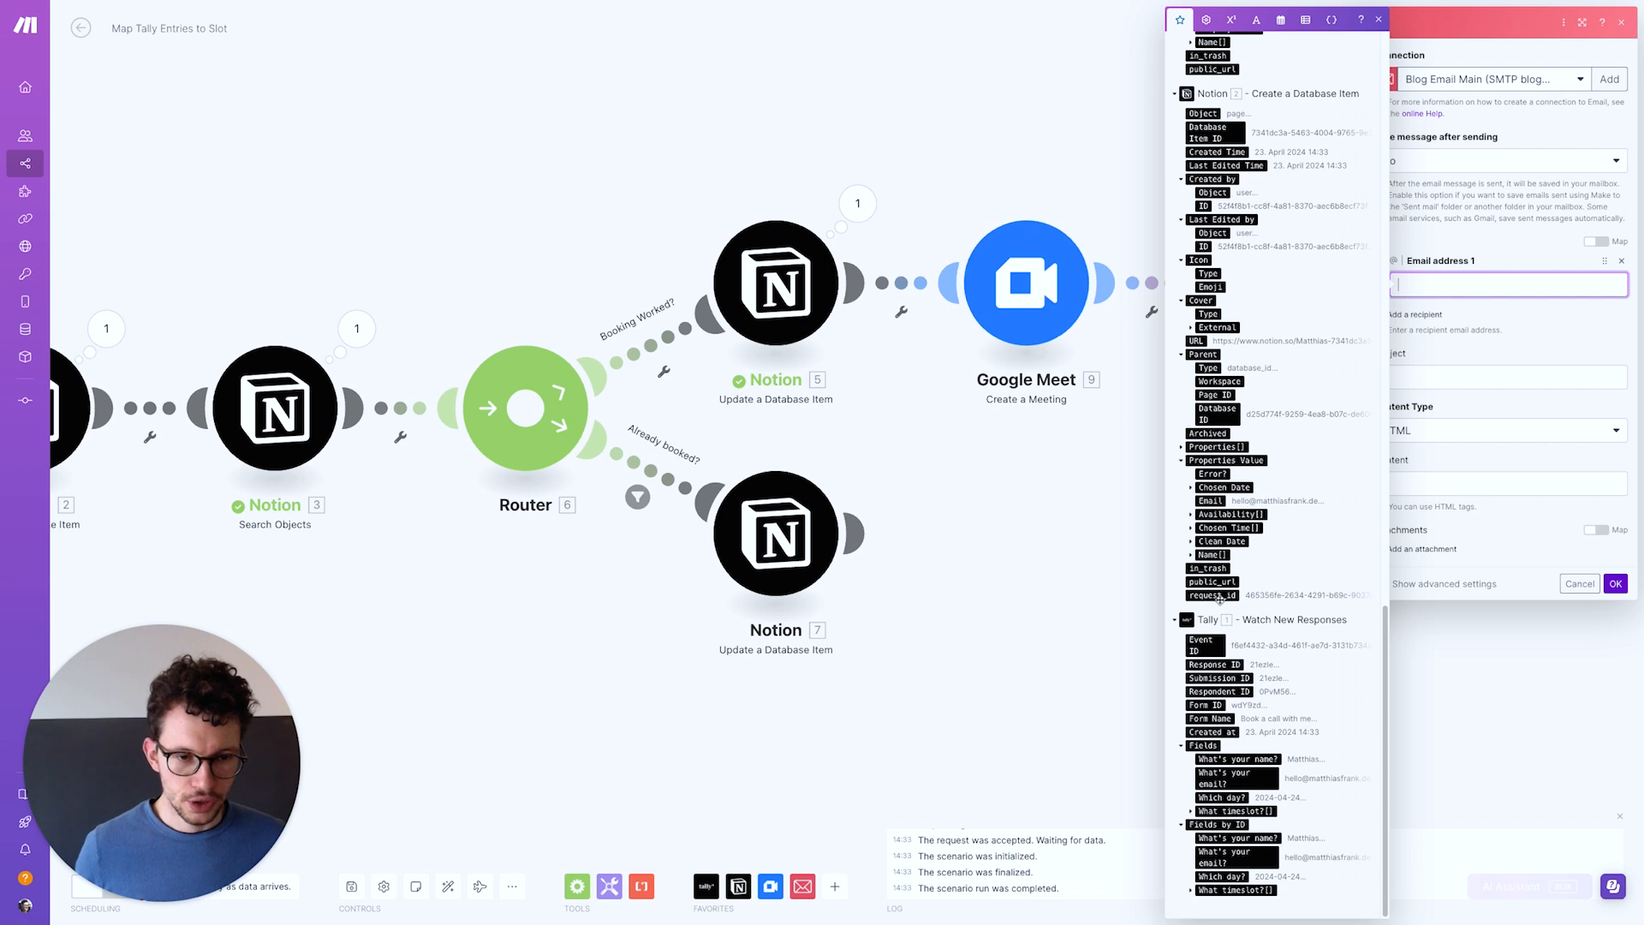
scroll(1214, 685, up, 1)
click(1211, 522)
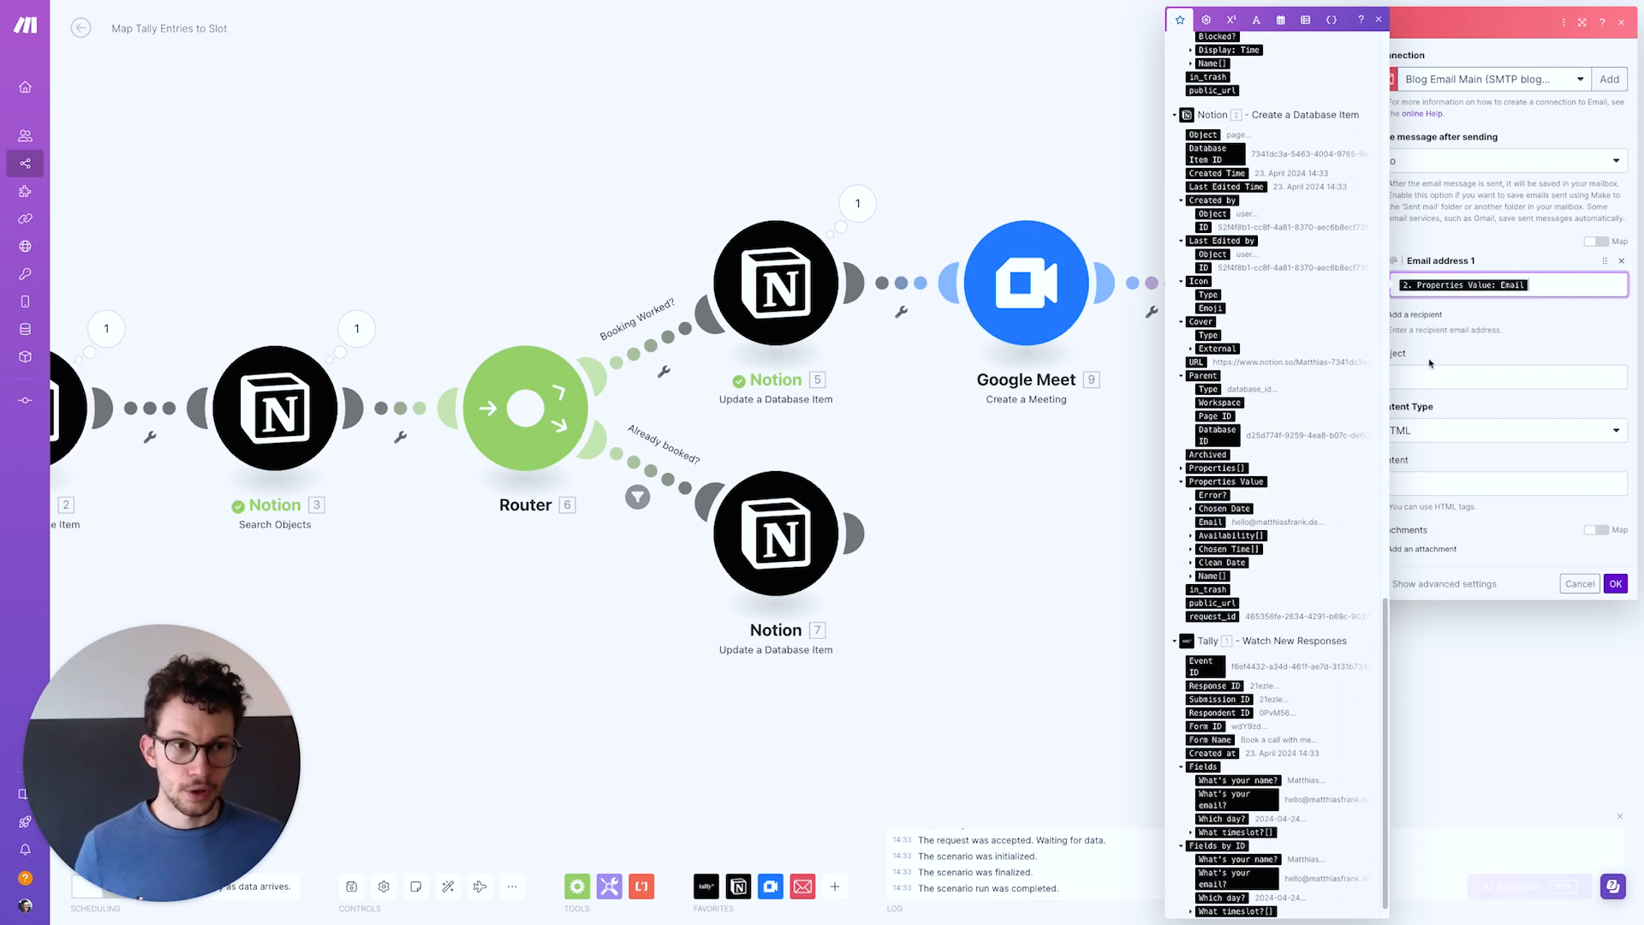
click(1429, 363)
click(1415, 315)
click(1432, 336)
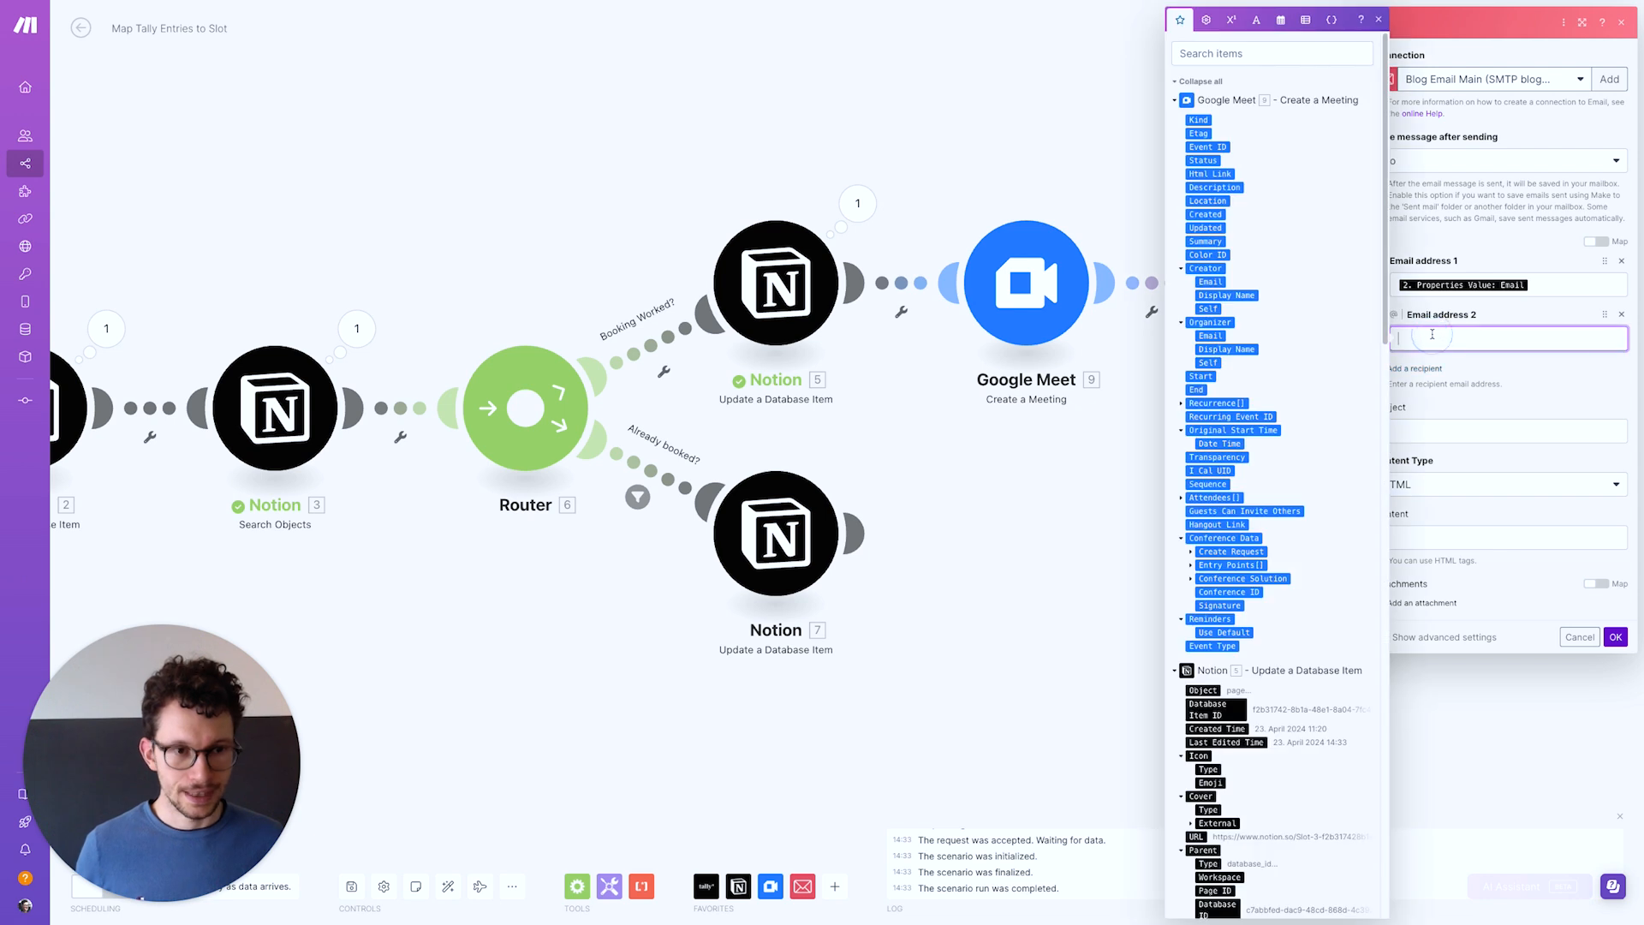
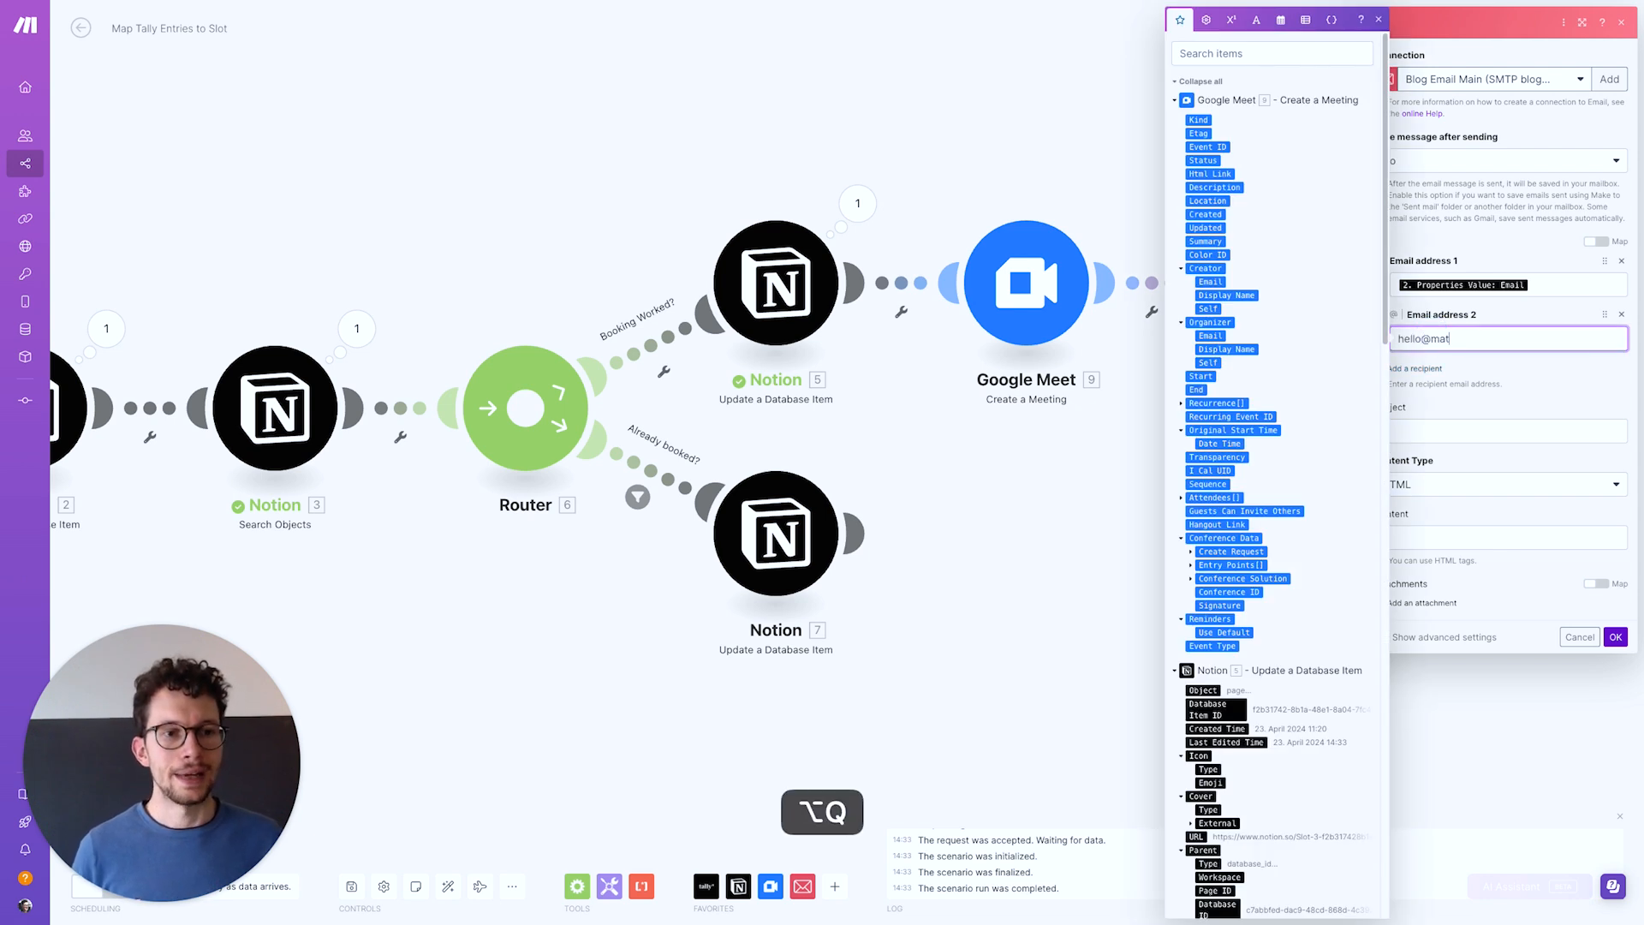
click(1449, 364)
Enter the subject 'New Meeting Booked!' and begin the HTML email content
click(1409, 430)
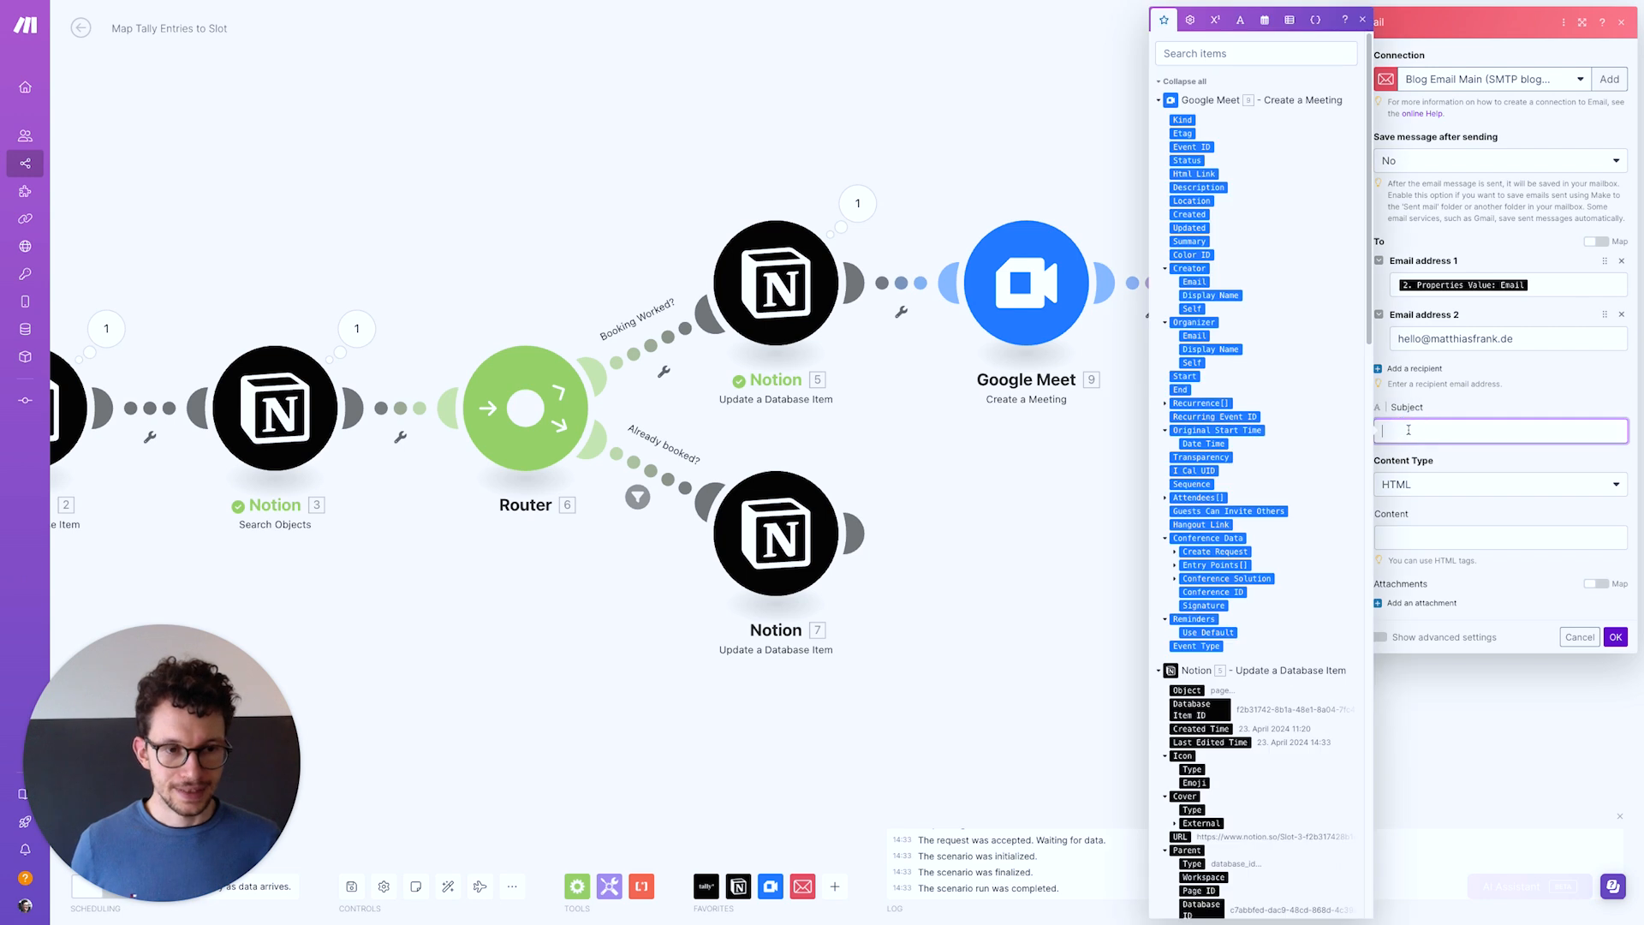
text(New Meetimn)
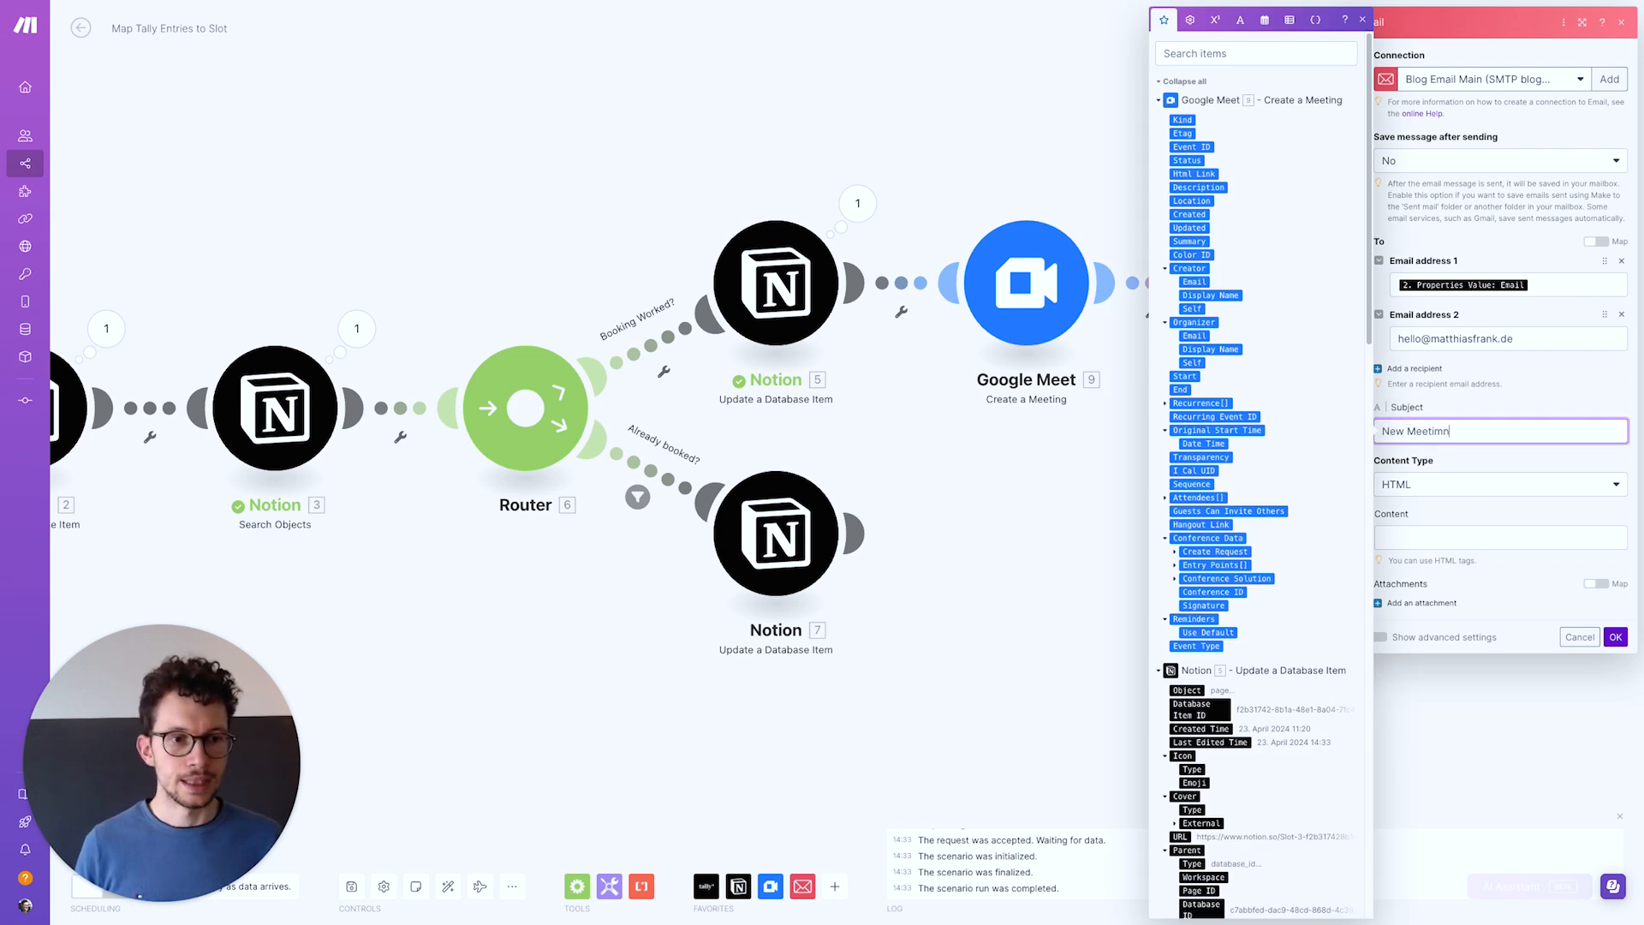
key(BackSpace)
key(BackSpace)
key(BackSpace)
text(ng Booke)
click(1404, 527)
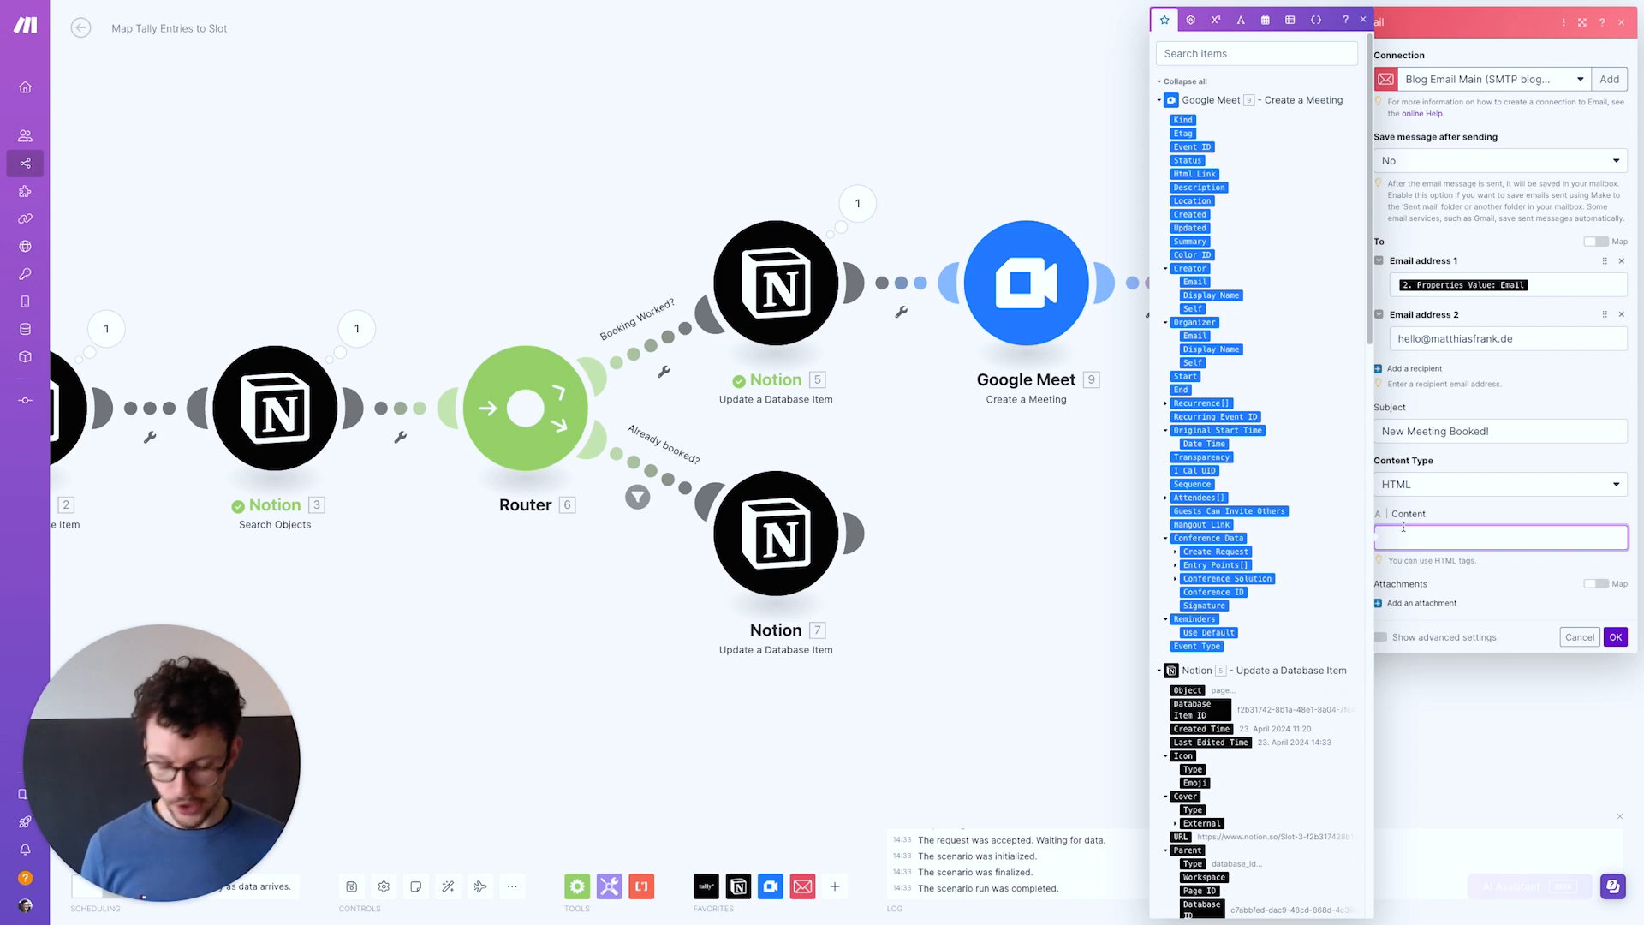
key(super+c)
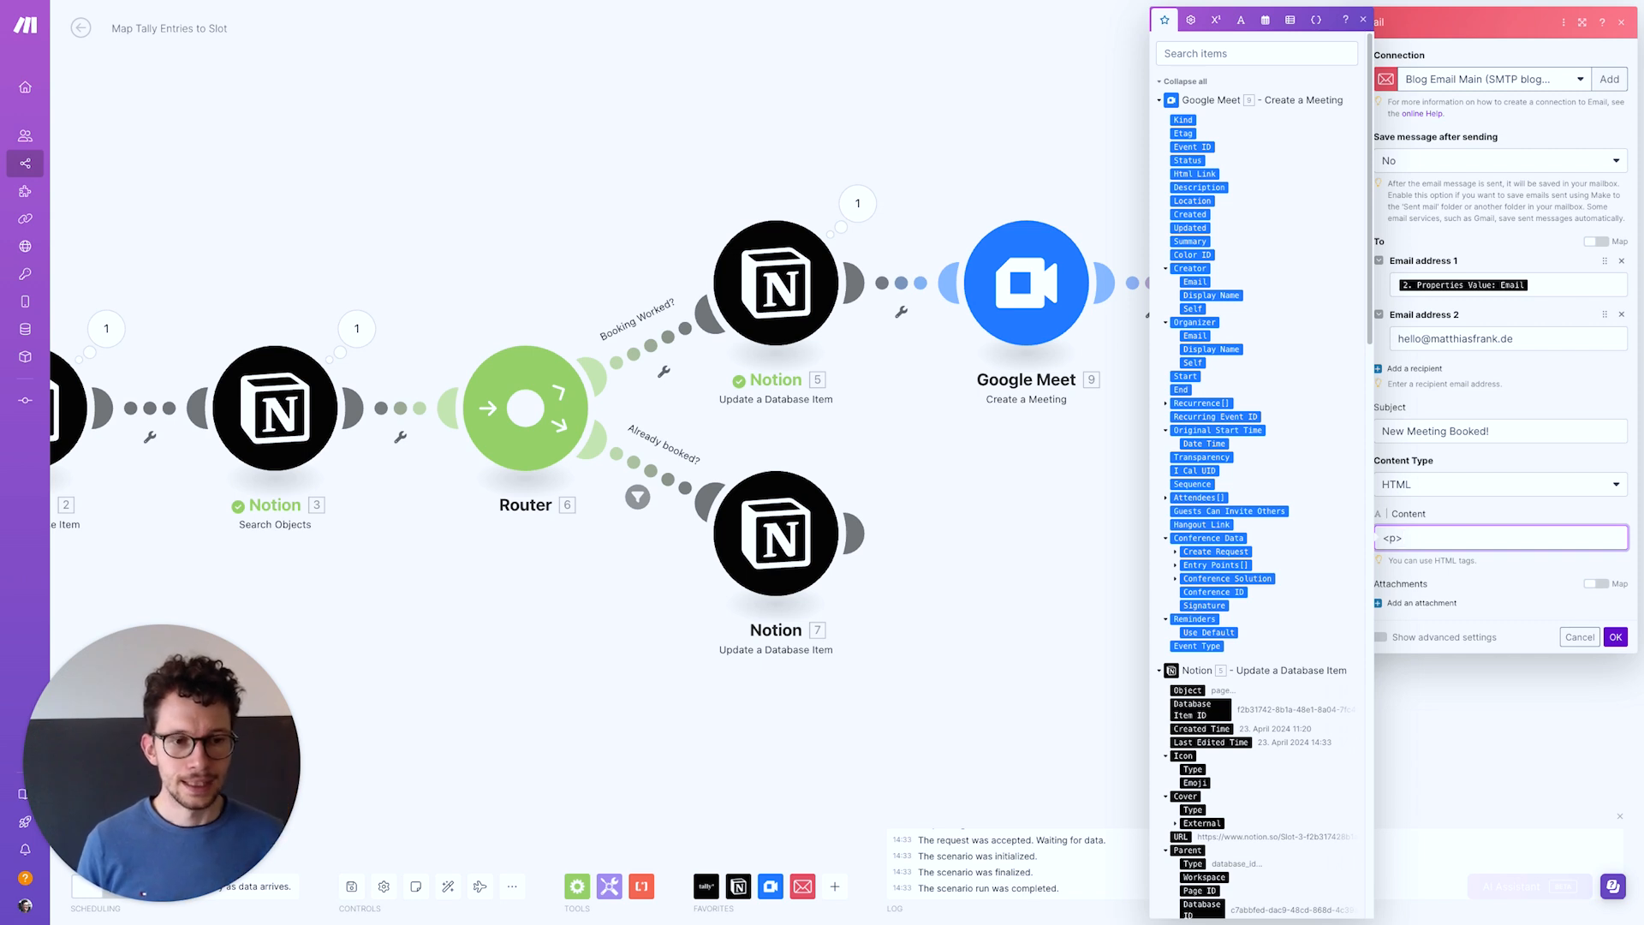
Write the '<p>Booking confirmed!</p>' paragraph and paste a copy on a second line
text(confirmed!</)
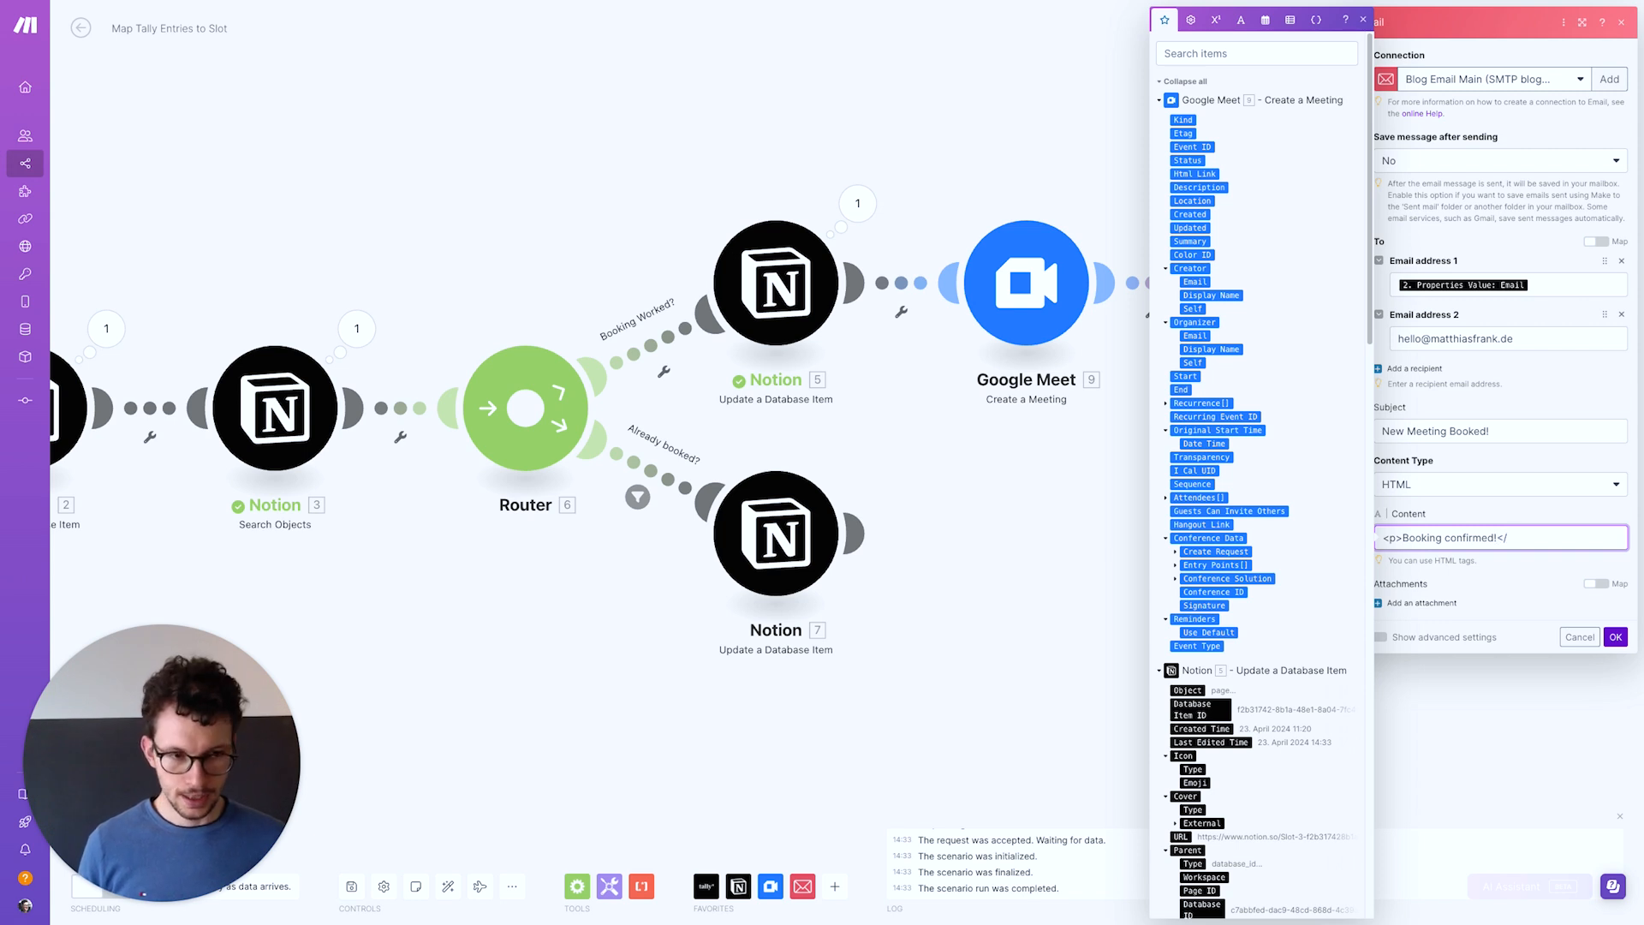
text(p>)
key(super+a)
key(super+c)
click(1543, 533)
key(Return)
key(super+v)
Change line two to 'Here's your meeting link:' with Google Meet's Html Link, and add a third paragraph
drag(1403, 554, 1497, 553)
text(Here's your)
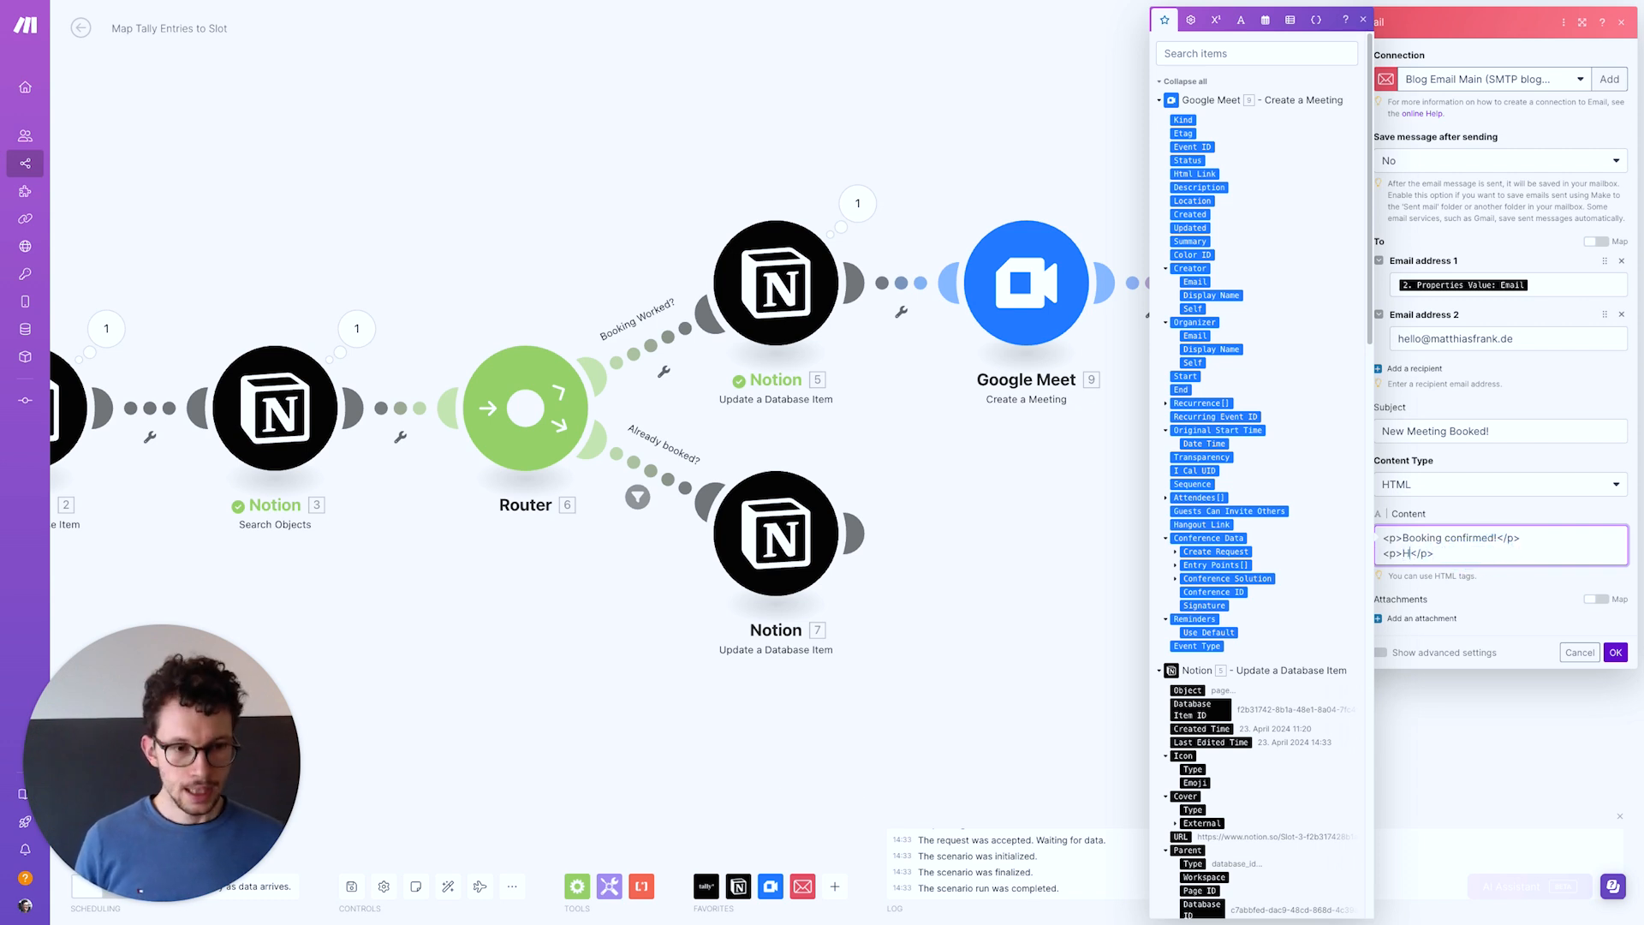
text( meeting link:)
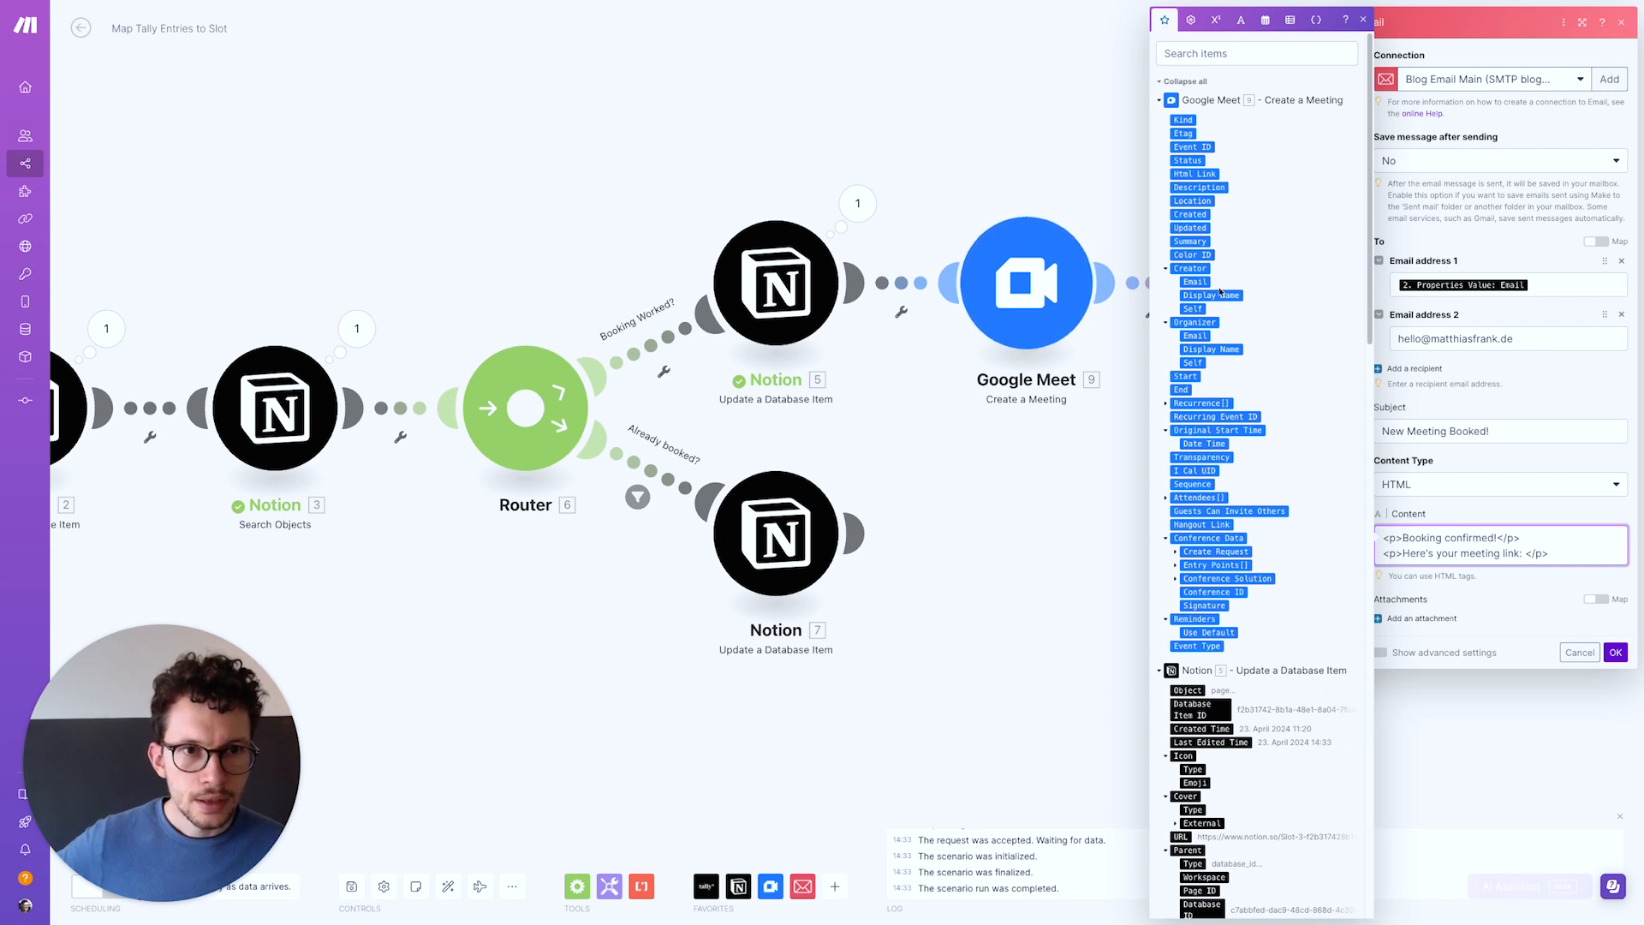
click(1203, 174)
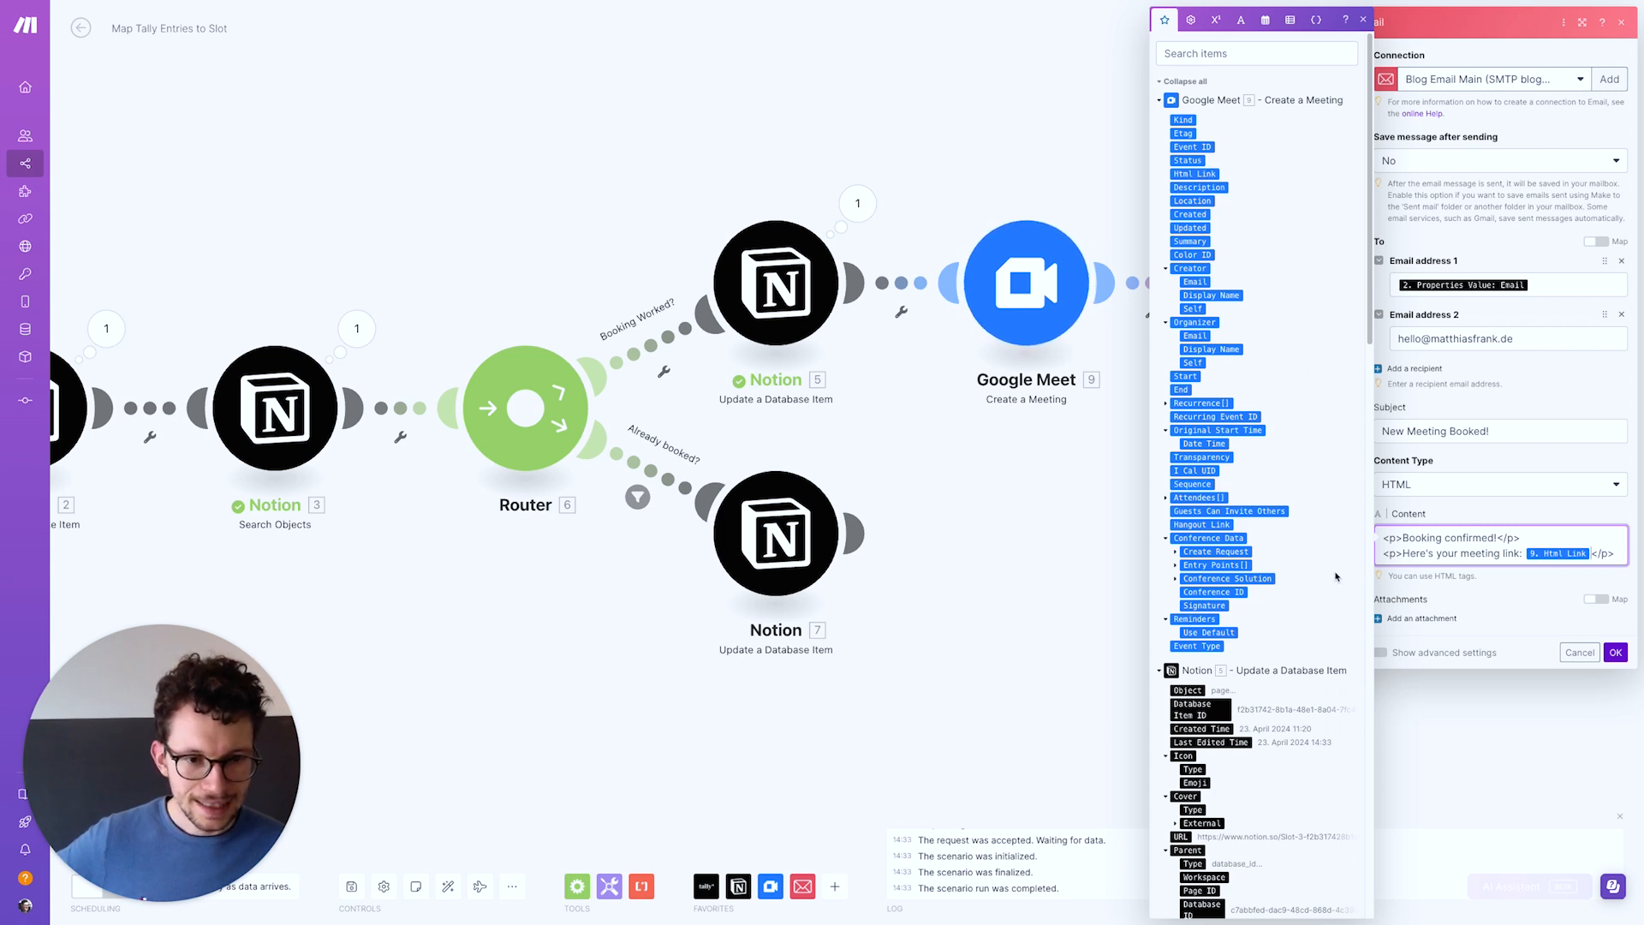
click(1623, 554)
key(Return)
key(super+v)
drag(1497, 569, 1404, 568)
Fill the third line with 'Date:' followed by the booking's Clean Date
text(Date:)
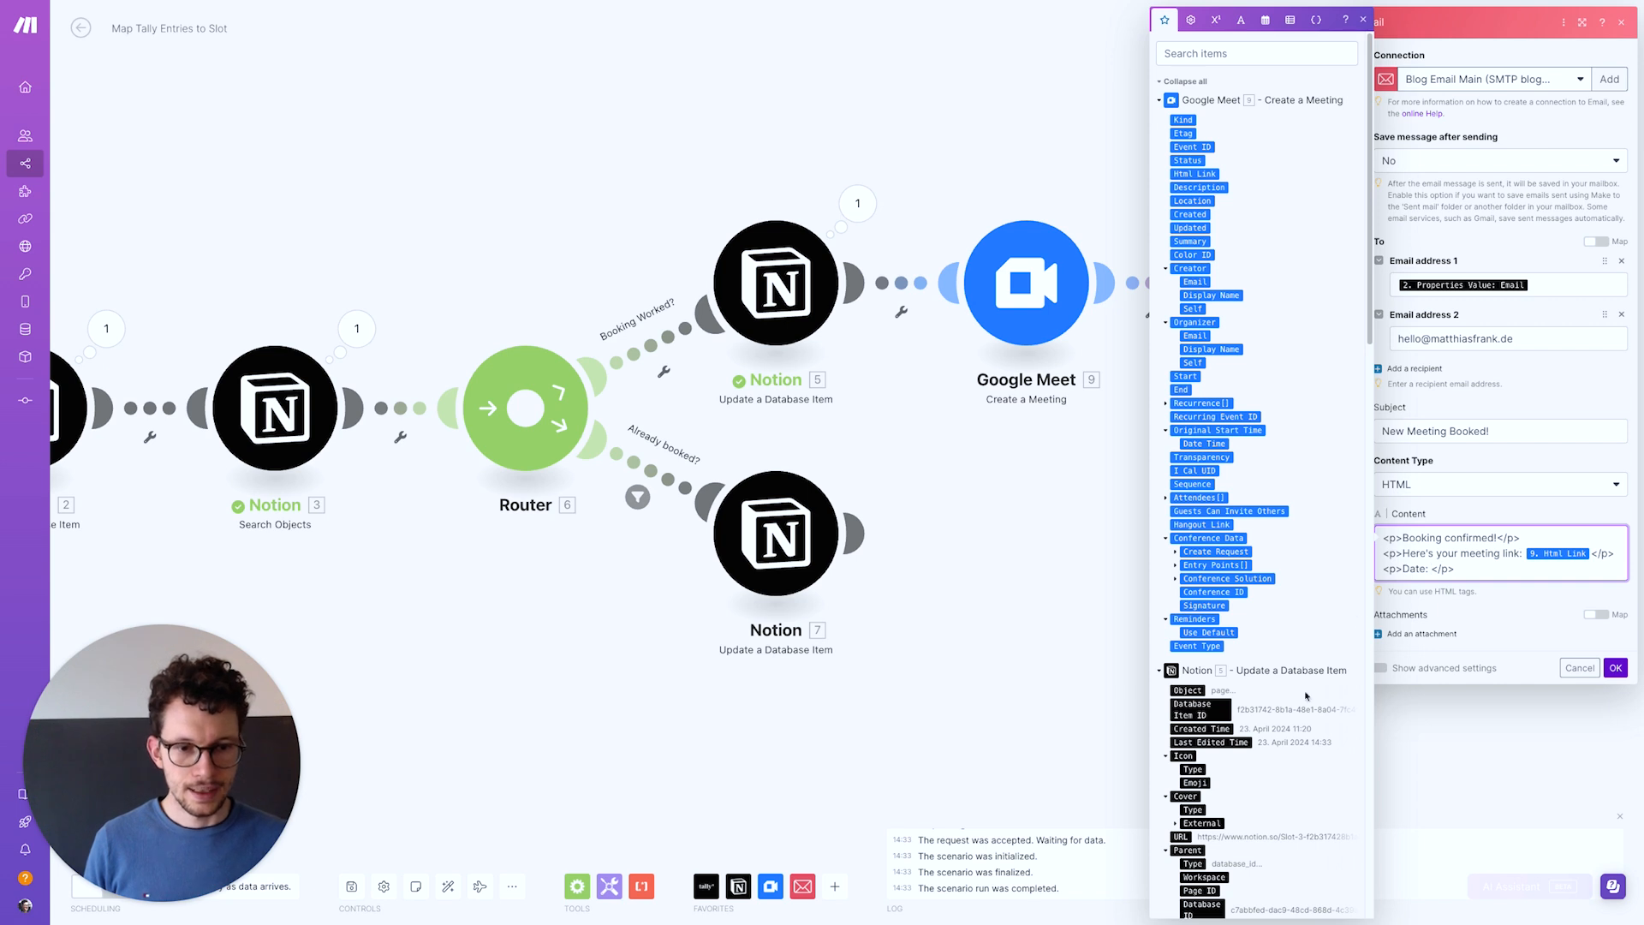
scroll(1307, 696, down, 14)
scroll(1278, 724, up, 2)
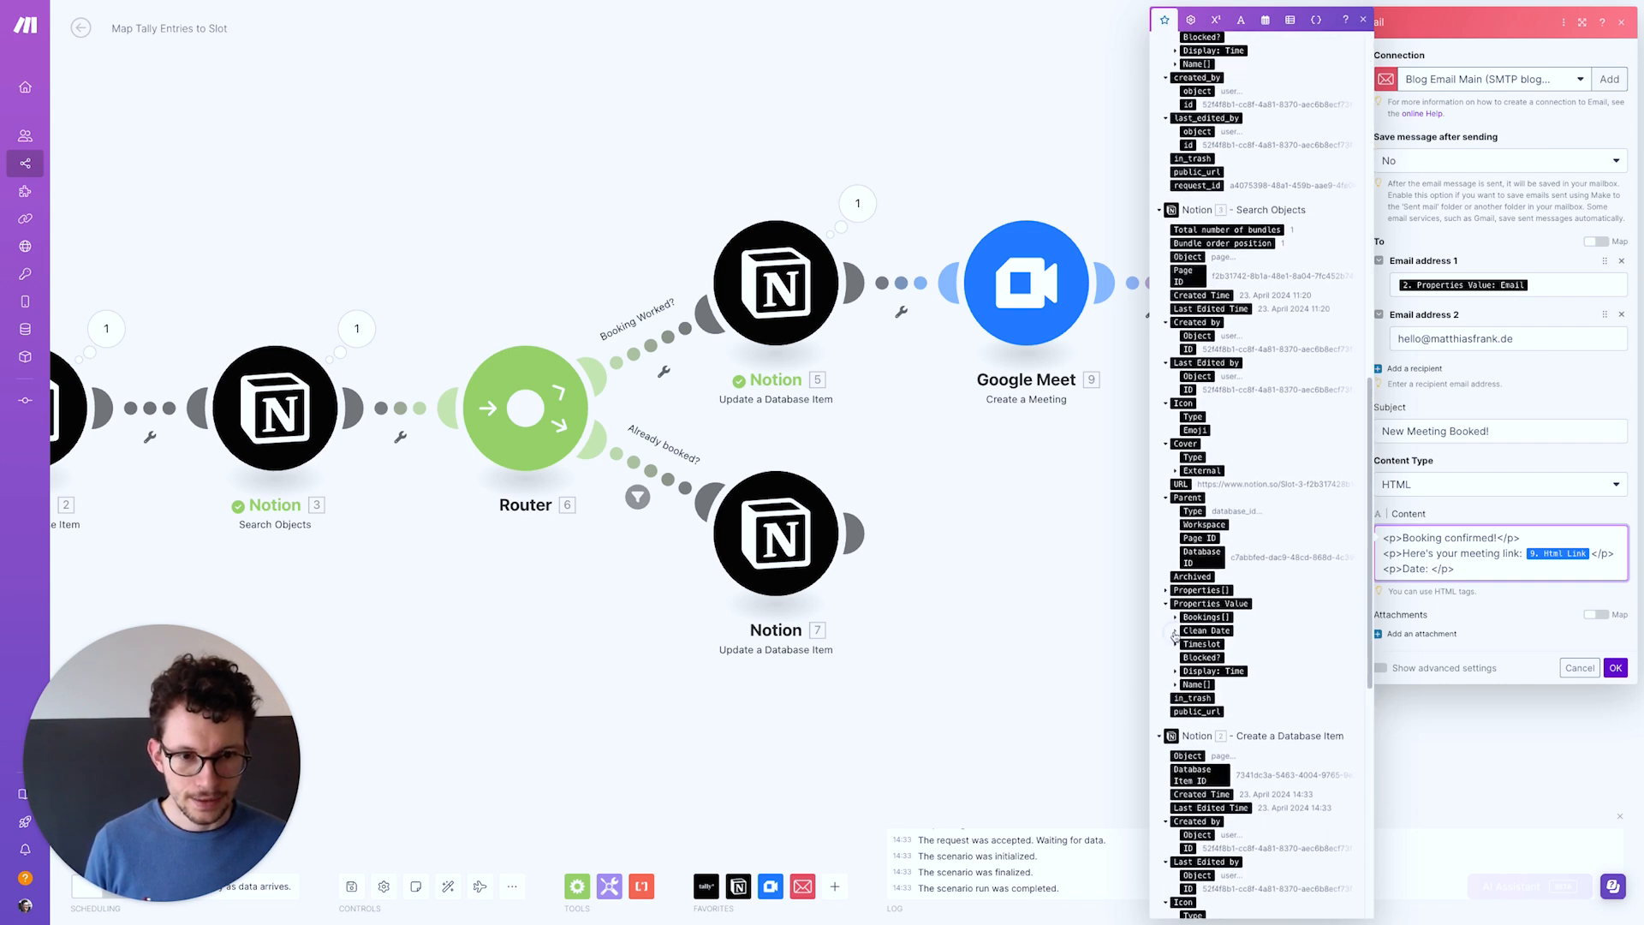
click(1175, 631)
click(1206, 657)
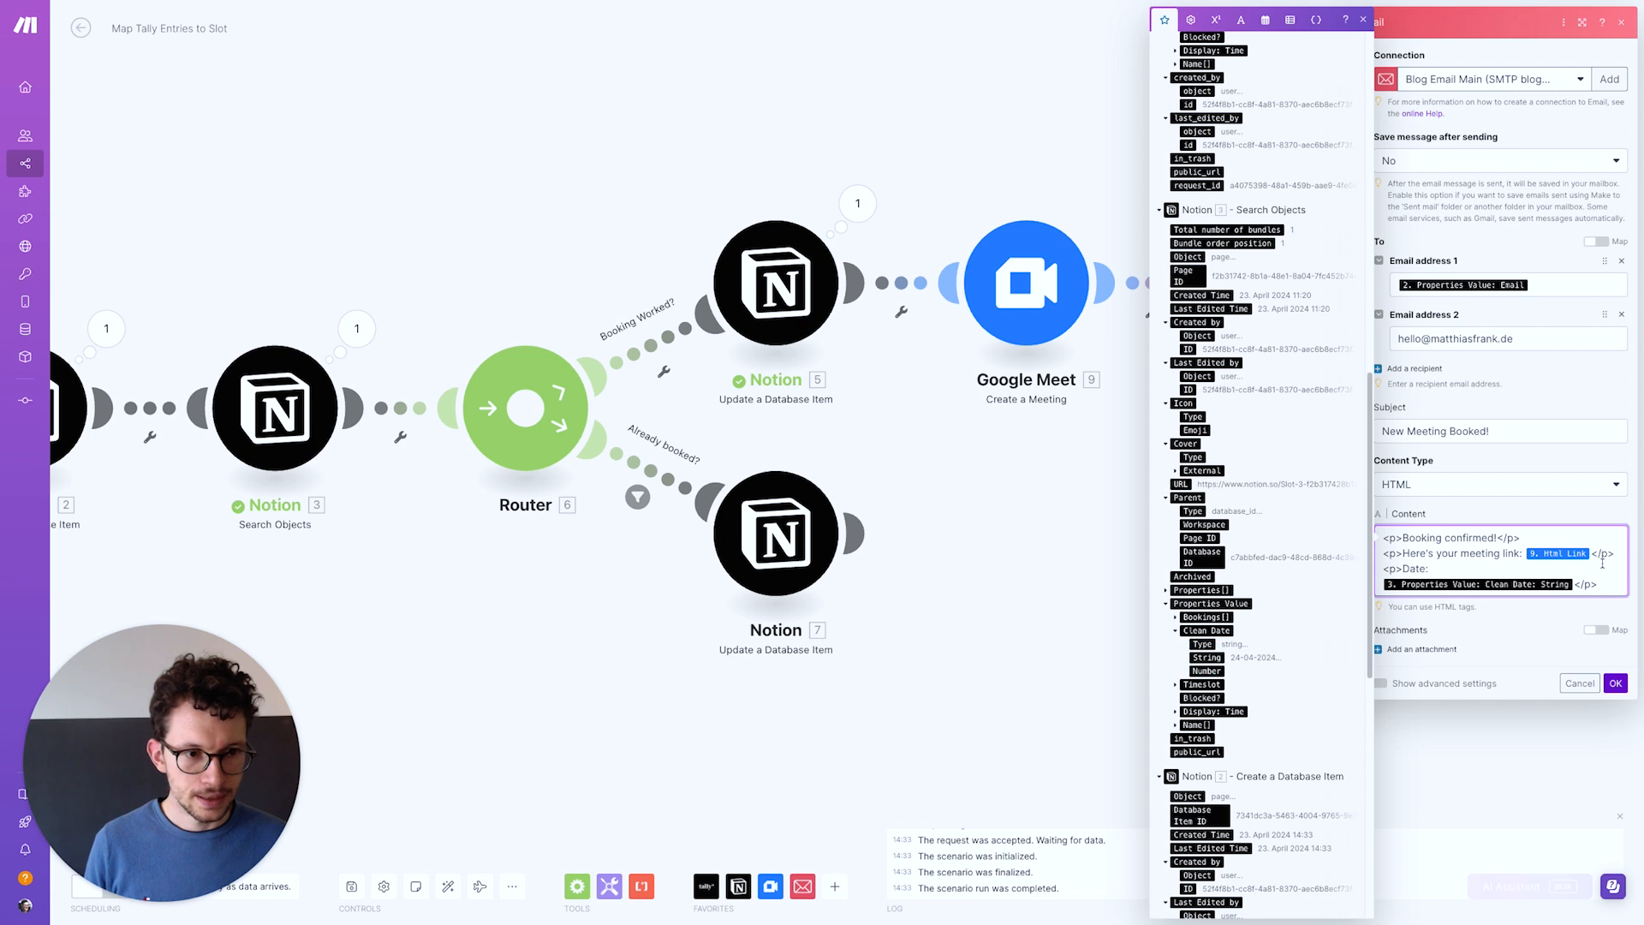
Add a paragraph containing the Timeslot's Chosen Time plain text
key(Return)
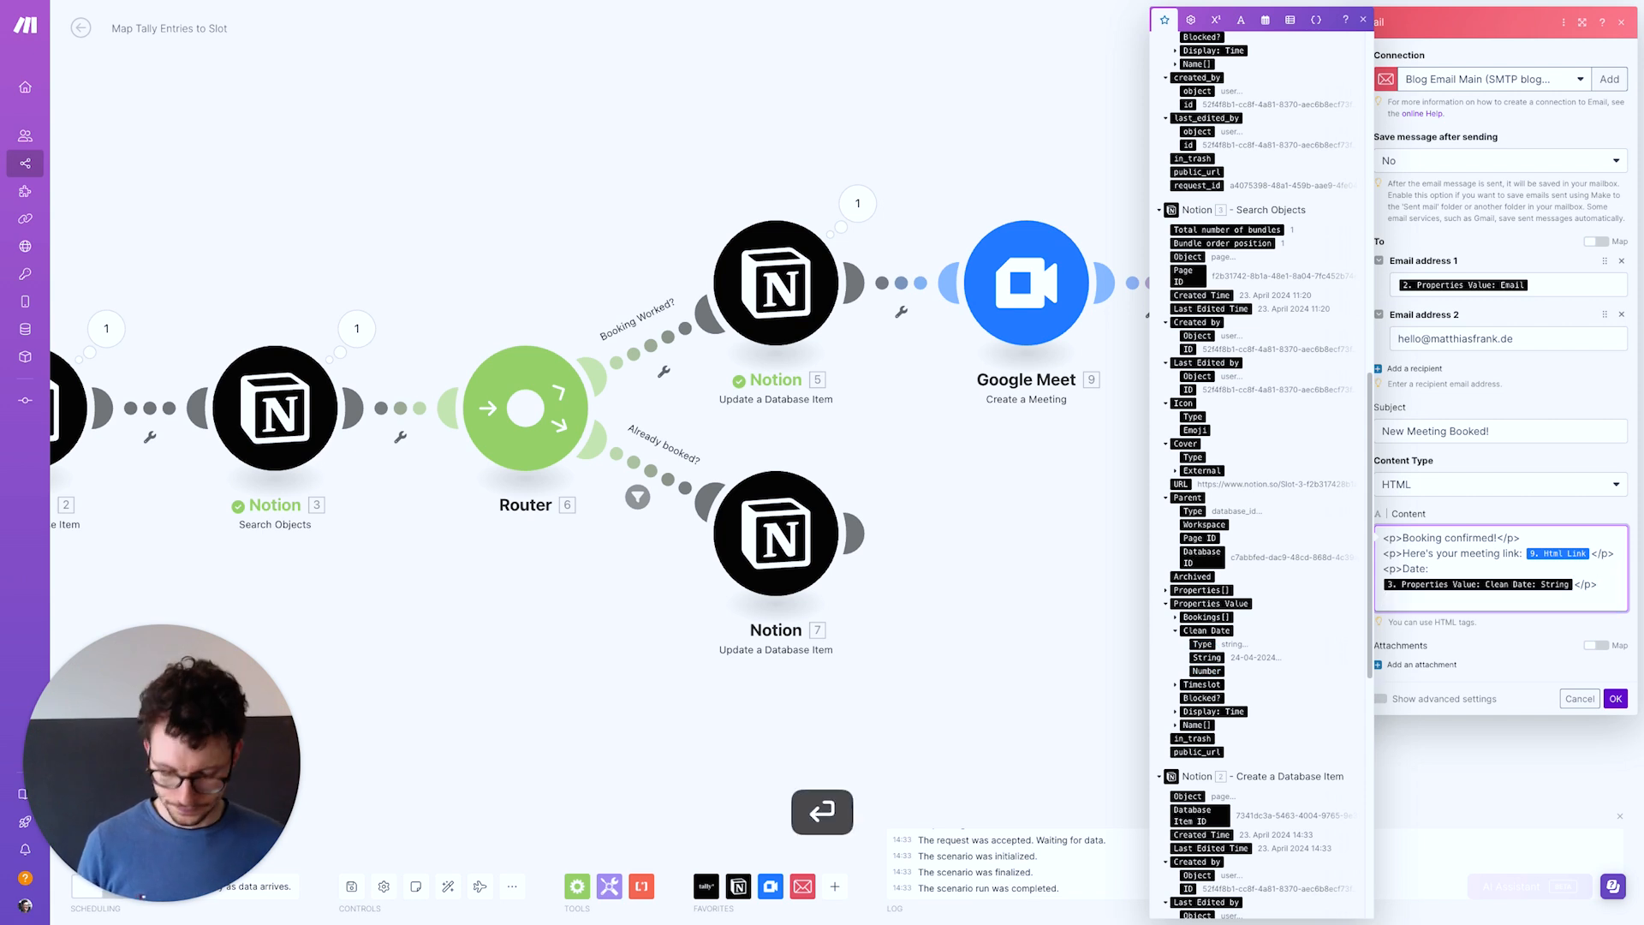
text(<p>Booking confirmed!</p>)
drag(1497, 599, 1402, 599)
key(BackSpace)
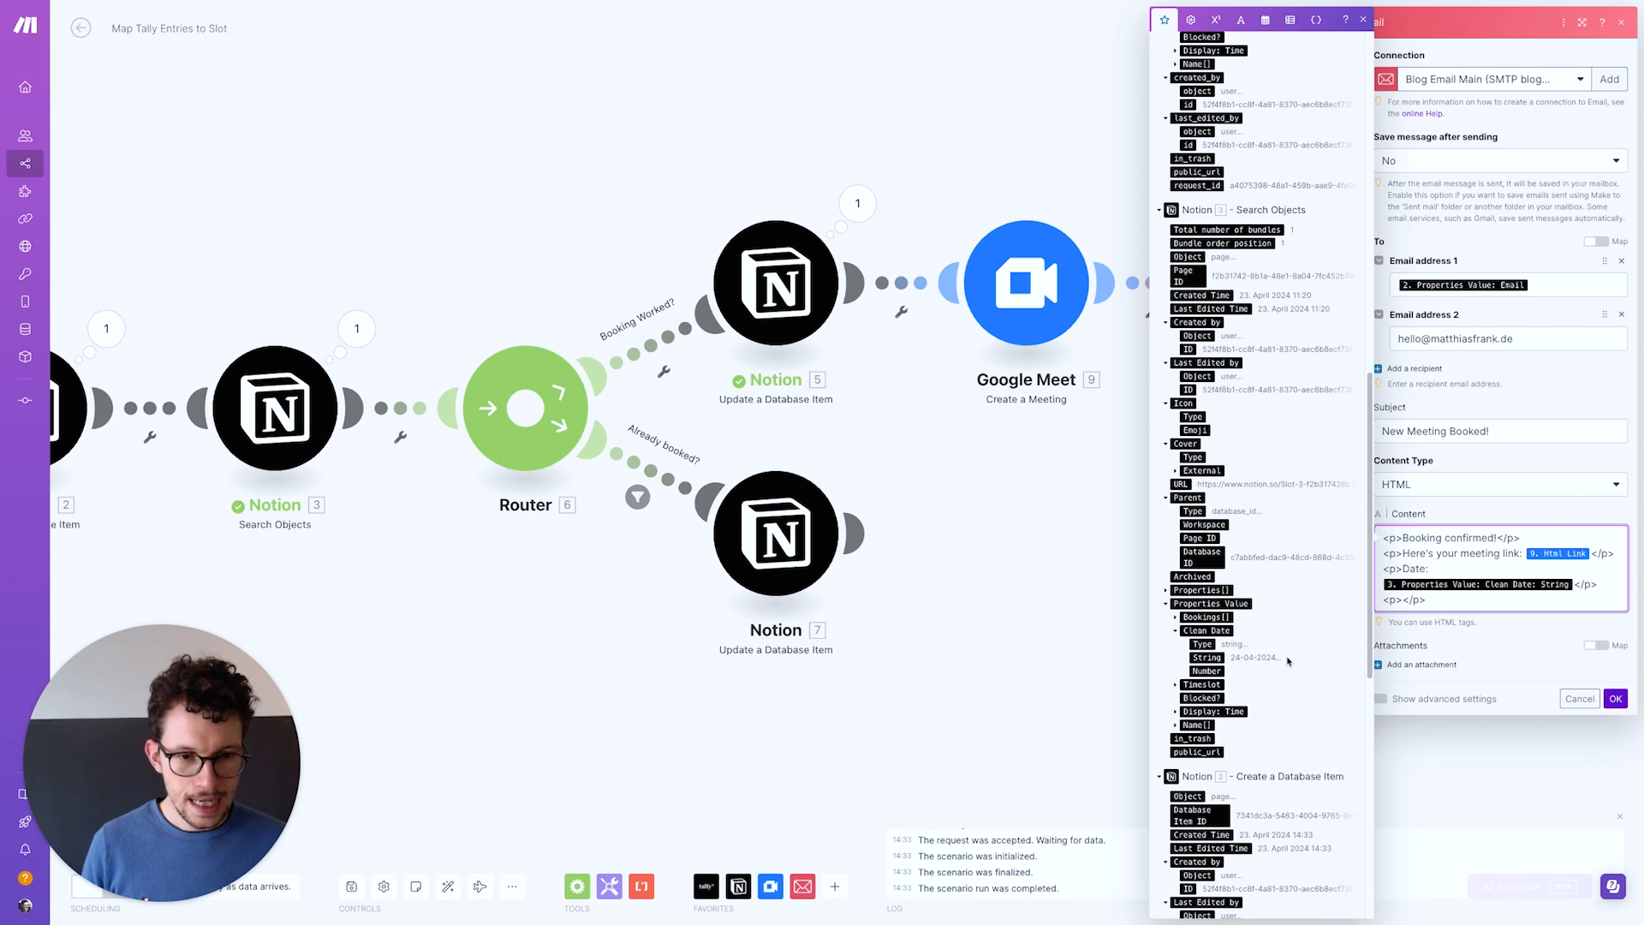
click(1176, 686)
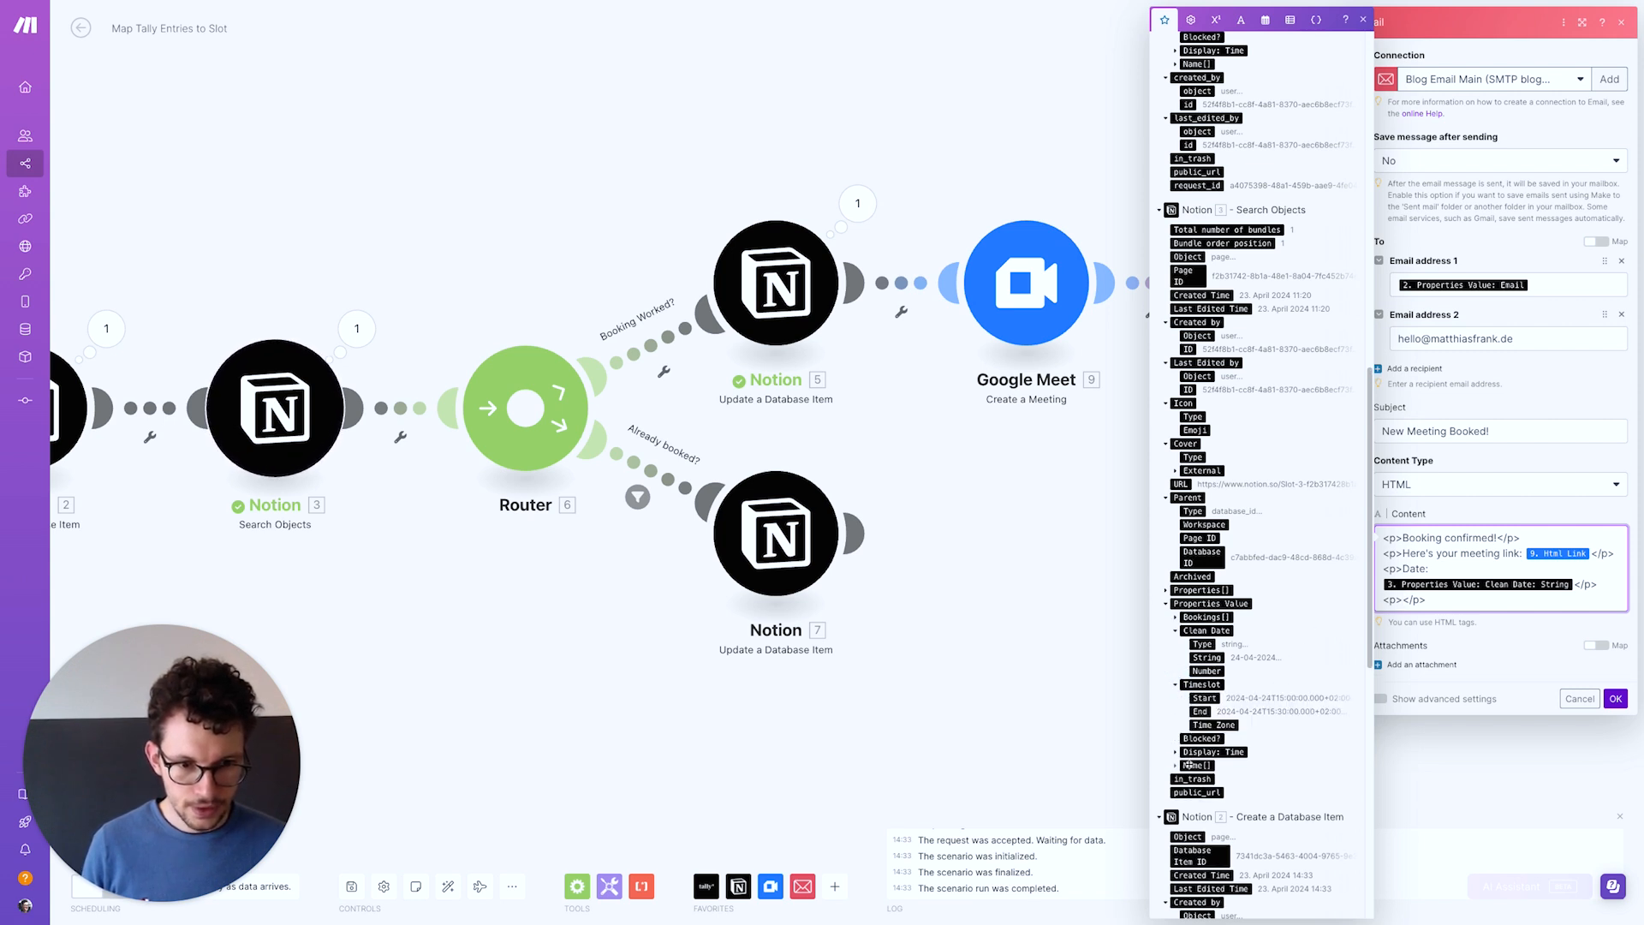
scroll(1189, 765, down, 6)
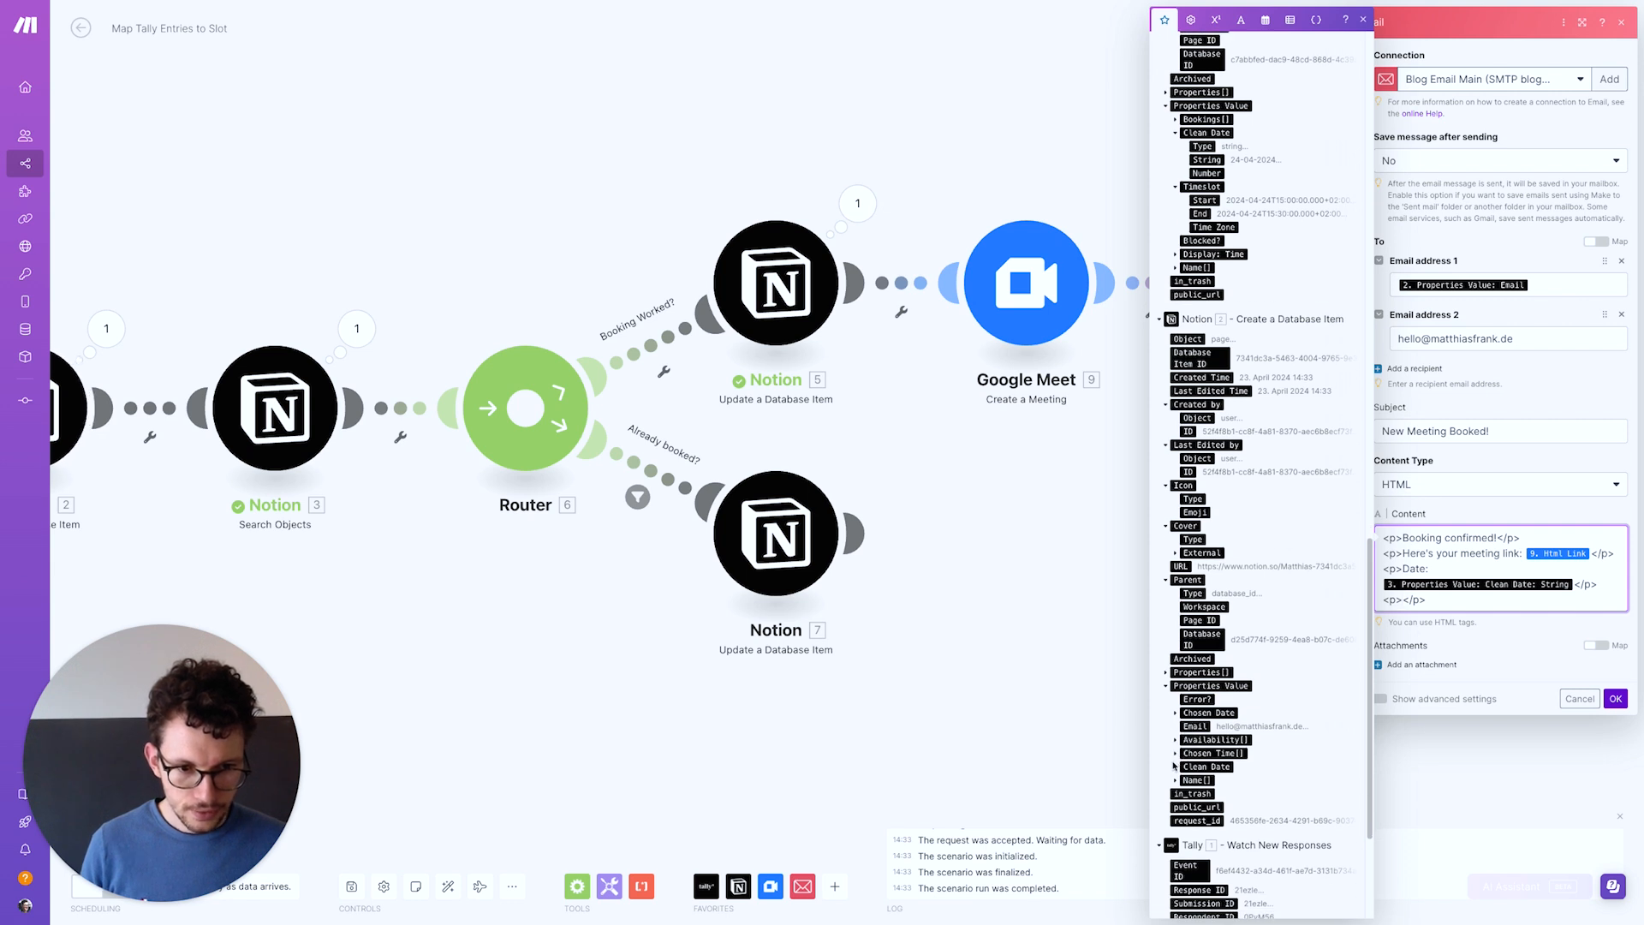
click(1176, 753)
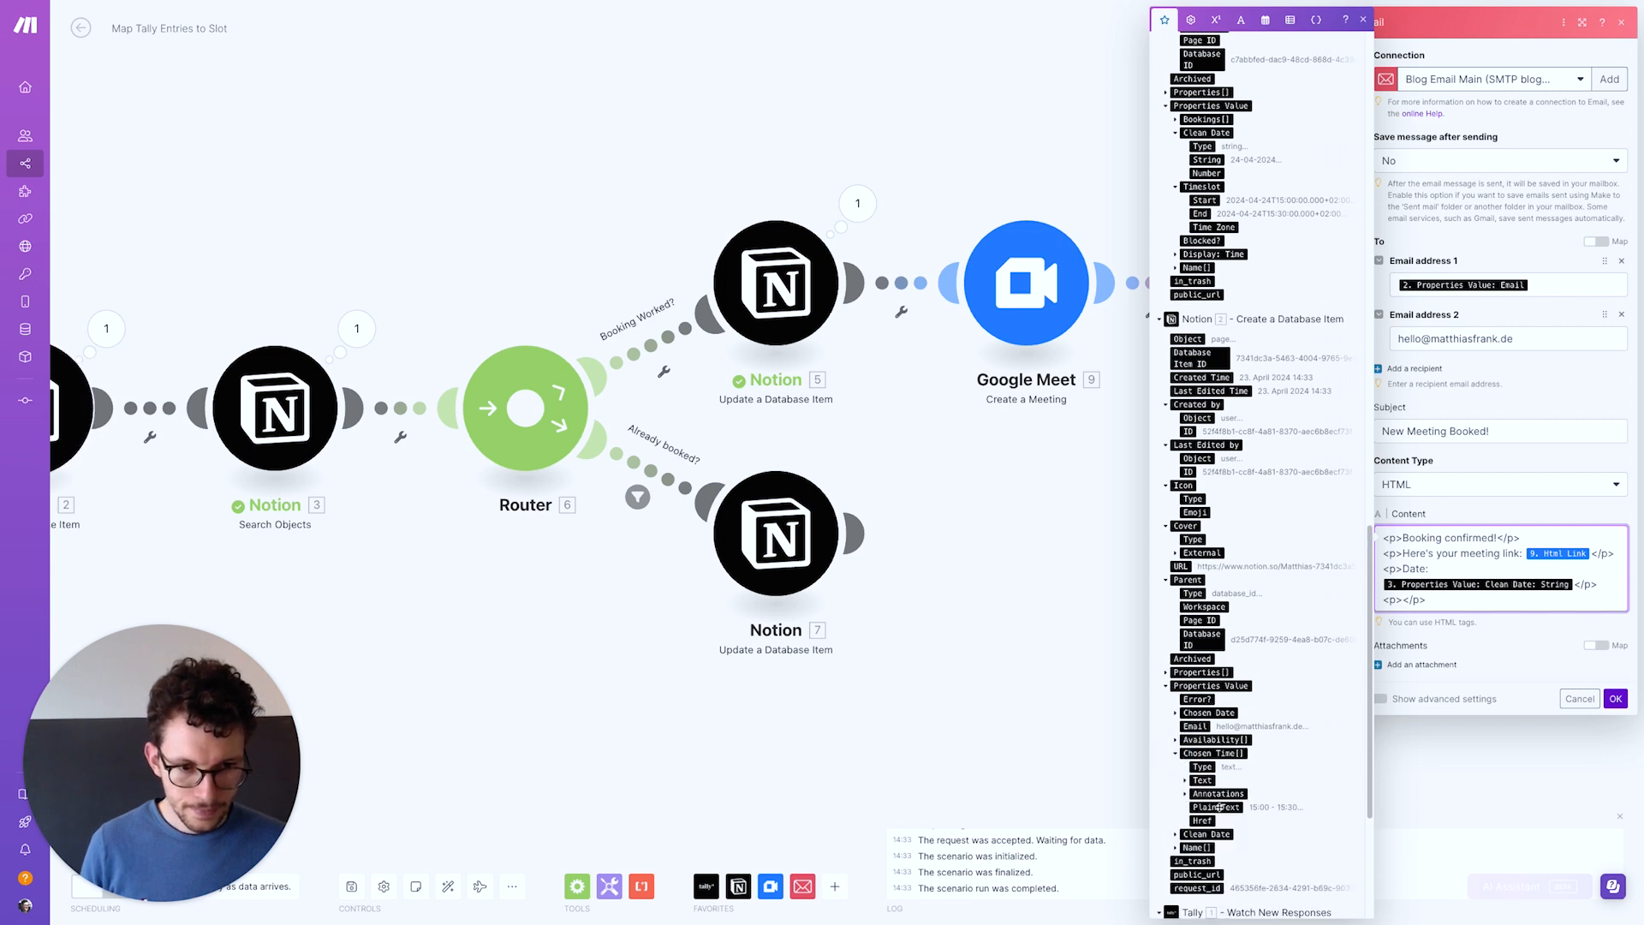
click(1220, 807)
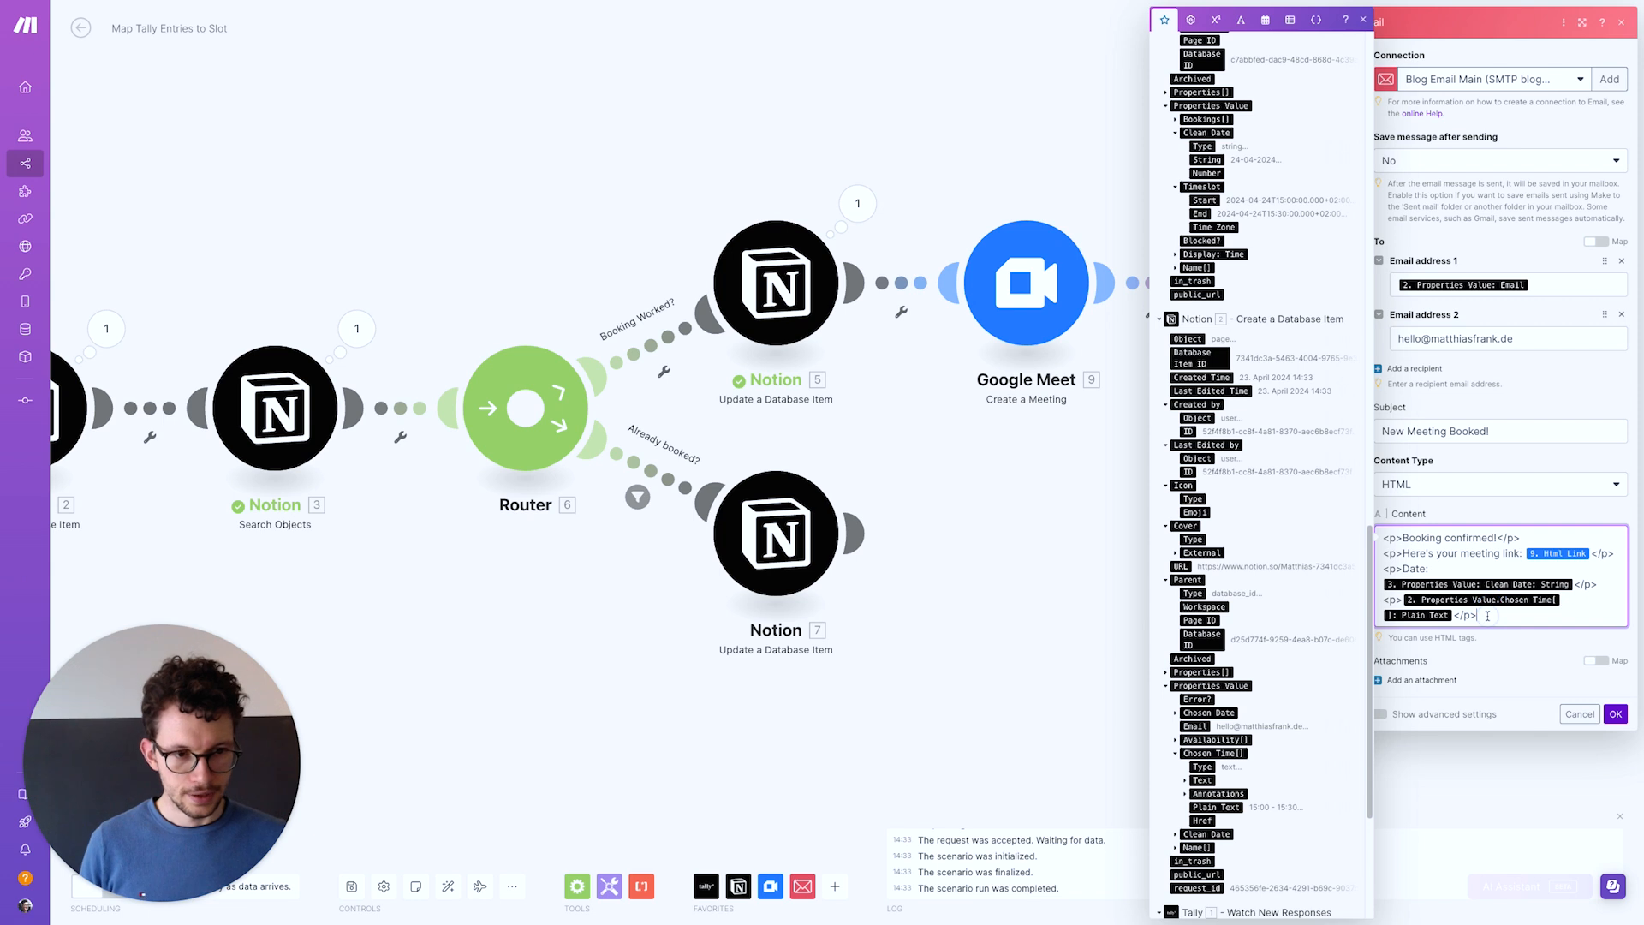
Add a 'See you there!' paragraph, save the Email module, and run the scenario once
key(Return)
text(<p>Booking confirmed!</p>)
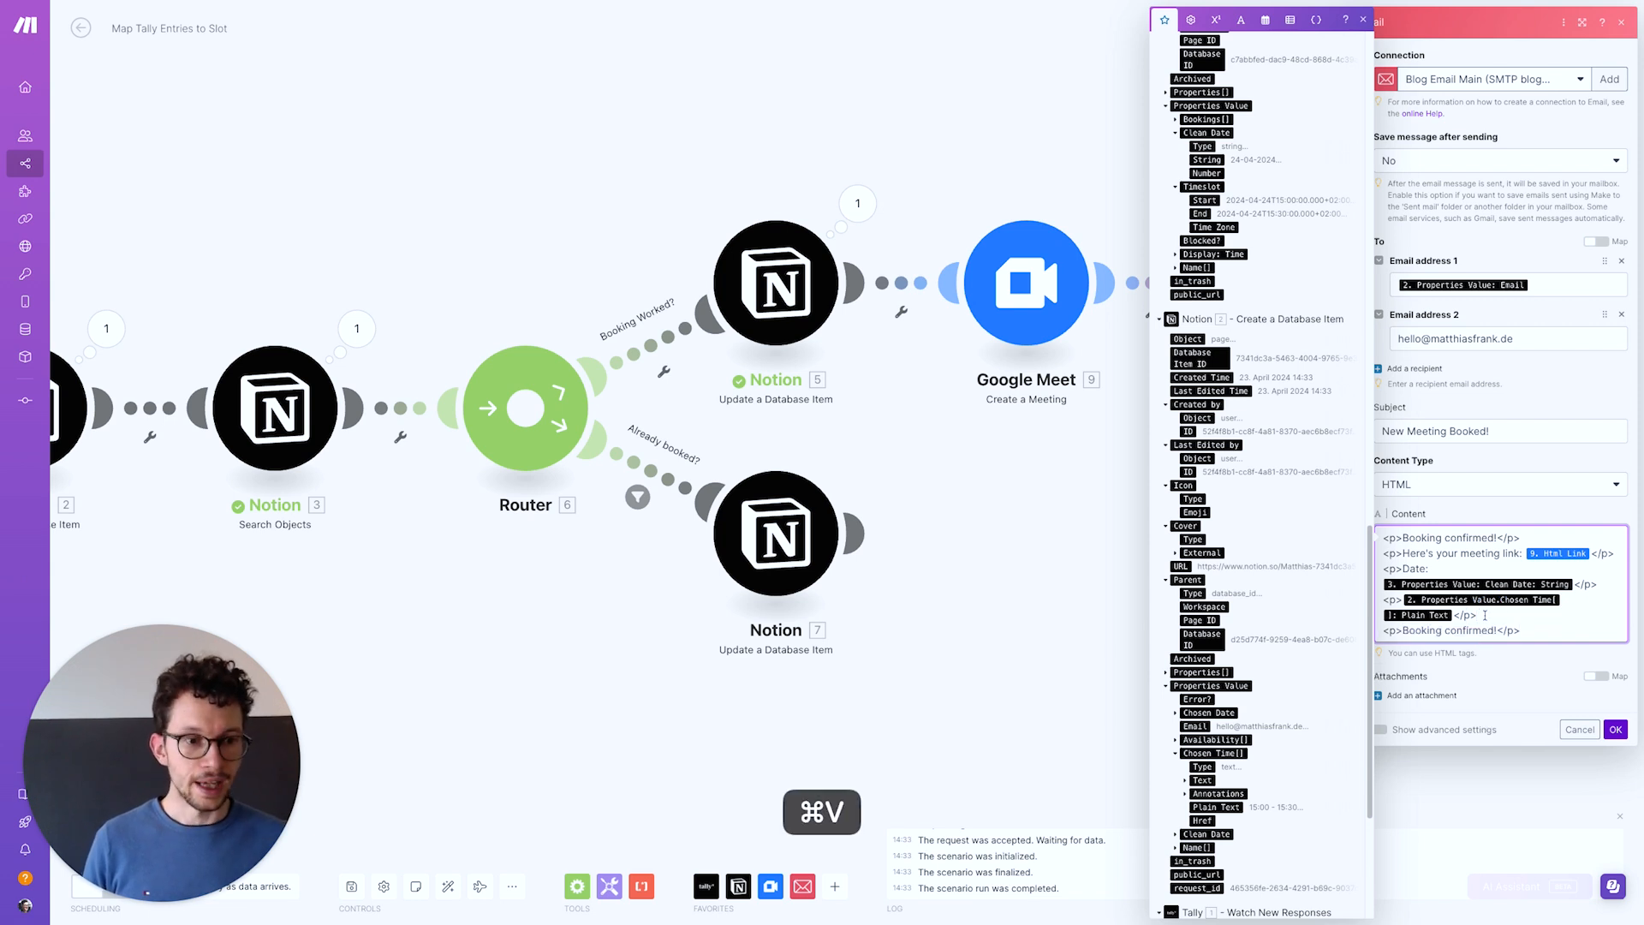
drag(1488, 631, 1402, 631)
text(See you there!)
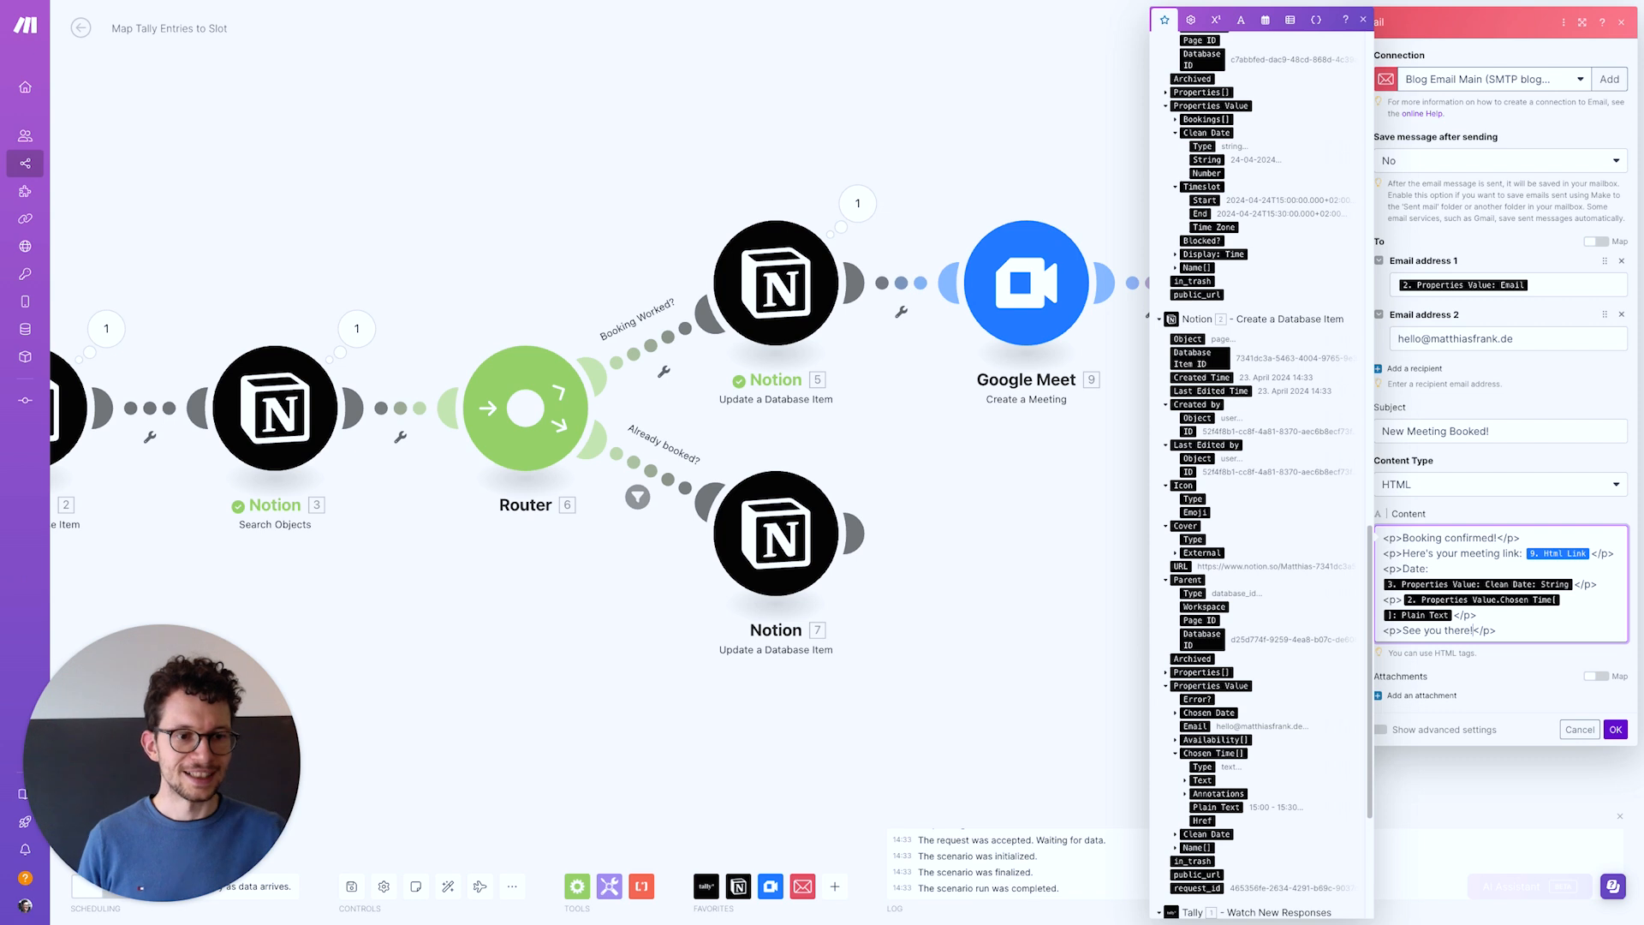
click(1616, 729)
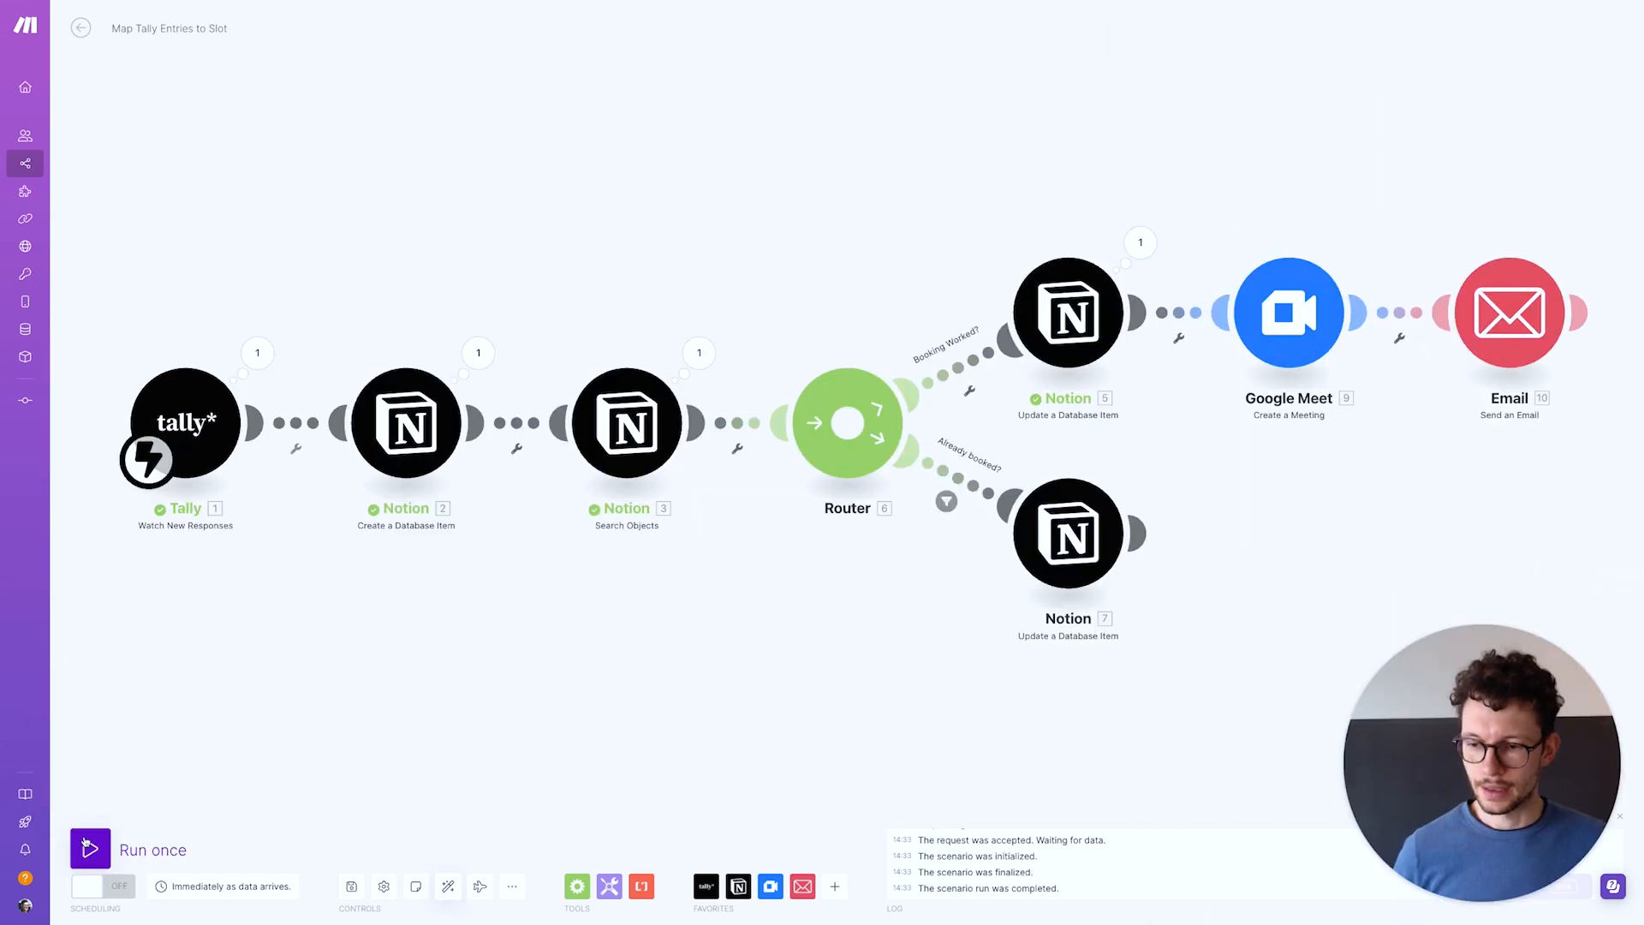
click(86, 846)
On the Notion booking page, enter the test booker's name and e-mail in the form
key(ctrl+Right)
click(238, 228)
text(M)
key(BackSpace)
text(Steve)
key(Tab)
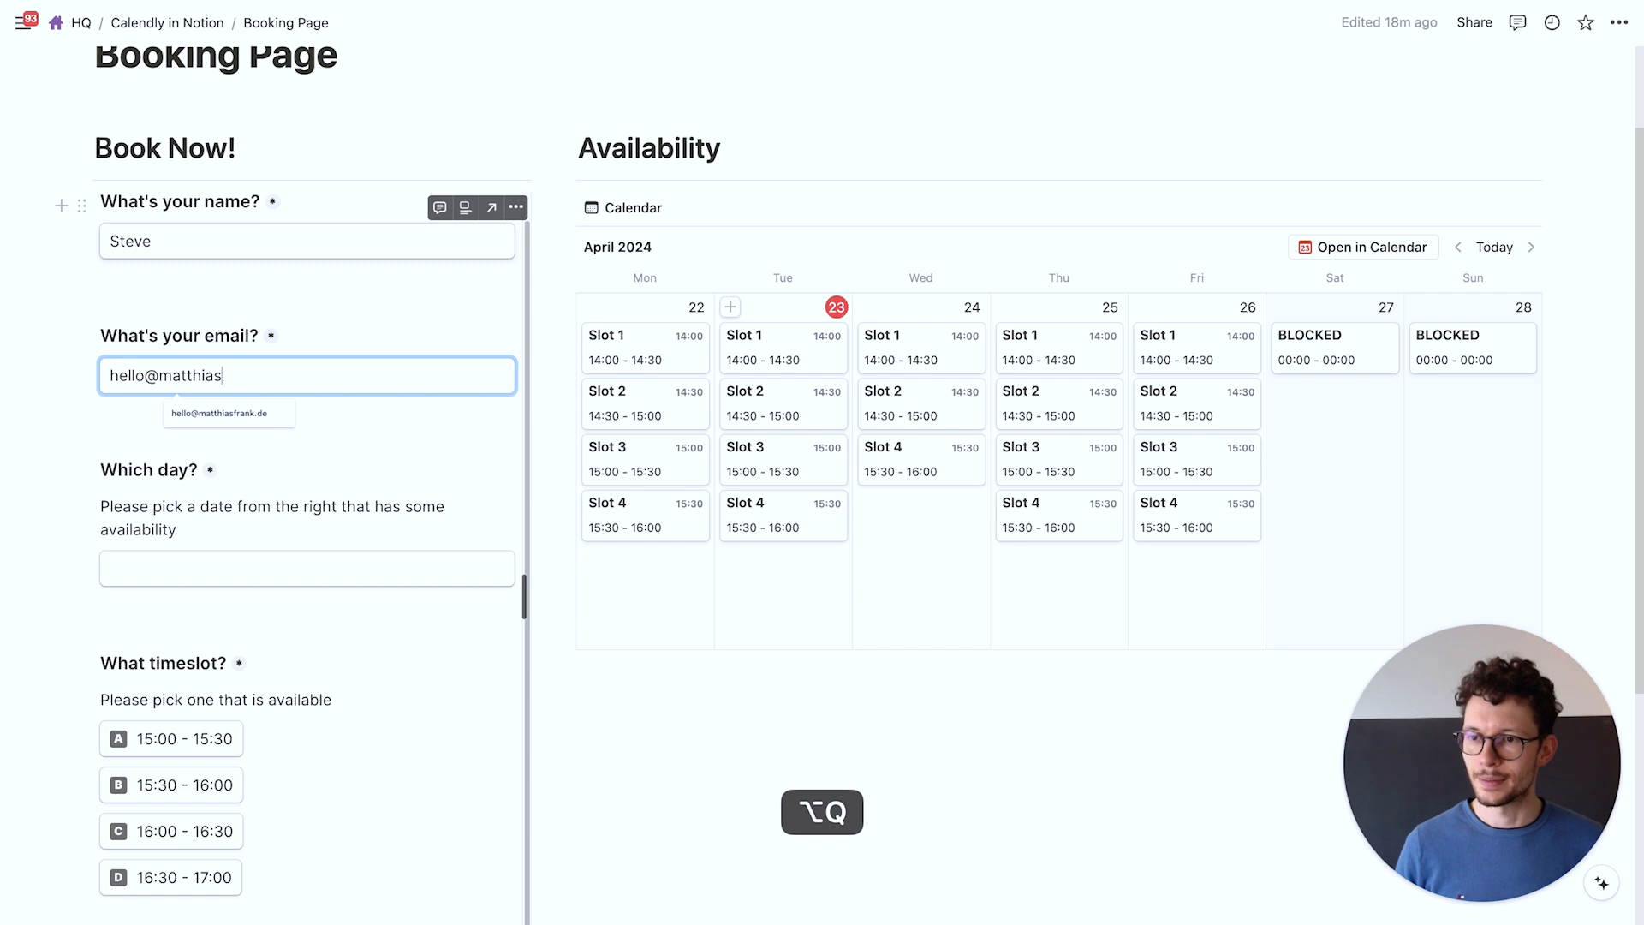
key(Tab)
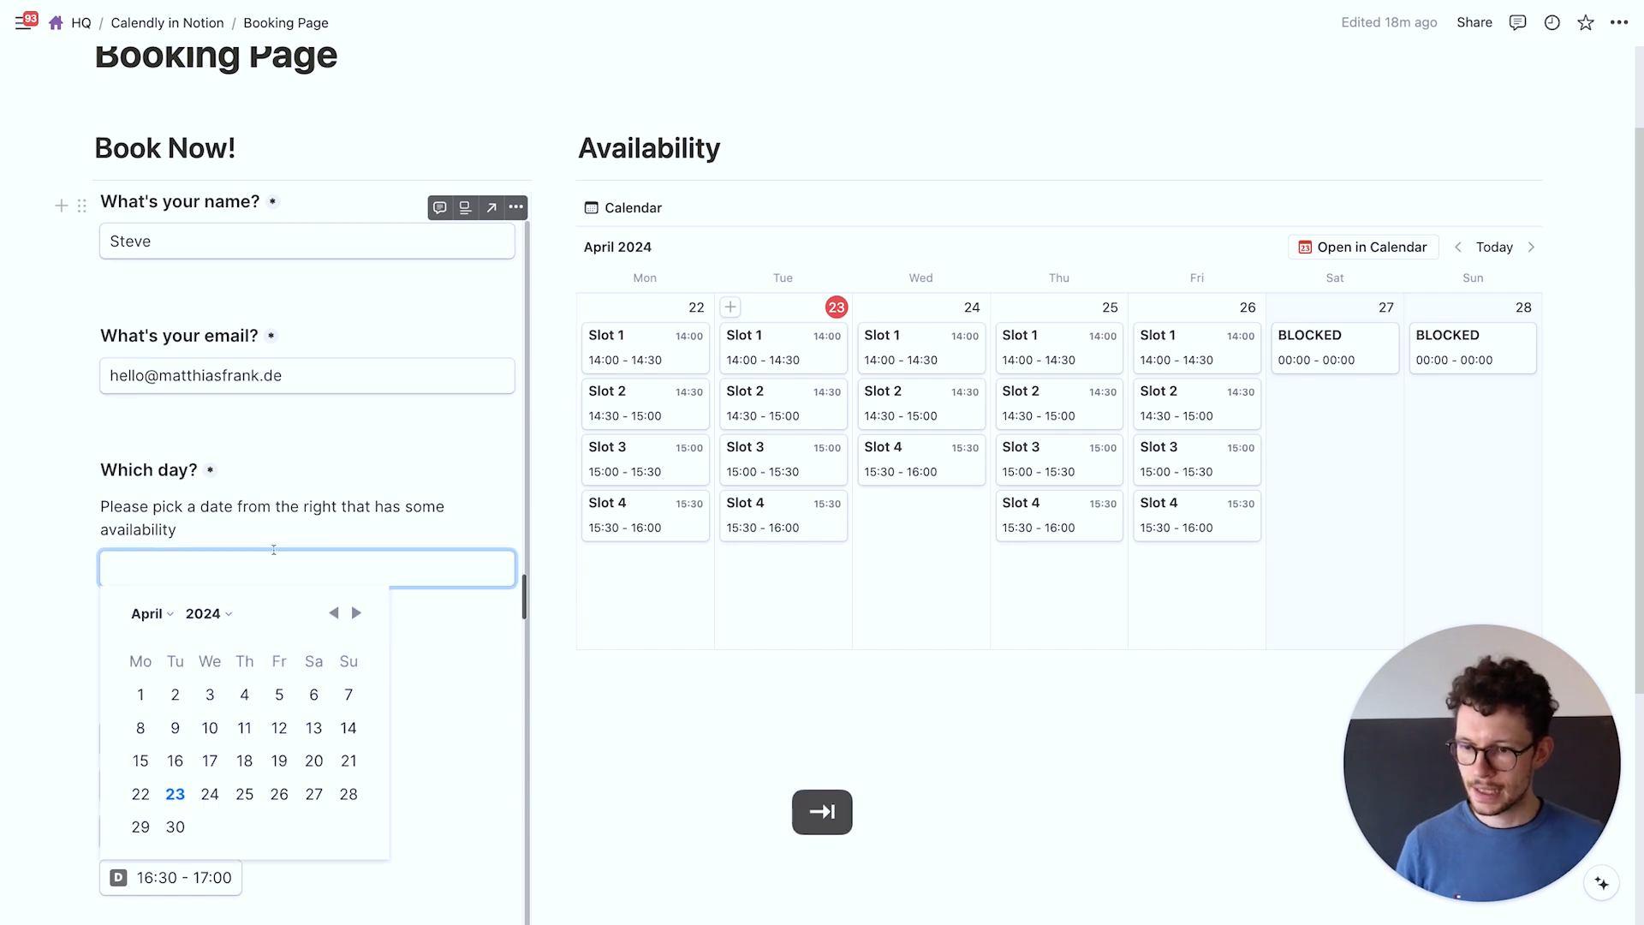
Choose April 25 with the 15:30 - 16:00 timeslot and submit the booking
click(255, 789)
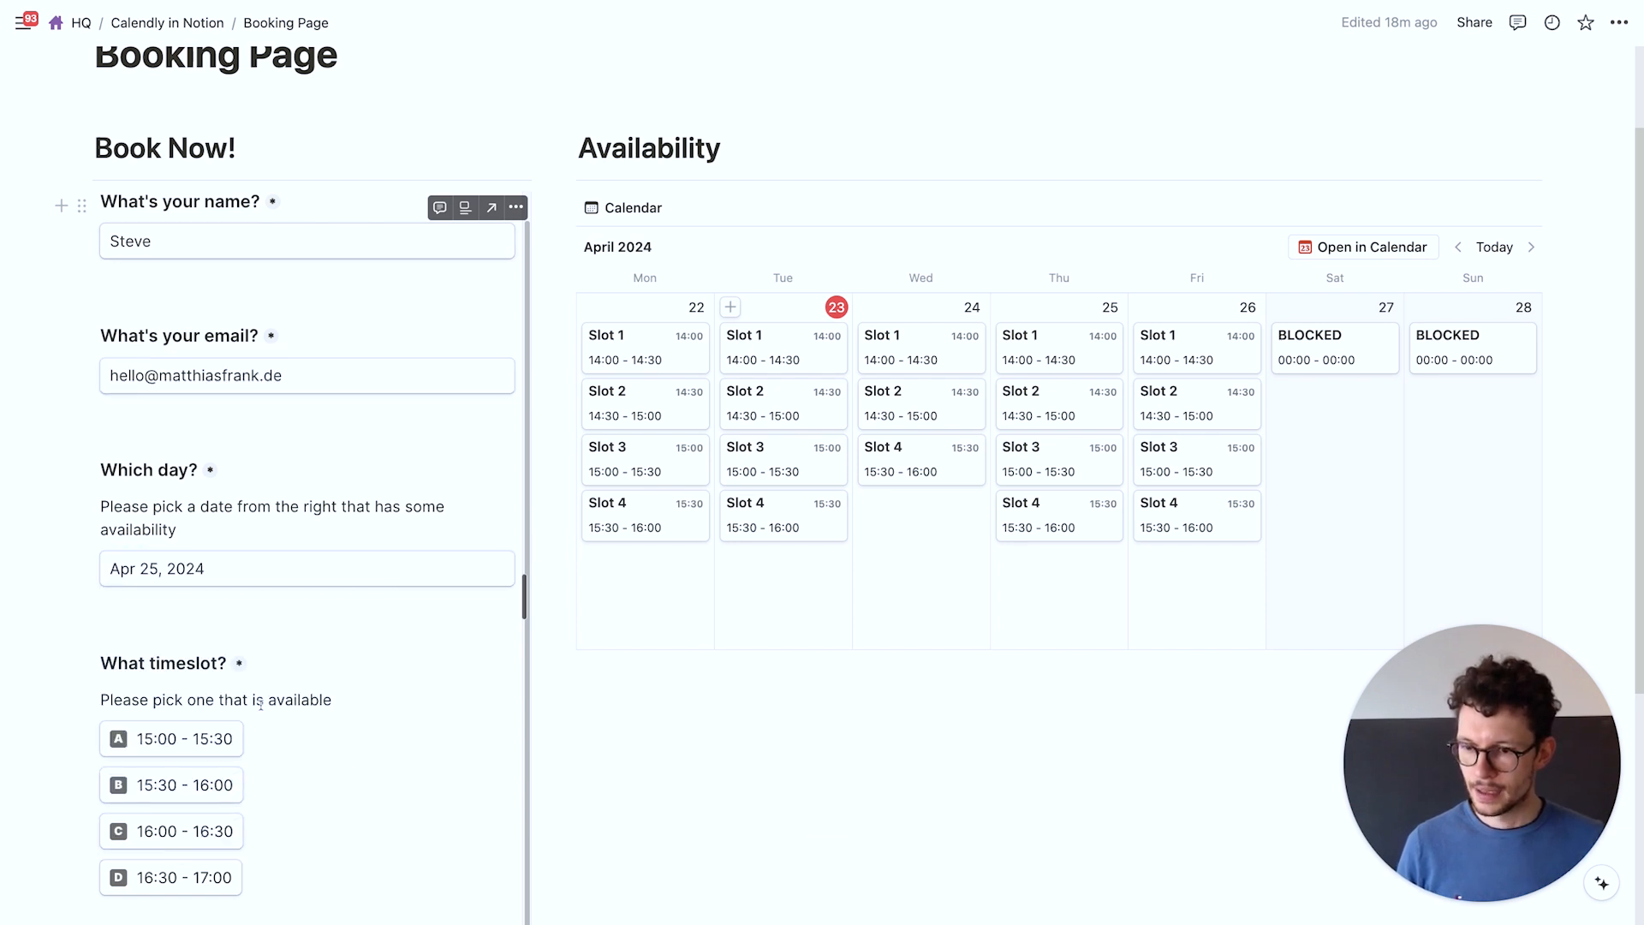
scroll(261, 704, down, 1)
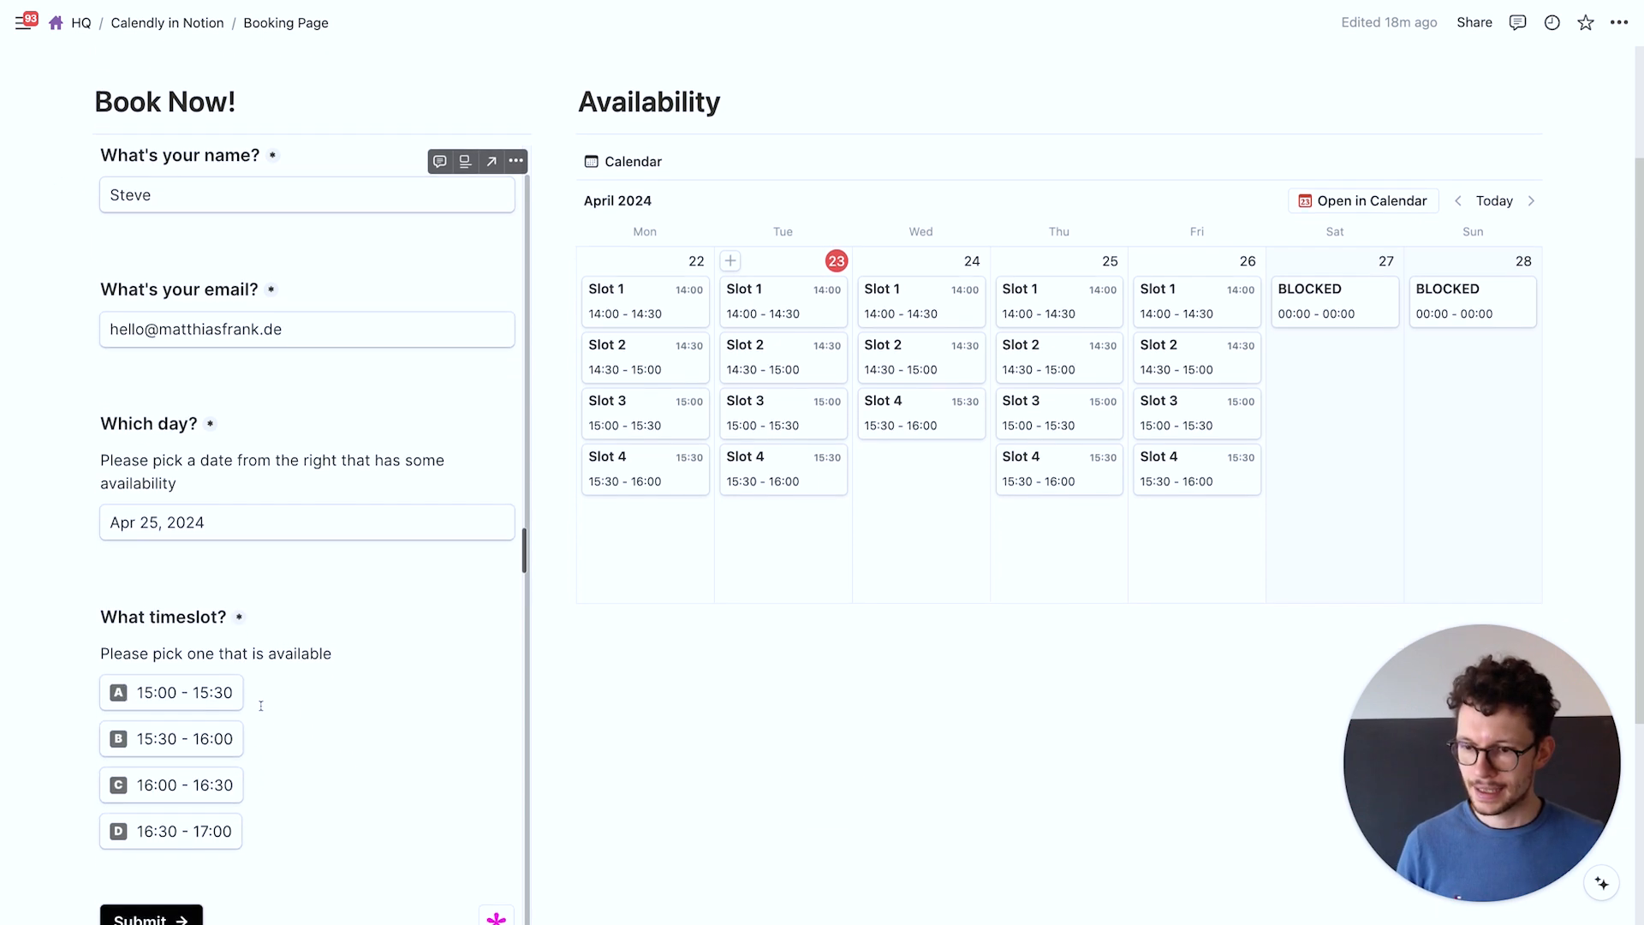
click(172, 734)
scroll(300, 734, down, 1)
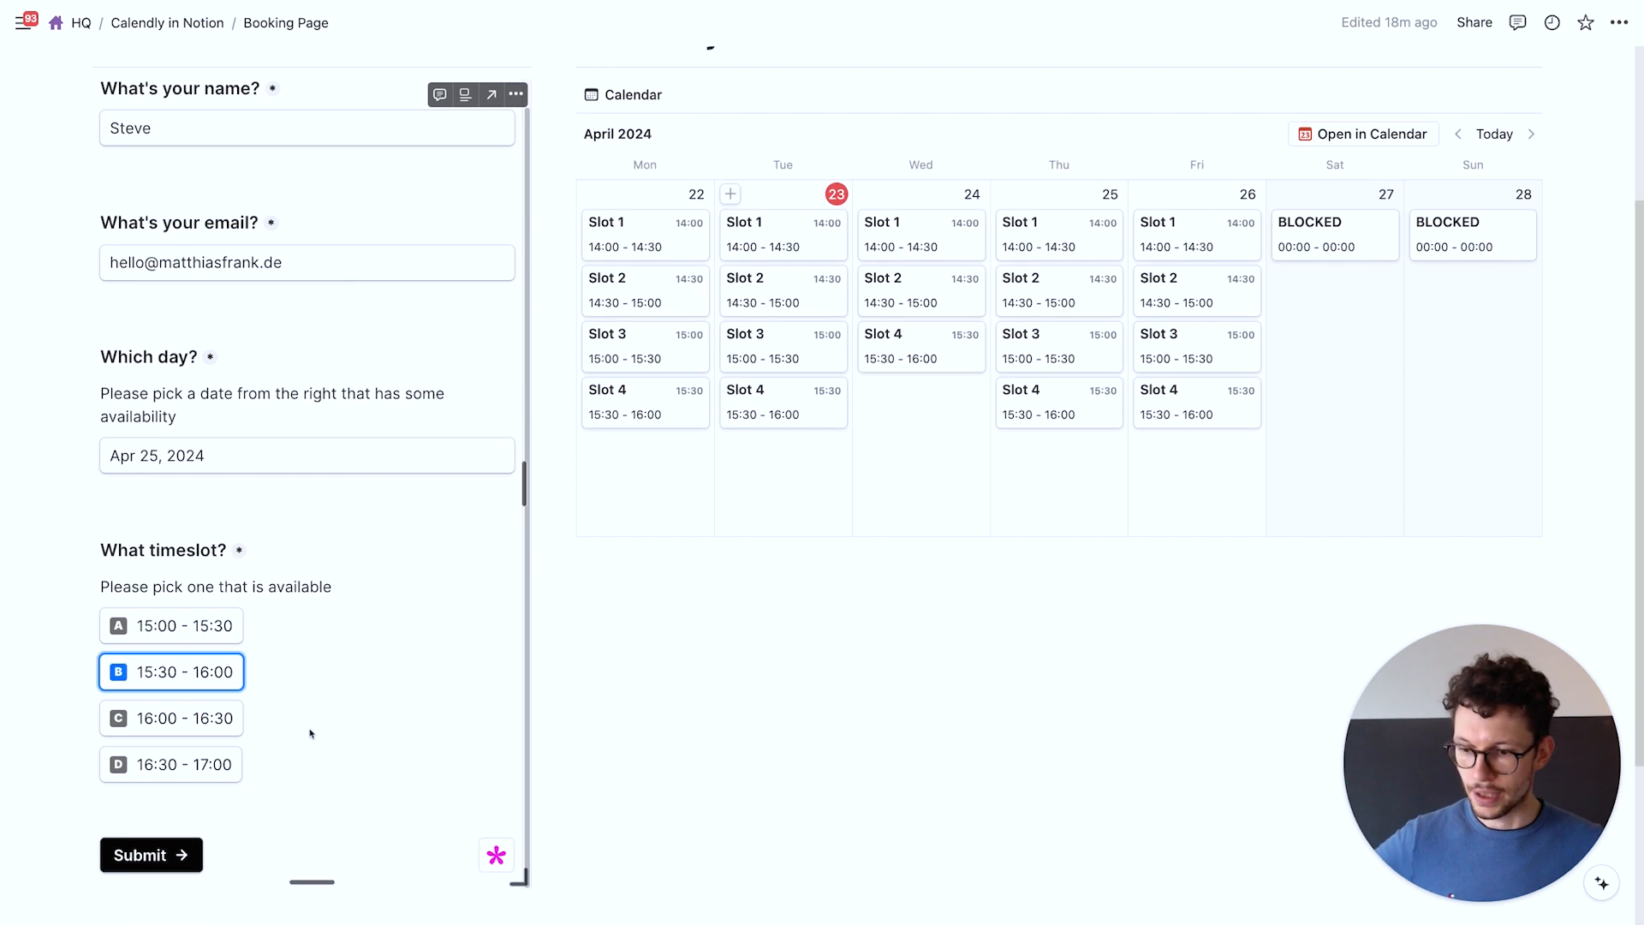
scroll(311, 733, down, 1)
click(121, 784)
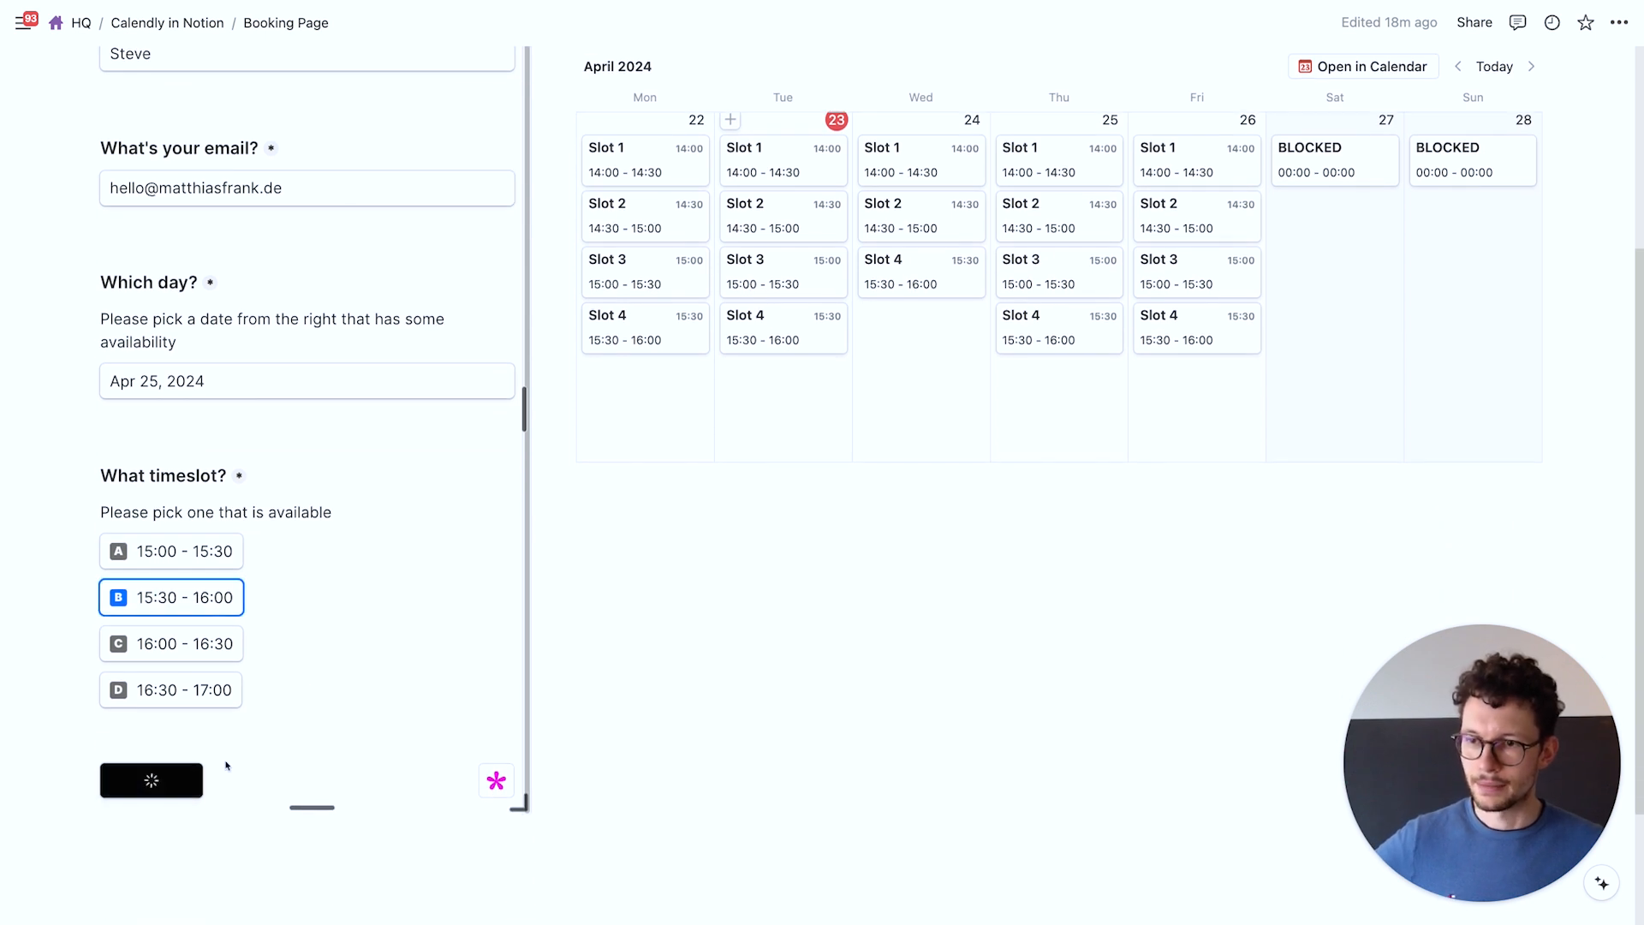
key(ctrl+Left)
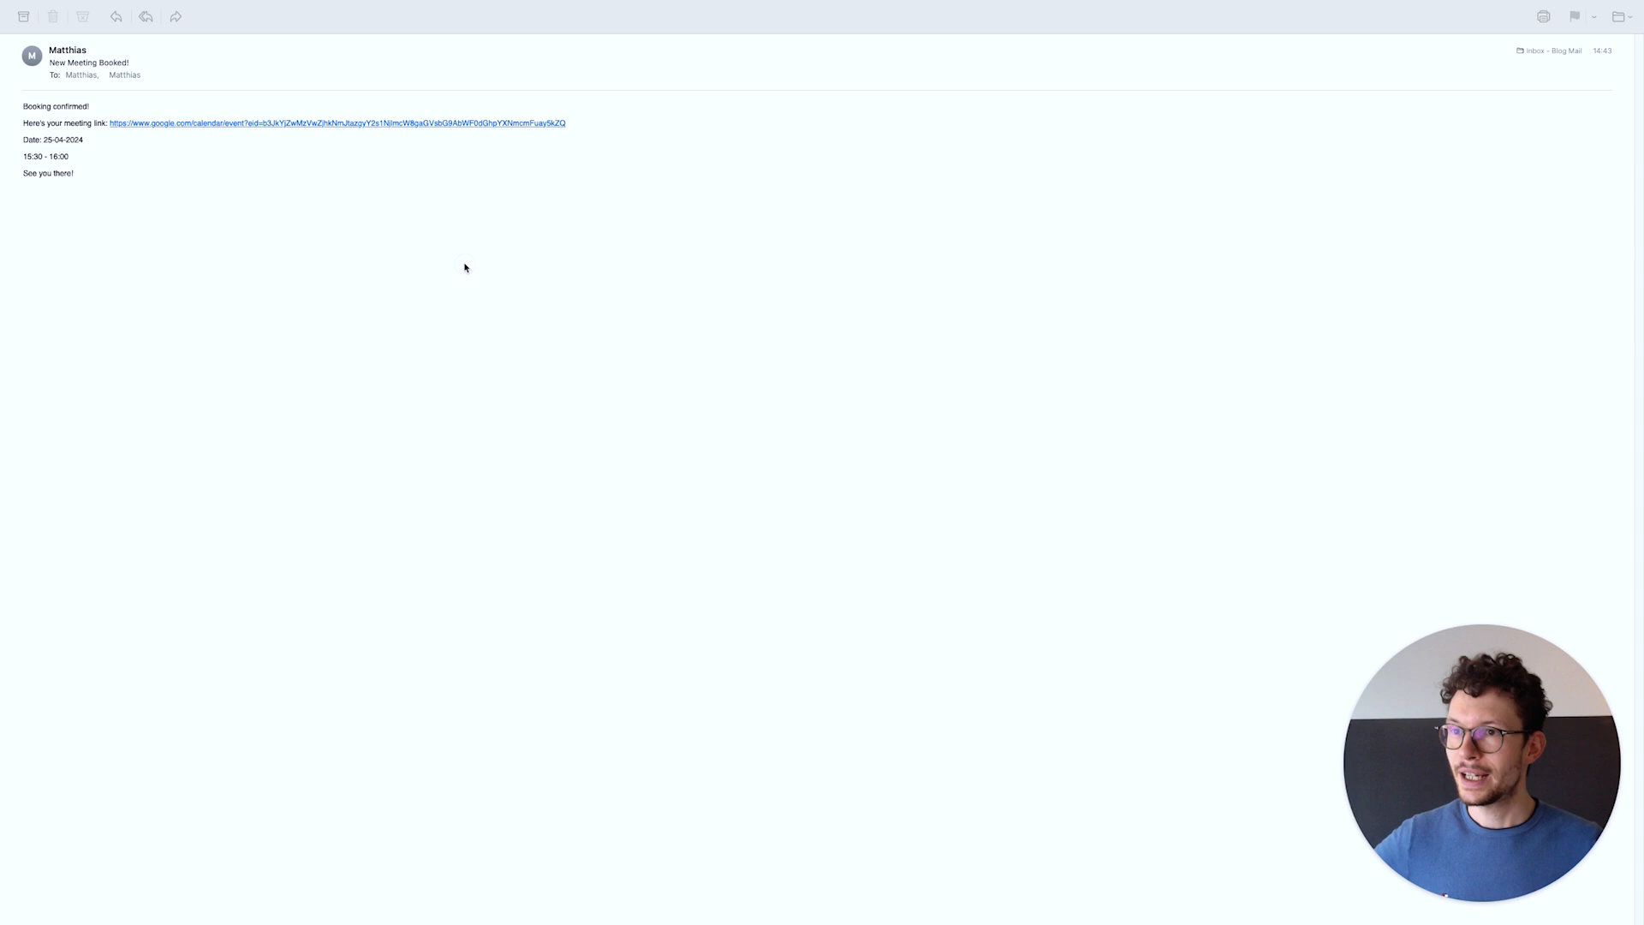
Inspect the run results, panning across the canvas to the Google Meet and Email modules
click(465, 268)
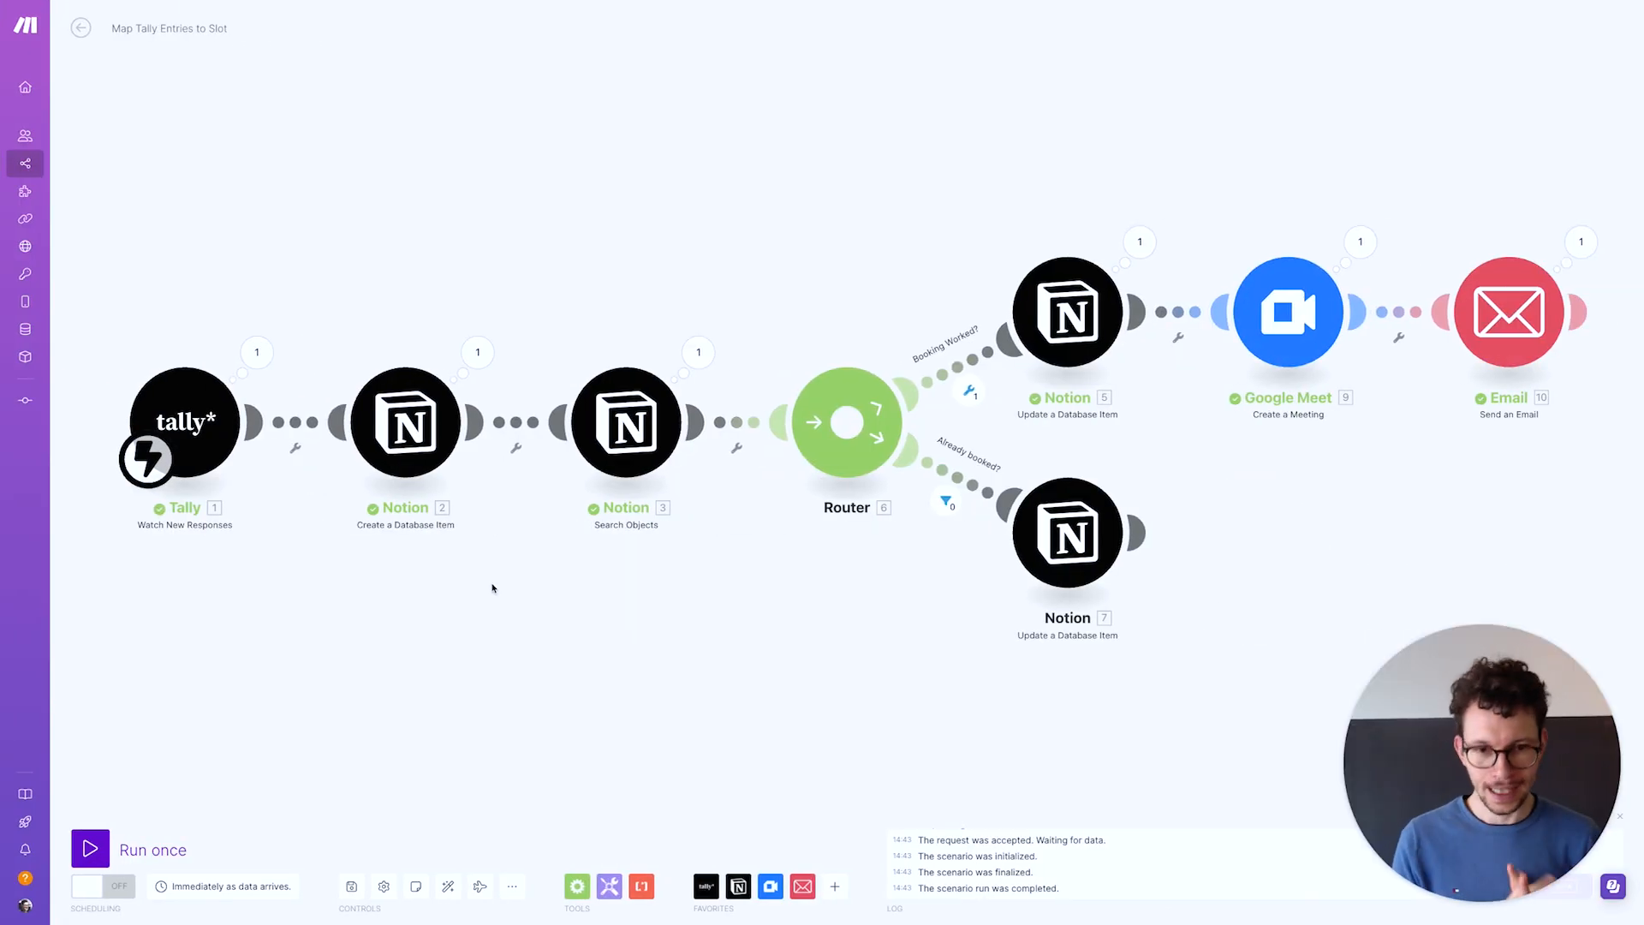
drag(652, 591, 503, 587)
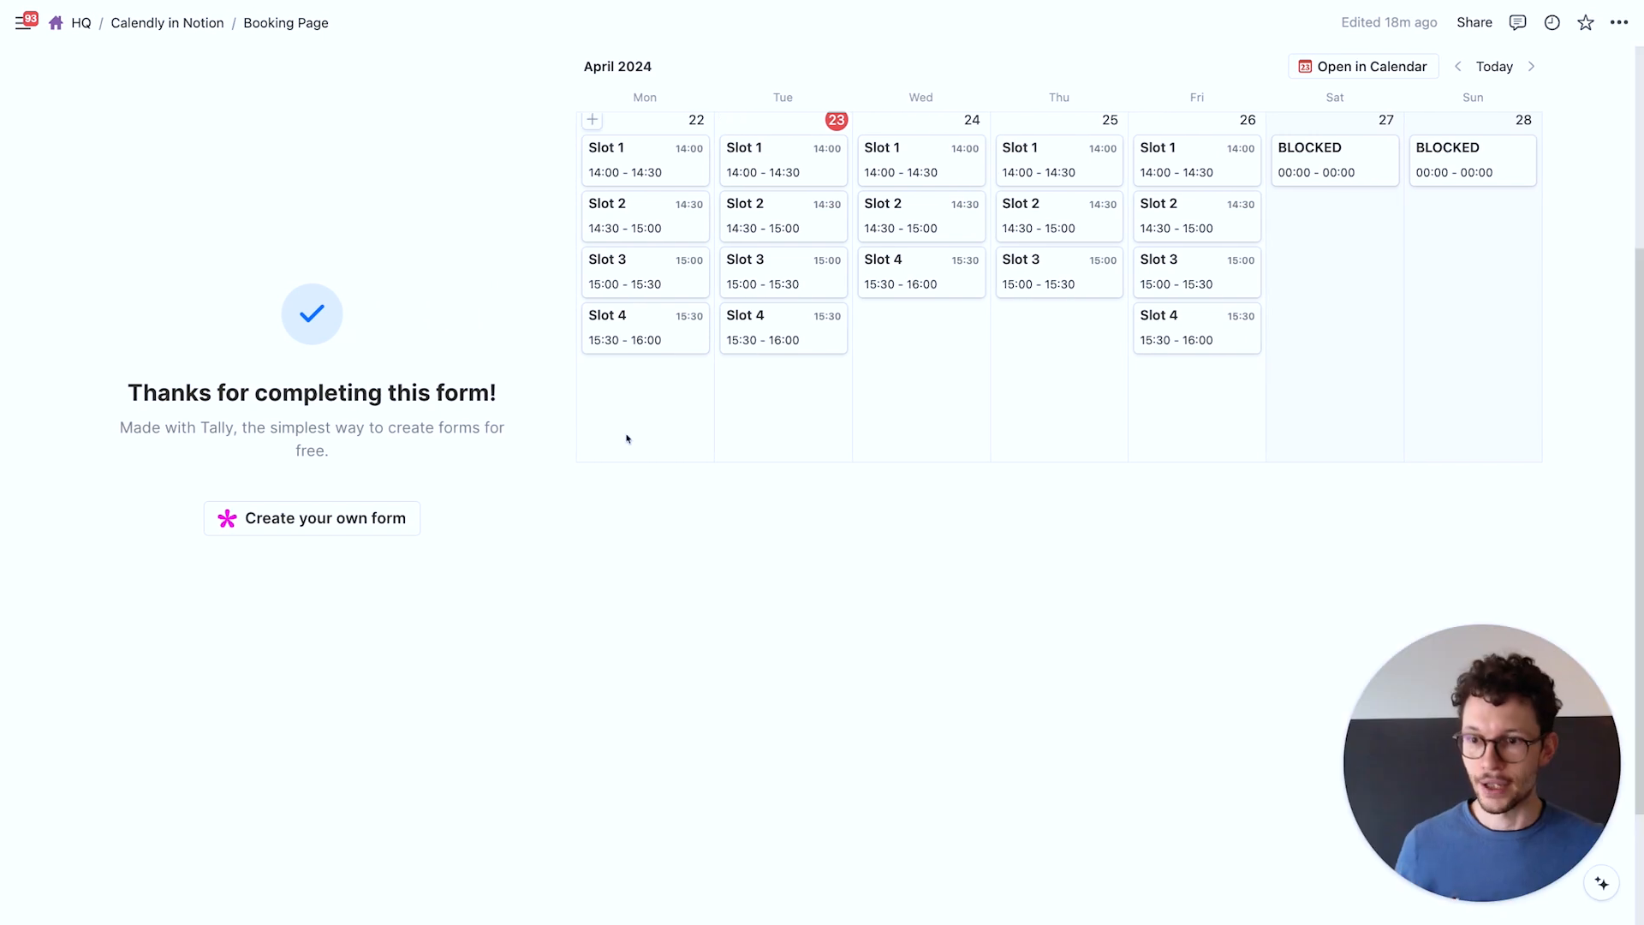
Confirm the Bookings table links the new booking to Slot 4, then turn scheduling on in Make
key(super+r)
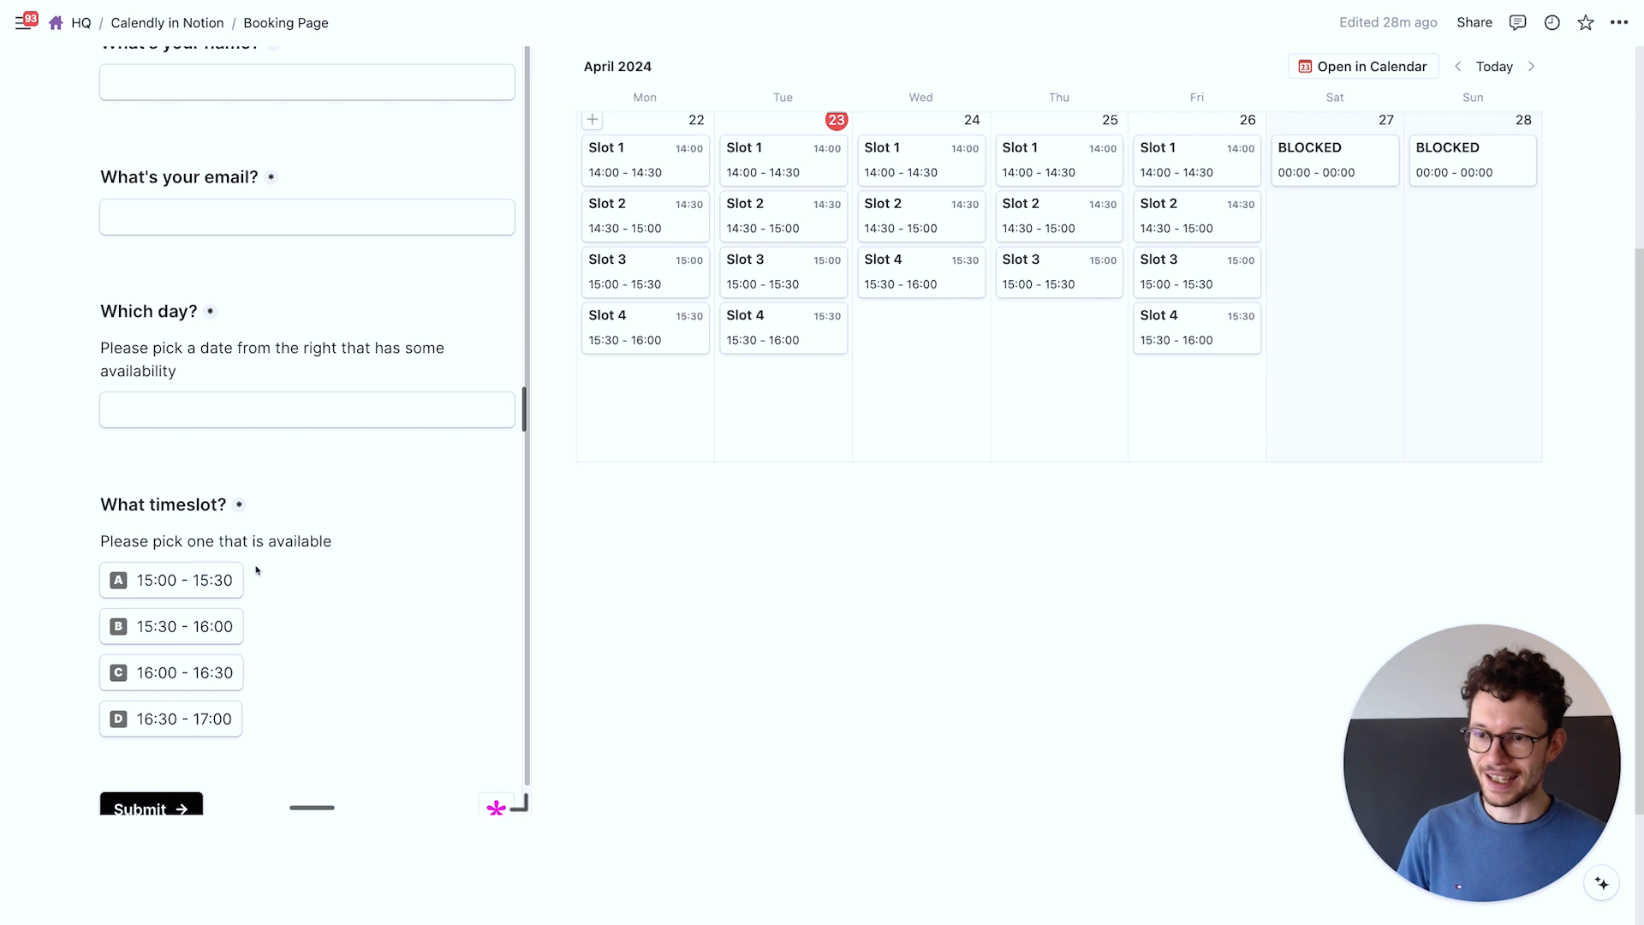
scroll(505, 529, up, 5)
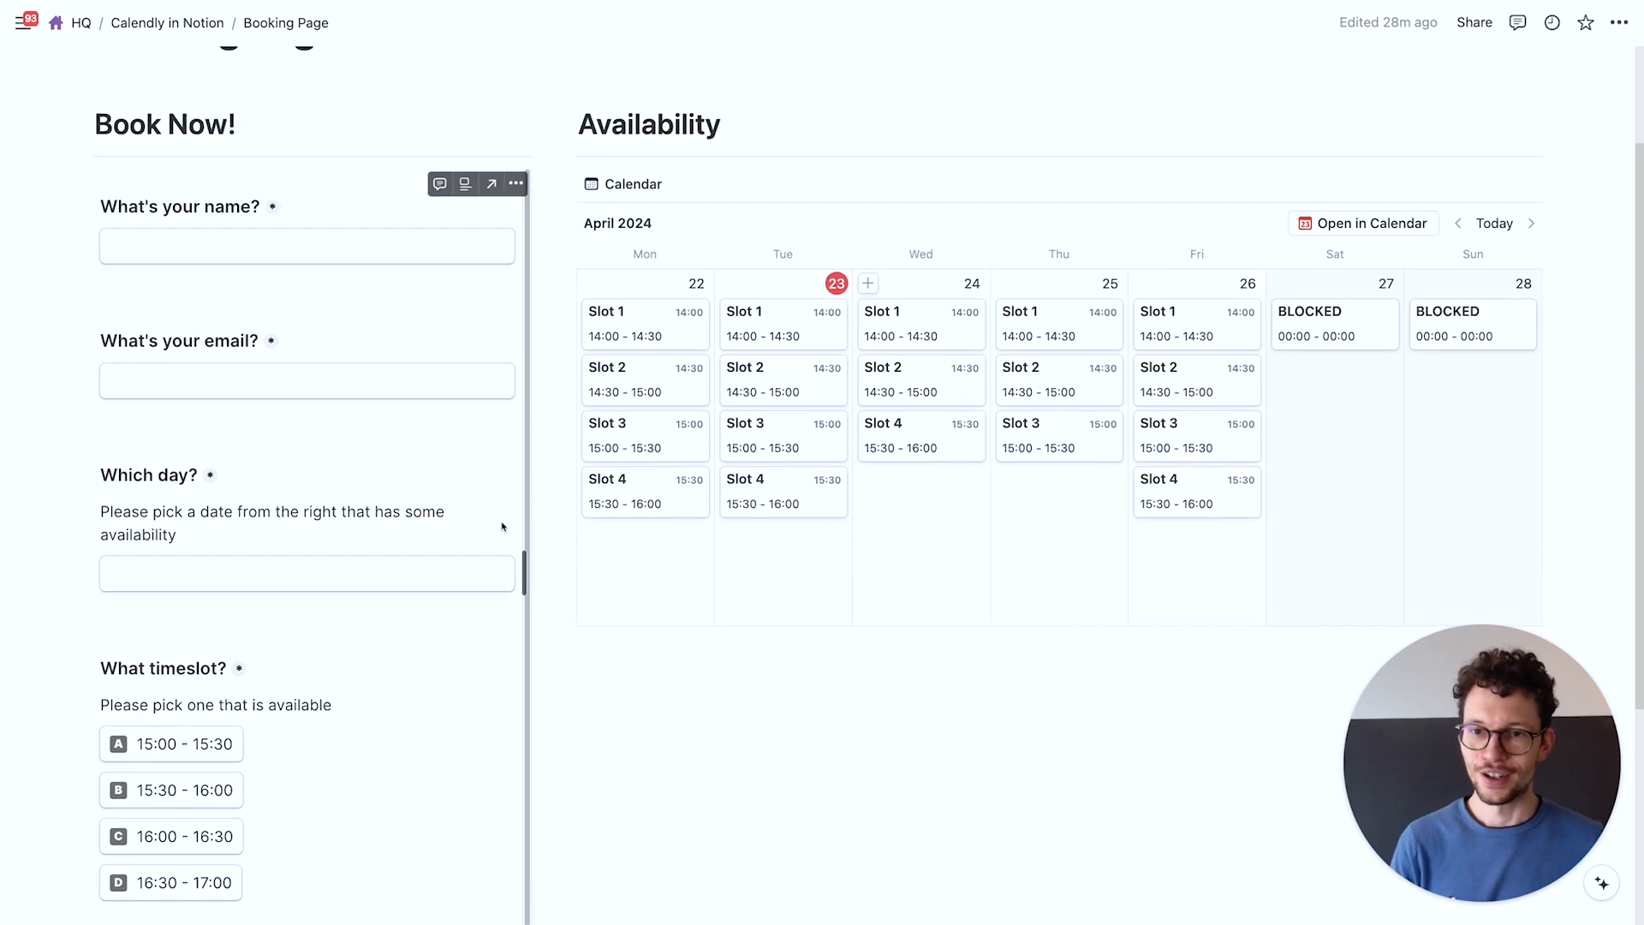
click(167, 23)
scroll(284, 531, down, 10)
scroll(285, 539, down, 4)
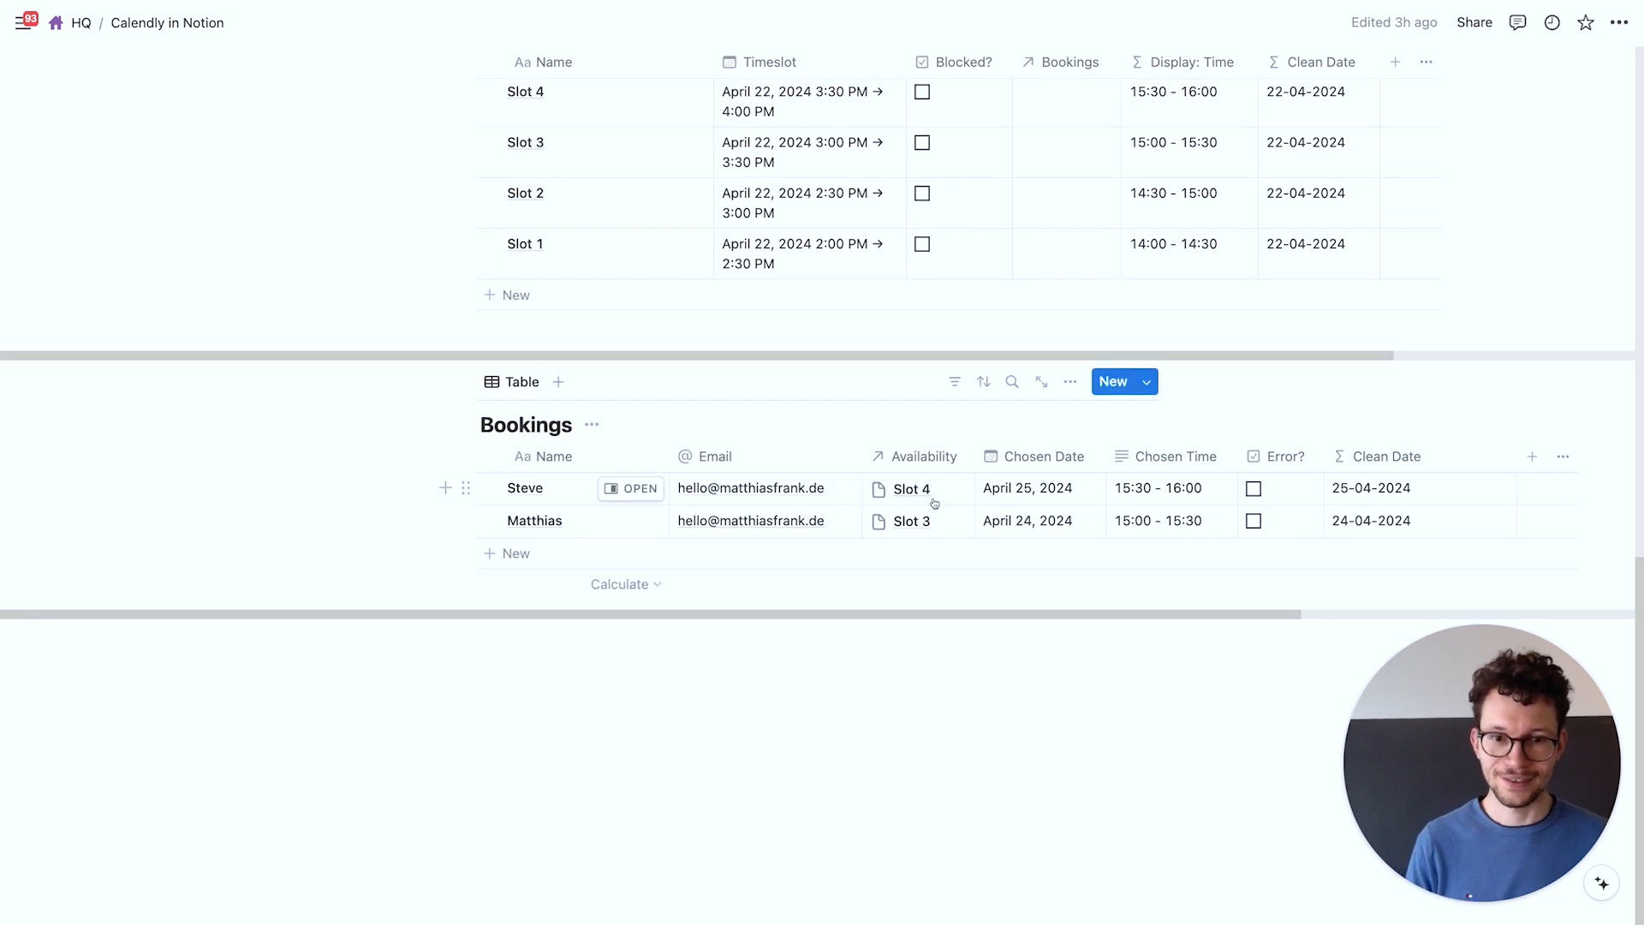
scroll(971, 501, up, 12)
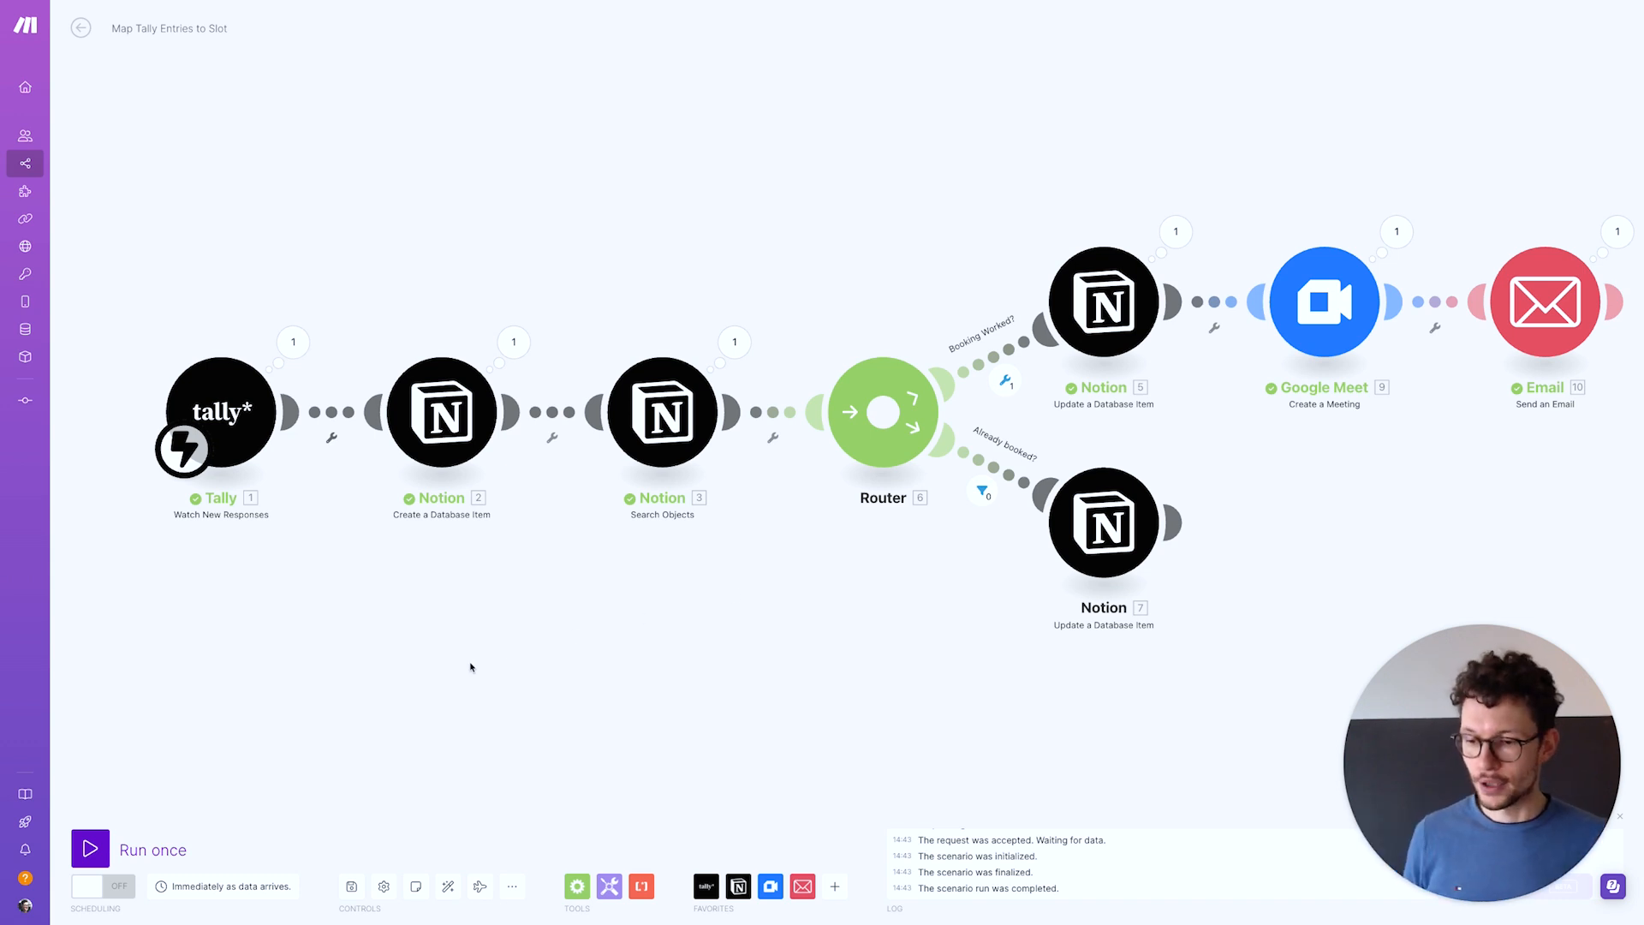
click(97, 888)
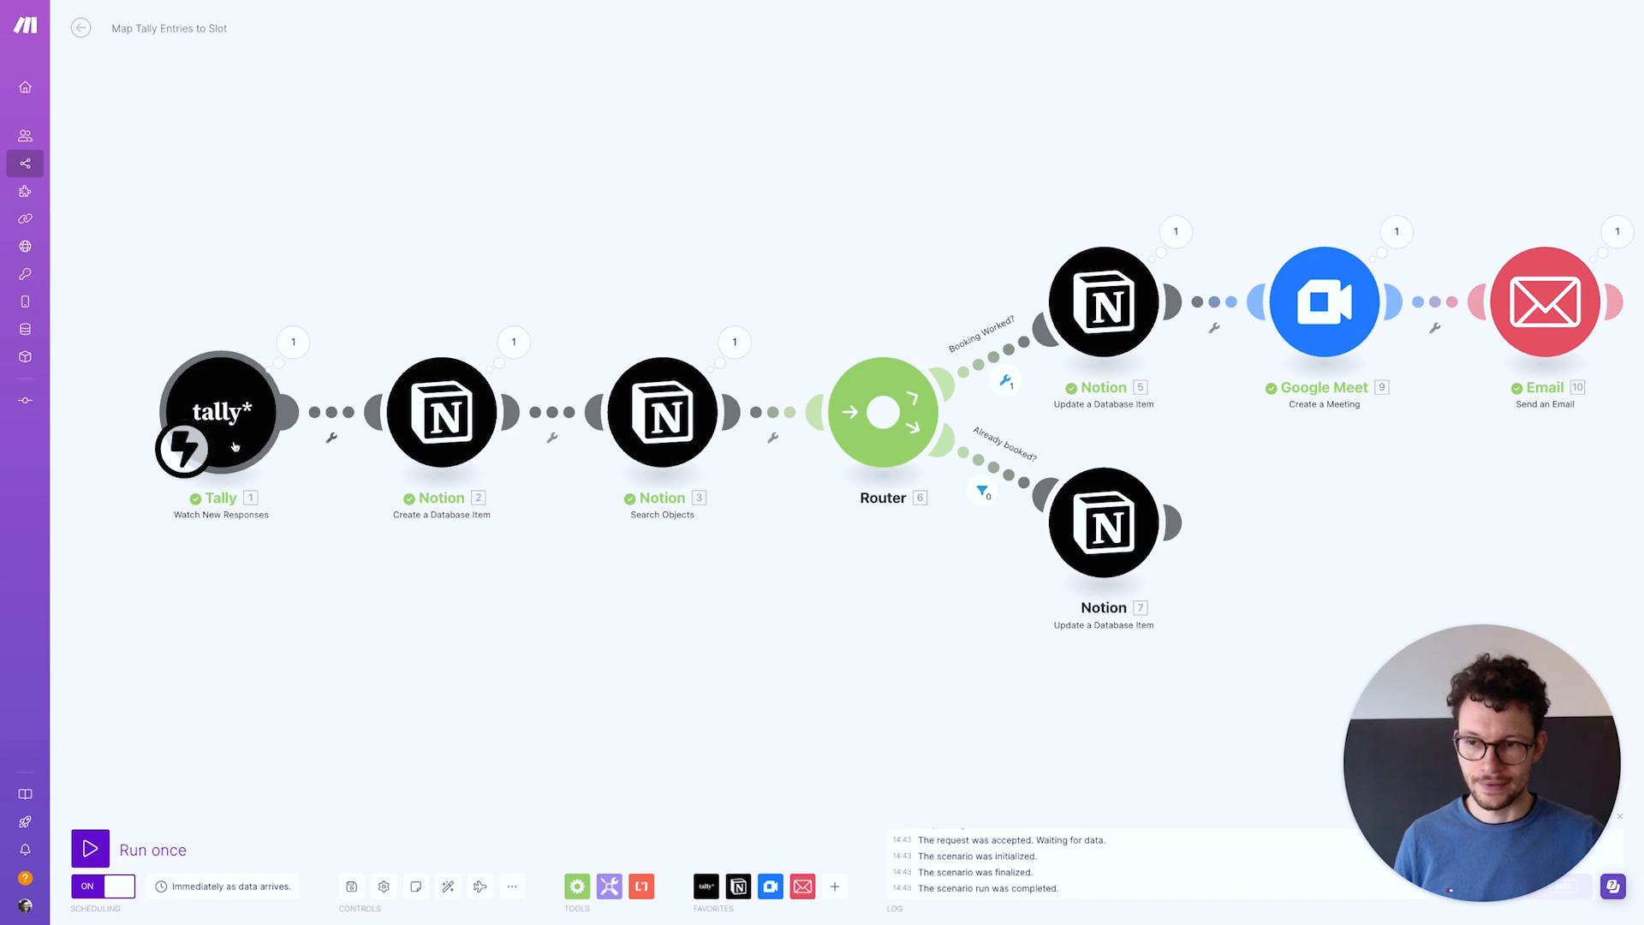